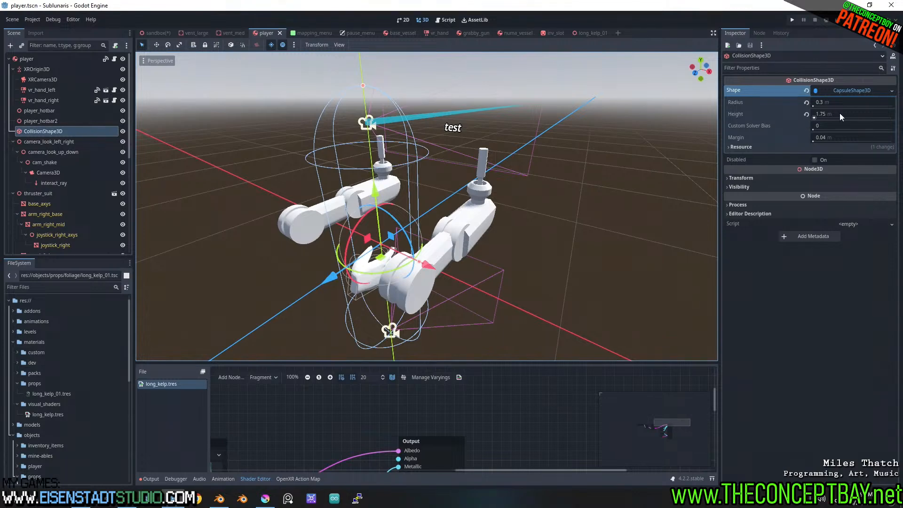
# Copy the height value of the player's capsule collision shape.
pyautogui.click(842, 113)
pyautogui.press('Escape')
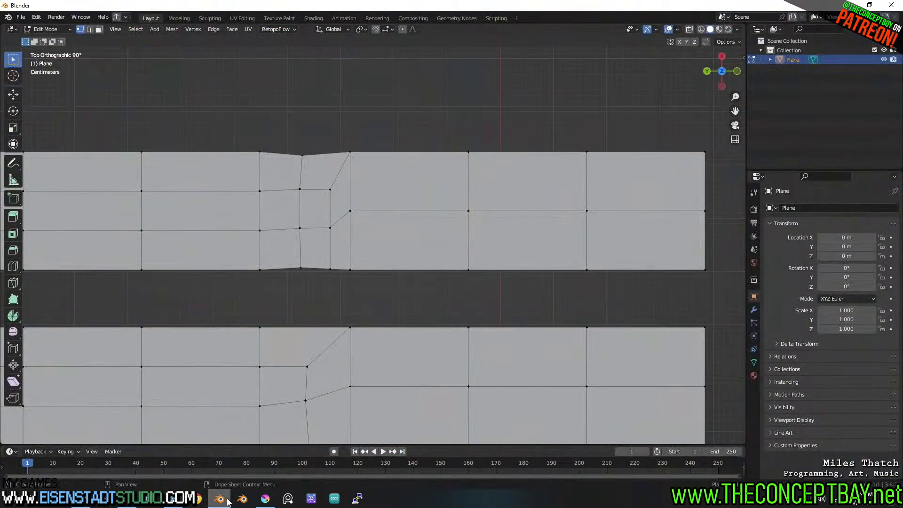
# Switch to Blender and start a new file without saving the changes to the old one.
pyautogui.scroll(-6, 61, 140)
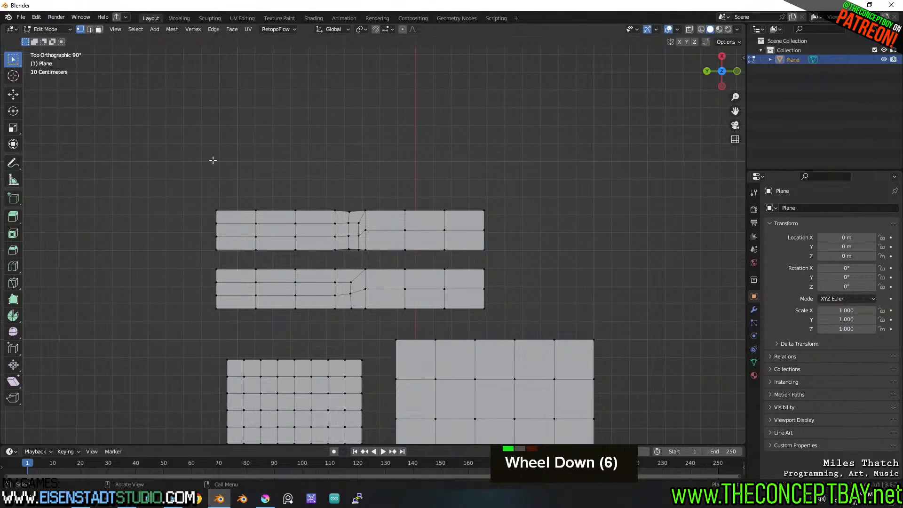
pyautogui.scroll(2, 212, 161)
pyautogui.keyDown('shift'); pyautogui.moveTo(363, 265); pyautogui.dragTo(346, 75, button='middle'); pyautogui.keyUp('shift')
pyautogui.scroll(-1, 371, 157)
pyautogui.keyDown('shift'); pyautogui.moveTo(386, 273); pyautogui.dragTo(259, 148, button='middle'); pyautogui.keyUp('shift')
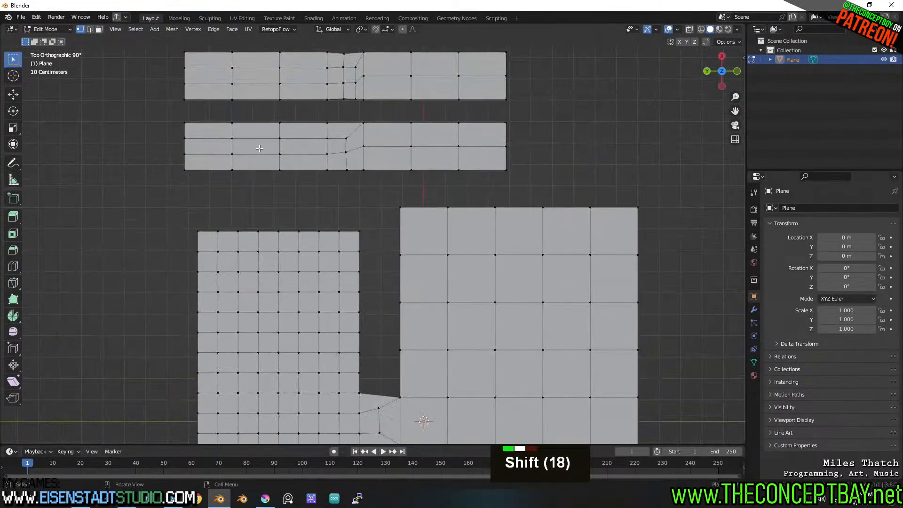
pyautogui.click(26, 20)
pyautogui.doubleClick(118, 29)
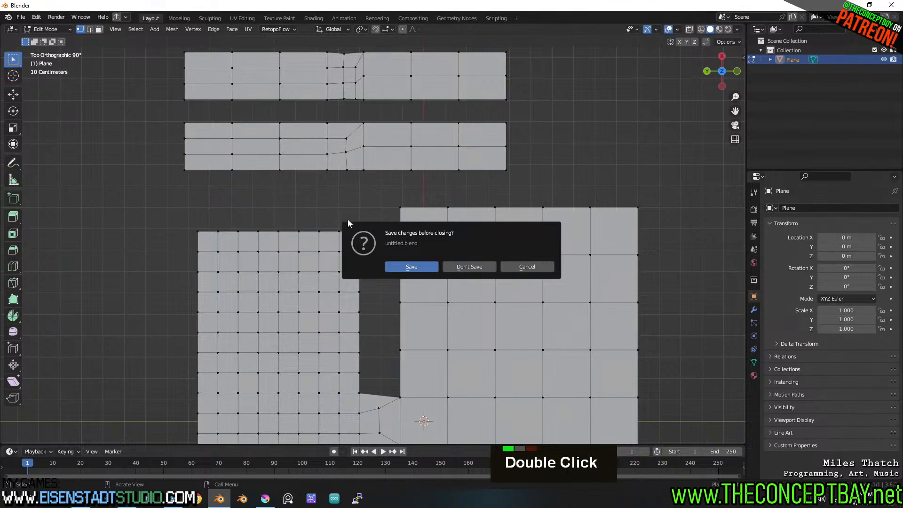
pyautogui.click(468, 267)
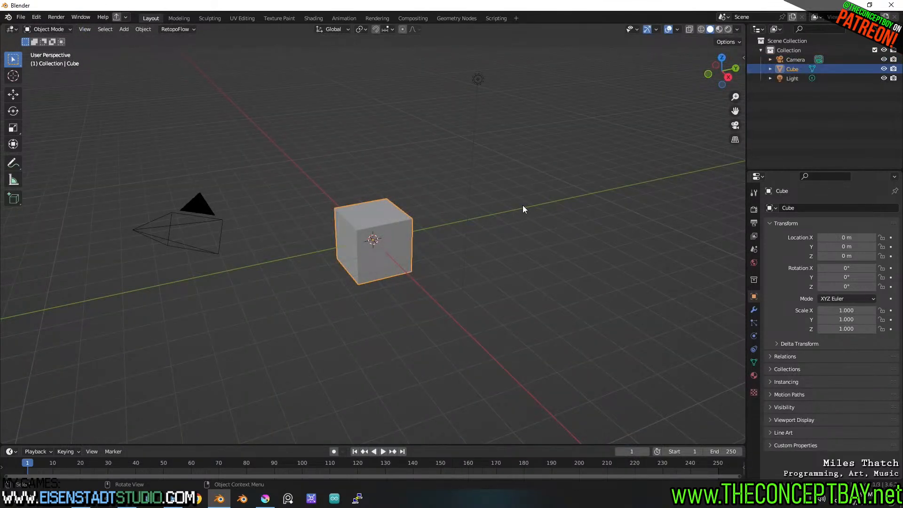
# Set the default cube's Z dimension to 1.75 m.
pyautogui.press('n')
pyautogui.write('1.75 m')
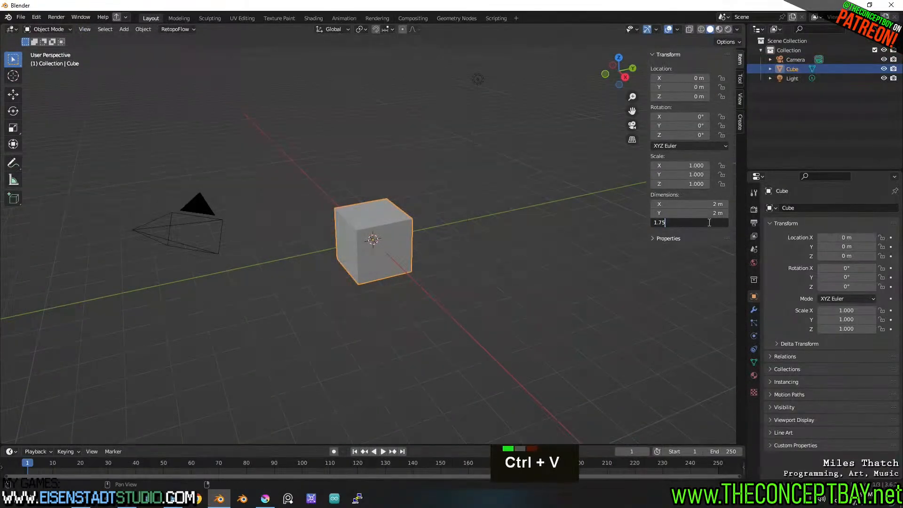
pyautogui.press('Return')
# Scale the cube down in X and Y only, to a footprint about 0.52 m square.
pyautogui.scroll(3, 517, 248)
pyautogui.press('s')
pyautogui.press('x')
pyautogui.hotkey('shift', 'z')
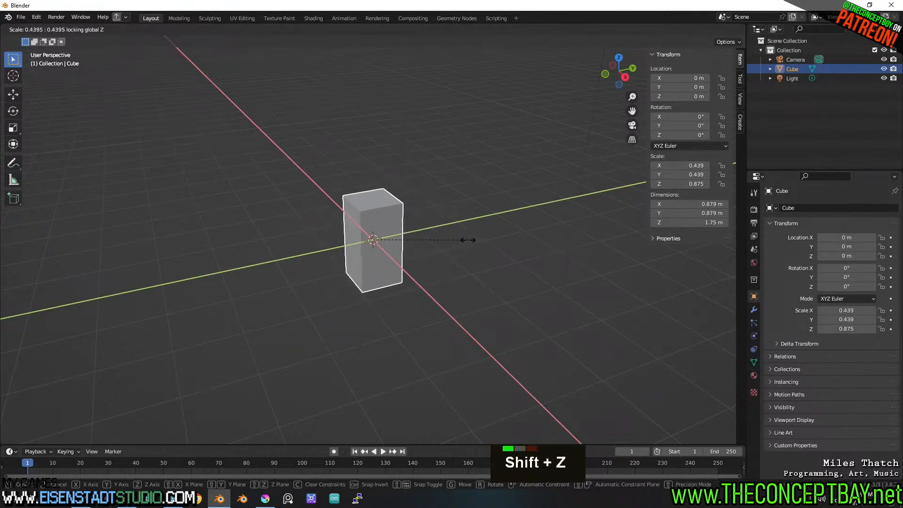
pyautogui.click(428, 239)
# Place the 3D cursor on the upper part of the tall box's +X side face.
pyautogui.scroll(5, 452, 242)
pyautogui.keyDown('shift'); pyautogui.moveTo(452, 241); pyautogui.dragTo(444, 308, button='middle'); pyautogui.keyUp('shift')
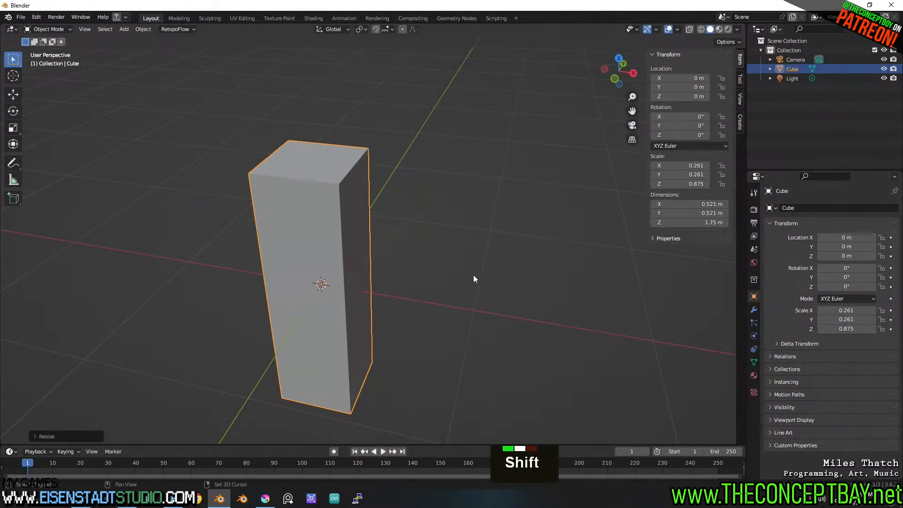
pyautogui.keyDown('shift'); pyautogui.moveTo(473, 275); pyautogui.dragTo(455, 285, button='middle'); pyautogui.keyUp('shift')
pyautogui.keyDown('shift'); pyautogui.rightClick(335, 215); pyautogui.keyUp('shift')
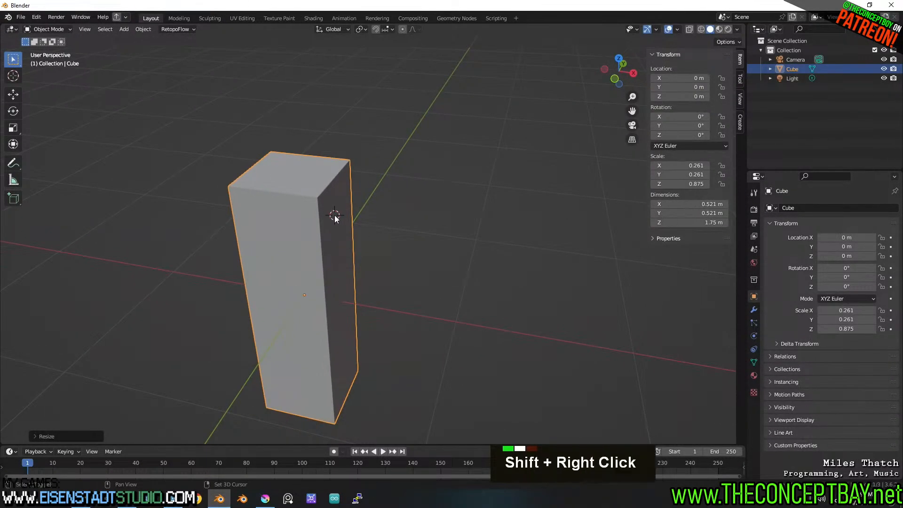
pyautogui.hotkey('shift', 'a')
pyautogui.moveTo(334, 216)
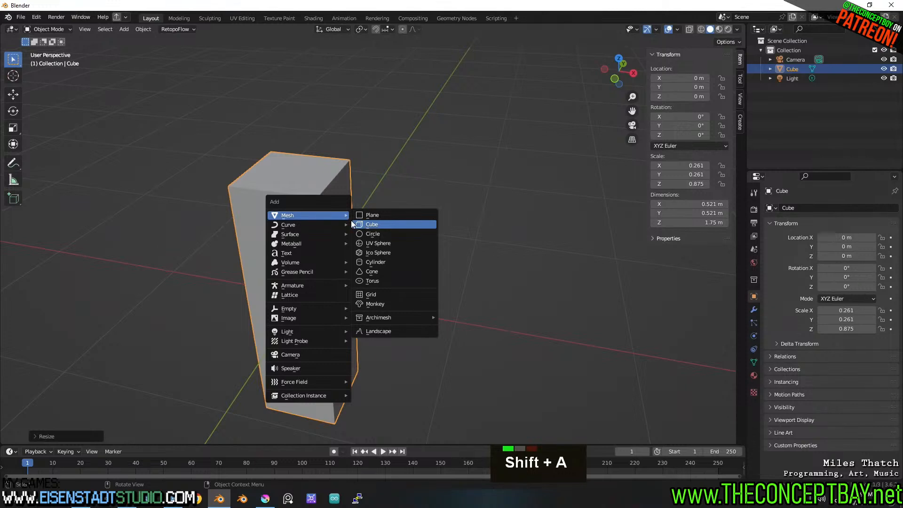
pyautogui.press('Escape')
pyautogui.press('g')
pyautogui.press('z')
pyautogui.press('Escape')
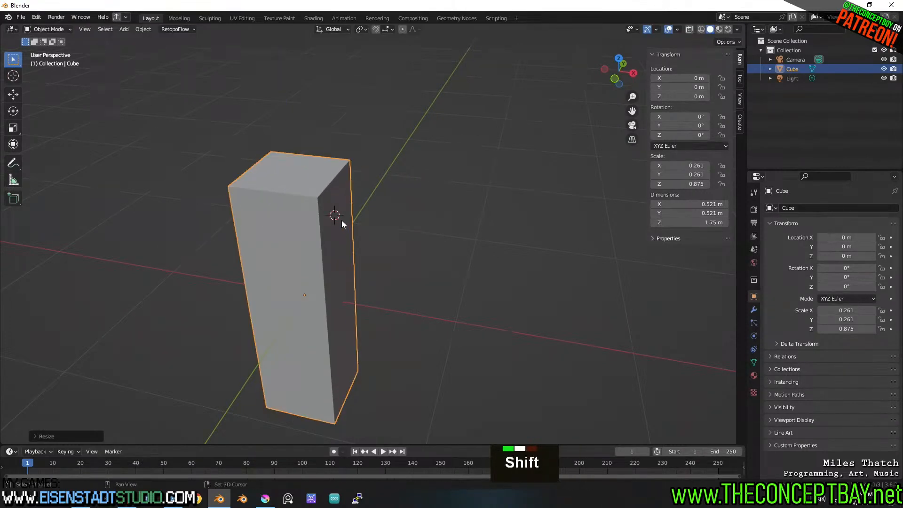
# Add a cylinder at the 3D cursor and rotate it 90° about the Y axis.
pyautogui.moveTo(342, 220); pyautogui.dragTo(309, 203, button='middle')
pyautogui.hotkey('shift', 'a')
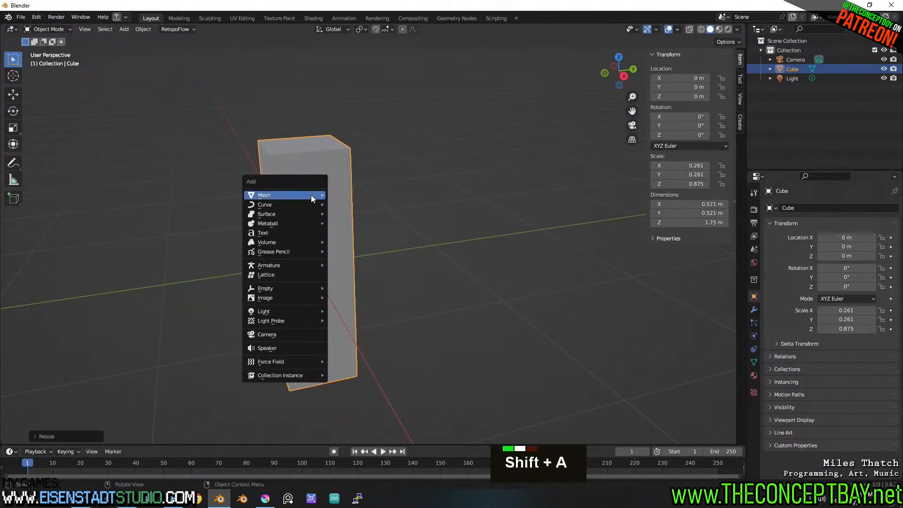
pyautogui.moveTo(311, 195)
pyautogui.click(355, 241)
pyautogui.moveTo(354, 241); pyautogui.dragTo(432, 247, button='middle')
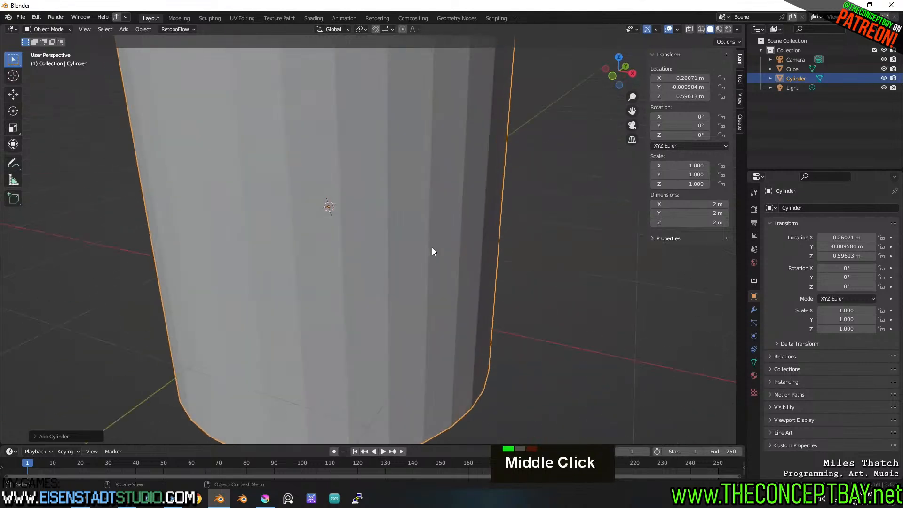
pyautogui.write('ry90')
pyautogui.press('Return')
# Scale the cylinder down to about 0.295 m and move it along X to about 0.397 m, beside the box.
pyautogui.press('s')
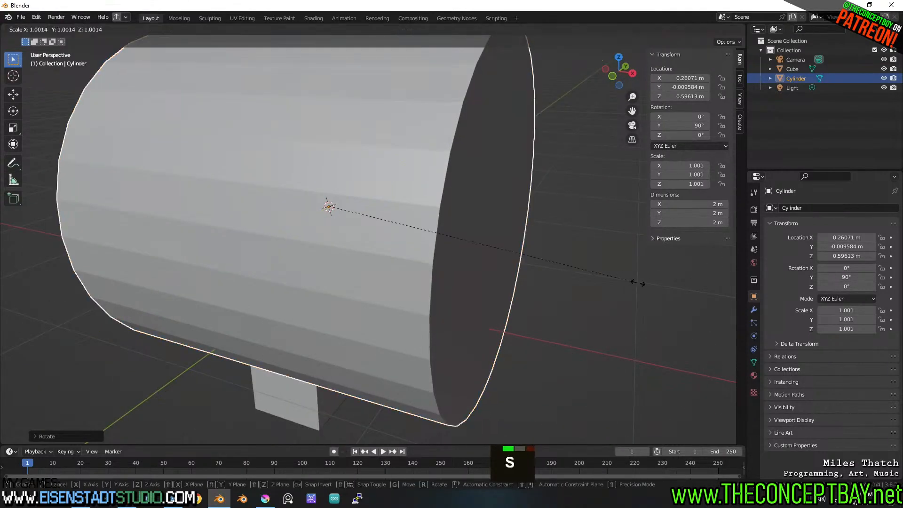
pyautogui.click(358, 243)
pyautogui.press('g')
pyautogui.press('y')
pyautogui.press('x')
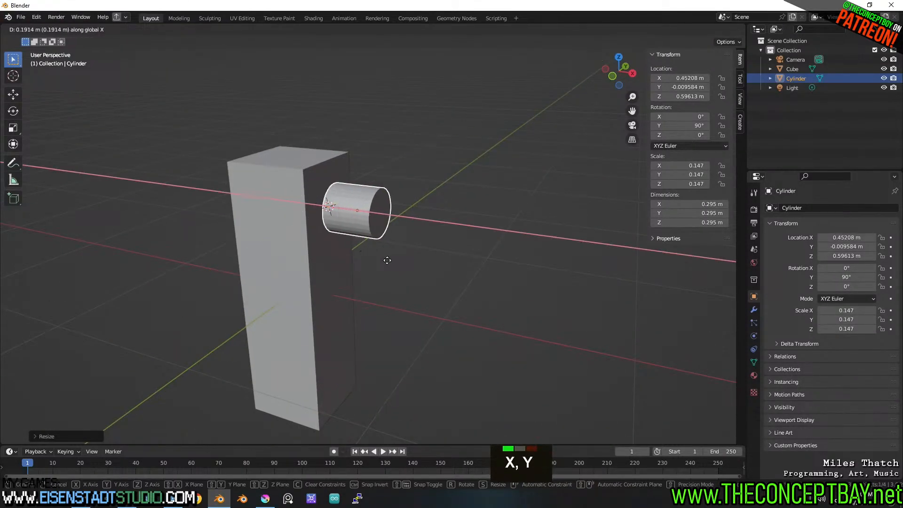
pyautogui.click(377, 256)
# Move the cylinder's outer end face outward along X to form an upper arm, and scale that face down.
pyautogui.keyDown('shift'); pyautogui.moveTo(377, 257); pyautogui.dragTo(328, 278, button='middle'); pyautogui.keyUp('shift')
pyautogui.press('Tab')
pyautogui.press('3')
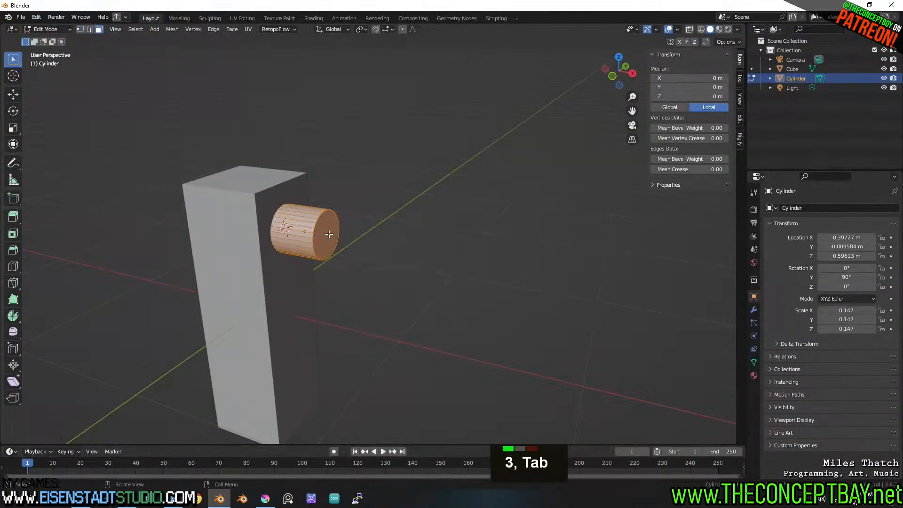
pyautogui.click(330, 234)
pyautogui.moveTo(353, 249); pyautogui.dragTo(353, 216, button='middle')
pyautogui.press('g')
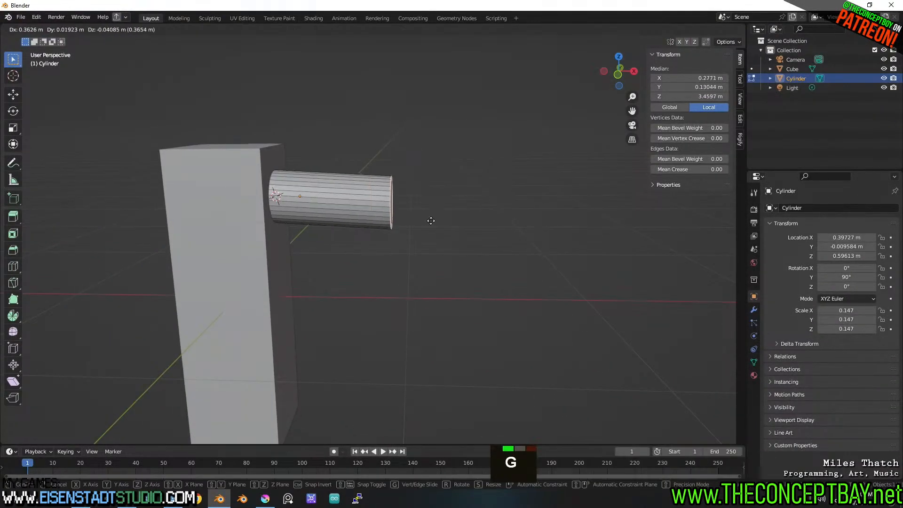
pyautogui.press('x')
pyautogui.click(434, 213)
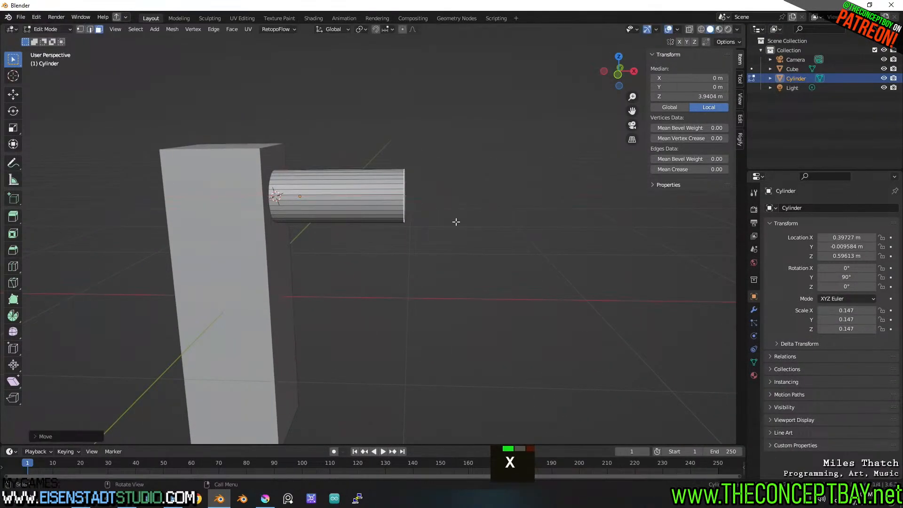
pyautogui.press('s')
pyautogui.click(440, 220)
# Extrude the arm's end face outward as a forearm and scale the new end down to a narrow wrist.
pyautogui.press('e')
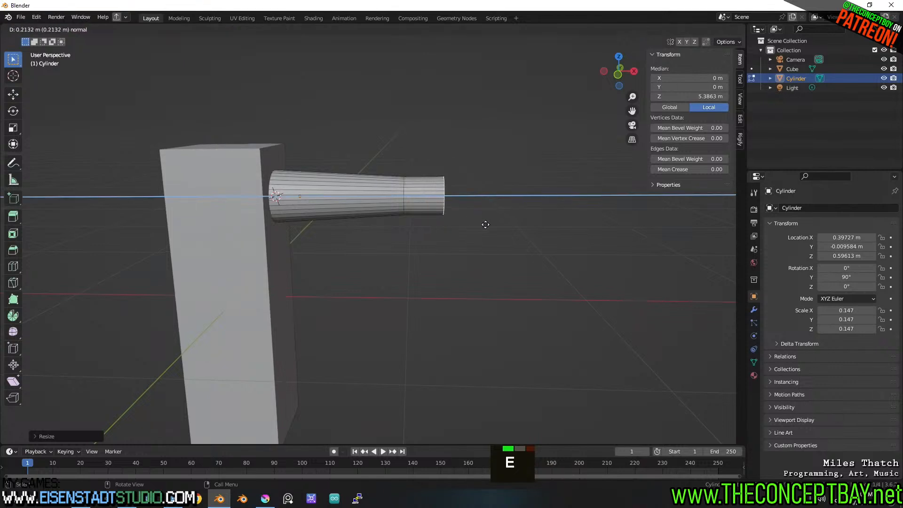
pyautogui.click(556, 228)
pyautogui.press('s')
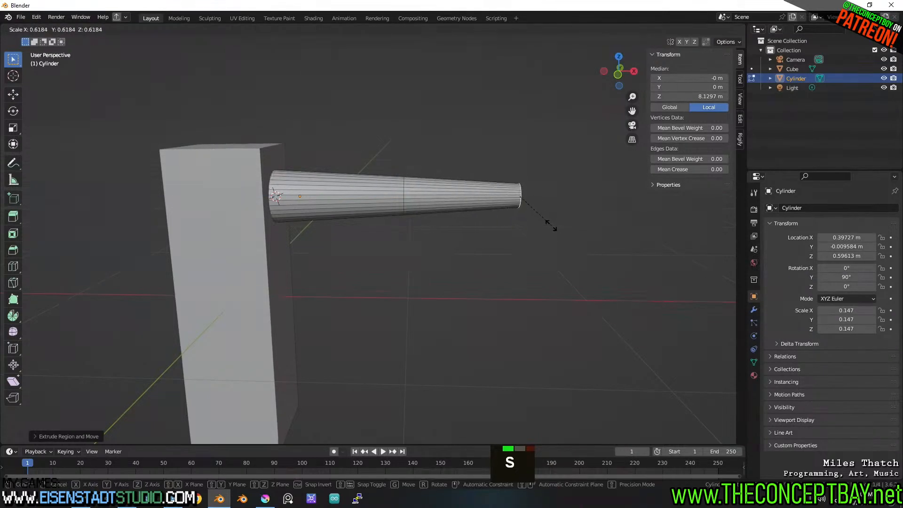
pyautogui.press('z')
pyautogui.click(546, 221)
# Add an edge loop on the forearm close to the elbow and scale it up by about 1.17.
pyautogui.press('2')
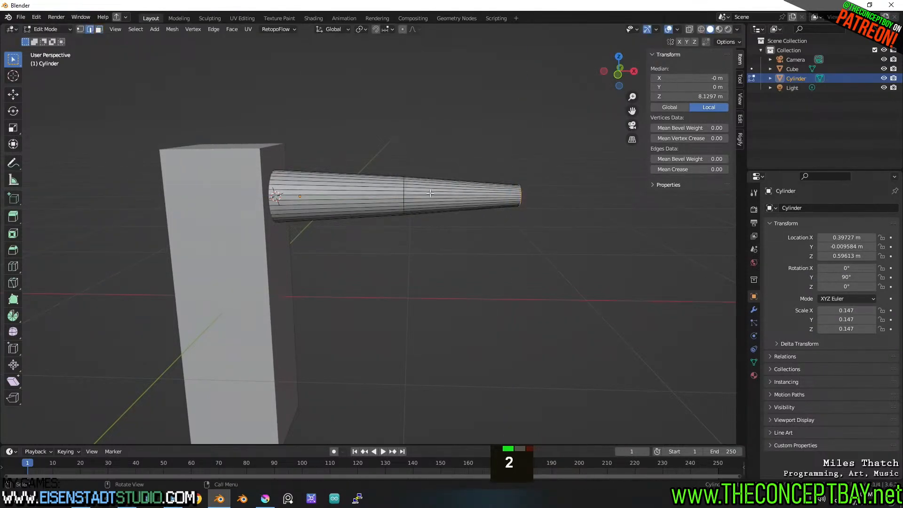
pyautogui.hotkey('ctrl', 'r')
pyautogui.click(416, 194)
pyautogui.click(404, 194)
pyautogui.press('s')
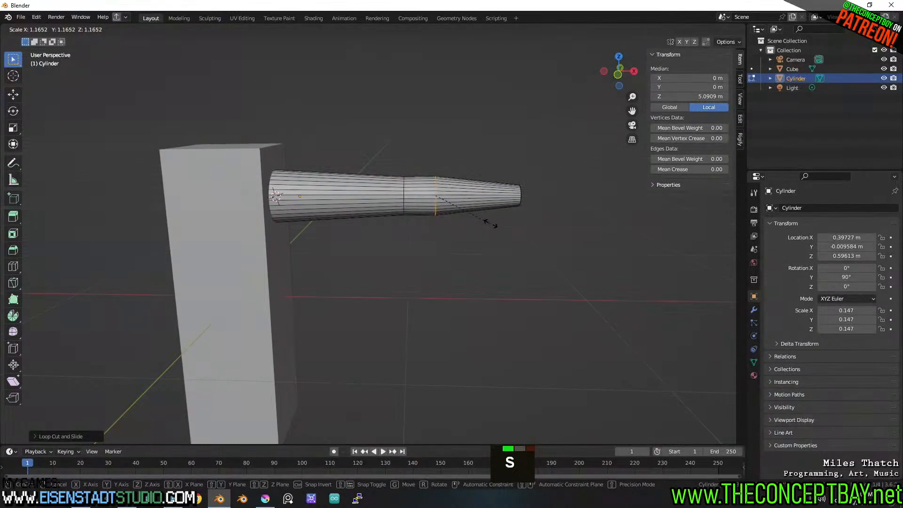
pyautogui.click(492, 225)
# Add two edge loops on the upper arm and scale up the one nearest the shoulder by about 1.17.
pyautogui.hotkey('ctrl', 'r')
pyautogui.click(366, 200)
pyautogui.press('Escape')
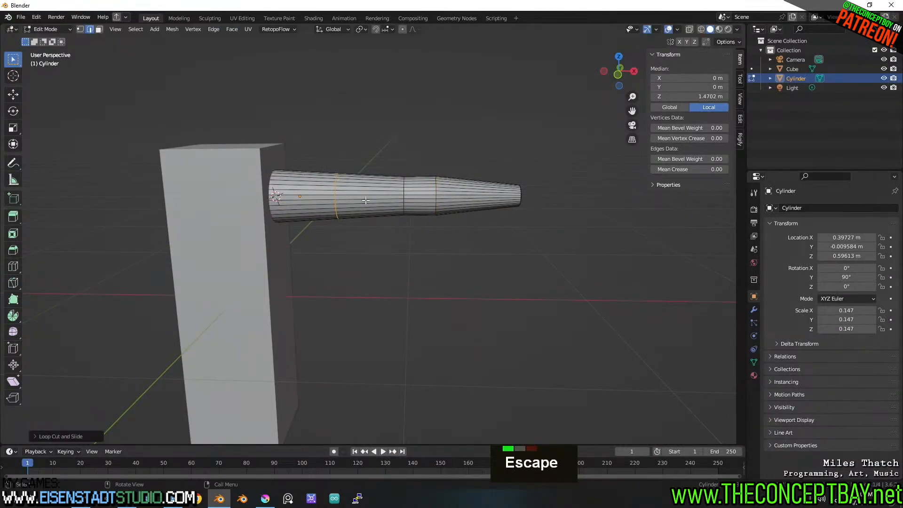
pyautogui.doubleClick(306, 194)
pyautogui.press('s')
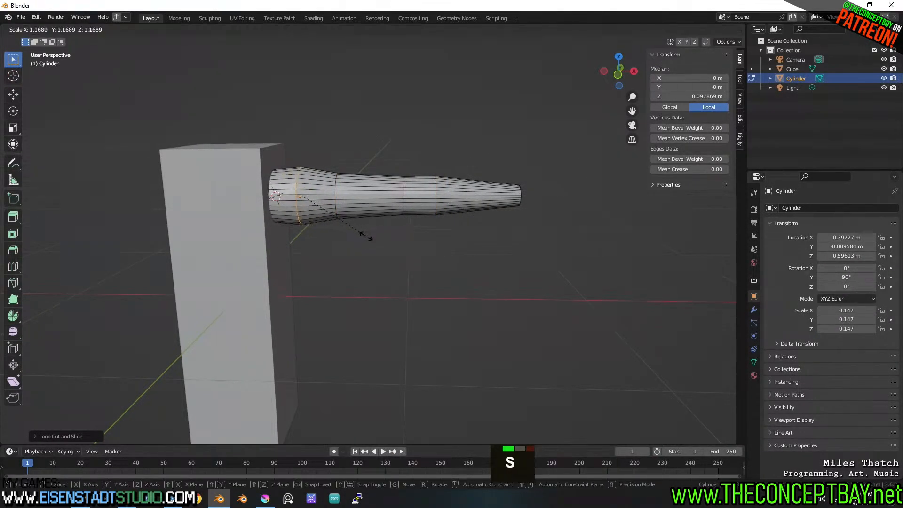
pyautogui.click(366, 235)
# Select the elbow edge loop and scale it down slightly, to about 0.93.
pyautogui.keyDown('shift'); pyautogui.moveTo(366, 235); pyautogui.dragTo(338, 193, button='middle'); pyautogui.keyUp('shift')
pyautogui.keyDown('alt'); pyautogui.click(337, 192); pyautogui.keyUp('alt')
pyautogui.press('s')
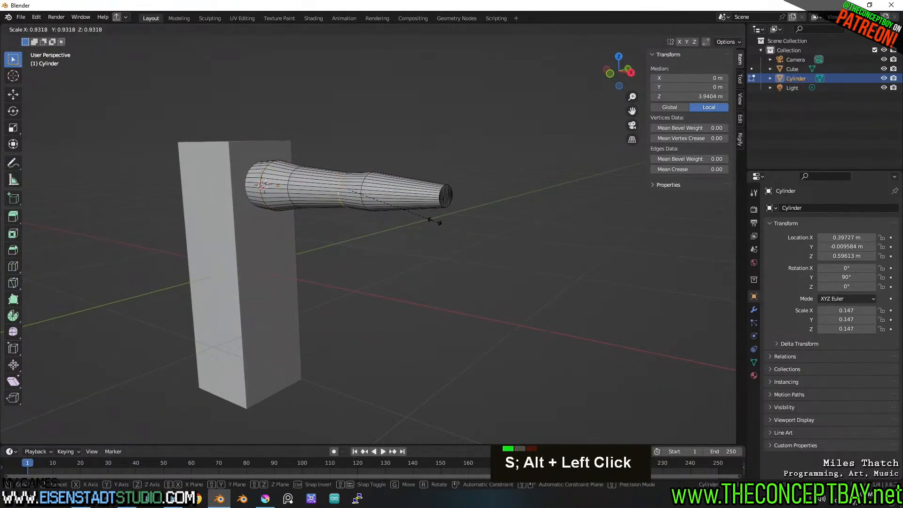
pyautogui.click(435, 221)
# Add an edge loop around the forearm and slide it close to the wrist end.
pyautogui.keyDown('shift'); pyautogui.moveTo(369, 218); pyautogui.dragTo(361, 235, button='middle'); pyautogui.keyUp('shift')
pyautogui.scroll(3, 324, 219)
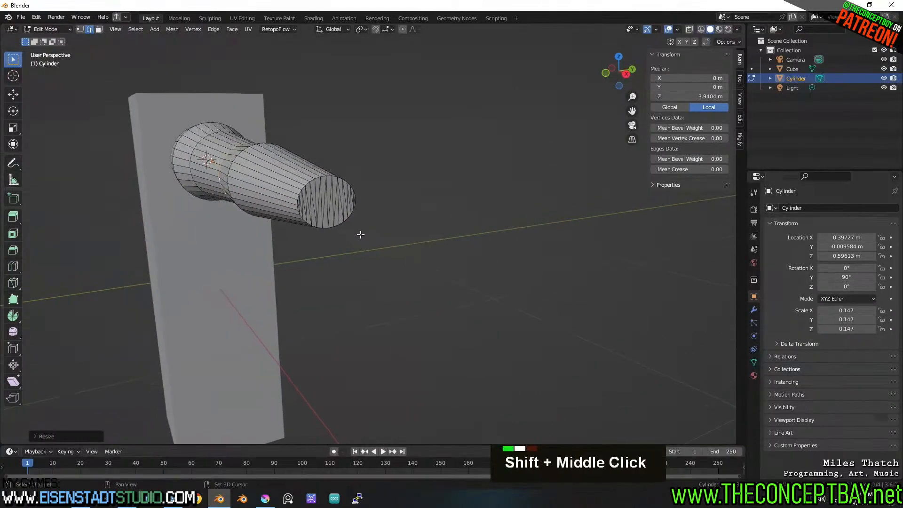
pyautogui.moveTo(321, 191); pyautogui.dragTo(414, 185, button='middle')
pyautogui.scroll(-3, 383, 202)
pyautogui.keyDown('shift'); pyautogui.moveTo(414, 185); pyautogui.dragTo(367, 190, button='middle'); pyautogui.keyUp('shift')
pyautogui.scroll(2, 426, 181)
pyautogui.keyDown('shift'); pyautogui.moveTo(367, 190); pyautogui.dragTo(394, 230, button='middle'); pyautogui.keyUp('shift')
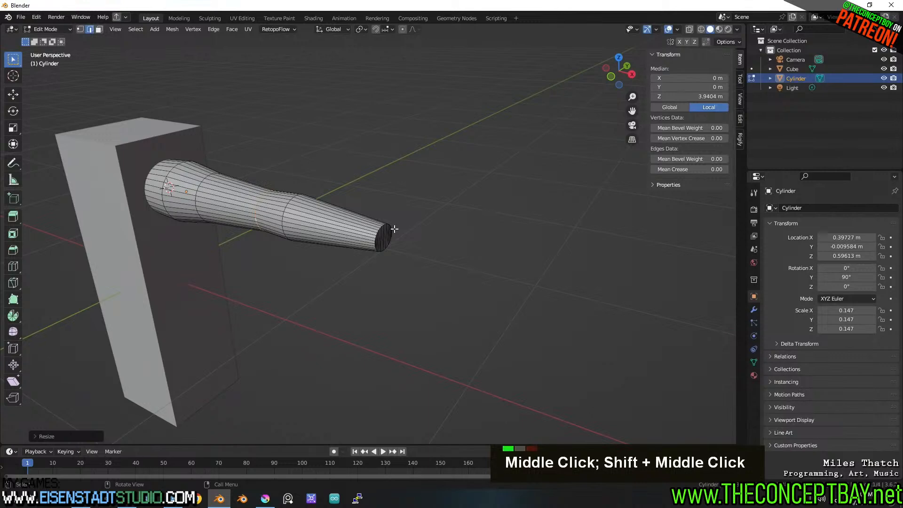
pyautogui.scroll(3, 394, 229)
pyautogui.keyDown('shift'); pyautogui.moveTo(397, 182); pyautogui.dragTo(379, 238, button='middle'); pyautogui.keyUp('shift')
pyautogui.hotkey('ctrl', 'r')
pyautogui.click(375, 238)
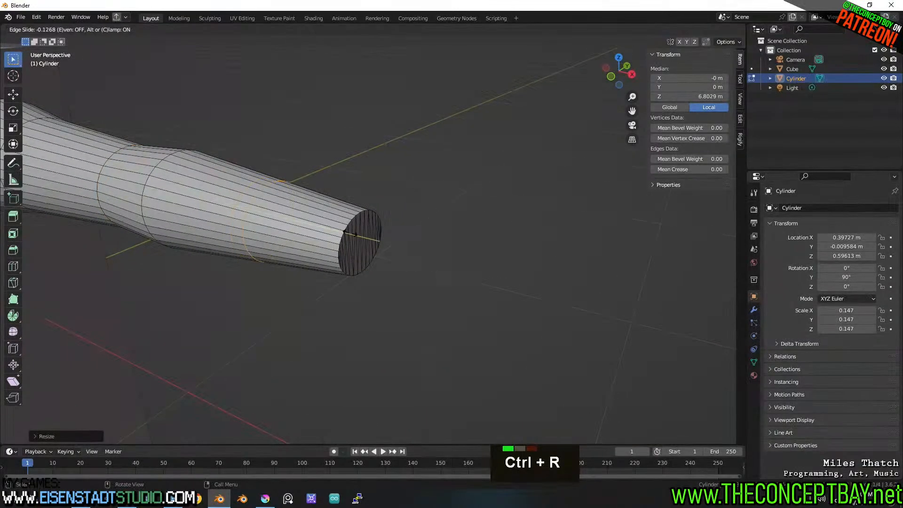
pyautogui.click(395, 250)
# Select the narrow ring of faces at the wrist and extrude it slightly outward along its normals to form a cuff.
pyautogui.moveTo(394, 249); pyautogui.dragTo(351, 232, button='middle')
pyautogui.keyDown('shift'); pyautogui.moveTo(306, 195); pyautogui.dragTo(367, 216, button='middle'); pyautogui.keyUp('shift')
pyautogui.scroll(3, 367, 215)
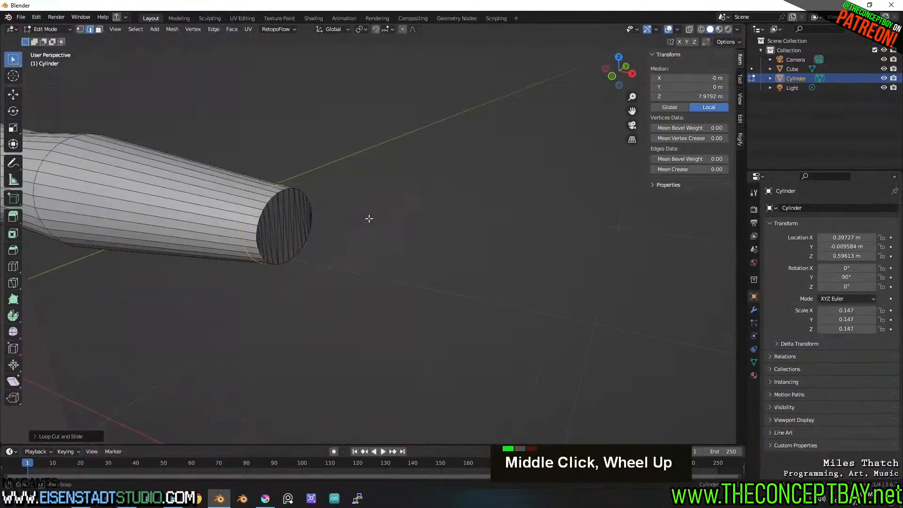
pyautogui.press('3')
pyautogui.keyDown('alt'); pyautogui.click(375, 215); pyautogui.keyUp('alt')
pyautogui.click(232, 30)
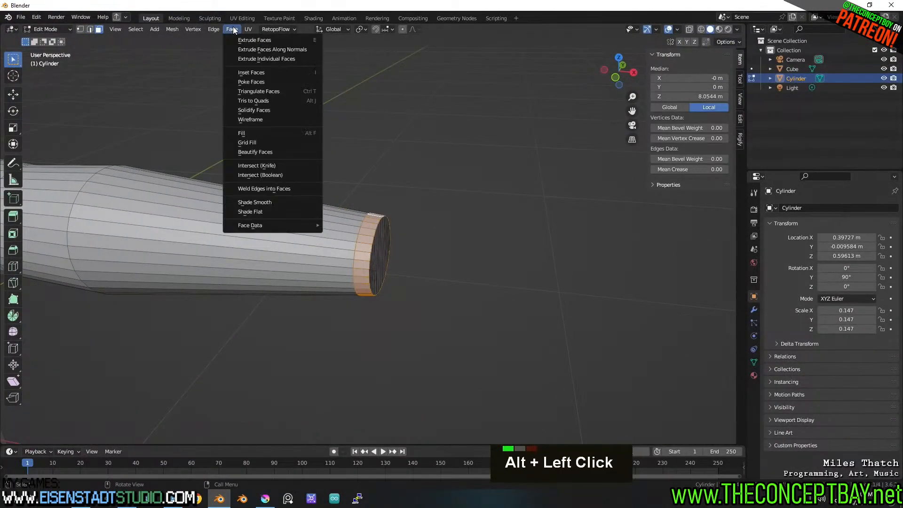
pyautogui.click(273, 49)
pyautogui.click(414, 490)
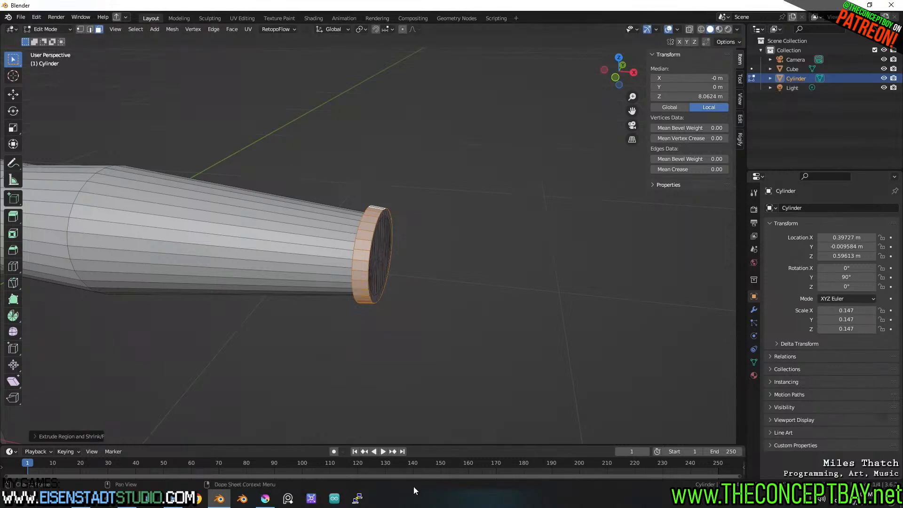
# Bevel both outer edge loops of the wrist cuff with 2 segments and a width of about 0.04 m.
pyautogui.press('2')
pyautogui.keyDown('alt'); pyautogui.click(379, 216); pyautogui.keyUp('alt')
pyautogui.keyDown('alt'); pyautogui.keyDown('shift'); pyautogui.click(371, 216); pyautogui.keyUp('shift'); pyautogui.keyUp('alt')
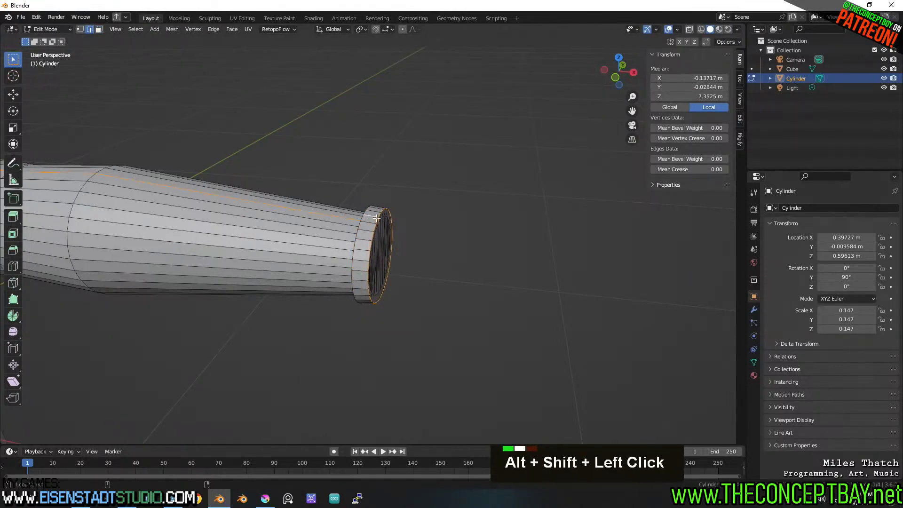
pyautogui.hotkey('ctrl', 'z')
pyautogui.keyDown('alt'); pyautogui.keyDown('shift'); pyautogui.click(367, 213); pyautogui.keyUp('shift'); pyautogui.keyUp('alt')
pyautogui.hotkey('ctrl', 'b')
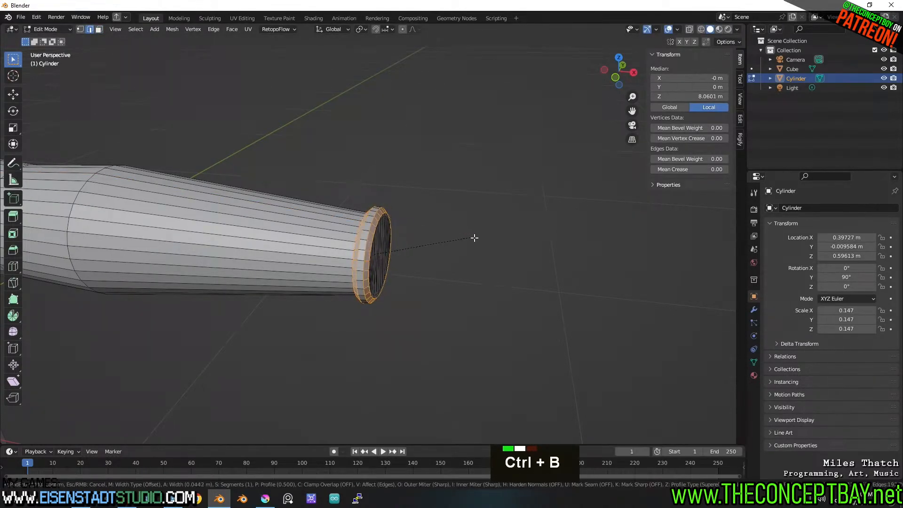
pyautogui.scroll(1, 475, 238)
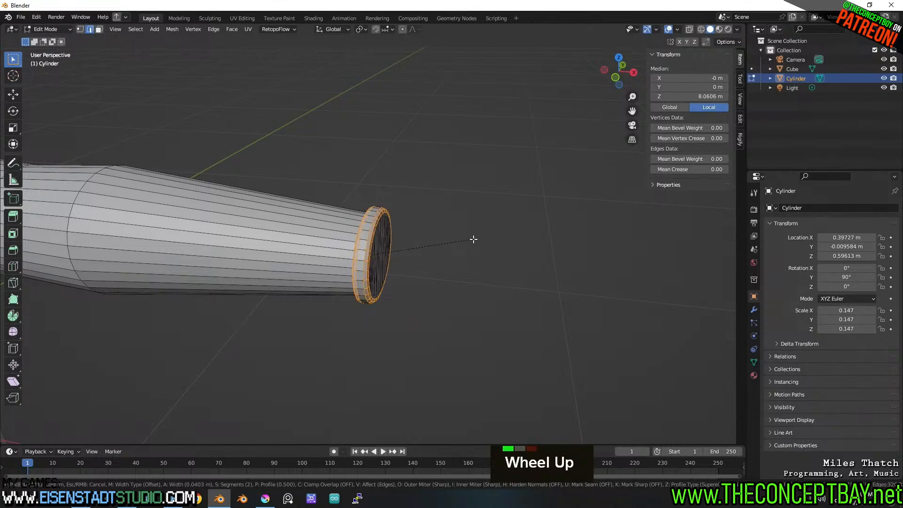
pyautogui.click(475, 241)
pyautogui.moveTo(475, 241); pyautogui.dragTo(515, 224, button='middle')
pyautogui.keyDown('shift'); pyautogui.moveTo(452, 256); pyautogui.dragTo(405, 276, button='middle'); pyautogui.keyUp('shift')
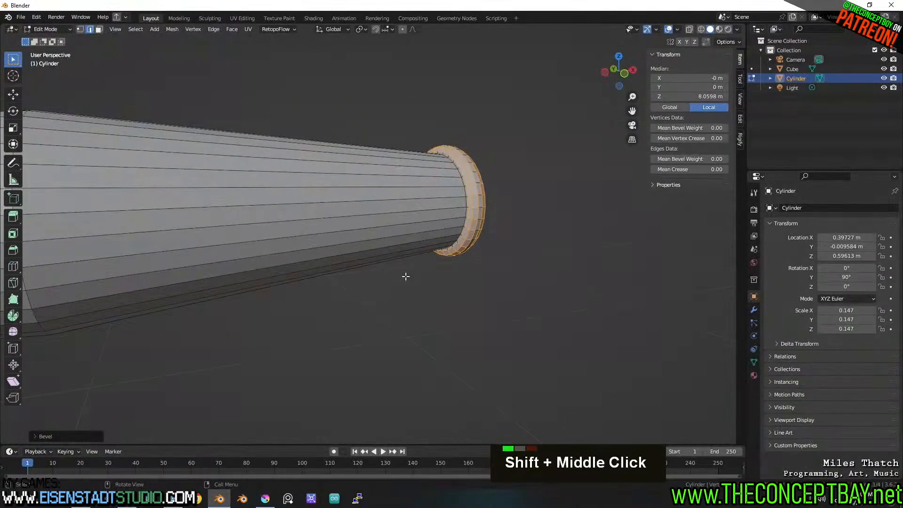
# Select the ring of faces around the outer band of the wrist cuff.
pyautogui.press('KP_Decimal')
pyautogui.scroll(-2, 492, 272)
pyautogui.moveTo(492, 273); pyautogui.dragTo(492, 291, button='middle')
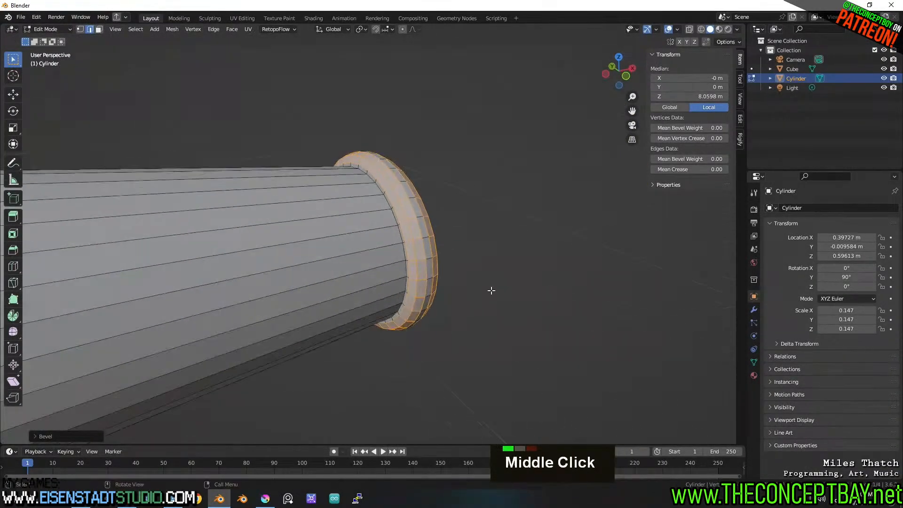
pyautogui.keyDown('alt'); pyautogui.click(433, 262); pyautogui.keyUp('alt')
pyautogui.press('s')
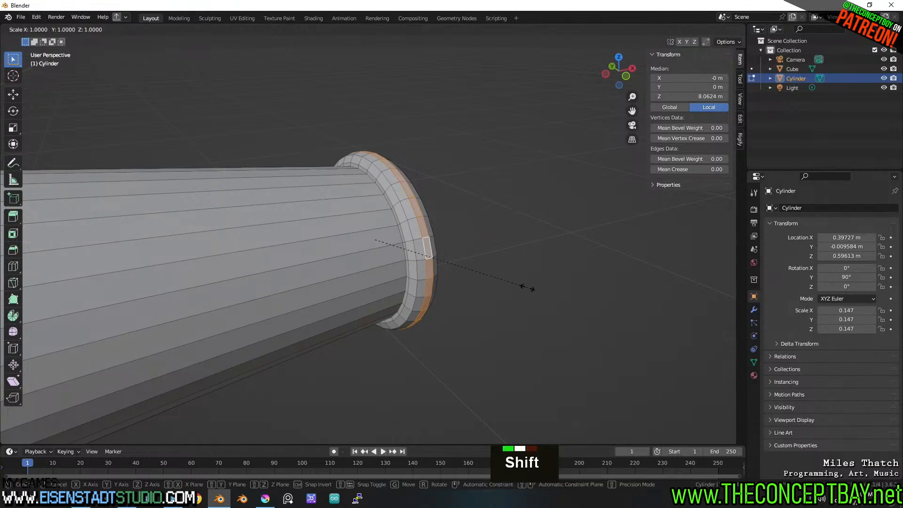
pyautogui.hotkey('shift', 'y')
pyautogui.hotkey('shift', 'x')
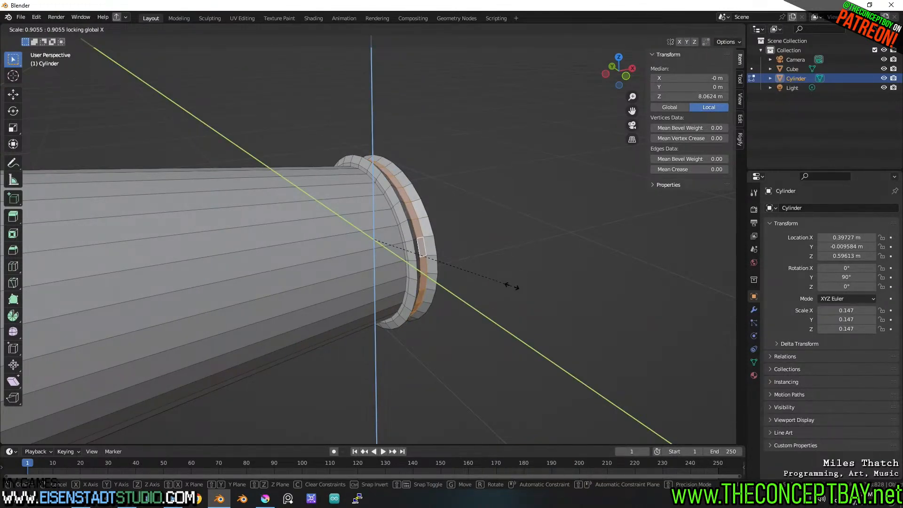
pyautogui.press('Escape')
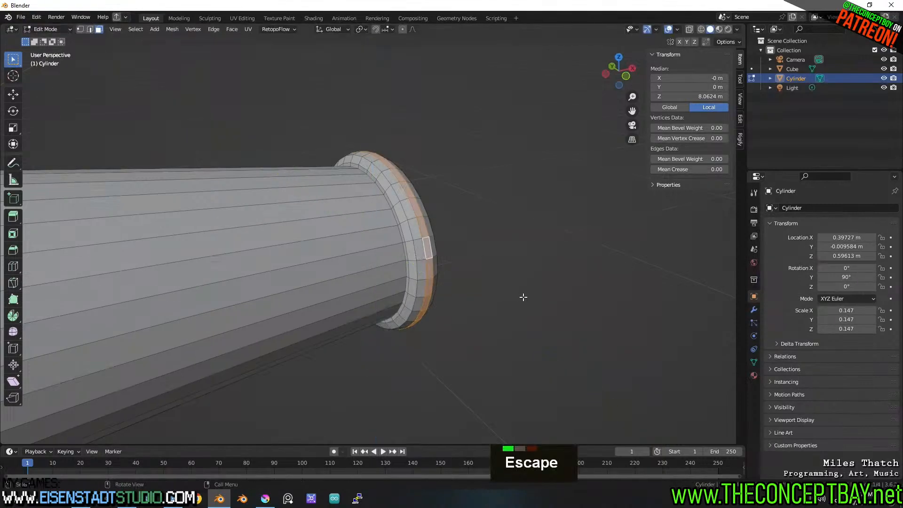
# Turn on proportional editing and scale the selected cuff ring down to about 0.85 with an influence size of about 0.02.
pyautogui.click(410, 30)
pyautogui.doubleClick(405, 30)
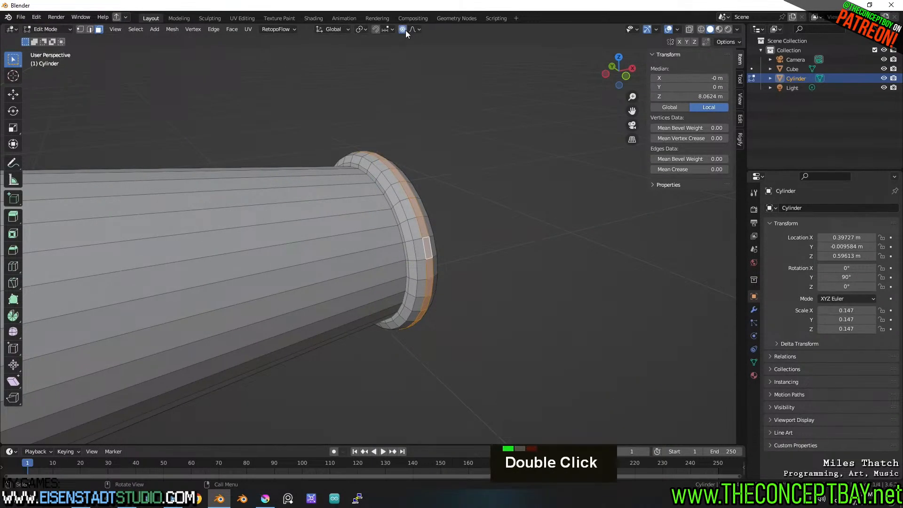
pyautogui.press('s')
pyautogui.scroll(20, 512, 208)
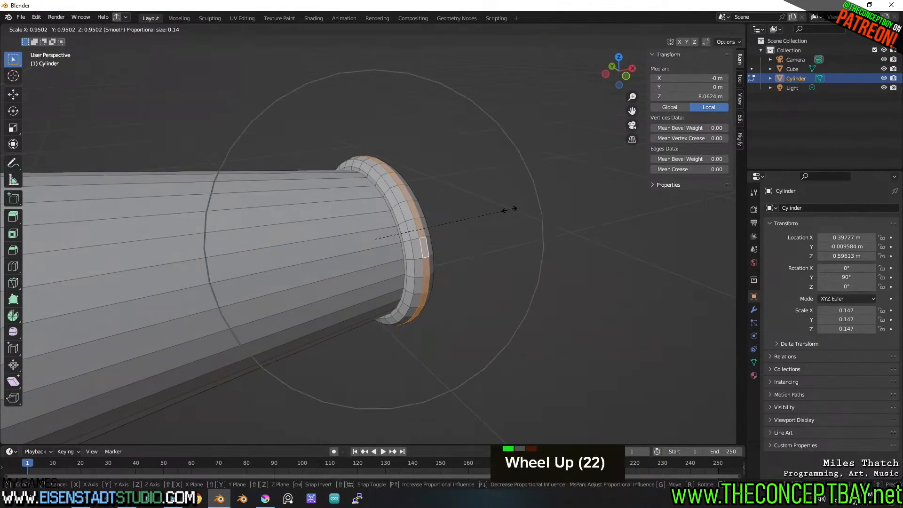
pyautogui.scroll(6, 495, 215)
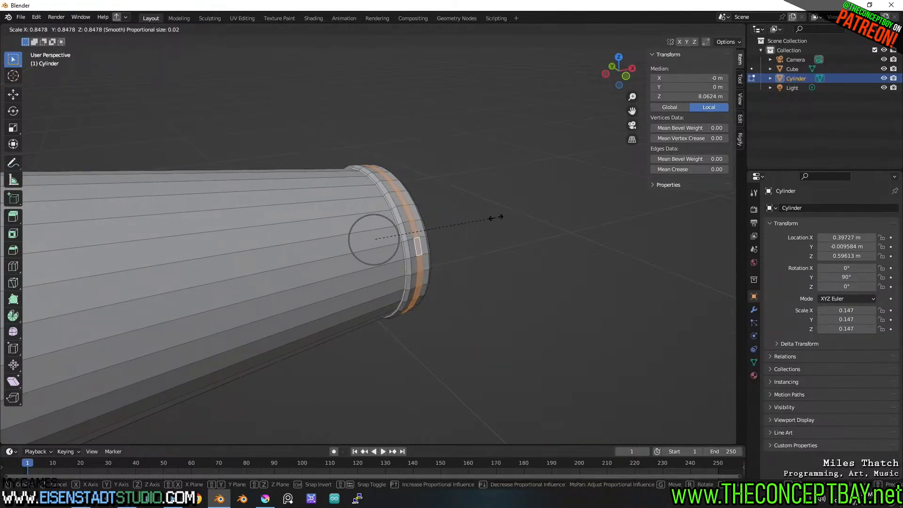
pyautogui.click(495, 213)
pyautogui.moveTo(494, 211); pyautogui.dragTo(477, 221, button='middle')
pyautogui.scroll(-3, 414, 212)
pyautogui.keyDown('shift'); pyautogui.scroll(-1, 425, 214); pyautogui.keyUp('shift')
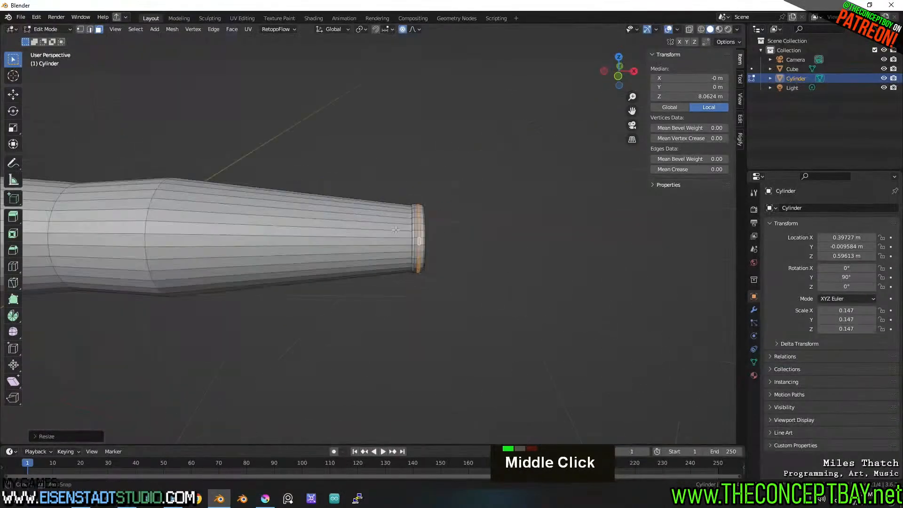
pyautogui.moveTo(350, 230)
pyautogui.keyDown('shift'); pyautogui.mouseDown(button='middle')
pyautogui.moveTo(476, 218)
pyautogui.moveTo(457, 224)
pyautogui.moveTo(472, 177)
pyautogui.moveTo(465, 191)
pyautogui.moveTo(396, 210)
pyautogui.moveTo(413, 234)
pyautogui.moveTo(417, 226)
pyautogui.moveTo(361, 228)
pyautogui.mouseUp(button='middle'); pyautogui.keyUp('shift')
# Select all vertices of the wrist cuff through the mesh, using a wireframe front view.
pyautogui.press('Tab')
pyautogui.scroll(-3, 424, 229)
pyautogui.keyDown('shift'); pyautogui.scroll(-1, 473, 177); pyautogui.keyUp('shift')
pyautogui.scroll(2, 448, 200)
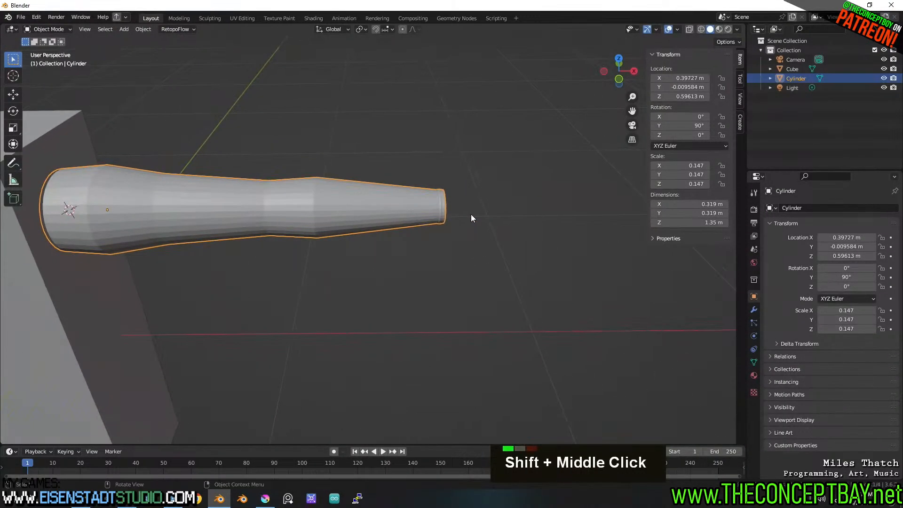
pyautogui.press('Tab')
pyautogui.keyDown('alt'); pyautogui.click(445, 210); pyautogui.keyUp('alt')
pyautogui.keyDown('alt'); pyautogui.moveTo(462, 211); pyautogui.dragTo(323, 207, button='middle'); pyautogui.keyUp('alt')
pyautogui.hotkey('alt', 'z')
pyautogui.press('1')
pyautogui.press('a')
pyautogui.press('a')
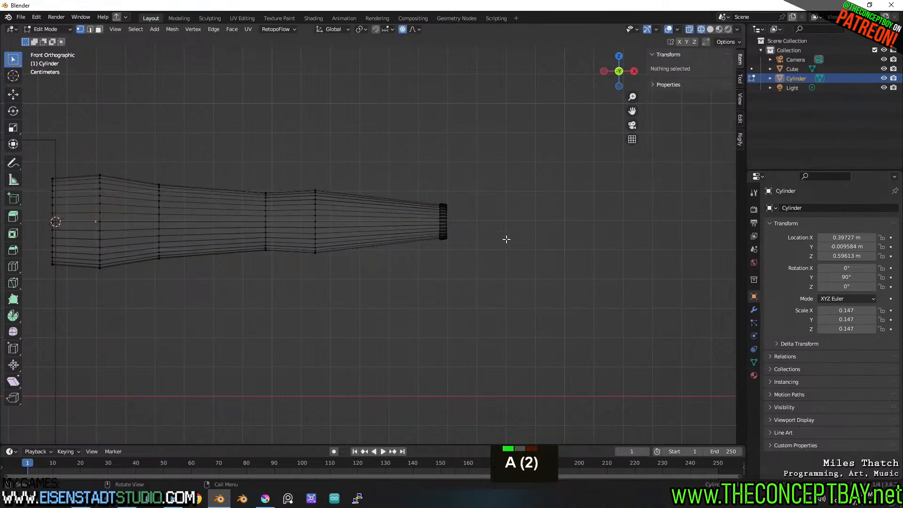
pyautogui.press('b')
pyautogui.moveTo(519, 258); pyautogui.dragTo(421, 197)
pyautogui.press('s')
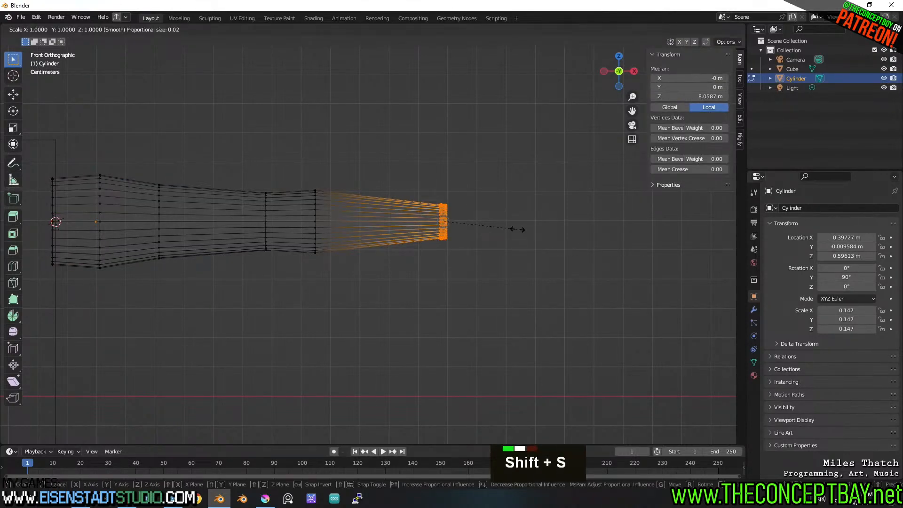
pyautogui.press('Escape')
pyautogui.moveTo(518, 235); pyautogui.dragTo(548, 264, button='middle')
pyautogui.press('s')
pyautogui.press('x')
pyautogui.hotkey('shift', 'x')
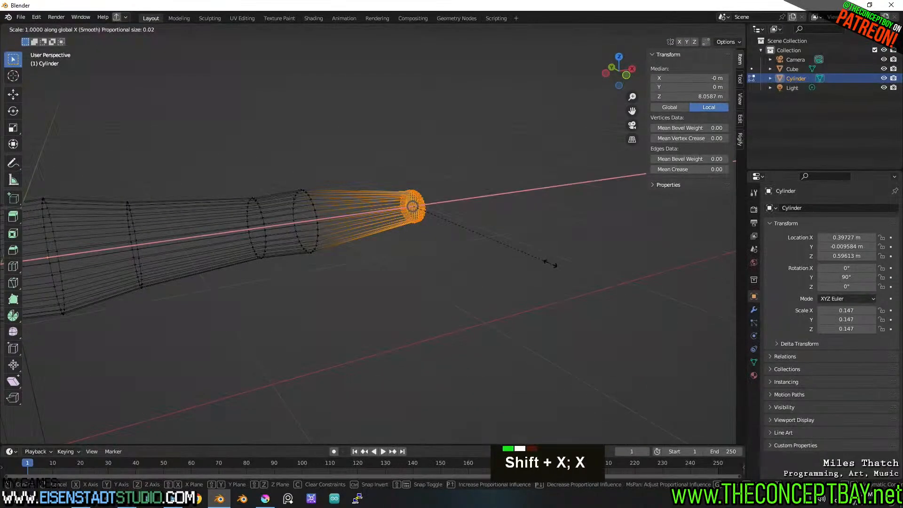
pyautogui.press('Escape')
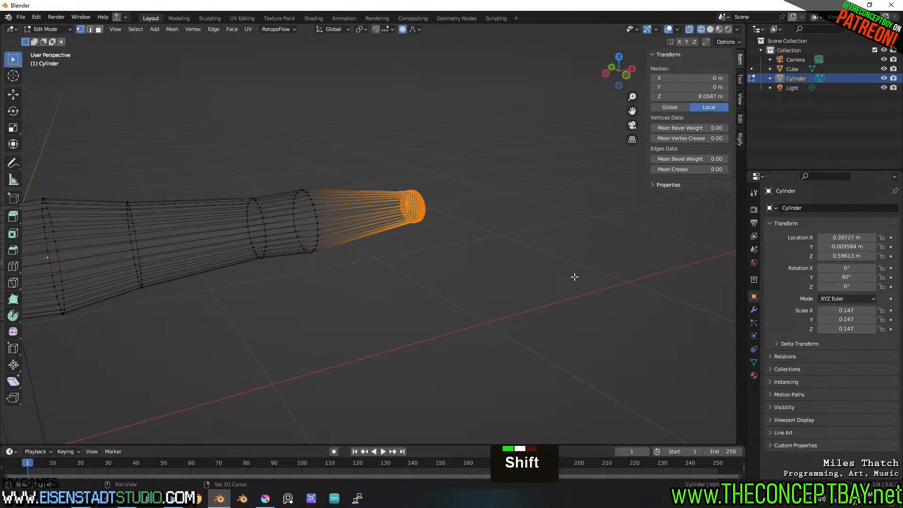
# Scale the wrist end up slightly on Y and Z only, with a proportional size of about 1.21, and return to solid shading.
pyautogui.press('s')
pyautogui.hotkey('shift', 'x')
pyautogui.scroll(-4, 588, 284)
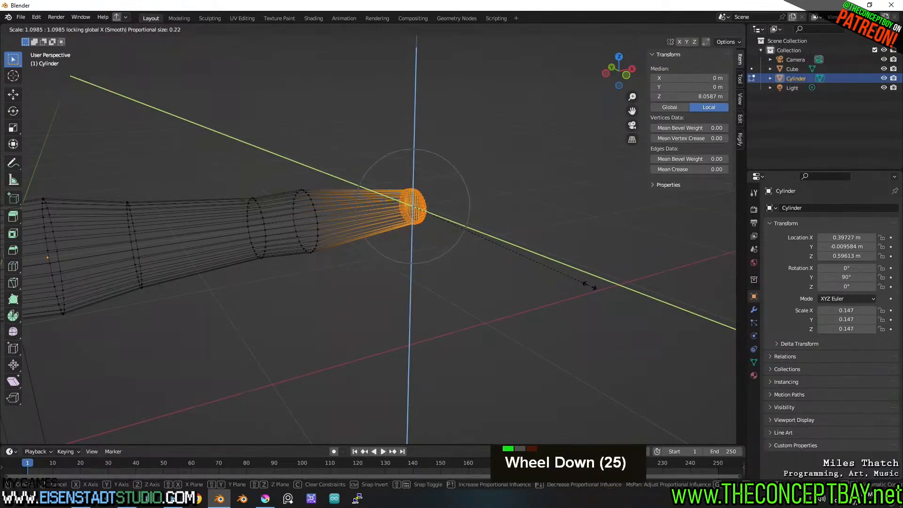
pyautogui.scroll(-16, 588, 285)
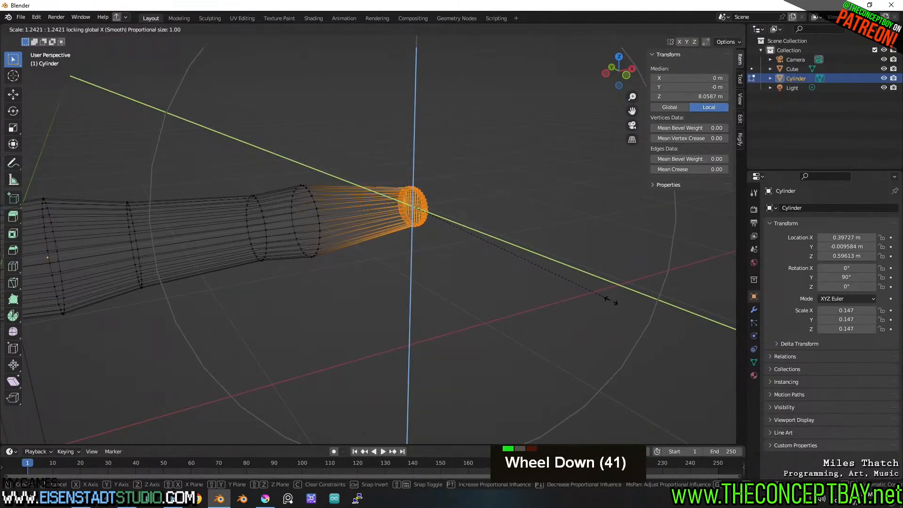
pyautogui.scroll(-4, 610, 300)
pyautogui.scroll(5, 637, 329)
pyautogui.scroll(-3, 664, 324)
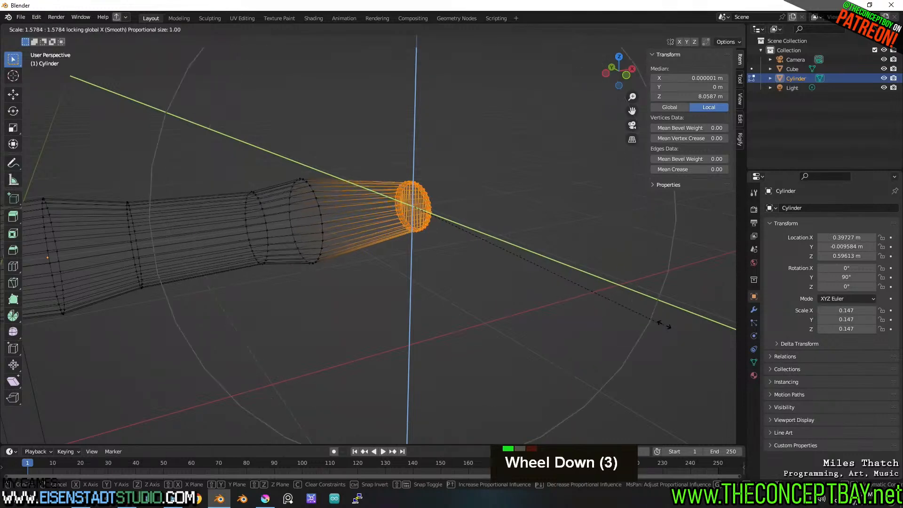
pyautogui.scroll(-1, 658, 323)
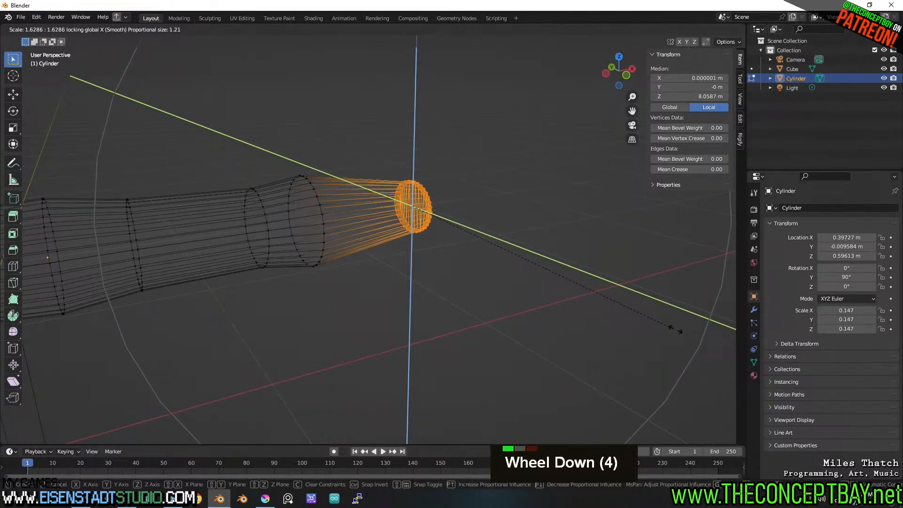
pyautogui.click(600, 301)
pyautogui.press('z')
pyautogui.moveTo(525, 231); pyautogui.dragTo(472, 215, button='middle')
pyautogui.keyDown('shift'); pyautogui.moveTo(472, 215); pyautogui.dragTo(488, 221, button='middle'); pyautogui.keyUp('shift')
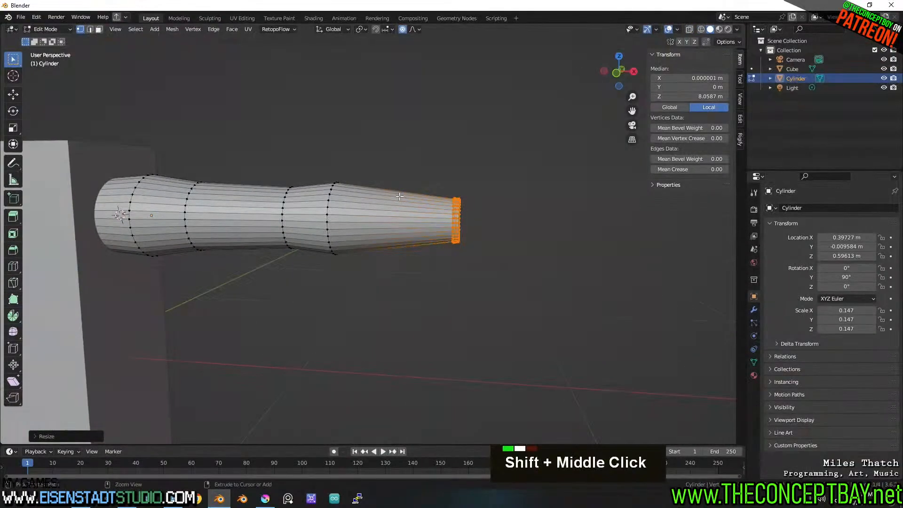
# Add about 18 evenly spaced loop cuts along the forearm between the elbow bulge and the wrist cuff.
pyautogui.hotkey('ctrl', 'r')
pyautogui.scroll(5, 399, 197)
pyautogui.scroll(3, 399, 196)
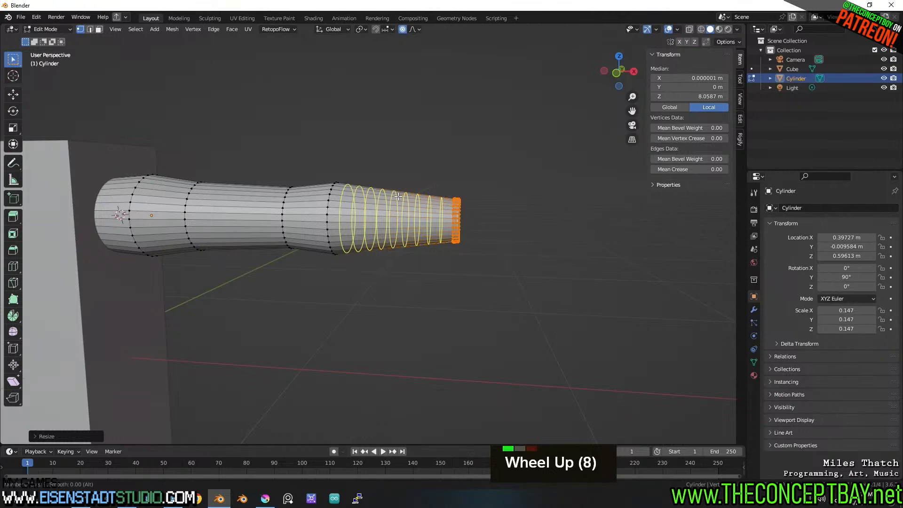
pyautogui.scroll(7, 398, 197)
pyautogui.scroll(2, 399, 197)
pyautogui.press('Escape')
pyautogui.moveTo(398, 196); pyautogui.dragTo(451, 209, button='middle')
# Add about 19 evenly spaced loop cuts along the long upper arm section, without sliding them.
pyautogui.hotkey('ctrl', 'r')
pyautogui.scroll(12, 266, 212)
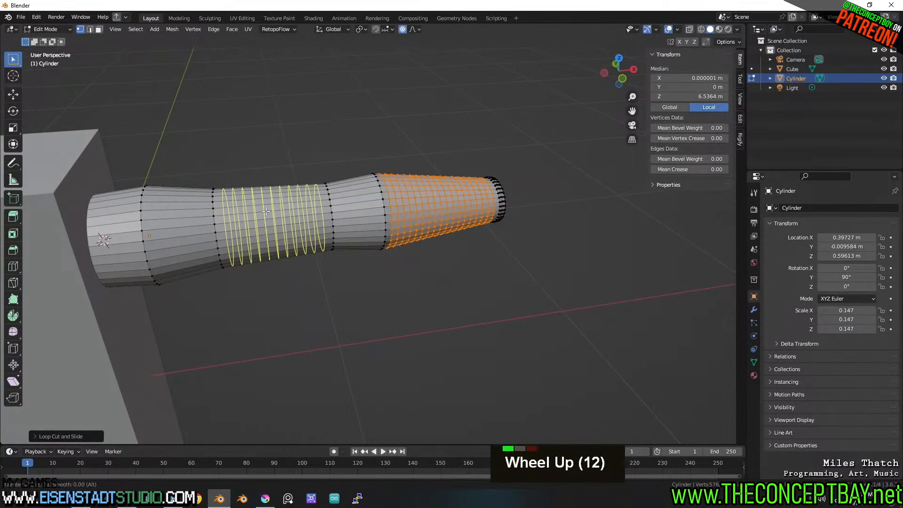
pyautogui.scroll(8, 267, 211)
pyautogui.scroll(-3, 266, 212)
pyautogui.scroll(3, 266, 212)
pyautogui.click(266, 211)
pyautogui.press('Escape')
pyautogui.moveTo(391, 243); pyautogui.dragTo(362, 209, button='middle')
# Add 7 evenly spaced loop cuts to the short elbow section between the upper arm and forearm.
pyautogui.hotkey('ctrl', 'r')
pyautogui.scroll(6, 358, 205)
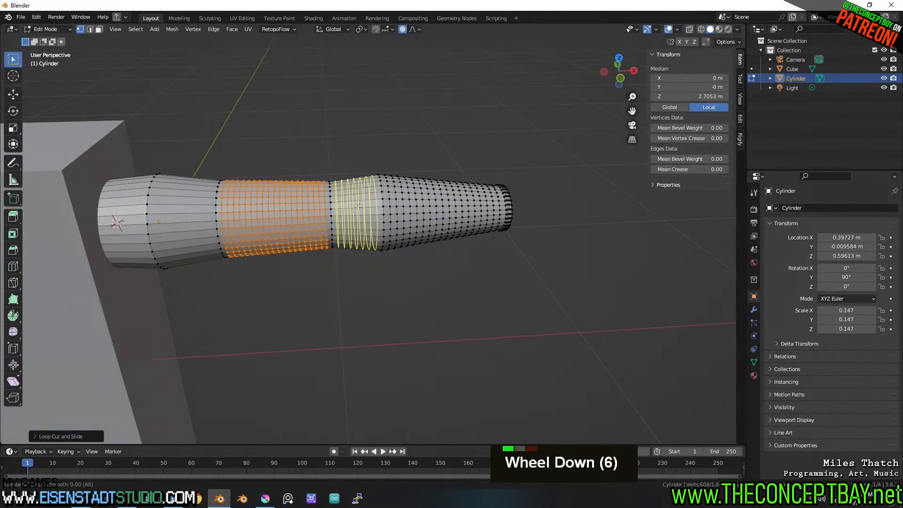
pyautogui.press('Escape')
pyautogui.keyDown('shift'); pyautogui.moveTo(358, 207); pyautogui.dragTo(503, 205, button='middle'); pyautogui.keyUp('shift')
pyautogui.hotkey('ctrl', 'r')
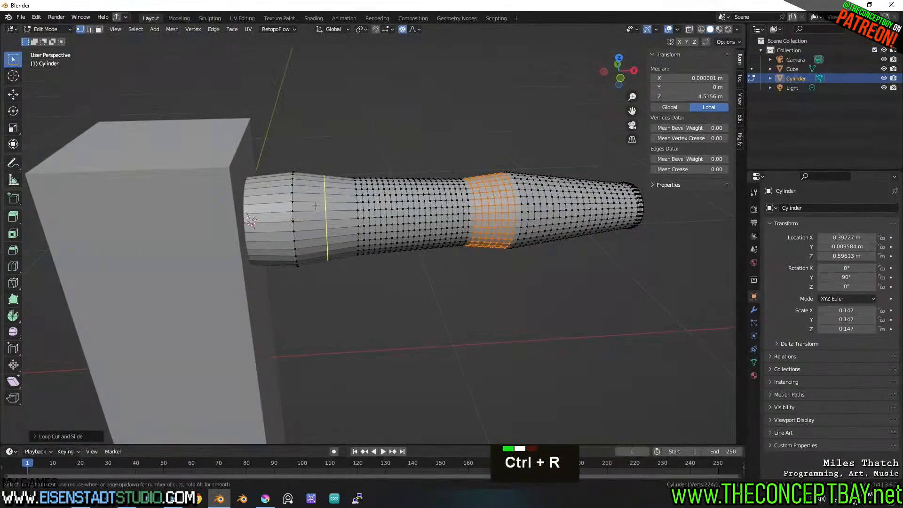
pyautogui.scroll(7, 316, 205)
pyautogui.scroll(-2, 315, 206)
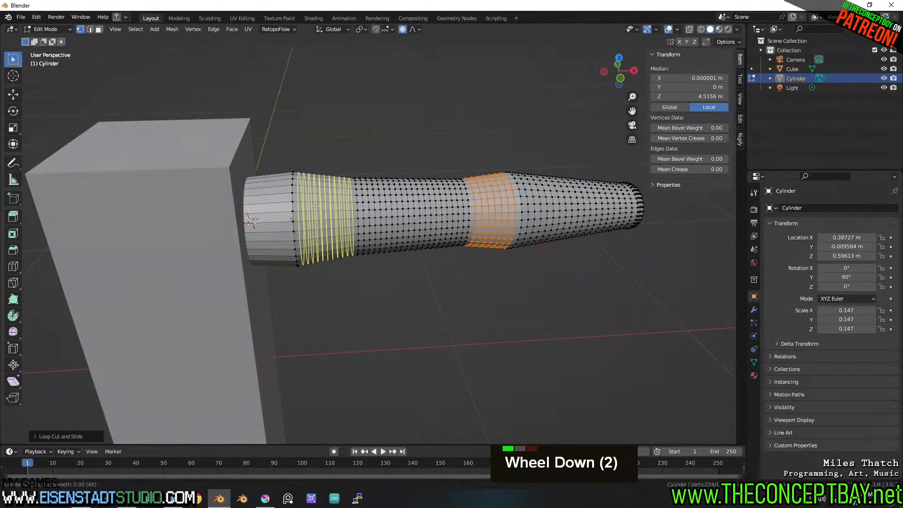
pyautogui.click(315, 205)
pyautogui.press('Escape')
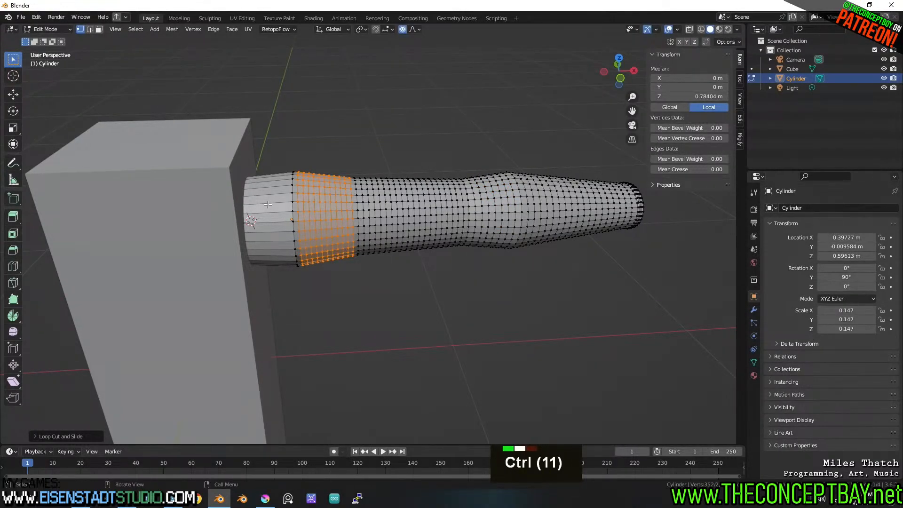
pyautogui.hotkey('ctrl', 'z')
# Add 7 evenly spaced loop cuts to the section between the shoulder bulge and the upper arm.
pyautogui.hotkey('ctrl', 'r')
pyautogui.scroll(11, 311, 203)
pyautogui.scroll(-1, 310, 203)
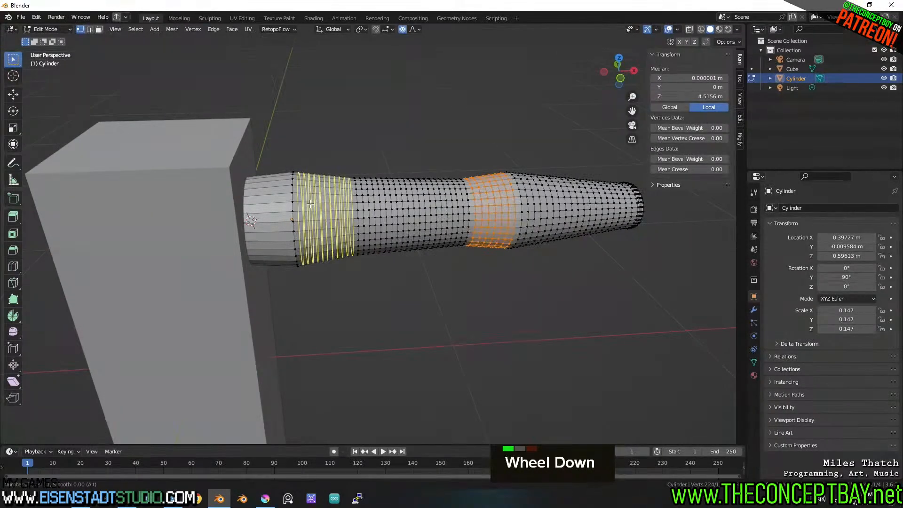
pyautogui.scroll(-5, 310, 203)
pyautogui.scroll(1, 310, 204)
pyautogui.click(311, 203)
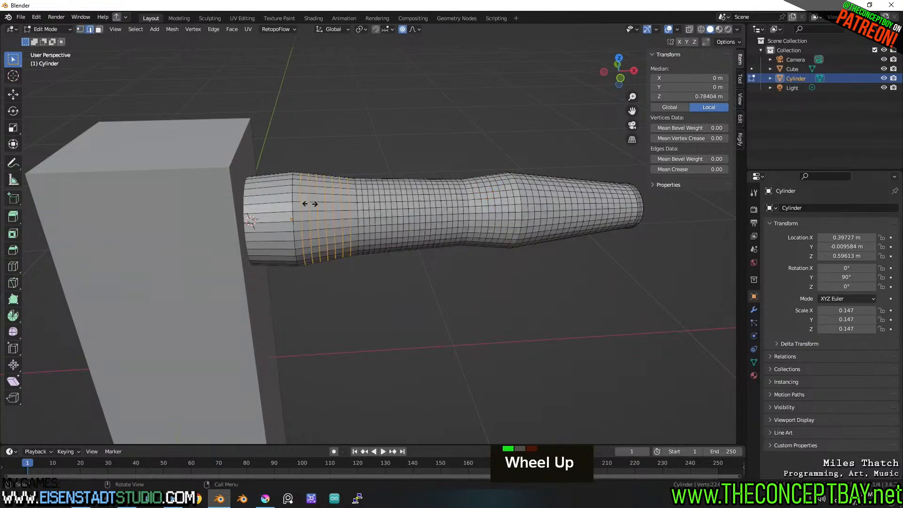
pyautogui.press('Escape')
# Add evenly spaced loop cuts to the end section at the shoulder beside the box, and return to Object Mode.
pyautogui.hotkey('ctrl', 'r')
pyautogui.scroll(6, 261, 214)
pyautogui.scroll(-1, 261, 214)
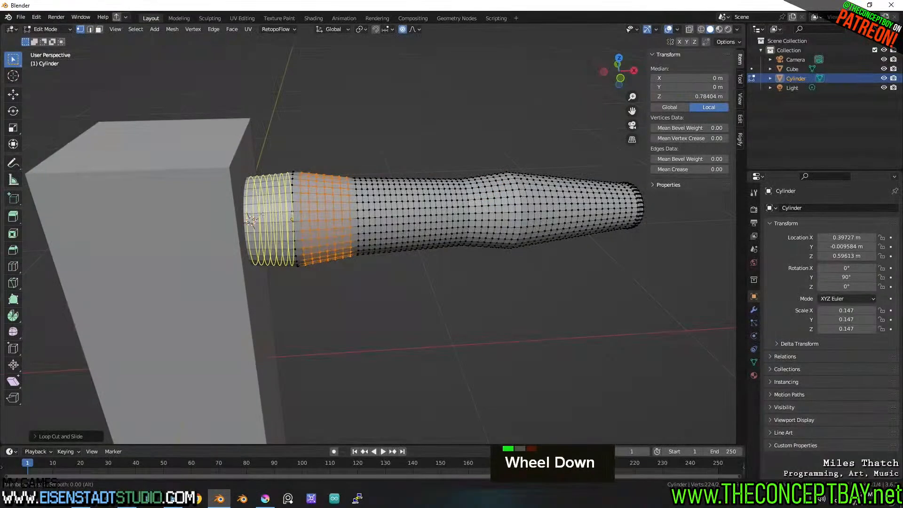
pyautogui.scroll(-1, 261, 214)
pyautogui.click(261, 214)
pyautogui.press('Escape')
pyautogui.moveTo(428, 273); pyautogui.dragTo(377, 263, button='middle')
pyautogui.keyDown('shift'); pyautogui.moveTo(376, 263); pyautogui.dragTo(292, 261, button='middle'); pyautogui.keyUp('shift')
pyautogui.keyDown('shift'); pyautogui.moveTo(461, 256); pyautogui.dragTo(405, 247, button='middle'); pyautogui.keyUp('shift')
pyautogui.press('Tab')
# Start saving the Blender file and browse to the Sublunaris\assets\models\player folder.
pyautogui.hotkey('ctrl', 's')
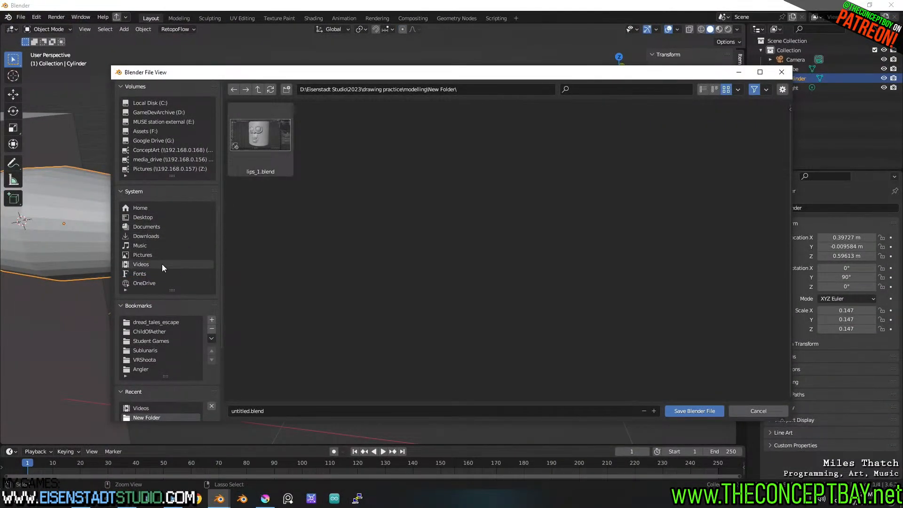
pyautogui.click(159, 348)
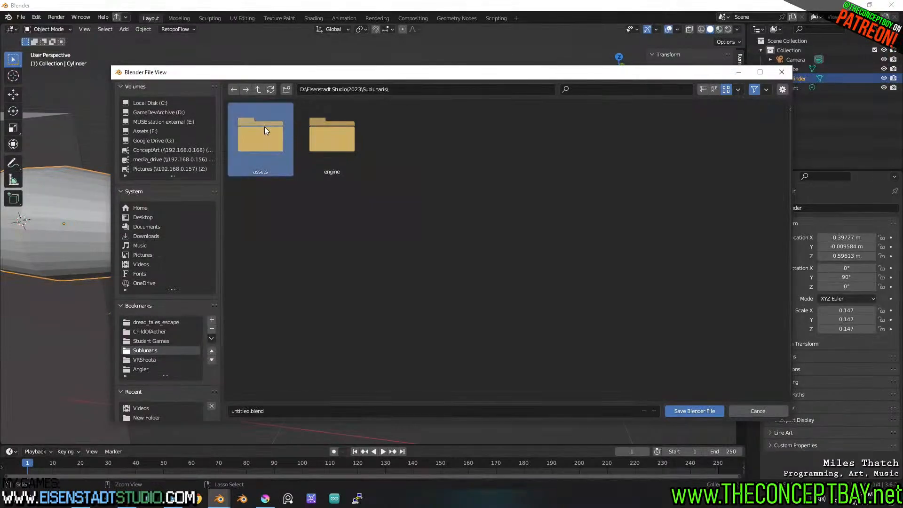
pyautogui.doubleClick(265, 127)
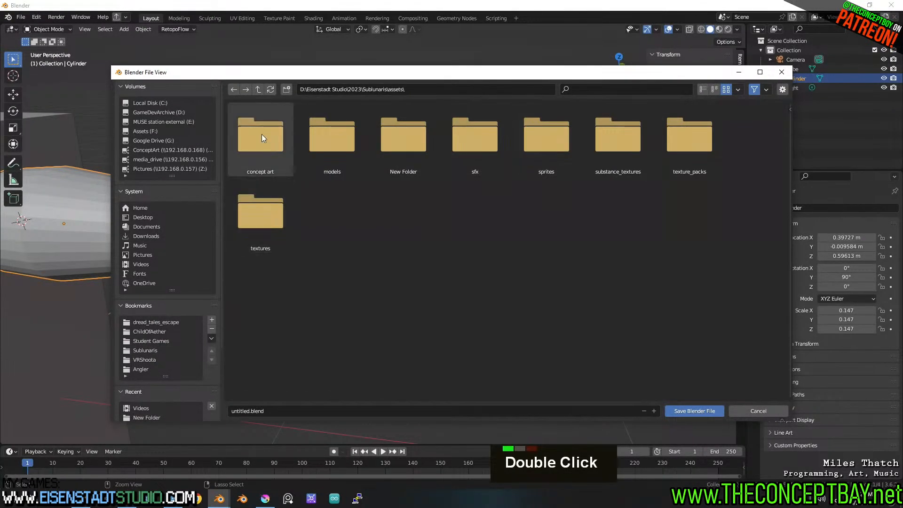
pyautogui.doubleClick(357, 148)
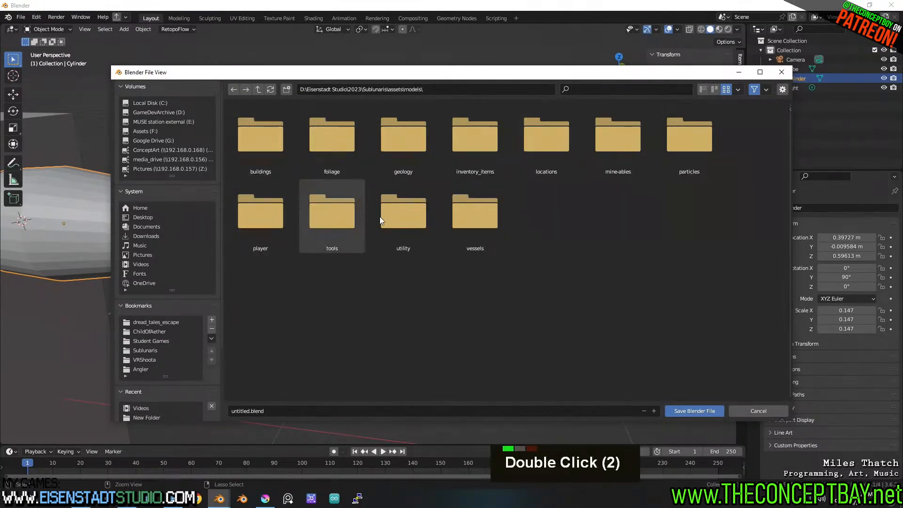
pyautogui.doubleClick(266, 225)
# Name the Blender file sublunaris_fps_hands.blend.
pyautogui.click(274, 409)
pyautogui.write('fps')
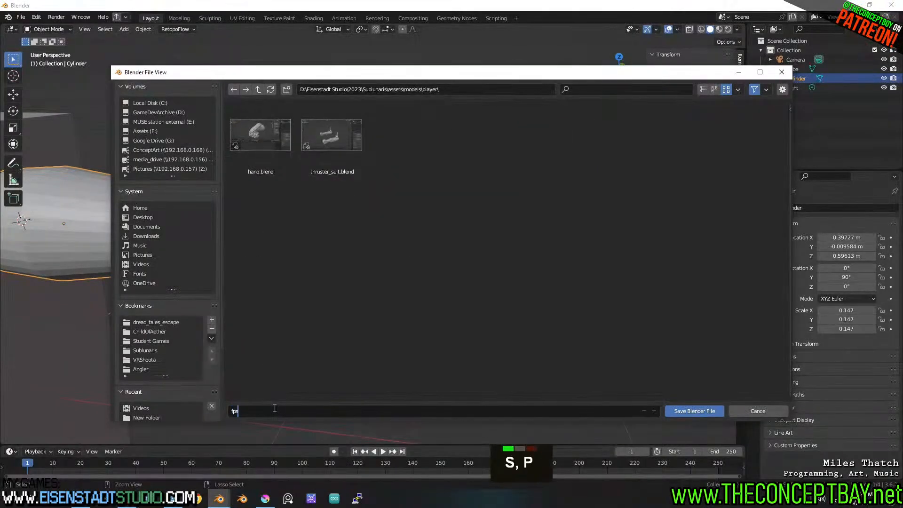
pyautogui.write('_hands')
pyautogui.press('Return')
pyautogui.doubleClick(275, 410)
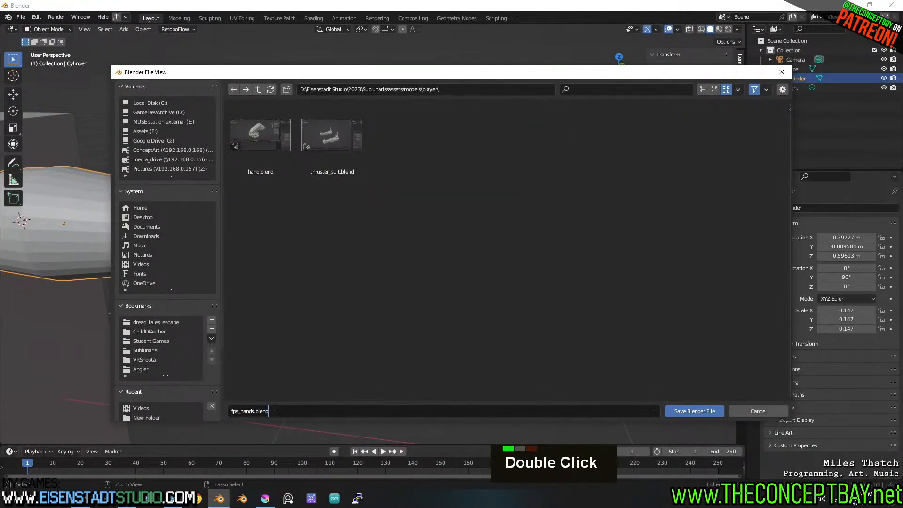
pyautogui.hotkey('ctrl', 'Left')
pyautogui.write('sub')
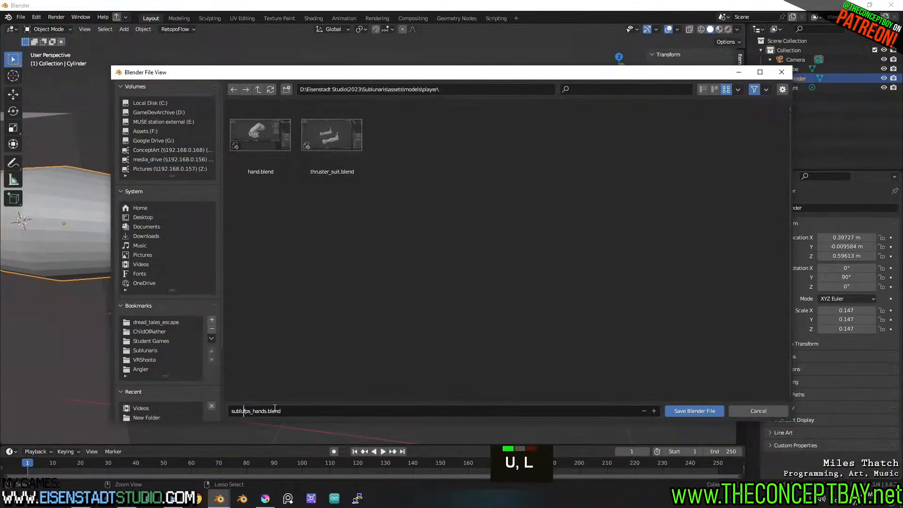
pyautogui.write('lunaris_')
pyautogui.press('Return')
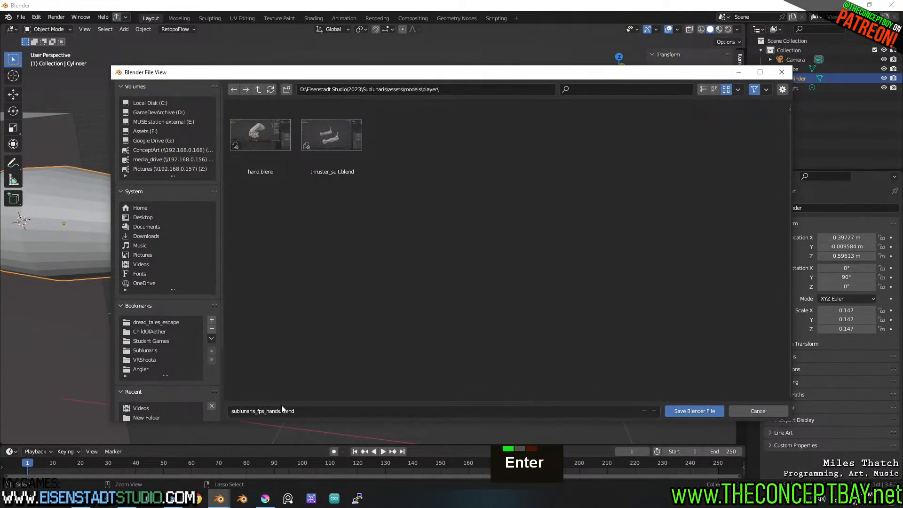
# Save the Blender file as sublunaris_fps_hands.blend in the player folder.
pyautogui.click(704, 409)
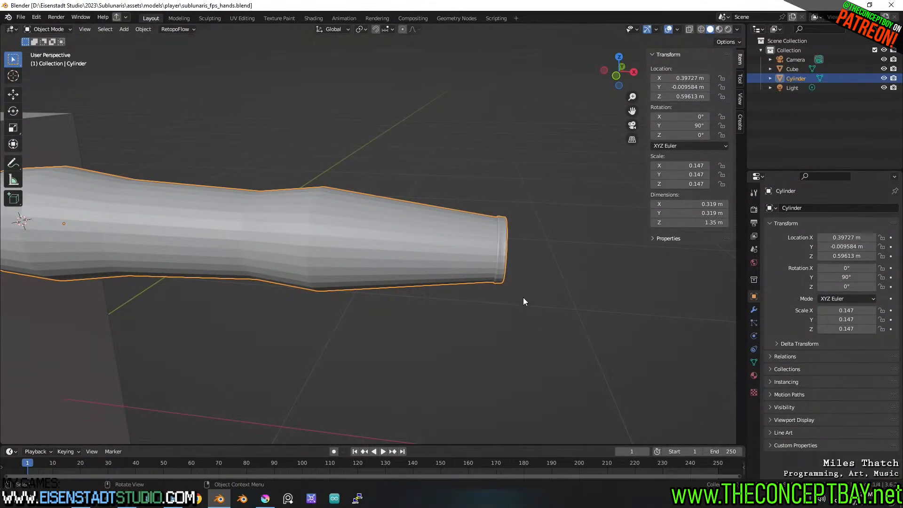
# Add a Multiresolution modifier to the arm cylinder and subdivide it once.
pyautogui.keyDown('shift'); pyautogui.moveTo(436, 266); pyautogui.dragTo(507, 262, button='middle'); pyautogui.keyUp('shift')
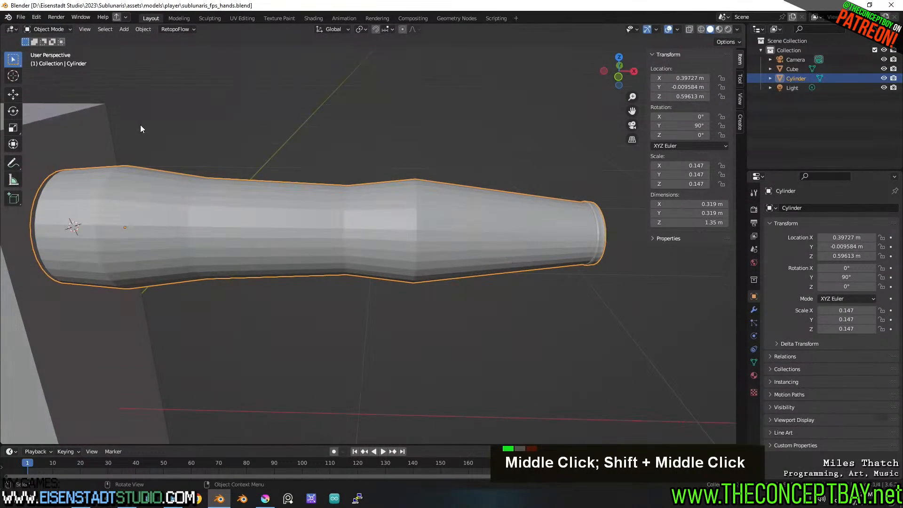
pyautogui.click(754, 309)
pyautogui.click(797, 208)
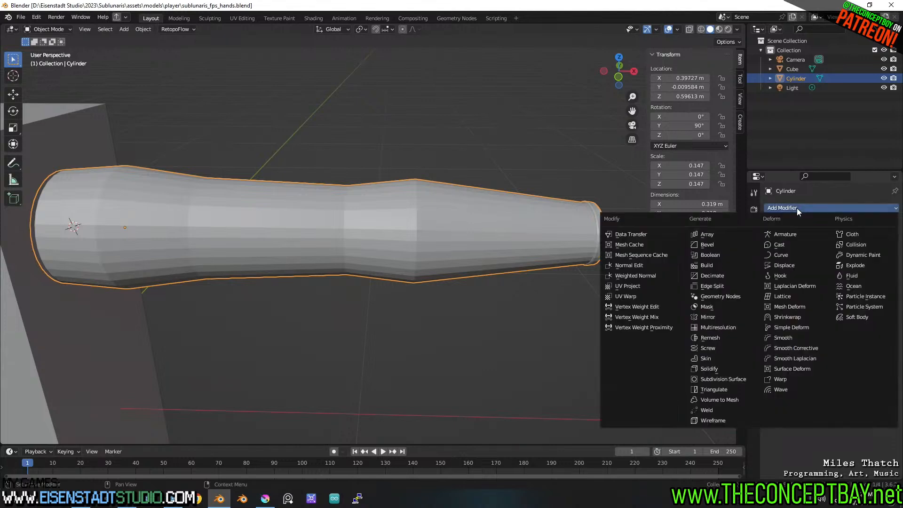
pyautogui.click(731, 328)
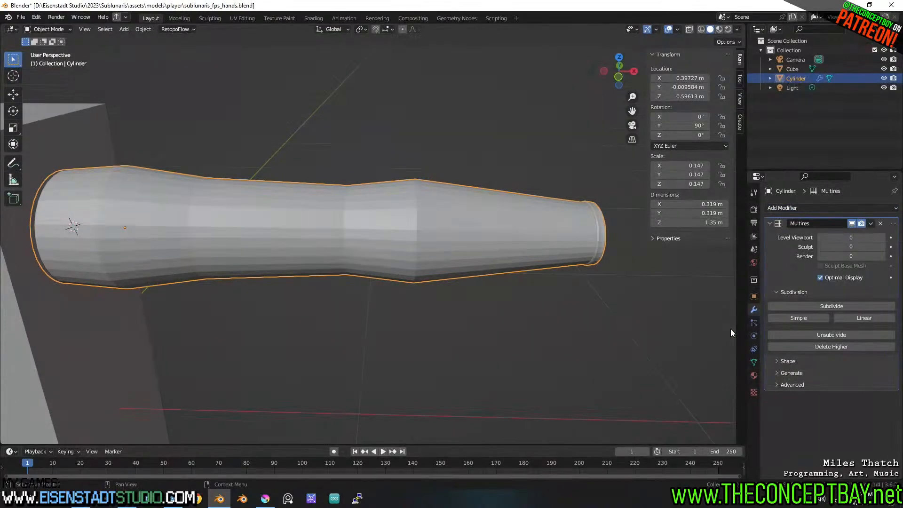
pyautogui.moveTo(579, 268); pyautogui.dragTo(620, 277, button='middle')
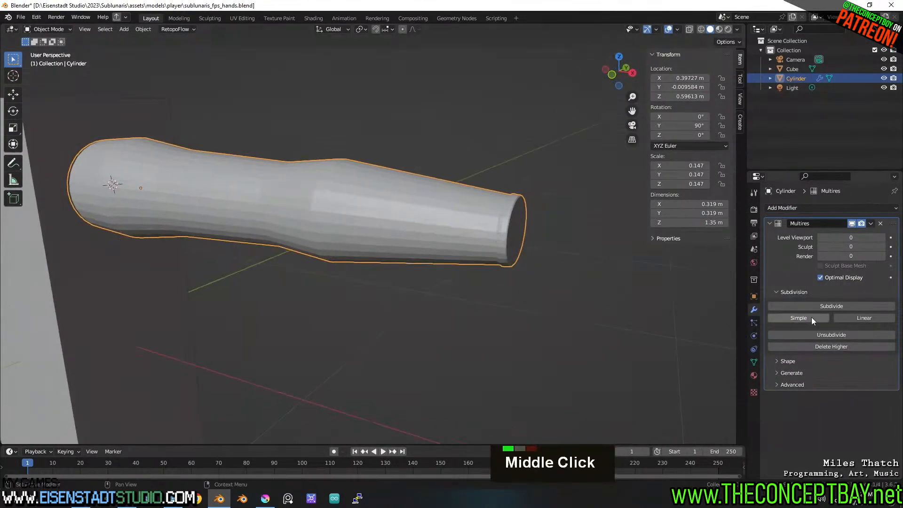
pyautogui.click(818, 309)
pyautogui.moveTo(472, 292); pyautogui.dragTo(452, 291, button='middle')
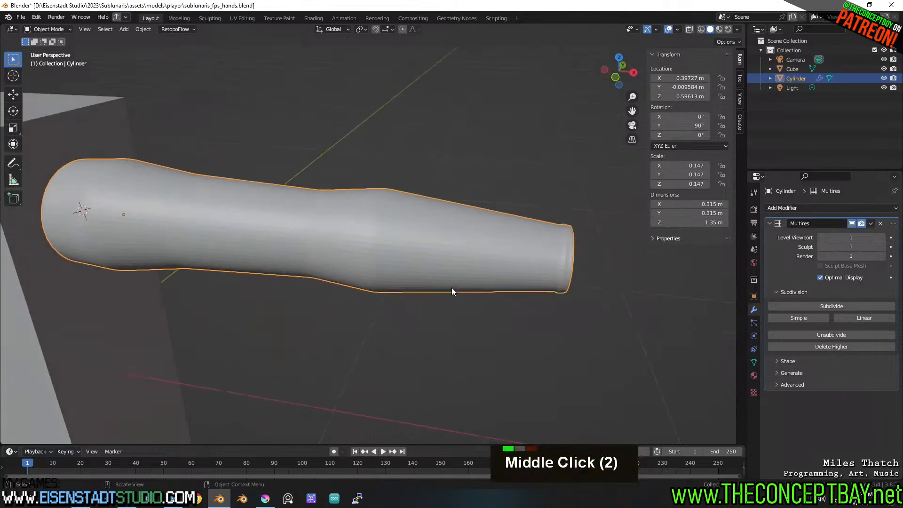
# Switch the arm to Sculpt Mode and carve diagonal cloth folds across the shoulder with the Draw Sharp brush.
pyautogui.click(48, 29)
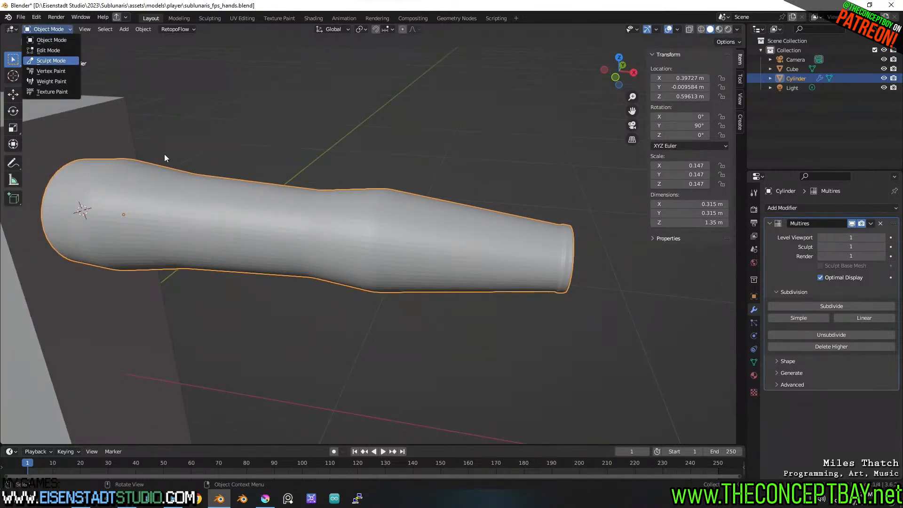
pyautogui.click(60, 64)
pyautogui.moveTo(178, 201); pyautogui.dragTo(216, 223, button='middle')
pyautogui.hotkey('ctrl', 'z')
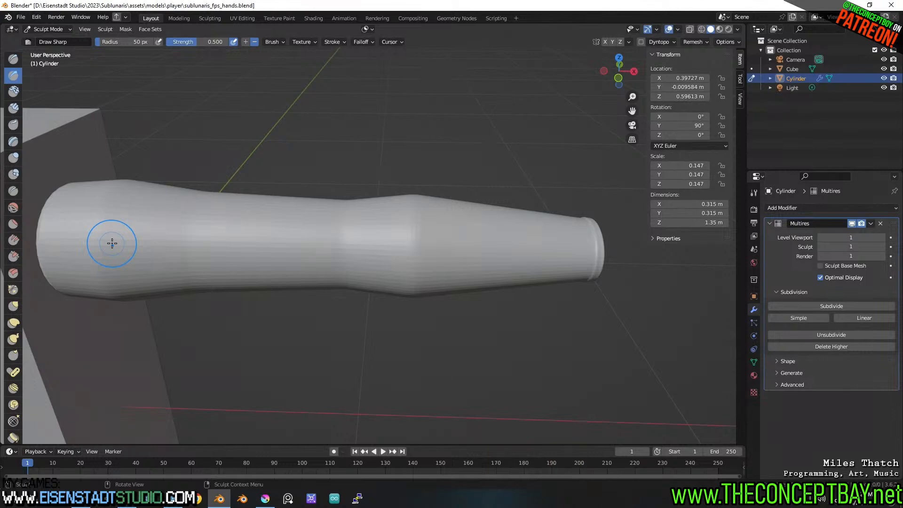
pyautogui.moveTo(64, 243); pyautogui.dragTo(156, 210)
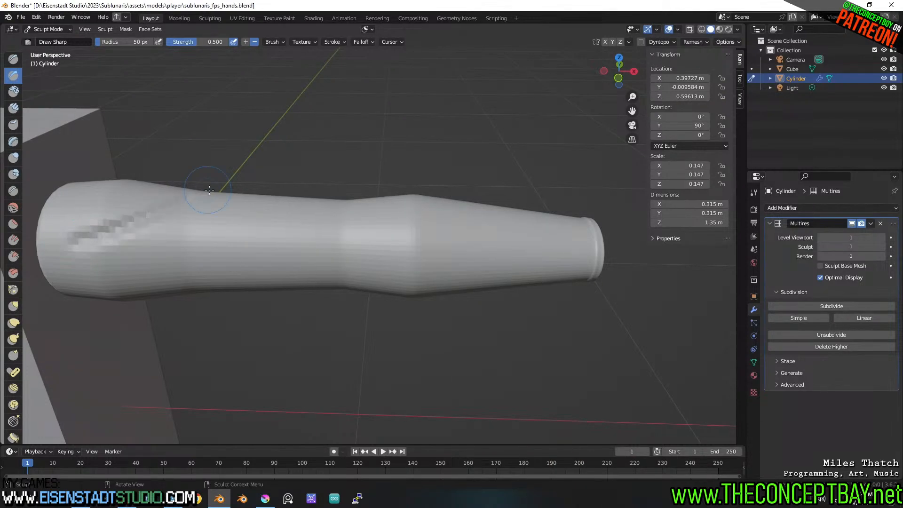
pyautogui.moveTo(231, 212)
pyautogui.mouseDown(button='middle')
pyautogui.moveTo(219, 235)
pyautogui.moveTo(139, 268)
pyautogui.mouseUp(button='middle')
pyautogui.moveTo(387, 179)
pyautogui.mouseDown(button='middle')
pyautogui.moveTo(333, 149)
pyautogui.moveTo(381, 198)
pyautogui.mouseUp(button='middle')
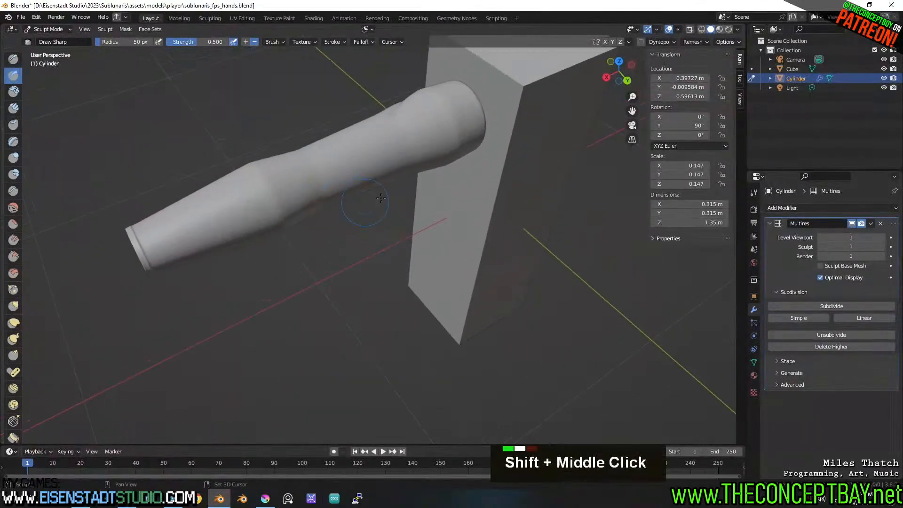
pyautogui.moveTo(424, 136); pyautogui.dragTo(463, 156, button='middle')
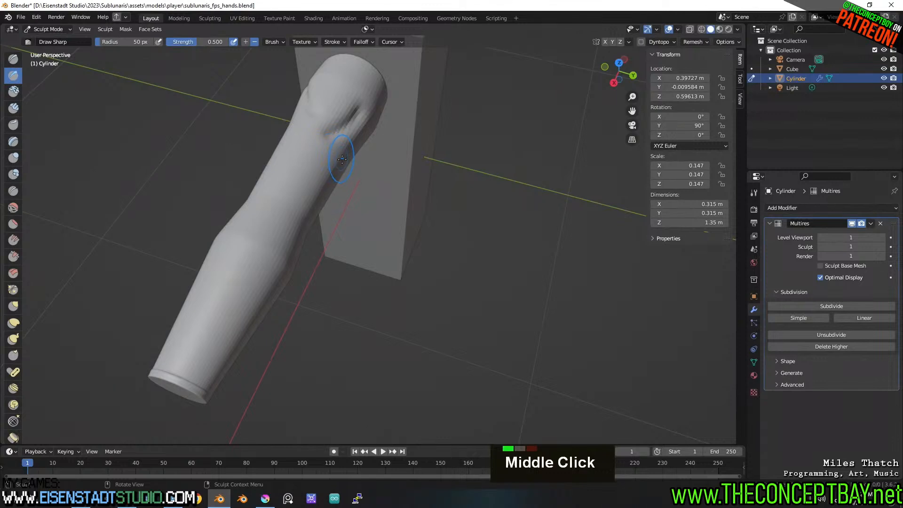
# Set the Draw Sharp brush radius to 33 px and carve slanted folds along the upper arm towards the elbow.
pyautogui.press('f')
pyautogui.click(347, 153)
pyautogui.moveTo(279, 186); pyautogui.dragTo(229, 260, button='middle')
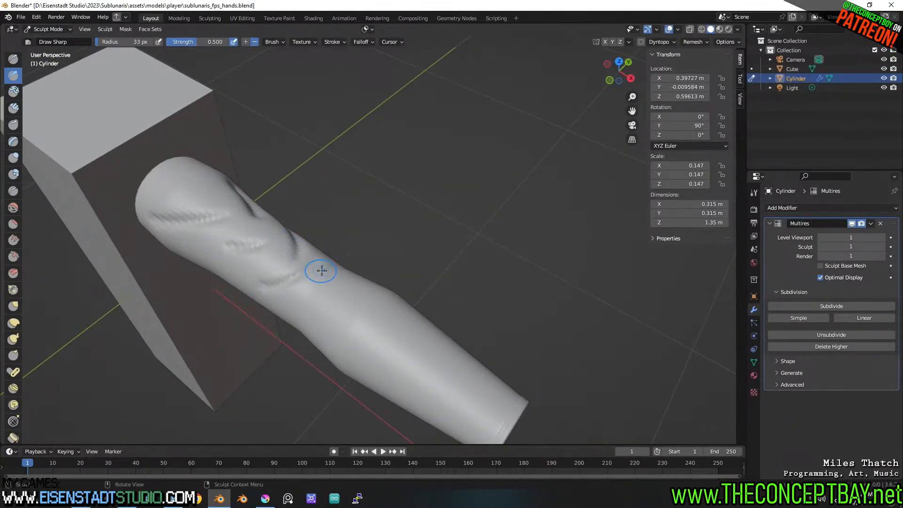
pyautogui.doubleClick(332, 281)
pyautogui.moveTo(333, 282); pyautogui.dragTo(513, 133, button='middle')
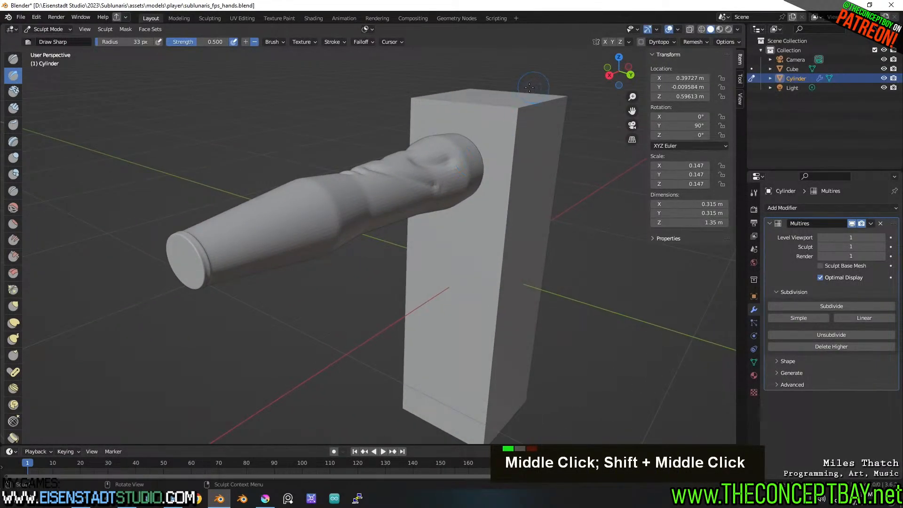
pyautogui.moveTo(513, 170); pyautogui.dragTo(307, 155, button='middle')
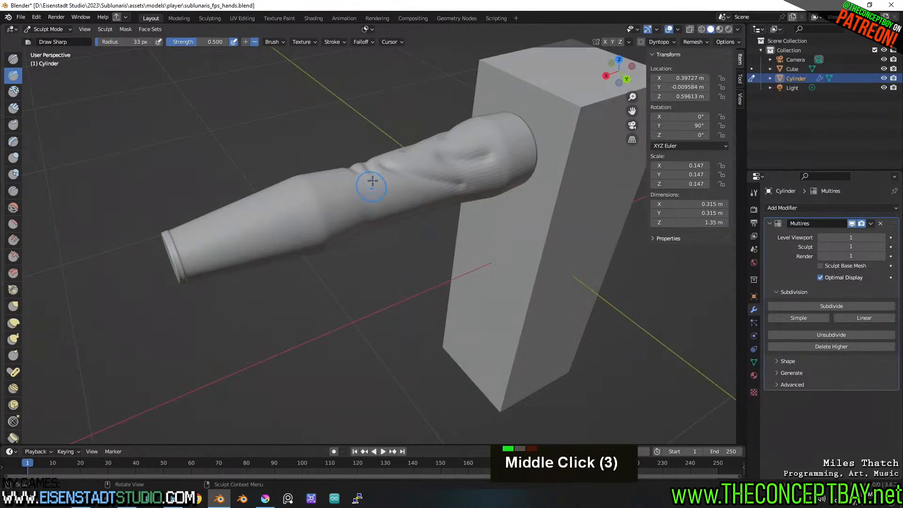
# Undo the last stroke and carve a cluster of short creases around one side of the elbow.
pyautogui.moveTo(393, 212); pyautogui.dragTo(386, 181, button='middle')
pyautogui.hotkey('ctrl', 'z')
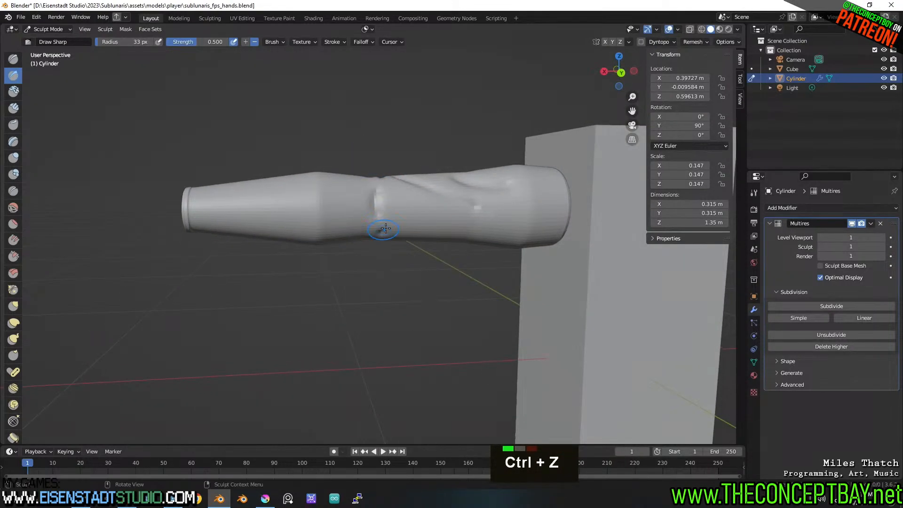
pyautogui.doubleClick(386, 228)
pyautogui.doubleClick(359, 189)
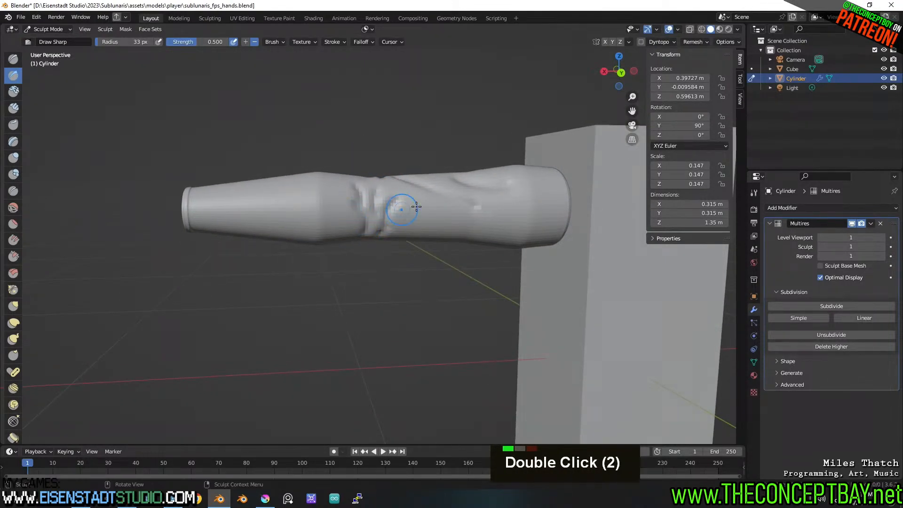
pyautogui.moveTo(453, 231); pyautogui.dragTo(368, 190, button='middle')
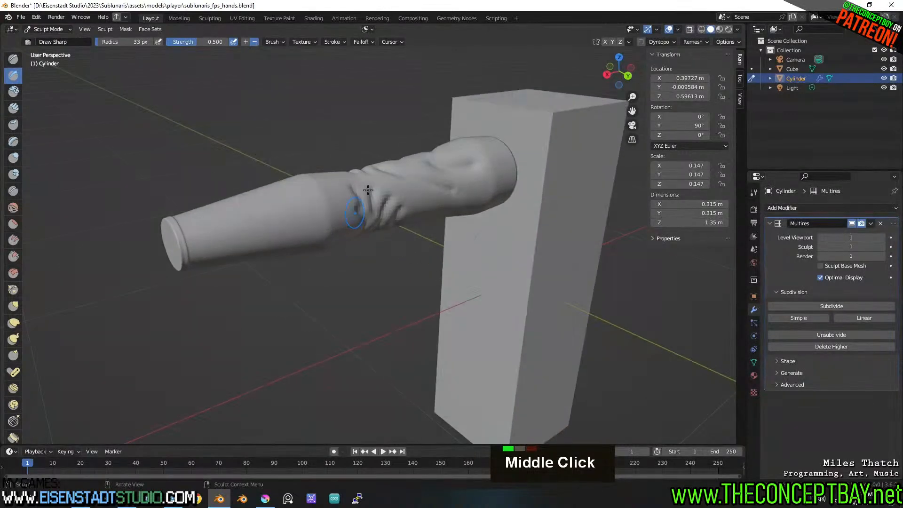
# Carve creases over the forearm bulge just below the elbow, redoing the stroke that is undone.
pyautogui.moveTo(305, 197); pyautogui.dragTo(335, 216, button='middle')
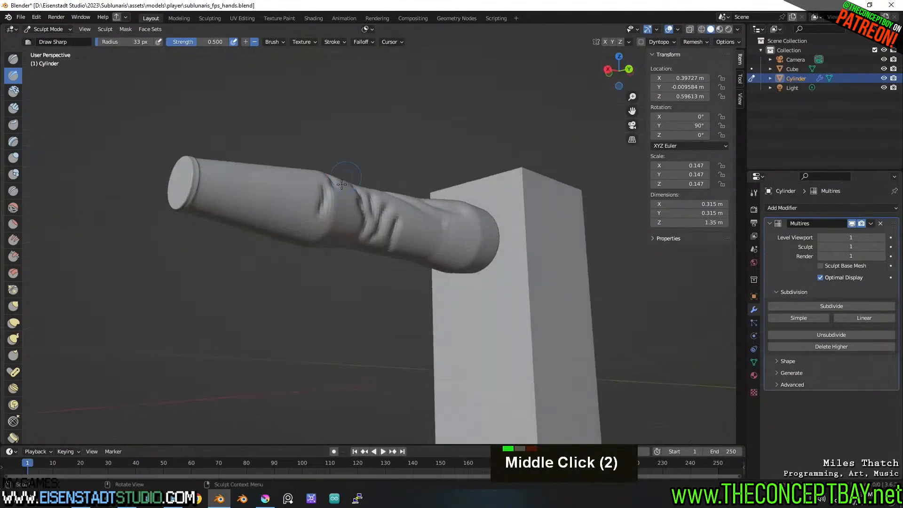
pyautogui.hotkey('ctrl', 'z')
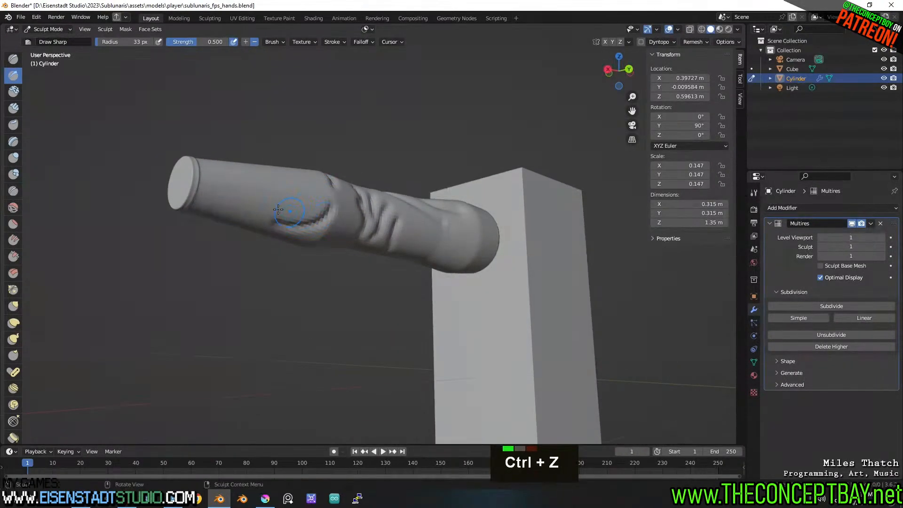
pyautogui.moveTo(277, 210); pyautogui.dragTo(301, 191)
pyautogui.doubleClick(240, 220)
# Carve matching creases on the opposite side of the elbow and forearm bulge, undoing the unwanted strokes.
pyautogui.moveTo(237, 216); pyautogui.dragTo(405, 177, button='middle')
pyautogui.hotkey('ctrl', 'z')
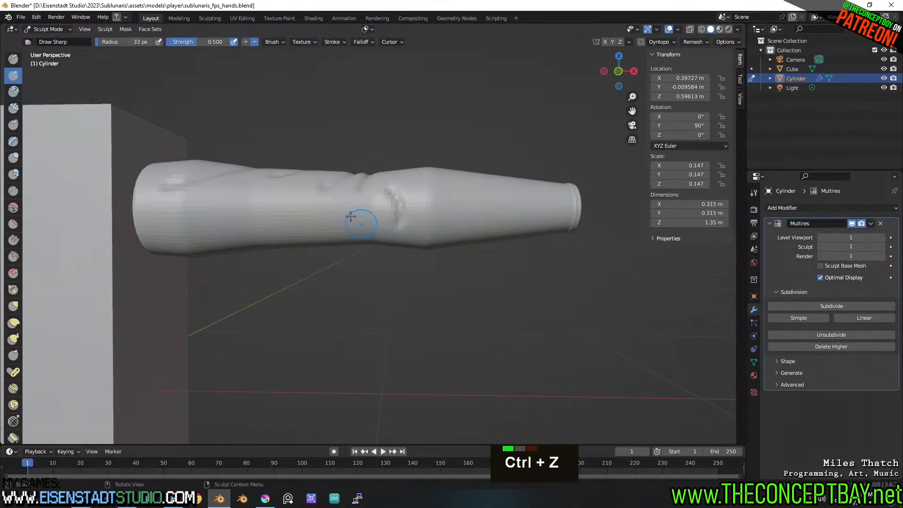
pyautogui.doubleClick(382, 210)
pyautogui.hotkey('ctrl', 'z')
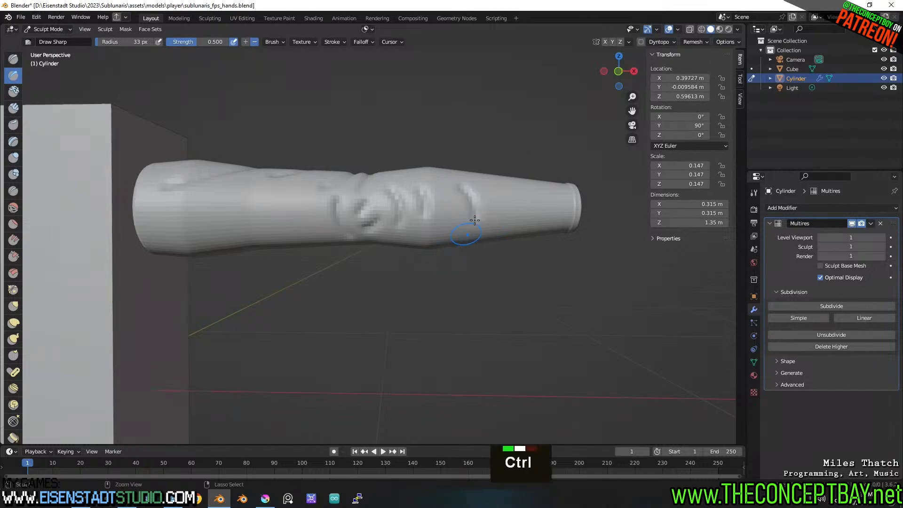
pyautogui.hotkey('ctrl', 'z')
# Undo the short forearm strokes and carve long lengthwise folds along the forearm's underside towards the wrist.
pyautogui.moveTo(472, 222); pyautogui.dragTo(447, 223, button='middle')
pyautogui.doubleClick(470, 201)
pyautogui.hotkey('ctrl', 'z')
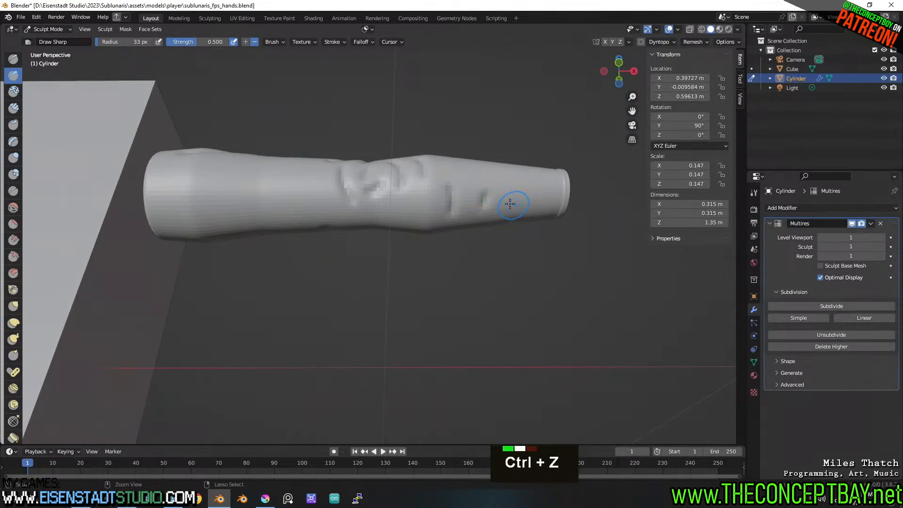
pyautogui.hotkey('ctrl', 'z')
pyautogui.doubleClick(461, 188)
pyautogui.doubleClick(519, 191)
pyautogui.moveTo(520, 191); pyautogui.dragTo(501, 218, button='middle')
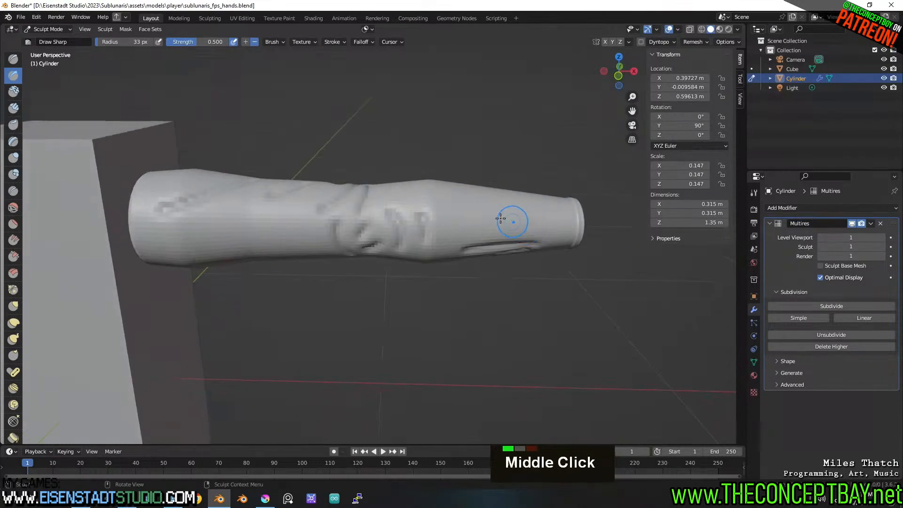
# Carve more creases around the forearm and across the underside of the elbow, undoing the unwanted strokes.
pyautogui.moveTo(555, 232); pyautogui.dragTo(303, 196, button='middle')
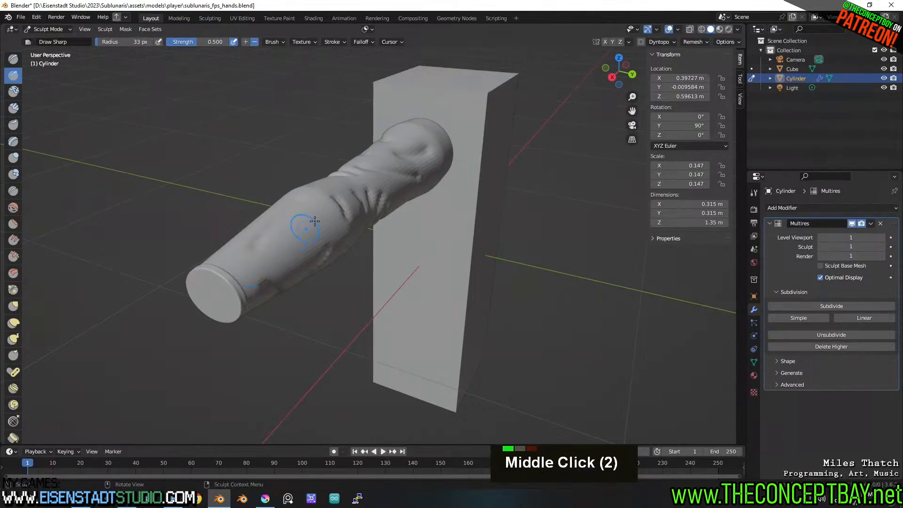
pyautogui.moveTo(331, 238); pyautogui.dragTo(300, 194, button='middle')
pyautogui.moveTo(233, 202); pyautogui.dragTo(184, 204, button='middle')
pyautogui.moveTo(443, 190); pyautogui.dragTo(346, 239, button='middle')
pyautogui.moveTo(400, 210); pyautogui.dragTo(352, 245, button='middle')
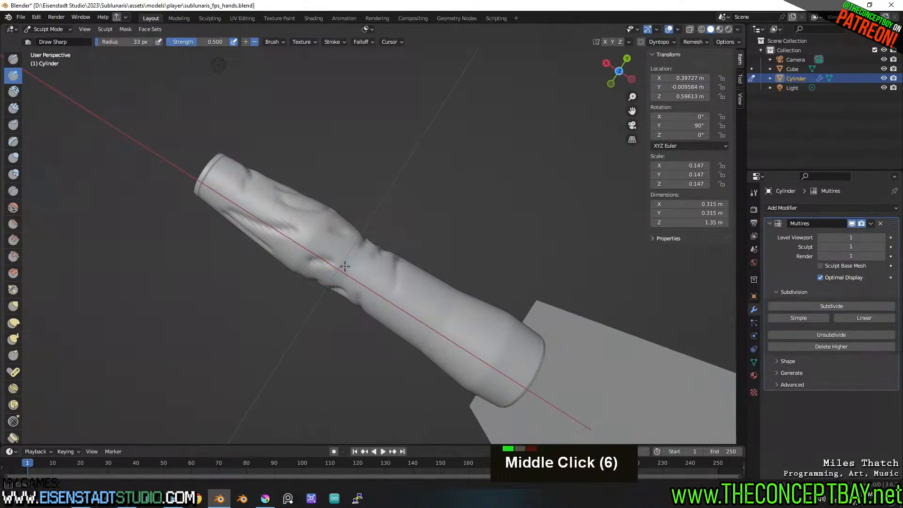
pyautogui.doubleClick(360, 275)
pyautogui.hotkey('ctrl', 'z')
pyautogui.hotkey('ctrl', 'z')
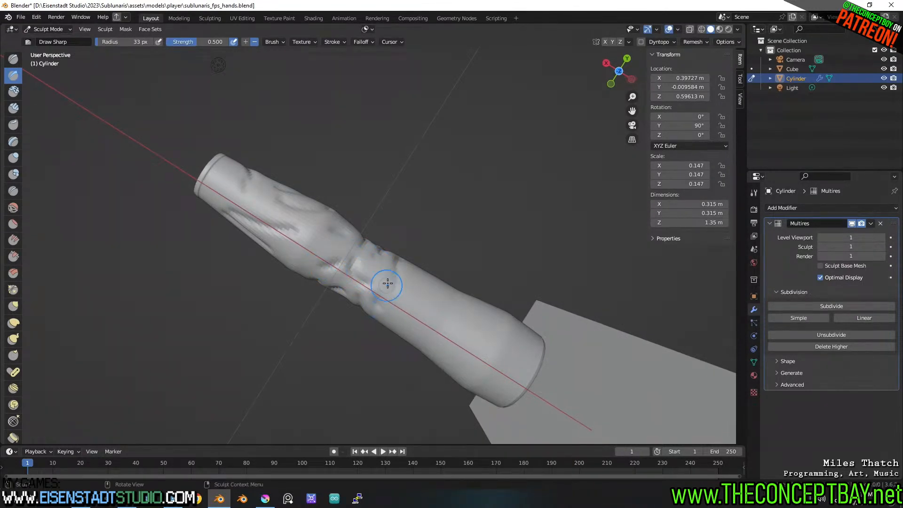
# Carve further folds into the lower side of the shoulder and upper arm, and along the side of the forearm.
pyautogui.moveTo(388, 283); pyautogui.dragTo(454, 298, button='middle')
pyautogui.moveTo(524, 298)
pyautogui.mouseDown(button='middle')
pyautogui.moveTo(499, 268)
pyautogui.moveTo(517, 230)
pyautogui.moveTo(414, 256)
pyautogui.moveTo(437, 313)
pyautogui.mouseUp(button='middle')
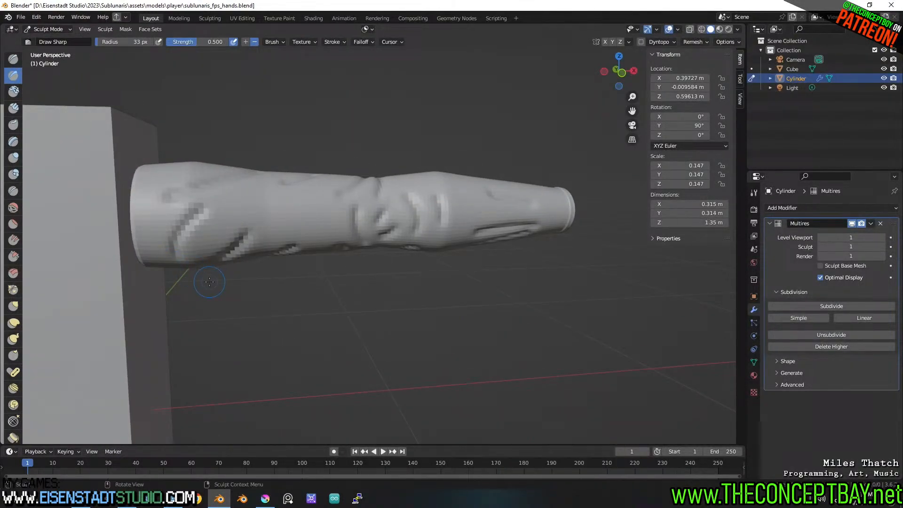
pyautogui.keyDown('shift'); pyautogui.scroll(-2, 512, 195); pyautogui.keyUp('shift')
pyautogui.moveTo(453, 228)
pyautogui.keyDown('shift'); pyautogui.mouseDown(button='middle')
pyautogui.moveTo(436, 256)
pyautogui.moveTo(430, 231)
pyautogui.moveTo(235, 209)
pyautogui.mouseUp(button='middle'); pyautogui.keyUp('shift')
# Switch to the Pose brush and set its deformation target to Cloth Simulation and its deformation to Squash & Stretch.
pyautogui.scroll(-3, 14, 336)
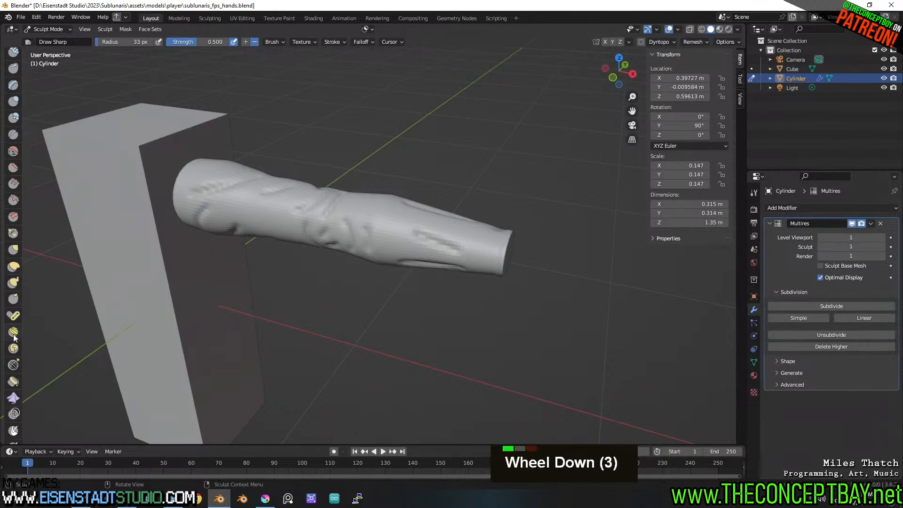
pyautogui.click(14, 316)
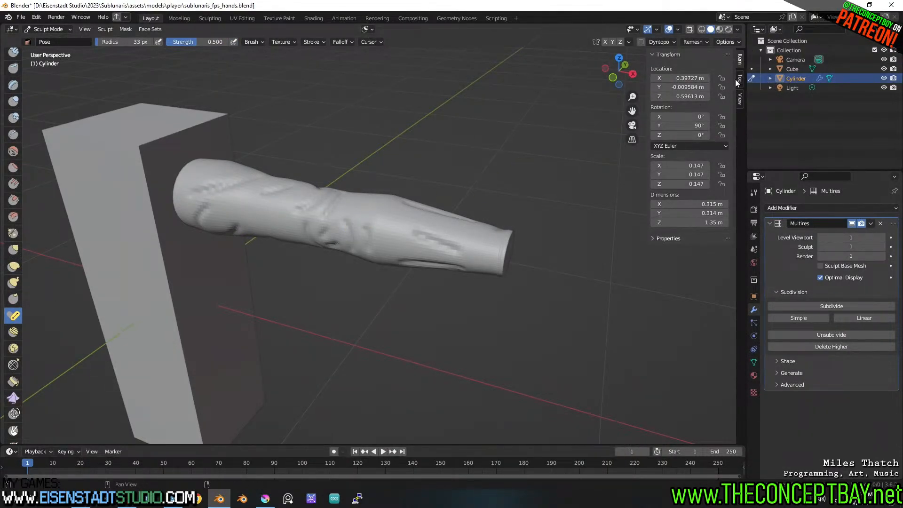
pyautogui.doubleClick(740, 78)
pyautogui.click(698, 260)
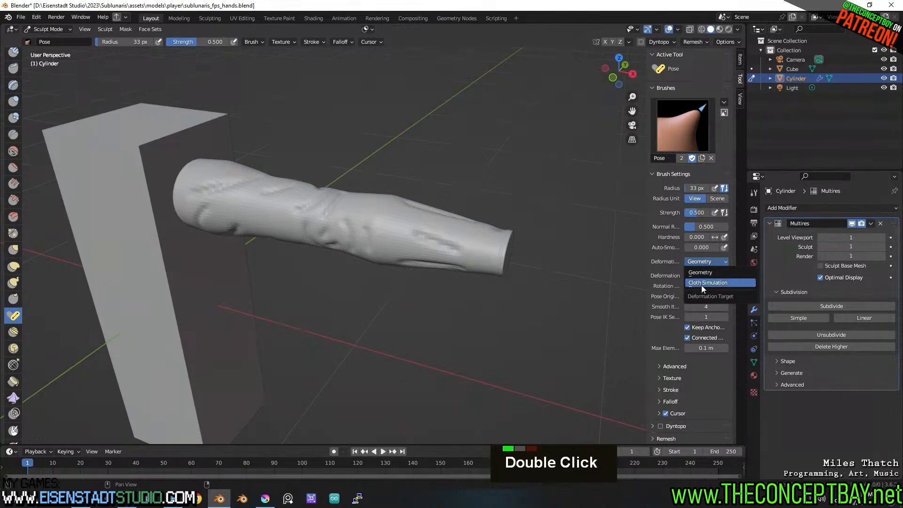
pyautogui.click(701, 284)
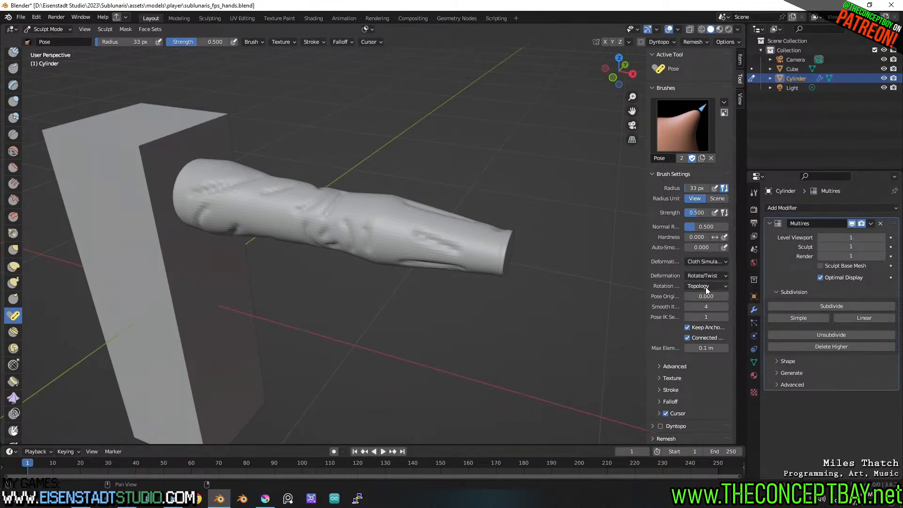
pyautogui.click(705, 286)
pyautogui.click(713, 276)
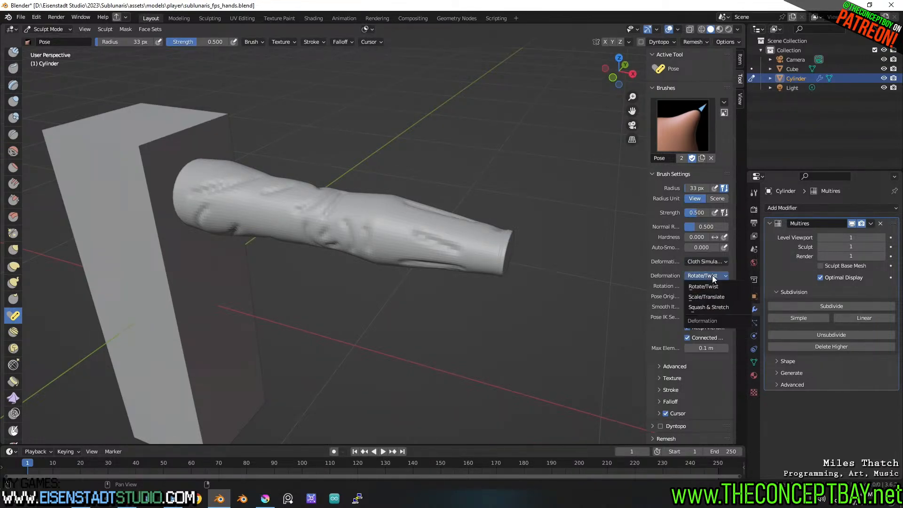
pyautogui.click(711, 308)
# Set the Pose brush radius to 233 px and squash the wrist end to wrinkle the forearm cloth.
pyautogui.press('f')
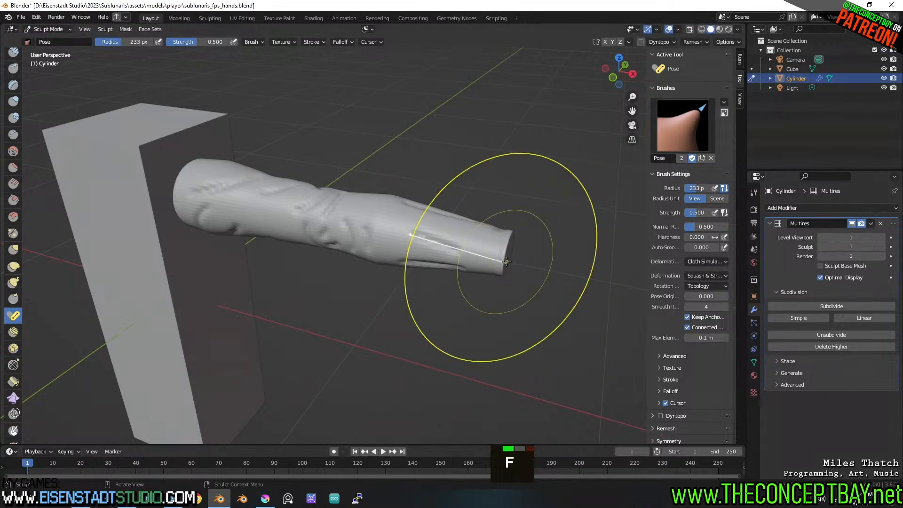
pyautogui.click(511, 254)
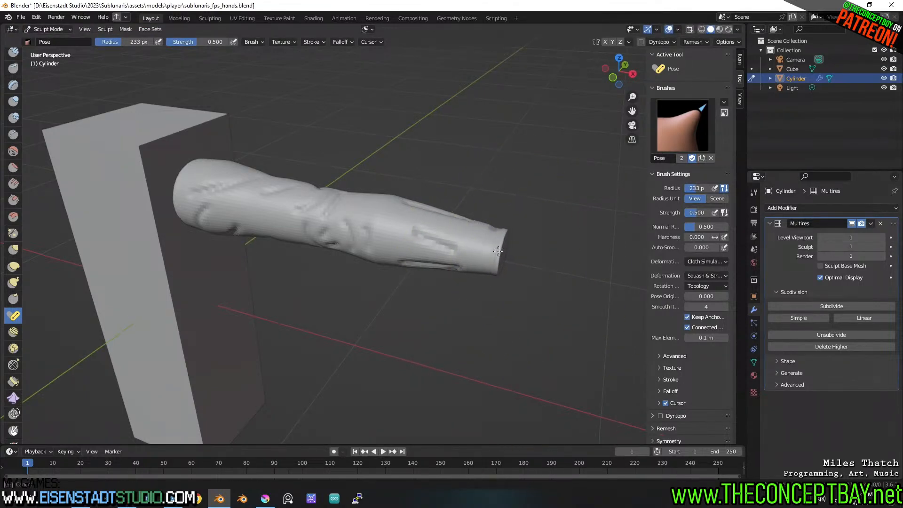
pyautogui.moveTo(498, 251); pyautogui.dragTo(497, 252)
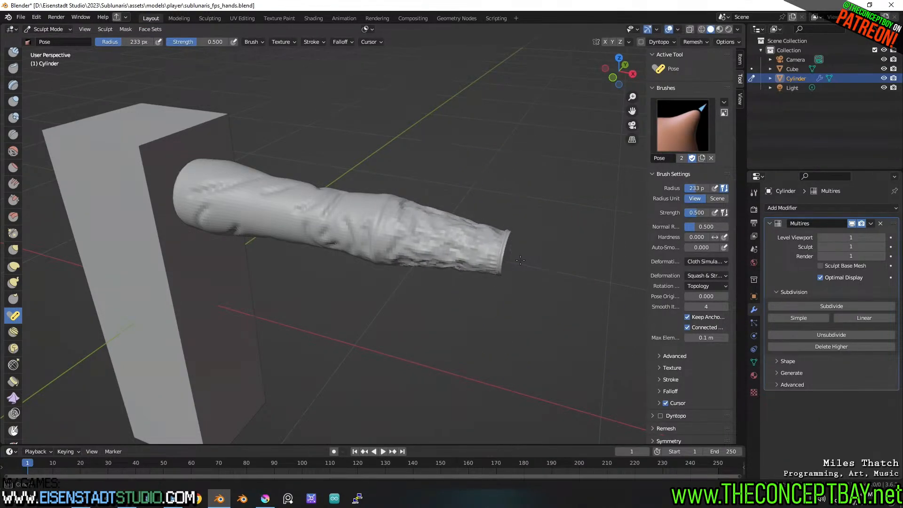
# Undo the last squash of the forearm and set the Pose brush radius to 352 px.
pyautogui.moveTo(518, 260)
pyautogui.mouseDown(button='middle')
pyautogui.moveTo(479, 246)
pyautogui.moveTo(484, 258)
pyautogui.moveTo(512, 246)
pyautogui.mouseUp(button='middle')
pyautogui.hotkey('ctrl', 'z')
pyautogui.press('f')
pyautogui.click(518, 259)
pyautogui.press('f')
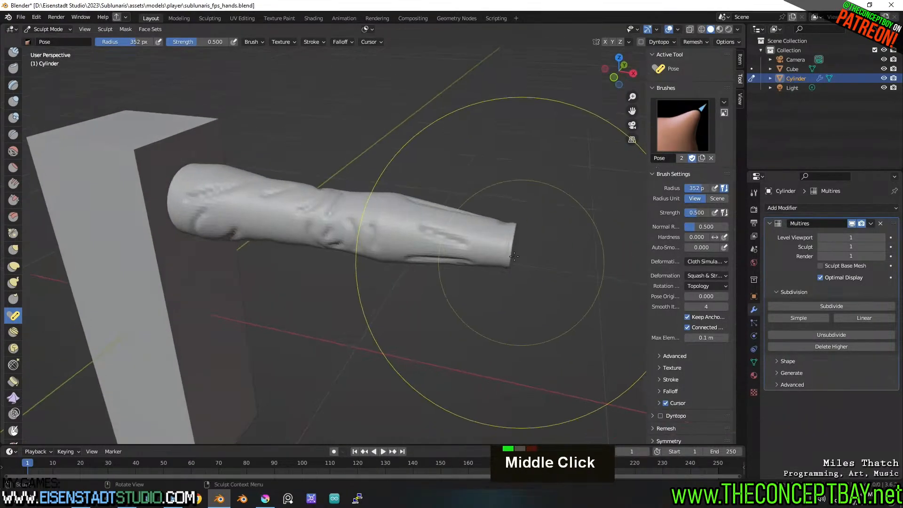
# Try squashing the wrist end with the larger Pose brush, and undo the stroke.
pyautogui.moveTo(513, 247); pyautogui.dragTo(510, 251)
pyautogui.moveTo(511, 251)
pyautogui.mouseDown(button='middle')
pyautogui.moveTo(390, 243)
pyautogui.moveTo(481, 242)
pyautogui.moveTo(425, 261)
pyautogui.mouseUp(button='middle')
pyautogui.scroll(-2, 390, 242)
pyautogui.hotkey('ctrl', 'z')
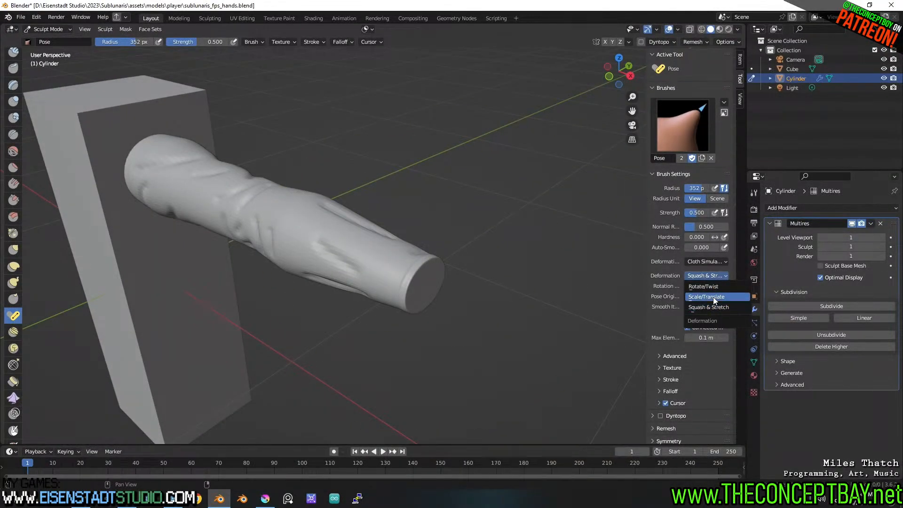
# Try twisting the wrist end with the Pose brush deformation set to Rotate/Twist, undoing each attempt.
pyautogui.click(711, 287)
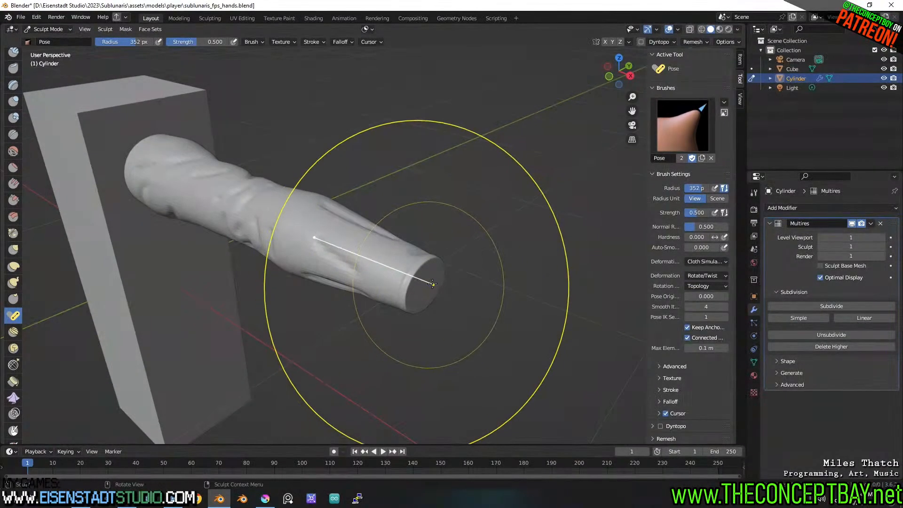
pyautogui.moveTo(443, 277)
pyautogui.keyDown('shift'); pyautogui.mouseDown()
pyautogui.moveTo(429, 282)
pyautogui.moveTo(451, 272)
pyautogui.moveTo(453, 282)
pyautogui.mouseUp(); pyautogui.keyUp('shift')
pyautogui.hotkey('ctrl', 'z')
pyautogui.hotkey('ctrl', 'z')
pyautogui.moveTo(453, 282)
pyautogui.mouseDown(button='middle')
pyautogui.moveTo(500, 257)
pyautogui.moveTo(410, 273)
pyautogui.mouseUp(button='middle')
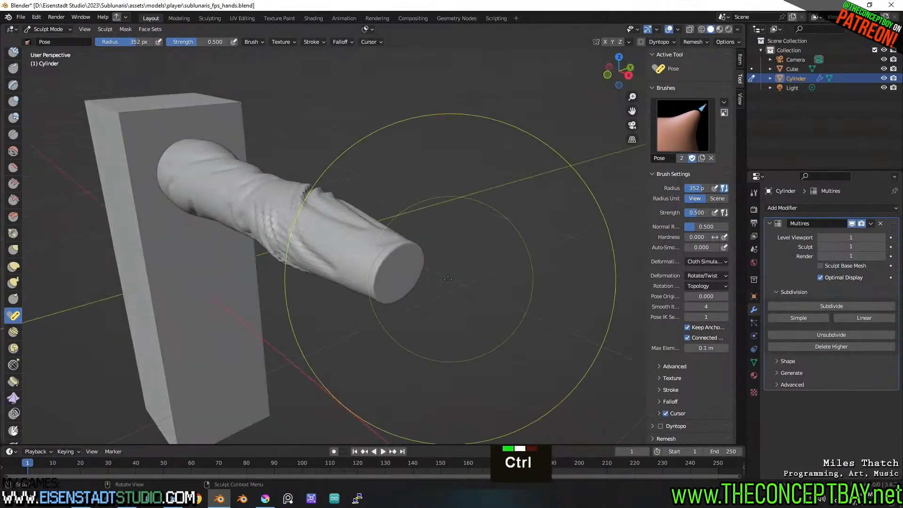
pyautogui.hotkey('ctrl', 'z')
pyautogui.keyDown('ctrl'); pyautogui.moveTo(410, 273); pyautogui.dragTo(405, 282); pyautogui.keyUp('ctrl')
pyautogui.moveTo(403, 258); pyautogui.dragTo(425, 216, button='middle')
pyautogui.hotkey('ctrl', 'z')
pyautogui.keyDown('ctrl'); pyautogui.moveTo(425, 216); pyautogui.dragTo(430, 233); pyautogui.keyUp('ctrl')
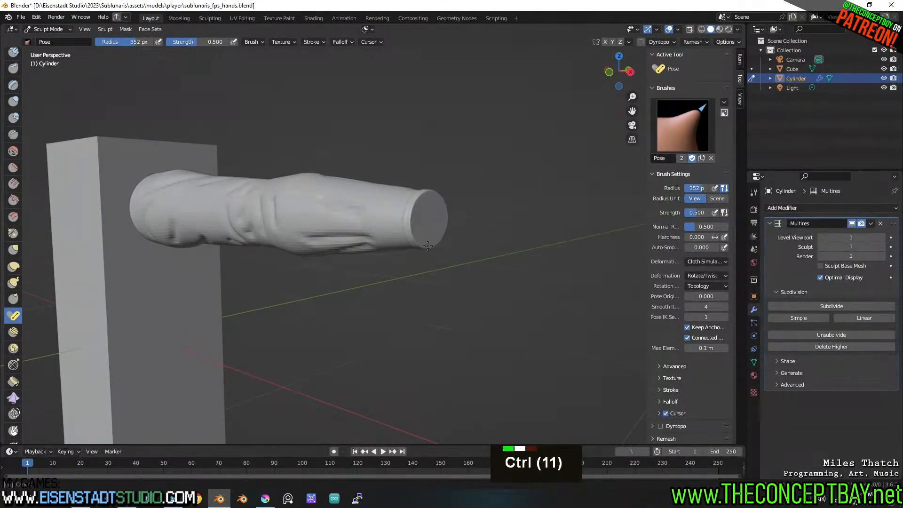
pyautogui.hotkey('ctrl', 'z')
# Set the Pose brush deformation back to Squash & Stretch and squash the wrist end to wrinkle the forearm.
pyautogui.click(703, 261)
pyautogui.click(703, 288)
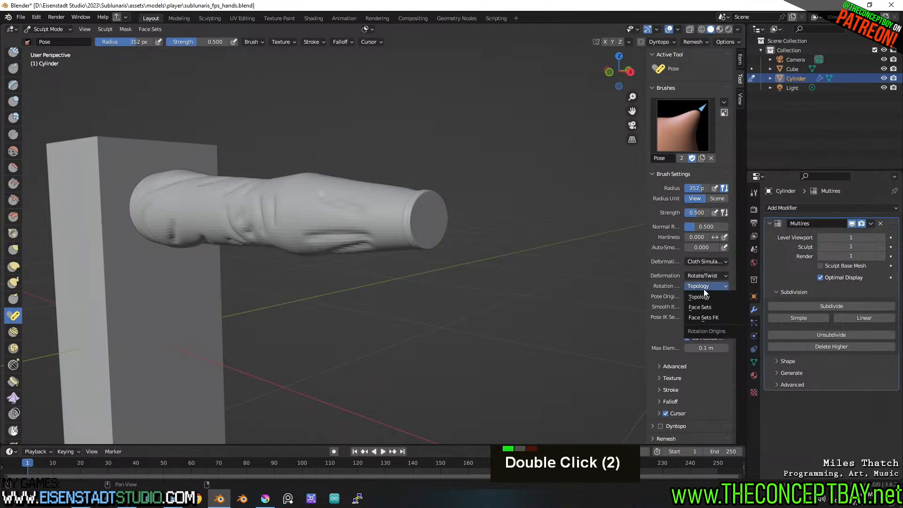
pyautogui.click(704, 287)
pyautogui.click(704, 274)
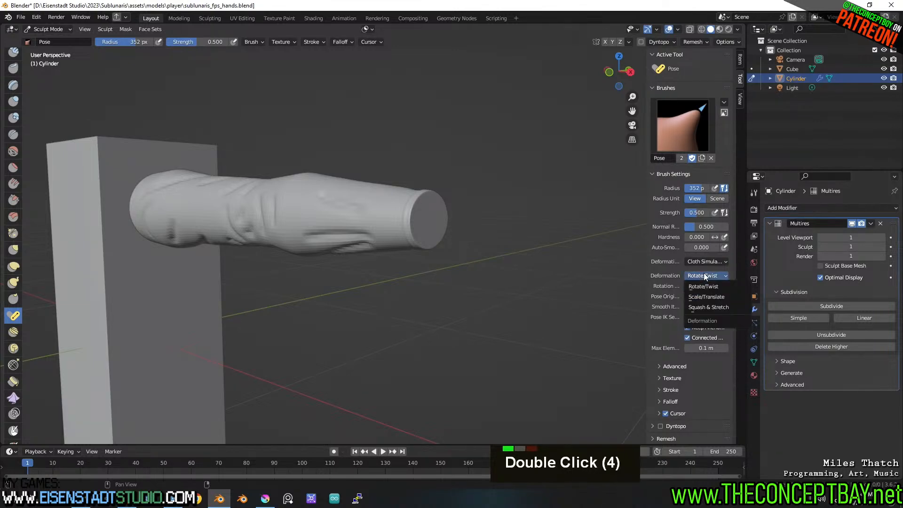
pyautogui.click(710, 307)
pyautogui.moveTo(470, 273); pyautogui.dragTo(438, 263, button='middle')
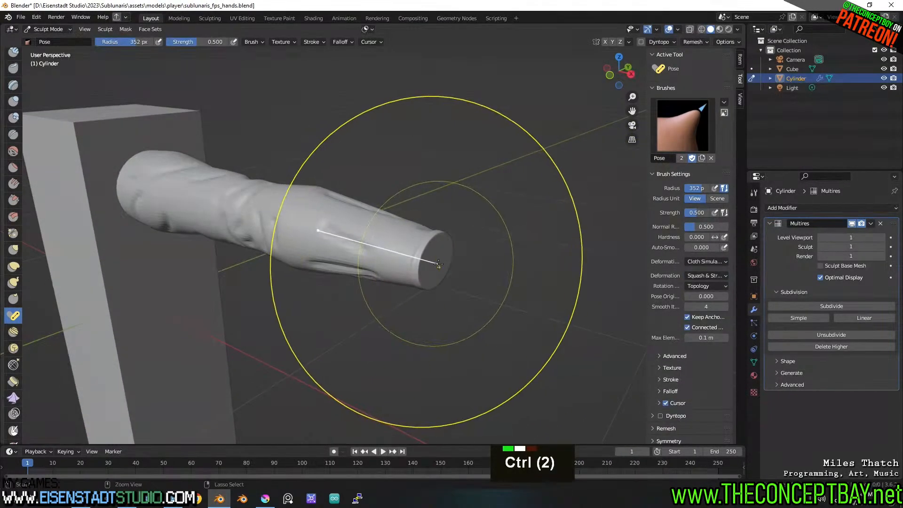
pyautogui.moveTo(438, 264)
pyautogui.keyDown('ctrl'); pyautogui.mouseDown()
pyautogui.moveTo(427, 261)
pyautogui.moveTo(440, 264)
pyautogui.mouseUp(); pyautogui.keyUp('ctrl')
pyautogui.moveTo(442, 262)
pyautogui.mouseDown(button='middle')
pyautogui.moveTo(517, 262)
pyautogui.moveTo(560, 304)
pyautogui.mouseUp(button='middle')
pyautogui.moveTo(442, 254); pyautogui.dragTo(439, 277, button='middle')
pyautogui.moveTo(346, 278)
pyautogui.mouseDown(button='middle')
pyautogui.moveTo(332, 258)
pyautogui.moveTo(350, 278)
pyautogui.mouseUp(button='middle')
pyautogui.moveTo(256, 285)
pyautogui.mouseDown(button='middle')
pyautogui.moveTo(281, 305)
pyautogui.moveTo(237, 301)
pyautogui.mouseUp(button='middle')
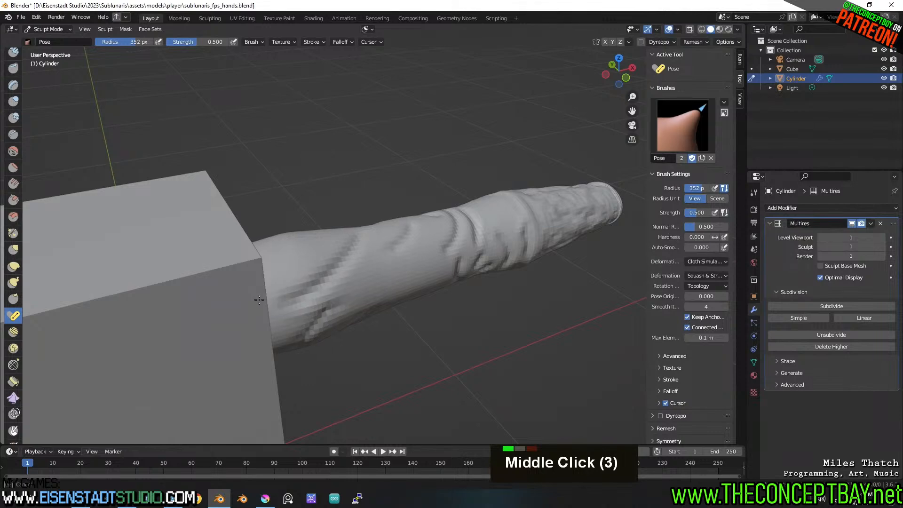
pyautogui.moveTo(400, 282); pyautogui.dragTo(341, 277, button='middle')
pyautogui.hotkey('ctrl', 'z')
# Set the Pose brush radius to 487 px and squash the wrist end repeatedly to deepen the forearm wrinkles, undoing the unwanted stroke.
pyautogui.moveTo(396, 301); pyautogui.dragTo(362, 294, button='middle')
pyautogui.moveTo(363, 294)
pyautogui.keyDown('shift'); pyautogui.mouseDown(button='middle')
pyautogui.moveTo(352, 274)
pyautogui.moveTo(375, 259)
pyautogui.mouseUp(button='middle'); pyautogui.keyUp('shift')
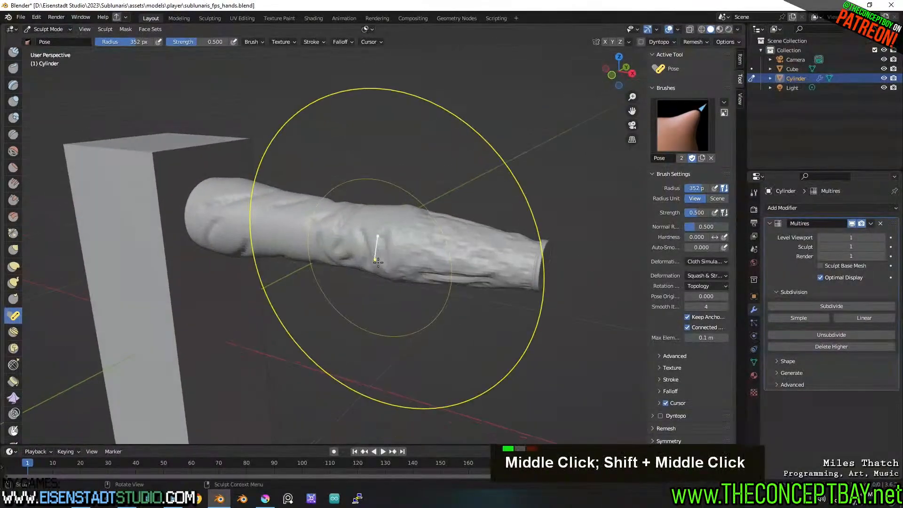
pyautogui.keyDown('shift'); pyautogui.moveTo(535, 282); pyautogui.dragTo(470, 277, button='middle'); pyautogui.keyUp('shift')
pyautogui.press('f')
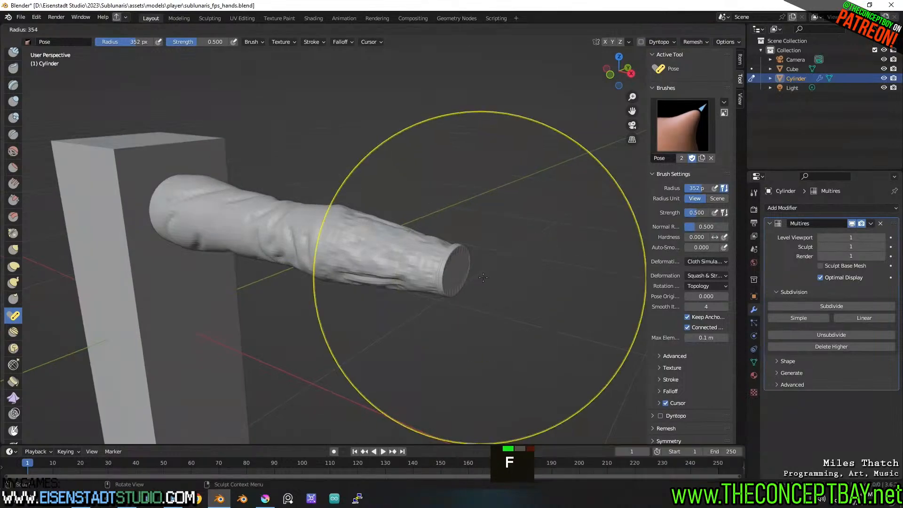
pyautogui.keyDown('ctrl'); pyautogui.click(452, 273); pyautogui.keyUp('ctrl')
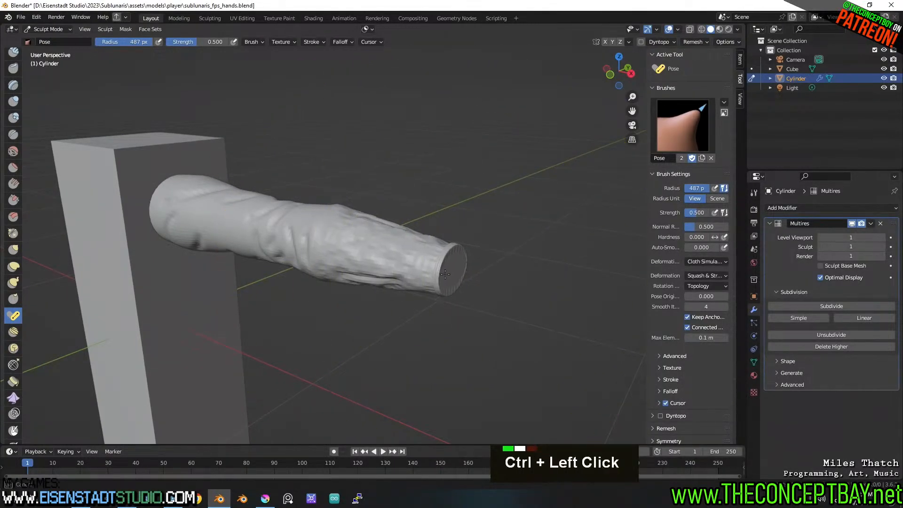
pyautogui.keyDown('ctrl'); pyautogui.moveTo(444, 274); pyautogui.dragTo(445, 276); pyautogui.keyUp('ctrl')
pyautogui.moveTo(459, 282)
pyautogui.mouseDown(button='middle')
pyautogui.moveTo(489, 277)
pyautogui.moveTo(449, 282)
pyautogui.mouseUp(button='middle')
pyautogui.scroll(2, 446, 282)
pyautogui.hotkey('ctrl', 'z')
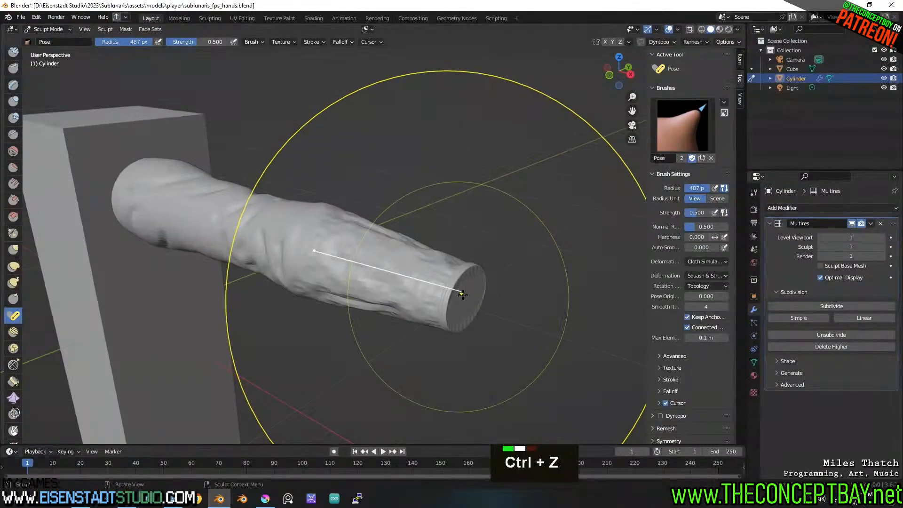
pyautogui.keyDown('ctrl'); pyautogui.moveTo(464, 300); pyautogui.dragTo(458, 300); pyautogui.keyUp('ctrl')
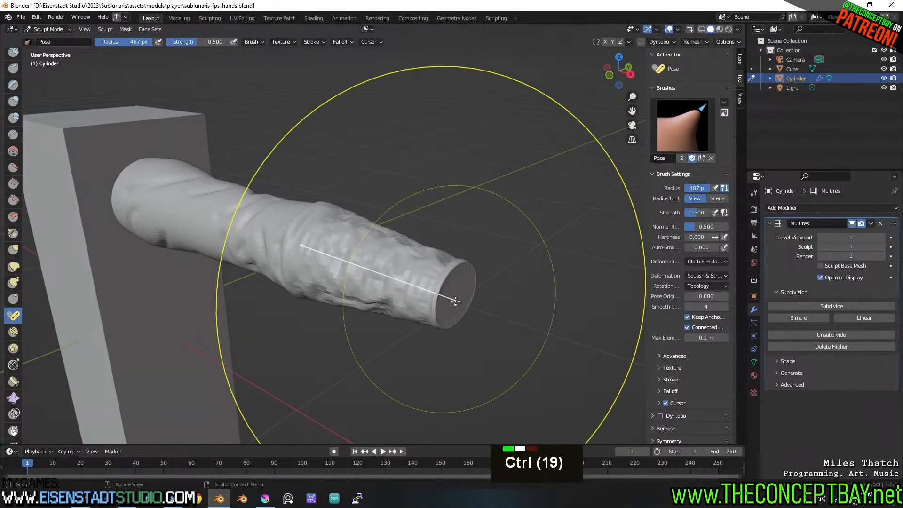
pyautogui.moveTo(457, 300)
pyautogui.mouseDown(button='middle')
pyautogui.moveTo(472, 301)
pyautogui.moveTo(428, 297)
pyautogui.mouseUp(button='middle')
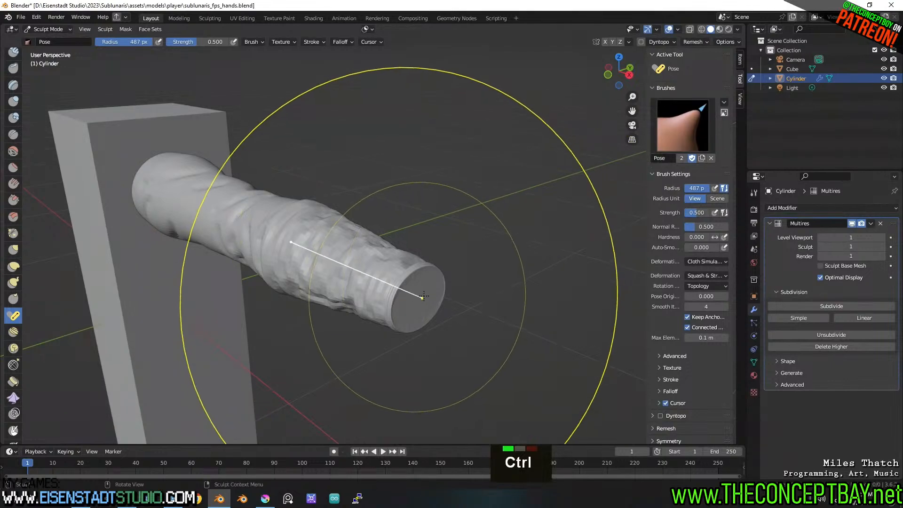
pyautogui.keyDown('ctrl'); pyautogui.moveTo(428, 297); pyautogui.dragTo(430, 294); pyautogui.keyUp('ctrl')
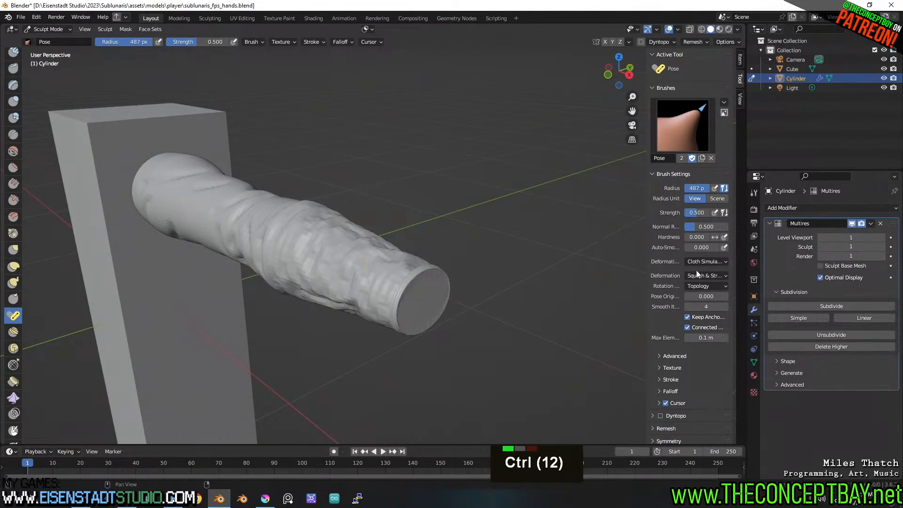
# Set the Pose brush deformation to Rotate/Twist and try a twist on the wrist end, undoing the stroke.
pyautogui.doubleClick(698, 275)
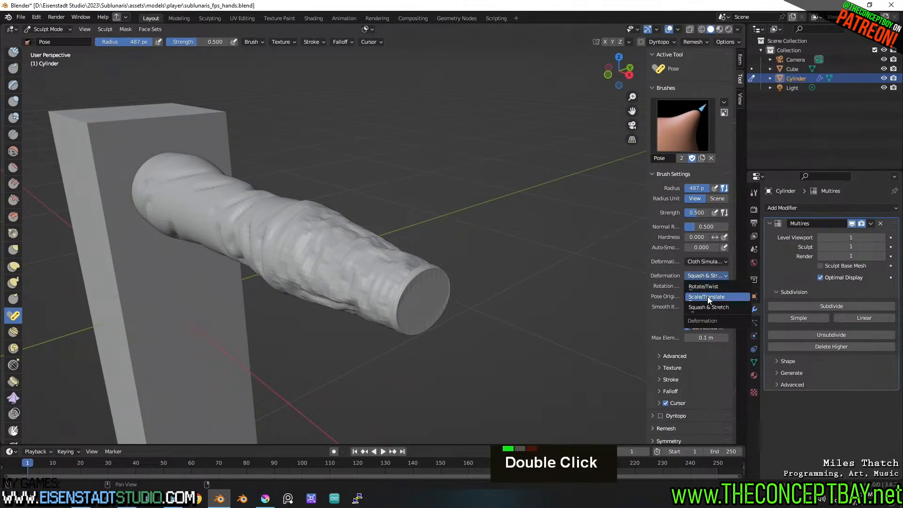
pyautogui.click(708, 287)
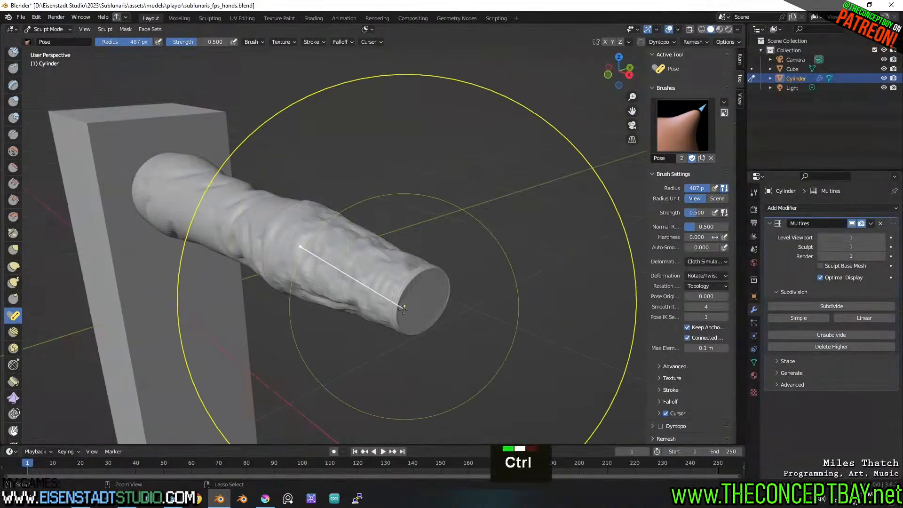
pyautogui.keyDown('ctrl'); pyautogui.moveTo(430, 297); pyautogui.dragTo(437, 289); pyautogui.keyUp('ctrl')
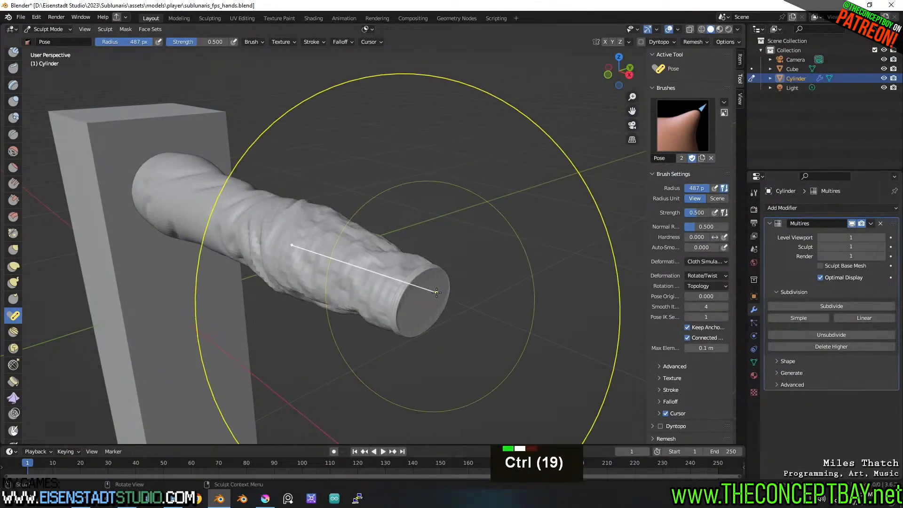
pyautogui.moveTo(436, 289)
pyautogui.mouseDown(button='middle')
pyautogui.moveTo(200, 281)
pyautogui.moveTo(196, 245)
pyautogui.moveTo(301, 306)
pyautogui.mouseUp(button='middle')
pyautogui.scroll(-3, 200, 281)
pyautogui.hotkey('ctrl', 'z')
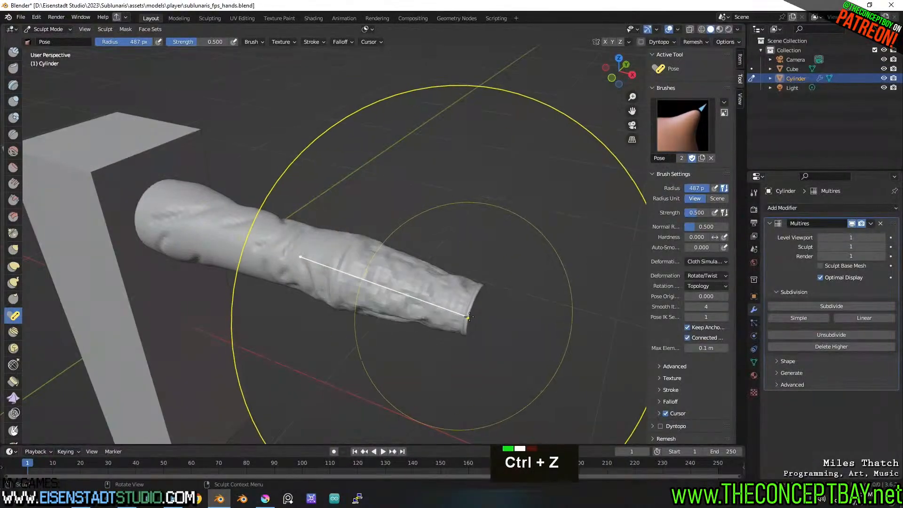
# Try twisting the wrist end with the Pose brush radius reduced to 150 px, and undo it.
pyautogui.press('f')
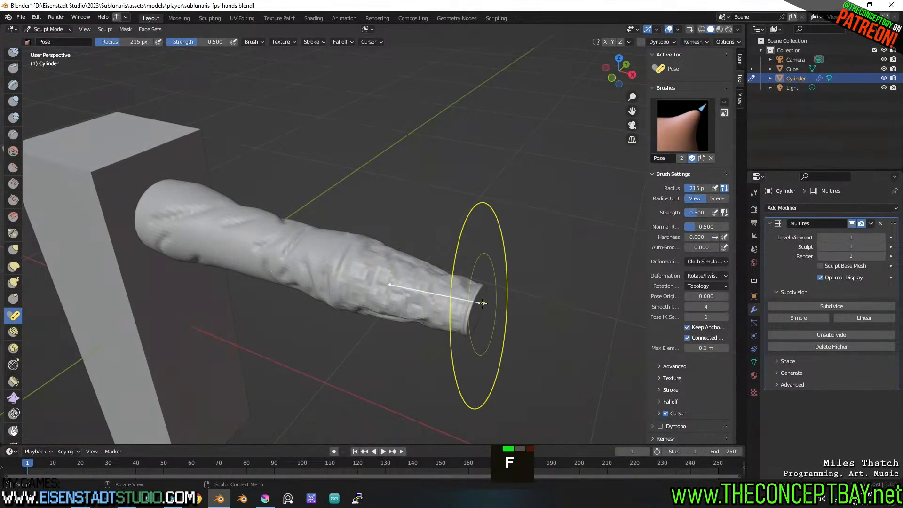
pyautogui.press('f')
pyautogui.click(451, 311)
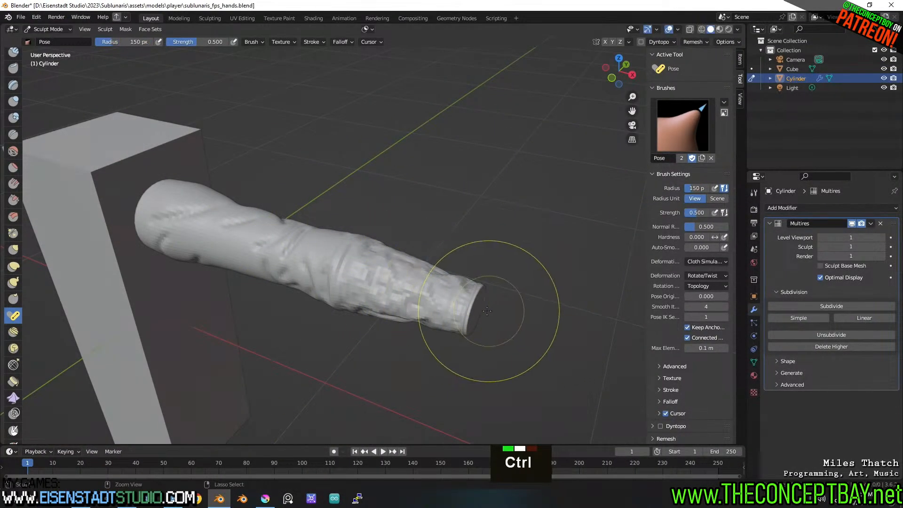
pyautogui.keyDown('ctrl'); pyautogui.click(477, 310); pyautogui.keyUp('ctrl')
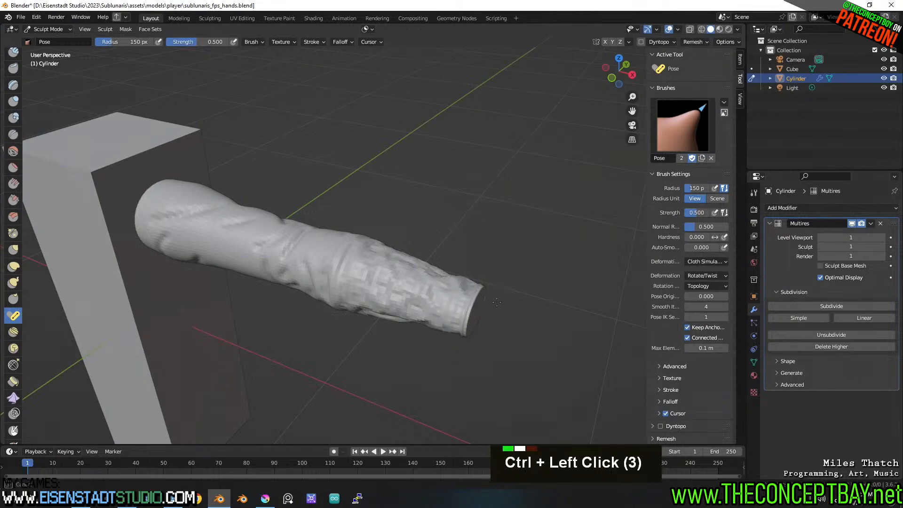
pyautogui.hotkey('ctrl', 'z')
# Set the Pose brush radius to 316 px and strength to 0.181, and twist the wrist end to form diagonal forearm folds.
pyautogui.click(494, 302)
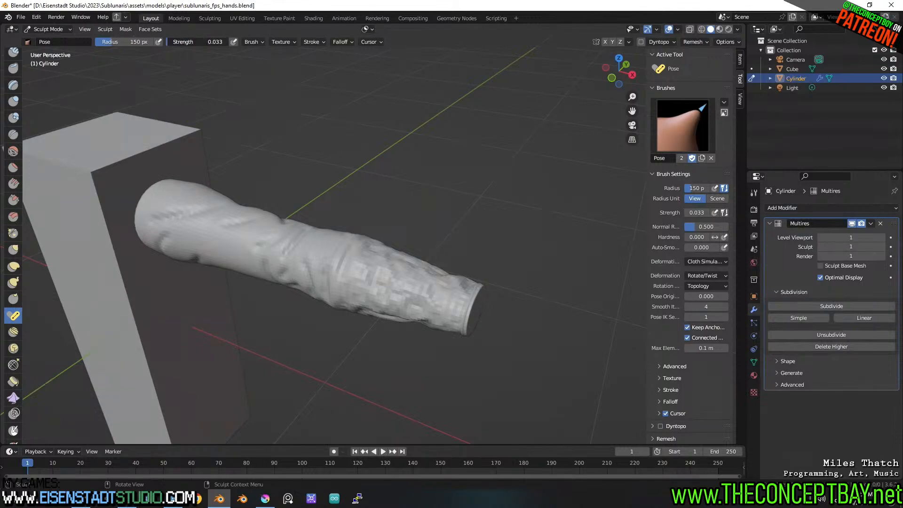
pyautogui.press('f')
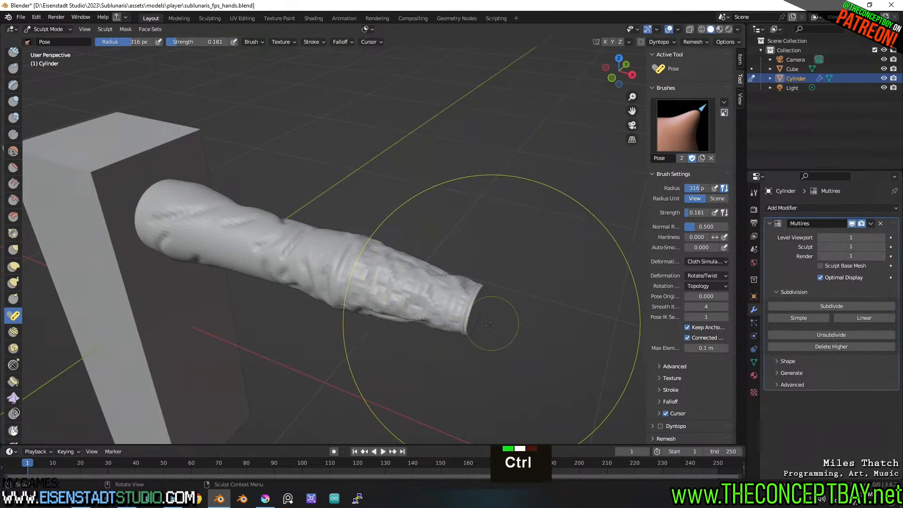
pyautogui.keyDown('ctrl'); pyautogui.click(481, 308); pyautogui.keyUp('ctrl')
pyautogui.keyDown('ctrl'); pyautogui.moveTo(480, 308); pyautogui.dragTo(485, 303); pyautogui.keyUp('ctrl')
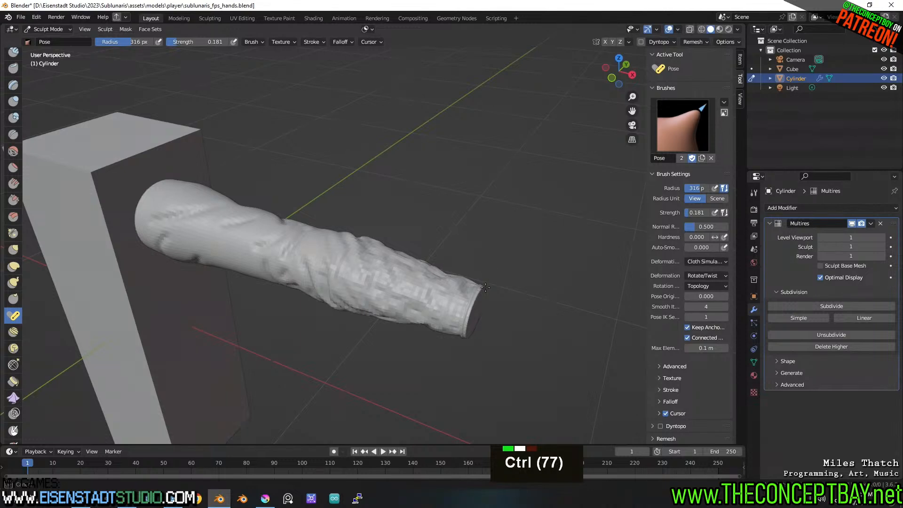
pyautogui.keyDown('ctrl'); pyautogui.moveTo(475, 317); pyautogui.dragTo(479, 284); pyautogui.keyUp('ctrl')
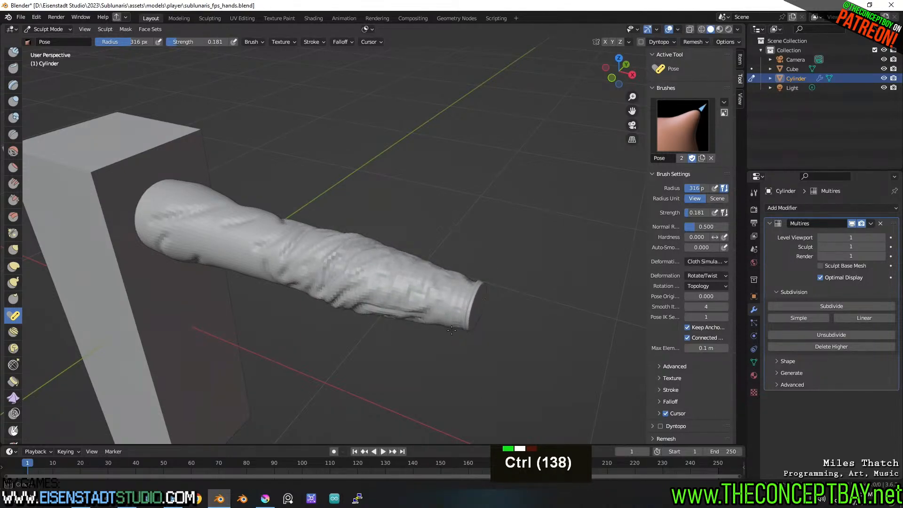
# Hide the Cube and twist the exposed shoulder end of the sleeve to add diagonal folds along the upper arm.
pyautogui.moveTo(479, 285)
pyautogui.mouseDown(button='middle')
pyautogui.moveTo(509, 261)
pyautogui.moveTo(535, 278)
pyautogui.moveTo(525, 282)
pyautogui.mouseUp(button='middle')
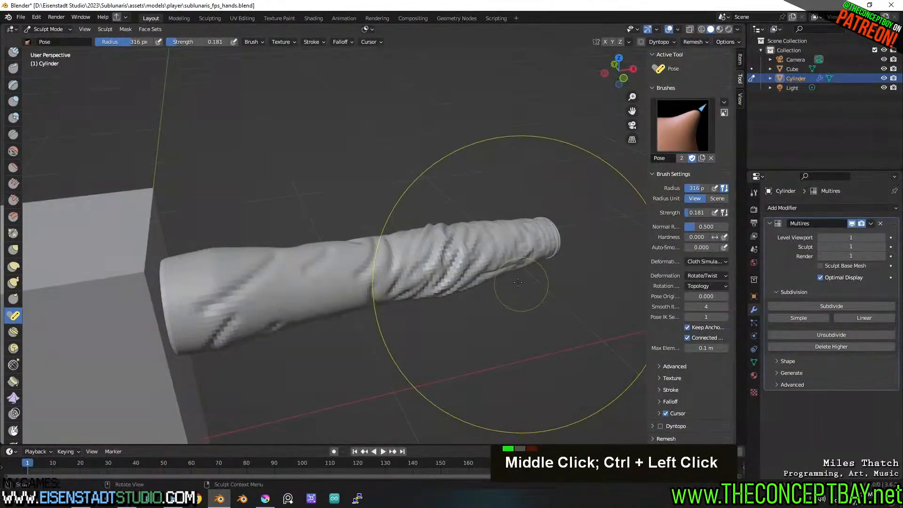
pyautogui.keyDown('shift'); pyautogui.moveTo(393, 273); pyautogui.dragTo(490, 275, button='middle'); pyautogui.keyUp('shift')
pyautogui.moveTo(490, 274)
pyautogui.mouseDown(button='middle')
pyautogui.moveTo(489, 260)
pyautogui.moveTo(488, 289)
pyautogui.mouseUp(button='middle')
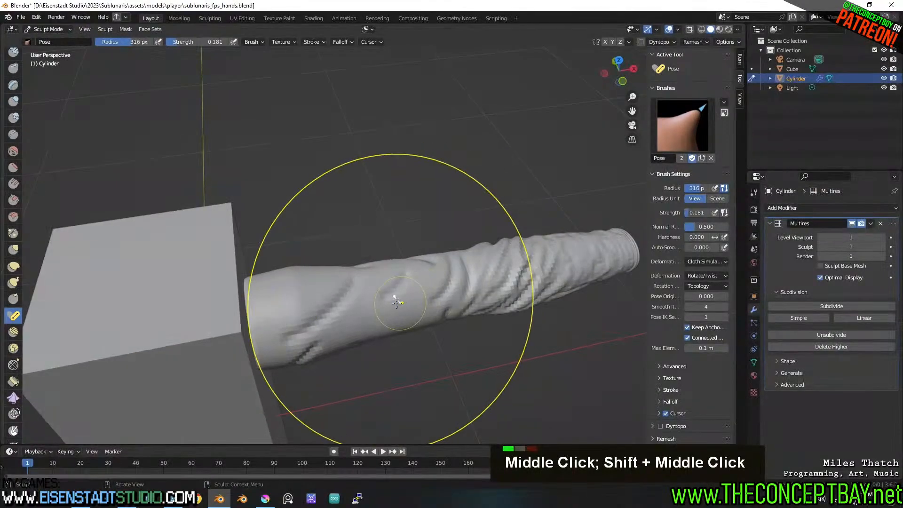
pyautogui.moveTo(393, 298); pyautogui.dragTo(390, 304, button='middle')
pyautogui.moveTo(303, 314); pyautogui.dragTo(312, 328, button='middle')
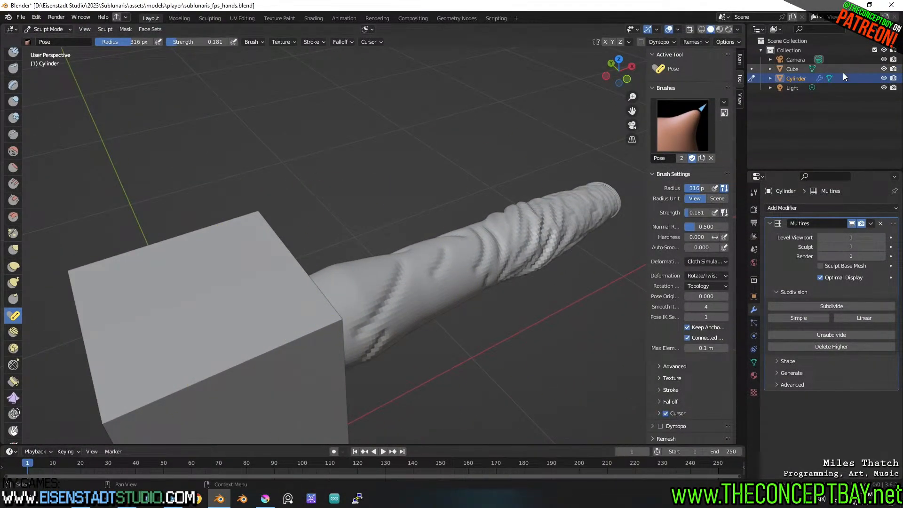
pyautogui.click(884, 69)
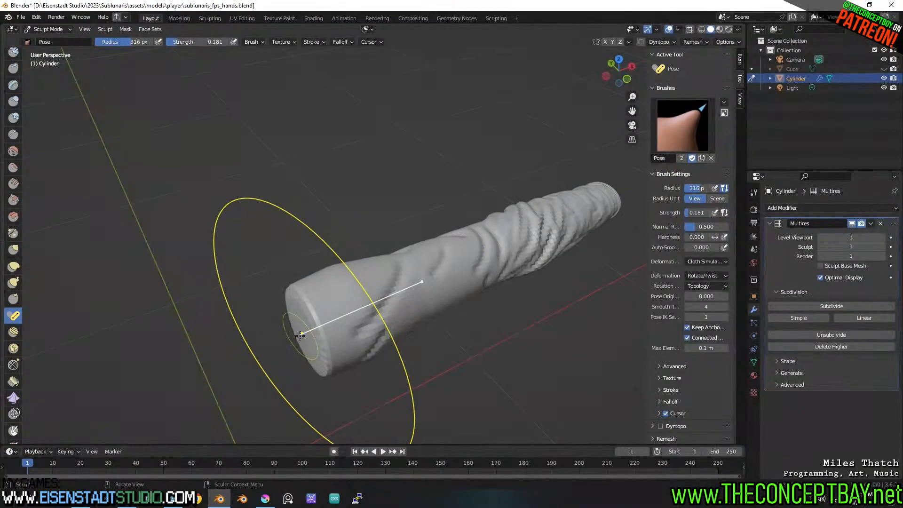
pyautogui.hotkey('ctrl', 'z')
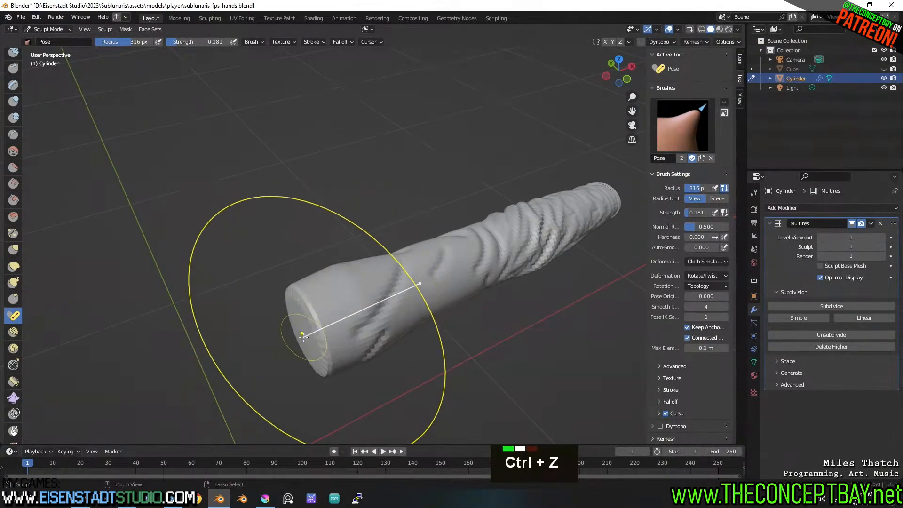
pyautogui.keyDown('ctrl'); pyautogui.click(299, 324); pyautogui.keyUp('ctrl')
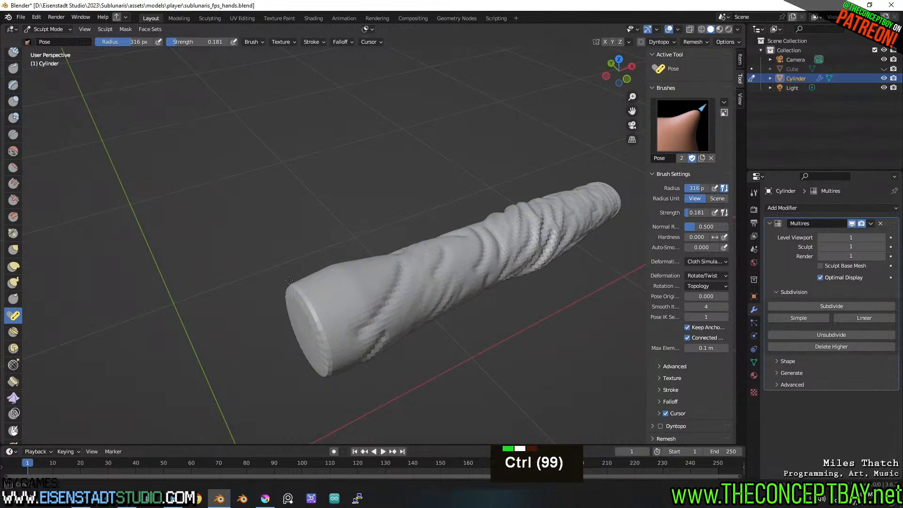
# Set the Pose brush radius to 179 px and twist the wrist end of the sleeve.
pyautogui.moveTo(292, 277)
pyautogui.mouseDown(button='middle')
pyautogui.moveTo(348, 275)
pyautogui.moveTo(280, 279)
pyautogui.moveTo(374, 329)
pyautogui.moveTo(367, 332)
pyautogui.moveTo(345, 292)
pyautogui.moveTo(378, 304)
pyautogui.mouseUp(button='middle')
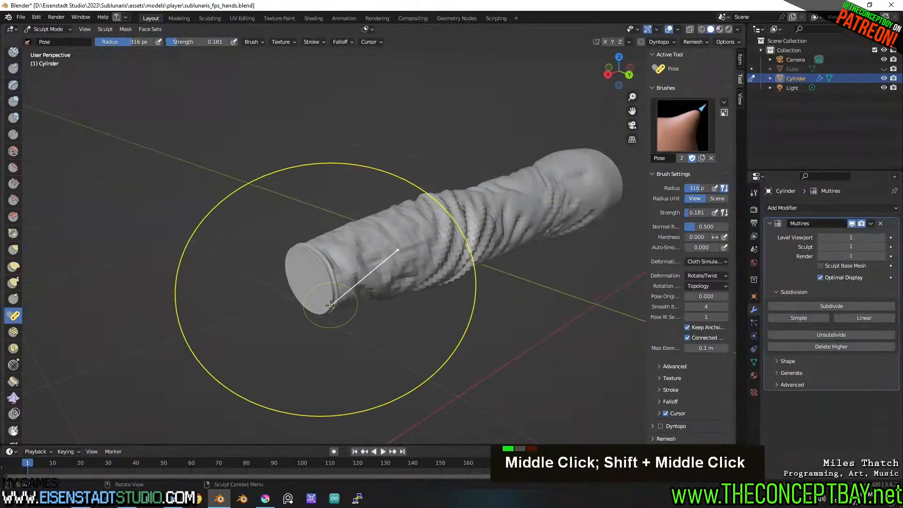
pyautogui.press('f')
pyautogui.click(414, 306)
pyautogui.keyDown('ctrl'); pyautogui.moveTo(304, 280); pyautogui.dragTo(299, 255); pyautogui.keyUp('ctrl')
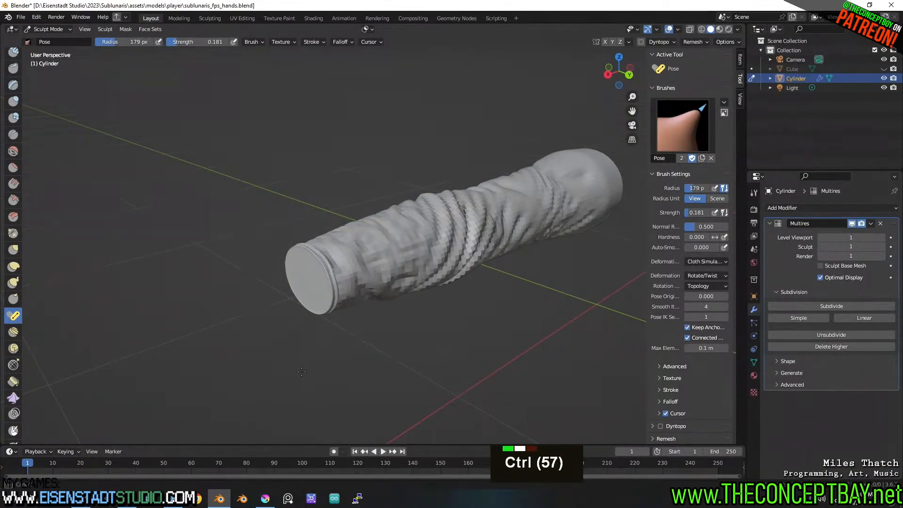
# Undo the previous wrist twist and twist the wrist end again with the Pose brush at 179 px radius and 0.181 strength.
pyautogui.moveTo(372, 367)
pyautogui.mouseDown(button='middle')
pyautogui.moveTo(292, 365)
pyautogui.moveTo(296, 348)
pyautogui.moveTo(296, 357)
pyautogui.moveTo(346, 350)
pyautogui.moveTo(348, 341)
pyautogui.moveTo(341, 344)
pyautogui.mouseUp(button='middle')
pyautogui.hotkey('ctrl', 'z')
pyautogui.keyDown('ctrl'); pyautogui.moveTo(285, 279); pyautogui.dragTo(280, 253); pyautogui.keyUp('ctrl')
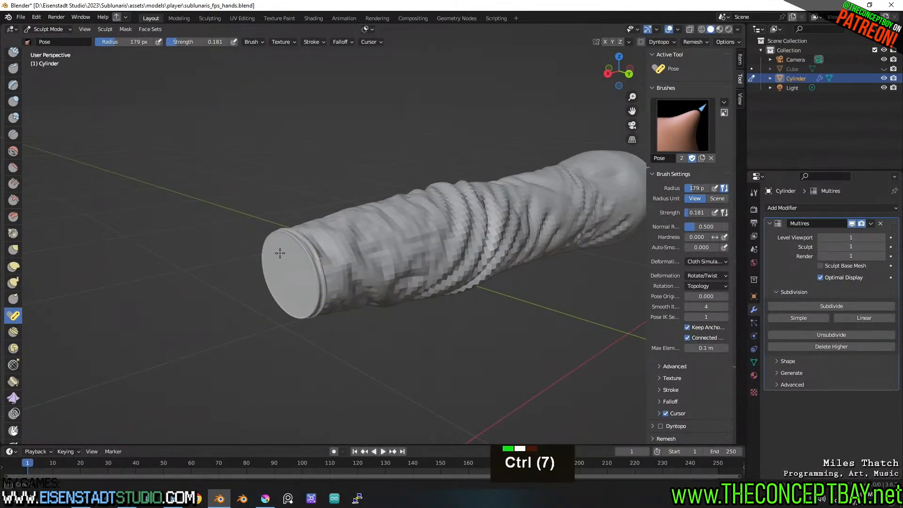
pyautogui.hotkey('ctrl', 'z')
pyautogui.click(290, 284)
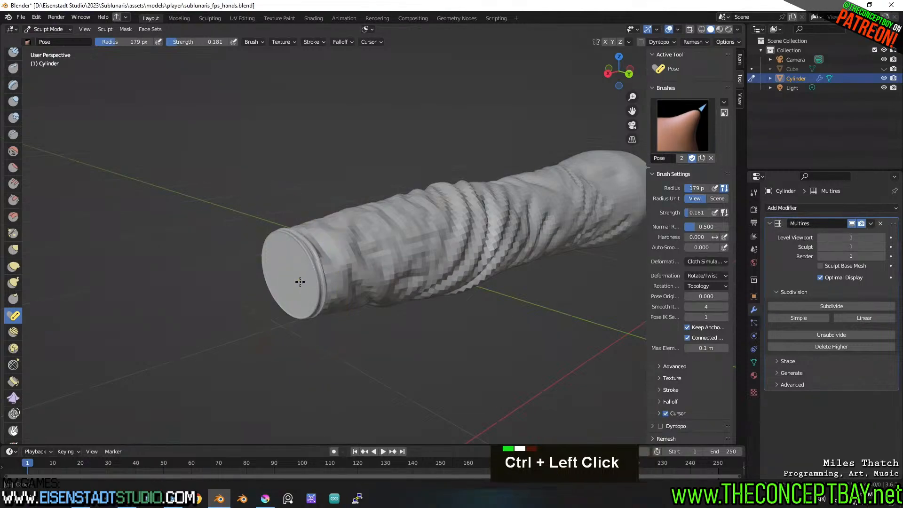
# Examine the twisted folds along the sleeve from the upper arm back to the wrist end.
pyautogui.moveTo(308, 263); pyautogui.dragTo(399, 347, button='middle')
pyautogui.scroll(-2, 325, 285)
pyautogui.keyDown('shift'); pyautogui.moveTo(318, 381); pyautogui.dragTo(410, 299, button='middle'); pyautogui.keyUp('shift')
pyautogui.keyDown('shift'); pyautogui.moveTo(381, 235); pyautogui.dragTo(452, 306, button='middle'); pyautogui.keyUp('shift')
pyautogui.scroll(4, 359, 297)
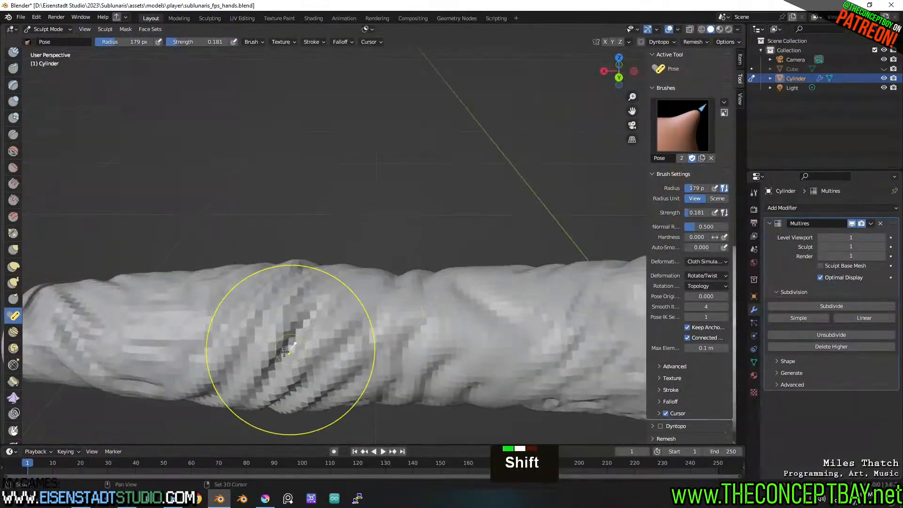
pyautogui.moveTo(290, 346)
pyautogui.keyDown('shift'); pyautogui.mouseDown(button='middle')
pyautogui.moveTo(372, 321)
pyautogui.moveTo(403, 293)
pyautogui.mouseUp(button='middle'); pyautogui.keyUp('shift')
pyautogui.keyDown('shift'); pyautogui.moveTo(348, 325); pyautogui.dragTo(506, 288, button='middle'); pyautogui.keyUp('shift')
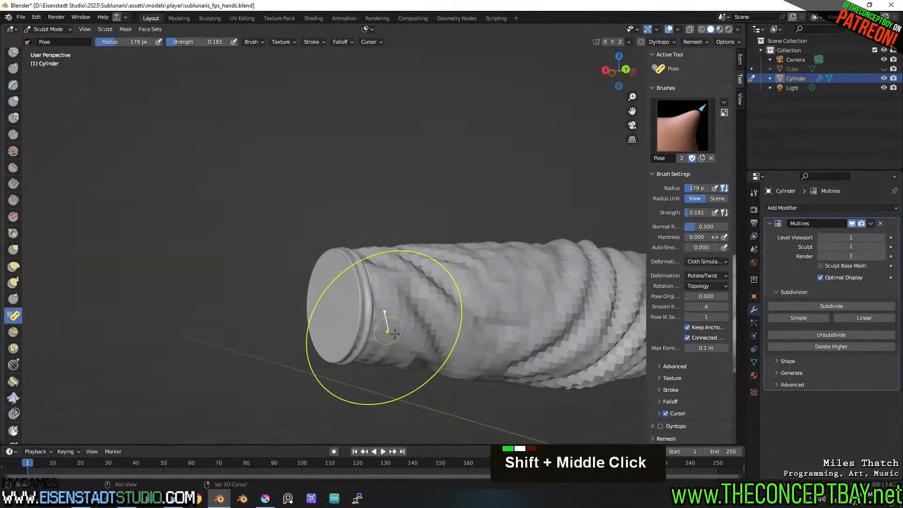
pyautogui.keyDown('shift'); pyautogui.moveTo(395, 320); pyautogui.dragTo(333, 320, button='middle'); pyautogui.keyUp('shift')
# Switch to the Draw brush with a 61 px radius and start smoothing the stepped rim at the wrist opening.
pyautogui.scroll(3, 332, 320)
pyautogui.scroll(6, 7, 55)
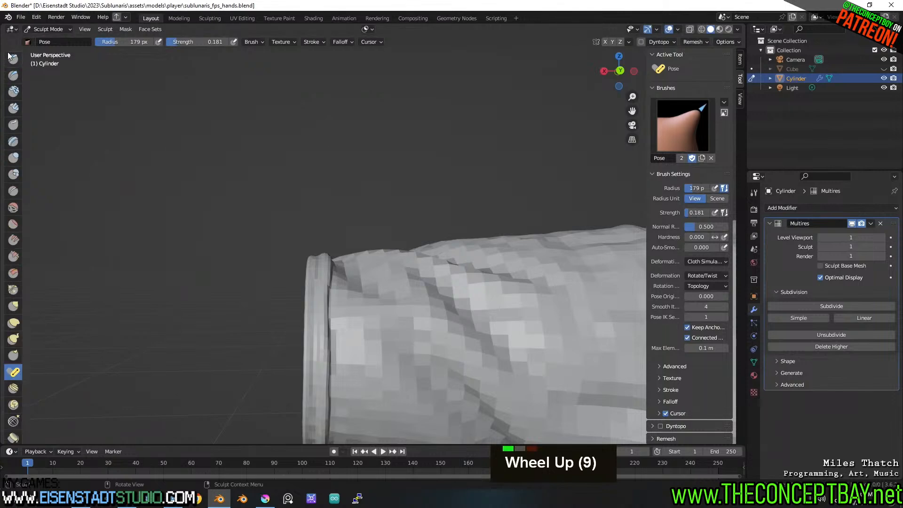
pyautogui.scroll(1, 8, 55)
pyautogui.click(12, 58)
pyautogui.moveTo(384, 366)
pyautogui.keyDown('shift'); pyautogui.mouseDown(button='middle')
pyautogui.moveTo(409, 311)
pyautogui.moveTo(416, 327)
pyautogui.mouseUp(button='middle'); pyautogui.keyUp('shift')
pyautogui.press('f')
pyautogui.keyDown('shift'); pyautogui.moveTo(371, 266); pyautogui.dragTo(368, 303); pyautogui.keyUp('shift')
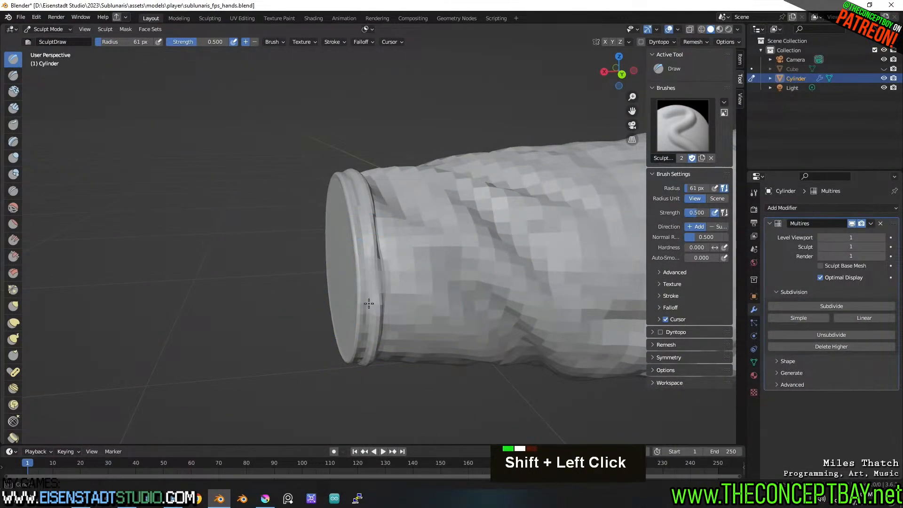
pyautogui.keyDown('shift'); pyautogui.moveTo(373, 269); pyautogui.dragTo(362, 204); pyautogui.keyUp('shift')
pyautogui.moveTo(363, 204); pyautogui.dragTo(377, 289, button='middle')
pyautogui.keyDown('shift'); pyautogui.moveTo(377, 289); pyautogui.dragTo(342, 185); pyautogui.keyUp('shift')
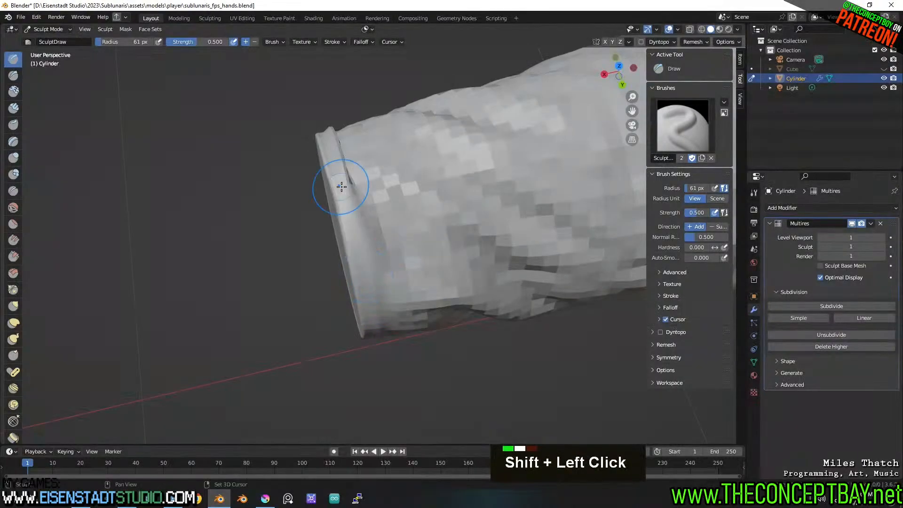
# Smooth the remaining ridges of the wrist rim all the way around the sleeve opening.
pyautogui.moveTo(343, 185)
pyautogui.mouseDown(button='middle')
pyautogui.moveTo(480, 230)
pyautogui.moveTo(351, 252)
pyautogui.moveTo(400, 235)
pyautogui.mouseUp(button='middle')
pyautogui.keyDown('shift'); pyautogui.moveTo(399, 236); pyautogui.dragTo(401, 252); pyautogui.keyUp('shift')
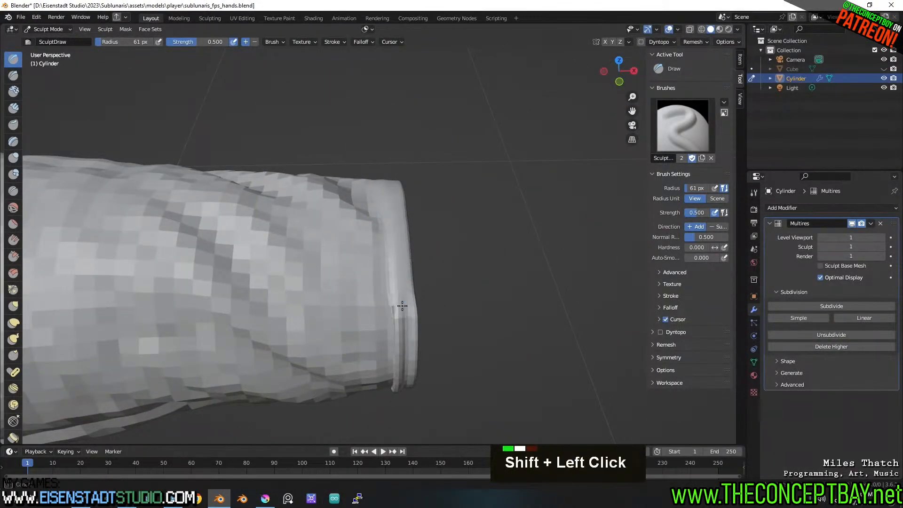
pyautogui.moveTo(401, 252)
pyautogui.mouseDown(button='middle')
pyautogui.moveTo(406, 275)
pyautogui.moveTo(404, 266)
pyautogui.mouseUp(button='middle')
pyautogui.keyDown('shift'); pyautogui.moveTo(405, 266); pyautogui.dragTo(400, 345); pyautogui.keyUp('shift')
pyautogui.moveTo(400, 344); pyautogui.dragTo(361, 168, button='middle')
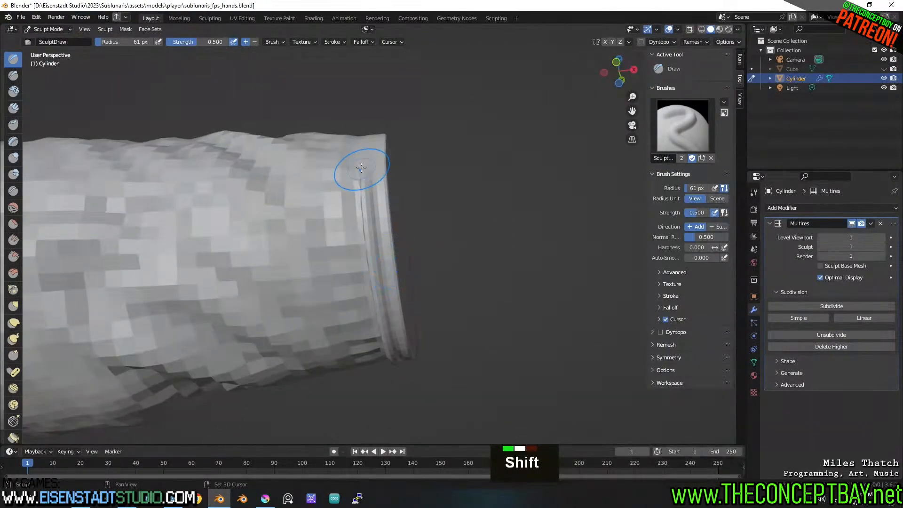
pyautogui.keyDown('shift'); pyautogui.moveTo(362, 168); pyautogui.dragTo(382, 299); pyautogui.keyUp('shift')
pyautogui.moveTo(381, 300); pyautogui.dragTo(379, 254, button='middle')
pyautogui.keyDown('shift'); pyautogui.moveTo(378, 142); pyautogui.dragTo(385, 214); pyautogui.keyUp('shift')
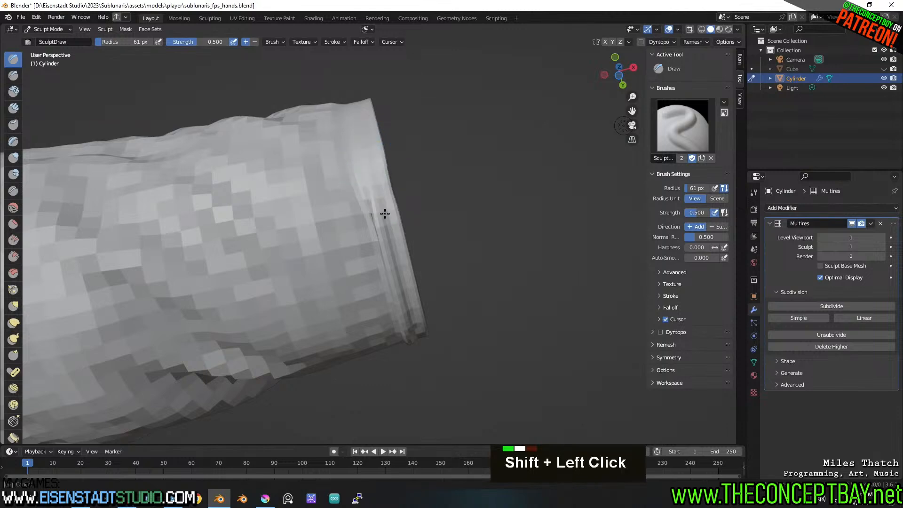
pyautogui.moveTo(390, 296)
pyautogui.mouseDown(button='middle')
pyautogui.moveTo(292, 256)
pyautogui.moveTo(289, 278)
pyautogui.mouseUp(button='middle')
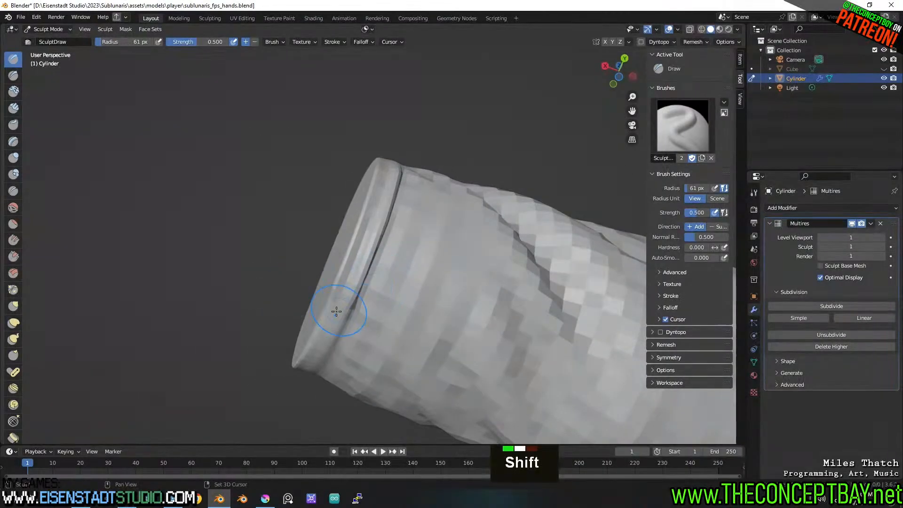
pyautogui.keyDown('shift'); pyautogui.moveTo(337, 310); pyautogui.dragTo(380, 221); pyautogui.keyUp('shift')
pyautogui.moveTo(380, 221); pyautogui.dragTo(359, 307, button='middle')
pyautogui.keyDown('shift'); pyautogui.moveTo(354, 374); pyautogui.dragTo(354, 370); pyautogui.keyUp('shift')
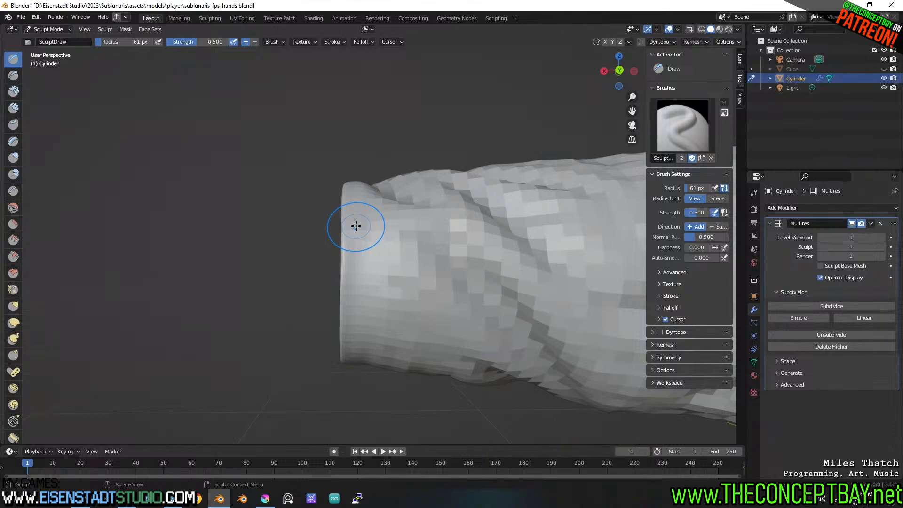
# Set the Draw brush radius to 33 px and sculpt a raised hem around the wrist opening.
pyautogui.press('f')
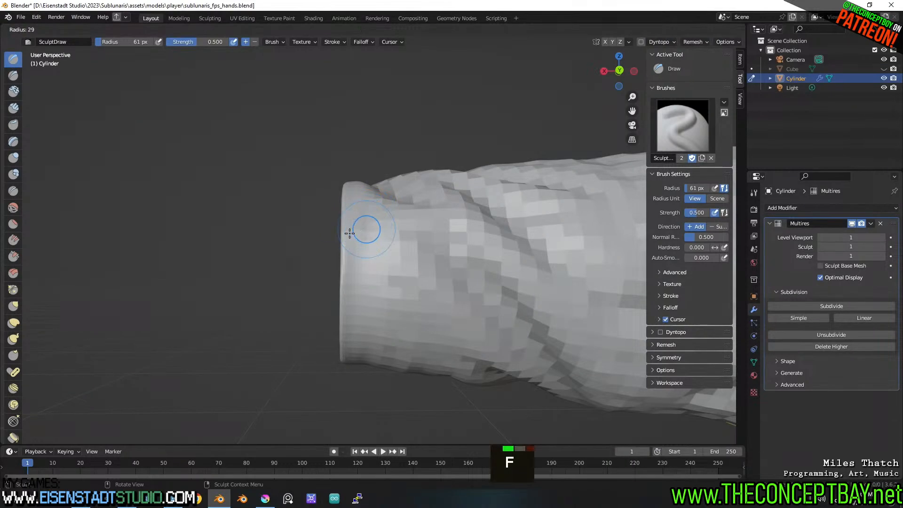
pyautogui.moveTo(365, 256)
pyautogui.keyDown('ctrl'); pyautogui.mouseDown(button='middle')
pyautogui.moveTo(368, 300)
pyautogui.moveTo(380, 222)
pyautogui.mouseUp(button='middle'); pyautogui.keyUp('ctrl')
pyautogui.hotkey('ctrl', 'z')
pyautogui.press('f')
pyautogui.moveTo(358, 283); pyautogui.dragTo(378, 234, button='middle')
pyautogui.moveTo(360, 140); pyautogui.dragTo(384, 258, button='middle')
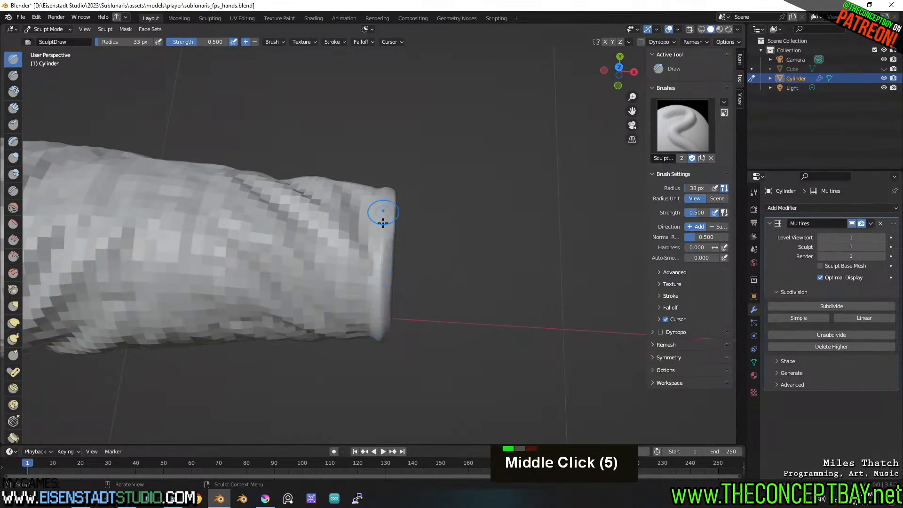
pyautogui.moveTo(383, 222); pyautogui.dragTo(399, 346, button='middle')
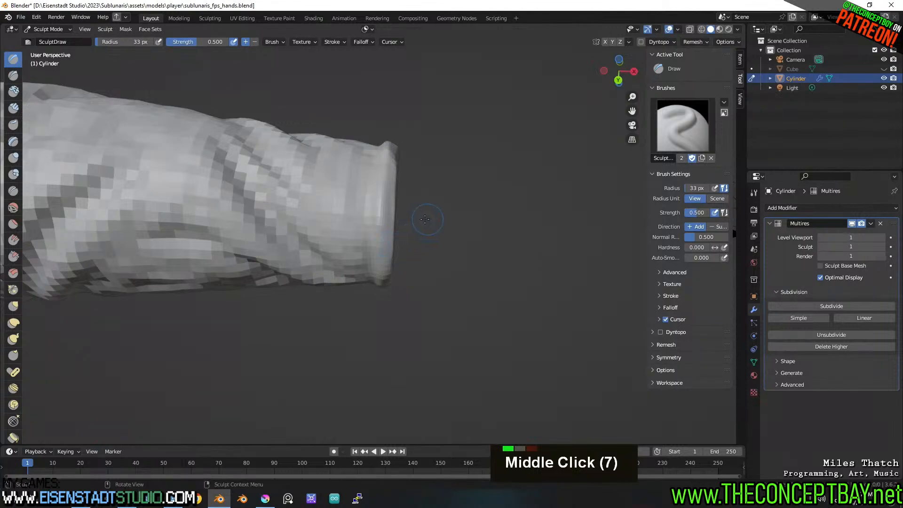
# Undo the unwanted hem strokes and continue building up the raised edge around the wrist opening.
pyautogui.hotkey('ctrl', 'shift', 'z')
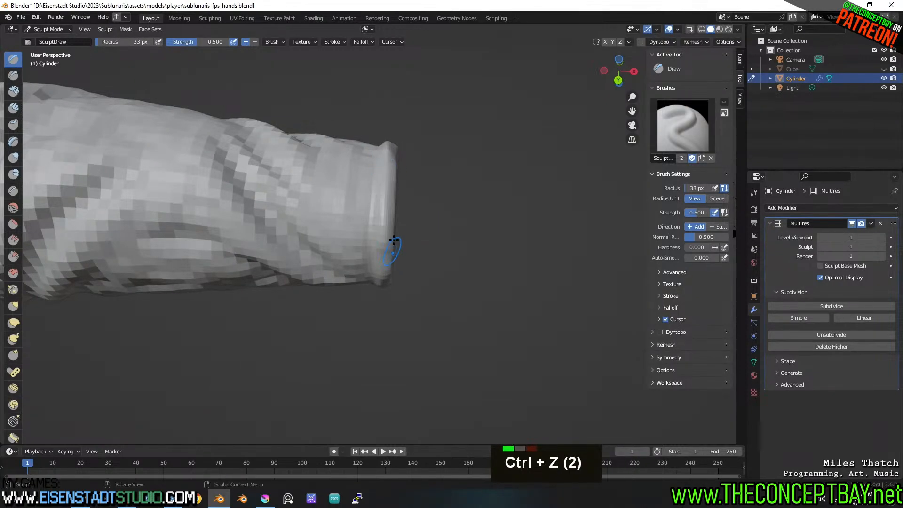
pyautogui.moveTo(393, 241); pyautogui.dragTo(390, 156, button='middle')
pyautogui.hotkey('ctrl', 'z')
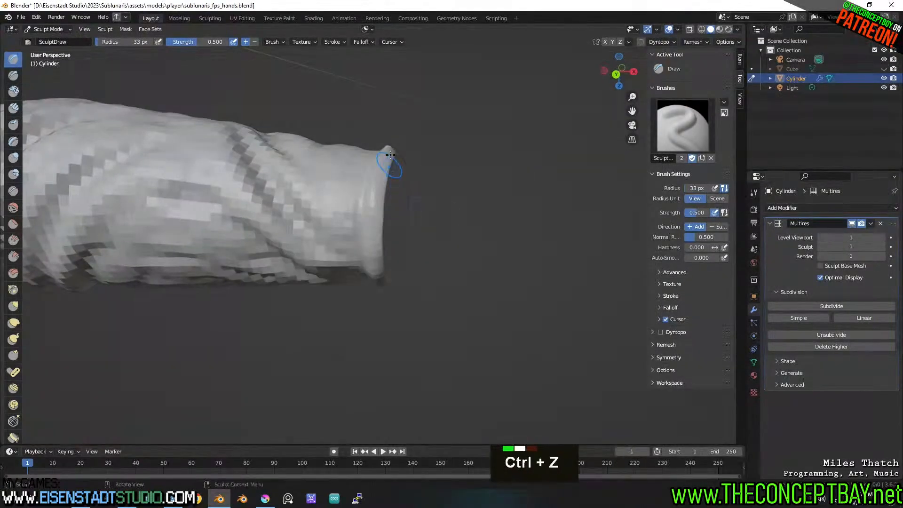
pyautogui.moveTo(401, 235); pyautogui.dragTo(393, 210, button='middle')
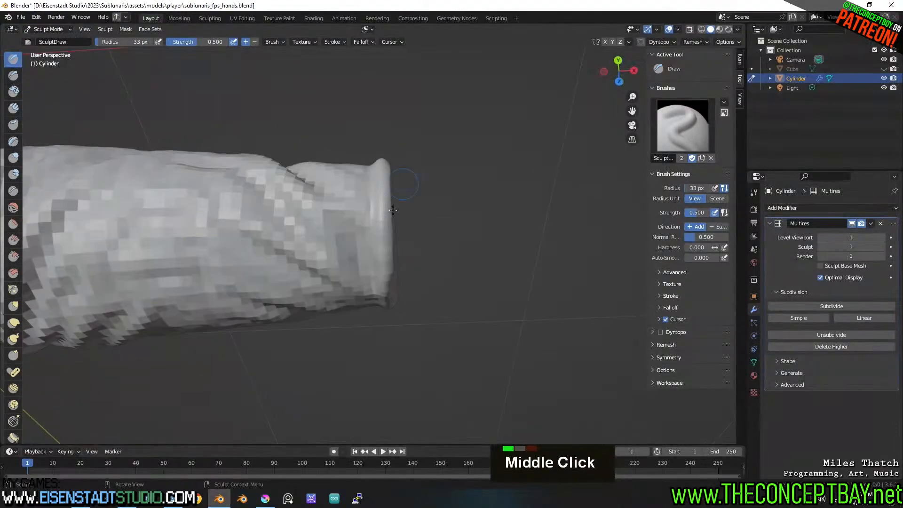
pyautogui.moveTo(390, 274); pyautogui.dragTo(388, 224, button='middle')
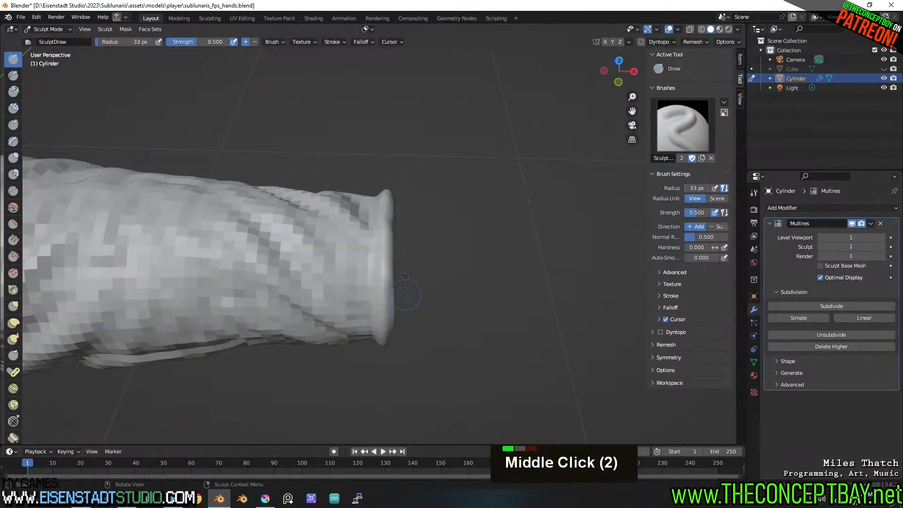
pyautogui.moveTo(405, 276); pyautogui.dragTo(398, 249, button='middle')
pyautogui.moveTo(397, 308); pyautogui.dragTo(396, 155, button='middle')
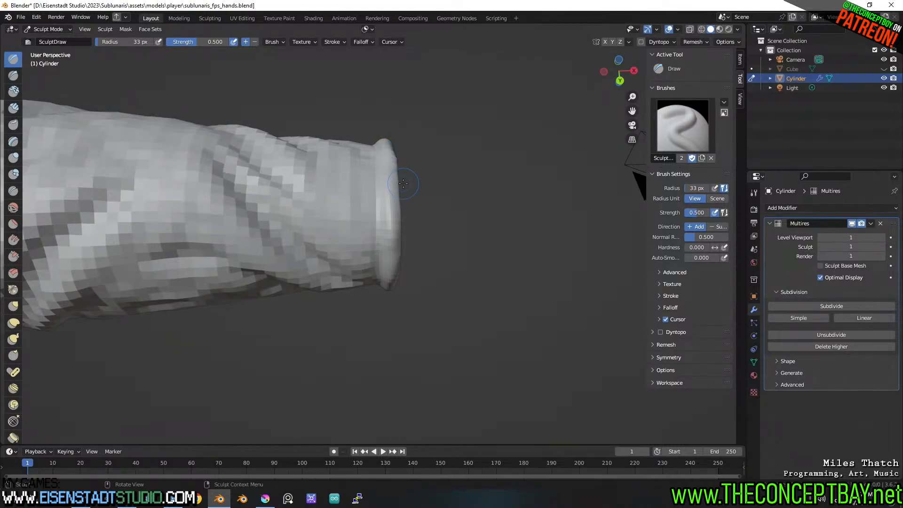
pyautogui.moveTo(399, 187); pyautogui.dragTo(301, 212, button='middle')
pyautogui.scroll(2, 372, 189)
pyautogui.scroll(-1, 439, 155)
pyautogui.moveTo(433, 222); pyautogui.dragTo(442, 198, button='middle')
pyautogui.keyDown('shift'); pyautogui.moveTo(442, 197); pyautogui.dragTo(379, 163, button='middle'); pyautogui.keyUp('shift')
pyautogui.scroll(-1, 362, 167)
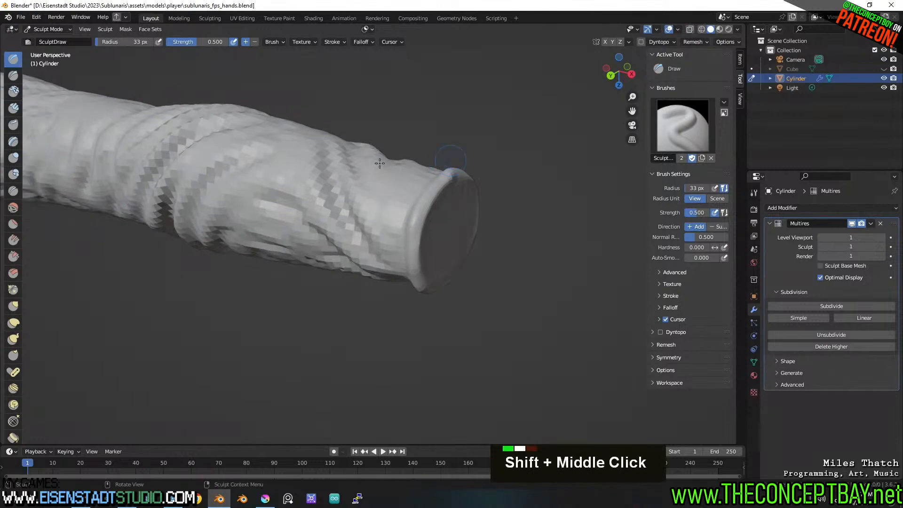
pyautogui.click(55, 33)
pyautogui.click(55, 33)
pyautogui.rightClick(301, 166)
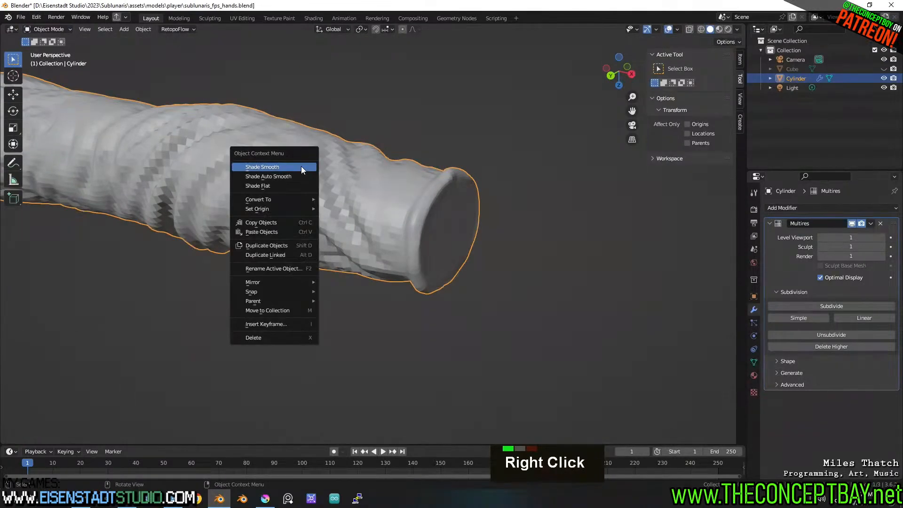
pyautogui.press('Escape')
# Return the sleeve to Sculpt Mode and subdivide its Multires modifier to sculpt level 2.
pyautogui.hotkey('ctrl', 'Tab')
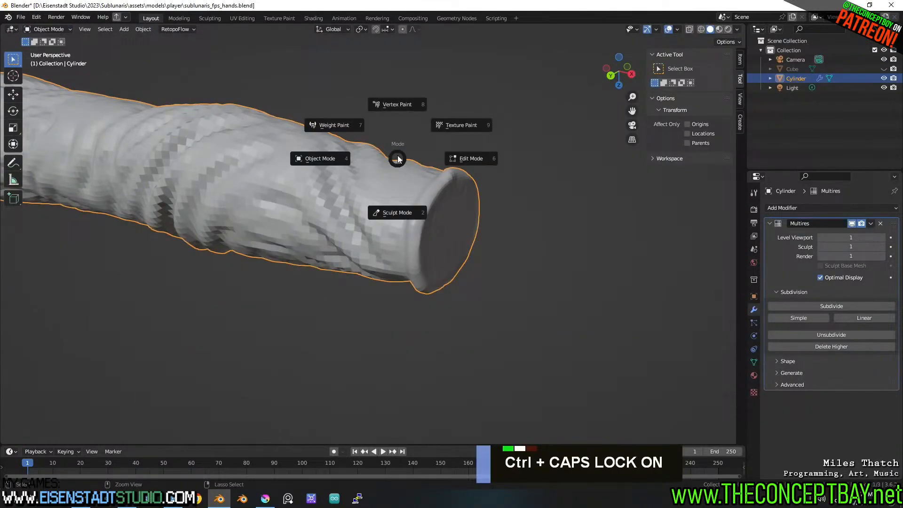
pyautogui.click(397, 218)
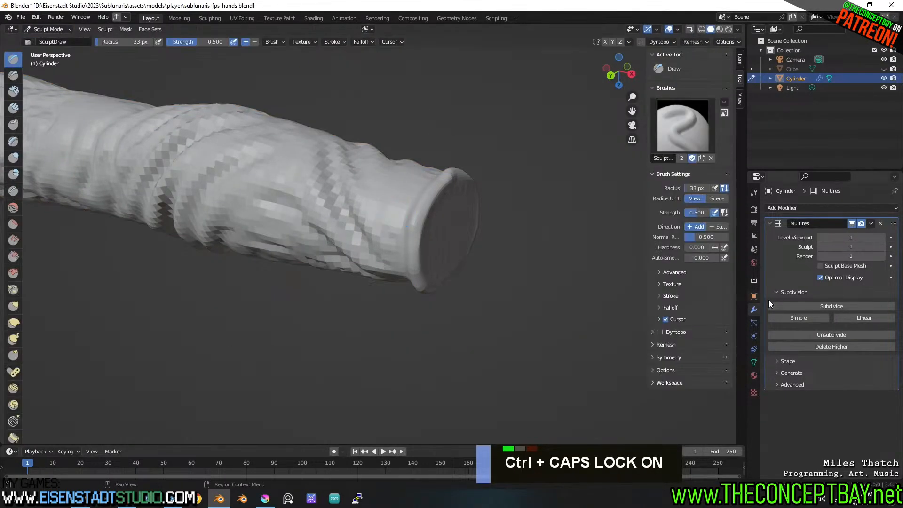
pyautogui.click(841, 306)
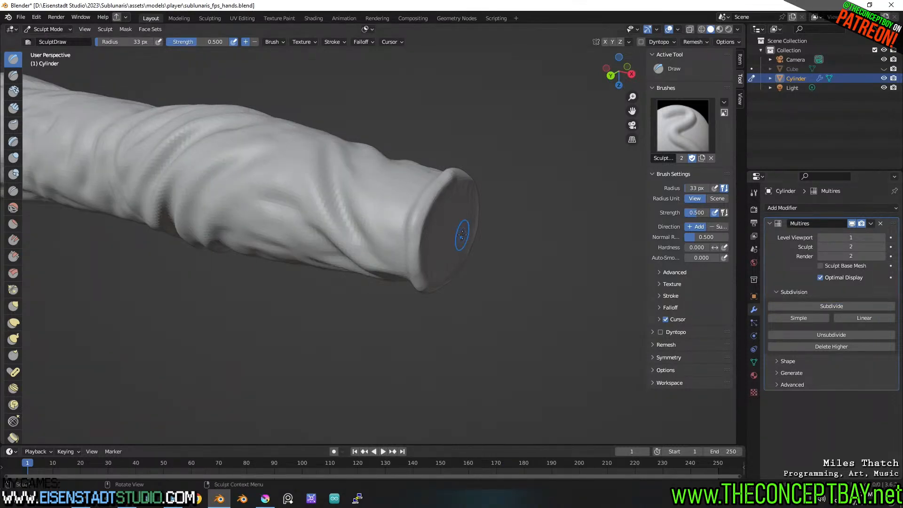
# Examine the subdivided sleeve's folds and hem from several sides along its full length.
pyautogui.moveTo(460, 242)
pyautogui.mouseDown(button='middle')
pyautogui.moveTo(517, 228)
pyautogui.moveTo(486, 249)
pyautogui.moveTo(385, 216)
pyautogui.moveTo(353, 219)
pyautogui.mouseUp(button='middle')
pyautogui.scroll(-1, 520, 228)
pyautogui.keyDown('shift'); pyautogui.moveTo(443, 232); pyautogui.dragTo(444, 235, button='middle'); pyautogui.keyUp('shift')
pyautogui.moveTo(444, 235); pyautogui.dragTo(310, 260, button='middle')
pyautogui.keyDown('shift'); pyautogui.moveTo(461, 257); pyautogui.dragTo(385, 242, button='middle'); pyautogui.keyUp('shift')
pyautogui.scroll(-1, 334, 240)
pyautogui.moveTo(386, 242); pyautogui.dragTo(357, 237, button='middle')
pyautogui.keyDown('shift'); pyautogui.moveTo(358, 238); pyautogui.dragTo(397, 250, button='middle'); pyautogui.keyUp('shift')
pyautogui.scroll(-3, 363, 212)
pyautogui.scroll(3, 435, 236)
pyautogui.moveTo(398, 250); pyautogui.dragTo(470, 251, button='middle')
pyautogui.moveTo(520, 230); pyautogui.dragTo(470, 249, button='middle')
pyautogui.keyDown('shift'); pyautogui.scroll(-2, 443, 252); pyautogui.keyUp('shift')
pyautogui.scroll(-3, 490, 240)
pyautogui.scroll(1, 366, 245)
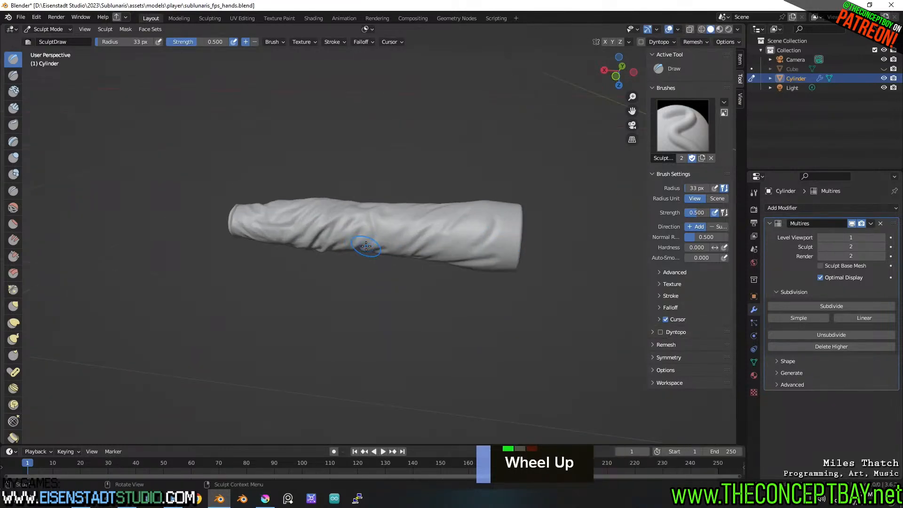
# Unhide the Cube body block and view the sleeve attached to it.
pyautogui.click(884, 69)
pyautogui.scroll(-6, 470, 141)
pyautogui.moveTo(471, 141); pyautogui.dragTo(454, 276, button='middle')
pyautogui.scroll(4, 451, 270)
pyautogui.scroll(2, 454, 275)
pyautogui.scroll(1, 454, 275)
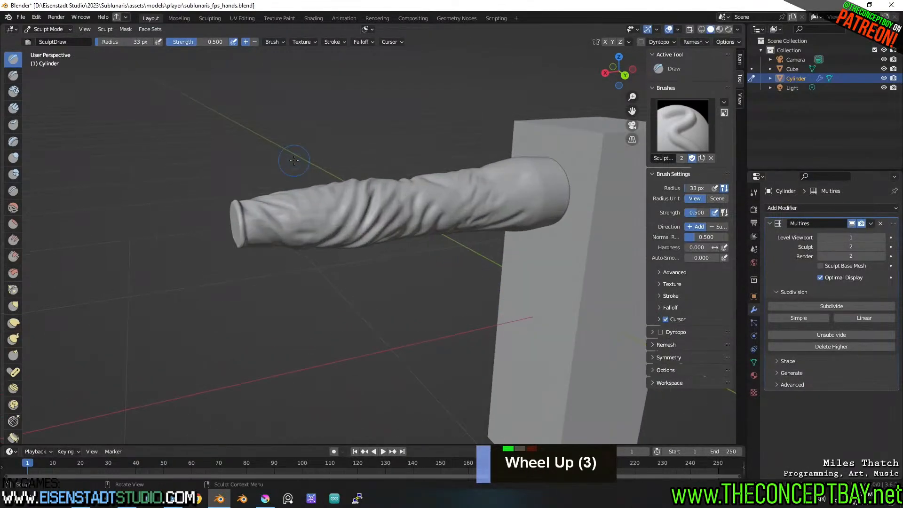
pyautogui.keyDown('shift'); pyautogui.moveTo(403, 216); pyautogui.dragTo(344, 214, button='middle'); pyautogui.keyUp('shift')
pyautogui.scroll(-3, 344, 214)
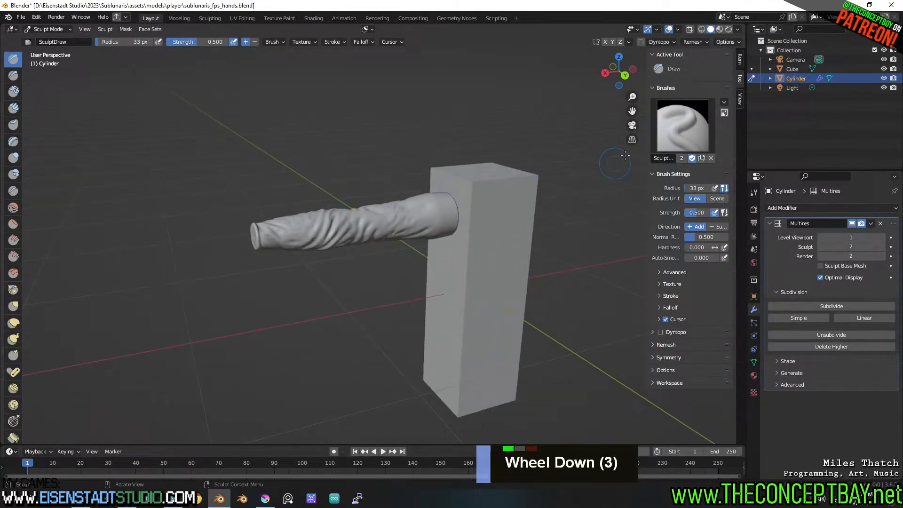
pyautogui.keyDown('shift'); pyautogui.scroll(1, 325, 189); pyautogui.keyUp('shift')
pyautogui.middleClick(325, 189)
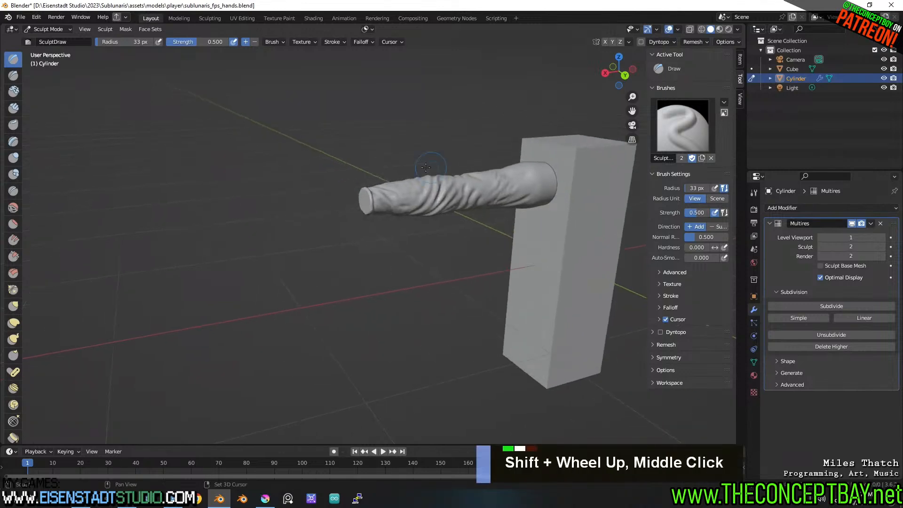
# In Object Mode, place the 3D cursor on the sleeve's wrist opening and add a cube there.
pyautogui.scroll(2, 320, 198)
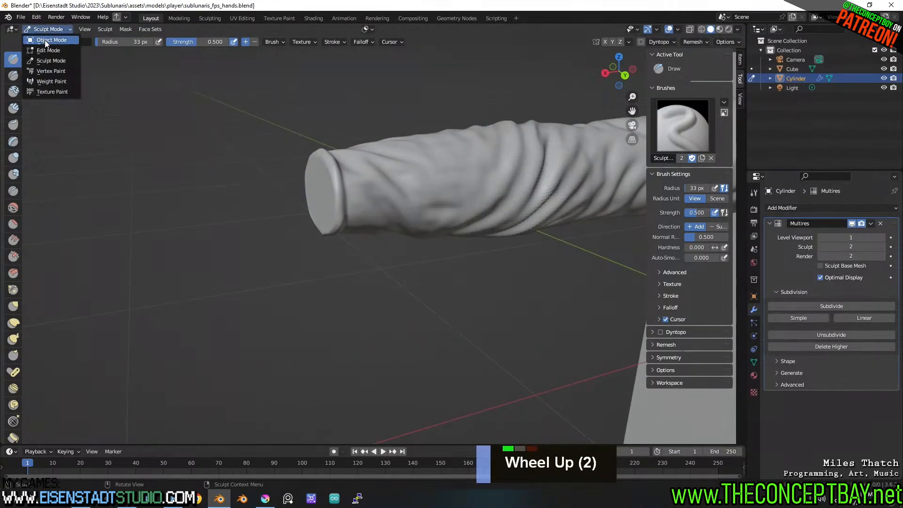
pyautogui.click(45, 40)
pyautogui.keyDown('shift'); pyautogui.rightClick(321, 192); pyautogui.keyUp('shift')
pyautogui.moveTo(321, 192); pyautogui.dragTo(393, 207, button='middle')
pyautogui.hotkey('shift', 'a')
pyautogui.moveTo(386, 215)
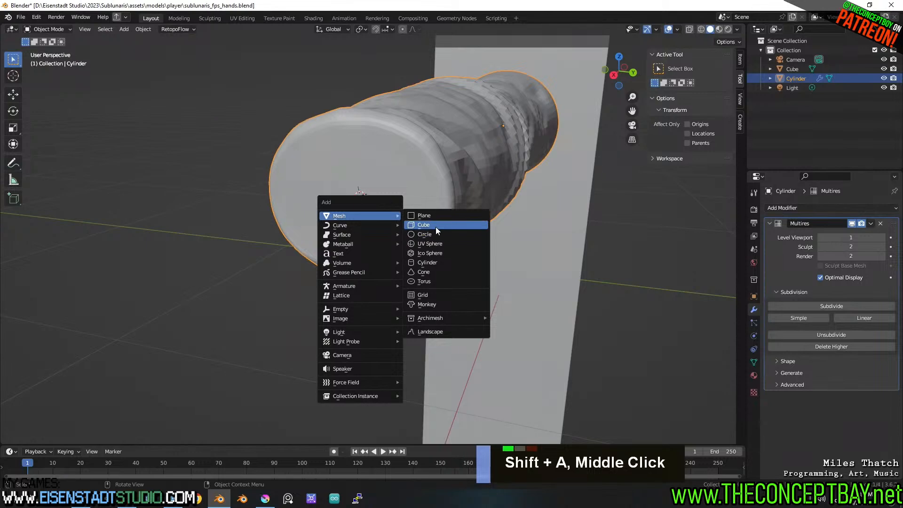
pyautogui.click(436, 227)
# Scale the new cube down to about the wrist's width and flatten it along Z into a palm block.
pyautogui.scroll(-5, 445, 240)
pyautogui.press('s')
pyautogui.click(498, 258)
pyautogui.scroll(2, 498, 258)
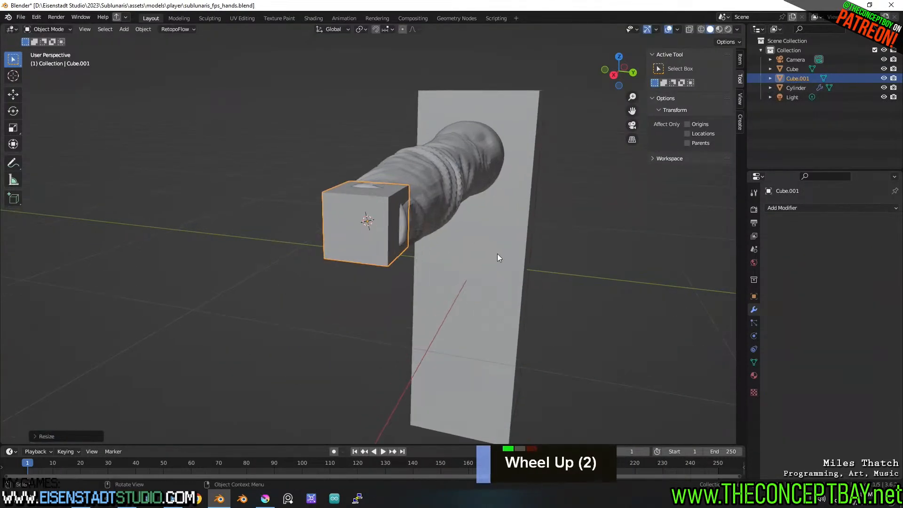
pyautogui.scroll(2, 497, 258)
pyautogui.press('s')
pyautogui.click(456, 244)
pyautogui.press('s')
pyautogui.press('z')
pyautogui.click(383, 211)
# Move the palm block about 0.1 m along X so it extends out from the wrist opening.
pyautogui.moveTo(441, 267); pyautogui.dragTo(404, 264, button='middle')
pyautogui.press('g')
pyautogui.press('y')
pyautogui.press('x')
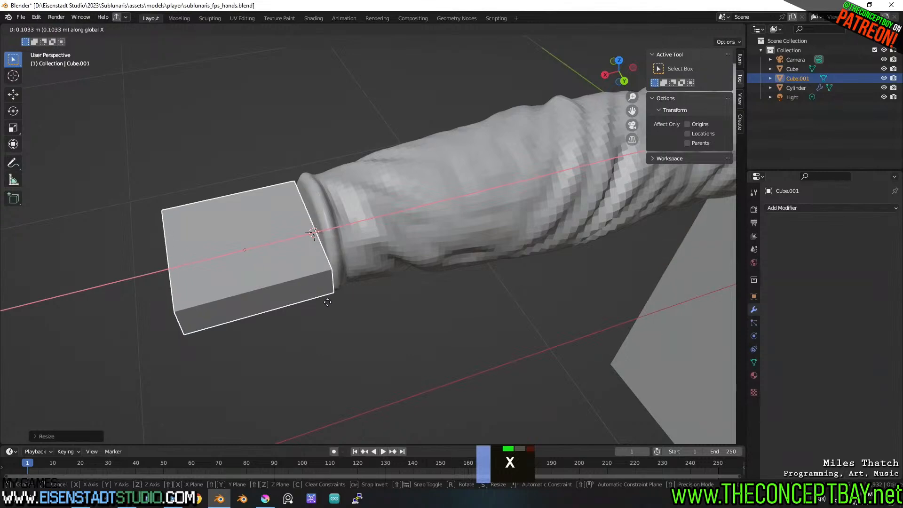
pyautogui.click(335, 300)
# In Edit Mode, scale the palm block's wrist end along Y to about 0.8 with a small proportional radius so it tapers toward the sleeve.
pyautogui.press('Tab')
pyautogui.moveTo(335, 301); pyautogui.dragTo(423, 242, button='middle')
pyautogui.keyDown('shift'); pyautogui.click(394, 240); pyautogui.keyUp('shift')
pyautogui.press('s')
pyautogui.press('y')
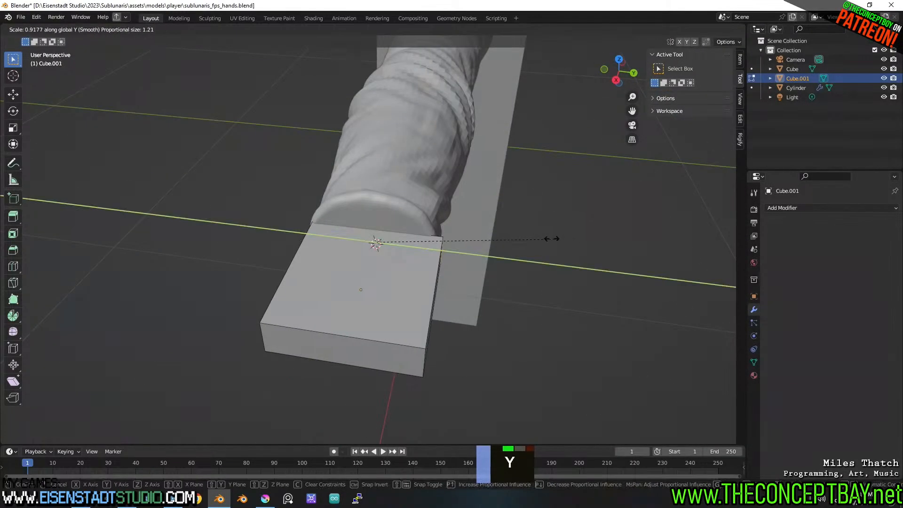
pyautogui.scroll(20, 525, 239)
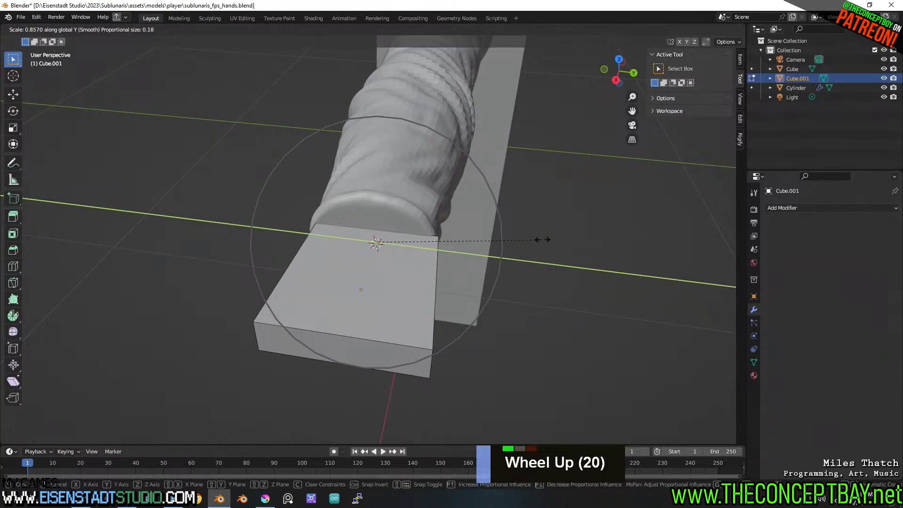
pyautogui.click(529, 240)
pyautogui.moveTo(484, 293); pyautogui.dragTo(472, 292, button='middle')
pyautogui.scroll(4, 339, 308)
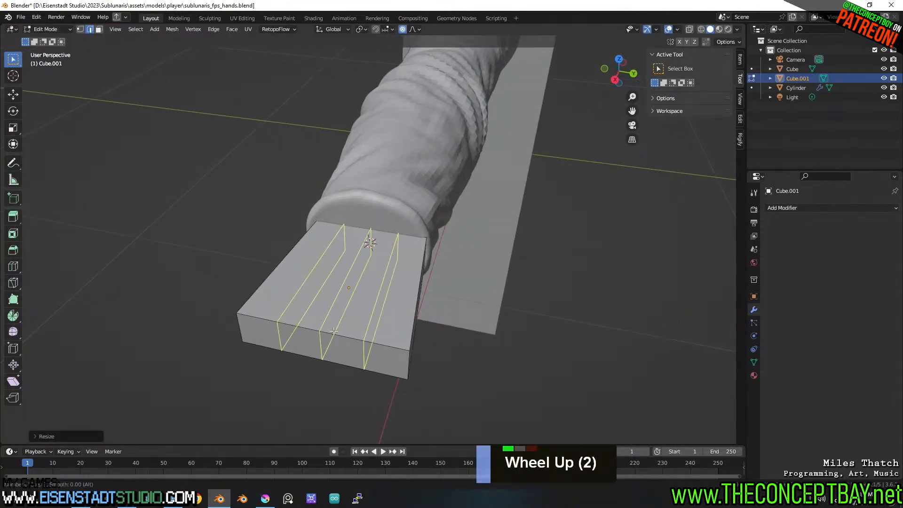
pyautogui.scroll(-1, 336, 320)
pyautogui.click(333, 331)
pyautogui.press('Escape')
pyautogui.moveTo(333, 330); pyautogui.dragTo(366, 200, button='middle')
pyautogui.hotkey('ctrl', 'z')
# Add four evenly spaced loop cuts running lengthwise along the palm block.
pyautogui.hotkey('ctrl', 'r')
pyautogui.scroll(-1, 366, 200)
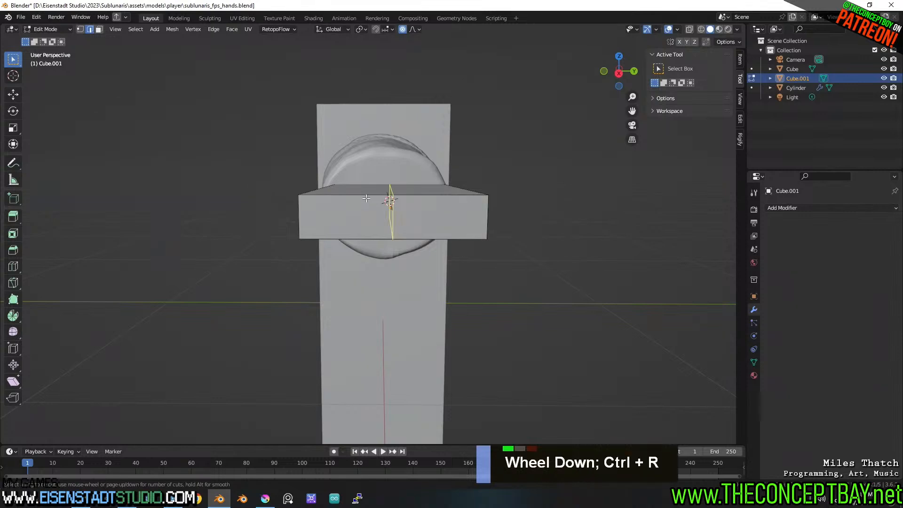
pyautogui.scroll(2, 366, 199)
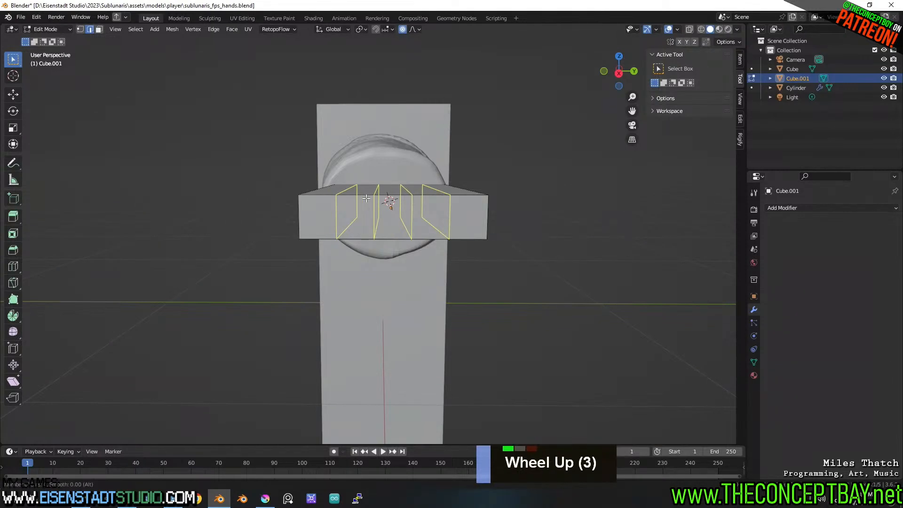
pyautogui.middleClick(366, 198)
pyautogui.press('Escape')
# In the back orthographic wireframe view, scale the palm's wrist end taller along Z and lower it about 0.015 m.
pyautogui.moveTo(380, 201)
pyautogui.mouseDown(button='middle')
pyautogui.moveTo(359, 188)
pyautogui.moveTo(391, 179)
pyautogui.moveTo(345, 193)
pyautogui.moveTo(342, 178)
pyautogui.moveTo(383, 191)
pyautogui.mouseUp(button='middle')
pyautogui.press('z')
pyautogui.press('1')
pyautogui.hotkey('alt', 'a')
pyautogui.press('b')
pyautogui.moveTo(396, 242); pyautogui.dragTo(289, 125)
pyautogui.press('s')
pyautogui.press('z')
pyautogui.click(395, 109)
pyautogui.press('g')
pyautogui.press('z')
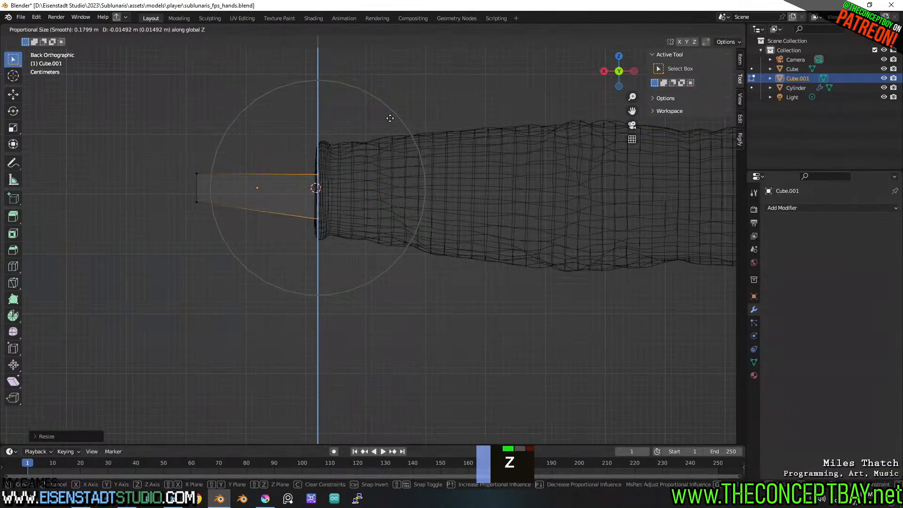
pyautogui.click(389, 114)
# Return to solid shading and remove the palm's outermost column on one side by dissolving the edge loop around its side face.
pyautogui.moveTo(221, 179)
pyautogui.mouseDown(button='middle')
pyautogui.moveTo(286, 240)
pyautogui.moveTo(312, 280)
pyautogui.moveTo(397, 276)
pyautogui.moveTo(395, 294)
pyautogui.moveTo(411, 293)
pyautogui.moveTo(425, 258)
pyautogui.mouseUp(button='middle')
pyautogui.click(239, 199)
pyautogui.keyDown('shift'); pyautogui.click(248, 199); pyautogui.keyUp('shift')
pyautogui.keyDown('ctrl'); pyautogui.keyDown('shift'); pyautogui.click(312, 280); pyautogui.keyUp('shift'); pyautogui.keyUp('ctrl')
pyautogui.press('z')
pyautogui.keyDown('alt'); pyautogui.click(410, 288); pyautogui.keyUp('alt')
pyautogui.press('3')
pyautogui.press('x')
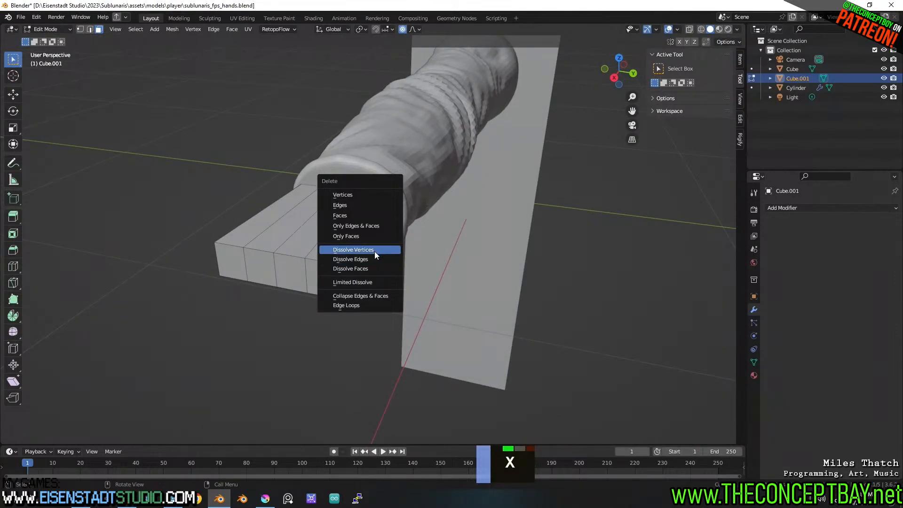
pyautogui.click(371, 261)
pyautogui.moveTo(371, 258); pyautogui.dragTo(298, 231, button='middle')
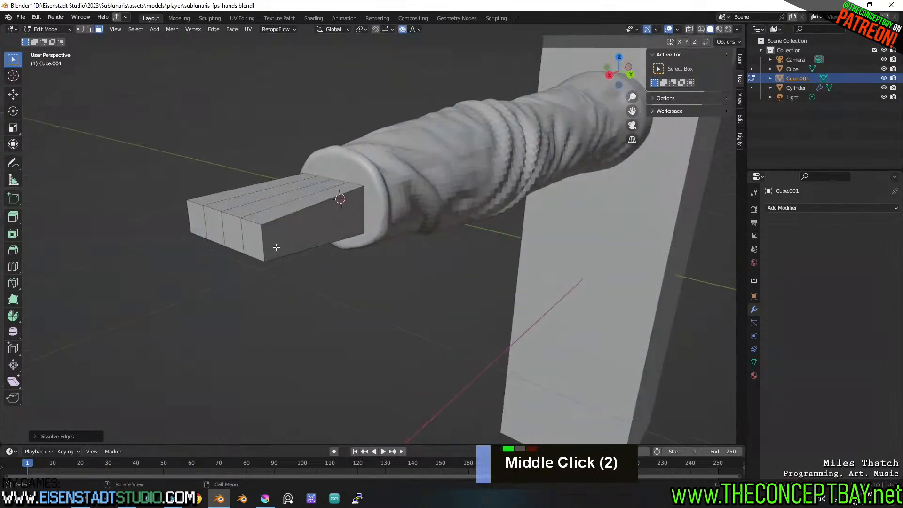
# Move the lower edges of the palm's finger end outward about 0.025 m along X with a reduced proportional radius.
pyautogui.press('2')
pyautogui.keyDown('shift'); pyautogui.click(226, 246); pyautogui.keyUp('shift')
pyautogui.keyDown('shift'); pyautogui.click(208, 237); pyautogui.keyUp('shift')
pyautogui.hotkey('ctrl', 'z')
pyautogui.keyDown('shift'); pyautogui.click(227, 232); pyautogui.keyUp('shift')
pyautogui.press('g')
pyautogui.press('y')
pyautogui.press('x')
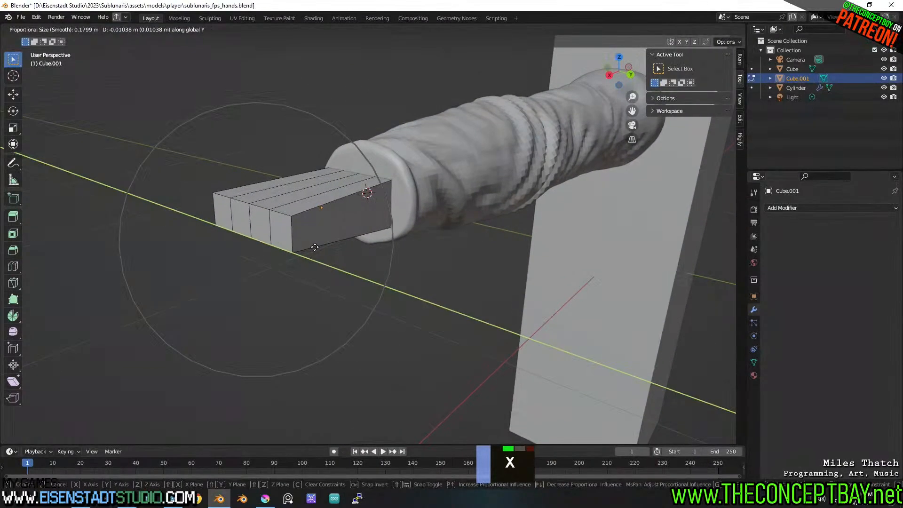
pyautogui.scroll(10, 309, 248)
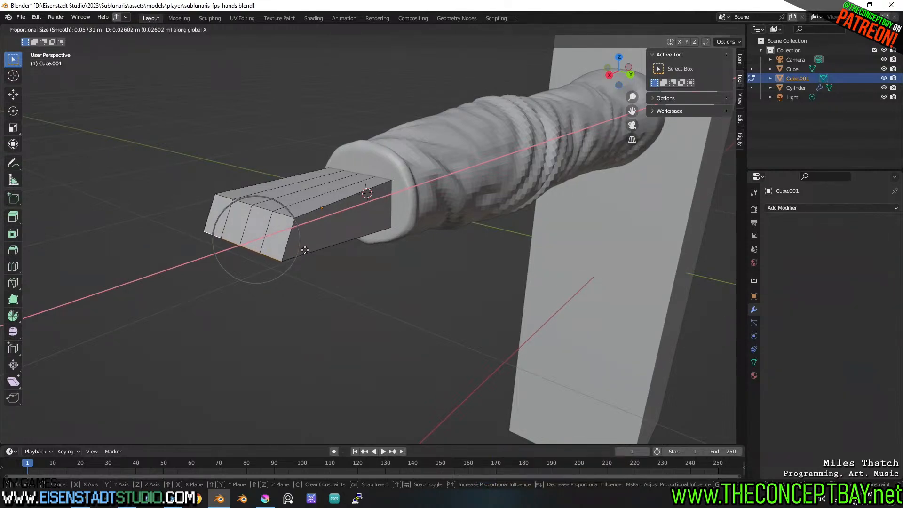
pyautogui.click(308, 250)
# Add a loop cut across the palm's width and slide it about 0.4 toward the finger end.
pyautogui.keyDown('shift'); pyautogui.moveTo(329, 209); pyautogui.dragTo(348, 195, button='middle'); pyautogui.keyUp('shift')
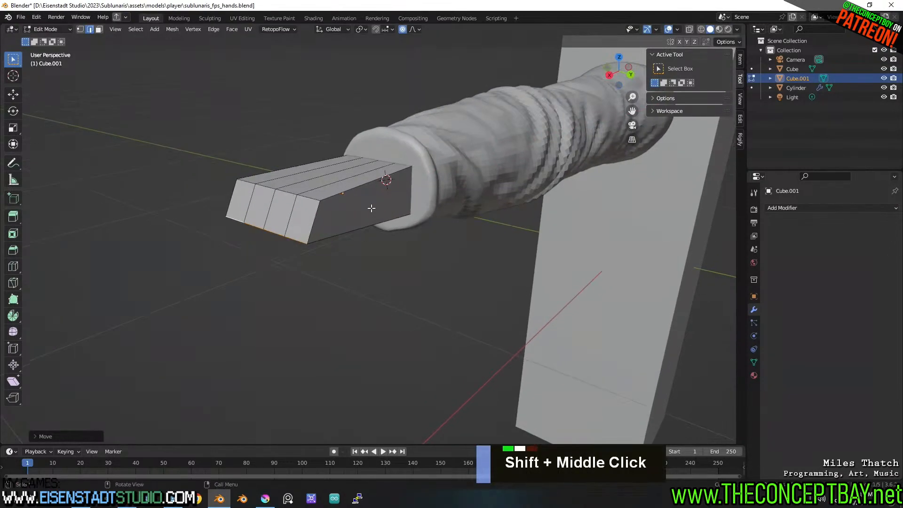
pyautogui.hotkey('ctrl', 'r')
pyautogui.click(348, 194)
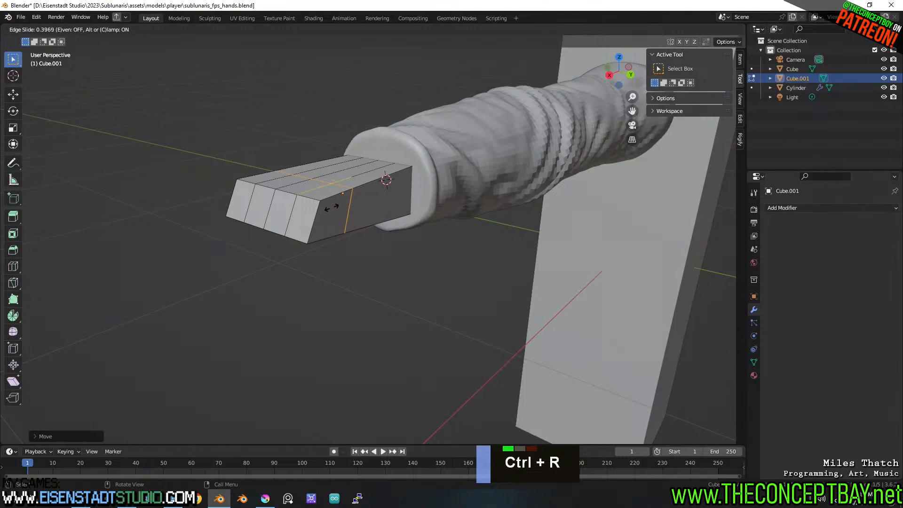
pyautogui.click(332, 208)
# Pull the palm's lower thumb-side edge near the wrist outward about 0.035 m along Y.
pyautogui.moveTo(345, 211); pyautogui.dragTo(376, 190, button='middle')
pyautogui.press('2')
pyautogui.press('g')
pyautogui.press('x')
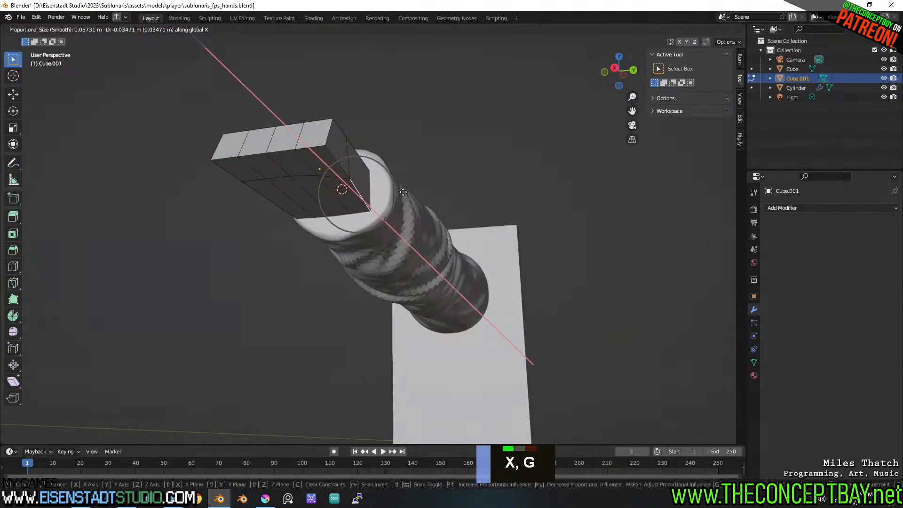
pyautogui.press('y')
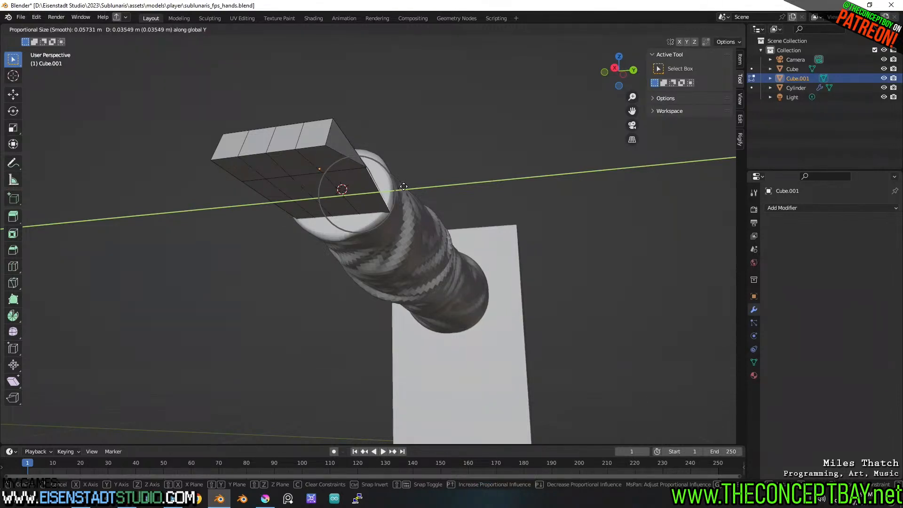
pyautogui.click(404, 186)
# Extrude the palm's wrist-side underside face on the thumb side downward to form the thumb base.
pyautogui.click(365, 193)
pyautogui.press('3')
pyautogui.click(365, 193)
pyautogui.moveTo(387, 191); pyautogui.dragTo(356, 209, button='middle')
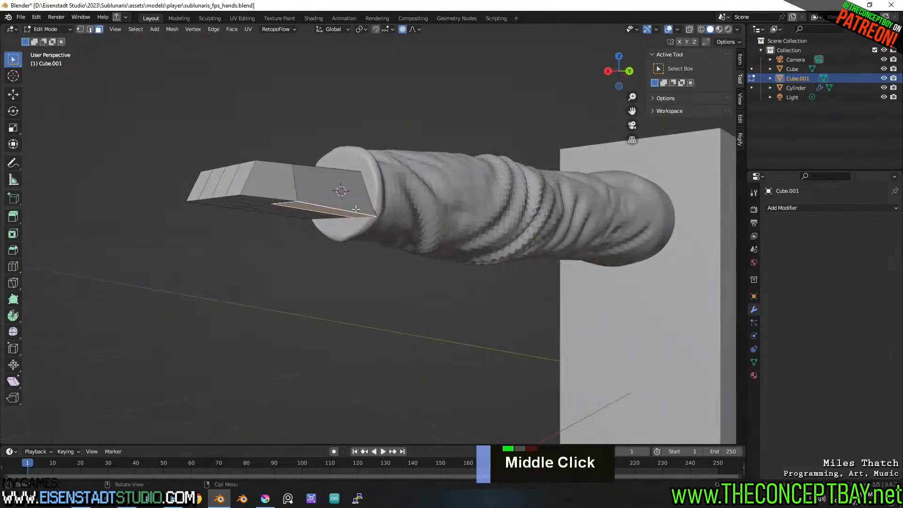
pyautogui.press('e')
pyautogui.click(374, 282)
pyautogui.keyDown('shift'); pyautogui.scroll(2, 376, 287); pyautogui.keyUp('shift')
pyautogui.scroll(1, 376, 290)
pyautogui.keyDown('shift'); pyautogui.moveTo(369, 282); pyautogui.dragTo(376, 292, button='middle'); pyautogui.keyUp('shift')
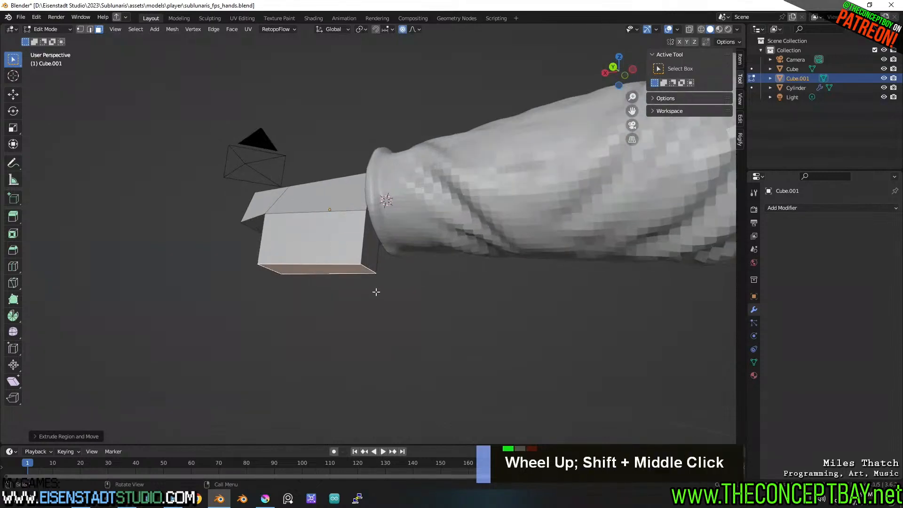
# In the back orthographic view, taper the thumb base by moving its lower wrist-side edge up toward the fingers and its lower finger-side edge toward the wrist.
pyautogui.scroll(3, 376, 292)
pyautogui.keyDown('alt'); pyautogui.middleClick(377, 270); pyautogui.keyUp('alt')
pyautogui.press('1')
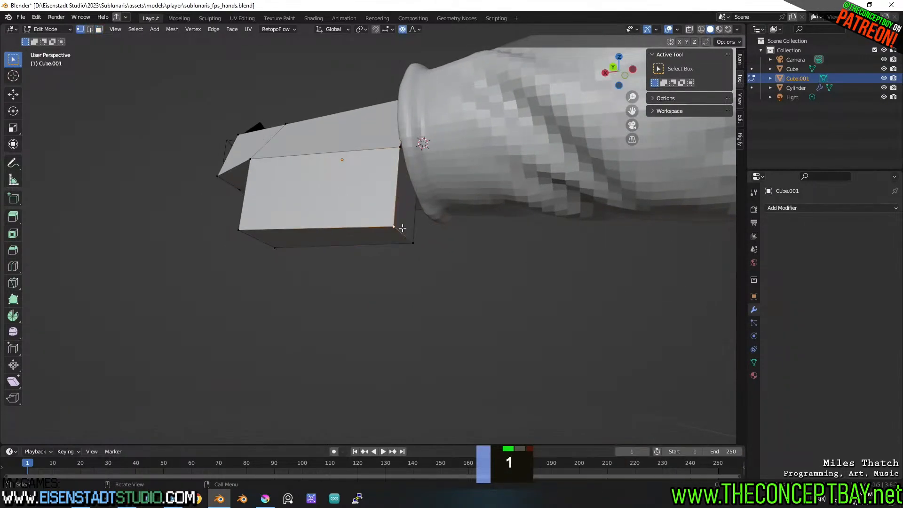
pyautogui.keyDown('alt'); pyautogui.moveTo(402, 227); pyautogui.dragTo(464, 290, button='middle'); pyautogui.keyUp('alt')
pyautogui.press('2')
pyautogui.press('g')
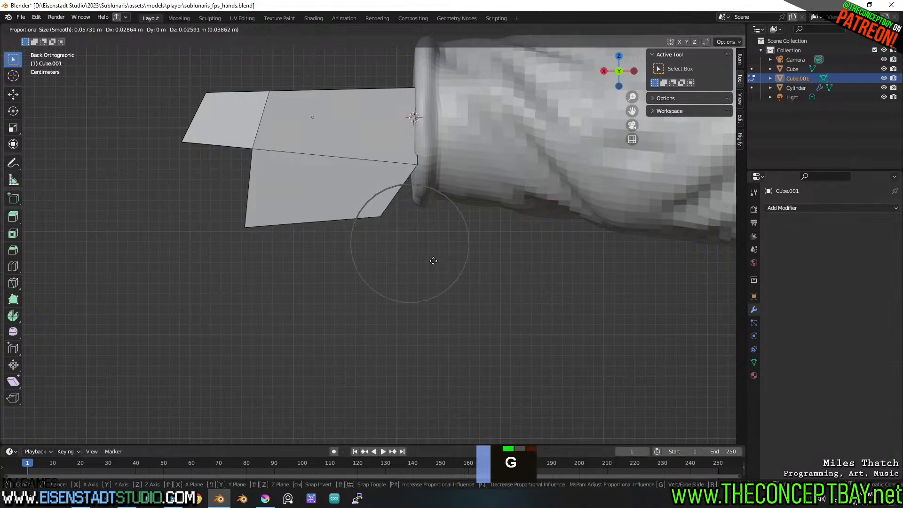
pyautogui.click(429, 263)
pyautogui.moveTo(283, 254); pyautogui.dragTo(368, 248, button='middle')
pyautogui.press('g')
pyautogui.click(414, 260)
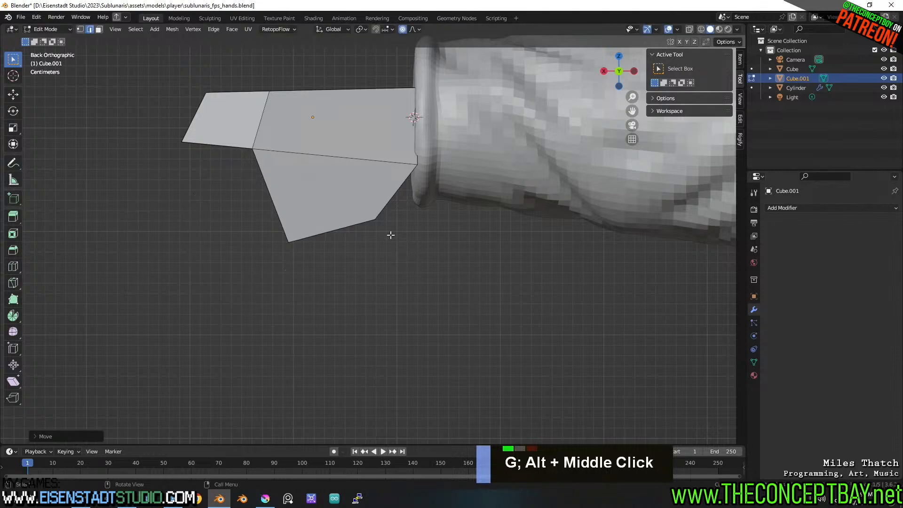
# Add a loop cut around the upper thumb base and lower its finger-side edge about 0.01 m with a small proportional radius.
pyautogui.hotkey('ctrl', 'r')
pyautogui.click(368, 175)
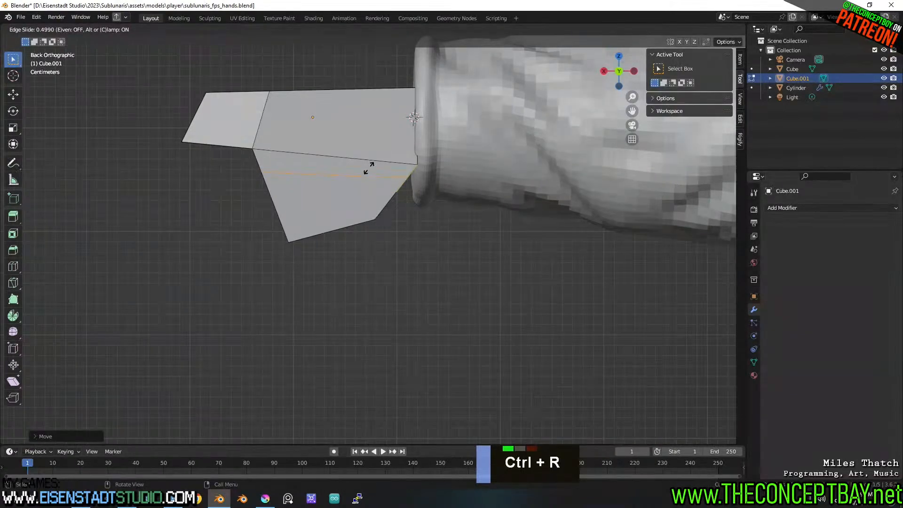
pyautogui.click(368, 167)
pyautogui.moveTo(368, 168); pyautogui.dragTo(355, 262, button='middle')
pyautogui.press('2')
pyautogui.click(302, 193)
pyautogui.press('g')
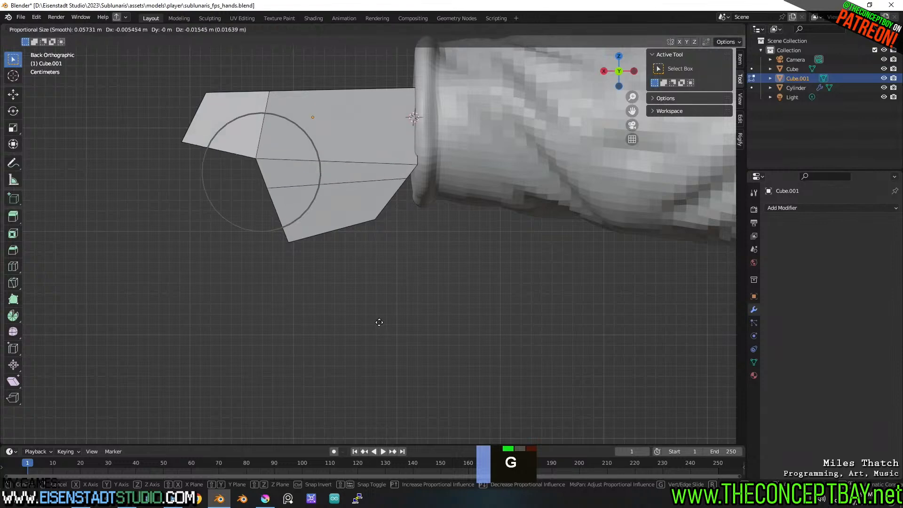
pyautogui.scroll(9, 380, 322)
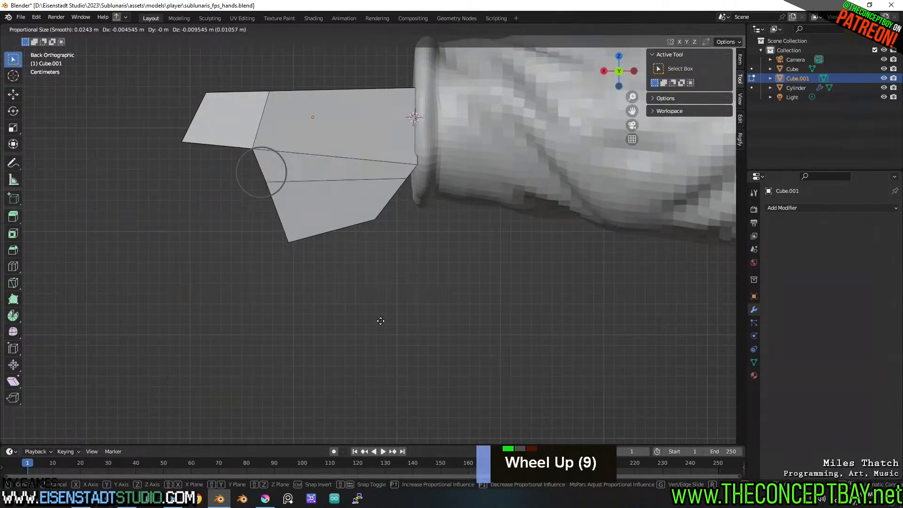
pyautogui.click(378, 320)
# Extrude the thumb base's lower front face toward the fingers as a thumb and scale its end face to about 0.57.
pyautogui.keyDown('shift'); pyautogui.moveTo(314, 286); pyautogui.dragTo(365, 304, button='middle'); pyautogui.keyUp('shift')
pyautogui.moveTo(319, 183); pyautogui.dragTo(415, 141, button='middle')
pyautogui.press('3')
pyautogui.click(390, 225)
pyautogui.press('e')
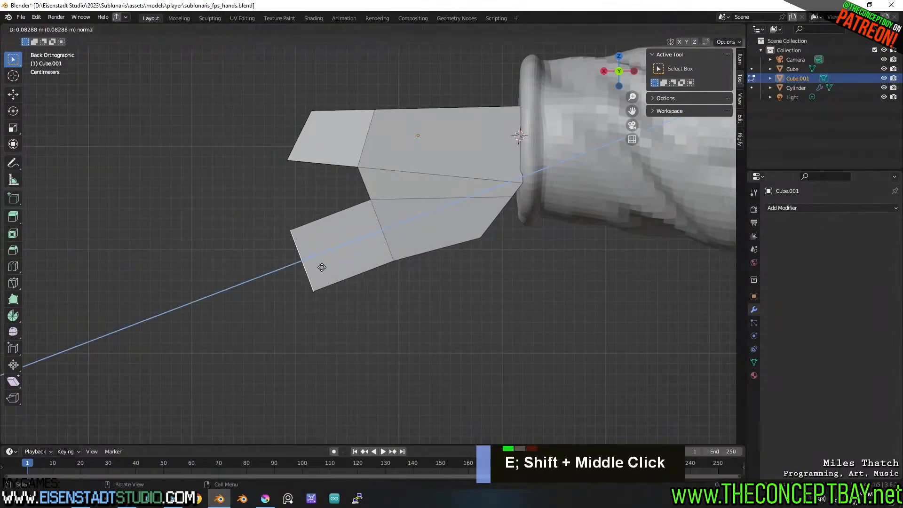
pyautogui.click(303, 271)
pyautogui.moveTo(306, 283); pyautogui.dragTo(414, 348, button='middle')
pyautogui.press('s')
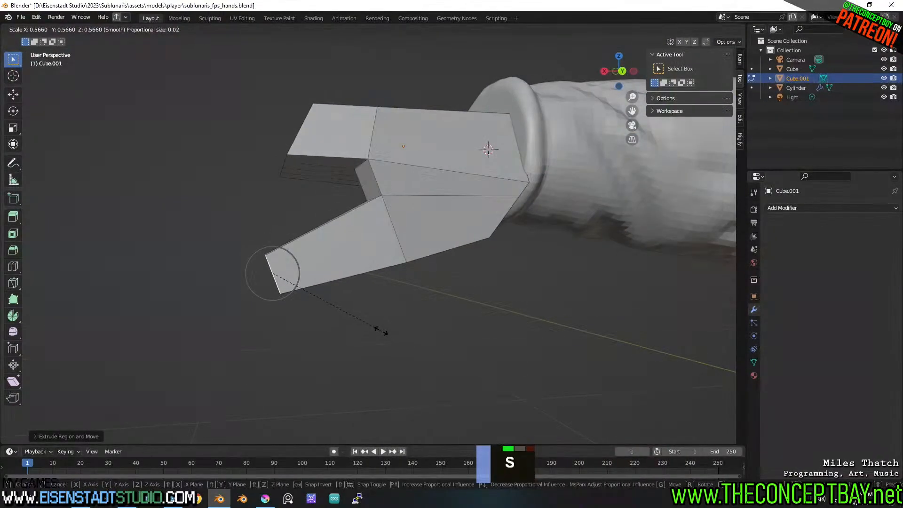
pyautogui.click(381, 331)
# In the right orthographic wireframe view, box-select the thumb and rotate it outward about 23 degrees around the 3D cursor placed inside the palm.
pyautogui.keyDown('alt'); pyautogui.moveTo(372, 306); pyautogui.dragTo(484, 219, button='middle'); pyautogui.keyUp('alt')
pyautogui.press('z')
pyautogui.click(401, 223)
pyautogui.press('1')
pyautogui.press('a')
pyautogui.press('a')
pyautogui.press('b')
pyautogui.moveTo(500, 311); pyautogui.dragTo(350, 190)
pyautogui.keyDown('shift'); pyautogui.rightClick(377, 146); pyautogui.keyUp('shift')
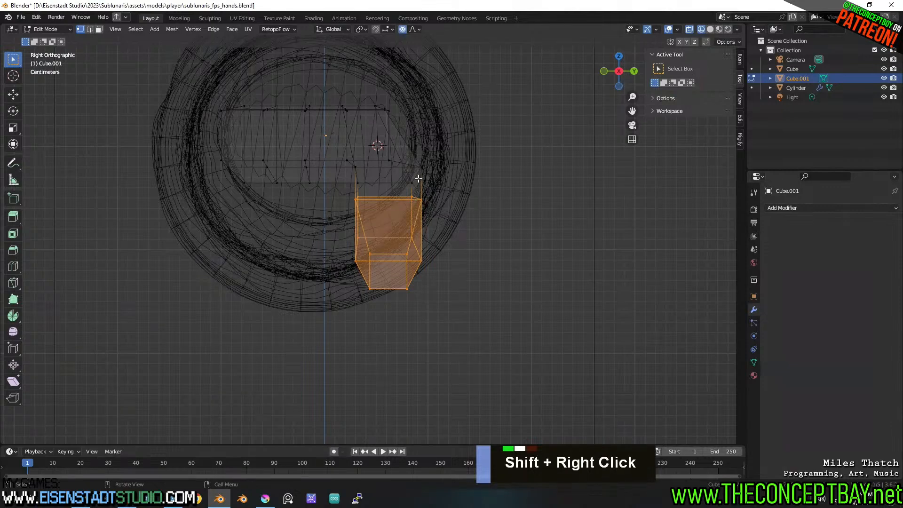
pyautogui.press('.')
pyautogui.click(520, 179)
pyautogui.press('r')
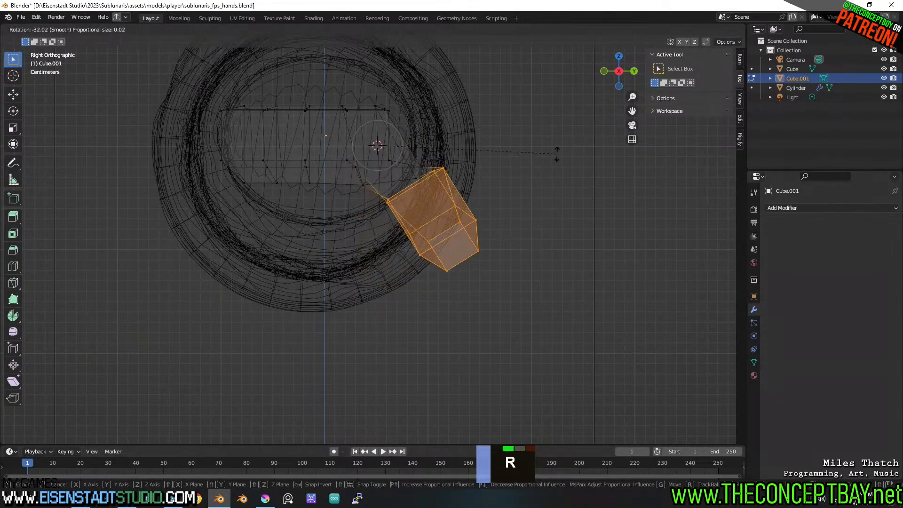
pyautogui.scroll(-5, 542, 186)
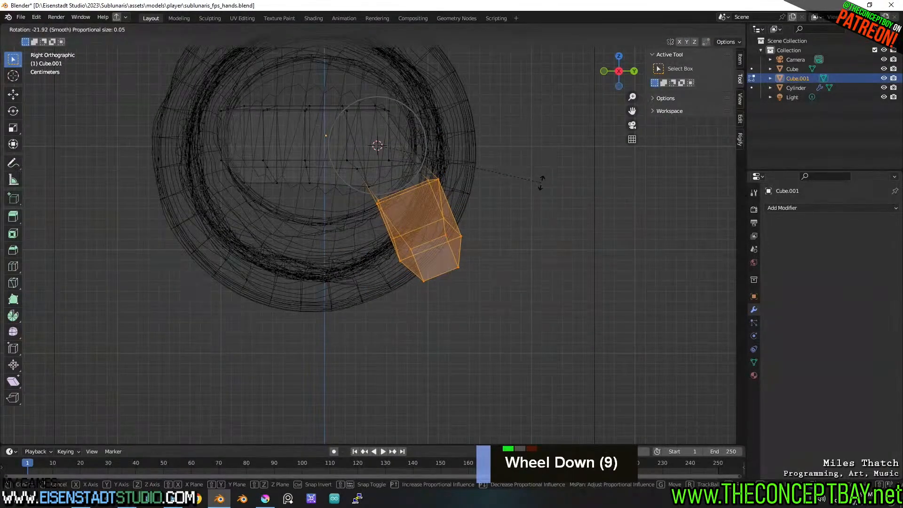
pyautogui.click(547, 178)
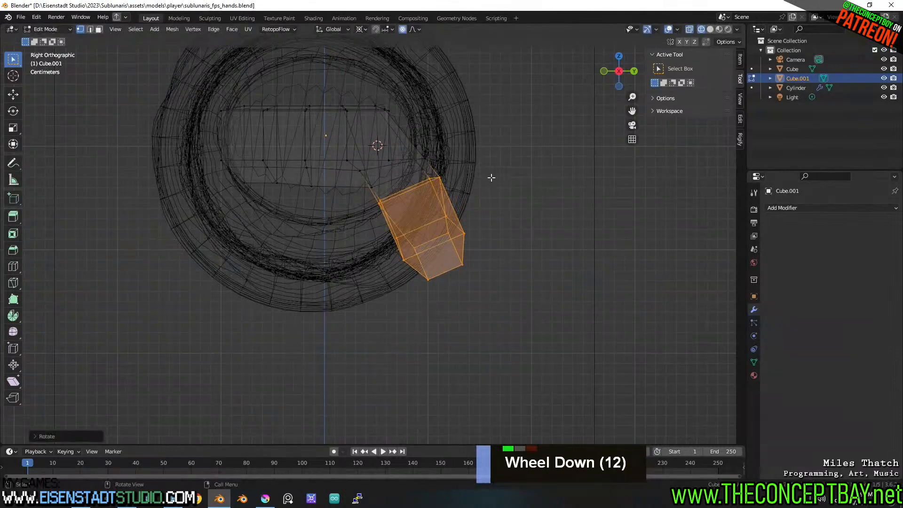
pyautogui.press('z')
pyautogui.click(536, 177)
# In the back orthographic view, raise the edges joining the palm and thumb base about 0.015 m with a reduced proportional radius.
pyautogui.scroll(-1, 527, 175)
pyautogui.moveTo(527, 175)
pyautogui.mouseDown(button='middle')
pyautogui.moveTo(510, 165)
pyautogui.moveTo(475, 174)
pyautogui.mouseUp(button='middle')
pyautogui.moveTo(475, 174)
pyautogui.keyDown('shift'); pyautogui.mouseDown(button='middle')
pyautogui.moveTo(398, 188)
pyautogui.moveTo(317, 246)
pyautogui.moveTo(500, 168)
pyautogui.mouseUp(button='middle'); pyautogui.keyUp('shift')
pyautogui.press('2')
pyautogui.keyDown('alt'); pyautogui.click(329, 247); pyautogui.keyUp('alt')
pyautogui.keyDown('alt'); pyautogui.keyDown('shift'); pyautogui.click(463, 161); pyautogui.keyUp('shift'); pyautogui.keyUp('alt')
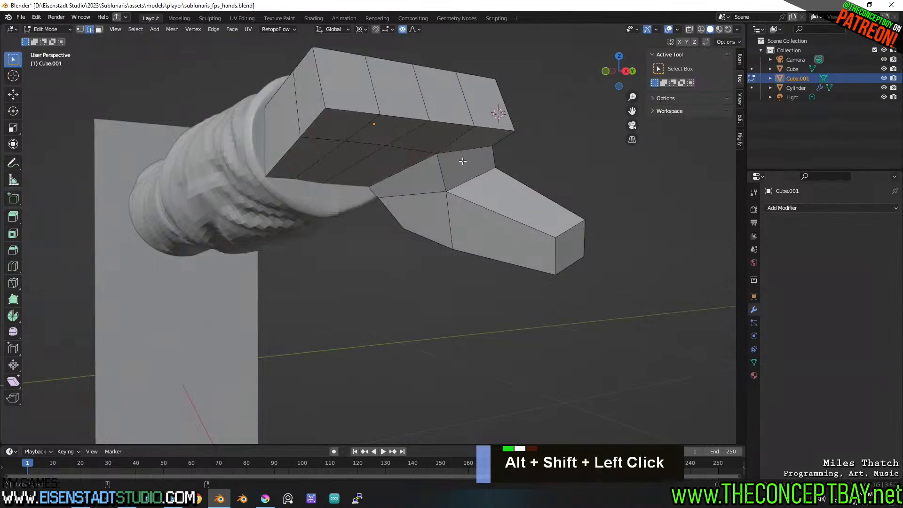
pyautogui.moveTo(402, 173); pyautogui.dragTo(345, 154, button='middle')
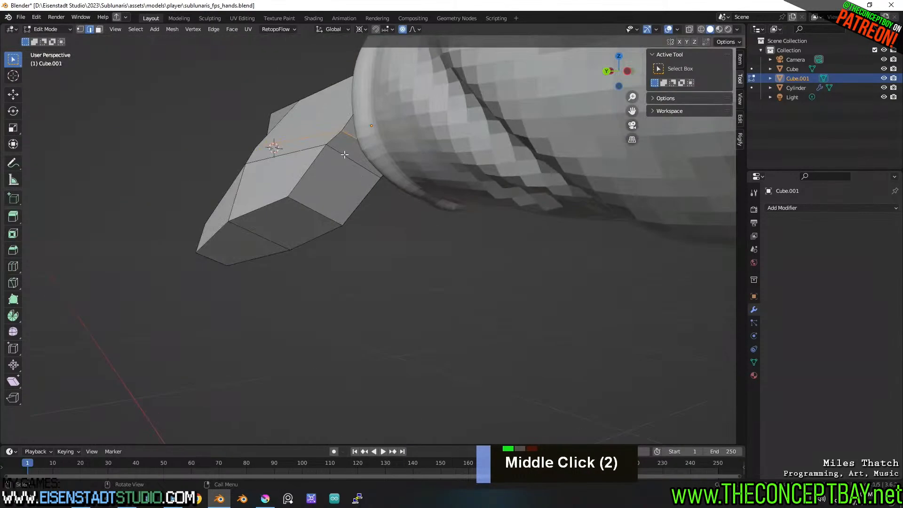
pyautogui.keyDown('alt'); pyautogui.middleClick(388, 172); pyautogui.keyUp('alt')
pyautogui.keyDown('alt'); pyautogui.moveTo(388, 173); pyautogui.dragTo(273, 187, button='middle'); pyautogui.keyUp('alt')
pyautogui.keyDown('alt'); pyautogui.scroll(-1, 357, 165); pyautogui.keyUp('alt')
pyautogui.keyDown('shift'); pyautogui.moveTo(379, 144); pyautogui.dragTo(335, 190, button='middle'); pyautogui.keyUp('shift')
pyautogui.press('g')
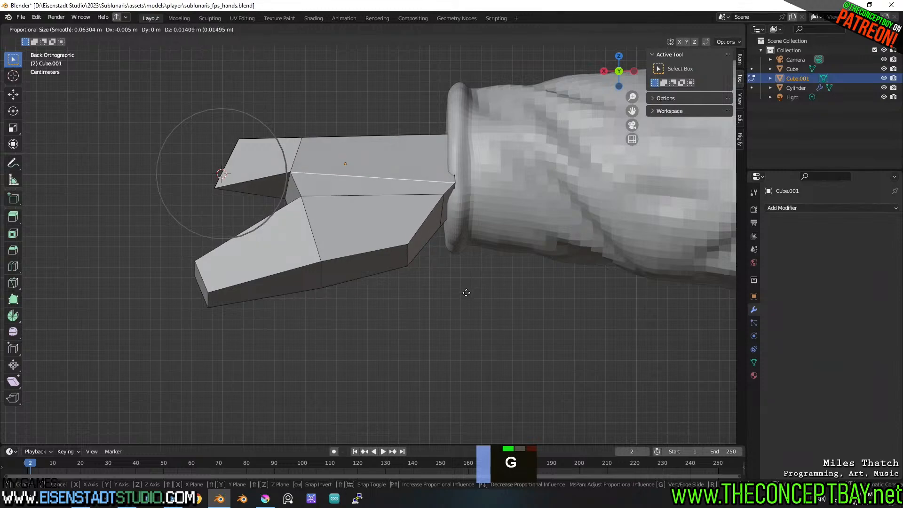
pyautogui.scroll(8, 468, 292)
pyautogui.click(466, 289)
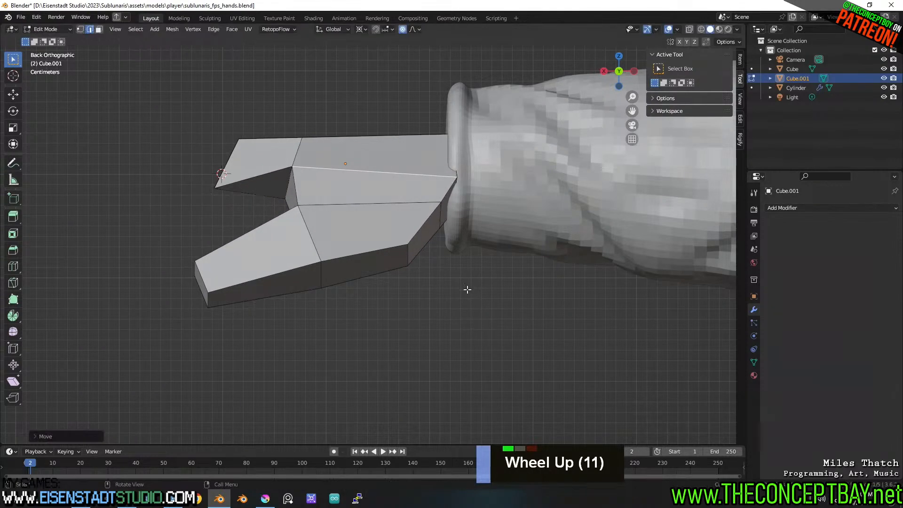
# In vertex mode, reposition the corner vertex where the palm meets the thumb base.
pyautogui.moveTo(468, 228); pyautogui.dragTo(407, 224, button='middle')
pyautogui.press('1')
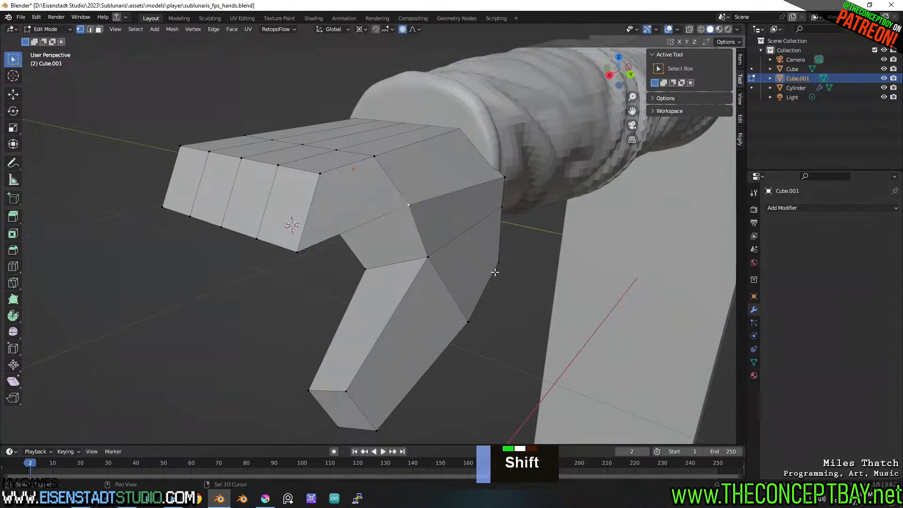
pyautogui.keyDown('shift'); pyautogui.moveTo(493, 268); pyautogui.dragTo(410, 263, button='middle'); pyautogui.keyUp('shift')
pyautogui.press('g')
pyautogui.click(495, 329)
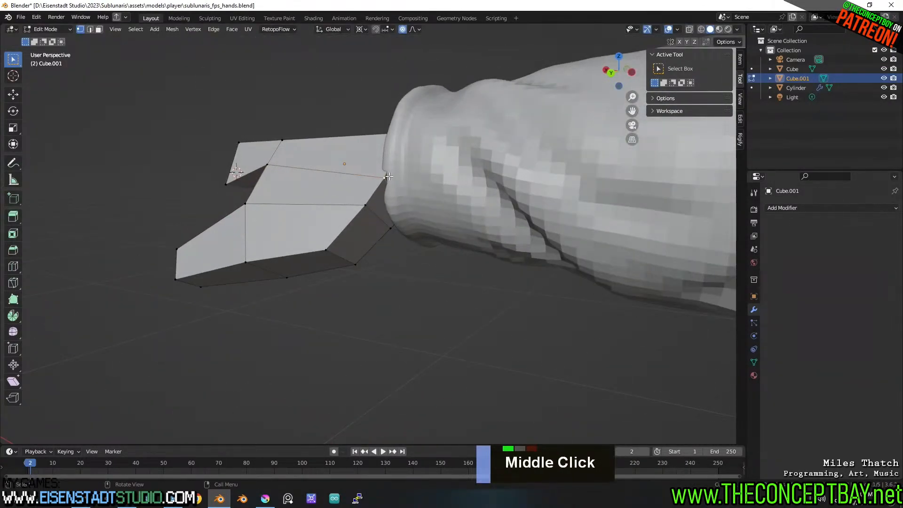
# Move the thumb-side edge at the wrist along the X axis toward the fingers.
pyautogui.press('3')
pyautogui.moveTo(388, 176); pyautogui.dragTo(458, 254, button='middle')
pyautogui.press('g')
pyautogui.press('y')
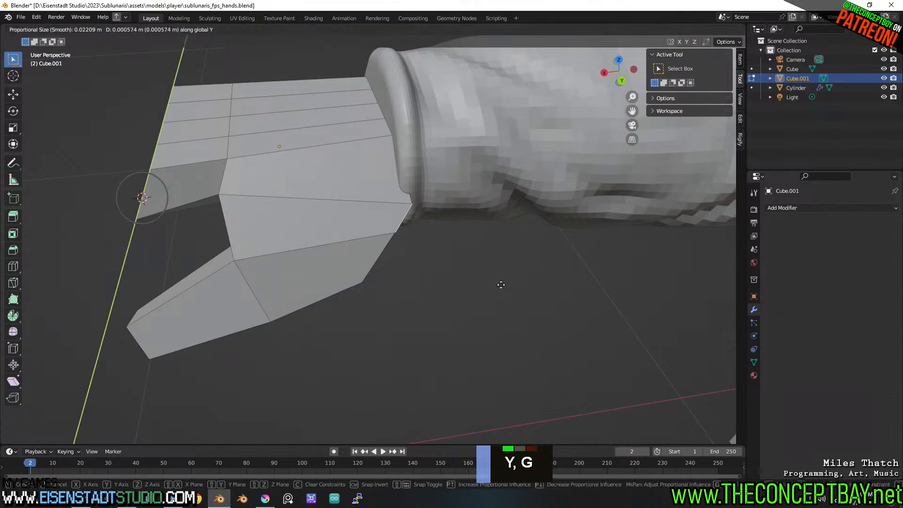
pyautogui.press('x')
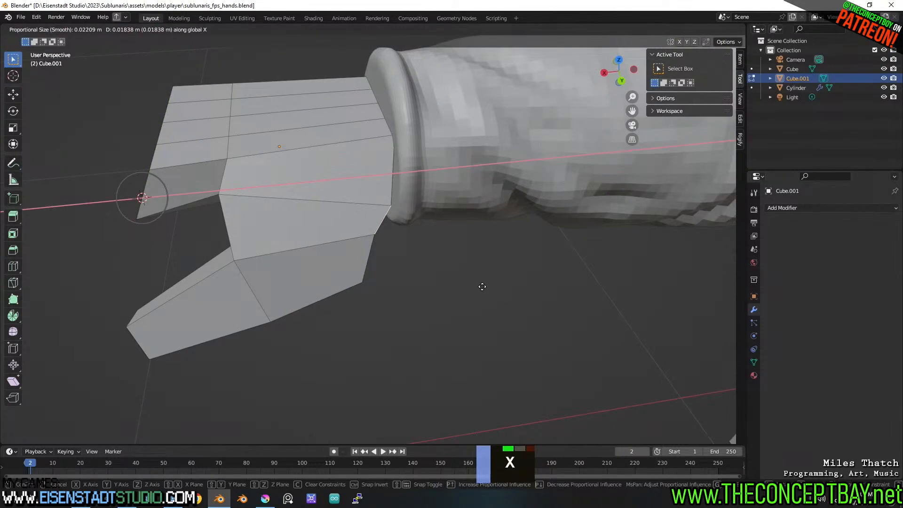
pyautogui.click(465, 296)
# In edge mode, select the rear edge of the thumb base below the wrist and reposition it freely.
pyautogui.moveTo(465, 296); pyautogui.dragTo(426, 241, button='middle')
pyautogui.click(350, 244)
pyautogui.press('2')
pyautogui.click(356, 248)
pyautogui.press('g')
pyautogui.click(414, 322)
# In face mode, select the thumb's end face.
pyautogui.press('2')
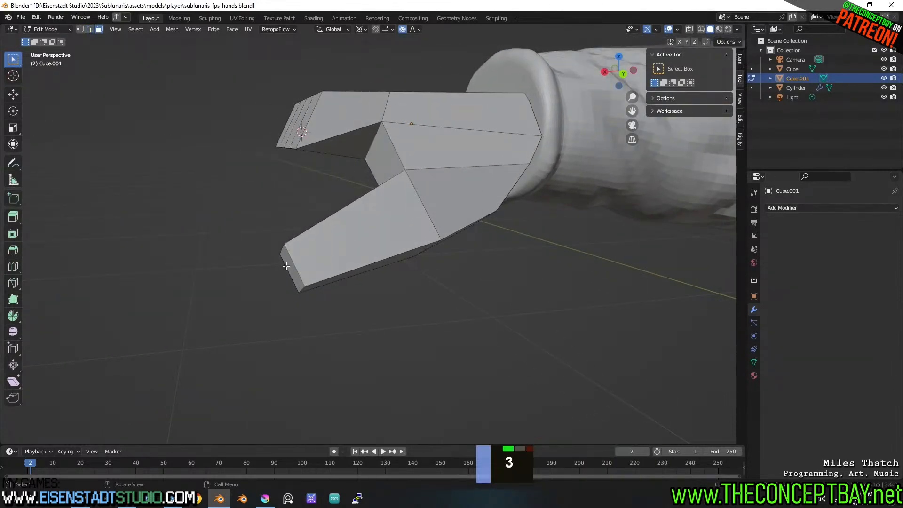
pyautogui.keyDown('alt'); pyautogui.middleClick(364, 296); pyautogui.keyUp('alt')
pyautogui.moveTo(347, 270); pyautogui.dragTo(529, 347, button='middle')
pyautogui.press('g')
pyautogui.press('z')
pyautogui.press('Escape')
pyautogui.moveTo(451, 294); pyautogui.dragTo(430, 301, button='middle')
pyautogui.keyDown('shift'); pyautogui.moveTo(430, 301); pyautogui.dragTo(407, 302, button='middle'); pyautogui.keyUp('shift')
pyautogui.moveTo(407, 302); pyautogui.dragTo(404, 290, button='middle')
pyautogui.press('e')
pyautogui.hotkey('ctrl', 'z')
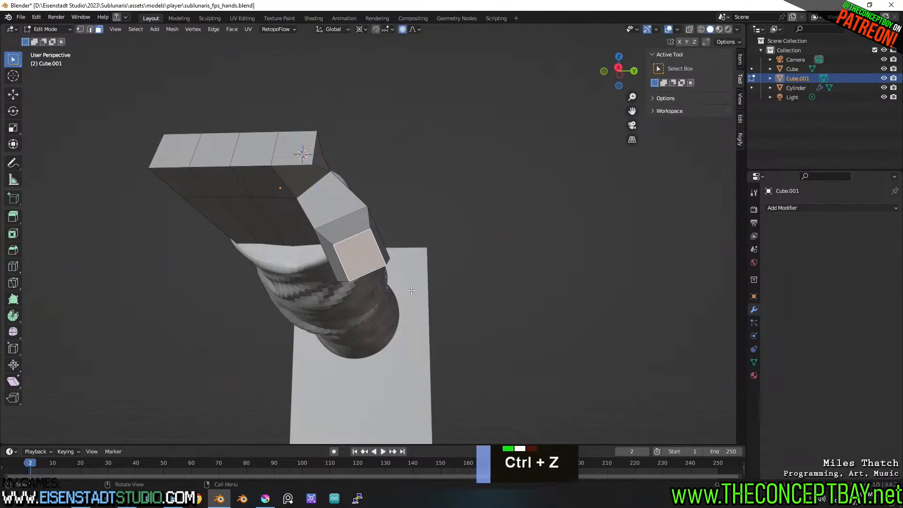
# Shift the thumb's end face slightly outward and extrude it about 0.04 m to lengthen the tip.
pyautogui.press('g')
pyautogui.click(429, 280)
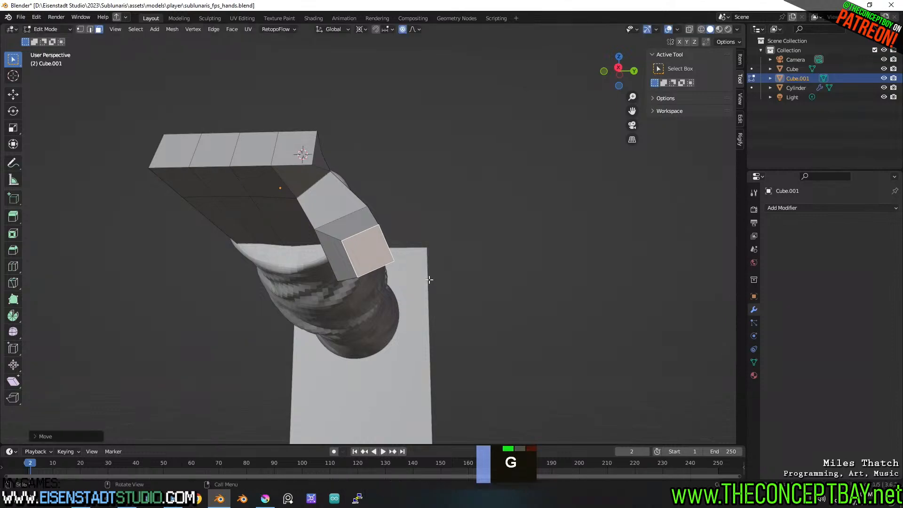
pyautogui.moveTo(429, 280); pyautogui.dragTo(429, 322, button='middle')
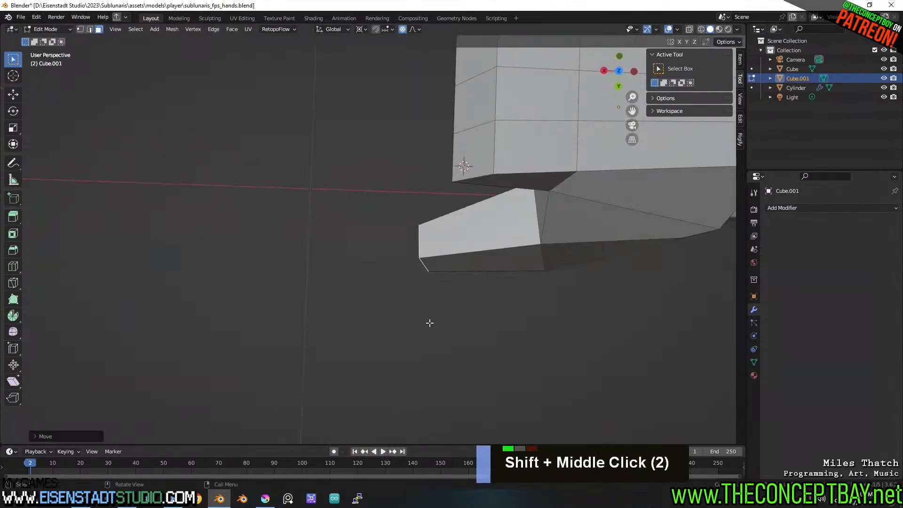
pyautogui.scroll(3, 480, 302)
pyautogui.press('e')
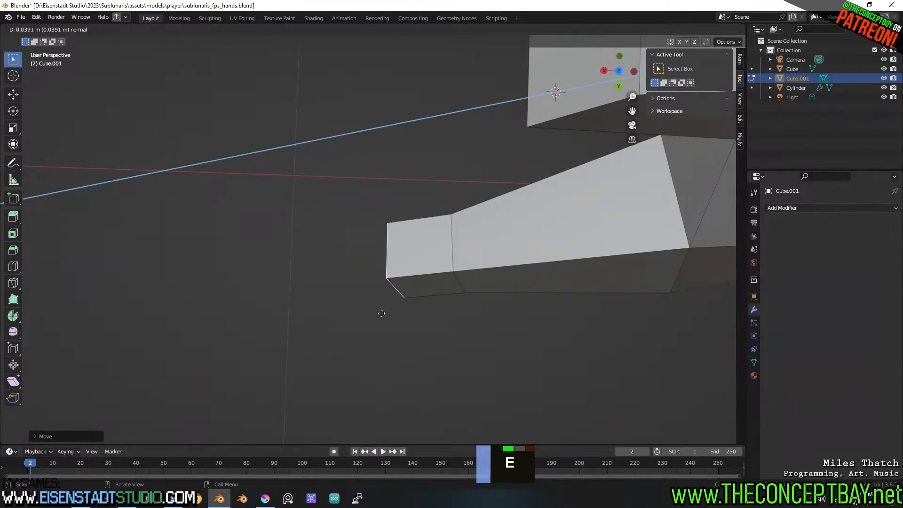
pyautogui.click(381, 313)
# Divide the newly extruded thumb tip section with three evenly spaced loop cuts.
pyautogui.hotkey('ctrl', 'r')
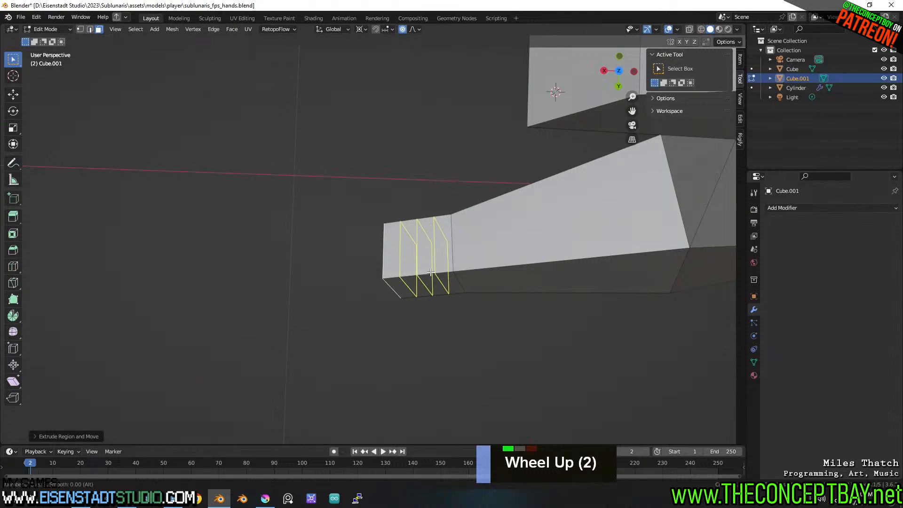
pyautogui.press('Escape')
# Move the inner edge of the thumb's end face about 0.029 m toward its outer side with a proportional radius of about 0.022 m.
pyautogui.moveTo(430, 272); pyautogui.dragTo(508, 226, button='middle')
pyautogui.scroll(3, 507, 226)
pyautogui.press('2')
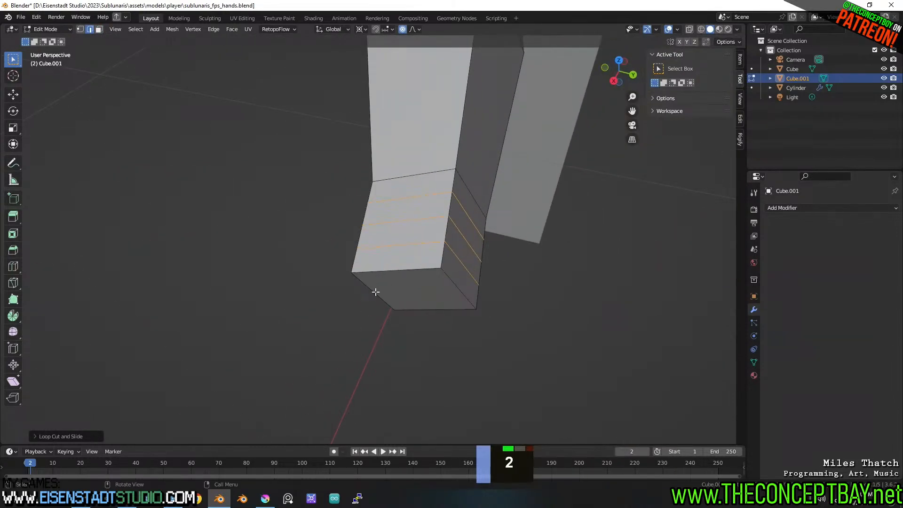
pyautogui.click(374, 290)
pyautogui.moveTo(375, 290); pyautogui.dragTo(431, 268, button='middle')
pyautogui.keyDown('shift'); pyautogui.moveTo(431, 268); pyautogui.dragTo(430, 272, button='middle'); pyautogui.keyUp('shift')
pyautogui.scroll(-2, 431, 272)
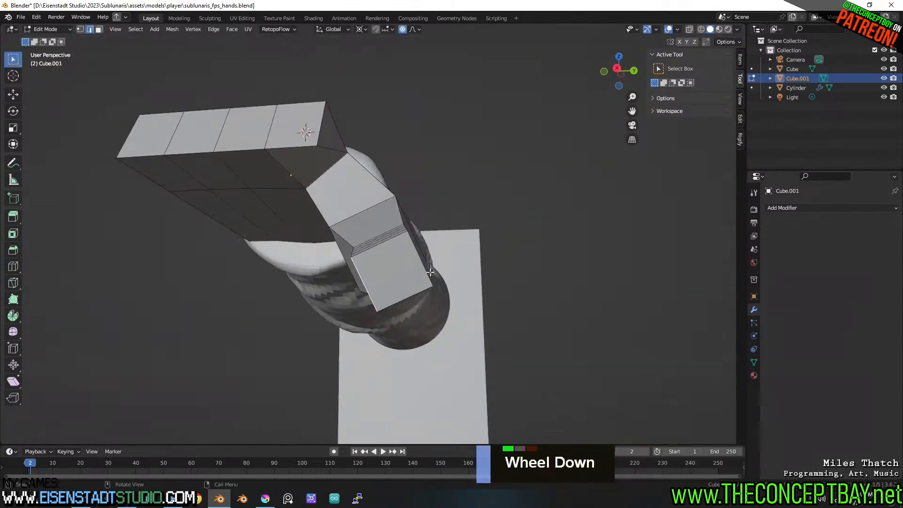
pyautogui.press('g')
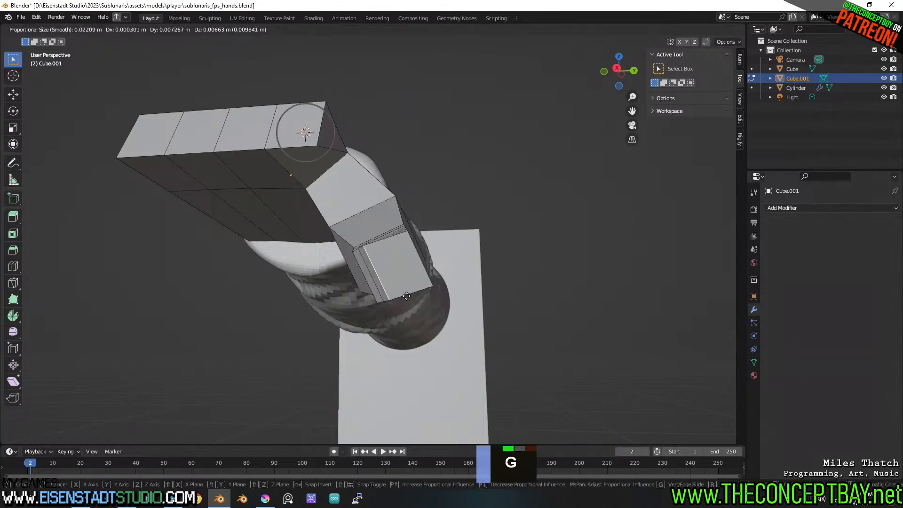
pyautogui.scroll(3, 408, 300)
pyautogui.scroll(-2, 416, 301)
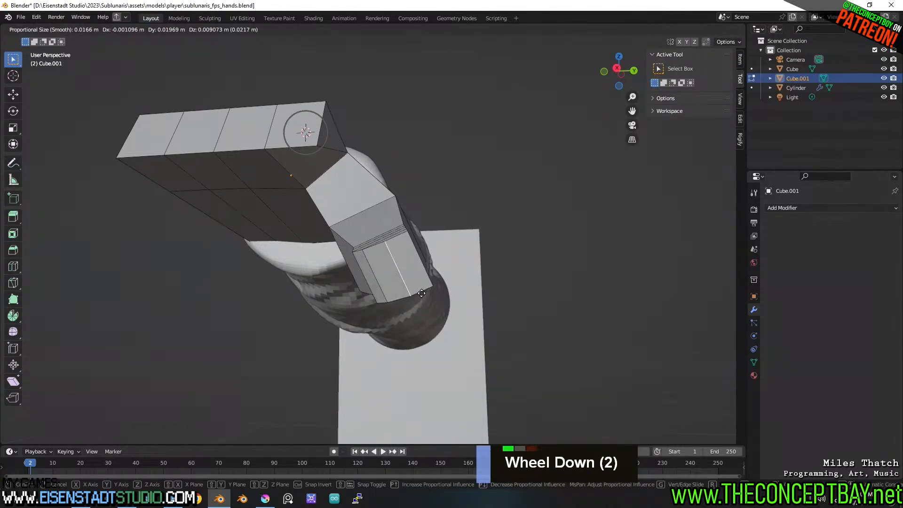
pyautogui.scroll(3, 432, 286)
pyautogui.scroll(-2, 432, 289)
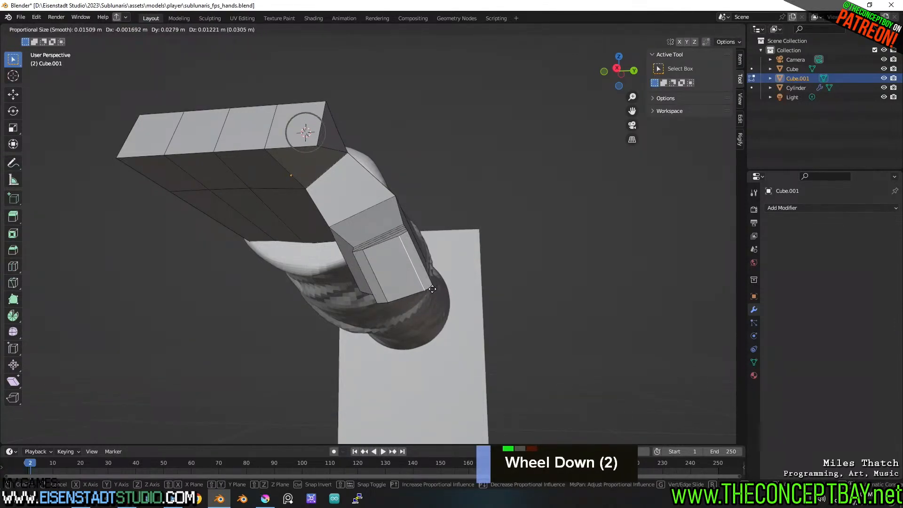
pyautogui.scroll(2, 426, 289)
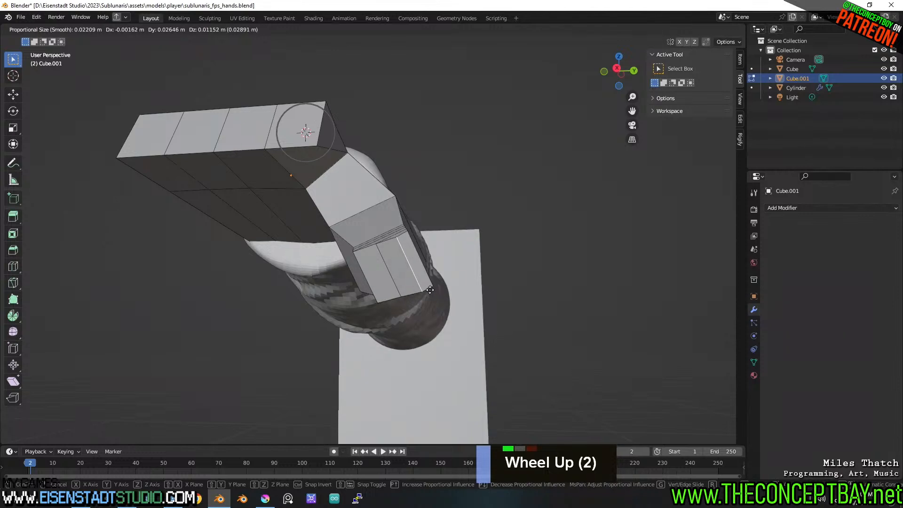
pyautogui.click(430, 290)
# Select the next edge along the thumb tip's slanted inner side and move it outward to round the outline.
pyautogui.moveTo(430, 290); pyautogui.dragTo(427, 326, button='middle')
pyautogui.scroll(1, 380, 300)
pyautogui.keyDown('shift'); pyautogui.scroll(1, 380, 300); pyautogui.keyUp('shift')
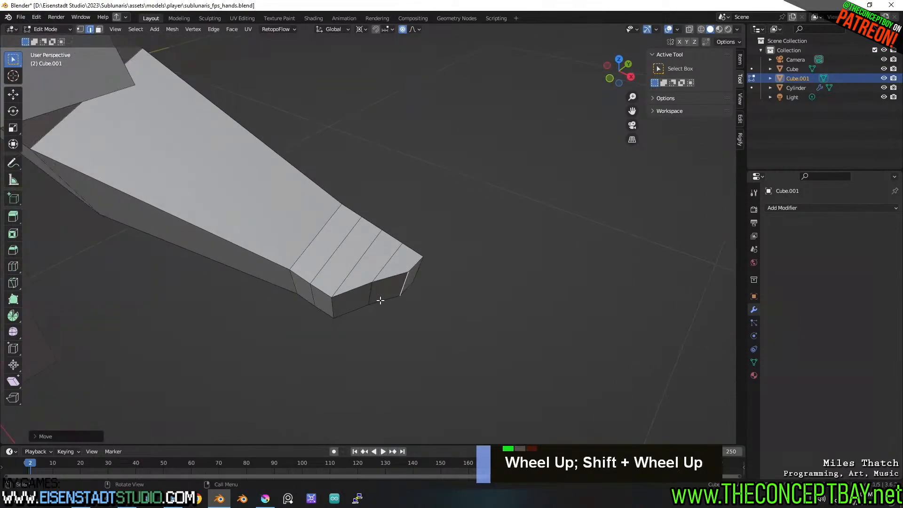
pyautogui.click(380, 300)
pyautogui.moveTo(379, 300); pyautogui.dragTo(376, 348, button='middle')
pyautogui.click(373, 290)
pyautogui.moveTo(399, 310); pyautogui.dragTo(397, 311, button='middle')
pyautogui.press('g')
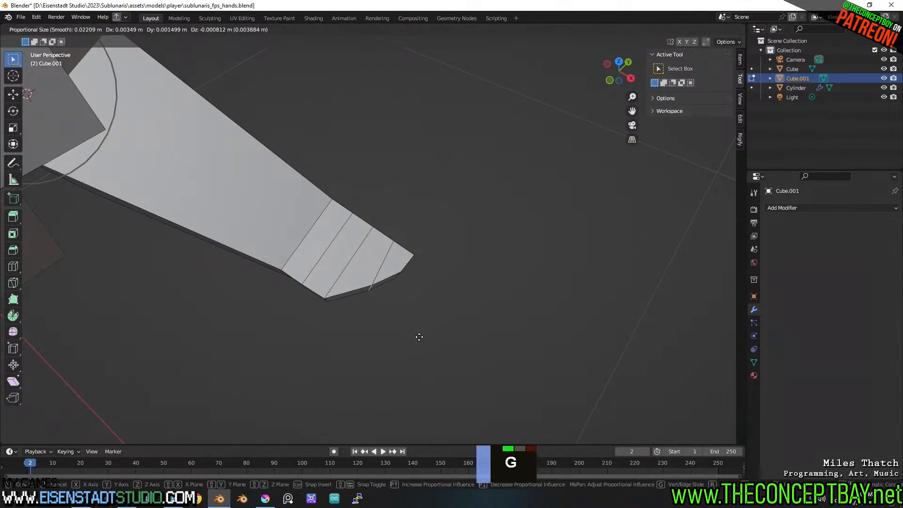
pyautogui.click(431, 332)
# Move the following edge at the start of the thumb tip's curve about 0.01 m toward the tip.
pyautogui.press('g')
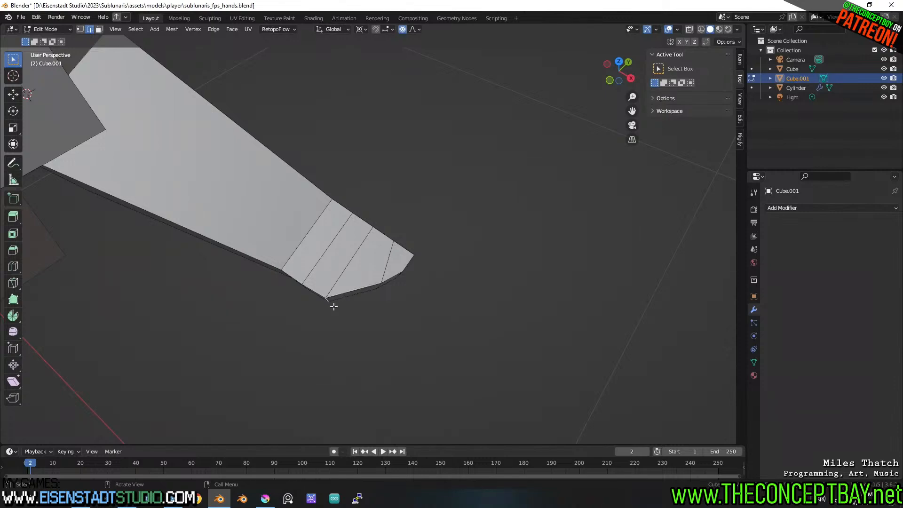
pyautogui.press('g')
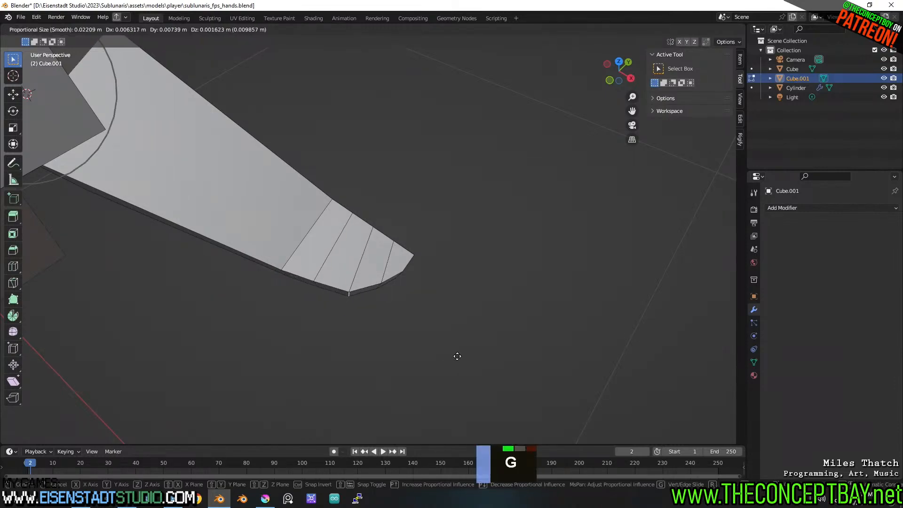
pyautogui.click(457, 356)
pyautogui.moveTo(455, 356); pyautogui.dragTo(390, 348, button='middle')
pyautogui.press('1')
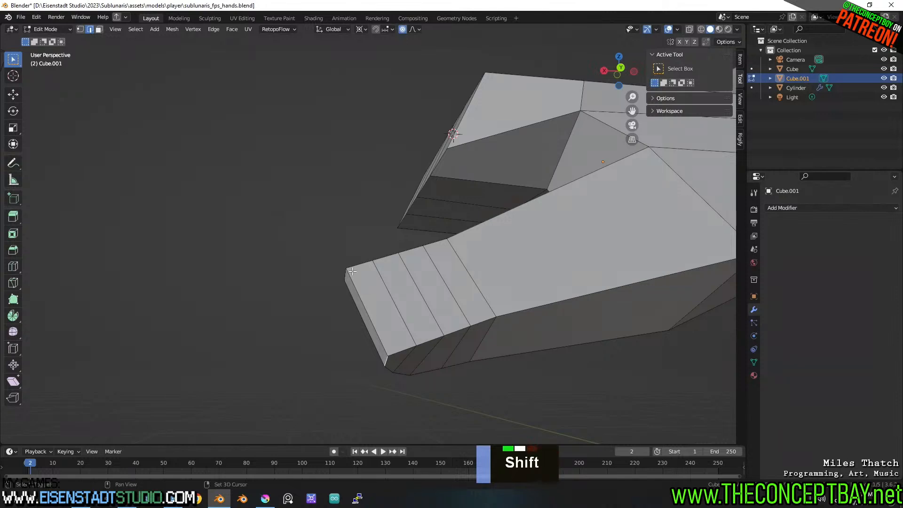
pyautogui.keyDown('shift'); pyautogui.click(352, 271); pyautogui.keyUp('shift')
pyautogui.press('s')
pyautogui.press('Escape')
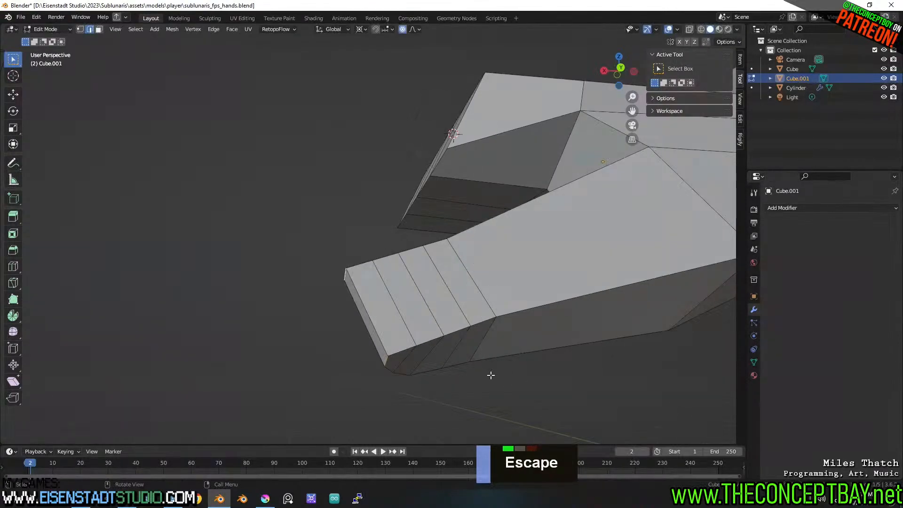
pyautogui.press('s')
pyautogui.press('x')
pyautogui.press('s')
pyautogui.press('y')
pyautogui.press('y')
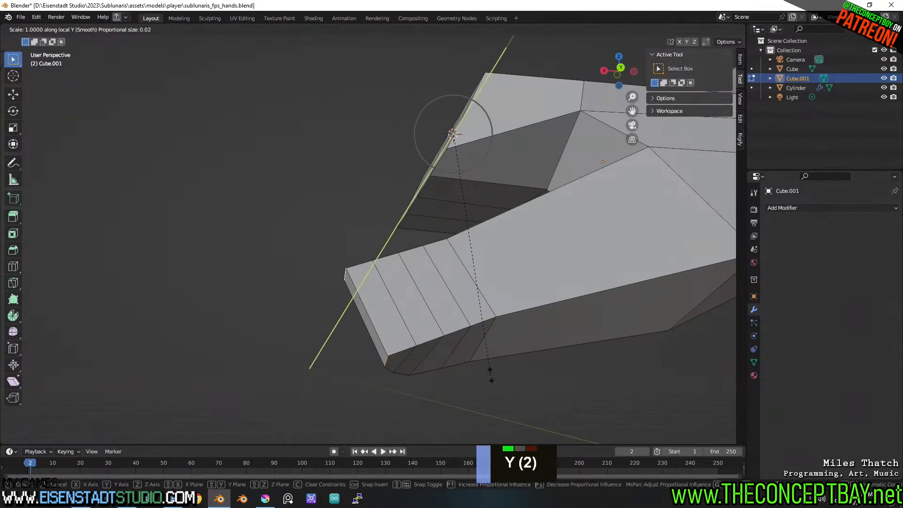
pyautogui.press('Escape')
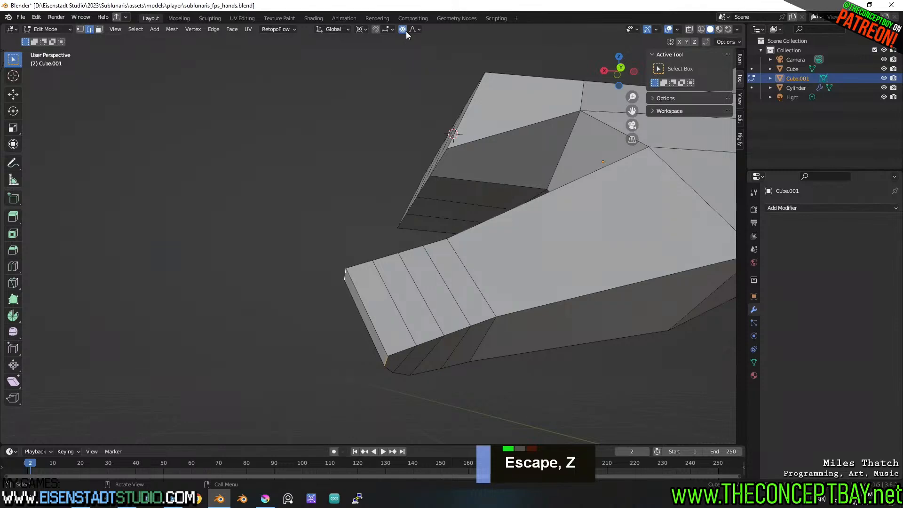
pyautogui.press('s')
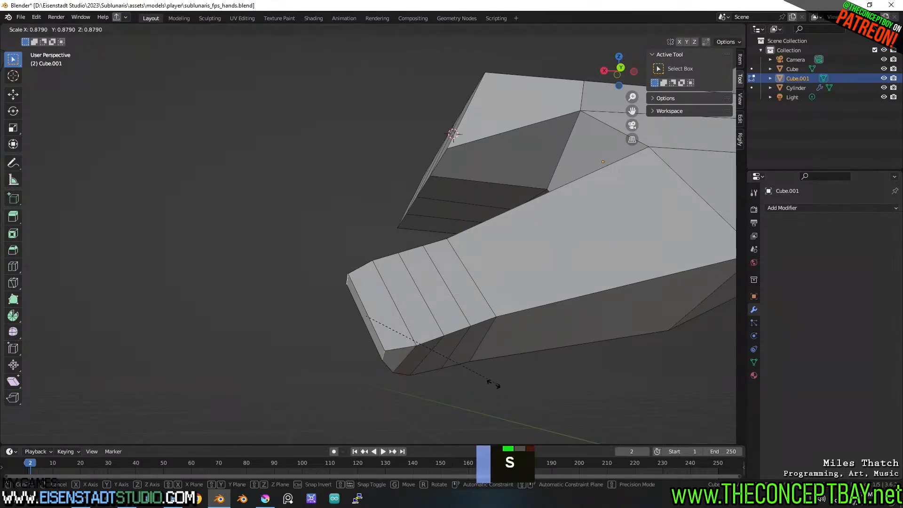
pyautogui.press('x')
pyautogui.press('x')
pyautogui.press('Escape')
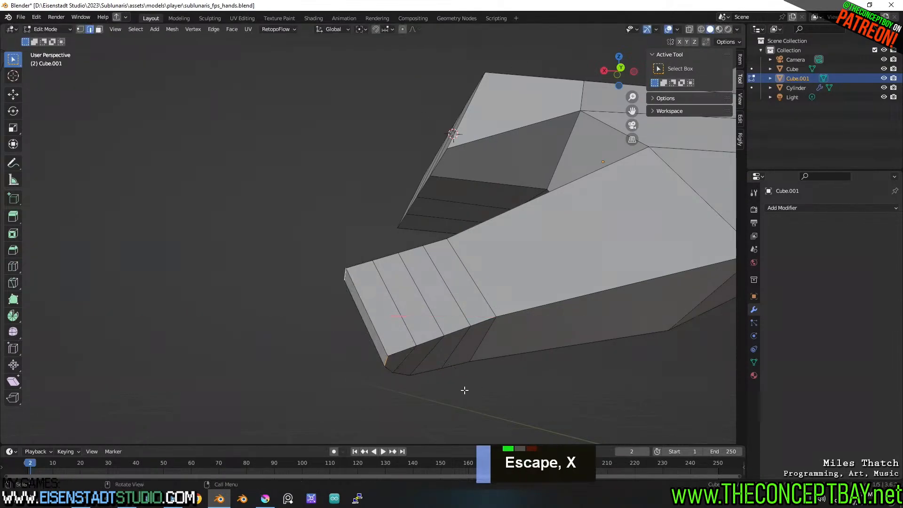
# Examine the rounded thumb tip and the overall hand shape from several angles, including from the front.
pyautogui.moveTo(463, 389); pyautogui.dragTo(376, 353, button='middle')
pyautogui.press('3')
pyautogui.keyDown('shift'); pyautogui.moveTo(414, 377); pyautogui.dragTo(384, 355, button='middle'); pyautogui.keyUp('shift')
pyautogui.moveTo(502, 202); pyautogui.dragTo(465, 212, button='middle')
pyautogui.scroll(-4, 490, 202)
pyautogui.moveTo(466, 212); pyautogui.dragTo(493, 198, button='middle')
pyautogui.moveTo(494, 198); pyautogui.dragTo(602, 199, button='middle')
pyautogui.keyDown('shift'); pyautogui.moveTo(517, 209); pyautogui.dragTo(475, 200, button='middle'); pyautogui.keyUp('shift')
pyautogui.scroll(1, 476, 200)
pyautogui.keyDown('shift'); pyautogui.moveTo(411, 213); pyautogui.dragTo(449, 236, button='middle'); pyautogui.keyUp('shift')
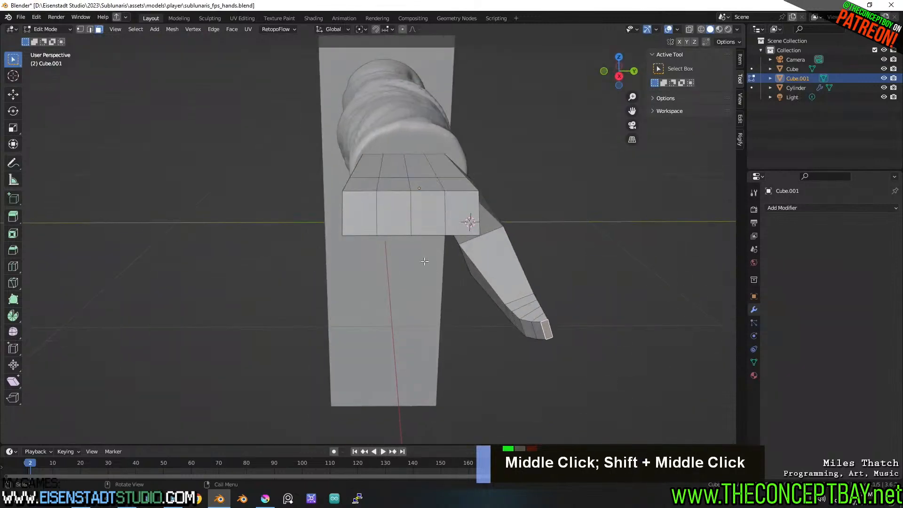
# Raise the palm's middle lengthwise edge loop about 0.007 m along Z with proportional editing at a radius of about 0.084 m.
pyautogui.keyDown('alt'); pyautogui.click(447, 235); pyautogui.keyUp('alt')
pyautogui.press('g')
pyautogui.press('z')
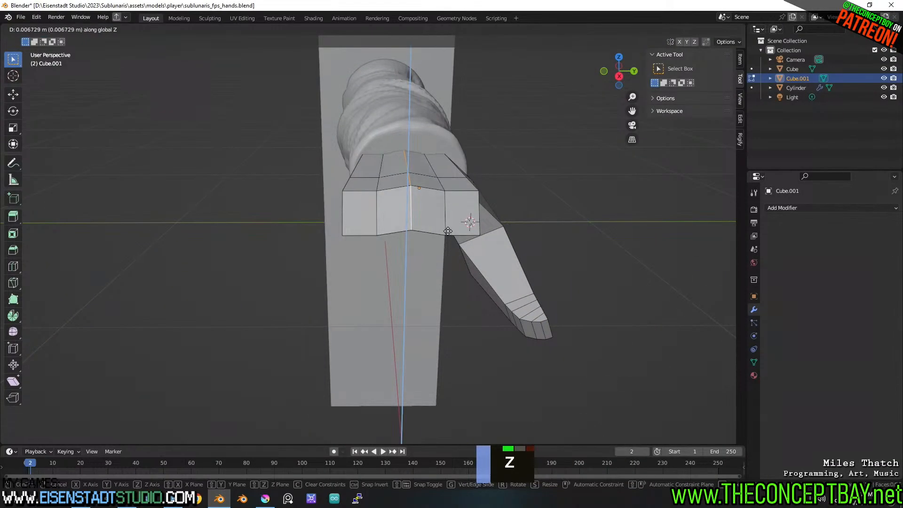
pyautogui.scroll(-3, 448, 225)
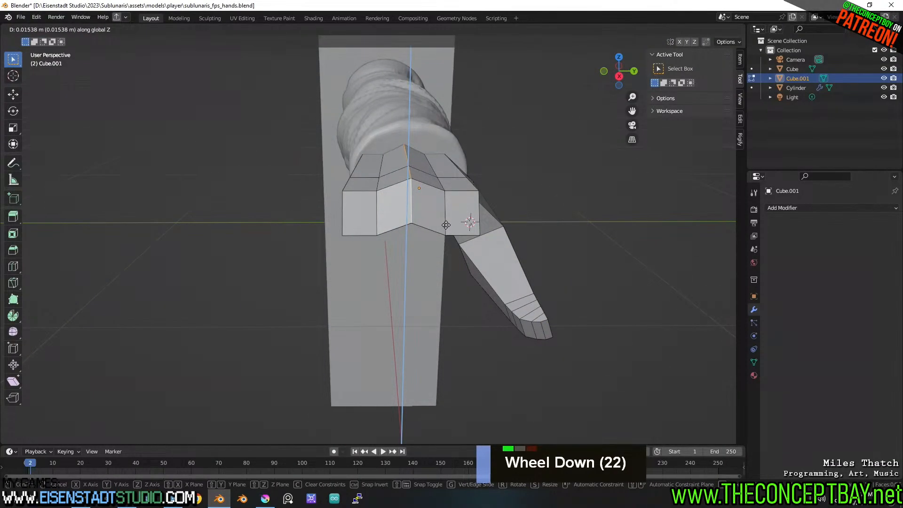
pyautogui.press('Escape')
pyautogui.press('g')
pyautogui.press('z')
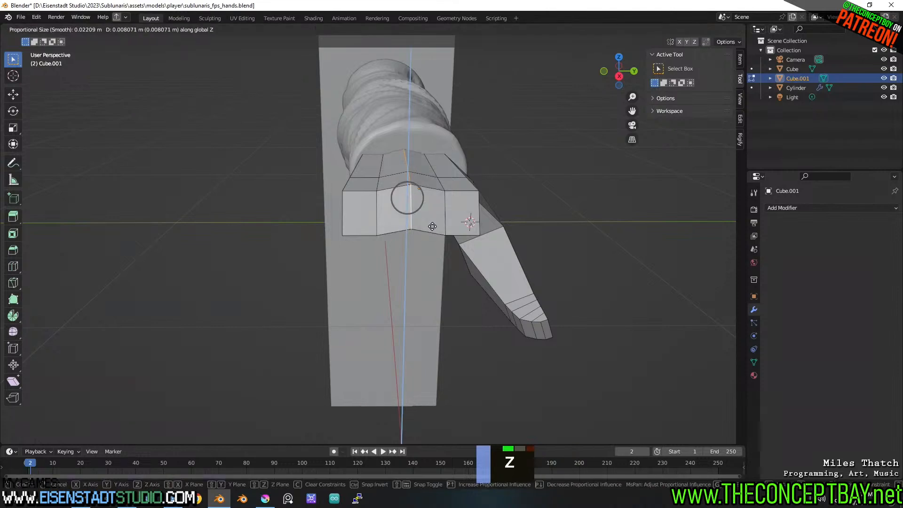
pyautogui.scroll(-14, 433, 223)
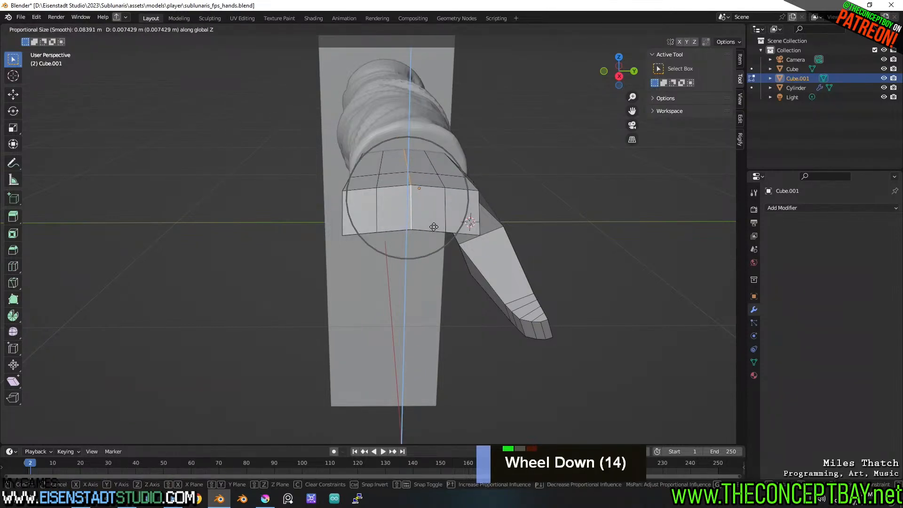
pyautogui.click(433, 228)
# Lower the two side faces on the palm's little-finger edge about 0.036 m along Z with proportional editing at a radius of about 0.11 m.
pyautogui.moveTo(433, 228); pyautogui.dragTo(357, 221, button='middle')
pyautogui.press('3')
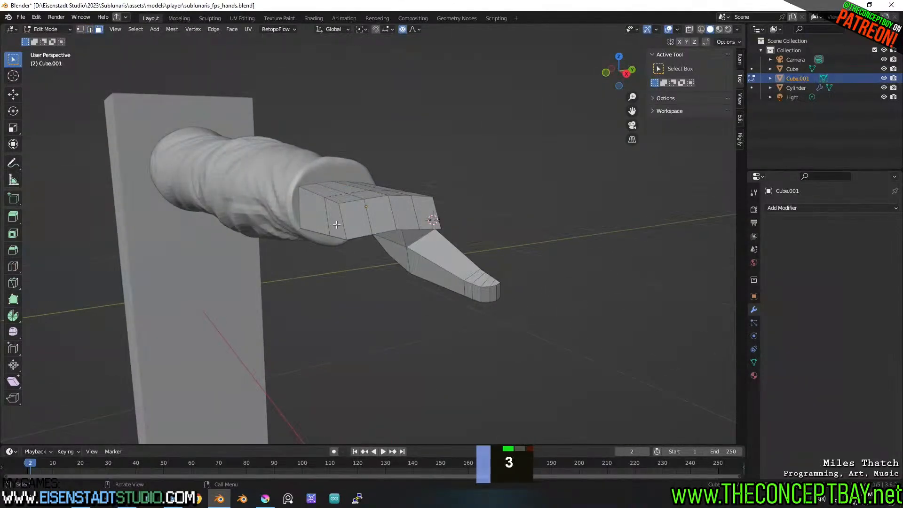
pyautogui.keyDown('shift'); pyautogui.click(325, 217); pyautogui.keyUp('shift')
pyautogui.press('g')
pyautogui.press('z')
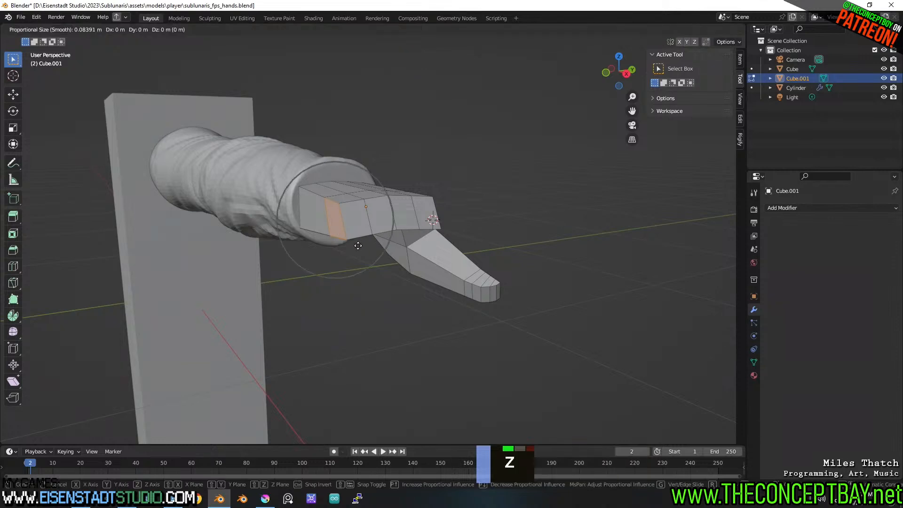
pyautogui.press('Escape')
pyautogui.keyDown('shift'); pyautogui.click(305, 212); pyautogui.keyUp('shift')
pyautogui.press('g')
pyautogui.press('z')
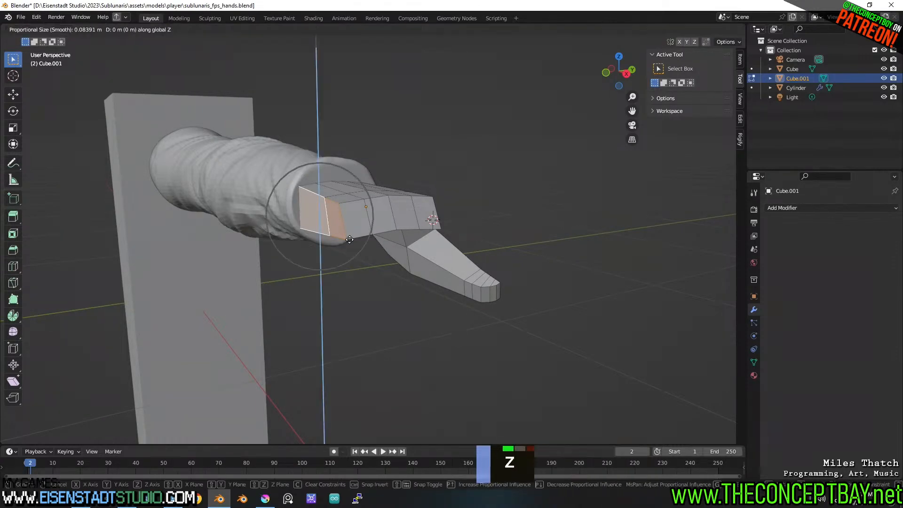
pyautogui.scroll(-4, 348, 252)
pyautogui.scroll(2, 350, 254)
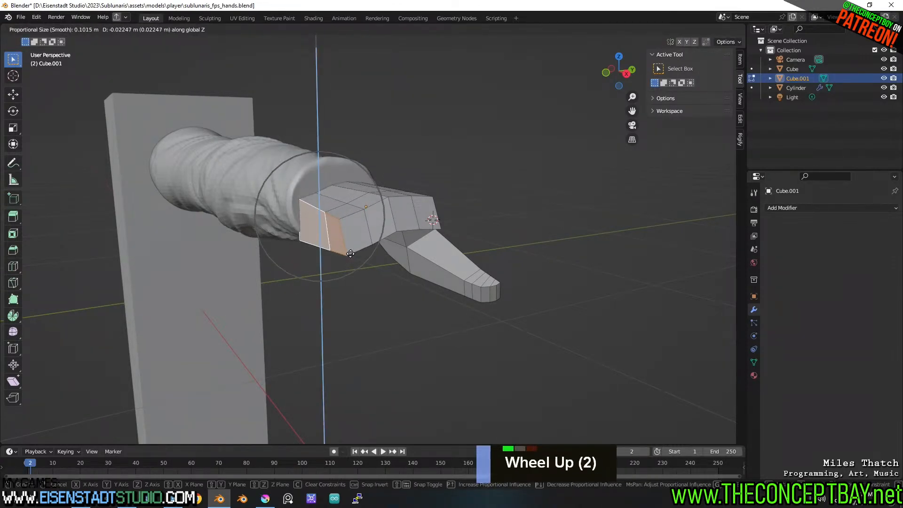
pyautogui.scroll(4, 348, 258)
pyautogui.scroll(-4, 349, 261)
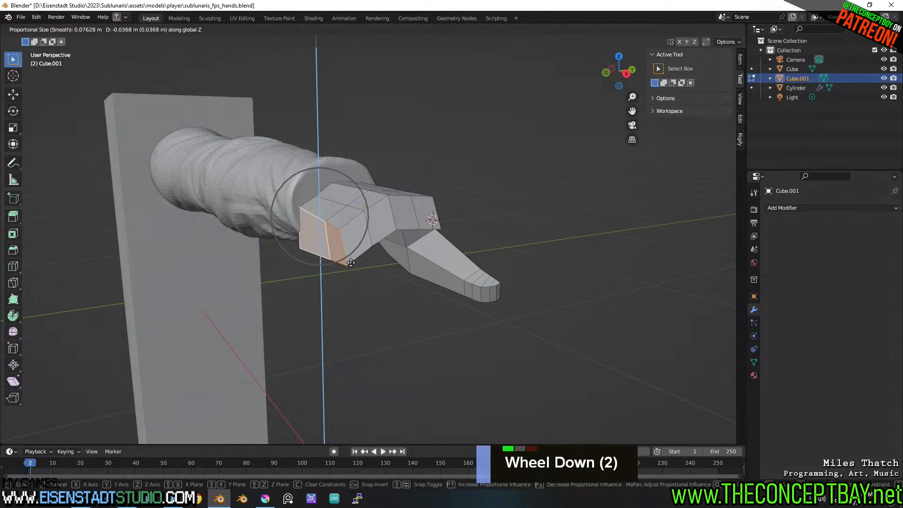
pyautogui.scroll(1, 350, 262)
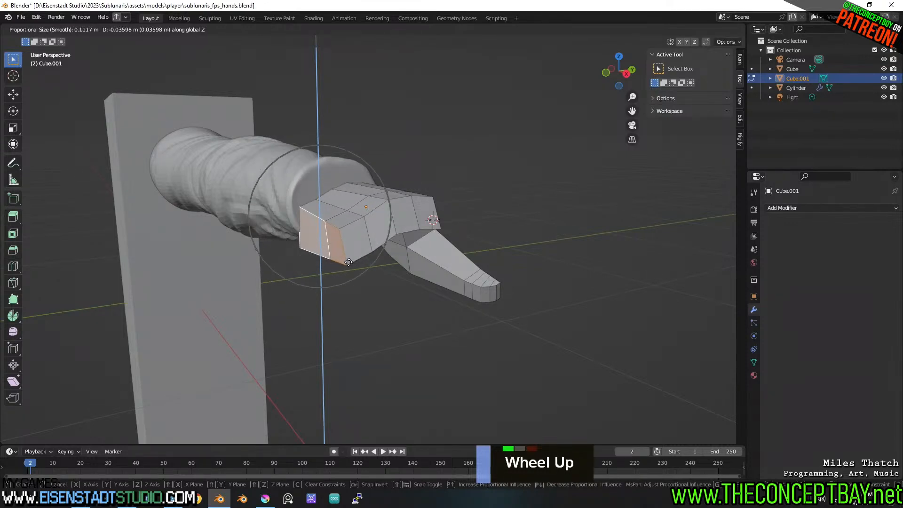
pyautogui.click(349, 262)
# Raise the lengthwise edge loop next to the palm's little-finger edge about 0.009 m along Z with a proportional radius of about 0.043 m.
pyautogui.keyDown('alt'); pyautogui.click(362, 243); pyautogui.keyUp('alt')
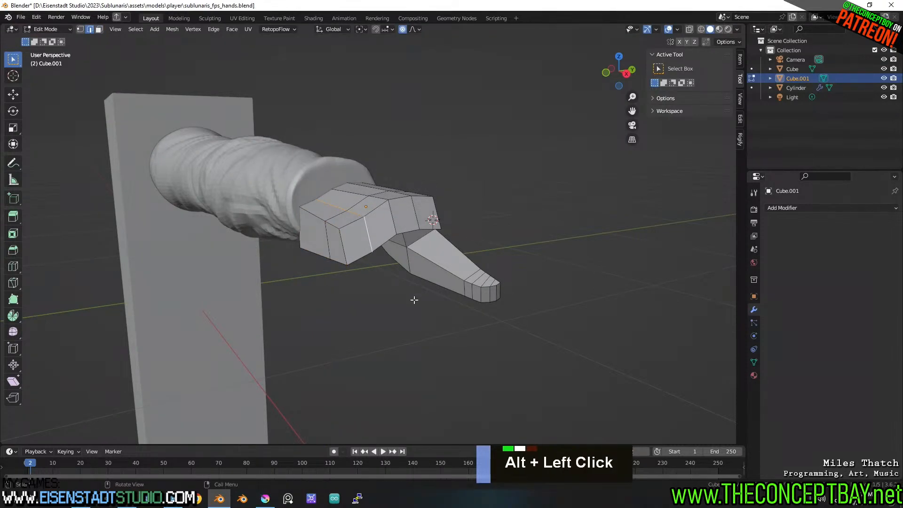
pyautogui.press('g')
pyautogui.press('z')
pyautogui.scroll(9, 416, 295)
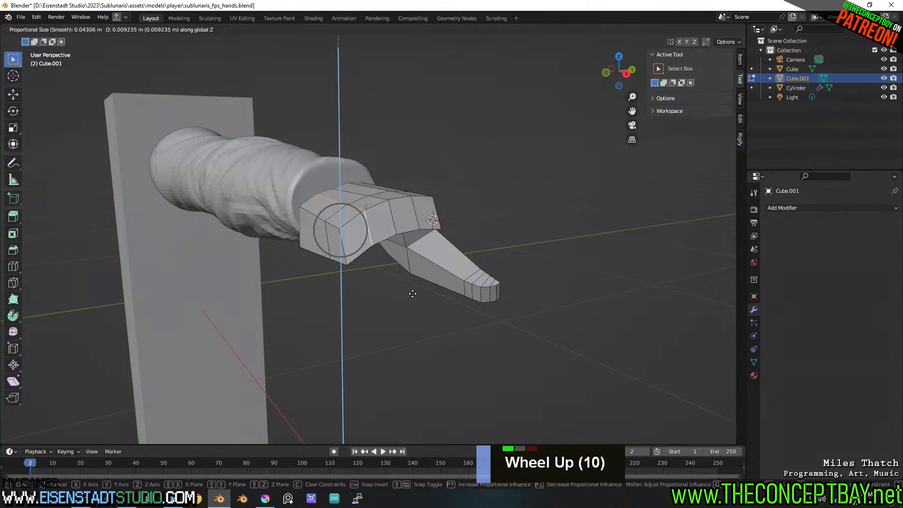
pyautogui.click(412, 293)
pyautogui.moveTo(429, 310); pyautogui.dragTo(397, 280, button='middle')
pyautogui.keyDown('shift'); pyautogui.moveTo(427, 304); pyautogui.dragTo(416, 291, button='middle'); pyautogui.keyUp('shift')
pyautogui.press('Tab')
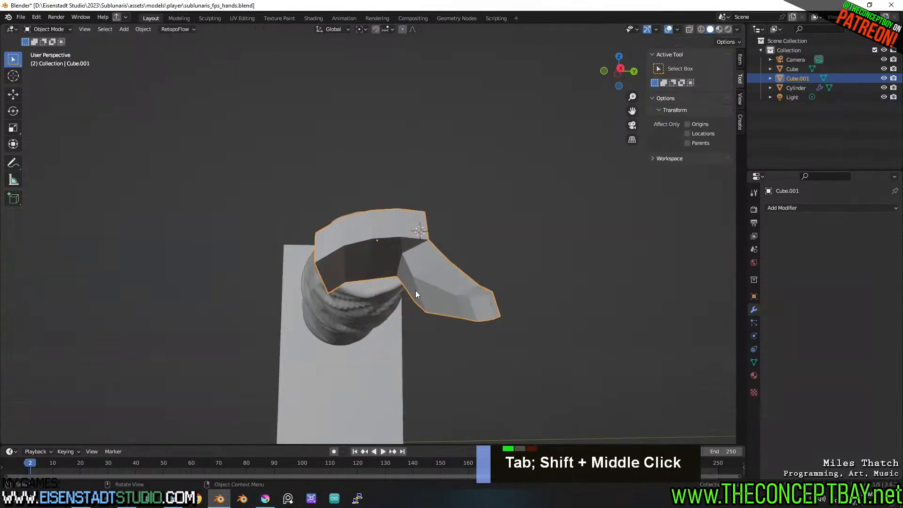
# Switch to wireframe shading and raise the palm vertex beside the thumb's base along Z.
pyautogui.press('Tab')
pyautogui.moveTo(322, 278); pyautogui.dragTo(449, 299, button='middle')
pyautogui.press('z')
pyautogui.moveTo(296, 291)
pyautogui.keyDown('shift'); pyautogui.mouseDown(button='middle')
pyautogui.moveTo(388, 306)
pyautogui.moveTo(426, 330)
pyautogui.mouseUp(button='middle'); pyautogui.keyUp('shift')
pyautogui.press('3')
pyautogui.click(342, 298)
pyautogui.press('1')
pyautogui.click(359, 340)
pyautogui.press('g')
pyautogui.press('z')
pyautogui.click(364, 320)
# Move the whole hand object to line up with the sleeve opening and return to solid shading.
pyautogui.press('Tab')
pyautogui.keyDown('alt'); pyautogui.middleClick(370, 382); pyautogui.keyUp('alt')
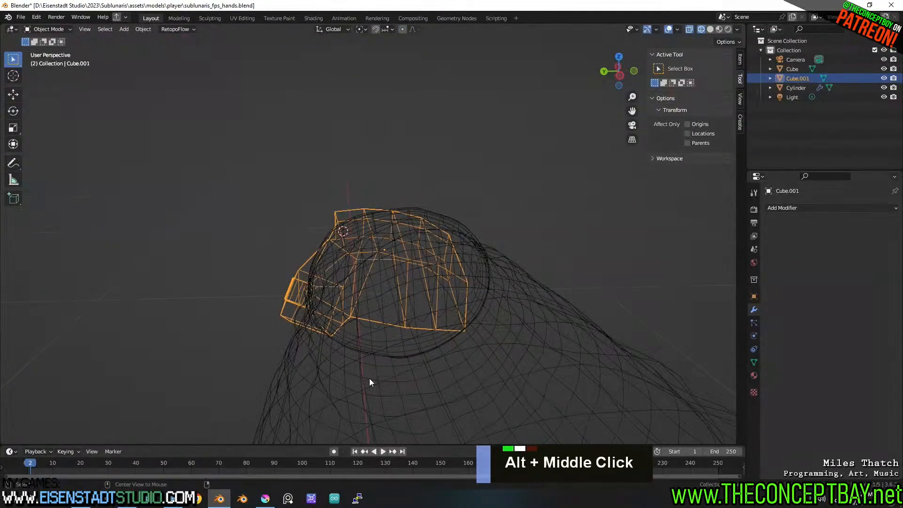
pyautogui.keyDown('alt'); pyautogui.moveTo(417, 463); pyautogui.dragTo(394, 452, button='middle'); pyautogui.keyUp('alt')
pyautogui.moveTo(381, 333)
pyautogui.keyDown('alt'); pyautogui.mouseDown(button='middle')
pyautogui.moveTo(359, 369)
pyautogui.moveTo(365, 347)
pyautogui.moveTo(370, 363)
pyautogui.moveTo(333, 288)
pyautogui.mouseUp(button='middle'); pyautogui.keyUp('alt')
pyautogui.press('g')
pyautogui.click(395, 373)
pyautogui.press('z')
pyautogui.click(428, 289)
pyautogui.moveTo(429, 289)
pyautogui.mouseDown(button='middle')
pyautogui.moveTo(363, 278)
pyautogui.moveTo(396, 292)
pyautogui.moveTo(363, 289)
pyautogui.moveTo(383, 297)
pyautogui.mouseUp(button='middle')
pyautogui.scroll(3, 382, 297)
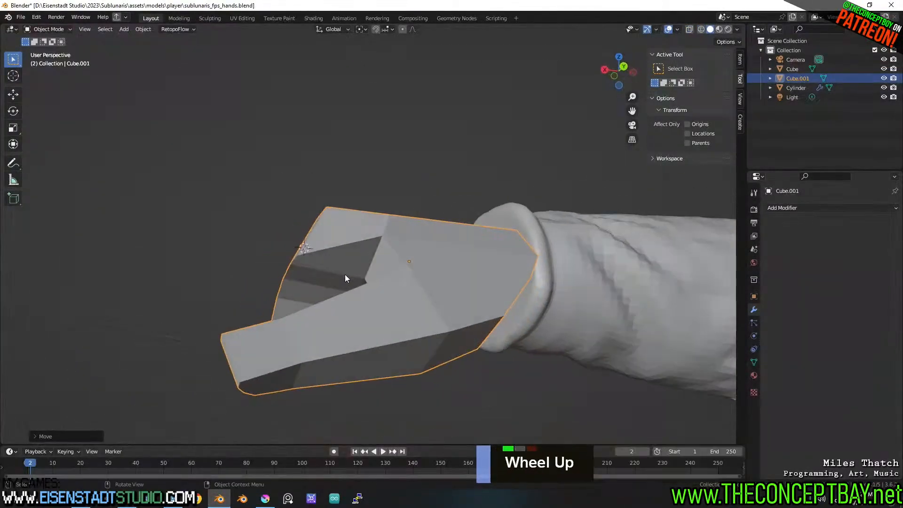
# Lower the palm vertex beside the thumb's base about 0.014 m along Z with proportional editing.
pyautogui.press('Tab')
pyautogui.press('g')
pyautogui.press('z')
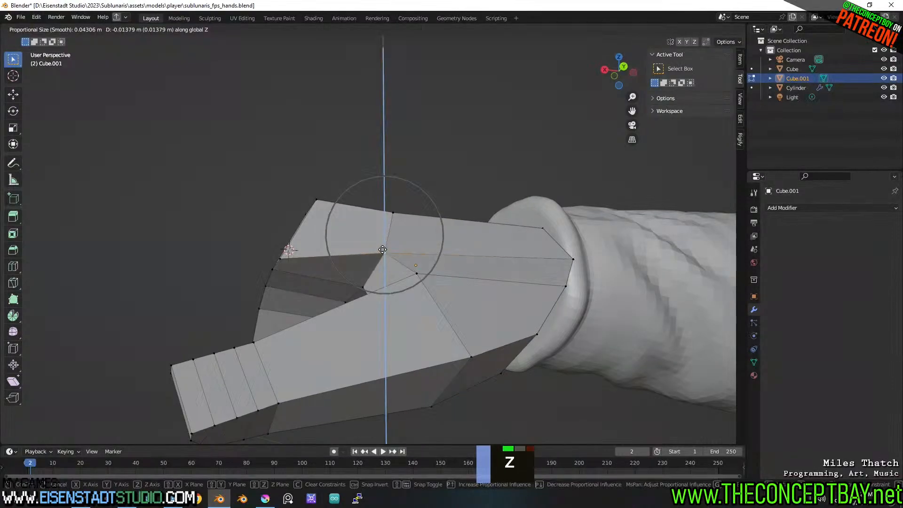
pyautogui.click(382, 251)
pyautogui.moveTo(404, 181); pyautogui.dragTo(494, 165, button='middle')
# Snap the 3D cursor to the little-finger face at the palm's front end.
pyautogui.press('3')
pyautogui.click(298, 263)
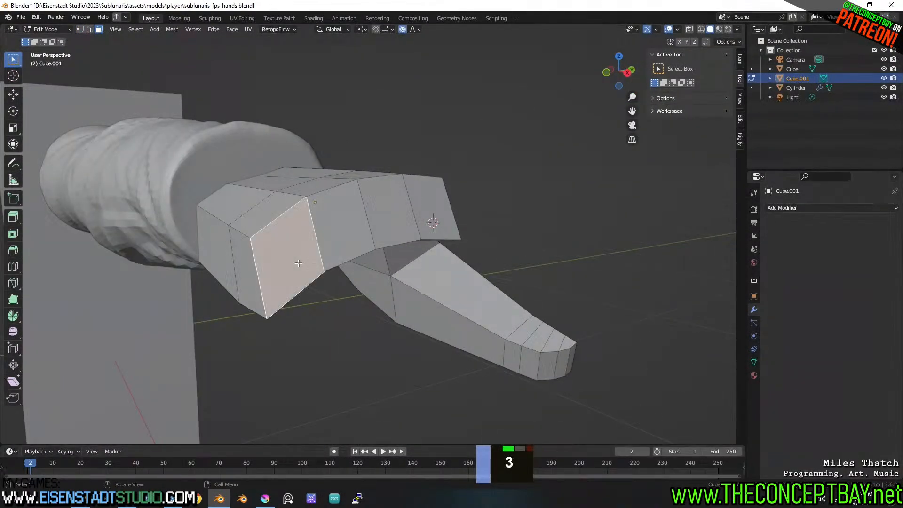
pyautogui.keyDown('shift'); pyautogui.click(355, 242); pyautogui.keyUp('shift')
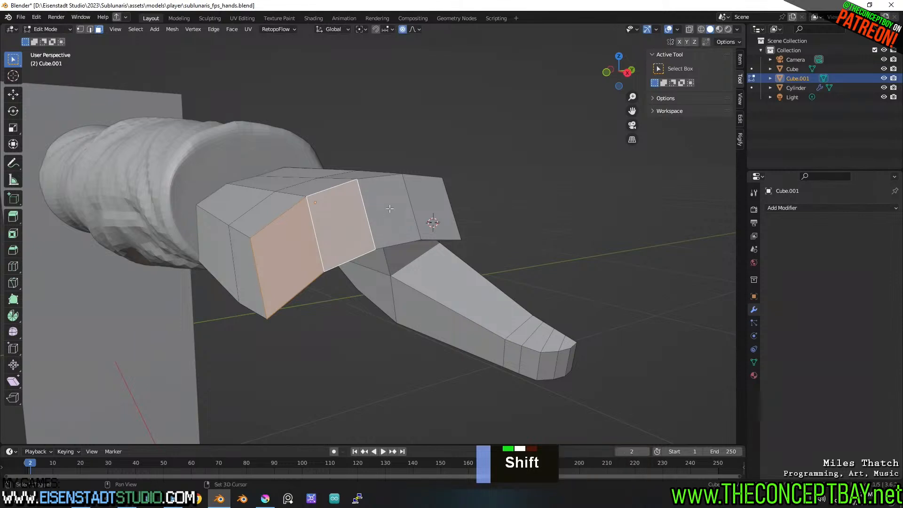
pyautogui.keyDown('shift'); pyautogui.click(287, 253); pyautogui.keyUp('shift')
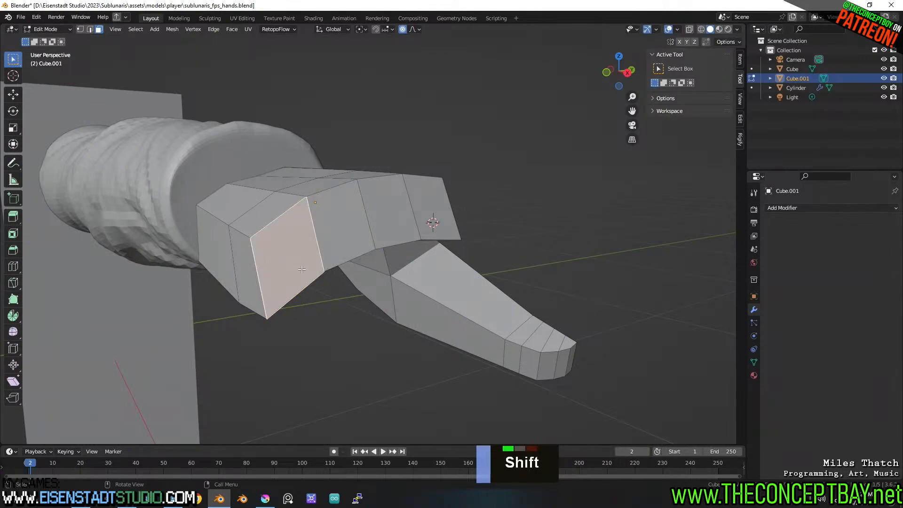
pyautogui.hotkey('shift', 's')
pyautogui.click(299, 339)
# Raise the lower outer corner vertex of the palm's little-finger front face along Z.
pyautogui.moveTo(299, 339); pyautogui.dragTo(346, 340, button='middle')
pyautogui.press('1')
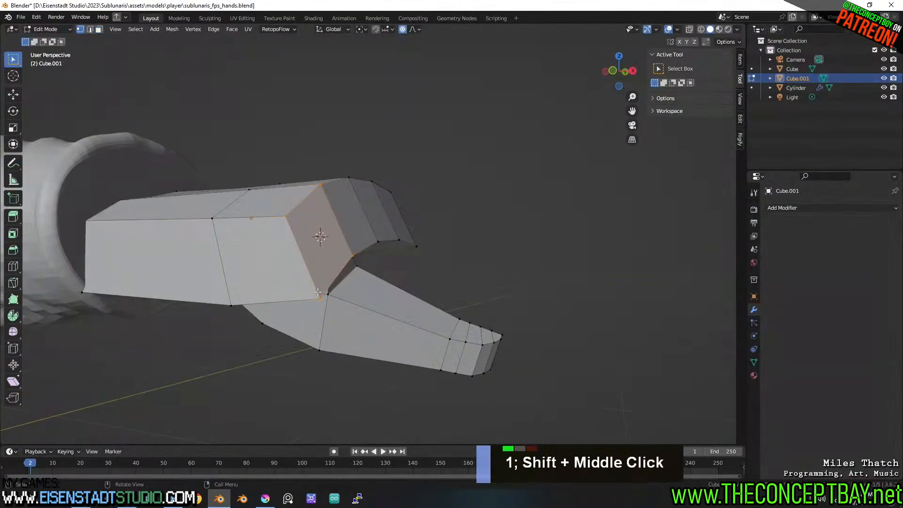
pyautogui.click(320, 295)
pyautogui.press('g')
pyautogui.press('z')
pyautogui.click(315, 251)
pyautogui.doubleClick(318, 233)
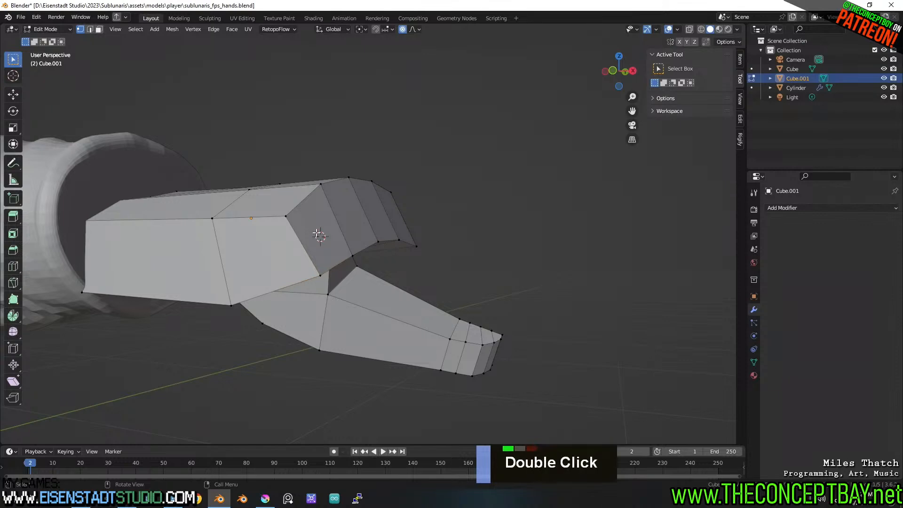
# Add a cube at the 3D cursor inside the hand mesh and scale it down to about finger-block size in front view.
pyautogui.press('3')
pyautogui.click(319, 236)
pyautogui.keyDown('alt'); pyautogui.moveTo(319, 235); pyautogui.dragTo(339, 252, button='middle'); pyautogui.keyUp('alt')
pyautogui.keyDown('shift'); pyautogui.moveTo(339, 252); pyautogui.dragTo(357, 261, button='middle'); pyautogui.keyUp('shift')
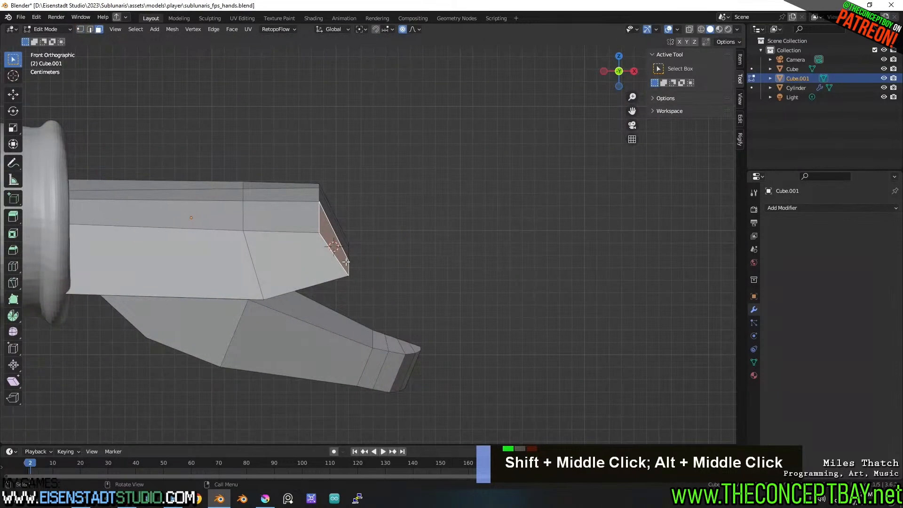
pyautogui.hotkey('shift', 'a')
pyautogui.click(371, 259)
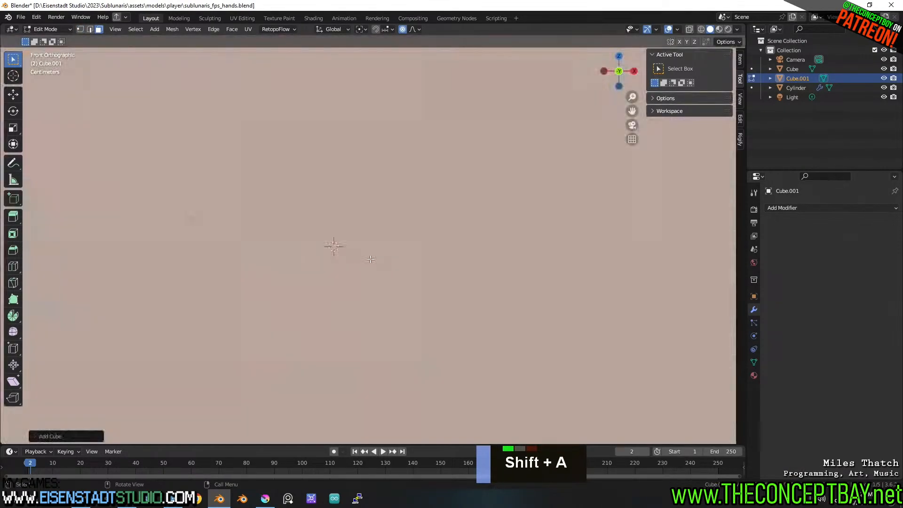
pyautogui.press('s')
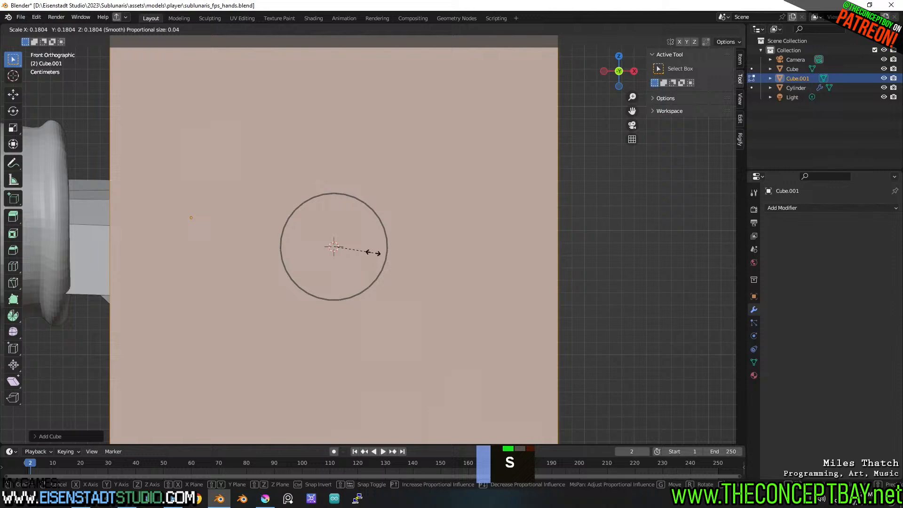
pyautogui.click(360, 254)
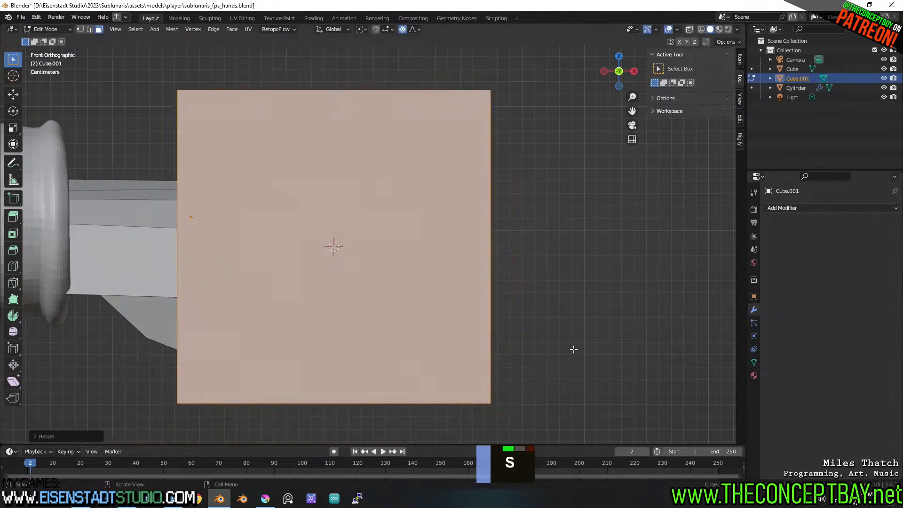
pyautogui.press('s')
pyautogui.click(401, 282)
pyautogui.press('g')
pyautogui.click(408, 264)
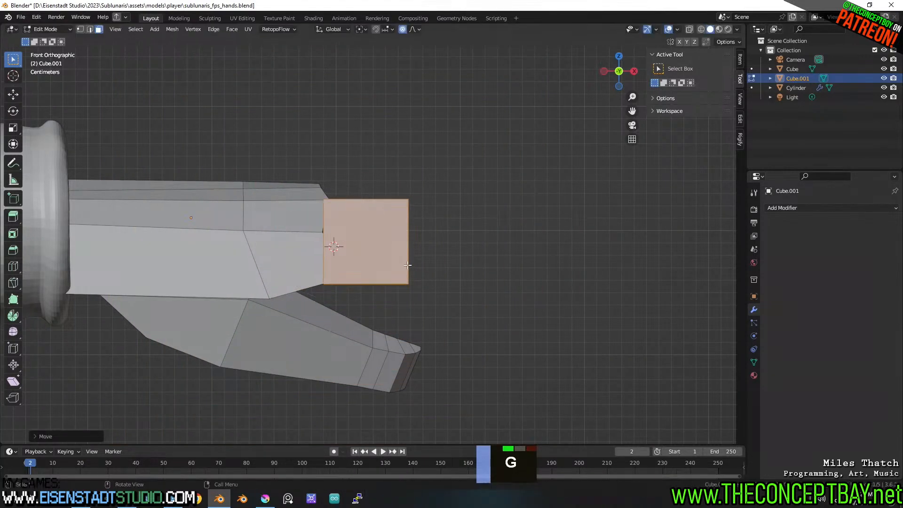
pyautogui.hotkey('ctrl', 'z')
# Turn off proportional editing and move the cube about 0.025 m along X and 0.080 m along Y in top view.
pyautogui.click(403, 29)
pyautogui.keyDown('alt'); pyautogui.moveTo(366, 239); pyautogui.dragTo(367, 303, button='middle'); pyautogui.keyUp('alt')
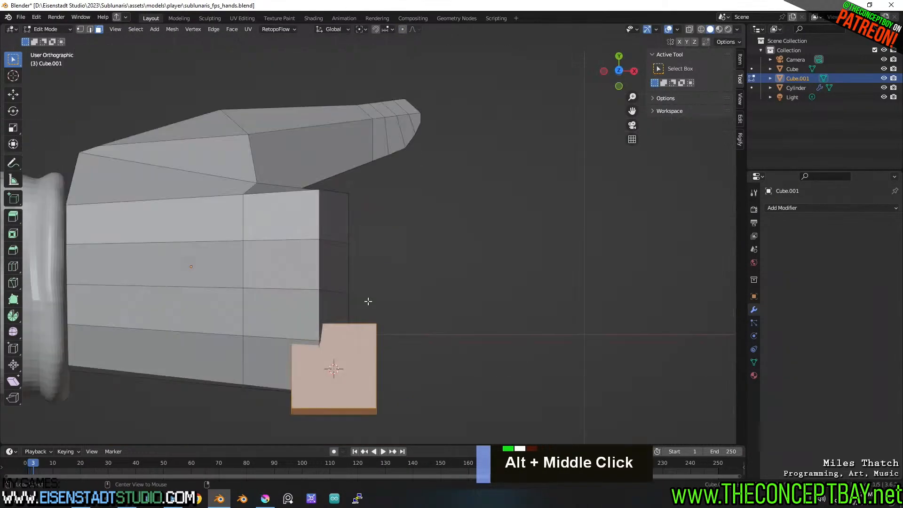
pyautogui.press('g')
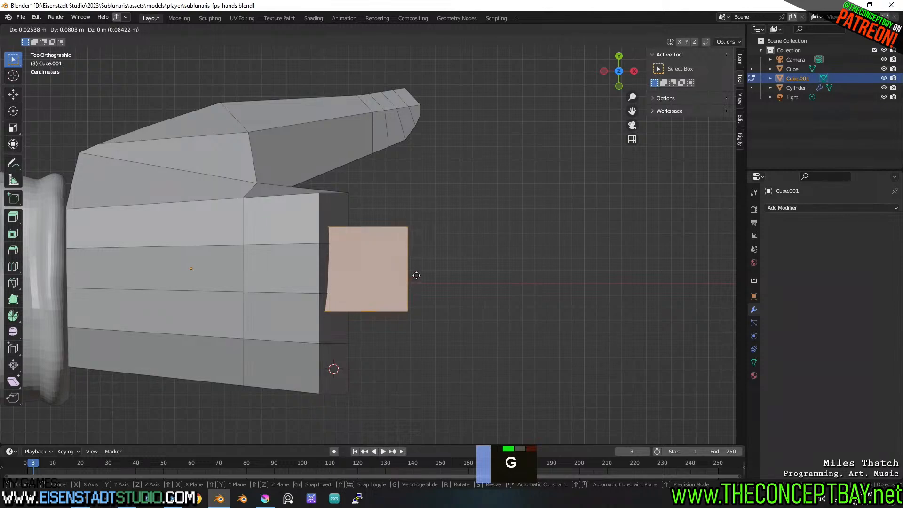
pyautogui.click(416, 275)
# Scale the cube in front of the palm down to about 0.63 of its size.
pyautogui.keyDown('alt'); pyautogui.moveTo(435, 306); pyautogui.dragTo(456, 375, button='middle'); pyautogui.keyUp('alt')
pyautogui.press('s')
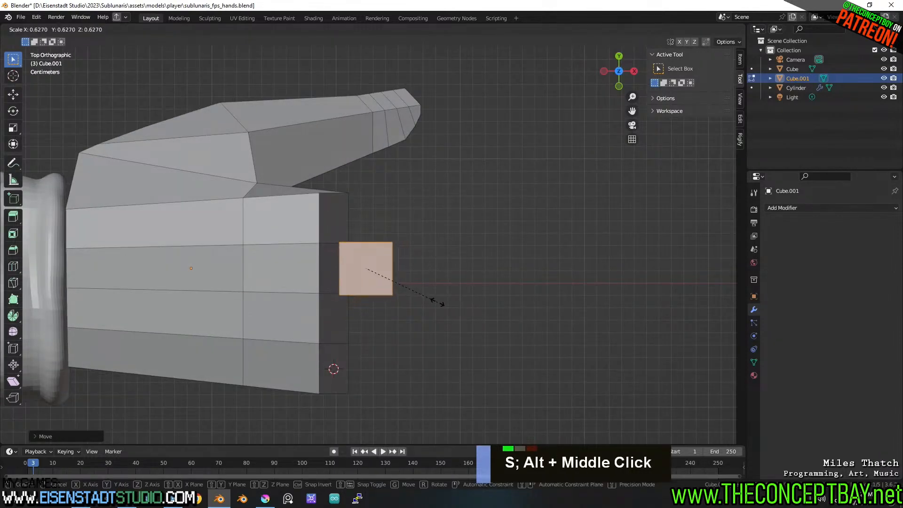
pyautogui.click(437, 301)
# Move the cube's outer end face along X away from the palm to stretch it into a long finger block.
pyautogui.keyDown('shift'); pyautogui.moveTo(437, 301); pyautogui.dragTo(347, 199, button='middle'); pyautogui.keyUp('shift')
pyautogui.press('3')
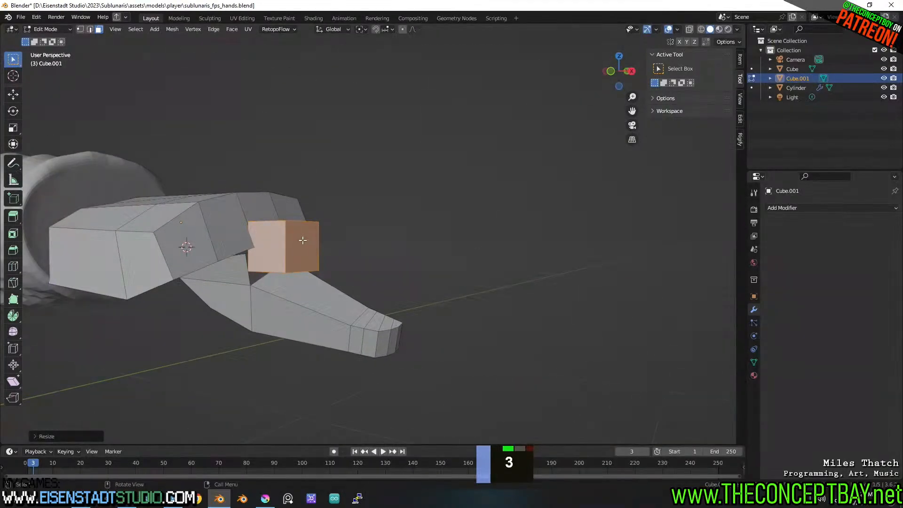
pyautogui.click(303, 240)
pyautogui.keyDown('shift'); pyautogui.moveTo(333, 262); pyautogui.dragTo(355, 280, button='middle'); pyautogui.keyUp('shift')
pyautogui.moveTo(356, 280); pyautogui.dragTo(376, 296, button='middle')
pyautogui.press('g')
pyautogui.press('y')
pyautogui.press('x')
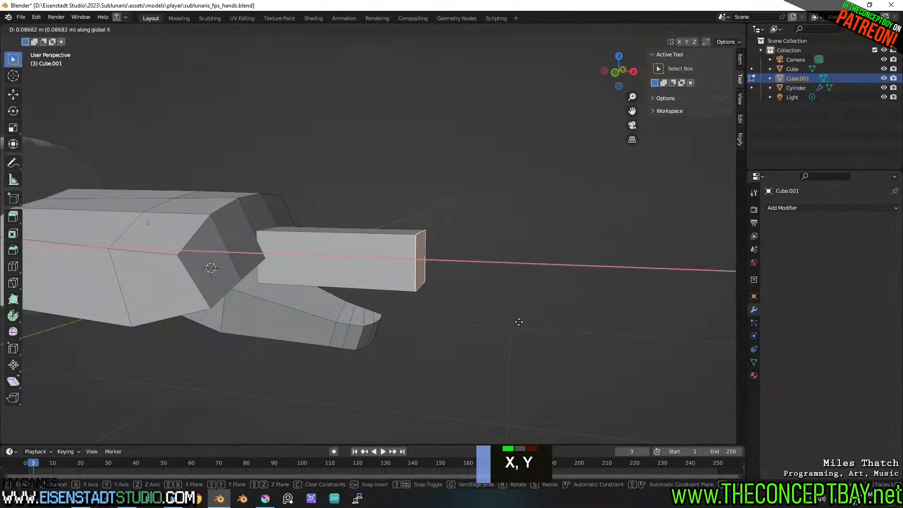
pyautogui.press('Tab')
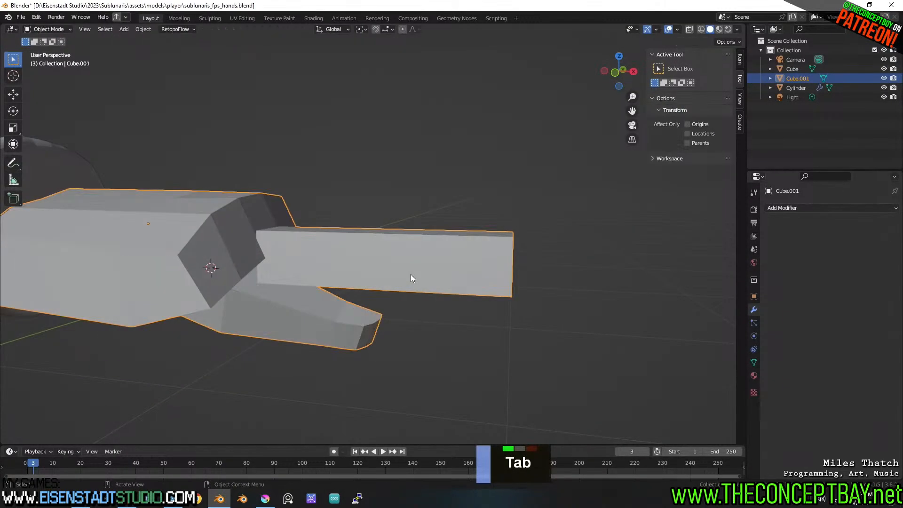
# Select the entire linked finger block, raise it along Z to the palm's upper level and place it against the palm's front end.
pyautogui.press('Tab')
pyautogui.press('l')
pyautogui.keyDown('alt'); pyautogui.moveTo(399, 248); pyautogui.dragTo(371, 325, button='middle'); pyautogui.keyUp('alt')
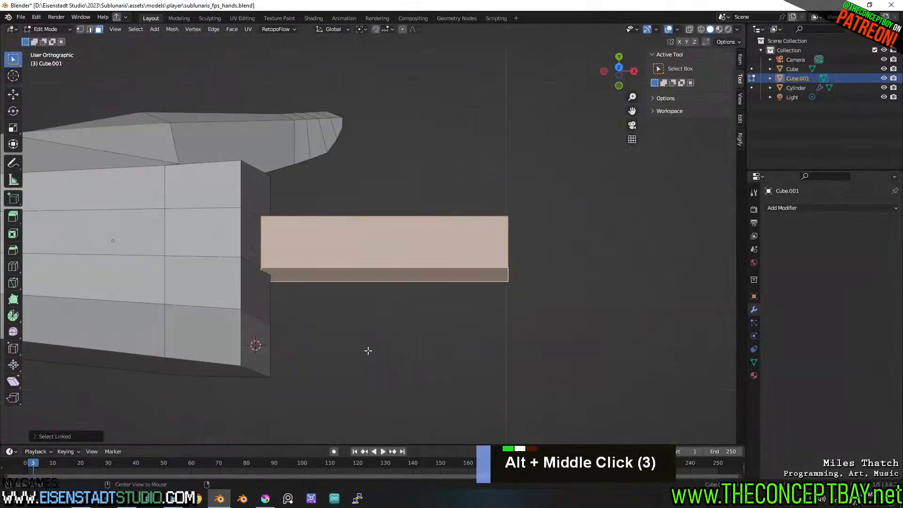
pyautogui.keyDown('alt'); pyautogui.moveTo(370, 280); pyautogui.dragTo(362, 182, button='middle'); pyautogui.keyUp('alt')
pyautogui.press('g')
pyautogui.press('z')
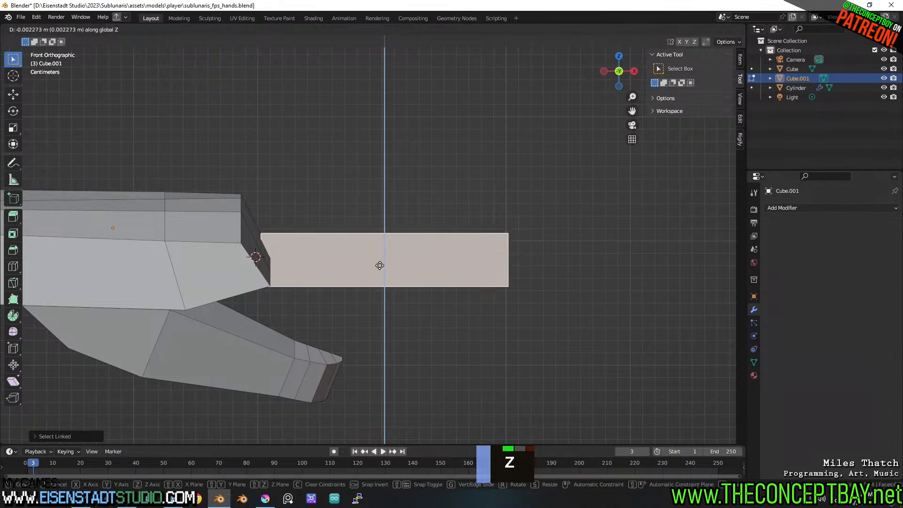
pyautogui.click(368, 235)
pyautogui.press('g')
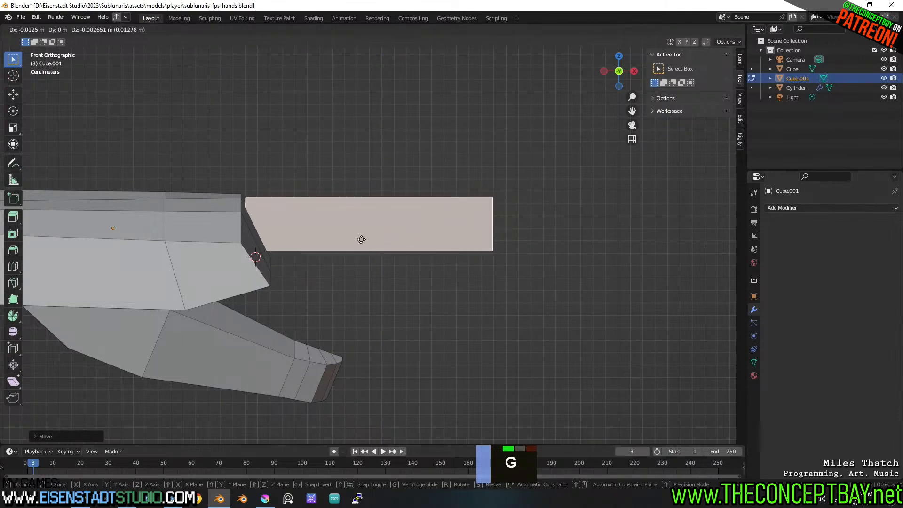
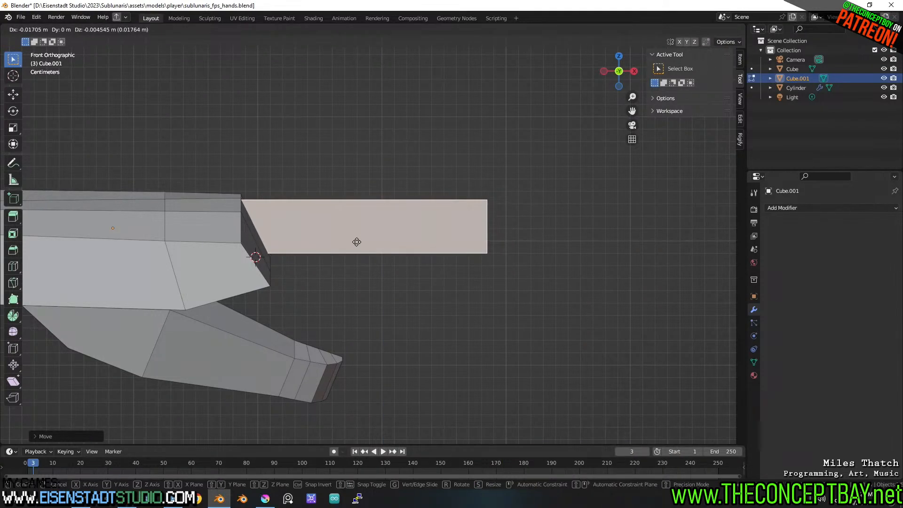
pyautogui.click(383, 239)
# Scale the finger block's outer end face to about 0.65 to taper the finger.
pyautogui.moveTo(383, 240); pyautogui.dragTo(376, 277, button='middle')
pyautogui.moveTo(376, 277); pyautogui.dragTo(316, 241, button='middle')
pyautogui.press('3')
pyautogui.click(434, 262)
pyautogui.press('s')
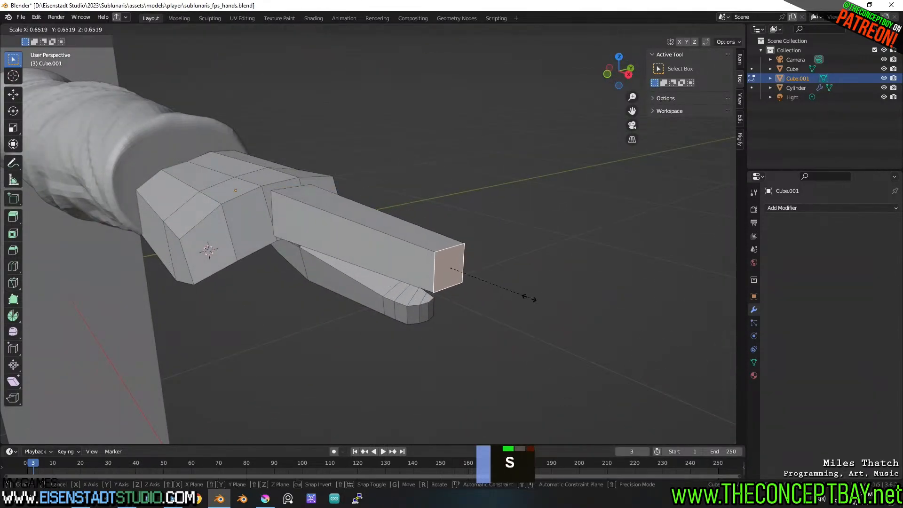
pyautogui.click(530, 297)
# Check the finger from above and resize its end face again to refine the taper.
pyautogui.keyDown('alt'); pyautogui.moveTo(373, 267); pyautogui.dragTo(452, 243, button='middle'); pyautogui.keyUp('alt')
pyautogui.keyDown('alt'); pyautogui.middleClick(437, 336); pyautogui.keyUp('alt')
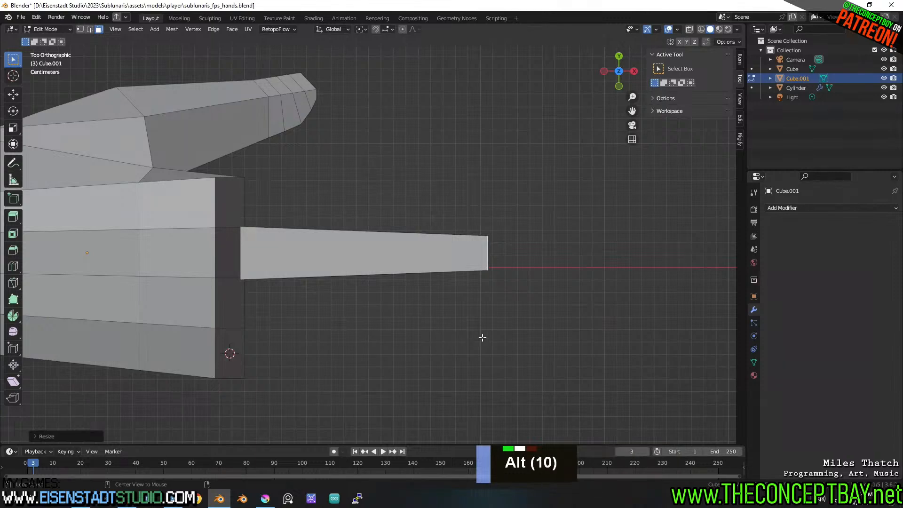
pyautogui.moveTo(483, 338); pyautogui.dragTo(468, 313, button='middle')
pyautogui.press('s')
pyautogui.click(464, 292)
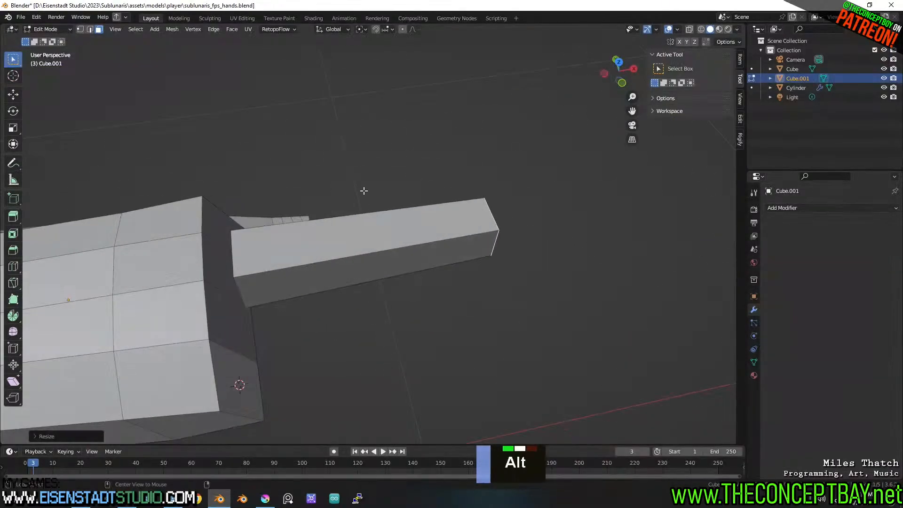
# From the top view, move the finger block's outer end face about 0.013 m along X toward the palm to shorten it.
pyautogui.keyDown('alt'); pyautogui.middleClick(364, 190); pyautogui.keyUp('alt')
pyautogui.moveTo(383, 228)
pyautogui.keyDown('alt'); pyautogui.mouseDown(button='middle')
pyautogui.moveTo(357, 216)
pyautogui.moveTo(388, 222)
pyautogui.mouseUp(button='middle'); pyautogui.keyUp('alt')
pyautogui.scroll(-3, 343, 212)
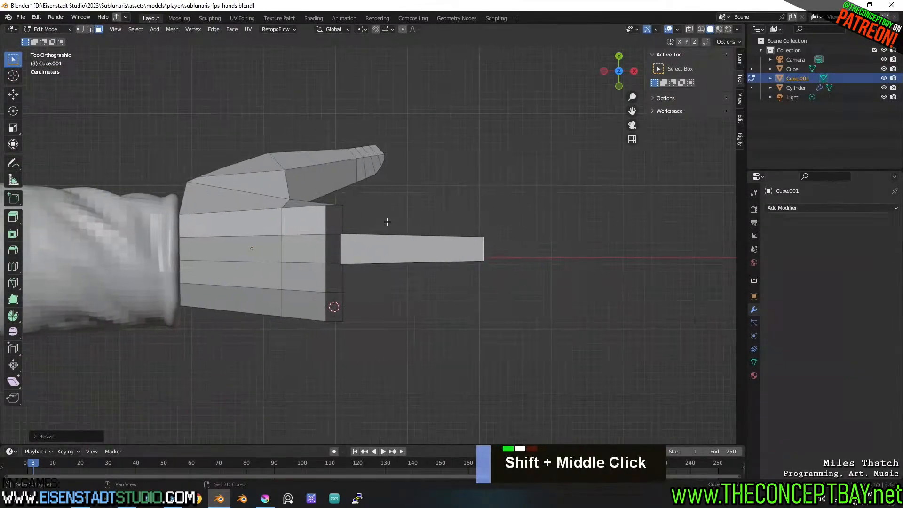
pyautogui.press('g')
pyautogui.press('y')
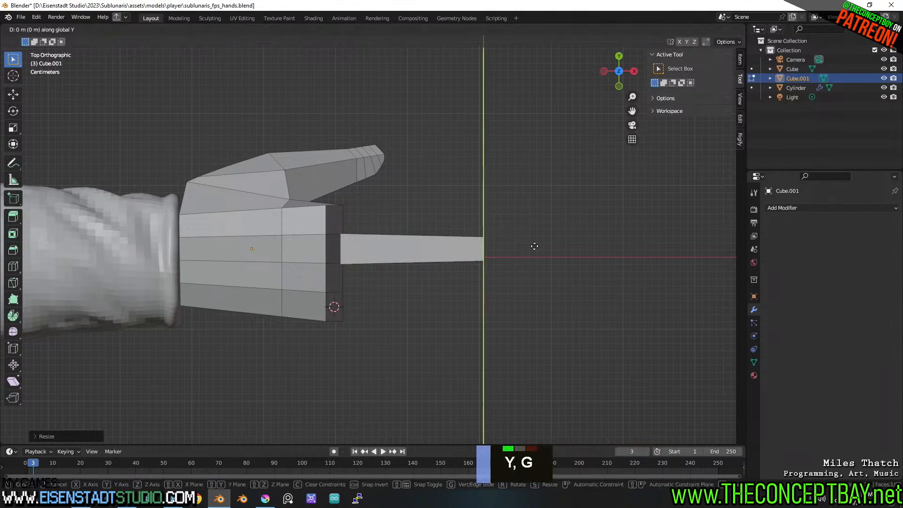
pyautogui.press('Escape')
pyautogui.press('g')
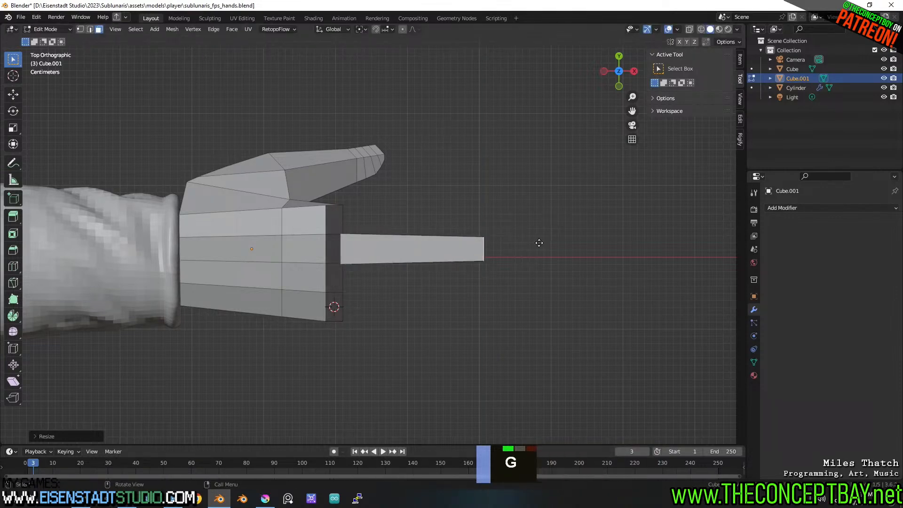
pyautogui.press('x')
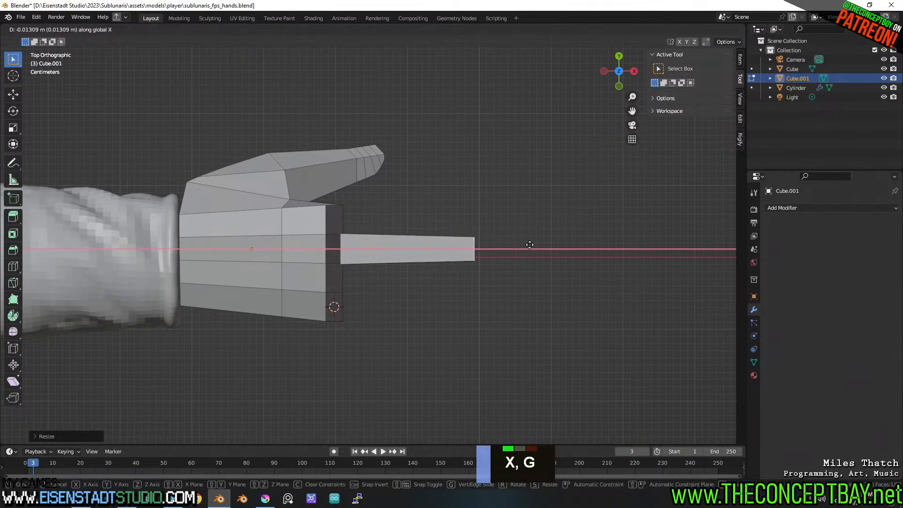
pyautogui.click(529, 245)
# Try adding a loop cut around the palm's outer side and moving its side edges outward along Y.
pyautogui.moveTo(530, 245); pyautogui.dragTo(435, 253, button='middle')
pyautogui.hotkey('ctrl', 'r')
pyautogui.click(316, 226)
pyautogui.press('Escape')
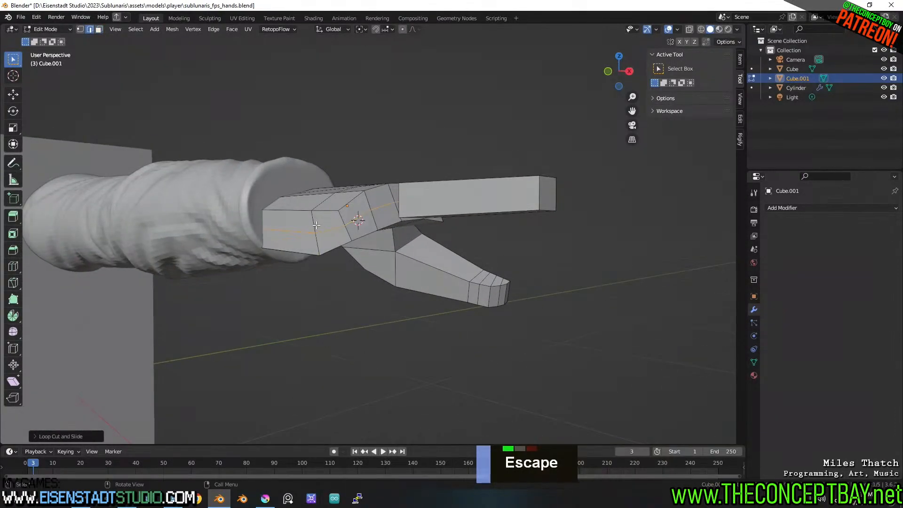
pyautogui.keyDown('shift'); pyautogui.click(330, 229); pyautogui.keyUp('shift')
pyautogui.press('g')
pyautogui.press('x')
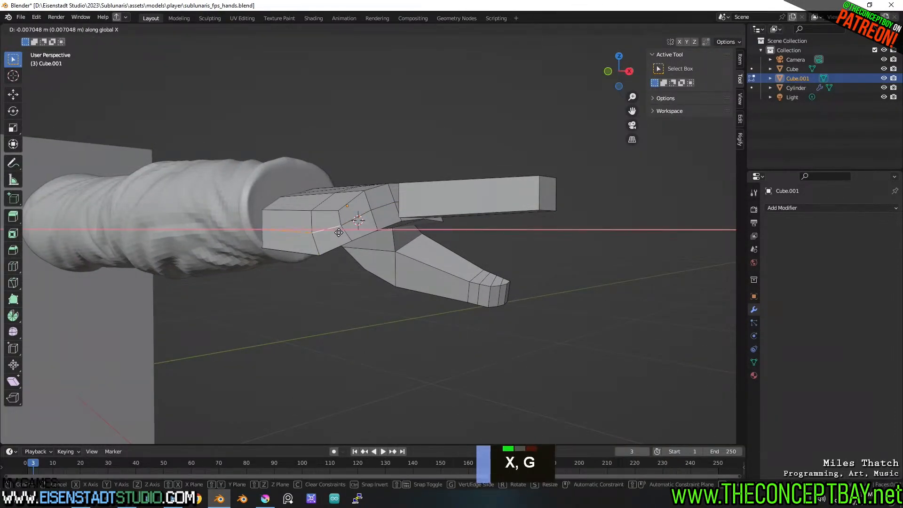
pyautogui.press('y')
pyautogui.click(331, 235)
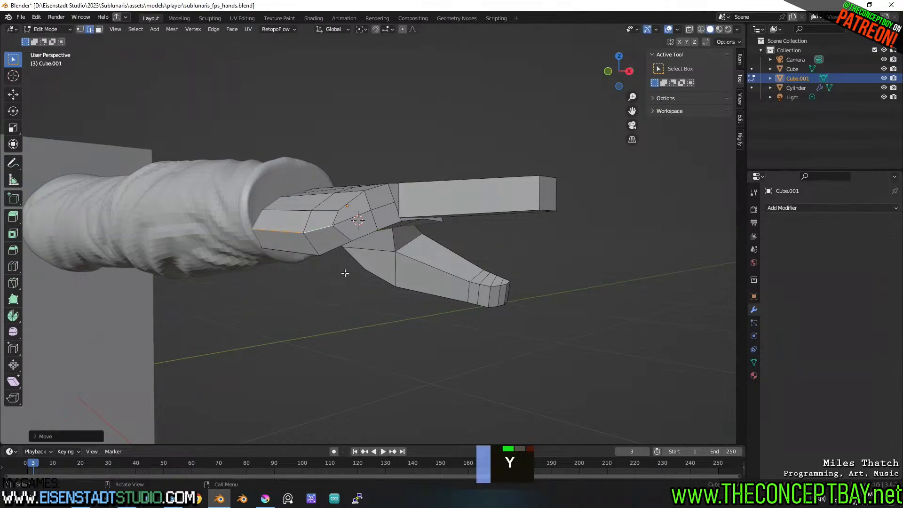
# Try moving the palm's side edges along Z, and undo the recent edge moves and selection changes.
pyautogui.press('g')
pyautogui.press('z')
pyautogui.click(364, 311)
pyautogui.hotkey('ctrl', 'z')
pyautogui.hotkey('ctrl', 'z')
pyautogui.hotkey('ctrl', 'z')
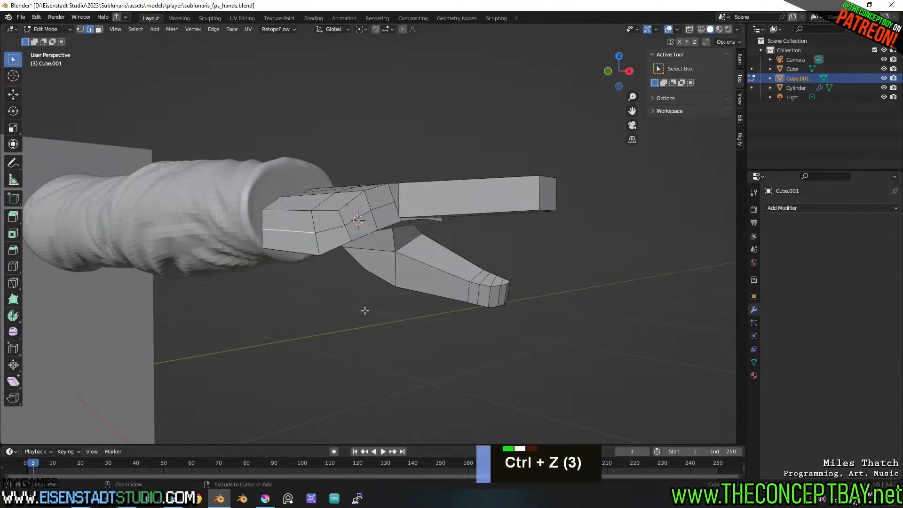
pyautogui.hotkey('ctrl', 'z')
# Add two evenly spaced loop cuts across the finger block to divide it into three segments.
pyautogui.moveTo(369, 302); pyautogui.dragTo(380, 329, button='middle')
pyautogui.keyDown('shift'); pyautogui.moveTo(381, 329); pyautogui.dragTo(356, 263, button='middle'); pyautogui.keyUp('shift')
pyautogui.moveTo(356, 263); pyautogui.dragTo(428, 258, button='middle')
pyautogui.press('Tab')
pyautogui.keyDown('alt'); pyautogui.moveTo(428, 258); pyautogui.dragTo(484, 265, button='middle'); pyautogui.keyUp('alt')
pyautogui.scroll(3, 417, 220)
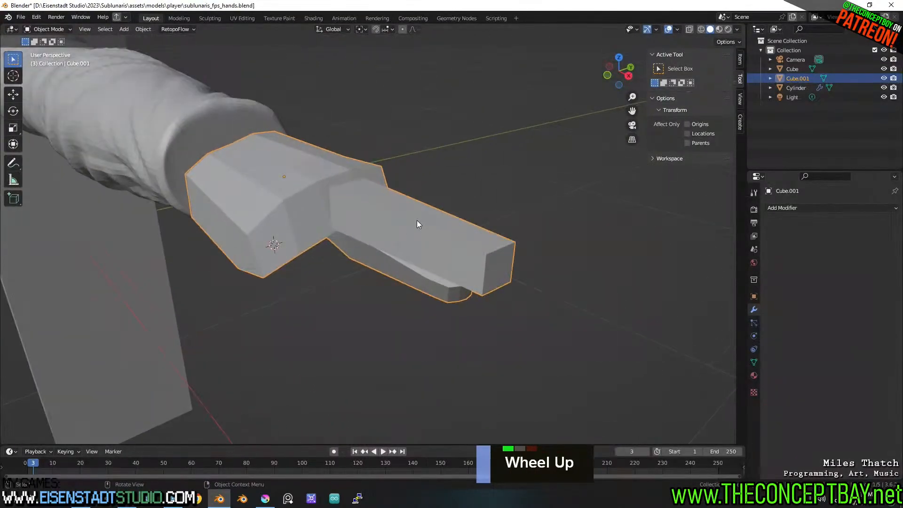
pyautogui.press('Tab')
pyautogui.keyDown('shift'); pyautogui.moveTo(406, 226); pyautogui.dragTo(395, 174, button='middle'); pyautogui.keyUp('shift')
pyautogui.scroll(2, 379, 244)
pyautogui.hotkey('ctrl', 'r')
pyautogui.scroll(1, 446, 196)
pyautogui.click(446, 196)
pyautogui.press('Escape')
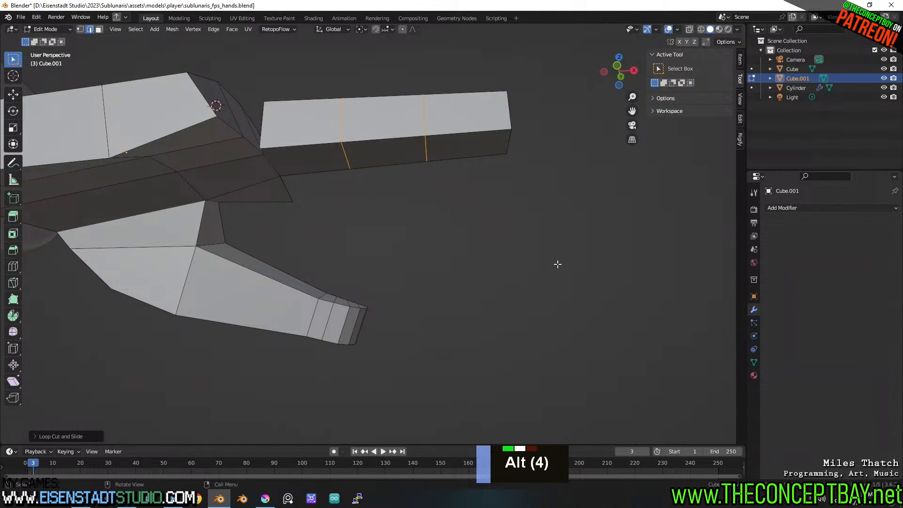
# Try beveling the finger's two cross loops with two segments, and undo the bevel.
pyautogui.hotkey('ctrl', 'b')
pyautogui.scroll(-2, 565, 265)
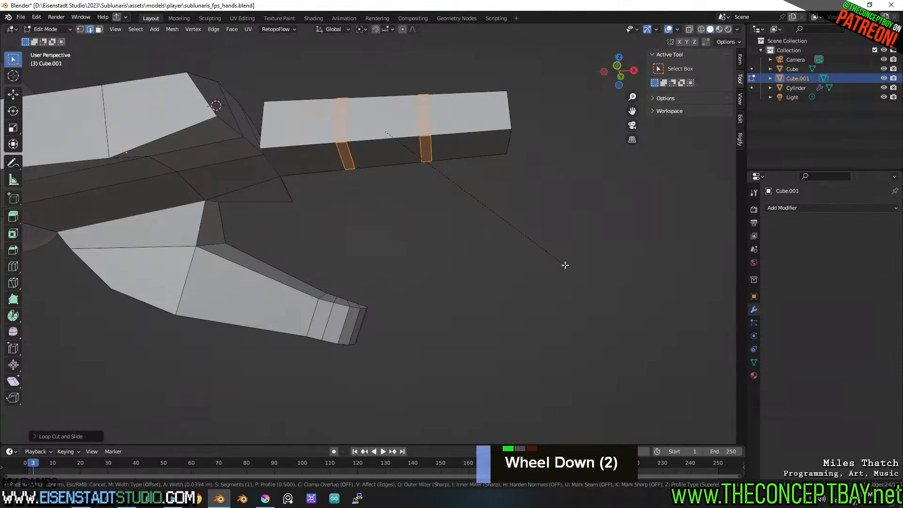
pyautogui.scroll(1, 566, 266)
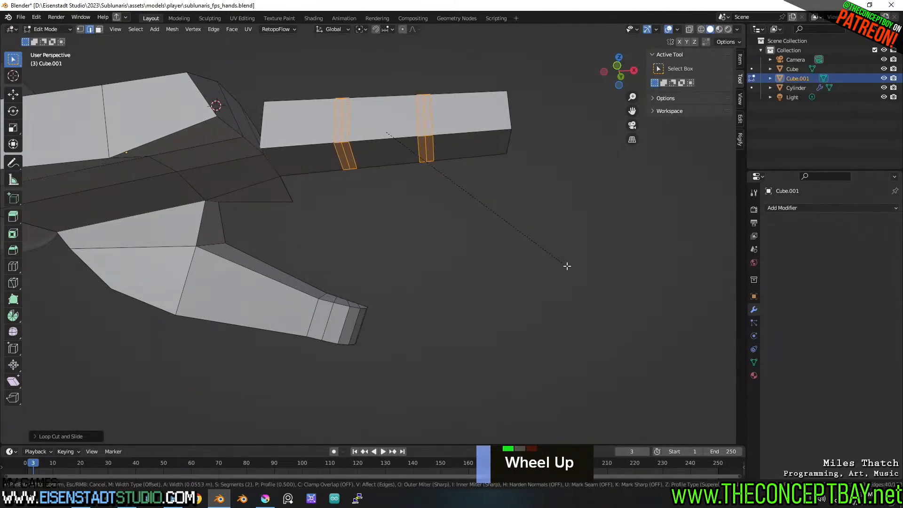
pyautogui.click(566, 266)
pyautogui.moveTo(558, 260)
pyautogui.mouseDown(button='middle')
pyautogui.moveTo(551, 306)
pyautogui.moveTo(544, 258)
pyautogui.mouseUp(button='middle')
pyautogui.hotkey('ctrl', 'z')
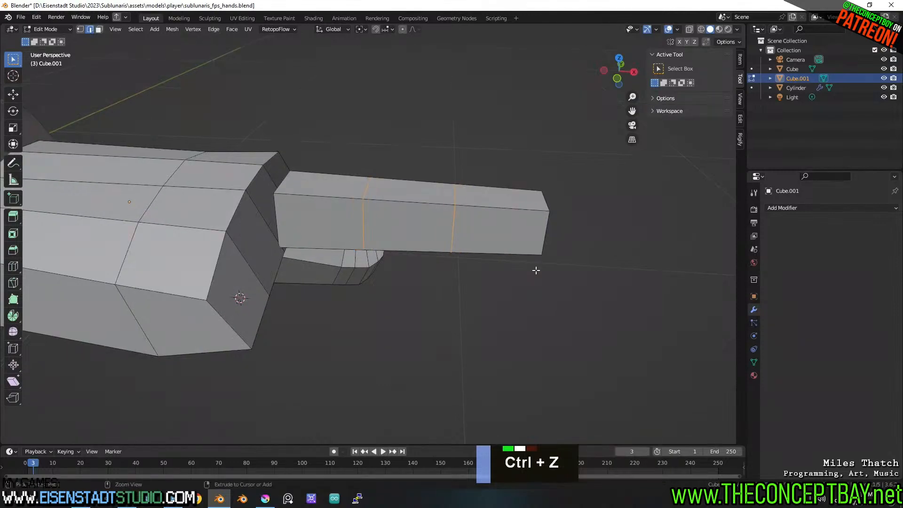
# Try a loop cut across the palm between the wrist and the existing cross loop, and undo it.
pyautogui.press('Tab')
pyautogui.scroll(-3, 480, 260)
pyautogui.moveTo(480, 260); pyautogui.dragTo(474, 276, button='middle')
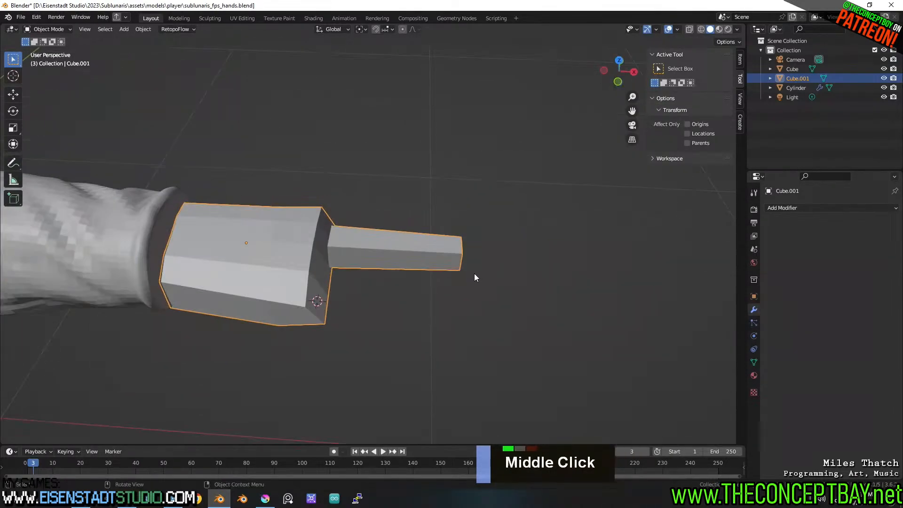
pyautogui.press('Tab')
pyautogui.moveTo(364, 257); pyautogui.dragTo(386, 207, button='middle')
pyautogui.press('2')
pyautogui.keyDown('alt'); pyautogui.click(307, 217); pyautogui.keyUp('alt')
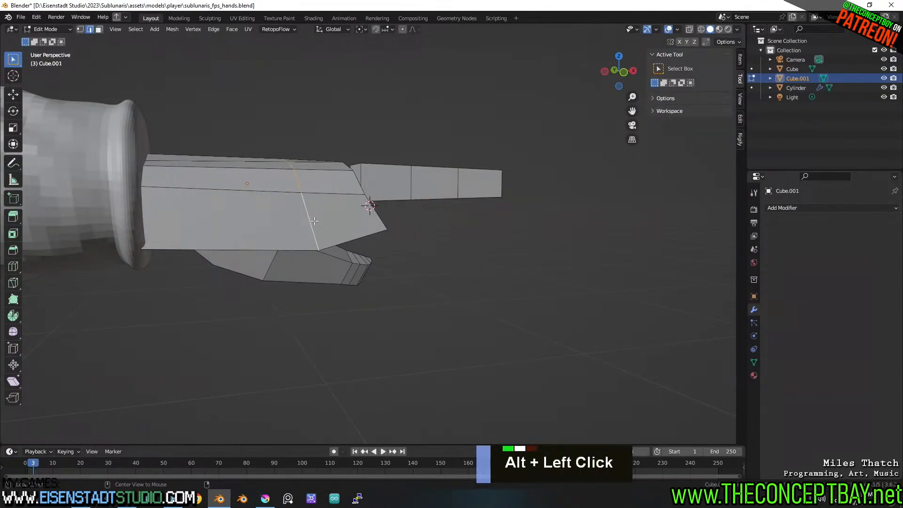
pyautogui.moveTo(308, 216); pyautogui.dragTo(263, 276, button='middle')
pyautogui.hotkey('ctrl', 'r')
pyautogui.click(348, 235)
pyautogui.press('Escape')
pyautogui.scroll(2, 371, 249)
pyautogui.hotkey('ctrl', 'z')
# Add two evenly spaced loop cuts across the palm between the wrist and the existing cross loop.
pyautogui.hotkey('ctrl', 'r')
pyautogui.scroll(1, 262, 276)
pyautogui.click(262, 276)
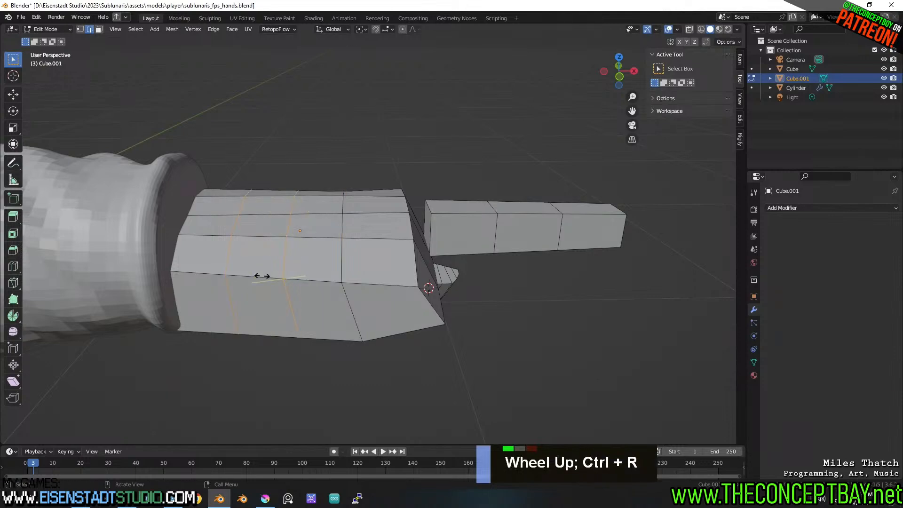
pyautogui.press('Escape')
# Add five evenly spaced loop cuts along the thumb between its base and the rounded tip.
pyautogui.keyDown('shift'); pyautogui.moveTo(372, 309); pyautogui.dragTo(387, 328, button='middle'); pyautogui.keyUp('shift')
pyautogui.moveTo(387, 328); pyautogui.dragTo(303, 355, button='middle')
pyautogui.hotkey('ctrl', 'r')
pyautogui.scroll(3, 302, 357)
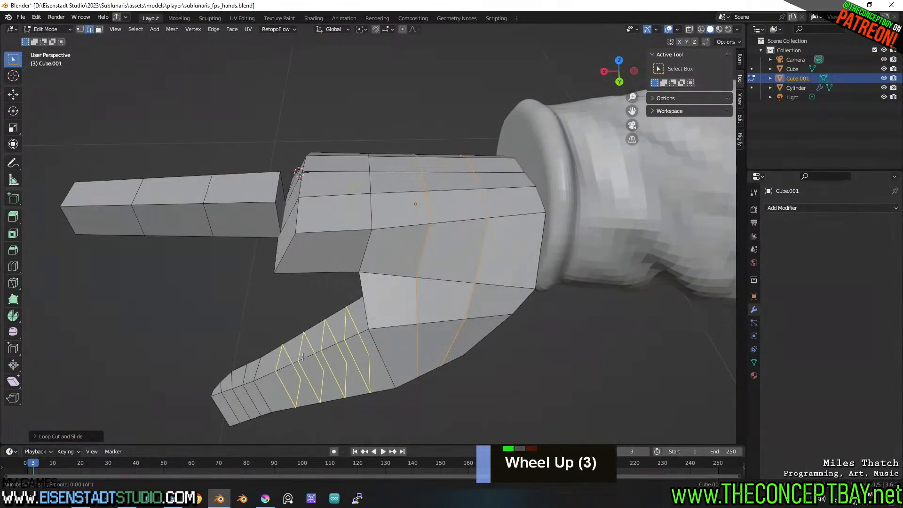
pyautogui.scroll(1, 302, 357)
pyautogui.press('Escape')
# Show the finger joint in wireframe with vertex selection and enable Auto Merge for vertices.
pyautogui.moveTo(302, 357)
pyautogui.mouseDown(button='middle')
pyautogui.moveTo(352, 250)
pyautogui.moveTo(400, 295)
pyautogui.moveTo(362, 298)
pyautogui.moveTo(368, 289)
pyautogui.moveTo(397, 292)
pyautogui.moveTo(379, 315)
pyautogui.mouseUp(button='middle')
pyautogui.keyDown('shift'); pyautogui.moveTo(379, 315); pyautogui.dragTo(375, 322, button='middle'); pyautogui.keyUp('shift')
pyautogui.scroll(2, 374, 301)
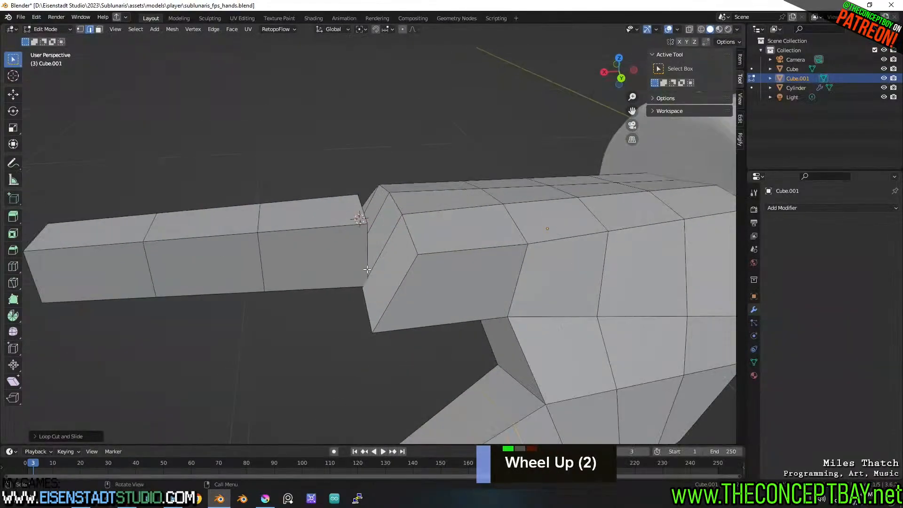
pyautogui.press('z')
pyautogui.press('Tab')
pyautogui.press('Tab')
pyautogui.press('1')
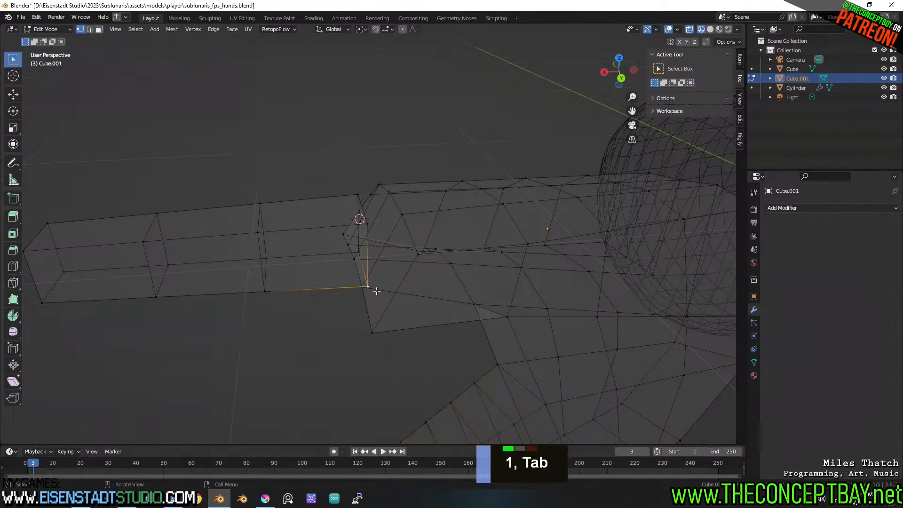
pyautogui.moveTo(368, 283); pyautogui.dragTo(388, 285, button='middle')
pyautogui.click(713, 42)
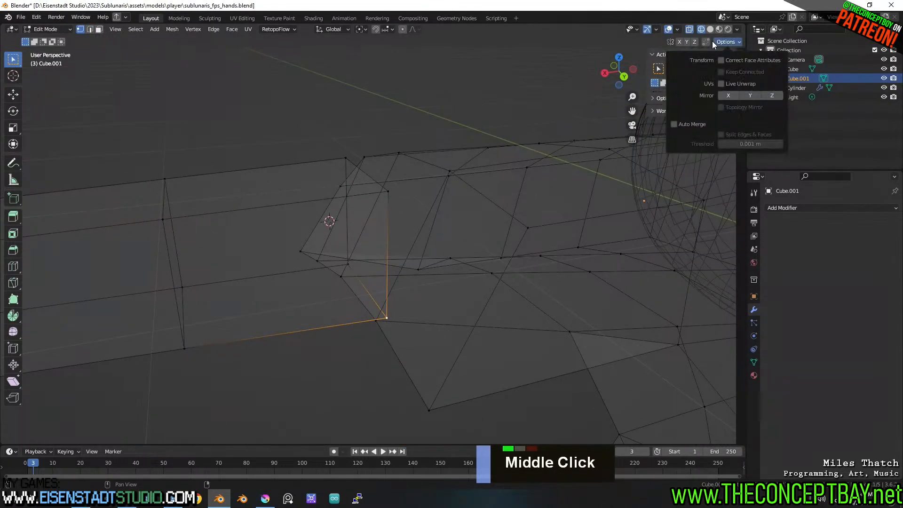
pyautogui.click(706, 42)
pyautogui.click(706, 41)
# Enable snapping and set the snap target to Vertex.
pyautogui.press('g')
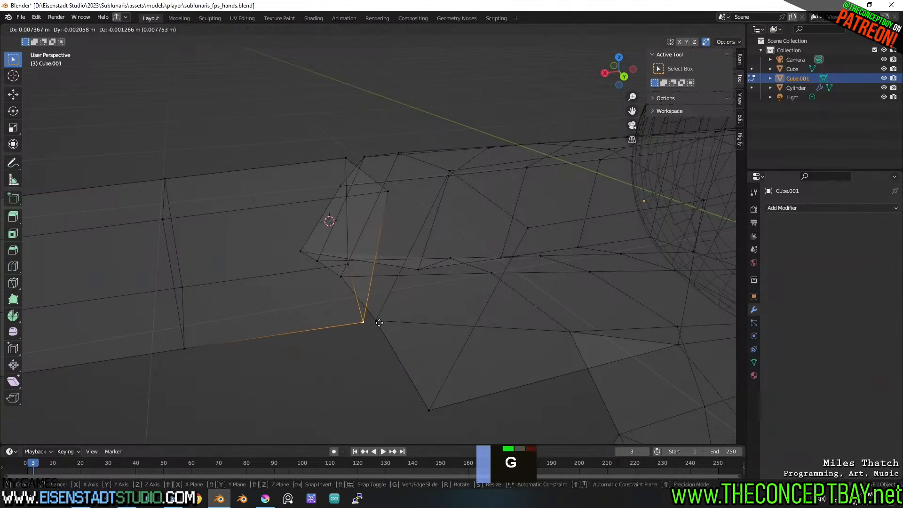
pyautogui.press('Escape')
pyautogui.click(377, 29)
pyautogui.click(386, 29)
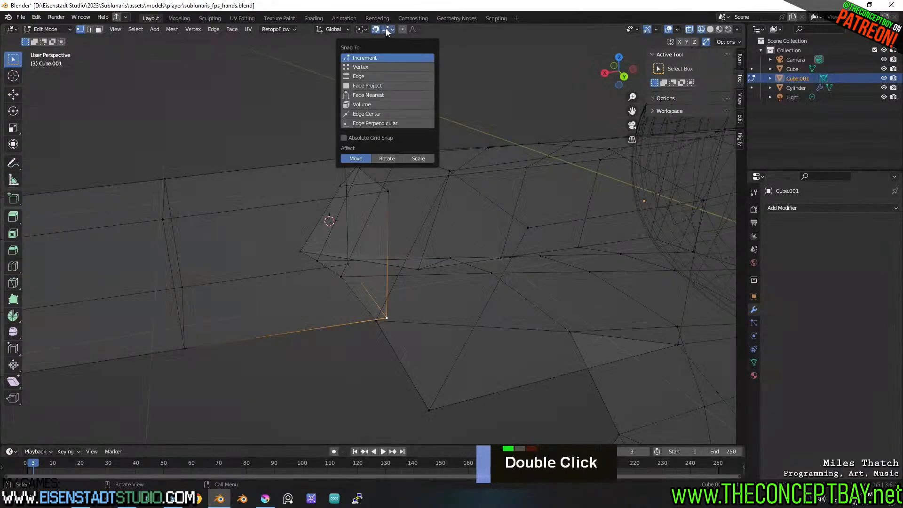
pyautogui.click(365, 66)
# Try snapping the finger block's four base corner vertices onto the palm's front-end vertices.
pyautogui.press('g')
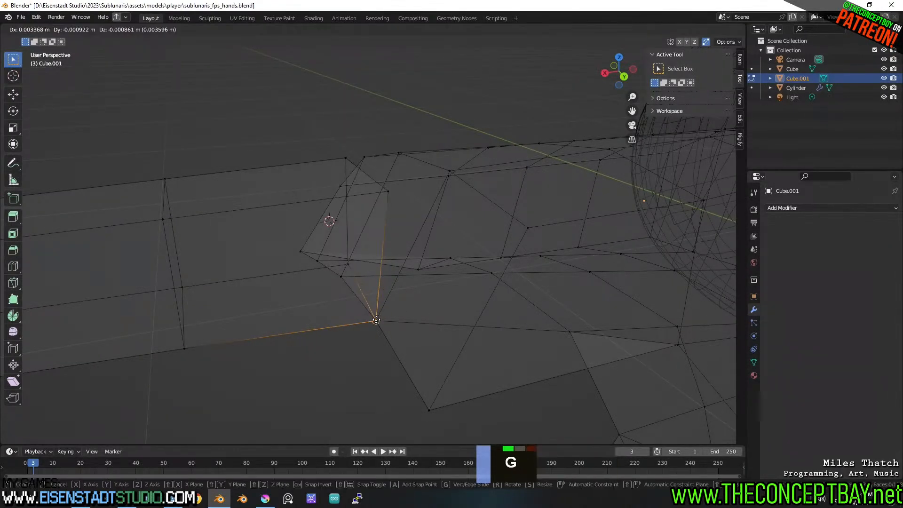
pyautogui.doubleClick(347, 265)
pyautogui.press('g')
pyautogui.click(343, 274)
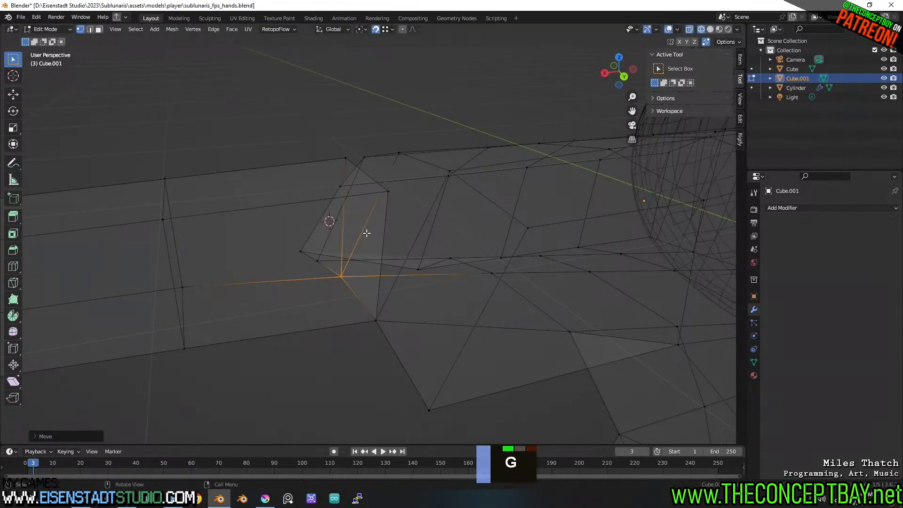
pyautogui.click(387, 192)
pyautogui.press('g')
pyautogui.click(446, 171)
pyautogui.moveTo(446, 169); pyautogui.dragTo(344, 160, button='middle')
pyautogui.press('g')
pyautogui.click(403, 157)
# Undo the vertex snapping at the finger base and return the view to solid shading.
pyautogui.scroll(-3, 405, 189)
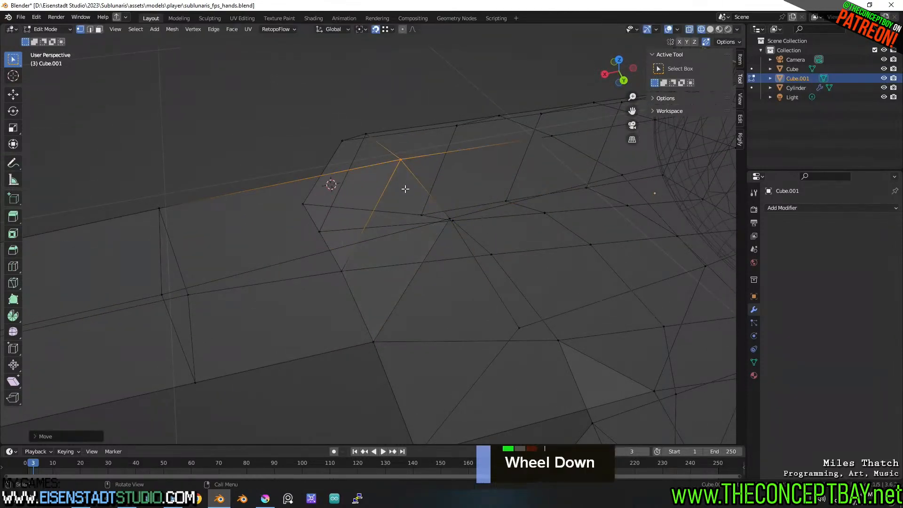
pyautogui.hotkey('ctrl', 'z')
pyautogui.hotkey('ctrl', 'z')
pyautogui.hotkey('ctrl', 'z')
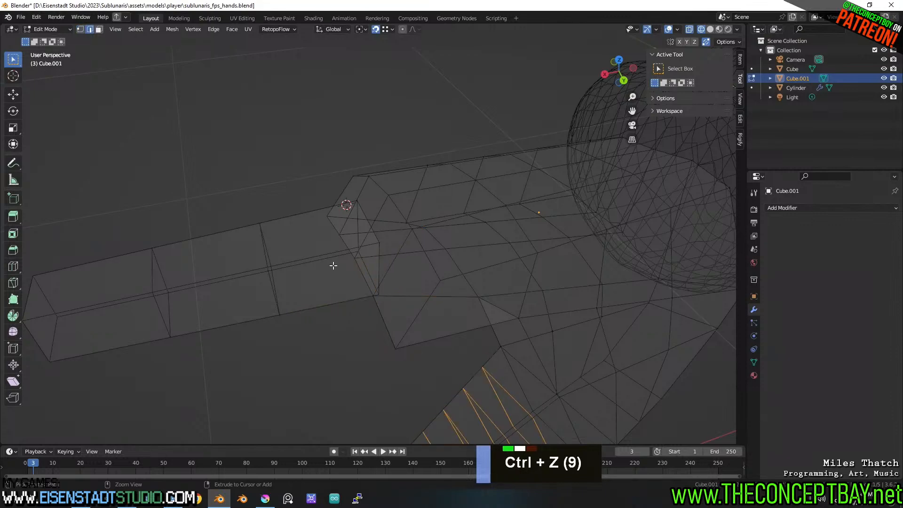
pyautogui.hotkey('ctrl', 'z')
pyautogui.press('z')
pyautogui.moveTo(436, 250); pyautogui.dragTo(427, 275, button='middle')
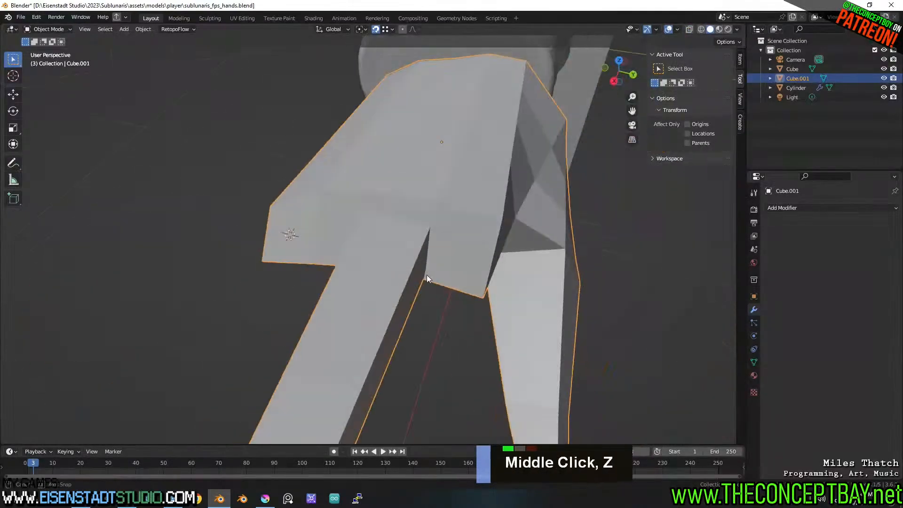
pyautogui.press('Tab')
pyautogui.press('Tab')
# Bevel the palm's three lengthwise edge loops with one segment into narrow strips separating the finger positions.
pyautogui.moveTo(428, 195); pyautogui.dragTo(455, 210, button='middle')
pyautogui.press('2')
pyautogui.keyDown('alt'); pyautogui.click(434, 205); pyautogui.keyUp('alt')
pyautogui.keyDown('alt'); pyautogui.keyDown('shift'); pyautogui.click(359, 211); pyautogui.keyUp('shift'); pyautogui.keyUp('alt')
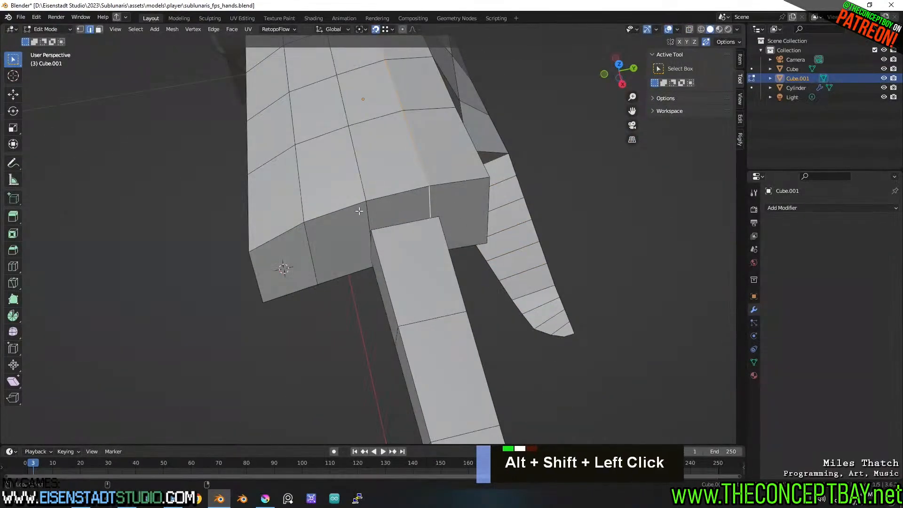
pyautogui.hotkey('ctrl', 'z')
pyautogui.keyDown('alt'); pyautogui.keyDown('shift'); pyautogui.click(304, 240); pyautogui.keyUp('shift'); pyautogui.keyUp('alt')
pyautogui.keyDown('alt'); pyautogui.keyDown('shift'); pyautogui.click(355, 219); pyautogui.keyUp('shift'); pyautogui.keyUp('alt')
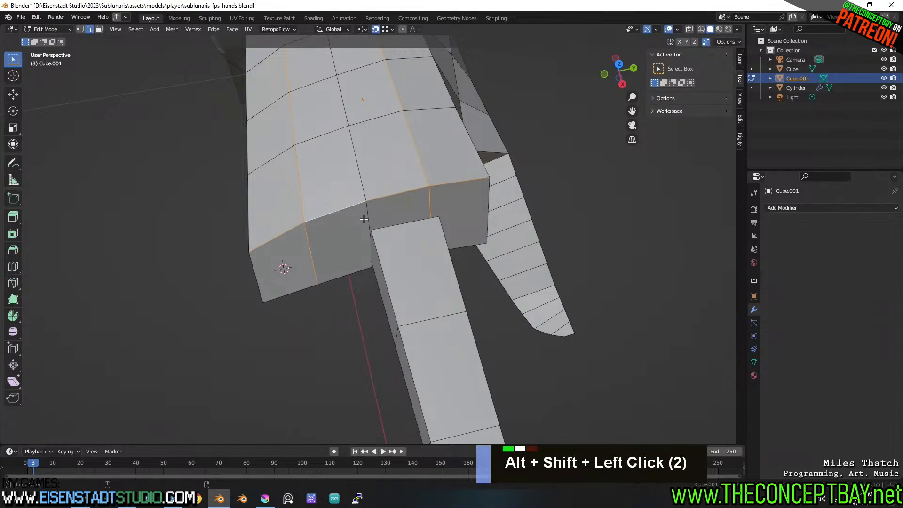
pyautogui.hotkey('ctrl', 'z')
pyautogui.hotkey('ctrl', 'b')
pyautogui.scroll(-3, 573, 245)
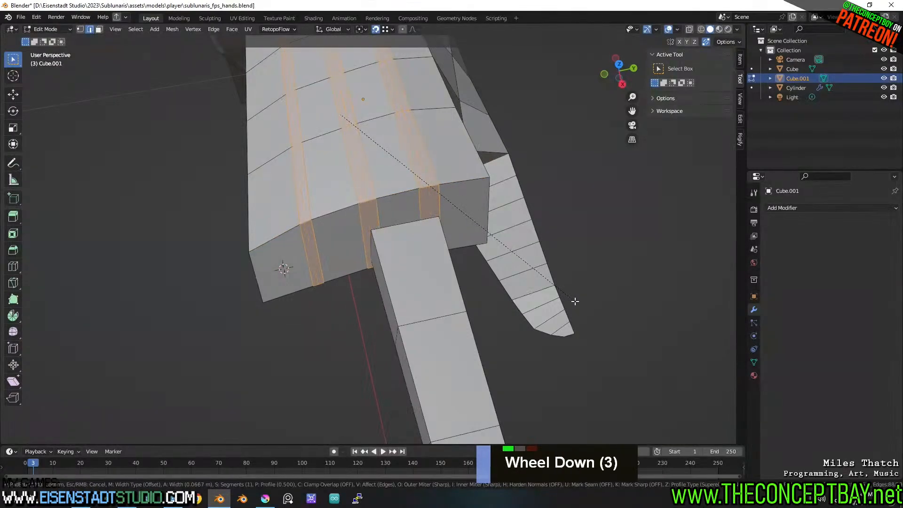
pyautogui.press('shift')
pyautogui.keyDown('shift'); pyautogui.click(563, 301); pyautogui.keyUp('shift')
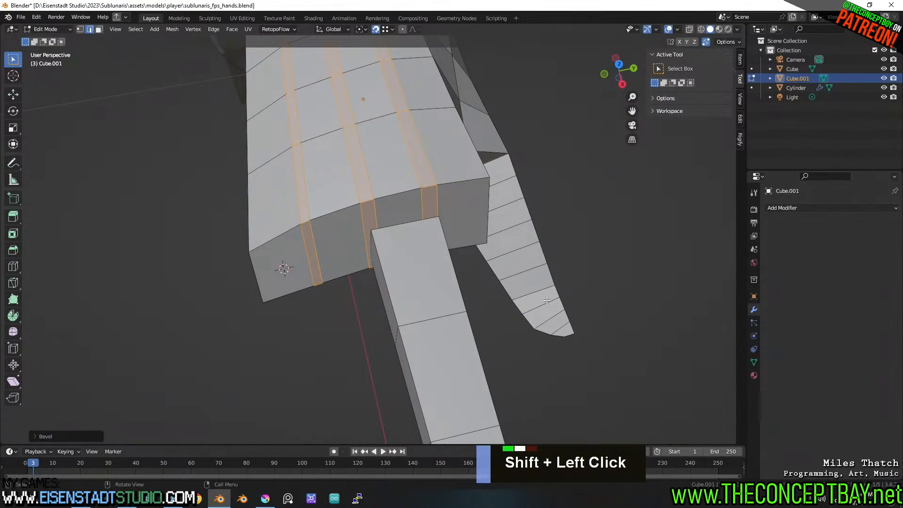
# Widen the palm and thumb mesh along the Y axis by a factor of about 1.16, leaving out the finger block.
pyautogui.press('Tab')
pyautogui.hotkey('alt', 'Tab')
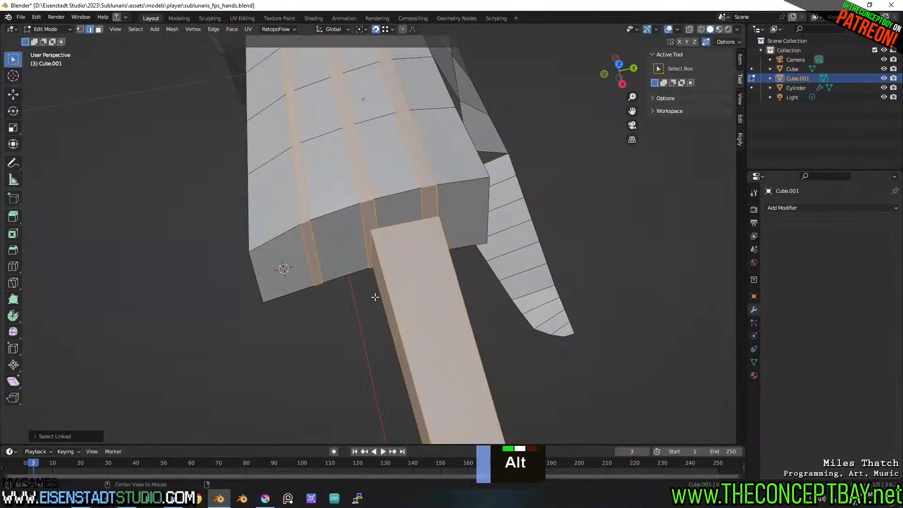
pyautogui.keyDown('alt'); pyautogui.moveTo(394, 294); pyautogui.dragTo(471, 198, button='middle'); pyautogui.keyUp('alt')
pyautogui.scroll(-2, 431, 347)
pyautogui.press('Tab')
pyautogui.press('Tab')
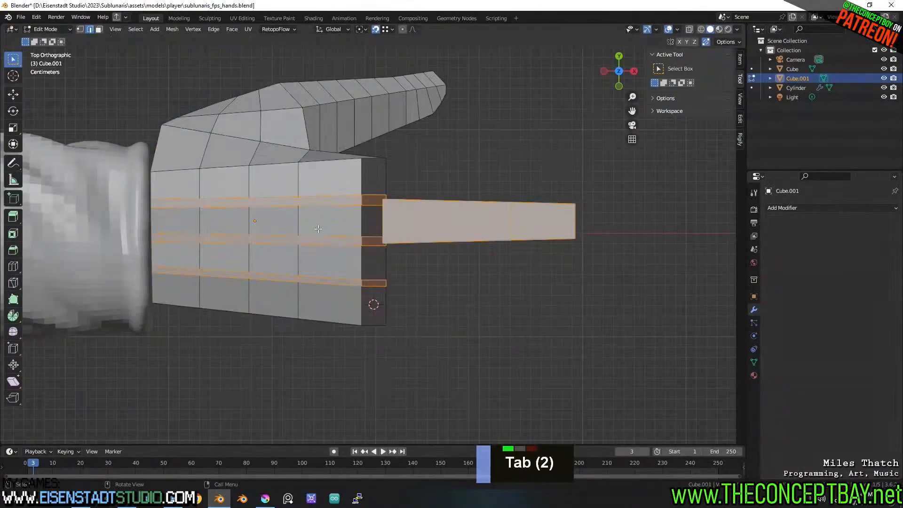
pyautogui.press('a')
pyautogui.press('a')
pyautogui.press('l')
pyautogui.press('s')
pyautogui.press('x')
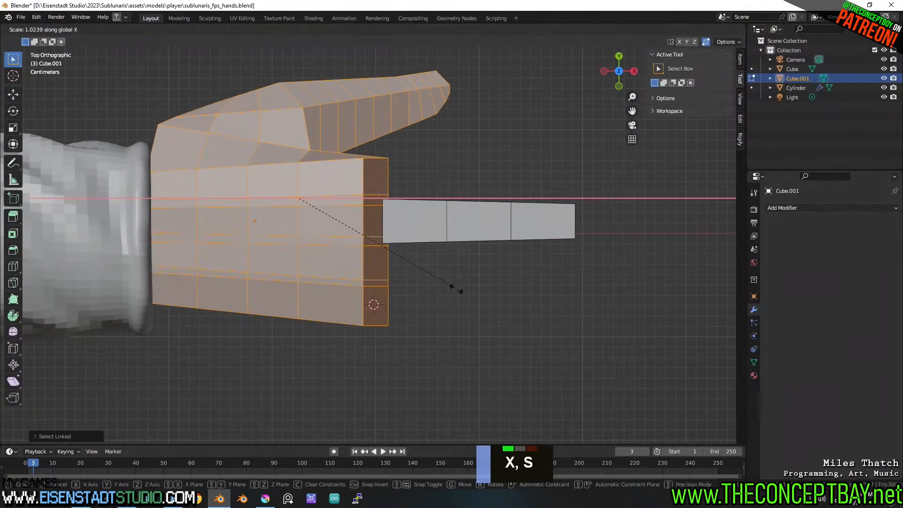
pyautogui.press('y')
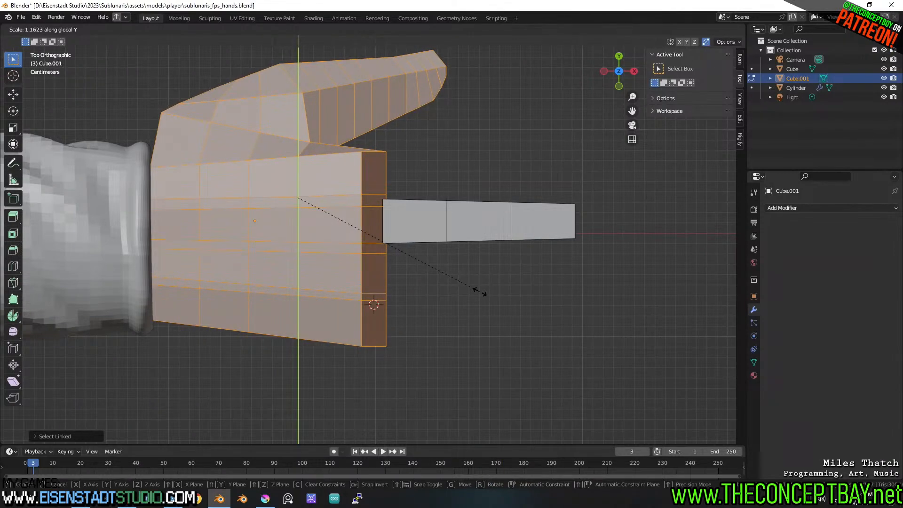
pyautogui.click(482, 292)
# Select the whole finger block and scale it up uniformly to suit the widened palm.
pyautogui.moveTo(482, 291); pyautogui.dragTo(510, 244, button='middle')
pyautogui.scroll(2, 524, 264)
pyautogui.scroll(2, 459, 248)
pyautogui.click(319, 153)
pyautogui.scroll(2, 357, 163)
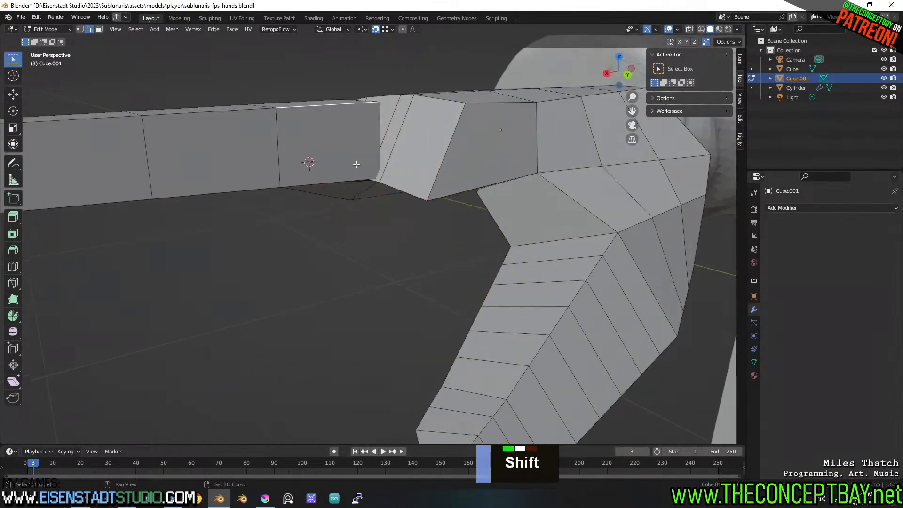
pyautogui.keyDown('shift'); pyautogui.moveTo(356, 163); pyautogui.dragTo(358, 188, button='middle'); pyautogui.keyUp('shift')
pyautogui.moveTo(358, 189); pyautogui.dragTo(336, 228, button='middle')
pyautogui.press('l')
pyautogui.keyDown('alt'); pyautogui.moveTo(379, 204); pyautogui.dragTo(482, 329, button='middle'); pyautogui.keyUp('alt')
pyautogui.scroll(-3, 396, 264)
pyautogui.scroll(-2, 397, 265)
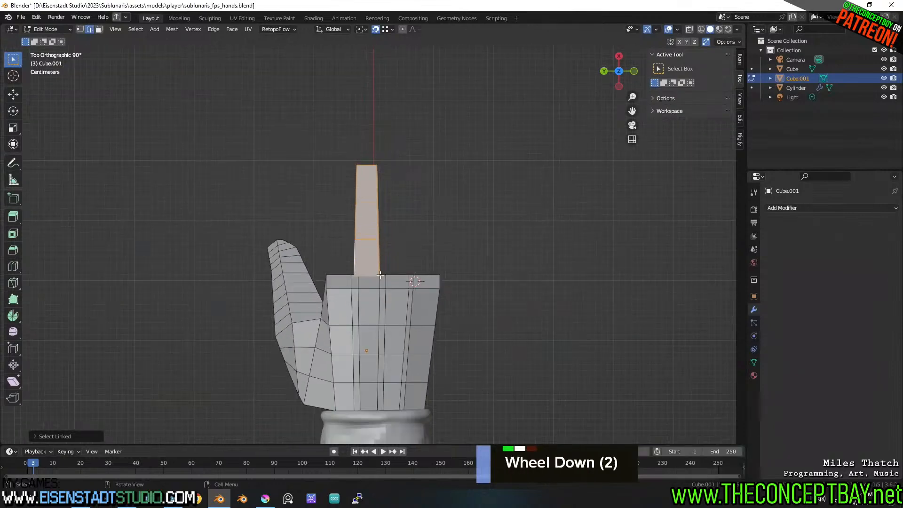
pyautogui.press('s')
pyautogui.click(418, 247)
pyautogui.press('g')
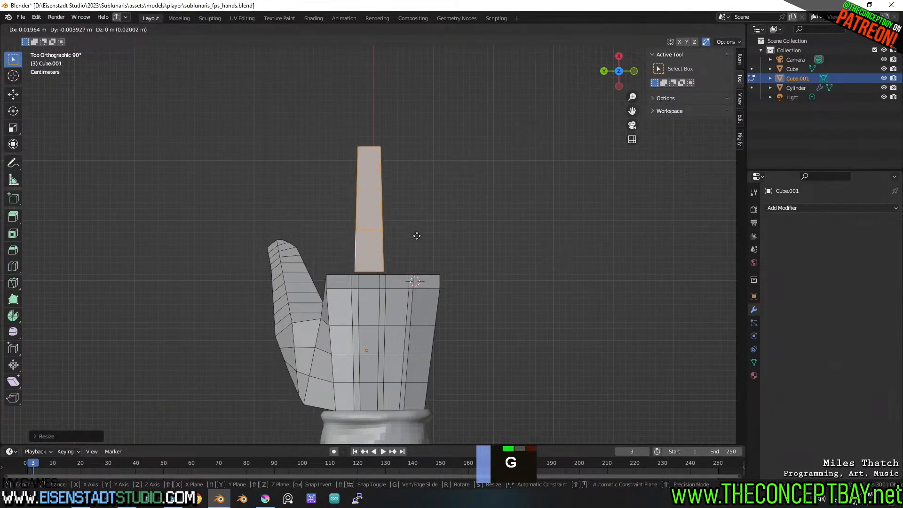
pyautogui.rightClick(416, 238)
# Slim the finger block with a slight uniform reduction and stretch it along X, the last stretch by about 1.12.
pyautogui.press('s')
pyautogui.press('z')
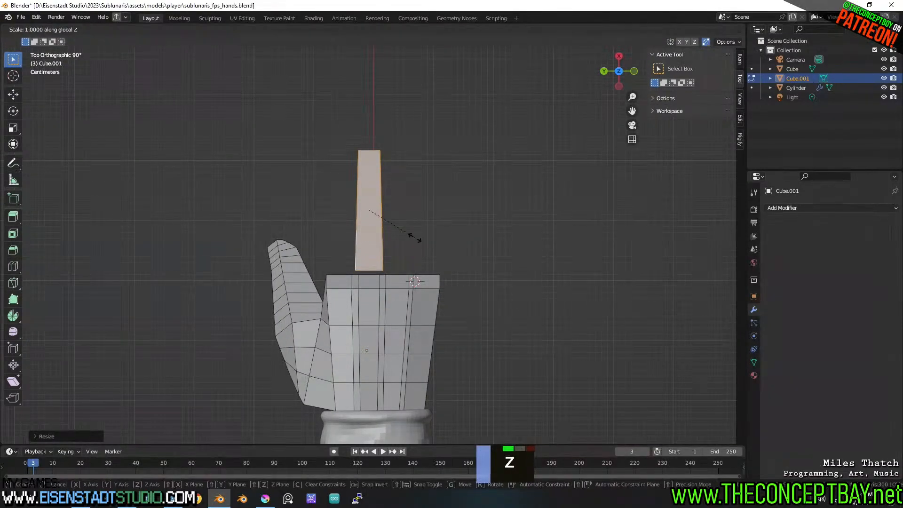
pyautogui.press('x')
pyautogui.press('x')
pyautogui.press('g')
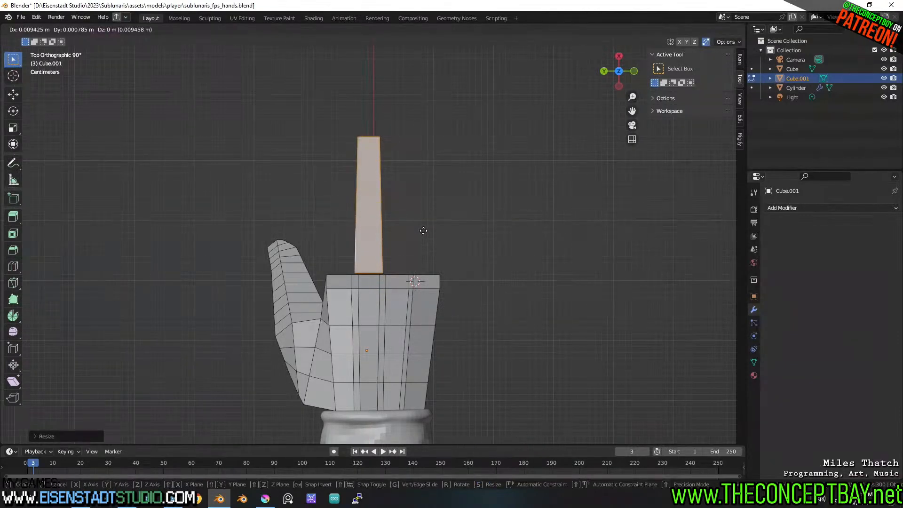
pyautogui.rightClick(461, 221)
pyautogui.press('s')
pyautogui.click(487, 221)
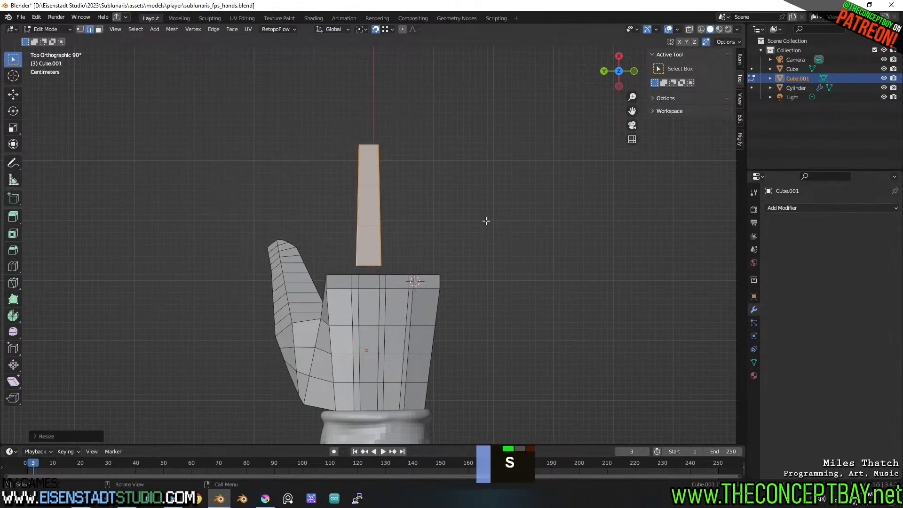
pyautogui.press('s')
pyautogui.press('z')
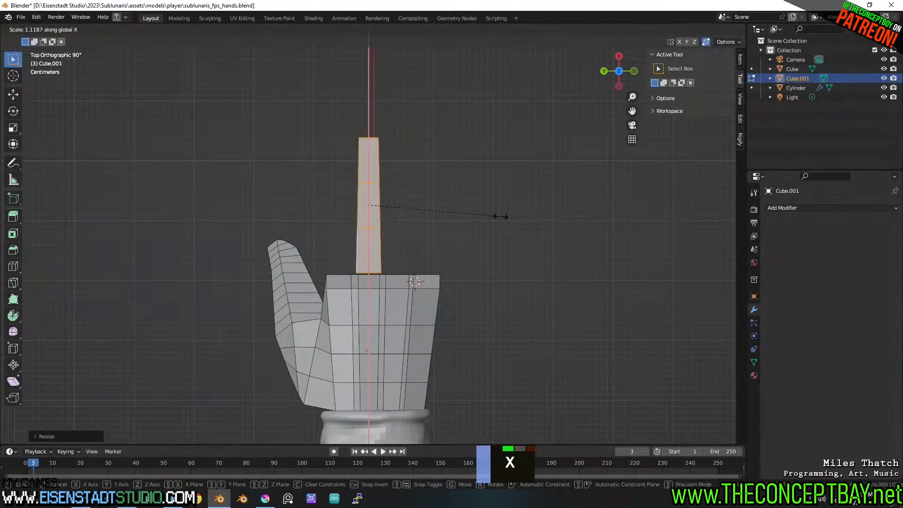
pyautogui.click(503, 216)
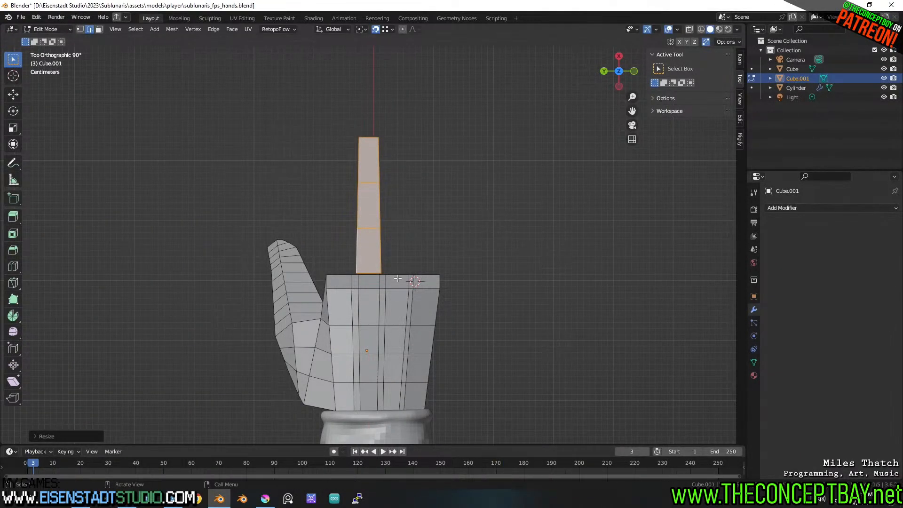
# Switch the hand mesh to vertex selection and wireframe display from the top view.
pyautogui.press('Tab')
pyautogui.press('Tab')
pyautogui.keyDown('shift'); pyautogui.moveTo(397, 278); pyautogui.dragTo(381, 276, button='middle'); pyautogui.keyUp('shift')
pyautogui.press('1')
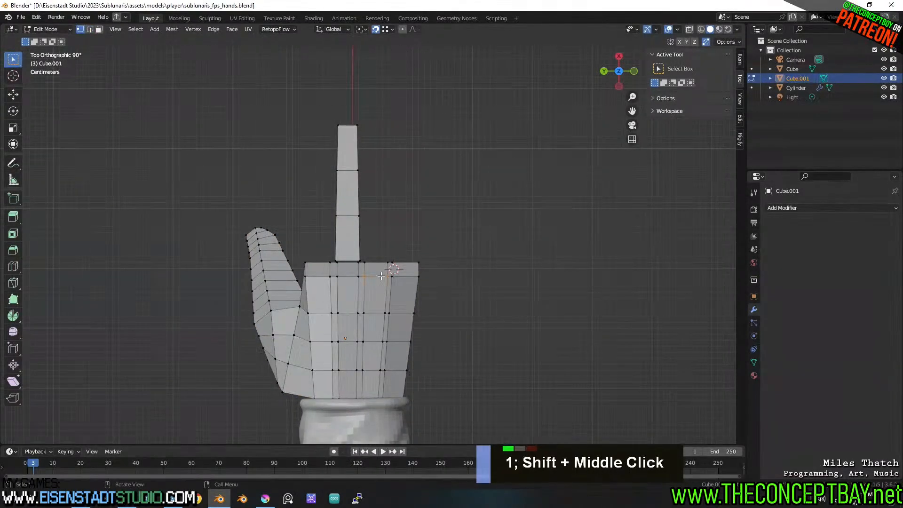
pyautogui.press('a')
pyautogui.press('b')
pyautogui.moveTo(448, 275); pyautogui.dragTo(406, 257)
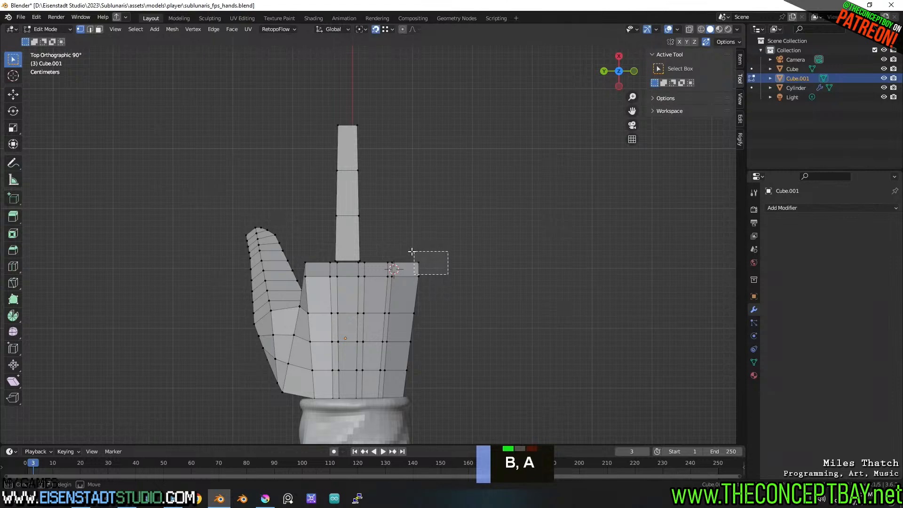
pyautogui.press('z')
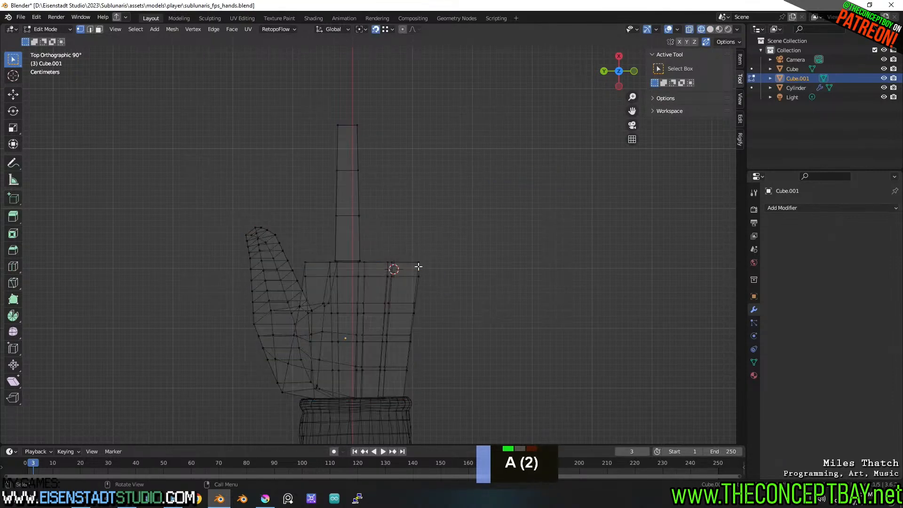
# Pull the little-finger-side front corner vertices of the palm back along X about 0.035 m with smooth proportional editing.
pyautogui.press('b')
pyautogui.moveTo(454, 285); pyautogui.dragTo(429, 288)
pyautogui.press('a')
pyautogui.press('a')
pyautogui.press('b')
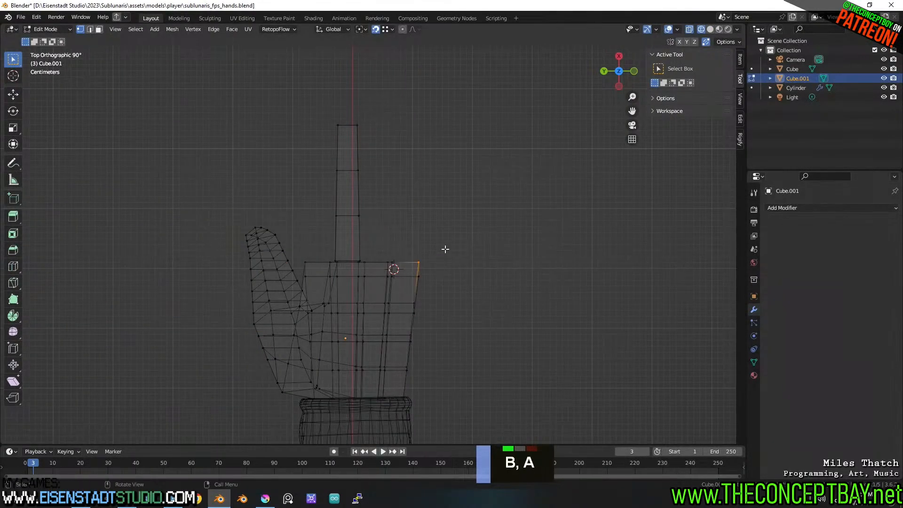
pyautogui.click(405, 30)
pyautogui.press('g')
pyautogui.press('x')
pyautogui.scroll(-13, 462, 220)
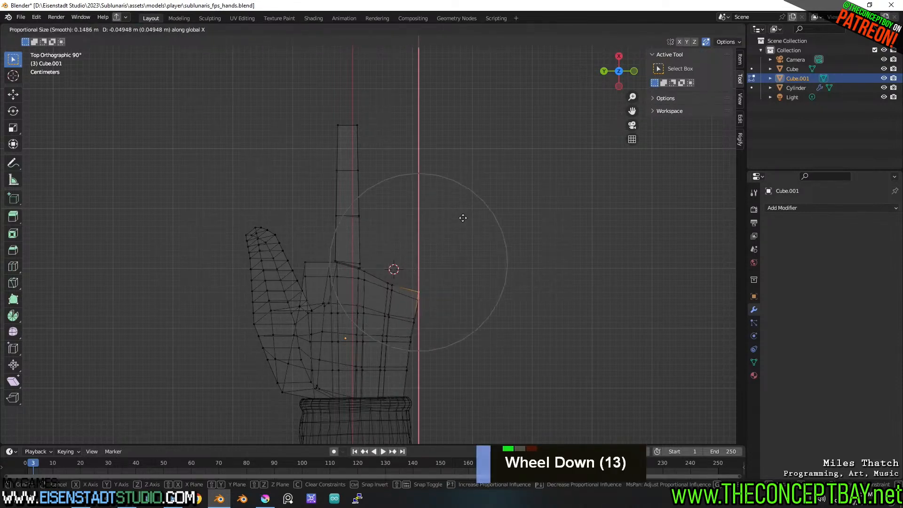
pyautogui.scroll(-2, 461, 214)
pyautogui.scroll(4, 454, 213)
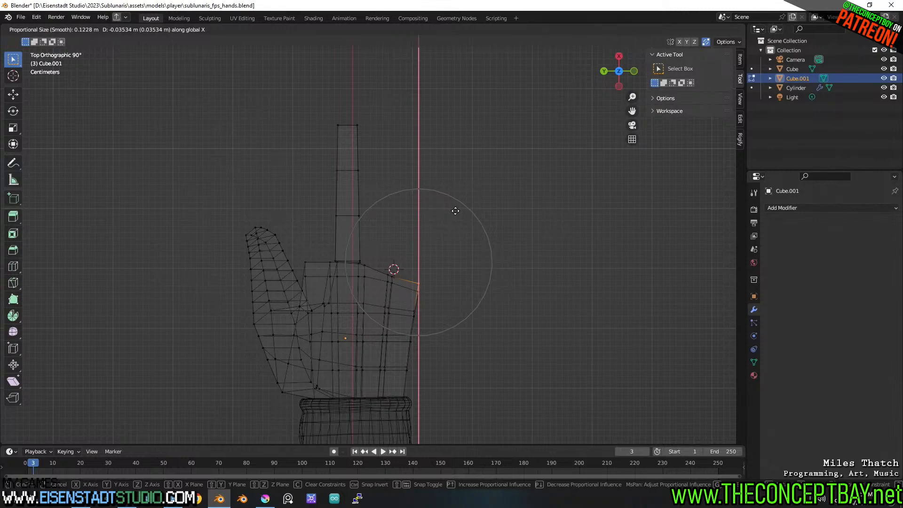
# Nudge the same palm corner back along X another 0.006 m or so, with a proportional size of about 0.043 m.
pyautogui.press('z')
pyautogui.press('x')
pyautogui.scroll(5, 481, 247)
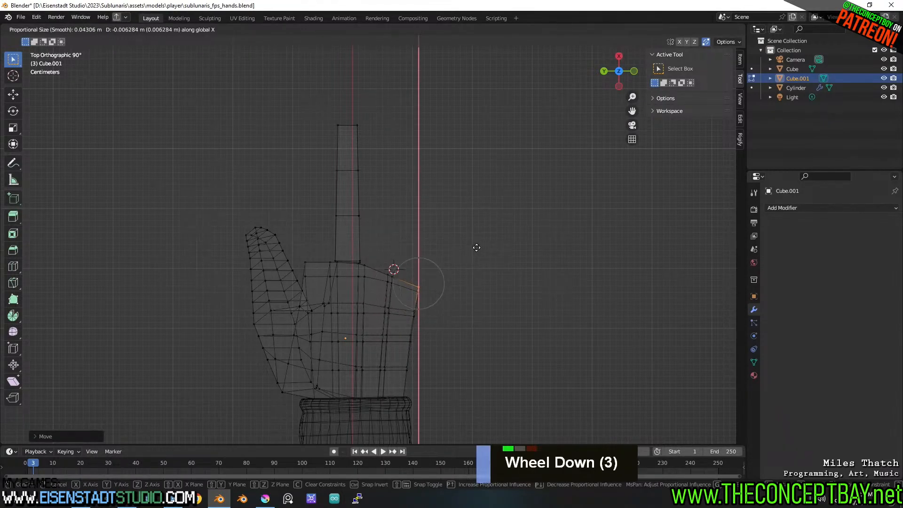
pyautogui.click(476, 247)
# Move the front vertices between the ring and little finger positions forward along X by about 0.01 m.
pyautogui.press('b')
pyautogui.press('a')
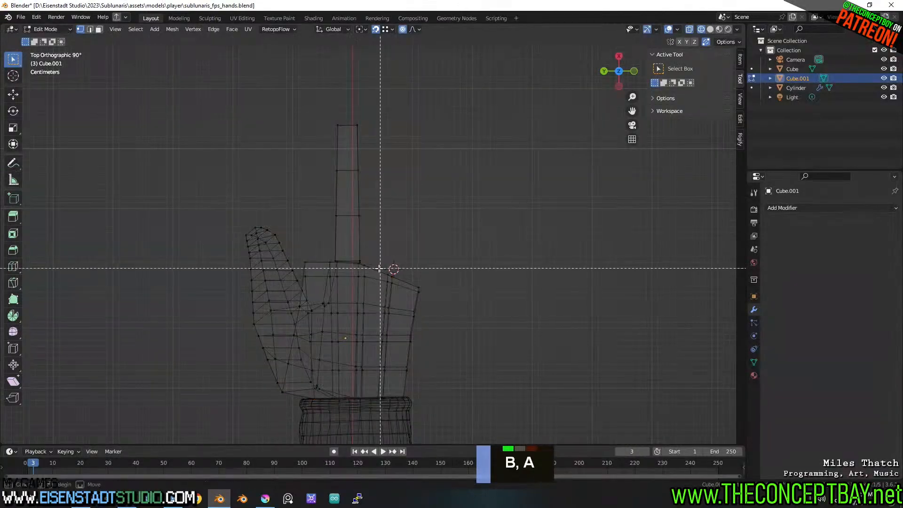
pyautogui.moveTo(402, 292); pyautogui.dragTo(402, 292)
pyautogui.press('g')
pyautogui.press('x')
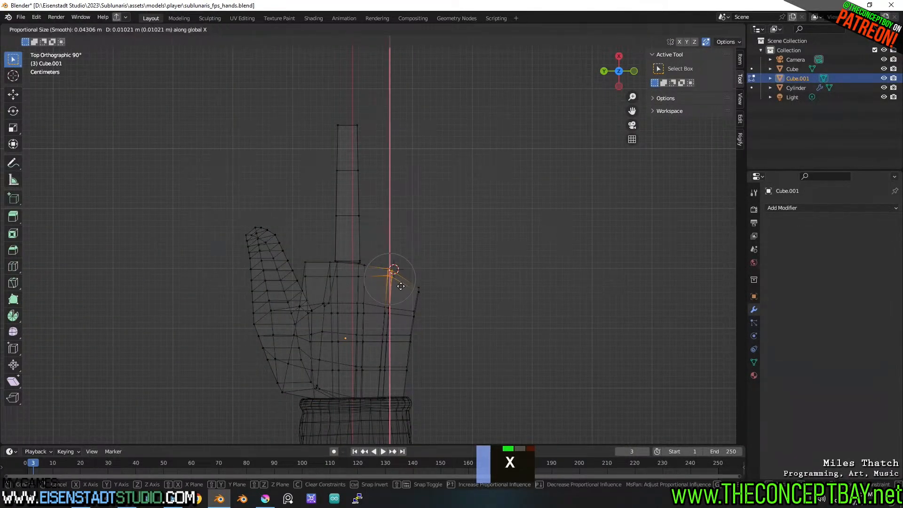
pyautogui.click(400, 284)
pyautogui.press('a')
pyautogui.press('a')
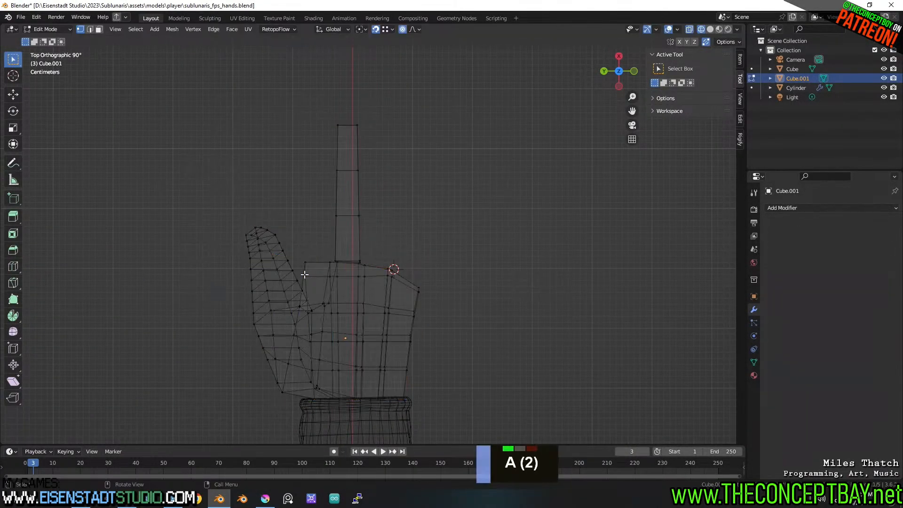
# Move the thumb-side front corner vertices of the palm back along X by about 0.009 m.
pyautogui.press('b')
pyautogui.press('g')
pyautogui.press('z')
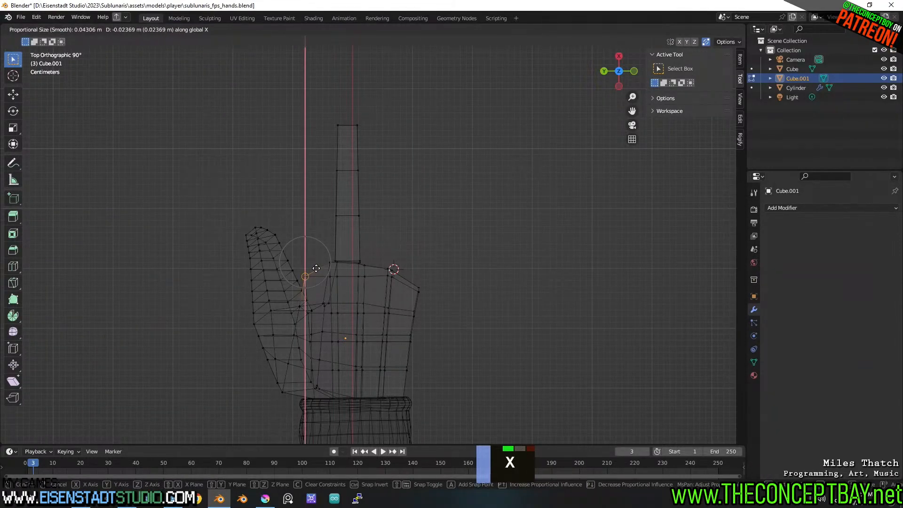
pyautogui.press('ctrl')
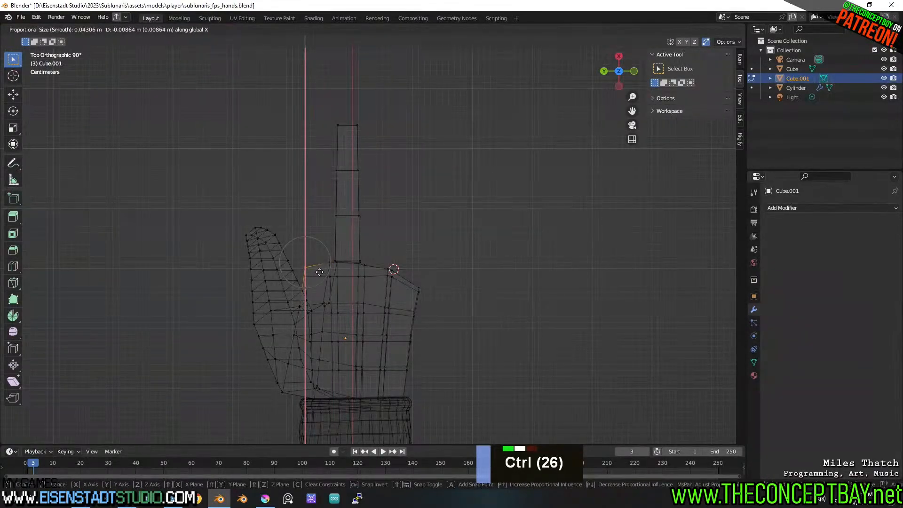
pyautogui.keyDown('ctrl'); pyautogui.click(320, 271); pyautogui.keyUp('ctrl')
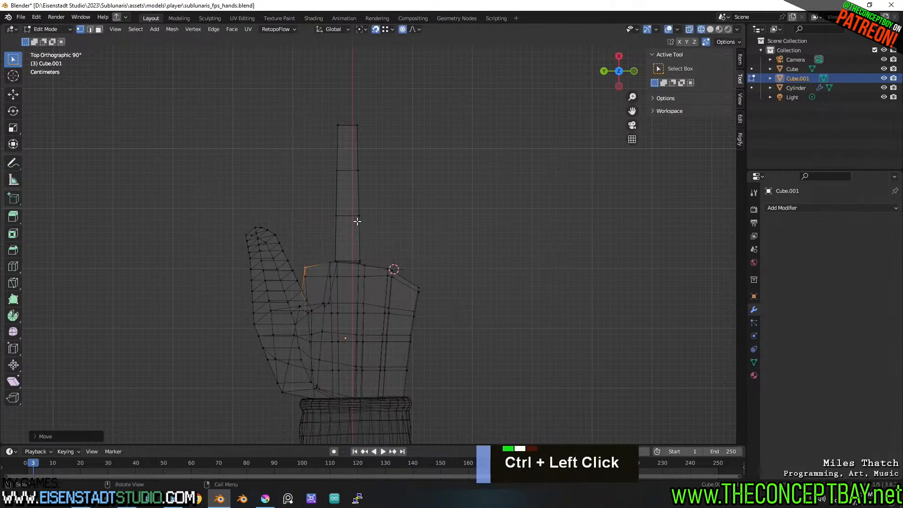
# Duplicate the finger block over the ring finger position and turn off proportional editing.
pyautogui.press('Tab')
pyautogui.press('Tab')
pyautogui.press('a')
pyautogui.press('a')
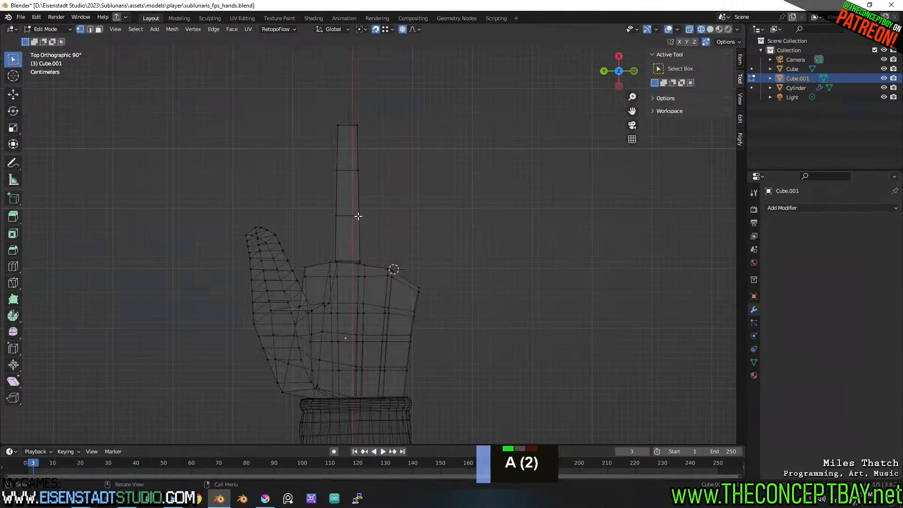
pyautogui.press('l')
pyautogui.hotkey('shift', 'd')
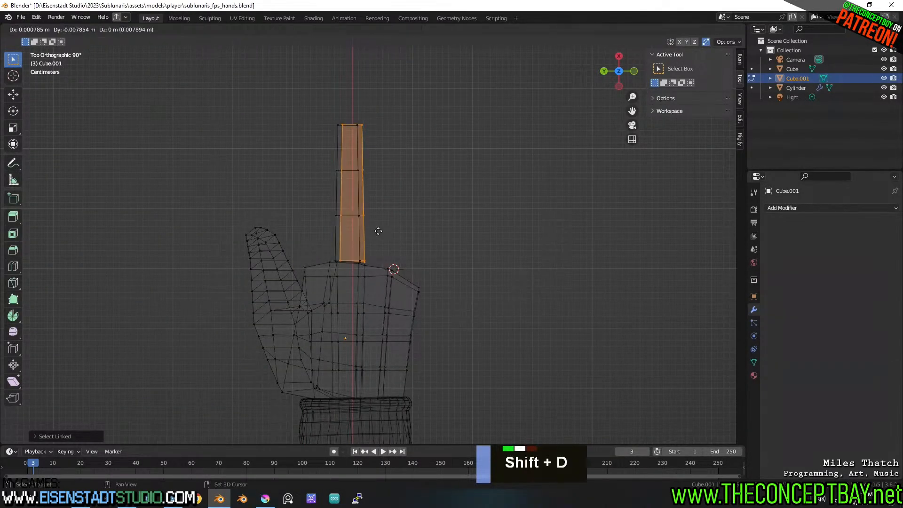
pyautogui.press('r')
pyautogui.press('Escape')
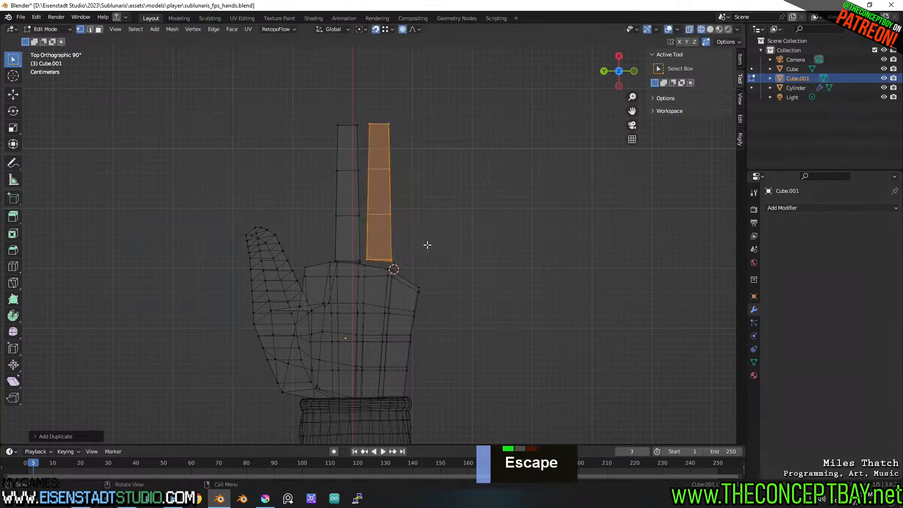
pyautogui.click(419, 32)
pyautogui.click(388, 46)
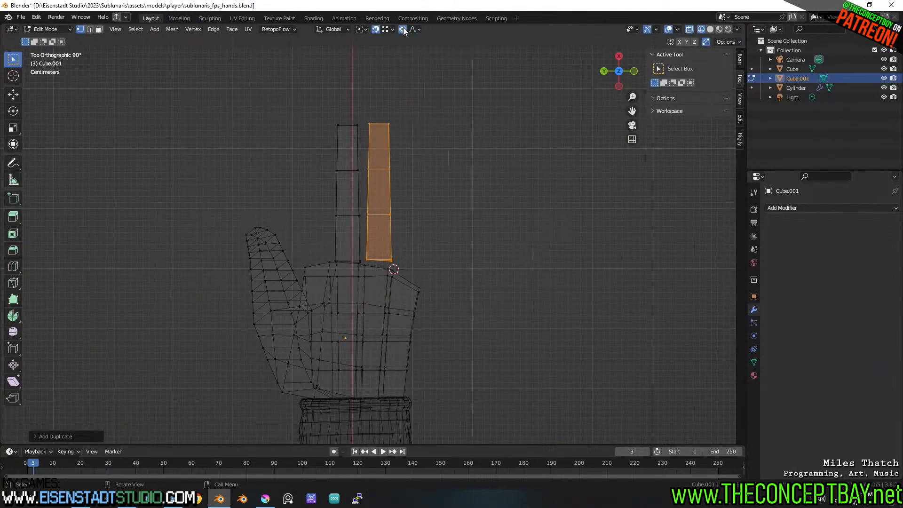
pyautogui.press('g')
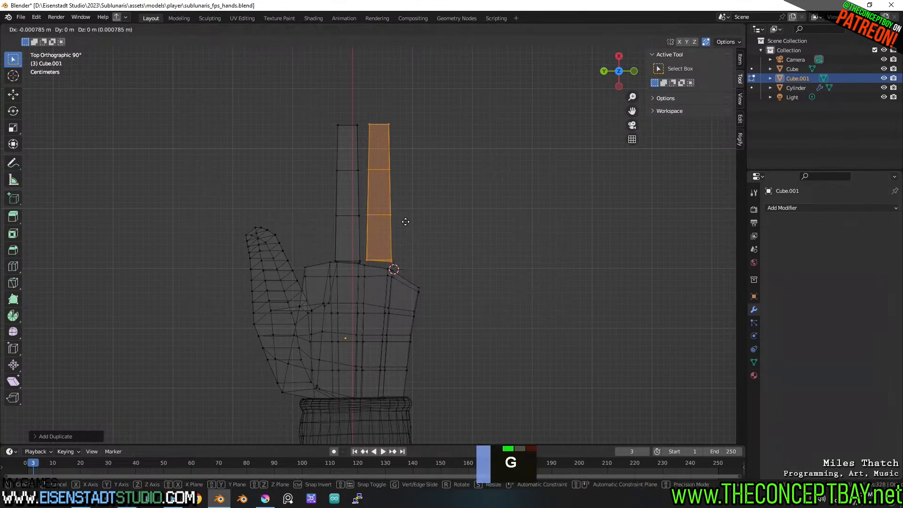
pyautogui.click(406, 222)
# Try to tilt the duplicated finger block outward, scale it down slightly and fit its base against the ring finger knuckle.
pyautogui.press('r')
pyautogui.click(432, 233)
pyautogui.press('g')
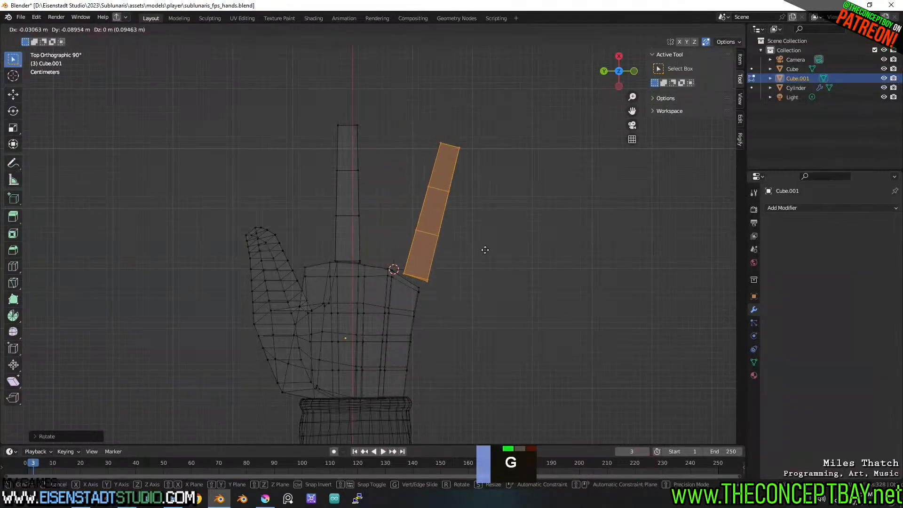
pyautogui.click(447, 234)
pyautogui.press('r')
pyautogui.click(448, 225)
pyautogui.press('s')
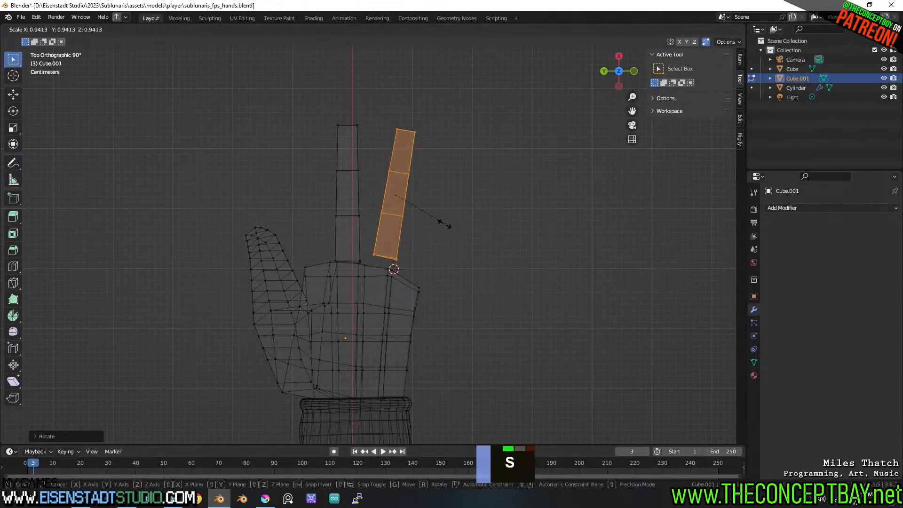
pyautogui.click(421, 220)
pyautogui.press('g')
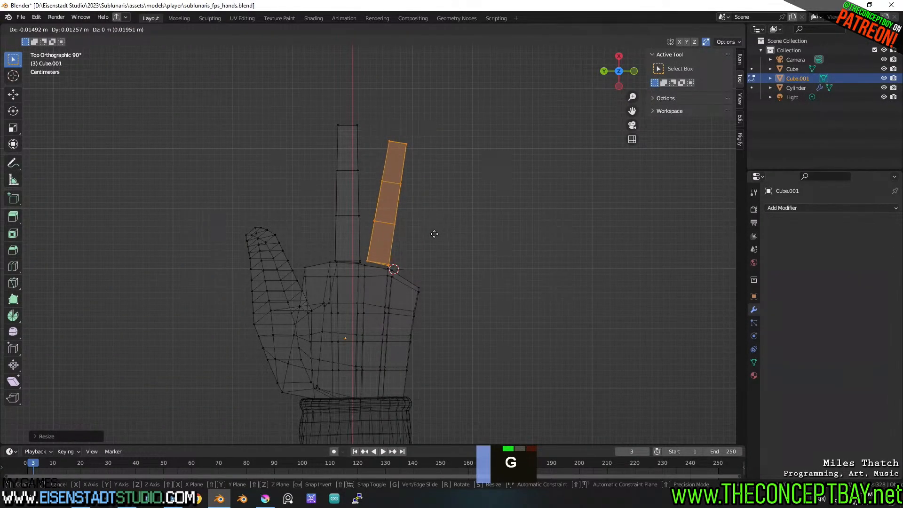
pyautogui.click(433, 234)
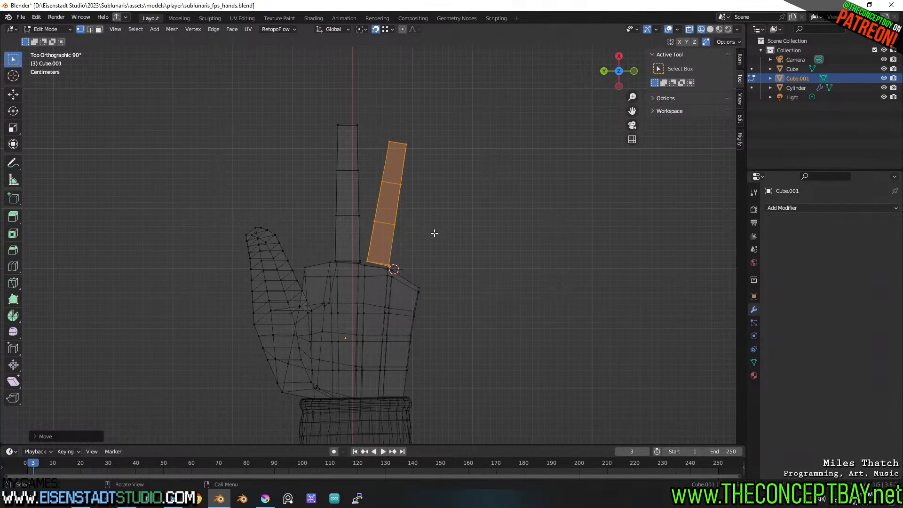
# Delete the duplicated finger block, keeping only the original finger, and return the viewport to solid shading.
pyautogui.press('x')
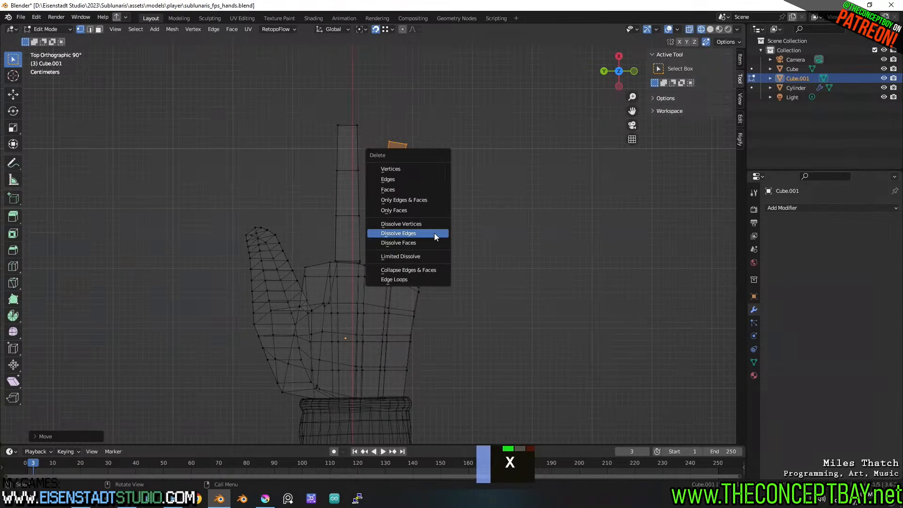
pyautogui.click(434, 233)
pyautogui.hotkey('ctrl', 'z')
pyautogui.press('x')
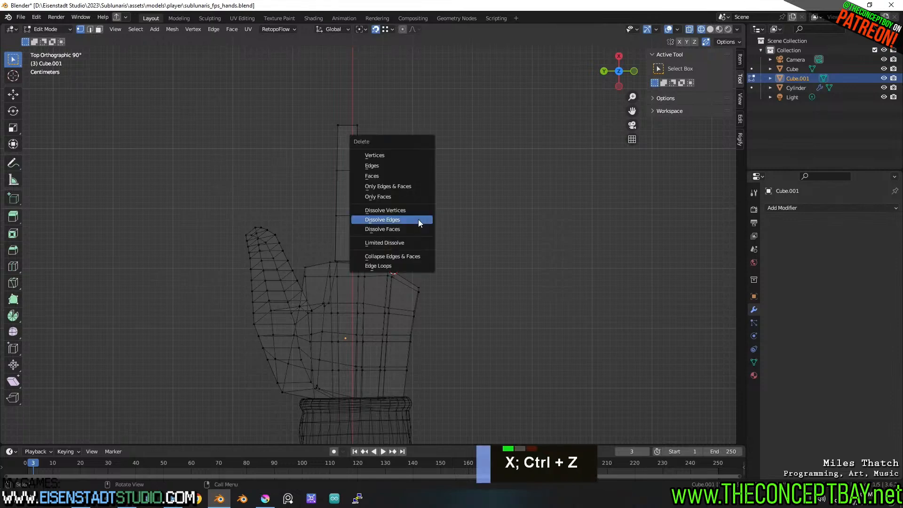
pyautogui.click(387, 176)
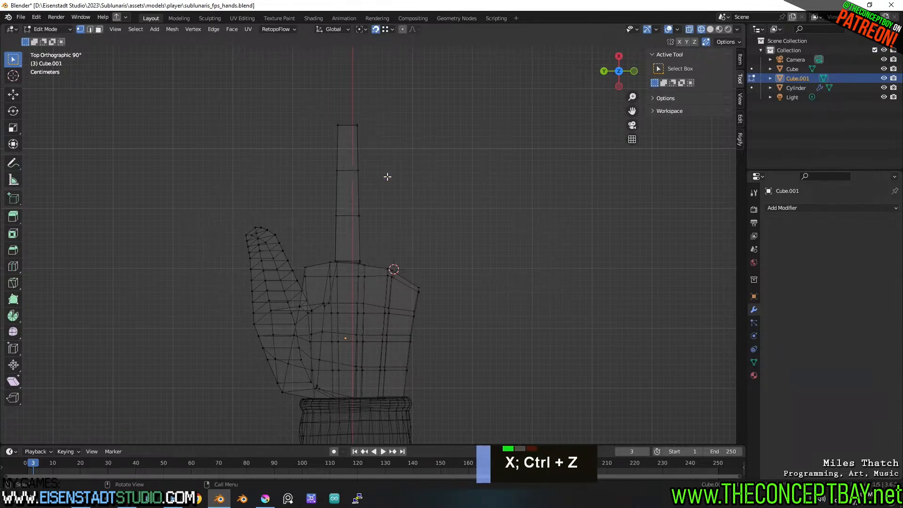
pyautogui.moveTo(373, 226)
pyautogui.mouseDown(button='middle')
pyautogui.moveTo(393, 178)
pyautogui.moveTo(427, 145)
pyautogui.mouseUp(button='middle')
pyautogui.press('z')
pyautogui.scroll(3, 386, 223)
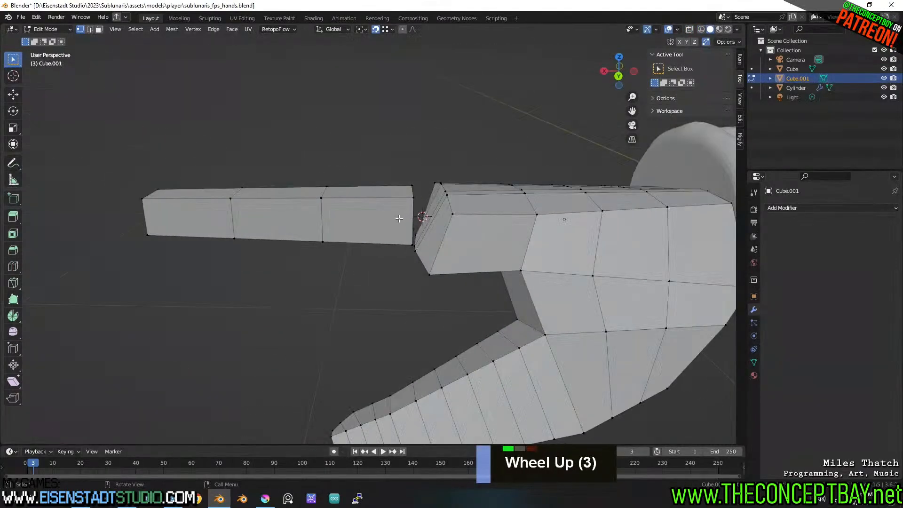
pyautogui.moveTo(385, 224); pyautogui.dragTo(357, 183, button='middle')
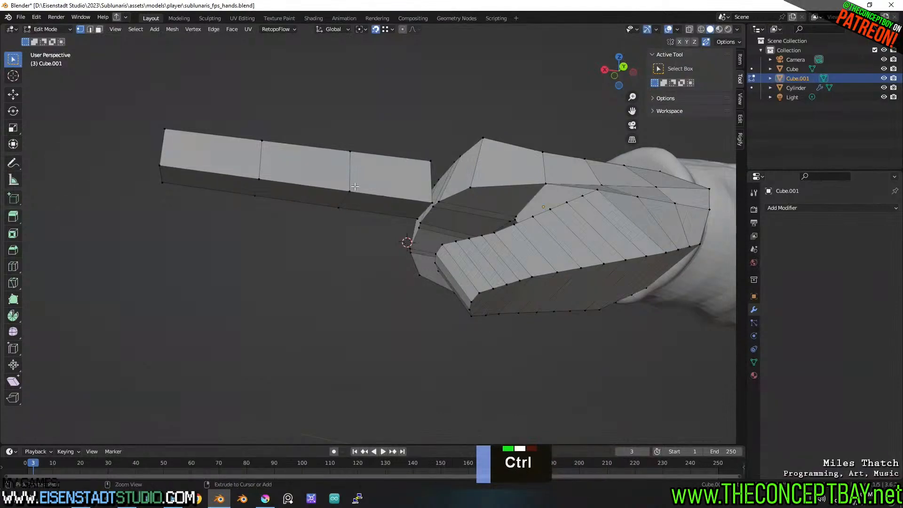
# Try to separate the linked finger geometry from the hand mesh, then undo the separation.
pyautogui.press('Tab')
pyautogui.press('Tab')
pyautogui.press('a')
pyautogui.press('a')
pyautogui.press('a')
pyautogui.press('l')
pyautogui.press('p')
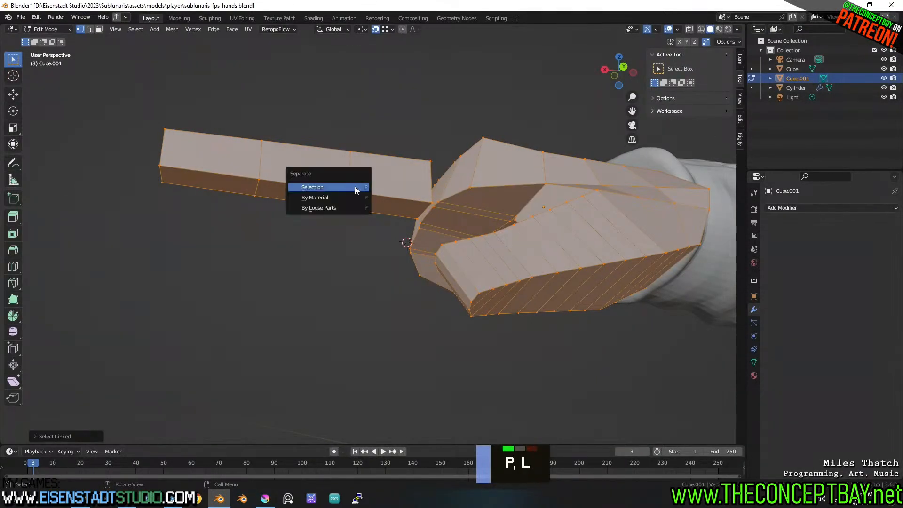
pyautogui.click(356, 188)
pyautogui.press('Escape')
pyautogui.hotkey('ctrl', 'z')
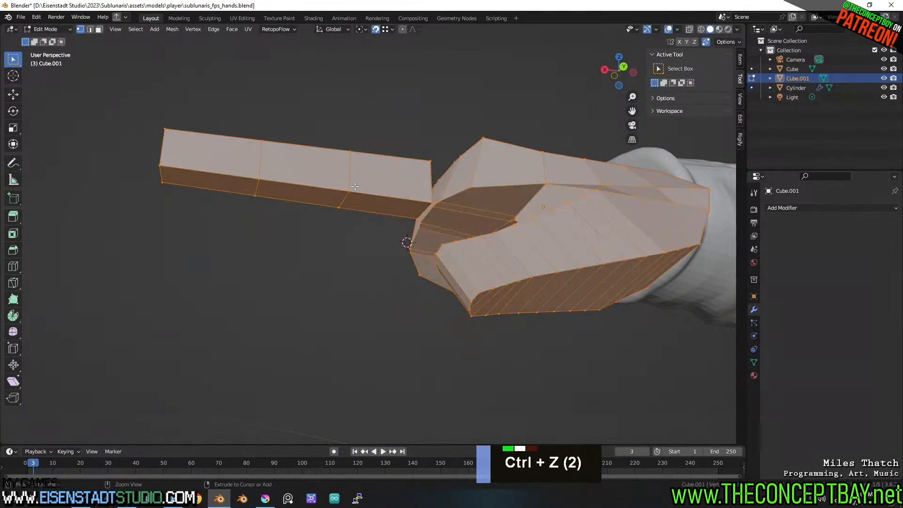
# Separate only the finger block from the hand mesh into its own object and leave Edit Mode.
pyautogui.press('a')
pyautogui.press('a')
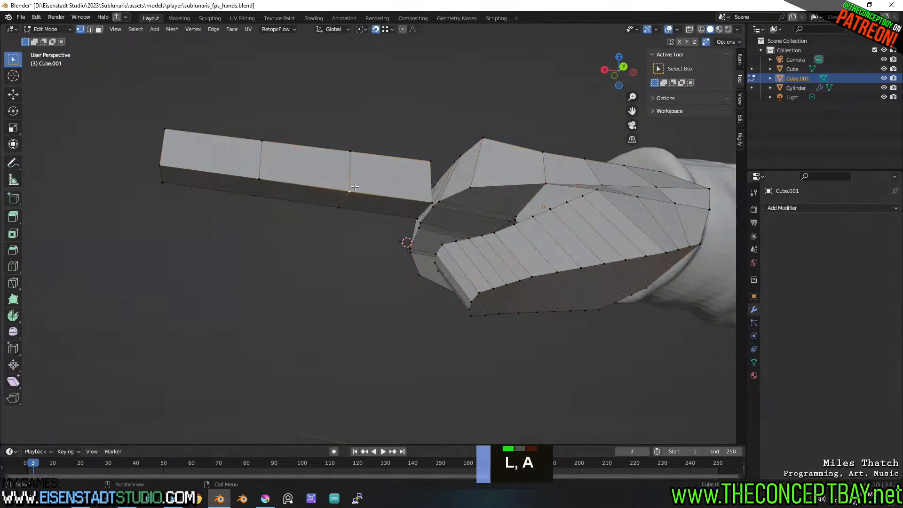
pyautogui.press('l')
pyautogui.press('l')
pyautogui.press('p')
pyautogui.click(355, 189)
pyautogui.press('Tab')
# Edit the hand mesh and extrude the four knuckle faces on the back of the hand upward by a small amount.
pyautogui.moveTo(366, 180); pyautogui.dragTo(355, 276, button='middle')
pyautogui.click(385, 264)
pyautogui.click(459, 256)
pyautogui.keyDown('shift'); pyautogui.moveTo(459, 256); pyautogui.dragTo(353, 267, button='middle'); pyautogui.keyUp('shift')
pyautogui.press('Tab')
pyautogui.press('3')
pyautogui.click(398, 244)
pyautogui.keyDown('shift'); pyautogui.moveTo(354, 267); pyautogui.dragTo(312, 275, button='middle'); pyautogui.keyUp('shift')
pyautogui.keyDown('shift'); pyautogui.click(334, 235); pyautogui.keyUp('shift')
pyautogui.keyDown('shift'); pyautogui.click(380, 212); pyautogui.keyUp('shift')
pyautogui.keyDown('shift'); pyautogui.click(442, 168); pyautogui.keyUp('shift')
pyautogui.moveTo(442, 169); pyautogui.dragTo(579, 257, button='middle')
pyautogui.press('e')
pyautogui.click(575, 242)
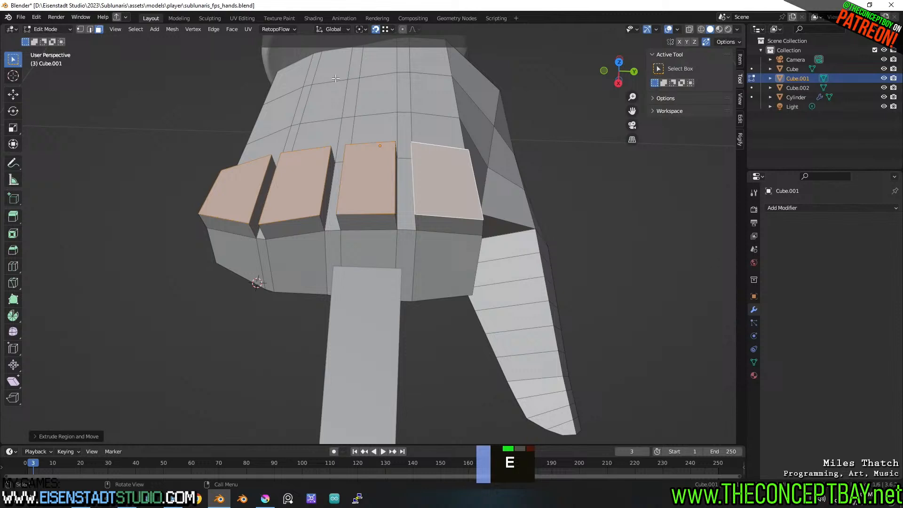
# Set the pivot point to Individual Origins and scale down the four extruded knuckle faces.
pyautogui.click(232, 33)
pyautogui.press('Escape')
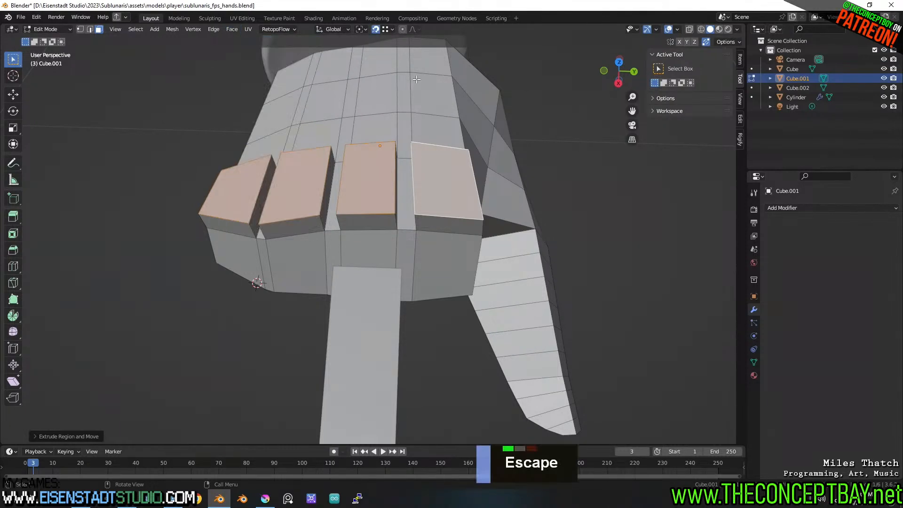
pyautogui.click(360, 30)
pyautogui.click(376, 61)
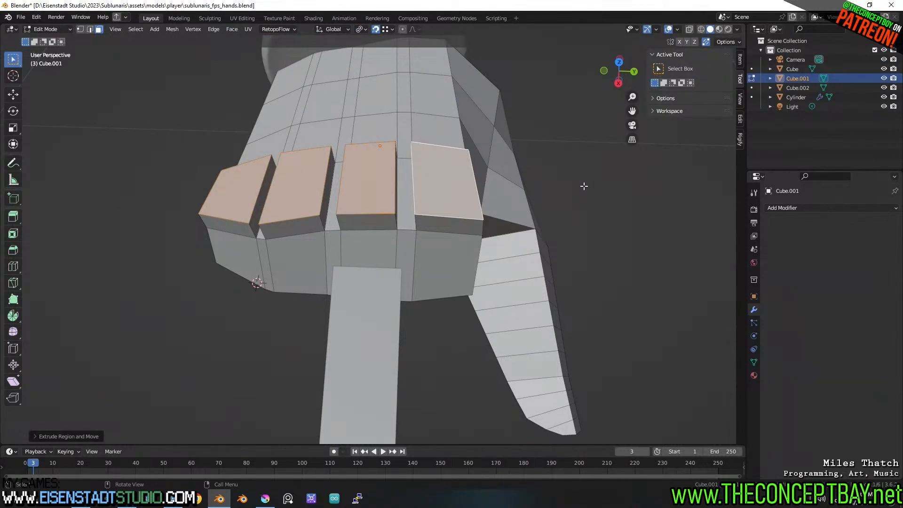
pyautogui.press('s')
pyautogui.click(459, 187)
# Lower the four scaled knuckle faces along the global Z axis by about 0.01 m.
pyautogui.press('g')
pyautogui.press('z')
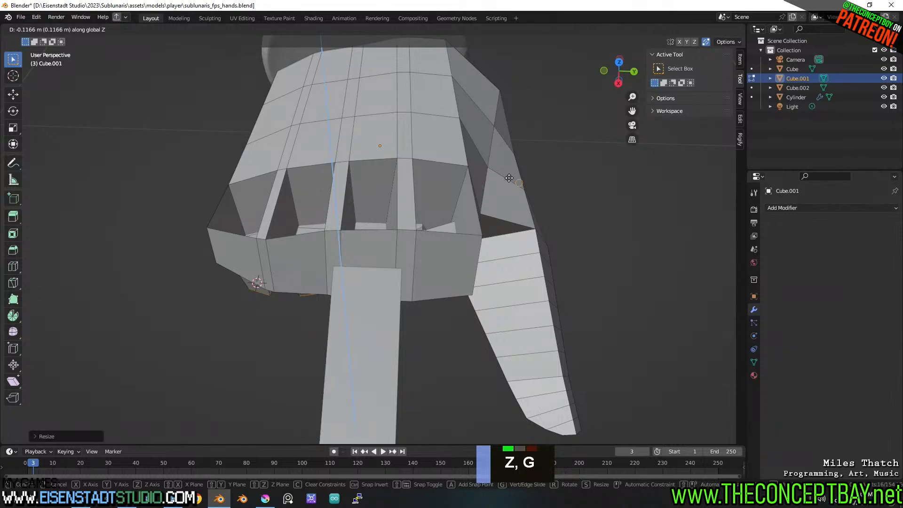
pyautogui.press('ctrl')
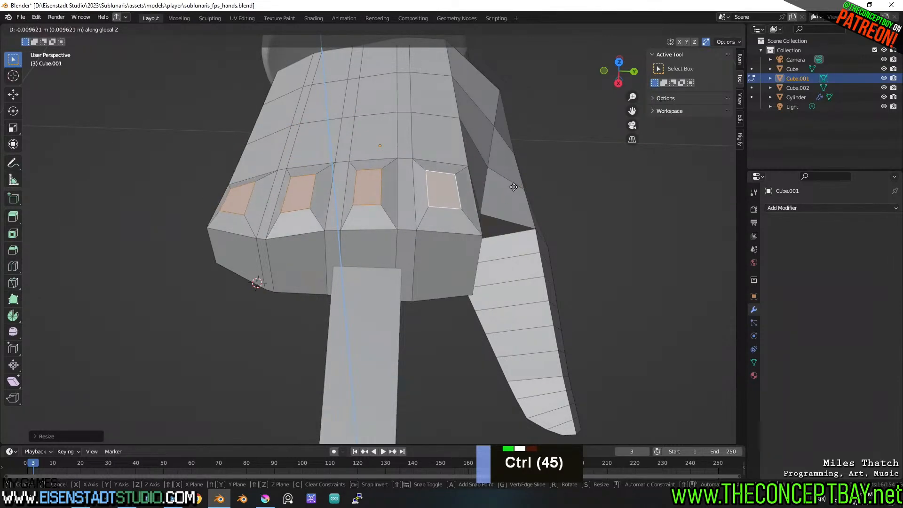
pyautogui.keyDown('ctrl'); pyautogui.click(514, 186); pyautogui.keyUp('ctrl')
pyautogui.moveTo(514, 185); pyautogui.dragTo(545, 313, button='middle')
pyautogui.scroll(-2, 535, 304)
pyautogui.moveTo(475, 277); pyautogui.dragTo(564, 198, button='middle')
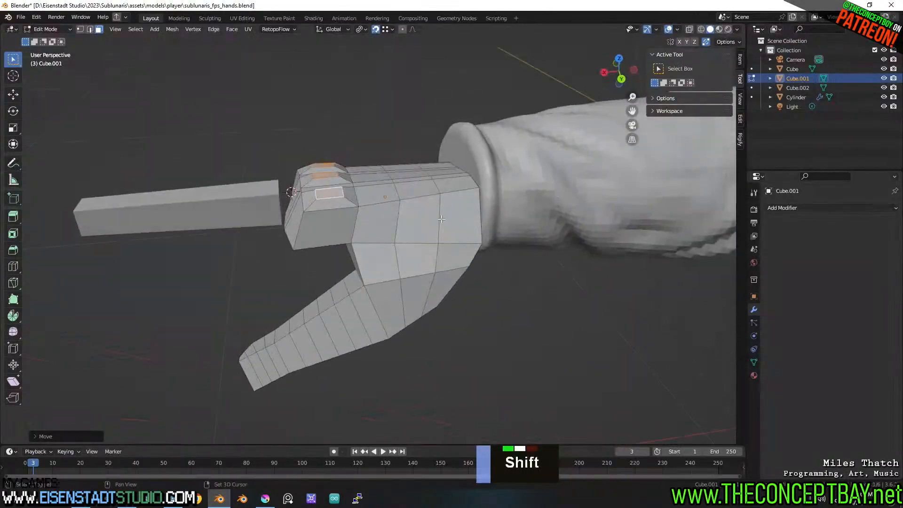
pyautogui.keyDown('shift'); pyautogui.moveTo(428, 238); pyautogui.dragTo(489, 216, button='middle'); pyautogui.keyUp('shift')
pyautogui.scroll(2, 490, 215)
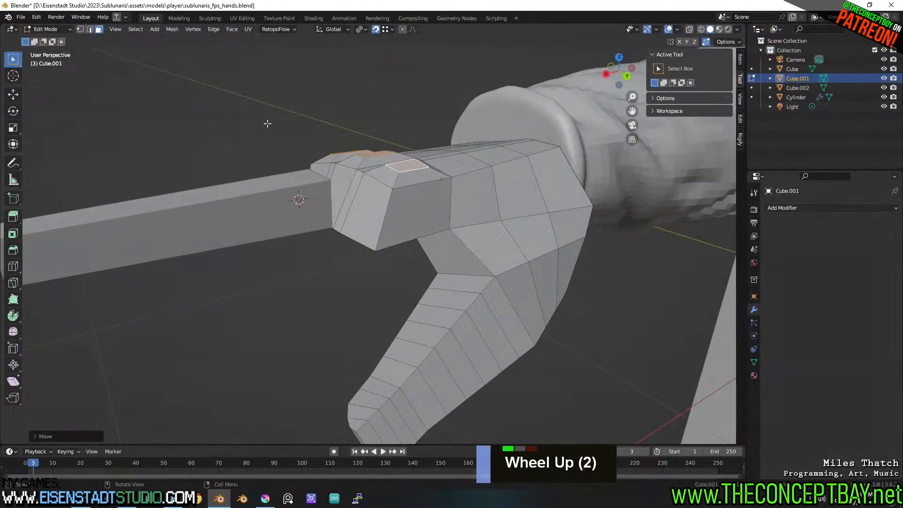
# Switch the hand object to Sculpt Mode and save the file.
pyautogui.click(57, 30)
pyautogui.click(57, 26)
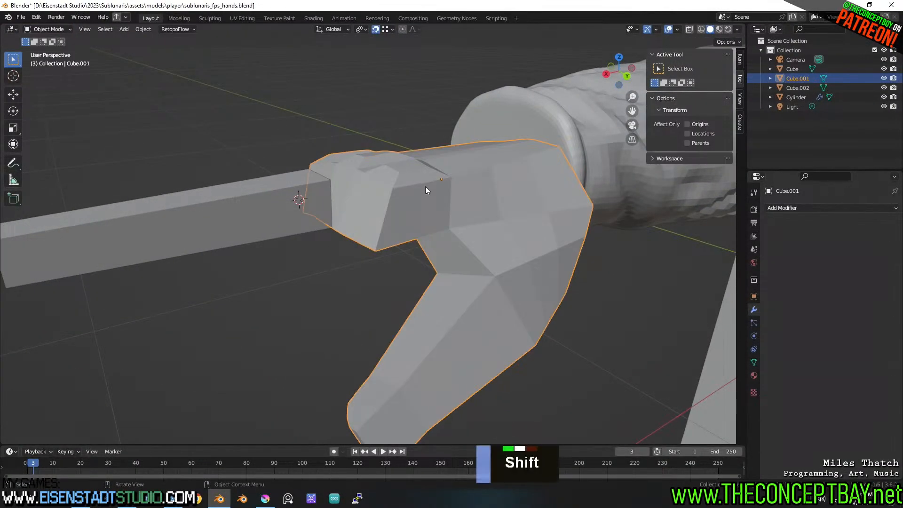
pyautogui.hotkey('ctrl', 'Tab')
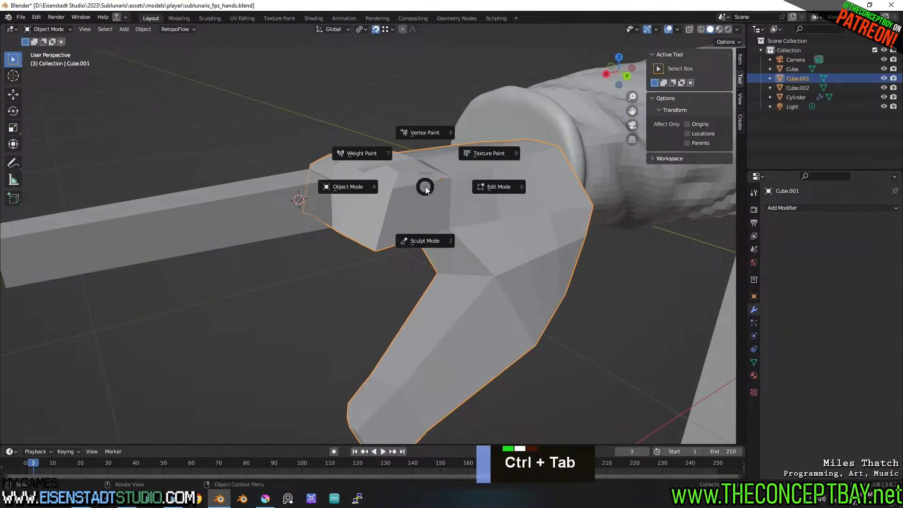
pyautogui.click(425, 244)
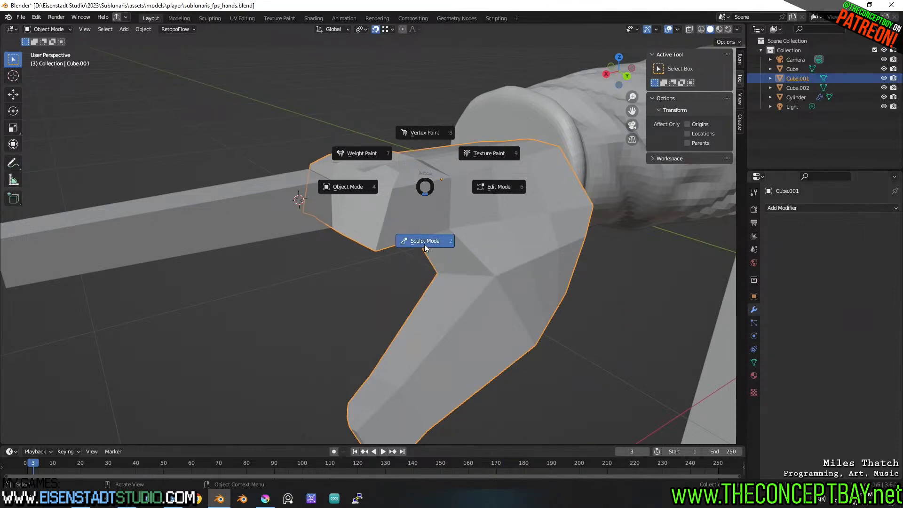
pyautogui.moveTo(425, 244)
pyautogui.keyDown('shift'); pyautogui.mouseDown(button='middle')
pyautogui.moveTo(444, 244)
pyautogui.moveTo(450, 257)
pyautogui.moveTo(413, 261)
pyautogui.mouseUp(button='middle'); pyautogui.keyUp('shift')
pyautogui.hotkey('ctrl', 's')
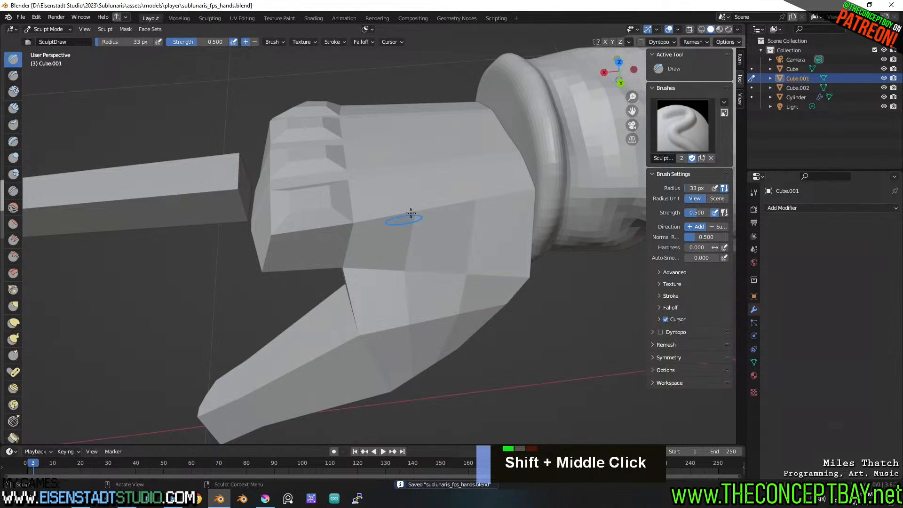
# Return the hand to Object Mode, apply its scale and save the file.
pyautogui.click(63, 29)
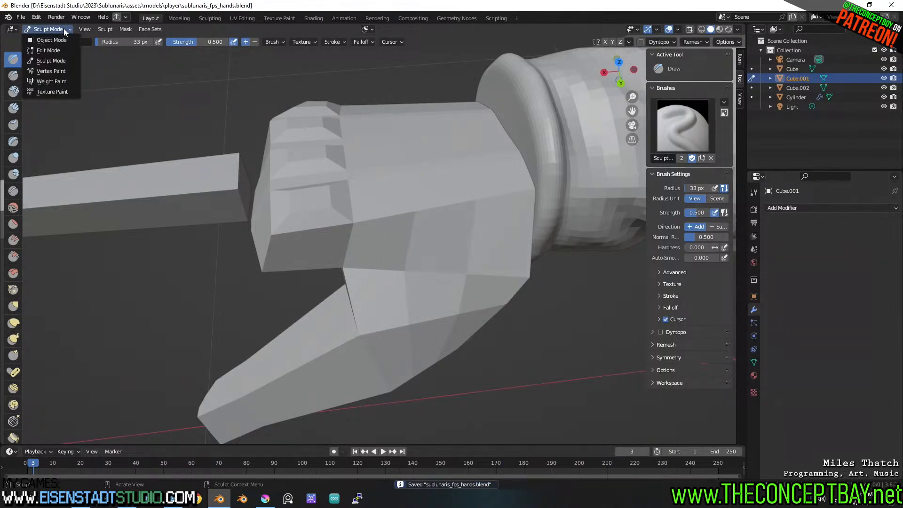
pyautogui.click(63, 35)
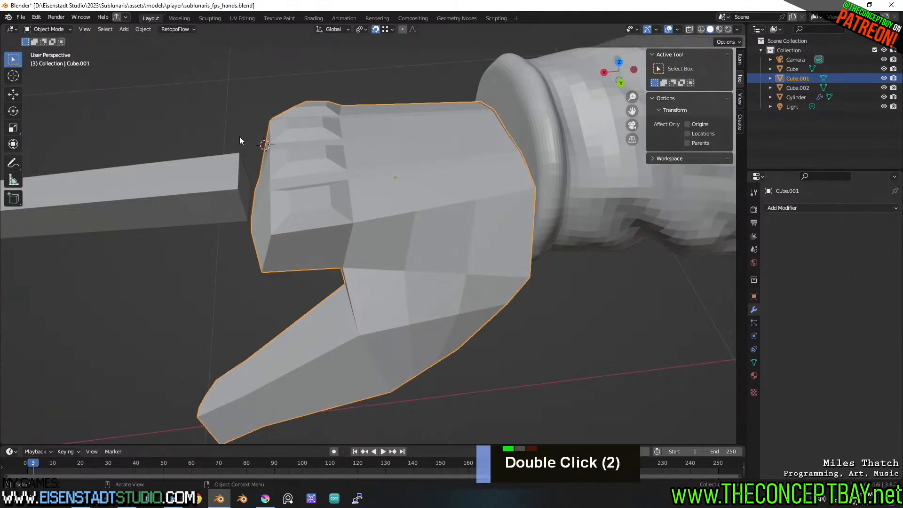
pyautogui.click(755, 296)
pyautogui.hotkey('ctrl', 'a')
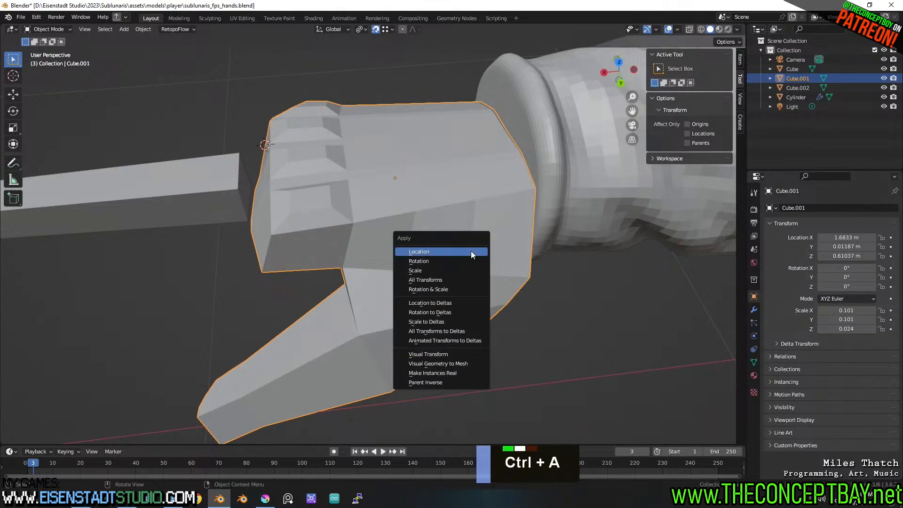
pyautogui.click(468, 268)
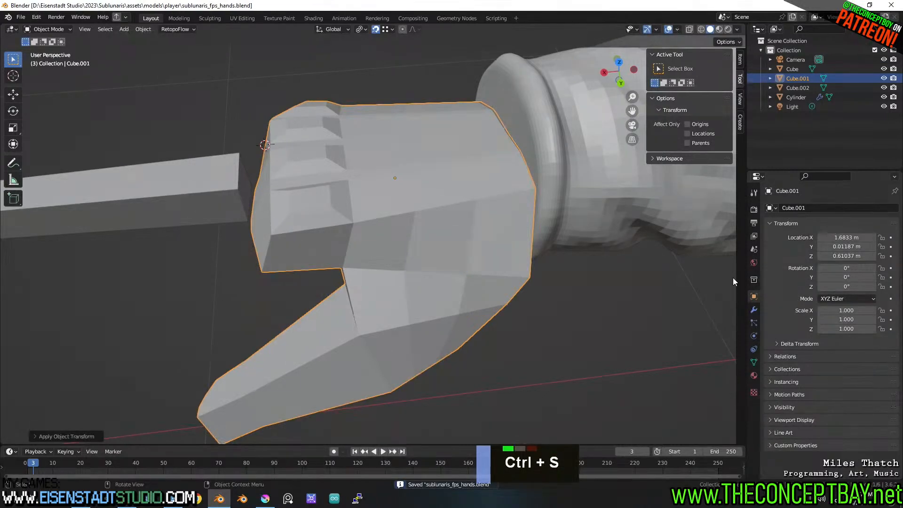
# Add a Multiresolution modifier to the hand and subdivide it twice.
pyautogui.click(754, 309)
pyautogui.click(789, 208)
pyautogui.click(718, 327)
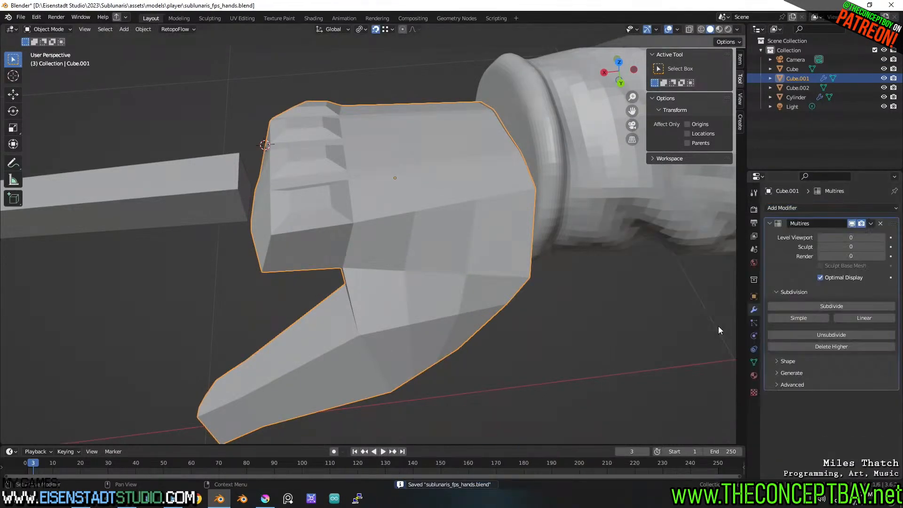
pyautogui.click(812, 306)
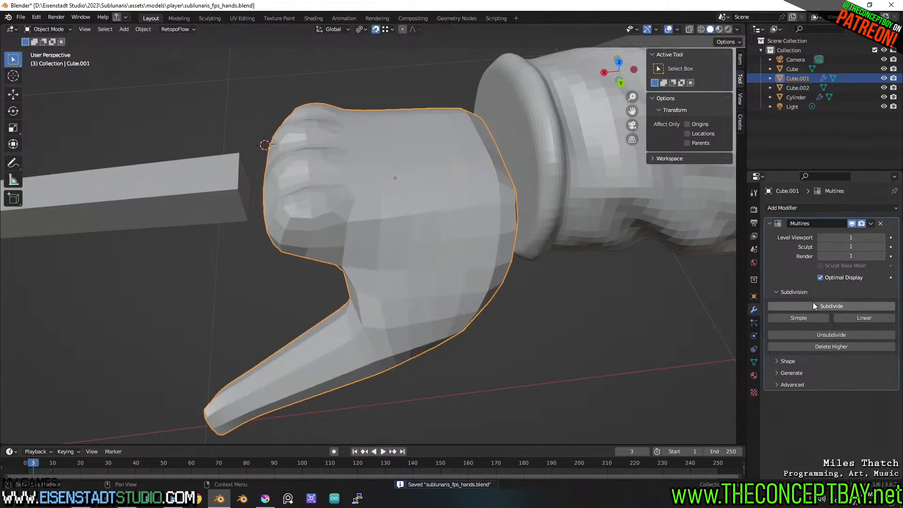
pyautogui.click(813, 305)
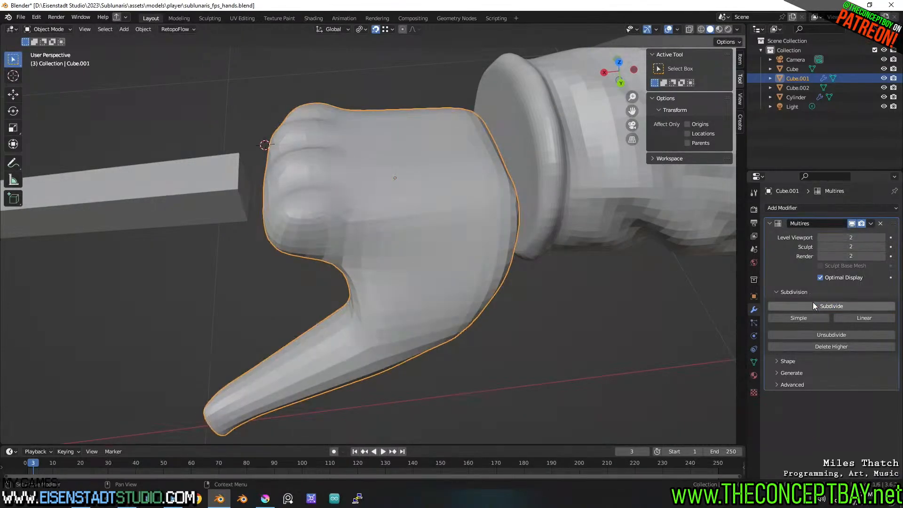
pyautogui.moveTo(518, 235); pyautogui.dragTo(638, 275, button='middle')
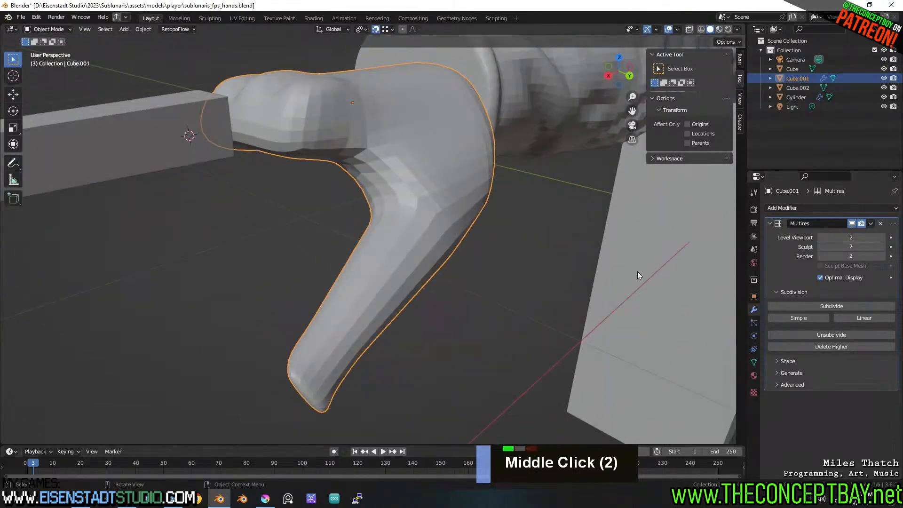
# Set the Multires sculpt level to 0 and edit the hand's base mesh in edge selection.
pyautogui.doubleClick(820, 247)
pyautogui.moveTo(464, 265)
pyautogui.mouseDown(button='middle')
pyautogui.moveTo(522, 225)
pyautogui.moveTo(461, 272)
pyautogui.mouseUp(button='middle')
pyautogui.press('Tab')
pyautogui.scroll(2, 465, 264)
pyautogui.press('2')
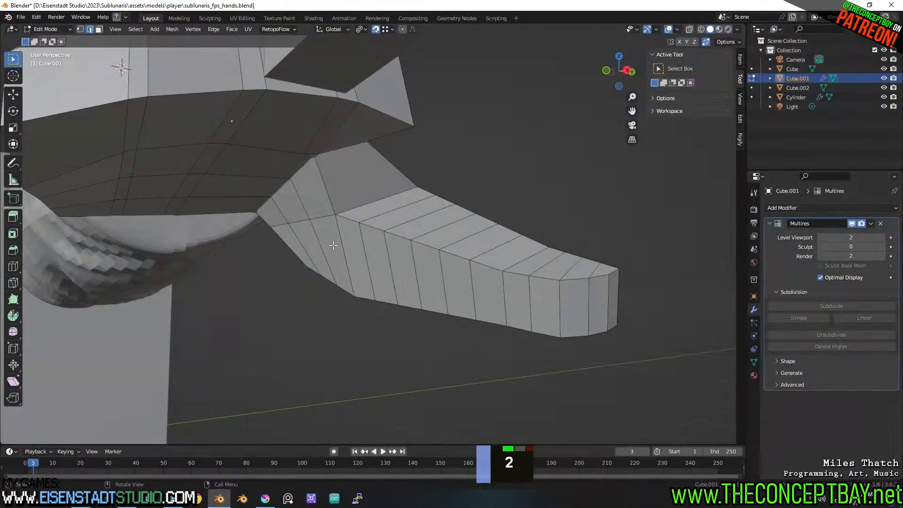
# Enable proportional editing and move the edge between the palm and the thumb's base downward with a proportional size of about 0.076 m.
pyautogui.moveTo(335, 243); pyautogui.dragTo(264, 250, button='middle')
pyautogui.press('2')
pyautogui.press('g')
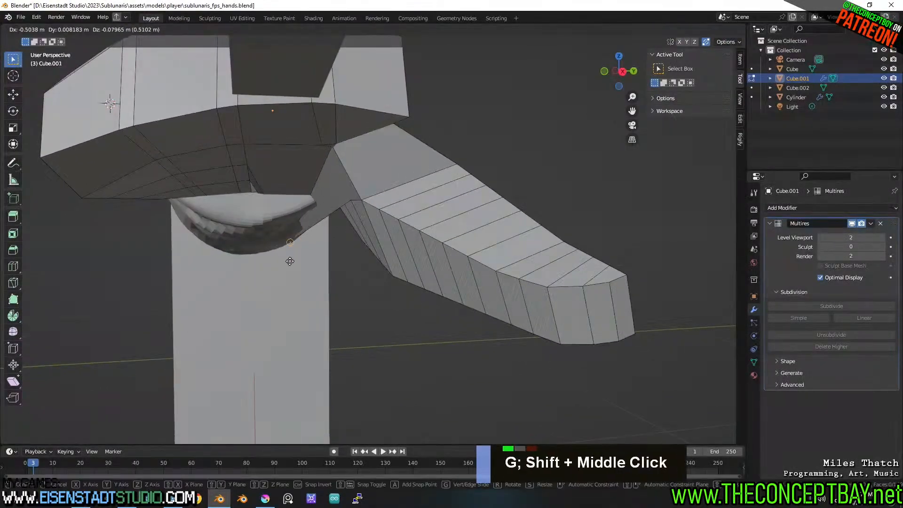
pyautogui.press('Escape')
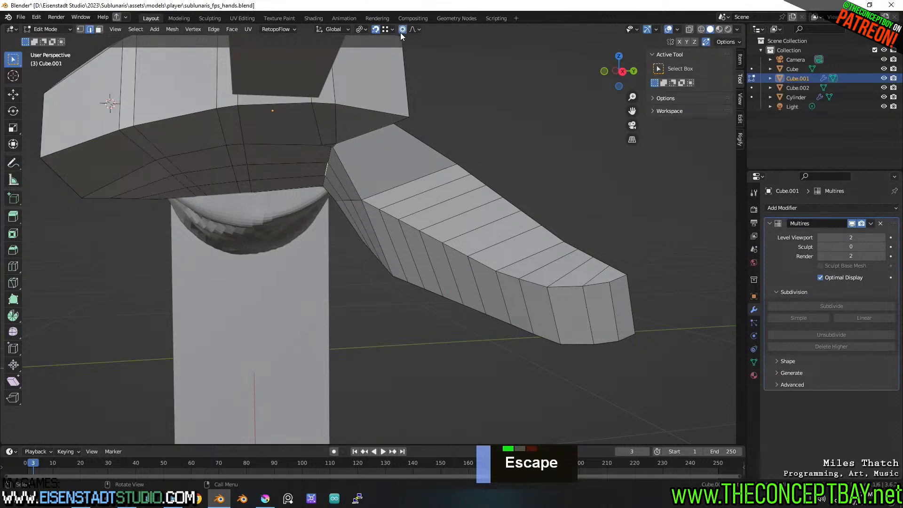
pyautogui.press('g')
pyautogui.scroll(-6, 366, 335)
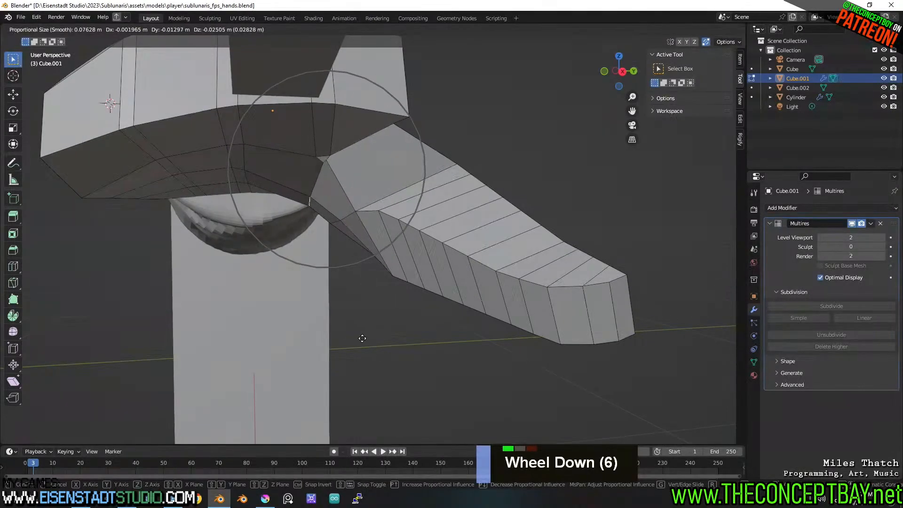
pyautogui.click(377, 337)
pyautogui.scroll(-1, 377, 337)
pyautogui.moveTo(377, 337); pyautogui.dragTo(394, 190, button='middle')
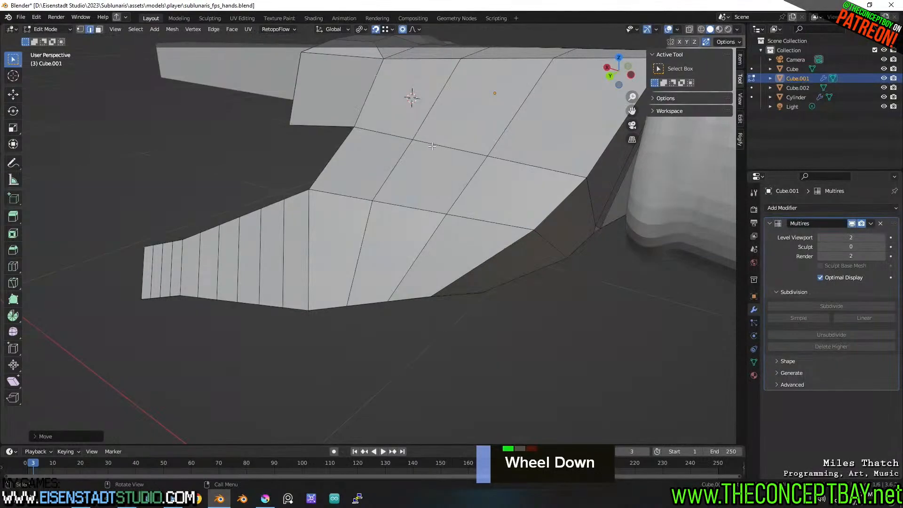
# Move the selected edge on the thumb side of the palm outward with proportional editing to round the hand's side.
pyautogui.click(432, 147)
pyautogui.moveTo(431, 146); pyautogui.dragTo(386, 137, button='middle')
pyautogui.keyDown('shift'); pyautogui.moveTo(386, 137); pyautogui.dragTo(395, 228, button='middle'); pyautogui.keyUp('shift')
pyautogui.keyDown('shift'); pyautogui.moveTo(395, 228); pyautogui.dragTo(339, 224, button='middle'); pyautogui.keyUp('shift')
pyautogui.press('g')
pyautogui.click(388, 227)
pyautogui.press('g')
pyautogui.press('Escape')
pyautogui.press('g')
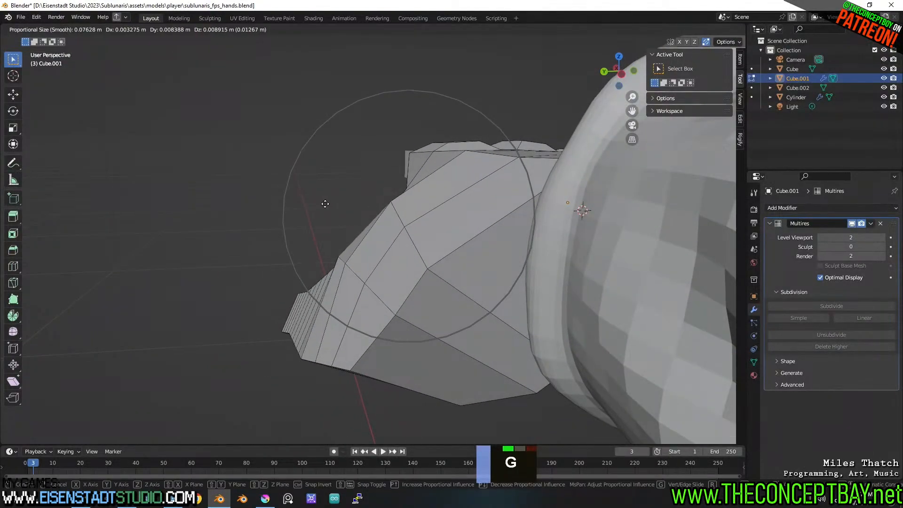
pyautogui.click(323, 188)
# Select the edge loop at the thumb's base, shift it with proportional editing, and check the smoothed hand in Object Mode.
pyautogui.moveTo(322, 188); pyautogui.dragTo(405, 278, button='middle')
pyautogui.press('2')
pyautogui.keyDown('alt'); pyautogui.click(418, 225); pyautogui.keyUp('alt')
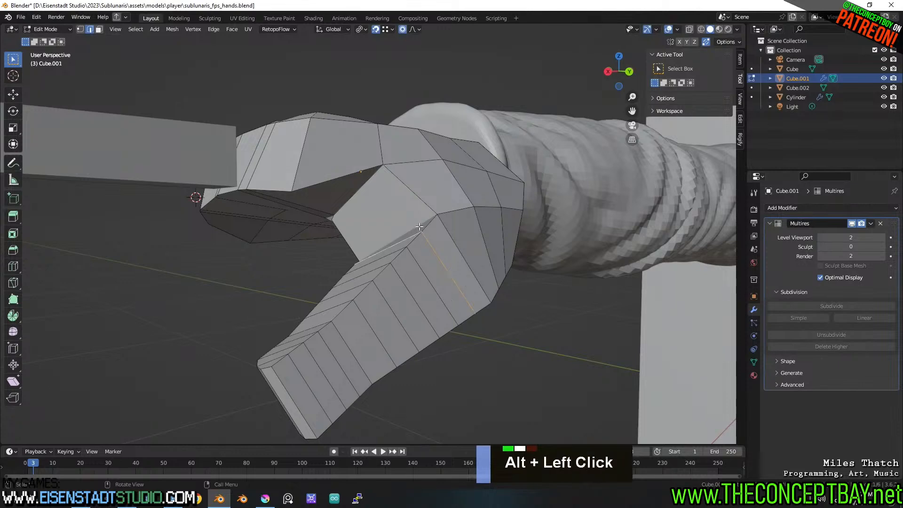
pyautogui.keyDown('alt'); pyautogui.click(417, 225); pyautogui.keyUp('alt')
pyautogui.moveTo(417, 226); pyautogui.dragTo(375, 238, button='middle')
pyautogui.press('g')
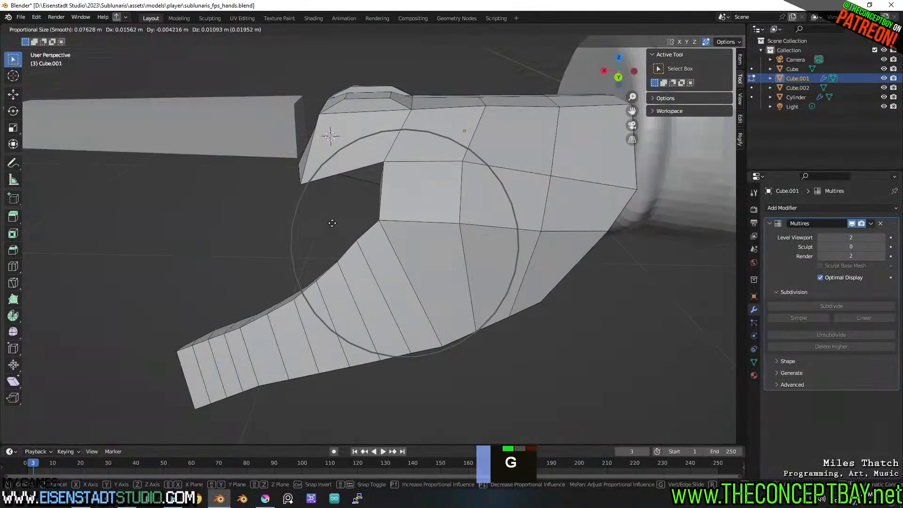
pyautogui.click(323, 268)
pyautogui.press('Tab')
pyautogui.moveTo(324, 267); pyautogui.dragTo(373, 250, button='middle')
# Try scaling up the fourth edge loop from the thumb's tip with a proportional size of 0.04, and undo it.
pyautogui.press('Tab')
pyautogui.keyDown('alt'); pyautogui.click(317, 370); pyautogui.keyUp('alt')
pyautogui.moveTo(317, 369); pyautogui.dragTo(331, 327, button='middle')
pyautogui.keyDown('alt'); pyautogui.click(275, 376); pyautogui.keyUp('alt')
pyautogui.moveTo(331, 327); pyautogui.dragTo(354, 353, button='middle')
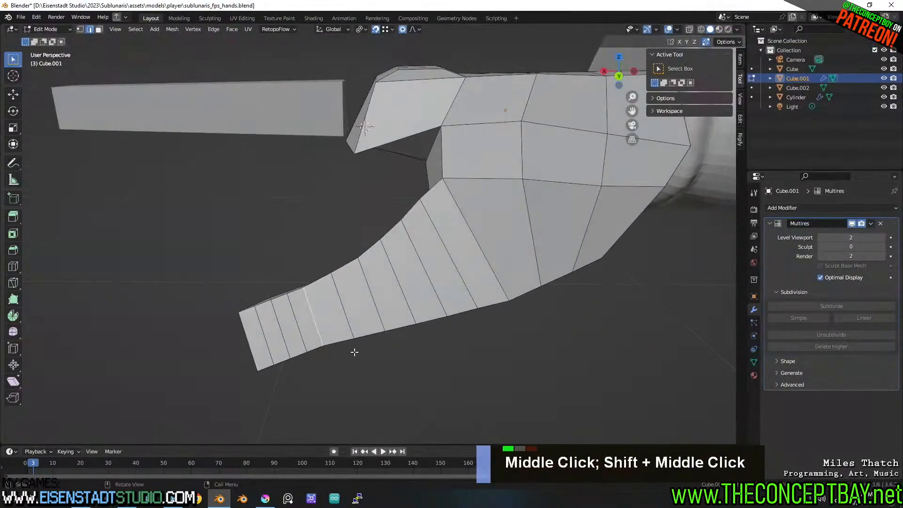
pyautogui.press('s')
pyautogui.scroll(6, 371, 361)
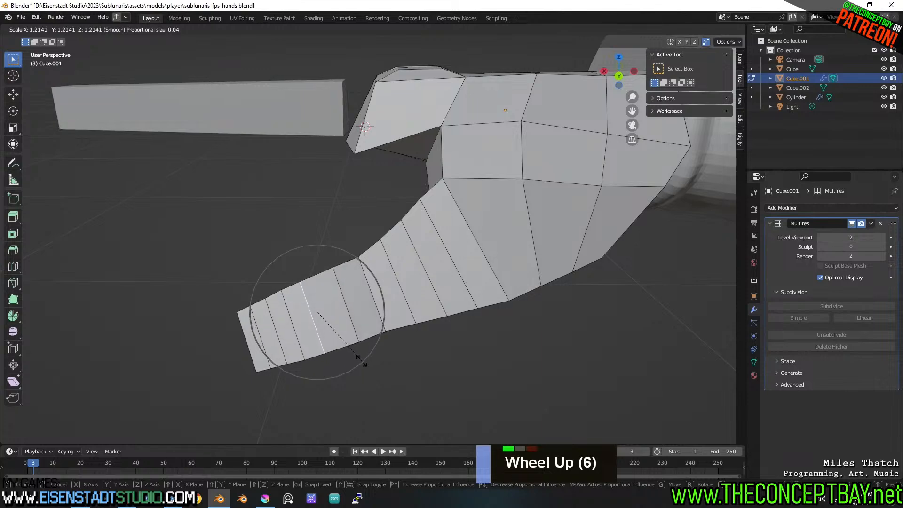
pyautogui.press('Tab')
pyautogui.moveTo(366, 365); pyautogui.dragTo(393, 366, button='middle')
pyautogui.hotkey('ctrl', 'z')
pyautogui.hotkey('ctrl', 'z')
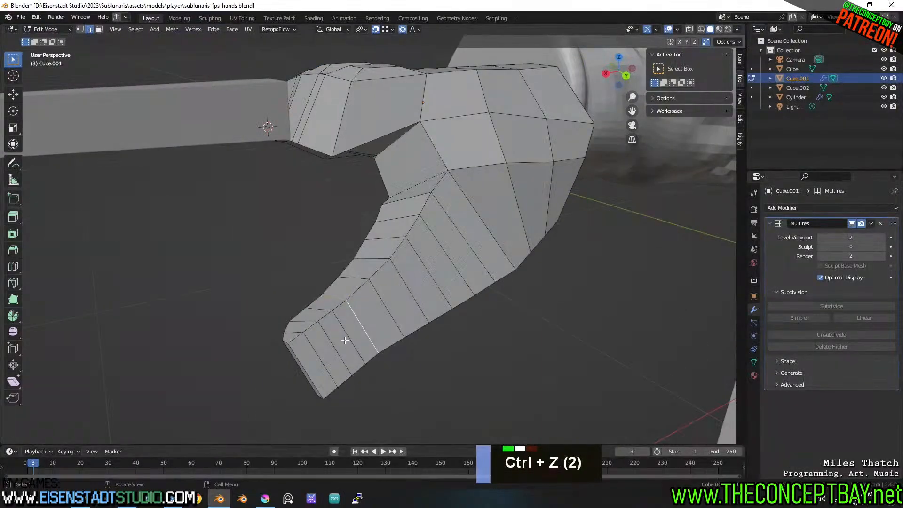
# Scale up the third edge loop from the thumb's tip by about 1.18 with proportional editing and check the smoothed result.
pyautogui.keyDown('alt'); pyautogui.click(345, 340); pyautogui.keyUp('alt')
pyautogui.press('s')
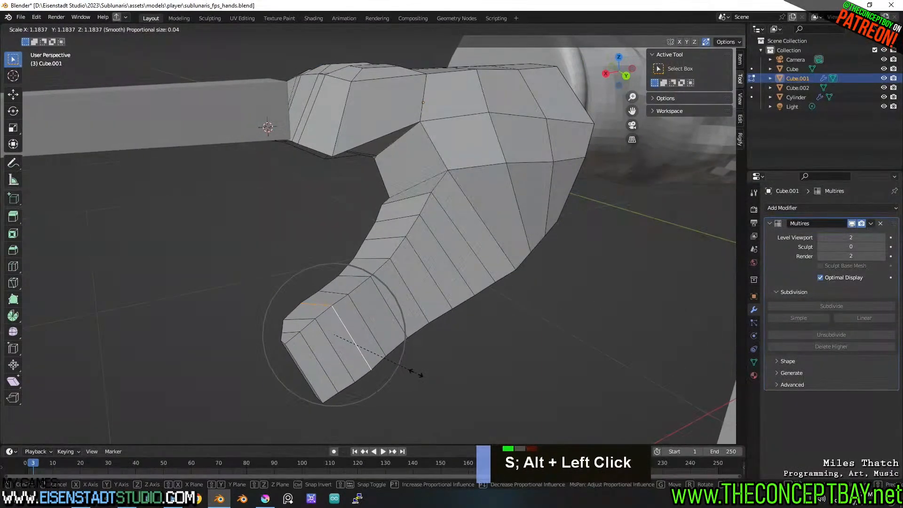
pyautogui.press('Tab')
pyautogui.moveTo(414, 374); pyautogui.dragTo(352, 361, button='middle')
pyautogui.press('Tab')
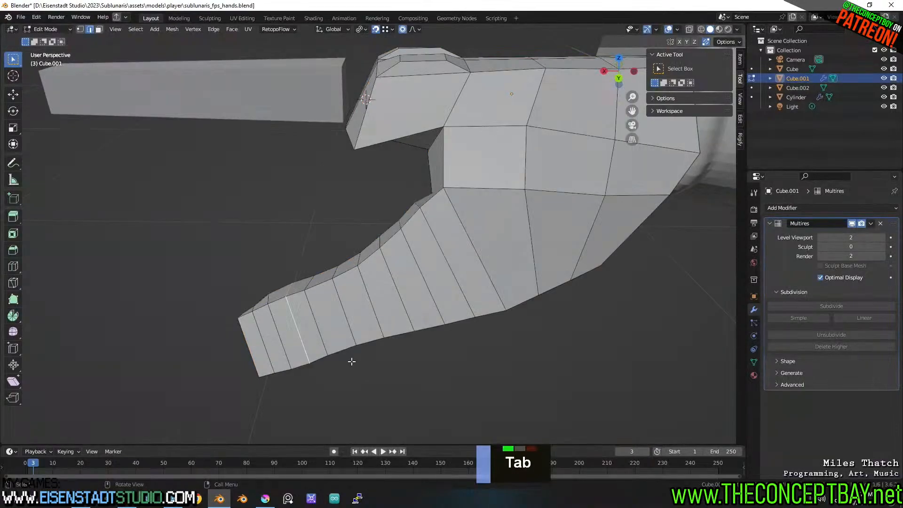
# Scale up the neighbouring loop toward the palm by about 1.17 and check the smoothed thumb in Object Mode.
pyautogui.keyDown('alt'); pyautogui.click(315, 317); pyautogui.keyUp('alt')
pyautogui.press('s')
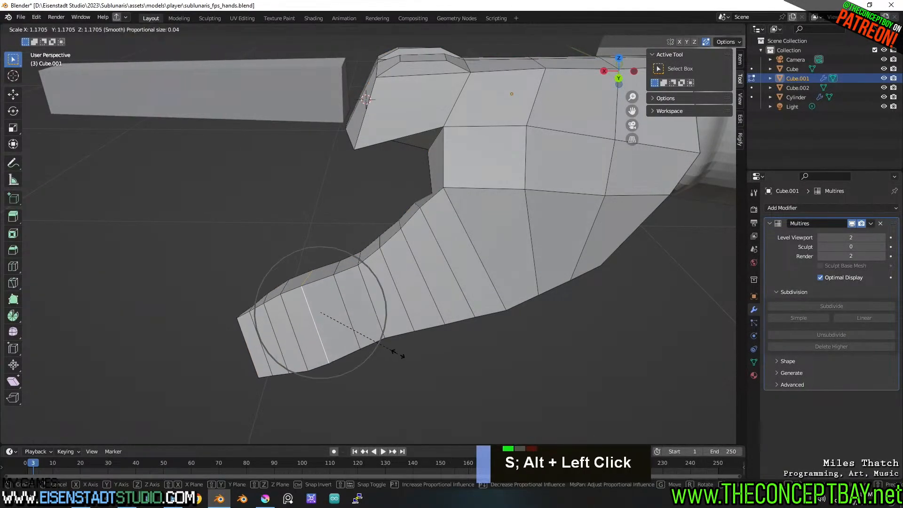
pyautogui.click(398, 351)
pyautogui.press('Tab')
pyautogui.moveTo(400, 349); pyautogui.dragTo(297, 338, button='middle')
pyautogui.press('Tab')
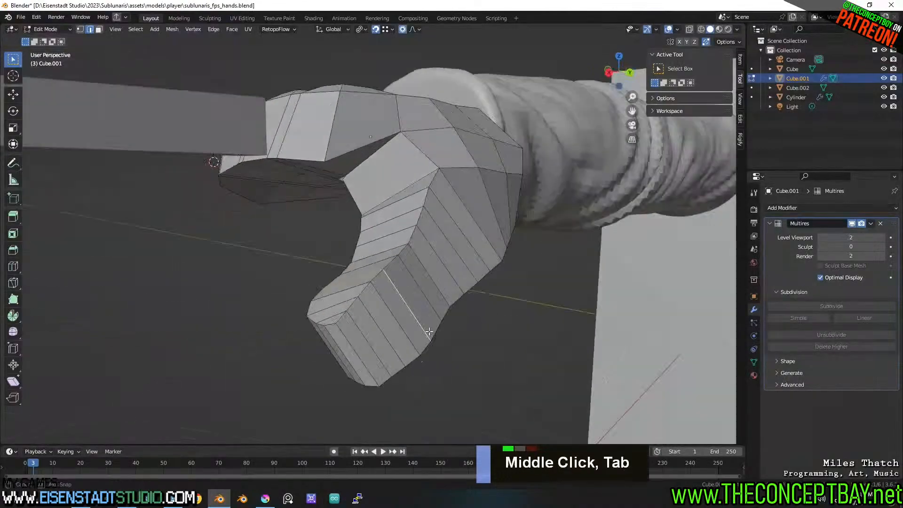
# Set the transform orientation to Normal and scale the thumb's end face along its Y axis to about 0.69 with proportional size 0.02.
pyautogui.press('1')
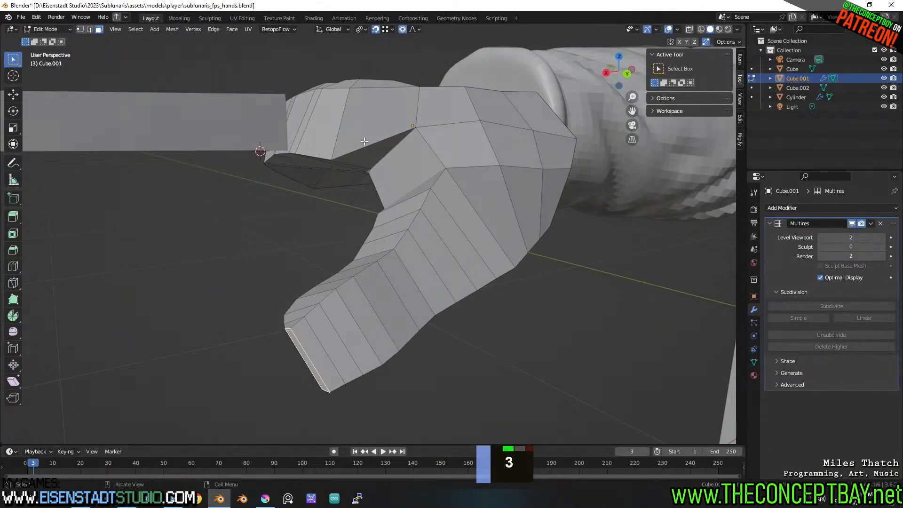
pyautogui.click(332, 29)
pyautogui.click(334, 78)
pyautogui.press('s')
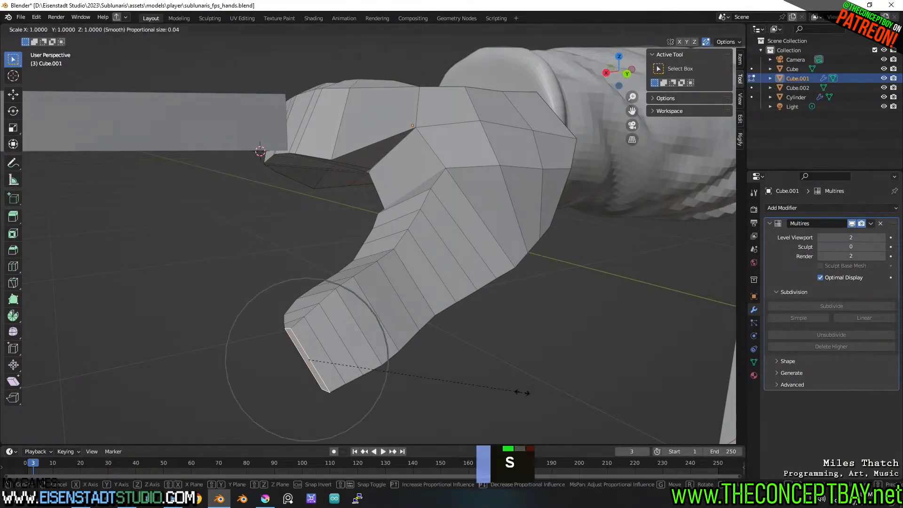
pyautogui.press('x')
pyautogui.press('x')
pyautogui.press('z')
pyautogui.press('z')
pyautogui.press('y')
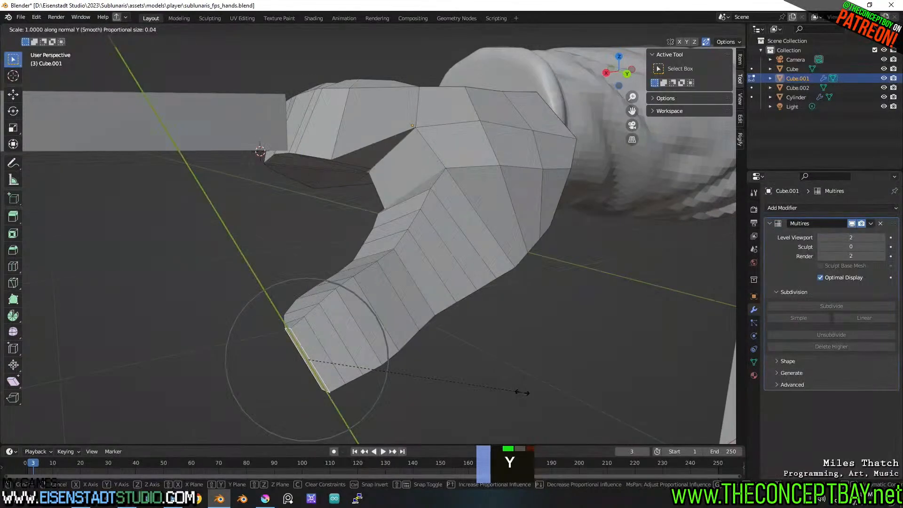
pyautogui.scroll(4, 454, 374)
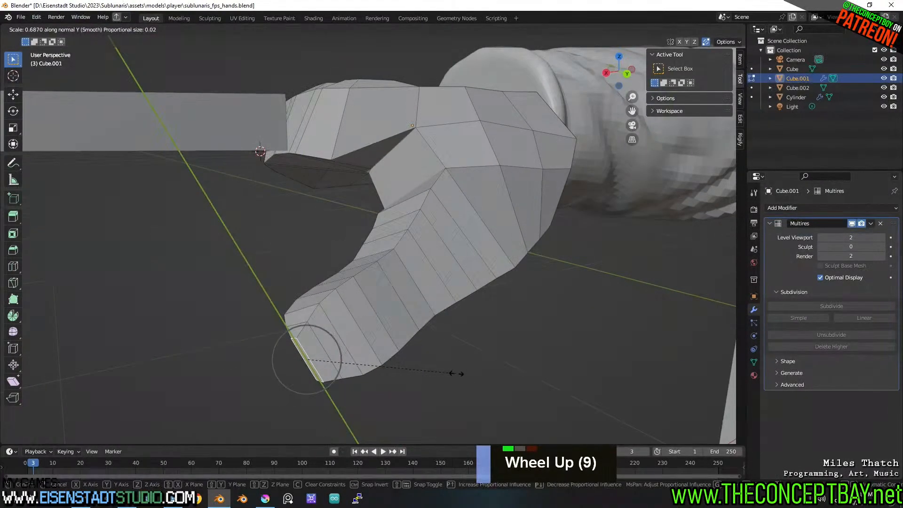
pyautogui.click(454, 374)
pyautogui.press('Tab')
pyautogui.moveTo(454, 374); pyautogui.dragTo(459, 320, button='middle')
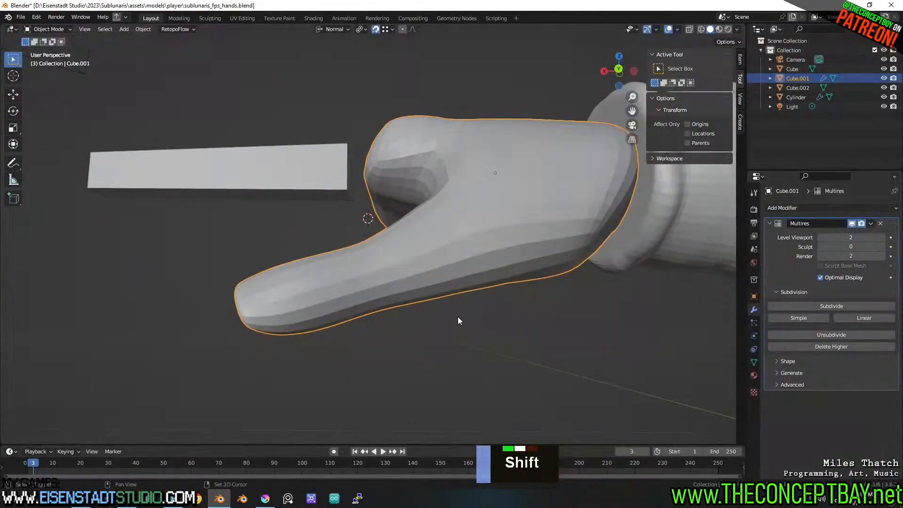
# Switch the hand to Sculpt Mode and raise the Multires sculpt level to 2.
pyautogui.scroll(-3, 402, 396)
pyautogui.moveTo(402, 396); pyautogui.dragTo(559, 187, button='middle')
pyautogui.moveTo(559, 187); pyautogui.dragTo(335, 251, button='middle')
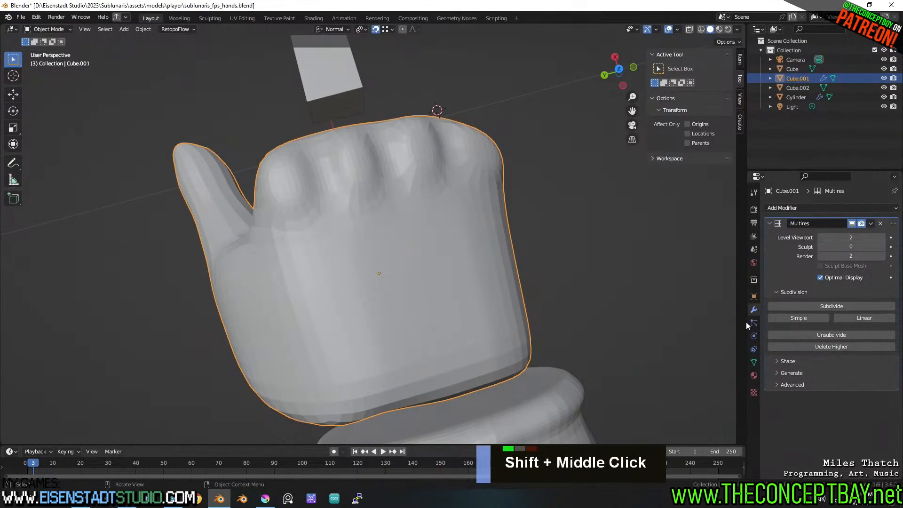
pyautogui.click(882, 246)
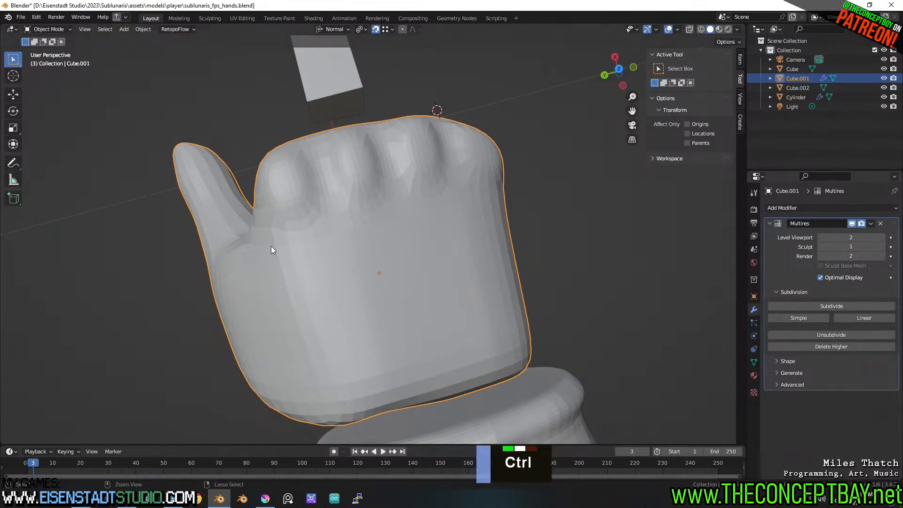
pyautogui.hotkey('ctrl', 'Tab')
pyautogui.click(269, 294)
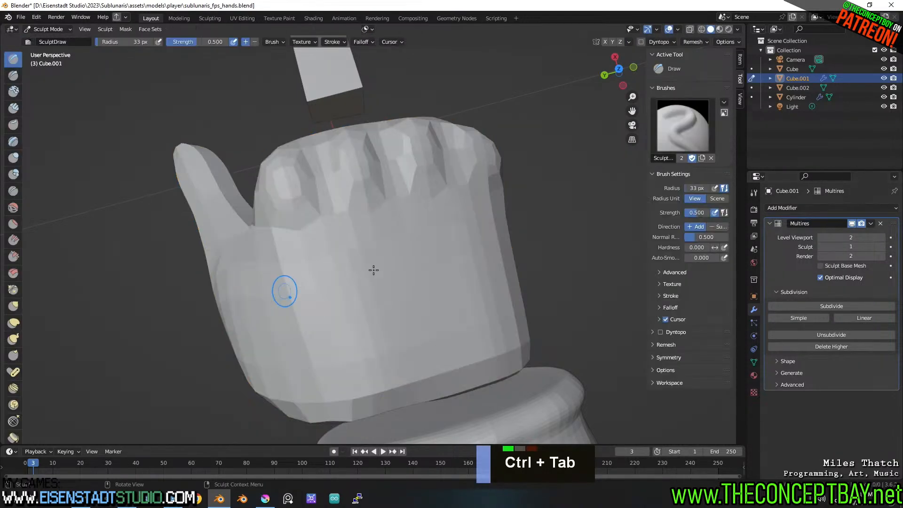
pyautogui.click(881, 246)
# Carve a hollow into the heel of the palm beside the thumb with the Draw brush subtracting at an 80 px radius.
pyautogui.moveTo(351, 156)
pyautogui.mouseDown(button='middle')
pyautogui.moveTo(359, 151)
pyautogui.moveTo(408, 198)
pyautogui.moveTo(395, 204)
pyautogui.moveTo(489, 137)
pyautogui.moveTo(475, 141)
pyautogui.mouseUp(button='middle')
pyautogui.scroll(-2, 399, 196)
pyautogui.moveTo(475, 141)
pyautogui.keyDown('shift'); pyautogui.mouseDown(button='middle')
pyautogui.moveTo(435, 155)
pyautogui.moveTo(458, 216)
pyautogui.moveTo(446, 226)
pyautogui.mouseUp(button='middle'); pyautogui.keyUp('shift')
pyautogui.scroll(3, 435, 155)
pyautogui.moveTo(447, 226)
pyautogui.mouseDown(button='middle')
pyautogui.moveTo(422, 237)
pyautogui.moveTo(391, 227)
pyautogui.moveTo(429, 228)
pyautogui.moveTo(404, 201)
pyautogui.moveTo(401, 212)
pyautogui.mouseUp(button='middle')
pyautogui.scroll(-2, 391, 227)
pyautogui.scroll(-1, 420, 230)
pyautogui.press('g')
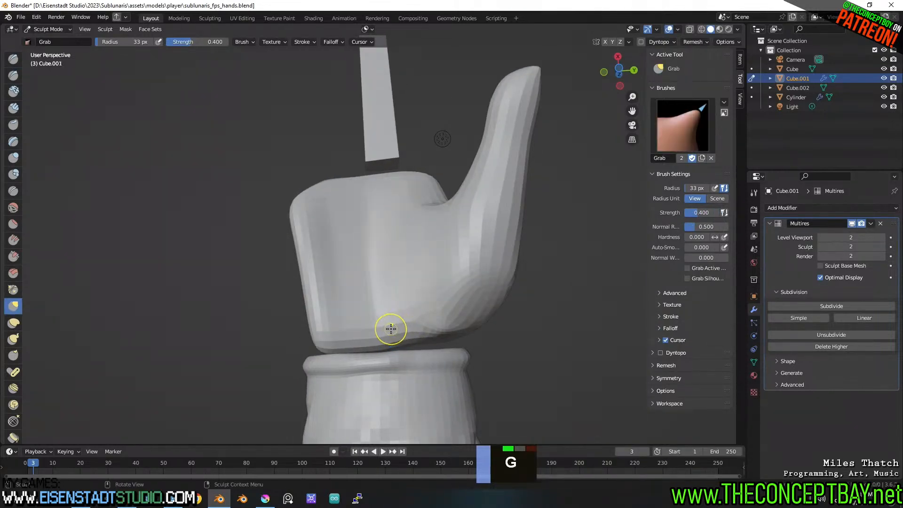
pyautogui.press('x')
pyautogui.click(403, 326)
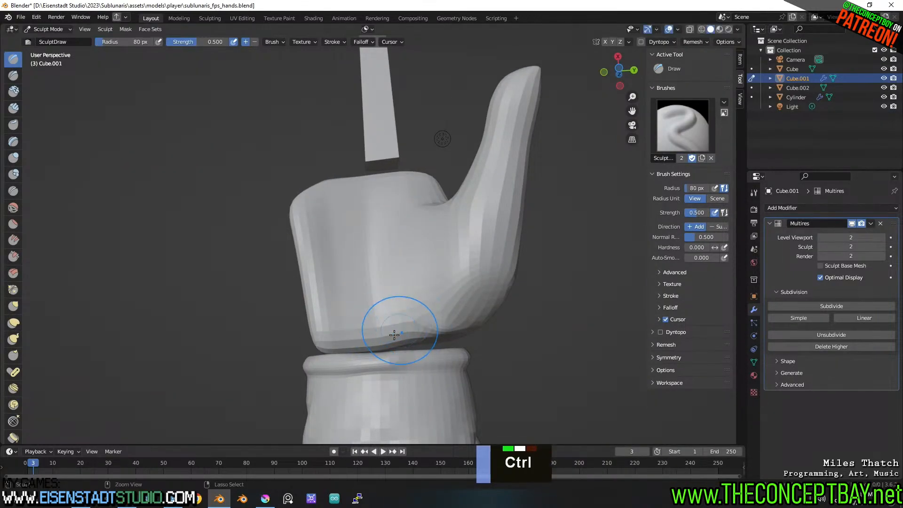
pyautogui.keyDown('ctrl'); pyautogui.click(395, 328); pyautogui.keyUp('ctrl')
pyautogui.keyDown('ctrl'); pyautogui.click(394, 328); pyautogui.keyUp('ctrl')
pyautogui.keyDown('ctrl'); pyautogui.click(393, 329); pyautogui.keyUp('ctrl')
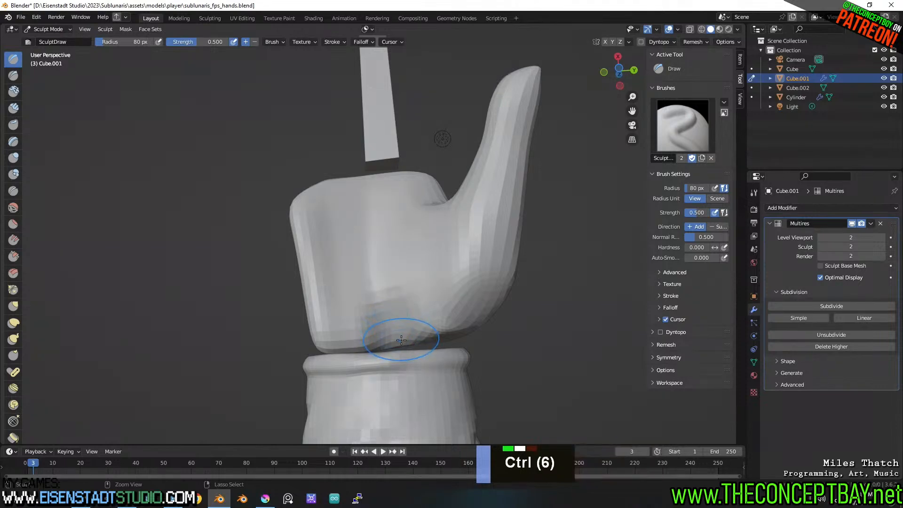
pyautogui.keyDown('ctrl'); pyautogui.click(391, 320); pyautogui.keyUp('ctrl')
pyautogui.keyDown('ctrl'); pyautogui.click(389, 313); pyautogui.keyUp('ctrl')
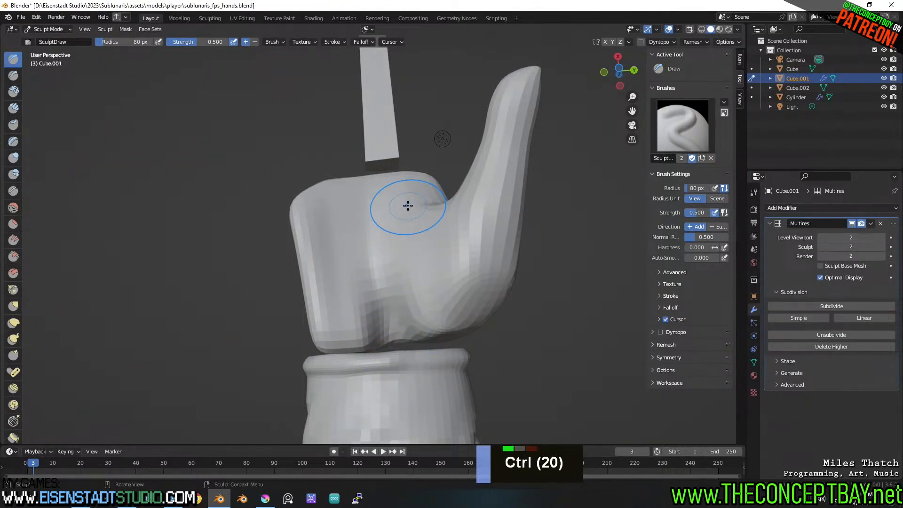
# Reduce the Draw brush radius to 51 px and carve a crease around the thumb's base on the palm.
pyautogui.press('f')
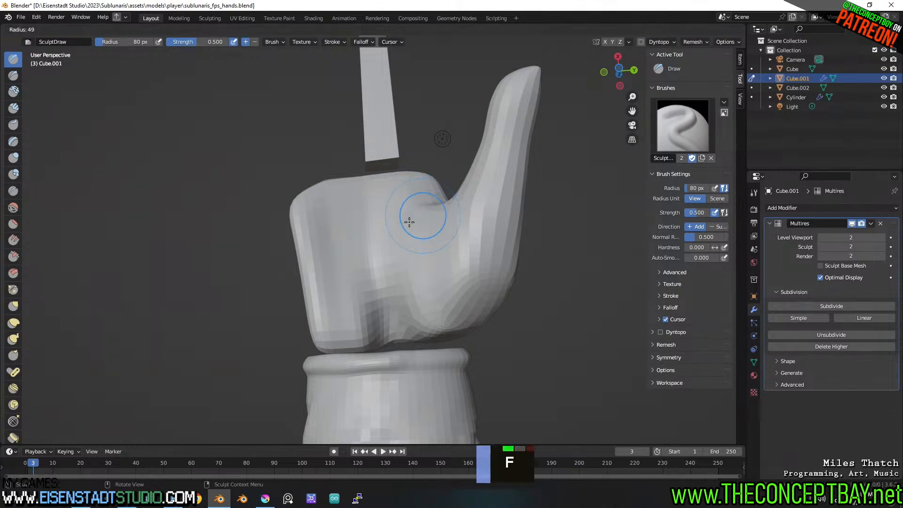
pyautogui.keyDown('ctrl'); pyautogui.click(446, 191); pyautogui.keyUp('ctrl')
pyautogui.keyDown('ctrl'); pyautogui.click(381, 276); pyautogui.keyUp('ctrl')
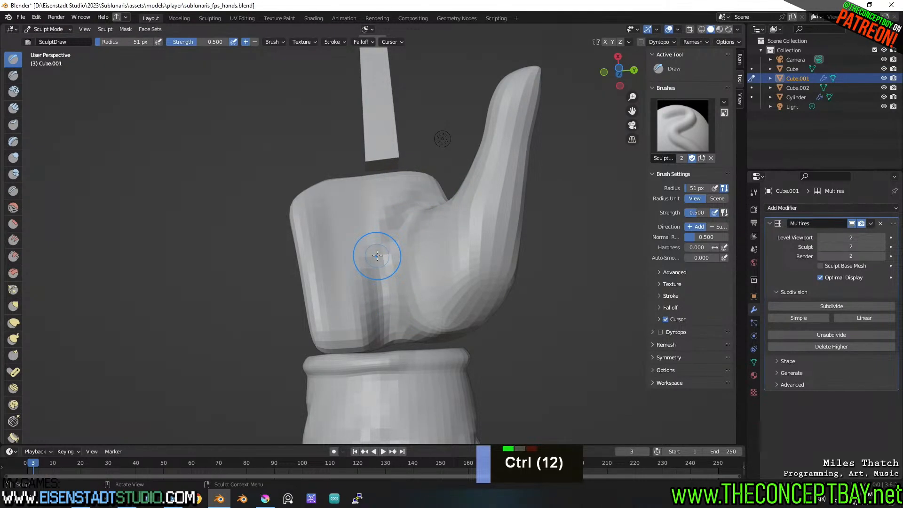
# Carve a groove up the middle of the palm, undo its last stroke, and carve creases across the upper palm.
pyautogui.moveTo(372, 258)
pyautogui.keyDown('ctrl'); pyautogui.mouseDown()
pyautogui.moveTo(359, 201)
pyautogui.moveTo(382, 278)
pyautogui.mouseUp(); pyautogui.keyUp('ctrl')
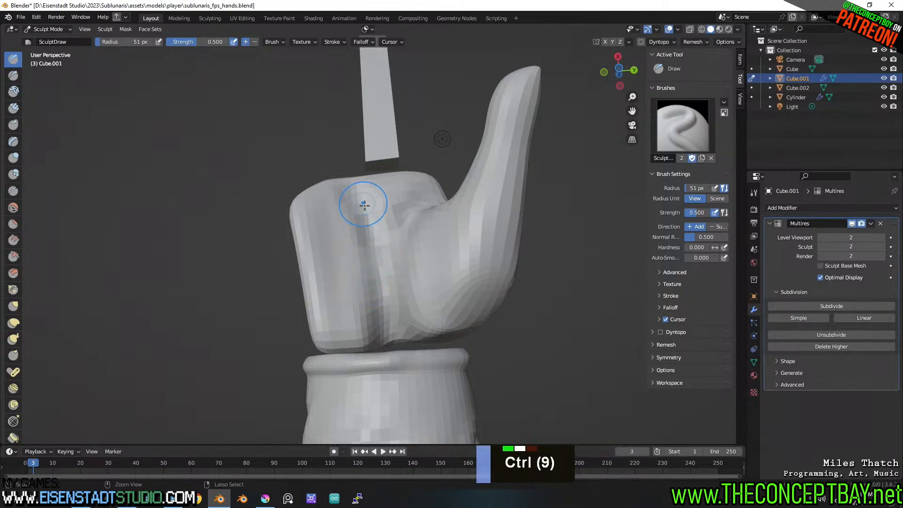
pyautogui.hotkey('ctrl', 'z')
pyautogui.keyDown('ctrl'); pyautogui.moveTo(383, 241); pyautogui.dragTo(343, 214); pyautogui.keyUp('ctrl')
pyautogui.keyDown('ctrl'); pyautogui.click(348, 212); pyautogui.keyUp('ctrl')
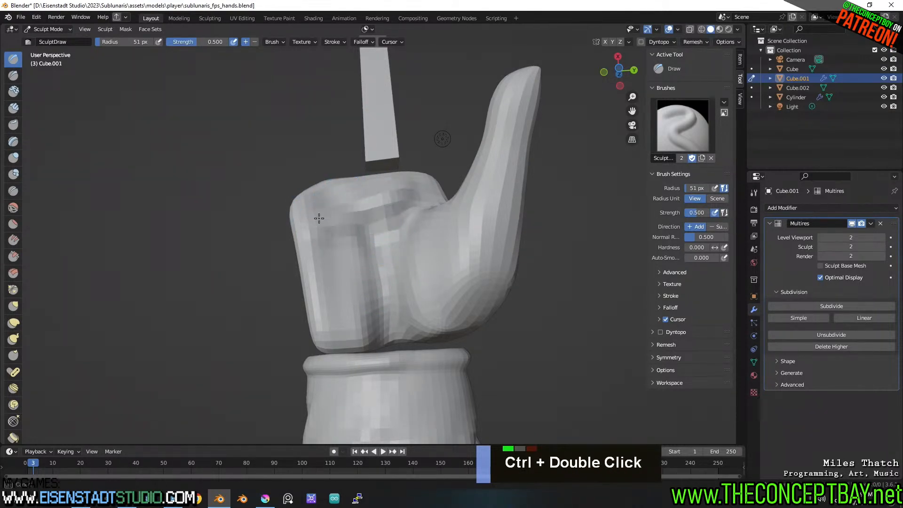
# Build up and smooth a ridge with a crease across the curled fingers on the palm side of the fist.
pyautogui.keyDown('ctrl'); pyautogui.moveTo(302, 205); pyautogui.dragTo(311, 203); pyautogui.keyUp('ctrl')
pyautogui.moveTo(405, 193); pyautogui.dragTo(410, 235, button='middle')
pyautogui.moveTo(332, 225)
pyautogui.mouseDown()
pyautogui.moveTo(405, 185)
pyautogui.moveTo(324, 207)
pyautogui.moveTo(405, 197)
pyautogui.mouseUp()
pyautogui.moveTo(395, 193)
pyautogui.keyDown('shift'); pyautogui.mouseDown()
pyautogui.moveTo(365, 197)
pyautogui.moveTo(392, 192)
pyautogui.moveTo(371, 206)
pyautogui.mouseUp(); pyautogui.keyUp('shift')
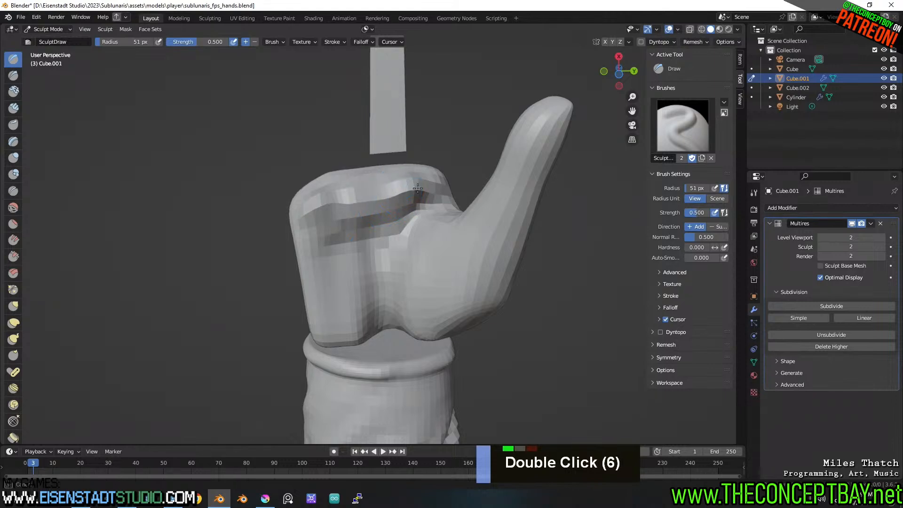
pyautogui.moveTo(423, 215); pyautogui.dragTo(396, 250, button='middle')
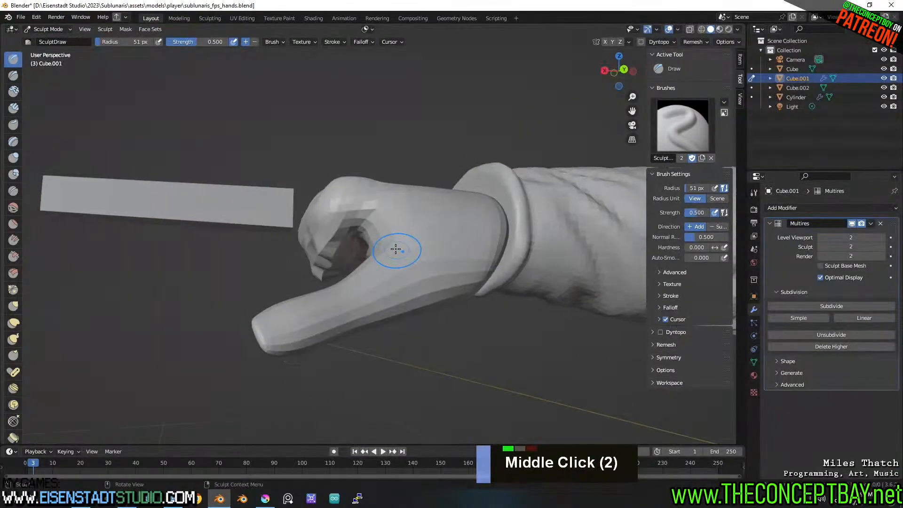
# Try smoothing the side of the thumb near its outer joint, and undo the strokes.
pyautogui.moveTo(367, 221); pyautogui.dragTo(412, 210, button='middle')
pyautogui.moveTo(424, 265); pyautogui.dragTo(251, 191, button='middle')
pyautogui.hotkey('ctrl', 'z')
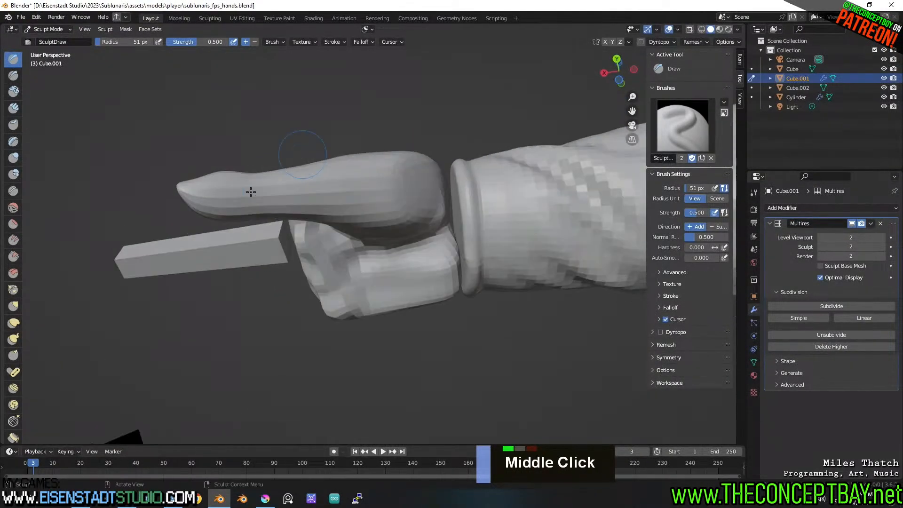
pyautogui.moveTo(265, 232); pyautogui.dragTo(244, 274, button='middle')
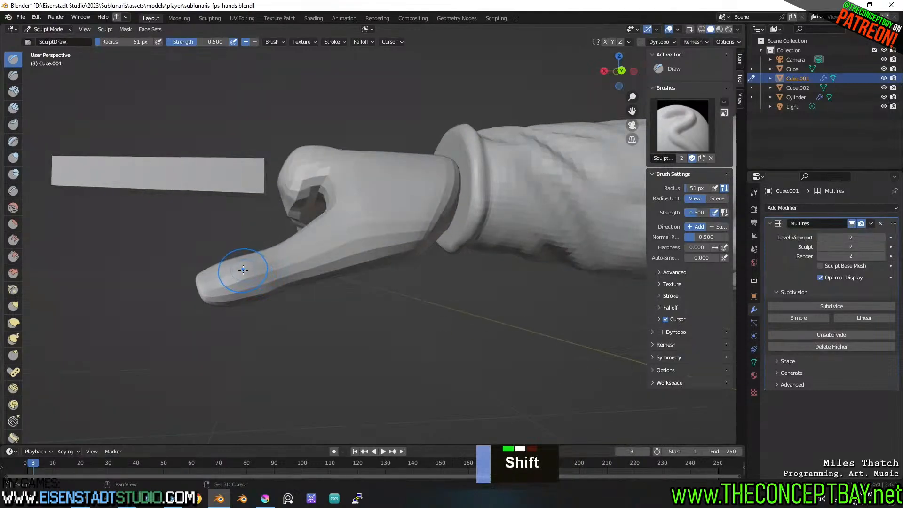
pyautogui.keyDown('shift'); pyautogui.click(243, 273); pyautogui.keyUp('shift')
pyautogui.hotkey('ctrl', 'z')
pyautogui.keyDown('shift'); pyautogui.click(244, 274); pyautogui.keyUp('shift')
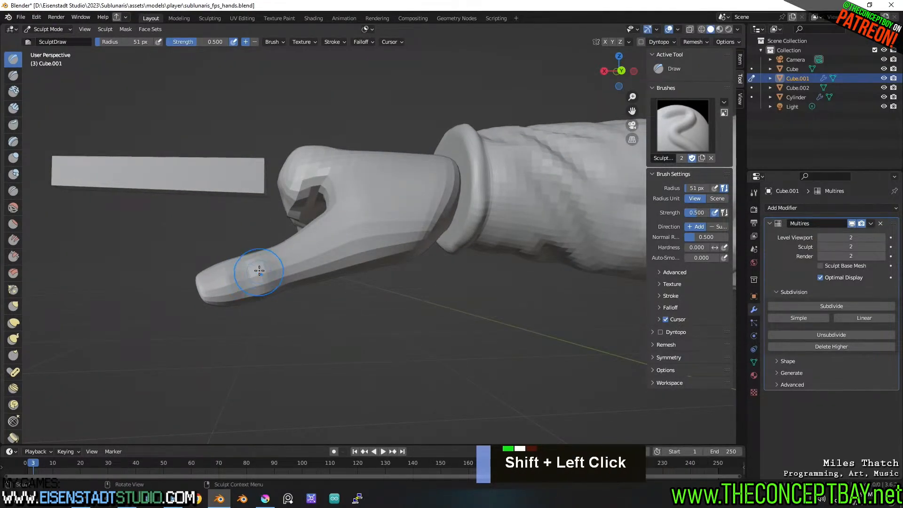
pyautogui.hotkey('ctrl', 'z')
# Carve a slight hollow into the side of the thumb with subtractive Draw strokes around its outer joint.
pyautogui.keyDown('ctrl'); pyautogui.click(241, 268); pyautogui.keyUp('ctrl')
pyautogui.keyDown('ctrl'); pyautogui.click(238, 267); pyautogui.keyUp('ctrl')
pyautogui.moveTo(238, 267)
pyautogui.mouseDown(button='middle')
pyautogui.moveTo(309, 216)
pyautogui.moveTo(298, 177)
pyautogui.moveTo(275, 184)
pyautogui.moveTo(249, 278)
pyautogui.mouseUp(button='middle')
pyautogui.keyDown('ctrl'); pyautogui.click(249, 278); pyautogui.keyUp('ctrl')
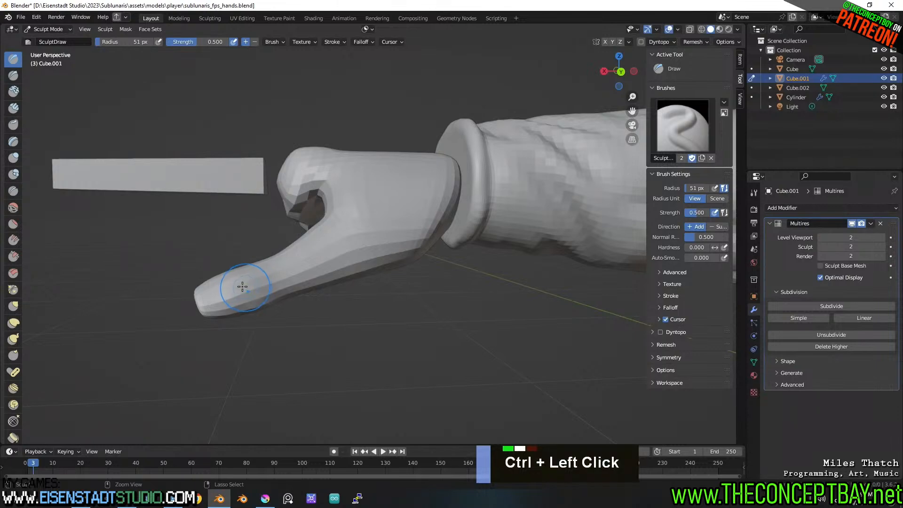
pyautogui.keyDown('ctrl'); pyautogui.click(259, 303); pyautogui.keyUp('ctrl')
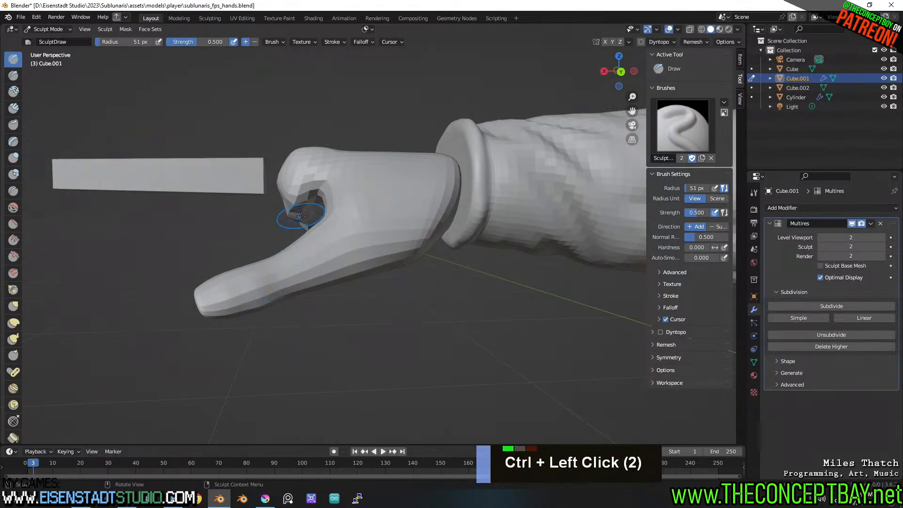
# Sculpt a lengthwise tendon and groove behind the ring-finger knuckle on the back of the hand.
pyautogui.moveTo(301, 216); pyautogui.dragTo(397, 275, button='middle')
pyautogui.keyDown('shift'); pyautogui.moveTo(353, 238); pyautogui.dragTo(397, 252, button='middle'); pyautogui.keyUp('shift')
pyautogui.scroll(-1, 483, 257)
pyautogui.scroll(2, 429, 244)
pyautogui.keyDown('shift'); pyautogui.moveTo(466, 271); pyautogui.dragTo(450, 258, button='middle'); pyautogui.keyUp('shift')
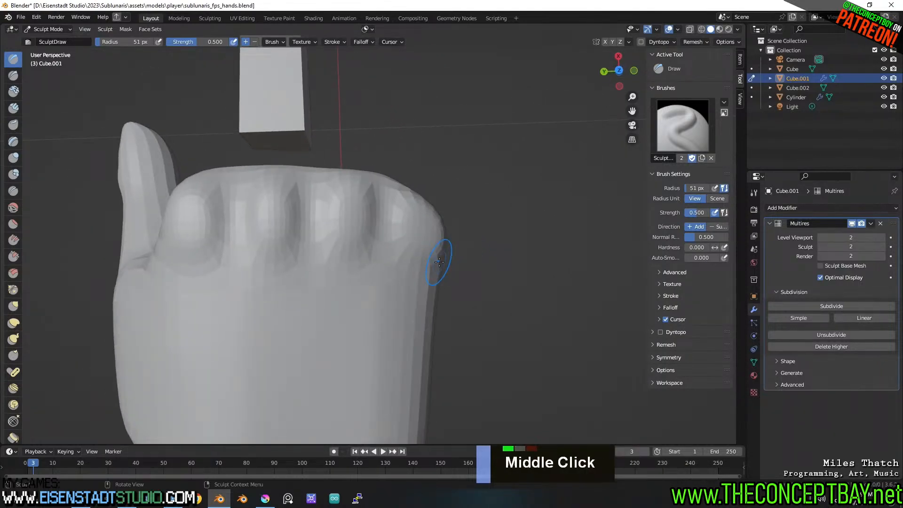
pyautogui.keyDown('shift'); pyautogui.moveTo(374, 202); pyautogui.dragTo(371, 267); pyautogui.keyUp('shift')
pyautogui.moveTo(339, 212)
pyautogui.keyDown('shift'); pyautogui.mouseDown()
pyautogui.moveTo(329, 209)
pyautogui.moveTo(339, 268)
pyautogui.moveTo(353, 247)
pyautogui.moveTo(349, 301)
pyautogui.mouseUp(); pyautogui.keyUp('shift')
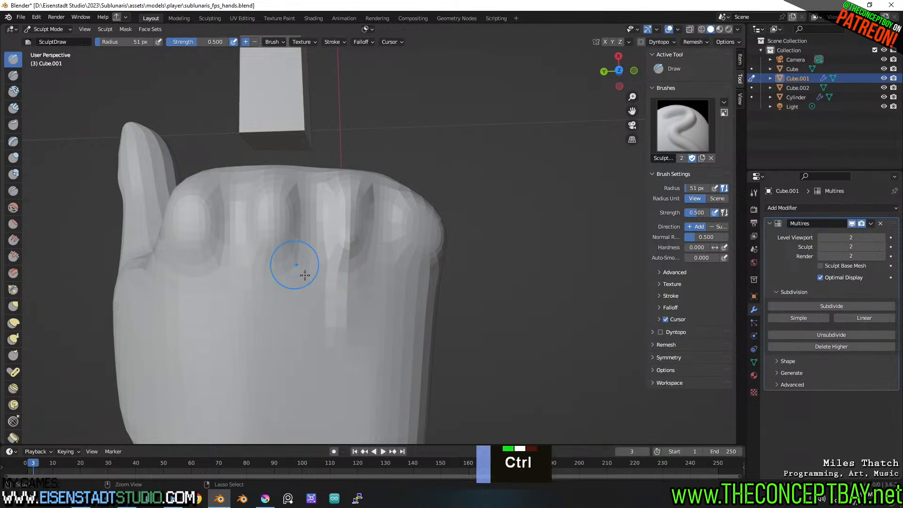
pyautogui.hotkey('ctrl', 'z')
pyautogui.hotkey('ctrl', 'z')
pyautogui.hotkey('ctrl', 'shift', 'z')
# Subdivide the hand's Multires modifier to sculpt level 3.
pyautogui.click(826, 305)
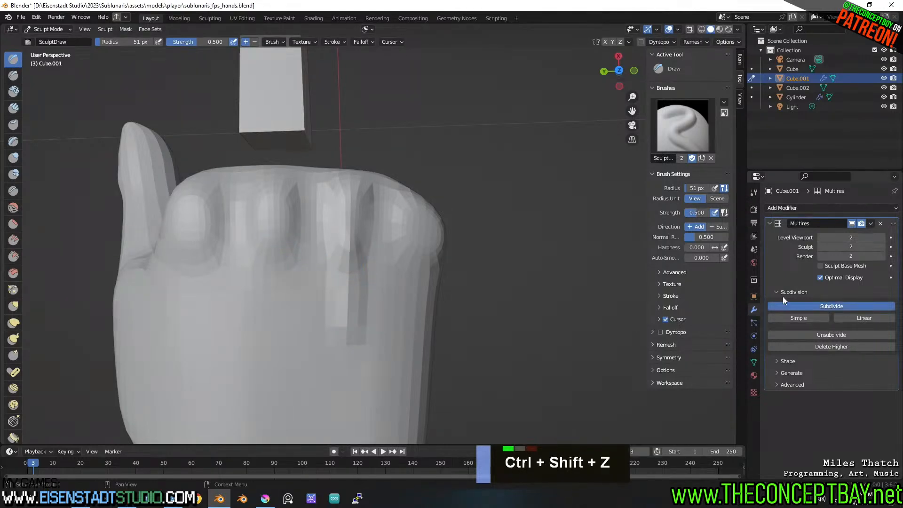
pyautogui.moveTo(360, 318); pyautogui.dragTo(364, 336)
pyautogui.hotkey('ctrl', 'z')
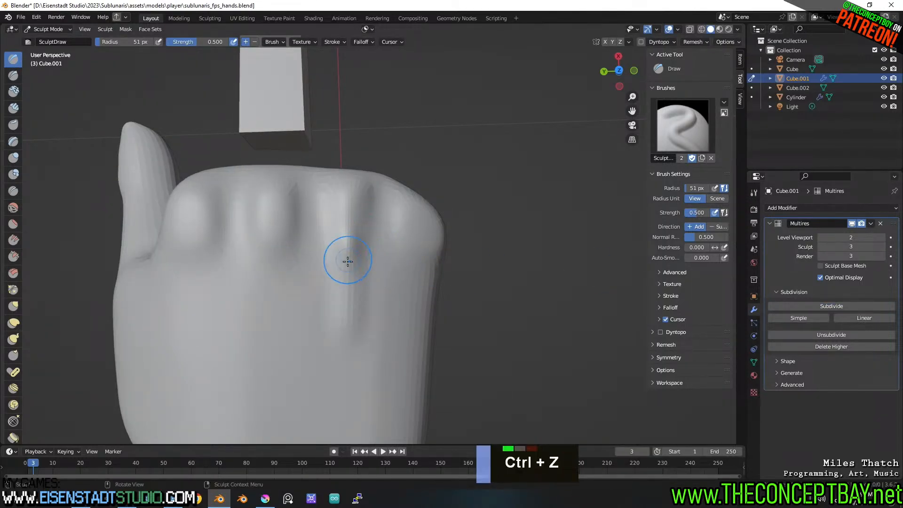
# Raise the ring-finger tendon and carve grooves along both sides of it on the back of the hand.
pyautogui.moveTo(347, 260); pyautogui.dragTo(349, 373)
pyautogui.keyDown('ctrl'); pyautogui.moveTo(373, 256); pyautogui.dragTo(366, 354); pyautogui.keyUp('ctrl')
pyautogui.keyDown('ctrl'); pyautogui.moveTo(332, 245); pyautogui.dragTo(333, 363); pyautogui.keyUp('ctrl')
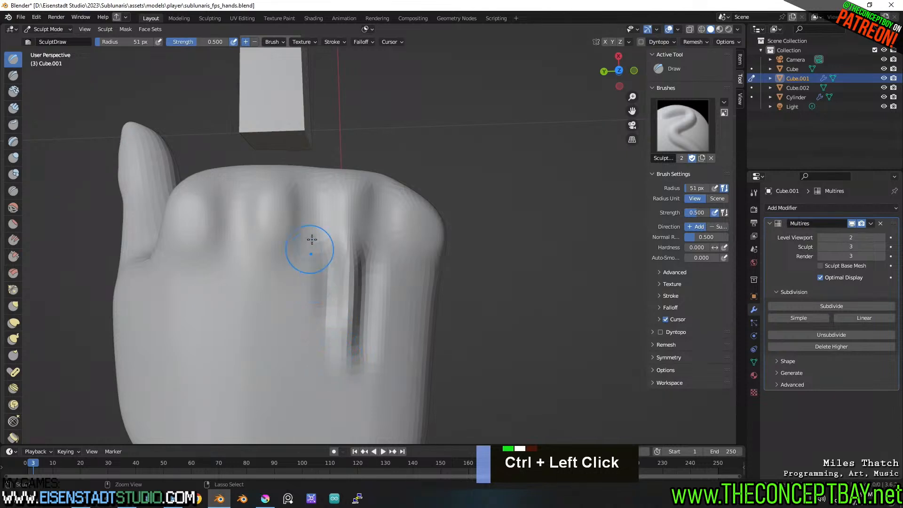
pyautogui.keyDown('ctrl'); pyautogui.moveTo(312, 239); pyautogui.dragTo(302, 383); pyautogui.keyUp('ctrl')
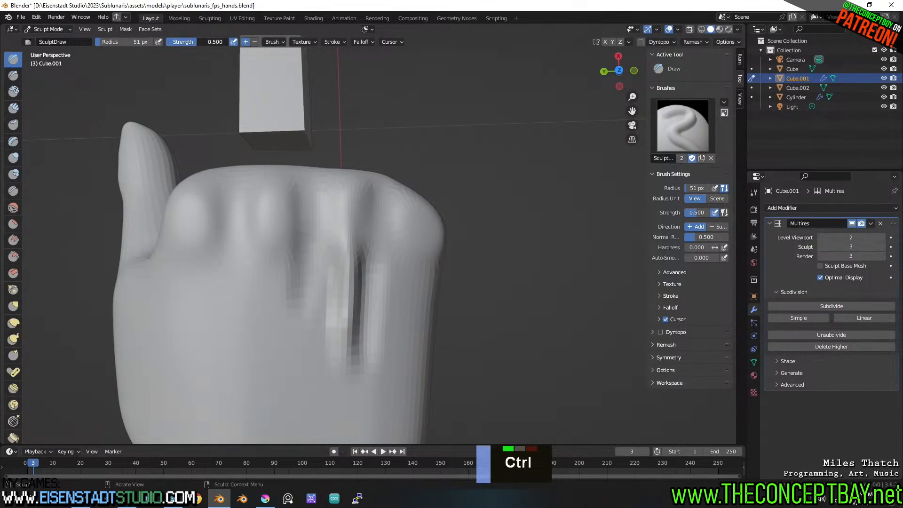
pyautogui.press('Escape')
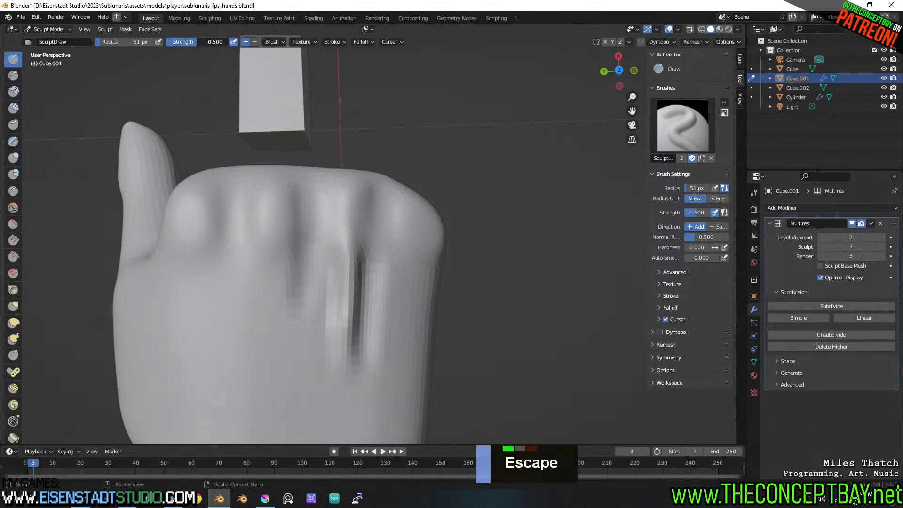
pyautogui.press('Escape')
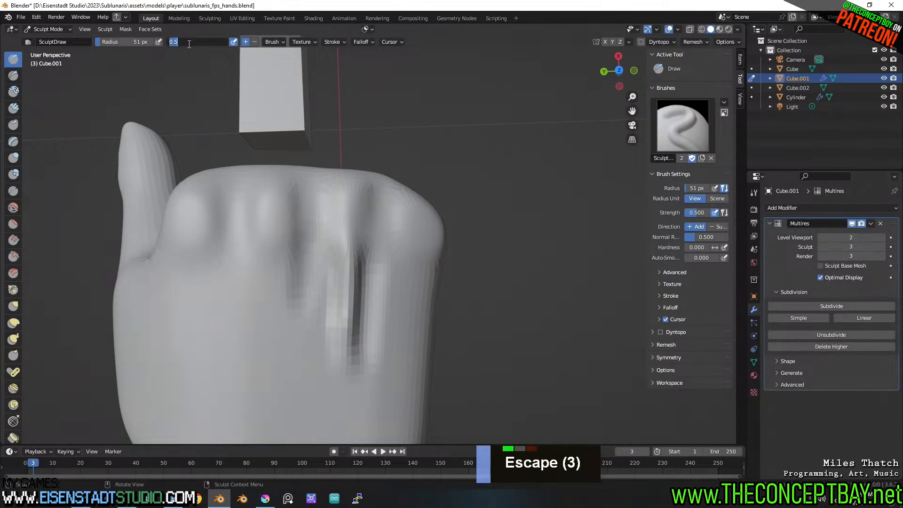
# Save the file, then restart Blender and reopen sublunaris_fps_hands.blend.
pyautogui.hotkey('ctrl', 's')
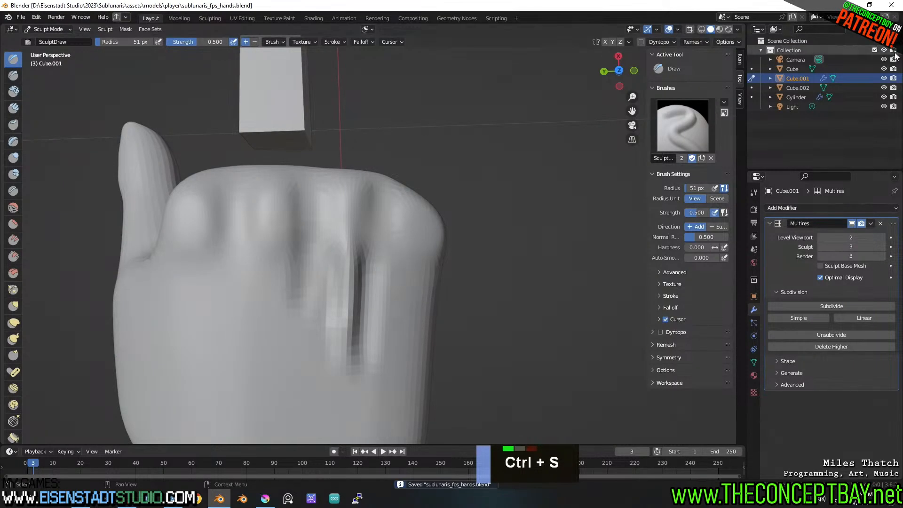
pyautogui.click(891, 5)
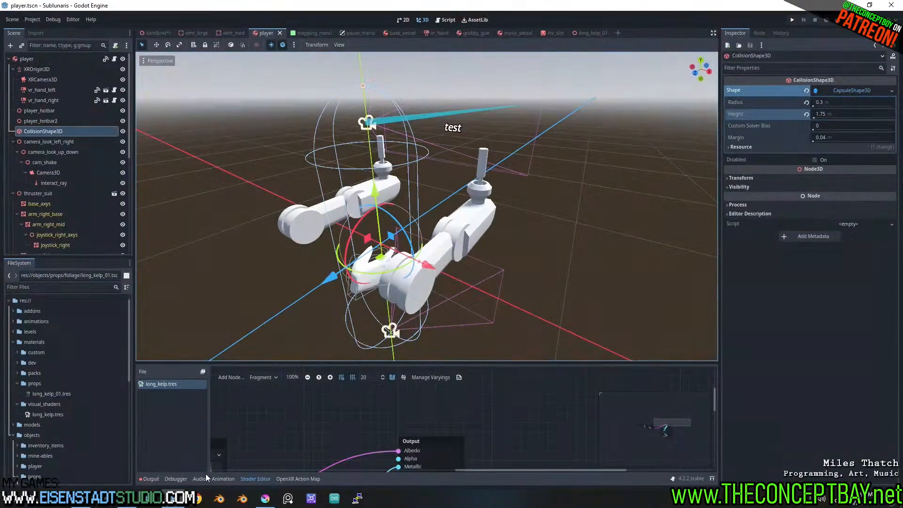
pyautogui.click(218, 499)
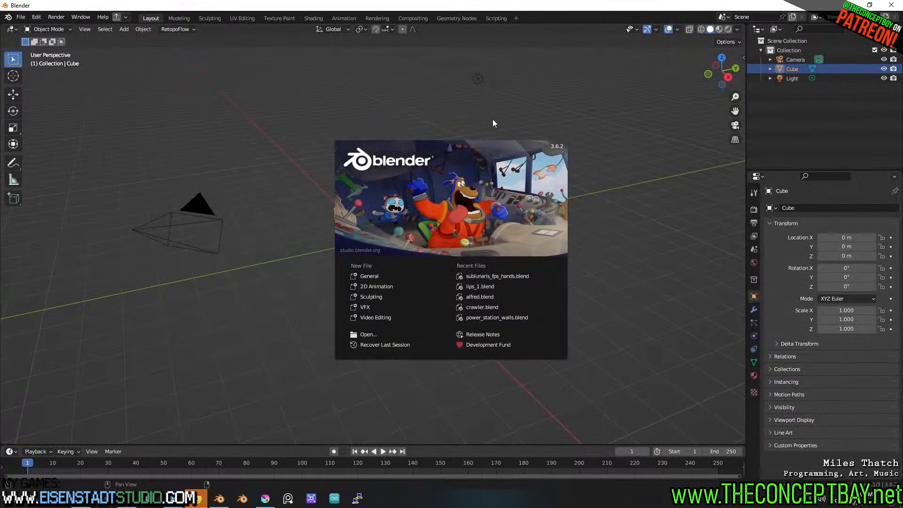
pyautogui.click(497, 277)
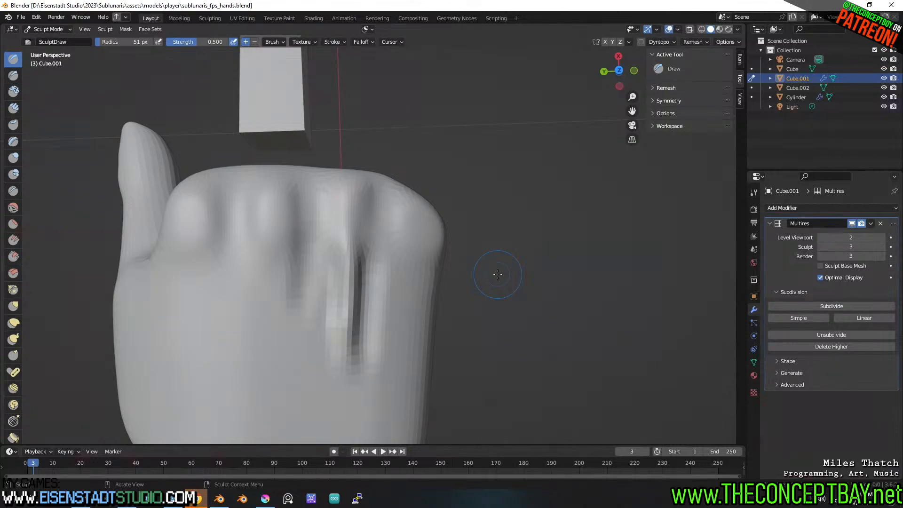
# Set the Draw brush strength to 0.359 and carve grooves behind the middle knuckles on the back of the hand.
pyautogui.keyDown('shift'); pyautogui.moveTo(440, 369); pyautogui.dragTo(474, 227, button='middle'); pyautogui.keyUp('shift')
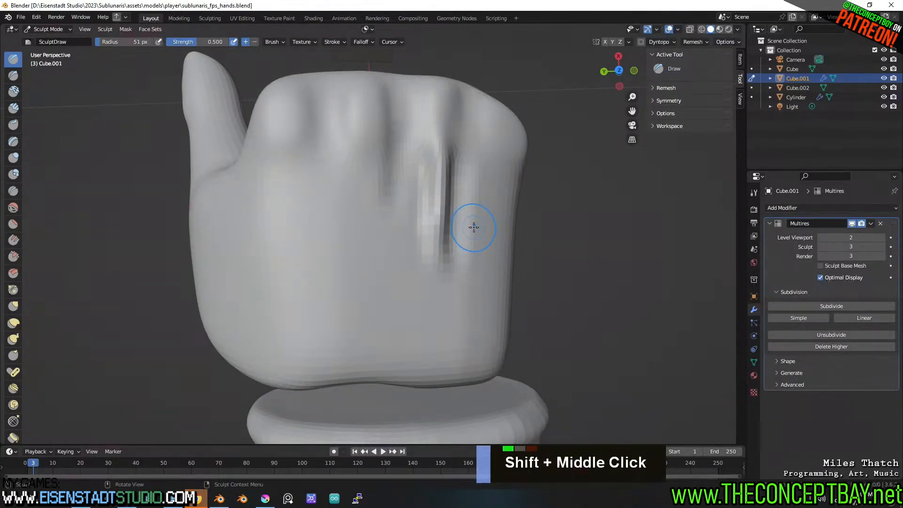
pyautogui.moveTo(188, 41); pyautogui.dragTo(184, 42)
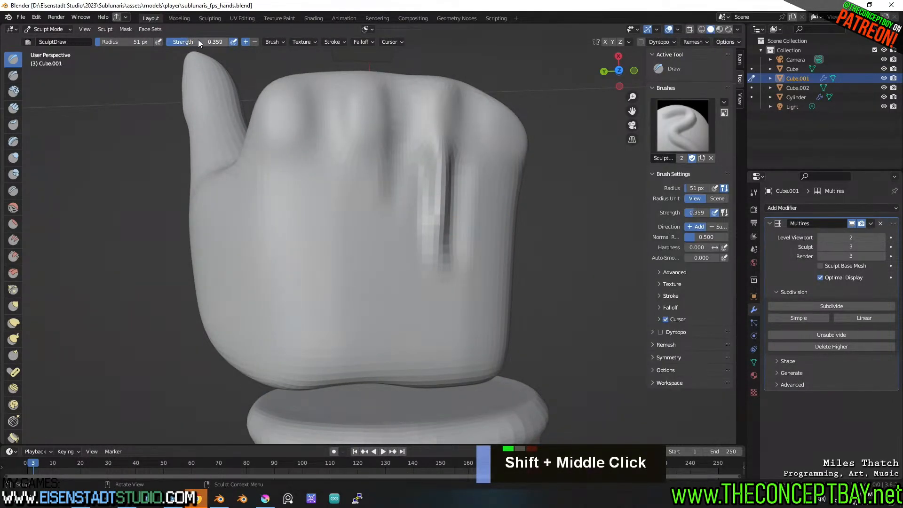
pyautogui.keyDown('ctrl'); pyautogui.moveTo(391, 102); pyautogui.dragTo(388, 261); pyautogui.keyUp('ctrl')
pyautogui.keyDown('ctrl'); pyautogui.moveTo(336, 97); pyautogui.dragTo(352, 221); pyautogui.keyUp('ctrl')
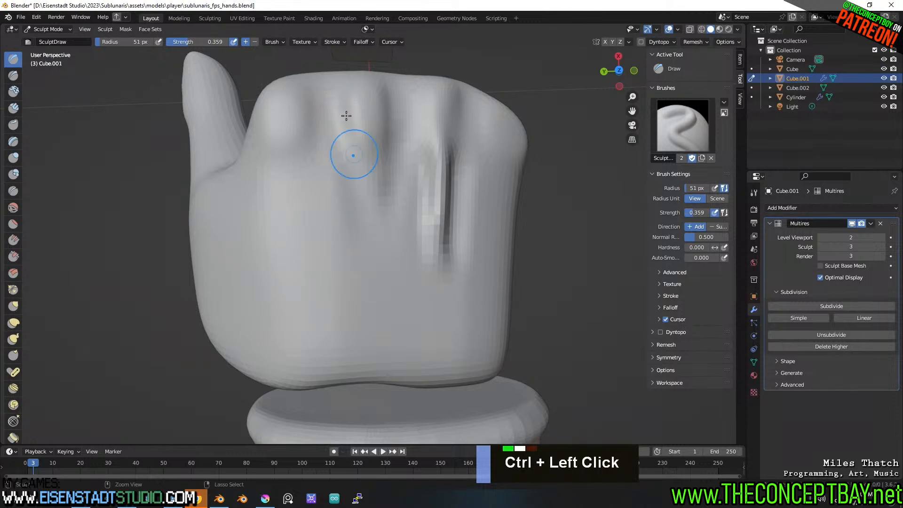
pyautogui.keyDown('ctrl'); pyautogui.moveTo(343, 113); pyautogui.dragTo(356, 283); pyautogui.keyUp('ctrl')
pyautogui.keyDown('ctrl'); pyautogui.moveTo(323, 97); pyautogui.dragTo(327, 244); pyautogui.keyUp('ctrl')
pyautogui.keyDown('ctrl'); pyautogui.moveTo(323, 150); pyautogui.dragTo(337, 277); pyautogui.keyUp('ctrl')
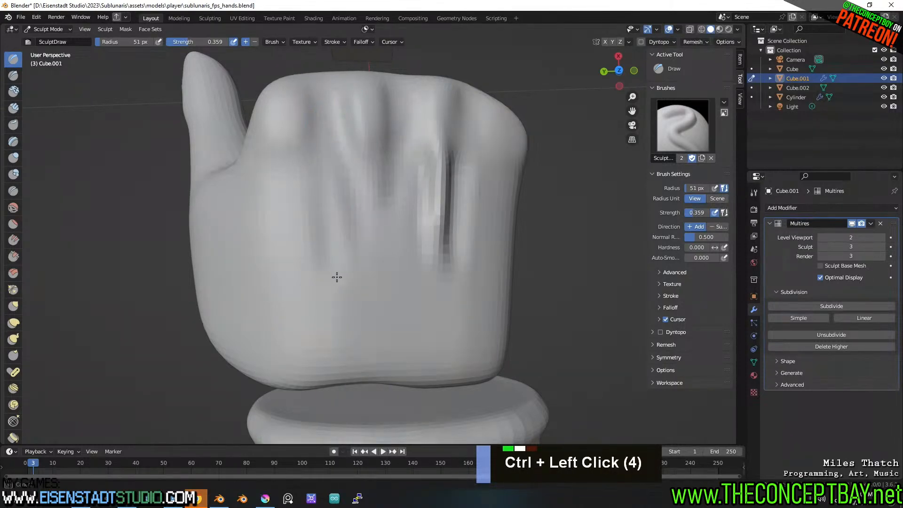
# Sculpt the groove and tendons behind the index and middle knuckles toward the wrist.
pyautogui.keyDown('ctrl'); pyautogui.moveTo(321, 115); pyautogui.dragTo(315, 226); pyautogui.keyUp('ctrl')
pyautogui.keyDown('ctrl'); pyautogui.moveTo(314, 155); pyautogui.dragTo(300, 221); pyautogui.keyUp('ctrl')
pyautogui.keyDown('ctrl'); pyautogui.moveTo(282, 198); pyautogui.dragTo(278, 230); pyautogui.keyUp('ctrl')
pyautogui.moveTo(292, 160); pyautogui.dragTo(309, 306)
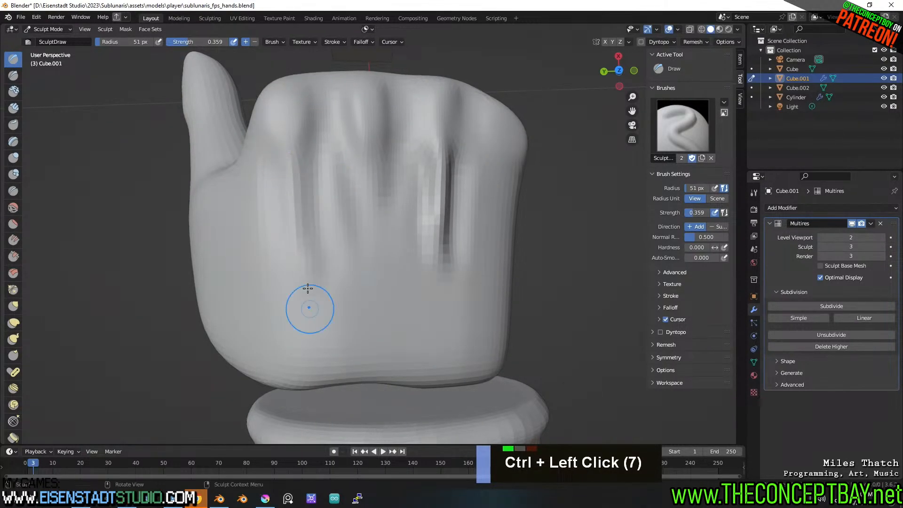
pyautogui.doubleClick(380, 190)
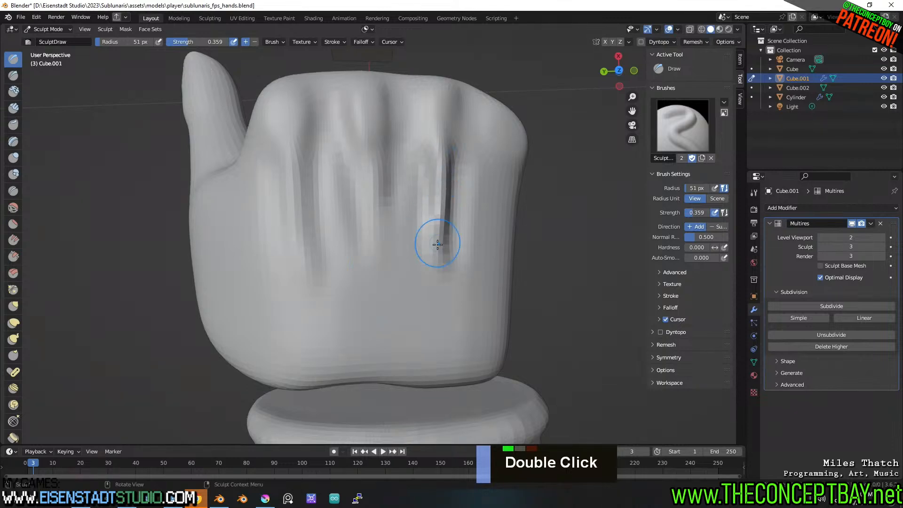
# Smooth the sharp grooves and tendons across the back of the hand.
pyautogui.keyDown('shift'); pyautogui.moveTo(446, 183); pyautogui.dragTo(449, 242); pyautogui.keyUp('shift')
pyautogui.keyDown('shift'); pyautogui.moveTo(441, 179); pyautogui.dragTo(446, 214); pyautogui.keyUp('shift')
pyautogui.moveTo(393, 185)
pyautogui.keyDown('shift'); pyautogui.mouseDown()
pyautogui.moveTo(360, 200)
pyautogui.moveTo(310, 263)
pyautogui.mouseUp(); pyautogui.keyUp('shift')
pyautogui.moveTo(356, 217)
pyautogui.keyDown('ctrl'); pyautogui.mouseDown(button='middle')
pyautogui.moveTo(382, 342)
pyautogui.moveTo(395, 327)
pyautogui.mouseUp(button='middle'); pyautogui.keyUp('ctrl')
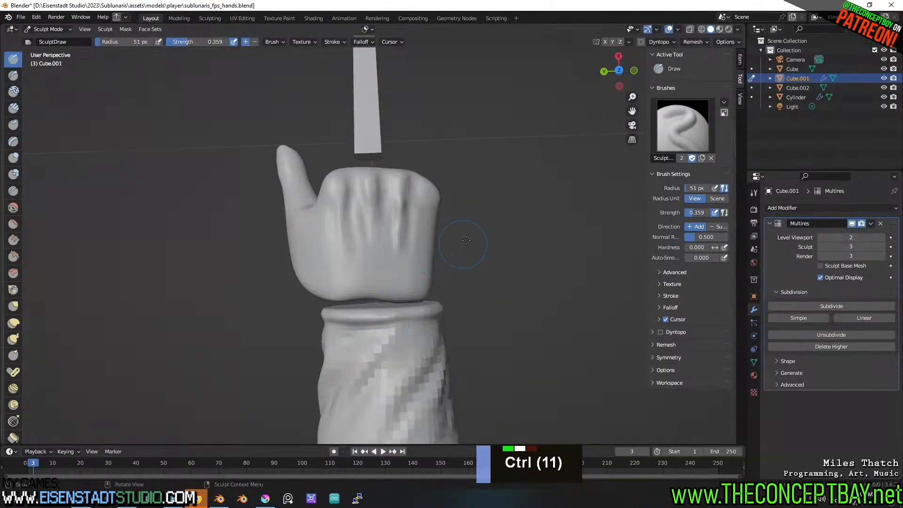
# Set the brush radius to 84 px and build up the palm beside the thumb base near the wrist.
pyautogui.moveTo(466, 240); pyautogui.dragTo(428, 111, button='middle')
pyautogui.press('f')
pyautogui.doubleClick(465, 232)
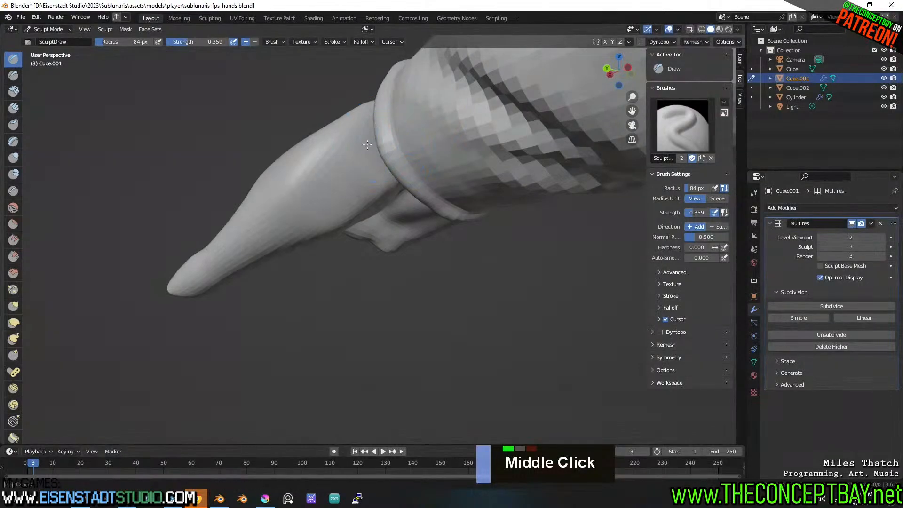
pyautogui.moveTo(368, 124); pyautogui.dragTo(315, 183, button='middle')
pyautogui.moveTo(314, 183); pyautogui.dragTo(353, 155)
pyautogui.moveTo(354, 155); pyautogui.dragTo(355, 174)
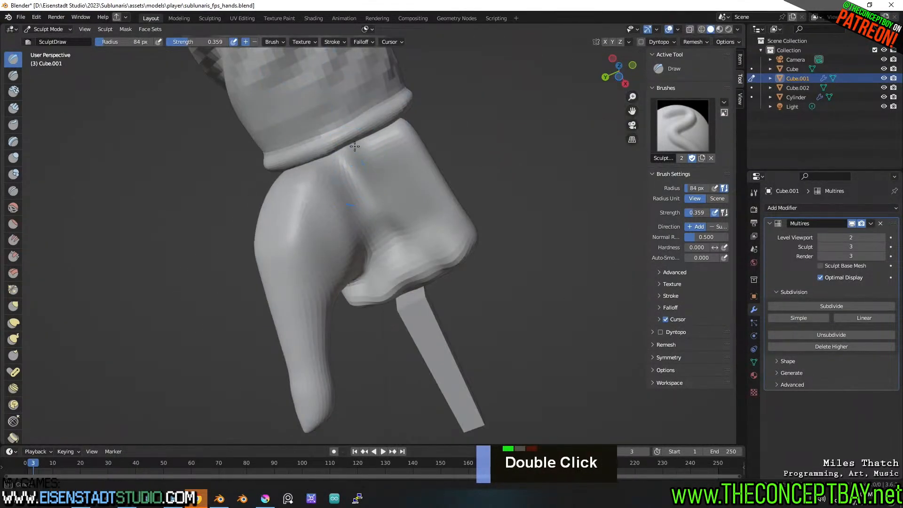
# Build up the outer edge of the hand beside the wrist cuff.
pyautogui.moveTo(356, 174)
pyautogui.mouseDown(button='middle')
pyautogui.moveTo(389, 182)
pyautogui.moveTo(320, 216)
pyautogui.moveTo(301, 147)
pyautogui.mouseUp(button='middle')
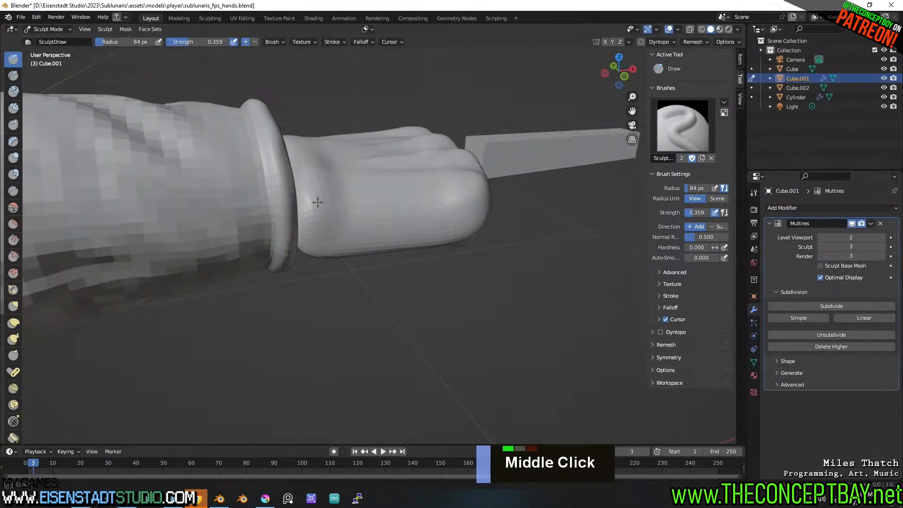
pyautogui.moveTo(314, 177); pyautogui.dragTo(336, 197)
pyautogui.moveTo(336, 198)
pyautogui.mouseDown()
pyautogui.moveTo(331, 145)
pyautogui.moveTo(335, 207)
pyautogui.mouseUp()
pyautogui.moveTo(350, 179); pyautogui.dragTo(358, 60, button='middle')
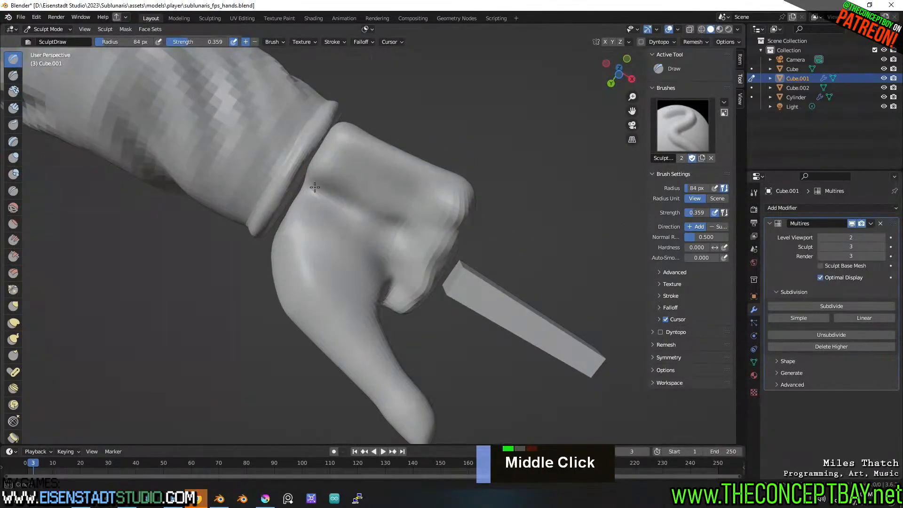
# Smooth the palm near the wrist and bulk up its heel opposite the thumb base.
pyautogui.moveTo(300, 201)
pyautogui.keyDown('shift'); pyautogui.mouseDown()
pyautogui.moveTo(326, 165)
pyautogui.moveTo(297, 220)
pyautogui.moveTo(284, 219)
pyautogui.moveTo(335, 156)
pyautogui.mouseUp(); pyautogui.keyUp('shift')
pyautogui.keyDown('shift'); pyautogui.moveTo(335, 156); pyautogui.dragTo(320, 193); pyautogui.keyUp('shift')
pyautogui.moveTo(320, 193)
pyautogui.mouseDown()
pyautogui.moveTo(311, 184)
pyautogui.moveTo(383, 151)
pyautogui.mouseUp()
pyautogui.moveTo(383, 151); pyautogui.dragTo(357, 229, button='middle')
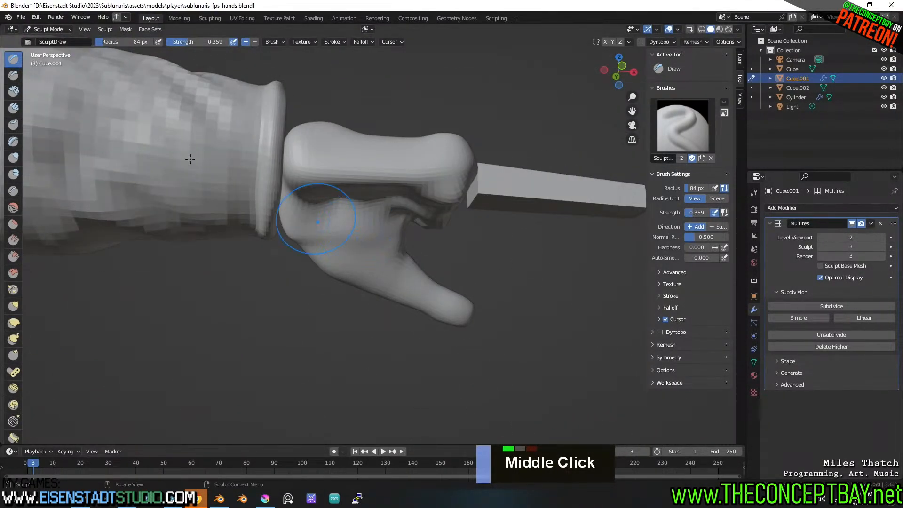
# Select the middle end face of the hand's base mesh at the wrist and scale it up along Z with a small proportional radius.
pyautogui.press('Tab')
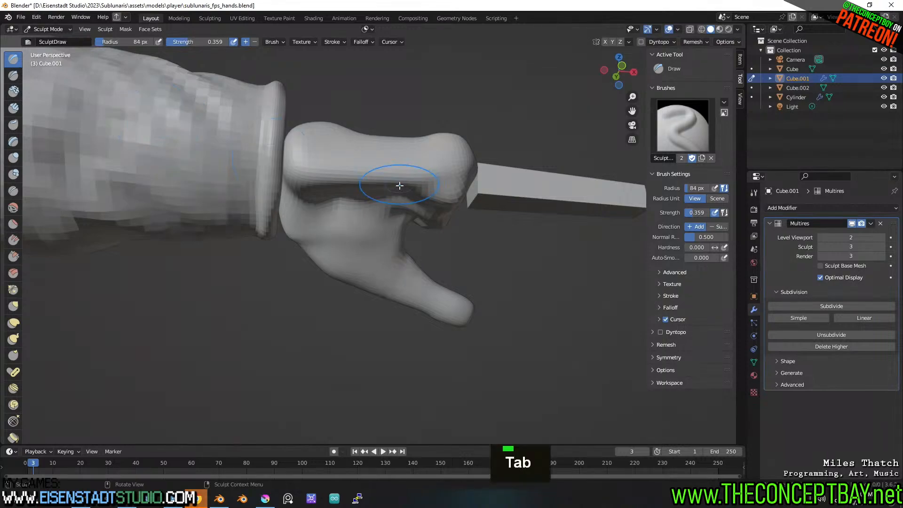
pyautogui.moveTo(403, 191); pyautogui.dragTo(430, 186, button='middle')
pyautogui.press('z')
pyautogui.moveTo(246, 169)
pyautogui.mouseDown(button='middle')
pyautogui.moveTo(370, 206)
pyautogui.moveTo(359, 197)
pyautogui.mouseUp(button='middle')
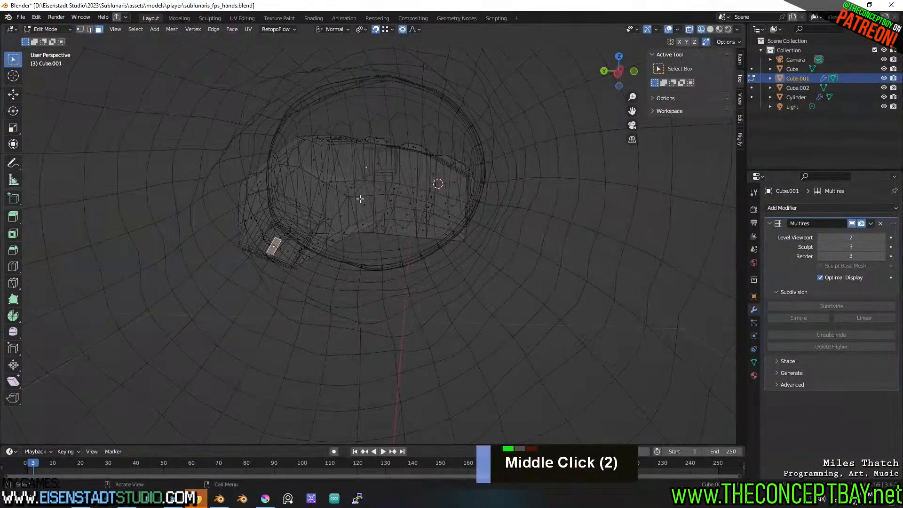
pyautogui.press('2')
pyautogui.press('3')
pyautogui.doubleClick(355, 187)
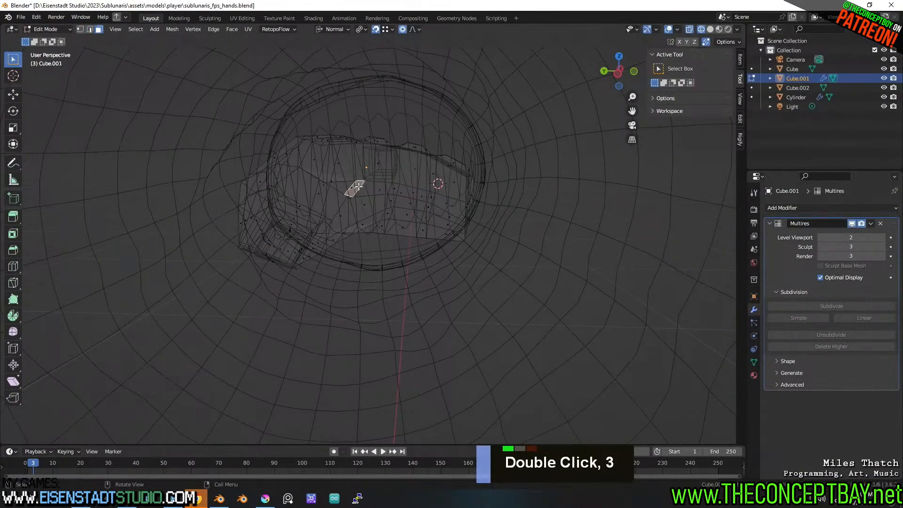
pyautogui.click(351, 186)
pyautogui.moveTo(390, 192); pyautogui.dragTo(370, 198, button='middle')
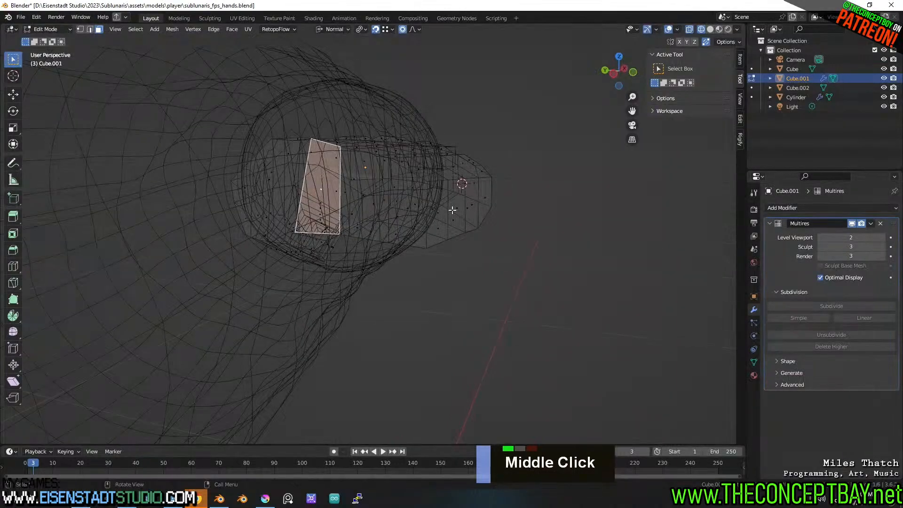
pyautogui.press('s')
pyautogui.press('z')
pyautogui.press('z')
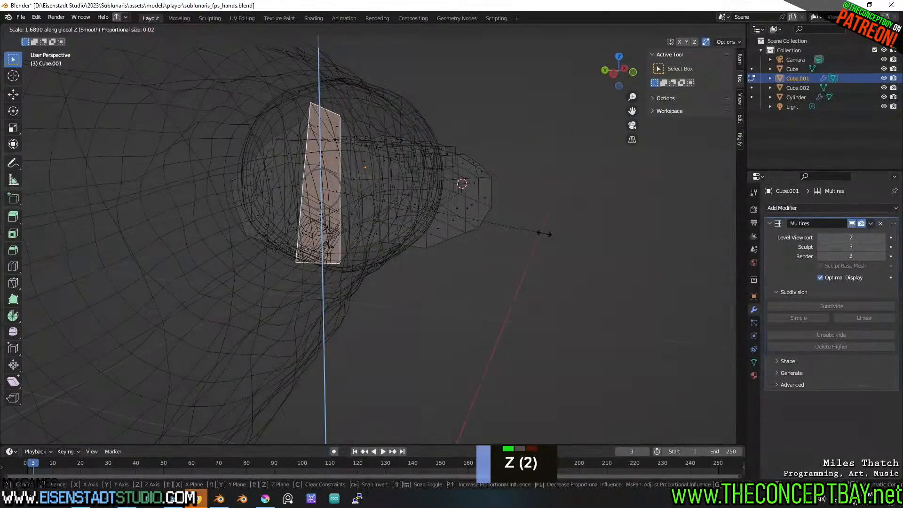
pyautogui.scroll(-7, 544, 234)
pyautogui.scroll(3, 546, 235)
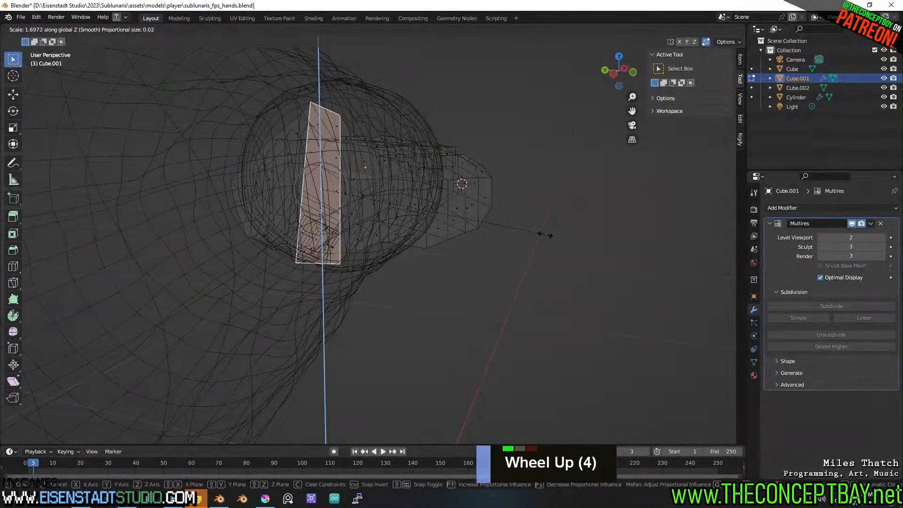
pyautogui.scroll(-2, 541, 235)
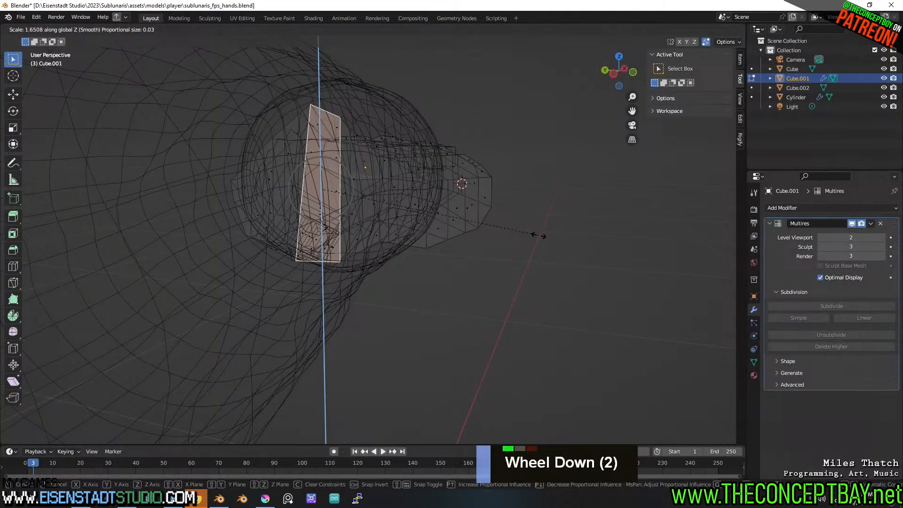
pyautogui.click(493, 221)
pyautogui.press('Tab')
pyautogui.press('z')
# Select all base-mesh faces along the hand's outer edge opposite the thumb and rotate them slightly in the right orthographic view.
pyautogui.moveTo(538, 234)
pyautogui.mouseDown(button='middle')
pyautogui.moveTo(454, 250)
pyautogui.moveTo(447, 223)
pyautogui.moveTo(380, 186)
pyautogui.moveTo(416, 227)
pyautogui.moveTo(358, 154)
pyautogui.moveTo(366, 141)
pyautogui.moveTo(405, 274)
pyautogui.moveTo(442, 320)
pyautogui.moveTo(531, 297)
pyautogui.mouseUp(button='middle')
pyautogui.scroll(-1, 405, 275)
pyautogui.moveTo(320, 283)
pyautogui.mouseDown(button='middle')
pyautogui.moveTo(395, 291)
pyautogui.moveTo(416, 304)
pyautogui.moveTo(470, 278)
pyautogui.moveTo(452, 244)
pyautogui.moveTo(465, 211)
pyautogui.mouseUp(button='middle')
pyautogui.press('Tab')
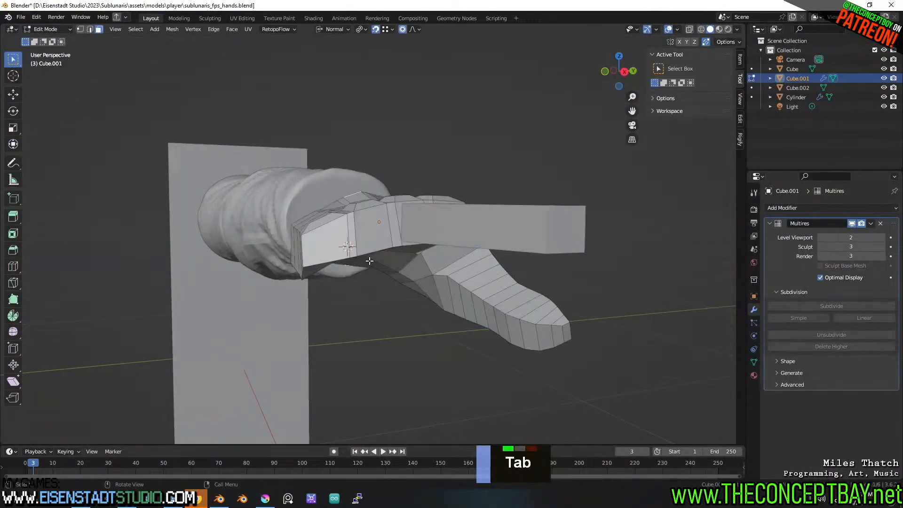
pyautogui.moveTo(370, 261)
pyautogui.keyDown('alt'); pyautogui.mouseDown(button='middle')
pyautogui.moveTo(280, 248)
pyautogui.moveTo(330, 246)
pyautogui.mouseUp(button='middle'); pyautogui.keyUp('alt')
pyautogui.scroll(2, 282, 242)
pyautogui.press('z')
pyautogui.click(280, 237)
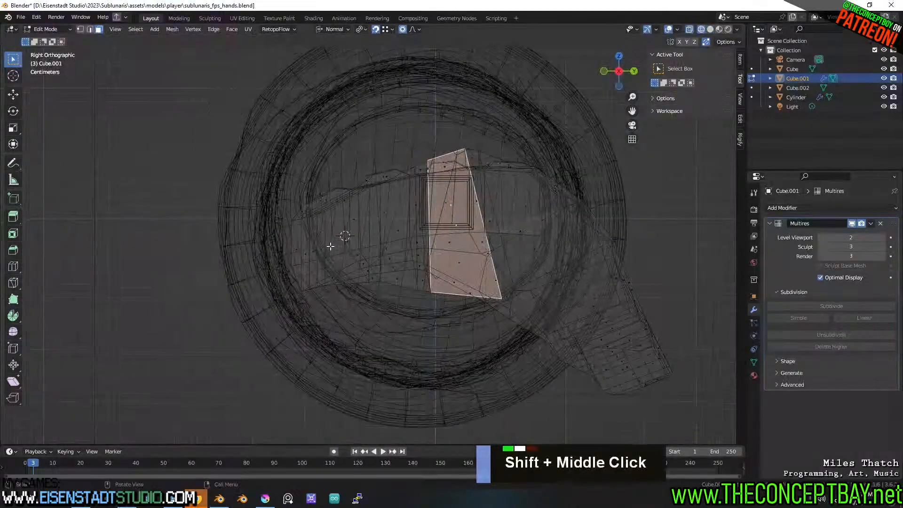
pyautogui.press('a')
pyautogui.press('a')
pyautogui.press('b')
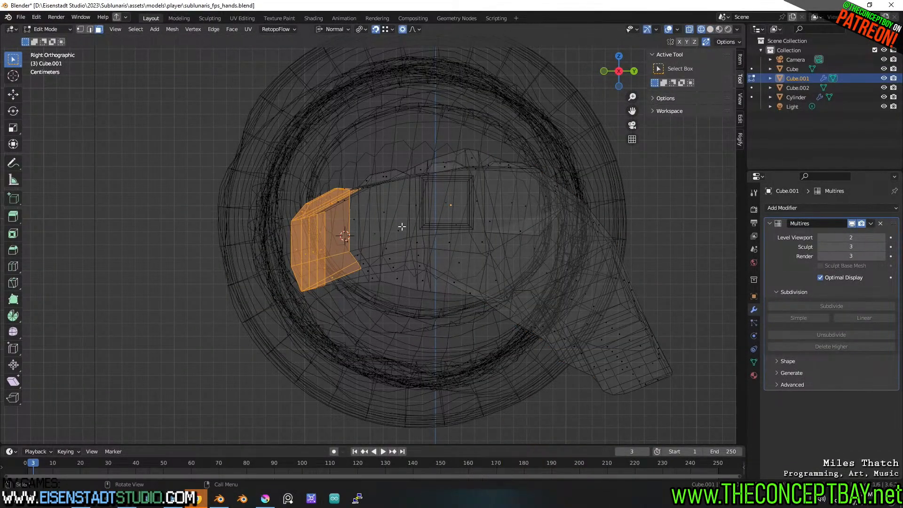
pyautogui.press('r')
pyautogui.click(338, 114)
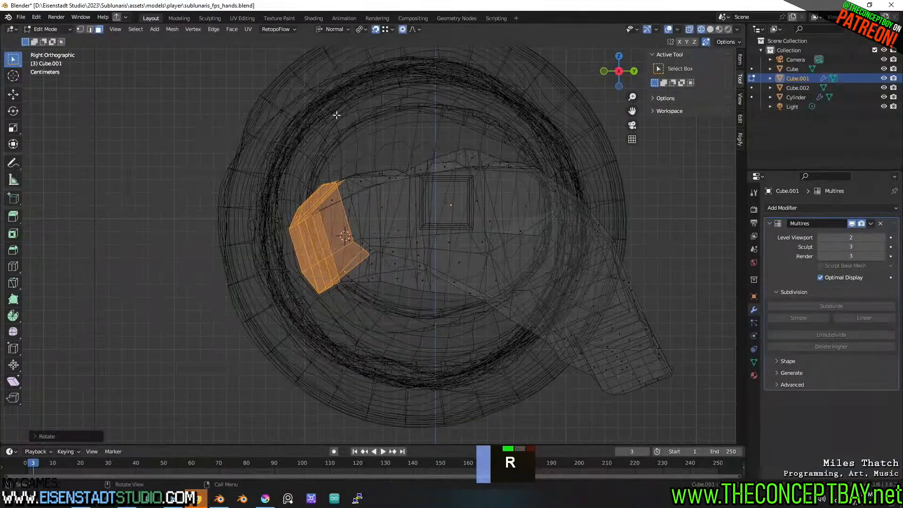
# Lower the rotated outer-edge faces by about 0.02 m with proportional editing and return to Sculpt Mode.
pyautogui.press('g')
pyautogui.press('ctrl')
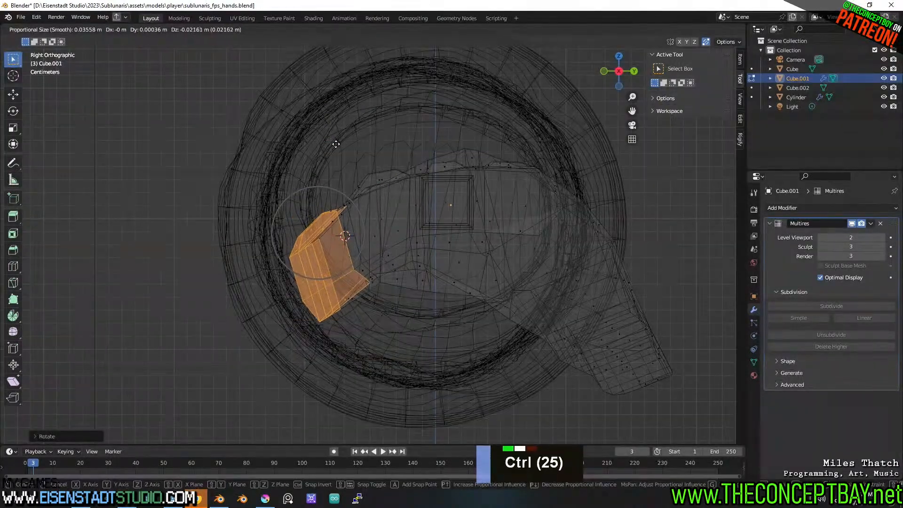
pyautogui.keyDown('ctrl'); pyautogui.click(312, 155); pyautogui.keyUp('ctrl')
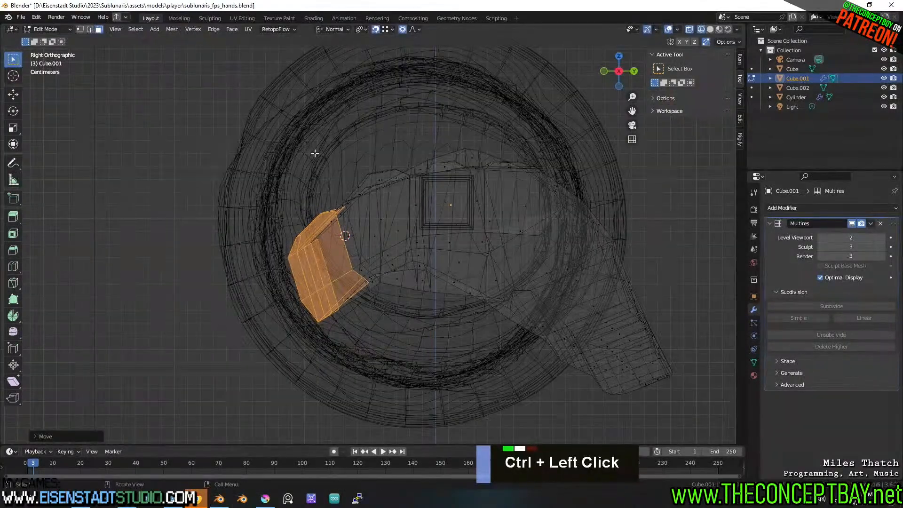
pyautogui.moveTo(313, 155); pyautogui.dragTo(373, 195, button='middle')
pyautogui.press('z')
pyautogui.press('Tab')
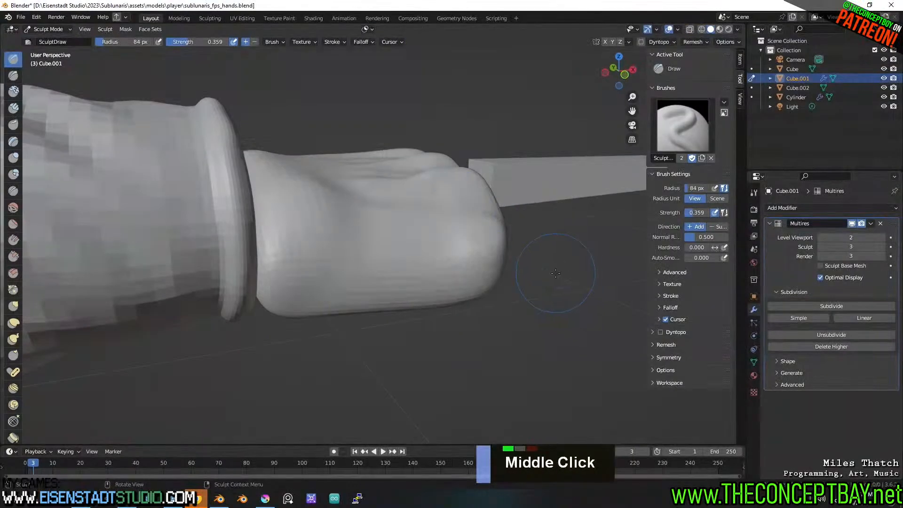
# Carve shallow dents across the curled fingers with the Draw brush in subtract direction.
pyautogui.moveTo(557, 282)
pyautogui.mouseDown(button='middle')
pyautogui.moveTo(429, 288)
pyautogui.moveTo(436, 264)
pyautogui.mouseUp(button='middle')
pyautogui.scroll(-3, 435, 264)
pyautogui.moveTo(478, 232)
pyautogui.keyDown('shift'); pyautogui.mouseDown(button='middle')
pyautogui.moveTo(467, 215)
pyautogui.moveTo(423, 221)
pyautogui.moveTo(484, 207)
pyautogui.mouseUp(button='middle'); pyautogui.keyUp('shift')
pyautogui.press('Tab')
pyautogui.press('Tab')
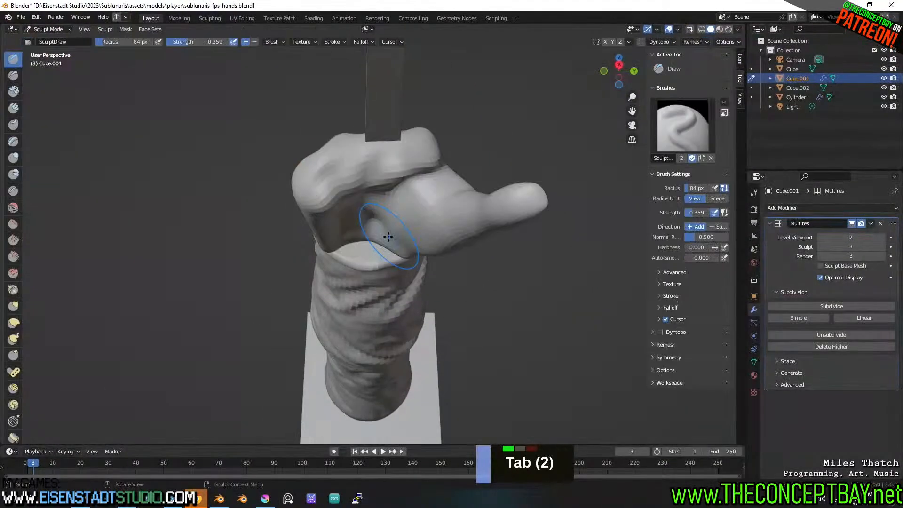
pyautogui.moveTo(366, 203); pyautogui.dragTo(344, 177, button='middle')
pyautogui.scroll(1, 336, 165)
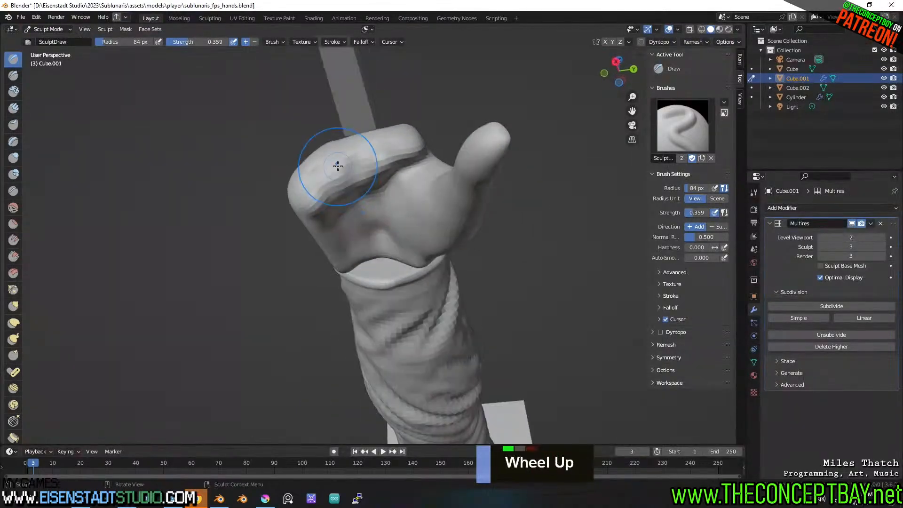
pyautogui.moveTo(336, 165)
pyautogui.keyDown('ctrl'); pyautogui.mouseDown()
pyautogui.moveTo(327, 177)
pyautogui.moveTo(333, 190)
pyautogui.mouseUp(); pyautogui.keyUp('ctrl')
pyautogui.hotkey('ctrl', 'z')
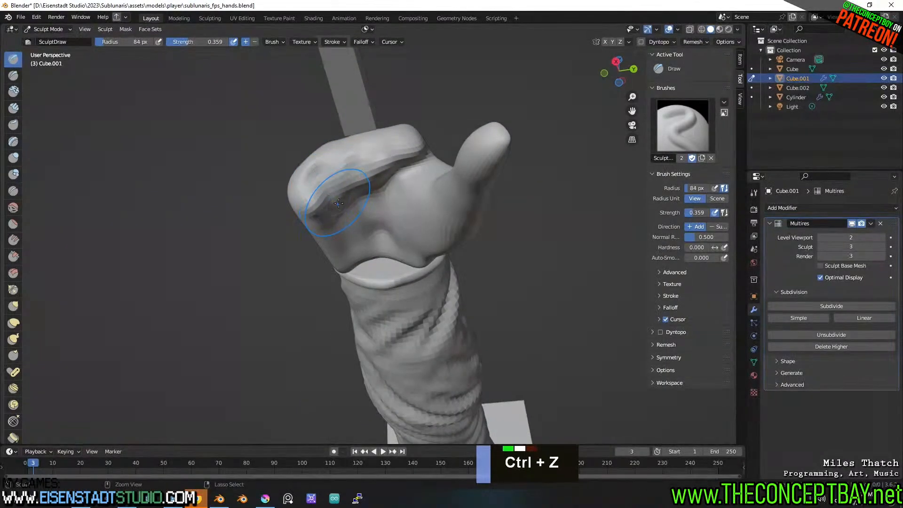
# Smooth the curled fingers and their lower edge above the palm.
pyautogui.moveTo(344, 201); pyautogui.dragTo(176, 260, button='middle')
pyautogui.moveTo(319, 270); pyautogui.dragTo(315, 160, button='middle')
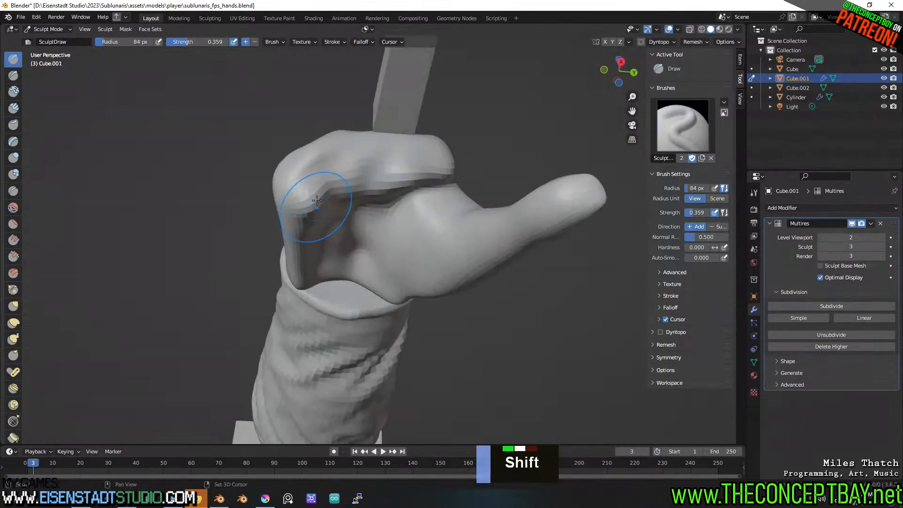
pyautogui.keyDown('shift'); pyautogui.click(310, 218); pyautogui.keyUp('shift')
pyautogui.hotkey('ctrl', 'z')
pyautogui.keyDown('shift'); pyautogui.click(312, 214); pyautogui.keyUp('shift')
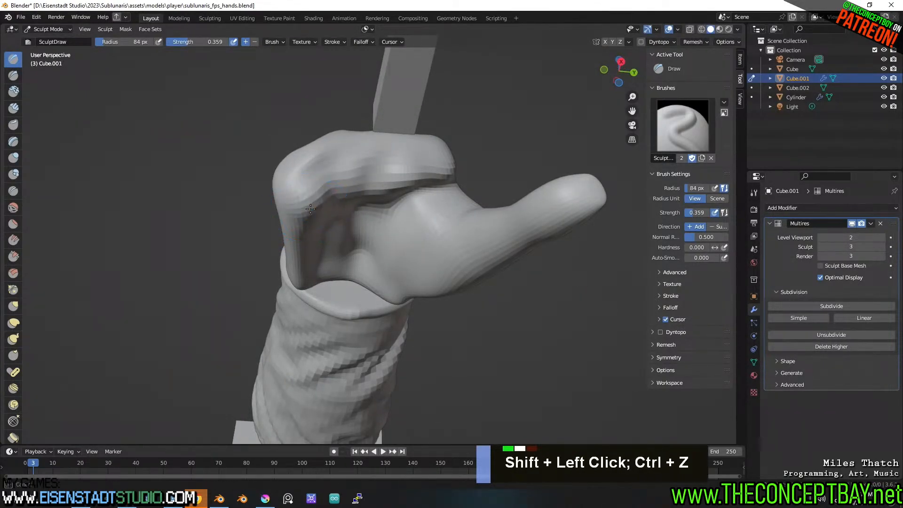
pyautogui.keyDown('shift'); pyautogui.click(322, 212); pyautogui.keyUp('shift')
pyautogui.keyDown('shift'); pyautogui.click(360, 181); pyautogui.keyUp('shift')
pyautogui.keyDown('shift'); pyautogui.click(383, 176); pyautogui.keyUp('shift')
pyautogui.keyDown('shift'); pyautogui.click(395, 175); pyautogui.keyUp('shift')
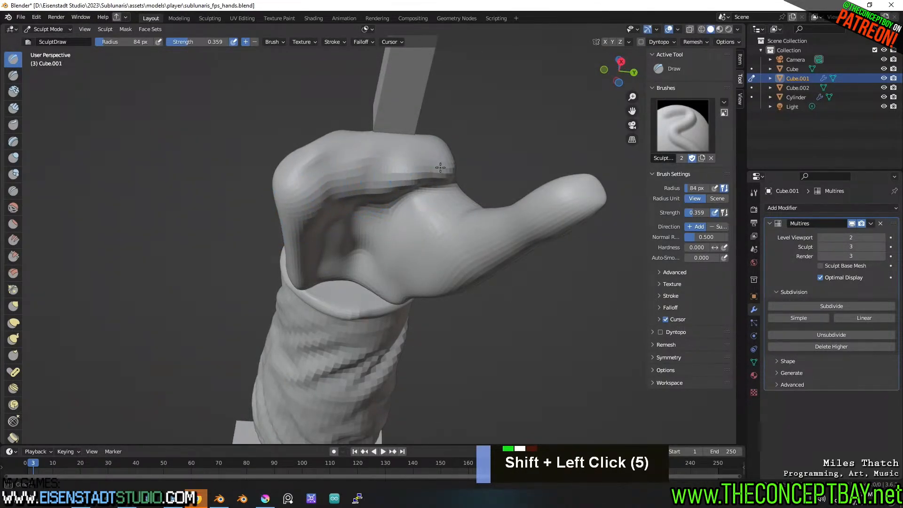
# With the Draw Sharp brush at a 33 px radius, carve a crease on the palm around the thumb base.
pyautogui.moveTo(395, 175); pyautogui.dragTo(415, 203, button='middle')
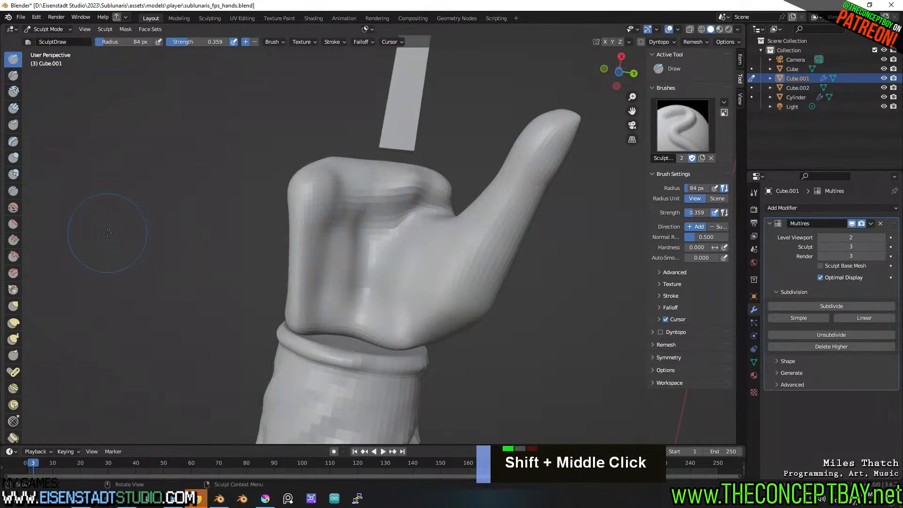
pyautogui.click(13, 75)
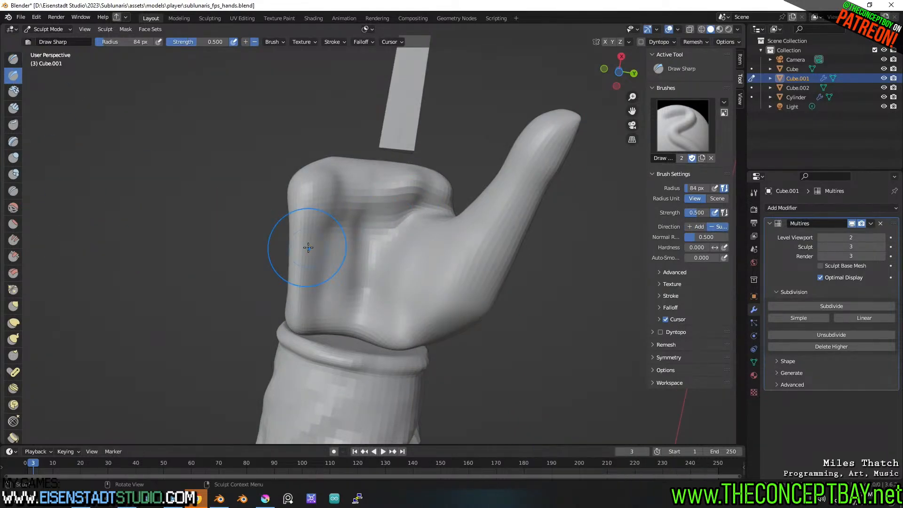
pyautogui.press('f')
pyautogui.click(412, 222)
pyautogui.moveTo(441, 203); pyautogui.dragTo(374, 324)
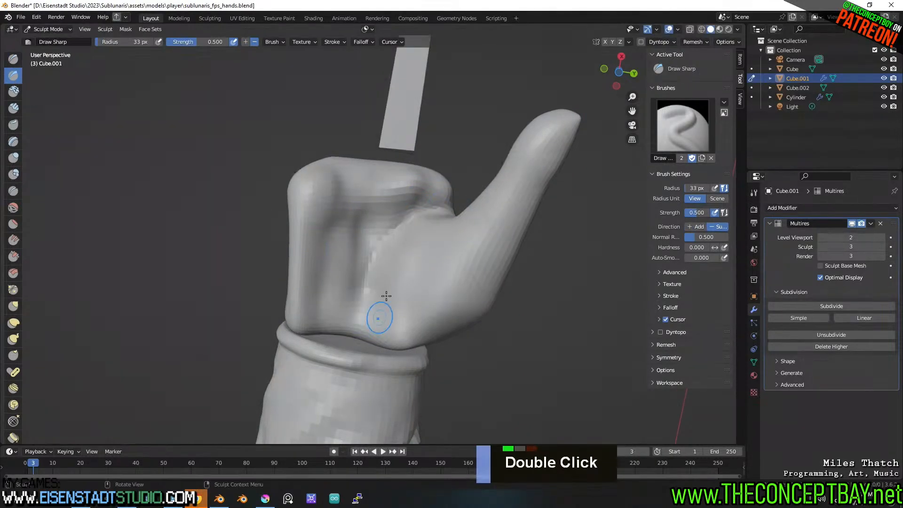
pyautogui.moveTo(409, 226); pyautogui.dragTo(372, 334)
pyautogui.hotkey('ctrl', 'z')
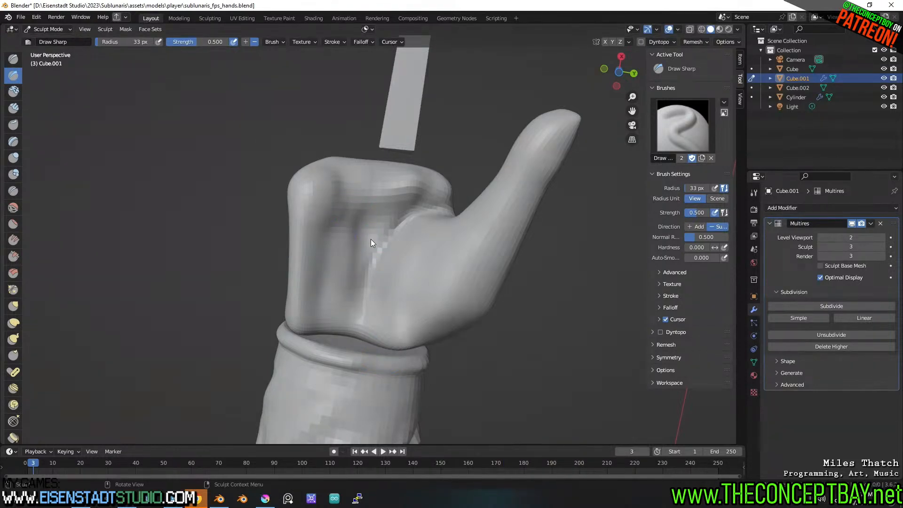
# Carve creases from the thumb web diagonally across the palm and below the fingers, undoing the last extended diagonal stroke.
pyautogui.moveTo(437, 206)
pyautogui.mouseDown()
pyautogui.moveTo(411, 225)
pyautogui.moveTo(358, 310)
pyautogui.mouseUp()
pyautogui.moveTo(444, 226); pyautogui.dragTo(343, 299)
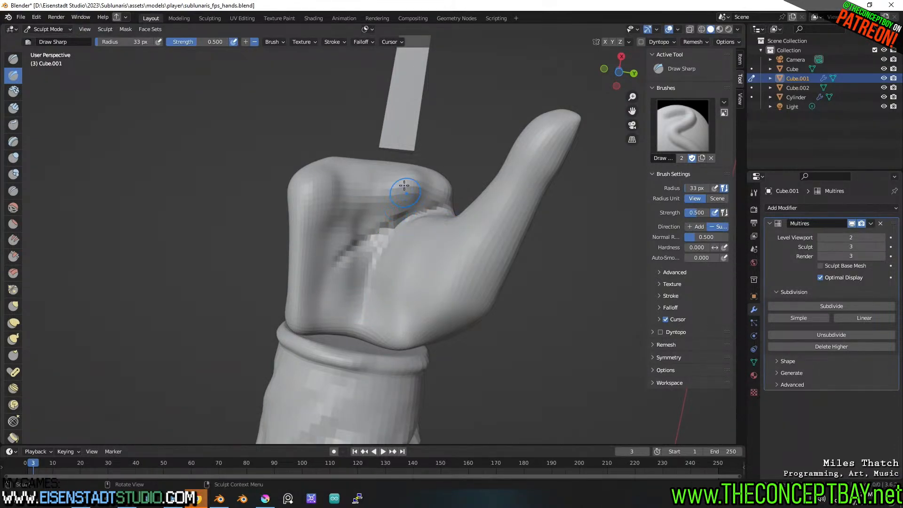
pyautogui.moveTo(412, 200)
pyautogui.mouseDown()
pyautogui.moveTo(376, 219)
pyautogui.moveTo(294, 231)
pyautogui.mouseUp()
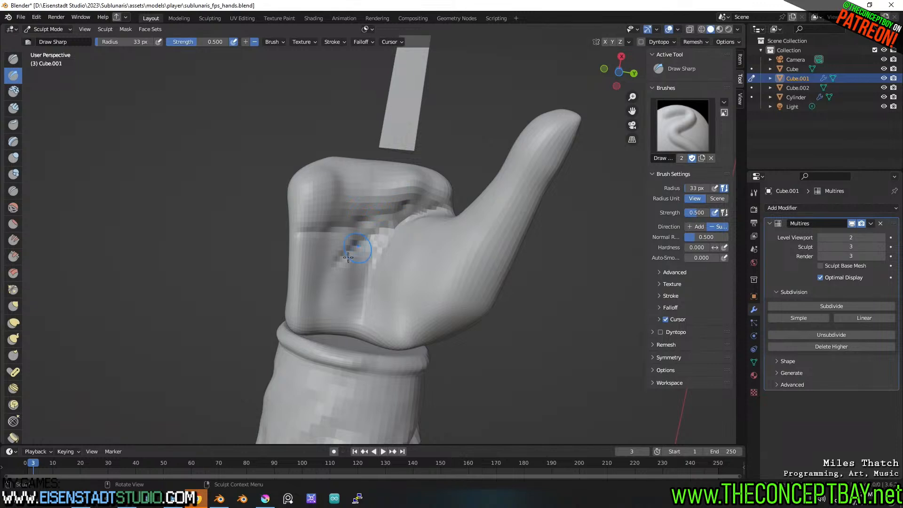
pyautogui.moveTo(370, 247); pyautogui.dragTo(308, 287)
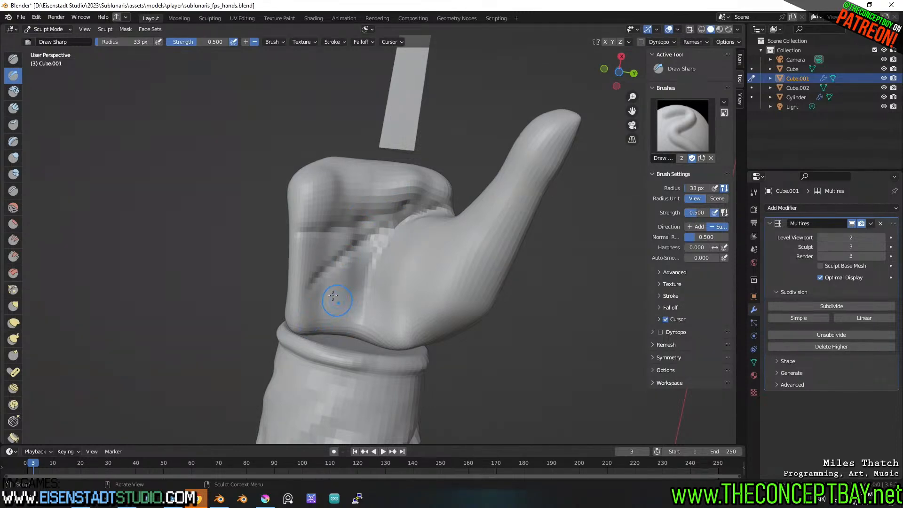
pyautogui.hotkey('ctrl', 'z')
# With the Draw brush at 99 px, build up the palm heel opposite the thumb and smooth the hand's outer side.
pyautogui.press('x')
pyautogui.press('f')
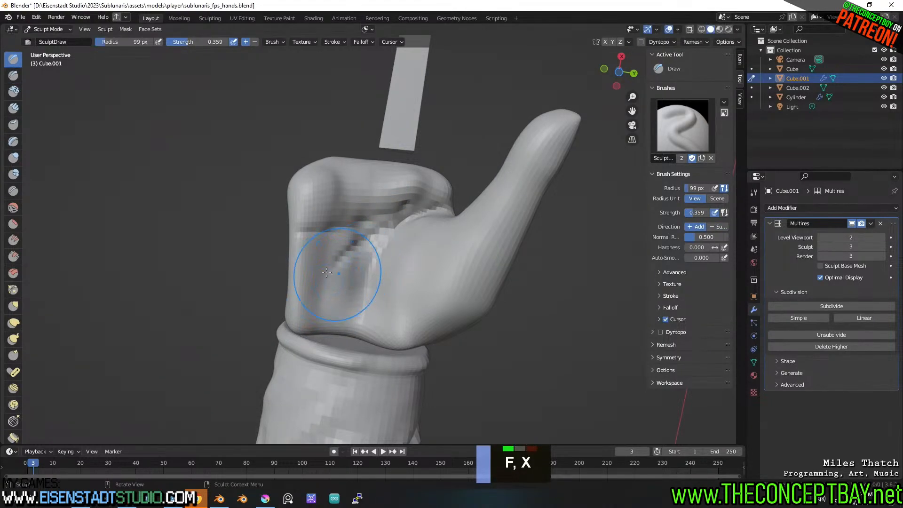
pyautogui.moveTo(326, 273); pyautogui.dragTo(320, 296)
pyautogui.moveTo(330, 263); pyautogui.dragTo(326, 271)
pyautogui.moveTo(321, 305)
pyautogui.mouseDown()
pyautogui.moveTo(319, 292)
pyautogui.moveTo(318, 303)
pyautogui.mouseUp()
pyautogui.moveTo(319, 297); pyautogui.dragTo(316, 324)
pyautogui.moveTo(306, 316)
pyautogui.mouseDown()
pyautogui.moveTo(299, 277)
pyautogui.moveTo(322, 329)
pyautogui.mouseUp()
pyautogui.moveTo(302, 232)
pyautogui.mouseDown(button='middle')
pyautogui.moveTo(462, 349)
pyautogui.moveTo(363, 211)
pyautogui.mouseUp(button='middle')
pyautogui.keyDown('shift'); pyautogui.moveTo(363, 212); pyautogui.dragTo(302, 216); pyautogui.keyUp('shift')
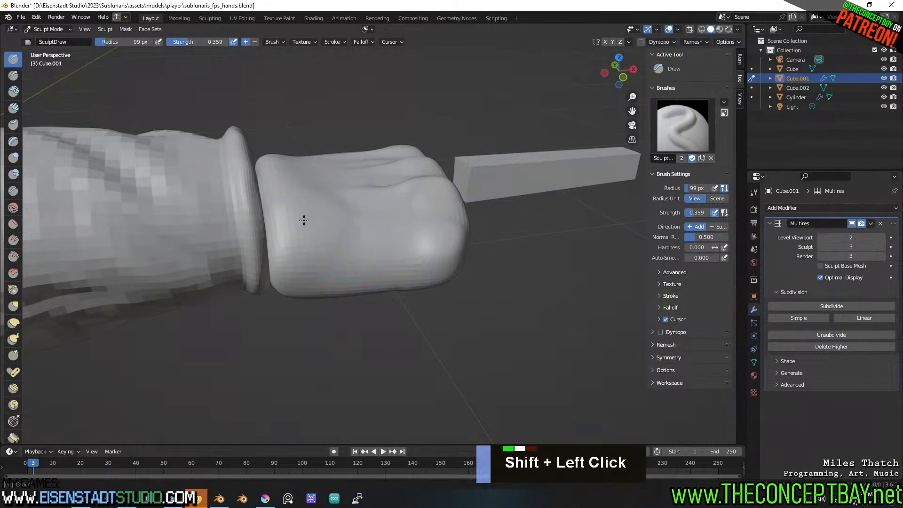
# In the top view, move the base-mesh face at the thumb-side wrist corner inward with proportional editing.
pyautogui.moveTo(301, 156)
pyautogui.mouseDown(button='middle')
pyautogui.moveTo(362, 201)
pyautogui.moveTo(421, 283)
pyautogui.moveTo(482, 271)
pyautogui.moveTo(413, 201)
pyautogui.mouseUp(button='middle')
pyautogui.scroll(-2, 383, 226)
pyautogui.press('Tab')
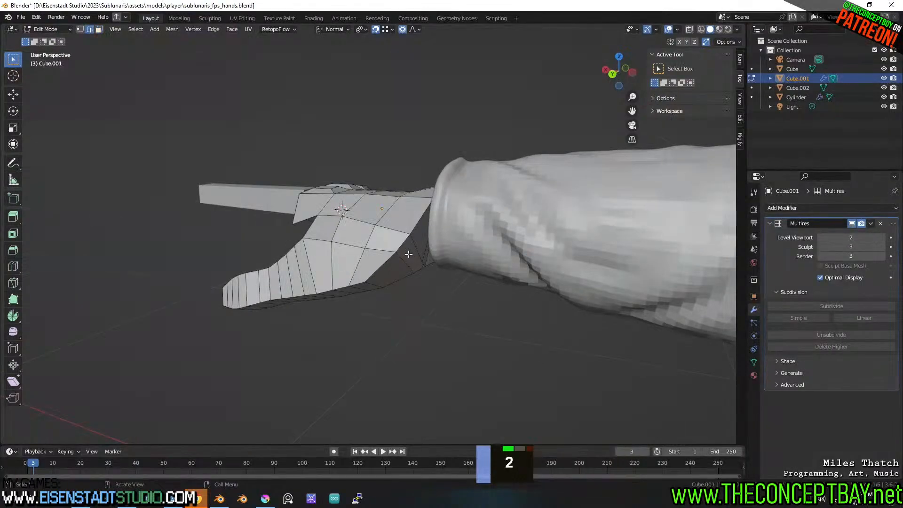
pyautogui.press('3')
pyautogui.click(405, 253)
pyautogui.keyDown('alt'); pyautogui.moveTo(453, 242); pyautogui.dragTo(409, 250, button='middle'); pyautogui.keyUp('alt')
pyautogui.keyDown('alt'); pyautogui.moveTo(414, 282); pyautogui.dragTo(414, 394, button='middle'); pyautogui.keyUp('alt')
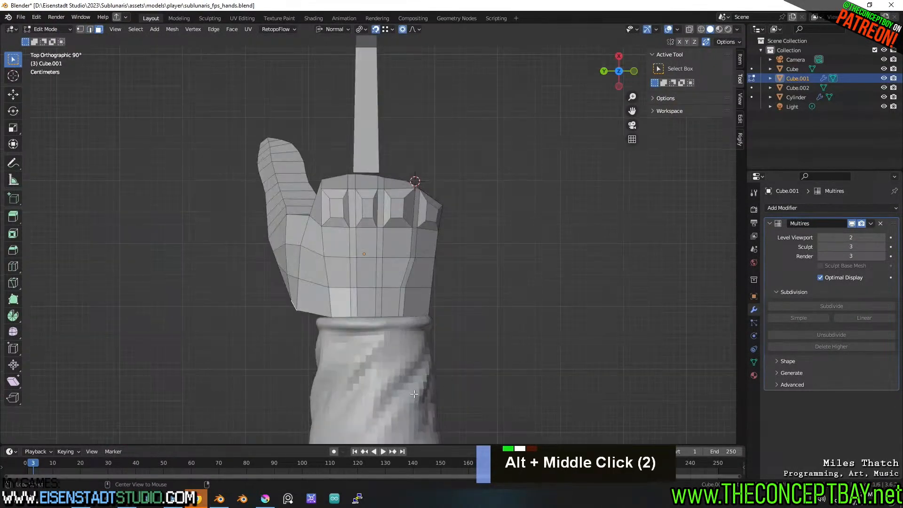
pyautogui.press('g')
pyautogui.scroll(-9, 533, 312)
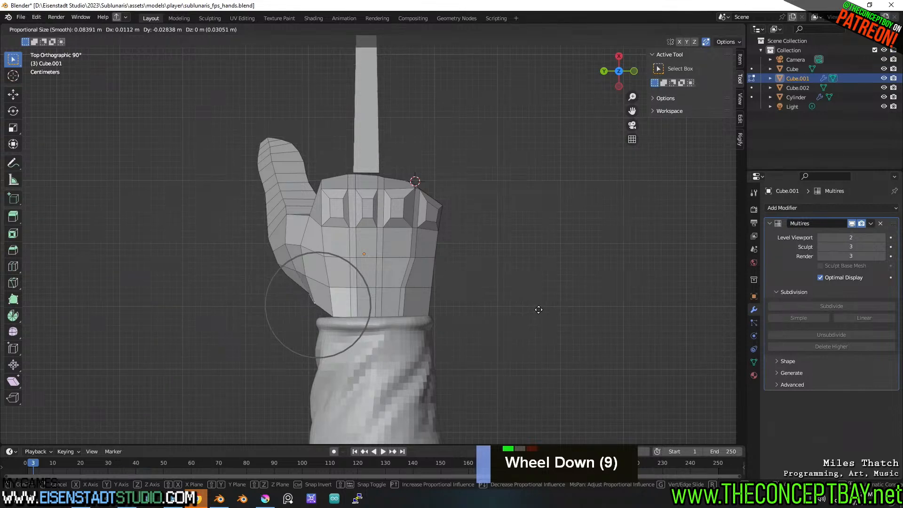
pyautogui.click(540, 310)
# Select the vertices at the wrist corner opposite the thumb and move them slightly inward with proportional editing.
pyautogui.press('z')
pyautogui.click(342, 308)
pyautogui.press('1')
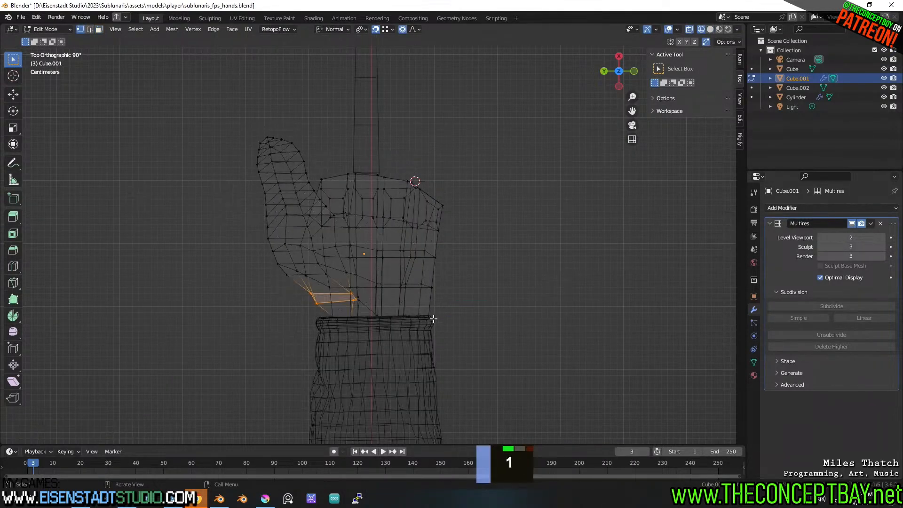
pyautogui.hotkey('alt', 'a')
pyautogui.press('b')
pyautogui.moveTo(438, 328); pyautogui.dragTo(409, 306)
pyautogui.press('z')
pyautogui.click(609, 299)
pyautogui.press('g')
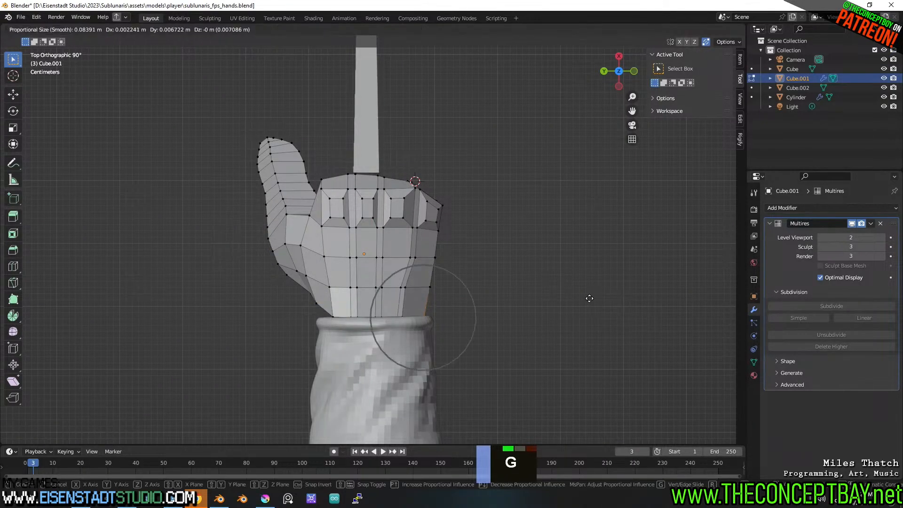
pyautogui.click(581, 300)
# In wireframe shading, select the base-mesh vertices on the wrist's lower edge at the side opposite the thumb.
pyautogui.moveTo(581, 299); pyautogui.dragTo(430, 252, button='middle')
pyautogui.scroll(2, 430, 251)
pyautogui.press('1')
pyautogui.click(272, 257)
pyautogui.scroll(1, 273, 197)
pyautogui.moveTo(272, 257); pyautogui.dragTo(284, 231, button='middle')
pyautogui.scroll(2, 285, 231)
pyautogui.press('z')
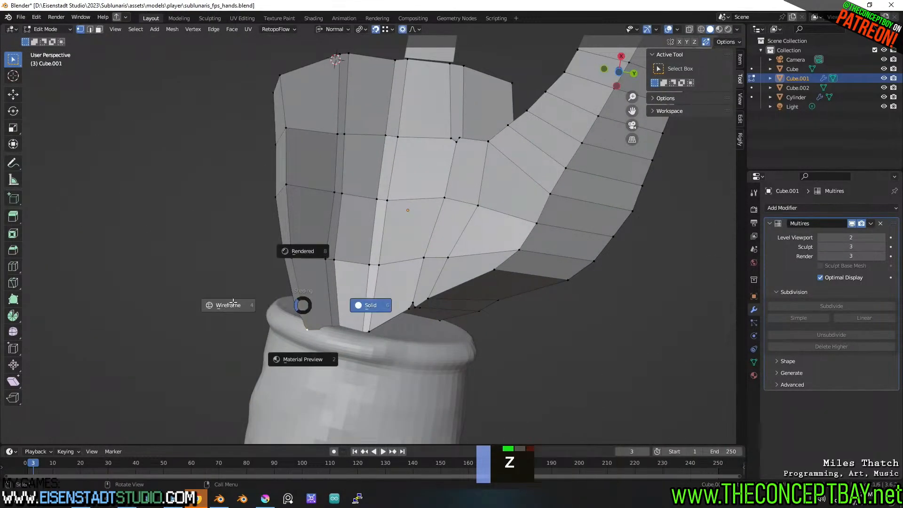
pyautogui.click(228, 305)
pyautogui.press('2')
pyautogui.press('1')
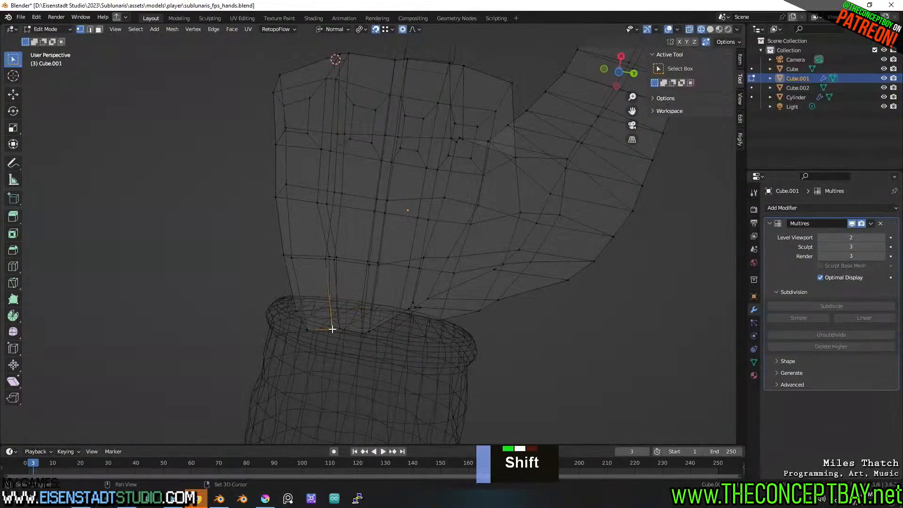
pyautogui.keyDown('shift'); pyautogui.click(335, 326); pyautogui.keyUp('shift')
# Try to move the selected wrist vertices along the normal Z axis with a reduced proportional influence, undoing each move.
pyautogui.moveTo(335, 326); pyautogui.dragTo(371, 382, button='middle')
pyautogui.press('z')
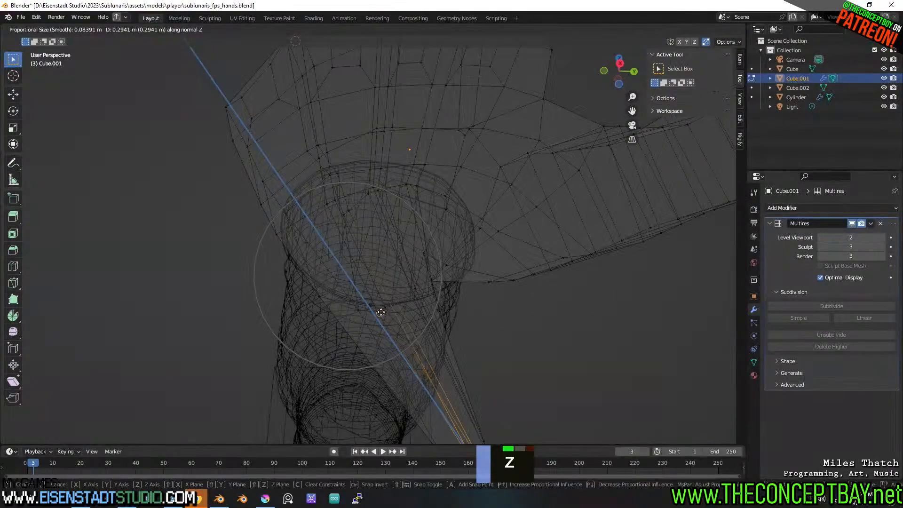
pyautogui.press('Escape')
pyautogui.press('g')
pyautogui.press('z')
pyautogui.click(541, 340)
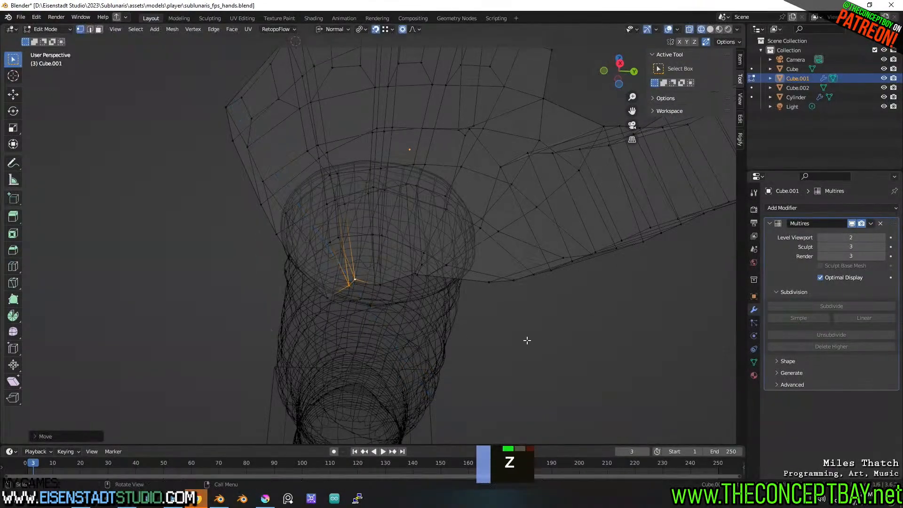
pyautogui.hotkey('ctrl', 'z')
pyautogui.press('g')
pyautogui.press('z')
pyautogui.scroll(13, 524, 339)
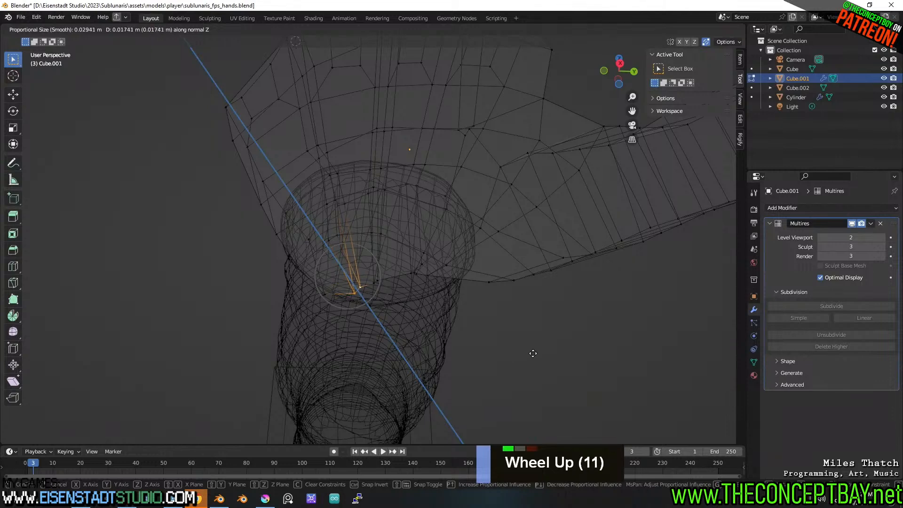
pyautogui.click(517, 353)
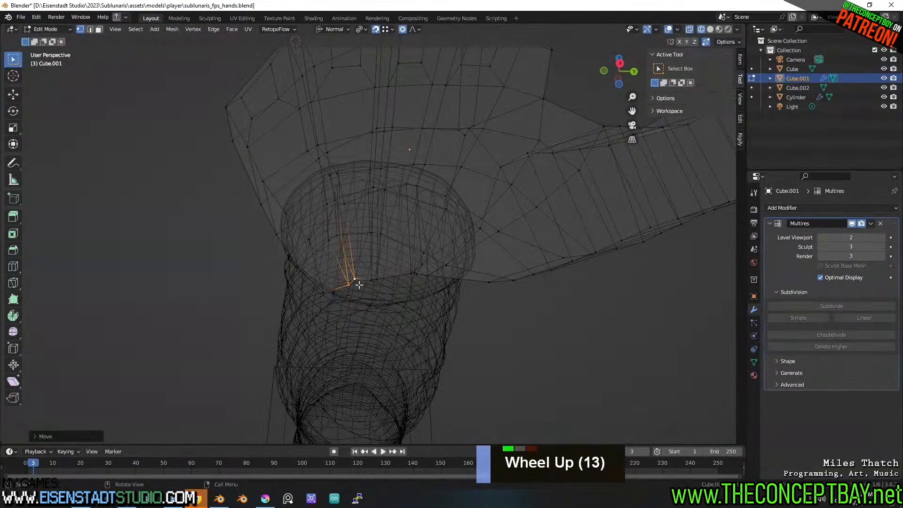
pyautogui.hotkey('ctrl', 'z')
# Reposition the lower wrist-edge vertex toward the cuff rim with proportional editing off, and return to solid shading.
pyautogui.press('z')
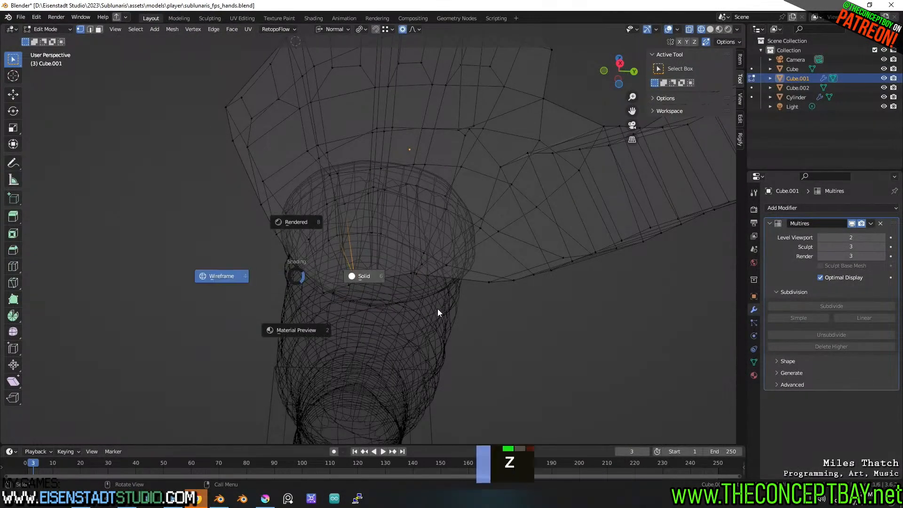
pyautogui.click(438, 309)
pyautogui.press('g')
pyautogui.click(398, 306)
pyautogui.press('z')
pyautogui.click(334, 274)
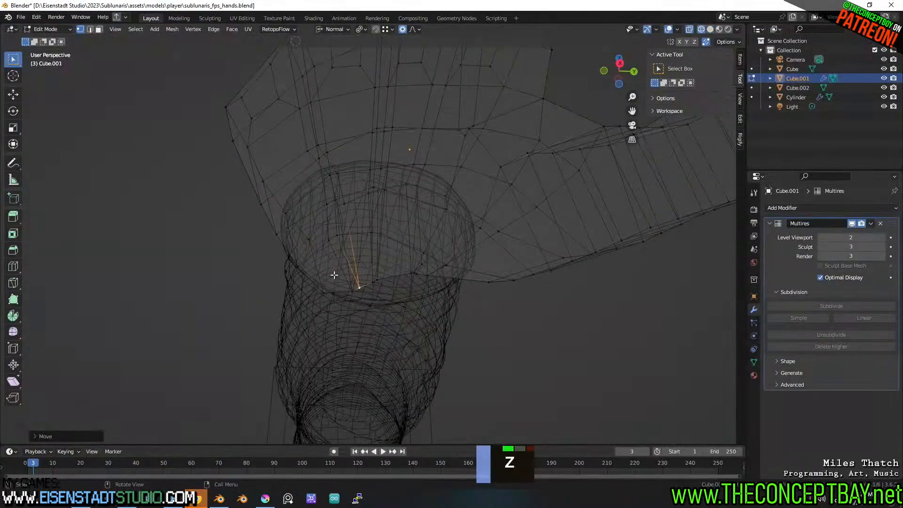
pyautogui.hotkey('shift', 'Tab')
pyautogui.hotkey('shift', 'Tab')
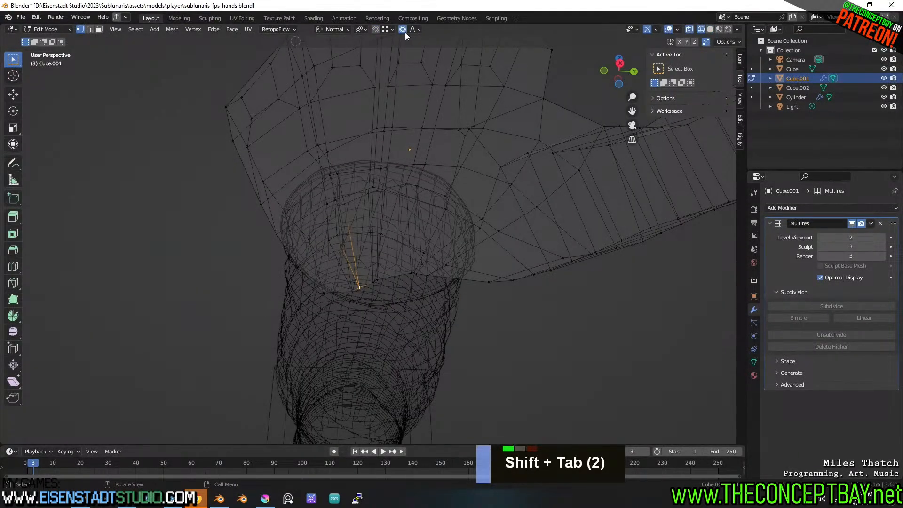
pyautogui.press('g')
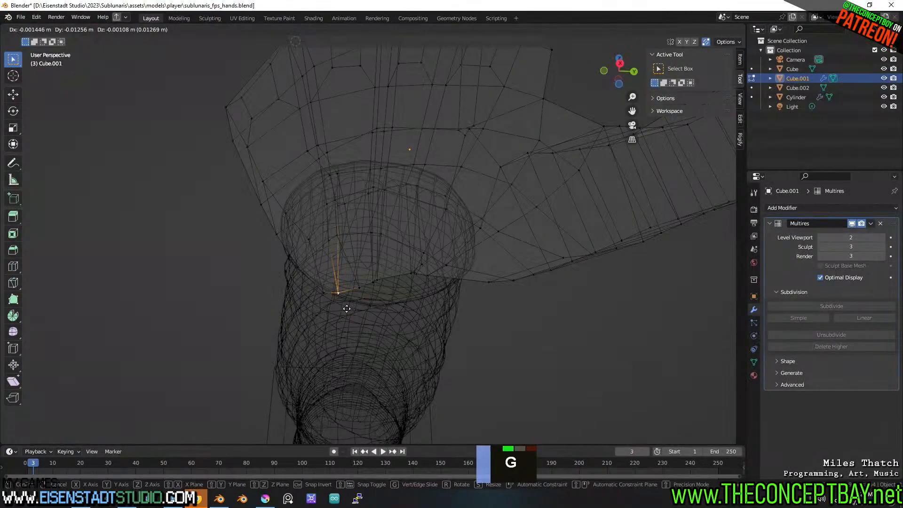
pyautogui.press('g')
pyautogui.click(347, 227)
pyautogui.moveTo(346, 227)
pyautogui.mouseDown(button='middle')
pyautogui.moveTo(405, 298)
pyautogui.moveTo(371, 294)
pyautogui.moveTo(474, 309)
pyautogui.mouseUp(button='middle')
pyautogui.press('z')
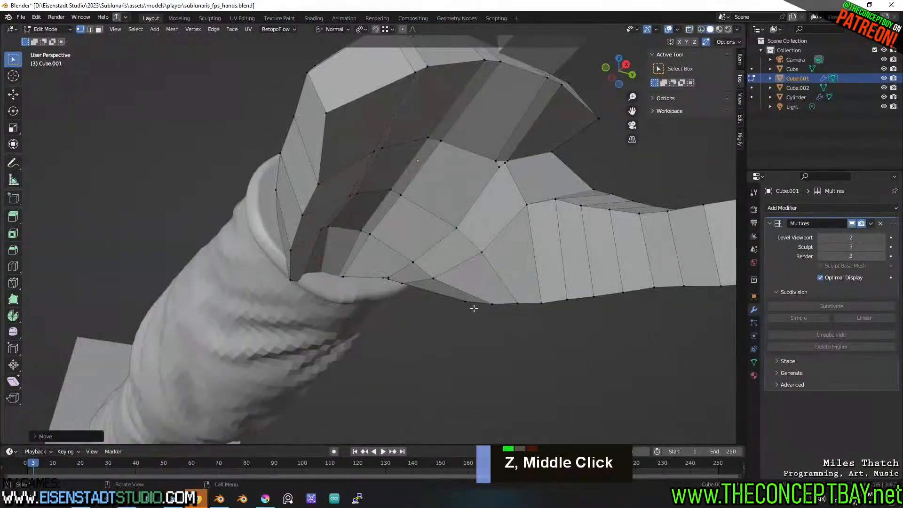
# Return to Sculpt Mode and smooth the palm heel and thumb base where they meet the sleeve cuff.
pyautogui.press('Tab')
pyautogui.scroll(-4, 414, 202)
pyautogui.moveTo(413, 202)
pyautogui.mouseDown(button='middle')
pyautogui.moveTo(431, 287)
pyautogui.moveTo(501, 254)
pyautogui.mouseUp(button='middle')
pyautogui.scroll(2, 432, 288)
pyautogui.moveTo(376, 268)
pyautogui.keyDown('shift'); pyautogui.mouseDown()
pyautogui.moveTo(391, 282)
pyautogui.moveTo(440, 292)
pyautogui.mouseUp(); pyautogui.keyUp('shift')
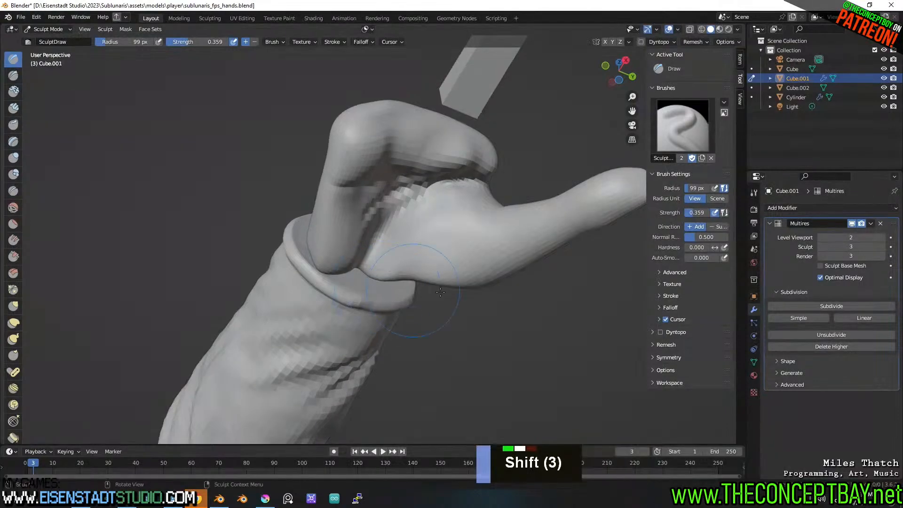
pyautogui.moveTo(440, 292); pyautogui.dragTo(423, 303, button='middle')
pyautogui.keyDown('shift'); pyautogui.moveTo(414, 303); pyautogui.dragTo(371, 308); pyautogui.keyUp('shift')
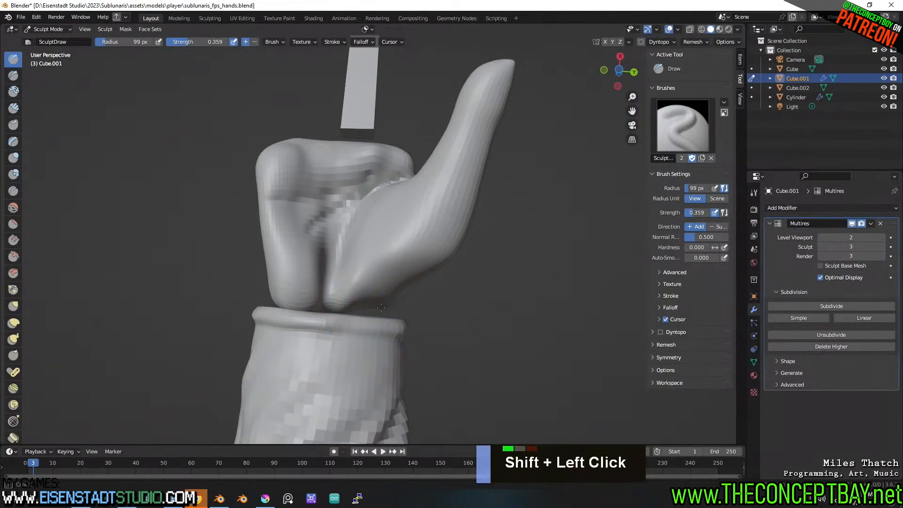
# Smooth the thumb side of the hand and the wrist surface next to the sleeve cuff.
pyautogui.moveTo(447, 314); pyautogui.dragTo(376, 211, button='middle')
pyautogui.keyDown('shift'); pyautogui.click(376, 208); pyautogui.keyUp('shift')
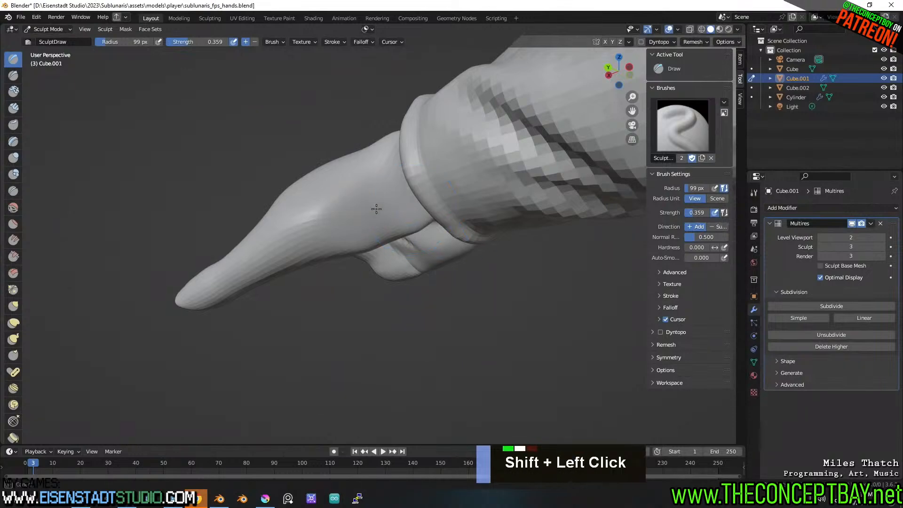
pyautogui.moveTo(370, 209)
pyautogui.keyDown('shift'); pyautogui.mouseDown()
pyautogui.moveTo(386, 226)
pyautogui.moveTo(378, 195)
pyautogui.mouseUp(); pyautogui.keyUp('shift')
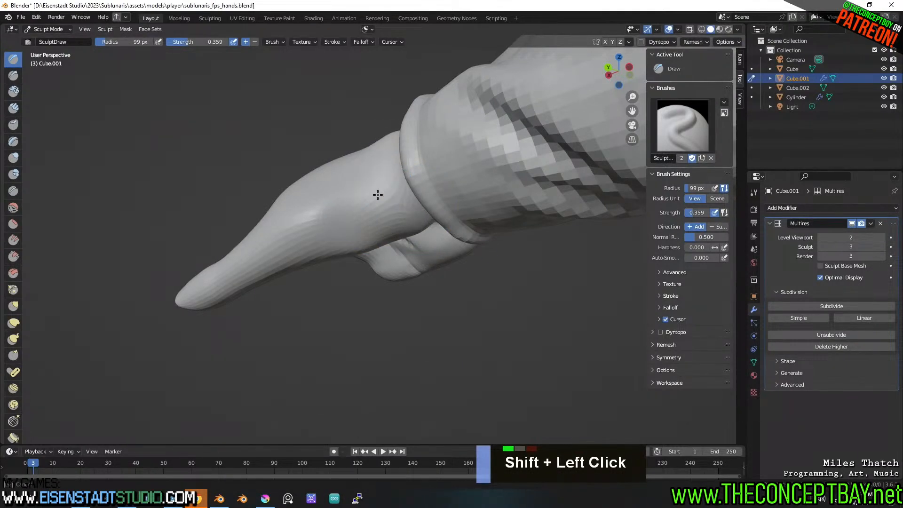
pyautogui.keyDown('shift'); pyautogui.moveTo(342, 226); pyautogui.dragTo(344, 217); pyautogui.keyUp('shift')
pyautogui.moveTo(376, 236)
pyautogui.mouseDown(button='middle')
pyautogui.moveTo(409, 266)
pyautogui.moveTo(413, 287)
pyautogui.mouseUp(button='middle')
pyautogui.moveTo(436, 212)
pyautogui.keyDown('shift'); pyautogui.mouseDown()
pyautogui.moveTo(429, 177)
pyautogui.moveTo(418, 181)
pyautogui.mouseUp(); pyautogui.keyUp('shift')
pyautogui.moveTo(419, 181)
pyautogui.mouseDown(button='middle')
pyautogui.moveTo(433, 197)
pyautogui.moveTo(455, 133)
pyautogui.mouseUp(button='middle')
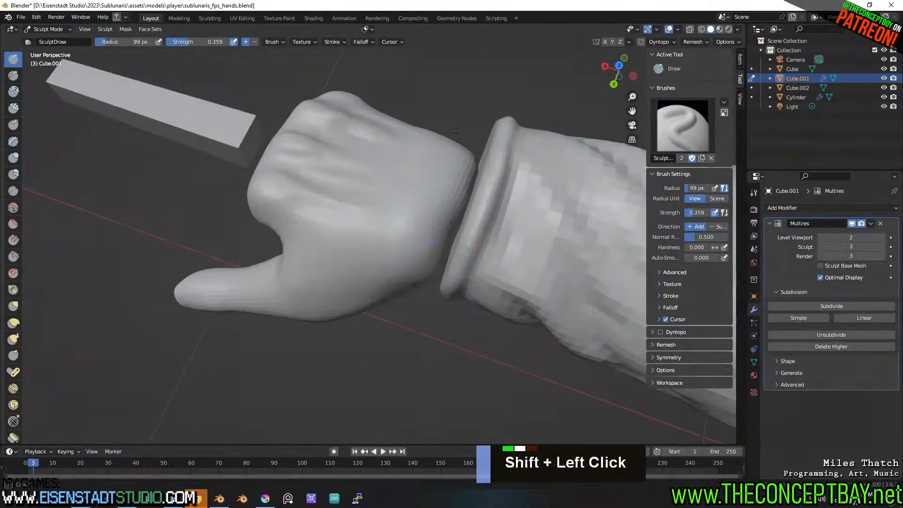
# Put the hand into Edit Mode with wireframe shading and box-select the wrist end in front view.
pyautogui.moveTo(423, 251)
pyautogui.mouseDown(button='middle')
pyautogui.moveTo(465, 226)
pyautogui.moveTo(417, 165)
pyautogui.moveTo(438, 202)
pyautogui.moveTo(454, 186)
pyautogui.moveTo(453, 125)
pyautogui.moveTo(427, 235)
pyautogui.mouseUp(button='middle')
pyautogui.scroll(2, 454, 187)
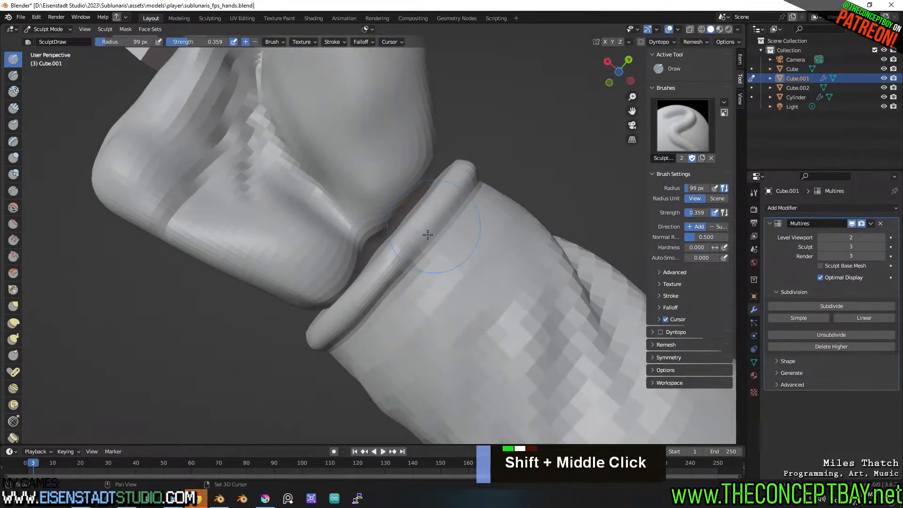
pyautogui.click(56, 27)
pyautogui.click(50, 40)
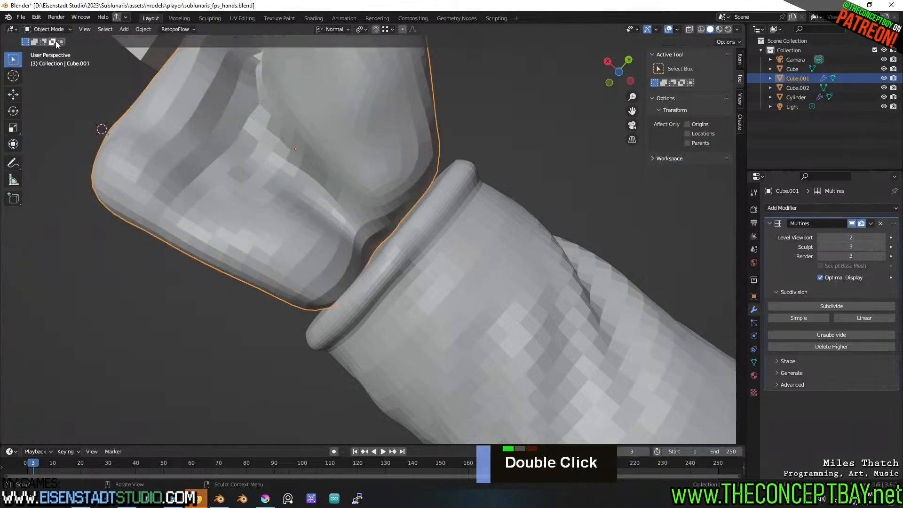
pyautogui.press('z')
pyautogui.press('Tab')
pyautogui.moveTo(395, 243); pyautogui.dragTo(429, 279, button='middle')
pyautogui.scroll(1, 421, 260)
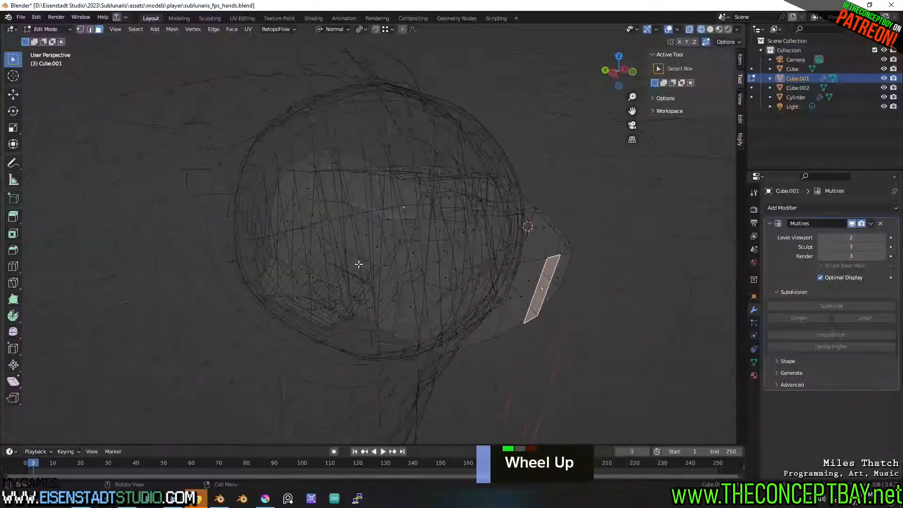
pyautogui.keyDown('alt'); pyautogui.moveTo(462, 216); pyautogui.dragTo(327, 268, button='middle'); pyautogui.keyUp('alt')
pyautogui.press('1')
pyautogui.press('a')
pyautogui.press('a')
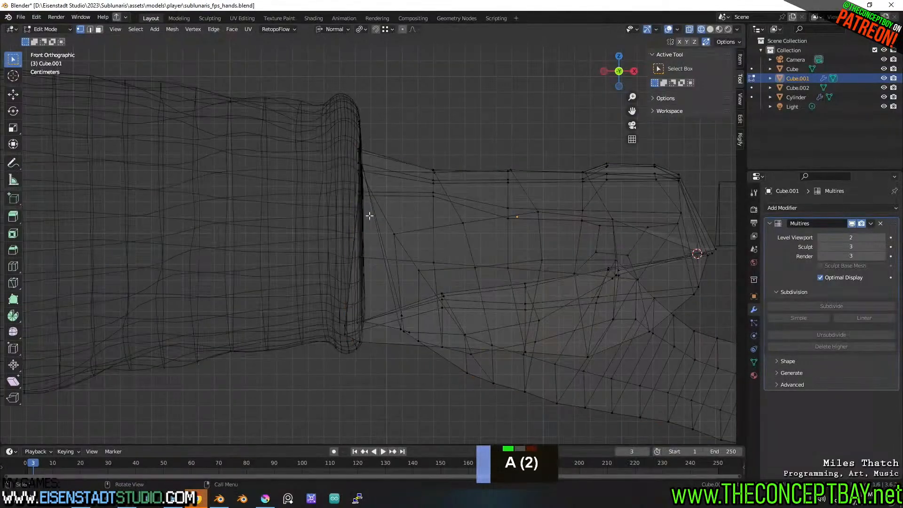
pyautogui.press('b')
pyautogui.moveTo(304, 143); pyautogui.dragTo(364, 407)
pyautogui.press('3')
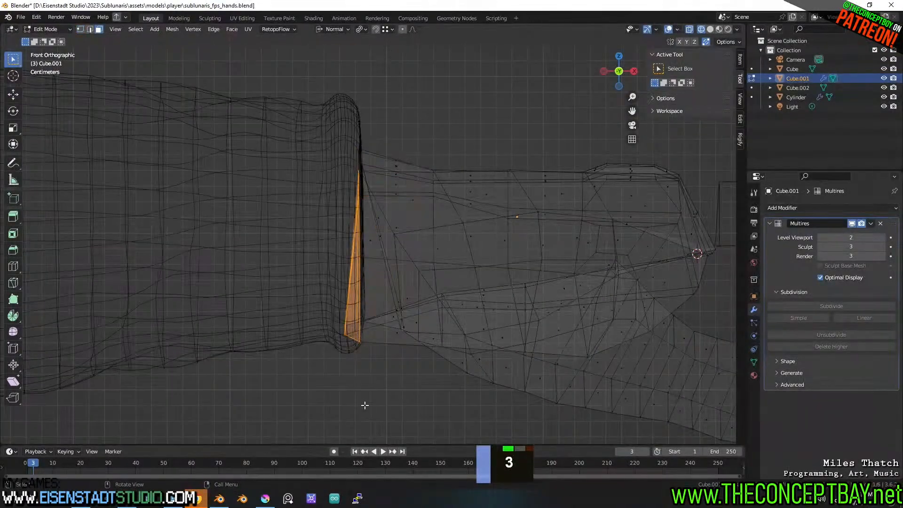
# In face select mode, reselect the wrist's end faces and add the missing strips along the cap's edge.
pyautogui.press('a')
pyautogui.press('a')
pyautogui.press('b')
pyautogui.moveTo(310, 386); pyautogui.dragTo(366, 131)
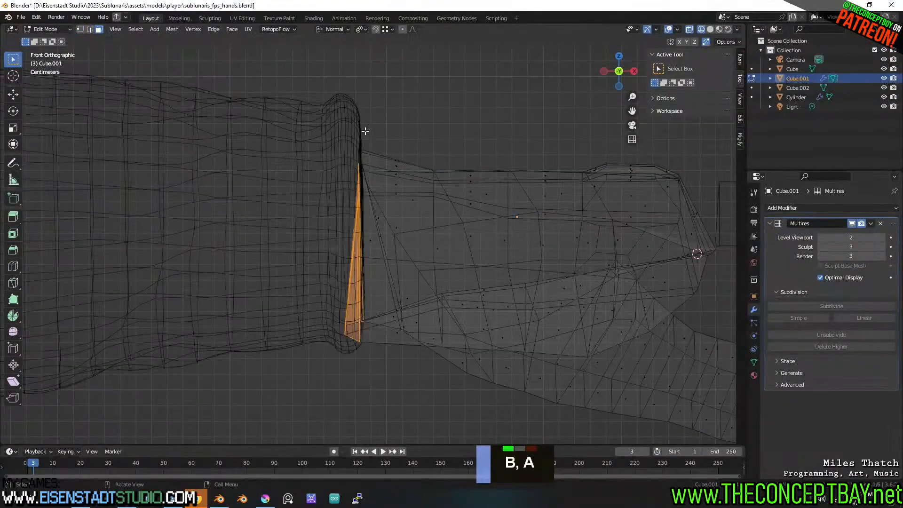
pyautogui.moveTo(413, 219); pyautogui.dragTo(431, 233, button='middle')
pyautogui.keyDown('shift'); pyautogui.click(363, 238); pyautogui.keyUp('shift')
pyautogui.moveTo(355, 232); pyautogui.dragTo(363, 286, button='middle')
pyautogui.hotkey('ctrl', 'z')
pyautogui.keyDown('shift'); pyautogui.click(345, 258); pyautogui.keyUp('shift')
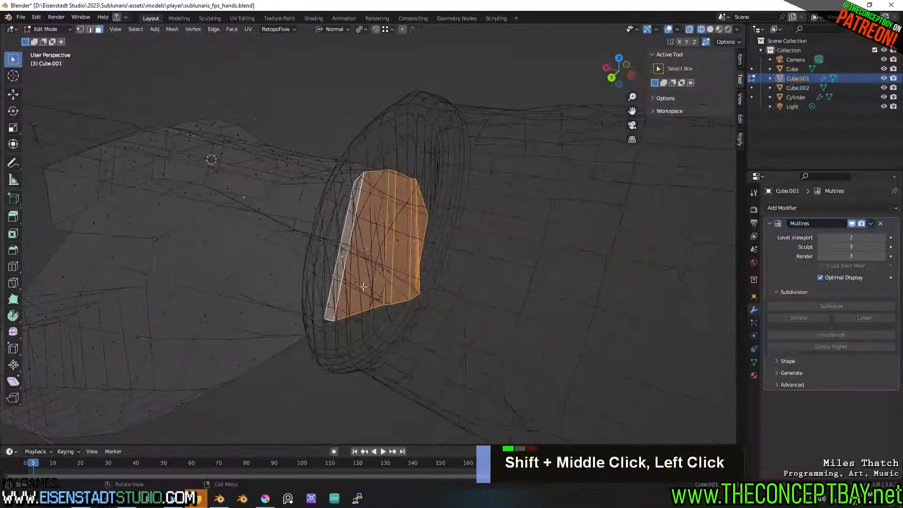
pyautogui.keyDown('shift'); pyautogui.click(315, 258); pyautogui.keyUp('shift')
# In back view, extrude the selected wrist end faces about 0.06 m into the sleeve.
pyautogui.moveTo(315, 258); pyautogui.dragTo(424, 282, button='middle')
pyautogui.scroll(-2, 453, 282)
pyautogui.press('e')
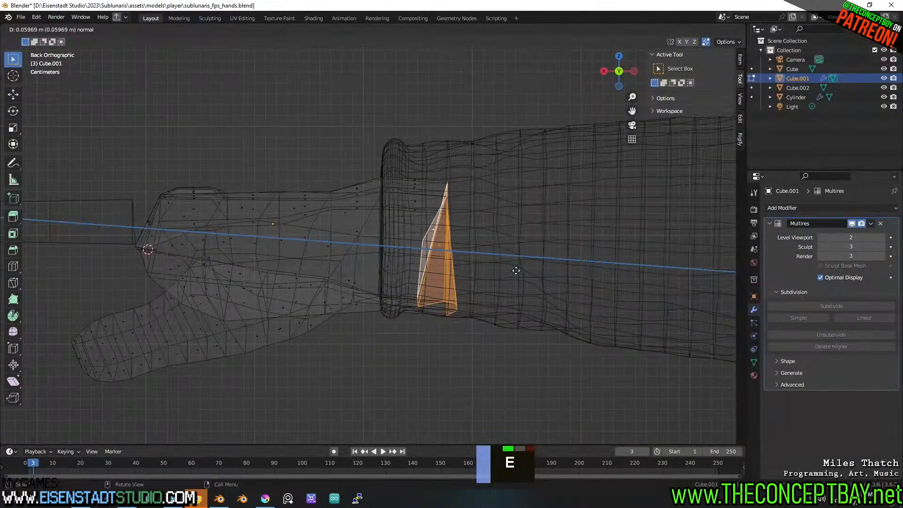
pyautogui.click(511, 271)
# Flatten the extruded wrist faces by scaling them to 0 along X, and adjust their fit inside the sleeve.
pyautogui.press('s')
pyautogui.press('x')
pyautogui.press('y')
pyautogui.press('y')
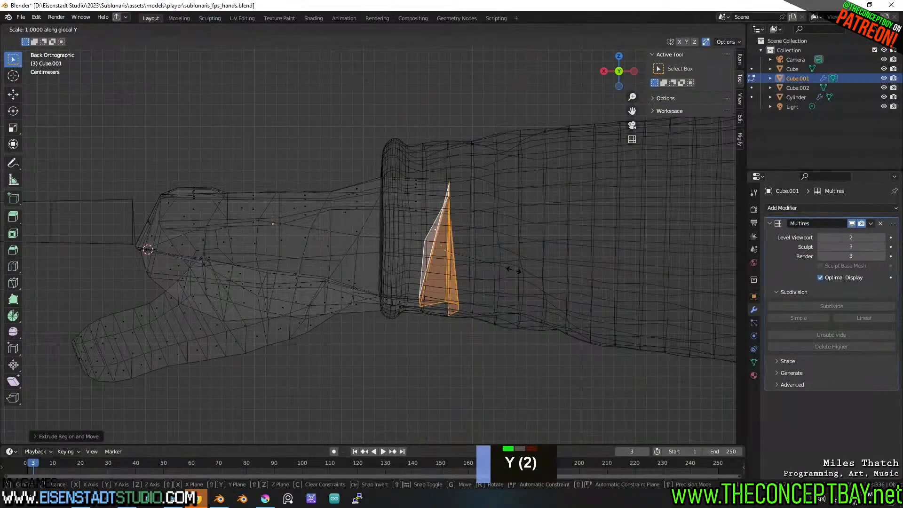
pyautogui.press('x')
pyautogui.press('x')
pyautogui.press('0')
pyautogui.click(522, 272)
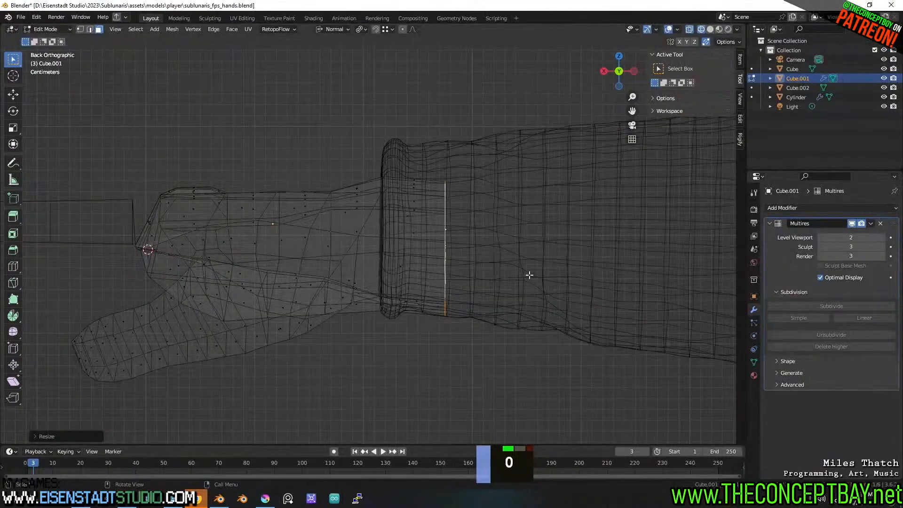
pyautogui.press('s')
pyautogui.press('g')
pyautogui.click(536, 243)
pyautogui.press('Tab')
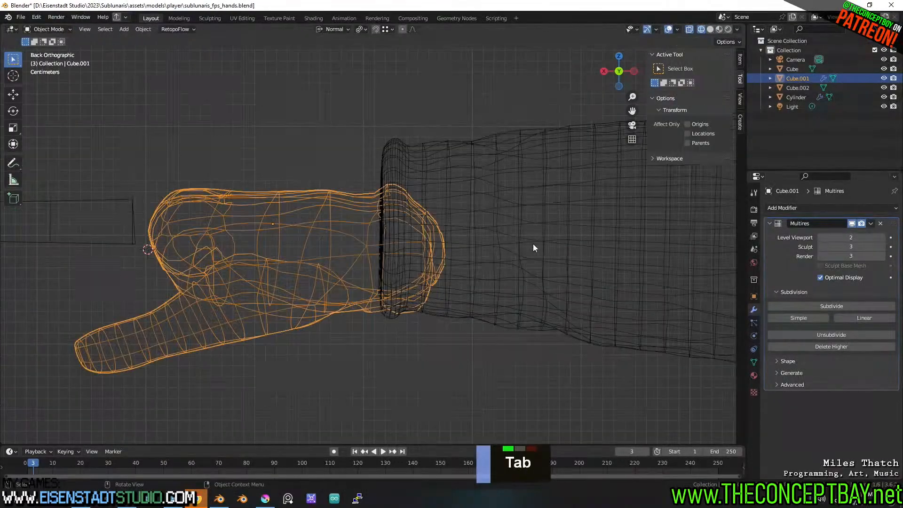
# In solid back view, move the hand and the finger block together about 0.02 m, mostly upward, to center them in the cuff.
pyautogui.press('z')
pyautogui.moveTo(550, 253)
pyautogui.mouseDown(button='middle')
pyautogui.moveTo(574, 213)
pyautogui.moveTo(549, 265)
pyautogui.mouseUp(button='middle')
pyautogui.scroll(-3, 421, 255)
pyautogui.keyDown('shift'); pyautogui.click(138, 224); pyautogui.keyUp('shift')
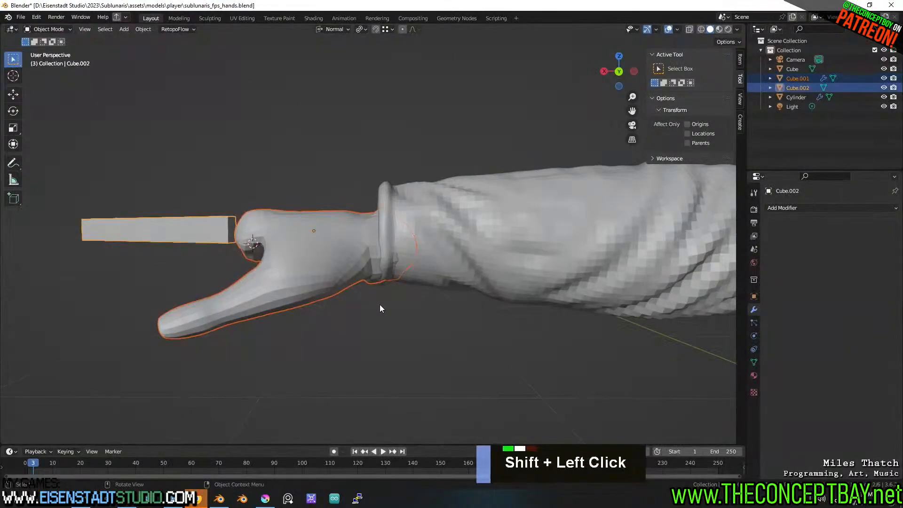
pyautogui.keyDown('alt'); pyautogui.moveTo(379, 304); pyautogui.dragTo(451, 323, button='middle'); pyautogui.keyUp('alt')
pyautogui.press('g')
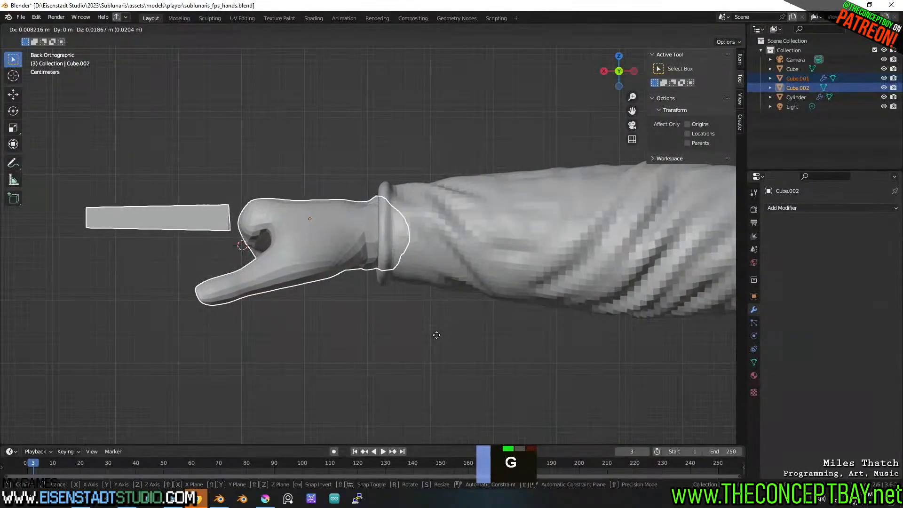
pyautogui.click(438, 332)
pyautogui.press('Tab')
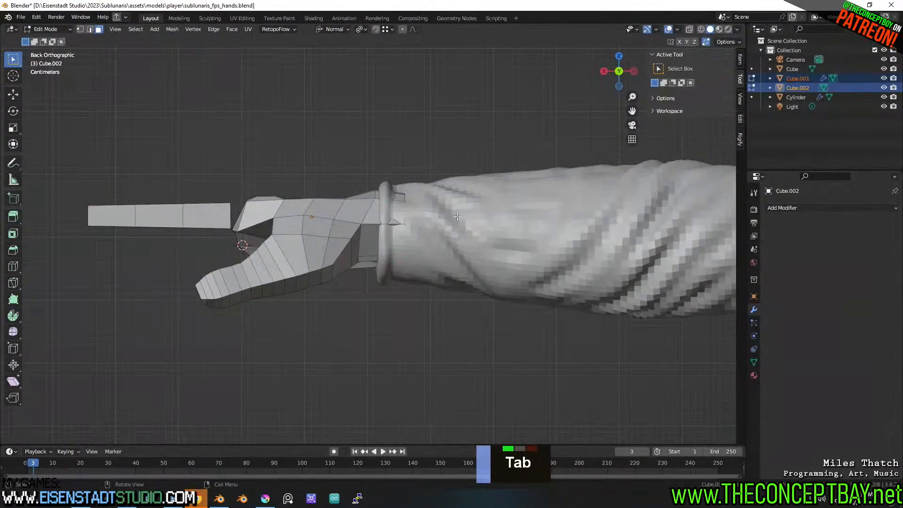
pyautogui.press('Tab')
# Hide the sleeve object and switch the hand to Sculpt Mode.
pyautogui.click(458, 217)
pyautogui.press('h')
pyautogui.moveTo(451, 237); pyautogui.dragTo(340, 205, button='middle')
pyautogui.scroll(3, 340, 205)
pyautogui.click(340, 204)
pyautogui.hotkey('ctrl', 'Tab')
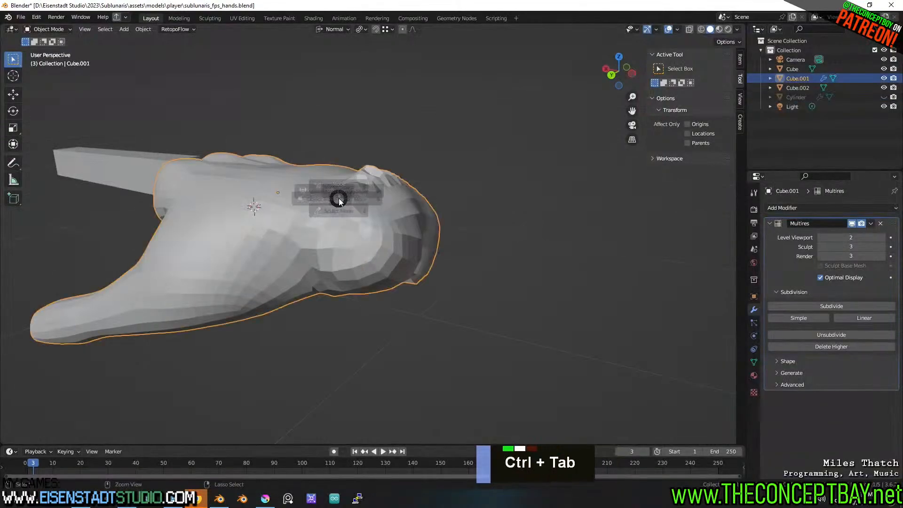
pyautogui.click(333, 254)
# Smooth the extruded wrist extension all around, evening out the ridges on its back, outer side and underside.
pyautogui.moveTo(348, 263)
pyautogui.keyDown('shift'); pyautogui.mouseDown()
pyautogui.moveTo(383, 242)
pyautogui.moveTo(397, 196)
pyautogui.mouseUp(); pyautogui.keyUp('shift')
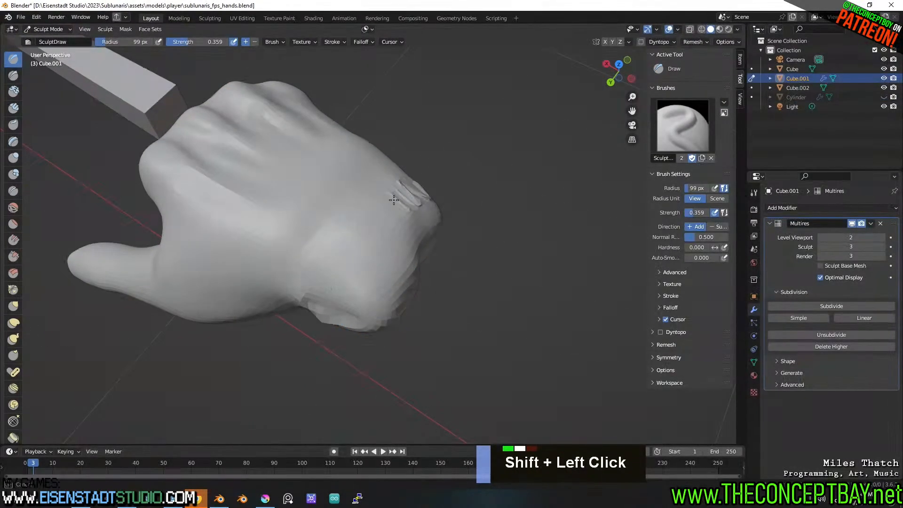
pyautogui.moveTo(397, 195); pyautogui.dragTo(365, 249, button='middle')
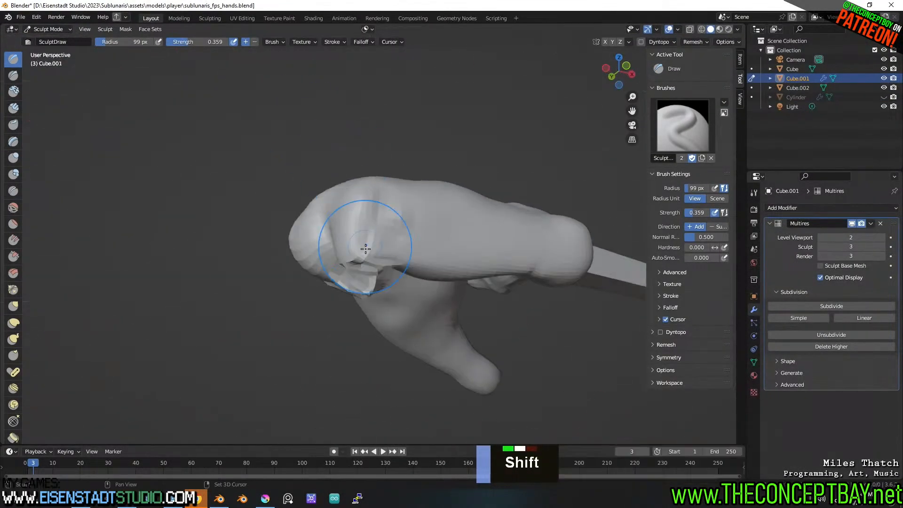
pyautogui.keyDown('shift'); pyautogui.moveTo(365, 249); pyautogui.dragTo(389, 276); pyautogui.keyUp('shift')
pyautogui.moveTo(389, 276); pyautogui.dragTo(383, 211, button='middle')
pyautogui.moveTo(357, 235)
pyautogui.keyDown('shift'); pyautogui.mouseDown()
pyautogui.moveTo(326, 288)
pyautogui.moveTo(306, 298)
pyautogui.mouseUp(); pyautogui.keyUp('shift')
pyautogui.moveTo(298, 286); pyautogui.dragTo(421, 336, button='middle')
pyautogui.keyDown('shift'); pyautogui.moveTo(349, 198); pyautogui.dragTo(359, 167); pyautogui.keyUp('shift')
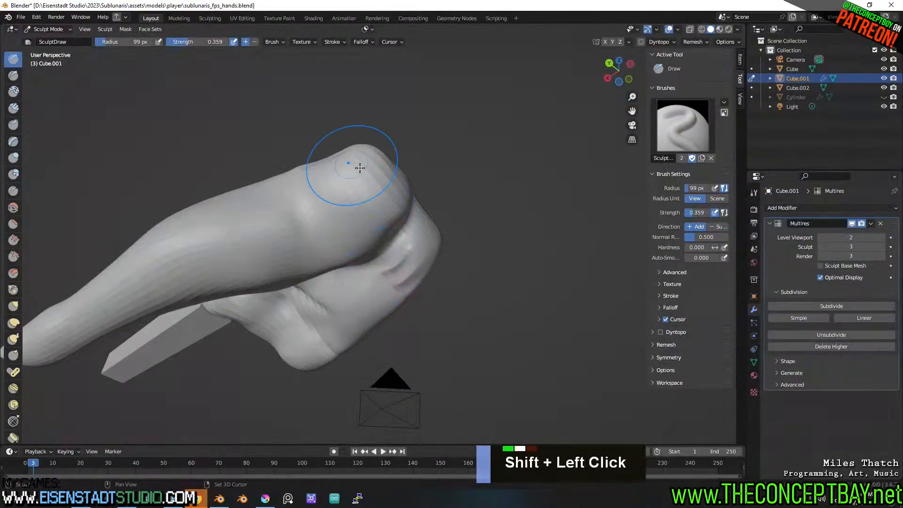
pyautogui.moveTo(359, 168); pyautogui.dragTo(395, 221, button='middle')
pyautogui.moveTo(396, 212)
pyautogui.keyDown('shift'); pyautogui.mouseDown()
pyautogui.moveTo(387, 233)
pyautogui.moveTo(351, 200)
pyautogui.mouseUp(); pyautogui.keyUp('shift')
pyautogui.moveTo(417, 250)
pyautogui.keyDown('shift'); pyautogui.mouseDown()
pyautogui.moveTo(344, 237)
pyautogui.moveTo(403, 243)
pyautogui.mouseUp(); pyautogui.keyUp('shift')
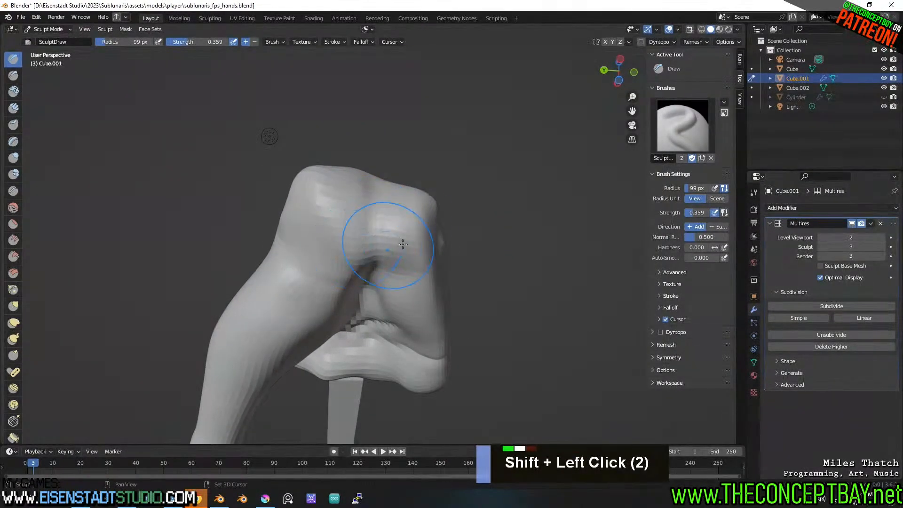
# Smooth the heel of the palm and the notch between the two wrist bulges from several angles.
pyautogui.moveTo(473, 217); pyautogui.dragTo(370, 271, button='middle')
pyautogui.keyDown('shift'); pyautogui.moveTo(339, 230); pyautogui.dragTo(357, 269); pyautogui.keyUp('shift')
pyautogui.moveTo(357, 269); pyautogui.dragTo(459, 261, button='middle')
pyautogui.keyDown('shift'); pyautogui.moveTo(330, 219); pyautogui.dragTo(292, 221); pyautogui.keyUp('shift')
pyautogui.moveTo(291, 222); pyautogui.dragTo(358, 191, button='middle')
pyautogui.keyDown('shift'); pyautogui.moveTo(358, 192); pyautogui.dragTo(401, 256); pyautogui.keyUp('shift')
pyautogui.moveTo(401, 256); pyautogui.dragTo(381, 163, button='middle')
pyautogui.keyDown('shift'); pyautogui.moveTo(345, 197); pyautogui.dragTo(364, 235); pyautogui.keyUp('shift')
pyautogui.keyDown('shift'); pyautogui.moveTo(364, 235); pyautogui.dragTo(378, 266, button='middle'); pyautogui.keyUp('shift')
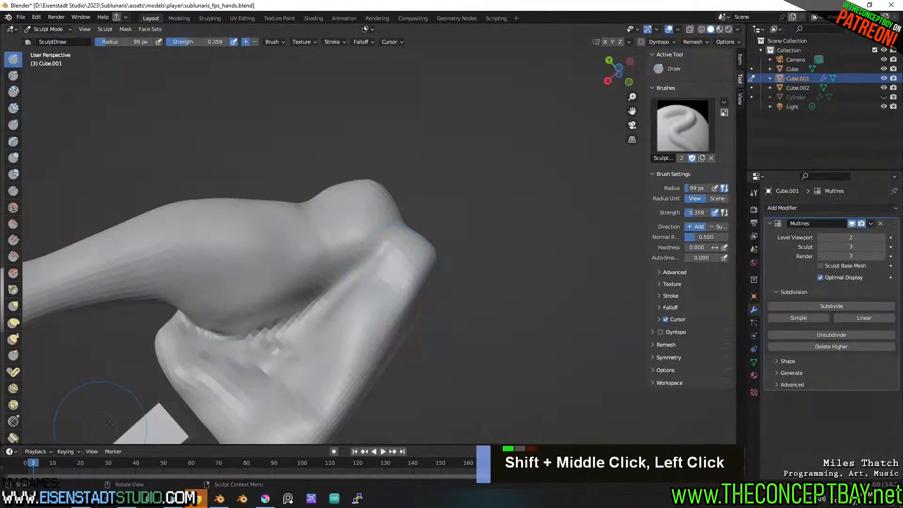
# Slide the mesh topology around the wrist notch and the palm-heel crease with the Slide Relax brush.
pyautogui.click(13, 420)
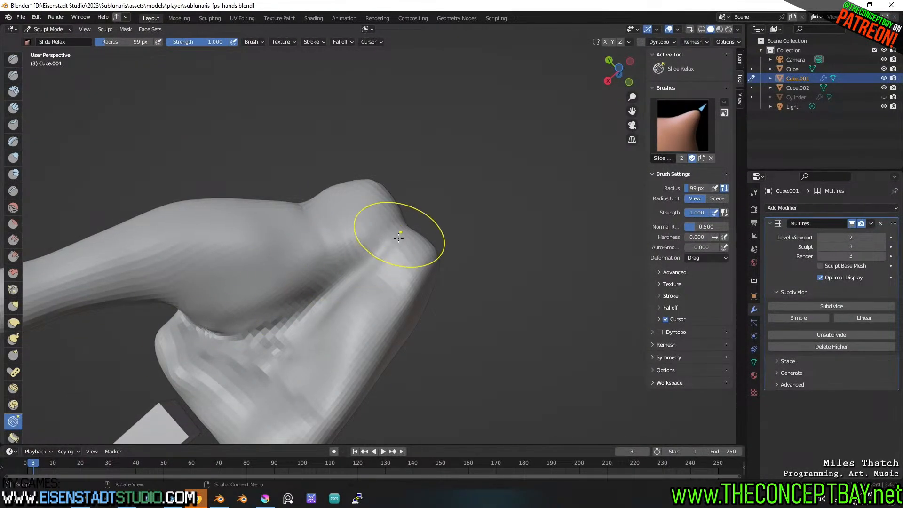
pyautogui.doubleClick(371, 249)
pyautogui.doubleClick(376, 260)
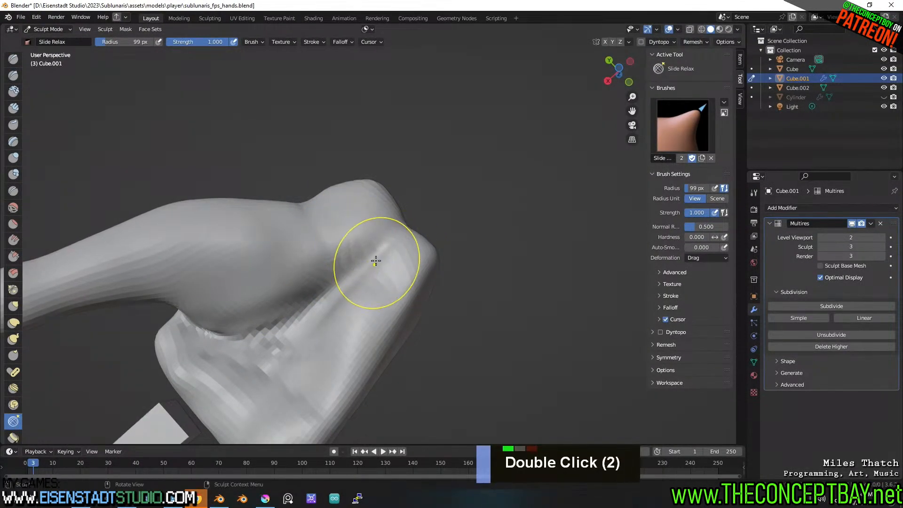
pyautogui.doubleClick(352, 267)
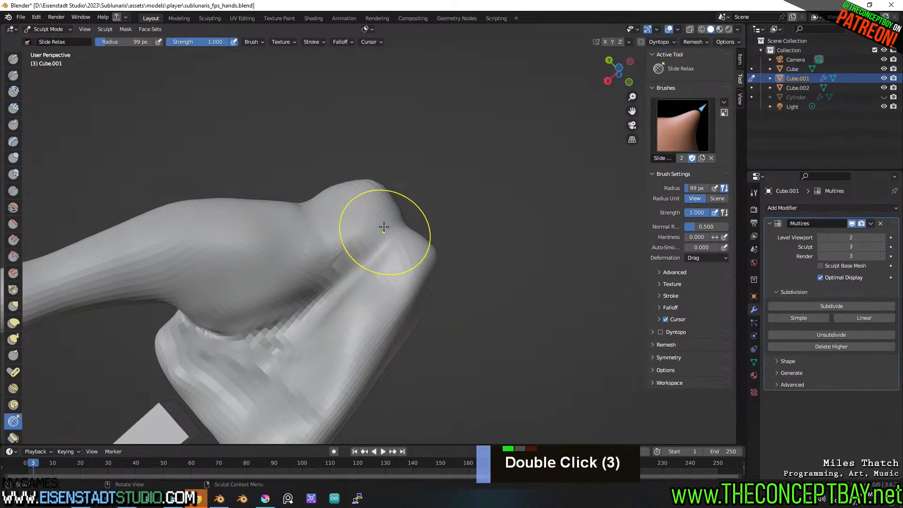
pyautogui.scroll(2, 359, 248)
pyautogui.moveTo(423, 219); pyautogui.dragTo(377, 268, button='middle')
pyautogui.moveTo(378, 268); pyautogui.dragTo(352, 296)
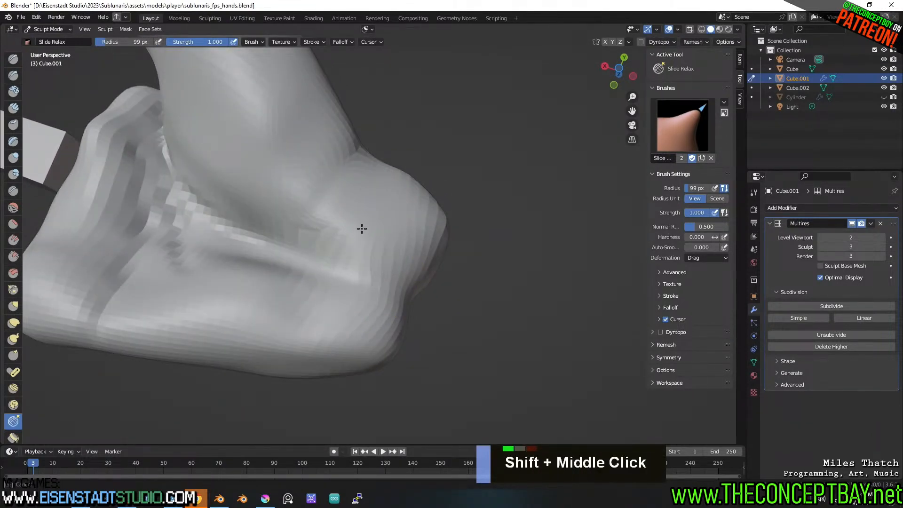
# Relax the uneven faces along the palm-heel crease and undo the last two slide strokes.
pyautogui.keyDown('shift'); pyautogui.click(307, 236); pyautogui.keyUp('shift')
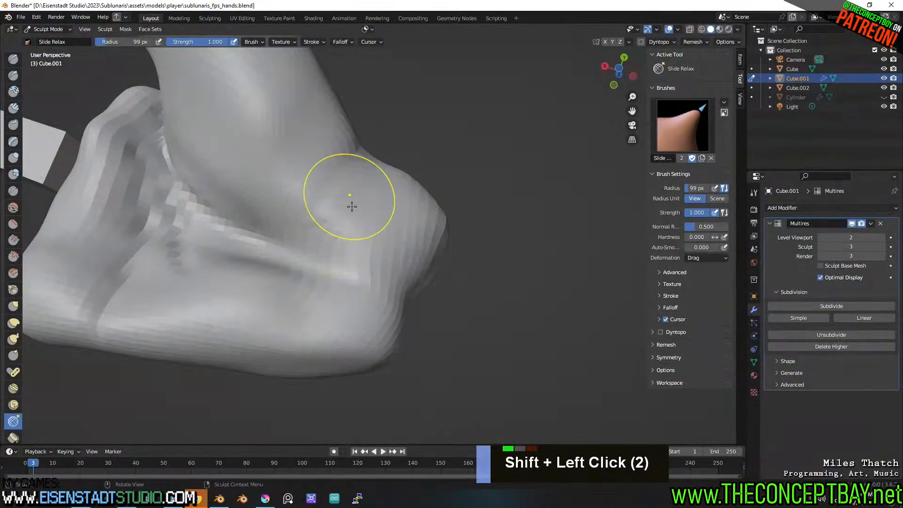
pyautogui.doubleClick(313, 219)
pyautogui.hotkey('ctrl', 'z')
pyautogui.hotkey('ctrl', 'z')
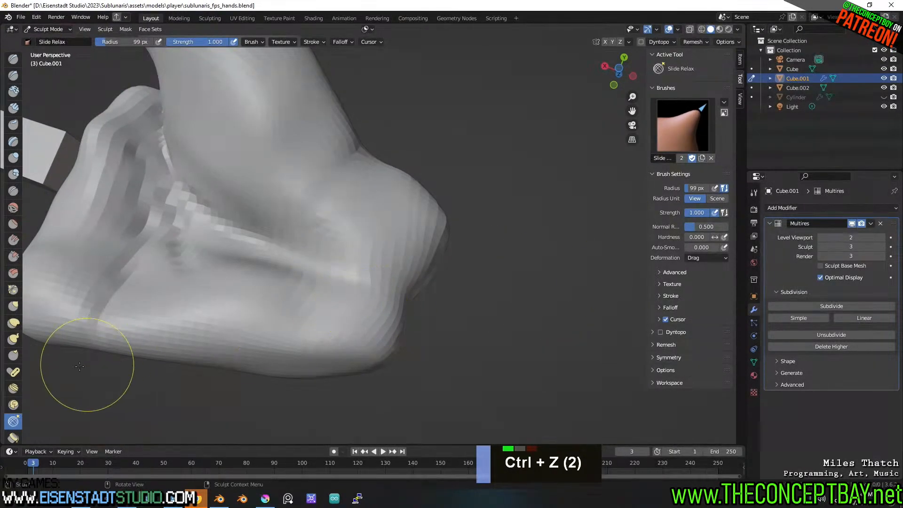
# Set the Slide Relax brush's deformation to Pinch and relax the mesh along the palm-heel crease and wrist corner.
pyautogui.doubleClick(27, 43)
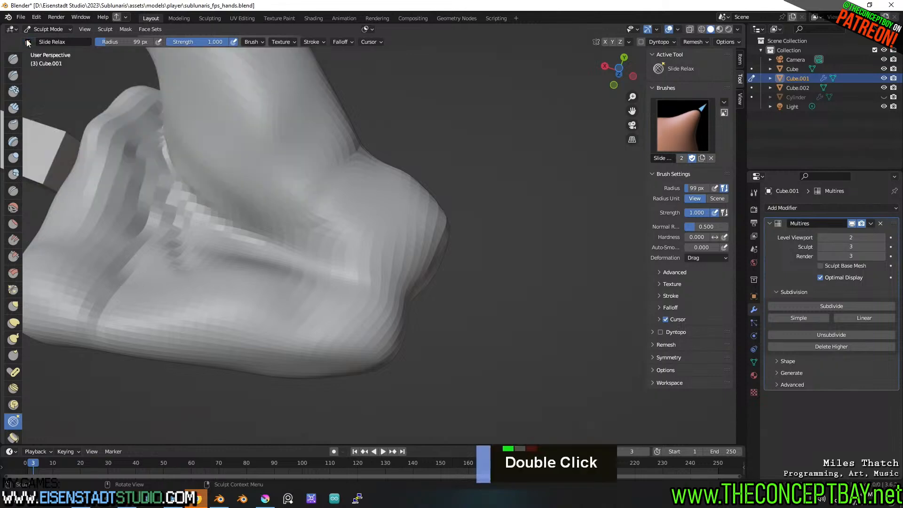
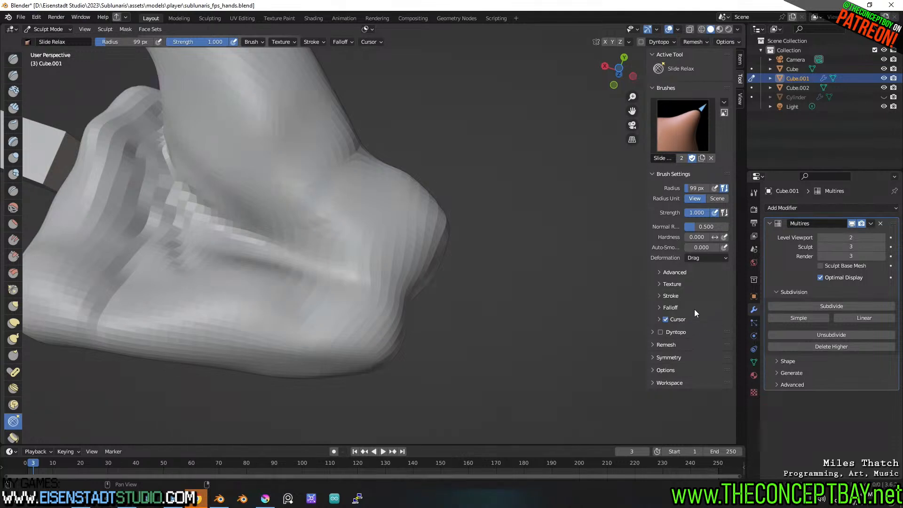
pyautogui.click(704, 259)
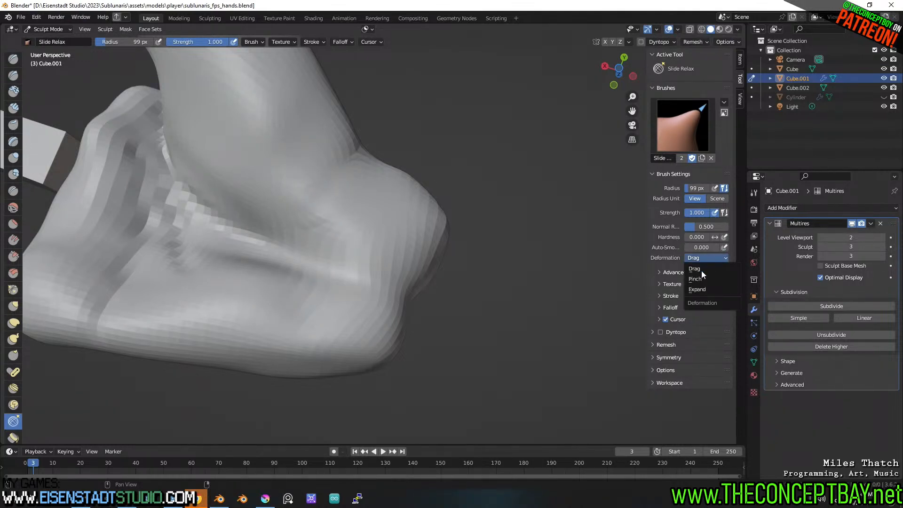
pyautogui.click(698, 279)
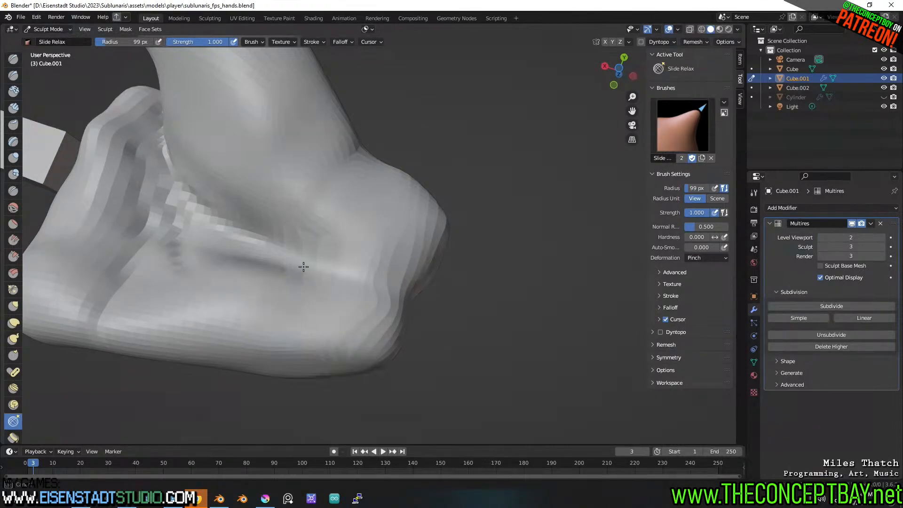
pyautogui.keyDown('shift'); pyautogui.moveTo(304, 266); pyautogui.dragTo(285, 285); pyautogui.keyUp('shift')
pyautogui.keyDown('shift'); pyautogui.moveTo(365, 260); pyautogui.dragTo(354, 332); pyautogui.keyUp('shift')
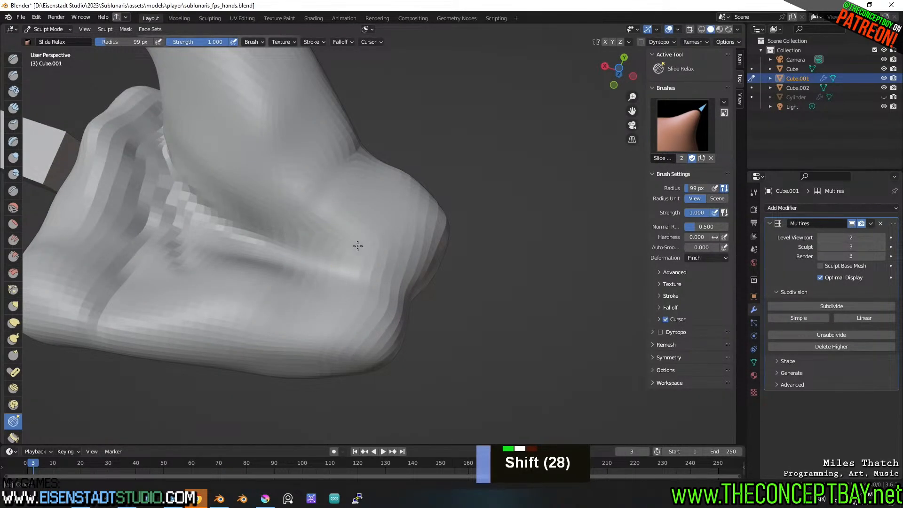
# Undo the last Slide Relax stroke and relax the mesh on the thumb side of the wrist.
pyautogui.scroll(-5, 395, 197)
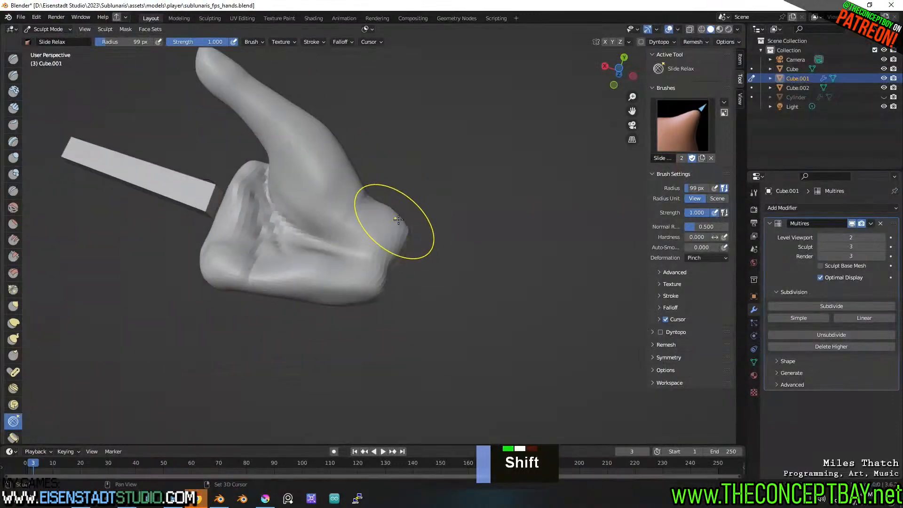
pyautogui.keyDown('shift'); pyautogui.moveTo(394, 217); pyautogui.dragTo(376, 239, button='middle'); pyautogui.keyUp('shift')
pyautogui.moveTo(376, 240)
pyautogui.mouseDown(button='middle')
pyautogui.moveTo(343, 268)
pyautogui.moveTo(376, 216)
pyautogui.moveTo(428, 315)
pyautogui.moveTo(330, 370)
pyautogui.mouseUp(button='middle')
pyautogui.keyDown('shift'); pyautogui.moveTo(355, 275); pyautogui.dragTo(357, 289, button='middle'); pyautogui.keyUp('shift')
pyautogui.moveTo(357, 289); pyautogui.dragTo(375, 185, button='middle')
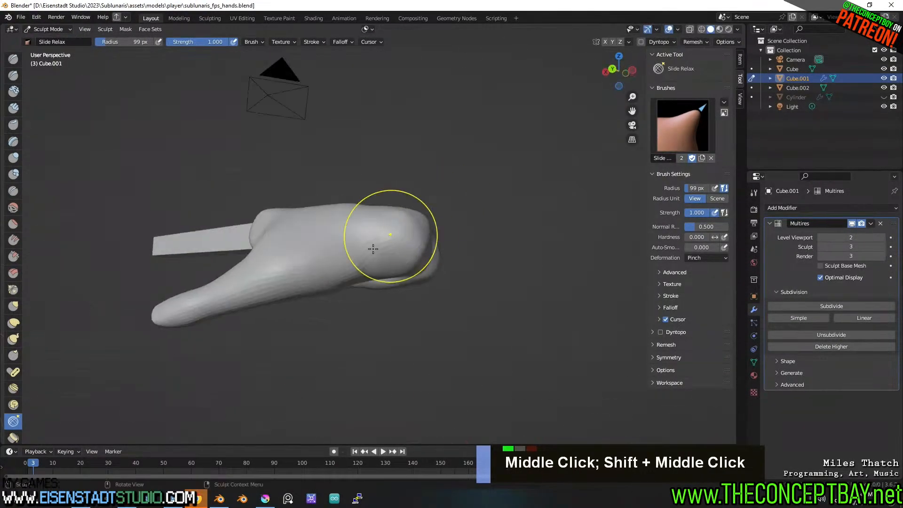
pyautogui.hotkey('ctrl', 'z')
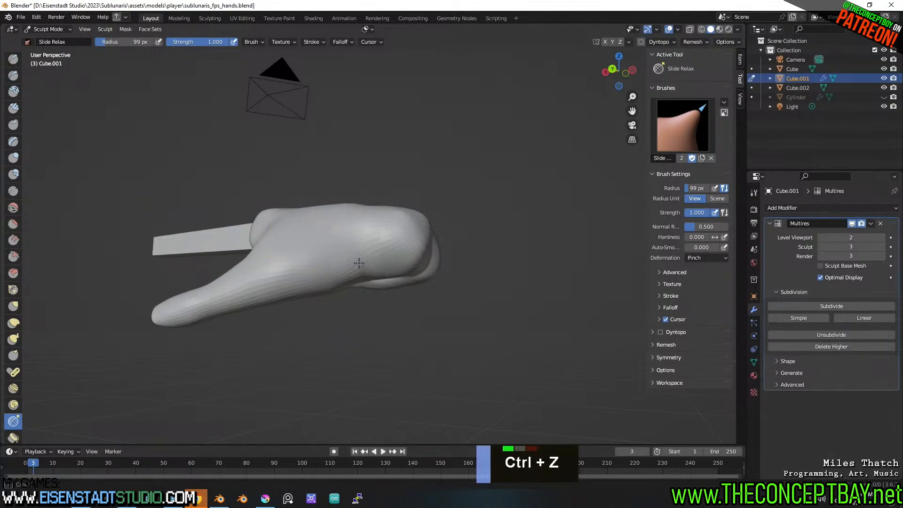
pyautogui.moveTo(356, 221); pyautogui.dragTo(351, 221, button='middle')
pyautogui.keyDown('shift'); pyautogui.click(351, 221); pyautogui.keyUp('shift')
pyautogui.moveTo(345, 258); pyautogui.dragTo(363, 151, button='middle')
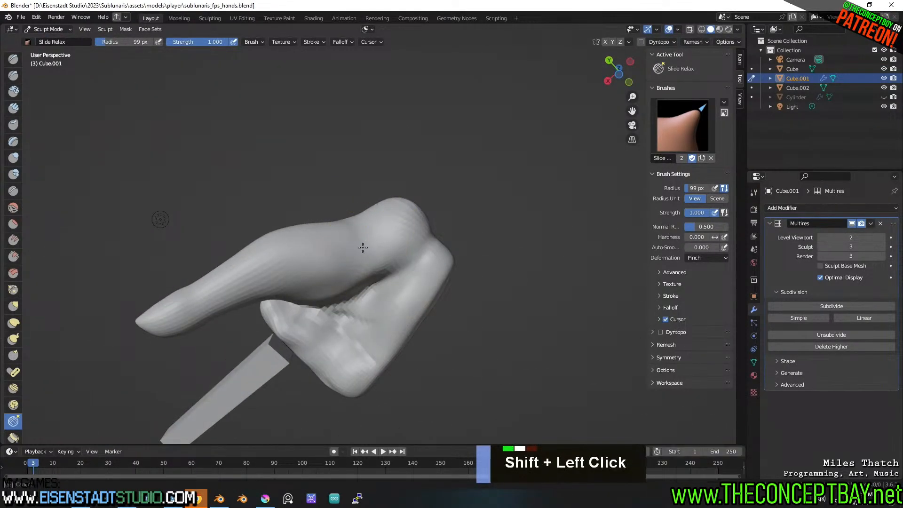
# Build up the thumb base where it meets the wrist with the Draw brush.
pyautogui.doubleClick(14, 59)
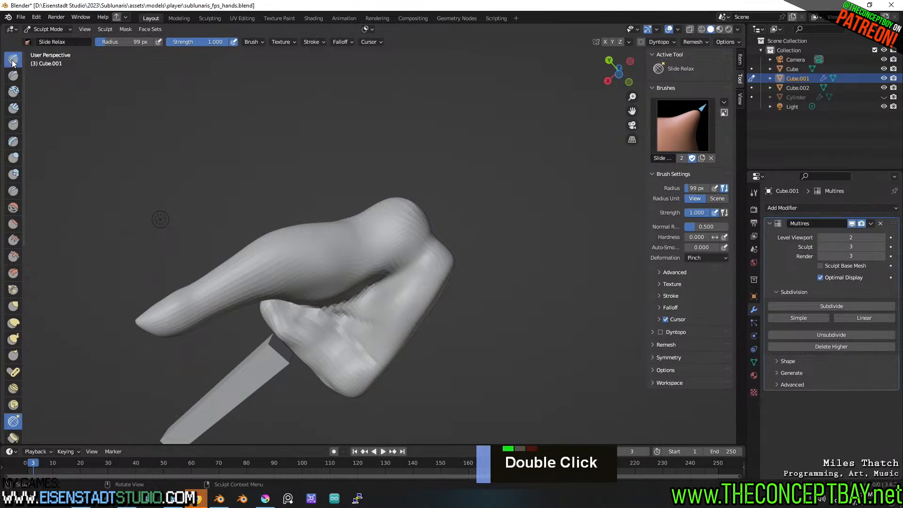
pyautogui.moveTo(327, 214); pyautogui.dragTo(346, 238)
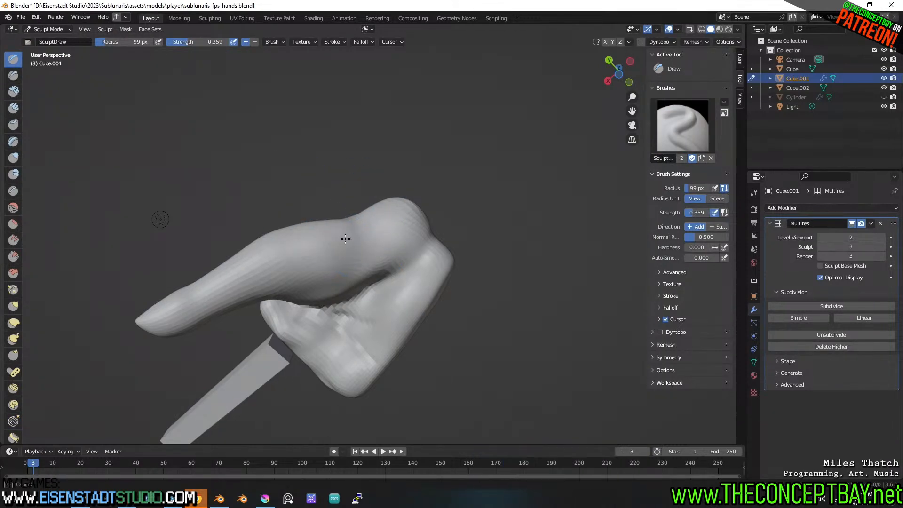
pyautogui.moveTo(361, 212); pyautogui.dragTo(379, 322, button='middle')
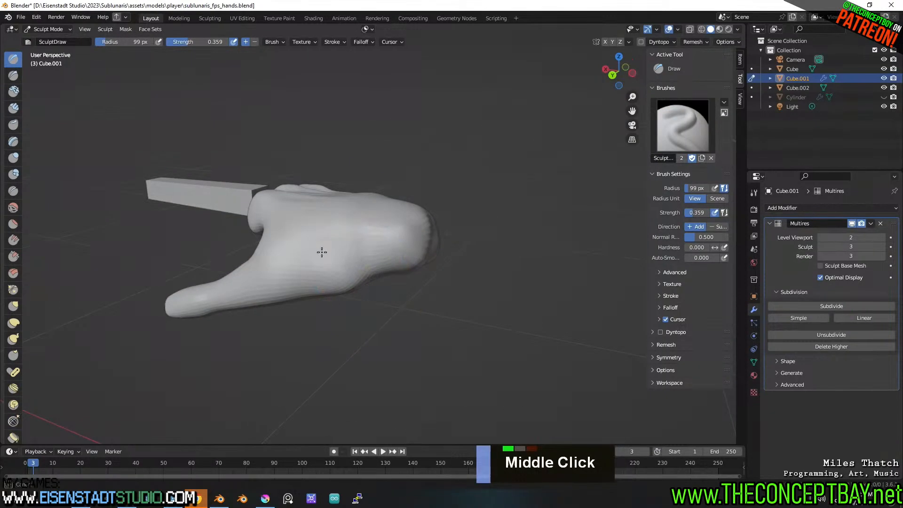
# Carve a crease across the inner side of the thumb base using Draw Sharp with a 59 px radius.
pyautogui.moveTo(324, 255)
pyautogui.mouseDown(button='middle')
pyautogui.moveTo(334, 269)
pyautogui.moveTo(336, 311)
pyautogui.moveTo(400, 244)
pyautogui.mouseUp(button='middle')
pyautogui.scroll(3, 395, 256)
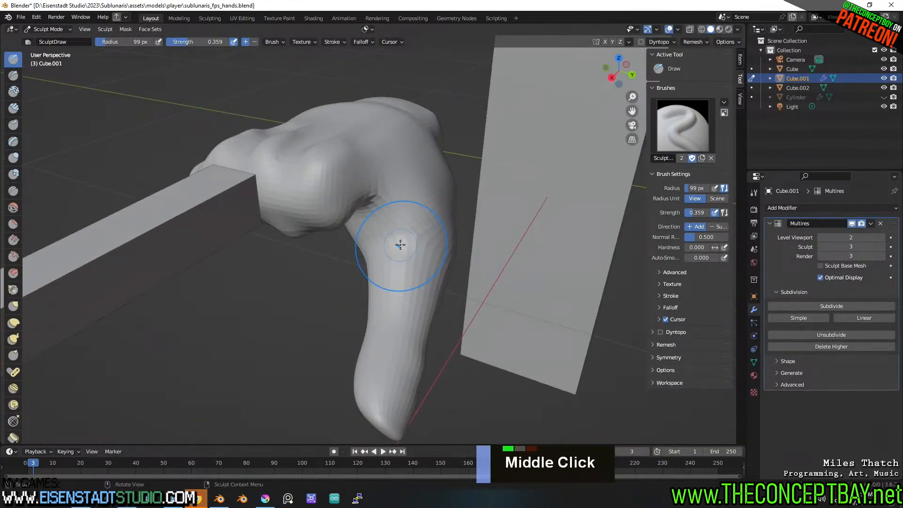
pyautogui.click(14, 75)
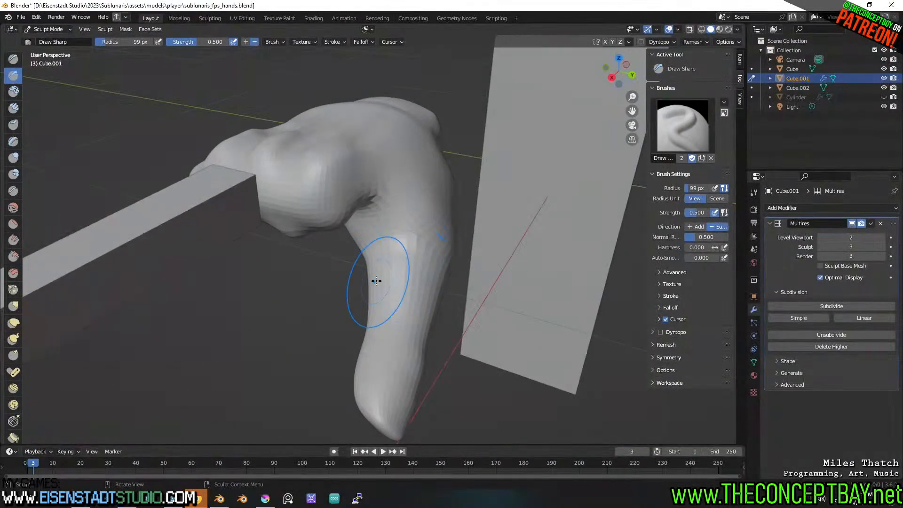
pyautogui.keyDown('shift'); pyautogui.moveTo(373, 282); pyautogui.dragTo(337, 295, button='middle'); pyautogui.keyUp('shift')
pyautogui.scroll(2, 374, 285)
pyautogui.press('f')
pyautogui.click(351, 294)
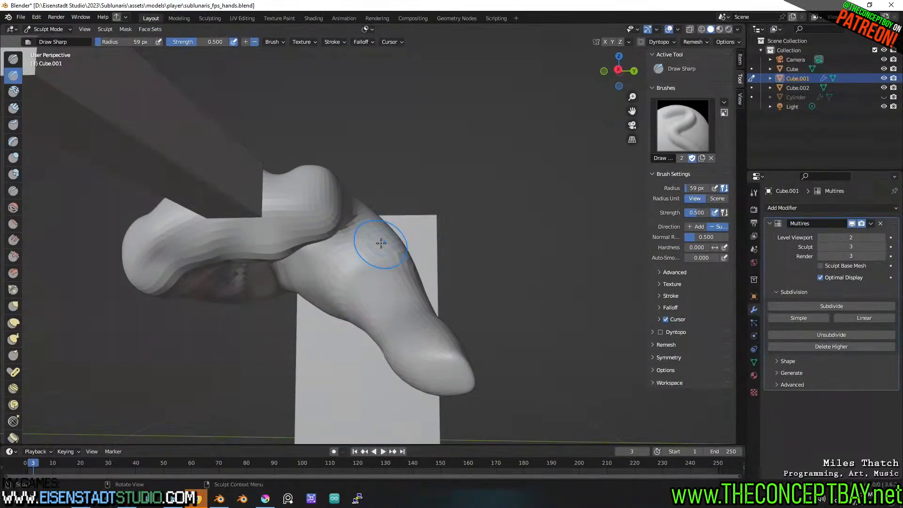
pyautogui.moveTo(387, 257); pyautogui.dragTo(350, 295, button='middle')
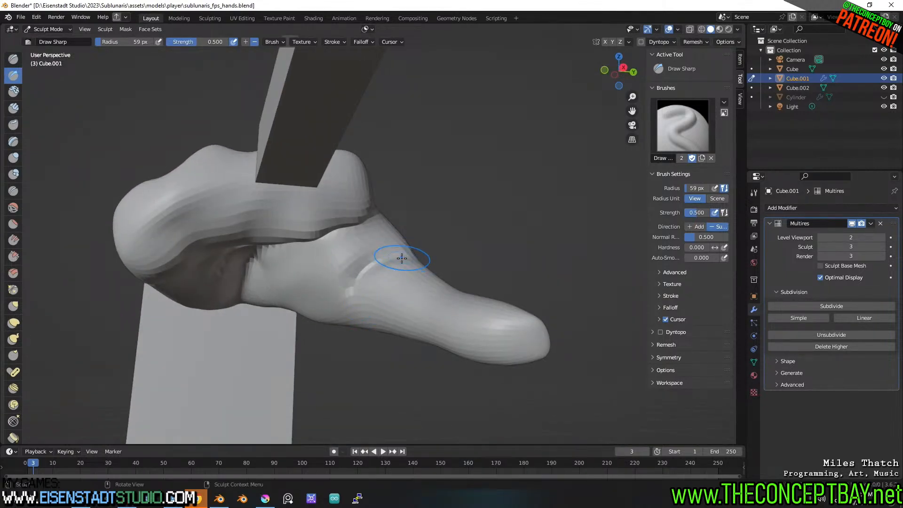
# Reduce the Draw Sharp radius to 45 px and deepen the creases between the thumb base and index finger.
pyautogui.press('f')
pyautogui.doubleClick(339, 301)
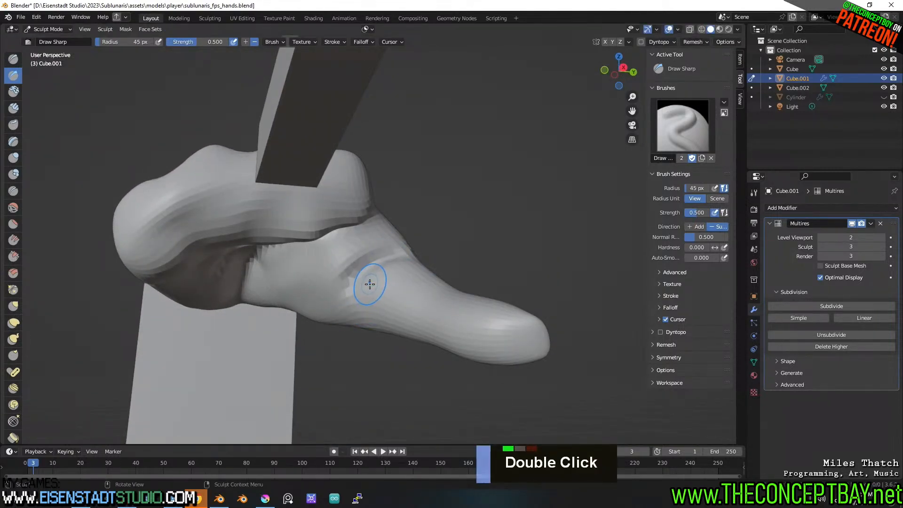
pyautogui.doubleClick(379, 217)
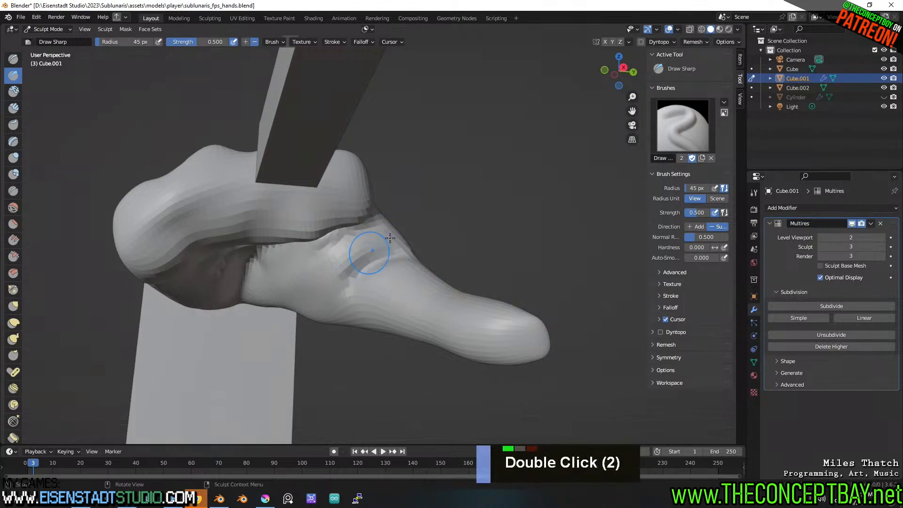
pyautogui.moveTo(373, 198); pyautogui.dragTo(426, 194, button='middle')
pyautogui.moveTo(382, 211); pyautogui.dragTo(307, 226)
# Smooth the jagged fold between the curled fingers and the palm, undo the last smoothing stroke, and recarve the fold.
pyautogui.moveTo(380, 202)
pyautogui.mouseDown(button='middle')
pyautogui.moveTo(386, 175)
pyautogui.moveTo(336, 198)
pyautogui.mouseUp(button='middle')
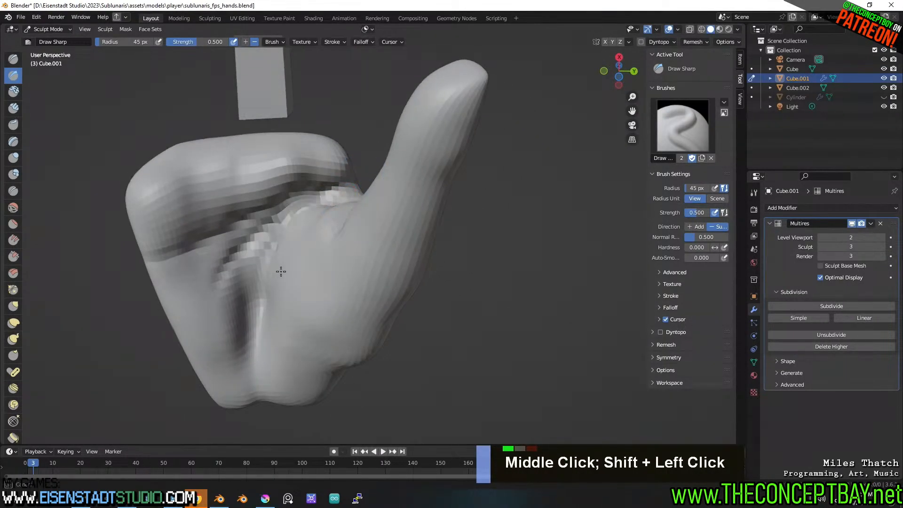
pyautogui.moveTo(312, 203)
pyautogui.keyDown('shift'); pyautogui.mouseDown()
pyautogui.moveTo(302, 202)
pyautogui.moveTo(216, 285)
pyautogui.mouseUp(); pyautogui.keyUp('shift')
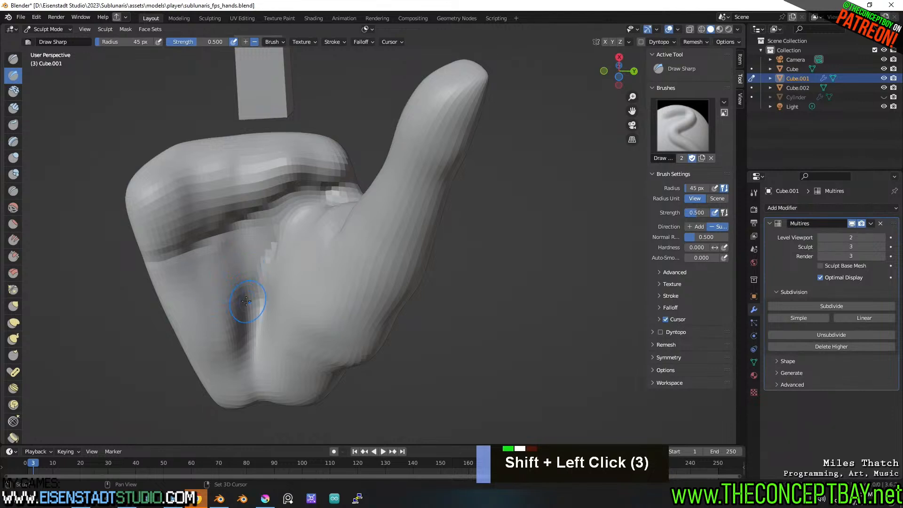
pyautogui.keyDown('shift'); pyautogui.moveTo(322, 198); pyautogui.dragTo(248, 357); pyautogui.keyUp('shift')
pyautogui.hotkey('ctrl', 'z')
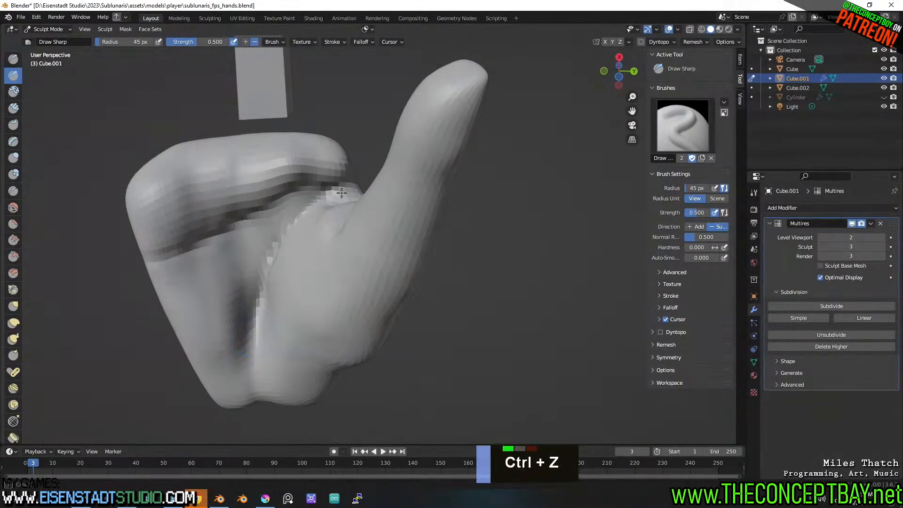
pyautogui.doubleClick(322, 205)
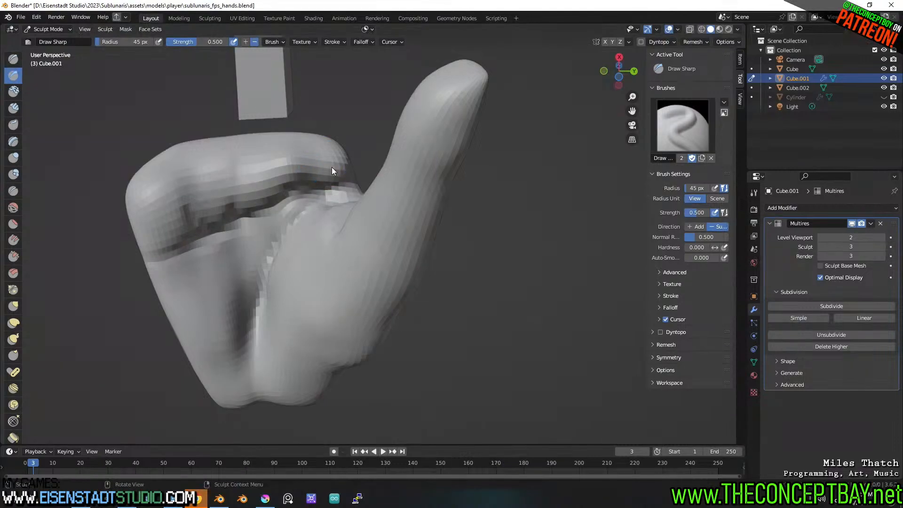
pyautogui.moveTo(352, 202); pyautogui.dragTo(418, 269, button='middle')
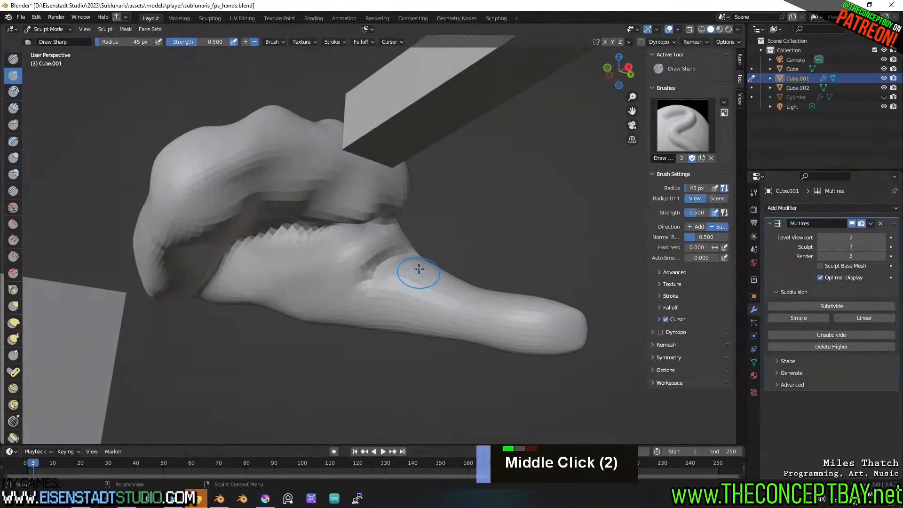
pyautogui.moveTo(386, 228); pyautogui.dragTo(316, 247)
pyautogui.moveTo(367, 254); pyautogui.dragTo(393, 246, button='middle')
pyautogui.hotkey('ctrl', 'z')
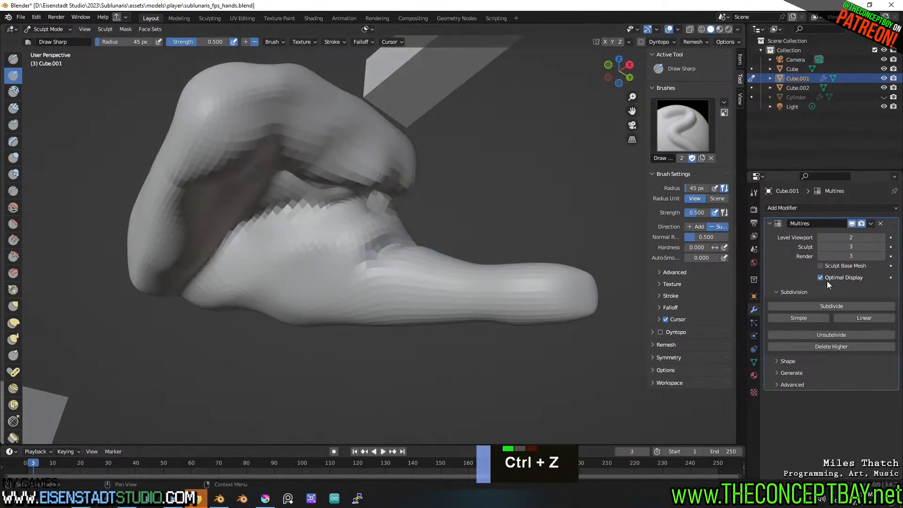
# Subdivide the hand's Multires modifier to sculpt level 4 and undo the trial strokes made on it.
pyautogui.click(826, 306)
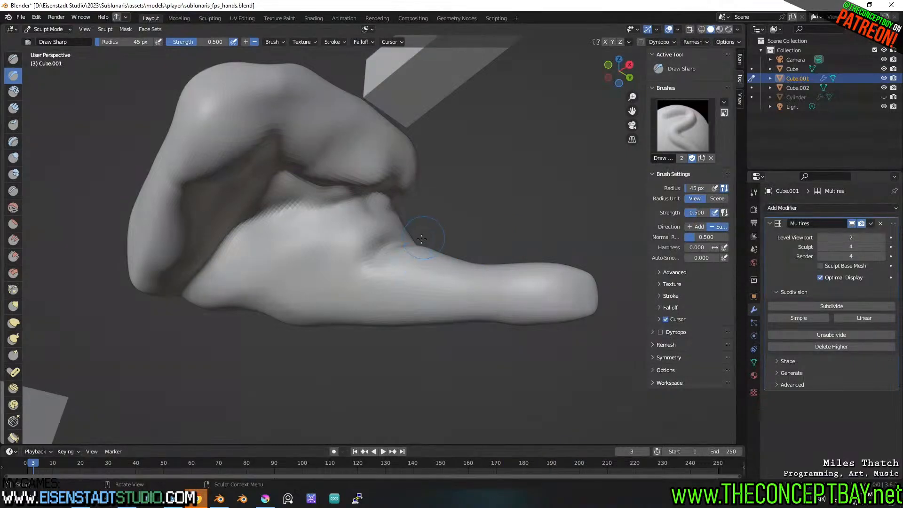
pyautogui.hotkey('ctrl', 'z')
pyautogui.hotkey('ctrl', 'z')
# Carve a finer curved crease around the thumb base with Draw Sharp, undoing the unwanted strokes.
pyautogui.moveTo(295, 248)
pyautogui.mouseDown(button='middle')
pyautogui.moveTo(381, 228)
pyautogui.moveTo(381, 235)
pyautogui.moveTo(410, 210)
pyautogui.mouseUp(button='middle')
pyautogui.moveTo(402, 247); pyautogui.dragTo(327, 284)
pyautogui.hotkey('ctrl', 'z')
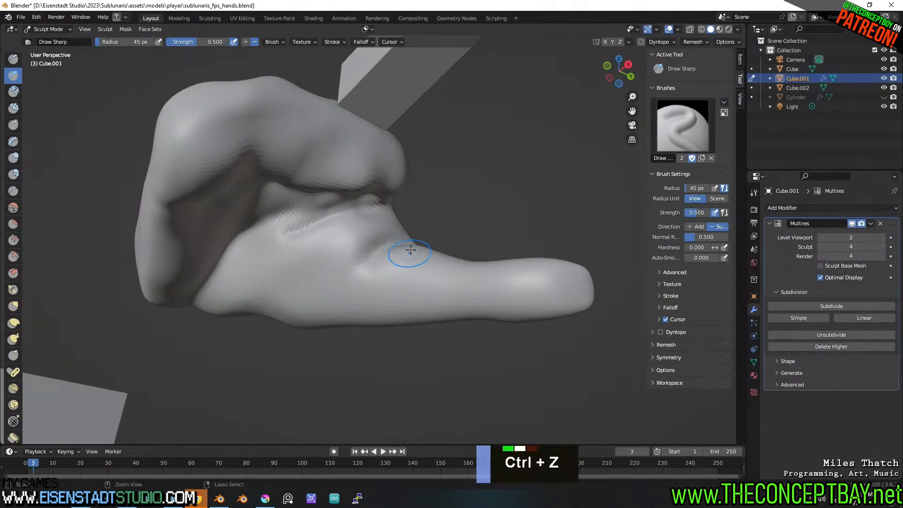
pyautogui.moveTo(393, 241); pyautogui.dragTo(343, 327)
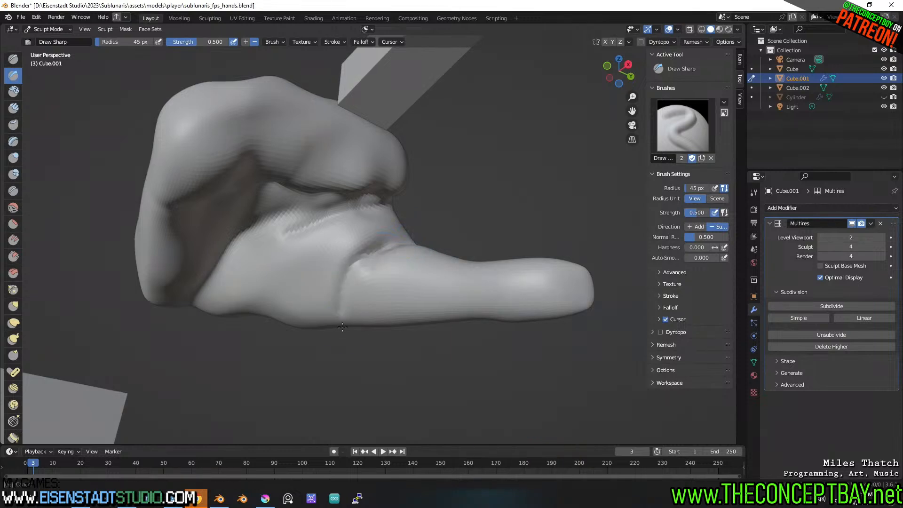
pyautogui.hotkey('ctrl', 'z')
pyautogui.hotkey('ctrl', 'z')
pyautogui.moveTo(403, 240); pyautogui.dragTo(370, 311)
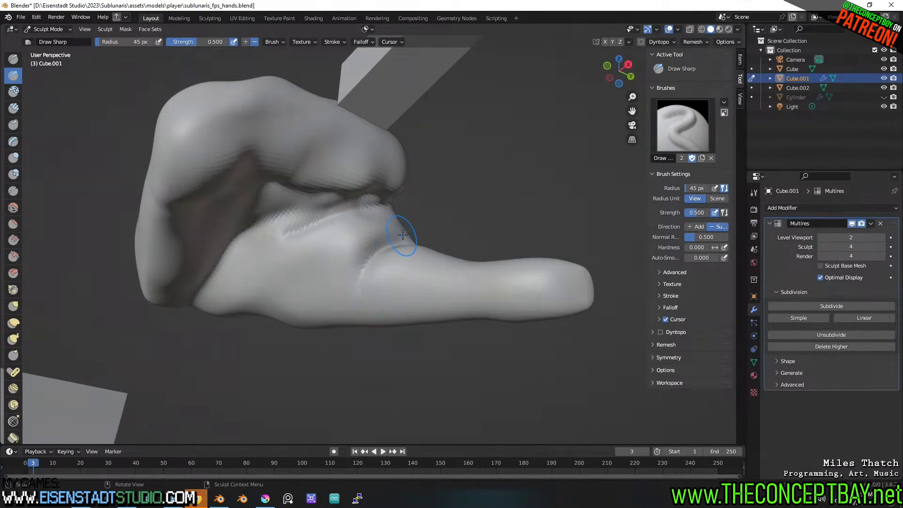
# Carve extra creases between the thumb base and index finger with Draw Sharp and undo the last strokes.
pyautogui.moveTo(403, 234); pyautogui.dragTo(375, 267)
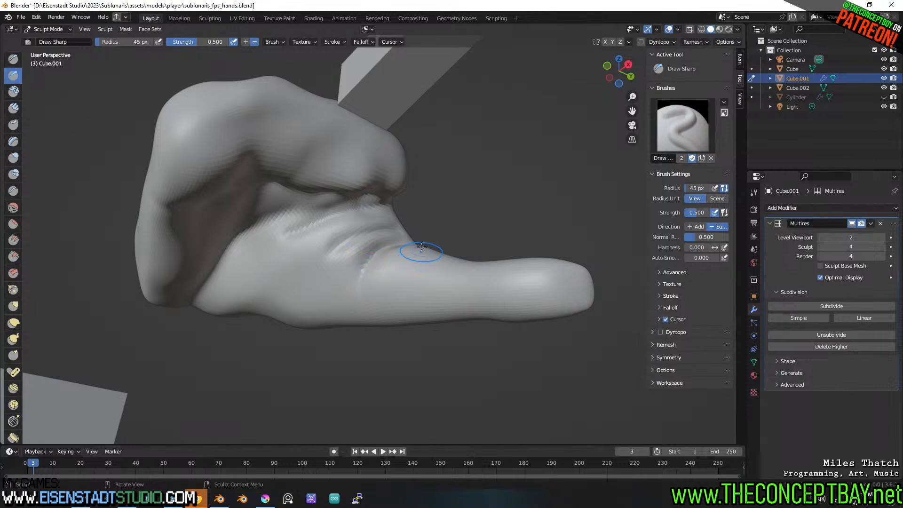
pyautogui.hotkey('ctrl', 'z')
pyautogui.hotkey('ctrl', 'z')
pyautogui.moveTo(422, 235)
pyautogui.mouseDown(button='middle')
pyautogui.moveTo(388, 252)
pyautogui.moveTo(389, 232)
pyautogui.mouseUp(button='middle')
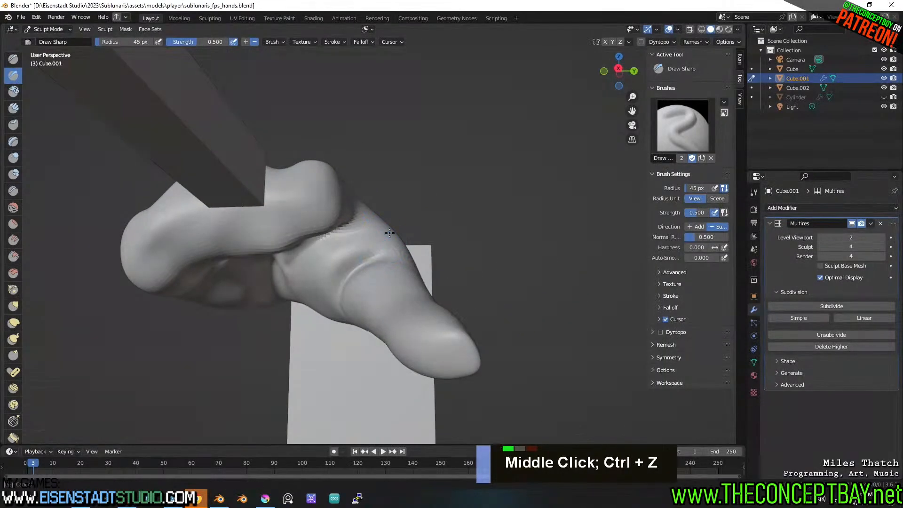
# Smooth the fold where the curled fingers meet the palm.
pyautogui.moveTo(365, 274)
pyautogui.mouseDown(button='middle')
pyautogui.moveTo(289, 267)
pyautogui.moveTo(296, 252)
pyautogui.moveTo(262, 235)
pyautogui.moveTo(324, 215)
pyautogui.mouseUp(button='middle')
pyautogui.keyDown('shift'); pyautogui.click(309, 254); pyautogui.keyUp('shift')
pyautogui.keyDown('shift'); pyautogui.click(331, 252); pyautogui.keyUp('shift')
pyautogui.scroll(-1, 262, 235)
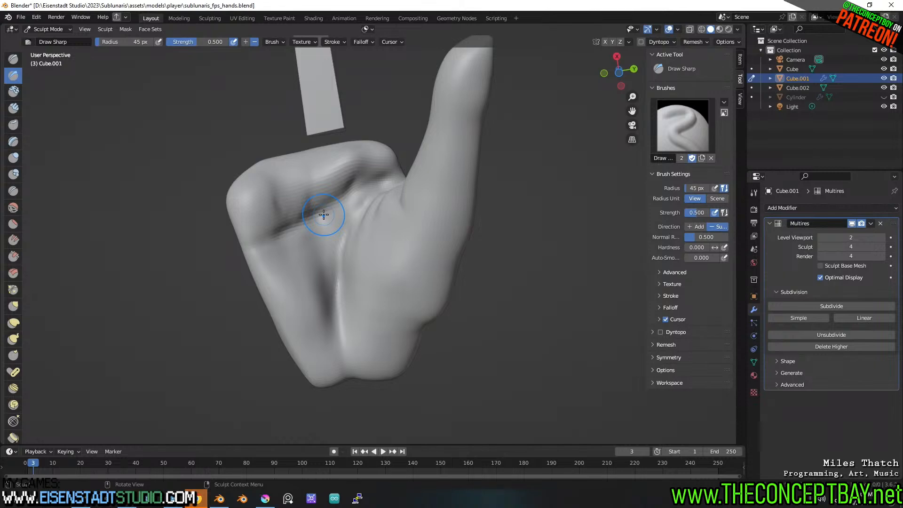
pyautogui.scroll(-1, 324, 214)
# Soften the carved creases between the thumb base and index finger by smoothing over them.
pyautogui.moveTo(384, 246)
pyautogui.mouseDown(button='middle')
pyautogui.moveTo(402, 295)
pyautogui.moveTo(474, 246)
pyautogui.moveTo(455, 272)
pyautogui.moveTo(434, 258)
pyautogui.mouseUp(button='middle')
pyautogui.scroll(2, 477, 253)
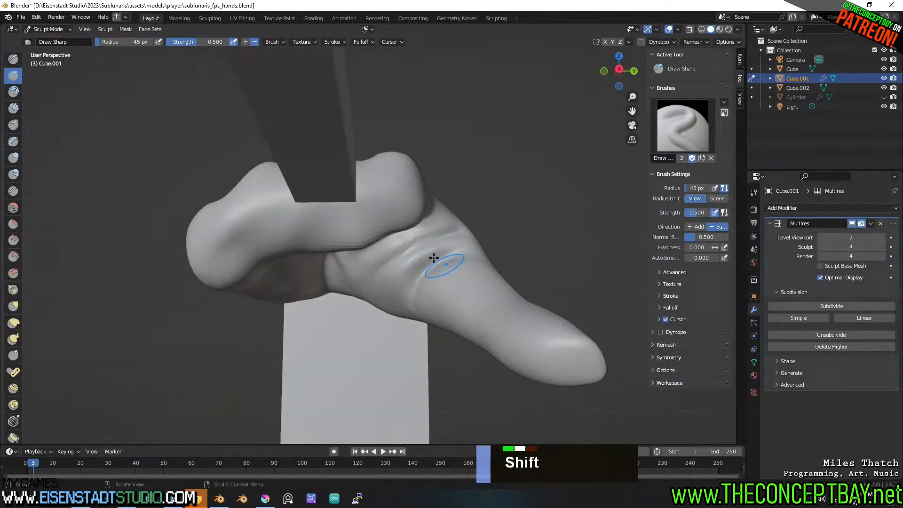
pyautogui.moveTo(433, 258)
pyautogui.keyDown('shift'); pyautogui.mouseDown()
pyautogui.moveTo(409, 267)
pyautogui.moveTo(426, 247)
pyautogui.mouseUp(); pyautogui.keyUp('shift')
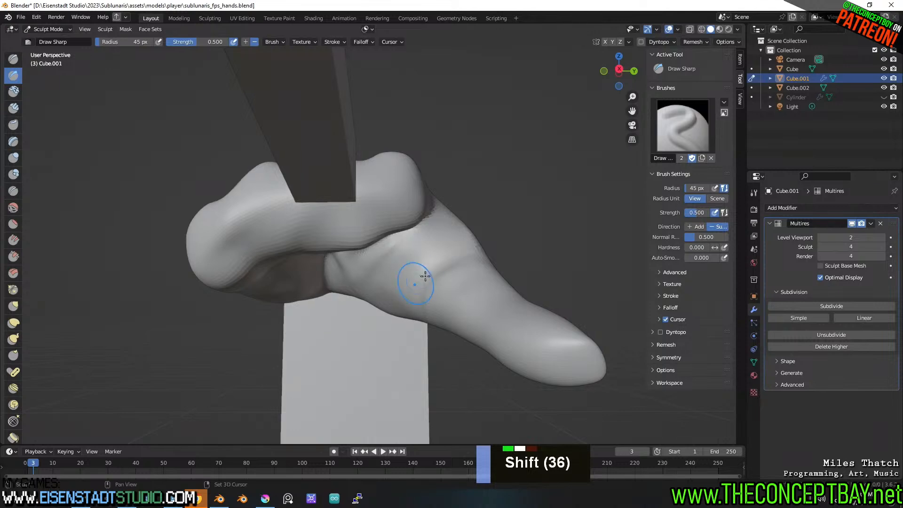
# Return the hand to Object Mode and unhide the sleeve.
pyautogui.moveTo(425, 276)
pyautogui.mouseDown(button='middle')
pyautogui.moveTo(428, 268)
pyautogui.moveTo(476, 292)
pyautogui.moveTo(413, 327)
pyautogui.moveTo(401, 266)
pyautogui.moveTo(379, 246)
pyautogui.moveTo(372, 185)
pyautogui.moveTo(470, 285)
pyautogui.moveTo(144, 106)
pyautogui.mouseUp(button='middle')
pyautogui.scroll(-2, 475, 292)
pyautogui.scroll(1, 413, 327)
pyautogui.click(52, 33)
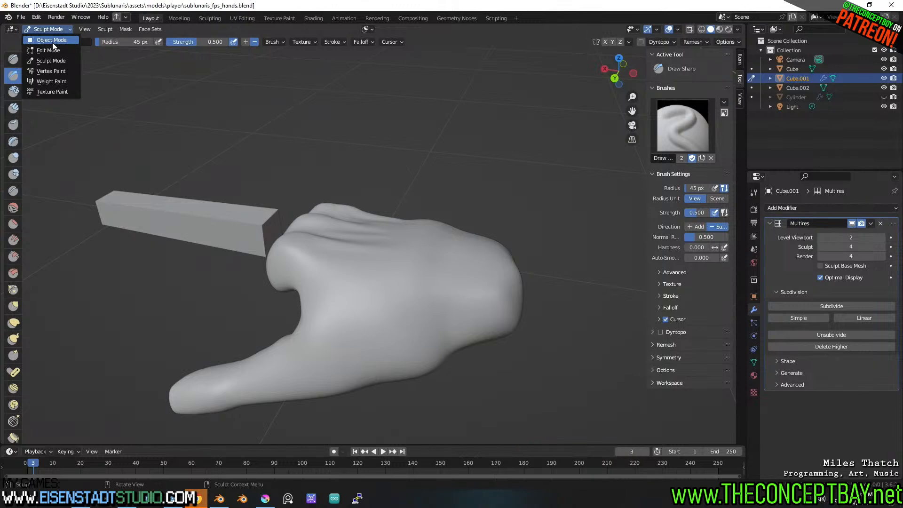
pyautogui.click(52, 43)
pyautogui.hotkey('alt', 'h')
pyautogui.moveTo(296, 152); pyautogui.dragTo(536, 277, button='middle')
pyautogui.scroll(-2, 425, 280)
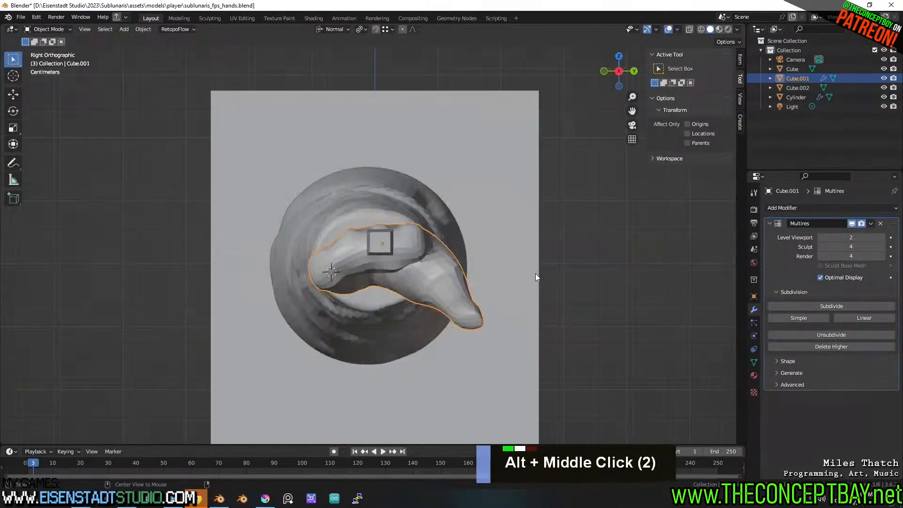
# Select the hand and the long box together and reposition them to centre the wrist in the sleeve cuff.
pyautogui.keyDown('shift'); pyautogui.click(399, 289); pyautogui.keyUp('shift')
pyautogui.keyDown('alt'); pyautogui.moveTo(400, 289); pyautogui.dragTo(474, 286, button='middle'); pyautogui.keyUp('alt')
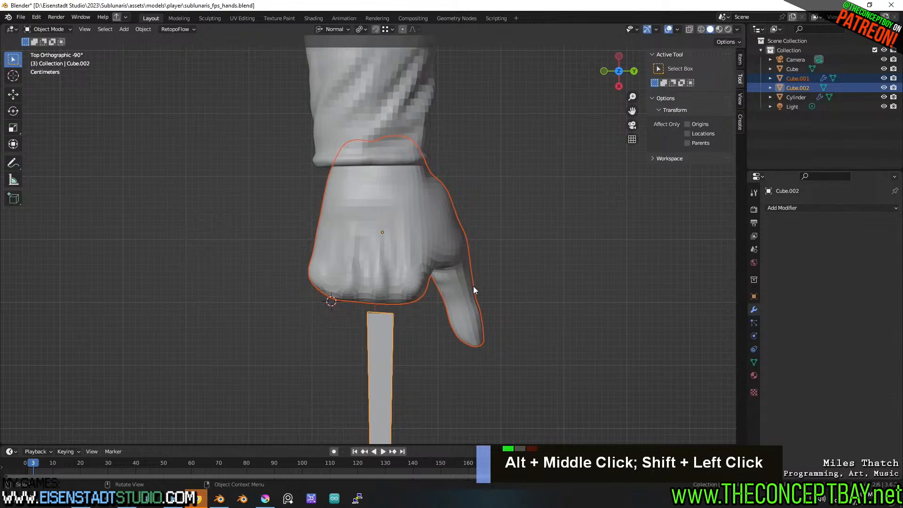
pyautogui.press('g')
pyautogui.click(496, 281)
pyautogui.press('g')
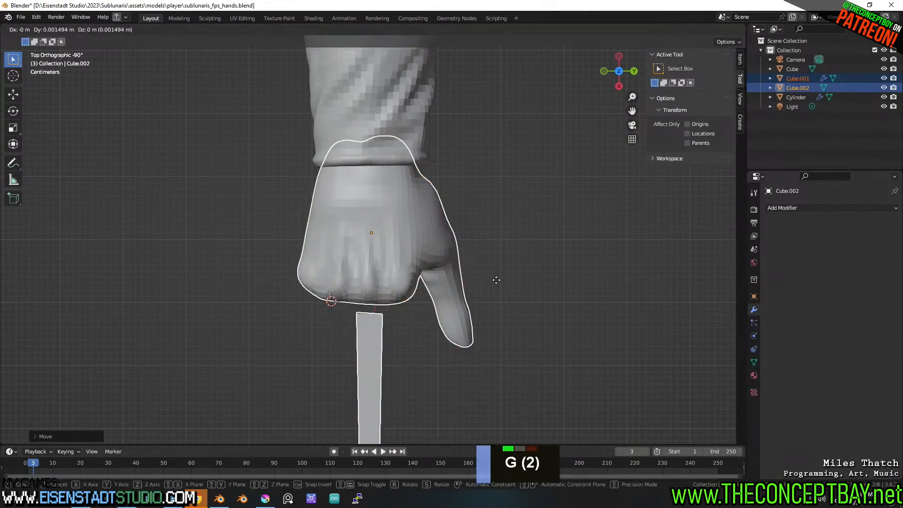
pyautogui.click(498, 284)
# Put the sleeve into Sculpt Mode, undo the trial Draw Sharp stroke at the cuff, and choose the Draw brush.
pyautogui.moveTo(499, 281); pyautogui.dragTo(409, 214, button='middle')
pyautogui.keyDown('shift'); pyautogui.moveTo(473, 301); pyautogui.dragTo(494, 211, button='middle'); pyautogui.keyUp('shift')
pyautogui.click(491, 196)
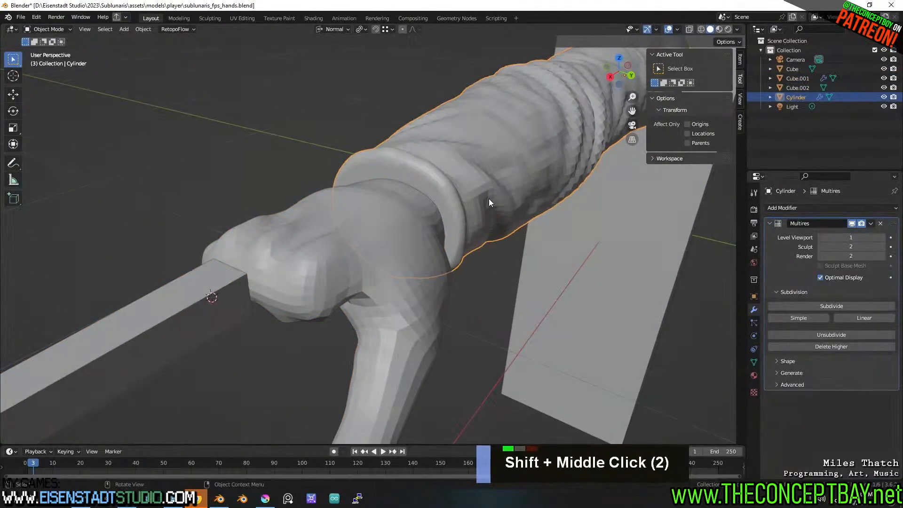
pyautogui.hotkey('ctrl', 'Tab')
pyautogui.keyDown('ctrl'); pyautogui.click(360, 187); pyautogui.keyUp('ctrl')
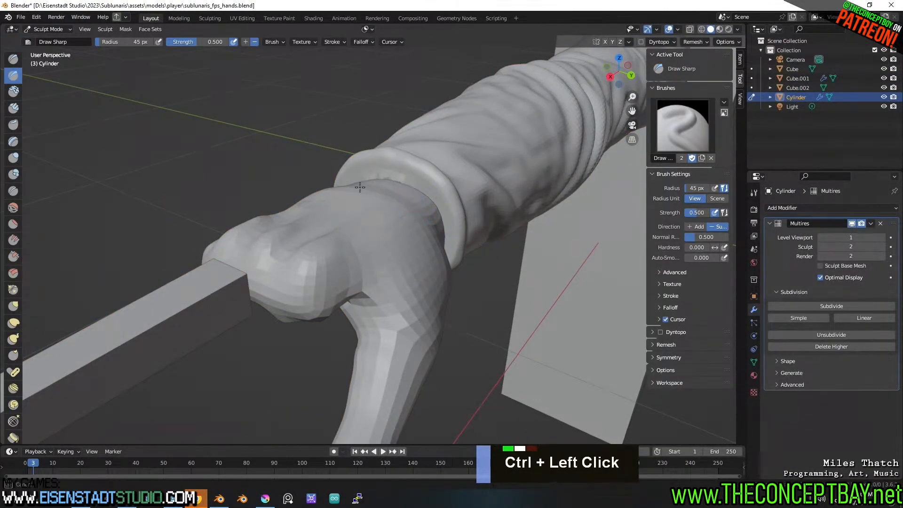
pyautogui.hotkey('ctrl', 'z')
pyautogui.hotkey('ctrl', 'z')
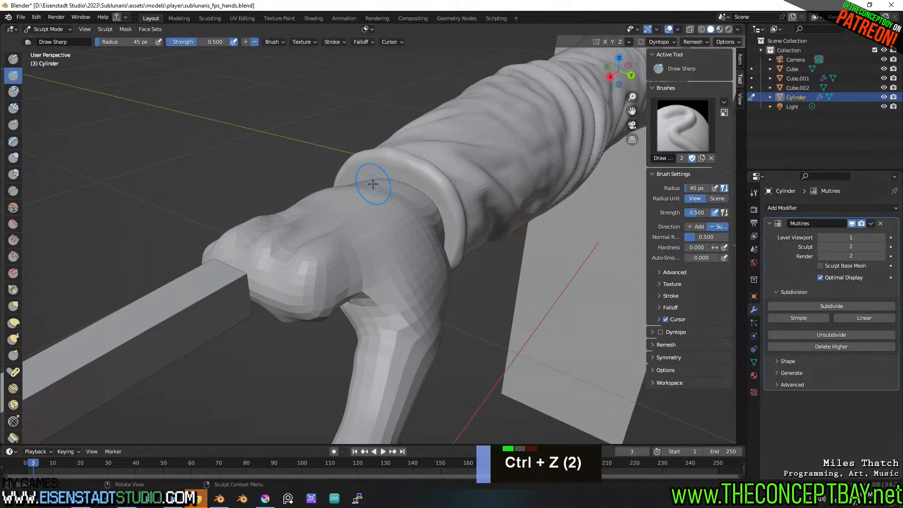
pyautogui.click(13, 59)
# Carve the inside of the sleeve's cuff inward all around the wrist with subtractive Draw strokes, undoing the first one.
pyautogui.moveTo(357, 188)
pyautogui.mouseDown(button='middle')
pyautogui.moveTo(342, 201)
pyautogui.moveTo(340, 239)
pyautogui.moveTo(300, 213)
pyautogui.mouseUp(button='middle')
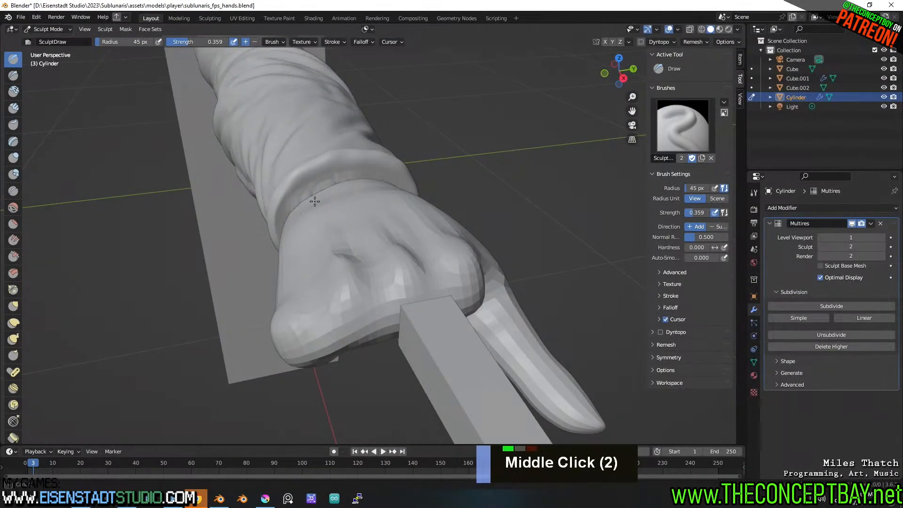
pyautogui.keyDown('ctrl'); pyautogui.moveTo(315, 201); pyautogui.dragTo(302, 210); pyautogui.keyUp('ctrl')
pyautogui.hotkey('ctrl', 'z')
pyautogui.moveTo(389, 181); pyautogui.dragTo(416, 264, button='middle')
pyautogui.moveTo(407, 292)
pyautogui.keyDown('ctrl'); pyautogui.mouseDown()
pyautogui.moveTo(350, 291)
pyautogui.moveTo(397, 289)
pyautogui.mouseUp(); pyautogui.keyUp('ctrl')
pyautogui.moveTo(397, 289); pyautogui.dragTo(464, 323, button='middle')
pyautogui.moveTo(348, 266)
pyautogui.keyDown('ctrl'); pyautogui.mouseDown()
pyautogui.moveTo(290, 242)
pyautogui.moveTo(292, 221)
pyautogui.mouseUp(); pyautogui.keyUp('ctrl')
pyautogui.moveTo(293, 221); pyautogui.dragTo(303, 171, button='middle')
pyautogui.keyDown('ctrl'); pyautogui.moveTo(302, 171); pyautogui.dragTo(386, 185); pyautogui.keyUp('ctrl')
pyautogui.moveTo(396, 192); pyautogui.dragTo(403, 213, button='middle')
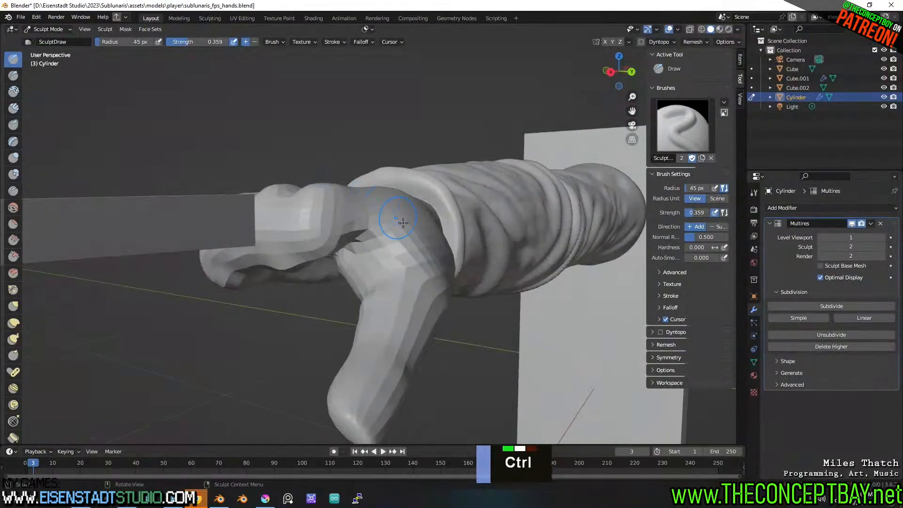
pyautogui.keyDown('ctrl'); pyautogui.moveTo(403, 213); pyautogui.dragTo(431, 229); pyautogui.keyUp('ctrl')
pyautogui.moveTo(437, 236); pyautogui.dragTo(423, 303, button='middle')
pyautogui.moveTo(423, 303)
pyautogui.keyDown('ctrl'); pyautogui.mouseDown()
pyautogui.moveTo(409, 291)
pyautogui.moveTo(377, 303)
pyautogui.moveTo(335, 289)
pyautogui.moveTo(395, 301)
pyautogui.mouseUp(); pyautogui.keyUp('ctrl')
# Smooth the jagged inner surface of the cuff around the wrist.
pyautogui.moveTo(396, 301)
pyautogui.mouseDown(button='middle')
pyautogui.moveTo(349, 364)
pyautogui.moveTo(405, 226)
pyautogui.mouseUp(button='middle')
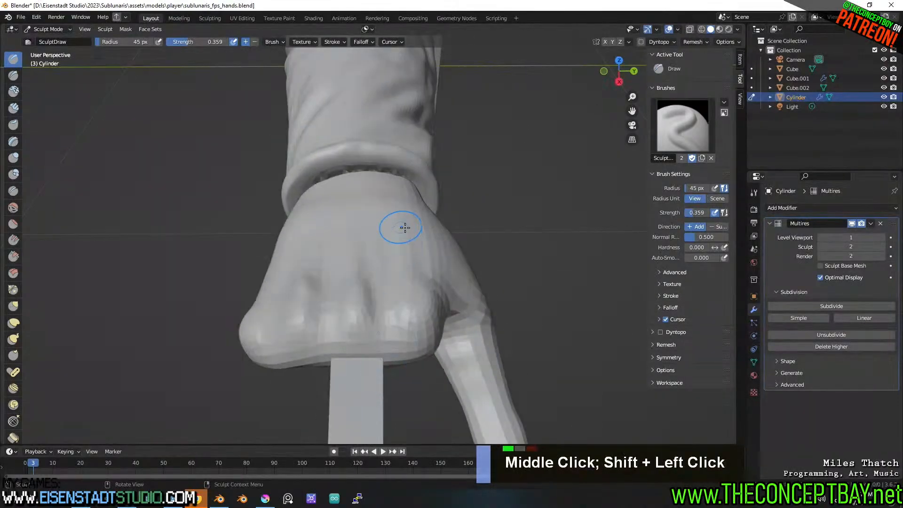
pyautogui.keyDown('shift'); pyautogui.moveTo(355, 176); pyautogui.dragTo(321, 189); pyautogui.keyUp('shift')
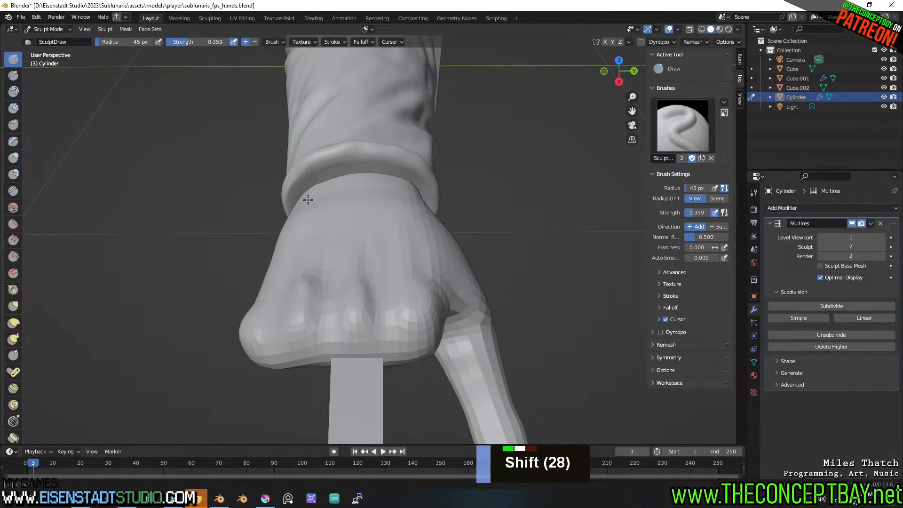
pyautogui.moveTo(395, 228); pyautogui.dragTo(362, 267, button='middle')
pyautogui.keyDown('shift'); pyautogui.moveTo(362, 267); pyautogui.dragTo(318, 254); pyautogui.keyUp('shift')
pyautogui.moveTo(319, 254)
pyautogui.mouseDown(button='middle')
pyautogui.moveTo(310, 286)
pyautogui.moveTo(424, 200)
pyautogui.moveTo(408, 317)
pyautogui.moveTo(423, 345)
pyautogui.moveTo(390, 386)
pyautogui.mouseUp(button='middle')
pyautogui.keyDown('shift'); pyautogui.click(408, 317); pyautogui.keyUp('shift')
# Check the sleeve from several sides, return to Object Mode, and select the long box in front of the fist.
pyautogui.keyDown('shift'); pyautogui.moveTo(411, 280); pyautogui.dragTo(379, 292, button='middle'); pyautogui.keyUp('shift')
pyautogui.moveTo(379, 292); pyautogui.dragTo(395, 316, button='middle')
pyautogui.scroll(-1, 388, 322)
pyautogui.moveTo(367, 294); pyautogui.dragTo(366, 257, button='middle')
pyautogui.scroll(-2, 349, 256)
pyautogui.moveTo(367, 256); pyautogui.dragTo(406, 282, button='middle')
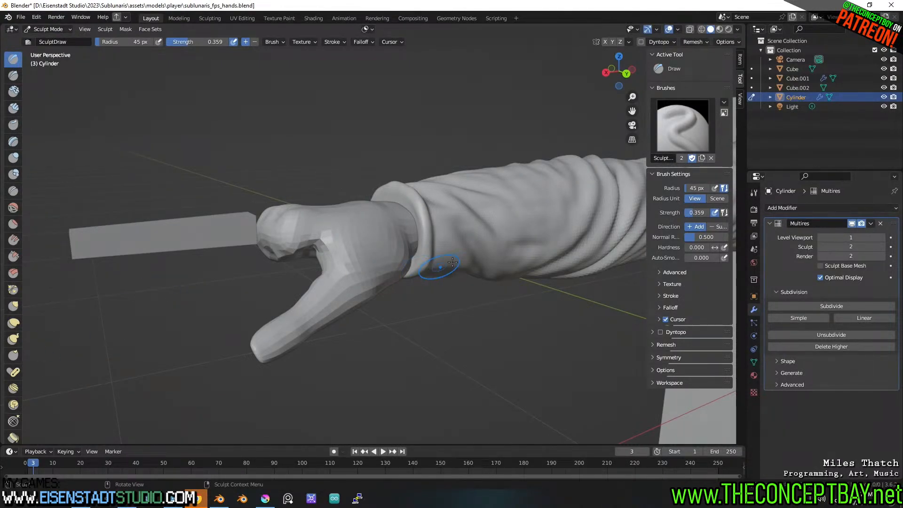
pyautogui.moveTo(452, 262); pyautogui.dragTo(419, 269, button='middle')
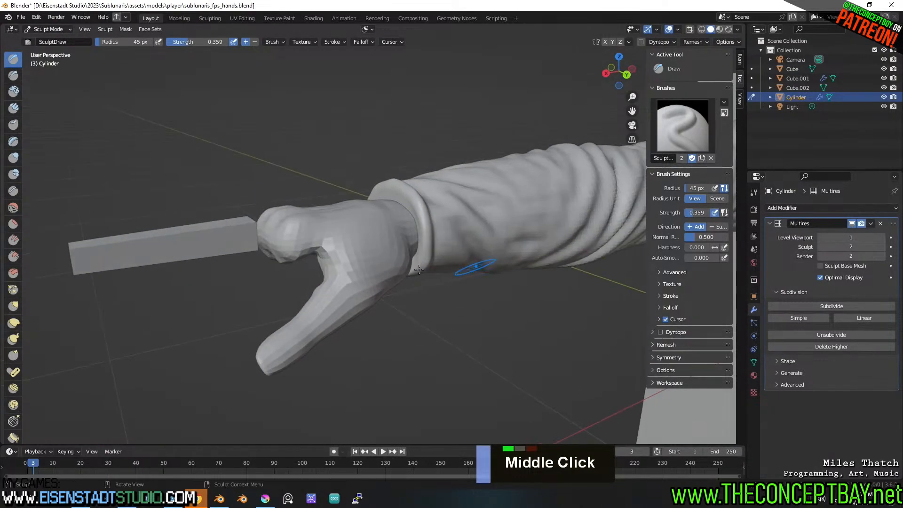
pyautogui.click(58, 31)
pyautogui.click(59, 39)
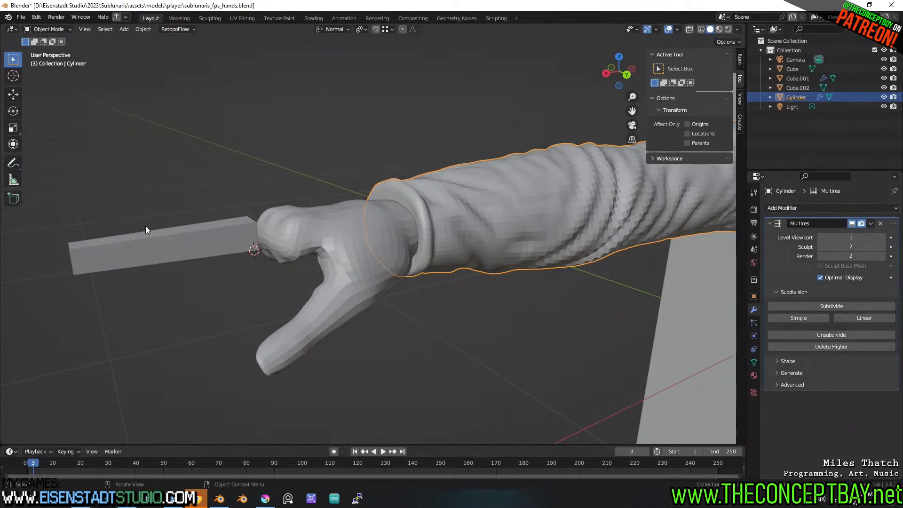
pyautogui.click(188, 247)
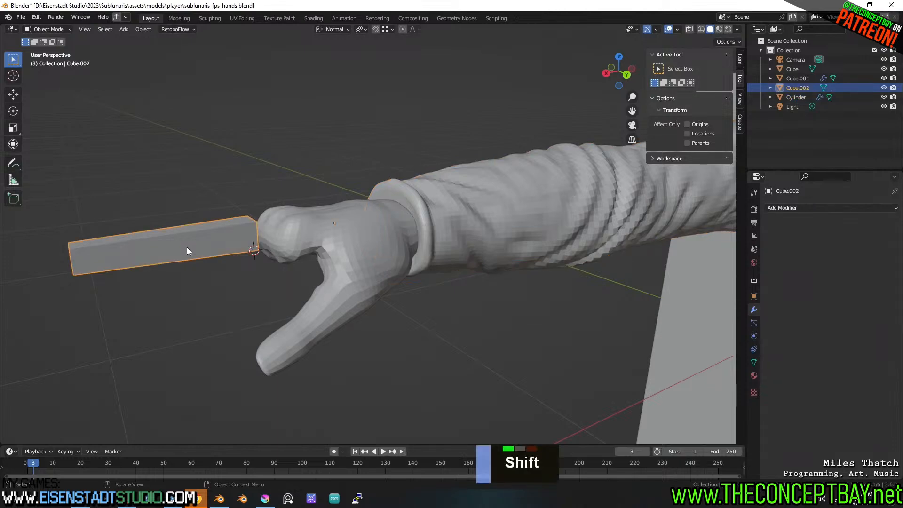
# Divide the long box into six sections along its length with centred loop cuts.
pyautogui.keyDown('shift'); pyautogui.moveTo(187, 247); pyautogui.dragTo(346, 331, button='middle'); pyautogui.keyUp('shift')
pyautogui.keyDown('alt'); pyautogui.middleClick(335, 154); pyautogui.keyUp('alt')
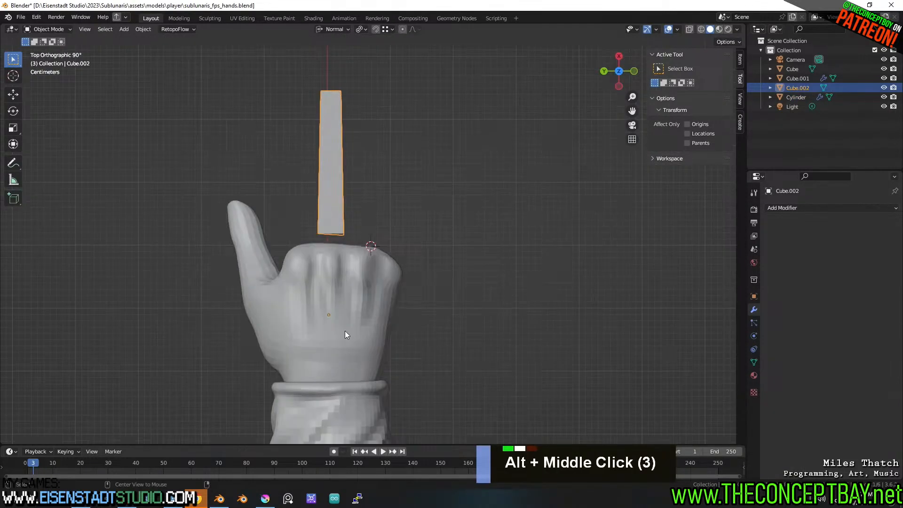
pyautogui.scroll(2, 391, 262)
pyautogui.keyDown('shift'); pyautogui.moveTo(391, 283); pyautogui.dragTo(443, 287, button='middle'); pyautogui.keyUp('shift')
pyautogui.press('Tab')
pyautogui.hotkey('ctrl', 'r')
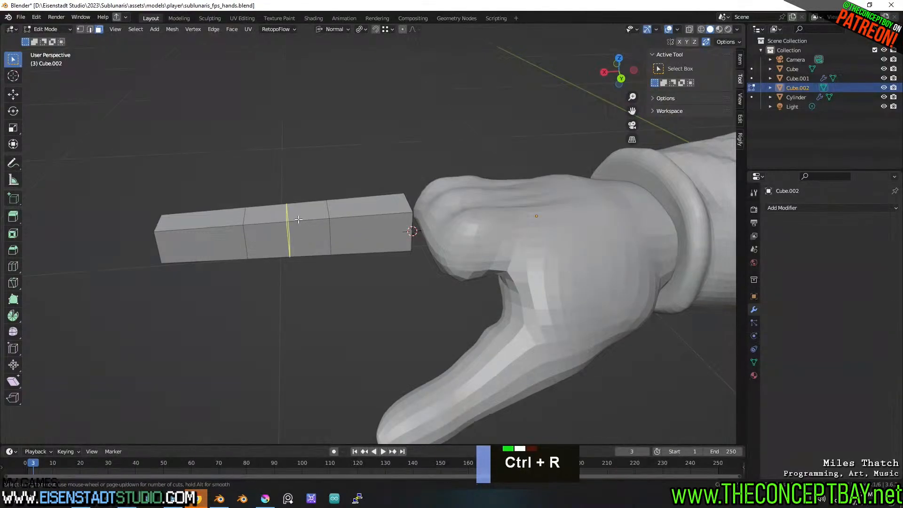
pyautogui.click(298, 218)
pyautogui.press('Escape')
pyautogui.hotkey('ctrl', 'r')
pyautogui.click(197, 231)
pyautogui.press('Escape')
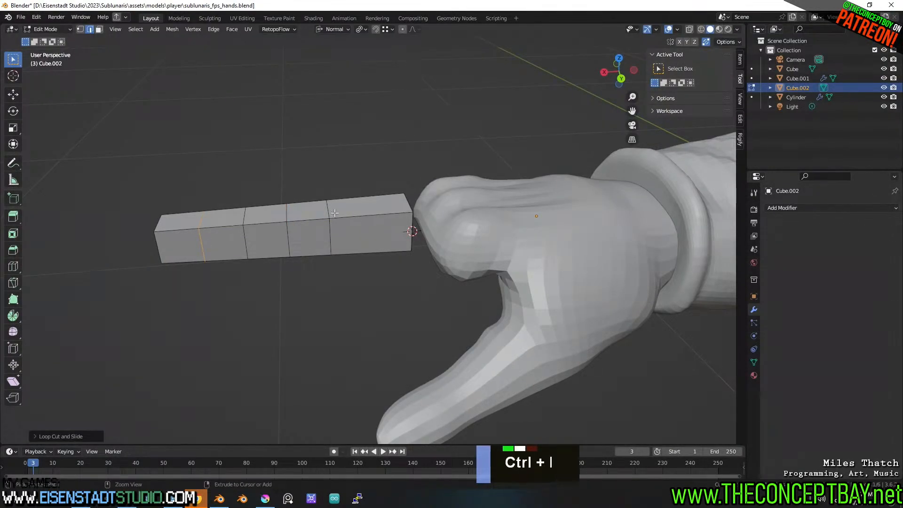
pyautogui.hotkey('ctrl', 'r')
pyautogui.moveTo(335, 212); pyautogui.dragTo(330, 248, button='middle')
pyautogui.press('Tab')
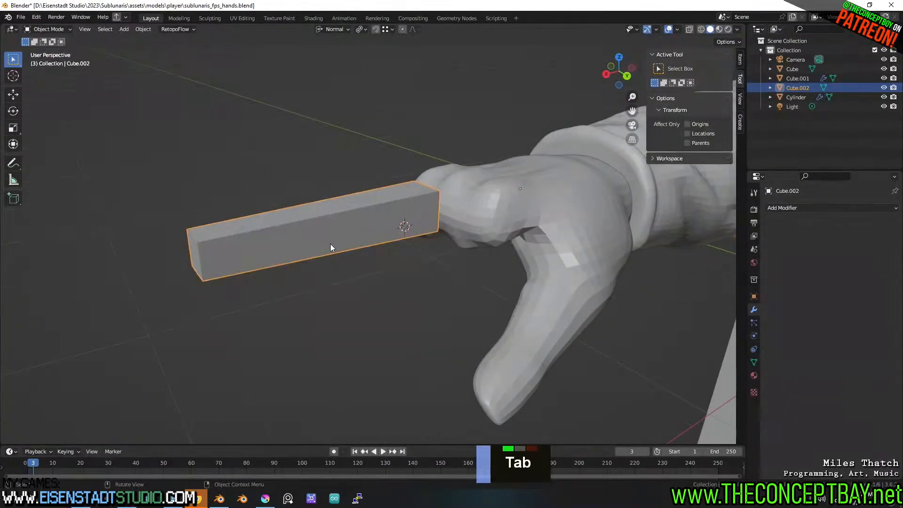
# Add three centred loop cuts to the box section farthest from the hand.
pyautogui.press('Tab')
pyautogui.moveTo(245, 268); pyautogui.dragTo(248, 250, button='middle')
pyautogui.press('Tab')
pyautogui.press('Tab')
pyautogui.hotkey('ctrl', 'r')
pyautogui.scroll(2, 204, 184)
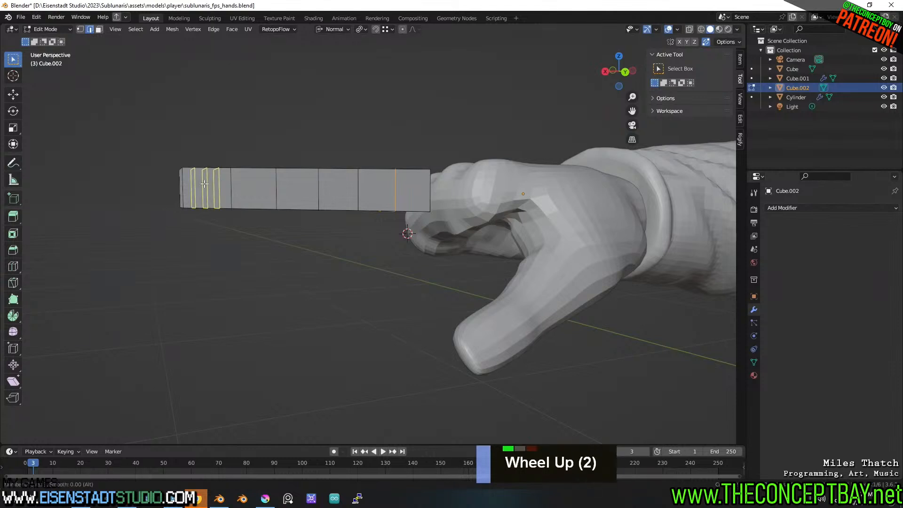
pyautogui.press('Escape')
# Raise the lower edge at the box's far end along Z with smooth proportional editing to taper the underside.
pyautogui.keyDown('shift'); pyautogui.moveTo(204, 184); pyautogui.dragTo(314, 243, button='middle'); pyautogui.keyUp('shift')
pyautogui.scroll(3, 284, 246)
pyautogui.press('2')
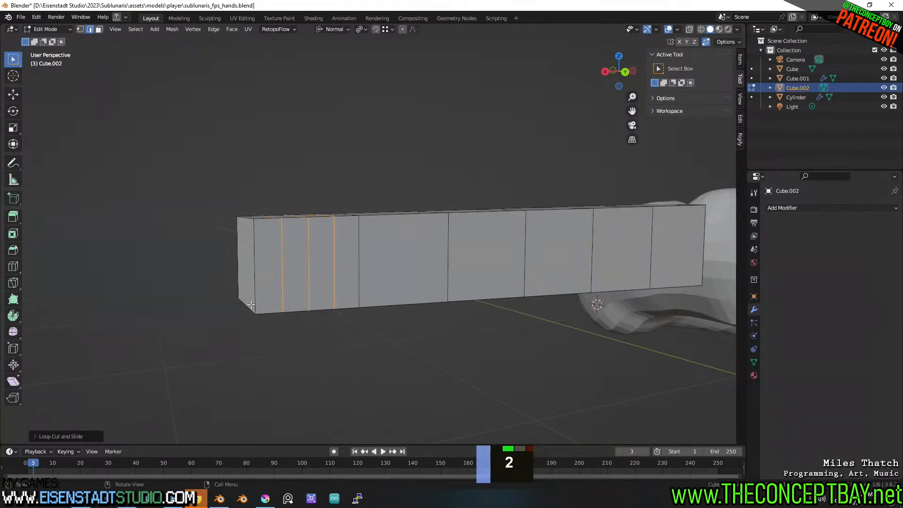
pyautogui.click(251, 305)
pyautogui.press('g')
pyautogui.press('z')
pyautogui.press('Escape')
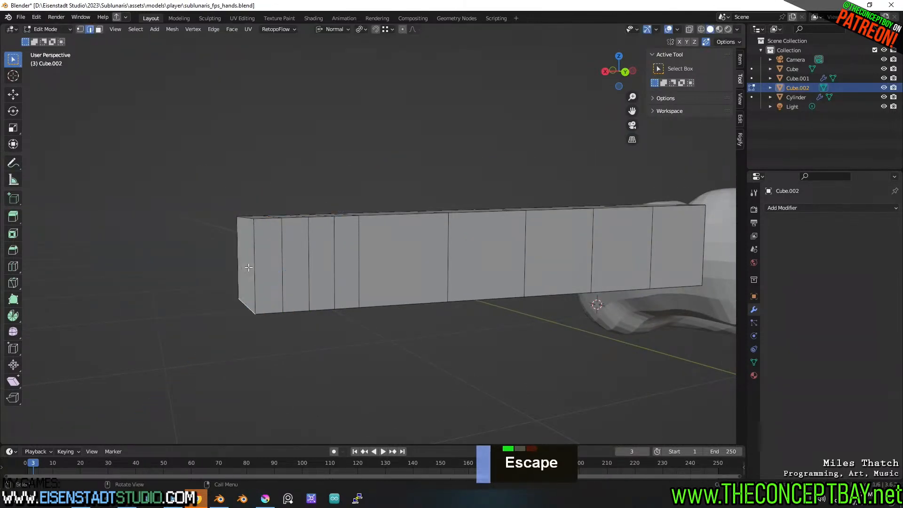
pyautogui.press('g')
pyautogui.press('z')
pyautogui.scroll(-2, 254, 214)
pyautogui.press('Escape')
pyautogui.press('g')
pyautogui.press('z')
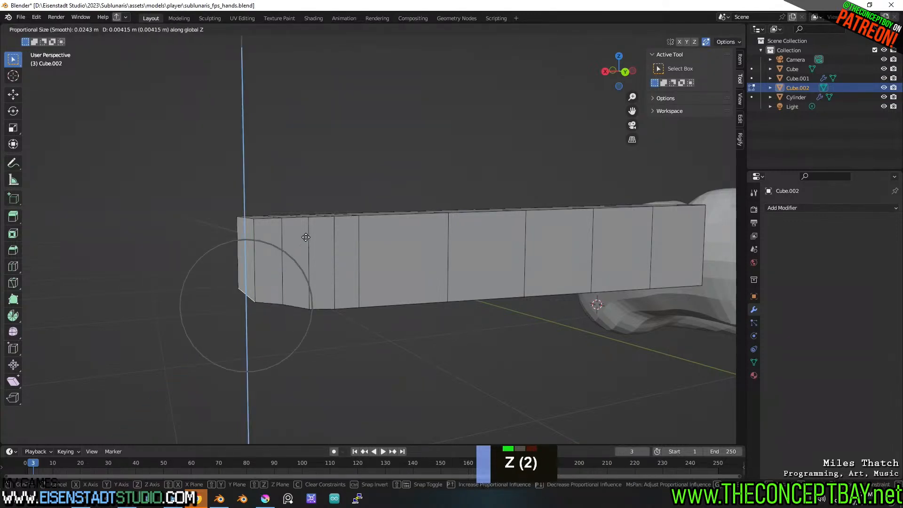
pyautogui.scroll(-3, 307, 205)
pyautogui.click(312, 187)
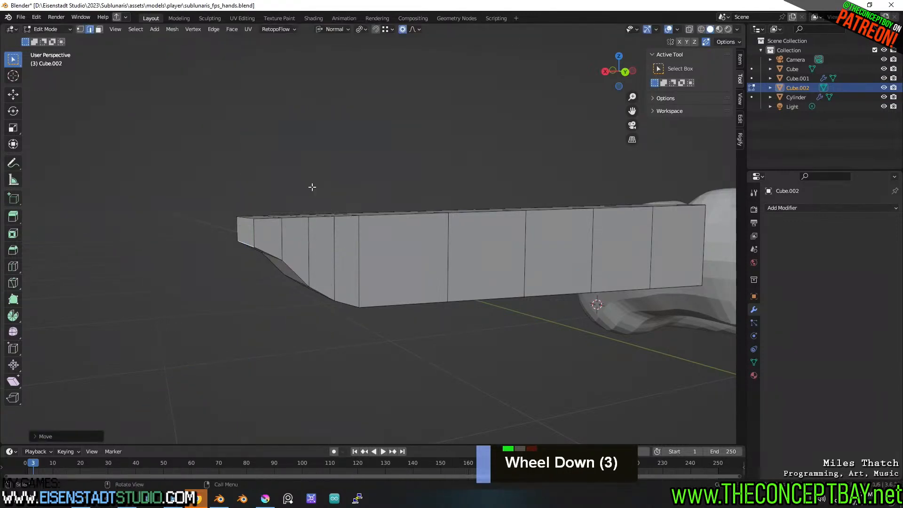
# Turn off proportional editing and lower the first underside edge behind the tip about 0.006 m along global Z.
pyautogui.moveTo(311, 185); pyautogui.dragTo(295, 247, button='middle')
pyautogui.moveTo(293, 148); pyautogui.dragTo(306, 160, button='middle')
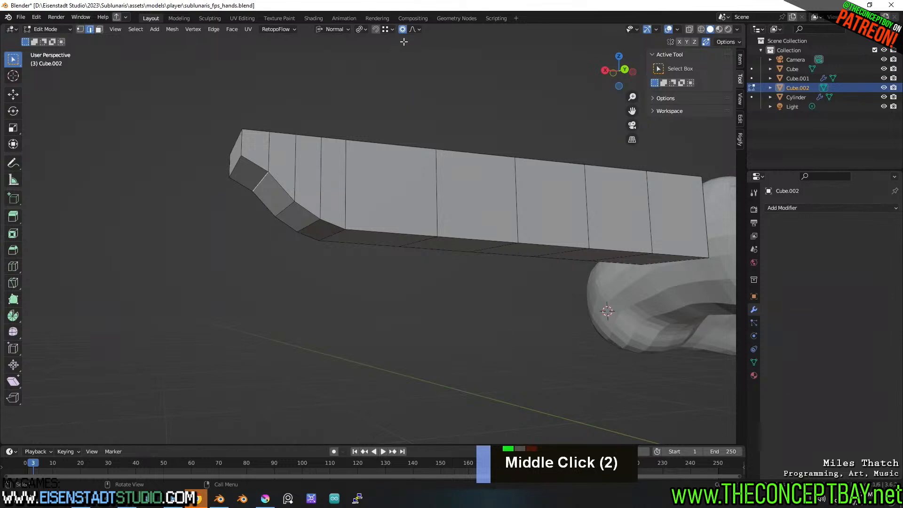
pyautogui.press('g')
pyautogui.press('z')
pyautogui.press('z')
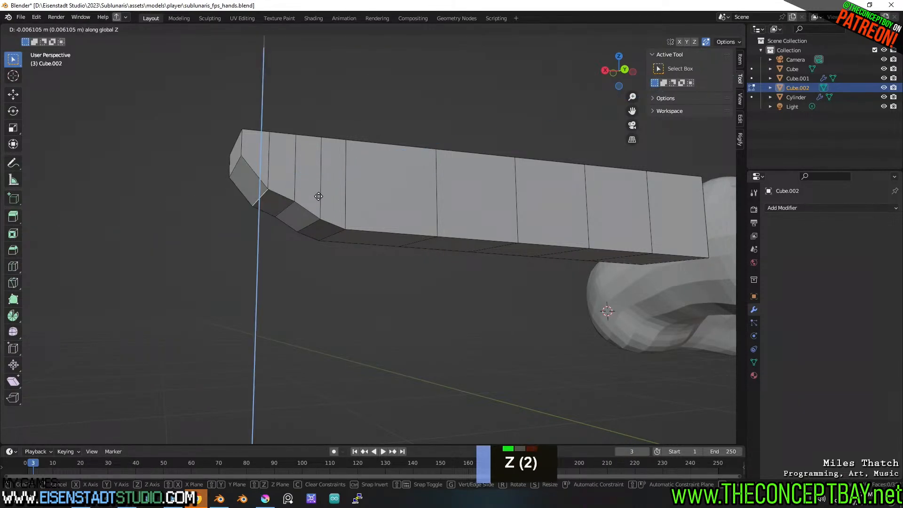
pyautogui.click(316, 196)
# Lower the next two underside edges along global Z to round the blade's curve.
pyautogui.click(288, 210)
pyautogui.press('g')
pyautogui.press('z')
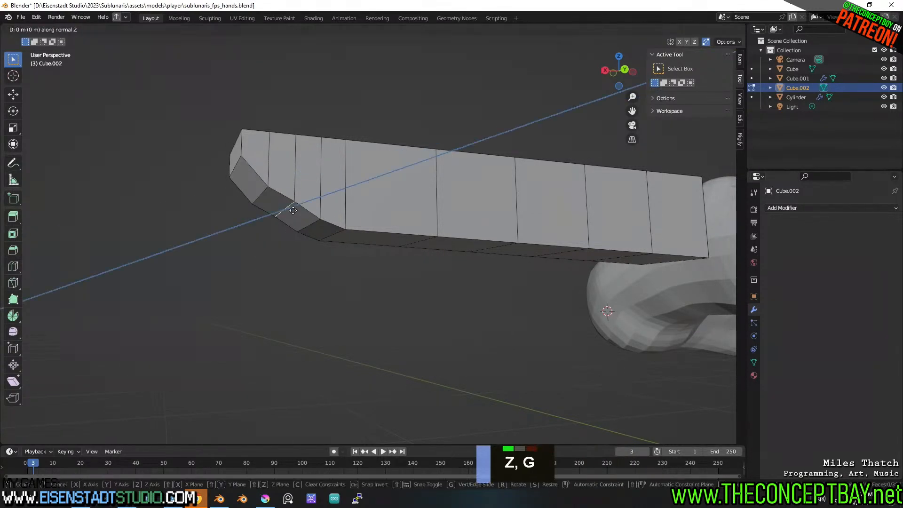
pyautogui.press('z')
pyautogui.click(298, 219)
pyautogui.click(313, 224)
pyautogui.press('g')
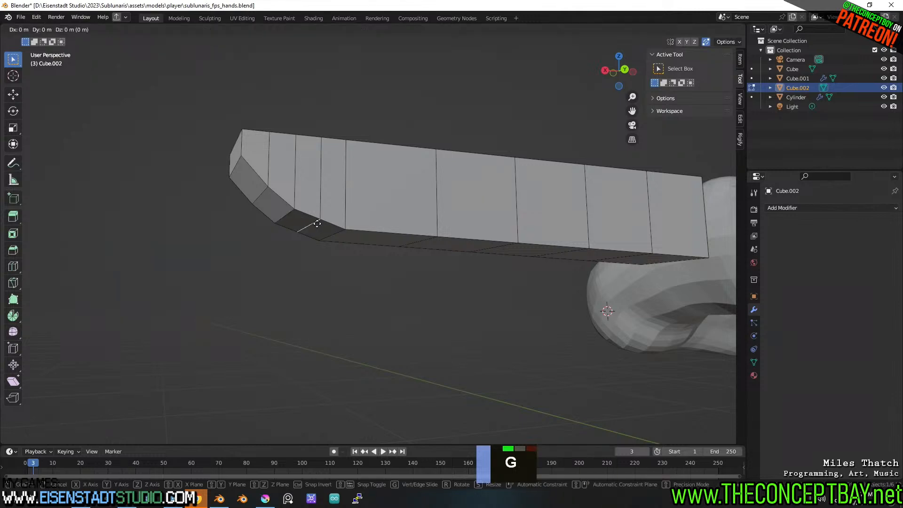
pyautogui.press('z')
pyautogui.press('z')
pyautogui.click(319, 228)
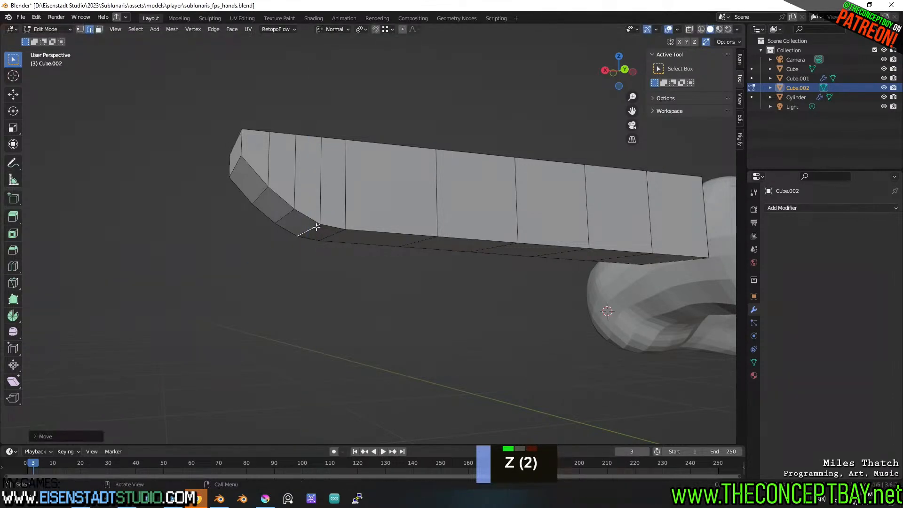
# Raise the lower edge of the box's end face slightly along Z.
pyautogui.moveTo(318, 227); pyautogui.dragTo(331, 235, button='middle')
pyautogui.click(311, 210)
pyautogui.press('g')
pyautogui.press('z')
pyautogui.click(311, 204)
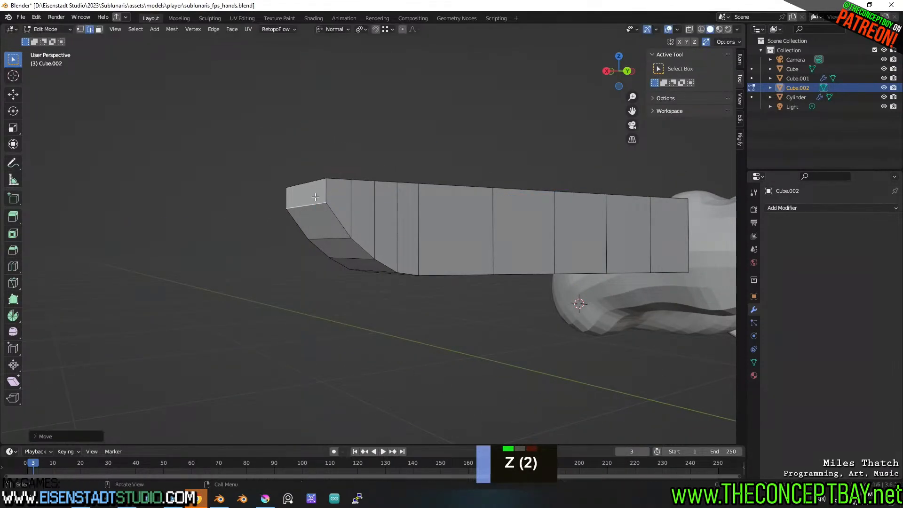
# Select the box's far end face, enable snapping to Face Project, and set the pivot point to Individual Origins.
pyautogui.moveTo(312, 196)
pyautogui.mouseDown(button='middle')
pyautogui.moveTo(456, 262)
pyautogui.moveTo(320, 211)
pyautogui.mouseUp(button='middle')
pyautogui.press('3')
pyautogui.click(311, 269)
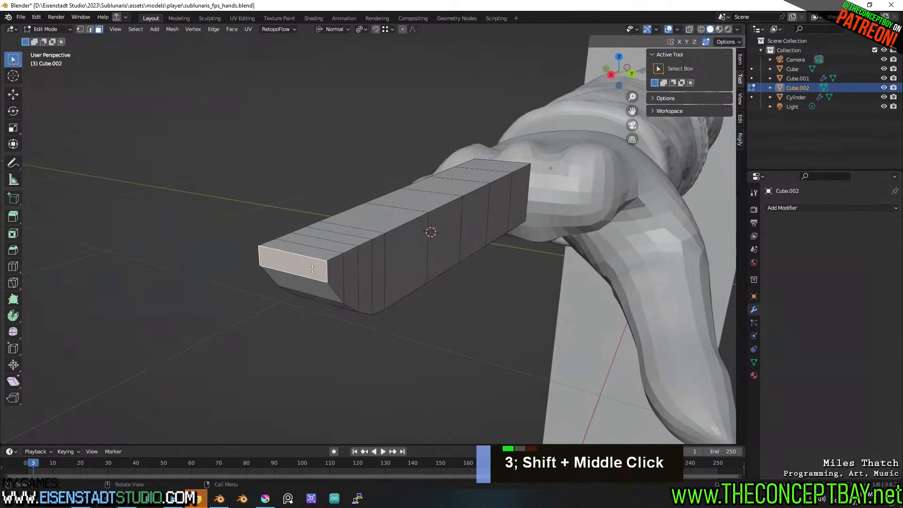
pyautogui.click(375, 29)
pyautogui.click(385, 30)
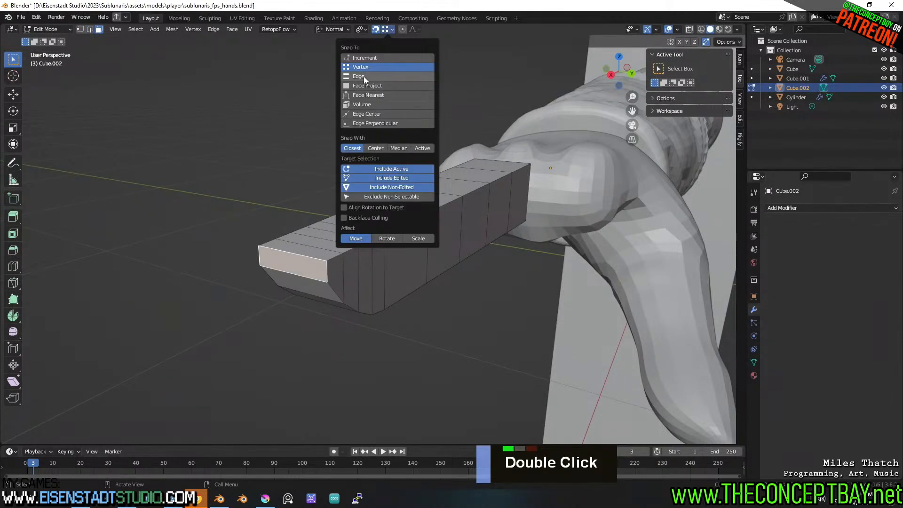
pyautogui.click(365, 89)
pyautogui.click(360, 29)
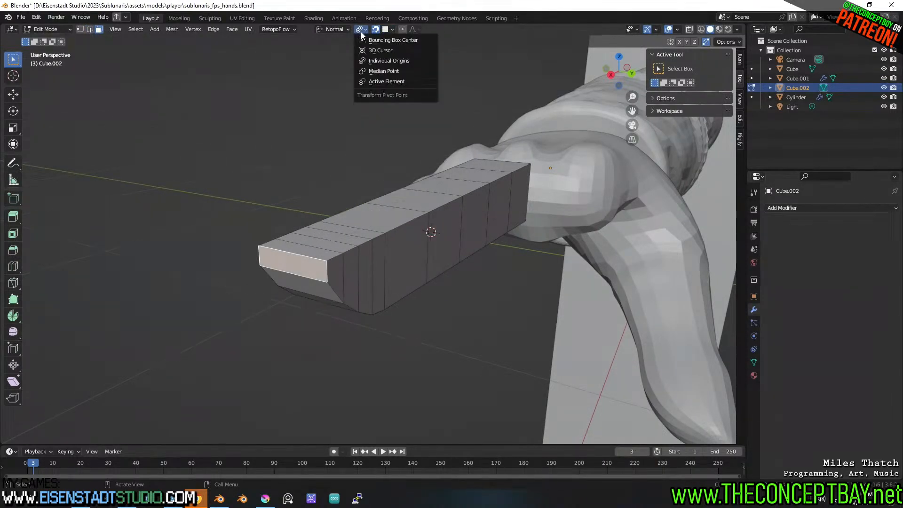
pyautogui.click(372, 61)
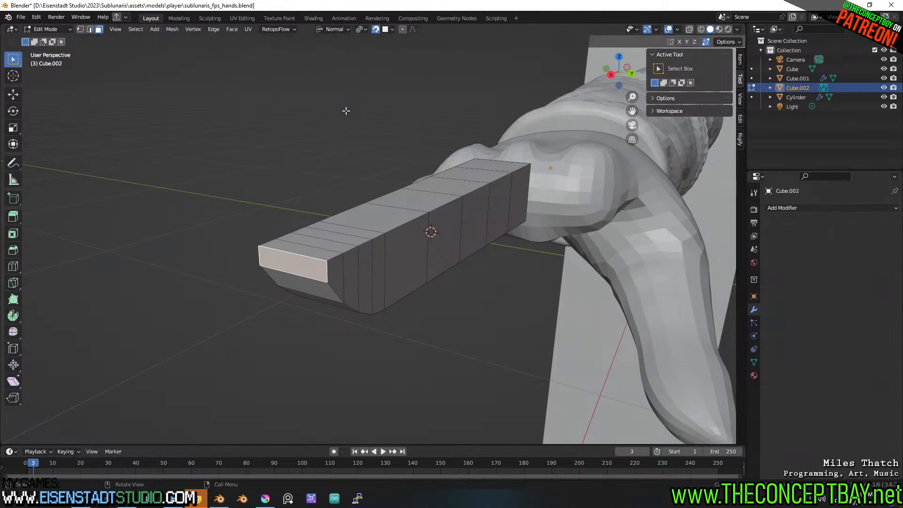
pyautogui.press('s')
pyautogui.press('y')
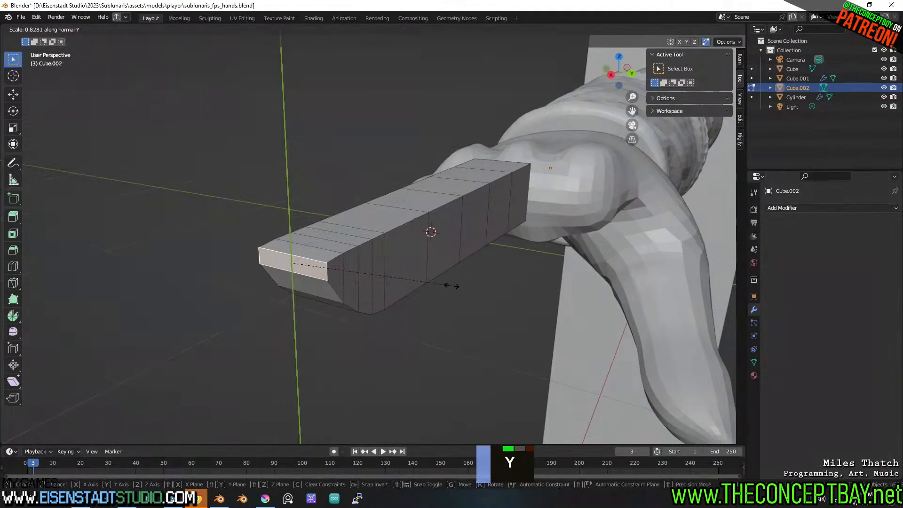
pyautogui.press('y')
pyautogui.scroll(-4, 447, 285)
pyautogui.press('Escape')
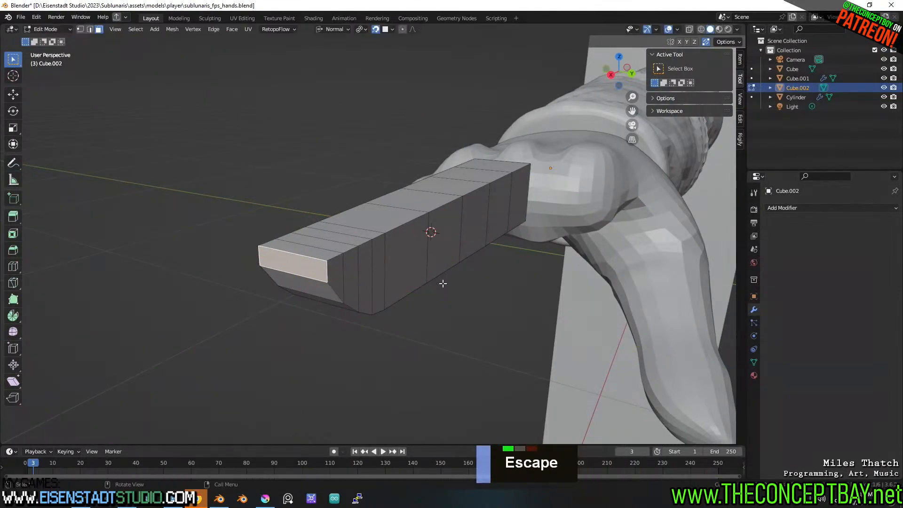
# Try to narrow the far end face along global Y with smooth proportional editing.
pyautogui.press('s')
pyautogui.press('y')
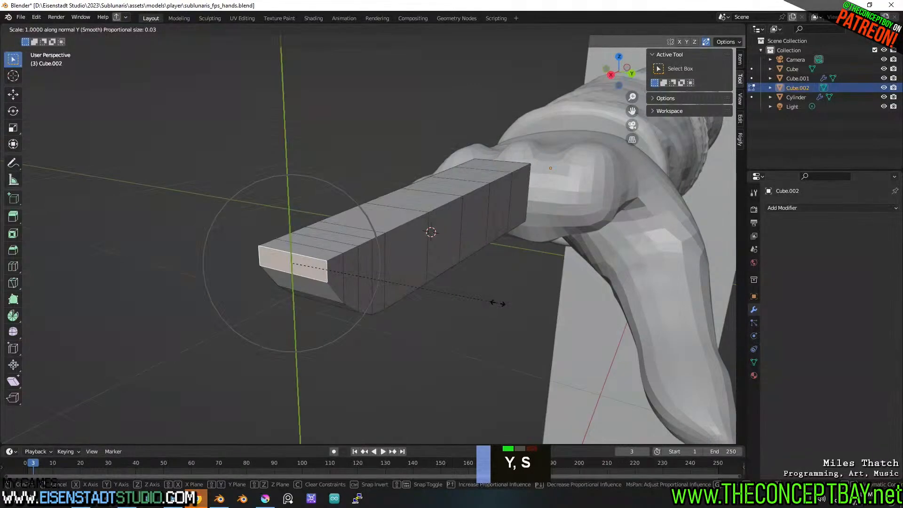
pyautogui.press('y')
pyautogui.scroll(-4, 487, 302)
pyautogui.scroll(6, 487, 302)
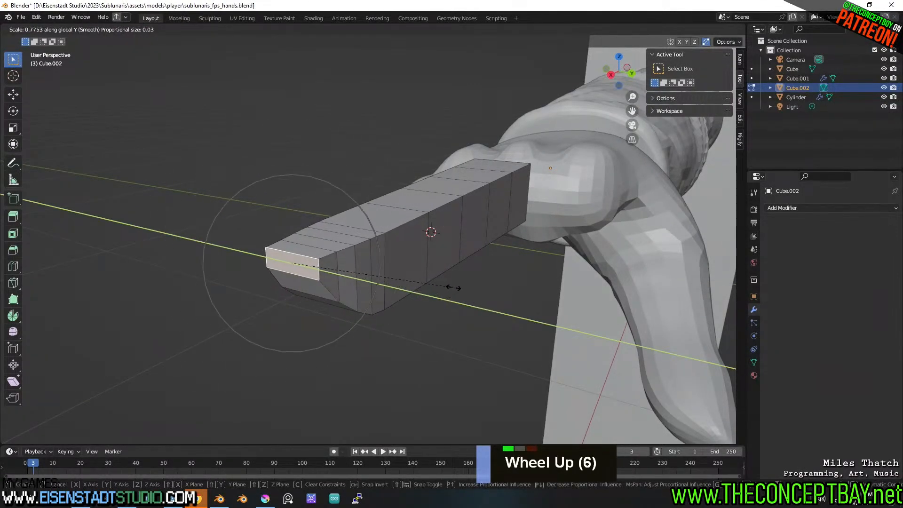
pyautogui.click(427, 281)
pyautogui.moveTo(429, 311); pyautogui.dragTo(435, 256, button='middle')
pyautogui.hotkey('ctrl', 'z')
pyautogui.click(413, 29)
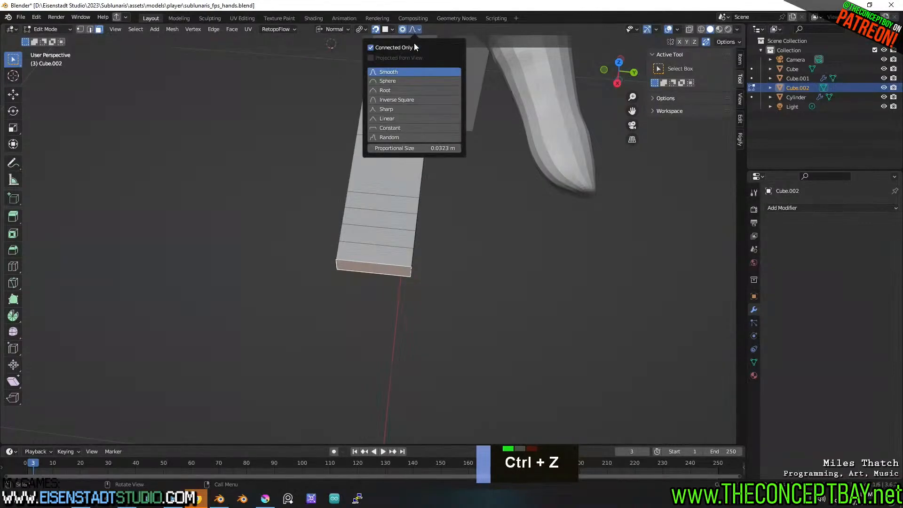
pyautogui.click(401, 83)
pyautogui.press('s')
pyautogui.press('x')
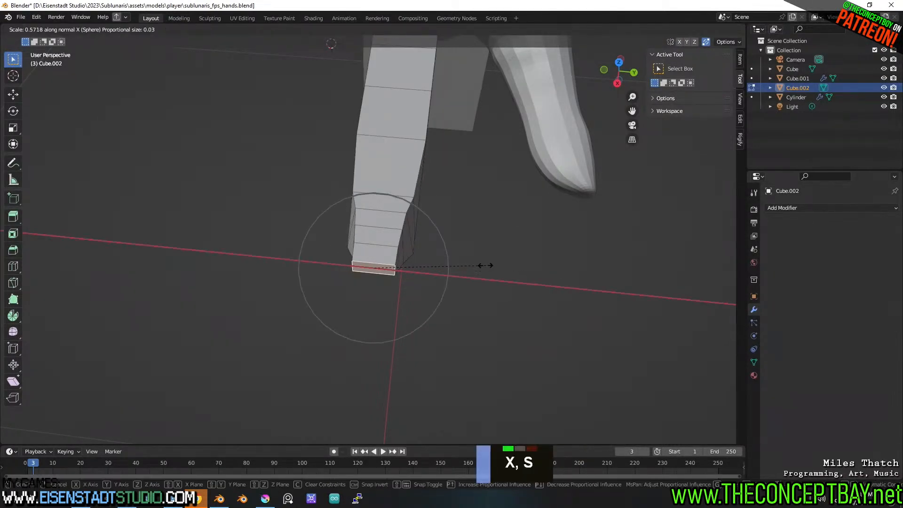
pyautogui.press('Escape')
# Set the proportional falloff to Sharp and scale the tip face to about 0.47 along its normal X.
pyautogui.click(416, 30)
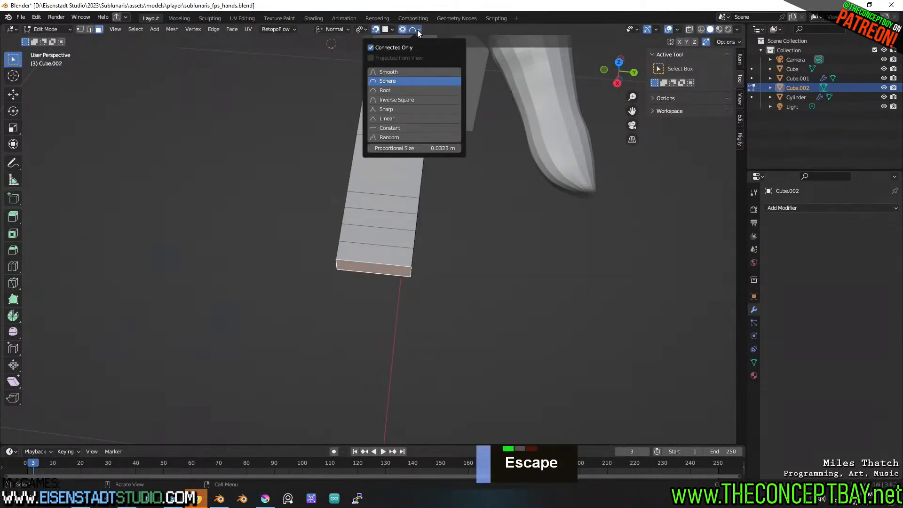
pyautogui.click(402, 111)
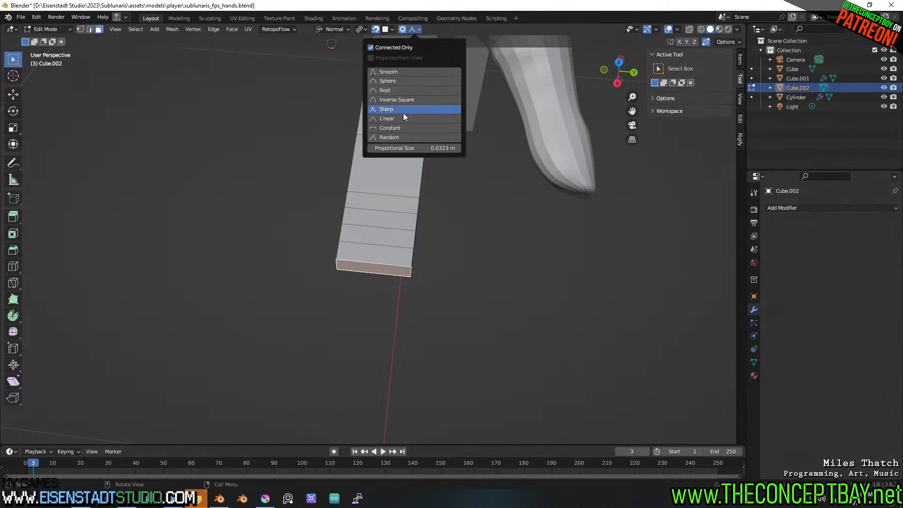
pyautogui.press('s')
pyautogui.press('x')
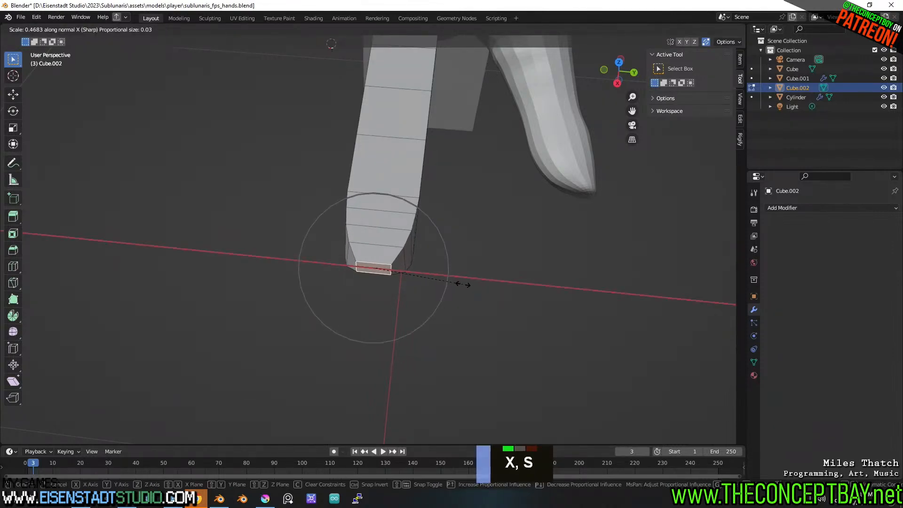
pyautogui.click(463, 284)
# Raise two alternate underside edges along the shaft by about 0.0025 m along normal Z to form indents.
pyautogui.moveTo(463, 225); pyautogui.dragTo(369, 210, button='middle')
pyautogui.press('2')
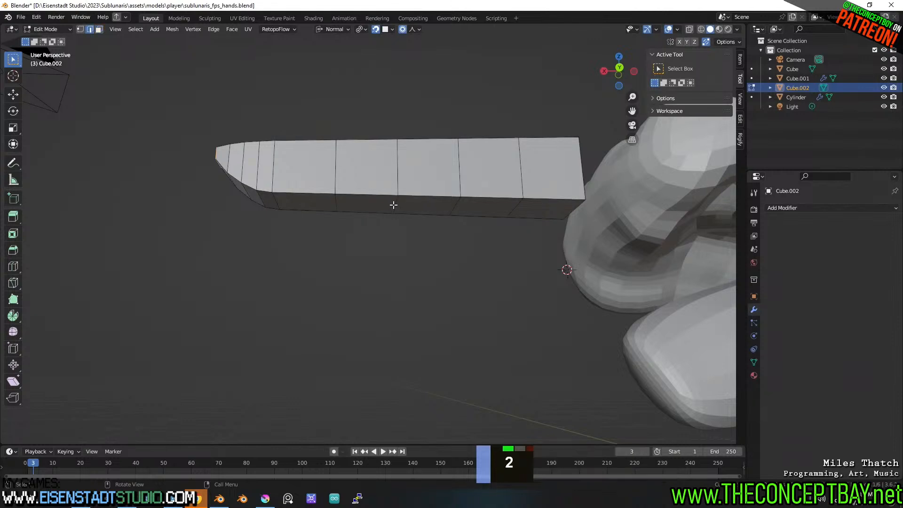
pyautogui.keyDown('shift'); pyautogui.click(336, 200); pyautogui.keyUp('shift')
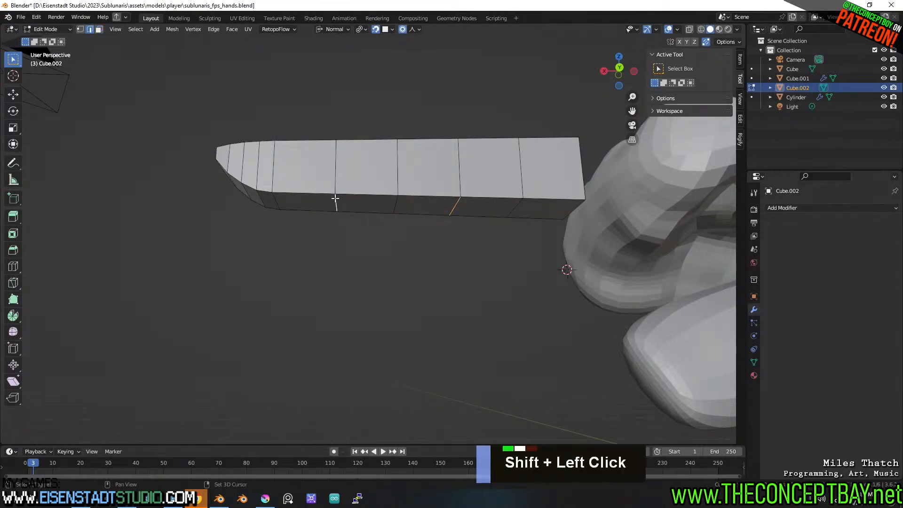
pyautogui.press('g')
pyautogui.press('z')
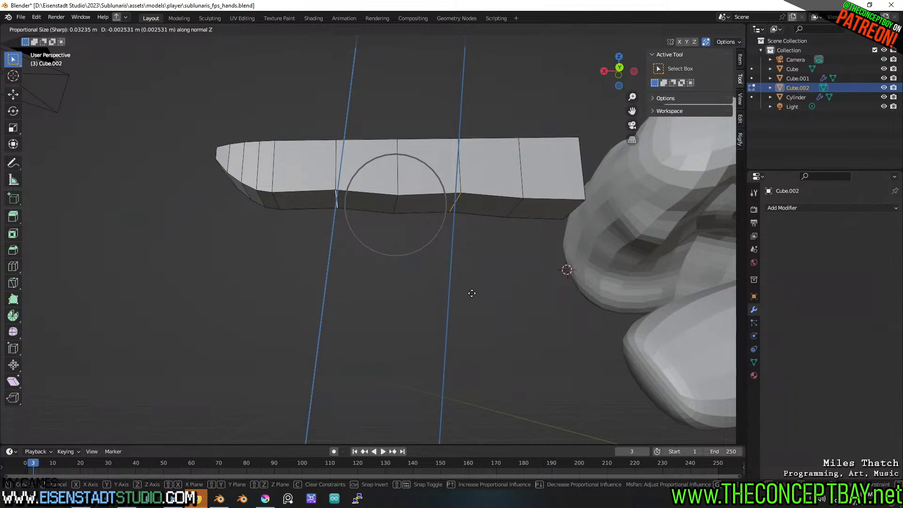
pyautogui.click(473, 292)
# Leave mesh editing and move the whole finger piece toward the hand so its base meets the knuckle.
pyautogui.keyDown('shift'); pyautogui.moveTo(474, 292); pyautogui.dragTo(506, 272, button='middle'); pyautogui.keyUp('shift')
pyautogui.press('a')
pyautogui.press('a')
pyautogui.press('z')
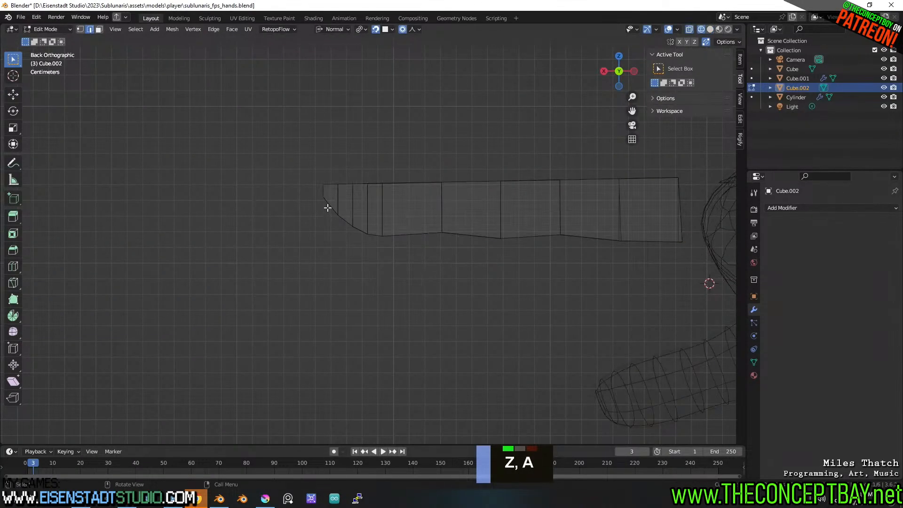
pyautogui.scroll(-3, 412, 210)
pyautogui.keyDown('alt'); pyautogui.moveTo(413, 193); pyautogui.dragTo(426, 278, button='middle'); pyautogui.keyUp('alt')
pyautogui.keyDown('alt'); pyautogui.scroll(-1, 426, 277); pyautogui.keyUp('alt')
pyautogui.keyDown('shift'); pyautogui.moveTo(480, 287); pyautogui.dragTo(401, 309, button='middle'); pyautogui.keyUp('shift')
pyautogui.press('Tab')
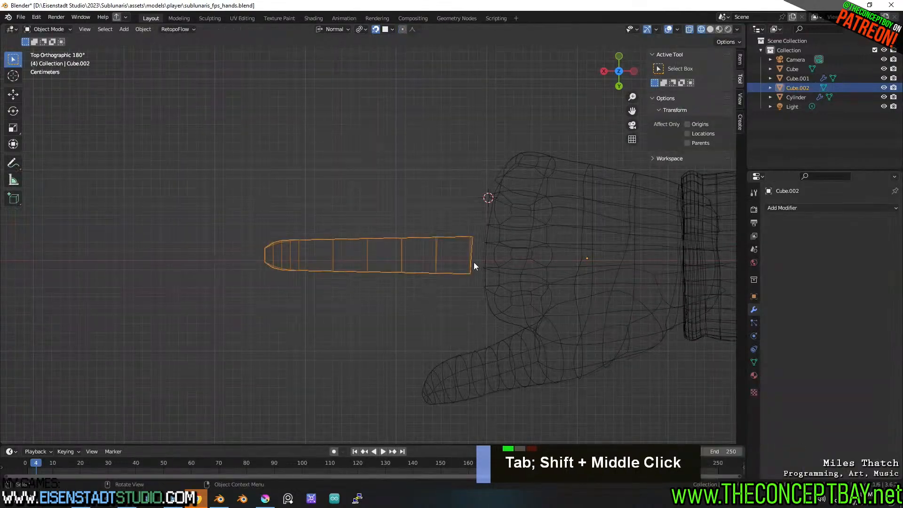
pyautogui.press('z')
pyautogui.click(475, 261)
pyautogui.press('g')
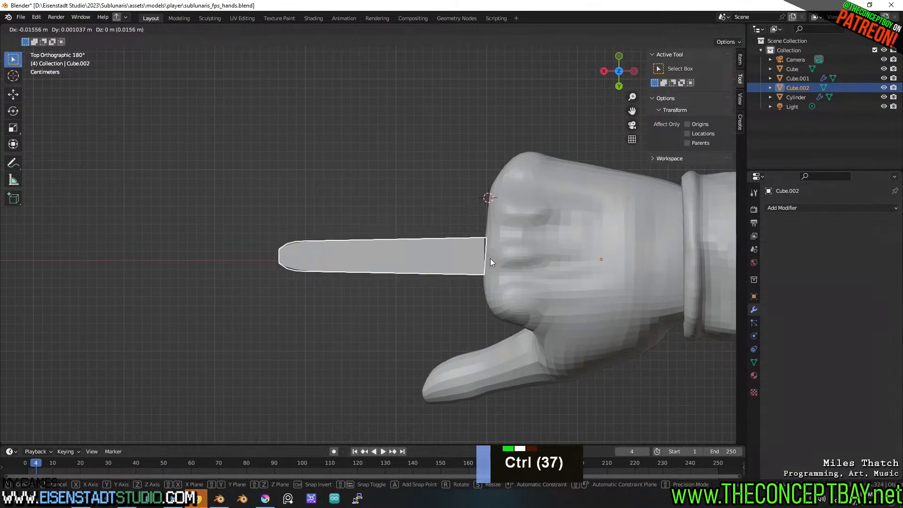
pyautogui.keyDown('ctrl'); pyautogui.click(490, 259); pyautogui.keyUp('ctrl')
pyautogui.moveTo(490, 258); pyautogui.dragTo(470, 238, button='middle')
pyautogui.press('g')
pyautogui.keyDown('ctrl'); pyautogui.click(467, 241); pyautogui.keyUp('ctrl')
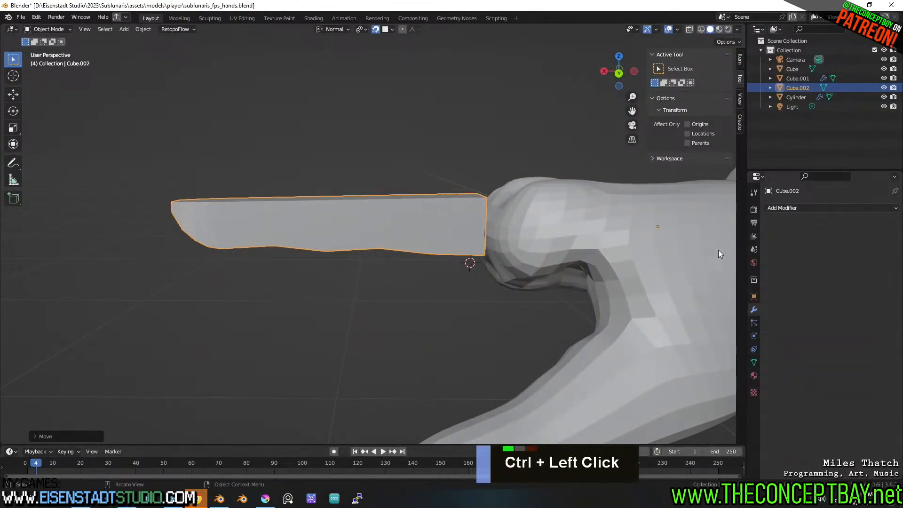
# Add a Multiresolution modifier to the finger piece and subdivide it to level 2.
pyautogui.click(796, 211)
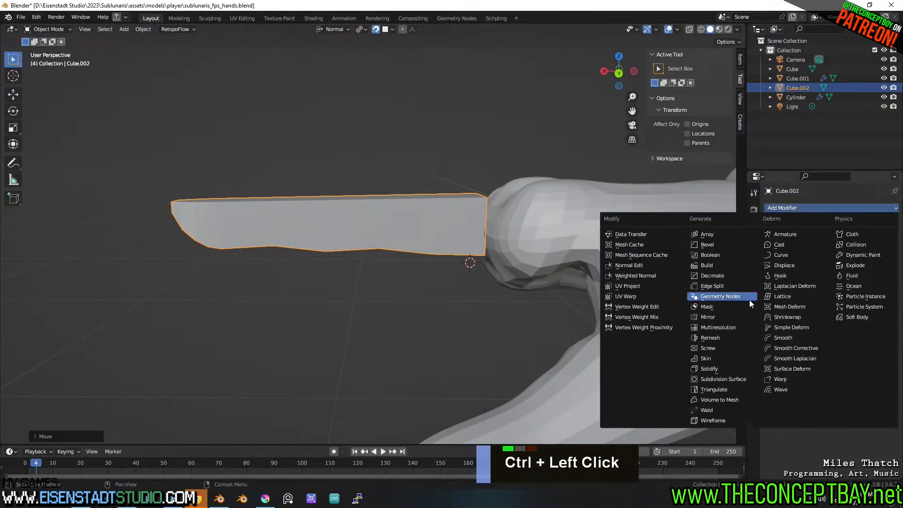
pyautogui.click(739, 328)
pyautogui.click(856, 306)
pyautogui.click(856, 305)
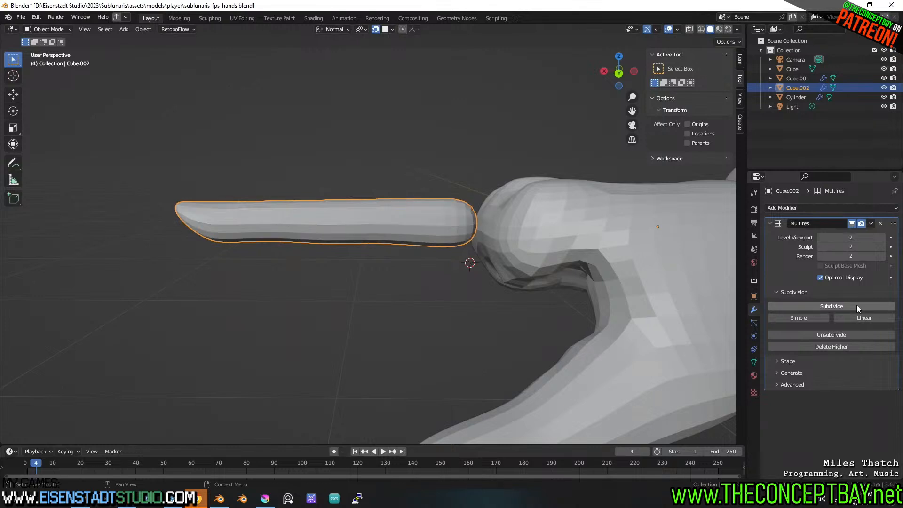
# Add an edge loop close to the finger's base and return to object mode to check the smoothed shape.
pyautogui.press('Tab')
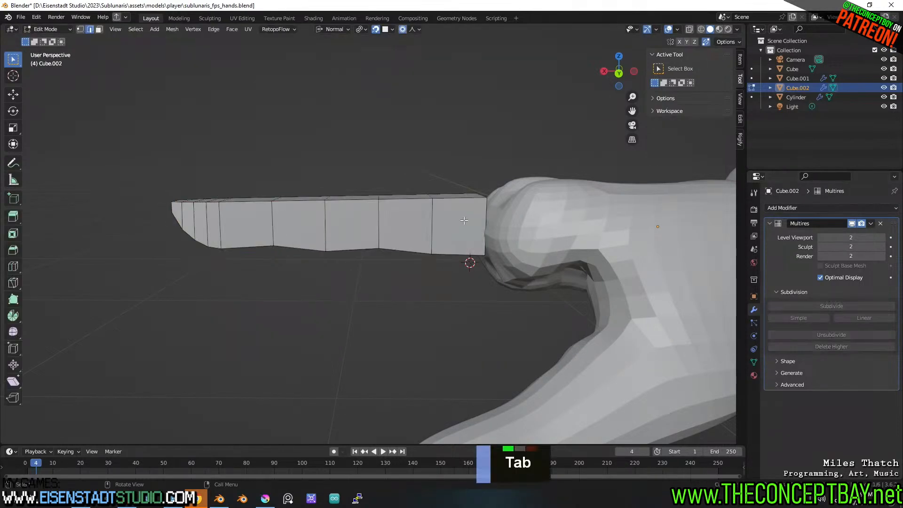
pyautogui.hotkey('ctrl', 'r')
pyautogui.click(453, 206)
pyautogui.click(464, 207)
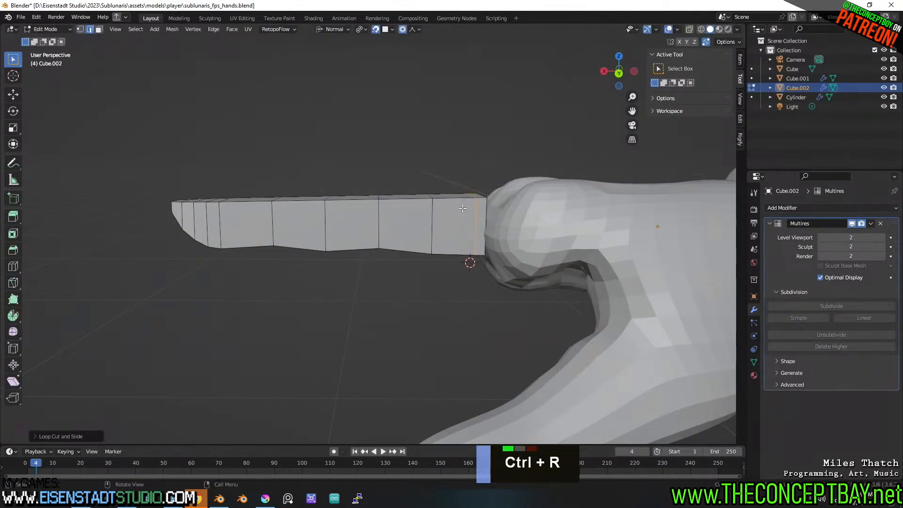
pyautogui.press('Tab')
pyautogui.moveTo(501, 269); pyautogui.dragTo(515, 281, button='middle')
pyautogui.scroll(2, 449, 240)
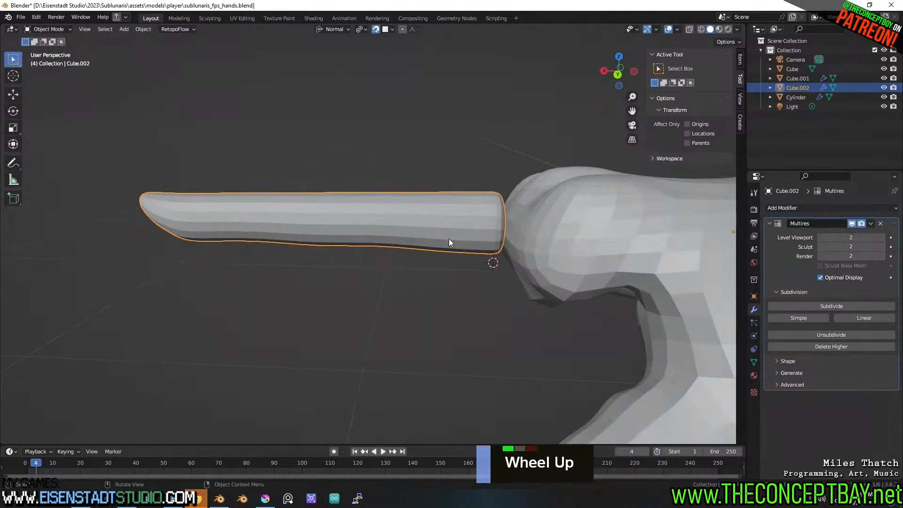
# Select the two edge loops between the underside indents and scale them up slightly to form joint bulges.
pyautogui.press('Tab')
pyautogui.keyDown('alt'); pyautogui.click(309, 235); pyautogui.keyUp('alt')
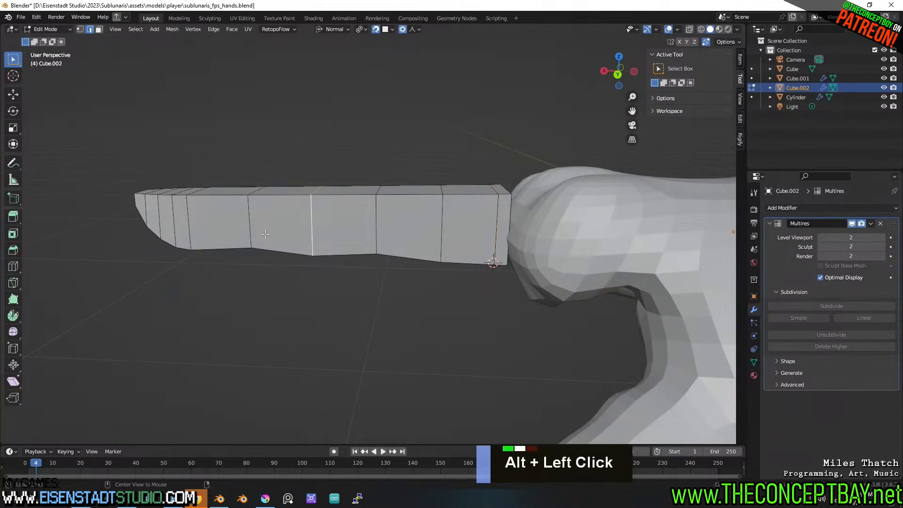
pyautogui.keyDown('alt'); pyautogui.keyDown('shift'); pyautogui.click(446, 230); pyautogui.keyUp('shift'); pyautogui.keyUp('alt')
pyautogui.keyDown('alt'); pyautogui.keyDown('shift'); pyautogui.click(451, 230); pyautogui.keyUp('shift'); pyautogui.keyUp('alt')
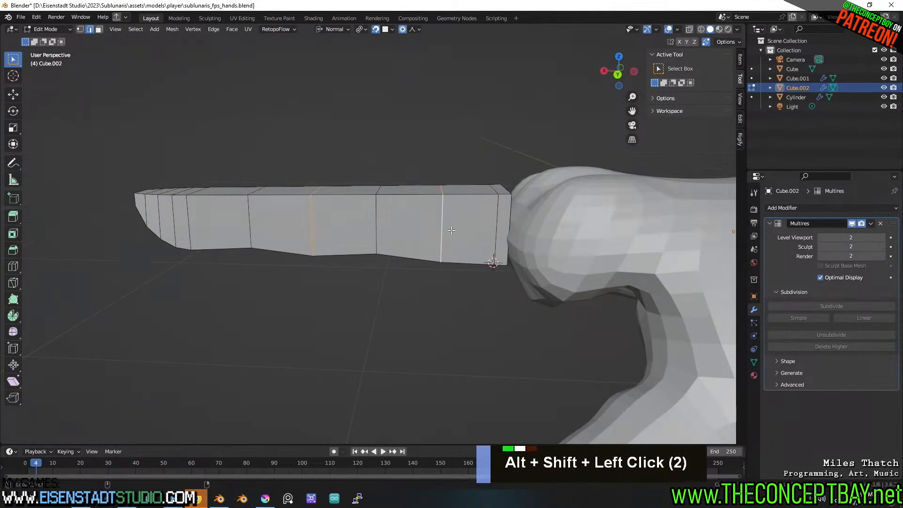
pyautogui.press('s')
pyautogui.click(494, 288)
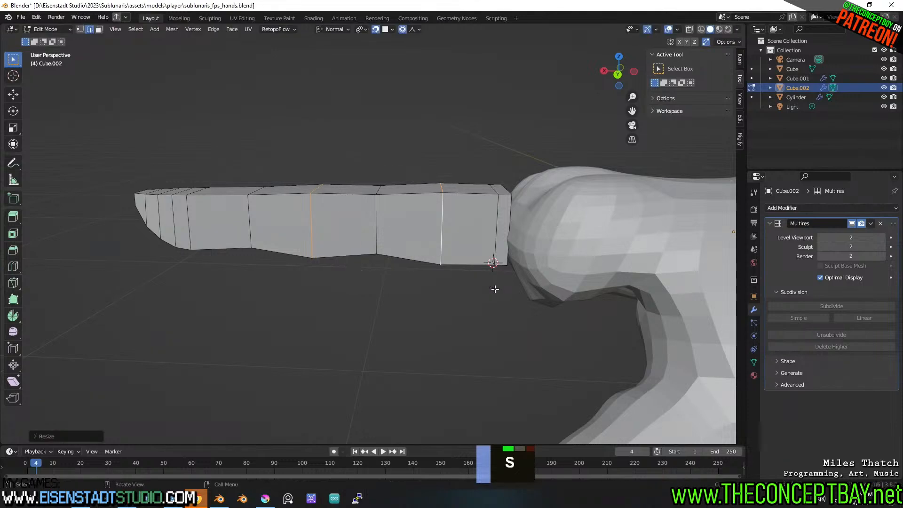
pyautogui.press('Tab')
pyautogui.moveTo(494, 288); pyautogui.dragTo(548, 290, button='middle')
# Widen the two selected joint loops along global Y and inspect the smoothed finger.
pyautogui.press('Tab')
pyautogui.press('s')
pyautogui.press('s')
pyautogui.press('x')
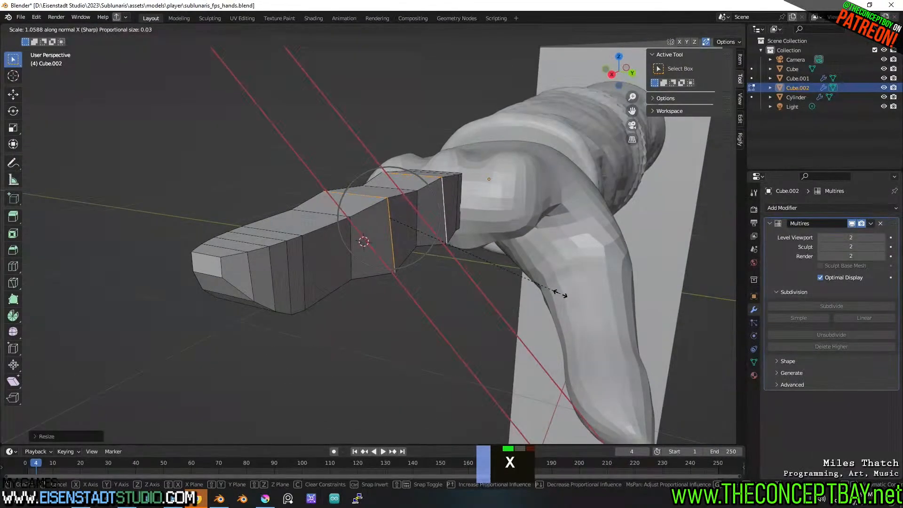
pyautogui.press('y')
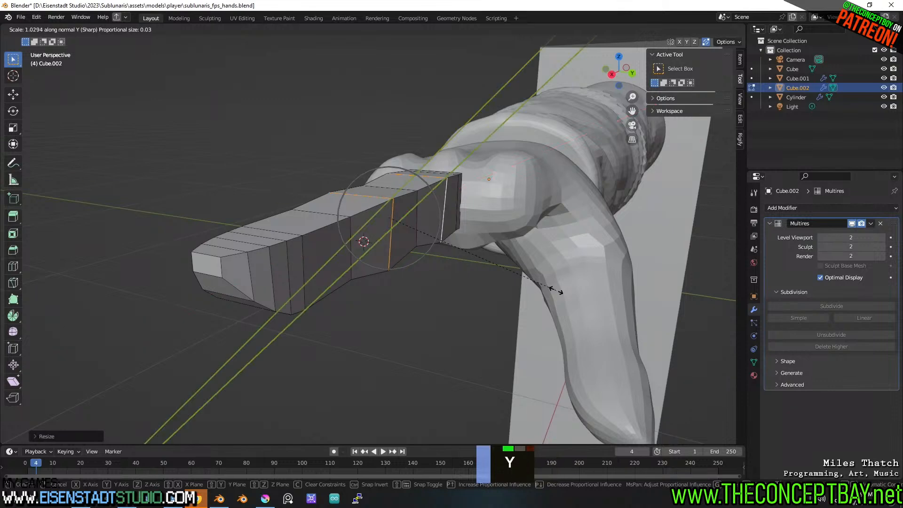
pyautogui.press('y')
pyautogui.press('Tab')
pyautogui.moveTo(526, 284)
pyautogui.mouseDown(button='middle')
pyautogui.moveTo(557, 347)
pyautogui.moveTo(648, 314)
pyautogui.moveTo(526, 271)
pyautogui.moveTo(535, 326)
pyautogui.moveTo(546, 289)
pyautogui.moveTo(524, 282)
pyautogui.mouseUp(button='middle')
pyautogui.moveTo(371, 296); pyautogui.dragTo(306, 267, button='middle')
# Scale up the finger's base face with sharp proportional editing to thicken the end at the knuckle.
pyautogui.press('Tab')
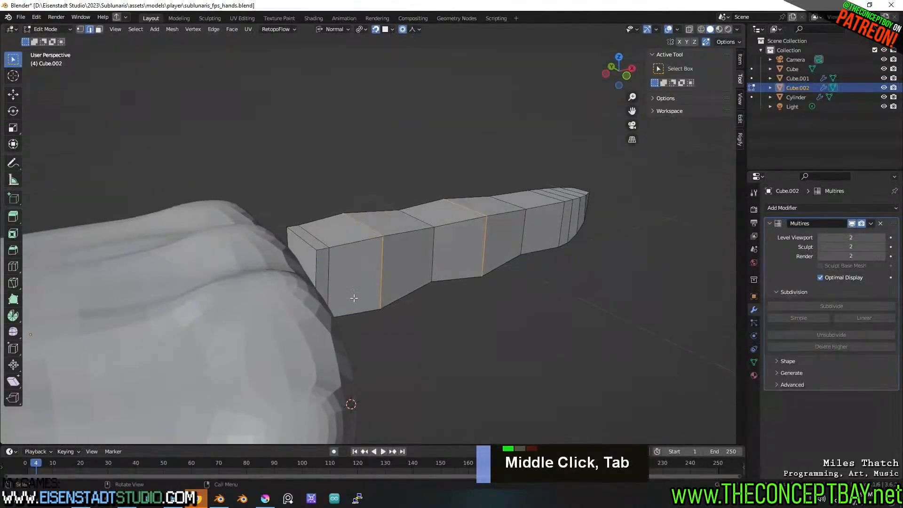
pyautogui.press('3')
pyautogui.press('s')
pyautogui.scroll(-10, 469, 364)
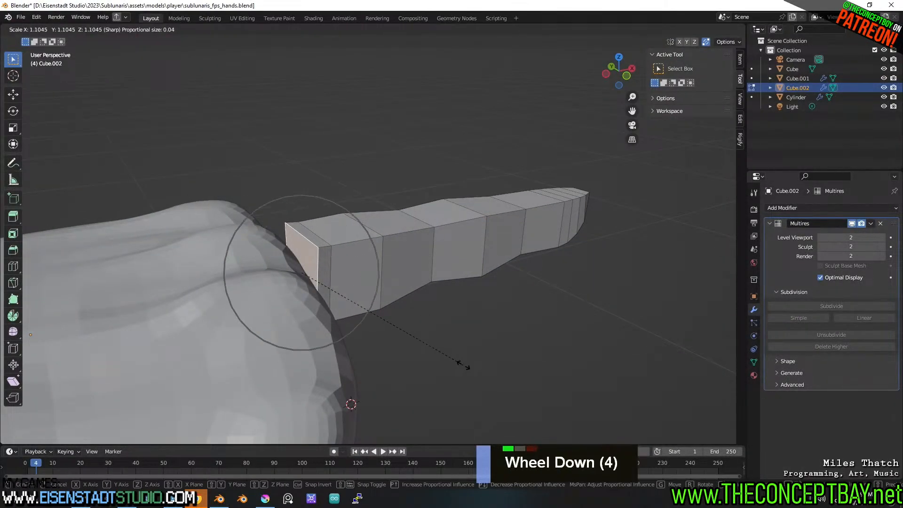
pyautogui.click(475, 368)
pyautogui.press('Tab')
pyautogui.moveTo(489, 364); pyautogui.dragTo(499, 240, button='middle')
# Shorten the finger by moving its tip face back about 0.018 m along global X with sharp proportional editing.
pyautogui.press('Tab')
pyautogui.press('2')
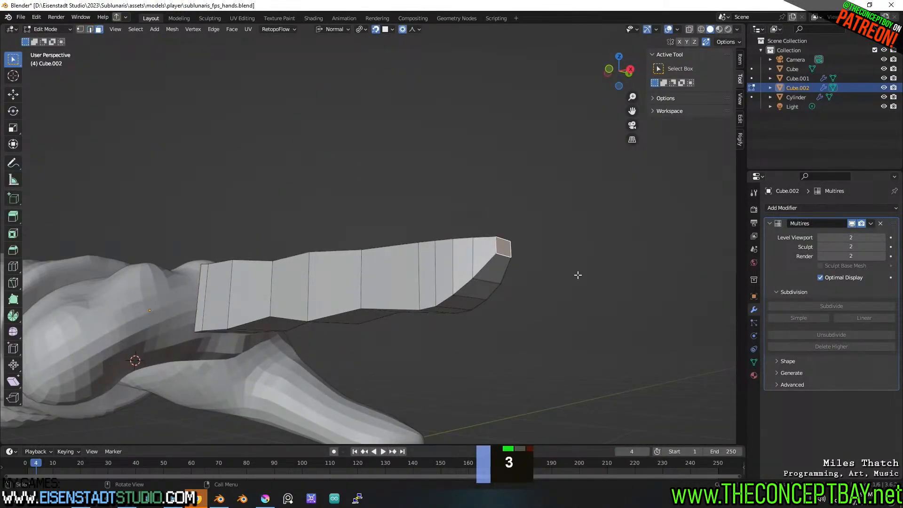
pyautogui.press('g')
pyautogui.press('x')
pyautogui.press('x')
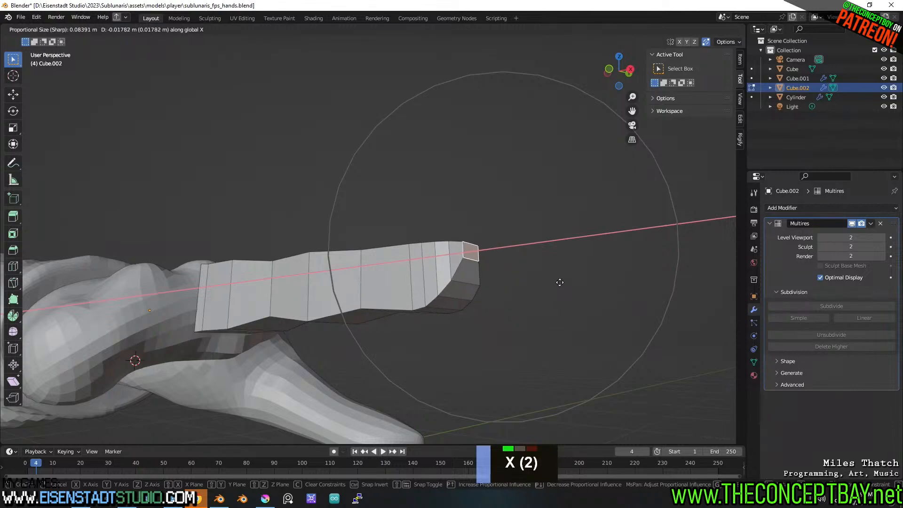
pyautogui.scroll(3, 564, 279)
pyautogui.click(560, 280)
pyautogui.moveTo(560, 280); pyautogui.dragTo(630, 363, button='middle')
pyautogui.press('Tab')
pyautogui.scroll(-4, 441, 323)
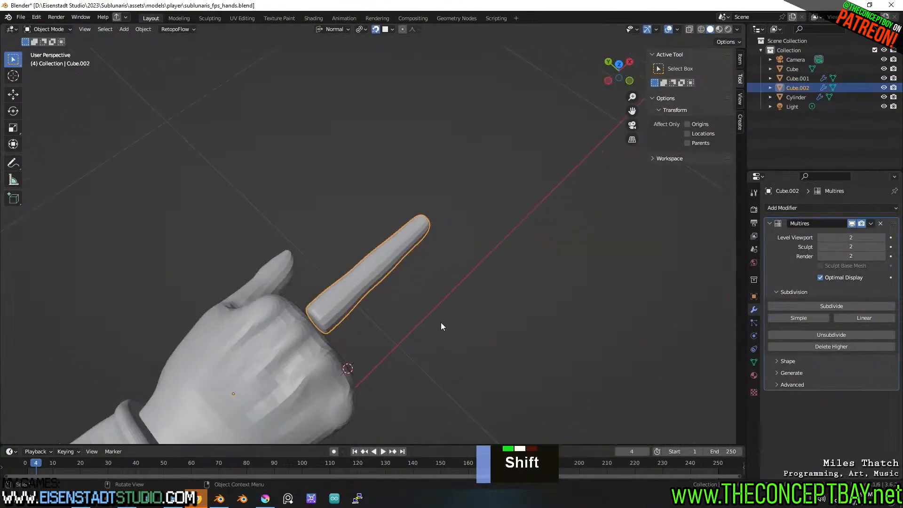
# Thicken the finger by scaling it up slightly with the normal X axis locked, and apply the object's scale.
pyautogui.keyDown('shift'); pyautogui.moveTo(441, 322); pyautogui.dragTo(444, 250, button='middle'); pyautogui.keyUp('shift')
pyautogui.moveTo(444, 250); pyautogui.dragTo(515, 264, button='middle')
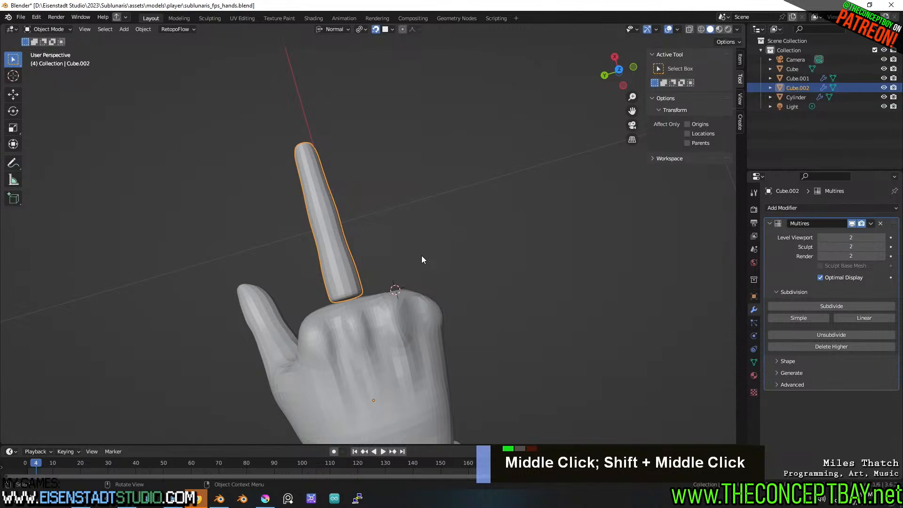
pyautogui.scroll(1, 387, 246)
pyautogui.press('s')
pyautogui.press('x')
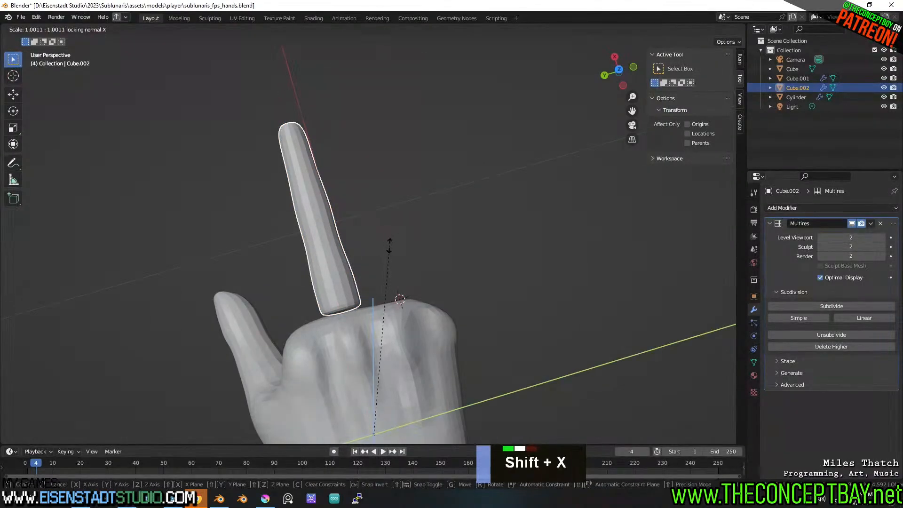
pyautogui.click(479, 221)
pyautogui.hotkey('ctrl', 'a')
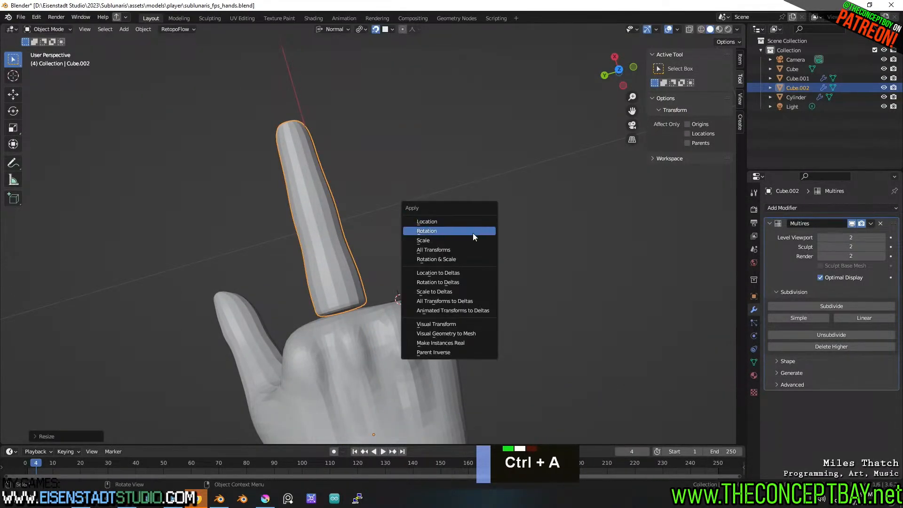
pyautogui.click(467, 240)
# Subdivide the finger's Multires modifier once more to level 3.
pyautogui.moveTo(450, 249); pyautogui.dragTo(481, 220, button='middle')
pyautogui.scroll(2, 564, 261)
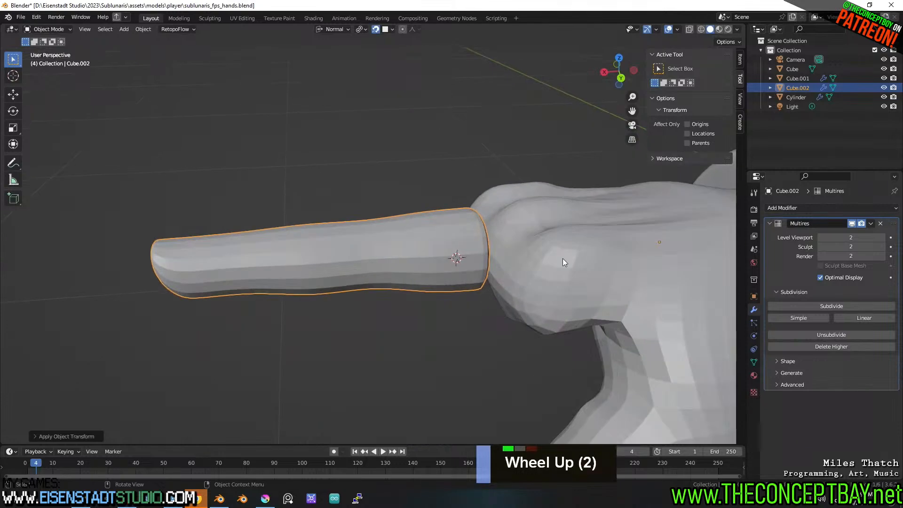
pyautogui.click(857, 309)
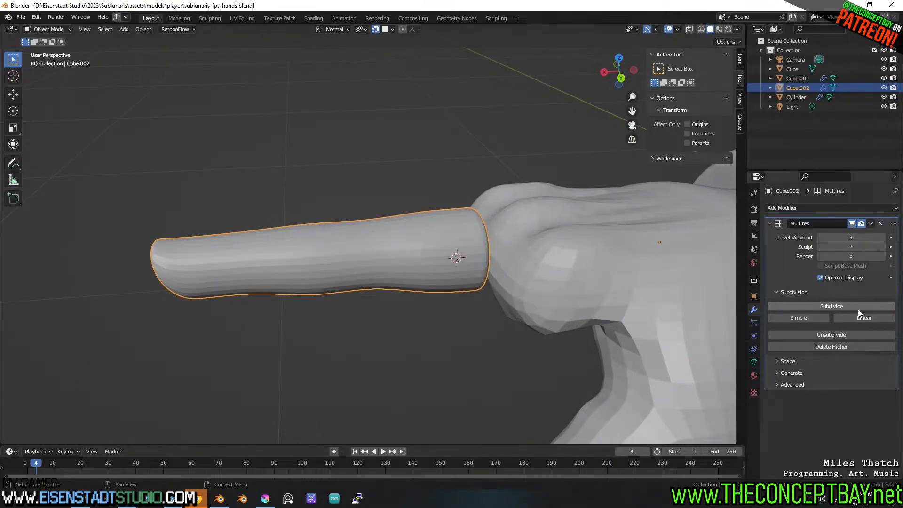
# Select the hand and set up the Pose brush in Sculpt Mode with Squash & Stretch deformation and a 337 px radius.
pyautogui.keyDown('shift'); pyautogui.moveTo(501, 252); pyautogui.dragTo(394, 336, button='middle'); pyautogui.keyUp('shift')
pyautogui.click(428, 311)
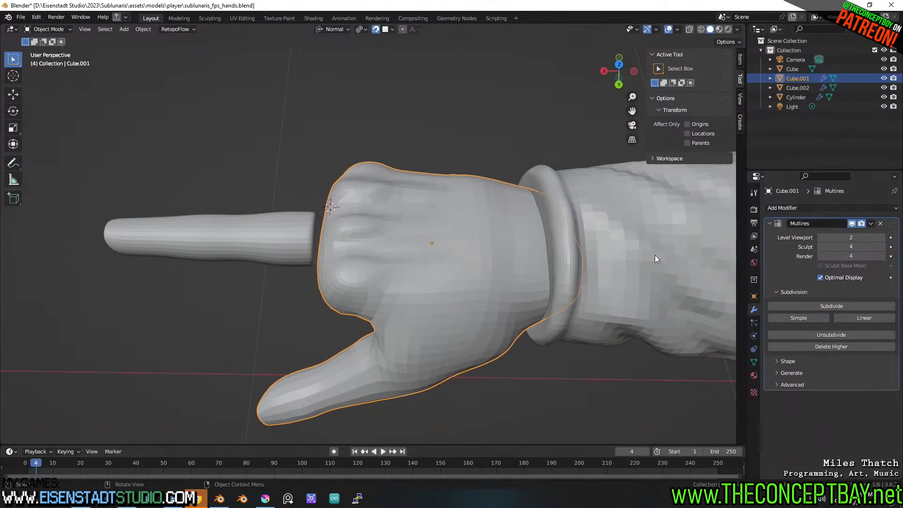
pyautogui.click(806, 306)
pyautogui.hotkey('ctrl', 'z')
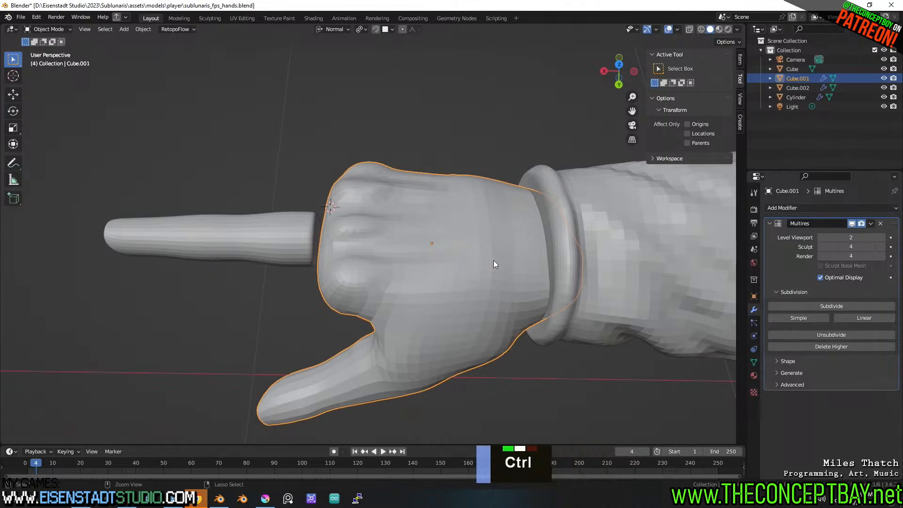
pyautogui.hotkey('ctrl', 'Tab')
pyautogui.moveTo(379, 287); pyautogui.dragTo(403, 275, button='middle')
pyautogui.click(13, 372)
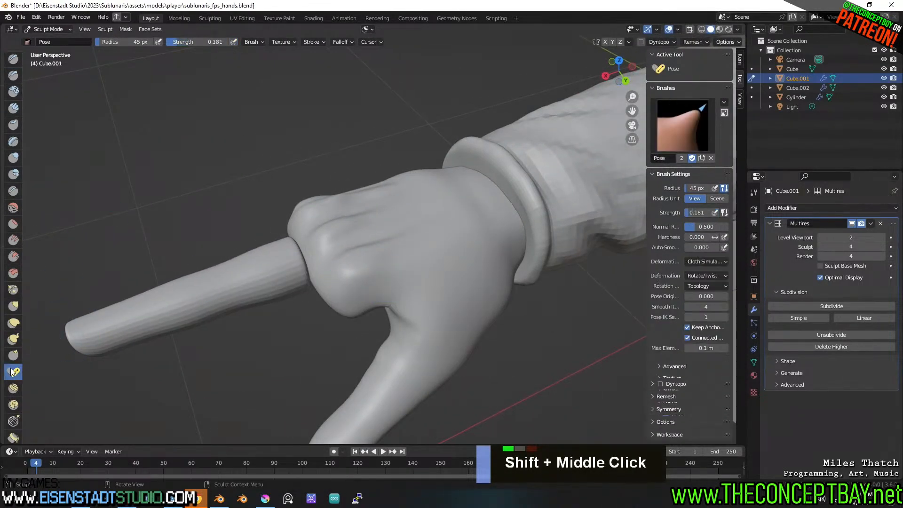
pyautogui.click(703, 275)
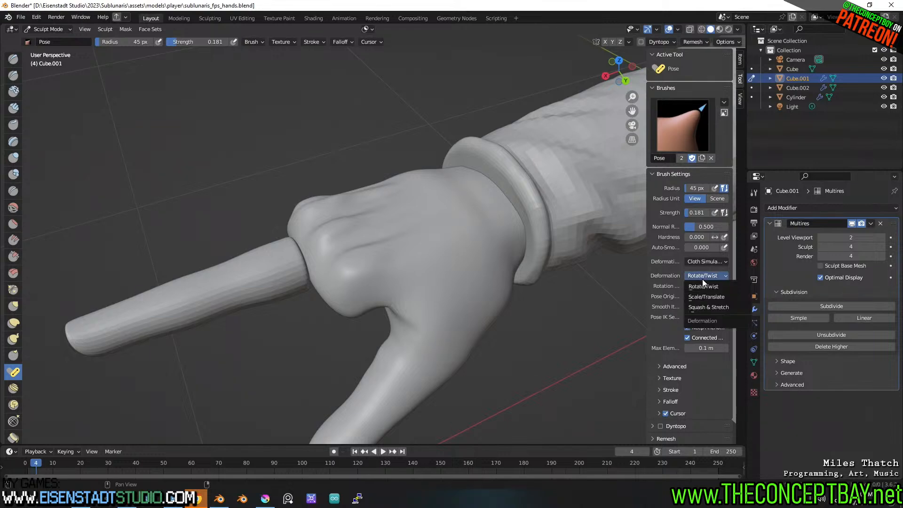
pyautogui.click(699, 309)
pyautogui.press('f')
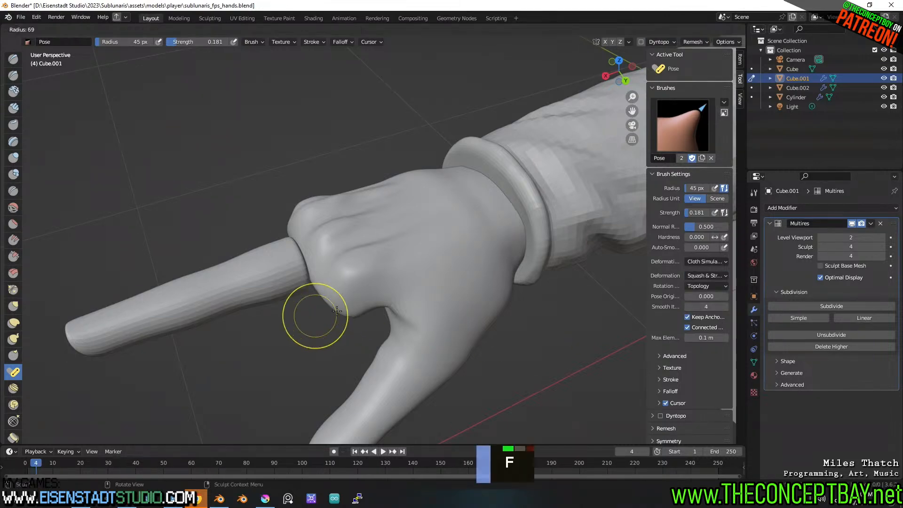
pyautogui.press('f')
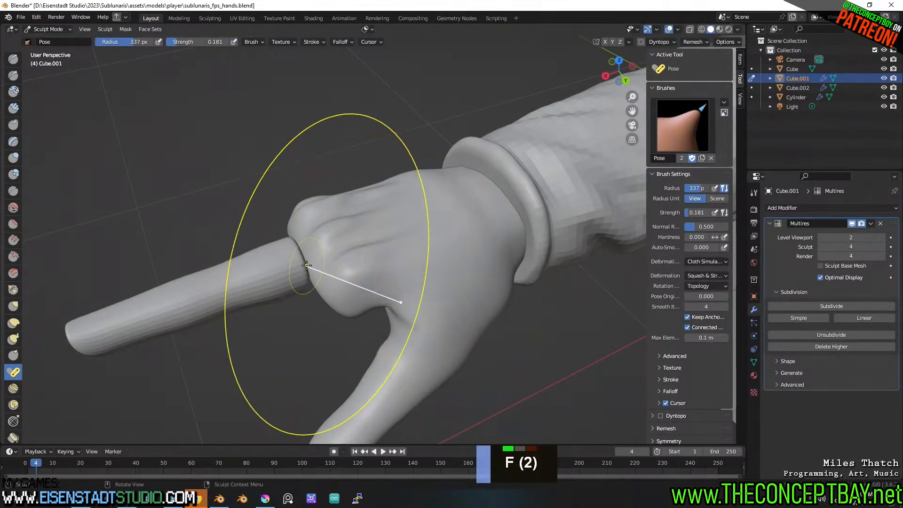
# Try a Squash & Stretch pose stroke at the knuckles and undo it.
pyautogui.click(322, 265)
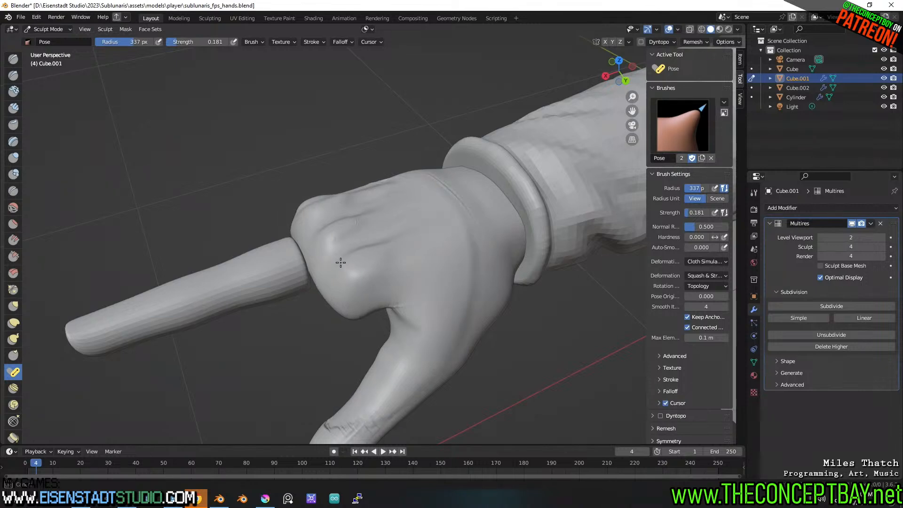
pyautogui.moveTo(340, 263); pyautogui.dragTo(362, 310, button='middle')
pyautogui.moveTo(397, 272); pyautogui.dragTo(400, 306, button='middle')
pyautogui.hotkey('ctrl', 'z')
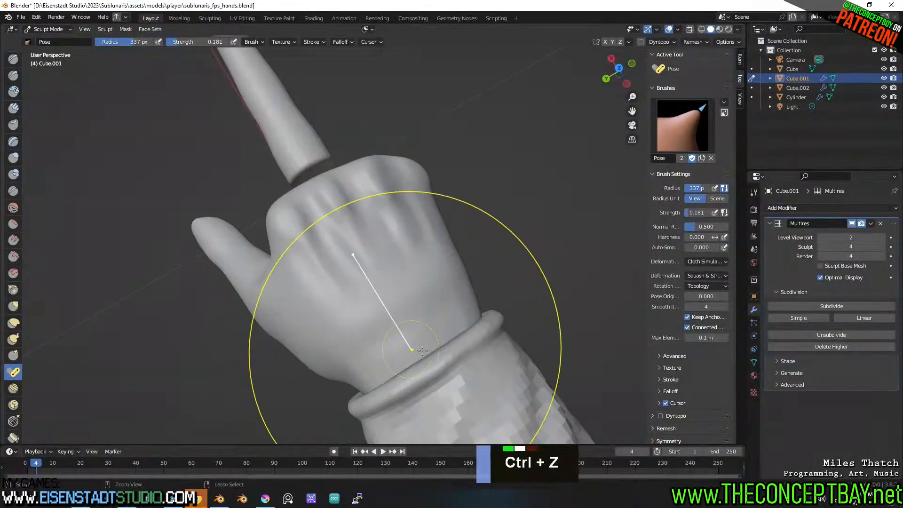
# Lower the hand's Multires sculpt level to 3 and hide the sleeve object.
pyautogui.click(820, 246)
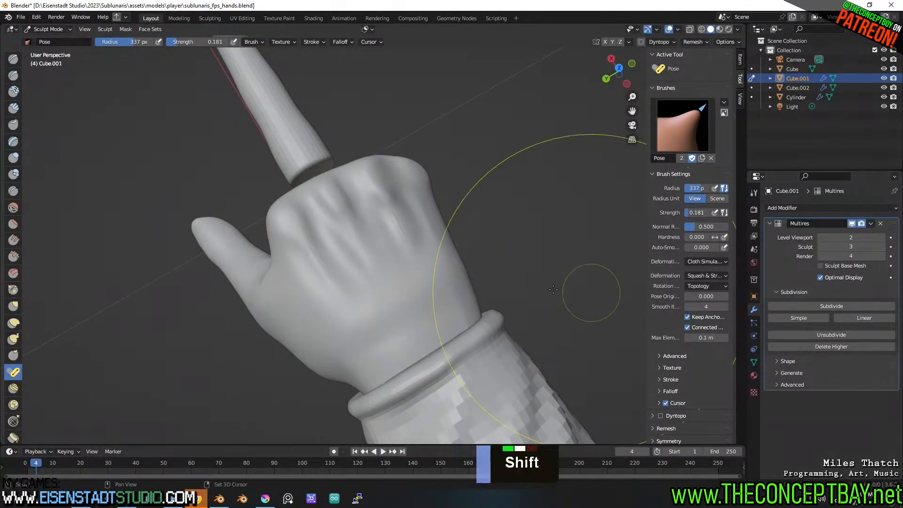
pyautogui.keyDown('shift'); pyautogui.moveTo(550, 277); pyautogui.dragTo(502, 191, button='middle'); pyautogui.keyUp('shift')
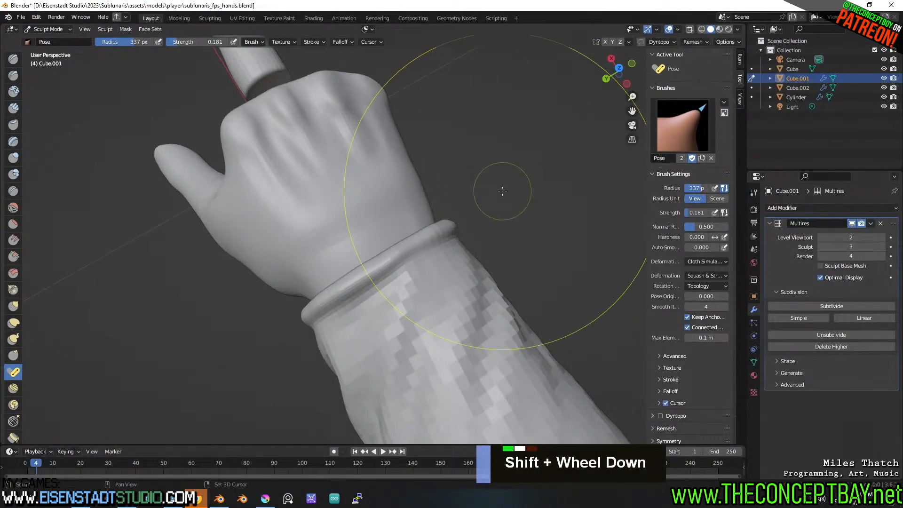
pyautogui.click(884, 69)
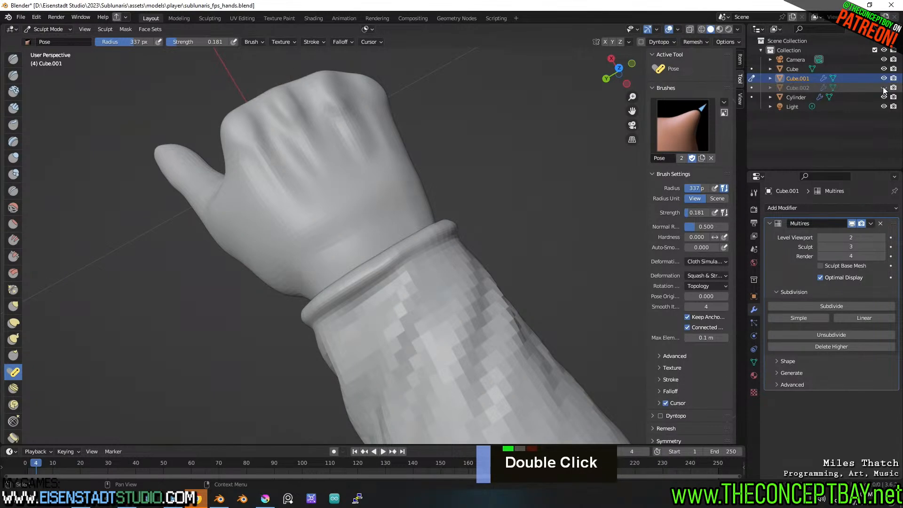
pyautogui.click(884, 88)
pyautogui.click(884, 97)
# Try Squash & Stretch pose strokes at the wrist end of the hand and undo them.
pyautogui.moveTo(565, 301)
pyautogui.mouseDown(button='middle')
pyautogui.moveTo(408, 285)
pyautogui.moveTo(414, 273)
pyautogui.mouseUp(button='middle')
pyautogui.moveTo(435, 261); pyautogui.dragTo(418, 264)
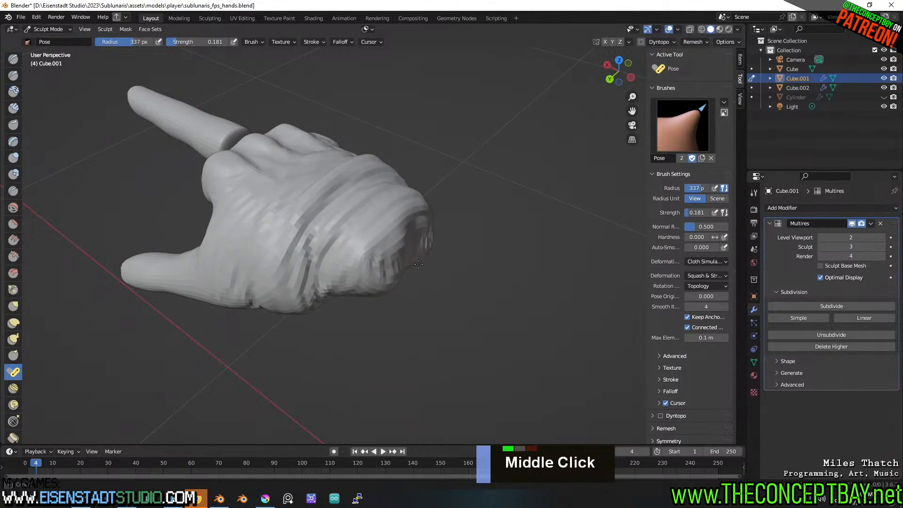
pyautogui.moveTo(419, 265)
pyautogui.mouseDown(button='middle')
pyautogui.moveTo(396, 302)
pyautogui.moveTo(453, 262)
pyautogui.moveTo(423, 268)
pyautogui.mouseUp(button='middle')
pyautogui.hotkey('ctrl', 'z')
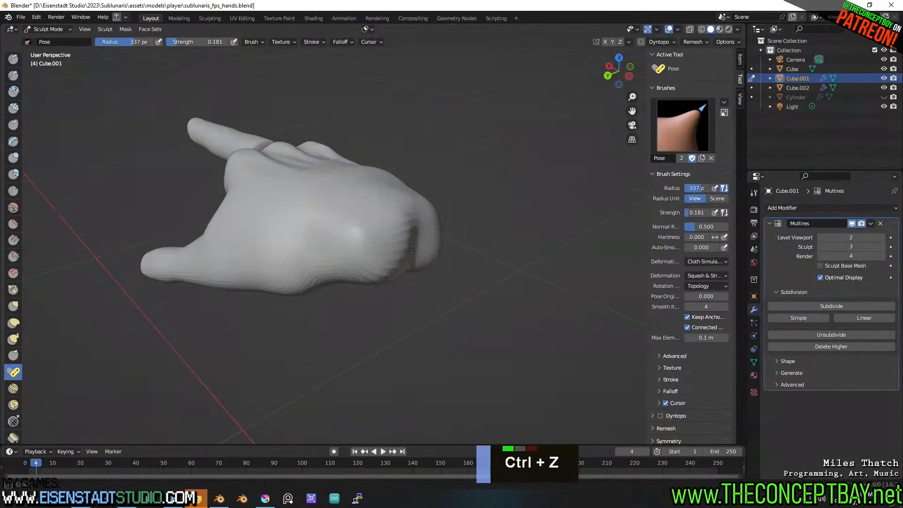
pyautogui.moveTo(337, 242); pyautogui.dragTo(449, 288, button='middle')
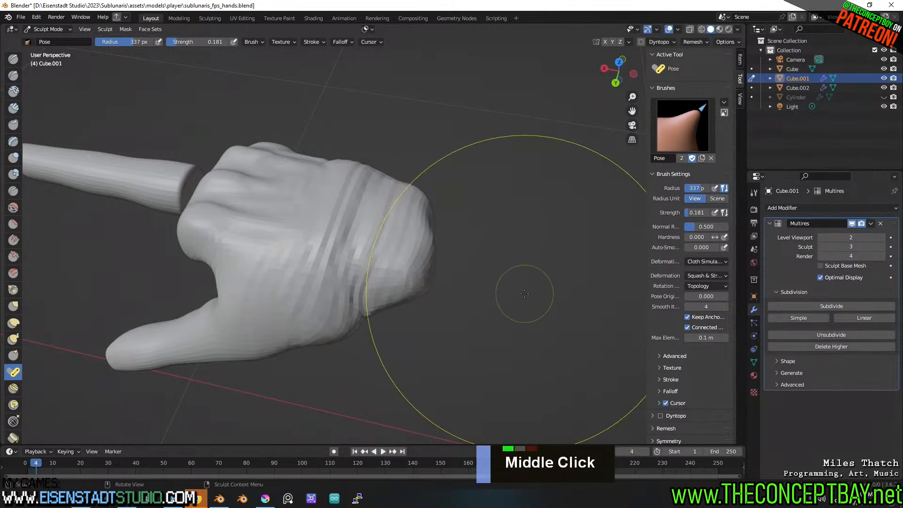
pyautogui.moveTo(523, 289); pyautogui.dragTo(515, 303, button='middle')
pyautogui.hotkey('ctrl', 'z')
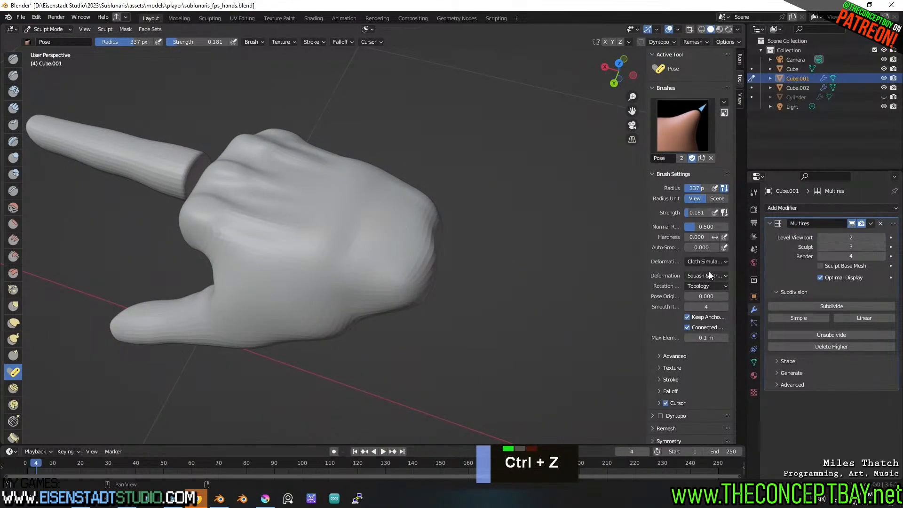
# Switch the Pose brush deformation to Rotate/Twist.
pyautogui.click(705, 275)
pyautogui.click(707, 287)
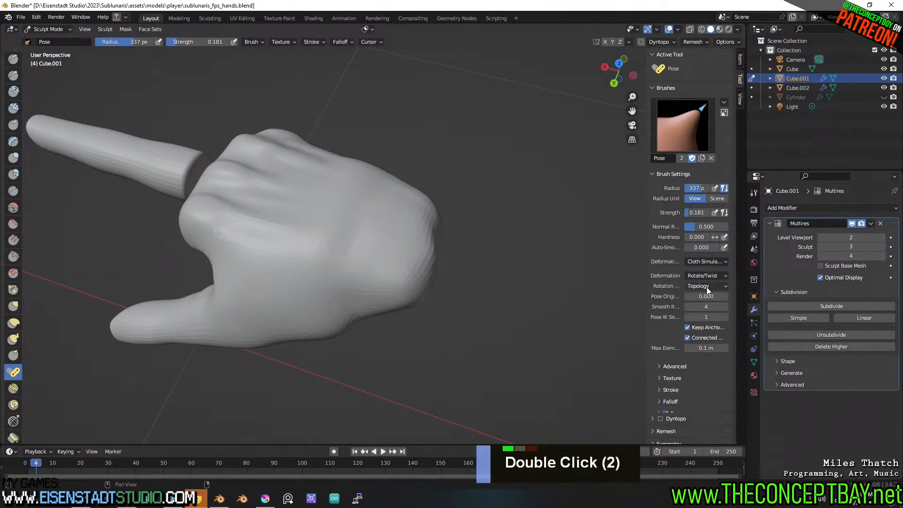
# Try twisting the wrist end of the hand with the Pose brush and undo the strokes.
pyautogui.moveTo(427, 266)
pyautogui.keyDown('ctrl'); pyautogui.mouseDown()
pyautogui.moveTo(433, 259)
pyautogui.moveTo(437, 270)
pyautogui.moveTo(445, 266)
pyautogui.mouseUp(); pyautogui.keyUp('ctrl')
pyautogui.moveTo(445, 267)
pyautogui.mouseDown(button='middle')
pyautogui.moveTo(468, 276)
pyautogui.moveTo(581, 268)
pyautogui.moveTo(428, 263)
pyautogui.moveTo(417, 301)
pyautogui.mouseUp(button='middle')
pyautogui.moveTo(418, 258); pyautogui.dragTo(376, 238, button='middle')
pyautogui.hotkey('ctrl', 'z')
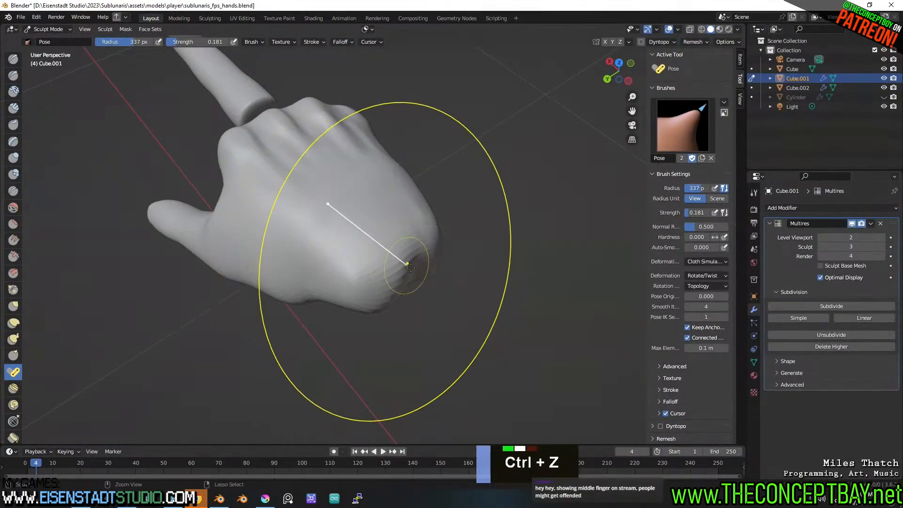
pyautogui.keyDown('ctrl'); pyautogui.moveTo(397, 275); pyautogui.dragTo(405, 276); pyautogui.keyUp('ctrl')
pyautogui.hotkey('ctrl', 'z')
pyautogui.hotkey('ctrl', 'z')
# Reduce the Pose brush radius to 259 px and twist the wrist end to wrinkle the back of the glove.
pyautogui.press('f')
pyautogui.click(376, 264)
pyautogui.moveTo(414, 267)
pyautogui.keyDown('shift'); pyautogui.mouseDown(button='middle')
pyautogui.moveTo(412, 279)
pyautogui.moveTo(422, 272)
pyautogui.mouseUp(button='middle'); pyautogui.keyUp('shift')
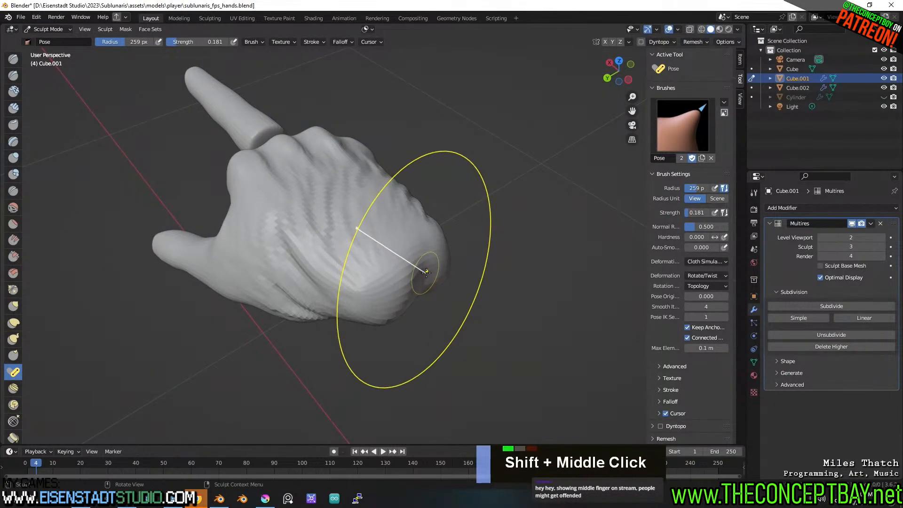
pyautogui.press('ctrl')
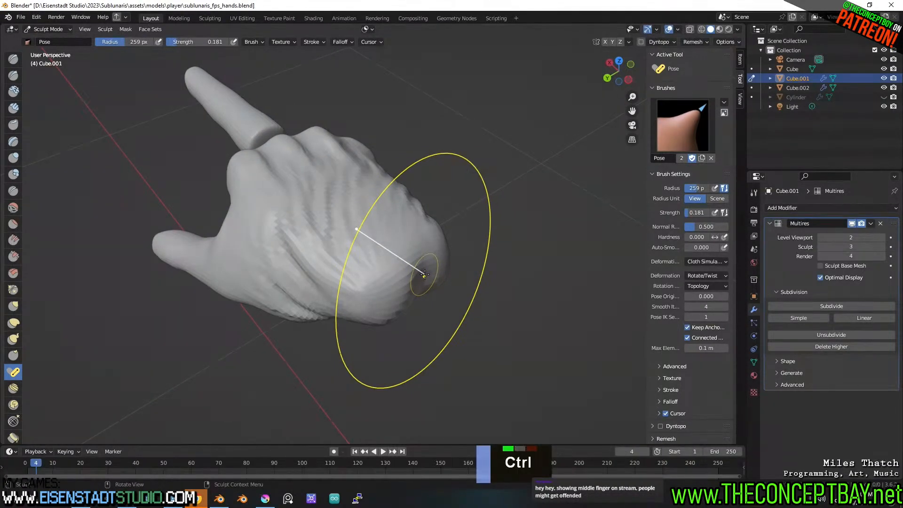
pyautogui.hotkey('ctrl', 'z')
pyautogui.moveTo(414, 276)
pyautogui.keyDown('ctrl'); pyautogui.mouseDown()
pyautogui.moveTo(422, 278)
pyautogui.moveTo(391, 278)
pyautogui.mouseUp(); pyautogui.keyUp('ctrl')
pyautogui.moveTo(382, 277); pyautogui.dragTo(443, 240, button='middle')
pyautogui.moveTo(470, 272); pyautogui.dragTo(403, 335, button='middle')
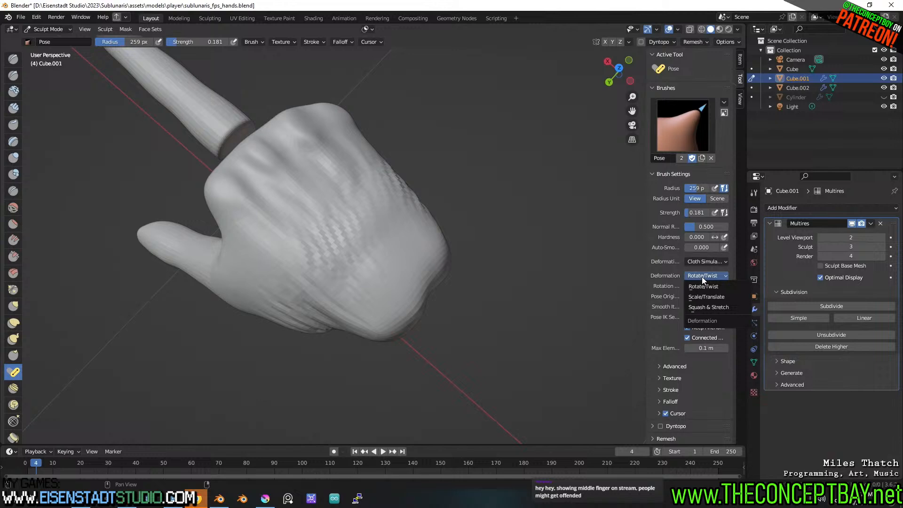
# Switch the Pose brush to Squash & Stretch with a 291 px radius and squash the wrist end into cloth folds.
pyautogui.click(707, 307)
pyautogui.moveTo(479, 304); pyautogui.dragTo(476, 295, button='middle')
pyautogui.press('f')
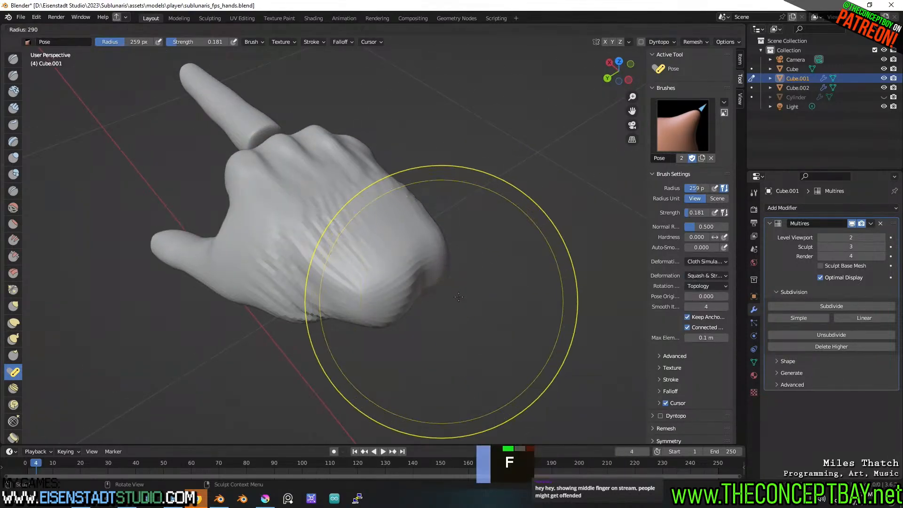
pyautogui.click(578, 301)
pyautogui.keyDown('ctrl'); pyautogui.moveTo(417, 291); pyautogui.dragTo(413, 287); pyautogui.keyUp('ctrl')
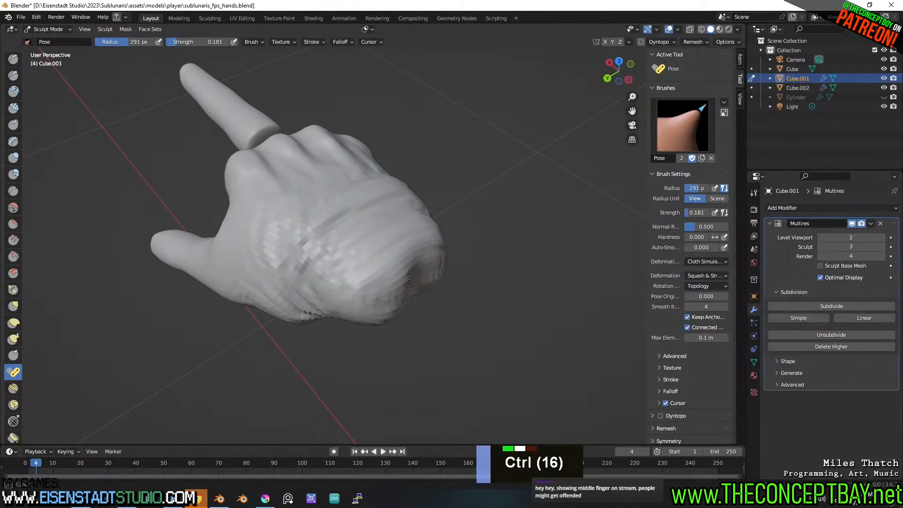
pyautogui.moveTo(410, 282); pyautogui.dragTo(499, 207, button='middle')
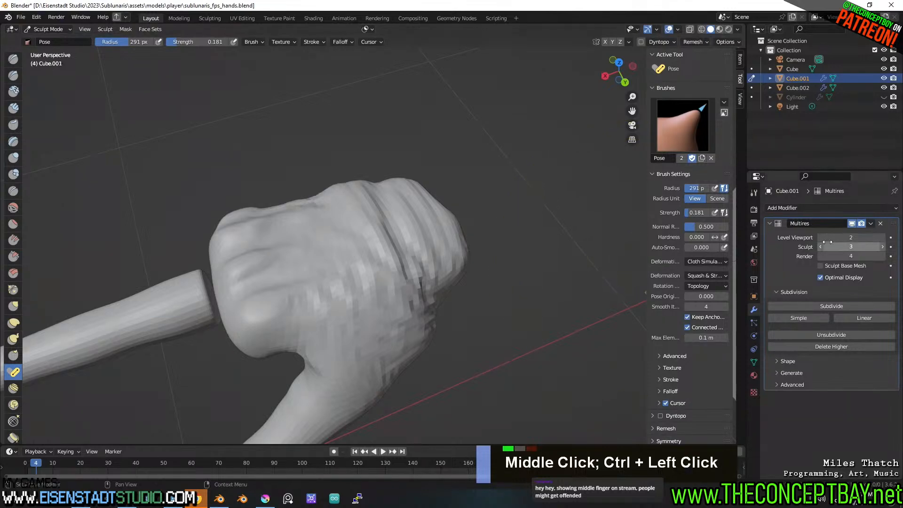
# Raise the hand's Multires sculpt level to 4 and squash finer folds around the wrist with the Pose brush.
pyautogui.moveTo(566, 244); pyautogui.dragTo(461, 264, button='middle')
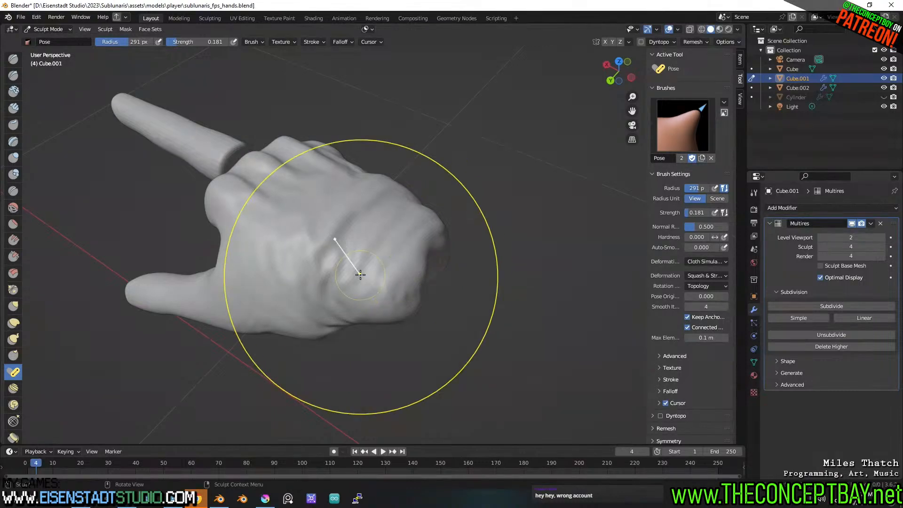
pyautogui.moveTo(377, 274); pyautogui.dragTo(408, 263, button='middle')
pyautogui.moveTo(401, 262); pyautogui.dragTo(408, 271)
pyautogui.moveTo(396, 262)
pyautogui.mouseDown(button='middle')
pyautogui.moveTo(458, 289)
pyautogui.moveTo(477, 272)
pyautogui.mouseUp(button='middle')
pyautogui.moveTo(477, 271)
pyautogui.mouseDown(button='middle')
pyautogui.moveTo(467, 293)
pyautogui.moveTo(479, 282)
pyautogui.mouseUp(button='middle')
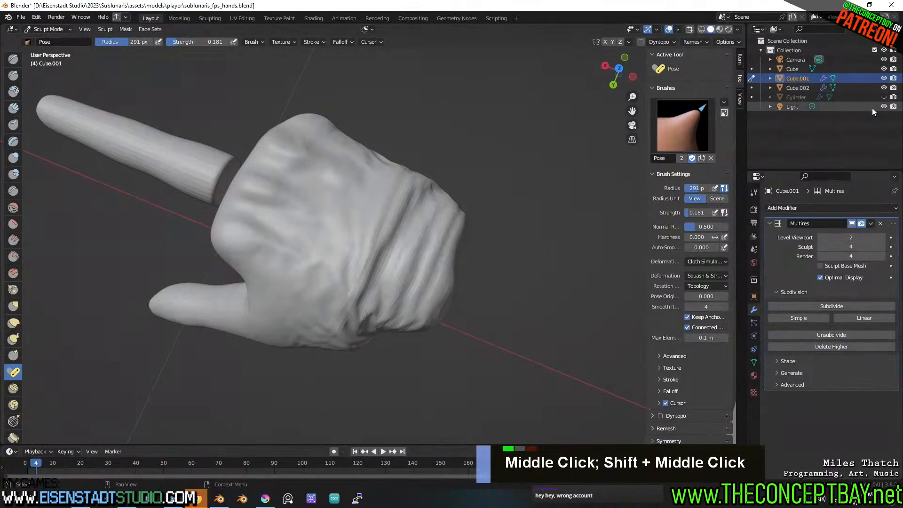
# Unhide the sleeve object and rename it "arm".
pyautogui.click(884, 97)
pyautogui.doubleClick(796, 97)
pyautogui.write('AR')
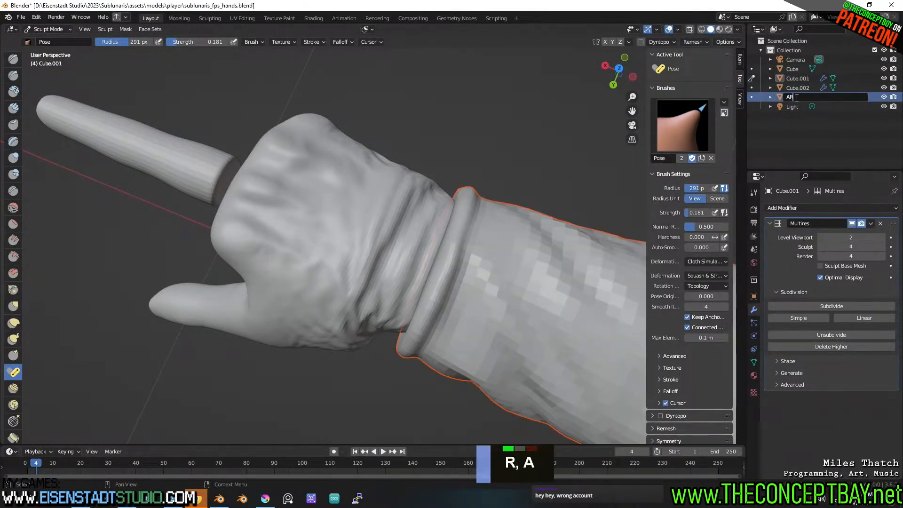
pyautogui.write('M')
pyautogui.press('Return')
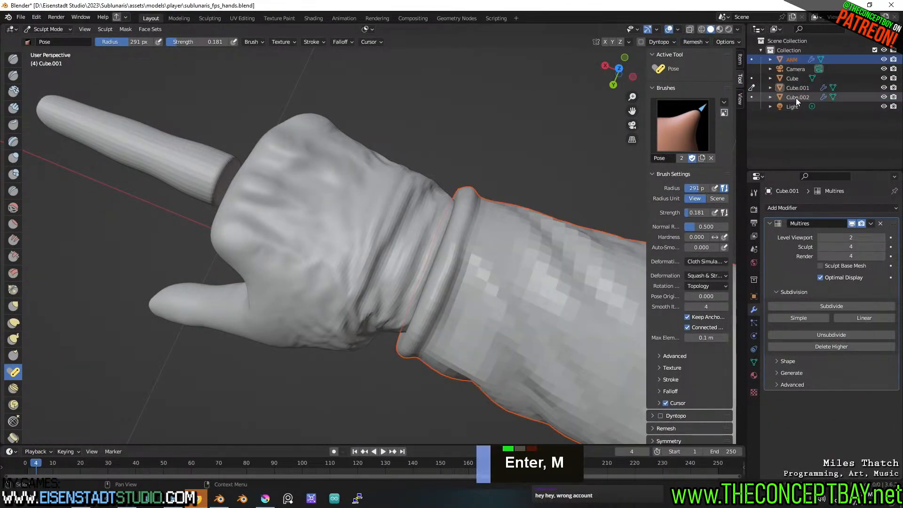
pyautogui.doubleClick(791, 60)
pyautogui.write('arm')
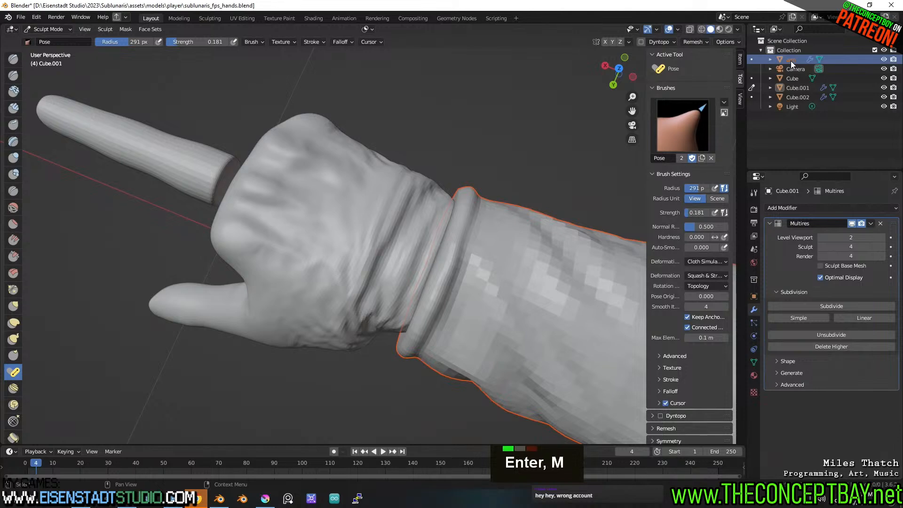
# Try a Squash & Stretch pose stroke on the front of the knuckles at sculpt level 4 and undo it.
pyautogui.moveTo(478, 222); pyautogui.dragTo(414, 282, button='middle')
pyautogui.scroll(3, 409, 282)
pyautogui.keyDown('shift'); pyautogui.scroll(1, 405, 292); pyautogui.keyUp('shift')
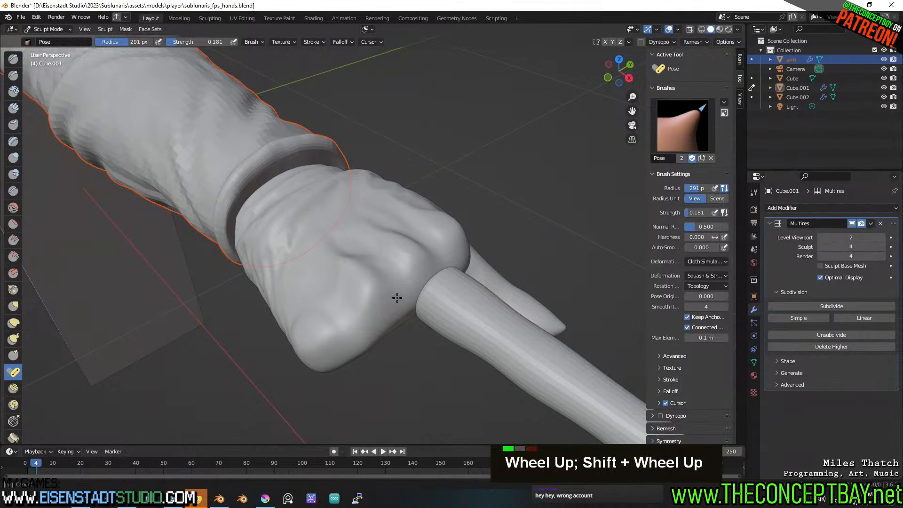
pyautogui.moveTo(387, 296); pyautogui.dragTo(399, 298)
pyautogui.moveTo(399, 298)
pyautogui.mouseDown(button='middle')
pyautogui.moveTo(473, 308)
pyautogui.moveTo(470, 291)
pyautogui.moveTo(442, 295)
pyautogui.moveTo(423, 283)
pyautogui.mouseUp(button='middle')
pyautogui.hotkey('ctrl', 'z')
# Lower the hand's sculpt level to 3 and squash the knuckle end with the Pose brush to add wrinkles.
pyautogui.click(820, 249)
pyautogui.moveTo(419, 283); pyautogui.dragTo(401, 287)
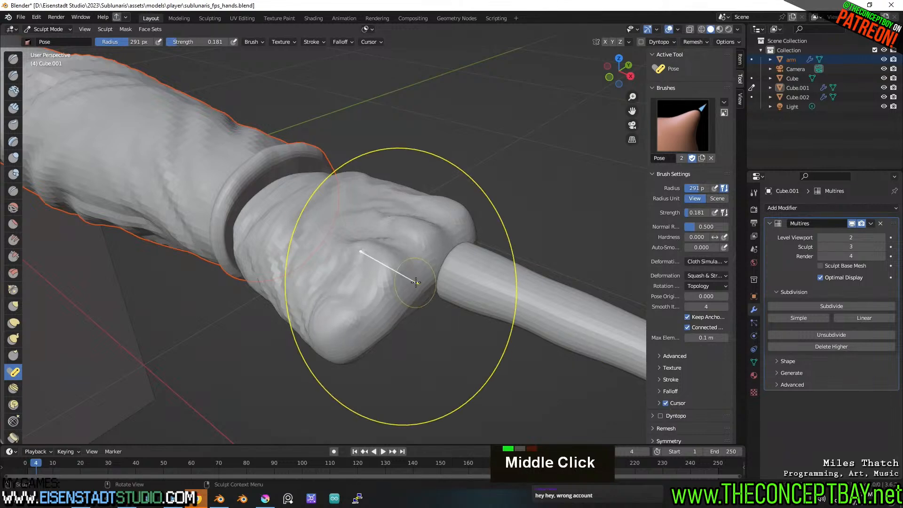
# Try a Squash & Stretch pose stroke along the thumb at sculpt level 3 and undo it.
pyautogui.moveTo(526, 305); pyautogui.dragTo(564, 305, button='middle')
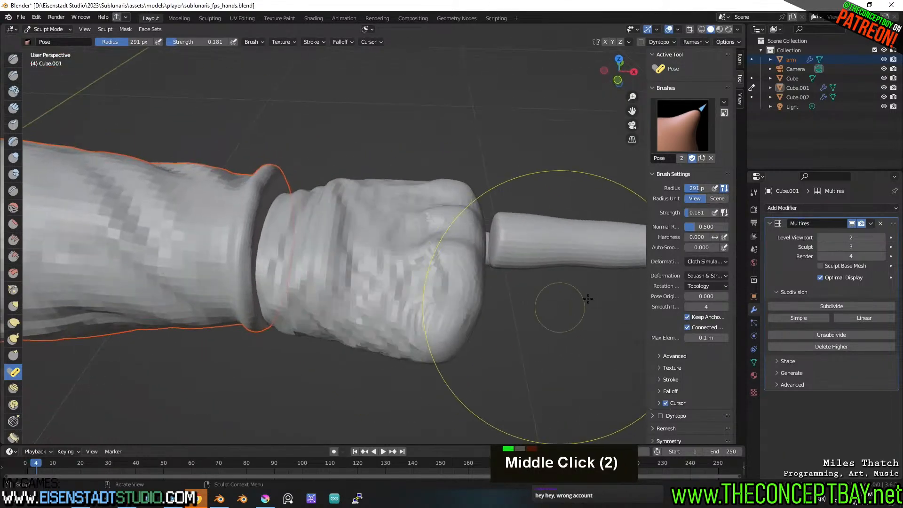
pyautogui.click(883, 247)
pyautogui.moveTo(434, 262)
pyautogui.mouseDown(button='middle')
pyautogui.moveTo(471, 301)
pyautogui.moveTo(473, 270)
pyautogui.moveTo(469, 309)
pyautogui.moveTo(522, 312)
pyautogui.moveTo(532, 303)
pyautogui.moveTo(532, 271)
pyautogui.mouseUp(button='middle')
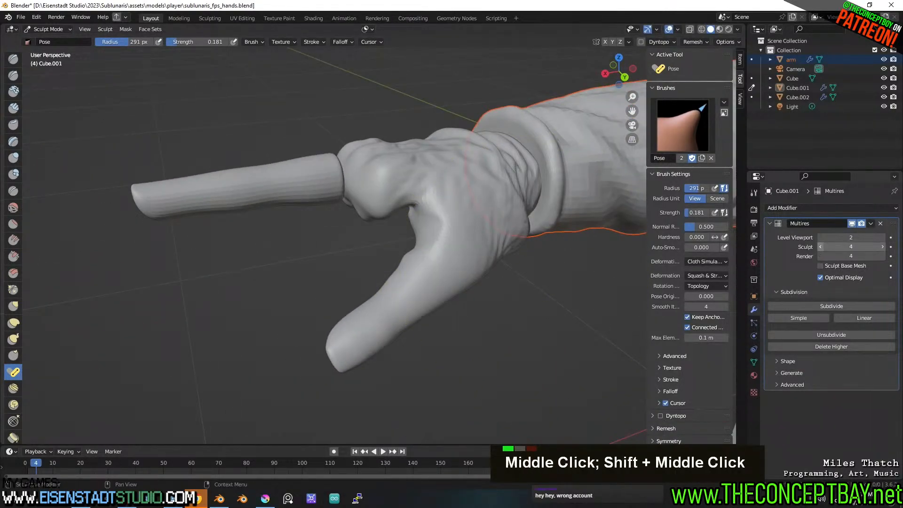
pyautogui.moveTo(391, 311); pyautogui.dragTo(326, 362, button='middle')
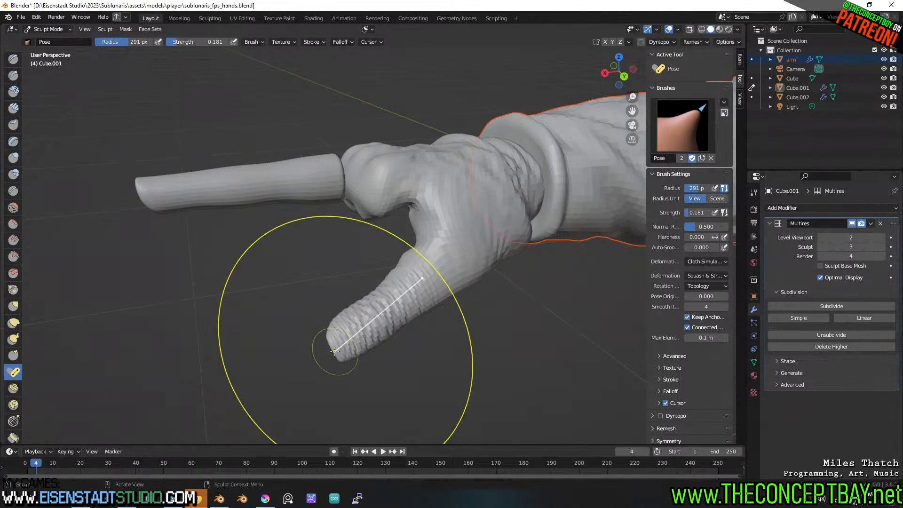
pyautogui.hotkey('ctrl', 'z')
# Set the Pose brush deformation to Rotate/Twist and twist the thumb to crease the glove around its base.
pyautogui.click(710, 275)
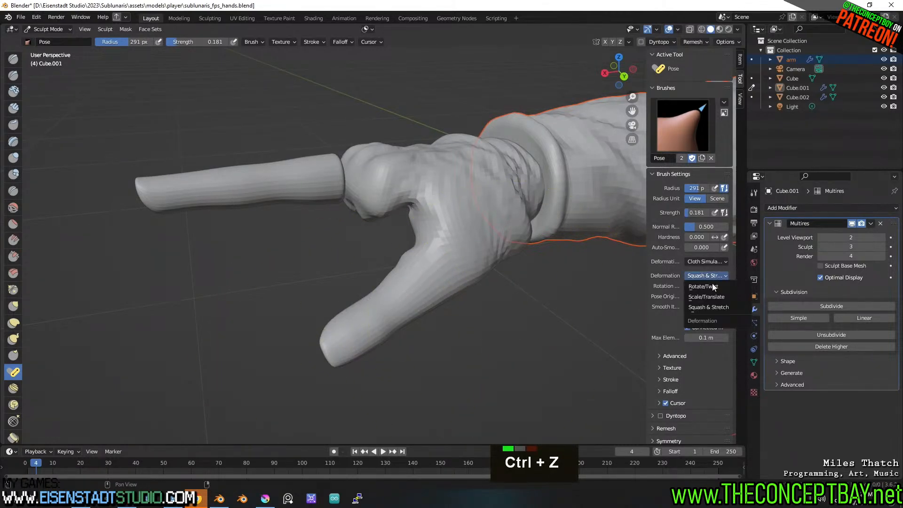
pyautogui.click(715, 288)
pyautogui.moveTo(470, 330); pyautogui.dragTo(337, 389, button='middle')
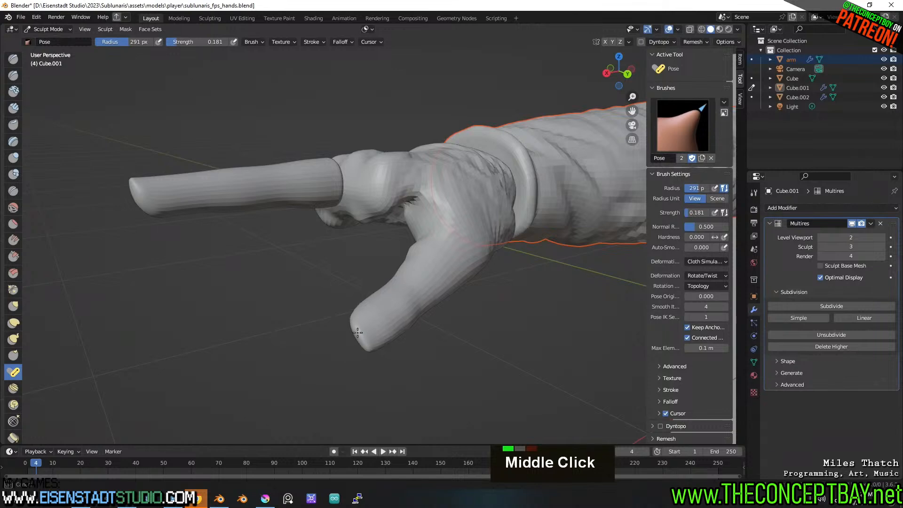
pyautogui.hotkey('ctrl', 'z')
pyautogui.keyDown('ctrl'); pyautogui.moveTo(358, 332); pyautogui.dragTo(351, 333); pyautogui.keyUp('ctrl')
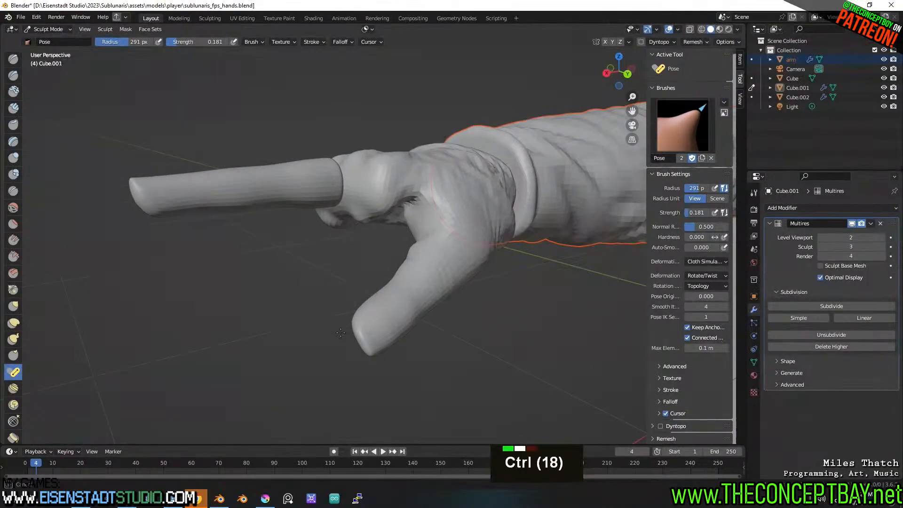
pyautogui.moveTo(341, 333)
pyautogui.mouseDown(button='middle')
pyautogui.moveTo(362, 390)
pyautogui.moveTo(389, 320)
pyautogui.moveTo(413, 303)
pyautogui.moveTo(436, 363)
pyautogui.mouseUp(button='middle')
# Raise the hand's Multires sculpt level to 4, try a twist stroke on the knuckles and undo it.
pyautogui.click(882, 247)
pyautogui.moveTo(471, 316); pyautogui.dragTo(419, 301, button='middle')
pyautogui.scroll(-2, 424, 320)
pyautogui.scroll(-2, 397, 315)
pyautogui.moveTo(358, 308); pyautogui.dragTo(342, 242, button='middle')
pyautogui.scroll(1, 412, 333)
pyautogui.scroll(3, 348, 282)
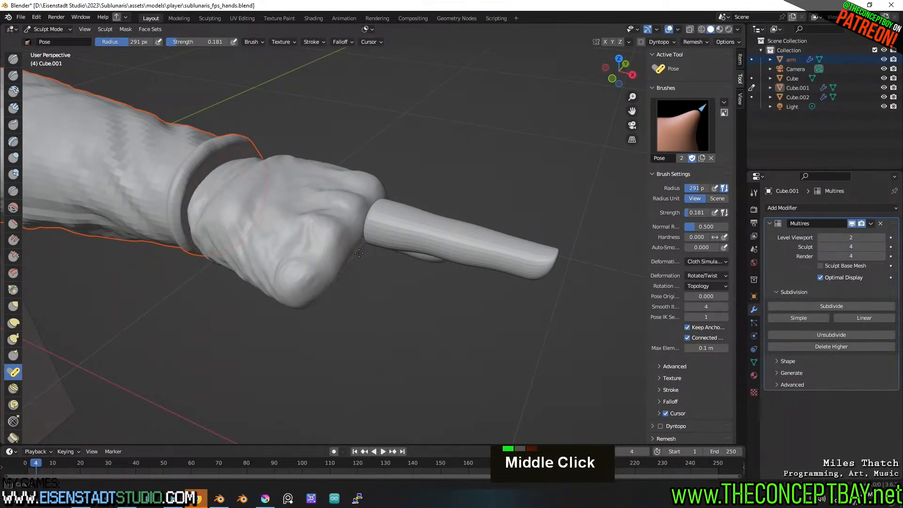
pyautogui.moveTo(337, 254)
pyautogui.mouseDown(button='middle')
pyautogui.moveTo(376, 226)
pyautogui.moveTo(431, 213)
pyautogui.moveTo(413, 262)
pyautogui.moveTo(355, 268)
pyautogui.moveTo(370, 259)
pyautogui.moveTo(510, 283)
pyautogui.moveTo(423, 216)
pyautogui.moveTo(464, 288)
pyautogui.moveTo(421, 273)
pyautogui.mouseUp(button='middle')
pyautogui.hotkey('ctrl', 'z')
# Reduce the Pose brush radius to 199 px and twist the knuckles to add fine wrinkles to the back of the hand.
pyautogui.press('f')
pyautogui.click(288, 296)
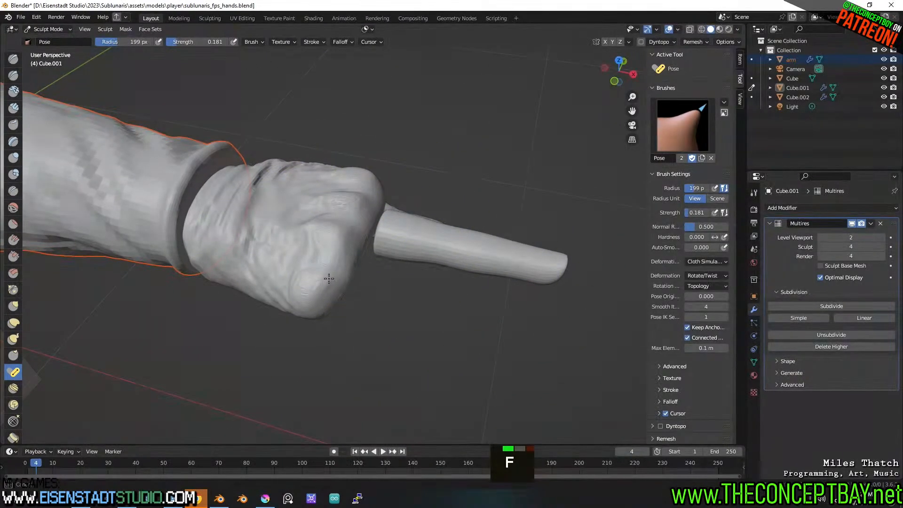
pyautogui.moveTo(329, 279); pyautogui.dragTo(474, 258, button='middle')
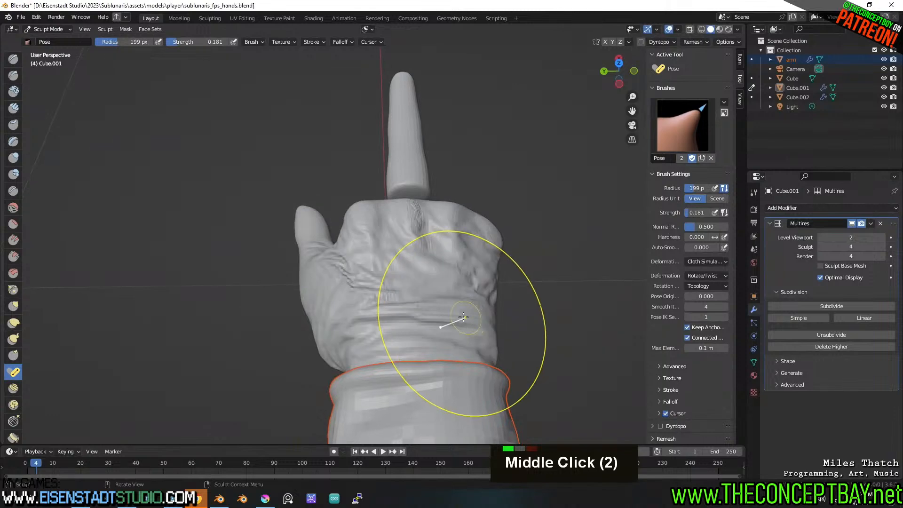
pyautogui.scroll(-2, 463, 348)
pyautogui.scroll(-3, 463, 348)
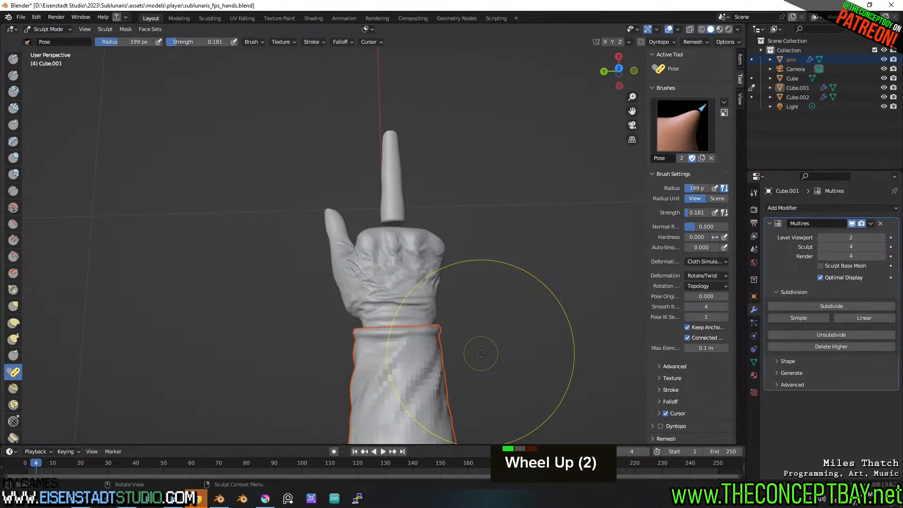
pyautogui.scroll(3, 486, 353)
pyautogui.scroll(3, 465, 335)
pyautogui.moveTo(518, 355); pyautogui.dragTo(427, 293, button='middle')
pyautogui.scroll(1, 435, 303)
pyautogui.keyDown('shift'); pyautogui.scroll(1, 435, 303); pyautogui.keyUp('shift')
pyautogui.scroll(1, 484, 246)
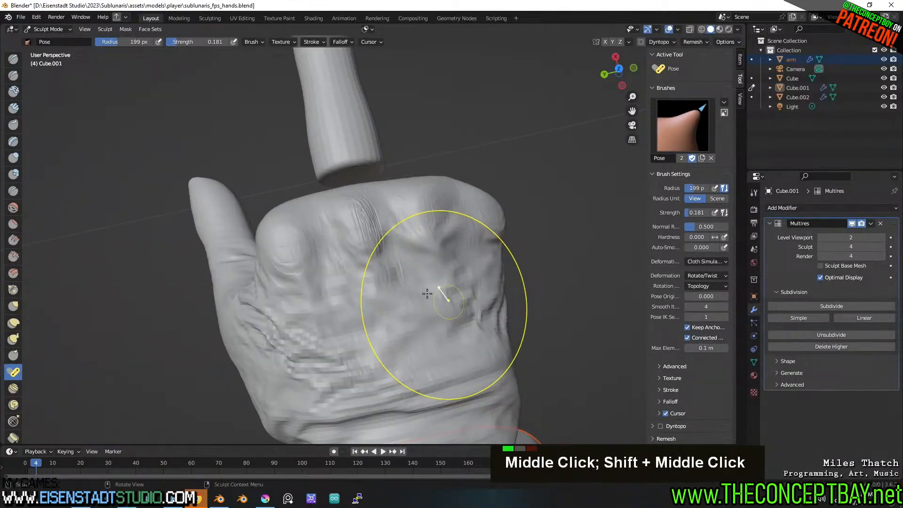
# Lower the hand's sculpt level to 3 and try twisting the outer knuckle with a 280 px Pose radius, undoing the stroke.
pyautogui.click(821, 247)
pyautogui.moveTo(528, 298); pyautogui.dragTo(395, 250, button='middle')
pyautogui.scroll(-1, 395, 249)
pyautogui.press('f')
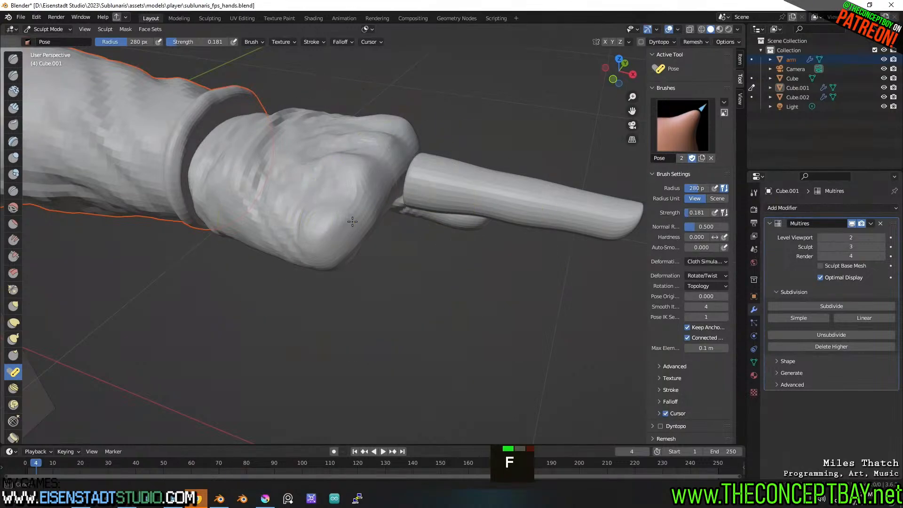
pyautogui.moveTo(339, 223); pyautogui.dragTo(334, 227)
pyautogui.scroll(-1, 516, 282)
pyautogui.moveTo(335, 227)
pyautogui.mouseDown(button='middle')
pyautogui.moveTo(516, 283)
pyautogui.moveTo(543, 335)
pyautogui.moveTo(533, 299)
pyautogui.moveTo(334, 218)
pyautogui.mouseUp(button='middle')
pyautogui.hotkey('ctrl', 'z')
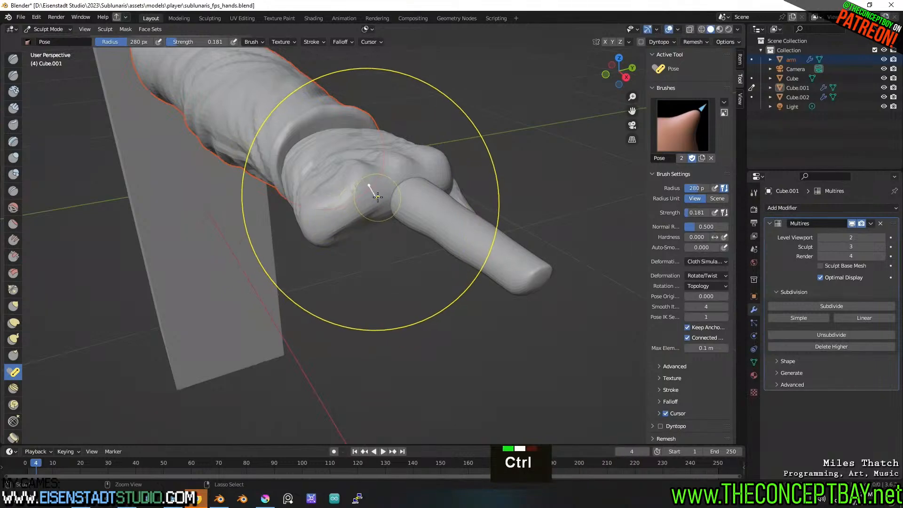
# Try inverted Pose strokes on the front of the knuckles and undo them.
pyautogui.moveTo(373, 202)
pyautogui.keyDown('ctrl'); pyautogui.mouseDown()
pyautogui.moveTo(361, 201)
pyautogui.moveTo(382, 196)
pyautogui.moveTo(353, 216)
pyautogui.mouseUp(); pyautogui.keyUp('ctrl')
pyautogui.moveTo(353, 215)
pyautogui.mouseDown(button='middle')
pyautogui.moveTo(431, 249)
pyautogui.moveTo(358, 212)
pyautogui.mouseUp(button='middle')
pyautogui.hotkey('ctrl', 'z')
pyautogui.keyDown('ctrl'); pyautogui.moveTo(358, 212); pyautogui.dragTo(353, 244); pyautogui.keyUp('ctrl')
pyautogui.hotkey('ctrl', 'z')
# Set the Pose brush radius to 204 px and apply an inverted pose stroke to the outer knuckle.
pyautogui.press('f')
pyautogui.keyDown('ctrl'); pyautogui.click(324, 217); pyautogui.keyUp('ctrl')
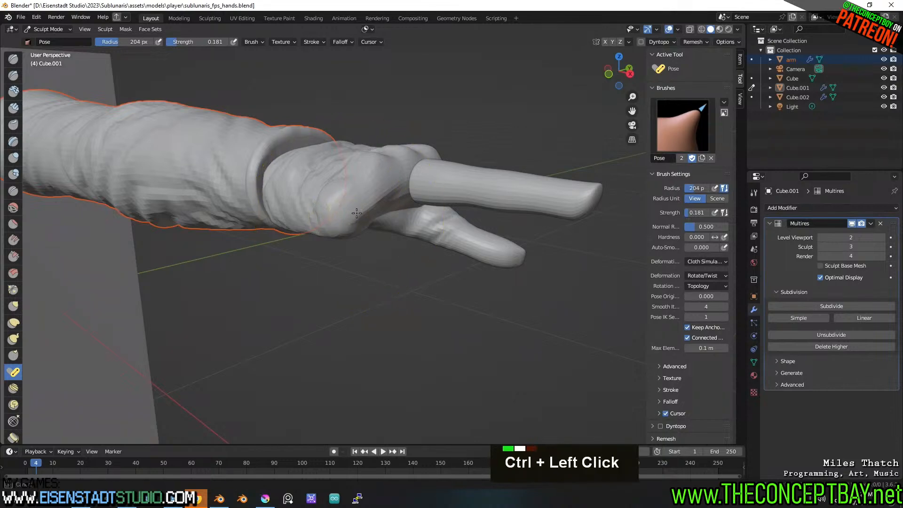
pyautogui.keyDown('ctrl'); pyautogui.moveTo(361, 213); pyautogui.dragTo(345, 214); pyautogui.keyUp('ctrl')
pyautogui.moveTo(344, 215)
pyautogui.mouseDown(button='middle')
pyautogui.moveTo(446, 278)
pyautogui.moveTo(310, 207)
pyautogui.mouseUp(button='middle')
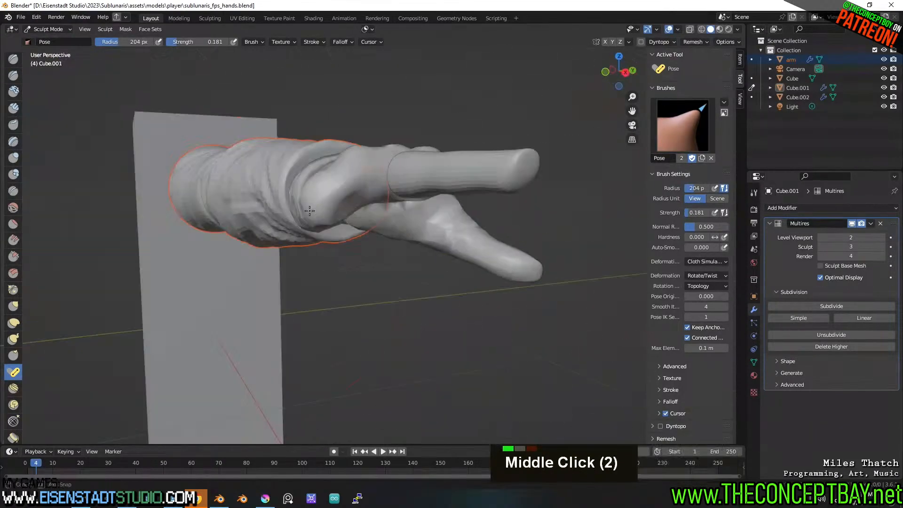
pyautogui.moveTo(463, 219)
pyautogui.mouseDown(button='middle')
pyautogui.moveTo(362, 221)
pyautogui.moveTo(466, 235)
pyautogui.moveTo(446, 293)
pyautogui.mouseUp(button='middle')
pyautogui.scroll(2, 444, 295)
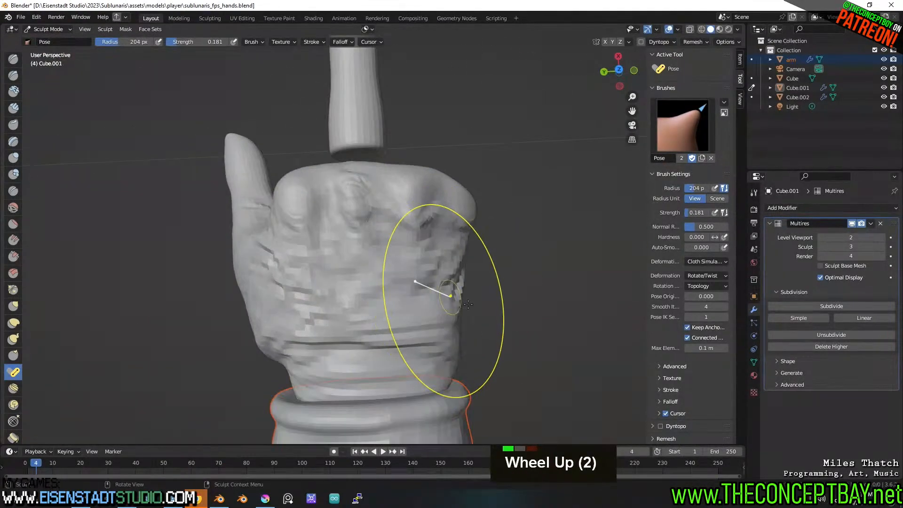
pyautogui.moveTo(501, 315); pyautogui.dragTo(537, 294, button='middle')
# Raise the hand's sculpt level to 4 and smooth the wrinkles across the knuckles.
pyautogui.click(882, 246)
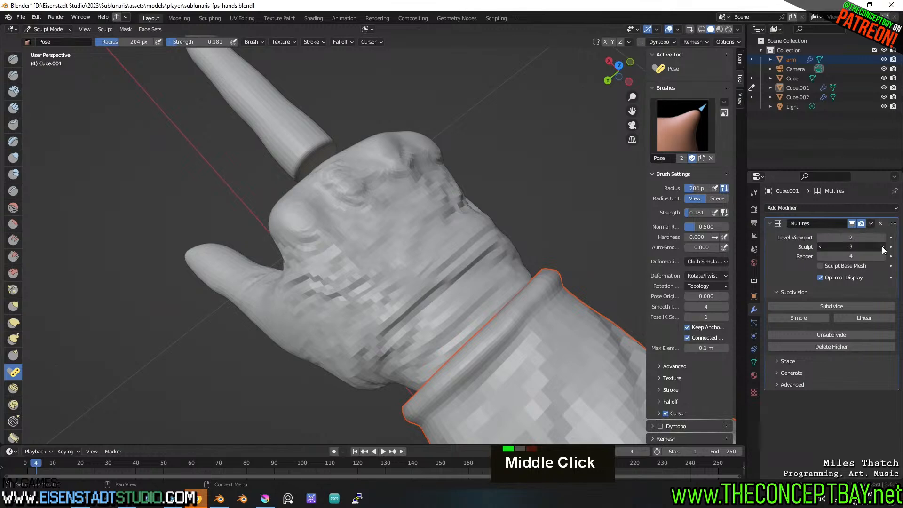
pyautogui.moveTo(475, 254)
pyautogui.mouseDown(button='middle')
pyautogui.moveTo(450, 265)
pyautogui.moveTo(449, 287)
pyautogui.mouseUp(button='middle')
pyautogui.scroll(3, 450, 264)
pyautogui.scroll(-1, 450, 265)
pyautogui.moveTo(349, 178)
pyautogui.keyDown('shift'); pyautogui.mouseDown()
pyautogui.moveTo(339, 186)
pyautogui.moveTo(434, 188)
pyautogui.mouseUp(); pyautogui.keyUp('shift')
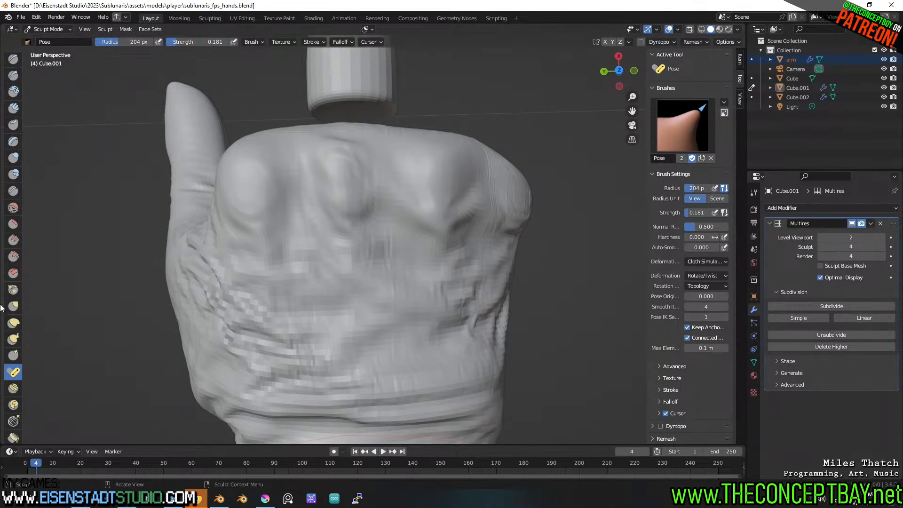
# Switch to the Cloth brush with an 82 px radius, try it on the index knuckle and undo the stroke.
pyautogui.scroll(-8, 20, 292)
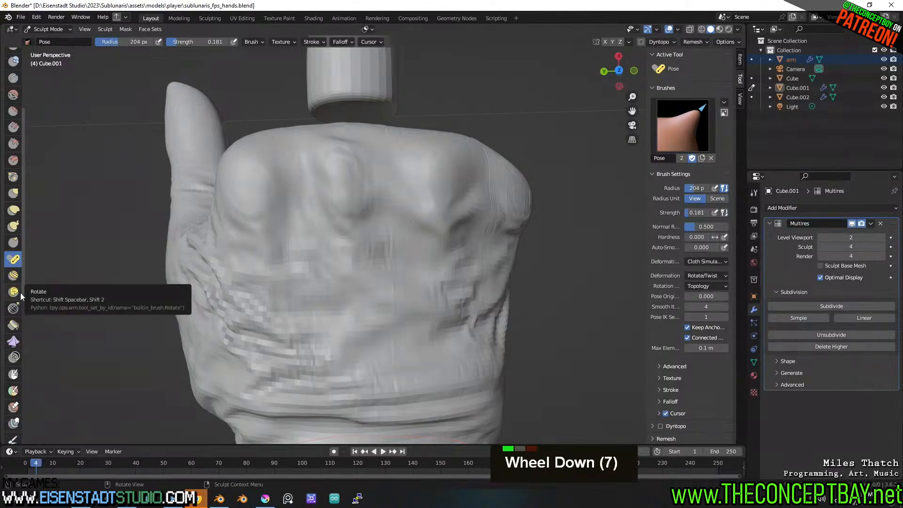
pyautogui.click(13, 304)
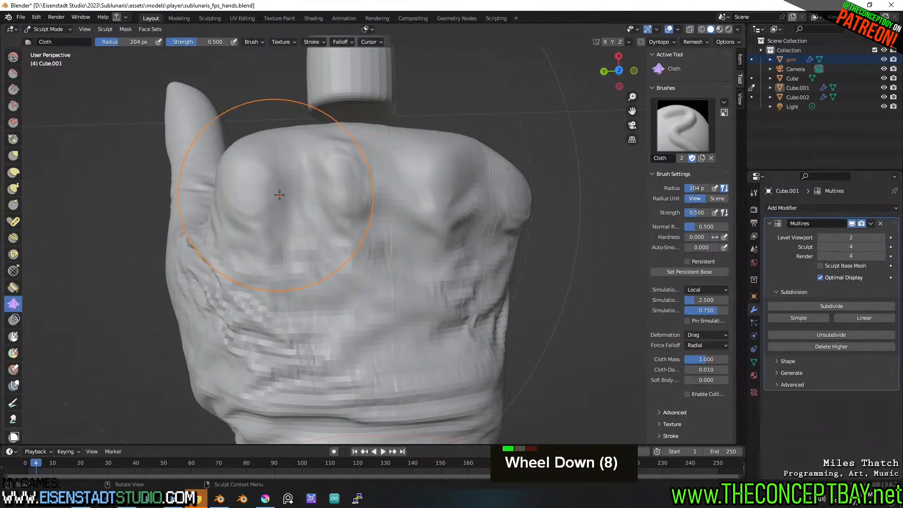
pyautogui.press('f')
pyautogui.doubleClick(244, 191)
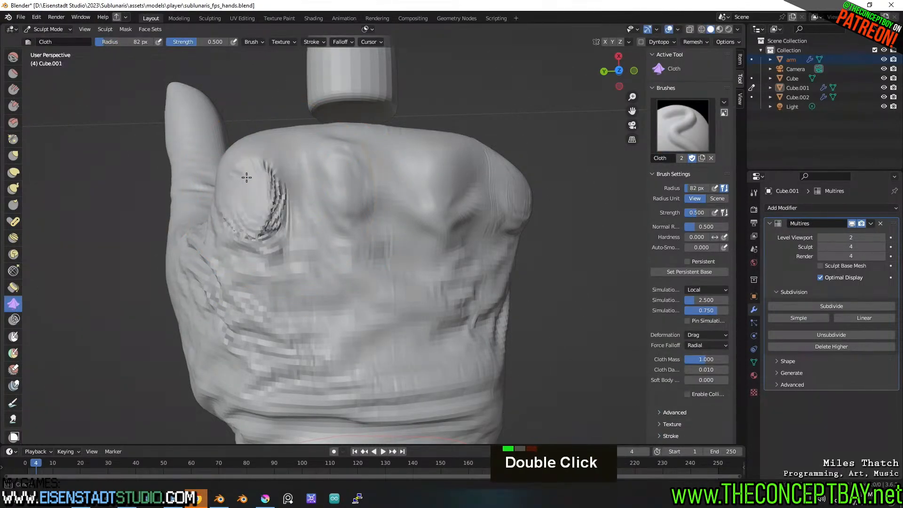
pyautogui.hotkey('ctrl', 'z')
# Lower the sculpt level to 3, set the Cloth radius to 79 px, and try and undo a stroke on the index knuckle.
pyautogui.click(821, 246)
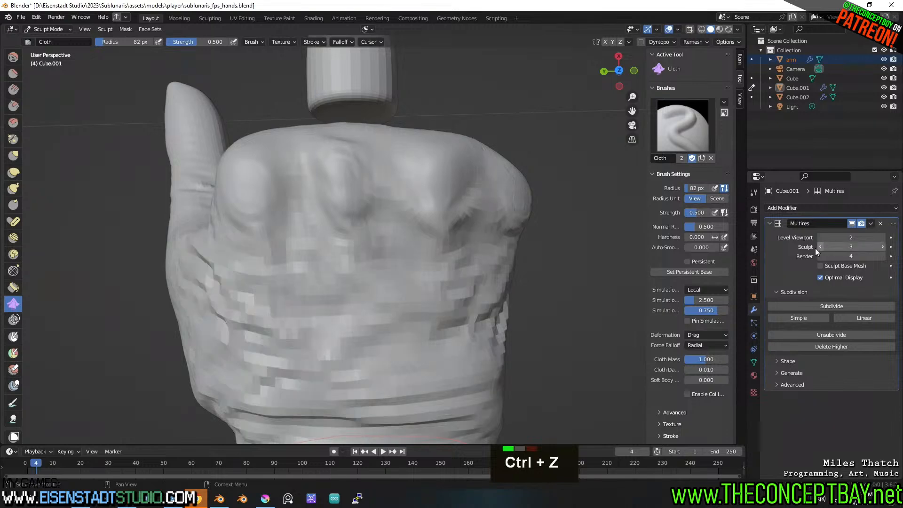
pyautogui.press('f')
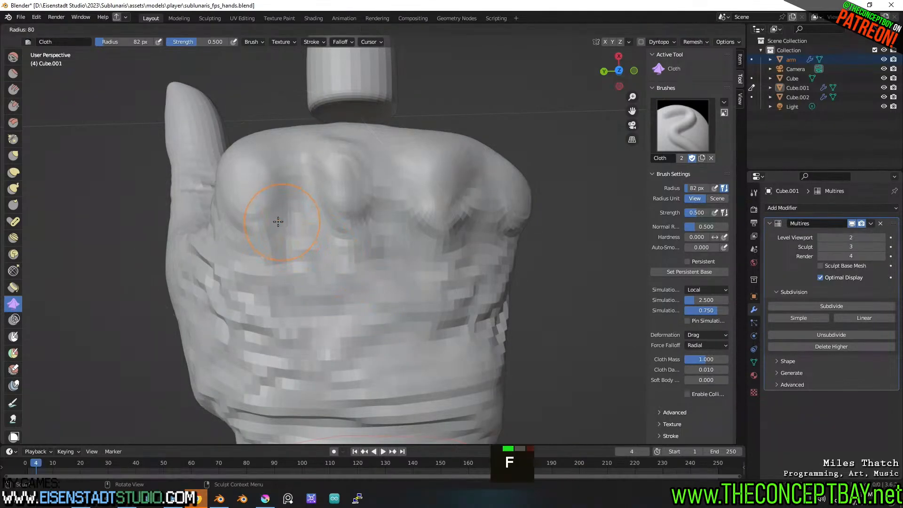
pyautogui.press('f')
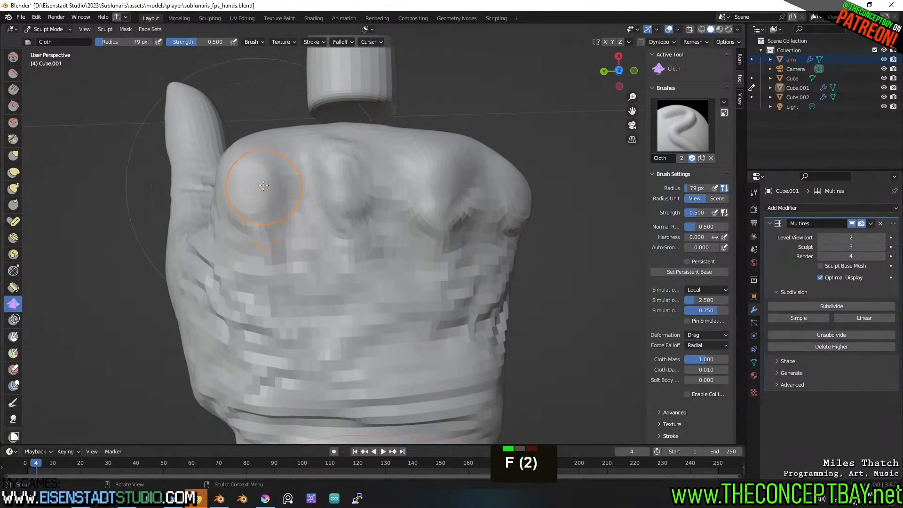
pyautogui.moveTo(252, 189); pyautogui.dragTo(252, 177)
pyautogui.moveTo(253, 177)
pyautogui.mouseDown(button='middle')
pyautogui.moveTo(308, 151)
pyautogui.moveTo(370, 194)
pyautogui.moveTo(410, 170)
pyautogui.mouseUp(button='middle')
pyautogui.hotkey('ctrl', 'z')
# Try short Cloth brush strokes over the index knuckle from the thumb side and undo them.
pyautogui.moveTo(347, 197); pyautogui.dragTo(360, 215, button='middle')
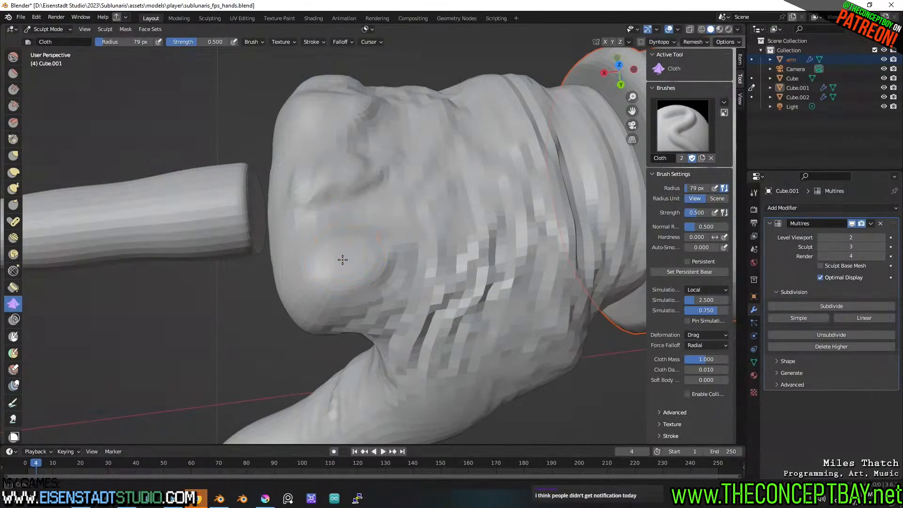
pyautogui.moveTo(346, 262); pyautogui.dragTo(348, 266)
pyautogui.hotkey('ctrl', 'z')
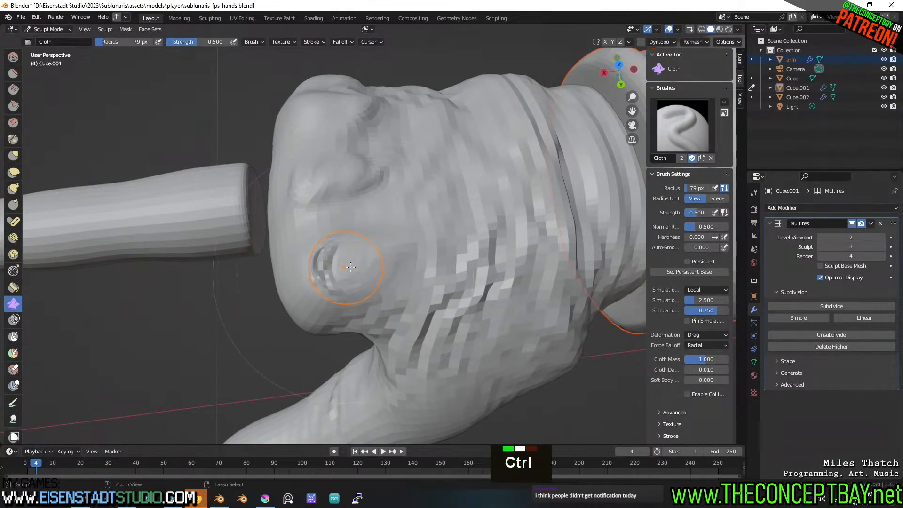
pyautogui.hotkey('ctrl', 'z')
pyautogui.moveTo(349, 266); pyautogui.dragTo(394, 296, button='middle')
pyautogui.moveTo(329, 335); pyautogui.dragTo(314, 336)
pyautogui.hotkey('ctrl', 'z')
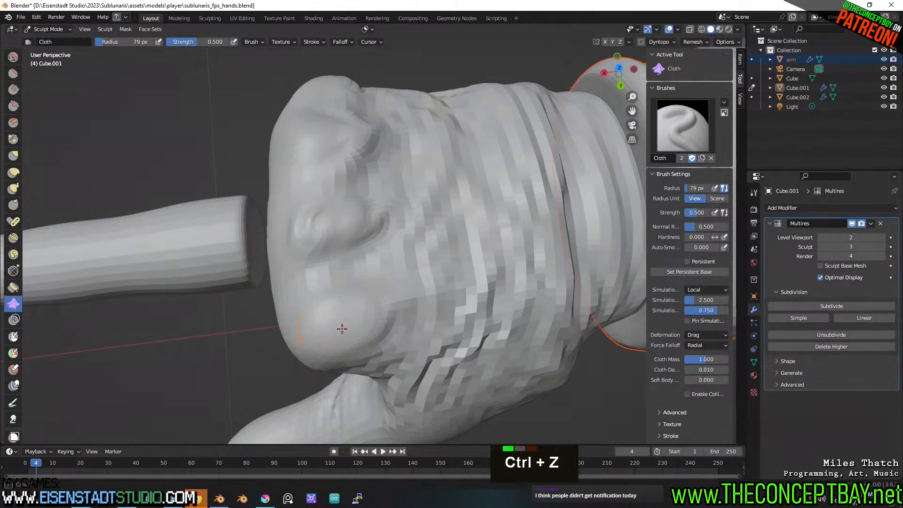
pyautogui.hotkey('ctrl', 'z')
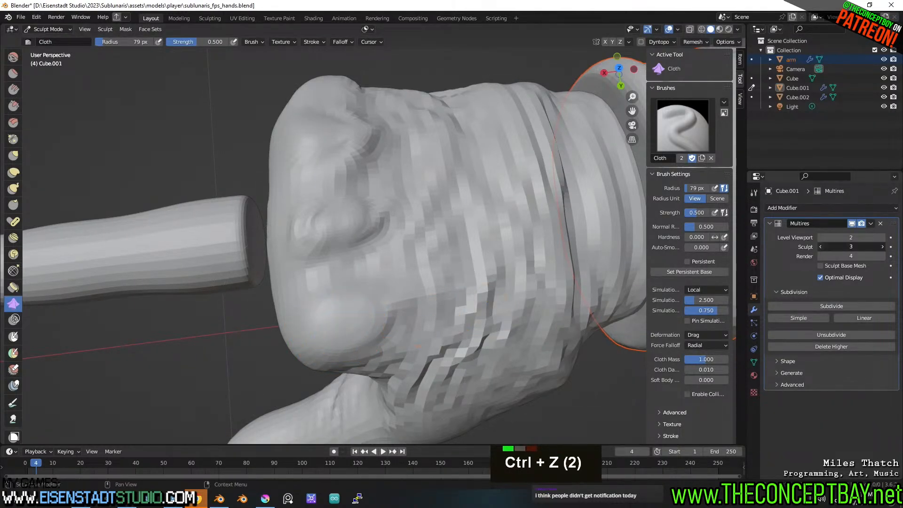
# Lower the hand's sculpt level to 2 and pull folds behind each knuckle with the Cloth brush.
pyautogui.click(820, 247)
pyautogui.moveTo(329, 319); pyautogui.dragTo(353, 314)
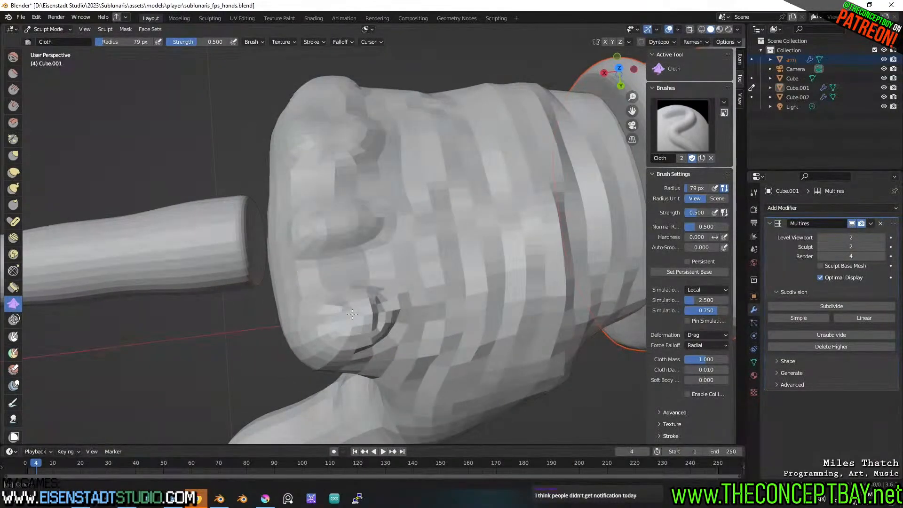
pyautogui.moveTo(419, 303); pyautogui.dragTo(393, 340, button='middle')
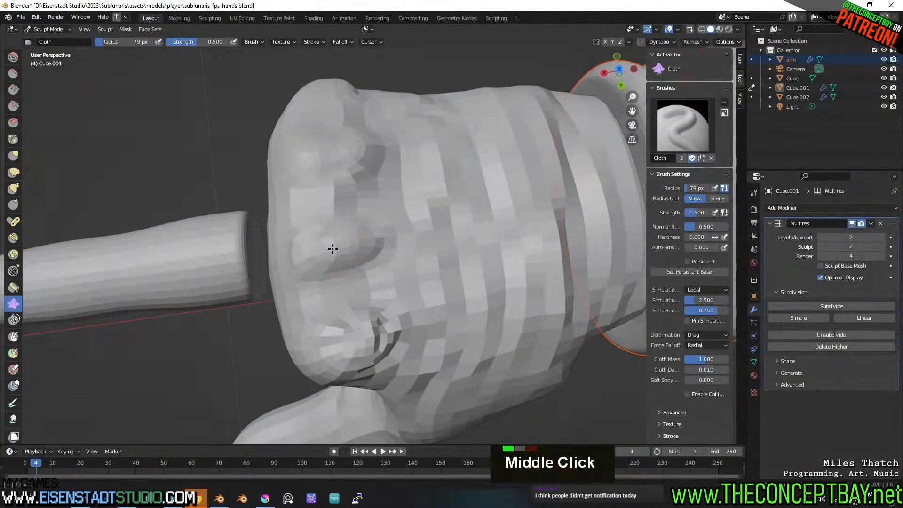
pyautogui.moveTo(336, 244); pyautogui.dragTo(337, 273, button='middle')
pyautogui.moveTo(312, 252); pyautogui.dragTo(327, 247)
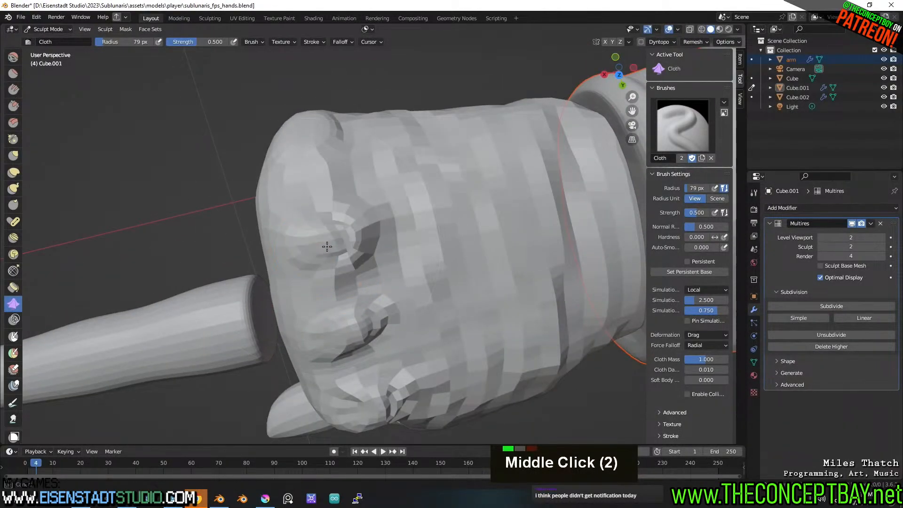
pyautogui.moveTo(322, 234); pyautogui.dragTo(308, 208, button='middle')
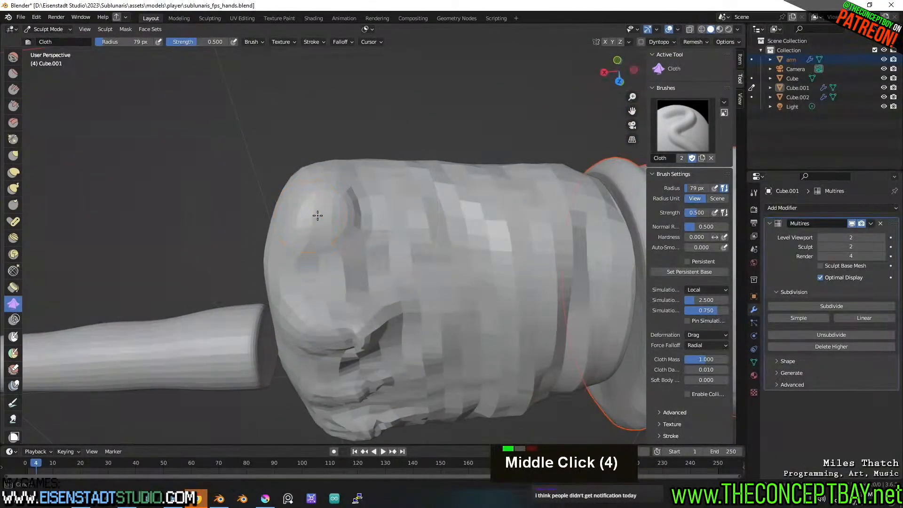
pyautogui.moveTo(317, 216); pyautogui.dragTo(323, 216)
# Raise the hand's sculpt level back to 4 and examine the folds around the knuckles.
pyautogui.moveTo(359, 217)
pyautogui.mouseDown(button='middle')
pyautogui.moveTo(326, 186)
pyautogui.moveTo(343, 197)
pyautogui.moveTo(463, 186)
pyautogui.moveTo(555, 303)
pyautogui.mouseUp(button='middle')
pyautogui.scroll(-2, 343, 198)
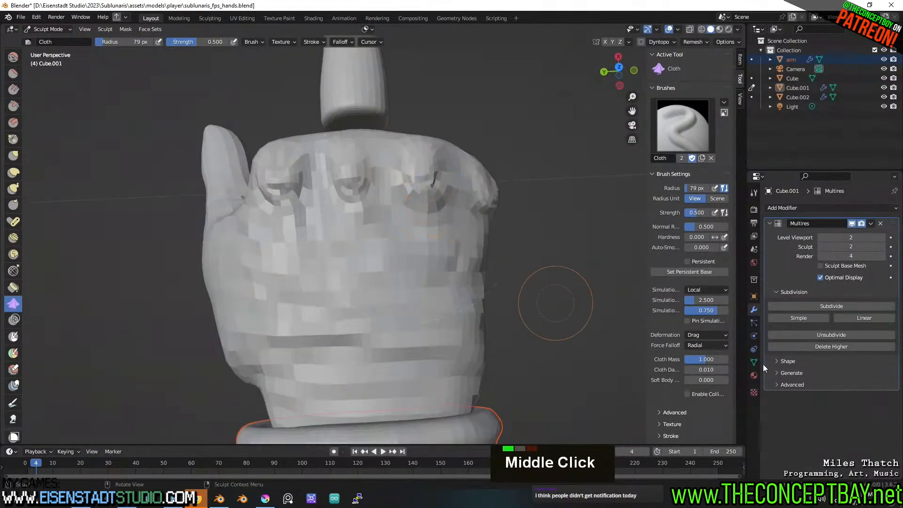
pyautogui.click(881, 247)
pyautogui.click(881, 247)
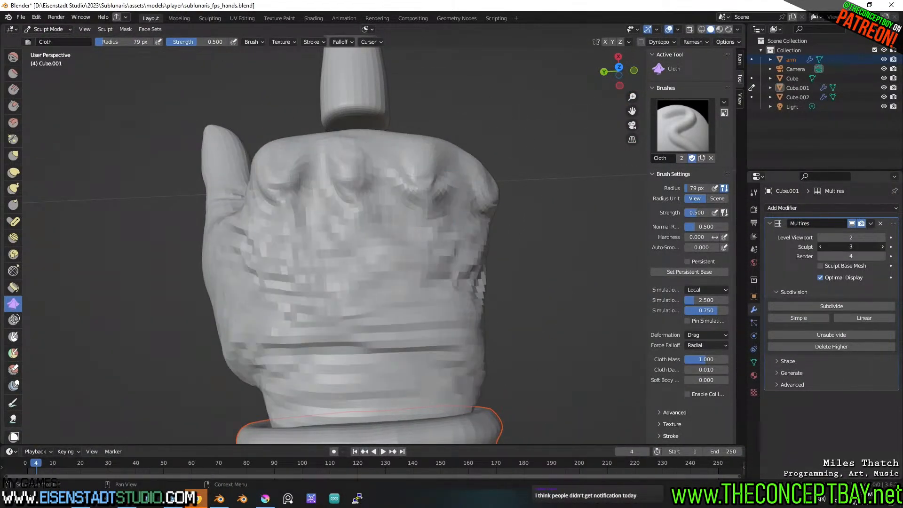
pyautogui.moveTo(487, 239)
pyautogui.mouseDown(button='middle')
pyautogui.moveTo(437, 198)
pyautogui.moveTo(452, 195)
pyautogui.moveTo(389, 169)
pyautogui.mouseUp(button='middle')
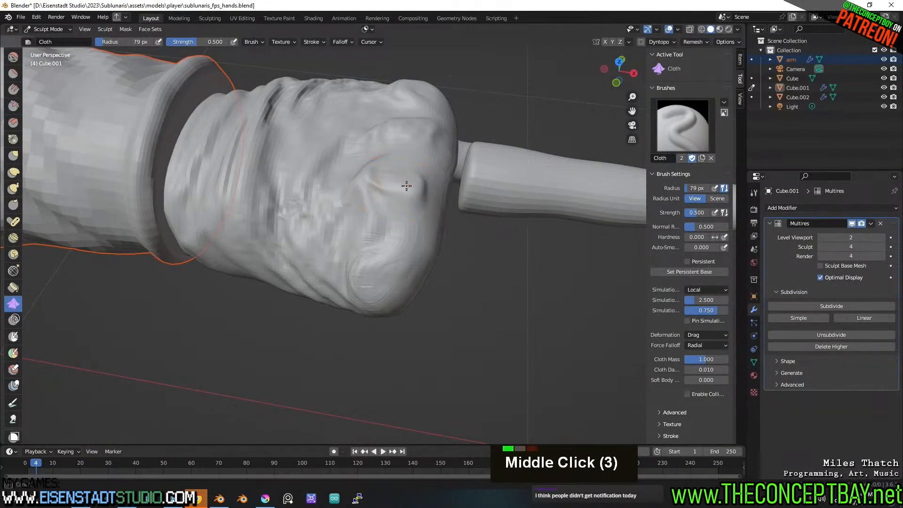
# Try Cloth brush strokes over the little-finger knuckle at sculpt levels 4 and 3 and undo them.
pyautogui.moveTo(363, 281); pyautogui.dragTo(379, 277)
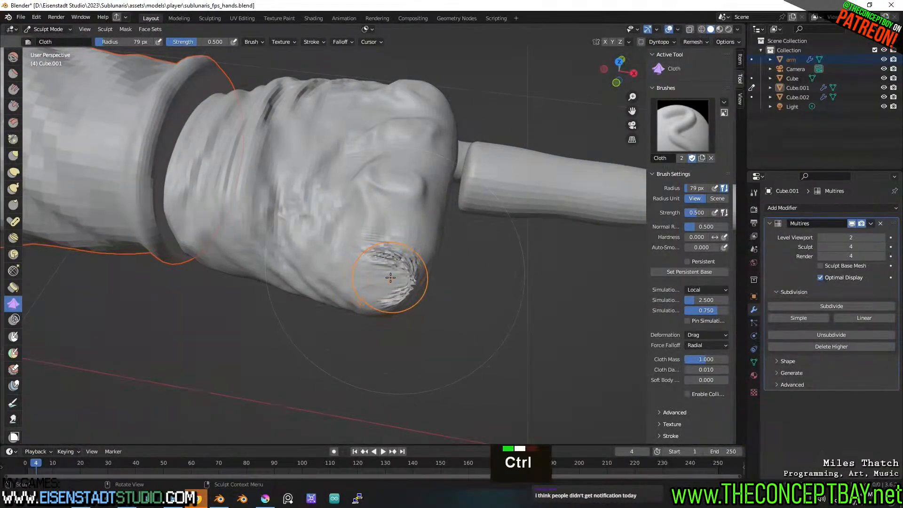
pyautogui.hotkey('ctrl', 'z')
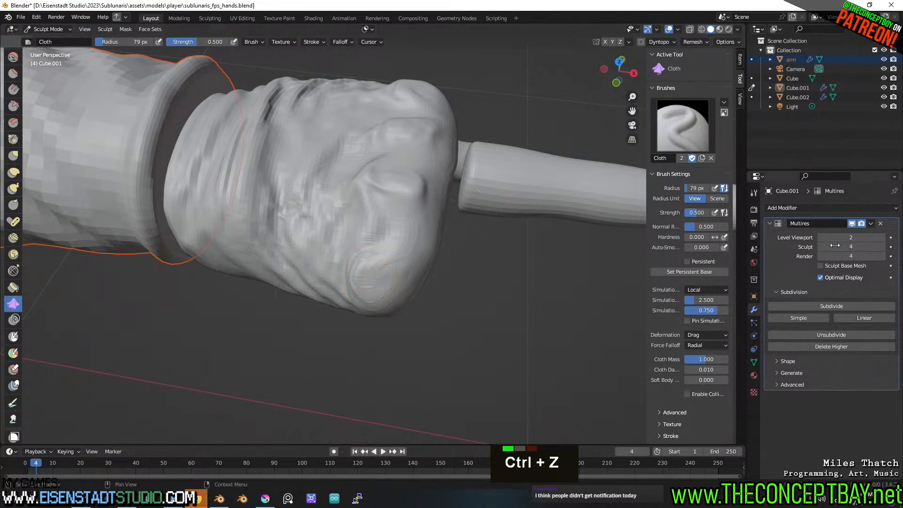
pyautogui.click(822, 247)
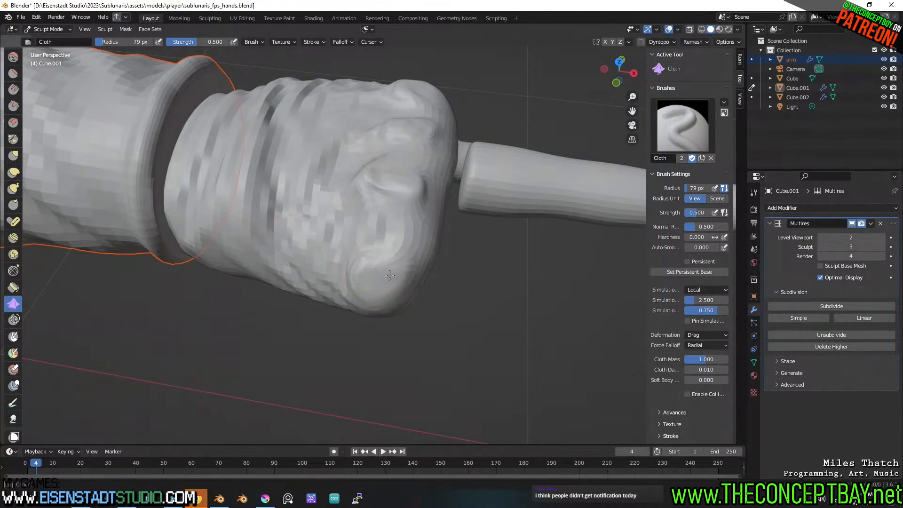
pyautogui.moveTo(390, 275)
pyautogui.mouseDown()
pyautogui.moveTo(367, 292)
pyautogui.moveTo(431, 283)
pyautogui.mouseUp()
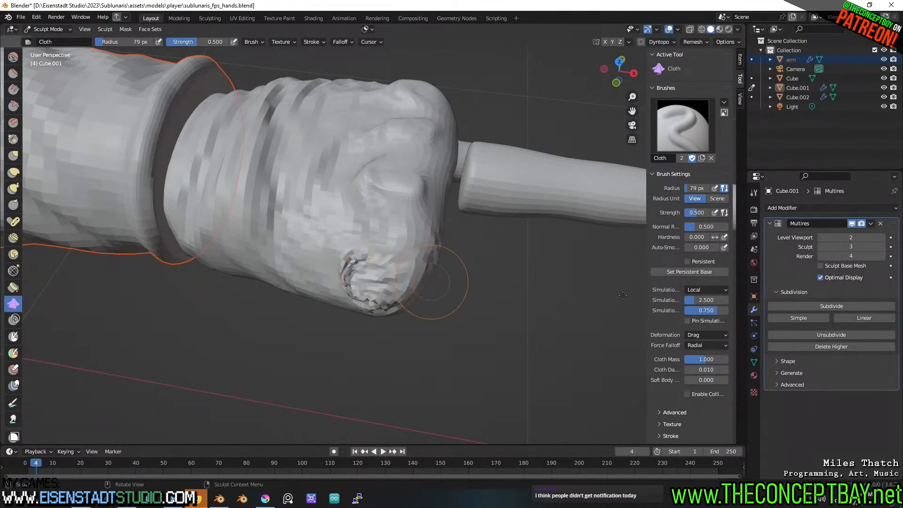
pyautogui.click(882, 247)
pyautogui.moveTo(465, 403)
pyautogui.mouseDown(button='middle')
pyautogui.moveTo(528, 332)
pyautogui.moveTo(448, 322)
pyautogui.mouseUp(button='middle')
pyautogui.scroll(2, 447, 322)
pyautogui.hotkey('ctrl', 'z')
pyautogui.hotkey('ctrl', 'z')
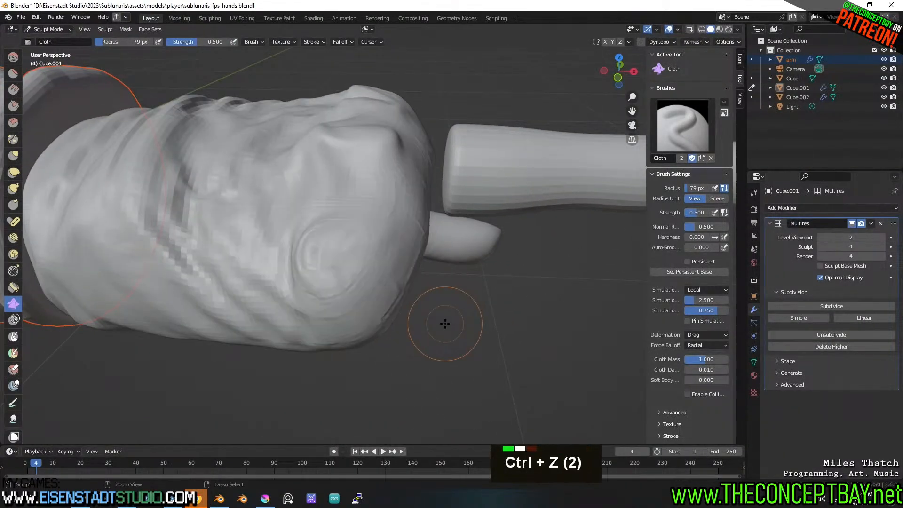
# Lower the hand's sculpt level to 3 and pull folds over the little-finger and middle knuckles with the Cloth brush.
pyautogui.click(821, 247)
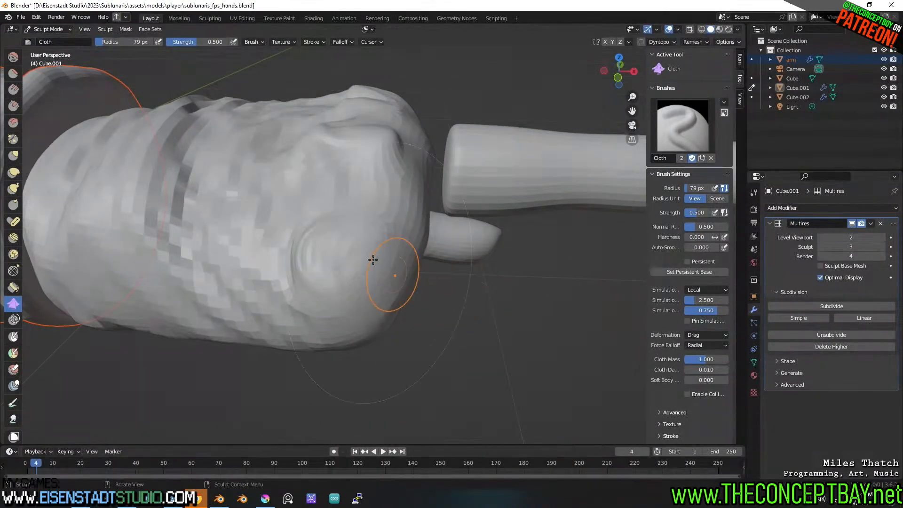
pyautogui.moveTo(336, 254); pyautogui.dragTo(374, 230, button='middle')
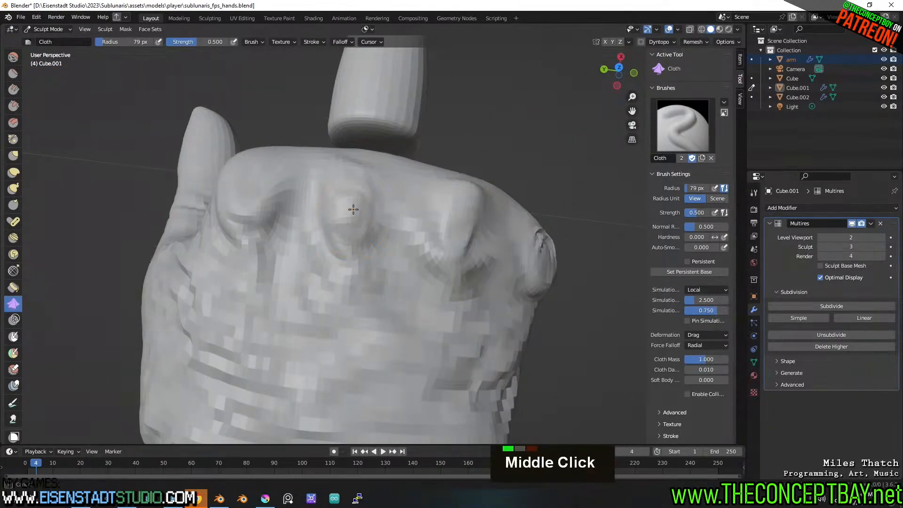
pyautogui.moveTo(353, 210); pyautogui.dragTo(356, 201)
# Set the Cloth radius to 142 px and pull folds over the ring and index knuckles.
pyautogui.press('f')
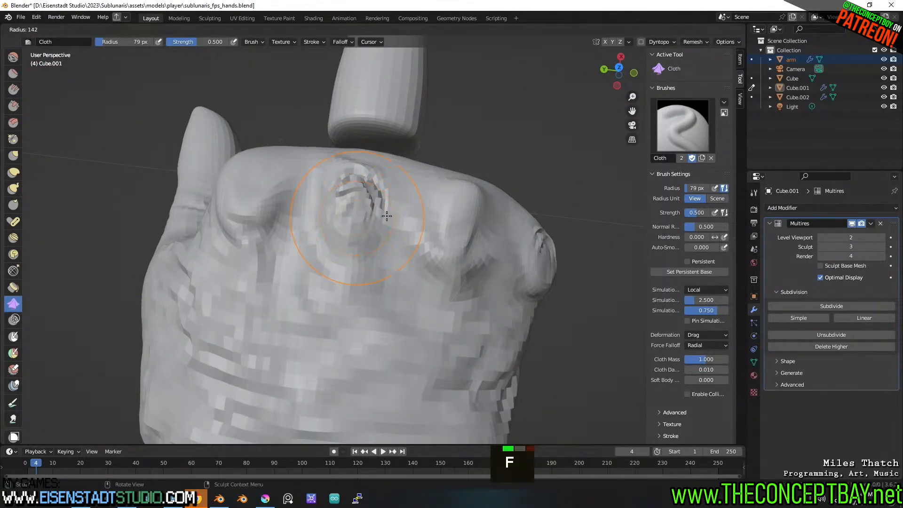
pyautogui.click(423, 217)
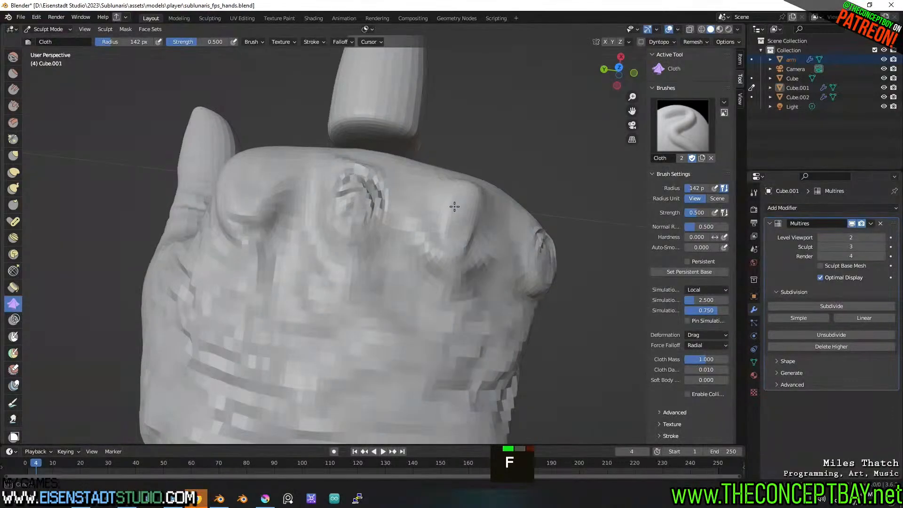
pyautogui.moveTo(454, 206); pyautogui.dragTo(462, 209)
pyautogui.moveTo(407, 231); pyautogui.dragTo(304, 254, button='middle')
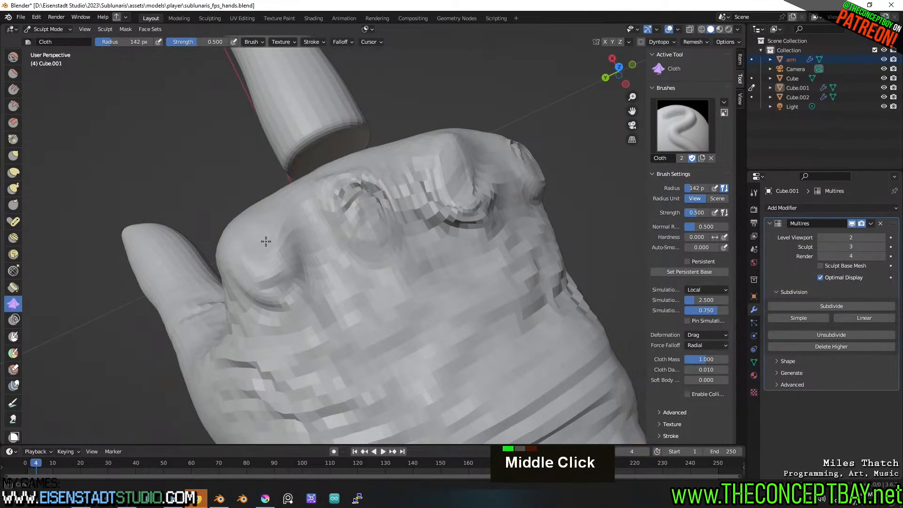
pyautogui.moveTo(266, 241); pyautogui.dragTo(272, 268)
pyautogui.moveTo(264, 204)
pyautogui.mouseDown(button='middle')
pyautogui.moveTo(383, 259)
pyautogui.moveTo(425, 235)
pyautogui.moveTo(348, 281)
pyautogui.mouseUp(button='middle')
# Smooth the folds around the ring knuckle, raise the sculpt level to 4 and smooth the middle knuckle.
pyautogui.keyDown('shift'); pyautogui.moveTo(390, 177); pyautogui.dragTo(504, 211); pyautogui.keyUp('shift')
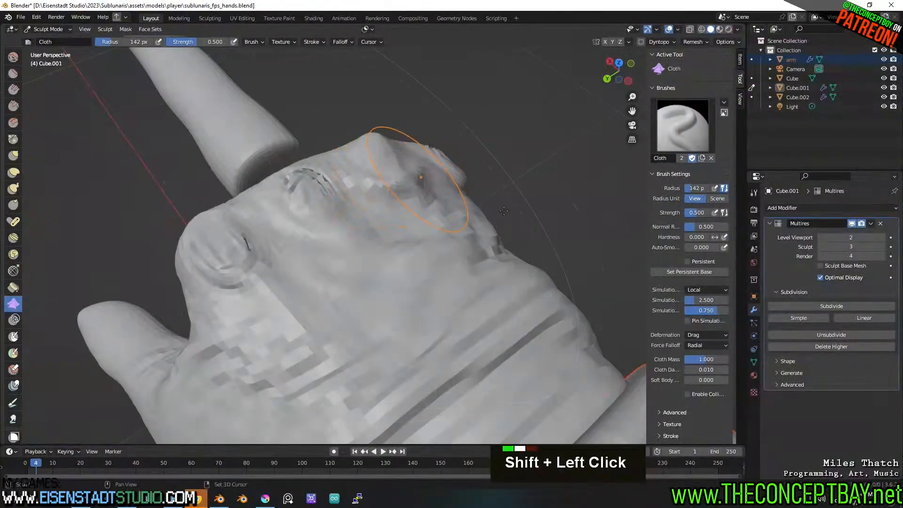
pyautogui.press('Escape')
pyautogui.click(882, 246)
pyautogui.moveTo(603, 241)
pyautogui.mouseDown(button='middle')
pyautogui.moveTo(590, 255)
pyautogui.moveTo(387, 191)
pyautogui.mouseUp(button='middle')
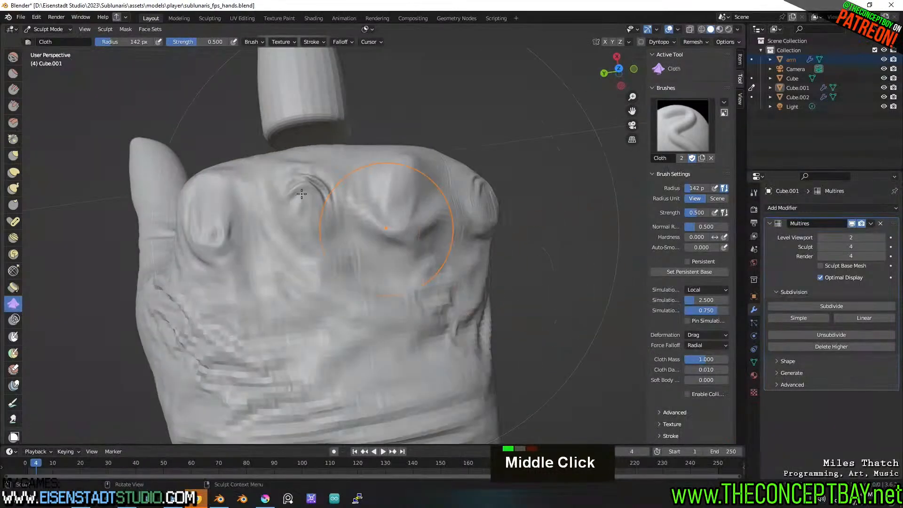
pyautogui.keyDown('shift'); pyautogui.click(293, 200); pyautogui.keyUp('shift')
pyautogui.keyDown('shift'); pyautogui.moveTo(311, 182); pyautogui.dragTo(297, 191); pyautogui.keyUp('shift')
# Smooth the folds on the little-finger knuckle and its surroundings, and undo the last two smoothing strokes.
pyautogui.moveTo(449, 217); pyautogui.dragTo(349, 300, button='middle')
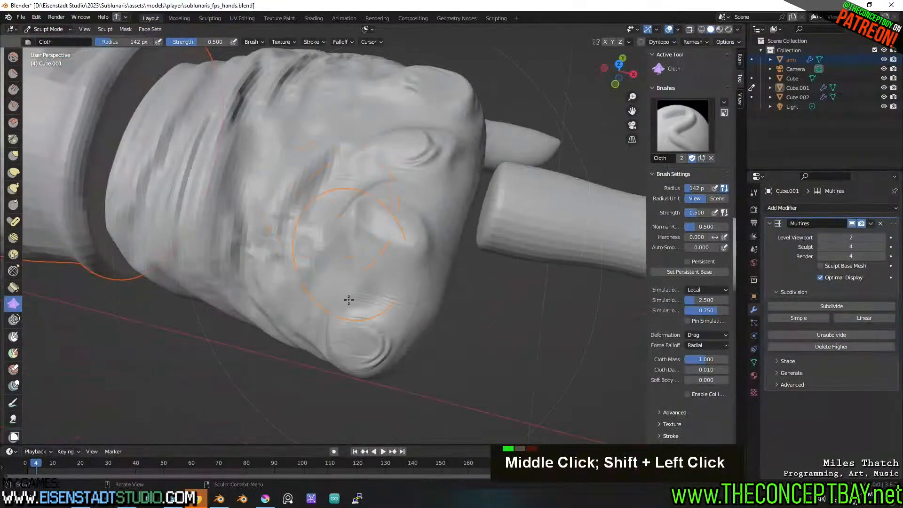
pyautogui.keyDown('shift'); pyautogui.moveTo(361, 333); pyautogui.dragTo(378, 339); pyautogui.keyUp('shift')
pyautogui.moveTo(379, 338)
pyautogui.mouseDown(button='middle')
pyautogui.moveTo(390, 292)
pyautogui.moveTo(490, 276)
pyautogui.moveTo(413, 298)
pyautogui.moveTo(366, 289)
pyautogui.mouseUp(button='middle')
pyautogui.keyDown('shift'); pyautogui.click(408, 236); pyautogui.keyUp('shift')
pyautogui.keyDown('shift'); pyautogui.doubleClick(411, 203); pyautogui.keyUp('shift')
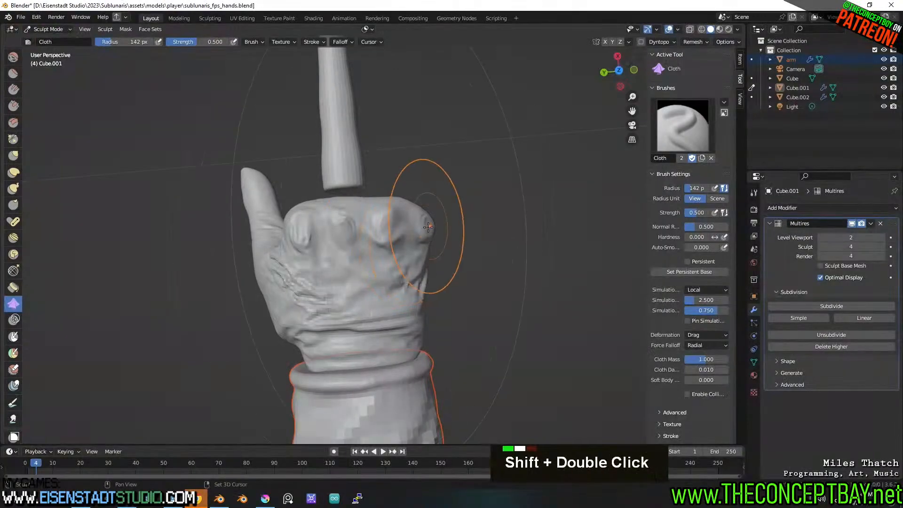
pyautogui.scroll(3, 409, 202)
pyautogui.hotkey('ctrl', 'z')
pyautogui.hotkey('ctrl', 'z')
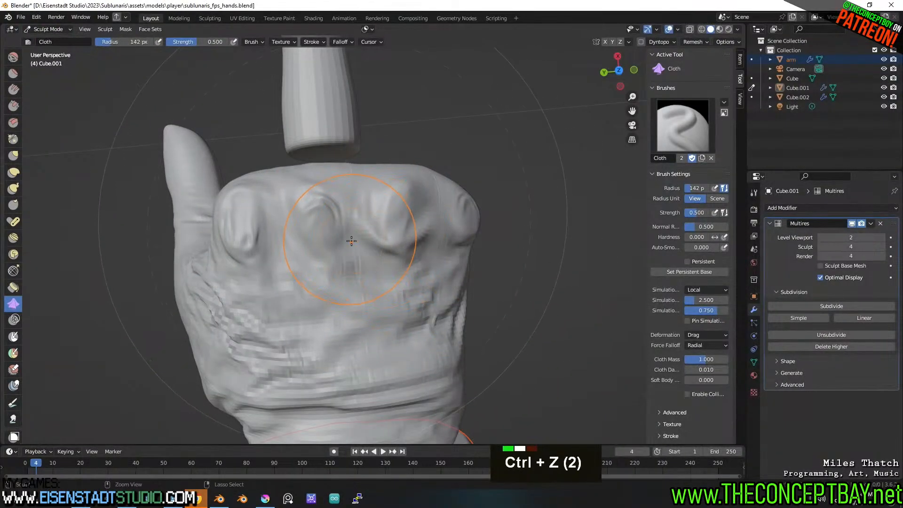
# Lower the sculpt level to 3, smooth the little-finger, middle and index knuckles, and undo the last stroke.
pyautogui.click(821, 247)
pyautogui.keyDown('shift'); pyautogui.click(465, 220); pyautogui.keyUp('shift')
pyautogui.keyDown('shift'); pyautogui.click(316, 217); pyautogui.keyUp('shift')
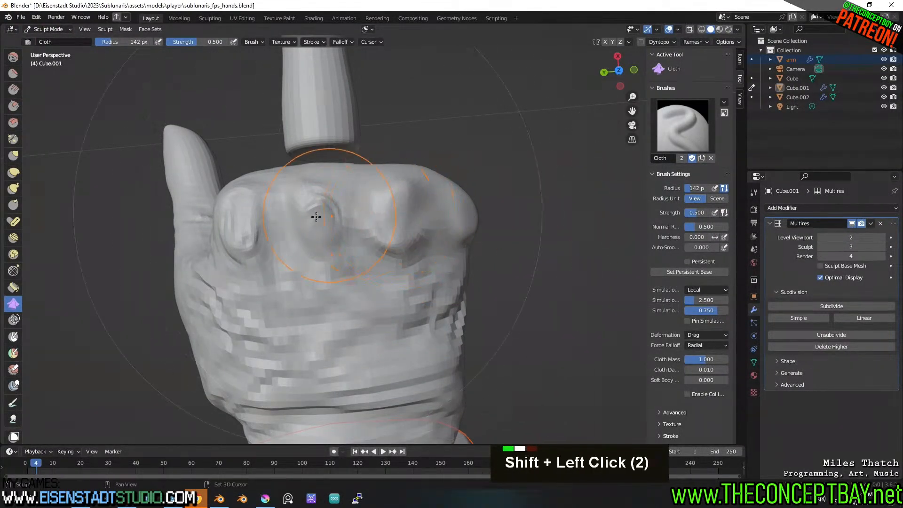
pyautogui.keyDown('shift'); pyautogui.click(276, 228); pyautogui.keyUp('shift')
pyautogui.moveTo(276, 234); pyautogui.dragTo(409, 196, button='middle')
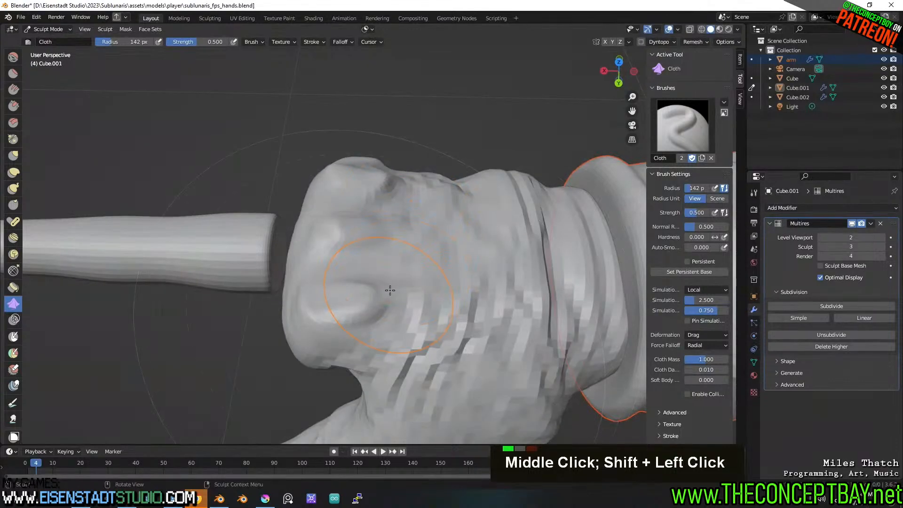
pyautogui.moveTo(392, 290)
pyautogui.mouseDown(button='middle')
pyautogui.moveTo(294, 297)
pyautogui.moveTo(291, 236)
pyautogui.moveTo(286, 242)
pyautogui.moveTo(395, 256)
pyautogui.moveTo(424, 306)
pyautogui.moveTo(412, 302)
pyautogui.moveTo(423, 240)
pyautogui.moveTo(389, 298)
pyautogui.moveTo(380, 275)
pyautogui.mouseUp(button='middle')
pyautogui.hotkey('ctrl', 'z')
# Raise the sculpt level to 4 and examine the glove from the thumb side and the back, comparing it with level 3.
pyautogui.scroll(-3, 411, 302)
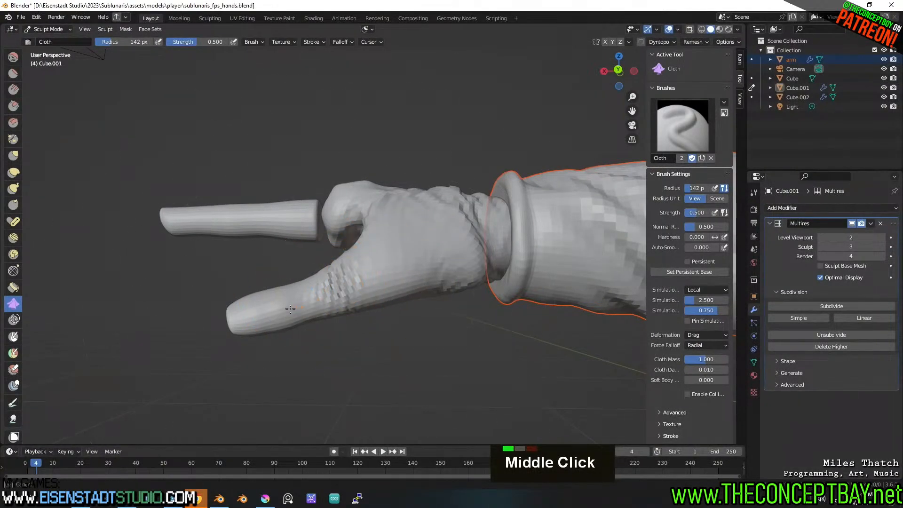
pyautogui.moveTo(355, 283); pyautogui.dragTo(460, 296, button='middle')
pyautogui.scroll(-1, 536, 312)
pyautogui.keyDown('shift'); pyautogui.moveTo(460, 296); pyautogui.dragTo(589, 319, button='middle'); pyautogui.keyUp('shift')
pyautogui.scroll(2, 589, 320)
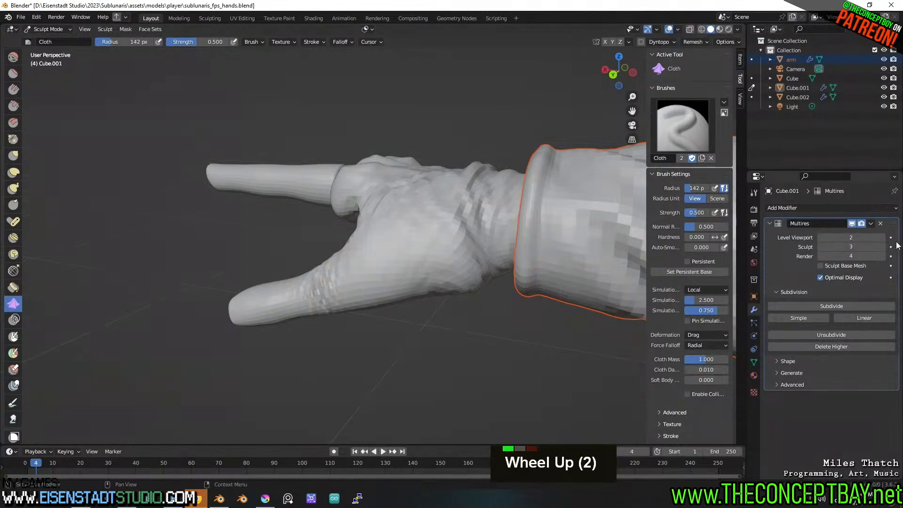
pyautogui.press('Escape')
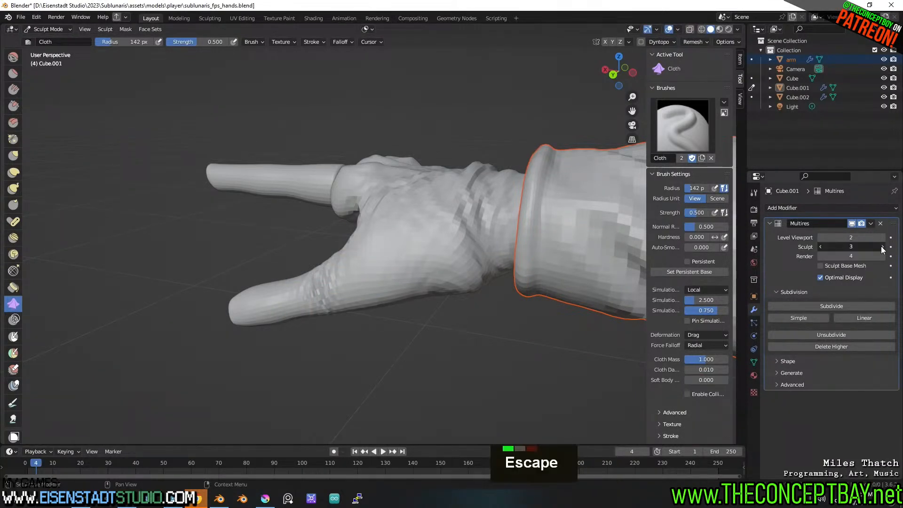
pyautogui.moveTo(374, 193)
pyautogui.mouseDown(button='middle')
pyautogui.moveTo(395, 217)
pyautogui.moveTo(419, 293)
pyautogui.mouseUp(button='middle')
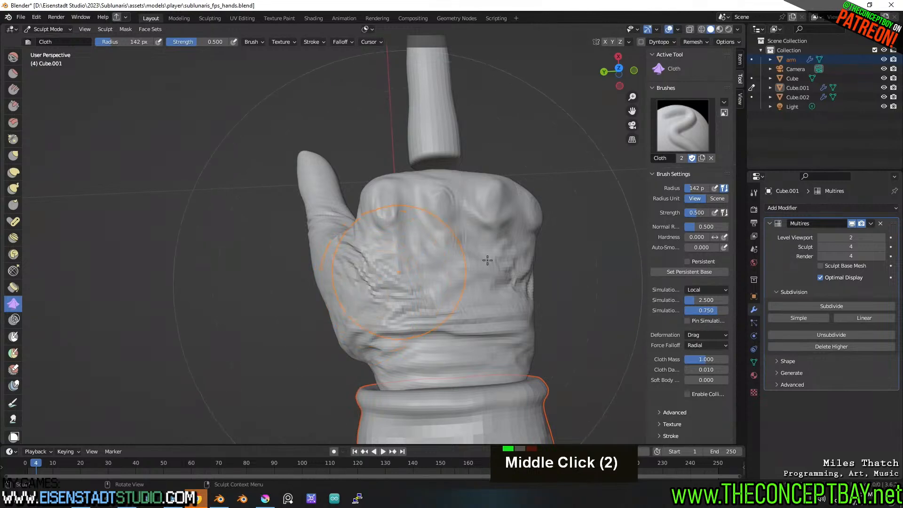
pyautogui.hotkey('ctrl', 'z')
pyautogui.click(821, 247)
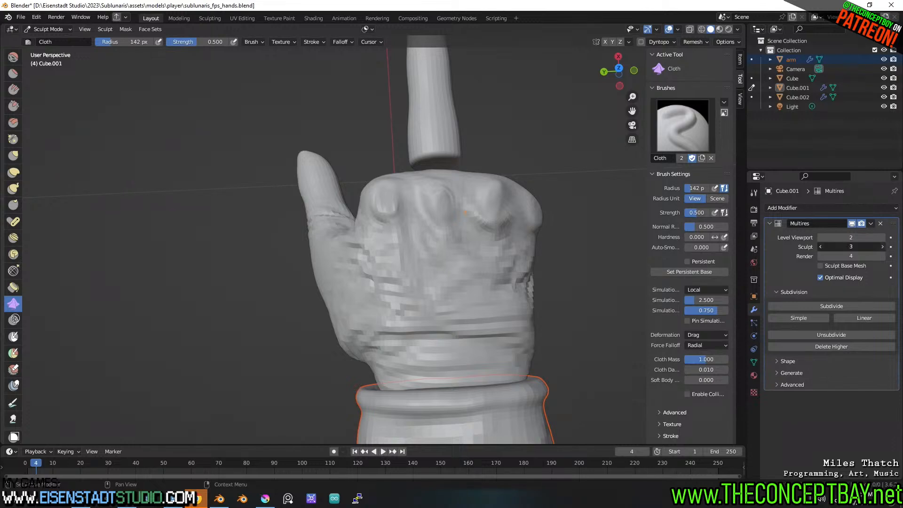
pyautogui.click(882, 246)
pyautogui.moveTo(508, 242)
pyautogui.mouseDown(button='middle')
pyautogui.moveTo(531, 259)
pyautogui.moveTo(503, 253)
pyautogui.moveTo(475, 301)
pyautogui.moveTo(485, 289)
pyautogui.mouseUp(button='middle')
pyautogui.keyDown('shift'); pyautogui.moveTo(484, 289); pyautogui.dragTo(357, 332, button='middle'); pyautogui.keyUp('shift')
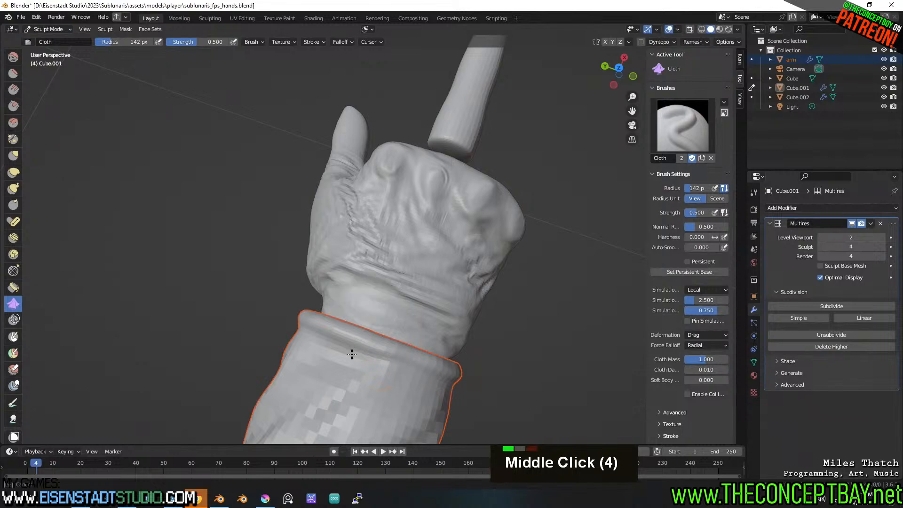
# Pull wrinkles into the glove's wrist beside the sleeve cuff with the Cloth brush and compare sculpt levels 3 and 4.
pyautogui.moveTo(400, 328); pyautogui.dragTo(416, 348)
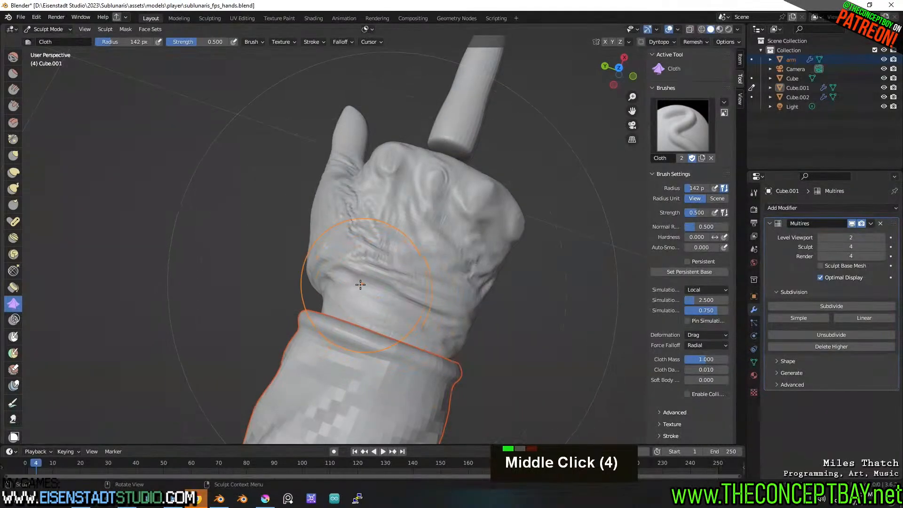
pyautogui.moveTo(361, 284); pyautogui.dragTo(363, 310)
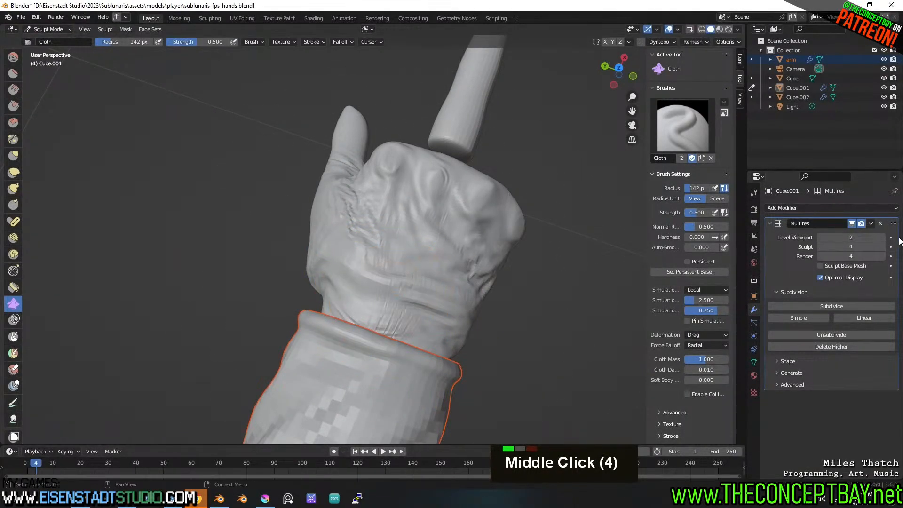
pyautogui.click(821, 247)
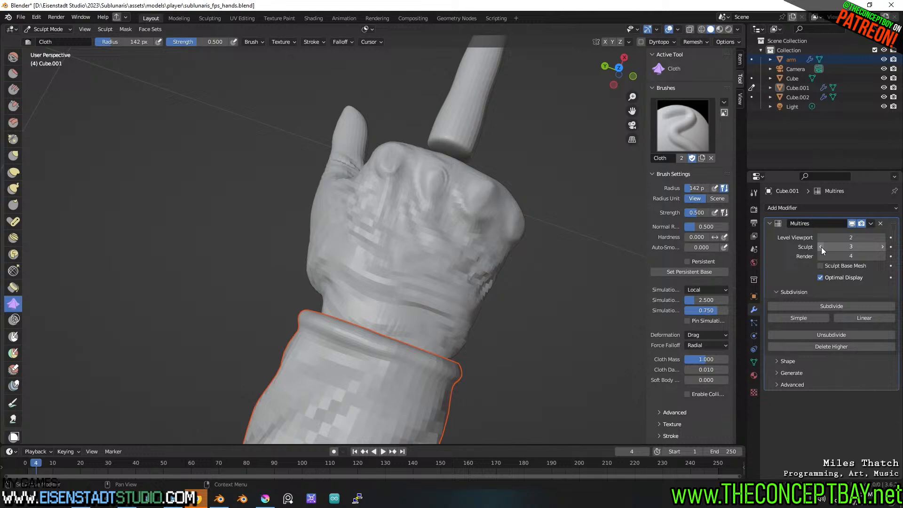
pyautogui.click(882, 247)
# Smooth the wrinkles across the back of the hand and the wrist at sculpt level 4.
pyautogui.moveTo(510, 211); pyautogui.dragTo(559, 220, button='middle')
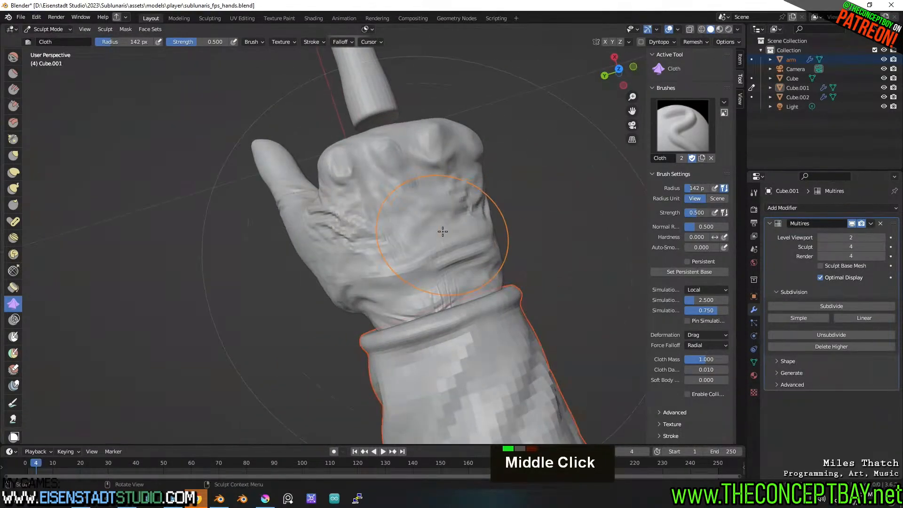
pyautogui.scroll(-2, 441, 235)
pyautogui.keyDown('shift'); pyautogui.click(376, 240); pyautogui.keyUp('shift')
pyautogui.keyDown('shift'); pyautogui.click(455, 246); pyautogui.keyUp('shift')
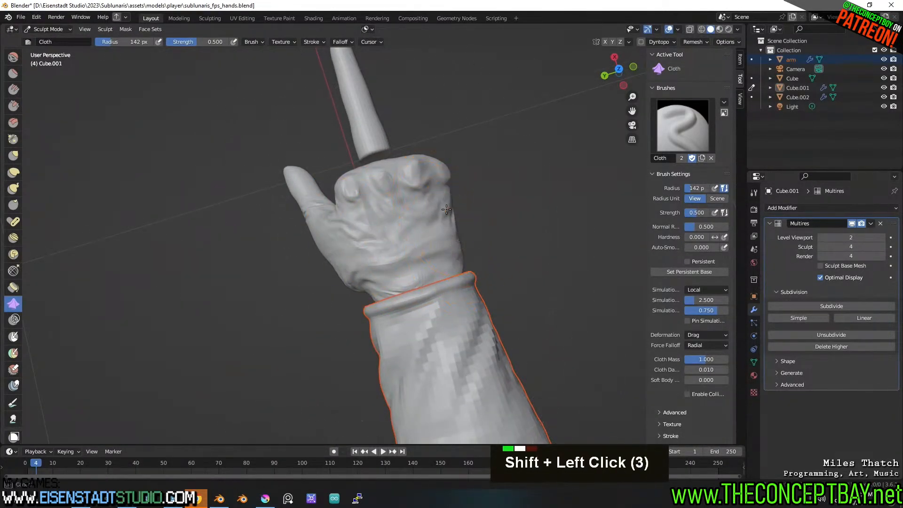
pyautogui.keyDown('shift'); pyautogui.moveTo(446, 210); pyautogui.dragTo(457, 243); pyautogui.keyUp('shift')
pyautogui.moveTo(458, 243); pyautogui.dragTo(489, 214, button='middle')
pyautogui.keyDown('shift'); pyautogui.click(409, 270); pyautogui.keyUp('shift')
pyautogui.moveTo(412, 269)
pyautogui.mouseDown(button='middle')
pyautogui.moveTo(441, 262)
pyautogui.moveTo(416, 253)
pyautogui.mouseUp(button='middle')
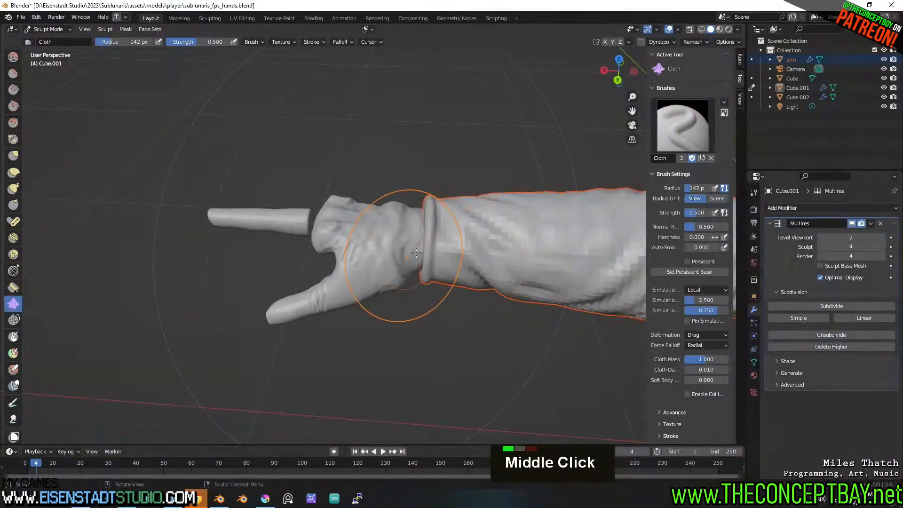
# Smooth the glove's surface around the base of the thumb on the palm side and undo the last smoothing stroke.
pyautogui.scroll(3, 417, 253)
pyautogui.moveTo(343, 332); pyautogui.dragTo(399, 257, button='middle')
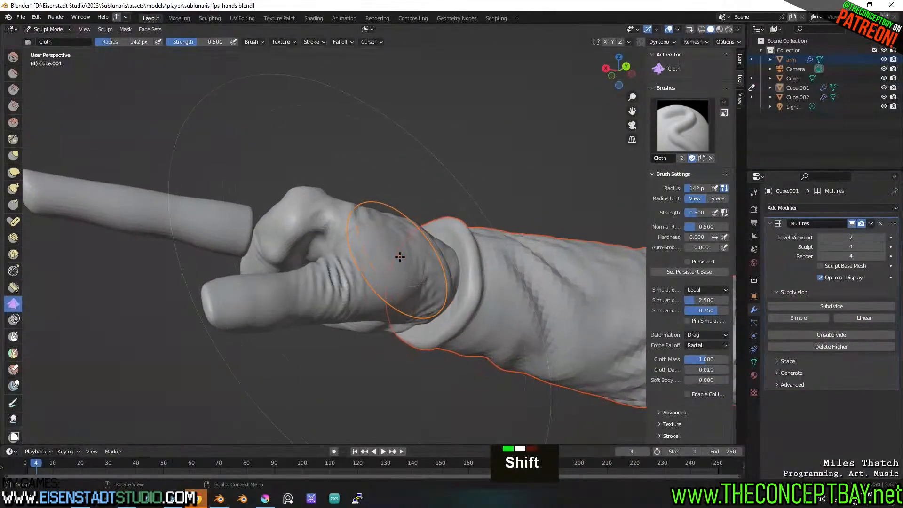
pyautogui.moveTo(337, 232); pyautogui.dragTo(348, 237, button='middle')
pyautogui.moveTo(348, 238)
pyautogui.keyDown('shift'); pyautogui.mouseDown(button='middle')
pyautogui.moveTo(442, 254)
pyautogui.moveTo(414, 306)
pyautogui.moveTo(371, 337)
pyautogui.moveTo(401, 343)
pyautogui.mouseUp(button='middle'); pyautogui.keyUp('shift')
pyautogui.keyDown('shift'); pyautogui.scroll(-1, 371, 337); pyautogui.keyUp('shift')
pyautogui.scroll(1, 403, 344)
pyautogui.keyDown('shift'); pyautogui.scroll(1, 403, 343); pyautogui.keyUp('shift')
pyautogui.keyDown('shift'); pyautogui.moveTo(385, 268); pyautogui.dragTo(387, 254); pyautogui.keyUp('shift')
pyautogui.moveTo(387, 254)
pyautogui.mouseDown(button='middle')
pyautogui.moveTo(358, 277)
pyautogui.moveTo(292, 282)
pyautogui.moveTo(245, 193)
pyautogui.mouseUp(button='middle')
pyautogui.moveTo(245, 193)
pyautogui.keyDown('shift'); pyautogui.mouseDown()
pyautogui.moveTo(237, 184)
pyautogui.moveTo(245, 182)
pyautogui.mouseUp(); pyautogui.keyUp('shift')
pyautogui.hotkey('ctrl', 'z')
# Switch to Object Mode, select the hand and raise its Multires viewport level by two.
pyautogui.moveTo(306, 182)
pyautogui.mouseDown(button='middle')
pyautogui.moveTo(273, 268)
pyautogui.moveTo(289, 196)
pyautogui.moveTo(356, 275)
pyautogui.mouseUp(button='middle')
pyautogui.click(58, 30)
pyautogui.click(52, 17)
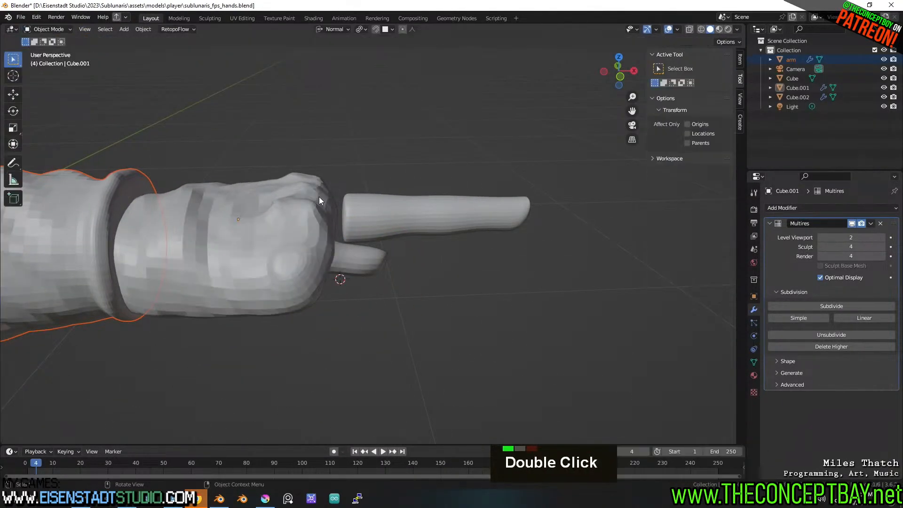
pyautogui.click(374, 210)
pyautogui.click(324, 222)
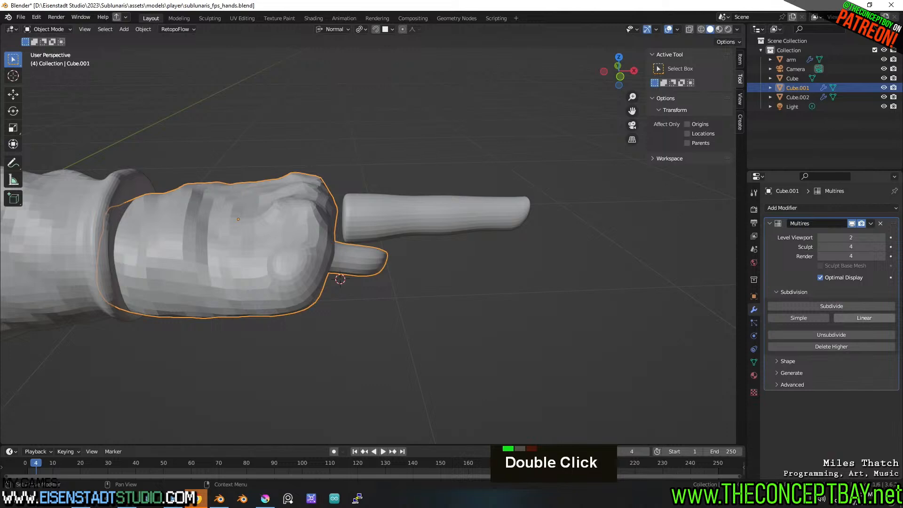
pyautogui.doubleClick(882, 238)
# Select the separate finger in front of the fist and switch it to Sculpt Mode.
pyautogui.click(440, 206)
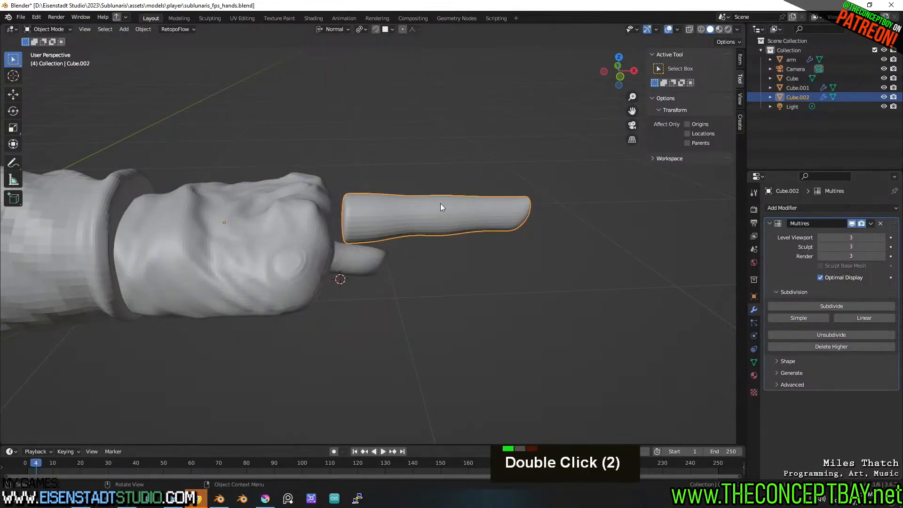
pyautogui.hotkey('ctrl', 'Tab')
pyautogui.click(440, 257)
pyautogui.scroll(4, 449, 251)
pyautogui.keyDown('shift'); pyautogui.moveTo(457, 244); pyautogui.dragTo(441, 261, button='middle'); pyautogui.keyUp('shift')
pyautogui.moveTo(441, 261); pyautogui.dragTo(435, 274, button='middle')
pyautogui.scroll(-4, 371, 207)
pyautogui.scroll(3, 385, 207)
pyautogui.keyDown('shift'); pyautogui.moveTo(385, 207); pyautogui.dragTo(385, 240, button='middle'); pyautogui.keyUp('shift')
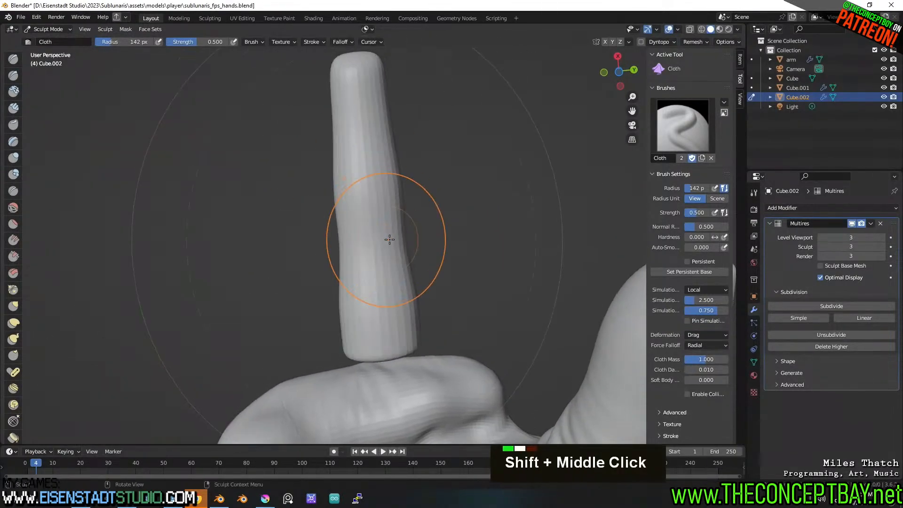
# Subdivide the finger's Multires to level 4 and carve paired creases under both joints with Draw Sharp at 30 px radius.
pyautogui.click(13, 75)
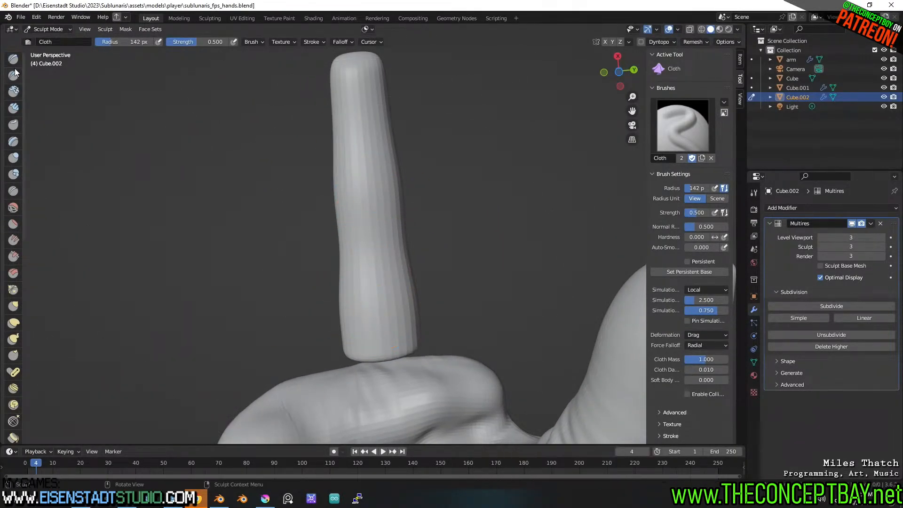
pyautogui.press('f')
pyautogui.click(328, 258)
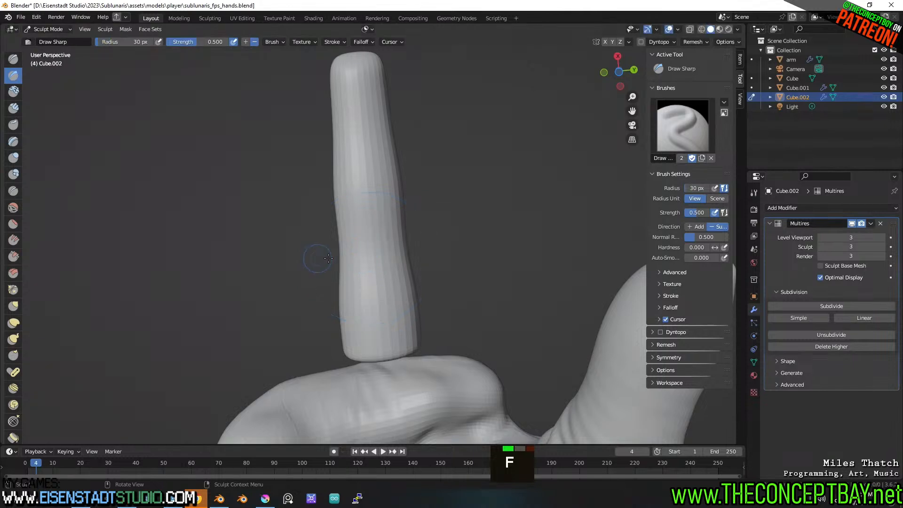
pyautogui.hotkey('ctrl', 'z')
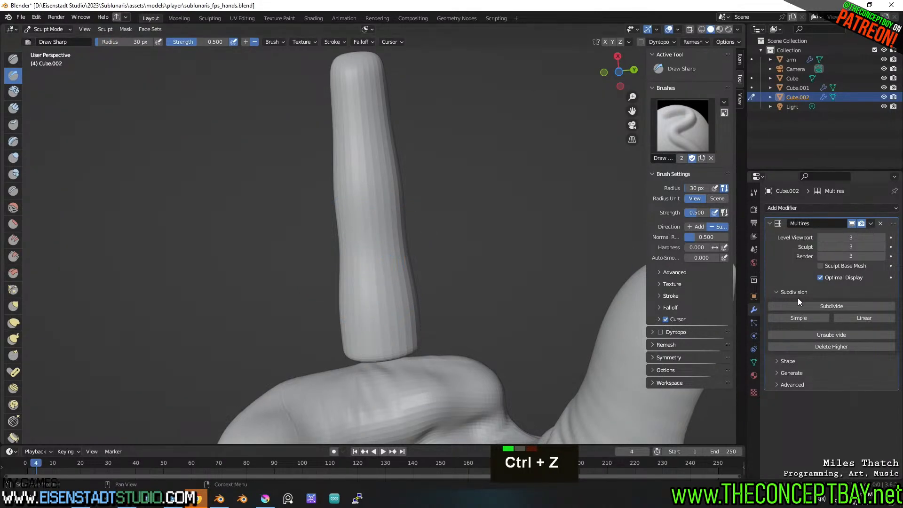
pyautogui.click(811, 306)
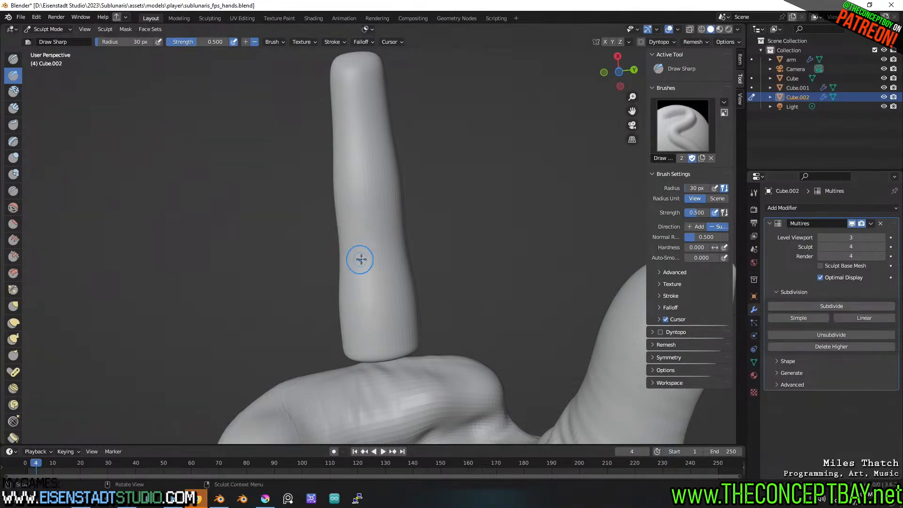
pyautogui.moveTo(350, 249); pyautogui.dragTo(441, 233)
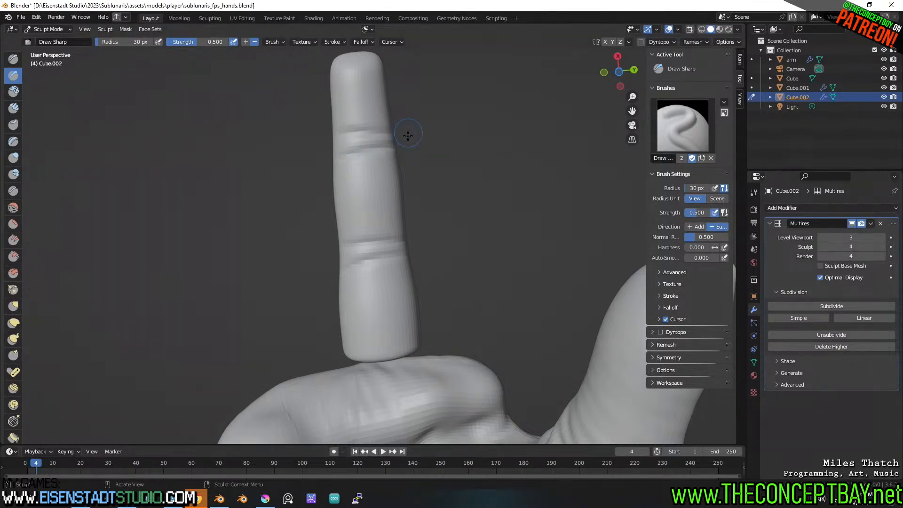
# Recess one side of the finger beside both joint creases using the Draw brush at 55 px radius.
pyautogui.moveTo(411, 134); pyautogui.dragTo(353, 205, button='middle')
pyautogui.keyDown('ctrl'); pyautogui.click(306, 145); pyautogui.keyUp('ctrl')
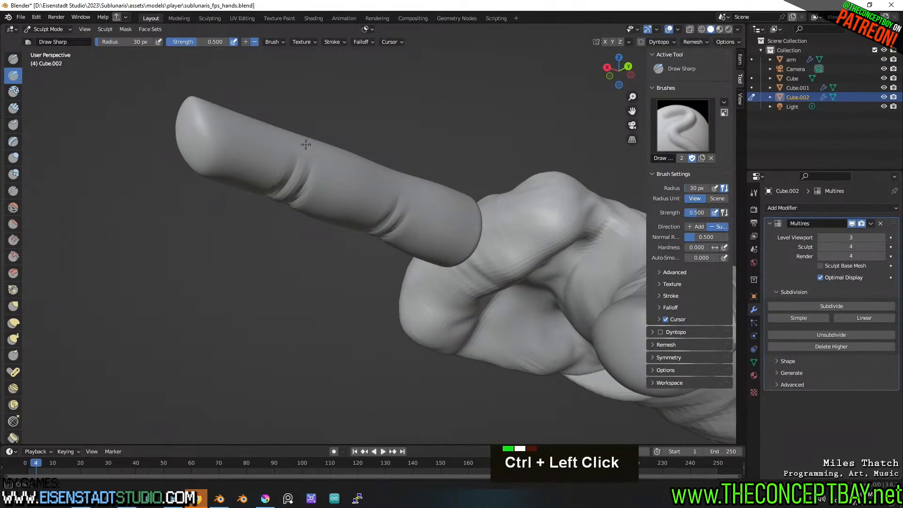
pyautogui.hotkey('ctrl', 'z')
pyautogui.click(310, 150)
pyautogui.press('x')
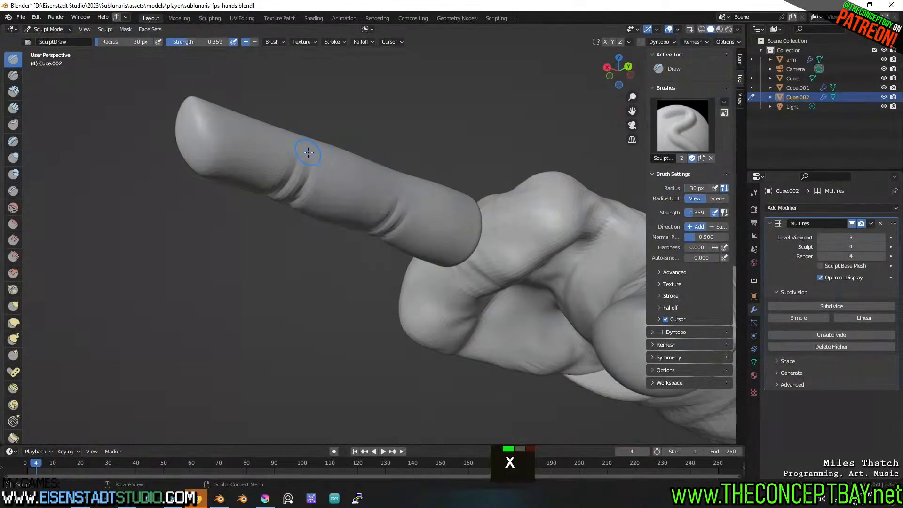
pyautogui.press('f')
pyautogui.keyDown('ctrl'); pyautogui.click(304, 145); pyautogui.keyUp('ctrl')
pyautogui.keyDown('ctrl'); pyautogui.click(308, 142); pyautogui.keyUp('ctrl')
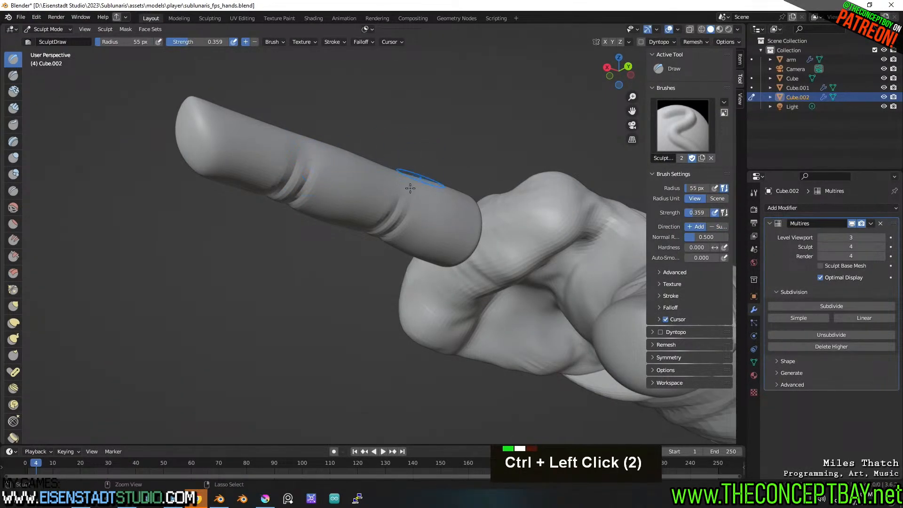
pyautogui.keyDown('ctrl'); pyautogui.click(406, 191); pyautogui.keyUp('ctrl')
pyautogui.keyDown('ctrl'); pyautogui.click(402, 190); pyautogui.keyUp('ctrl')
# Recess the opposite side of the finger beside the same two joint creases.
pyautogui.moveTo(399, 190)
pyautogui.mouseDown(button='middle')
pyautogui.moveTo(506, 192)
pyautogui.moveTo(377, 175)
pyautogui.mouseUp(button='middle')
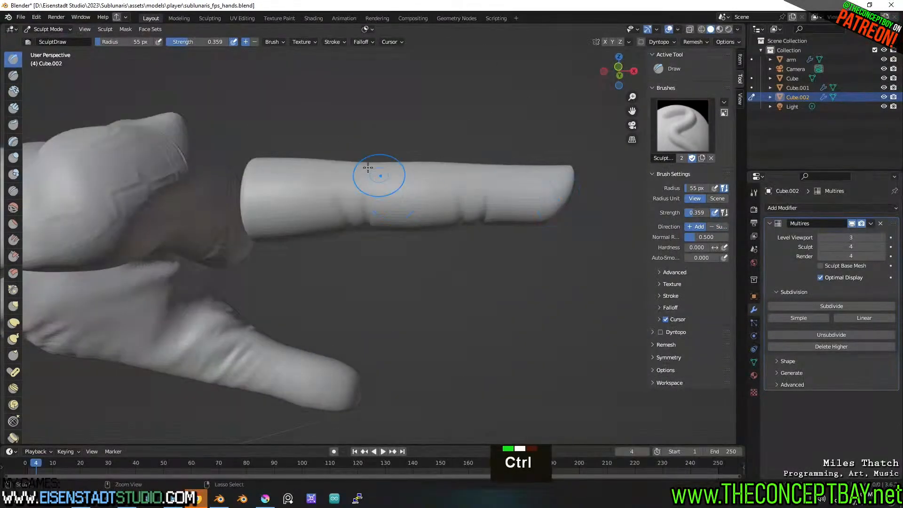
pyautogui.keyDown('ctrl'); pyautogui.click(353, 175); pyautogui.keyUp('ctrl')
pyautogui.keyDown('ctrl'); pyautogui.click(497, 170); pyautogui.keyUp('ctrl')
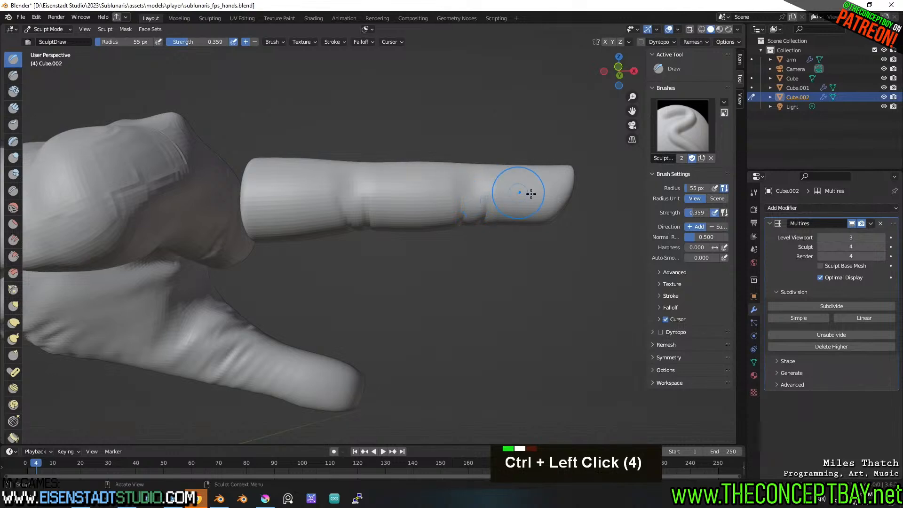
# Build up the pads between the creases on the finger's underside and smooth all three segments.
pyautogui.moveTo(531, 193); pyautogui.dragTo(415, 190, button='middle')
pyautogui.moveTo(393, 227)
pyautogui.mouseDown()
pyautogui.moveTo(408, 187)
pyautogui.moveTo(369, 208)
pyautogui.mouseUp()
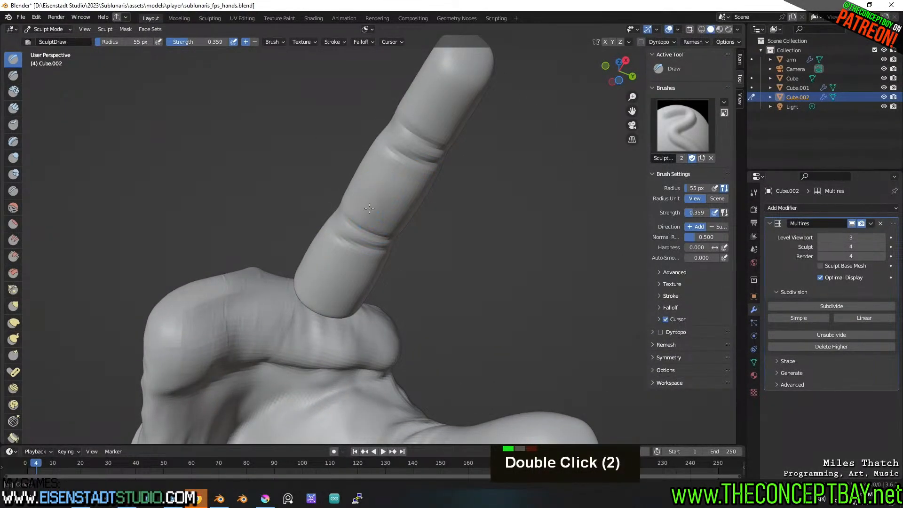
pyautogui.keyDown('shift'); pyautogui.moveTo(401, 184); pyautogui.dragTo(392, 196); pyautogui.keyUp('shift')
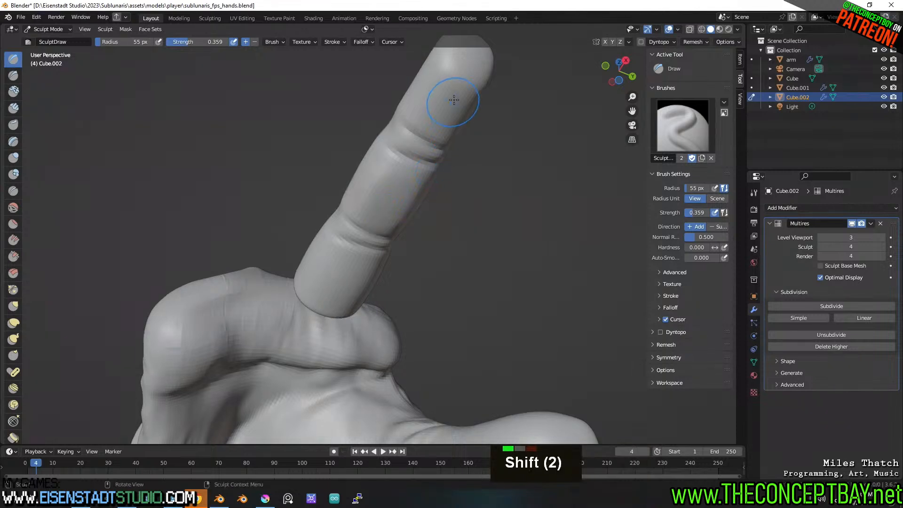
pyautogui.moveTo(450, 110)
pyautogui.keyDown('shift'); pyautogui.mouseDown()
pyautogui.moveTo(442, 124)
pyautogui.moveTo(460, 98)
pyautogui.mouseUp(); pyautogui.keyUp('shift')
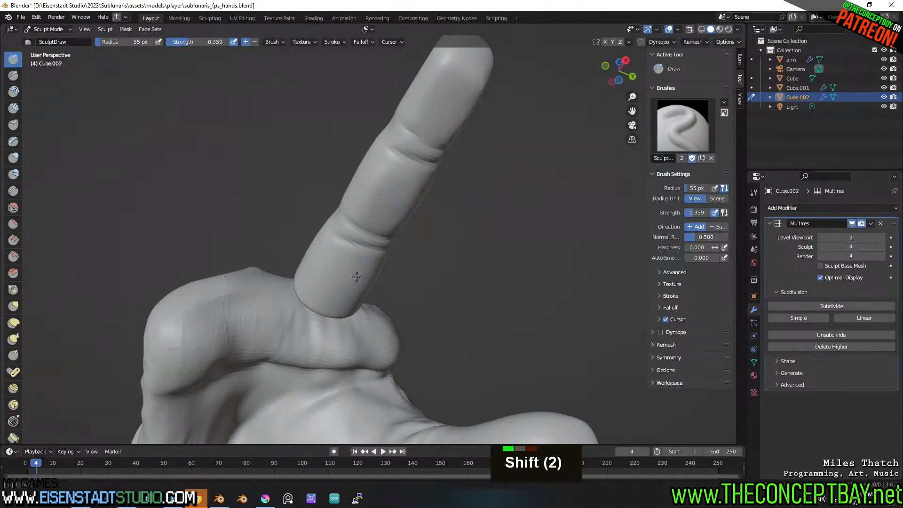
pyautogui.keyDown('shift'); pyautogui.moveTo(366, 289); pyautogui.dragTo(331, 299); pyautogui.keyUp('shift')
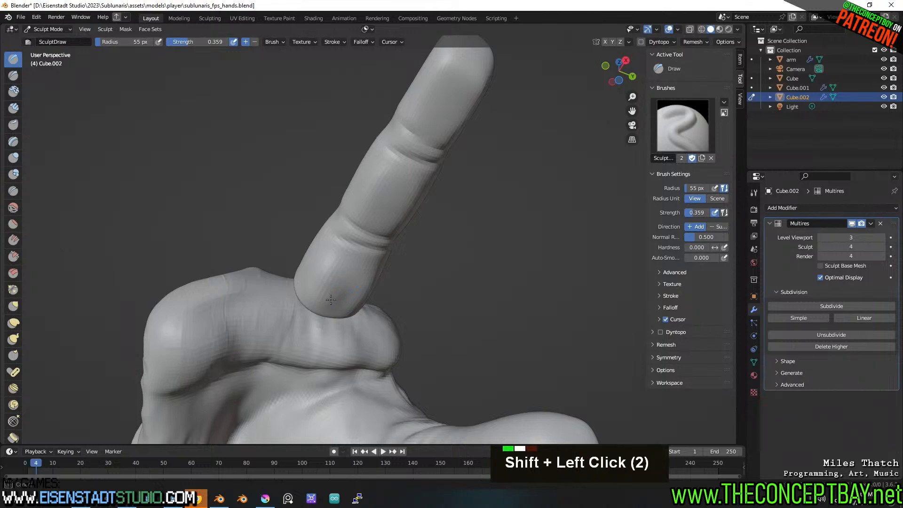
# Carve shallow dips along the back of the finger between the knuckles and smooth each one.
pyautogui.moveTo(342, 306); pyautogui.dragTo(420, 293, button='middle')
pyautogui.moveTo(322, 219); pyautogui.dragTo(303, 196, button='middle')
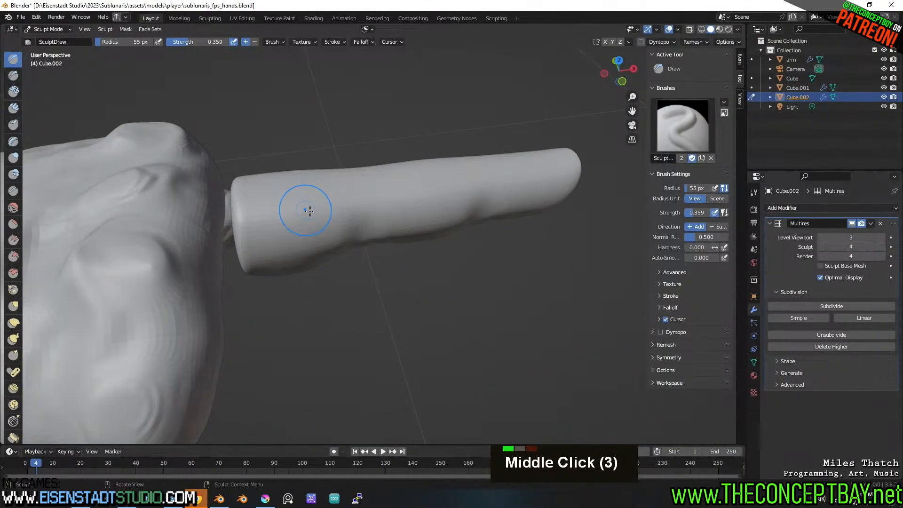
pyautogui.moveTo(303, 151); pyautogui.dragTo(275, 243, button='middle')
pyautogui.keyDown('ctrl'); pyautogui.click(275, 244); pyautogui.keyUp('ctrl')
pyautogui.keyDown('shift'); pyautogui.moveTo(320, 247); pyautogui.dragTo(319, 274); pyautogui.keyUp('shift')
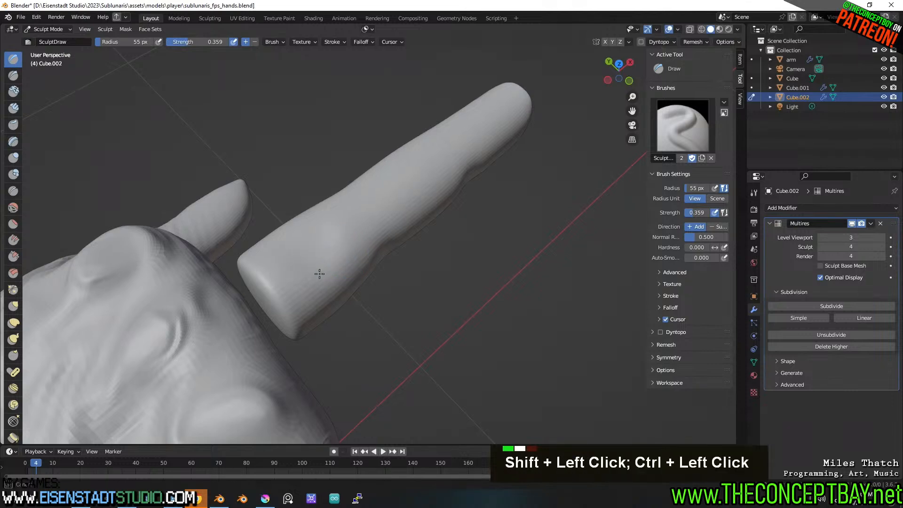
pyautogui.keyDown('ctrl'); pyautogui.click(396, 169); pyautogui.keyUp('ctrl')
pyautogui.keyDown('shift'); pyautogui.click(390, 164); pyautogui.keyUp('shift')
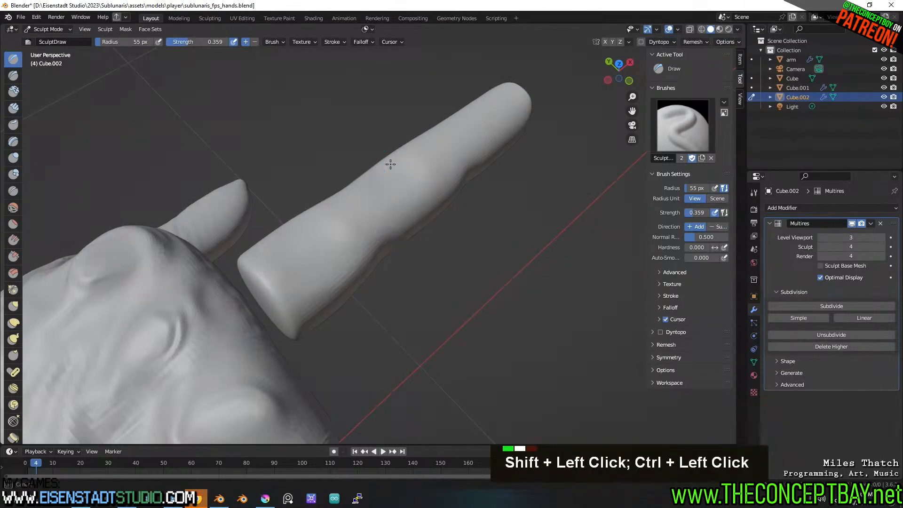
pyautogui.moveTo(433, 177); pyautogui.dragTo(447, 217, button='middle')
pyautogui.keyDown('ctrl'); pyautogui.click(520, 152); pyautogui.keyUp('ctrl')
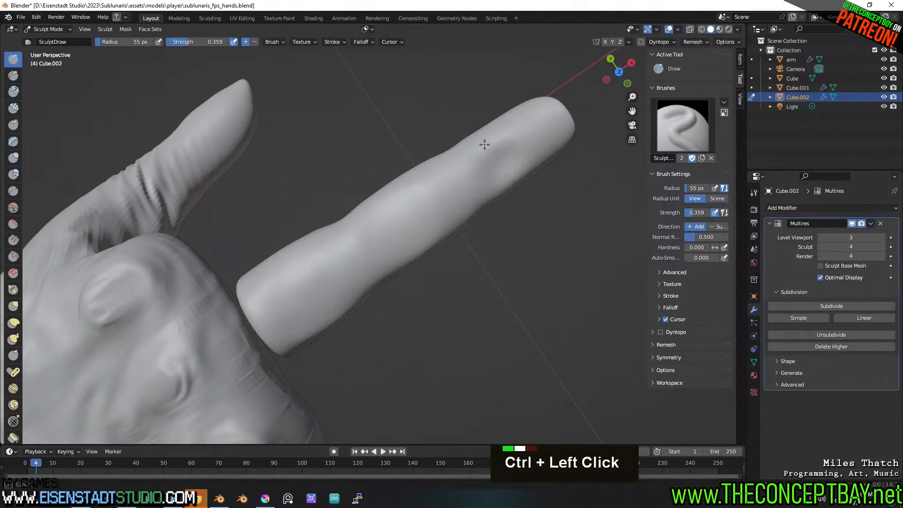
pyautogui.keyDown('shift'); pyautogui.moveTo(484, 145); pyautogui.dragTo(519, 174); pyautogui.keyUp('shift')
pyautogui.keyDown('shift'); pyautogui.moveTo(514, 135); pyautogui.dragTo(486, 158); pyautogui.keyUp('shift')
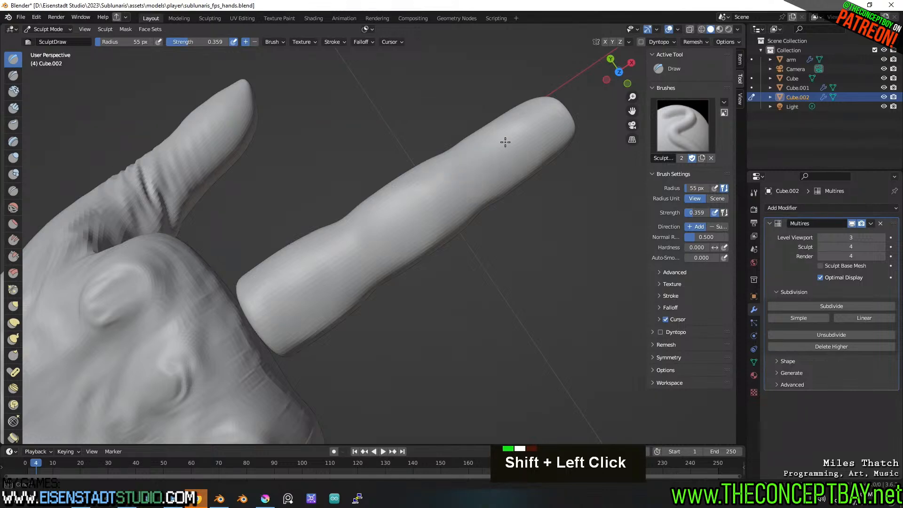
# Lower the finger's Multires sculpt level to 1.
pyautogui.moveTo(505, 142); pyautogui.dragTo(512, 211, button='middle')
pyautogui.keyDown('shift'); pyautogui.moveTo(489, 245); pyautogui.dragTo(396, 284, button='middle'); pyautogui.keyUp('shift')
pyautogui.moveTo(388, 219); pyautogui.dragTo(411, 235, button='middle')
pyautogui.scroll(2, 460, 197)
pyautogui.keyDown('shift'); pyautogui.moveTo(459, 198); pyautogui.dragTo(434, 227, button='middle'); pyautogui.keyUp('shift')
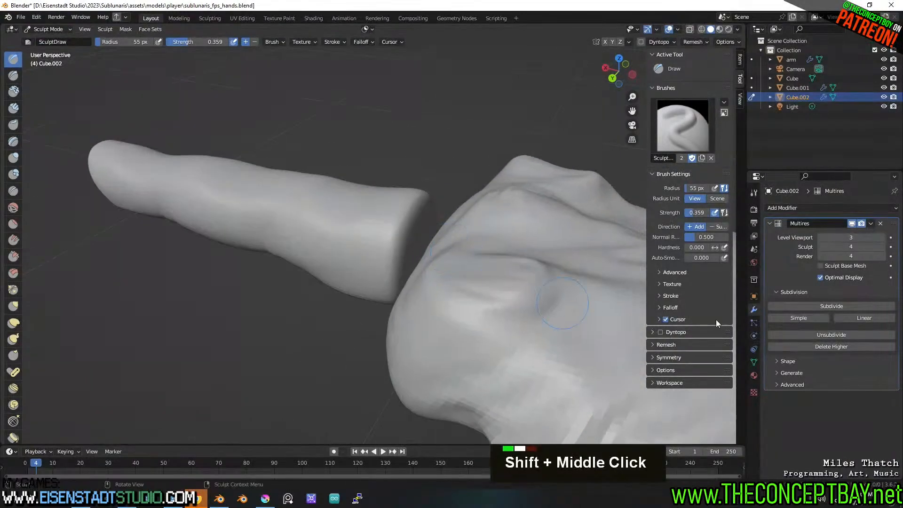
pyautogui.click(820, 247)
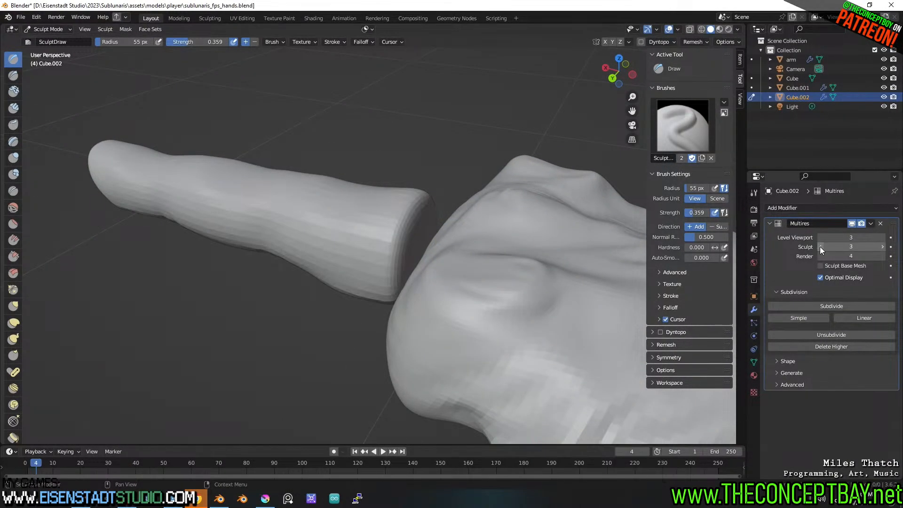
pyautogui.click(819, 247)
pyautogui.click(820, 246)
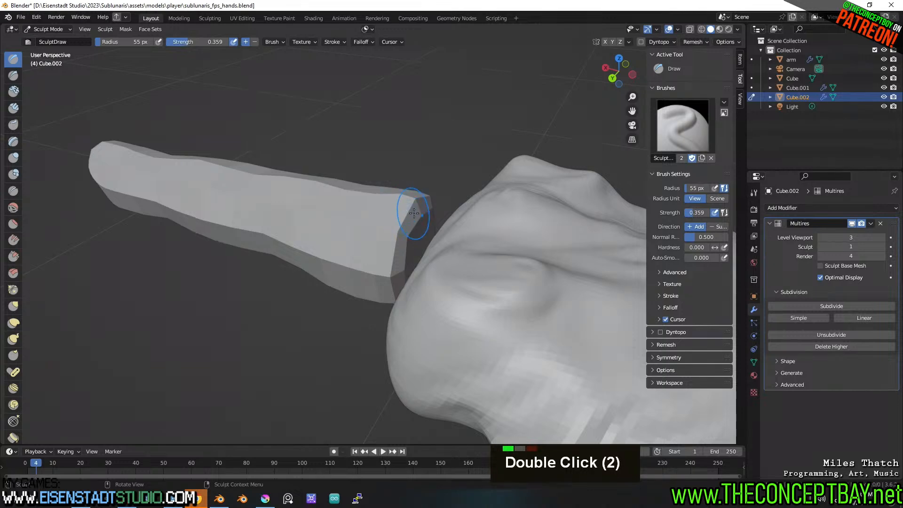
# Pull the finger's base end toward the fist's knuckle with the Grab brush at 197 px radius.
pyautogui.press('g')
pyautogui.moveTo(413, 211); pyautogui.dragTo(424, 210, button='middle')
pyautogui.hotkey('ctrl', 'z')
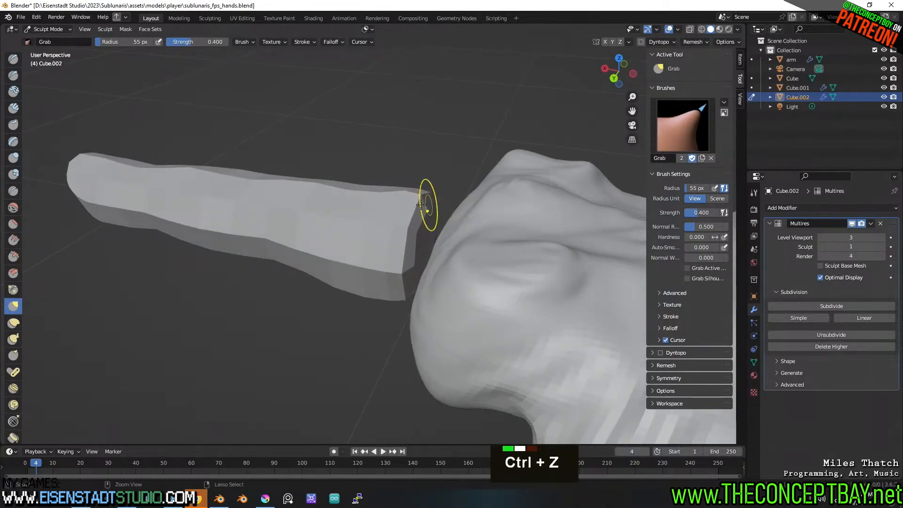
pyautogui.press('f')
pyautogui.click(473, 204)
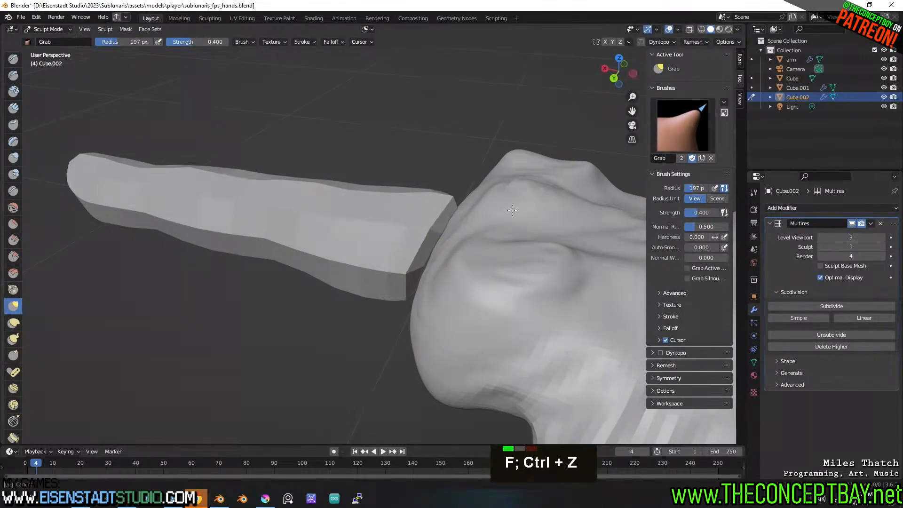
pyautogui.moveTo(520, 210)
pyautogui.mouseDown(button='middle')
pyautogui.moveTo(439, 212)
pyautogui.moveTo(429, 254)
pyautogui.moveTo(399, 252)
pyautogui.moveTo(463, 212)
pyautogui.moveTo(411, 207)
pyautogui.moveTo(351, 228)
pyautogui.moveTo(302, 213)
pyautogui.mouseUp(button='middle')
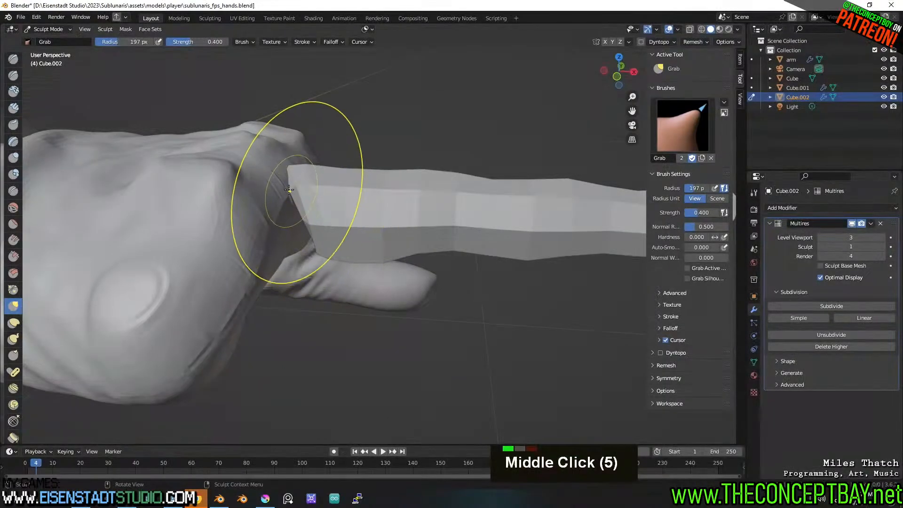
pyautogui.moveTo(302, 181)
pyautogui.mouseDown(button='middle')
pyautogui.moveTo(313, 115)
pyautogui.moveTo(312, 225)
pyautogui.mouseUp(button='middle')
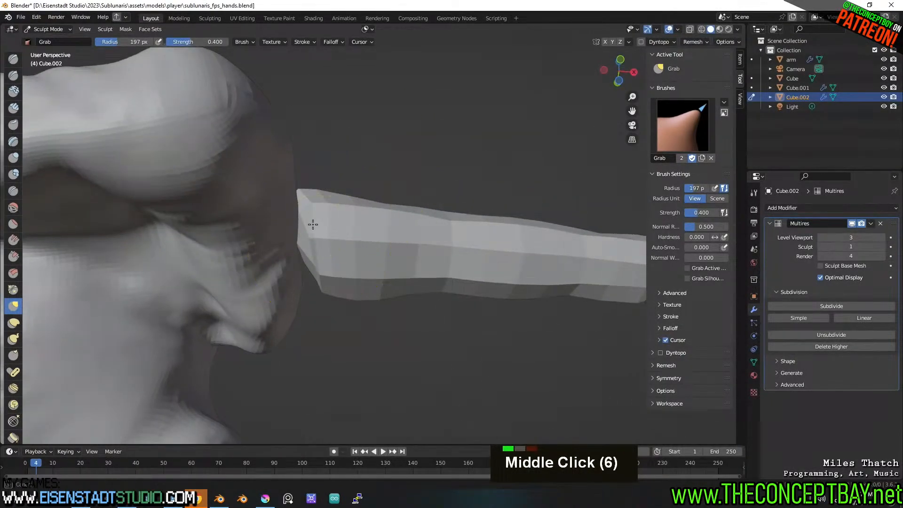
pyautogui.moveTo(323, 288); pyautogui.dragTo(282, 284)
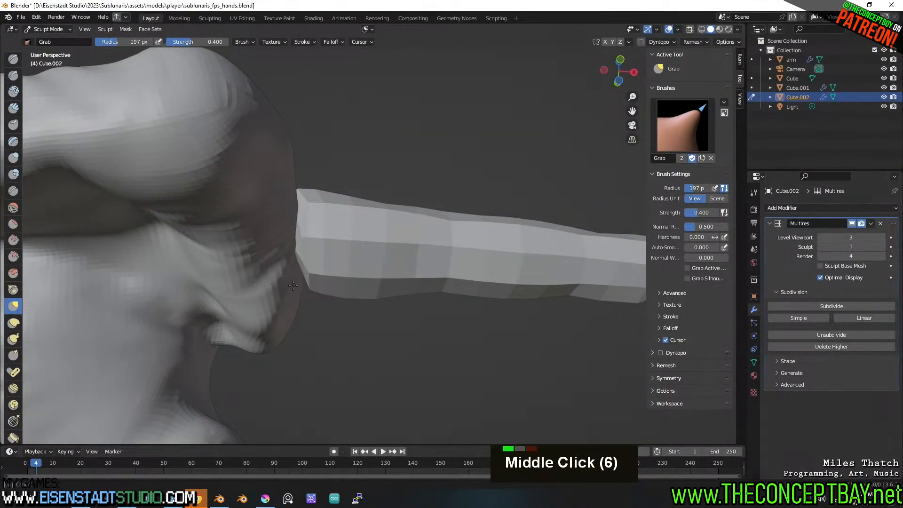
pyautogui.moveTo(296, 202)
pyautogui.mouseDown(button='middle')
pyautogui.moveTo(376, 292)
pyautogui.moveTo(453, 252)
pyautogui.mouseUp(button='middle')
# Raise the finger's Multires sculpt level back to 4.
pyautogui.scroll(-2, 453, 252)
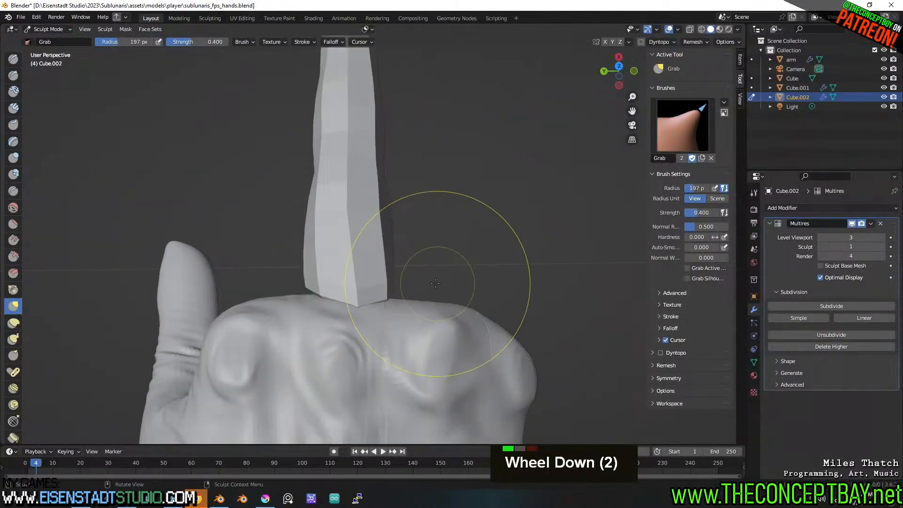
pyautogui.click(882, 247)
pyautogui.click(882, 247)
pyautogui.click(883, 247)
pyautogui.moveTo(471, 216)
pyautogui.mouseDown(button='middle')
pyautogui.moveTo(453, 161)
pyautogui.moveTo(428, 262)
pyautogui.moveTo(464, 202)
pyautogui.mouseUp(button='middle')
pyautogui.scroll(3, 464, 201)
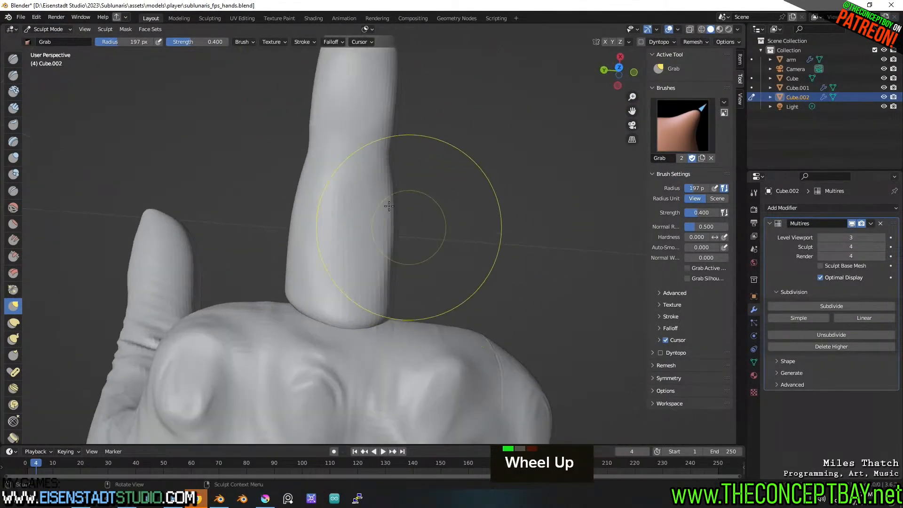
# Carve recesses into the back of the finger's base segment with the Draw brush at 89 px radius, smoothing between strokes.
pyautogui.click(13, 59)
pyautogui.press('f')
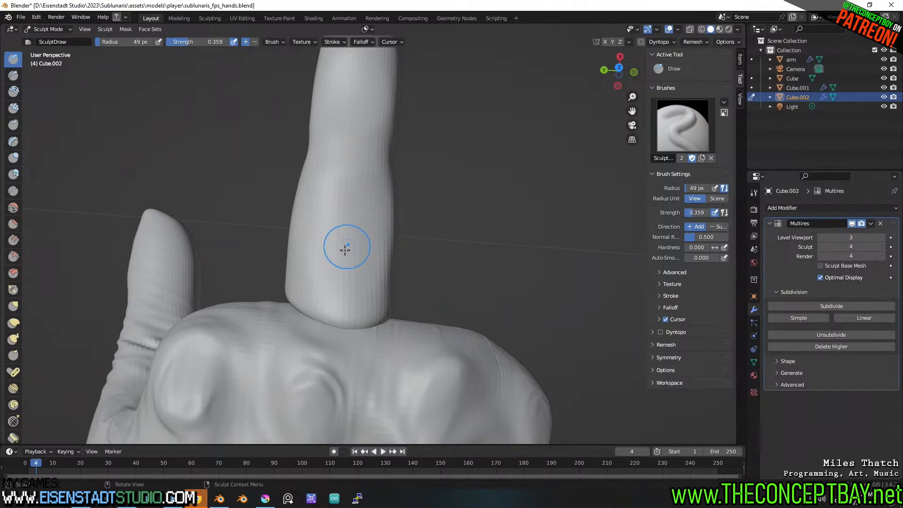
pyautogui.press('f')
pyautogui.doubleClick(365, 234)
pyautogui.moveTo(353, 235)
pyautogui.keyDown('ctrl'); pyautogui.mouseDown()
pyautogui.moveTo(365, 310)
pyautogui.moveTo(379, 306)
pyautogui.moveTo(316, 255)
pyautogui.mouseUp(); pyautogui.keyUp('ctrl')
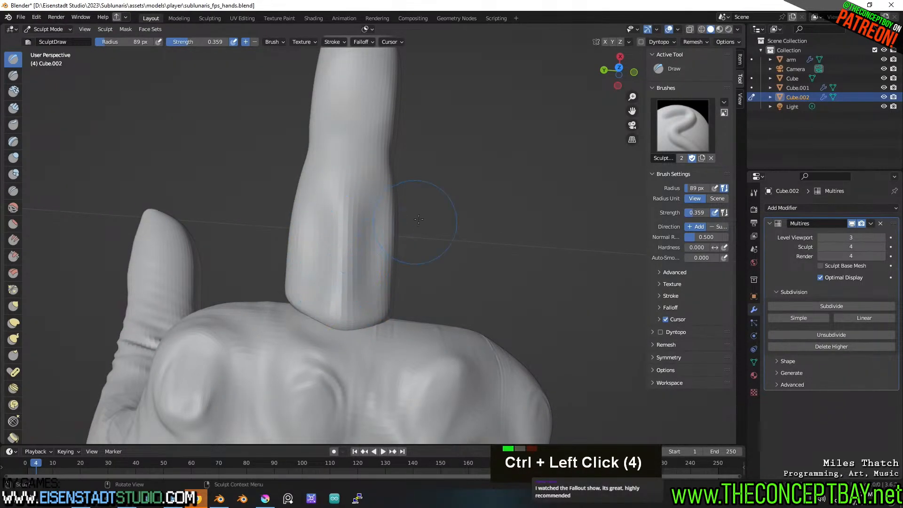
pyautogui.moveTo(337, 220)
pyautogui.keyDown('shift'); pyautogui.mouseDown()
pyautogui.moveTo(365, 199)
pyautogui.moveTo(387, 256)
pyautogui.moveTo(388, 305)
pyautogui.mouseUp(); pyautogui.keyUp('shift')
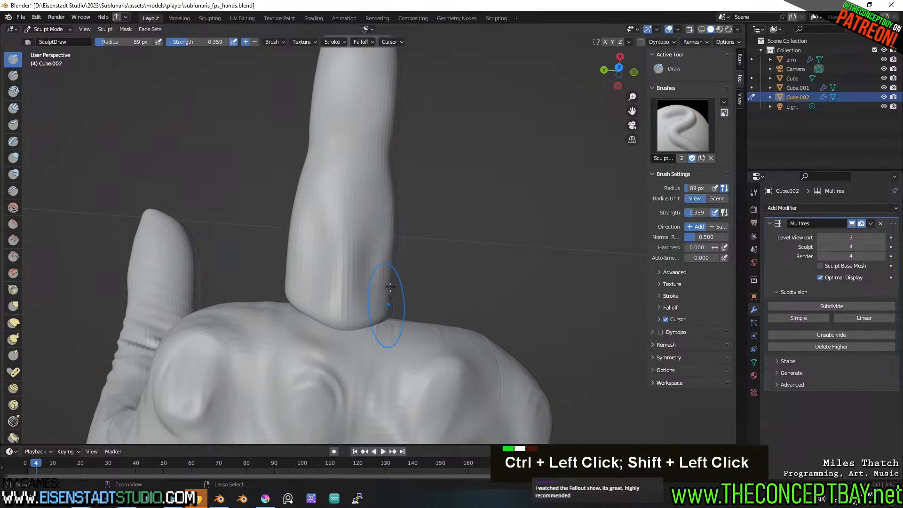
pyautogui.keyDown('ctrl'); pyautogui.moveTo(332, 263); pyautogui.dragTo(307, 284); pyautogui.keyUp('ctrl')
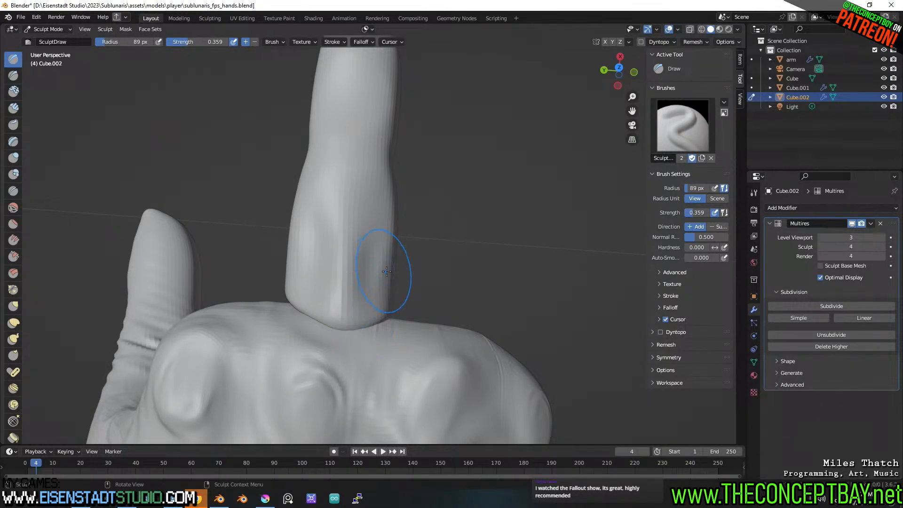
# Smooth the back, sides and knuckle-end edge of the finger's base segment at 89 px brush radius.
pyautogui.moveTo(387, 271); pyautogui.dragTo(358, 278, button='middle')
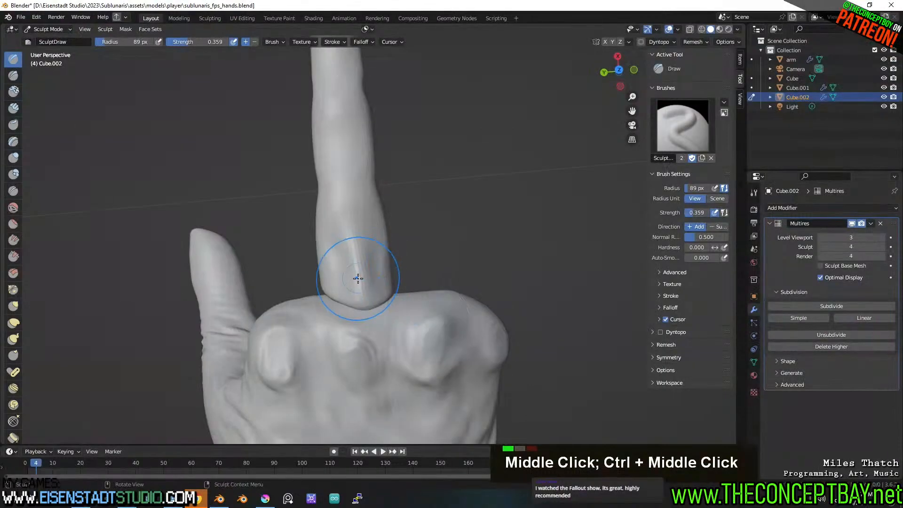
pyautogui.moveTo(360, 246)
pyautogui.keyDown('shift'); pyautogui.mouseDown()
pyautogui.moveTo(373, 292)
pyautogui.moveTo(375, 227)
pyautogui.moveTo(392, 270)
pyautogui.mouseUp(); pyautogui.keyUp('shift')
pyautogui.moveTo(405, 236); pyautogui.dragTo(558, 136, button='middle')
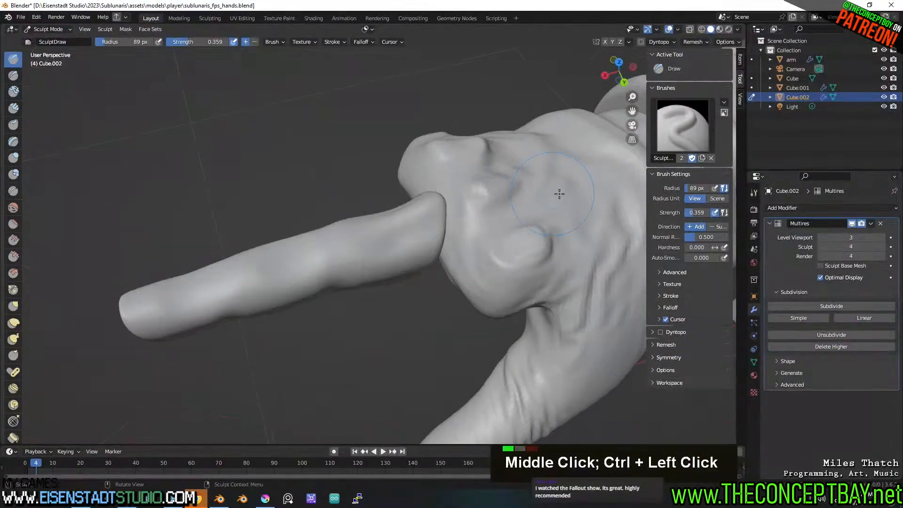
pyautogui.keyDown('shift'); pyautogui.click(413, 201); pyautogui.keyUp('shift')
pyautogui.moveTo(414, 201)
pyautogui.mouseDown(button='middle')
pyautogui.moveTo(464, 198)
pyautogui.moveTo(469, 174)
pyautogui.moveTo(445, 214)
pyautogui.moveTo(480, 202)
pyautogui.moveTo(442, 150)
pyautogui.moveTo(349, 203)
pyautogui.mouseUp(button='middle')
pyautogui.scroll(2, 445, 213)
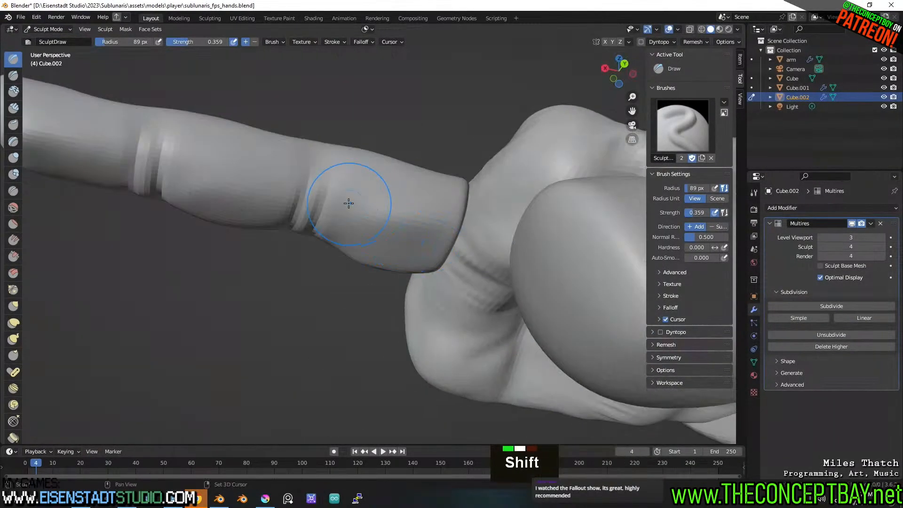
pyautogui.keyDown('shift'); pyautogui.moveTo(348, 204); pyautogui.dragTo(473, 236); pyautogui.keyUp('shift')
pyautogui.moveTo(473, 236); pyautogui.dragTo(347, 250, button='middle')
pyautogui.keyDown('shift'); pyautogui.moveTo(346, 250); pyautogui.dragTo(302, 288); pyautogui.keyUp('shift')
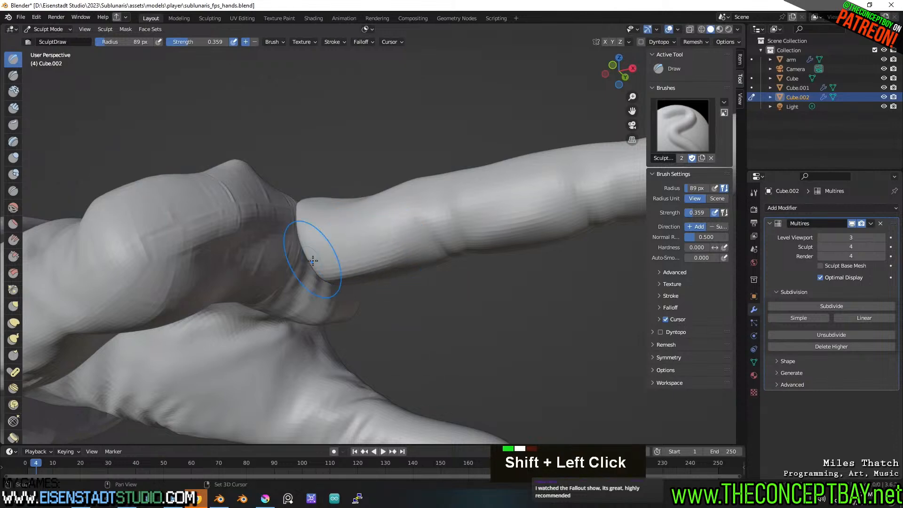
# Smooth the pad between the two underside creases and the side of the lower crease at 40 px radius.
pyautogui.scroll(-2, 462, 233)
pyautogui.moveTo(461, 233); pyautogui.dragTo(438, 237, button='middle')
pyautogui.moveTo(438, 238)
pyautogui.keyDown('shift'); pyautogui.mouseDown(button='middle')
pyautogui.moveTo(395, 250)
pyautogui.moveTo(409, 252)
pyautogui.mouseUp(button='middle'); pyautogui.keyUp('shift')
pyautogui.moveTo(410, 251)
pyautogui.mouseDown(button='middle')
pyautogui.moveTo(369, 239)
pyautogui.moveTo(345, 249)
pyautogui.mouseUp(button='middle')
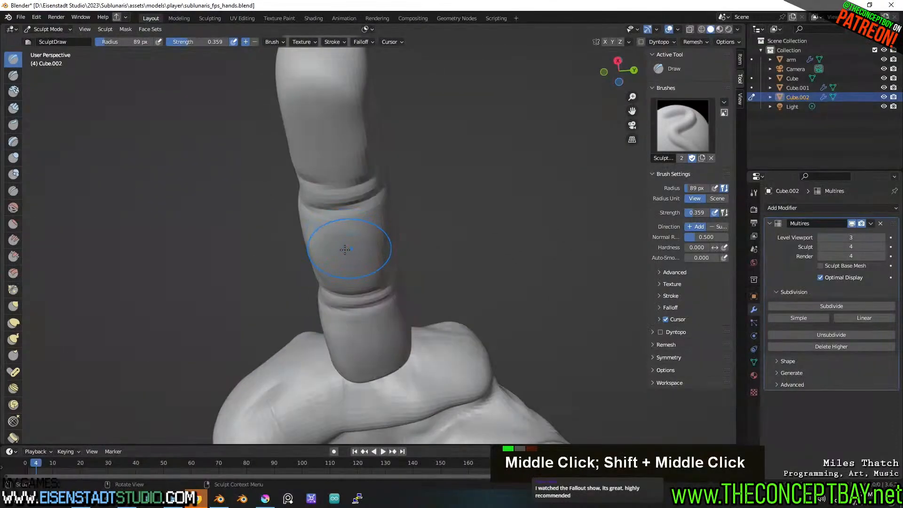
pyautogui.moveTo(345, 250)
pyautogui.keyDown('ctrl'); pyautogui.mouseDown()
pyautogui.moveTo(353, 239)
pyautogui.moveTo(325, 241)
pyautogui.moveTo(329, 271)
pyautogui.mouseUp(); pyautogui.keyUp('ctrl')
pyautogui.hotkey('ctrl', 'z')
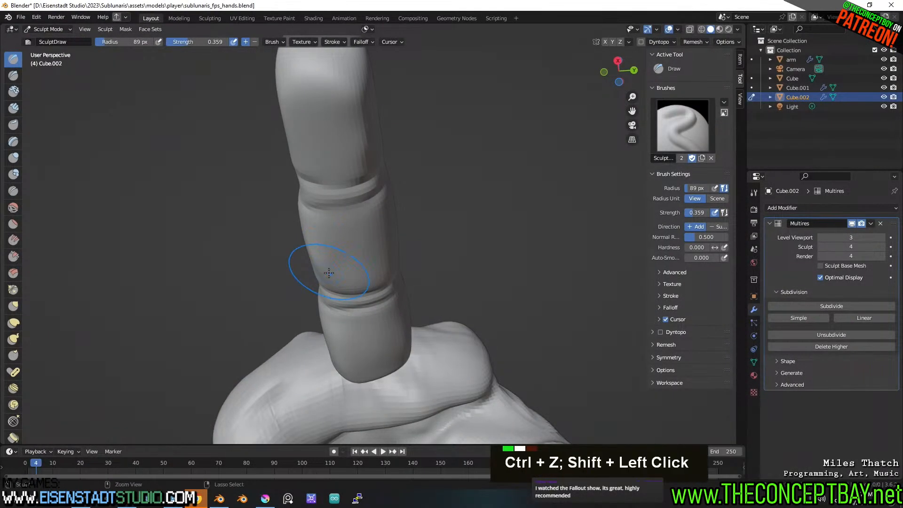
pyautogui.press('f')
pyautogui.keyDown('shift'); pyautogui.click(341, 235); pyautogui.keyUp('shift')
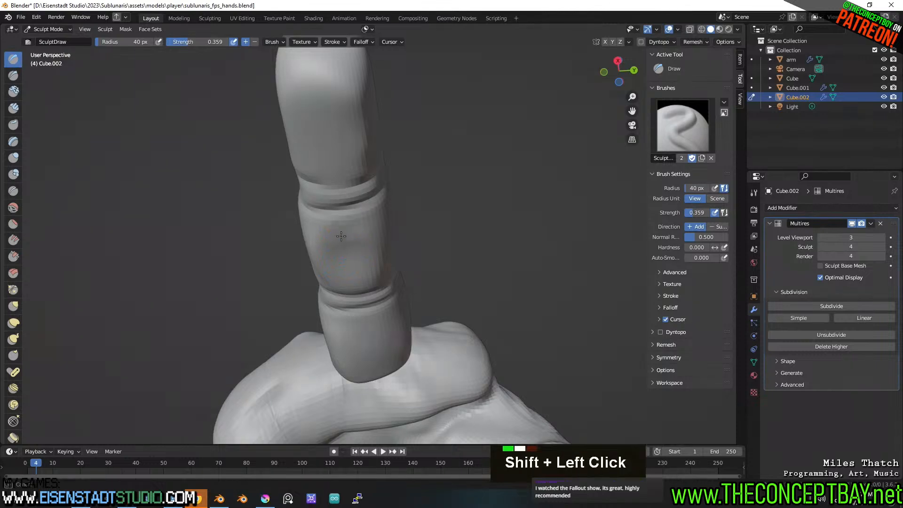
pyautogui.keyDown('shift'); pyautogui.moveTo(365, 277); pyautogui.dragTo(369, 261); pyautogui.keyUp('shift')
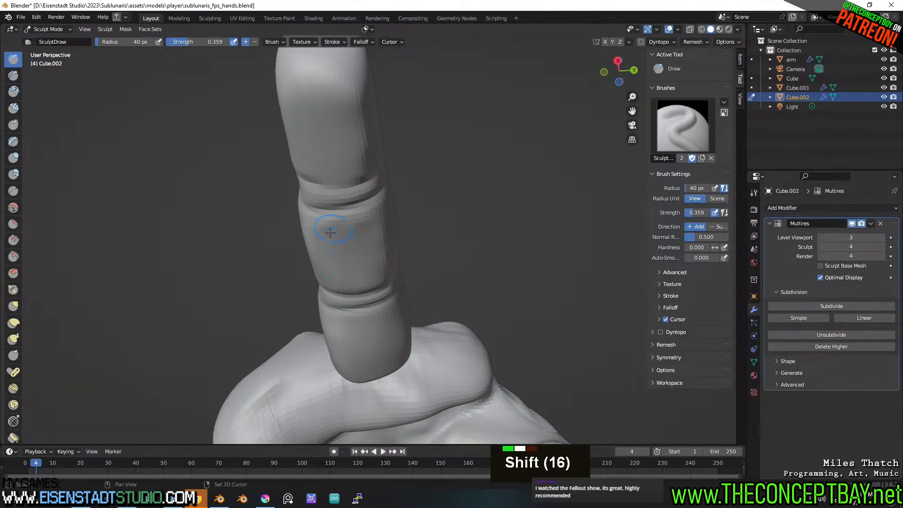
pyautogui.keyDown('shift'); pyautogui.click(329, 269); pyautogui.keyUp('shift')
pyautogui.moveTo(331, 270)
pyautogui.mouseDown(button='middle')
pyautogui.moveTo(391, 238)
pyautogui.moveTo(423, 271)
pyautogui.mouseUp(button='middle')
pyautogui.keyDown('shift'); pyautogui.moveTo(422, 271); pyautogui.dragTo(418, 263); pyautogui.keyUp('shift')
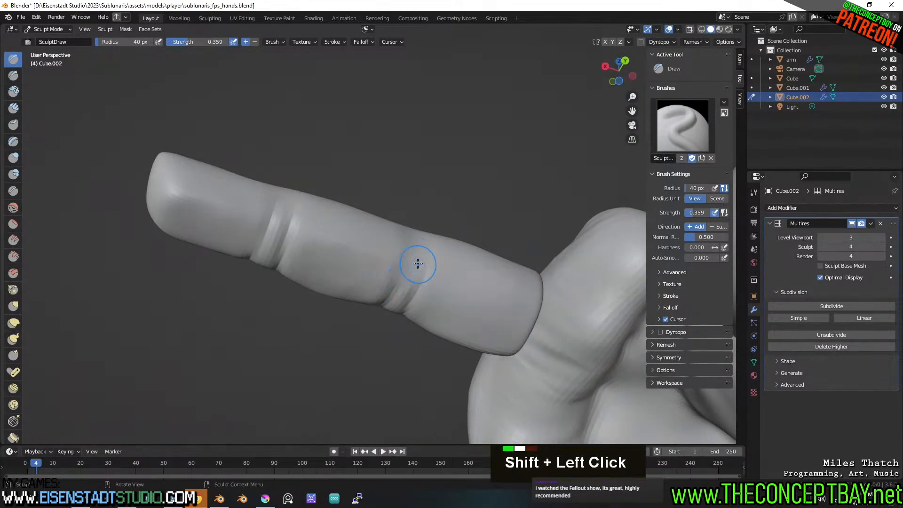
# Carve the lower joint's crease deeper around the finger's underside and sides with the Draw Sharp brush at 40 px radius.
pyautogui.hotkey('shift', 'space')
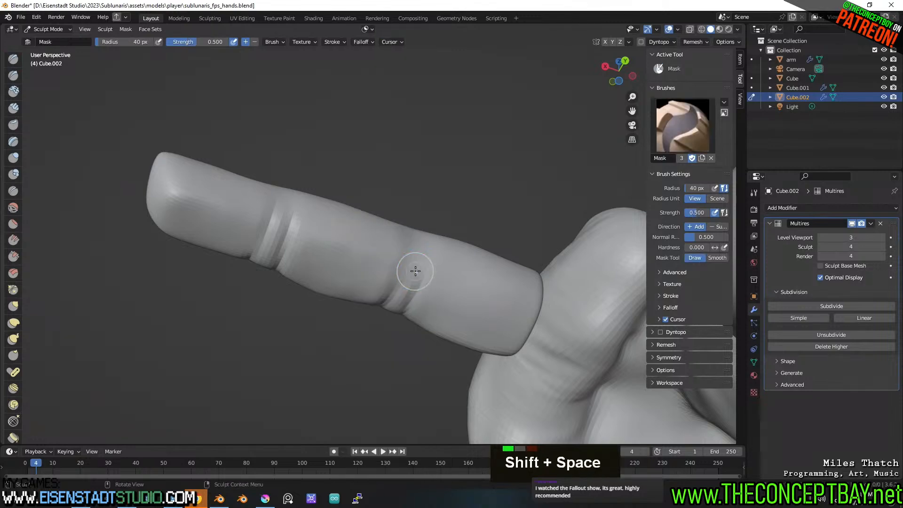
pyautogui.hotkey('shift', 'space')
pyautogui.press('1')
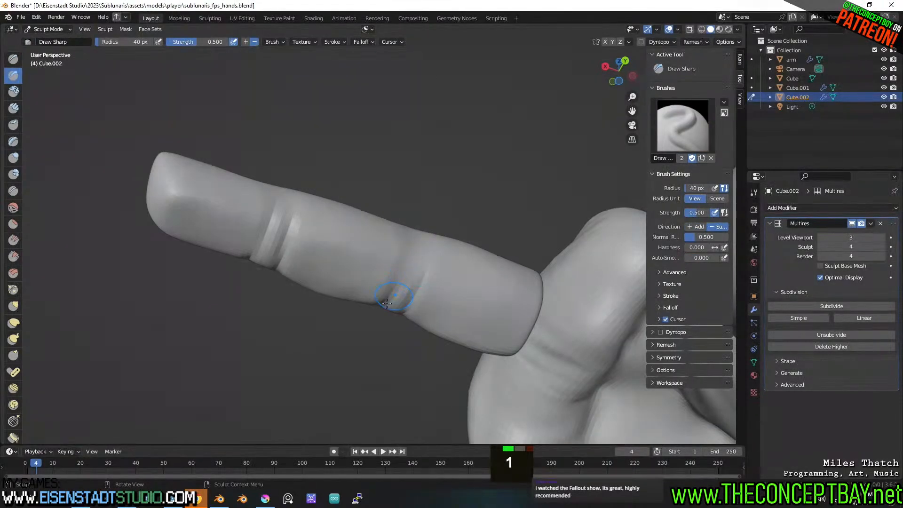
pyautogui.moveTo(431, 247); pyautogui.dragTo(415, 291)
pyautogui.moveTo(425, 248)
pyautogui.mouseDown(button='middle')
pyautogui.moveTo(509, 201)
pyautogui.moveTo(425, 195)
pyautogui.moveTo(468, 201)
pyautogui.moveTo(509, 268)
pyautogui.mouseUp(button='middle')
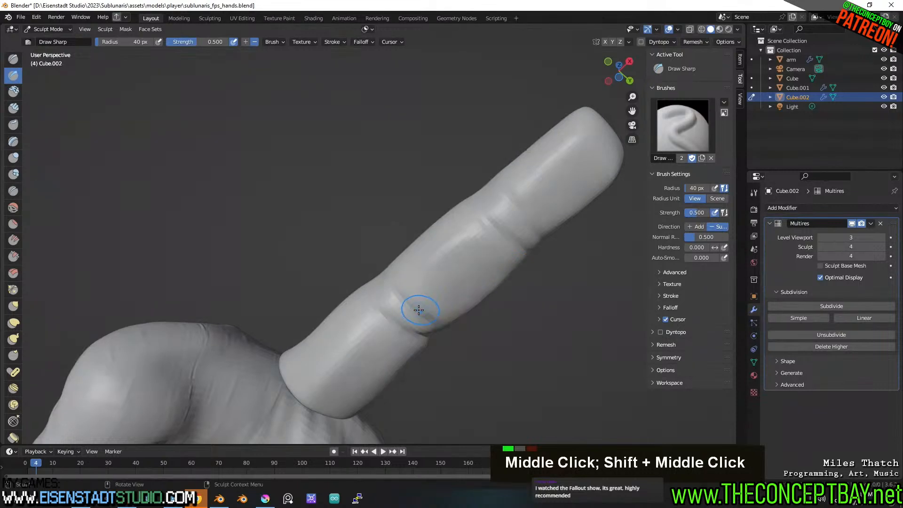
pyautogui.moveTo(419, 308); pyautogui.dragTo(403, 296)
pyautogui.moveTo(410, 327); pyautogui.dragTo(387, 296)
# Carve the crease at the finger's upper joint deeper on both sides with the Draw Sharp brush.
pyautogui.doubleClick(512, 212)
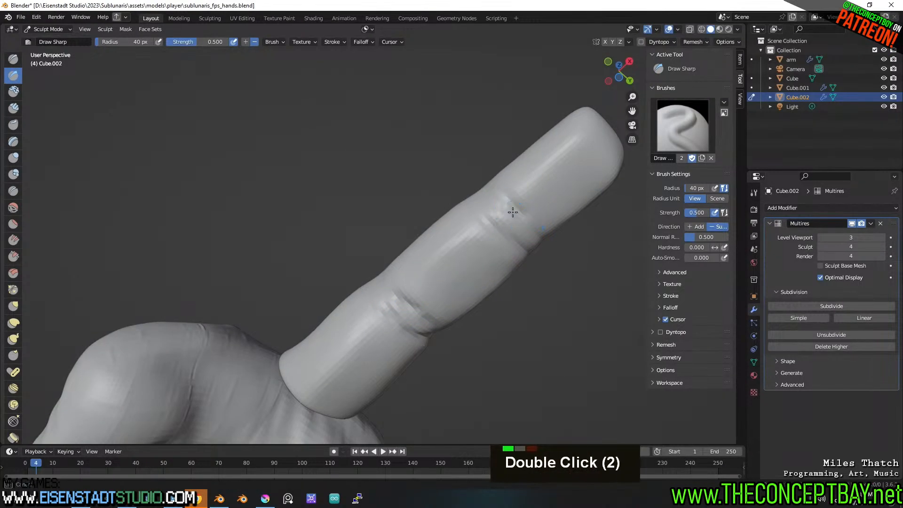
pyautogui.moveTo(549, 229); pyautogui.dragTo(362, 214, button='middle')
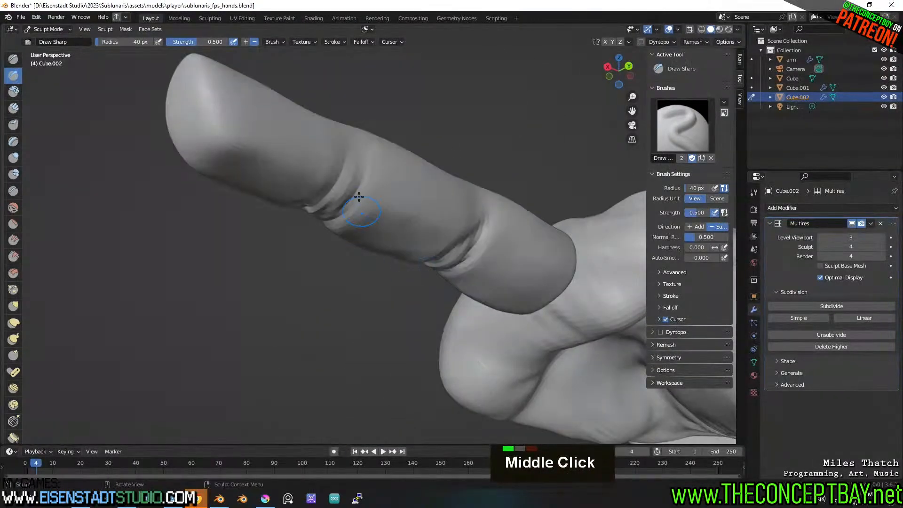
pyautogui.moveTo(351, 153); pyautogui.dragTo(331, 211)
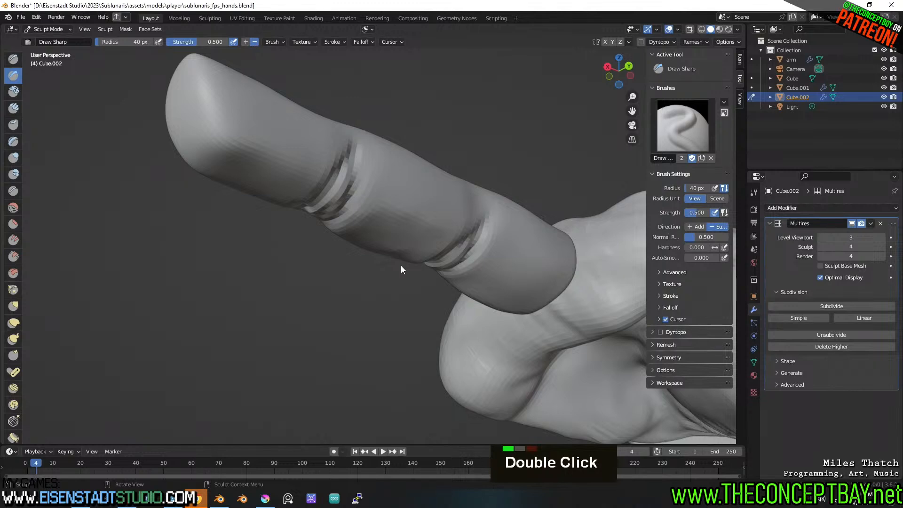
# Subdivide the finger's Multires to level 5 and smooth its underside around the creases and fingertip.
pyautogui.moveTo(453, 174)
pyautogui.mouseDown(button='middle')
pyautogui.moveTo(446, 227)
pyautogui.moveTo(466, 199)
pyautogui.moveTo(397, 222)
pyautogui.moveTo(302, 214)
pyautogui.moveTo(437, 136)
pyautogui.mouseUp(button='middle')
pyautogui.keyDown('shift'); pyautogui.click(303, 217); pyautogui.keyUp('shift')
pyautogui.keyDown('shift'); pyautogui.click(458, 151); pyautogui.keyUp('shift')
pyautogui.keyDown('shift'); pyautogui.click(406, 142); pyautogui.keyUp('shift')
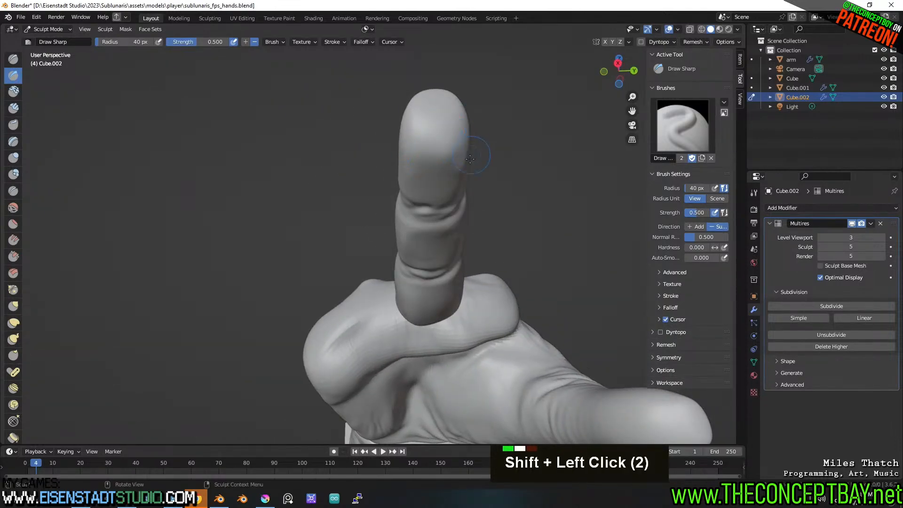
# Smooth the fingertip and the segments along the finger's back and sides at 94 px radius.
pyautogui.press('f')
pyautogui.click(520, 151)
pyautogui.moveTo(513, 150)
pyautogui.mouseDown(button='middle')
pyautogui.moveTo(431, 112)
pyautogui.moveTo(504, 182)
pyautogui.mouseUp(button='middle')
pyautogui.keyDown('shift'); pyautogui.click(395, 92); pyautogui.keyUp('shift')
pyautogui.keyDown('shift'); pyautogui.click(506, 181); pyautogui.keyUp('shift')
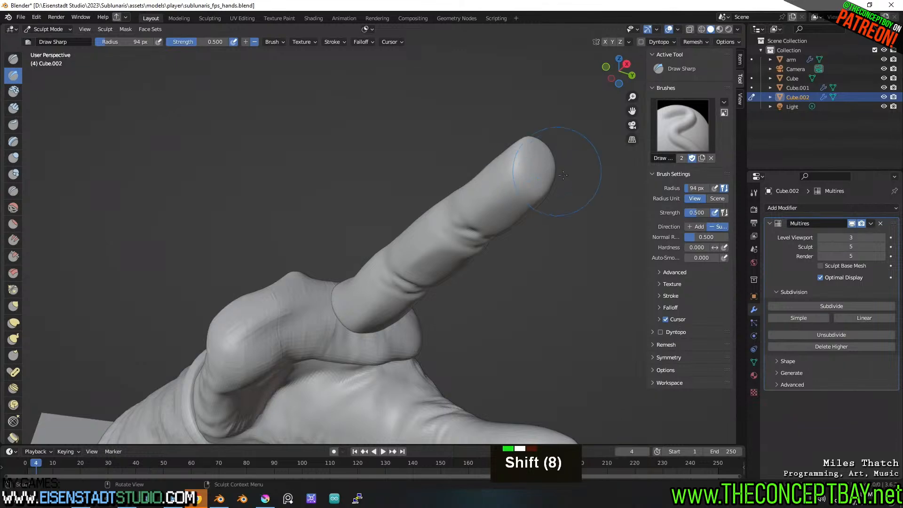
pyautogui.moveTo(563, 175)
pyautogui.mouseDown(button='middle')
pyautogui.moveTo(512, 157)
pyautogui.moveTo(473, 198)
pyautogui.moveTo(459, 189)
pyautogui.mouseUp(button='middle')
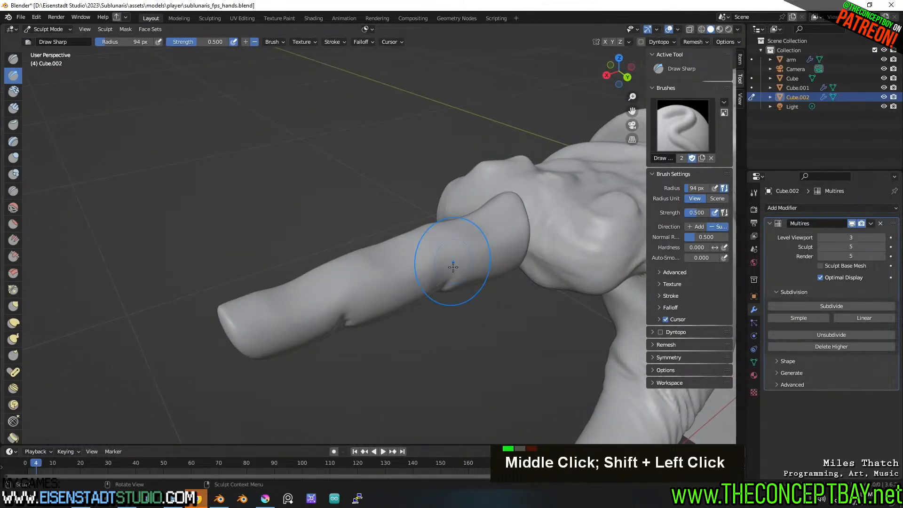
pyautogui.keyDown('shift'); pyautogui.click(269, 340); pyautogui.keyUp('shift')
pyautogui.moveTo(262, 343); pyautogui.dragTo(323, 373, button='middle')
pyautogui.keyDown('shift'); pyautogui.click(498, 305); pyautogui.keyUp('shift')
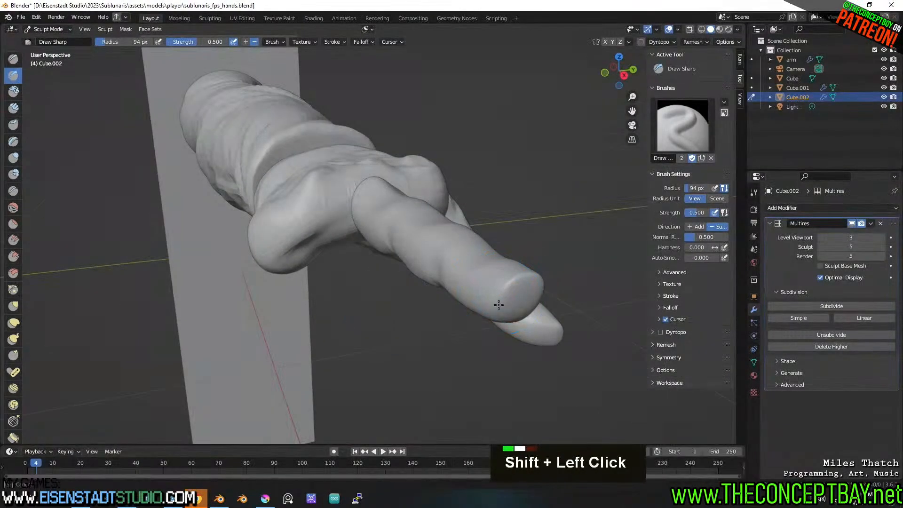
pyautogui.scroll(-2, 497, 314)
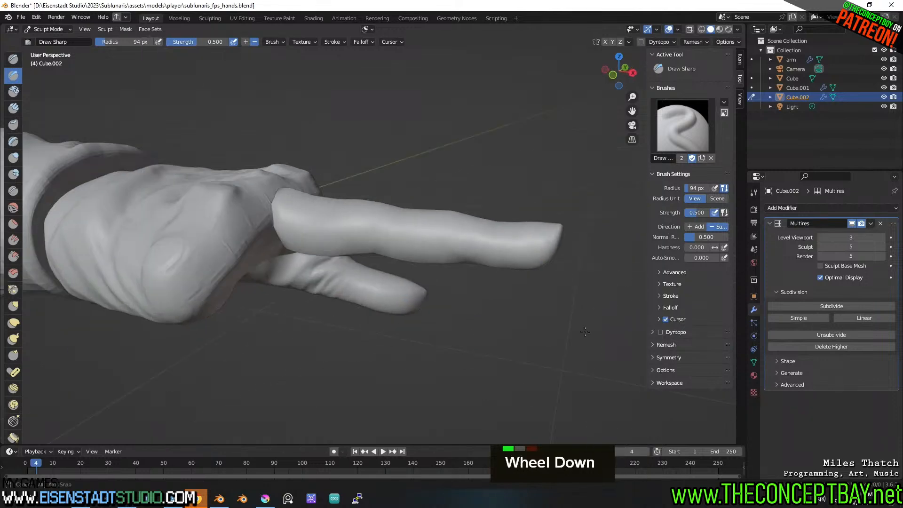
# Raise a fold across the side of the finger's base segment with the Draw Sharp brush at 94 px radius.
pyautogui.moveTo(497, 314)
pyautogui.mouseDown(button='middle')
pyautogui.moveTo(510, 310)
pyautogui.moveTo(439, 222)
pyautogui.moveTo(450, 266)
pyautogui.moveTo(443, 275)
pyautogui.mouseUp(button='middle')
pyautogui.scroll(2, 511, 310)
pyautogui.scroll(-2, 451, 267)
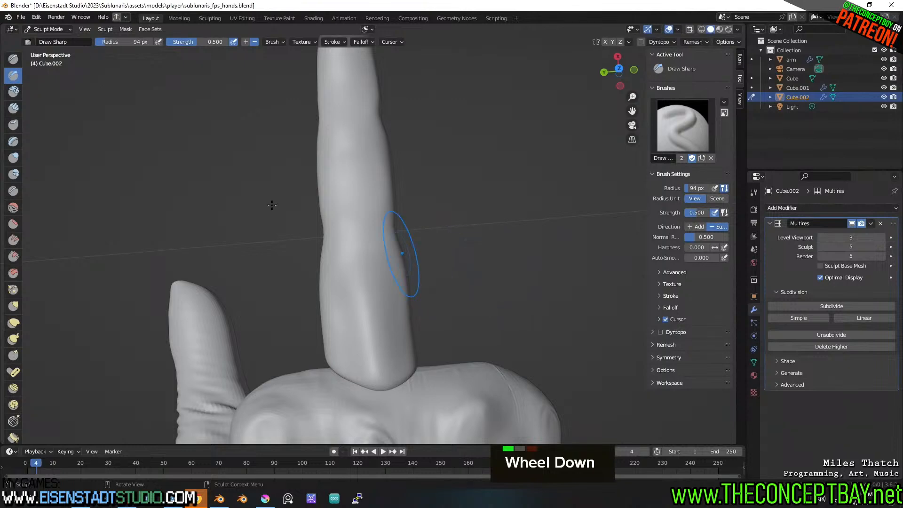
pyautogui.moveTo(273, 213); pyautogui.dragTo(170, 132, button='middle')
pyautogui.scroll(1, 331, 286)
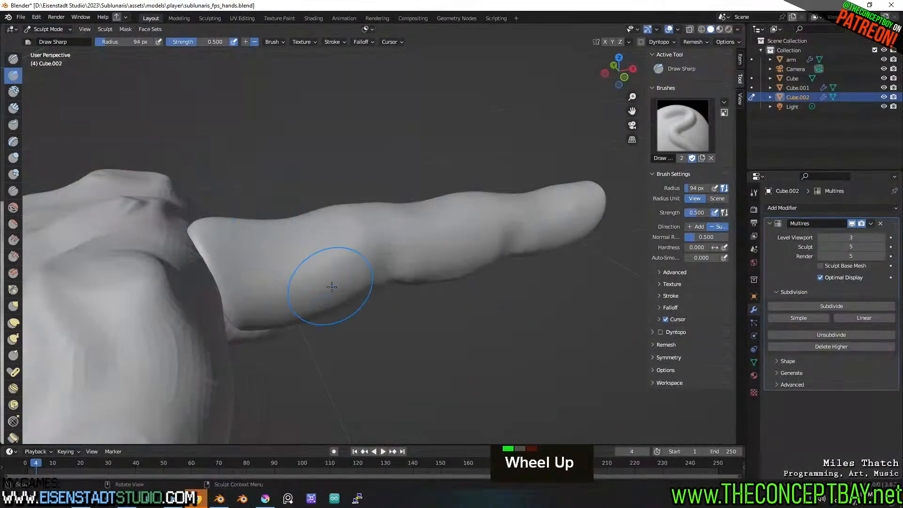
pyautogui.keyDown('ctrl'); pyautogui.moveTo(310, 258); pyautogui.dragTo(329, 311); pyautogui.keyUp('ctrl')
pyautogui.moveTo(343, 321); pyautogui.dragTo(323, 291, button='middle')
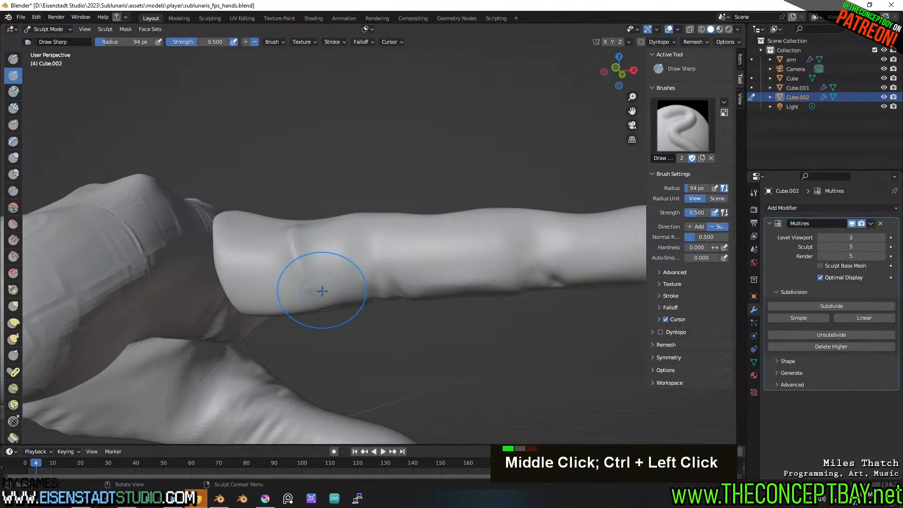
pyautogui.keyDown('ctrl'); pyautogui.moveTo(240, 231); pyautogui.dragTo(228, 274); pyautogui.keyUp('ctrl')
pyautogui.moveTo(264, 244)
pyautogui.keyDown('ctrl'); pyautogui.mouseDown()
pyautogui.moveTo(252, 260)
pyautogui.moveTo(276, 287)
pyautogui.mouseUp(); pyautogui.keyUp('ctrl')
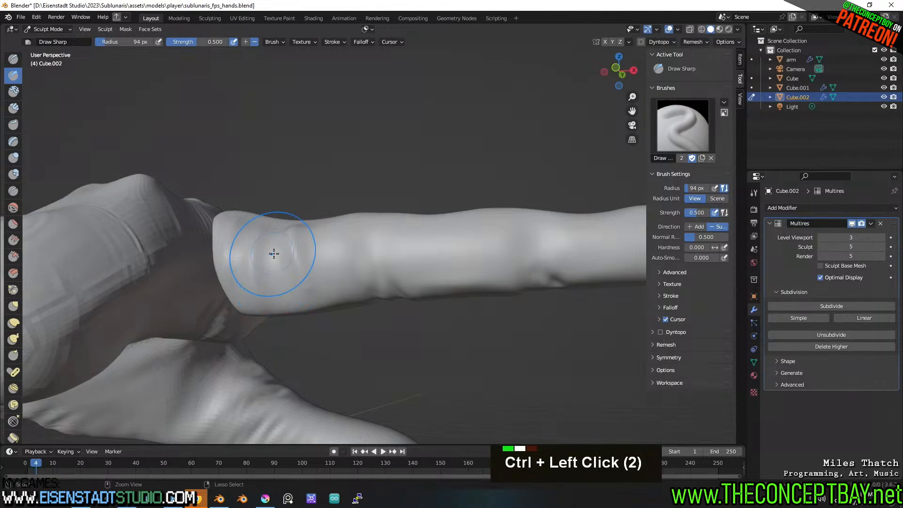
pyautogui.hotkey('ctrl', 'z')
pyautogui.hotkey('ctrl', 'z')
pyautogui.press('f')
pyautogui.click(268, 203)
pyautogui.hotkey('ctrl', 'z')
# Raise parallel folds between the knuckle edge and the existing side fold, reducing the Draw Sharp radius to 66 px.
pyautogui.moveTo(232, 224)
pyautogui.keyDown('ctrl'); pyautogui.mouseDown()
pyautogui.moveTo(256, 220)
pyautogui.moveTo(267, 284)
pyautogui.mouseUp(); pyautogui.keyUp('ctrl')
pyautogui.press('f')
pyautogui.click(274, 270)
pyautogui.keyDown('ctrl'); pyautogui.moveTo(268, 238); pyautogui.dragTo(299, 286); pyautogui.keyUp('ctrl')
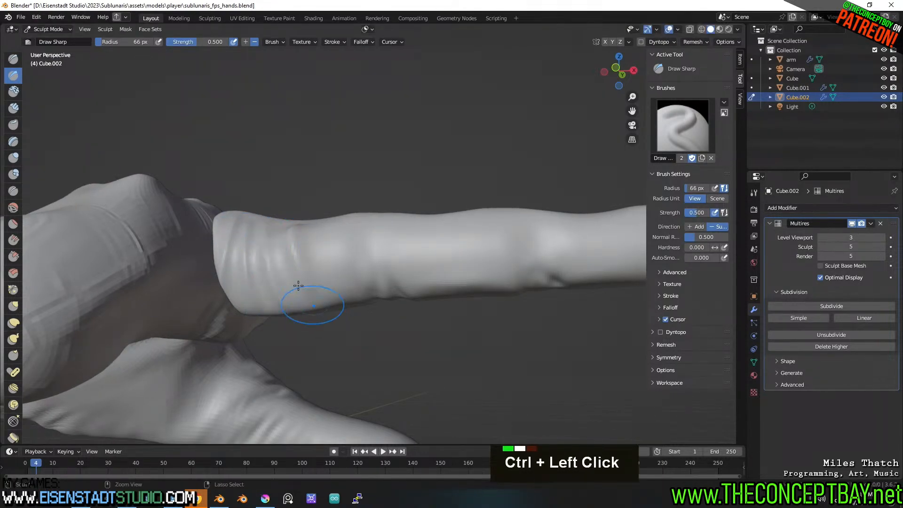
# Raise matching folds across the opposite side of the finger's base segment with the Draw Sharp brush at 66 px.
pyautogui.moveTo(337, 196); pyautogui.dragTo(521, 253, button='middle')
pyautogui.keyDown('ctrl'); pyautogui.moveTo(516, 237); pyautogui.dragTo(498, 301); pyautogui.keyUp('ctrl')
pyautogui.keyDown('ctrl'); pyautogui.moveTo(489, 202); pyautogui.dragTo(455, 241, button='middle'); pyautogui.keyUp('ctrl')
pyautogui.keyDown('ctrl'); pyautogui.moveTo(450, 247); pyautogui.dragTo(443, 272); pyautogui.keyUp('ctrl')
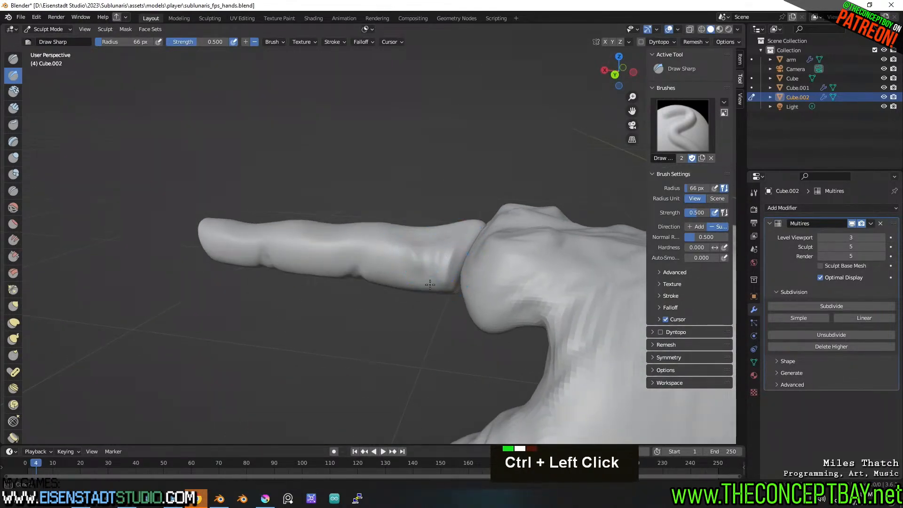
pyautogui.keyDown('ctrl'); pyautogui.moveTo(407, 233); pyautogui.dragTo(402, 277); pyautogui.keyUp('ctrl')
# Raise folds across the back of the finger's base segment beside the knuckle, undoing and redrawing strokes at 66 px.
pyautogui.moveTo(432, 254); pyautogui.dragTo(446, 292, button='middle')
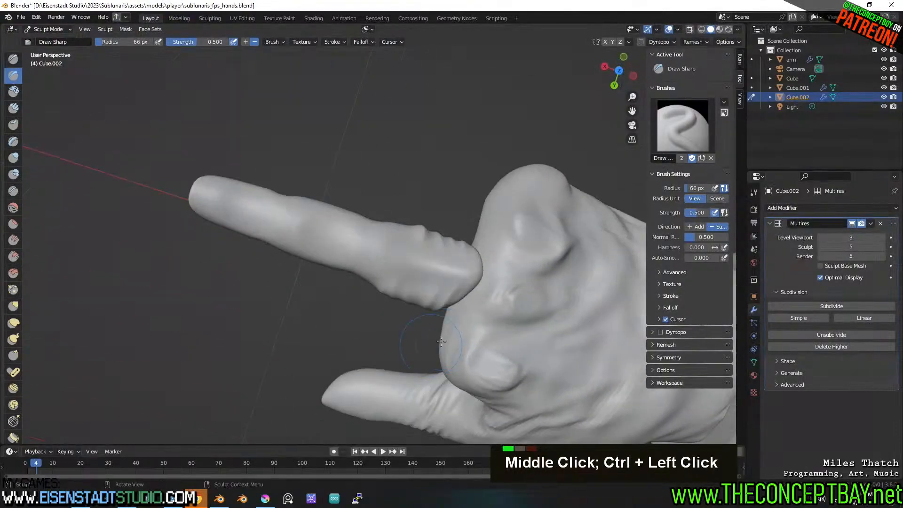
pyautogui.keyDown('ctrl'); pyautogui.click(449, 295); pyautogui.keyUp('ctrl')
pyautogui.hotkey('ctrl', 'z')
pyautogui.keyDown('ctrl'); pyautogui.moveTo(440, 286); pyautogui.dragTo(452, 246); pyautogui.keyUp('ctrl')
pyautogui.hotkey('ctrl', 'z')
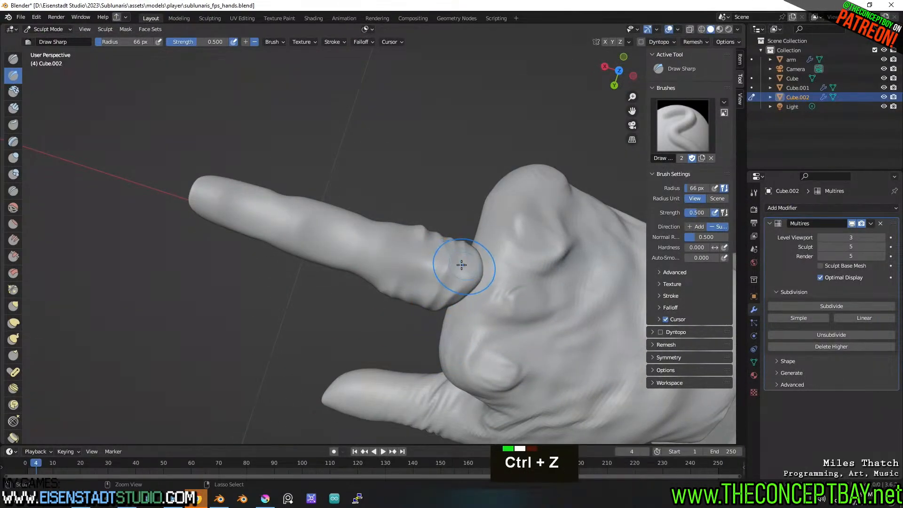
pyautogui.moveTo(422, 276)
pyautogui.keyDown('ctrl'); pyautogui.mouseDown()
pyautogui.moveTo(473, 260)
pyautogui.moveTo(465, 265)
pyautogui.moveTo(467, 246)
pyautogui.mouseUp(); pyautogui.keyUp('ctrl')
pyautogui.hotkey('ctrl', 'z')
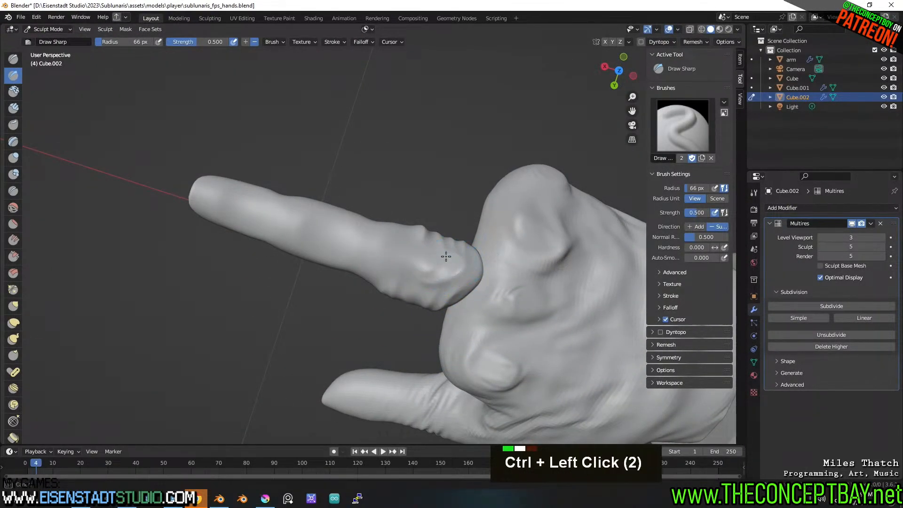
# Try further Draw Sharp strokes across the back of the finger's base near the knuckle and undo them.
pyautogui.moveTo(470, 287); pyautogui.dragTo(305, 289, button='middle')
pyautogui.hotkey('ctrl', 'z')
pyautogui.moveTo(280, 251); pyautogui.dragTo(329, 308)
pyautogui.moveTo(329, 310)
pyautogui.mouseDown(button='middle')
pyautogui.moveTo(445, 331)
pyautogui.moveTo(427, 366)
pyautogui.mouseUp(button='middle')
pyautogui.scroll(-1, 446, 331)
pyautogui.scroll(1, 426, 366)
pyautogui.scroll(1, 427, 366)
pyautogui.hotkey('ctrl', 'z')
pyautogui.moveTo(411, 332)
pyautogui.keyDown('ctrl'); pyautogui.mouseDown()
pyautogui.moveTo(353, 350)
pyautogui.moveTo(387, 347)
pyautogui.mouseUp(); pyautogui.keyUp('ctrl')
pyautogui.moveTo(386, 348); pyautogui.dragTo(416, 301, button='middle')
pyautogui.hotkey('ctrl', 'z')
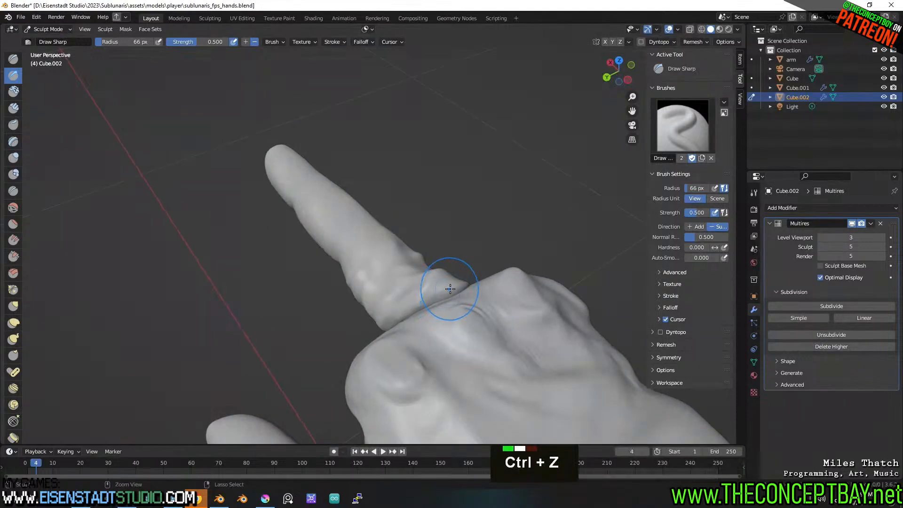
pyautogui.keyDown('ctrl'); pyautogui.moveTo(450, 287); pyautogui.dragTo(375, 328); pyautogui.keyUp('ctrl')
pyautogui.moveTo(376, 328)
pyautogui.mouseDown(button='middle')
pyautogui.moveTo(409, 373)
pyautogui.moveTo(491, 302)
pyautogui.mouseUp(button='middle')
pyautogui.hotkey('ctrl', 'z')
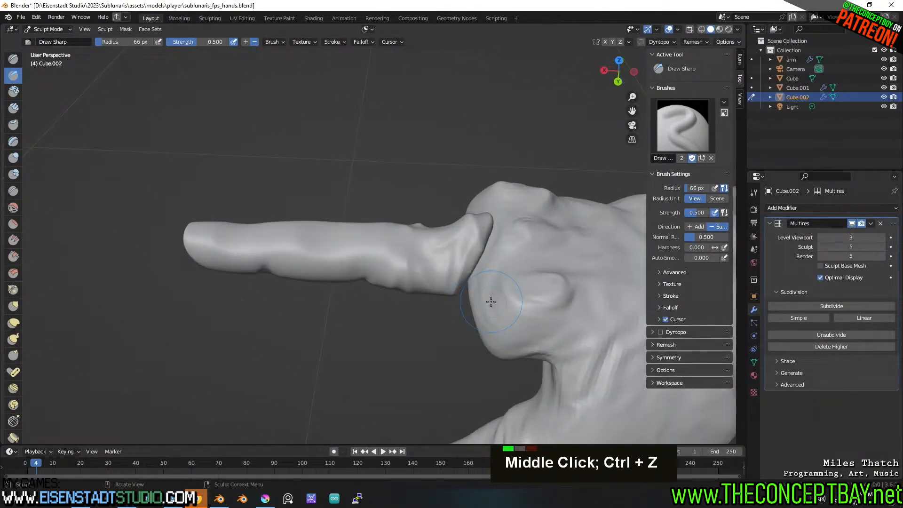
# Build up the knuckle-end edge of the finger's base with the Draw Sharp brush at 91 px, undoing the last stroke.
pyautogui.press('f')
pyautogui.click(481, 236)
pyautogui.keyDown('ctrl'); pyautogui.moveTo(483, 230); pyautogui.dragTo(459, 287); pyautogui.keyUp('ctrl')
pyautogui.keyDown('ctrl'); pyautogui.moveTo(476, 254); pyautogui.dragTo(449, 251); pyautogui.keyUp('ctrl')
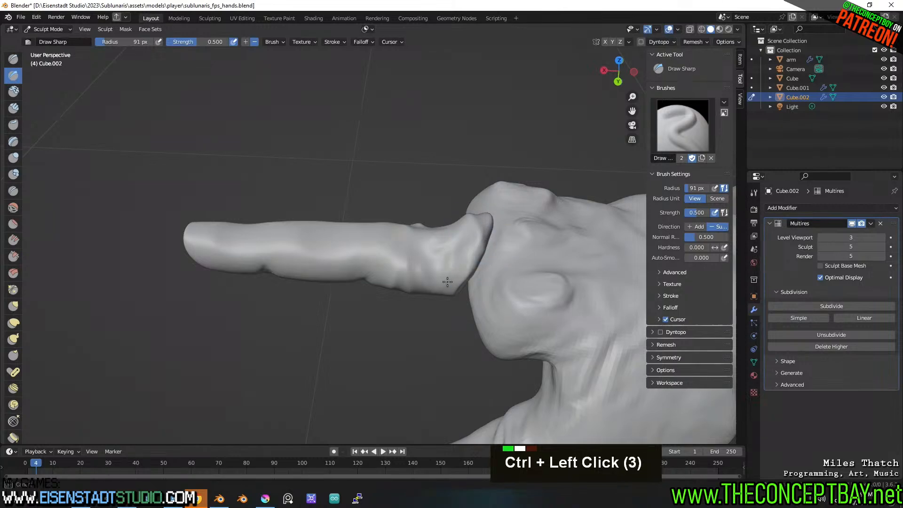
pyautogui.moveTo(436, 245); pyautogui.dragTo(463, 212, button='middle')
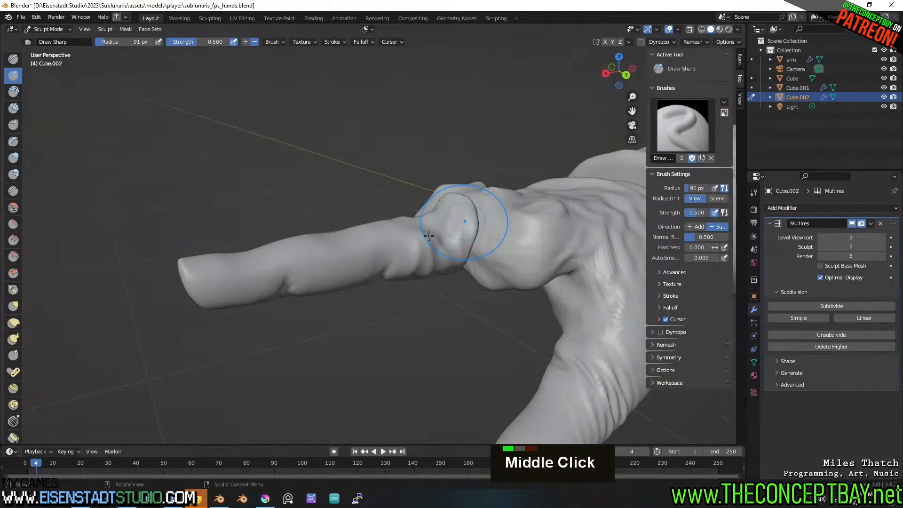
pyautogui.hotkey('ctrl', 'z')
# Set the Draw Sharp radius to 48 px, try strokes along the side of the finger's middle segment and undo them.
pyautogui.press('f')
pyautogui.keyDown('ctrl'); pyautogui.click(347, 265); pyautogui.keyUp('ctrl')
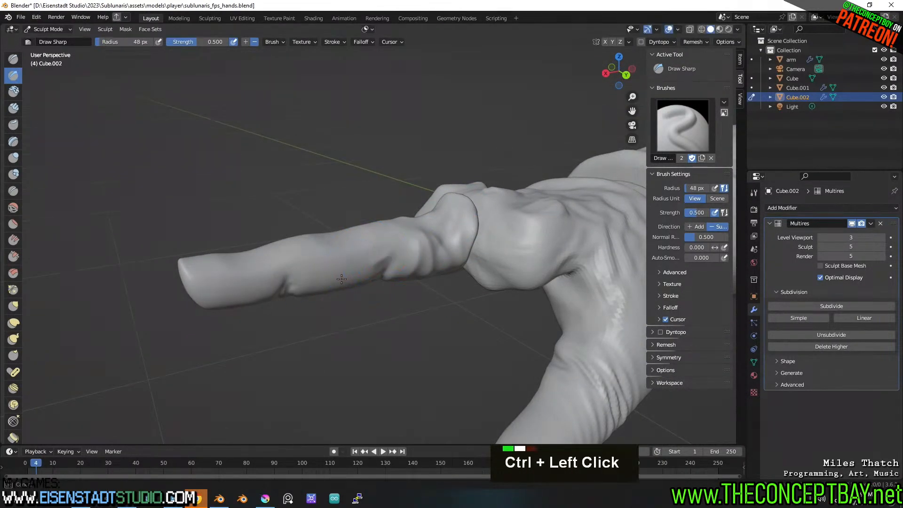
pyautogui.hotkey('ctrl', 'z')
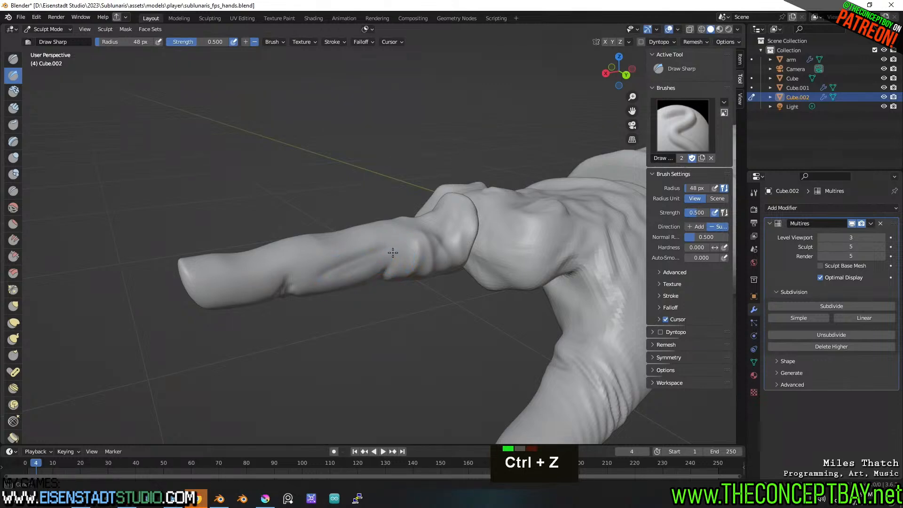
pyautogui.hotkey('ctrl', 'z')
pyautogui.hotkey('ctrl', 'z')
# Carve the creases at the finger's two joints with the Draw Sharp brush at 48 px, undoing unwanted strokes.
pyautogui.doubleClick(398, 255)
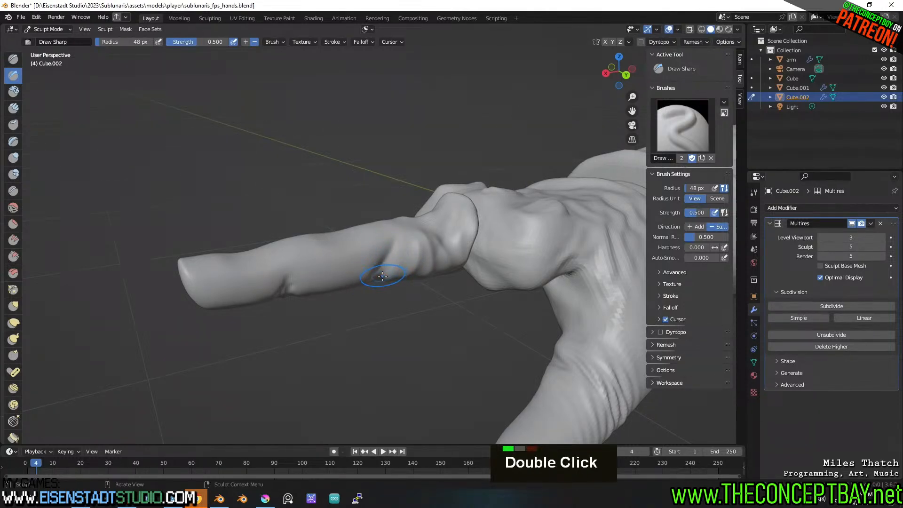
pyautogui.moveTo(403, 238); pyautogui.dragTo(395, 221, button='middle')
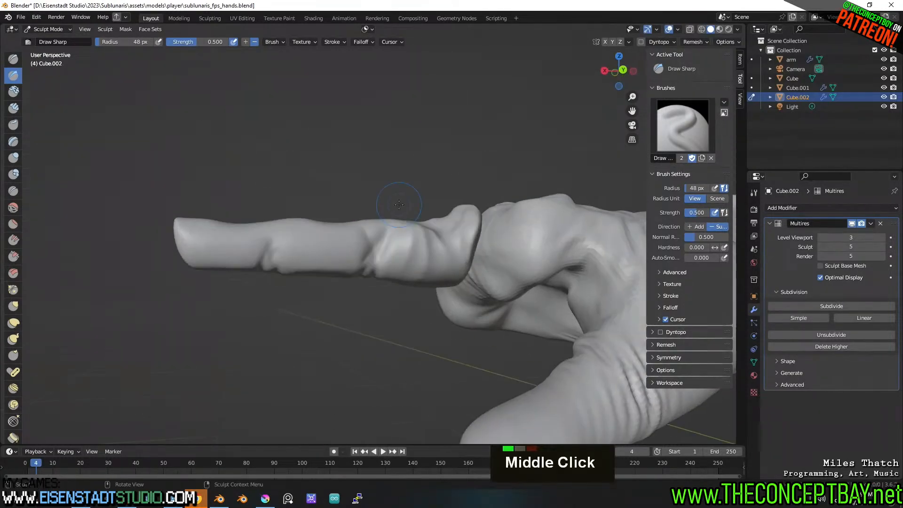
pyautogui.hotkey('ctrl', 'z')
pyautogui.hotkey('ctrl', 'z')
pyautogui.hotkey('ctrl', 'z')
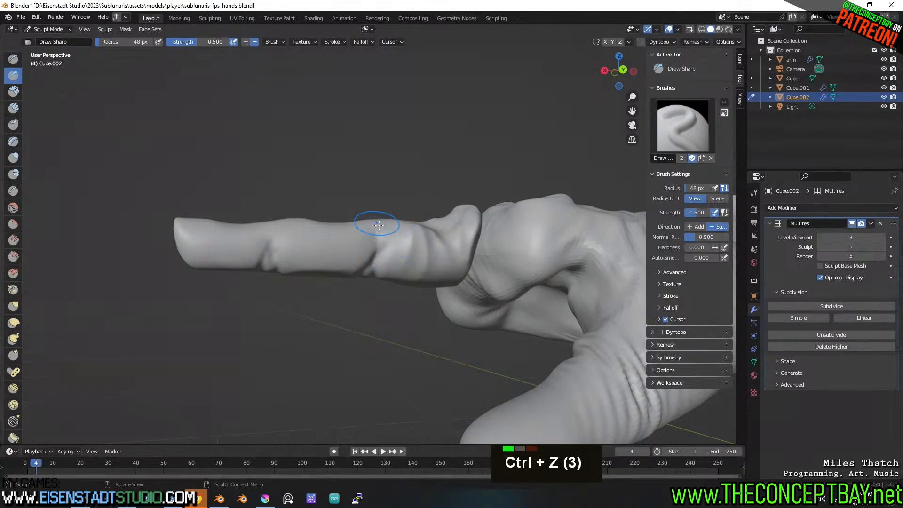
pyautogui.doubleClick(271, 255)
pyautogui.moveTo(339, 202)
pyautogui.mouseDown(button='middle')
pyautogui.moveTo(439, 230)
pyautogui.moveTo(273, 244)
pyautogui.moveTo(433, 236)
pyautogui.moveTo(389, 262)
pyautogui.mouseUp(button='middle')
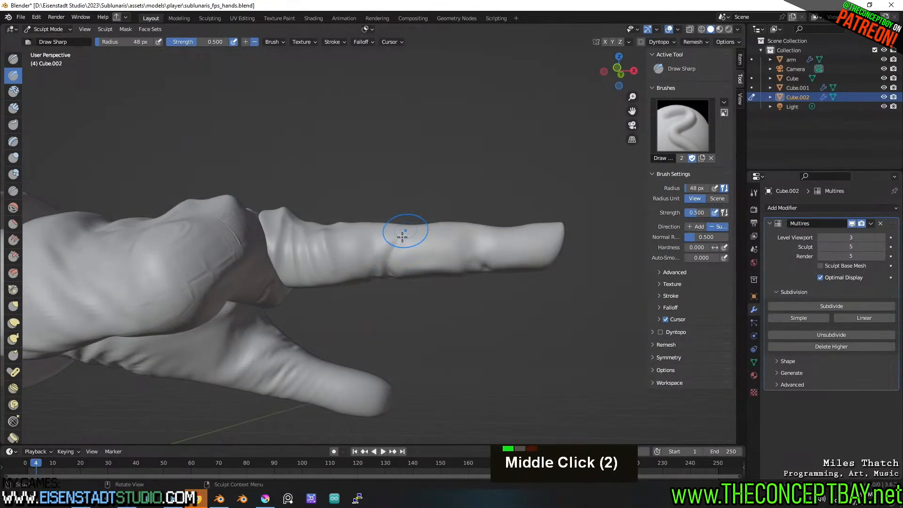
pyautogui.keyDown('shift'); pyautogui.moveTo(426, 236); pyautogui.dragTo(417, 259, button='middle'); pyautogui.keyUp('shift')
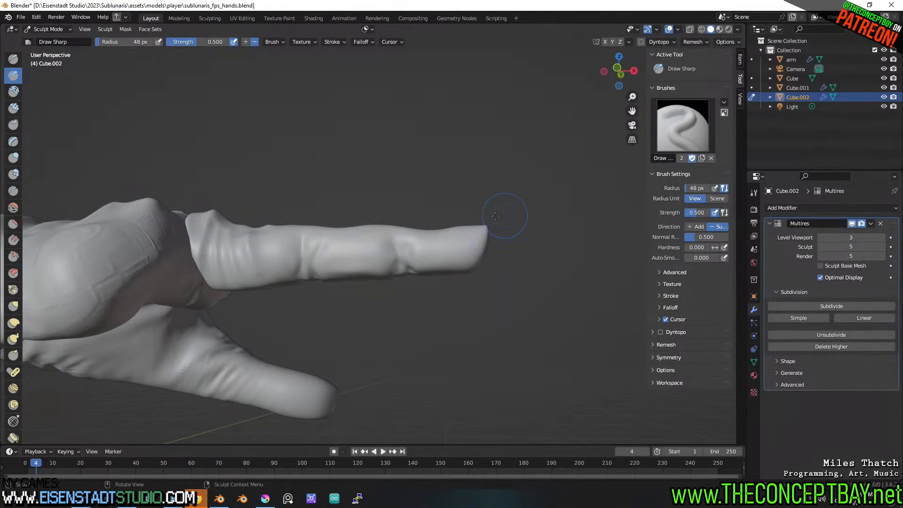
# Try raising a ridge across the back of the fingertip with the Draw Sharp brush and undo it.
pyautogui.moveTo(495, 216); pyautogui.dragTo(477, 258, button='middle')
pyautogui.keyDown('ctrl'); pyautogui.click(466, 248); pyautogui.keyUp('ctrl')
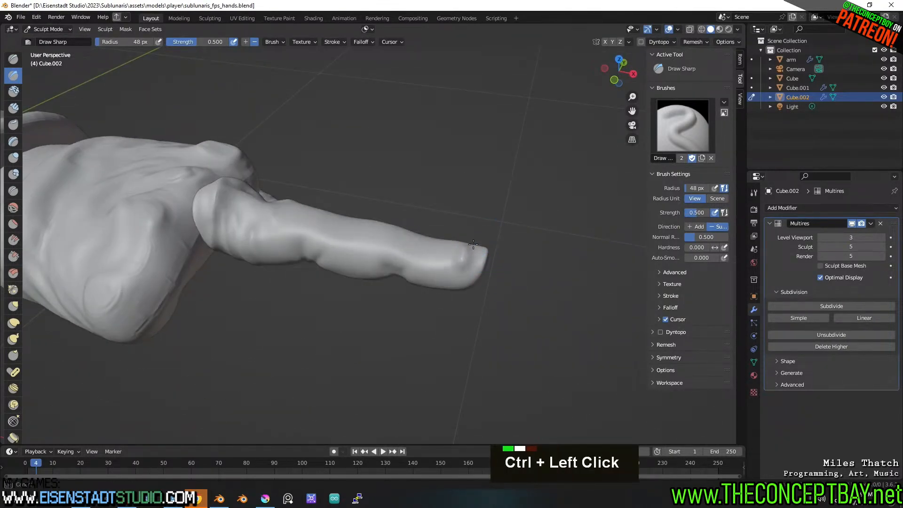
pyautogui.hotkey('ctrl', 'z')
pyautogui.moveTo(473, 244)
pyautogui.keyDown('ctrl'); pyautogui.mouseDown()
pyautogui.moveTo(471, 266)
pyautogui.moveTo(480, 251)
pyautogui.moveTo(469, 248)
pyautogui.mouseUp(); pyautogui.keyUp('ctrl')
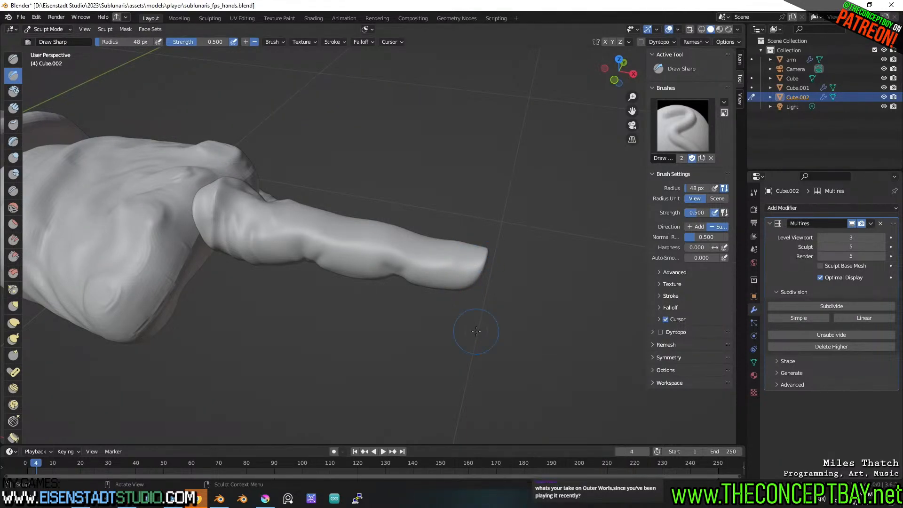
pyautogui.keyDown('shift'); pyautogui.moveTo(518, 329); pyautogui.dragTo(478, 312, button='middle'); pyautogui.keyUp('shift')
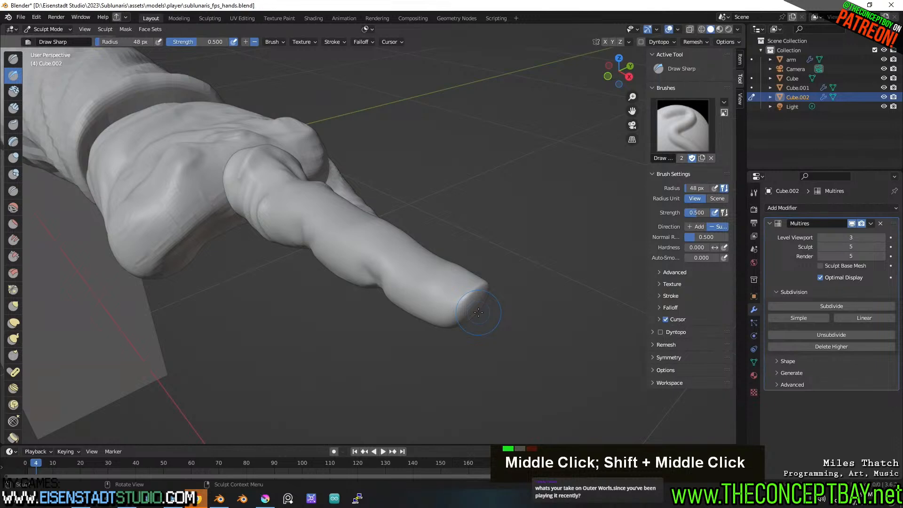
# Try a raised stroke on the end of the fingertip, undo it, and smooth the fingertip's edge.
pyautogui.moveTo(482, 320); pyautogui.dragTo(405, 275, button='middle')
pyautogui.scroll(2, 437, 290)
pyautogui.keyDown('shift'); pyautogui.scroll(1, 437, 290); pyautogui.keyUp('shift')
pyautogui.keyDown('ctrl'); pyautogui.click(322, 289); pyautogui.keyUp('ctrl')
pyautogui.keyDown('shift'); pyautogui.click(323, 290); pyautogui.keyUp('shift')
pyautogui.hotkey('ctrl', 'z')
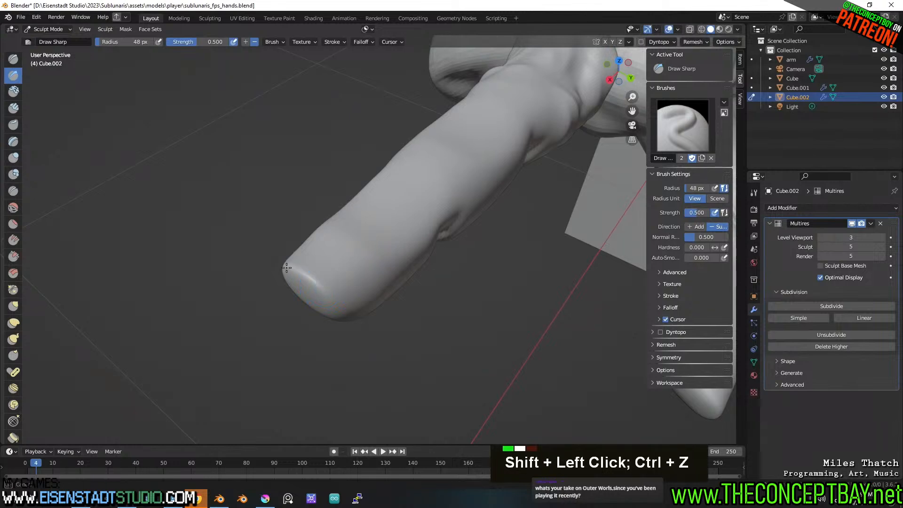
pyautogui.keyDown('shift'); pyautogui.moveTo(285, 258); pyautogui.dragTo(346, 247); pyautogui.keyUp('shift')
# Try carving a fingernail outline into the back of the fingertip with Draw Sharp and undo the strokes.
pyautogui.moveTo(346, 247)
pyautogui.mouseDown(button='middle')
pyautogui.moveTo(452, 349)
pyautogui.moveTo(442, 358)
pyautogui.moveTo(410, 290)
pyautogui.mouseUp(button='middle')
pyautogui.click(370, 229)
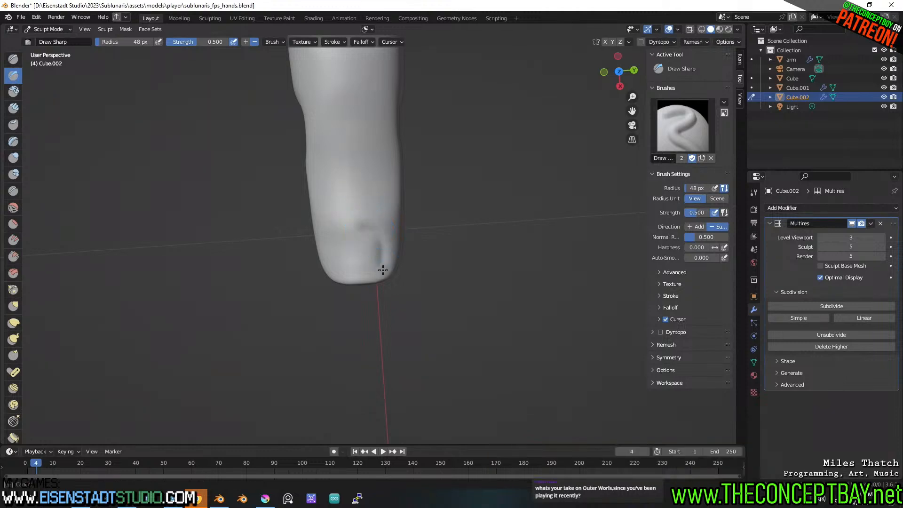
pyautogui.hotkey('ctrl', 'z')
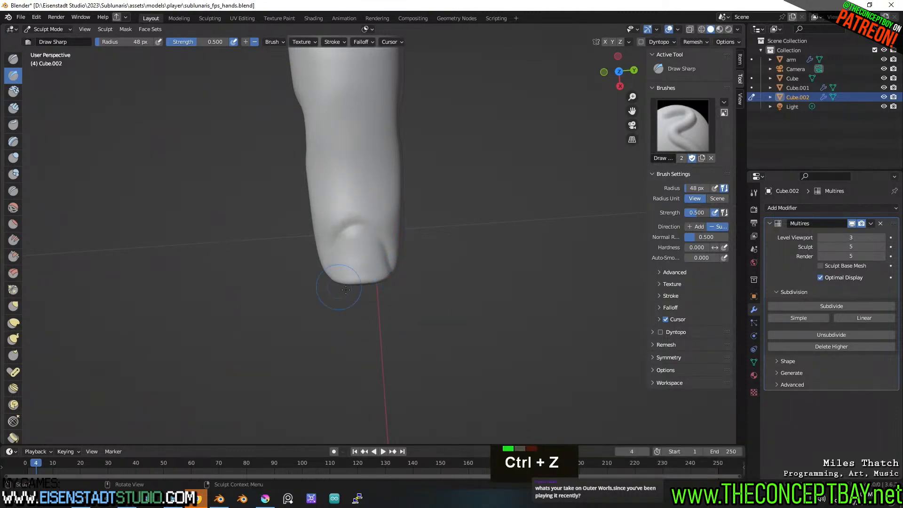
pyautogui.hotkey('ctrl', 'z')
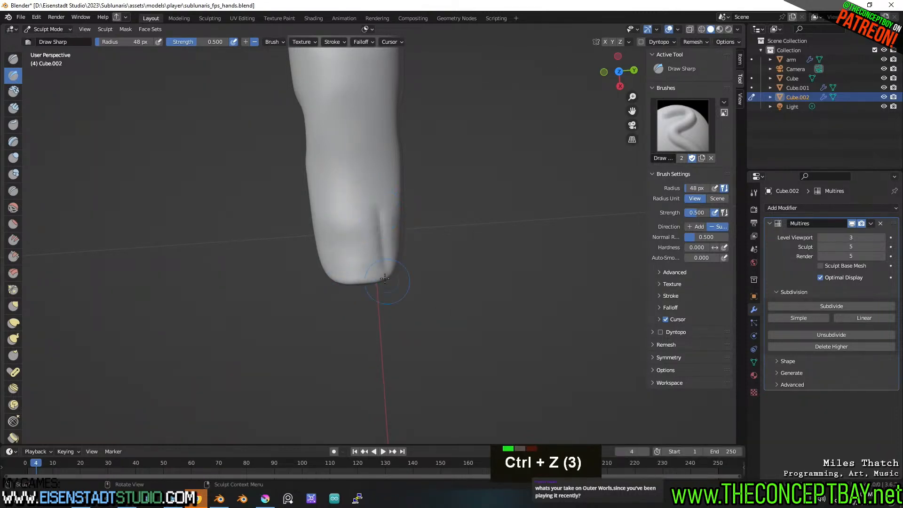
pyautogui.scroll(-2, 383, 381)
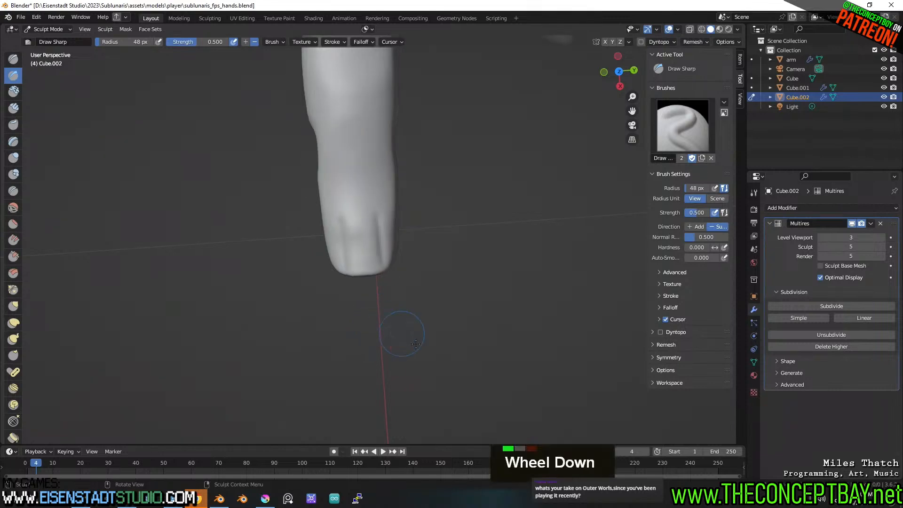
pyautogui.moveTo(383, 381)
pyautogui.mouseDown(button='middle')
pyautogui.moveTo(504, 240)
pyautogui.moveTo(410, 245)
pyautogui.moveTo(377, 266)
pyautogui.moveTo(301, 222)
pyautogui.moveTo(403, 181)
pyautogui.moveTo(376, 207)
pyautogui.moveTo(333, 195)
pyautogui.moveTo(415, 243)
pyautogui.moveTo(376, 246)
pyautogui.mouseUp(button='middle')
pyautogui.hotkey('ctrl', 'z')
pyautogui.hotkey('ctrl', 'z')
pyautogui.hotkey('ctrl', 'z')
pyautogui.hotkey('ctrl', 'shift', 'z')
# Smooth the folds on both sides of the finger's base segment to soften them near the knuckle.
pyautogui.scroll(-2, 341, 225)
pyautogui.keyDown('shift'); pyautogui.moveTo(329, 237); pyautogui.dragTo(322, 236); pyautogui.keyUp('shift')
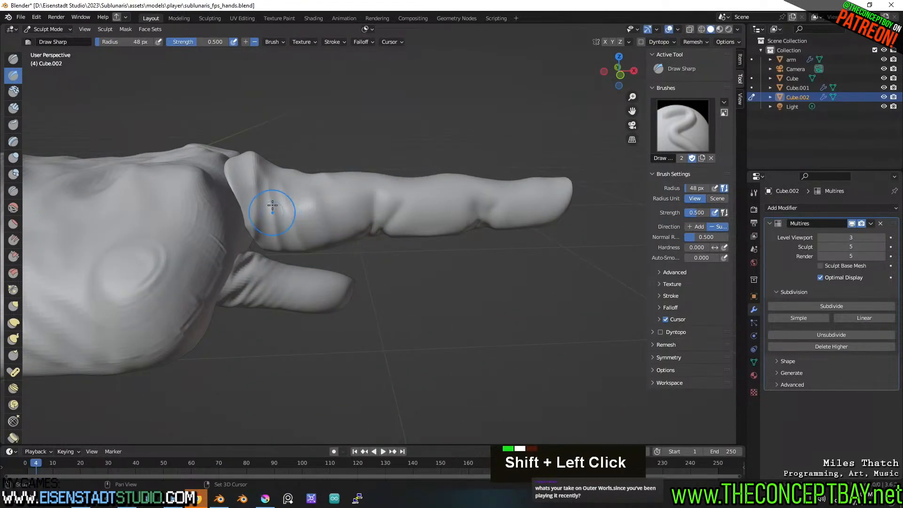
pyautogui.keyDown('shift'); pyautogui.moveTo(273, 206); pyautogui.dragTo(283, 231); pyautogui.keyUp('shift')
pyautogui.moveTo(262, 221); pyautogui.dragTo(475, 225, button='middle')
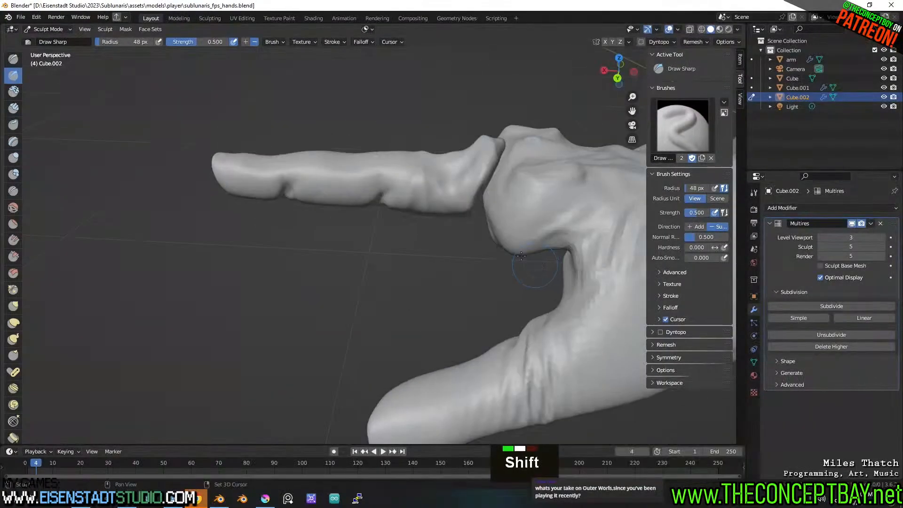
pyautogui.keyDown('shift'); pyautogui.moveTo(489, 157); pyautogui.dragTo(445, 188, button='middle'); pyautogui.keyUp('shift')
pyautogui.keyDown('shift'); pyautogui.moveTo(445, 188); pyautogui.dragTo(424, 205, button='middle'); pyautogui.keyUp('shift')
pyautogui.keyDown('shift'); pyautogui.moveTo(419, 201); pyautogui.dragTo(373, 225); pyautogui.keyUp('shift')
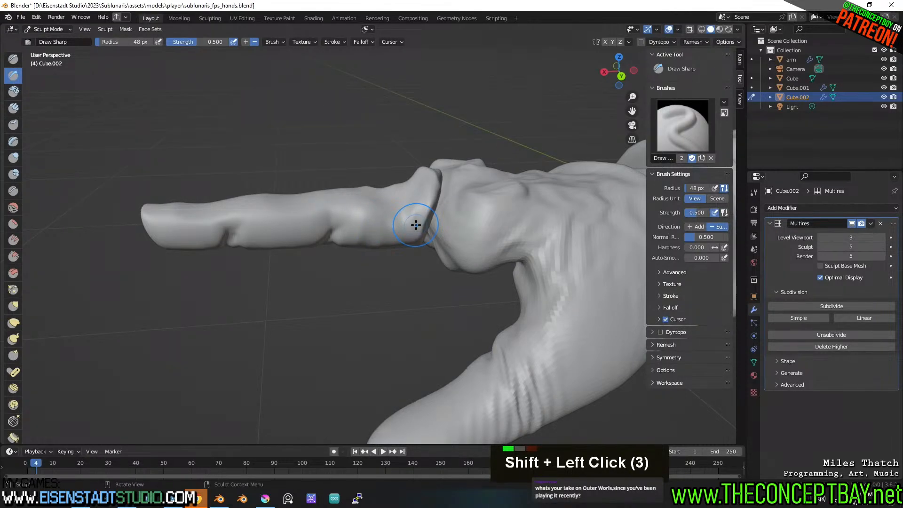
pyautogui.moveTo(415, 225)
pyautogui.mouseDown(button='middle')
pyautogui.moveTo(413, 208)
pyautogui.moveTo(383, 249)
pyautogui.moveTo(374, 230)
pyautogui.mouseUp(button='middle')
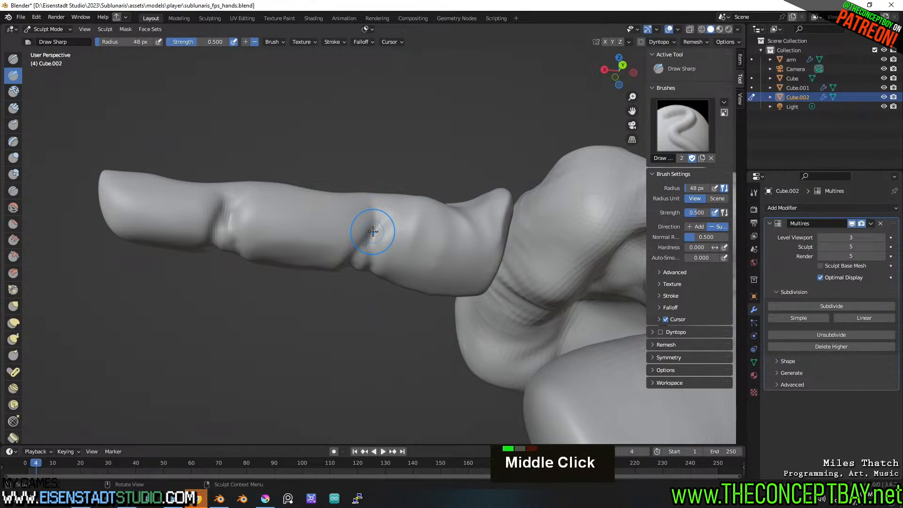
pyautogui.keyDown('ctrl'); pyautogui.moveTo(373, 231); pyautogui.dragTo(374, 241); pyautogui.keyUp('ctrl')
pyautogui.hotkey('ctrl', 'z')
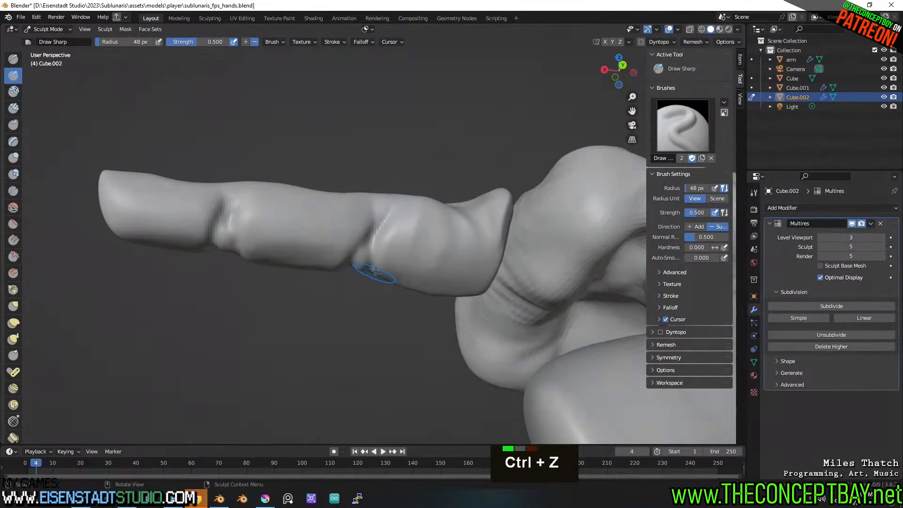
pyautogui.hotkey('ctrl', 'z')
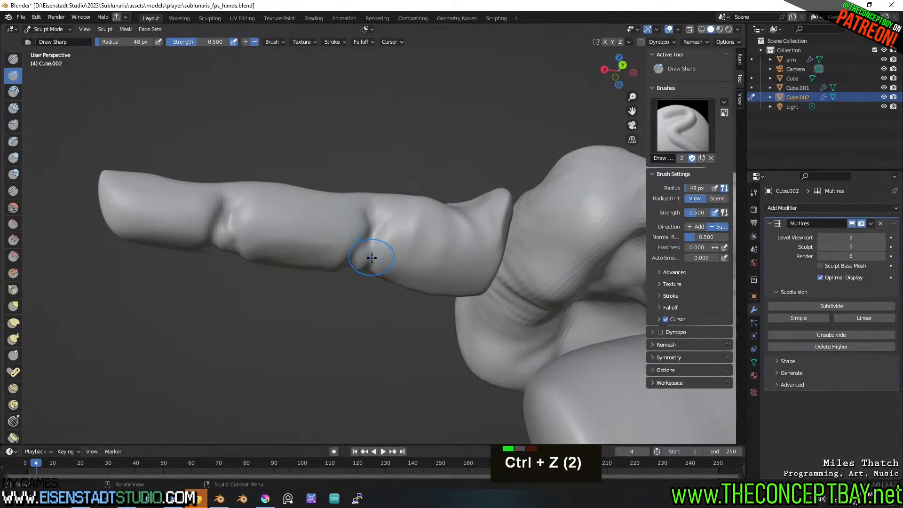
# Smooth the crease at the finger's lower joint and carve the upper joint's crease around the finger with Draw Sharp at 42 px radius.
pyautogui.moveTo(368, 247)
pyautogui.keyDown('shift'); pyautogui.mouseDown()
pyautogui.moveTo(374, 214)
pyautogui.moveTo(399, 221)
pyautogui.mouseUp(); pyautogui.keyUp('shift')
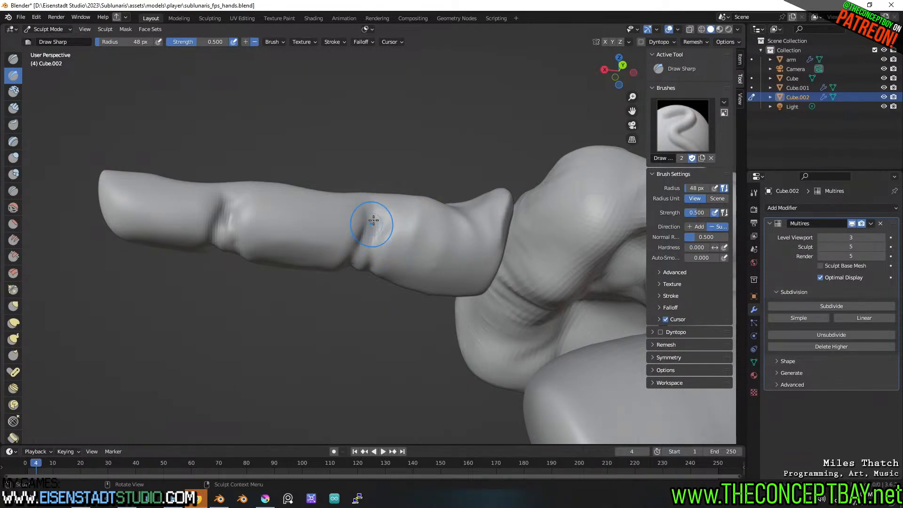
pyautogui.moveTo(401, 216); pyautogui.dragTo(487, 239, button='middle')
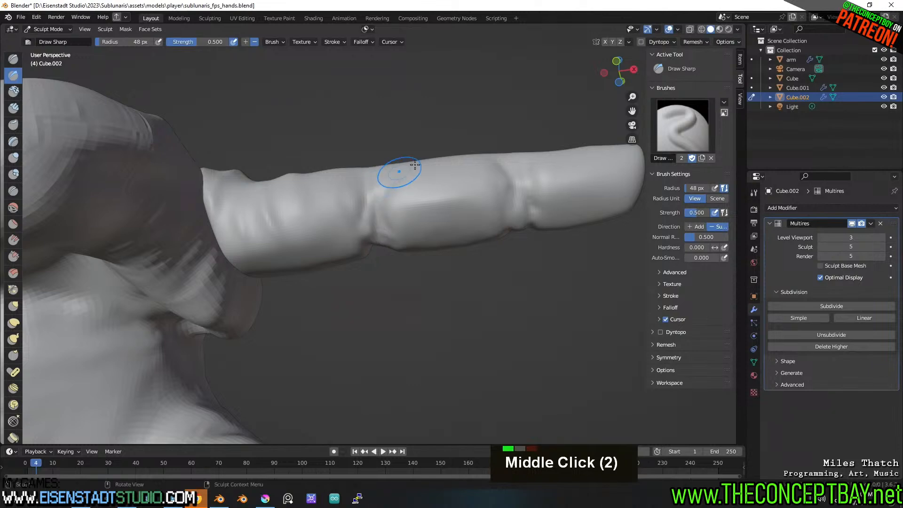
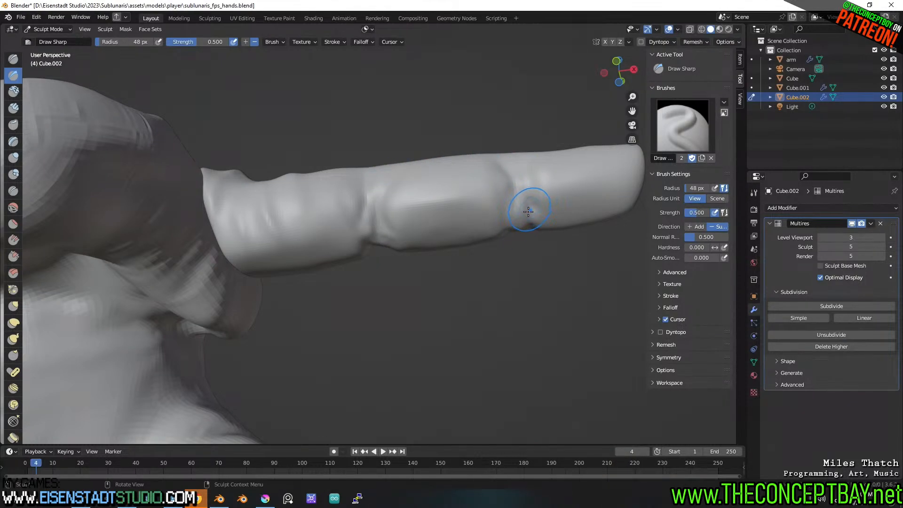
pyautogui.press('f')
pyautogui.press('f')
pyautogui.doubleClick(531, 239)
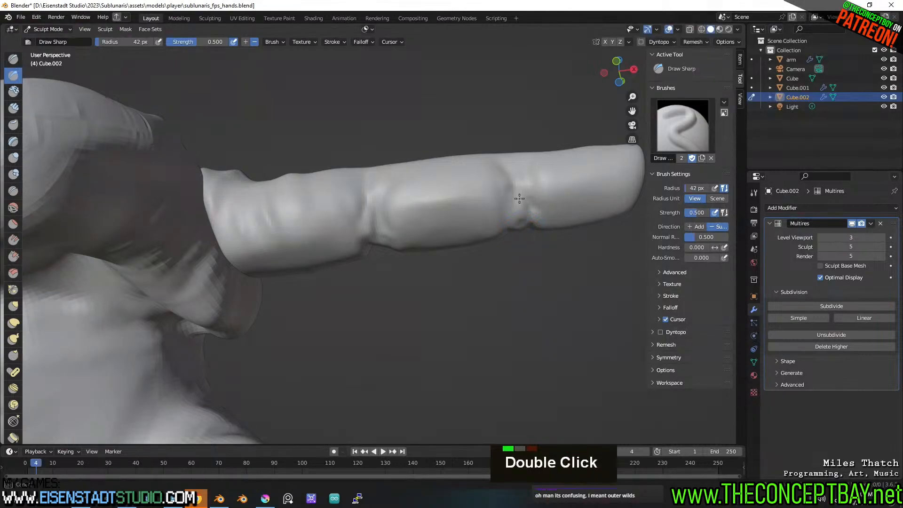
pyautogui.moveTo(539, 188); pyautogui.dragTo(240, 173, button='middle')
pyautogui.moveTo(241, 172); pyautogui.dragTo(270, 133)
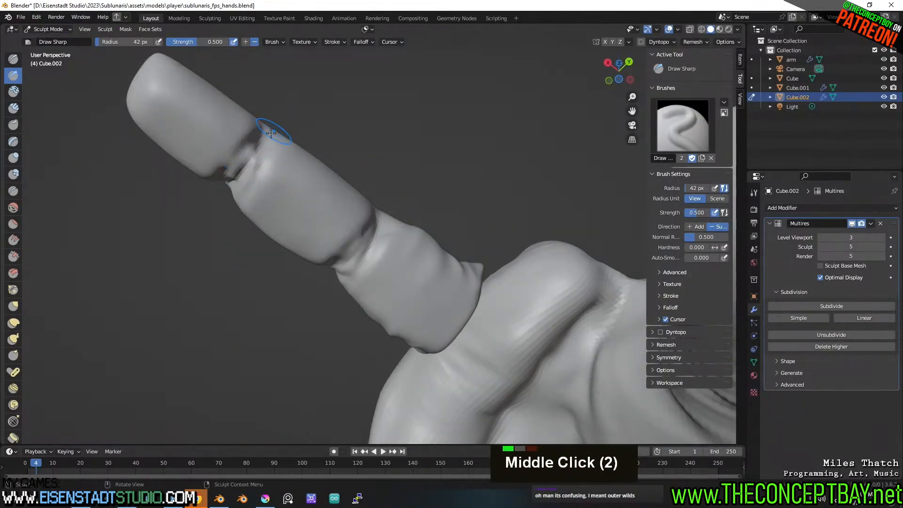
pyautogui.moveTo(248, 194); pyautogui.dragTo(229, 212, button='middle')
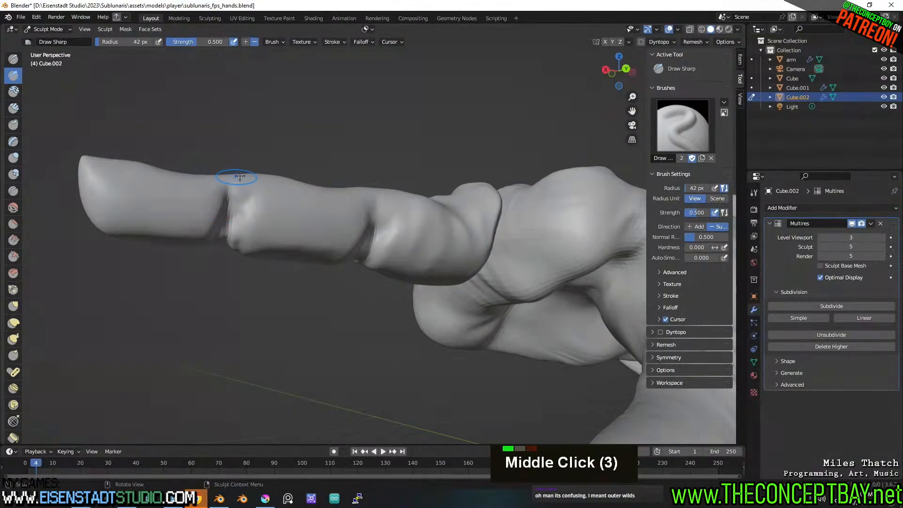
pyautogui.moveTo(240, 176); pyautogui.dragTo(519, 184, button='middle')
pyautogui.moveTo(531, 154); pyautogui.dragTo(527, 239, button='middle')
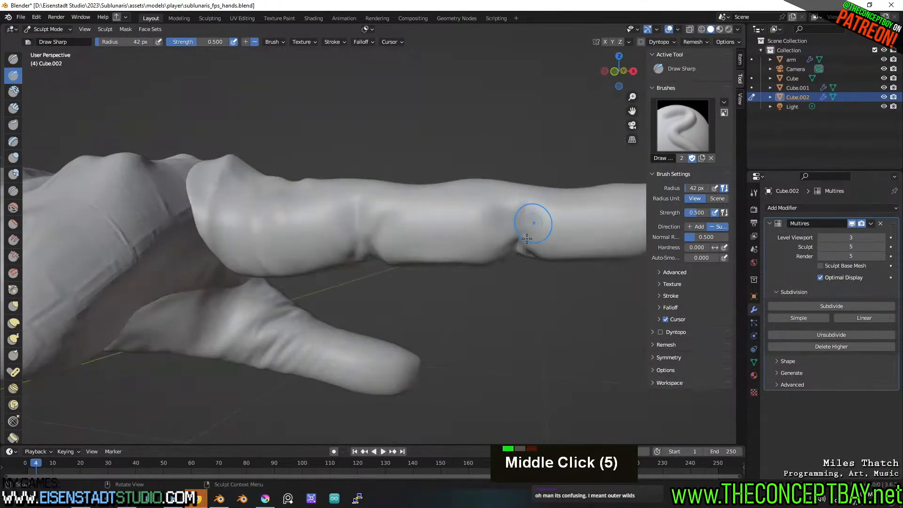
pyautogui.doubleClick(504, 207)
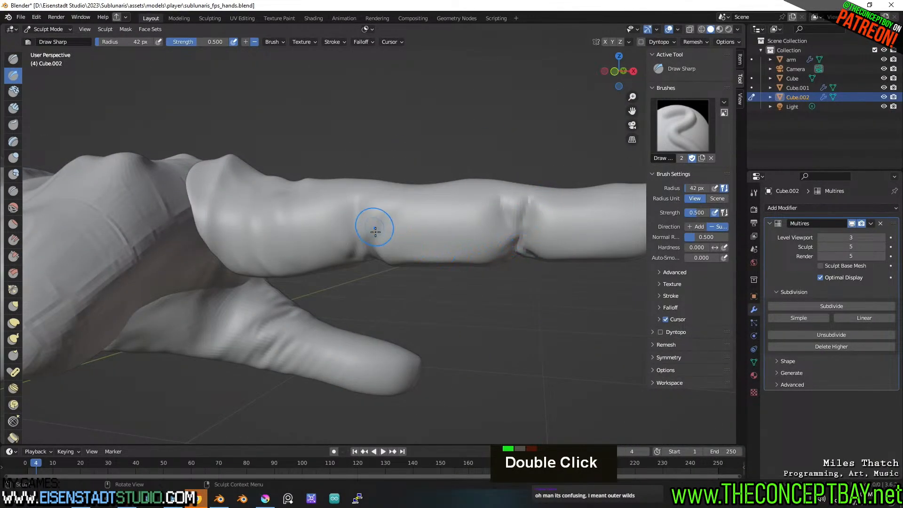
# Carve extra creases around the side of the finger's lower joint and smooth them on both sides.
pyautogui.doubleClick(393, 197)
pyautogui.keyDown('shift'); pyautogui.click(367, 236); pyautogui.keyUp('shift')
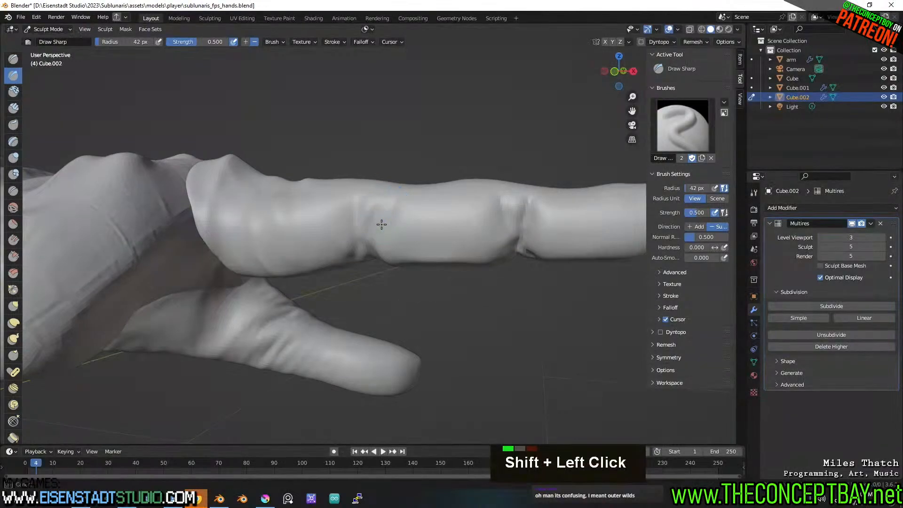
pyautogui.moveTo(379, 230); pyautogui.dragTo(379, 157, button='middle')
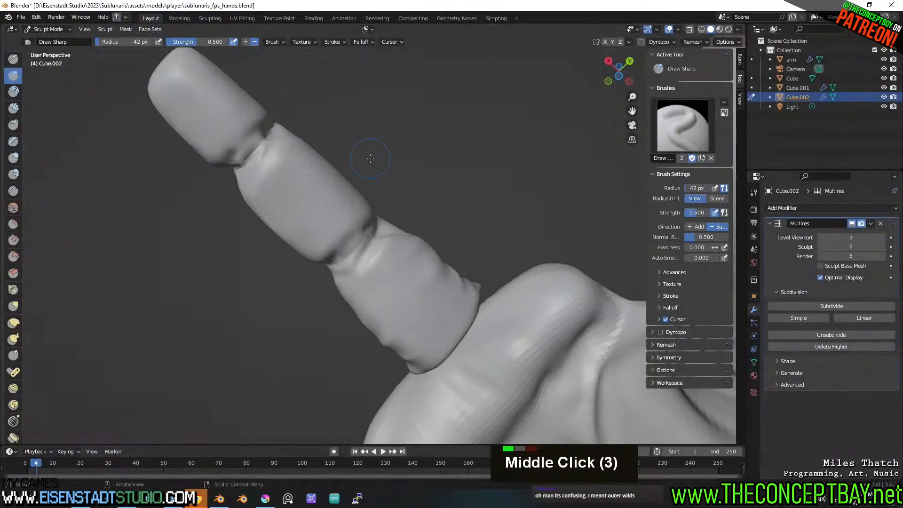
pyautogui.keyDown('shift'); pyautogui.click(331, 254); pyautogui.keyUp('shift')
pyautogui.moveTo(347, 224); pyautogui.dragTo(465, 339, button='middle')
pyautogui.keyDown('shift'); pyautogui.click(377, 186); pyautogui.keyUp('shift')
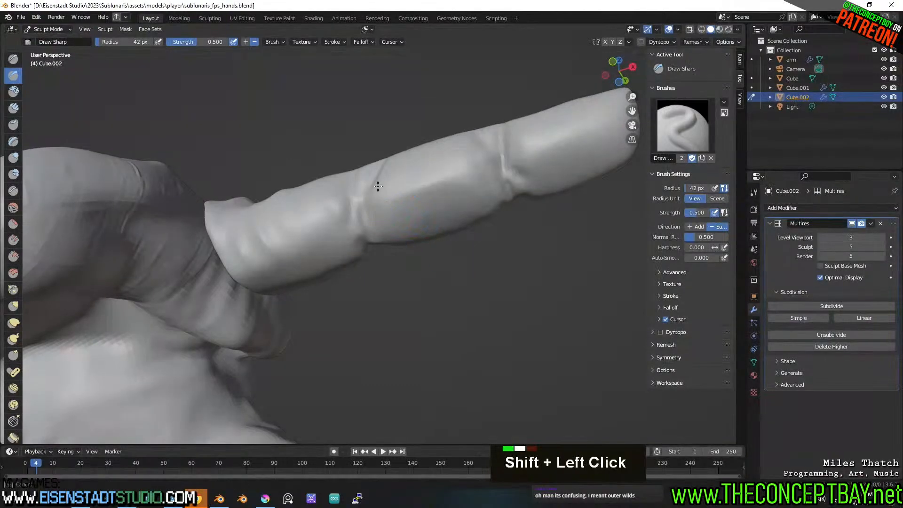
# Sculpt diagonal folds into the palm side of the finger's lowest segment with Draw Sharp.
pyautogui.moveTo(365, 197); pyautogui.dragTo(305, 147, button='middle')
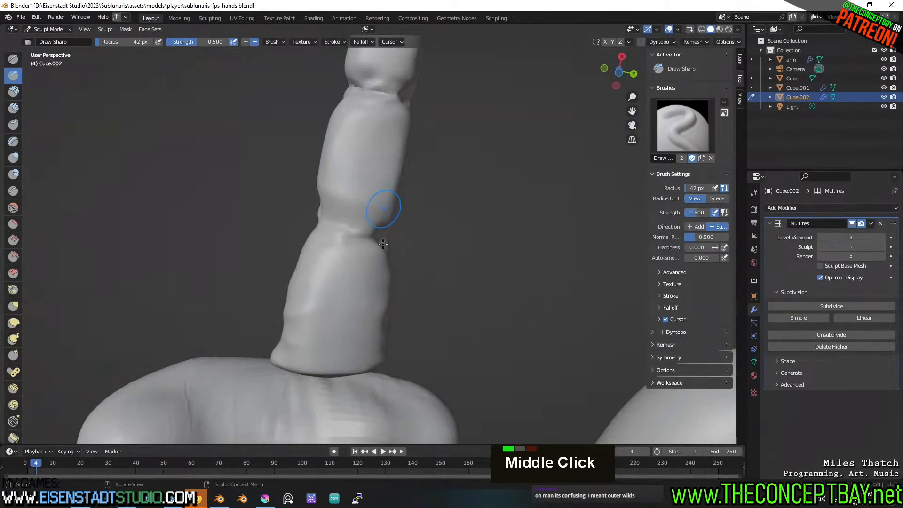
pyautogui.keyDown('shift'); pyautogui.moveTo(361, 320); pyautogui.dragTo(378, 267, button='middle'); pyautogui.keyUp('shift')
pyautogui.keyDown('shift'); pyautogui.moveTo(378, 268); pyautogui.dragTo(385, 266, button='middle'); pyautogui.keyUp('shift')
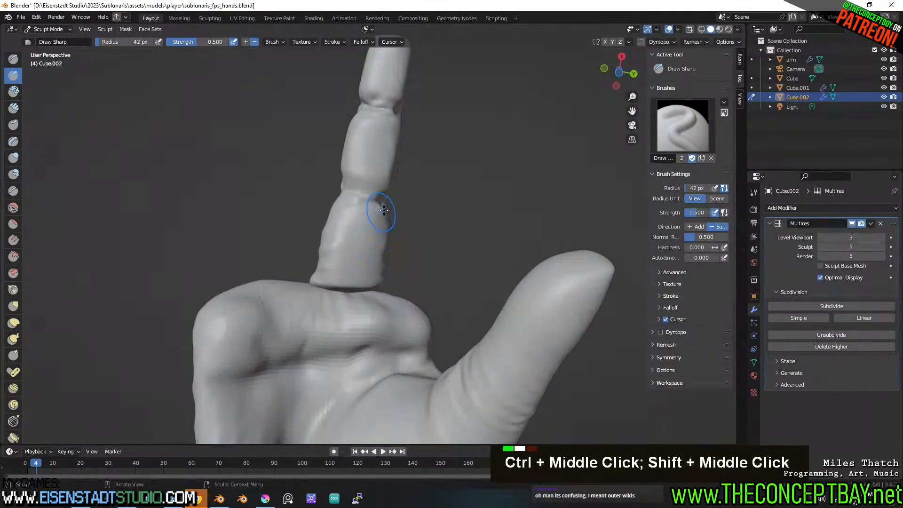
pyautogui.moveTo(384, 211); pyautogui.dragTo(365, 277)
pyautogui.hotkey('ctrl', 'z')
pyautogui.keyDown('ctrl'); pyautogui.moveTo(382, 216); pyautogui.dragTo(356, 283); pyautogui.keyUp('ctrl')
pyautogui.hotkey('ctrl', 'z')
pyautogui.moveTo(345, 218)
pyautogui.mouseDown()
pyautogui.moveTo(356, 297)
pyautogui.moveTo(354, 258)
pyautogui.moveTo(370, 247)
pyautogui.mouseUp()
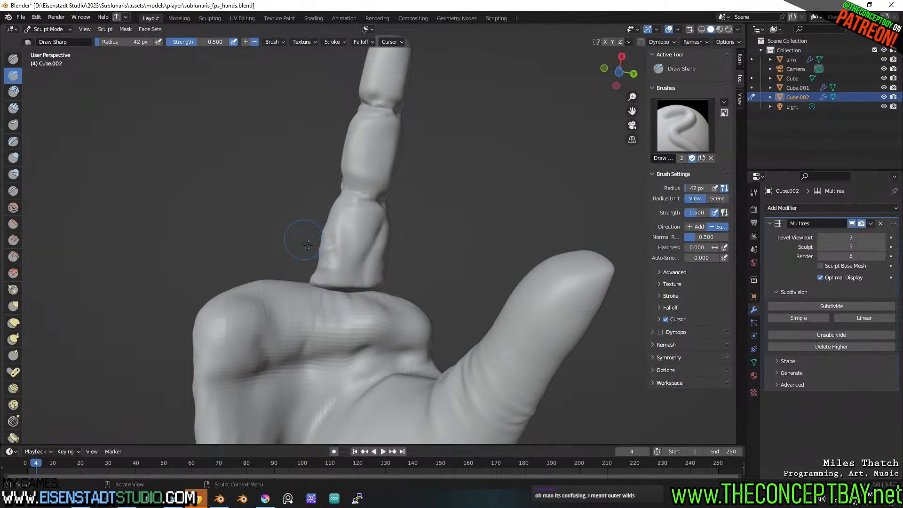
# Smooth the folds along the side of the finger's lowest segment.
pyautogui.moveTo(308, 244); pyautogui.dragTo(366, 252, button='middle')
pyautogui.press('shift')
pyautogui.press('shift')
pyautogui.press('shift')
pyautogui.press('shift')
pyautogui.press('shift')
pyautogui.moveTo(322, 240)
pyautogui.mouseDown()
pyautogui.moveTo(417, 212)
pyautogui.moveTo(319, 245)
pyautogui.moveTo(403, 218)
pyautogui.moveTo(358, 254)
pyautogui.moveTo(340, 203)
pyautogui.moveTo(373, 222)
pyautogui.mouseUp()
pyautogui.hotkey('ctrl', 'z')
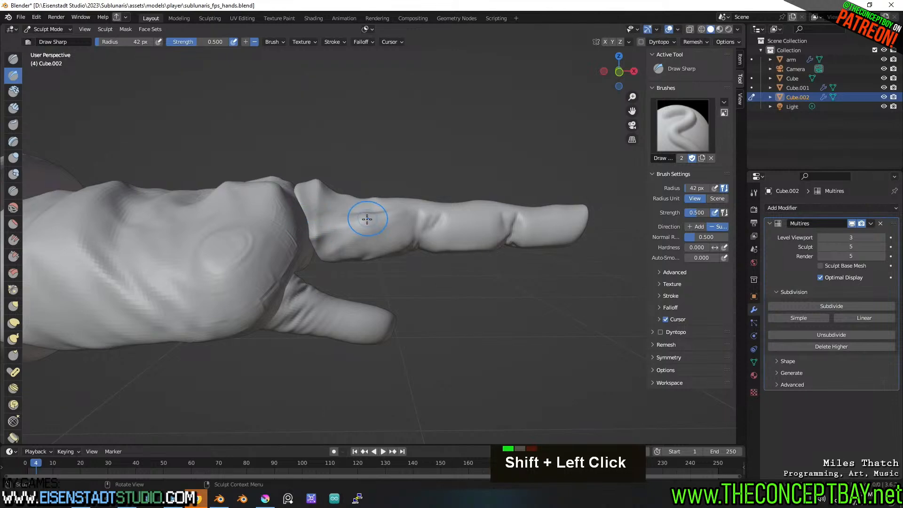
pyautogui.moveTo(373, 221)
pyautogui.mouseDown(button='middle')
pyautogui.moveTo(444, 282)
pyautogui.moveTo(409, 228)
pyautogui.mouseUp(button='middle')
pyautogui.hotkey('ctrl', 'z')
# Smooth the finger's base all around, covering its back, both sides and the rim facing the knuckles.
pyautogui.moveTo(416, 266); pyautogui.dragTo(402, 296, button='middle')
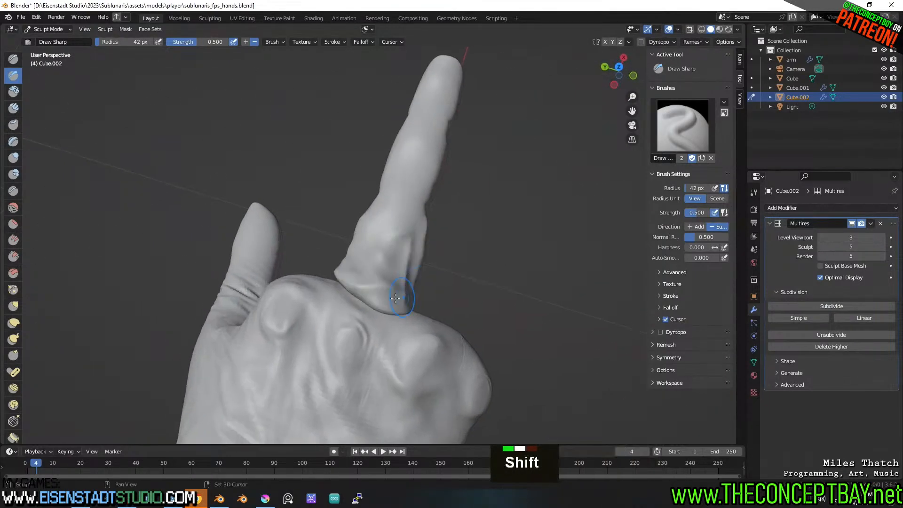
pyautogui.moveTo(402, 296)
pyautogui.keyDown('shift'); pyautogui.mouseDown()
pyautogui.moveTo(356, 285)
pyautogui.moveTo(360, 277)
pyautogui.mouseUp(); pyautogui.keyUp('shift')
pyautogui.moveTo(362, 259)
pyautogui.mouseDown(button='middle')
pyautogui.moveTo(482, 232)
pyautogui.moveTo(431, 210)
pyautogui.mouseUp(button='middle')
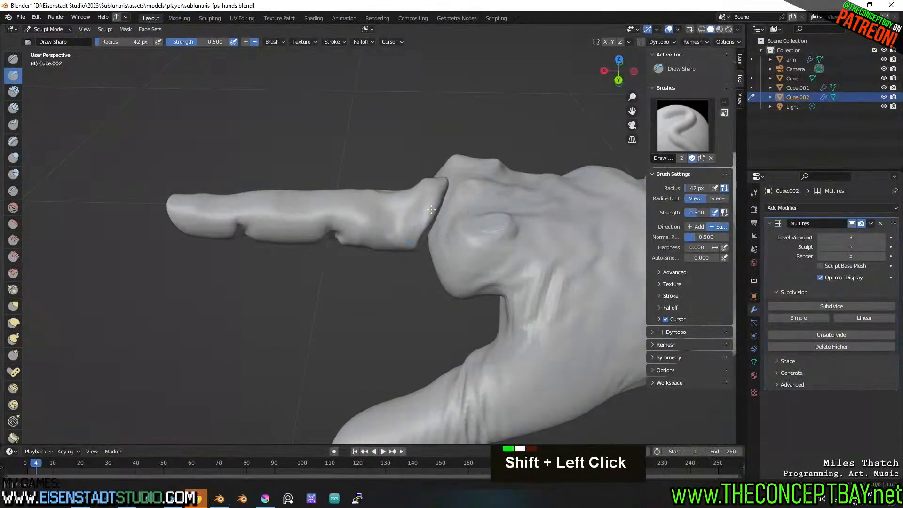
pyautogui.keyDown('shift'); pyautogui.moveTo(442, 188); pyautogui.dragTo(443, 191); pyautogui.keyUp('shift')
pyautogui.moveTo(442, 190)
pyautogui.mouseDown(button='middle')
pyautogui.moveTo(379, 240)
pyautogui.moveTo(264, 198)
pyautogui.moveTo(263, 207)
pyautogui.mouseUp(button='middle')
pyautogui.keyDown('shift'); pyautogui.moveTo(338, 225); pyautogui.dragTo(320, 256); pyautogui.keyUp('shift')
pyautogui.moveTo(338, 221); pyautogui.dragTo(324, 228, button='middle')
pyautogui.keyDown('shift'); pyautogui.moveTo(325, 228); pyautogui.dragTo(322, 229); pyautogui.keyUp('shift')
# Pull the palm-side edge of the finger's base toward the palm with the Elastic Deform brush.
pyautogui.moveTo(321, 229); pyautogui.dragTo(383, 192, button='middle')
pyautogui.keyDown('shift'); pyautogui.moveTo(383, 192); pyautogui.dragTo(367, 211, button='middle'); pyautogui.keyUp('shift')
pyautogui.click(18, 321)
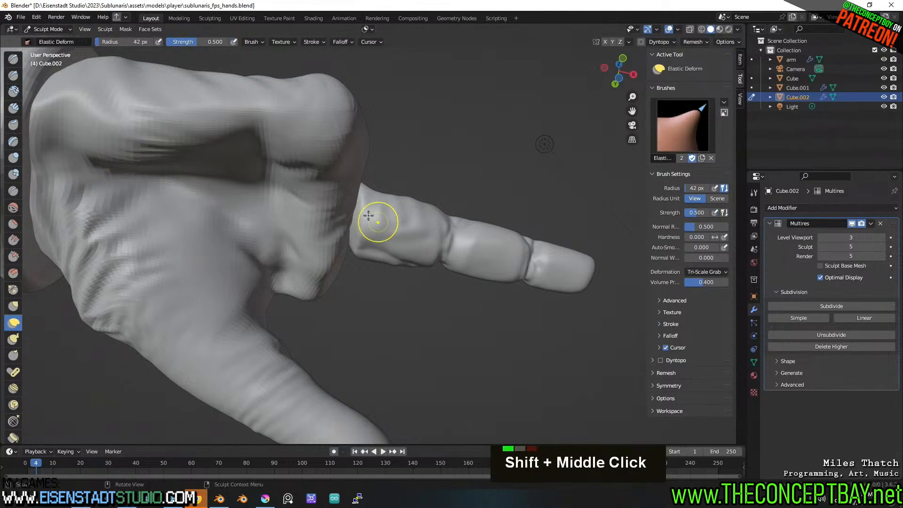
pyautogui.moveTo(346, 218); pyautogui.dragTo(340, 218)
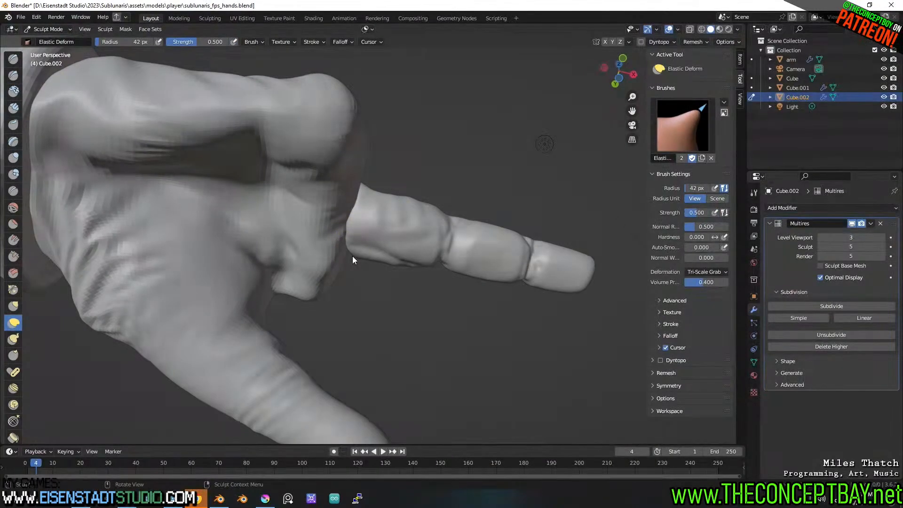
# Smooth the reshaped rim of the finger's base on its sides and along its back.
pyautogui.moveTo(365, 207)
pyautogui.mouseDown(button='middle')
pyautogui.moveTo(409, 226)
pyautogui.moveTo(444, 204)
pyautogui.moveTo(406, 310)
pyautogui.mouseUp(button='middle')
pyautogui.keyDown('shift'); pyautogui.moveTo(364, 267); pyautogui.dragTo(360, 269); pyautogui.keyUp('shift')
pyautogui.keyDown('shift'); pyautogui.moveTo(295, 250); pyautogui.dragTo(311, 266); pyautogui.keyUp('shift')
pyautogui.moveTo(312, 267); pyautogui.dragTo(416, 289, button='middle')
pyautogui.keyDown('shift'); pyautogui.moveTo(376, 297); pyautogui.dragTo(375, 299); pyautogui.keyUp('shift')
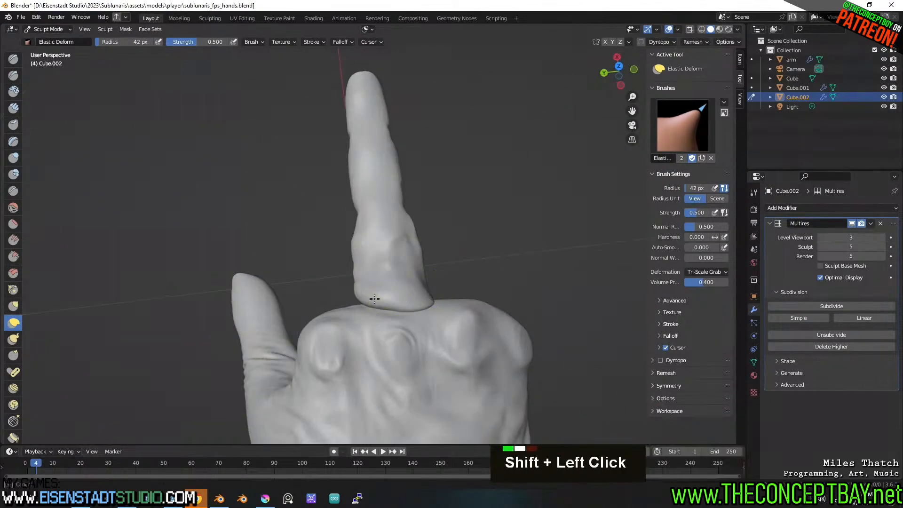
# Enlarge the Elastic Deform radius to 96 px and pull the back of the finger's base toward the knuckles.
pyautogui.moveTo(381, 310)
pyautogui.mouseDown(button='middle')
pyautogui.moveTo(409, 296)
pyautogui.moveTo(465, 326)
pyautogui.moveTo(423, 315)
pyautogui.moveTo(433, 297)
pyautogui.mouseUp(button='middle')
pyautogui.press('f')
pyautogui.click(443, 299)
pyautogui.moveTo(384, 287); pyautogui.dragTo(421, 289)
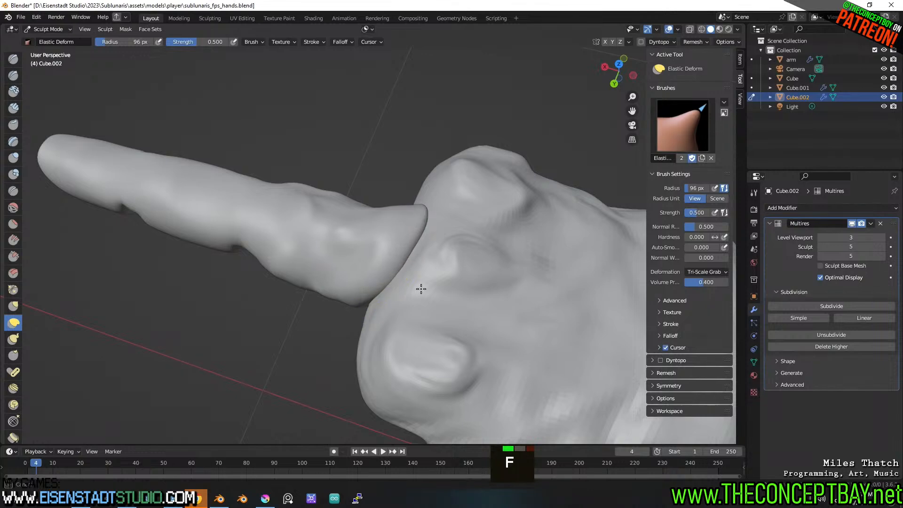
# Examine how the finger's base meets the knuckles and how the finger lines up with the hand from several angles.
pyautogui.moveTo(440, 300)
pyautogui.mouseDown(button='middle')
pyautogui.moveTo(424, 227)
pyautogui.moveTo(403, 269)
pyautogui.moveTo(379, 269)
pyautogui.moveTo(436, 149)
pyautogui.mouseUp(button='middle')
pyautogui.moveTo(392, 207); pyautogui.dragTo(485, 299, button='middle')
pyautogui.scroll(-3, 486, 299)
pyautogui.moveTo(405, 202)
pyautogui.mouseDown(button='middle')
pyautogui.moveTo(417, 244)
pyautogui.moveTo(449, 201)
pyautogui.moveTo(423, 211)
pyautogui.mouseUp(button='middle')
pyautogui.scroll(-2, 414, 221)
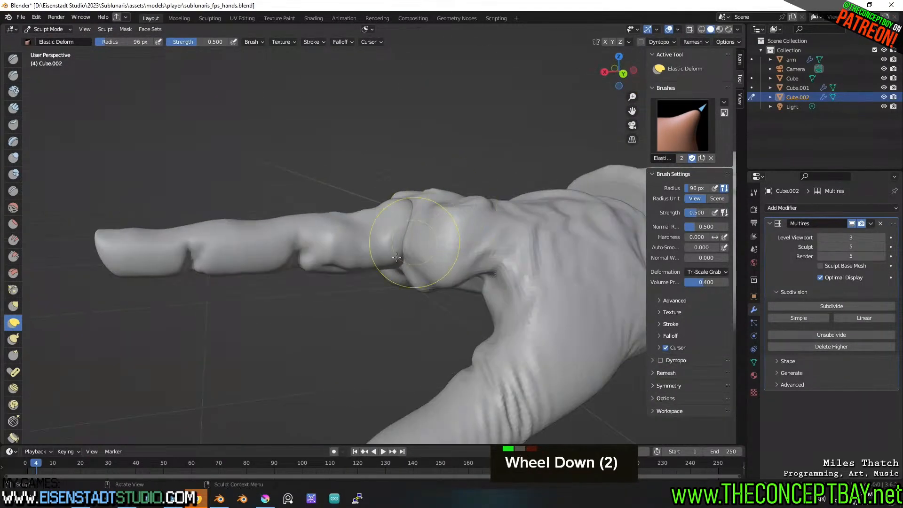
pyautogui.moveTo(386, 235); pyautogui.dragTo(376, 230, button='middle')
pyautogui.moveTo(330, 250)
pyautogui.keyDown('shift'); pyautogui.mouseDown(button='middle')
pyautogui.moveTo(400, 222)
pyautogui.moveTo(464, 224)
pyautogui.moveTo(342, 320)
pyautogui.moveTo(376, 313)
pyautogui.moveTo(404, 288)
pyautogui.moveTo(360, 209)
pyautogui.moveTo(350, 300)
pyautogui.moveTo(289, 289)
pyautogui.mouseUp(button='middle'); pyautogui.keyUp('shift')
pyautogui.scroll(2, 360, 209)
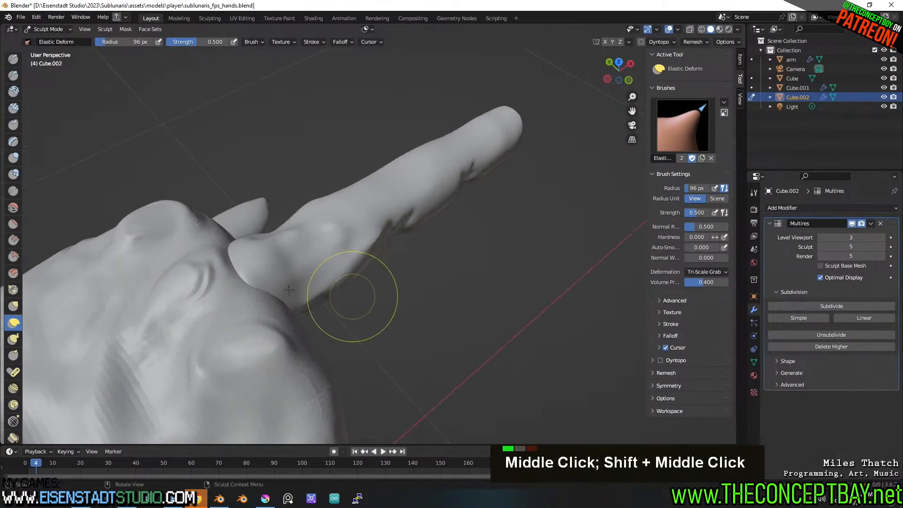
# Switch to the Pose brush with a 197 px radius and lower the Multires sculpt level to 4.
pyautogui.click(14, 372)
pyautogui.press('f')
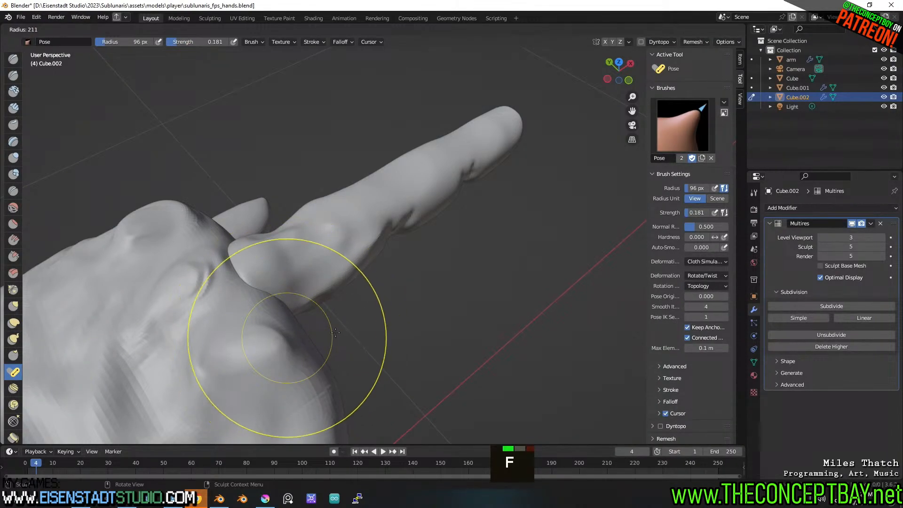
pyautogui.click(373, 324)
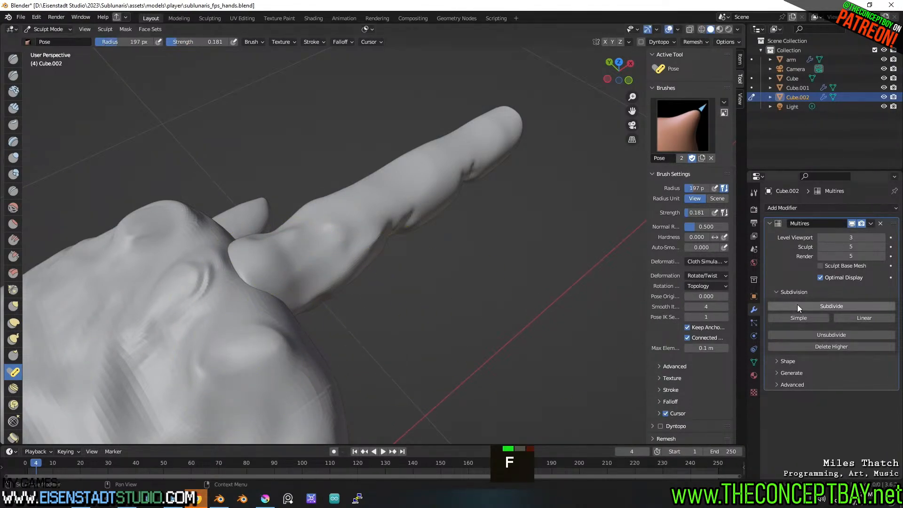
pyautogui.click(820, 247)
pyautogui.moveTo(383, 322); pyautogui.dragTo(284, 306, button='middle')
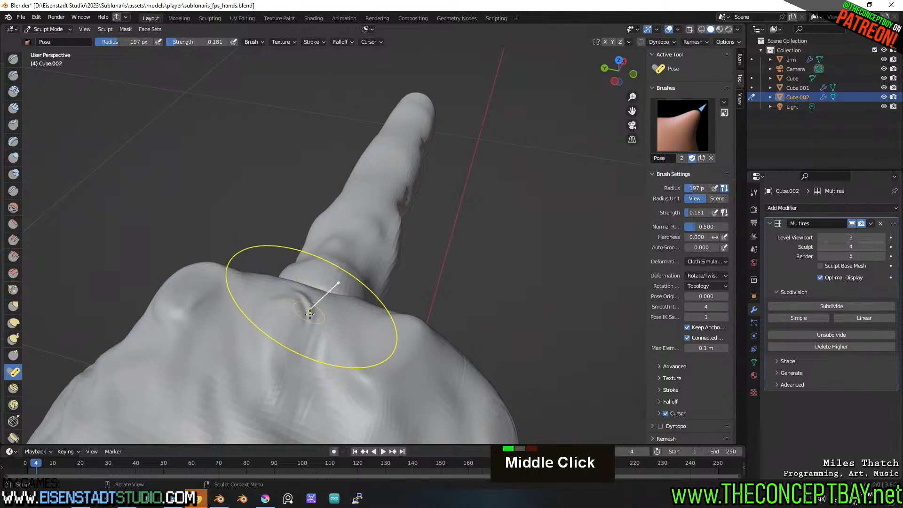
pyautogui.moveTo(314, 309)
pyautogui.mouseDown()
pyautogui.moveTo(320, 304)
pyautogui.moveTo(303, 256)
pyautogui.mouseUp()
pyautogui.moveTo(303, 256)
pyautogui.mouseDown(button='middle')
pyautogui.moveTo(319, 305)
pyautogui.moveTo(357, 278)
pyautogui.mouseUp(button='middle')
pyautogui.hotkey('ctrl', 'z')
# Enlarge the Pose brush radius to 424 px over the fingertip.
pyautogui.keyDown('shift'); pyautogui.moveTo(447, 275); pyautogui.dragTo(422, 292, button='middle'); pyautogui.keyUp('shift')
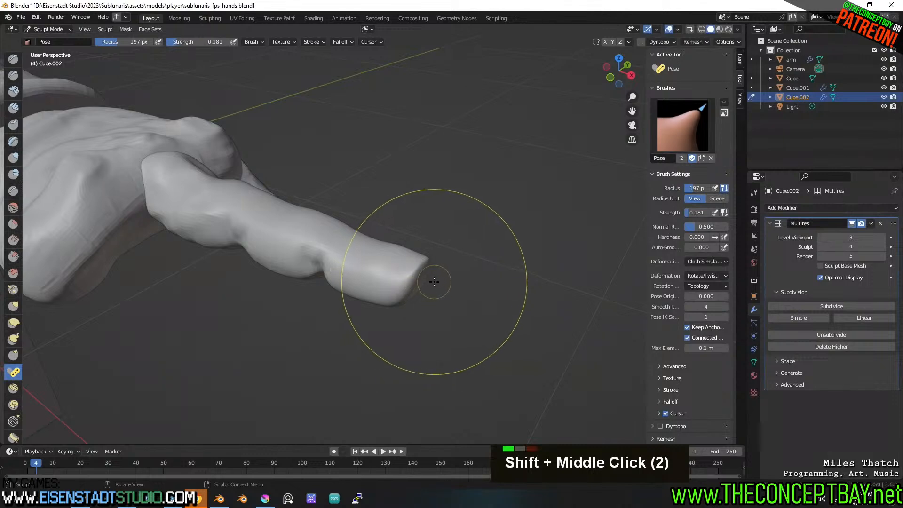
pyautogui.press('f')
pyautogui.click(411, 280)
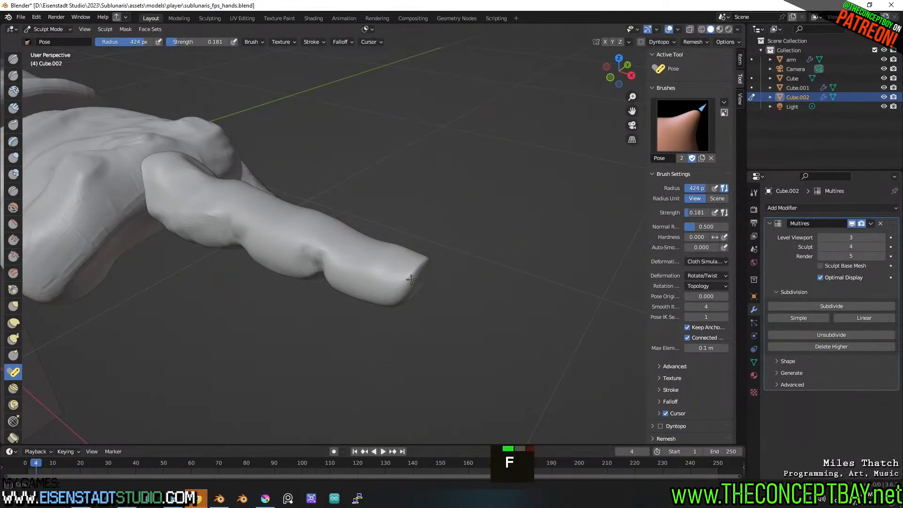
pyautogui.moveTo(404, 275); pyautogui.dragTo(376, 278)
pyautogui.moveTo(415, 300)
pyautogui.mouseDown(button='middle')
pyautogui.moveTo(473, 355)
pyautogui.moveTo(376, 307)
pyautogui.moveTo(323, 339)
pyautogui.mouseUp(button='middle')
pyautogui.hotkey('ctrl', 'z')
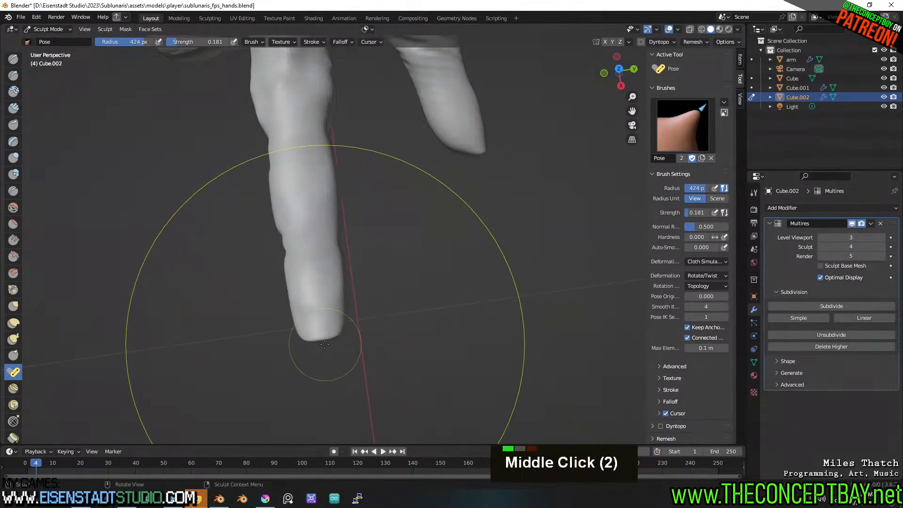
# Adjust the finger's pose slightly from its tip with the Pose brush.
pyautogui.moveTo(320, 339); pyautogui.dragTo(321, 339)
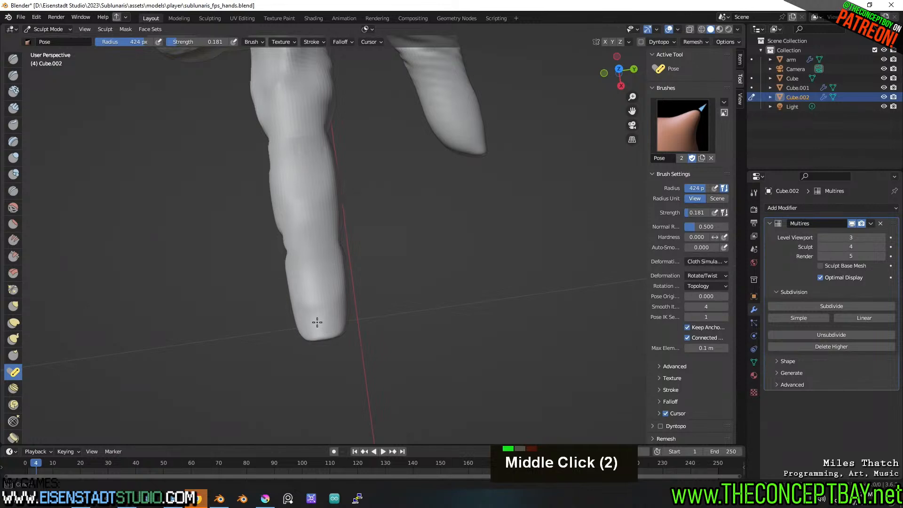
pyautogui.moveTo(321, 311); pyautogui.dragTo(319, 312)
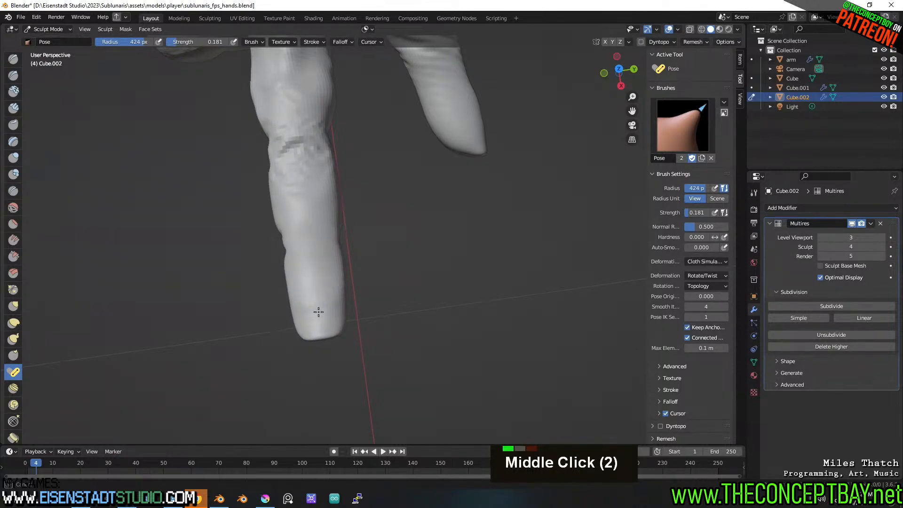
# Try adjusting the fingertip's pose with the Pose brush at a 238 px radius.
pyautogui.moveTo(317, 312)
pyautogui.mouseDown(button='middle')
pyautogui.moveTo(433, 332)
pyautogui.moveTo(442, 292)
pyautogui.moveTo(414, 261)
pyautogui.mouseUp(button='middle')
pyautogui.press('f')
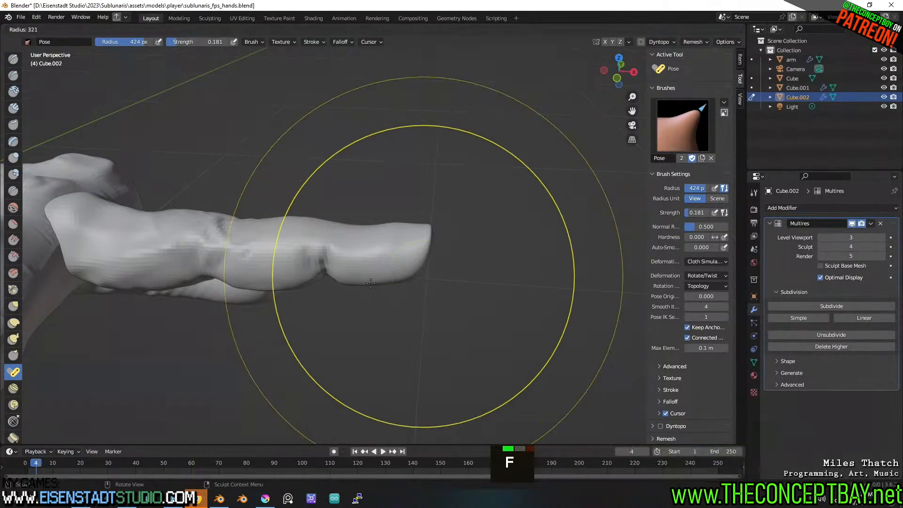
pyautogui.click(429, 282)
pyautogui.moveTo(409, 286); pyautogui.dragTo(413, 297, button='middle')
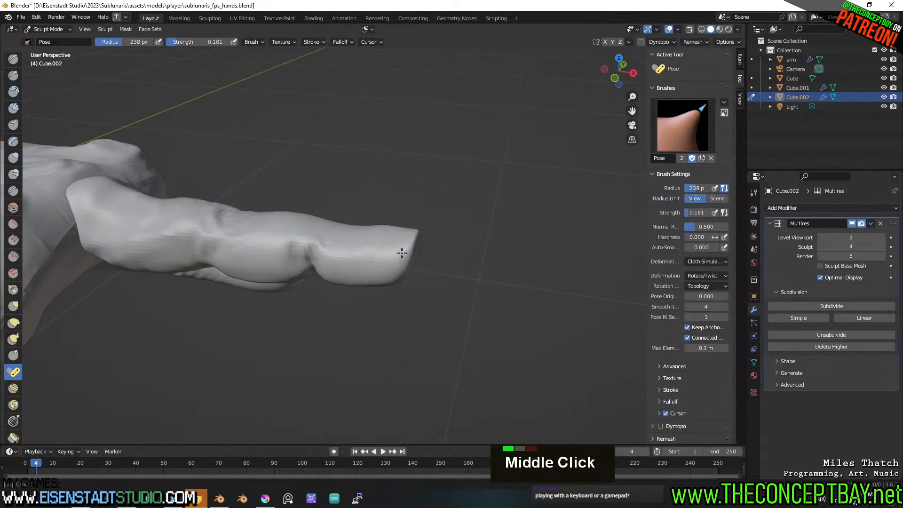
pyautogui.moveTo(398, 265); pyautogui.dragTo(436, 285, button='middle')
pyautogui.hotkey('ctrl', 'z')
# Try reposing the end of the finger with the Pose brush radius reduced to 225 px.
pyautogui.press('f')
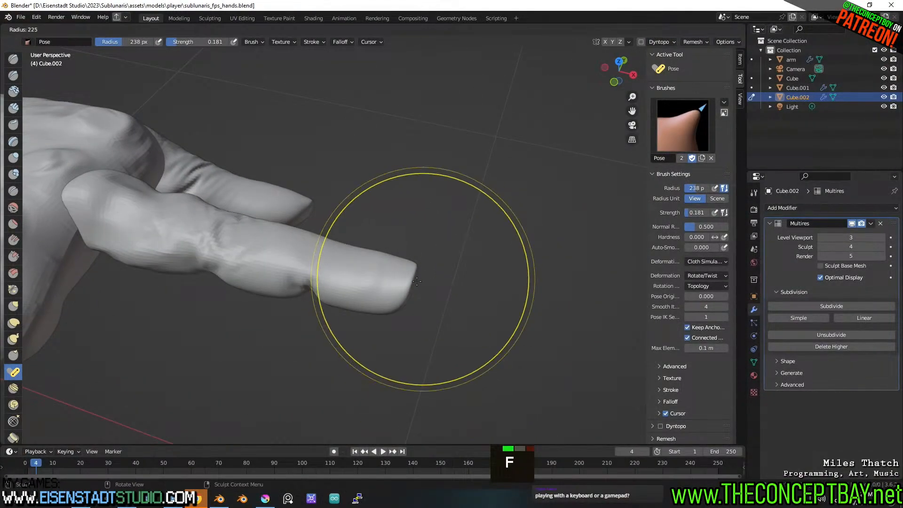
pyautogui.click(415, 282)
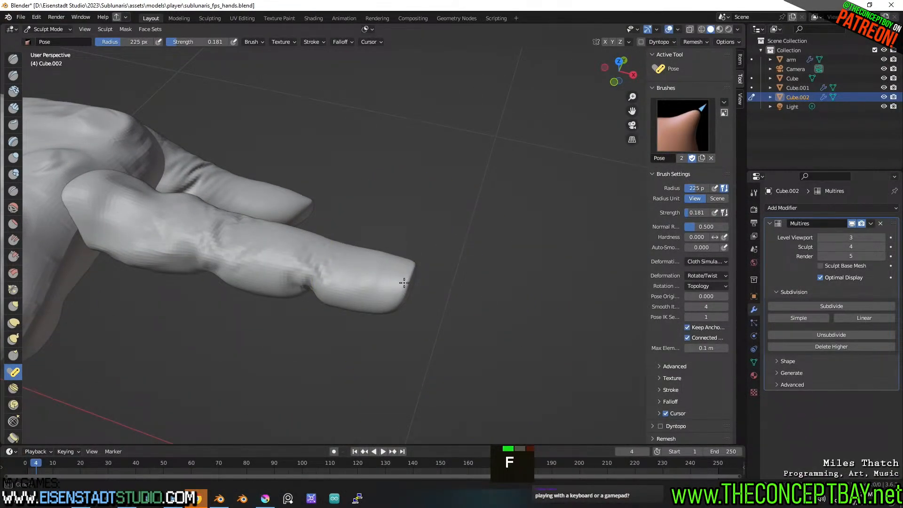
pyautogui.moveTo(405, 284); pyautogui.dragTo(568, 274, button='middle')
pyautogui.hotkey('ctrl', 'z')
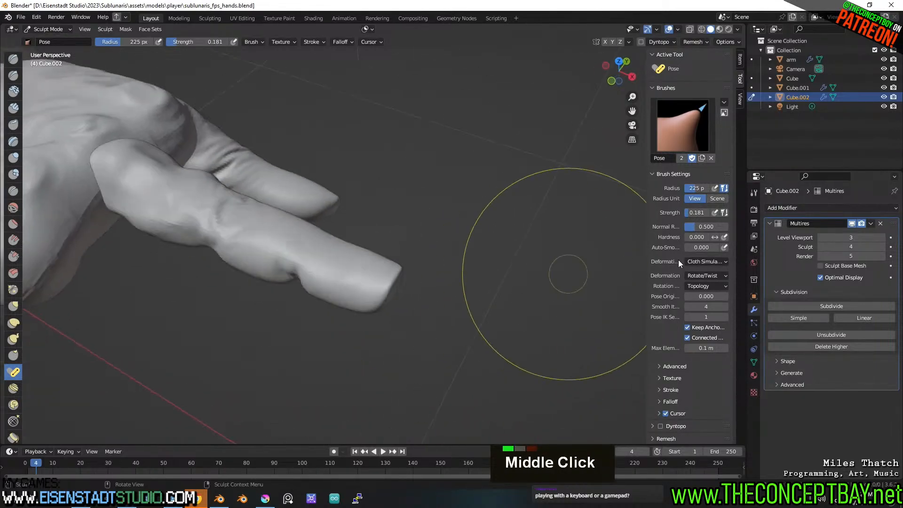
# Lower the Multires sculpt level to 3 and try bending the finger with the Pose brush at a 345 px radius.
pyautogui.click(820, 247)
pyautogui.press('f')
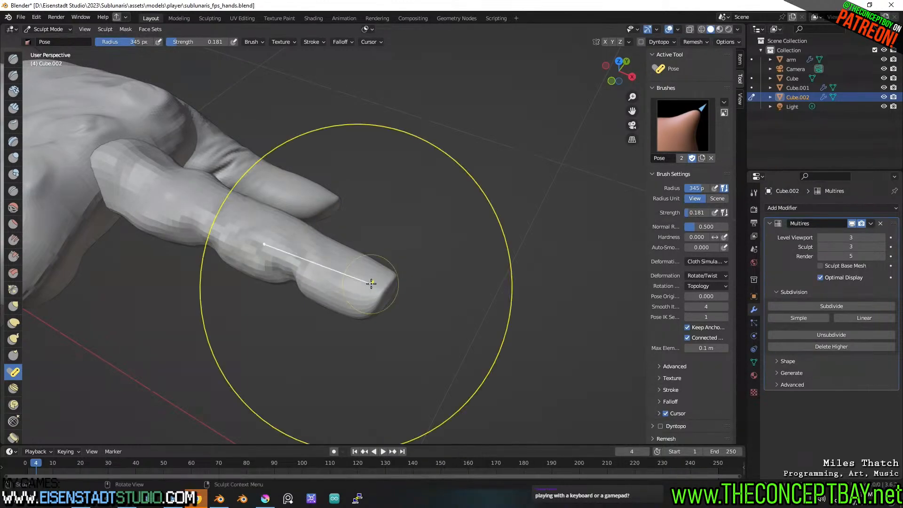
pyautogui.moveTo(302, 232); pyautogui.dragTo(500, 312, button='middle')
pyautogui.press('z')
pyautogui.press('z')
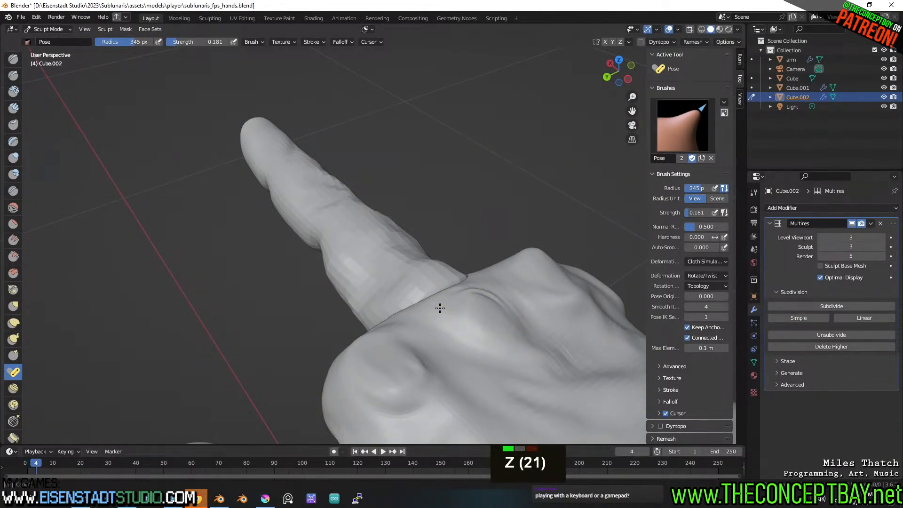
# Try nudging the finger's middle joint with the Elastic Deform brush, reducing its radius to 141 px.
pyautogui.moveTo(439, 307); pyautogui.dragTo(418, 275, button='middle')
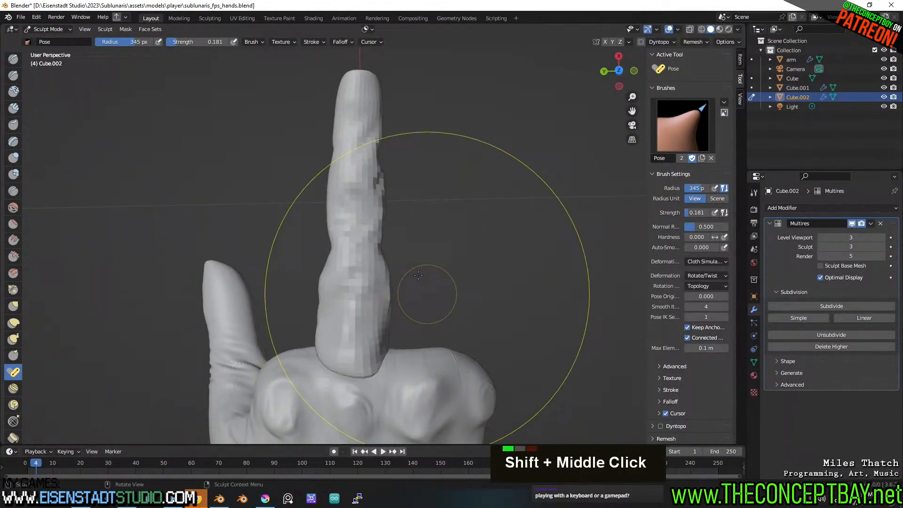
pyautogui.click(14, 323)
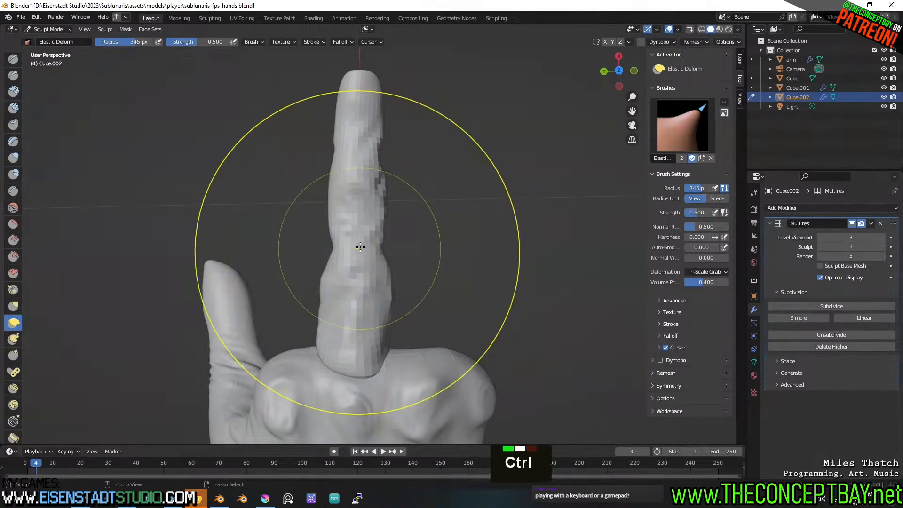
pyautogui.hotkey('ctrl', 'z')
pyautogui.press('f')
pyautogui.doubleClick(333, 241)
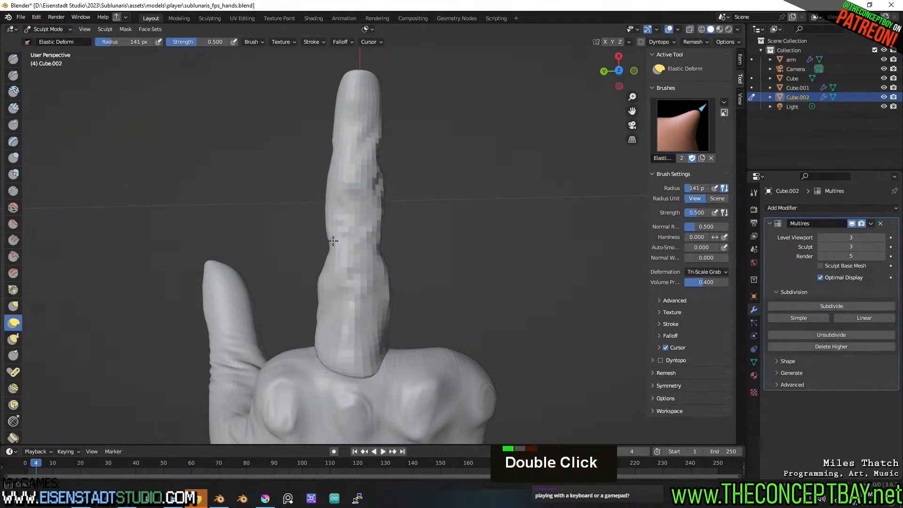
pyautogui.hotkey('ctrl', 'z')
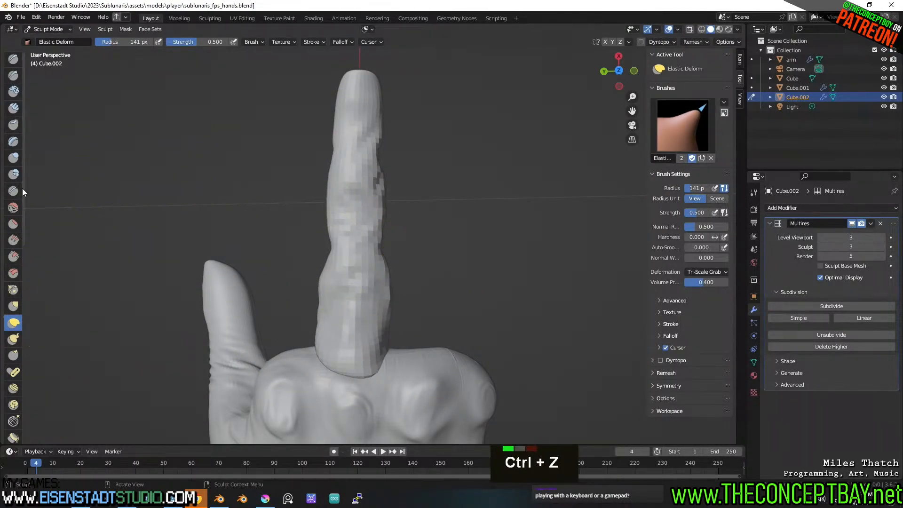
# Puff out the narrow sides of the finger's joints with the Inflate brush at a 141 px radius, undoing the last stroke.
pyautogui.click(13, 158)
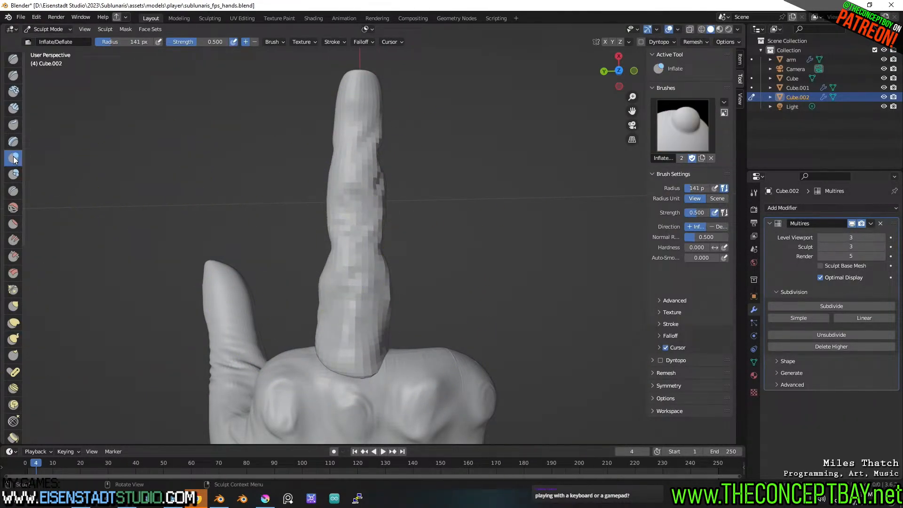
pyautogui.doubleClick(327, 245)
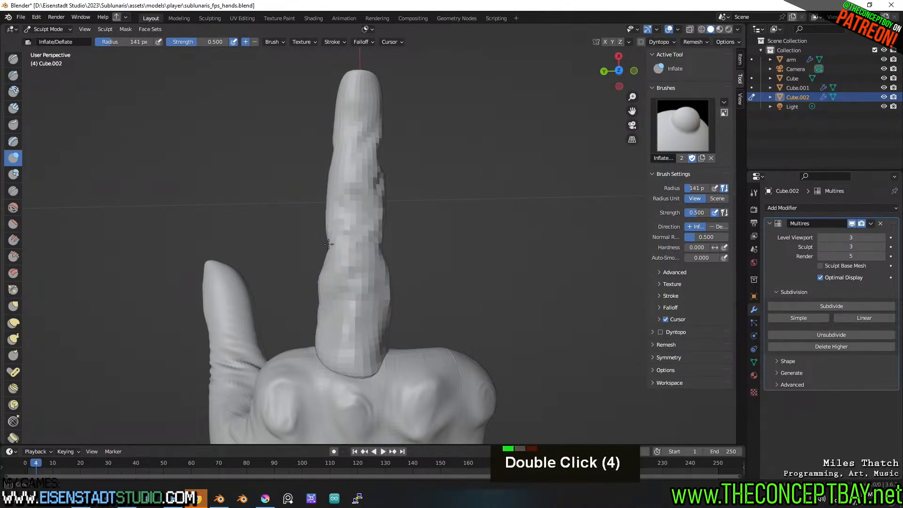
pyautogui.moveTo(379, 241); pyautogui.dragTo(374, 235, button='middle')
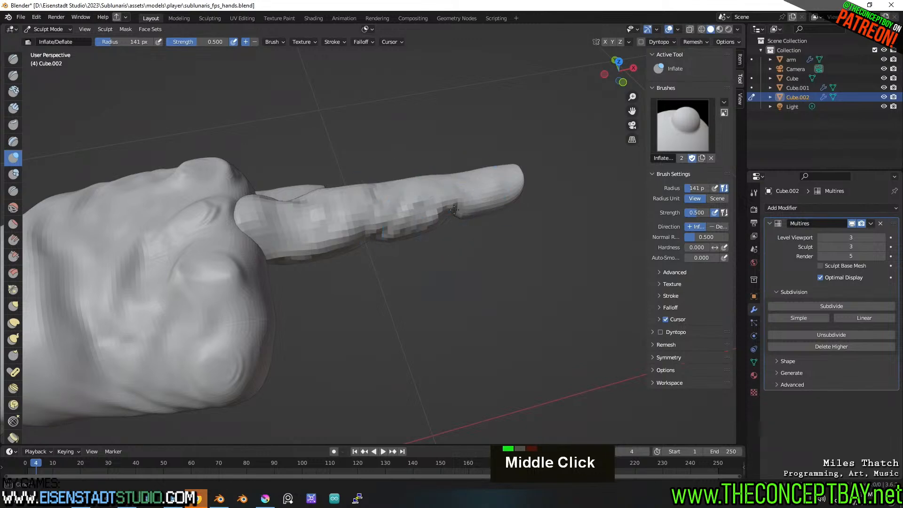
pyautogui.moveTo(390, 215)
pyautogui.mouseDown(button='middle')
pyautogui.moveTo(514, 262)
pyautogui.moveTo(476, 222)
pyautogui.moveTo(442, 219)
pyautogui.mouseUp(button='middle')
pyautogui.doubleClick(405, 223)
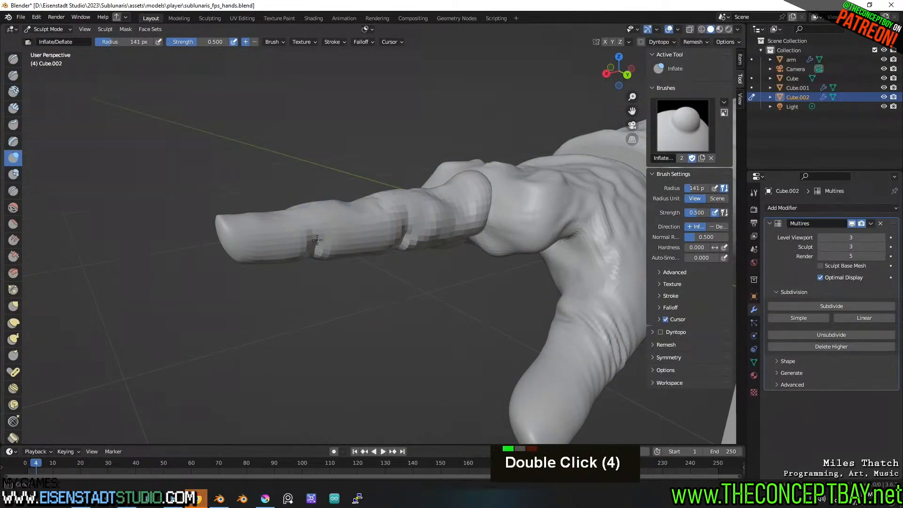
pyautogui.hotkey('ctrl', 'z')
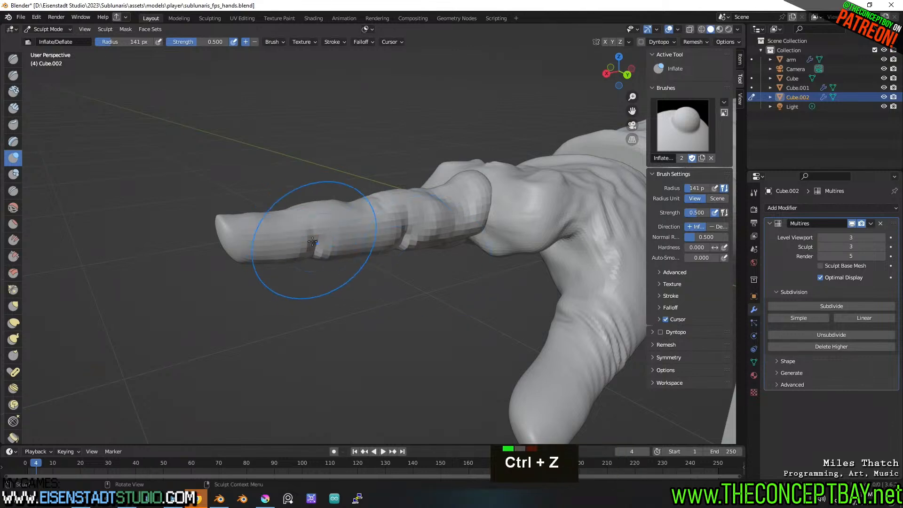
# Undo another Inflate stroke and inflate the side of the finger's lowest segment near the knuckles.
pyautogui.moveTo(431, 268); pyautogui.dragTo(413, 321, button='middle')
pyautogui.hotkey('ctrl', 'z')
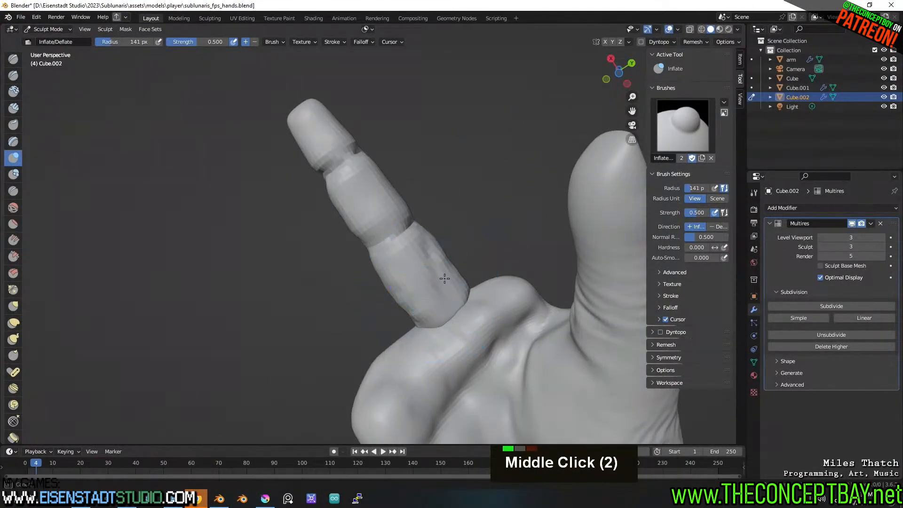
pyautogui.doubleClick(465, 266)
pyautogui.moveTo(462, 293); pyautogui.dragTo(377, 185, button='middle')
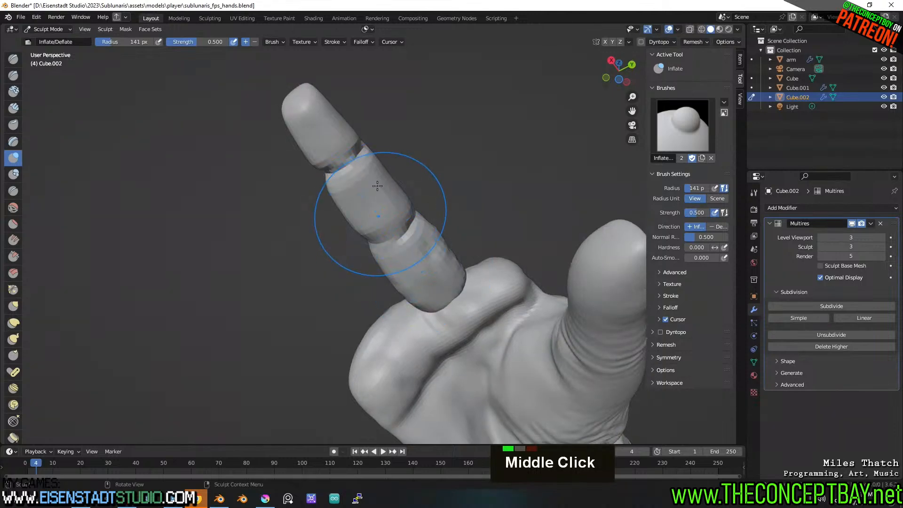
pyautogui.moveTo(348, 141)
pyautogui.mouseDown(button='middle')
pyautogui.moveTo(413, 131)
pyautogui.moveTo(439, 185)
pyautogui.moveTo(463, 180)
pyautogui.moveTo(470, 306)
pyautogui.moveTo(459, 228)
pyautogui.moveTo(484, 252)
pyautogui.moveTo(488, 236)
pyautogui.moveTo(469, 239)
pyautogui.mouseUp(button='middle')
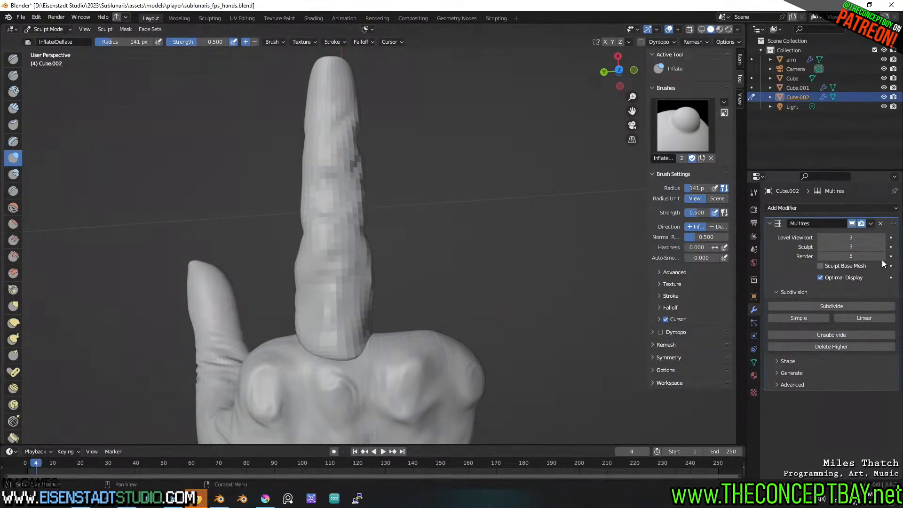
# Raise the finger's Multires sculpt level to 5 and switch to Object Mode.
pyautogui.click(882, 248)
pyautogui.click(882, 247)
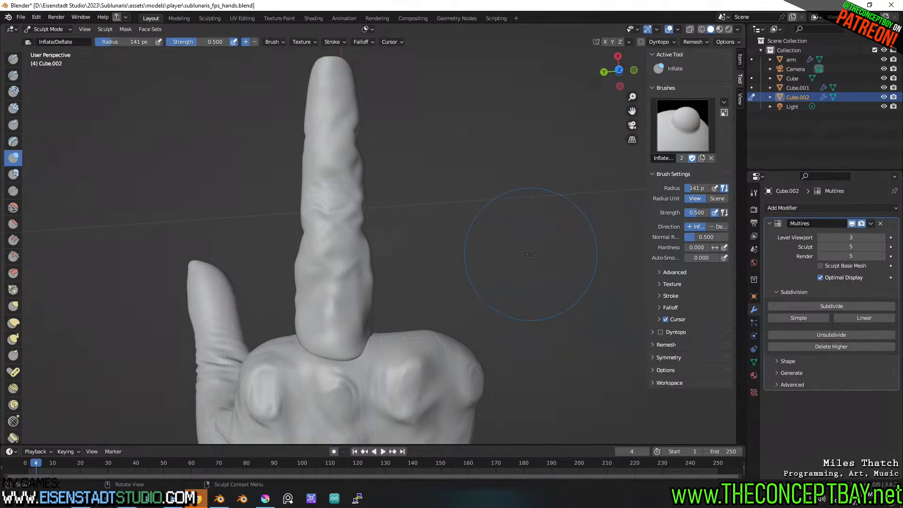
pyautogui.click(61, 31)
pyautogui.click(63, 41)
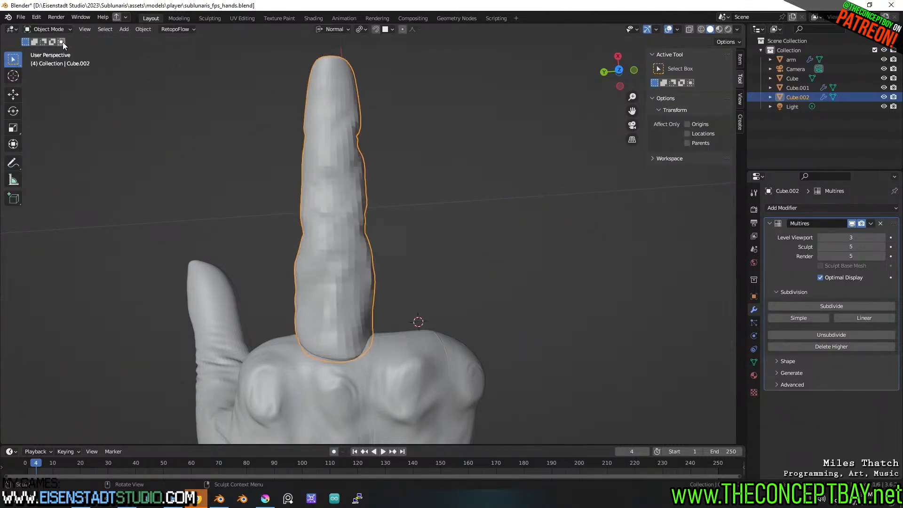
# Raise the finger's Multires viewport level to 5 with the hand framed in top orthographic view.
pyautogui.keyDown('alt'); pyautogui.moveTo(396, 270); pyautogui.dragTo(386, 329, button='middle'); pyautogui.keyUp('alt')
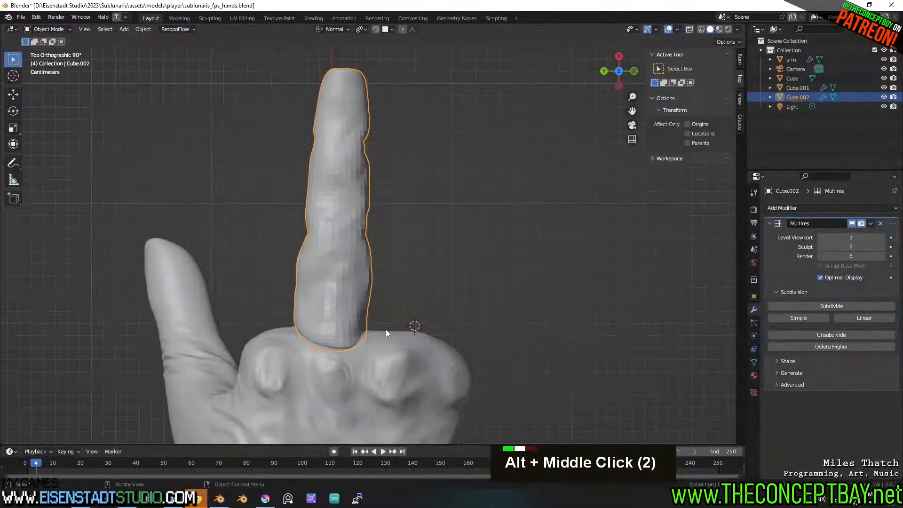
pyautogui.keyDown('shift'); pyautogui.moveTo(493, 310); pyautogui.dragTo(497, 233, button='middle'); pyautogui.keyUp('shift')
pyautogui.keyDown('shift'); pyautogui.scroll(-3, 495, 192); pyautogui.keyUp('shift')
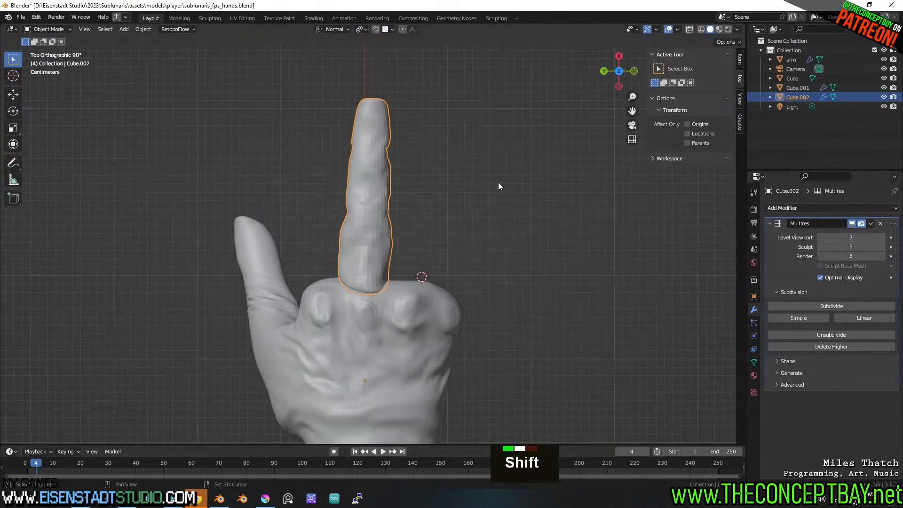
pyautogui.keyDown('shift'); pyautogui.moveTo(498, 182); pyautogui.dragTo(500, 118, button='middle'); pyautogui.keyUp('shift')
pyautogui.keyDown('shift'); pyautogui.scroll(1, 498, 132); pyautogui.keyUp('shift')
pyautogui.scroll(2, 465, 169)
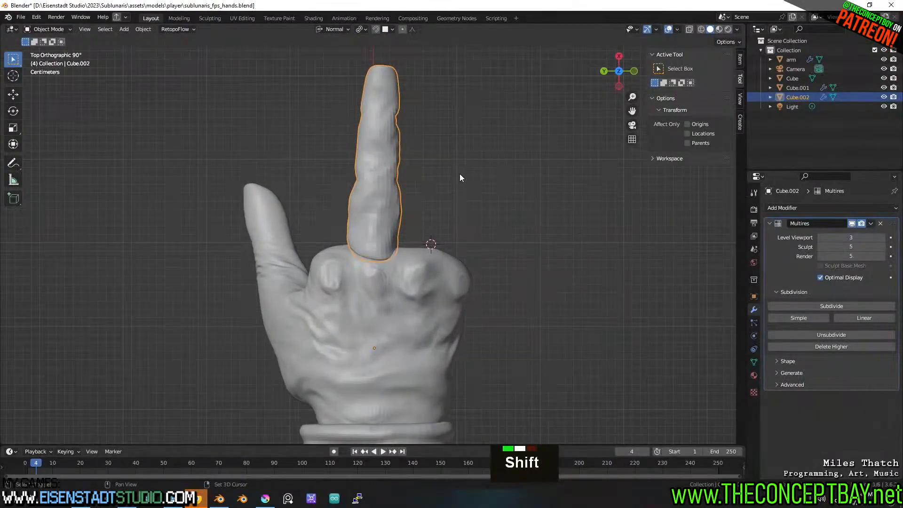
pyautogui.keyDown('shift'); pyautogui.moveTo(459, 173); pyautogui.dragTo(465, 193, button='middle'); pyautogui.keyUp('shift')
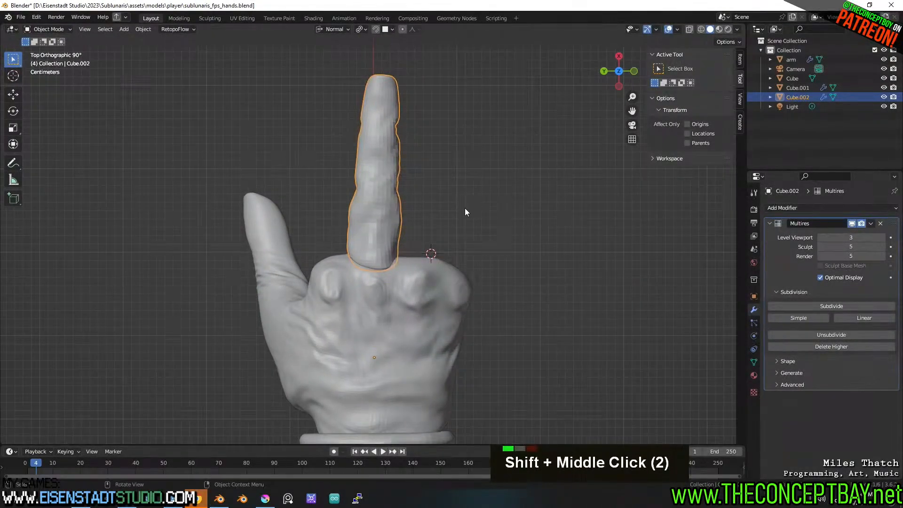
pyautogui.doubleClick(880, 238)
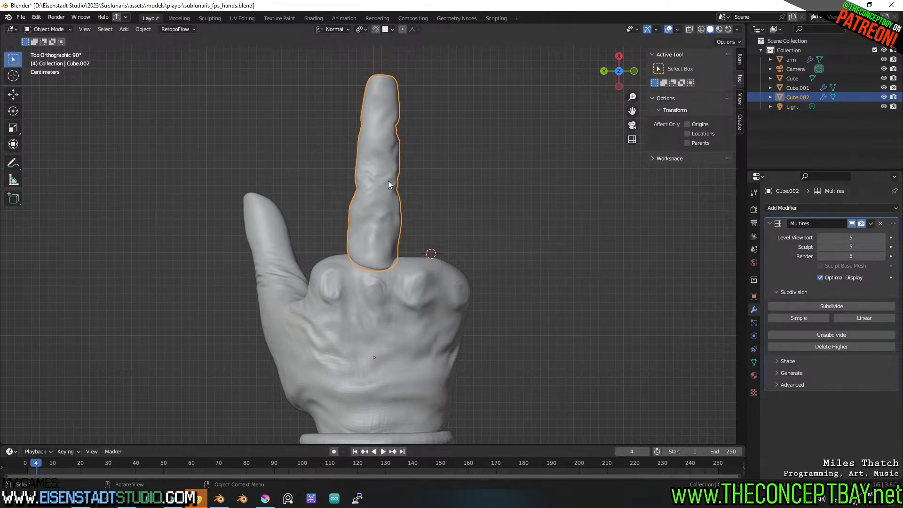
# Duplicate the finger over the neighbouring ring-finger knuckle and scale the copy to about 0.94.
pyautogui.hotkey('shift', 'd')
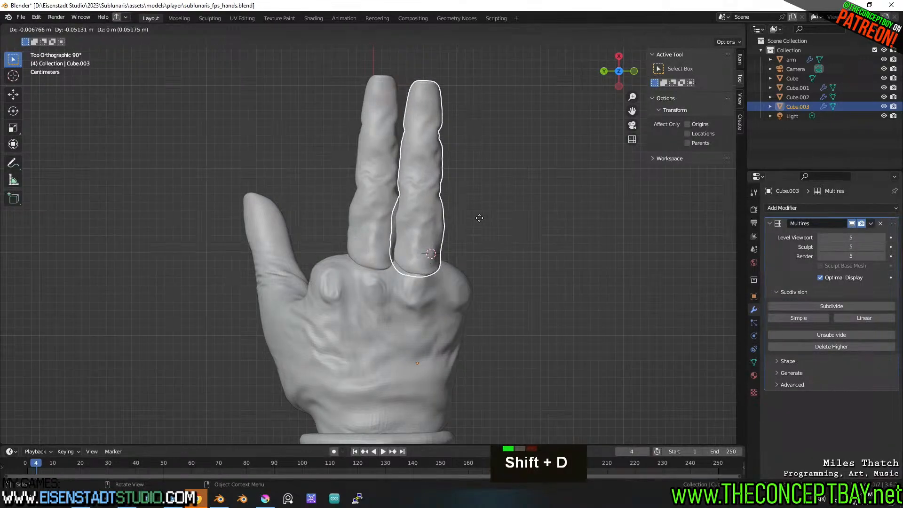
pyautogui.click(494, 193)
pyautogui.press('s')
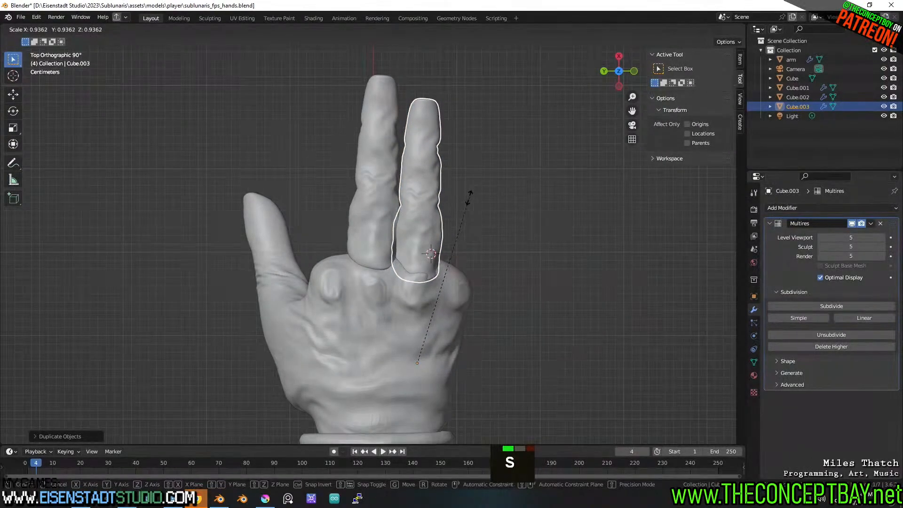
pyautogui.click(470, 194)
pyautogui.press('r')
pyautogui.press('Escape')
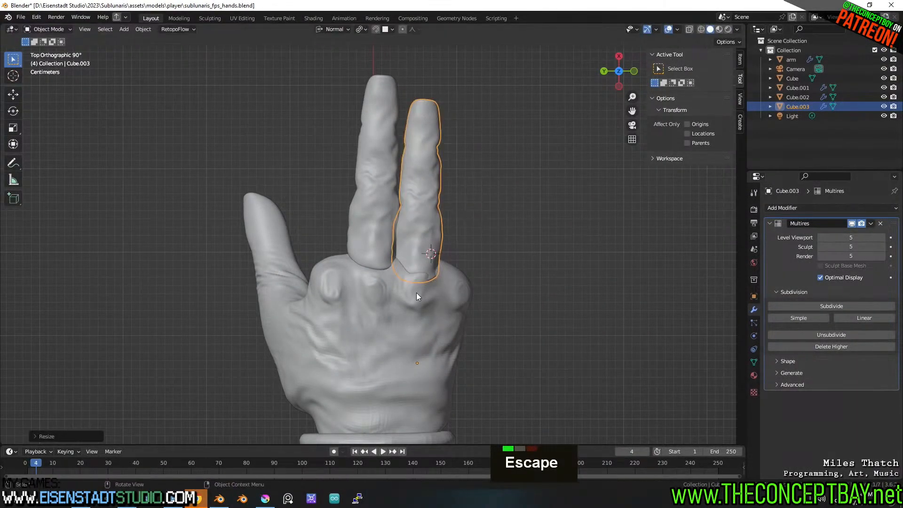
# Place the 3D cursor at the copied finger's base, and rotate the copy outward and shift it to fit the ring-finger knuckle.
pyautogui.keyDown('shift'); pyautogui.rightClick(418, 281); pyautogui.keyUp('shift')
pyautogui.press('r')
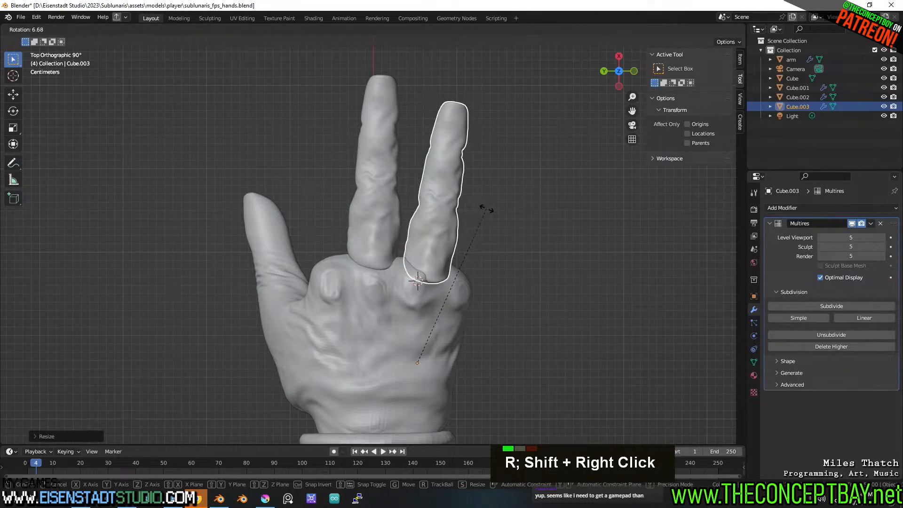
pyautogui.click(483, 210)
pyautogui.press('g')
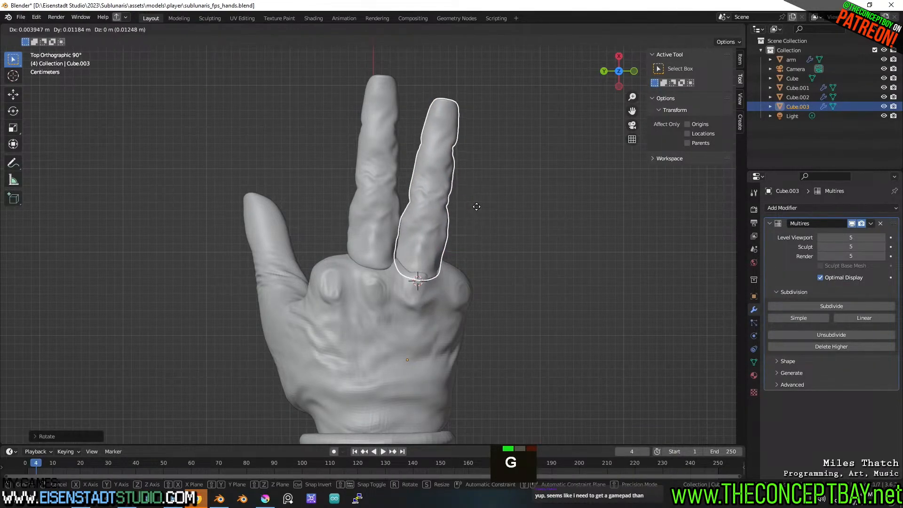
pyautogui.click(476, 209)
pyautogui.press('r')
pyautogui.press('g')
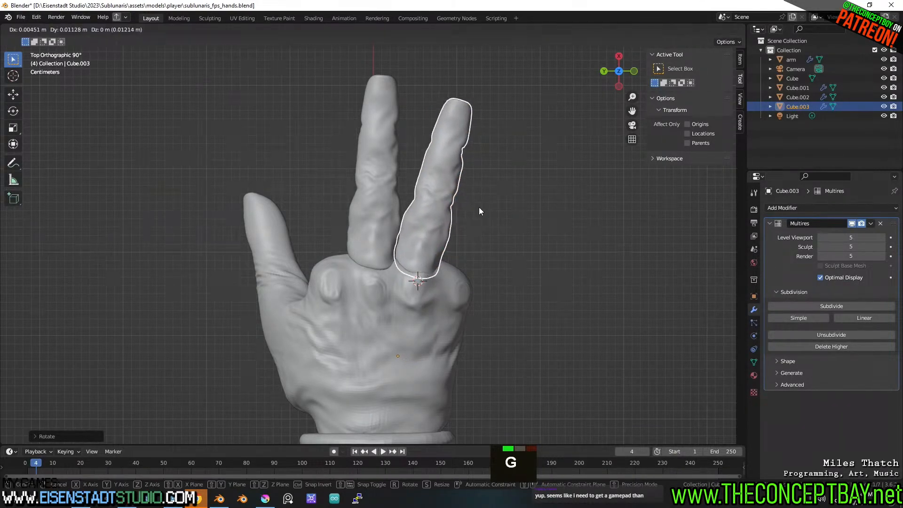
pyautogui.press('s')
pyautogui.hotkey('shift', 'z')
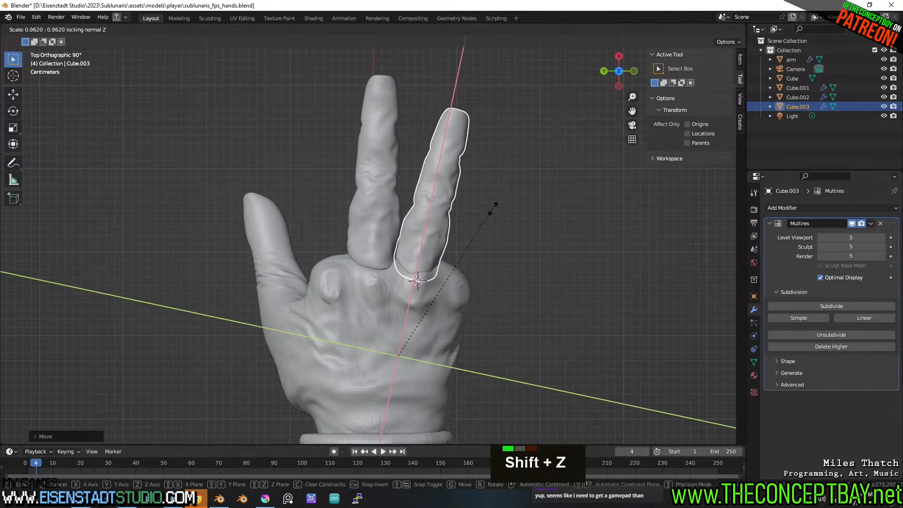
pyautogui.hotkey('shift', 'y')
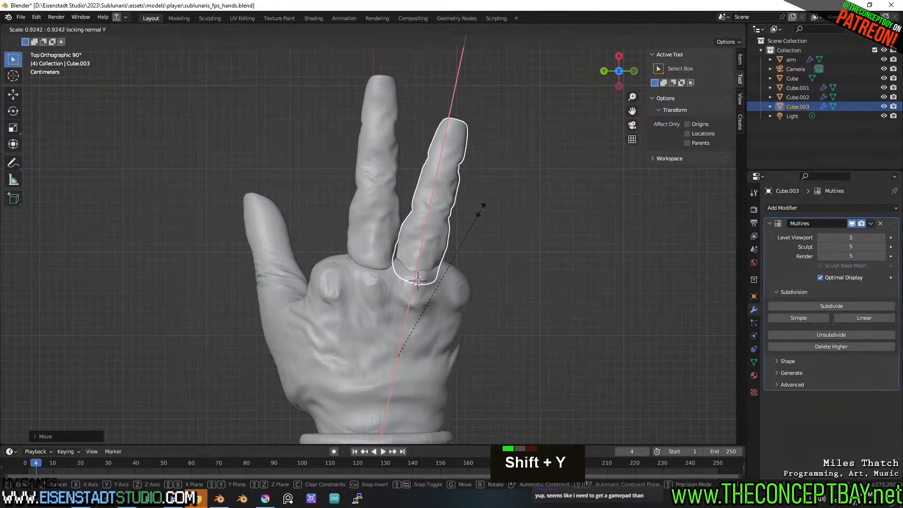
pyautogui.hotkey('shift', 'z')
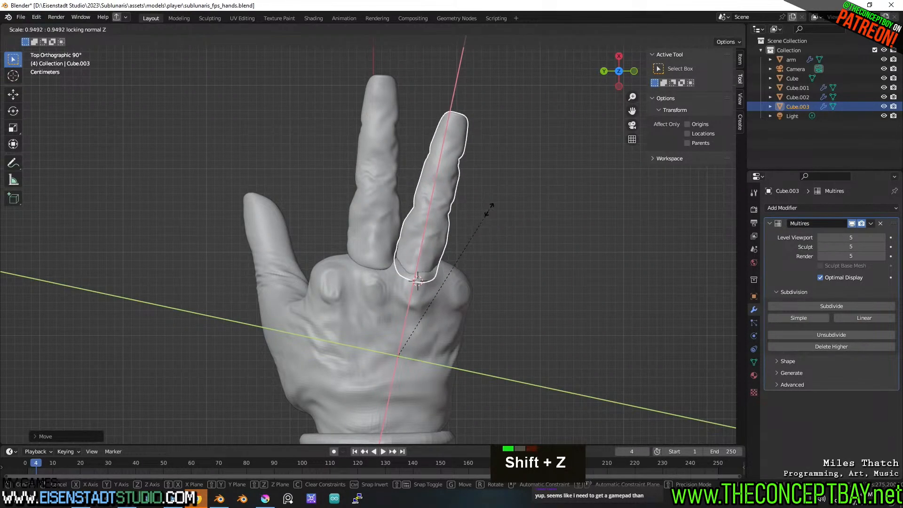
pyautogui.press('Escape')
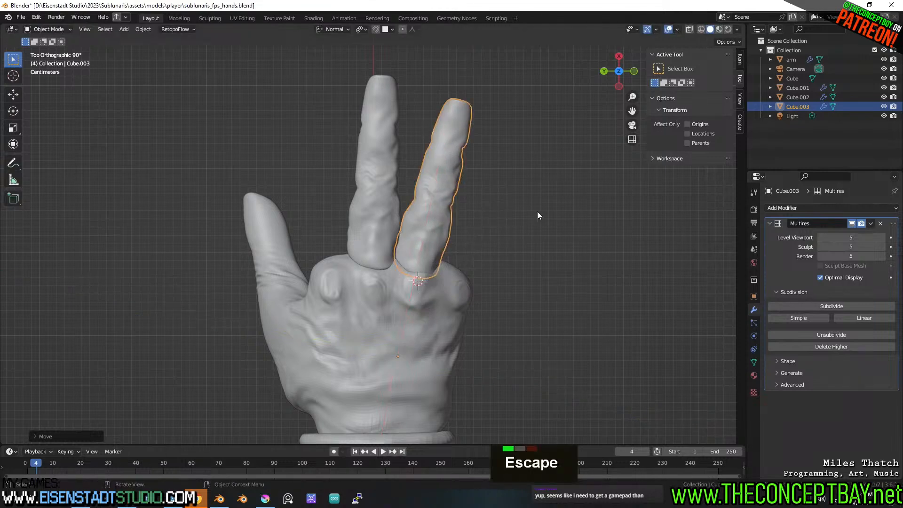
# Slim the ring finger by shrinking it and stretching it about 1.13 along its local X axis, then reseat it on its knuckle.
pyautogui.press('s')
pyautogui.click(496, 215)
pyautogui.press('z')
pyautogui.press('Escape')
pyautogui.press('s')
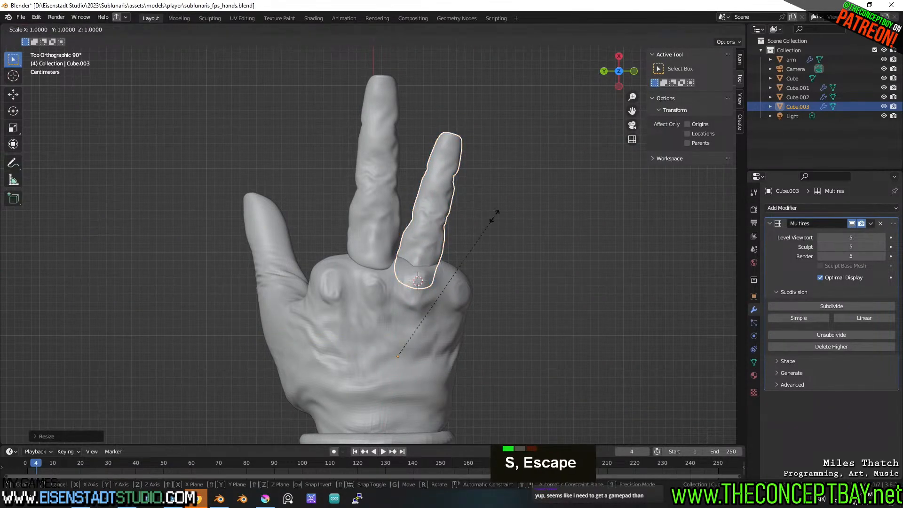
pyautogui.press('z')
pyautogui.press('z')
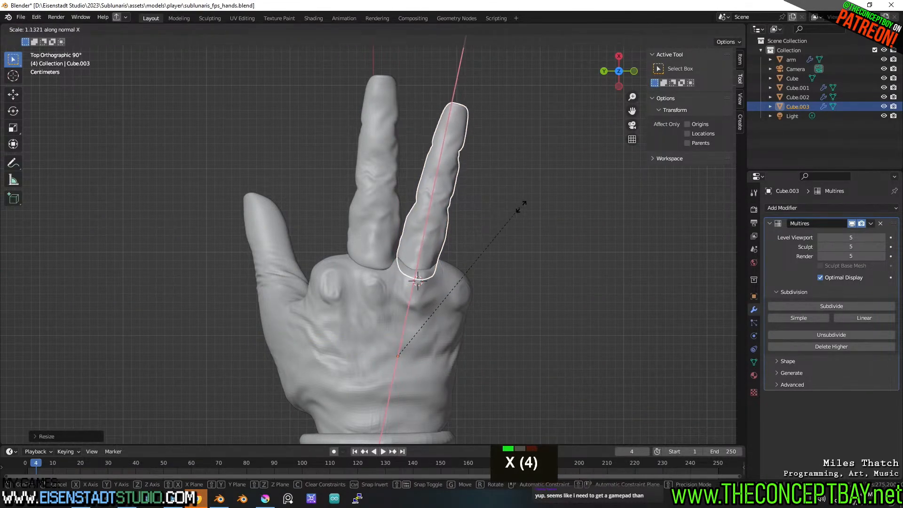
pyautogui.click(516, 209)
pyautogui.press('g')
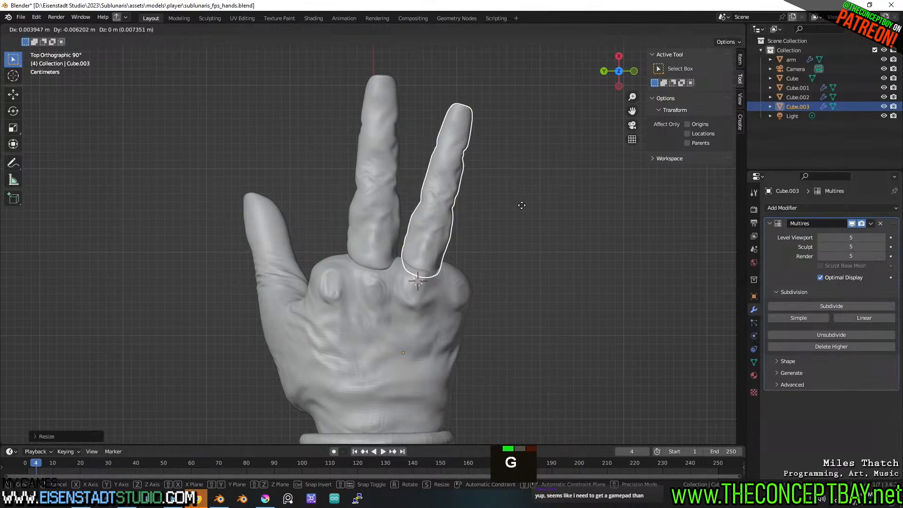
pyautogui.click(522, 205)
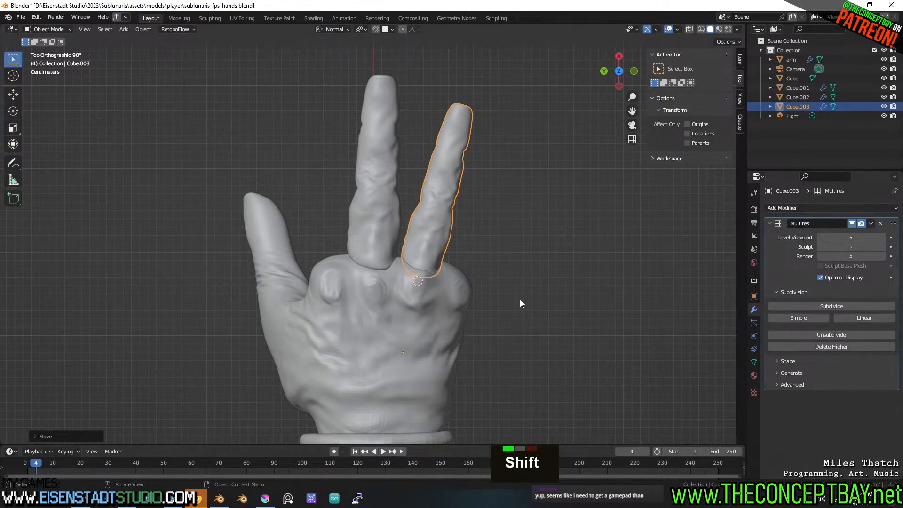
# Duplicate the ring finger, then rotate the copy outward, shrink it and place it at the little-finger knuckle.
pyautogui.hotkey('shift', 'd')
pyautogui.press('r')
pyautogui.click(590, 398)
pyautogui.press('s')
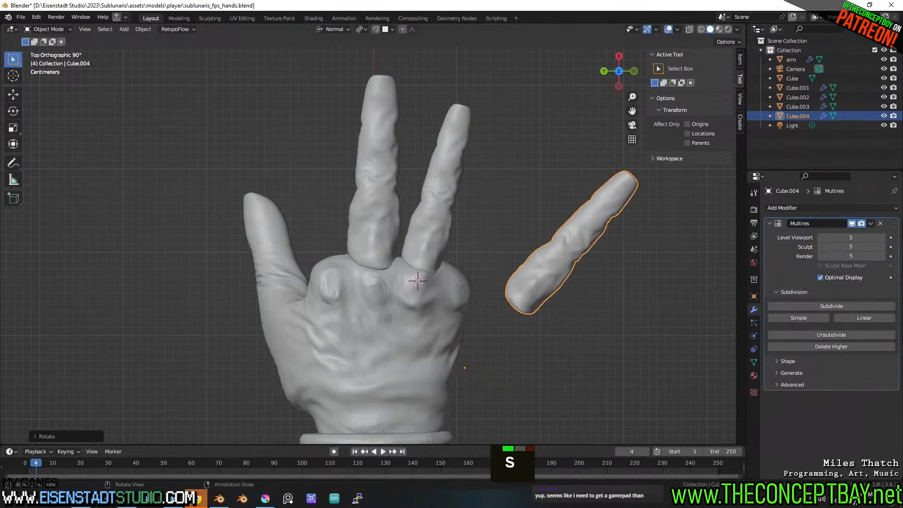
pyautogui.click(543, 329)
pyautogui.press('g')
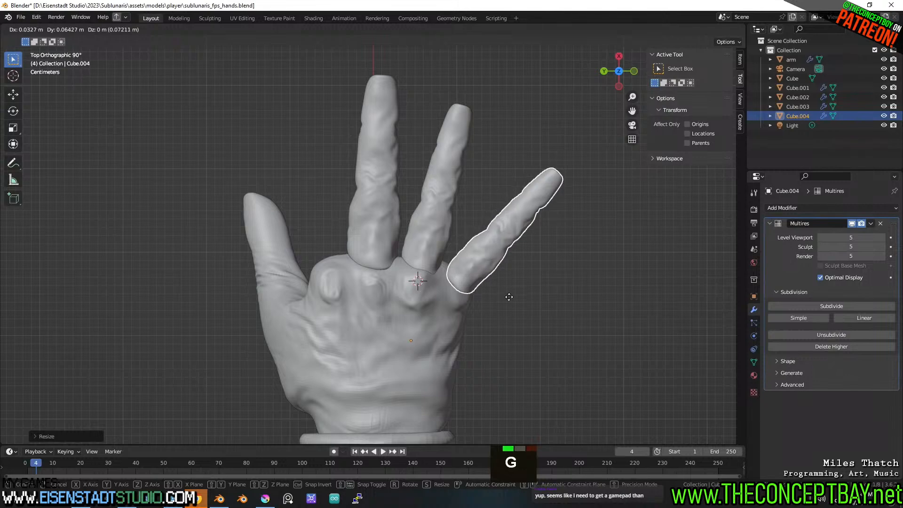
pyautogui.click(509, 297)
# Rotate the little finger back inward by about 16 degrees, rescale it and seat its base on the outer knuckle.
pyautogui.press('r')
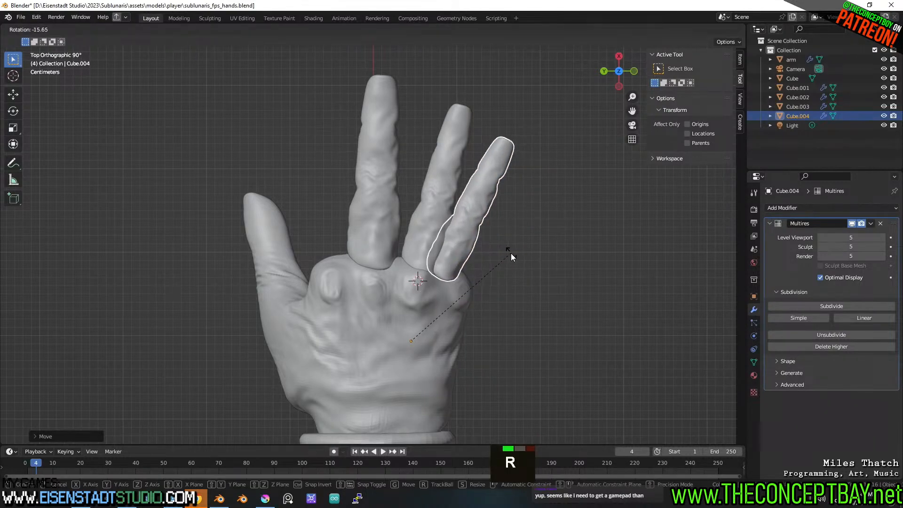
pyautogui.click(511, 253)
pyautogui.press('s')
pyautogui.click(517, 258)
pyautogui.press('g')
pyautogui.click(528, 267)
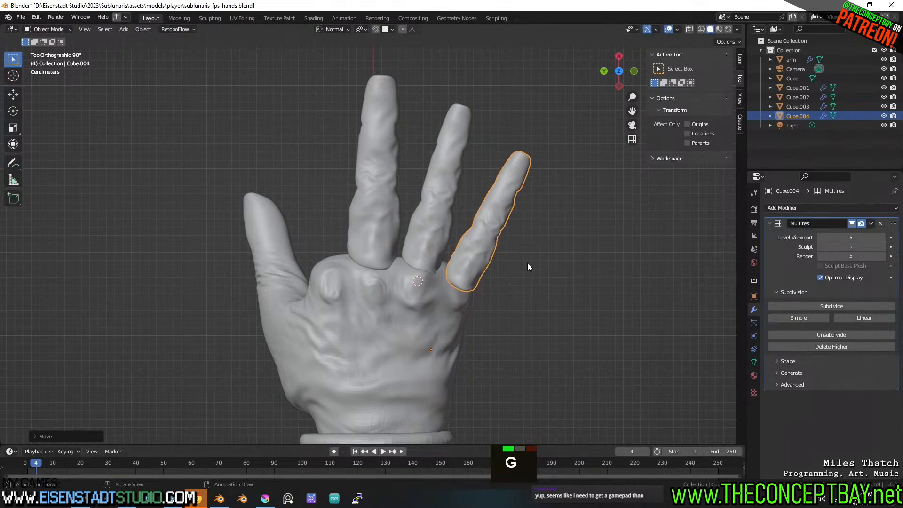
# Duplicate the ring finger over the index-finger knuckle and rotate the copy to lean slightly toward the thumb.
pyautogui.click(375, 209)
pyautogui.click(429, 208)
pyautogui.hotkey('shift', 'd')
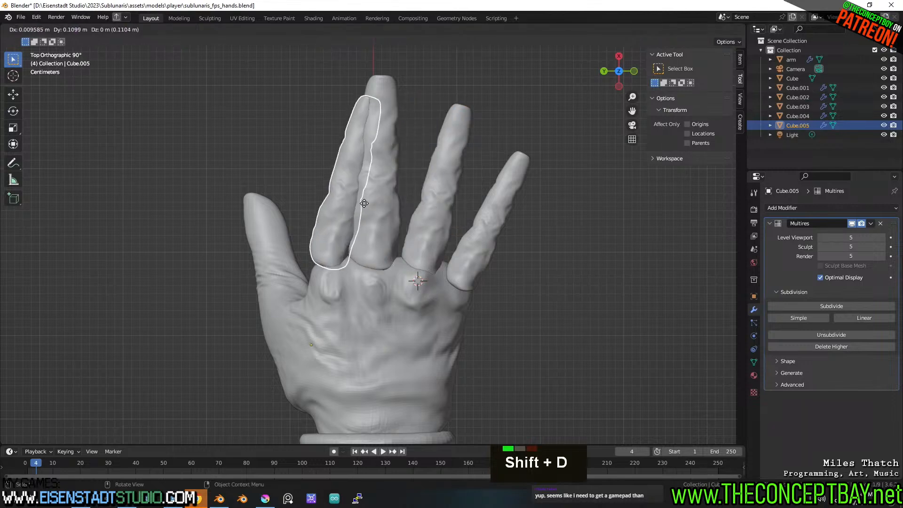
pyautogui.press('r')
pyautogui.click(336, 183)
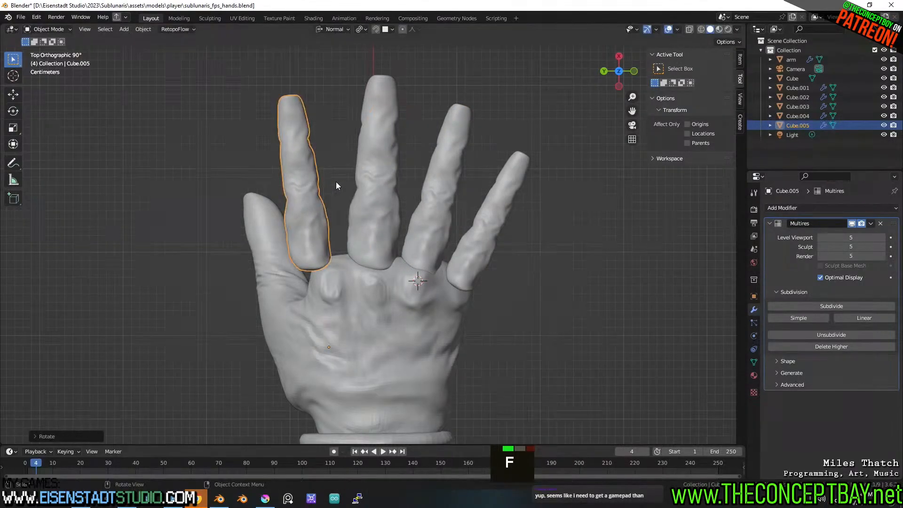
pyautogui.press('f')
pyautogui.press('g')
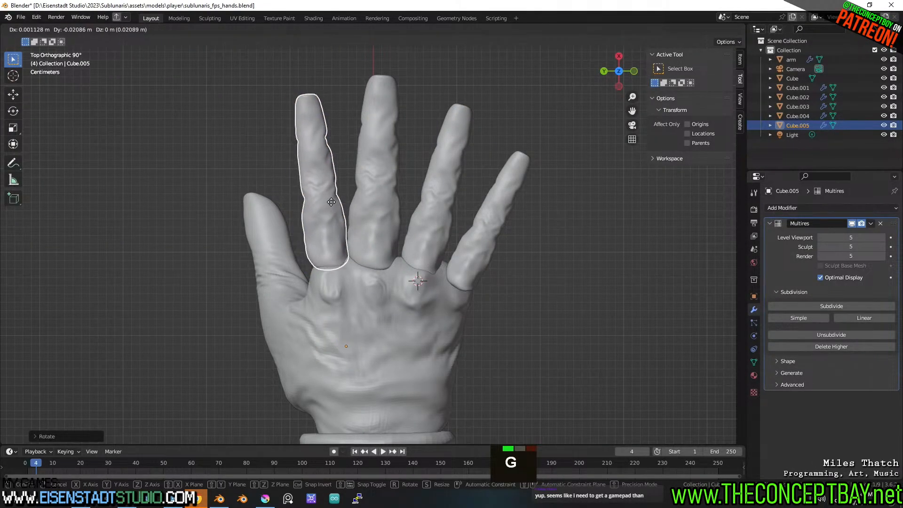
pyautogui.click(328, 203)
# Rotate the index finger a few more degrees toward the thumb and align its base with its knuckle.
pyautogui.press('r')
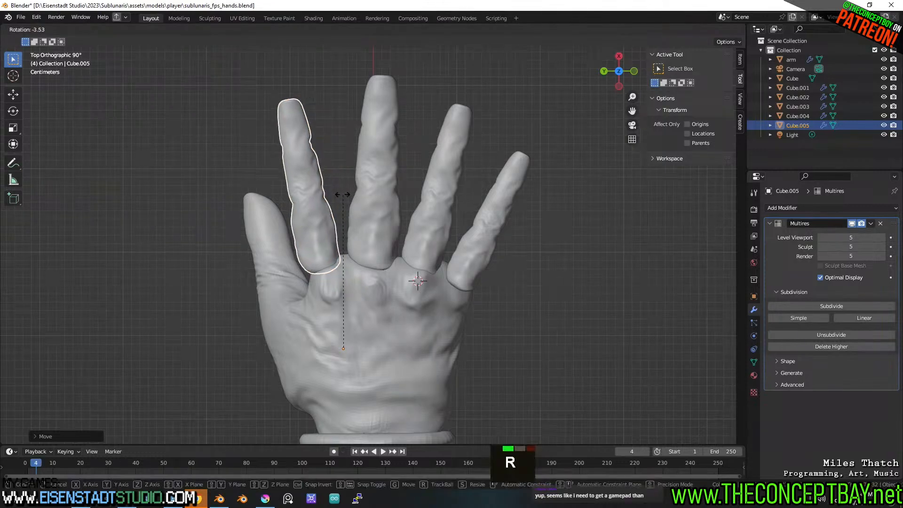
pyautogui.click(337, 195)
pyautogui.press('g')
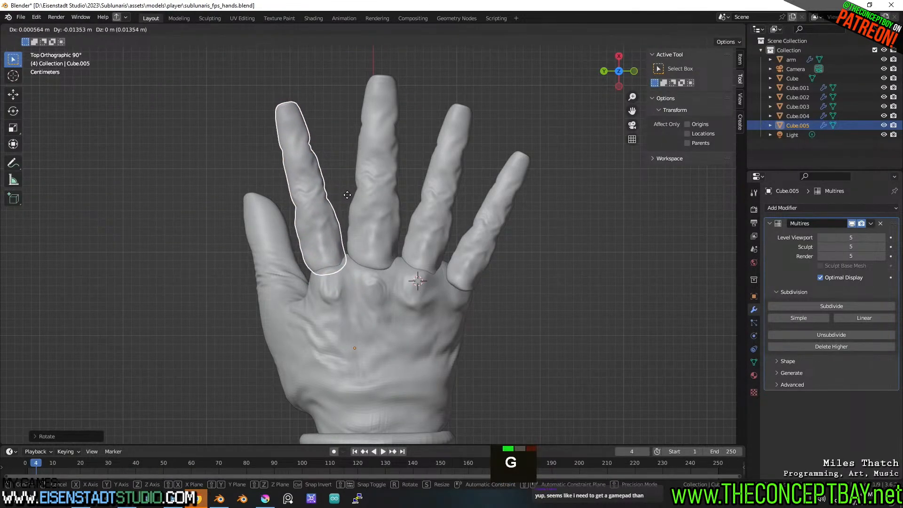
pyautogui.click(348, 198)
# Select the ring finger and lower it vertically to meet its knuckle.
pyautogui.moveTo(458, 228); pyautogui.dragTo(363, 213, button='middle')
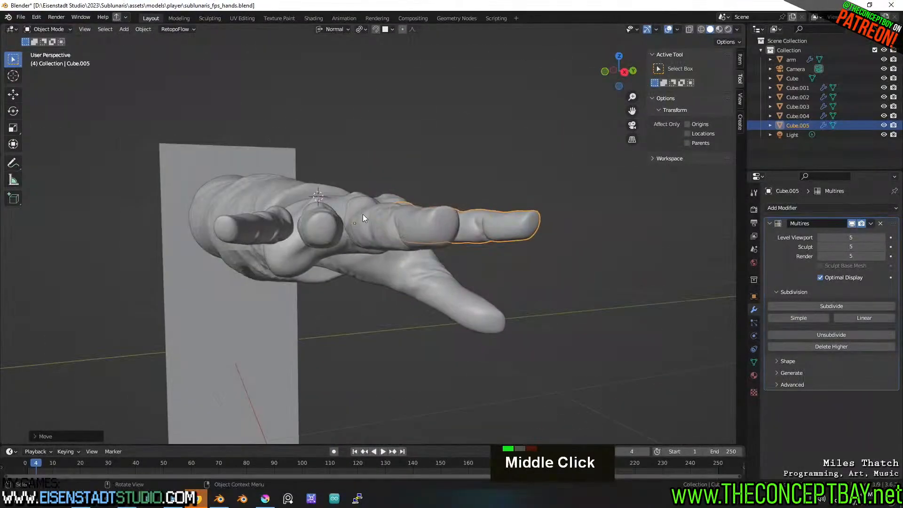
pyautogui.scroll(2, 362, 214)
pyautogui.click(306, 224)
pyautogui.moveTo(307, 228); pyautogui.dragTo(325, 260, button='middle')
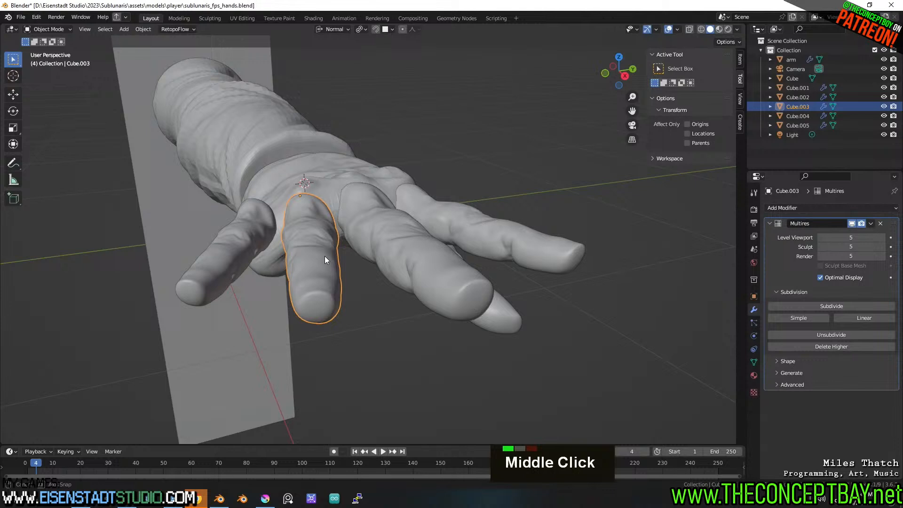
pyautogui.press('g')
pyautogui.press('z')
pyautogui.click(343, 223)
pyautogui.press('r')
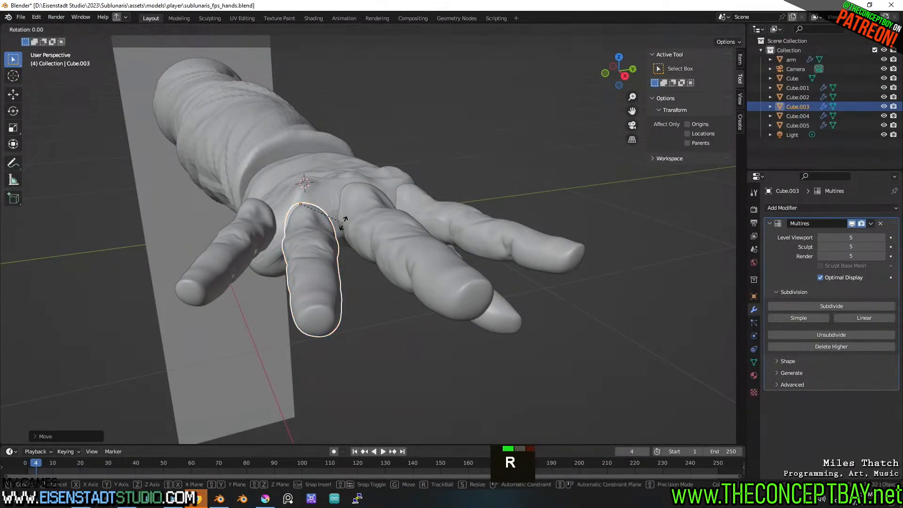
pyautogui.press('x')
pyautogui.press('x')
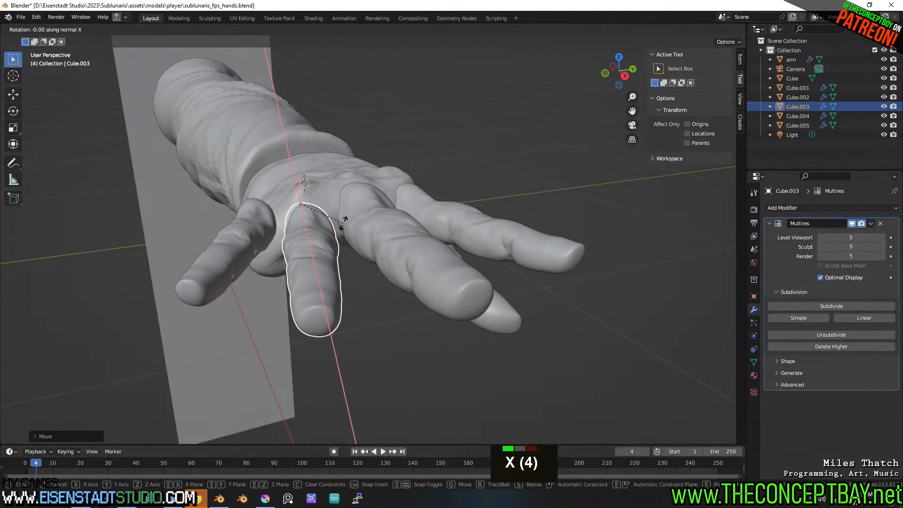
pyautogui.press('Tab')
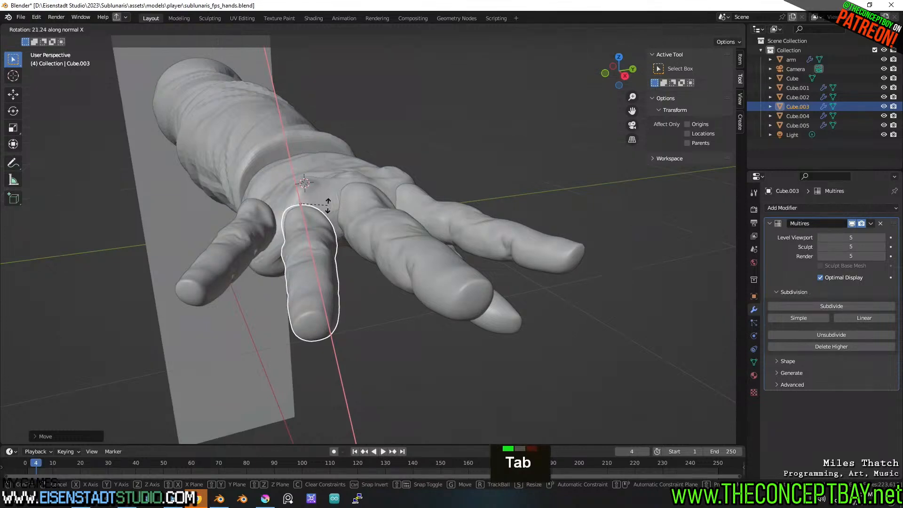
pyautogui.press('Escape')
# Set the ring finger's origin to its center of mass (volume).
pyautogui.rightClick(306, 242)
pyautogui.moveTo(308, 285)
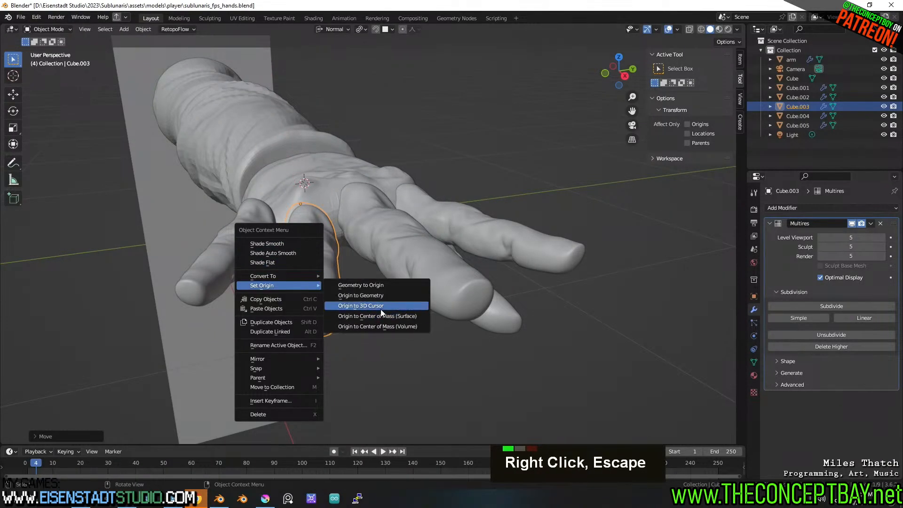
pyautogui.click(377, 329)
# Roll the ring finger about its local X axis and nudge it into line with its knuckle.
pyautogui.press('r')
pyautogui.press('x')
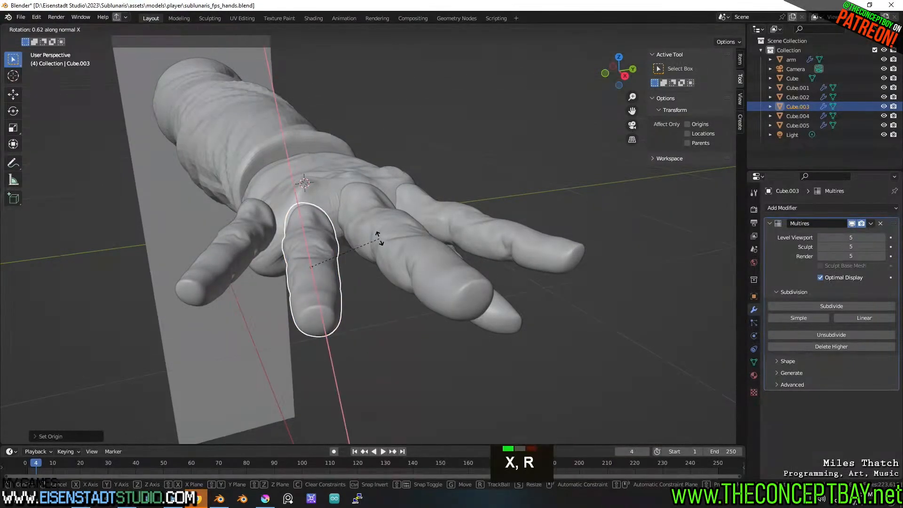
pyautogui.click(350, 232)
pyautogui.moveTo(350, 231)
pyautogui.mouseDown(button='middle')
pyautogui.moveTo(349, 246)
pyautogui.moveTo(334, 208)
pyautogui.moveTo(349, 227)
pyautogui.mouseUp(button='middle')
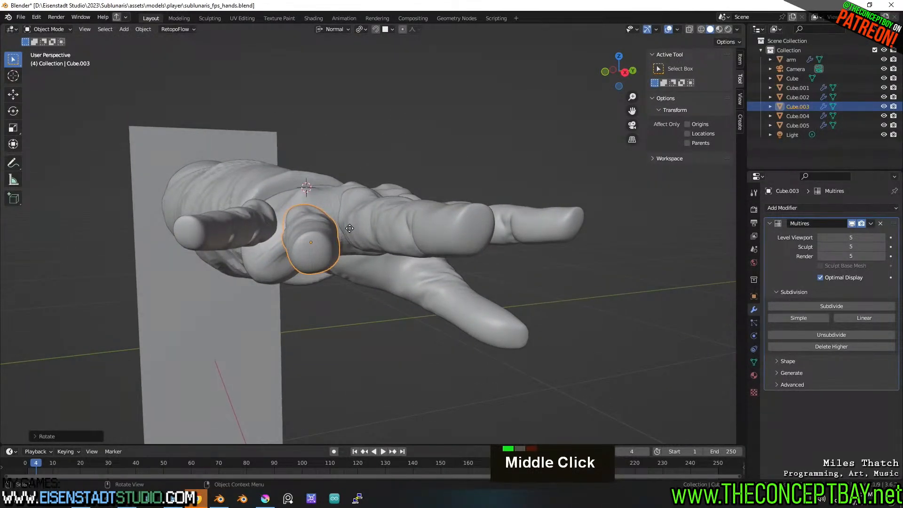
pyautogui.press('g')
pyautogui.click(351, 227)
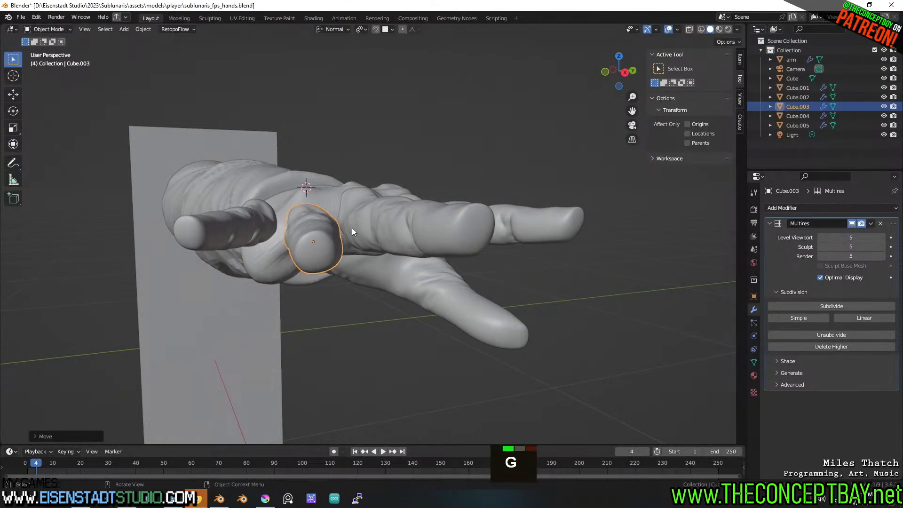
# Lower the little finger onto its knuckle and roll it about its X axis.
pyautogui.click(247, 219)
pyautogui.moveTo(247, 219); pyautogui.dragTo(286, 244, button='middle')
pyautogui.press('g')
pyautogui.press('z')
pyautogui.click(287, 252)
pyautogui.press('g')
pyautogui.click(286, 221)
pyautogui.press('r')
pyautogui.press('x')
pyautogui.click(297, 234)
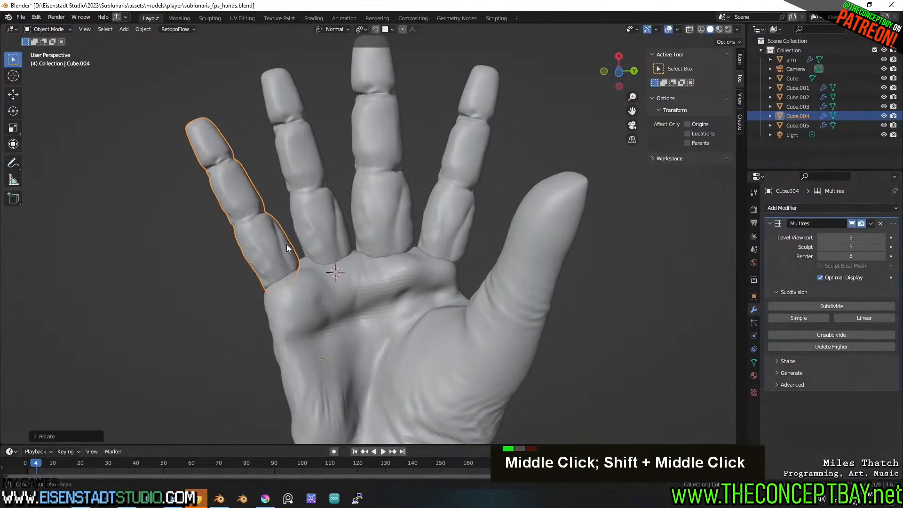
pyautogui.click(396, 230)
pyautogui.keyDown('shift'); pyautogui.moveTo(461, 216); pyautogui.dragTo(436, 235, button='middle'); pyautogui.keyUp('shift')
pyautogui.press('s')
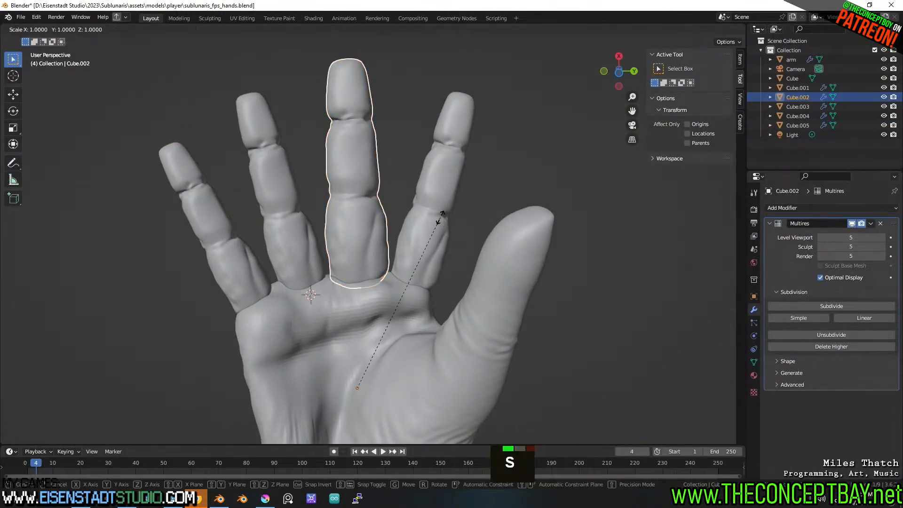
pyautogui.hotkey('shift', 'z')
pyautogui.hotkey('shift', 'y')
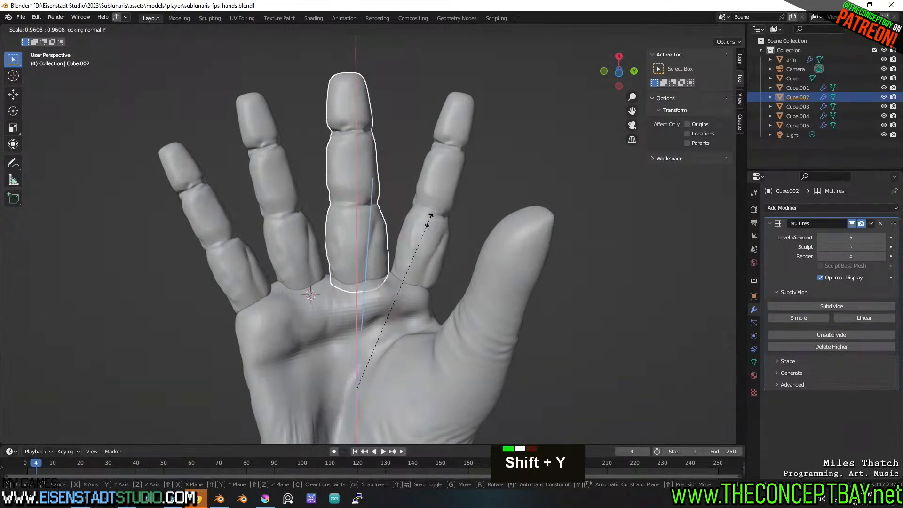
pyautogui.hotkey('shift', 'x')
pyautogui.rightClick(420, 221)
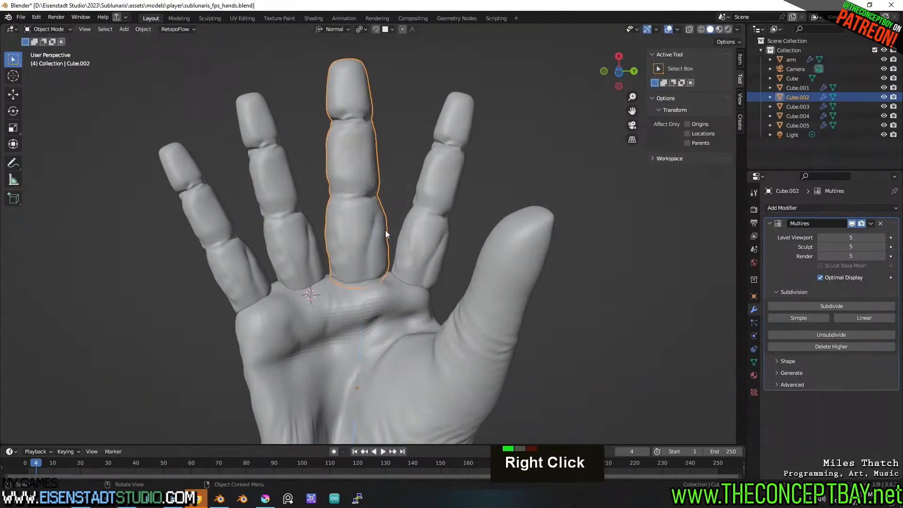
# Scale the middle finger's thickness to about 0.89 while keeping its length along local X.
pyautogui.press('s')
pyautogui.hotkey('shift', 'x')
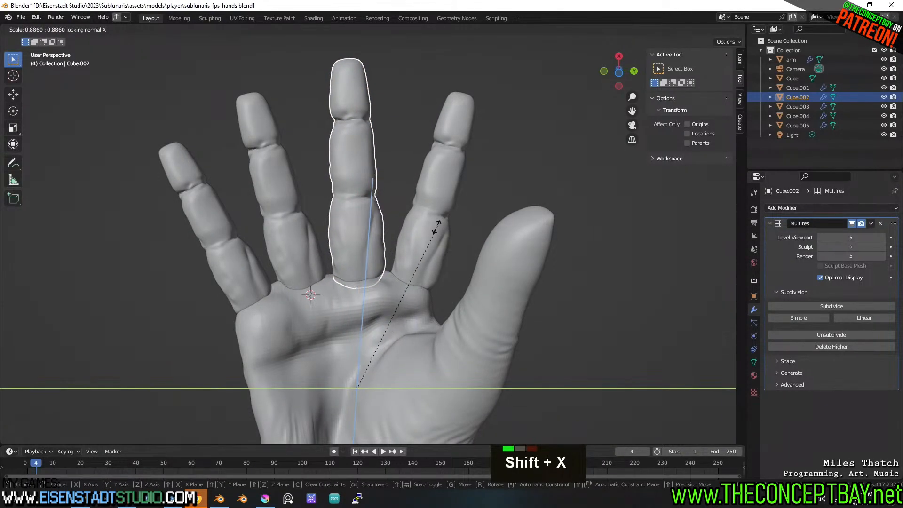
pyautogui.click(432, 228)
# Select the index finger and shift it to fit its knuckle better.
pyautogui.click(445, 241)
pyautogui.keyDown('shift'); pyautogui.moveTo(442, 242); pyautogui.dragTo(405, 290, button='middle'); pyautogui.keyUp('shift')
pyautogui.press('g')
pyautogui.click(431, 236)
# Raise the ring finger by about 0.004 m along Z to line it up with its knuckle.
pyautogui.click(412, 226)
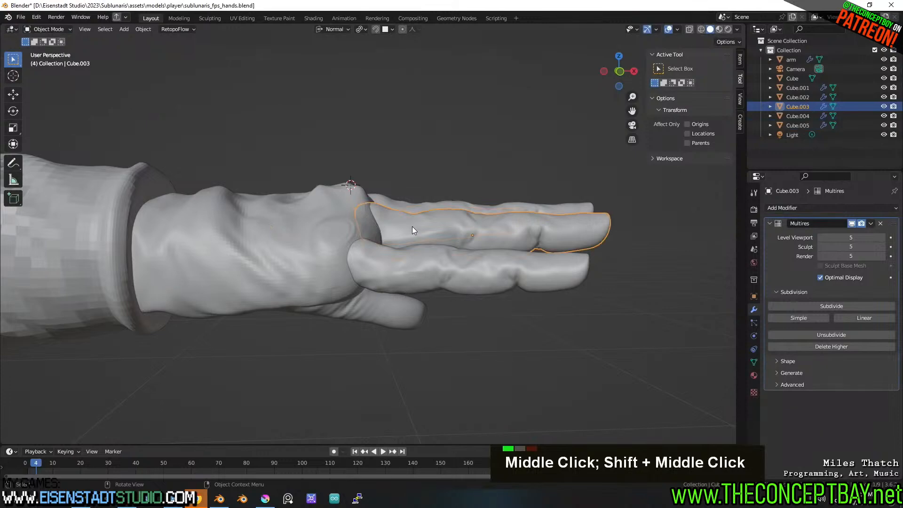
pyautogui.moveTo(412, 227); pyautogui.dragTo(377, 243, button='middle')
pyautogui.press('g')
pyautogui.press('z')
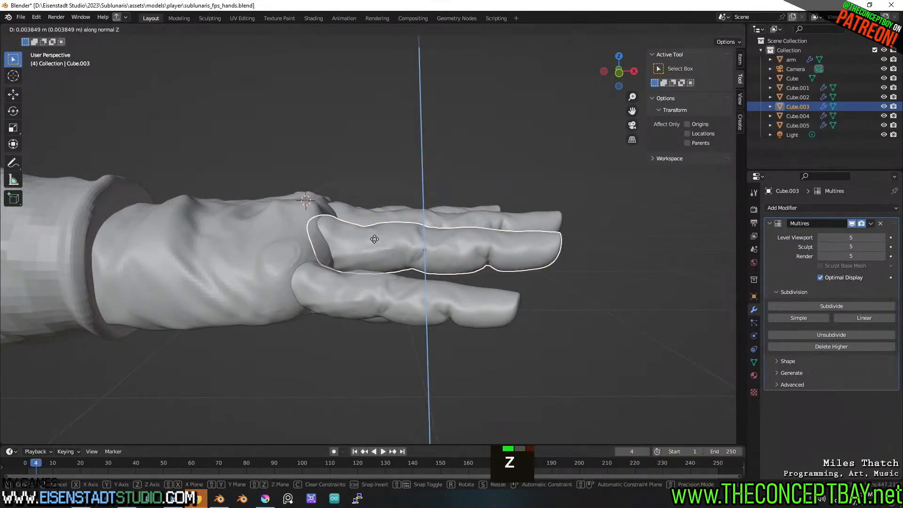
pyautogui.press('z')
pyautogui.click(377, 235)
# Raise the middle finger by about 0.004 m along global Z to meet its knuckle, and save the file.
pyautogui.moveTo(376, 235); pyautogui.dragTo(340, 244, button='middle')
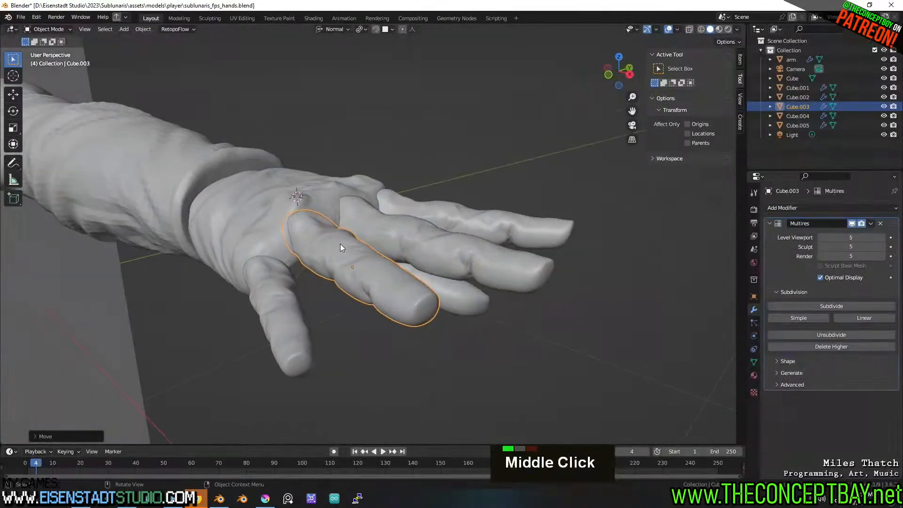
pyautogui.click(374, 215)
pyautogui.press('g')
pyautogui.press('z')
pyautogui.press('z')
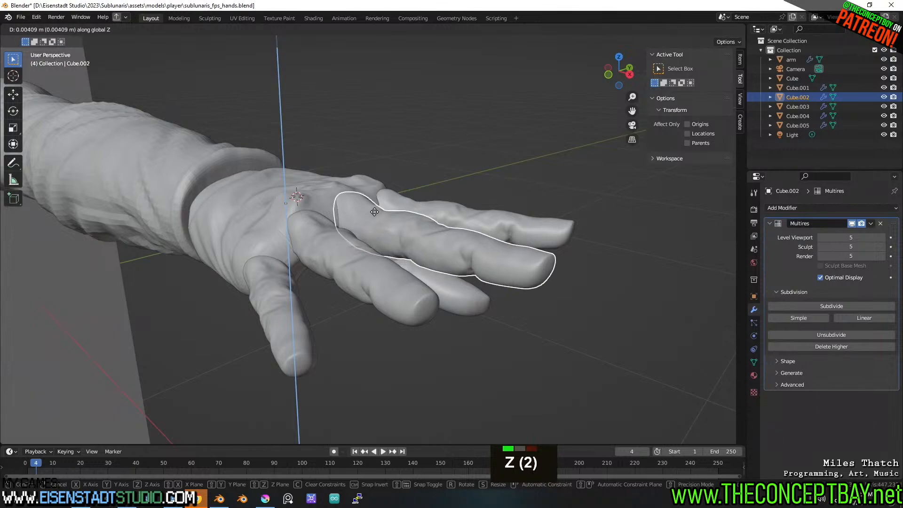
pyautogui.click(374, 212)
pyautogui.moveTo(437, 202); pyautogui.dragTo(423, 293, button='middle')
pyautogui.scroll(-2, 393, 211)
pyautogui.scroll(-2, 413, 287)
pyautogui.moveTo(402, 261); pyautogui.dragTo(449, 267, button='middle')
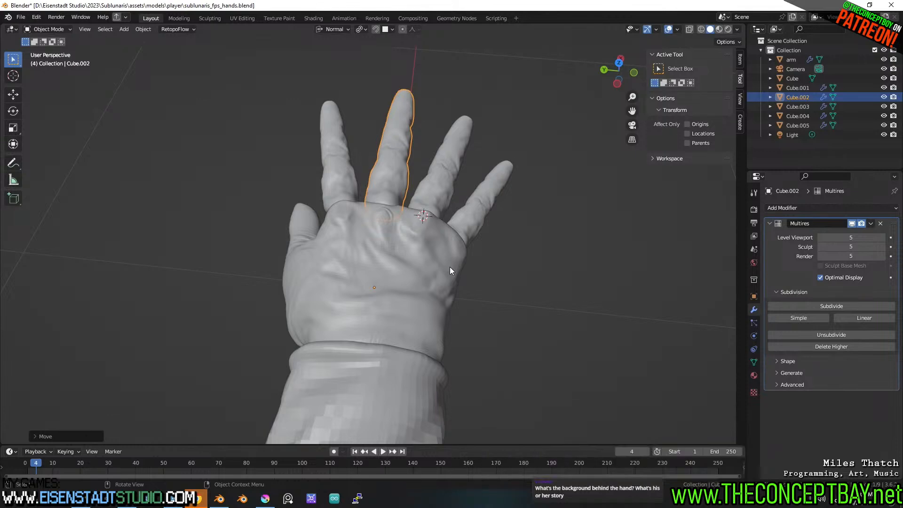
pyautogui.hotkey('ctrl', 's')
# Place the 3D cursor at the index finger's knuckle, select that finger, and set the pivot point to 3D Cursor.
pyautogui.moveTo(450, 270); pyautogui.dragTo(396, 204, button='middle')
pyautogui.keyDown('shift'); pyautogui.rightClick(385, 198); pyautogui.keyUp('shift')
pyautogui.keyDown('shift'); pyautogui.rightClick(385, 198); pyautogui.keyUp('shift')
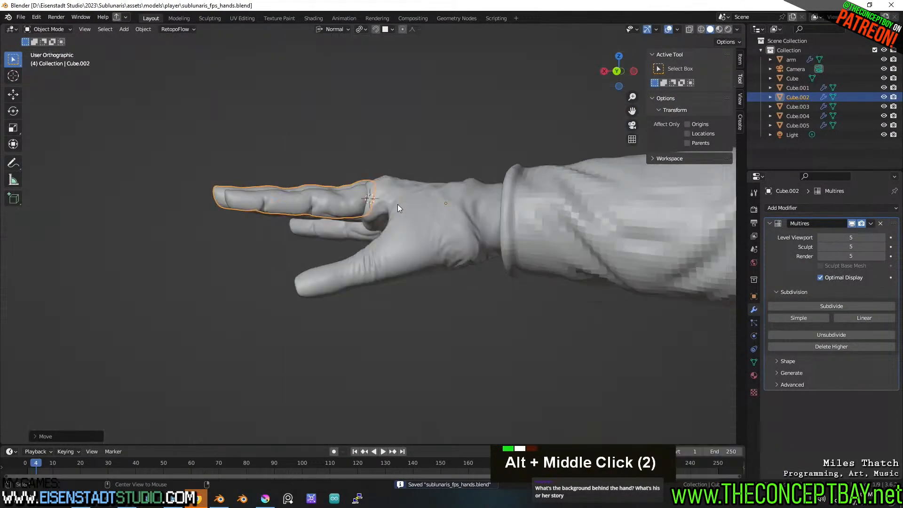
pyautogui.click(303, 201)
pyautogui.scroll(2, 303, 201)
pyautogui.keyDown('shift'); pyautogui.moveTo(340, 226); pyautogui.dragTo(356, 242, button='middle'); pyautogui.keyUp('shift')
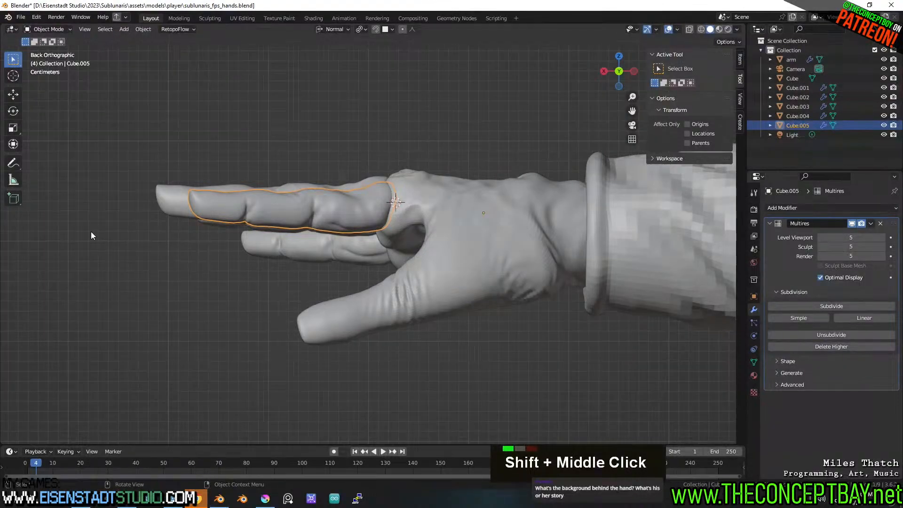
pyautogui.press('r')
pyautogui.press('Escape')
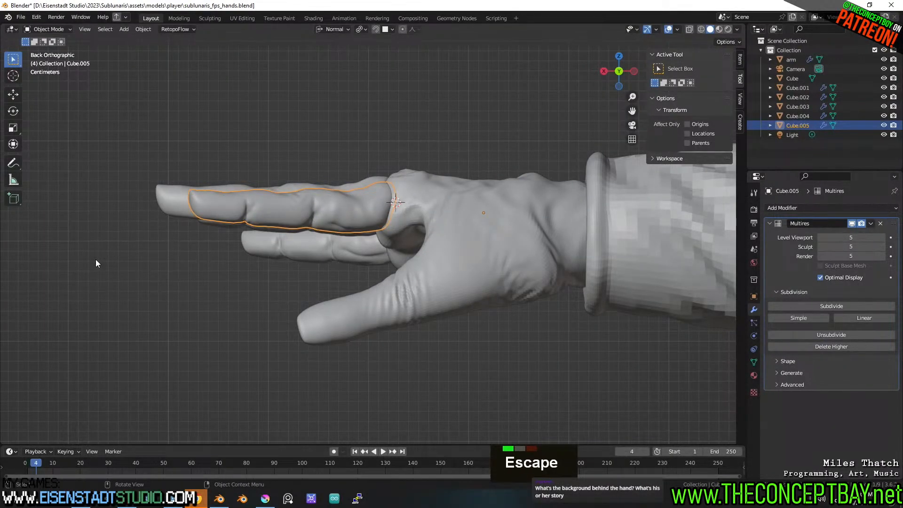
pyautogui.press('.')
pyautogui.press('.')
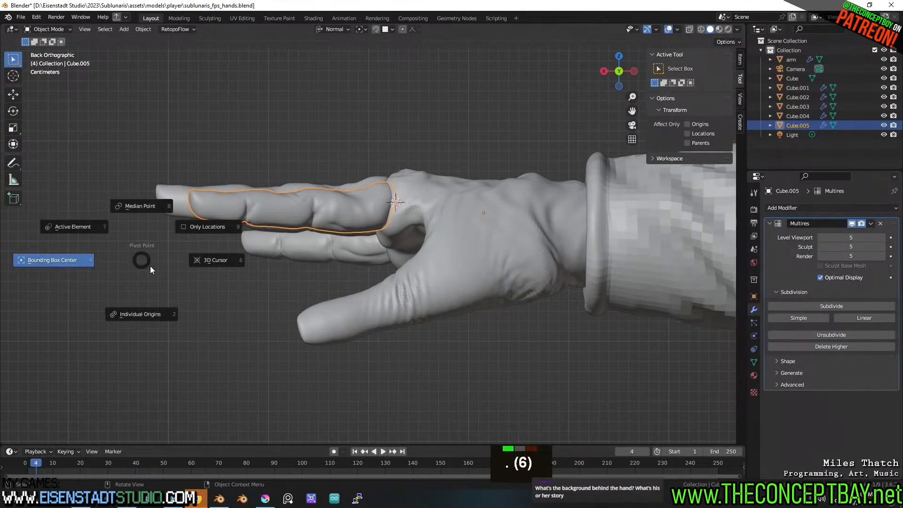
pyautogui.click(233, 271)
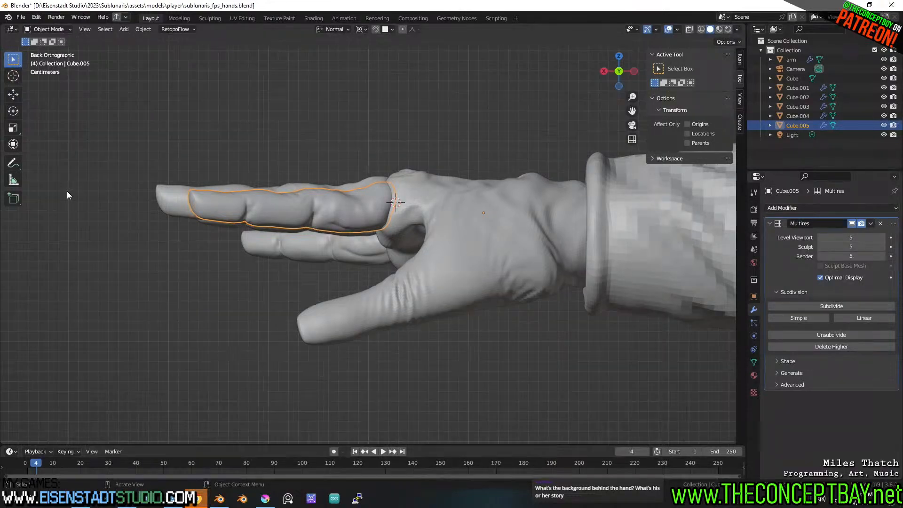
# Tilt the index finger downward about the 3D cursor and refine its angle with a free trackball rotation.
pyautogui.press('r')
pyautogui.click(61, 226)
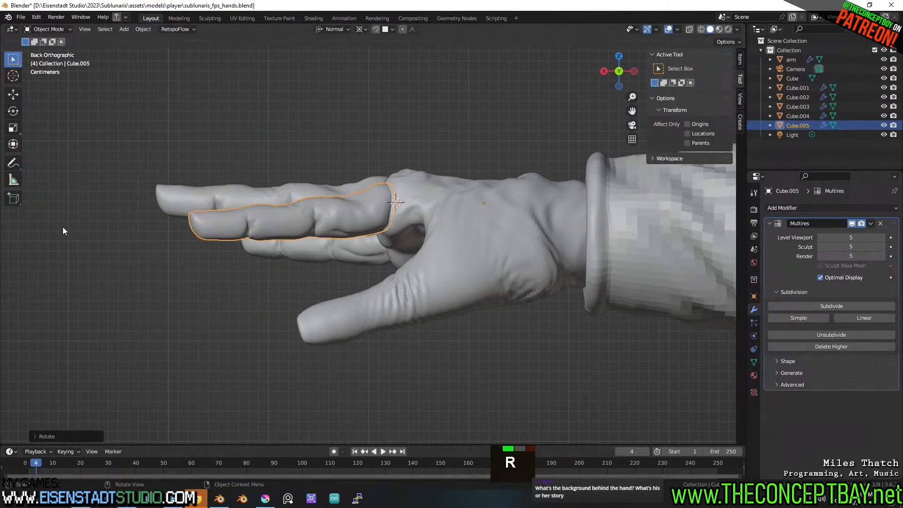
pyautogui.click(164, 202)
pyautogui.click(208, 223)
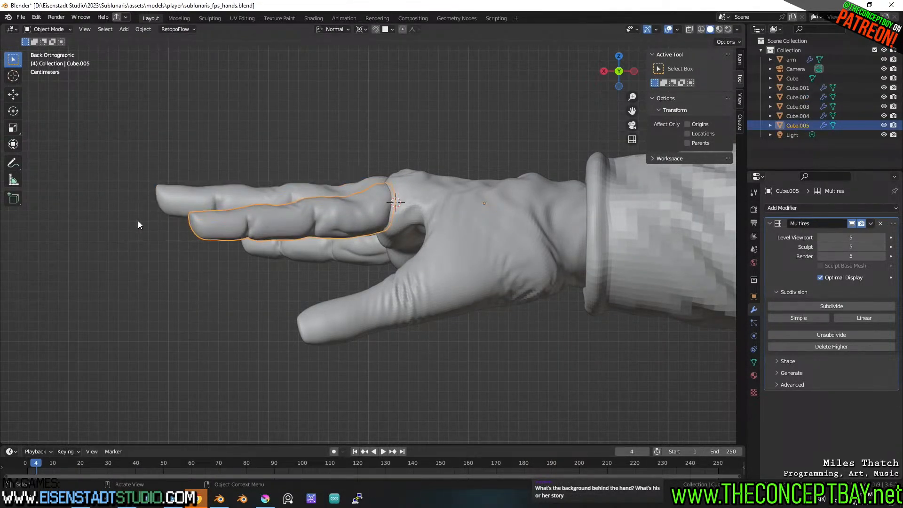
pyautogui.press('r')
pyautogui.press('r')
pyautogui.click(123, 230)
# Select the ring finger in the front view and tilt it downward about the 3D cursor.
pyautogui.moveTo(241, 262); pyautogui.dragTo(352, 211, button='middle')
pyautogui.click(216, 193)
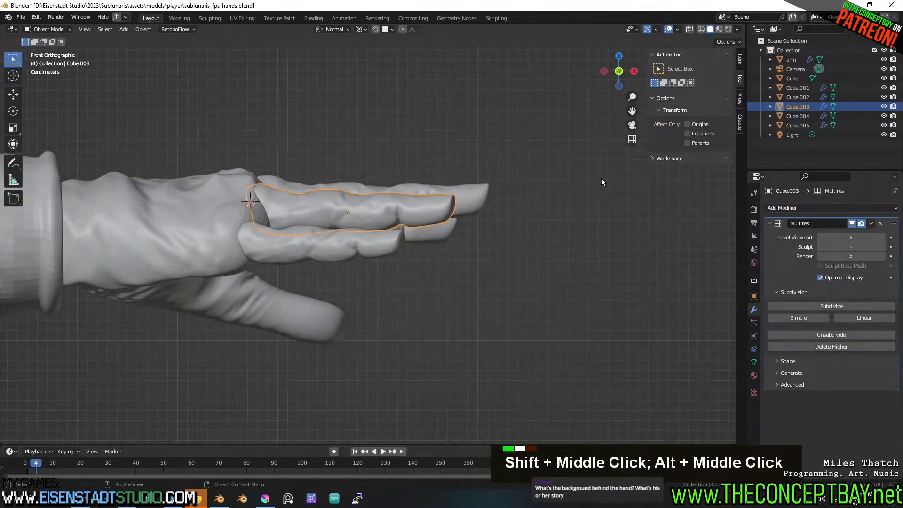
pyautogui.press('r')
pyautogui.click(606, 235)
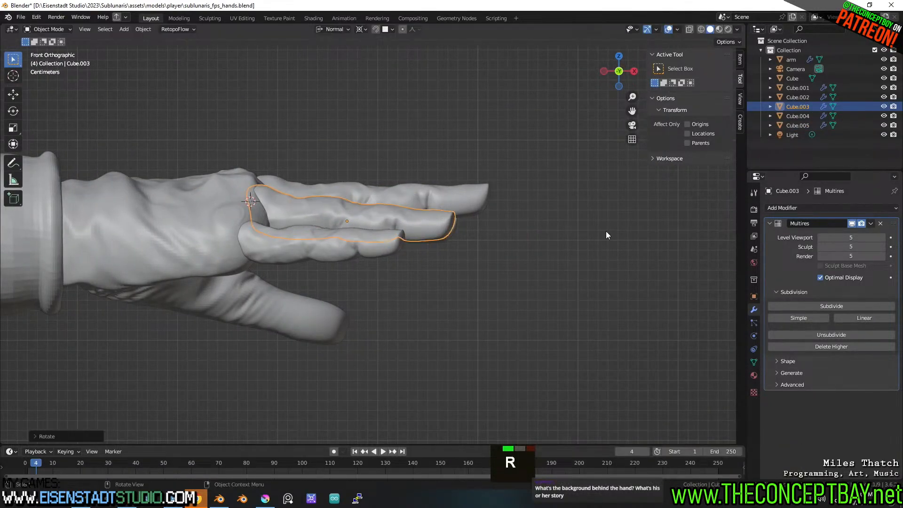
# Place the 3D cursor at the little finger's knuckle and tilt the little finger downward about it.
pyautogui.click(387, 240)
pyautogui.press('r')
pyautogui.press('x')
pyautogui.press('Escape')
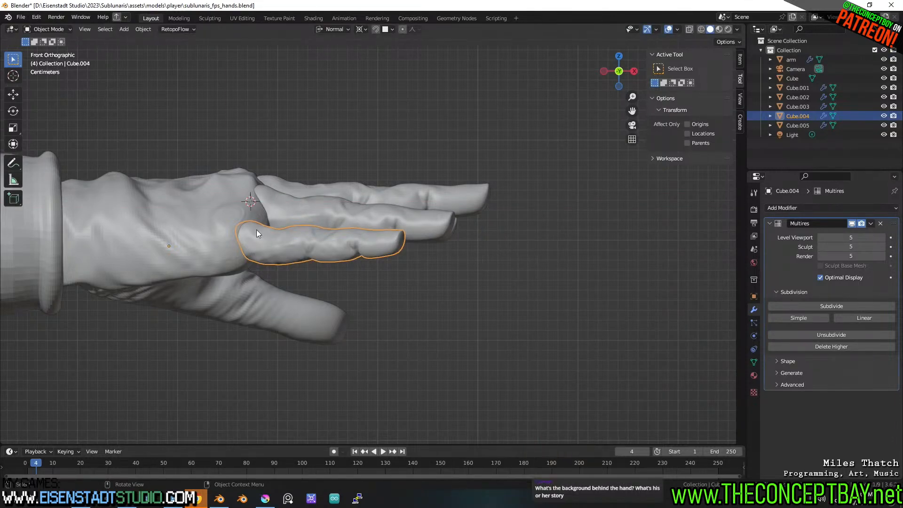
pyautogui.keyDown('shift'); pyautogui.rightClick(237, 238); pyautogui.keyUp('shift')
pyautogui.press('r')
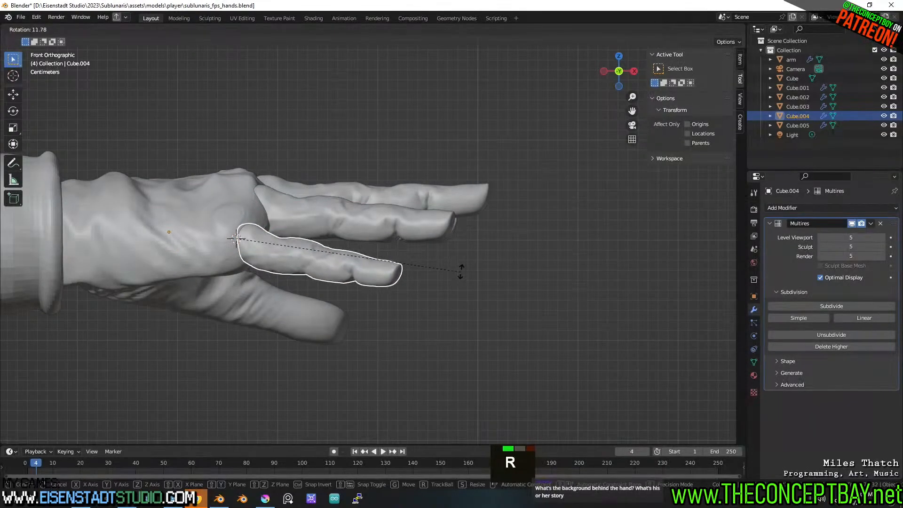
pyautogui.click(463, 261)
# Reposition the little finger against its knuckle in the top view.
pyautogui.keyDown('alt'); pyautogui.moveTo(461, 260); pyautogui.dragTo(371, 316, button='middle'); pyautogui.keyUp('alt')
pyautogui.keyDown('alt'); pyautogui.moveTo(372, 316); pyautogui.dragTo(393, 321, button='middle'); pyautogui.keyUp('alt')
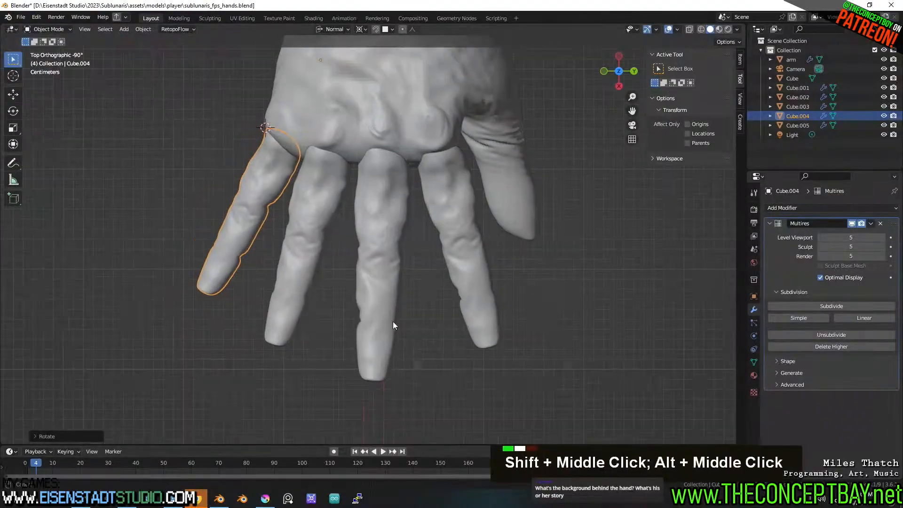
pyautogui.press('g')
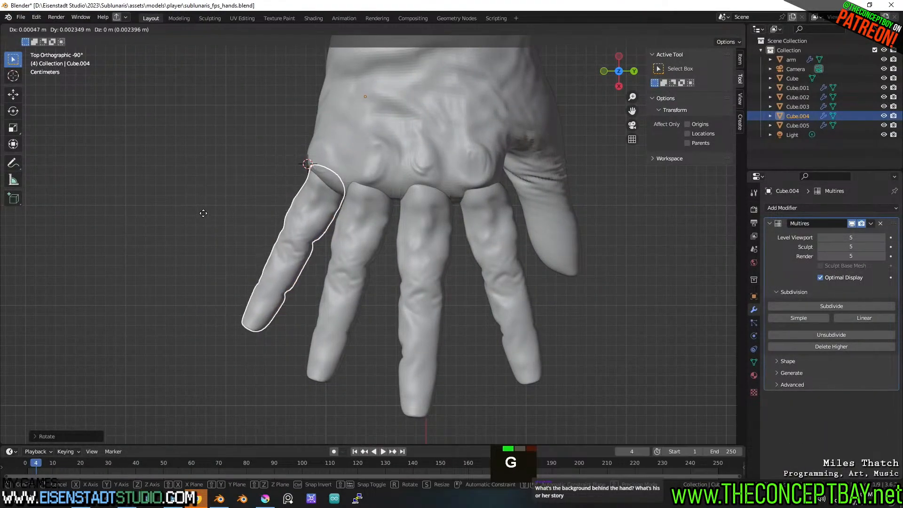
pyautogui.click(479, 274)
pyautogui.moveTo(478, 274); pyautogui.dragTo(419, 207, button='middle')
# Select the index finger and shift it slightly along Z to fit its knuckle.
pyautogui.moveTo(442, 296); pyautogui.dragTo(246, 249, button='middle')
pyautogui.click(408, 261)
pyautogui.press('g')
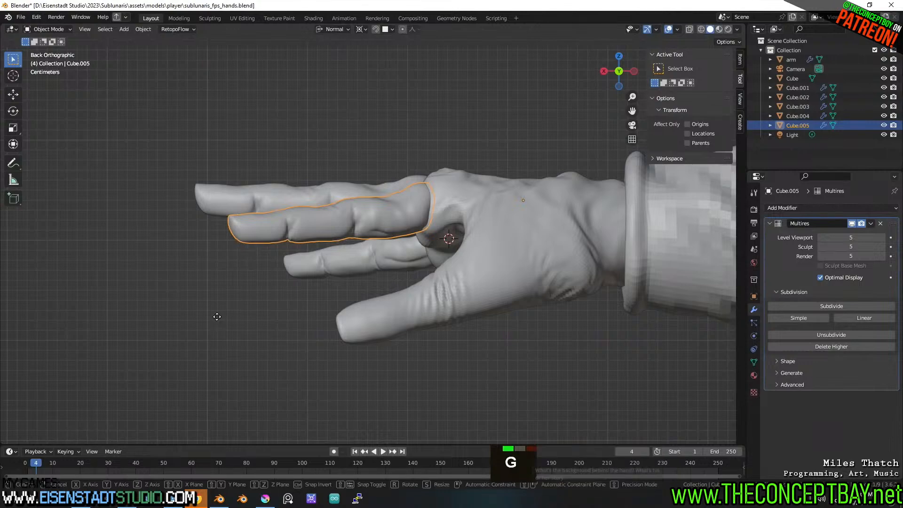
pyautogui.press('z')
pyautogui.click(217, 315)
pyautogui.keyDown('alt'); pyautogui.moveTo(219, 314); pyautogui.dragTo(329, 291, button='middle'); pyautogui.keyUp('alt')
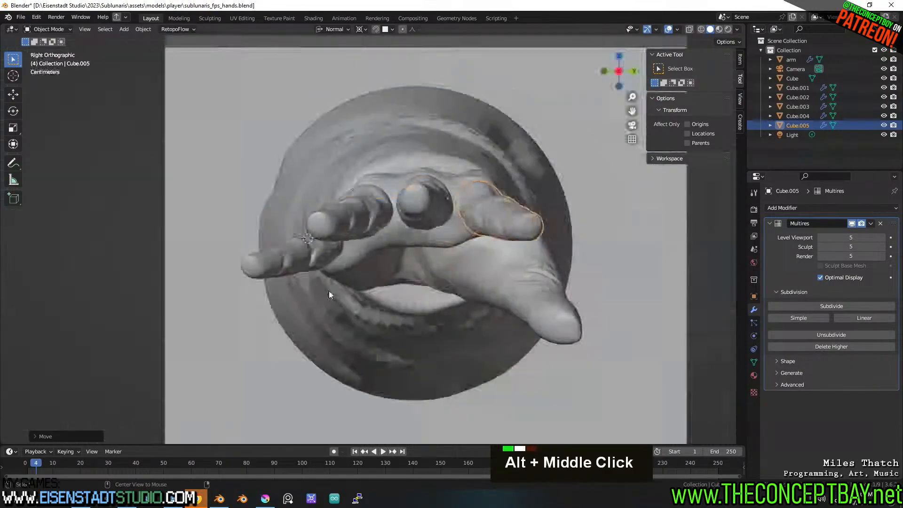
# Switch the index finger to Sculpt Mode and inflate its base near the knuckle.
pyautogui.keyDown('shift'); pyautogui.moveTo(532, 231); pyautogui.dragTo(403, 248, button='middle'); pyautogui.keyUp('shift')
pyautogui.press('Tab')
pyautogui.press('Tab')
pyautogui.press('Tab')
pyautogui.scroll(2, 365, 238)
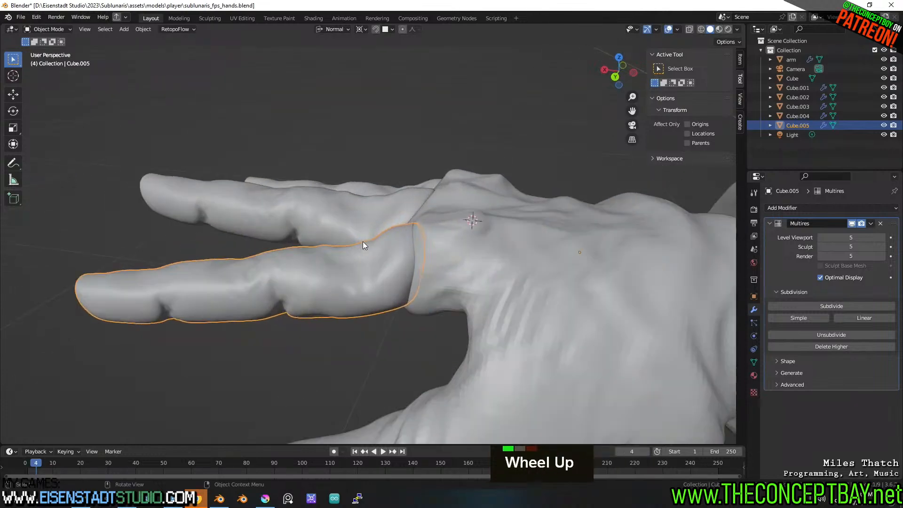
pyautogui.hotkey('ctrl', 'Tab')
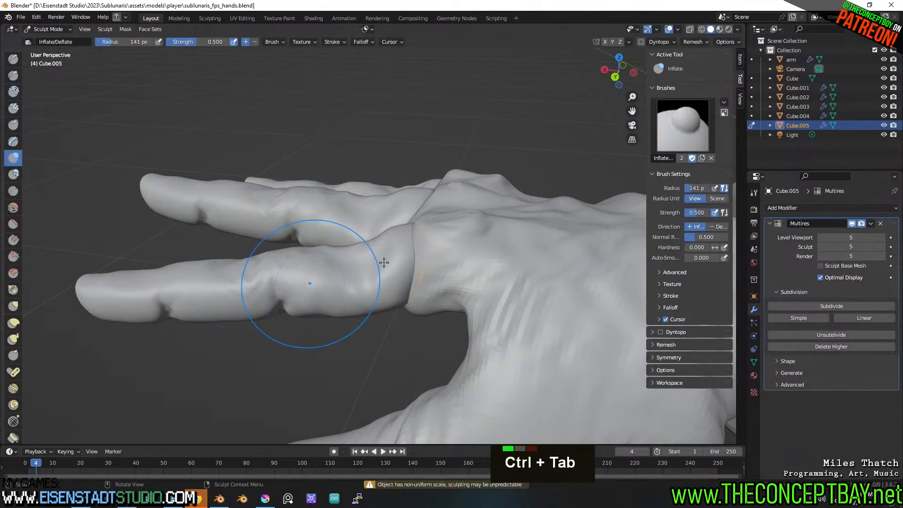
pyautogui.moveTo(307, 343)
pyautogui.mouseDown(button='middle')
pyautogui.moveTo(367, 266)
pyautogui.moveTo(292, 283)
pyautogui.mouseUp(button='middle')
pyautogui.doubleClick(358, 325)
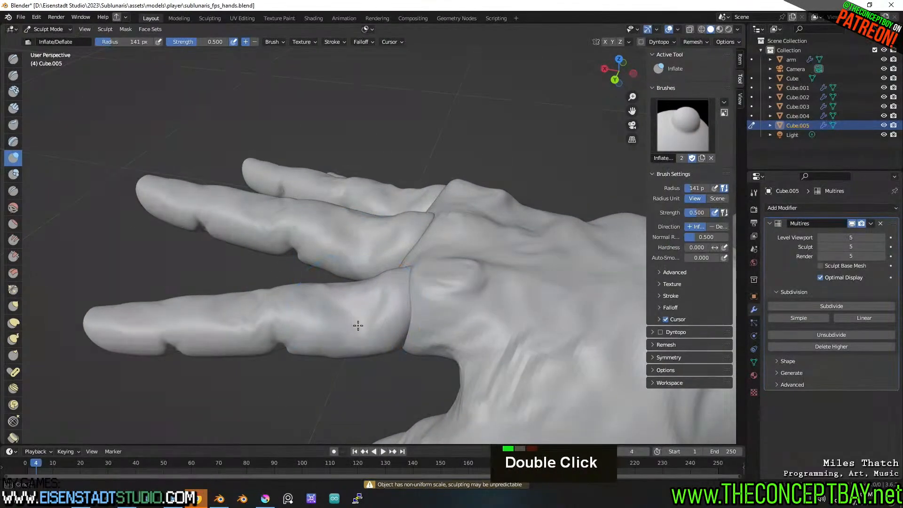
pyautogui.moveTo(350, 322); pyautogui.dragTo(459, 190, button='middle')
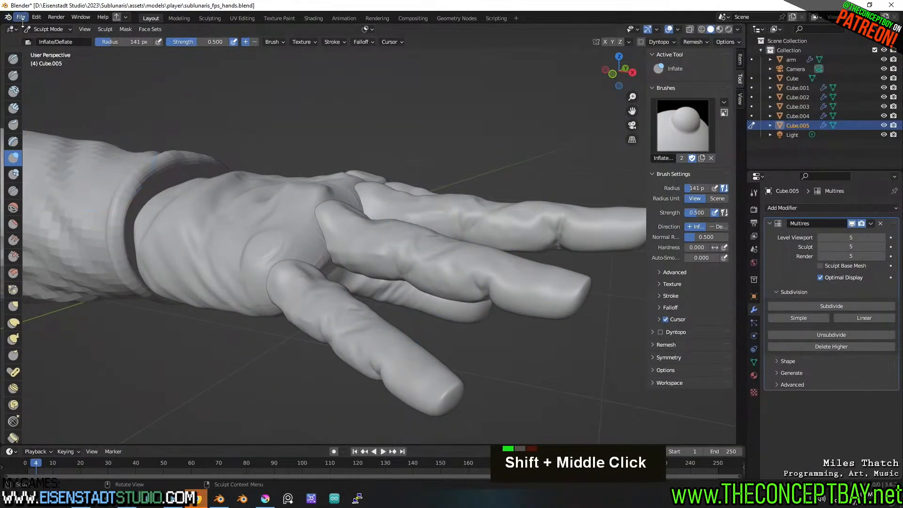
# Return to Object Mode, select the ring finger, and switch it to Sculpt Mode.
pyautogui.click(48, 29)
pyautogui.click(47, 94)
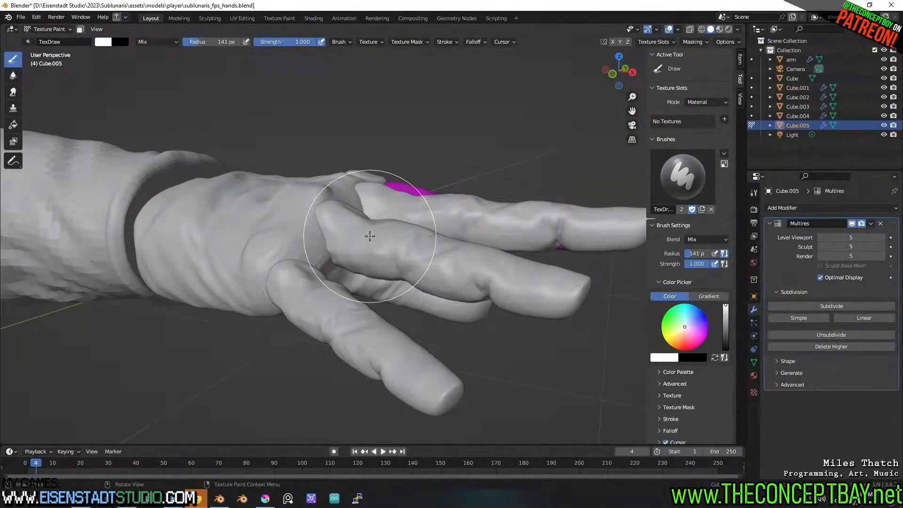
pyautogui.click(49, 29)
pyautogui.click(46, 43)
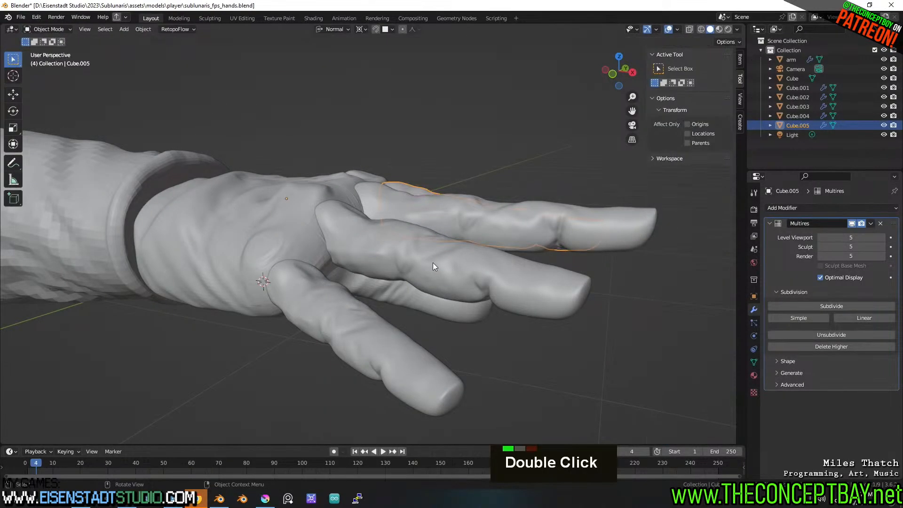
pyautogui.click(408, 263)
pyautogui.hotkey('ctrl', 'Tab')
pyautogui.moveTo(409, 264)
pyautogui.mouseDown(button='middle')
pyautogui.moveTo(388, 258)
pyautogui.moveTo(371, 295)
pyautogui.mouseUp(button='middle')
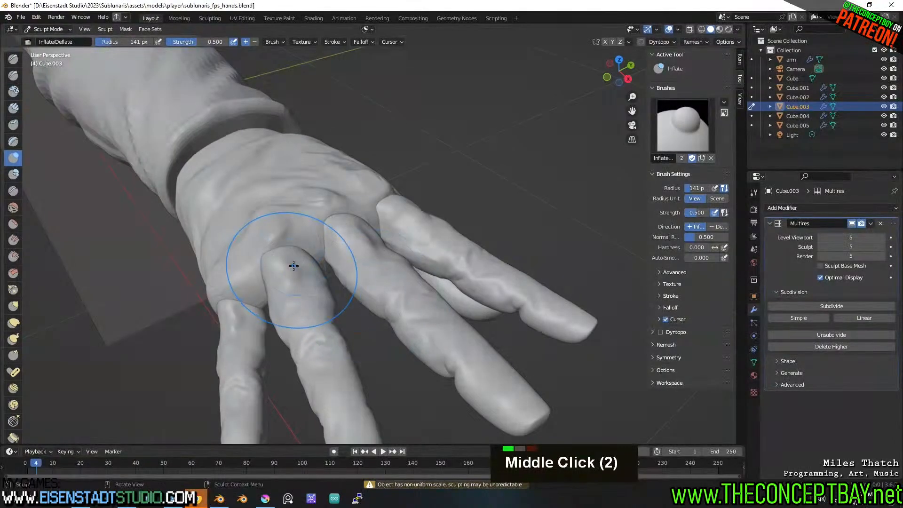
pyautogui.moveTo(298, 296); pyautogui.dragTo(357, 291, button='middle')
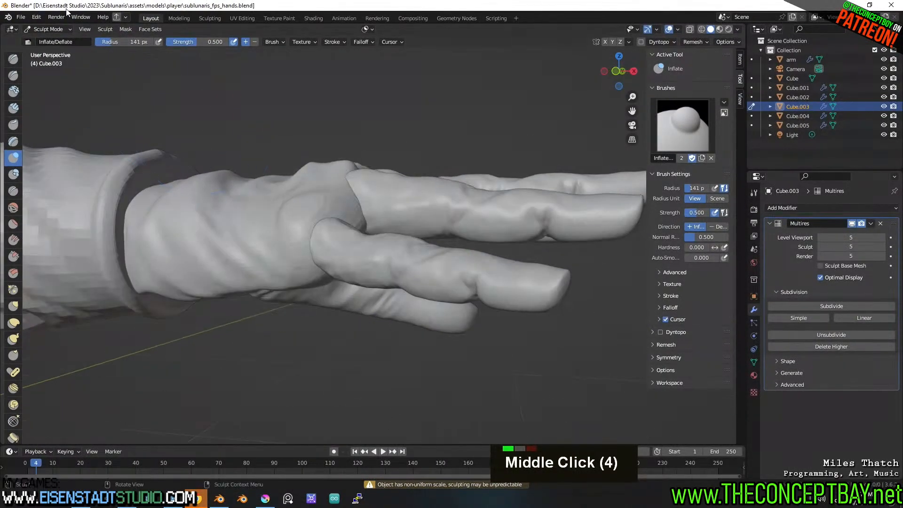
# Return to Object Mode, select the little finger, and switch it to Sculpt Mode for work on its base.
pyautogui.click(49, 29)
pyautogui.click(49, 40)
pyautogui.click(439, 266)
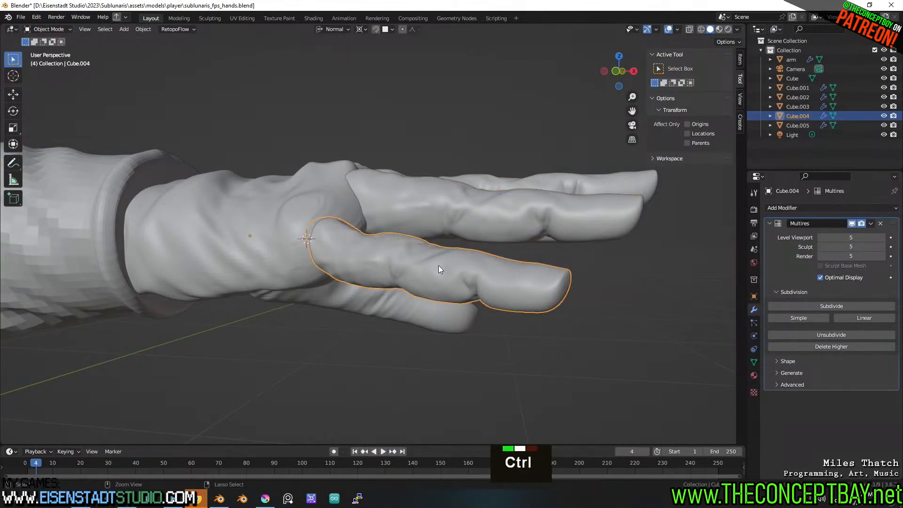
pyautogui.hotkey('ctrl', 'Tab')
pyautogui.click(439, 258)
pyautogui.moveTo(439, 259)
pyautogui.mouseDown(button='middle')
pyautogui.moveTo(359, 379)
pyautogui.moveTo(393, 359)
pyautogui.moveTo(447, 259)
pyautogui.moveTo(418, 239)
pyautogui.moveTo(357, 296)
pyautogui.mouseUp(button='middle')
pyautogui.keyDown('shift'); pyautogui.moveTo(357, 296); pyautogui.dragTo(417, 285, button='middle'); pyautogui.keyUp('shift')
pyautogui.scroll(1, 417, 284)
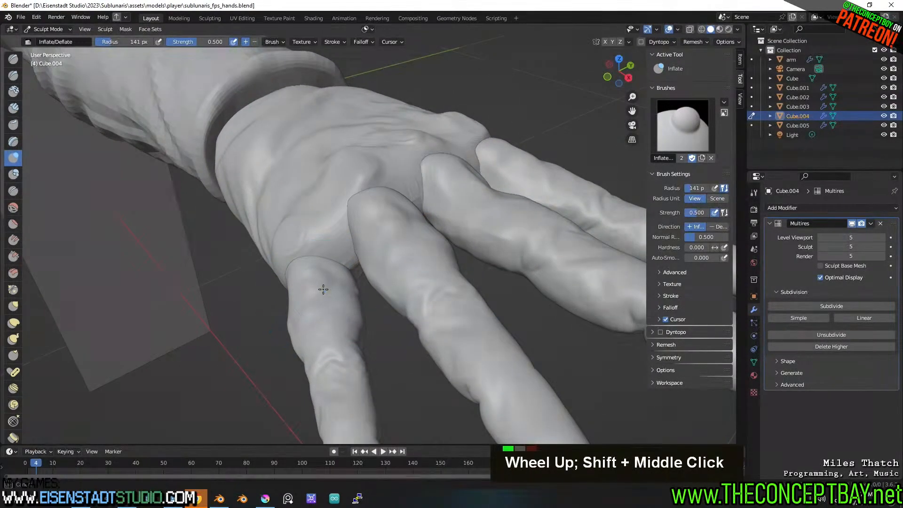
# Reduce the Inflate brush radius to 76 px and thicken the lower segment of the little finger.
pyautogui.doubleClick(323, 288)
pyautogui.press('f')
pyautogui.click(297, 313)
pyautogui.click(322, 321)
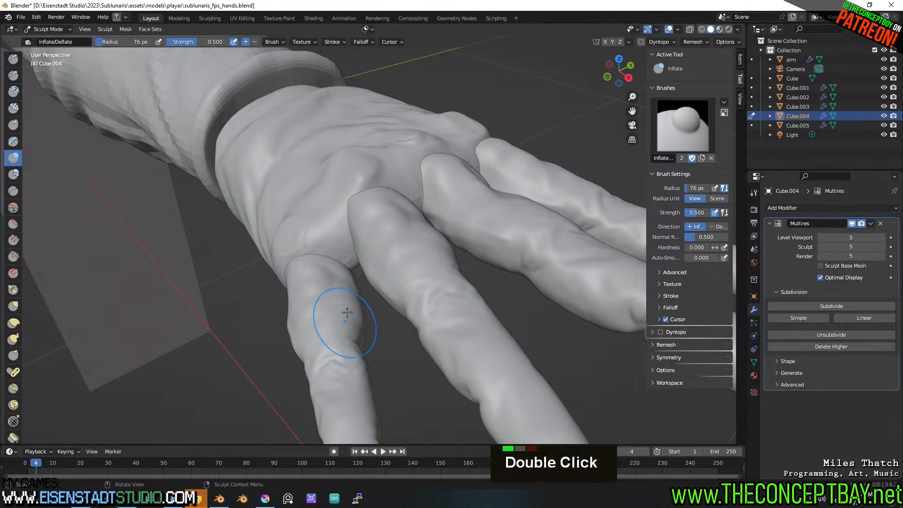
pyautogui.moveTo(347, 313)
pyautogui.mouseDown()
pyautogui.moveTo(330, 302)
pyautogui.moveTo(330, 350)
pyautogui.mouseUp()
pyautogui.moveTo(331, 350); pyautogui.dragTo(423, 249, button='middle')
pyautogui.moveTo(424, 249)
pyautogui.keyDown('shift'); pyautogui.mouseDown(button='middle')
pyautogui.moveTo(440, 257)
pyautogui.moveTo(352, 238)
pyautogui.moveTo(358, 232)
pyautogui.mouseUp(button='middle'); pyautogui.keyUp('shift')
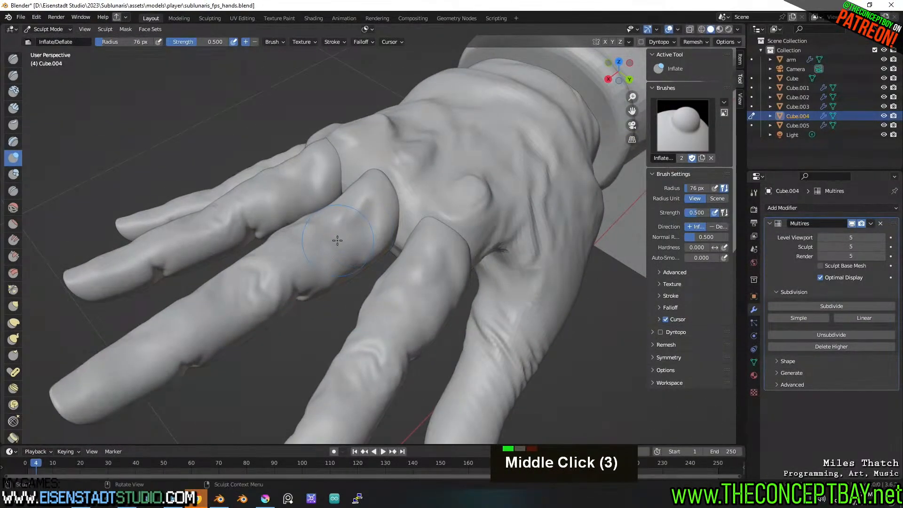
# Select the middle finger in Object Mode, switch it to Sculpt Mode, and inflate its lower segment near the knuckle.
pyautogui.click(59, 32)
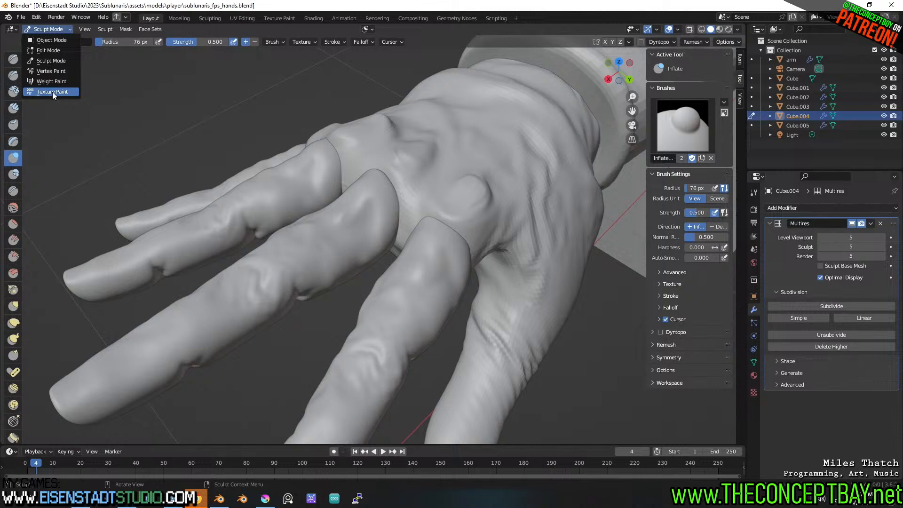
pyautogui.click(46, 40)
pyautogui.click(308, 234)
pyautogui.hotkey('ctrl', 'Tab')
pyautogui.click(313, 286)
pyautogui.moveTo(363, 213); pyautogui.dragTo(353, 192)
pyautogui.moveTo(373, 151)
pyautogui.mouseDown(button='middle')
pyautogui.moveTo(394, 169)
pyautogui.moveTo(401, 200)
pyautogui.moveTo(396, 282)
pyautogui.moveTo(403, 222)
pyautogui.moveTo(357, 219)
pyautogui.mouseUp(button='middle')
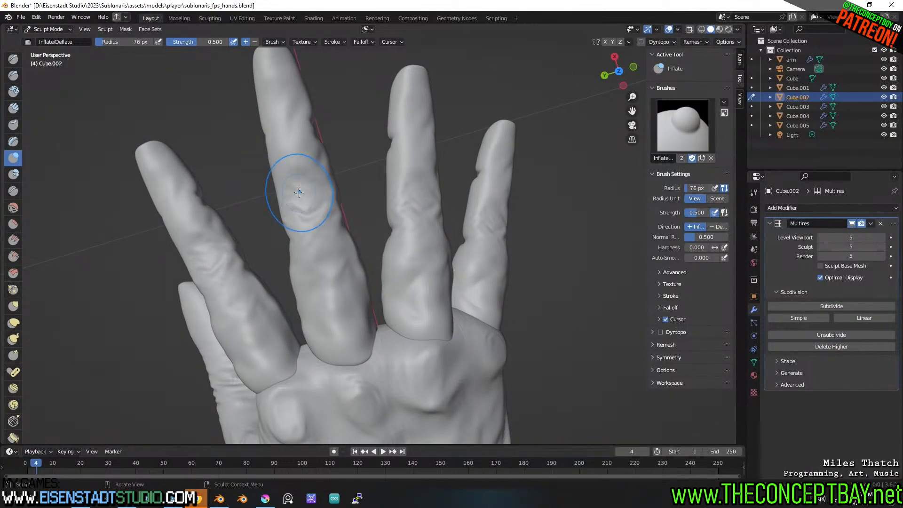
# Try deflating the wrinkled middle joint of the middle finger with the Inflate brush, and undo the stroke.
pyautogui.keyDown('ctrl'); pyautogui.moveTo(277, 183); pyautogui.dragTo(313, 211); pyautogui.keyUp('ctrl')
pyautogui.hotkey('ctrl', 'z')
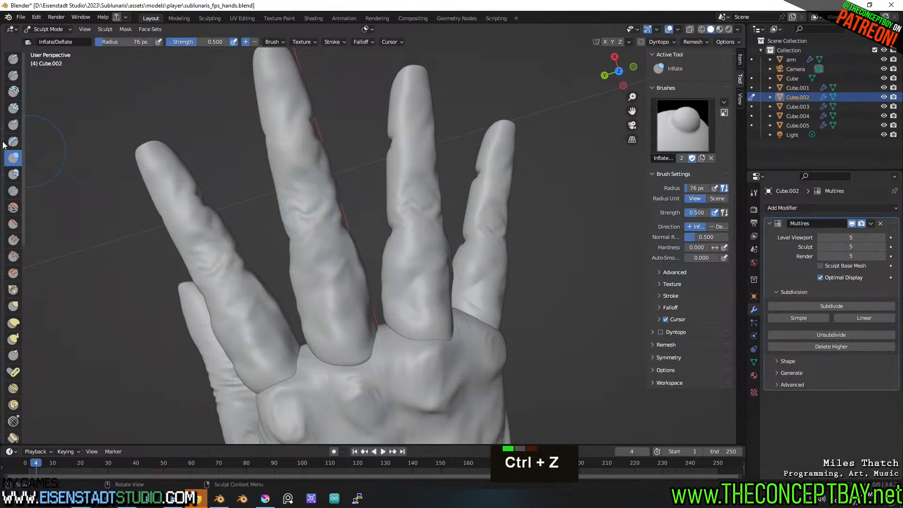
# Try nudging the wrinkled middle joint of the middle finger with the Nudge brush at 38 px radius, and undo the strokes.
pyautogui.click(14, 388)
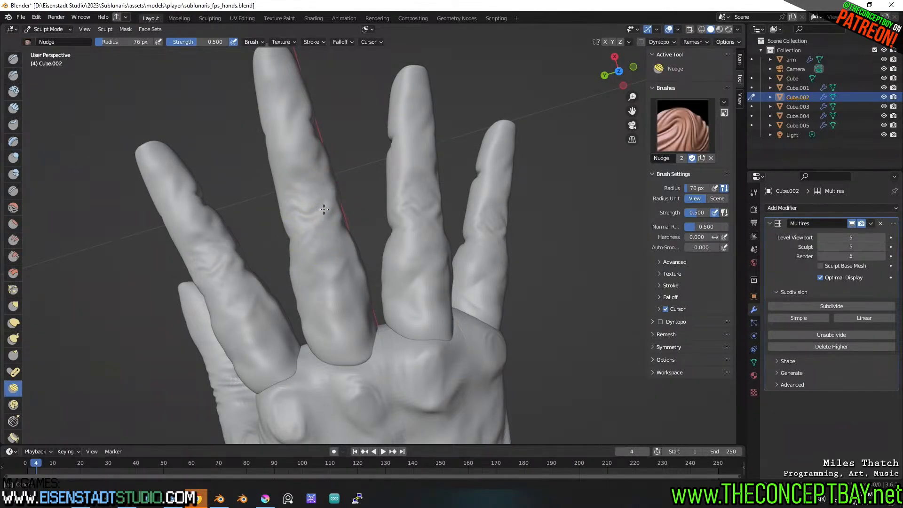
pyautogui.moveTo(318, 224)
pyautogui.mouseDown()
pyautogui.moveTo(315, 236)
pyautogui.moveTo(321, 217)
pyautogui.mouseUp()
pyautogui.hotkey('ctrl', 'z')
pyautogui.press('f')
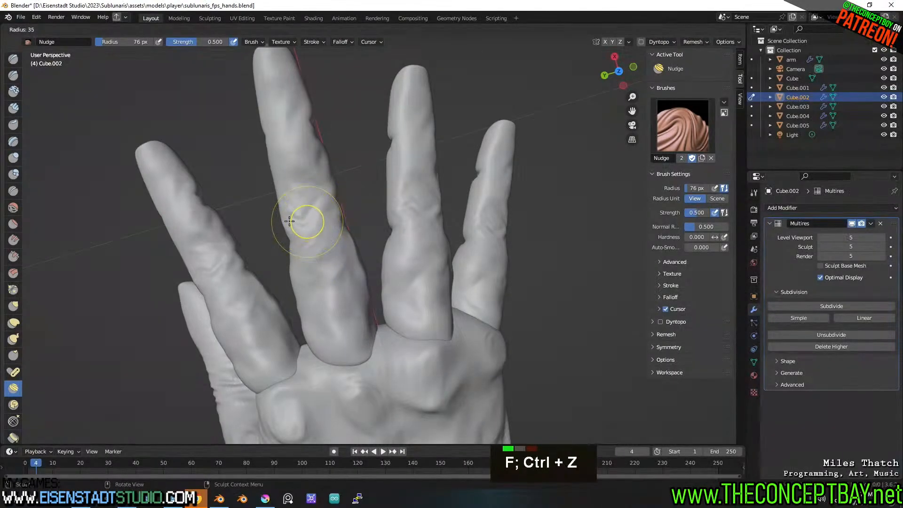
pyautogui.doubleClick(329, 218)
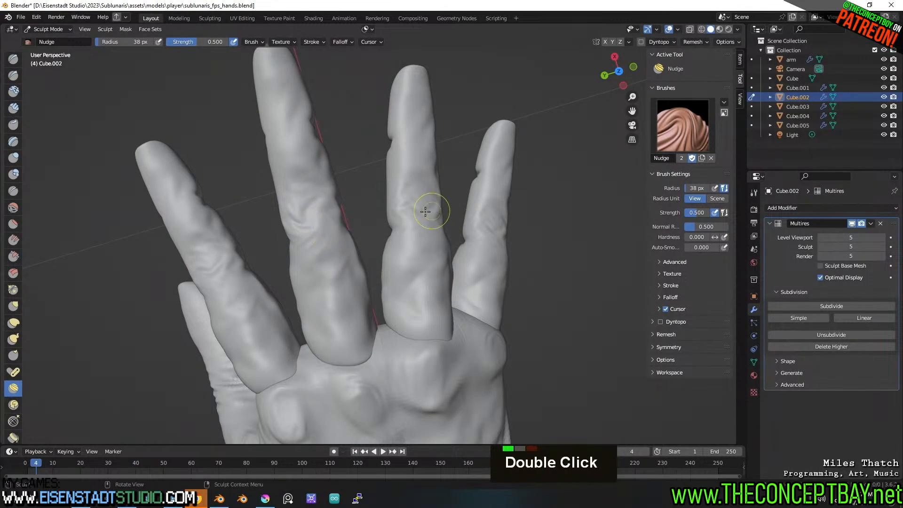
pyautogui.rightClick(275, 221)
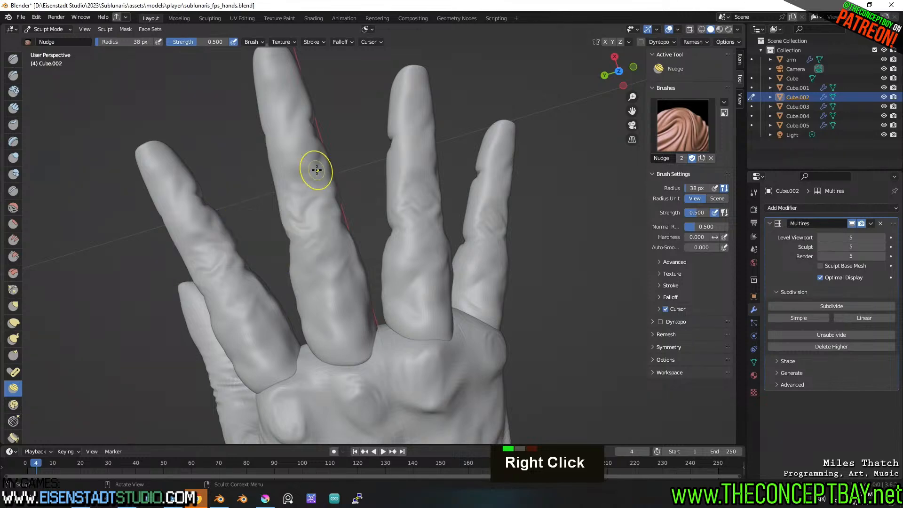
pyautogui.press('Escape')
pyautogui.hotkey('ctrl', 'z')
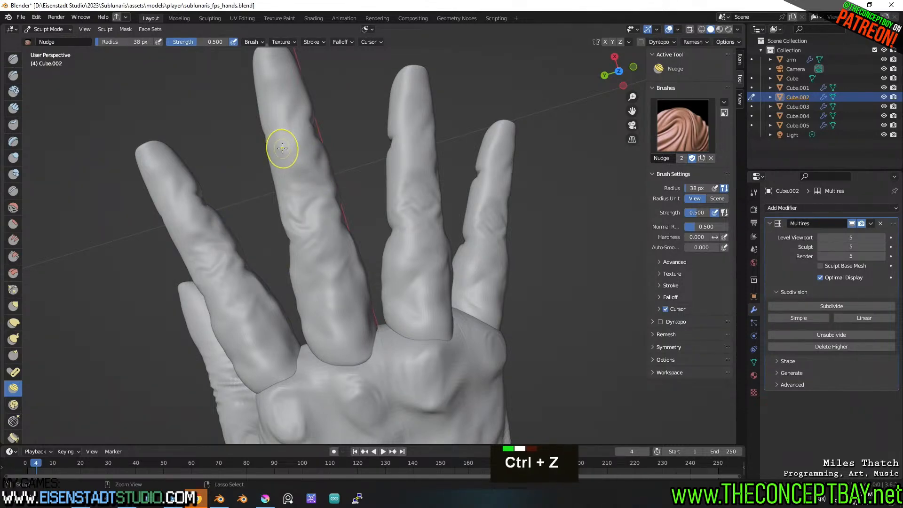
# Try the Cloth brush on the middle finger's middle joint, undo the stroke, and look through its deformation options.
pyautogui.scroll(-3, 14, 355)
pyautogui.click(14, 397)
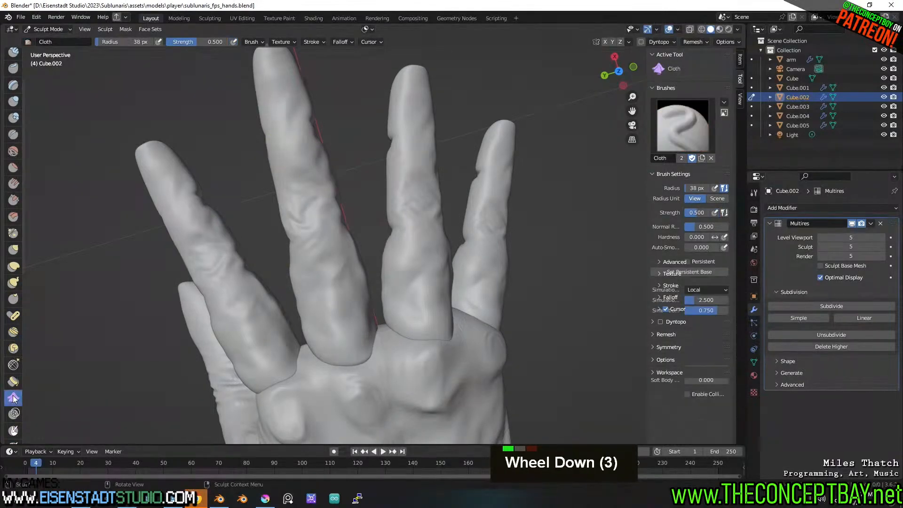
pyautogui.click(310, 213)
pyautogui.hotkey('ctrl', 'z')
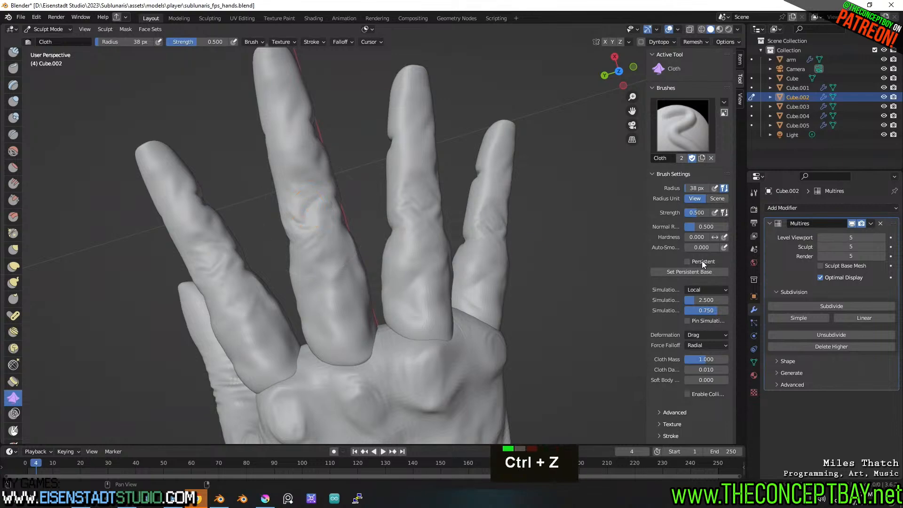
pyautogui.click(699, 334)
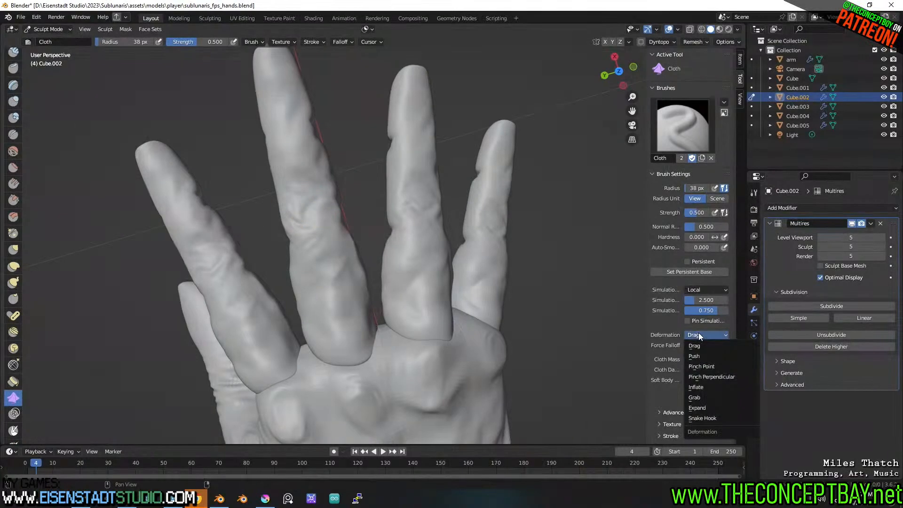
pyautogui.press('Escape')
pyautogui.click(699, 334)
pyautogui.press('Escape')
# Try twisting the middle and upper joints of the middle finger with the Pose brush, and undo the strokes.
pyautogui.click(13, 316)
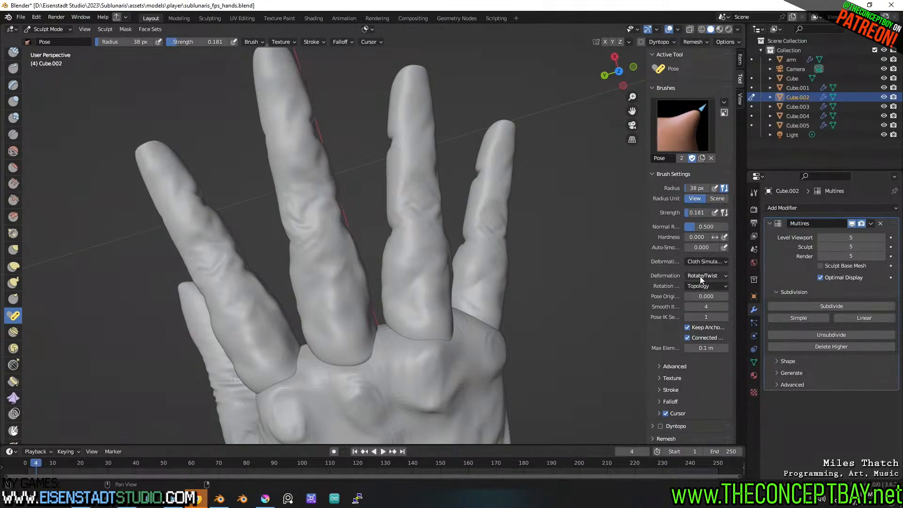
pyautogui.keyDown('ctrl'); pyautogui.moveTo(314, 224); pyautogui.dragTo(324, 217); pyautogui.keyUp('ctrl')
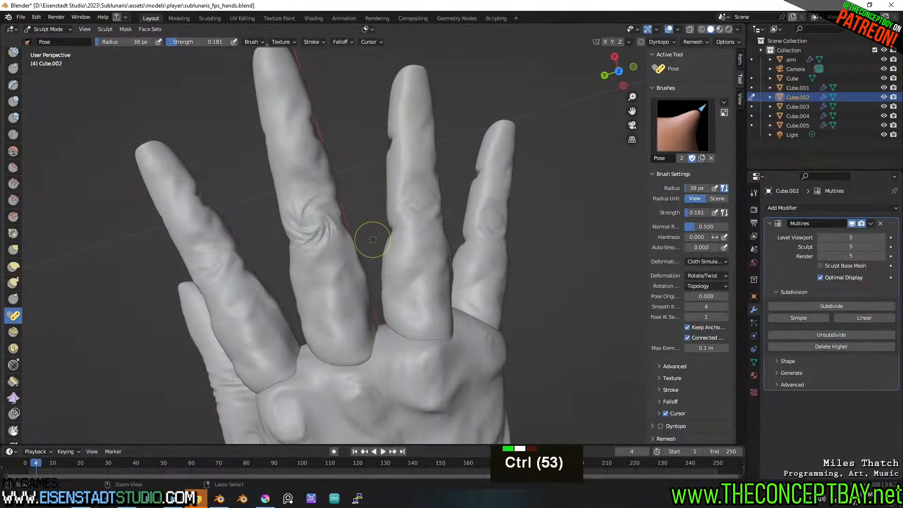
pyautogui.hotkey('ctrl', 'z')
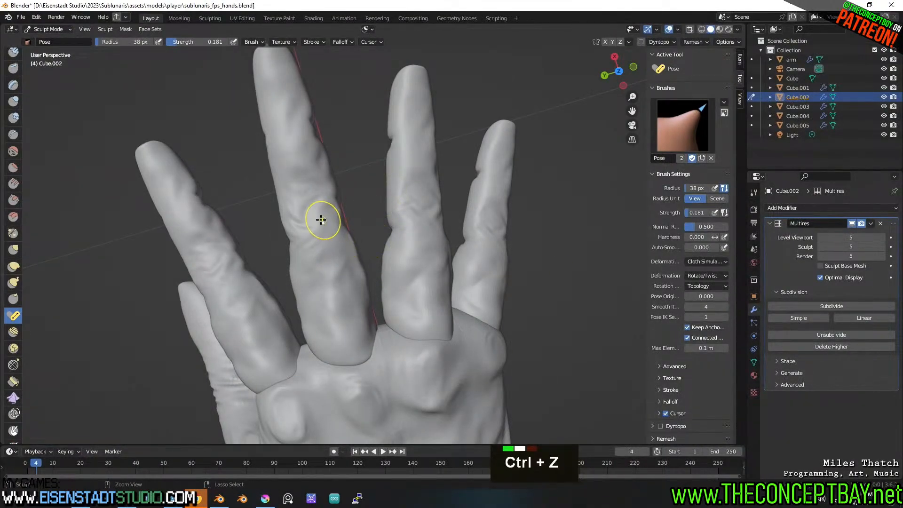
pyautogui.keyDown('ctrl'); pyautogui.click(291, 133); pyautogui.keyUp('ctrl')
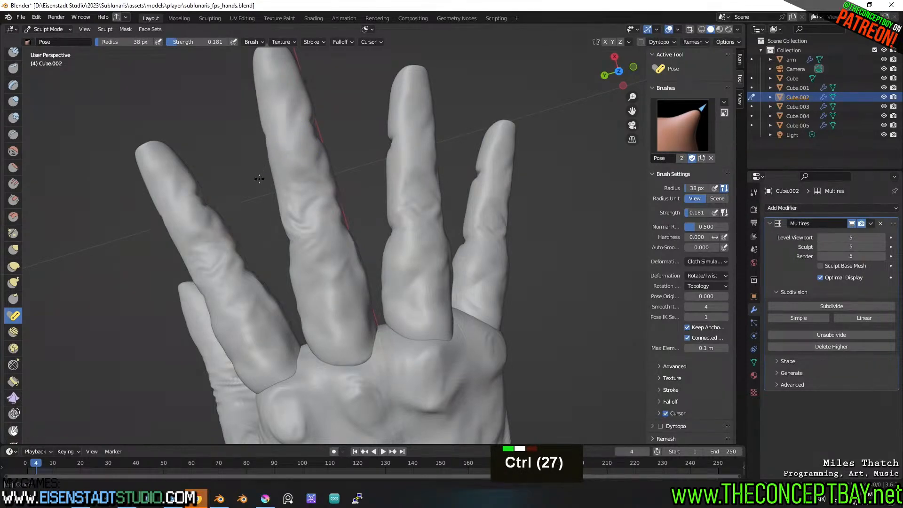
pyautogui.hotkey('ctrl', 'z')
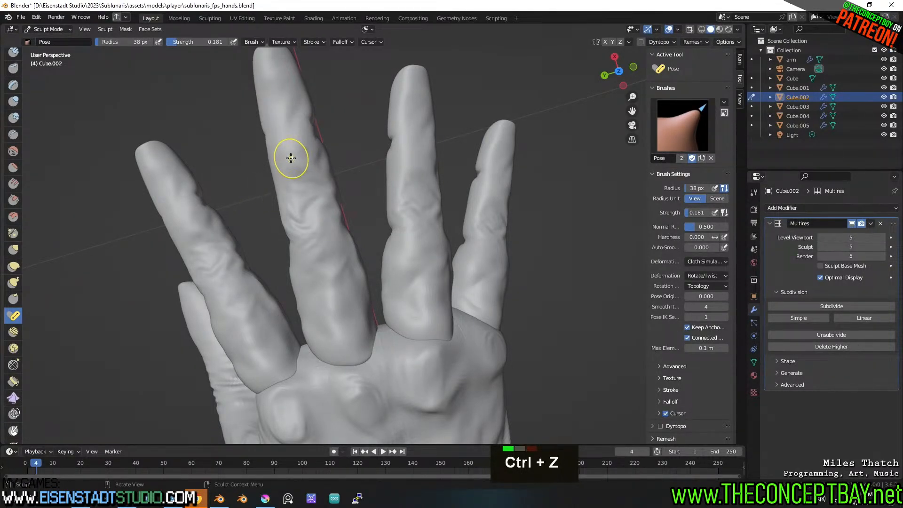
# Try the Pose brush at 9 px and 59 px radius on the middle finger's upper joint, and undo the changes.
pyautogui.press('f')
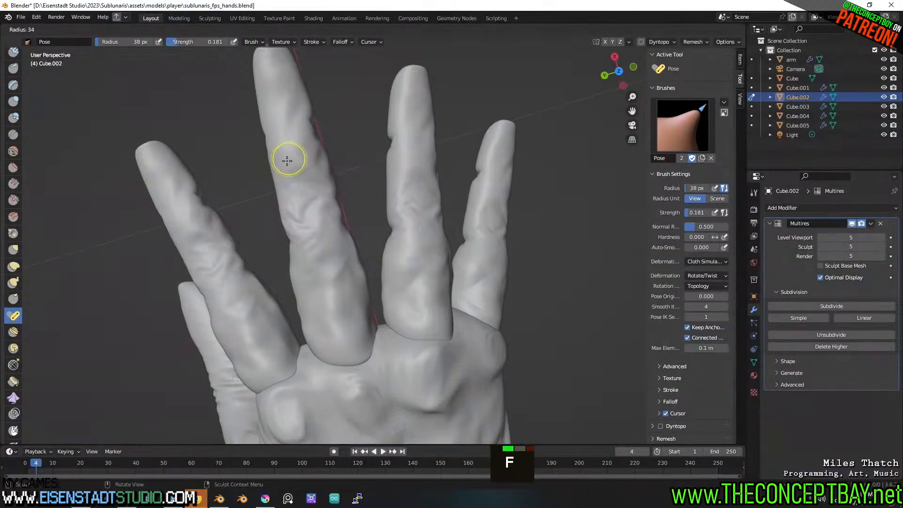
pyautogui.click(279, 163)
pyautogui.keyDown('ctrl'); pyautogui.click(273, 150); pyautogui.keyUp('ctrl')
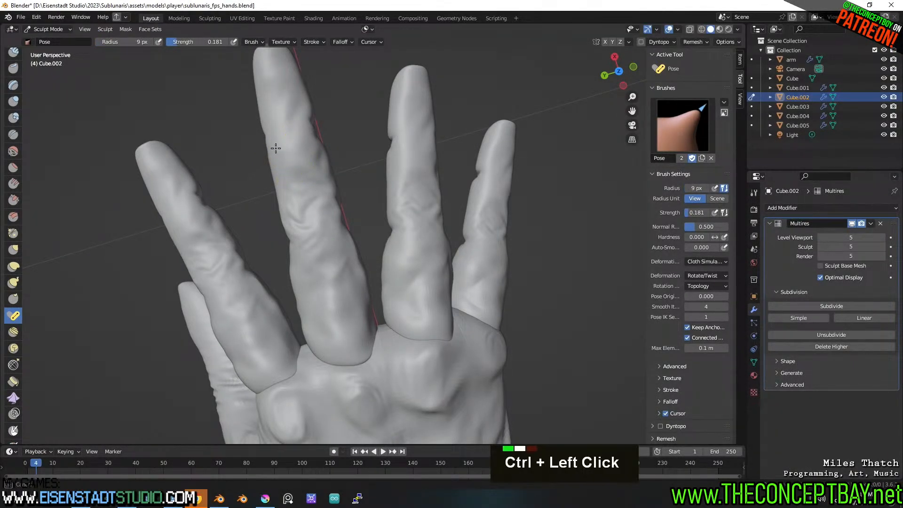
pyautogui.press('f')
pyautogui.keyDown('ctrl'); pyautogui.click(318, 143); pyautogui.keyUp('ctrl')
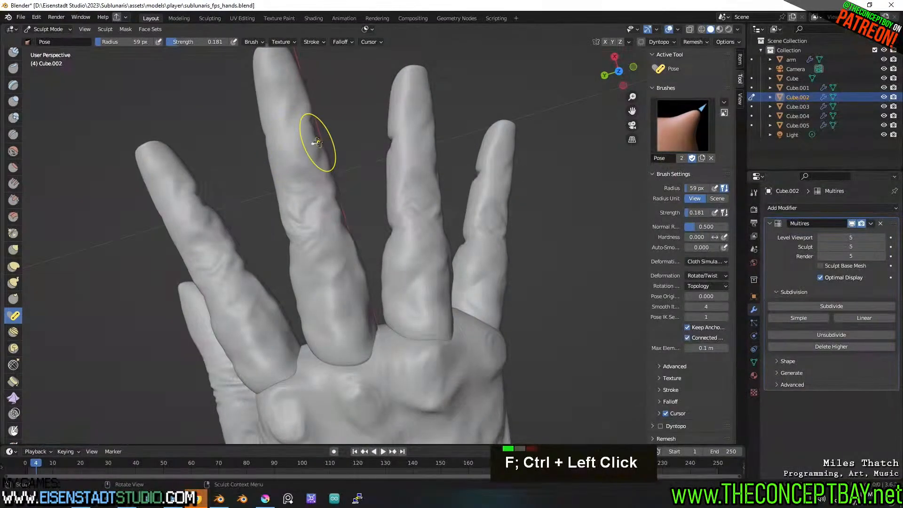
pyautogui.keyDown('ctrl'); pyautogui.click(293, 137); pyautogui.keyUp('ctrl')
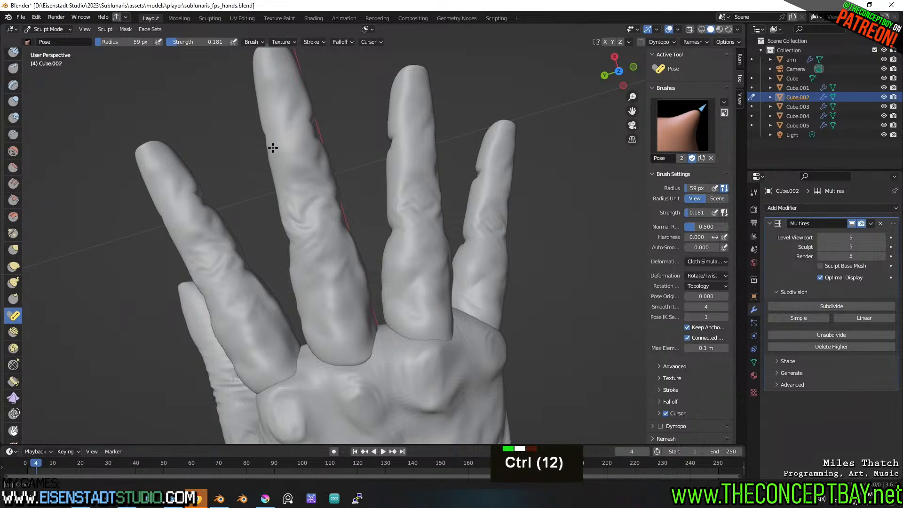
pyautogui.hotkey('ctrl', 'z')
# Set the Pose brush to strength 0.737 and radius 29 px, undoing a test stroke on the middle finger.
pyautogui.click(256, 55)
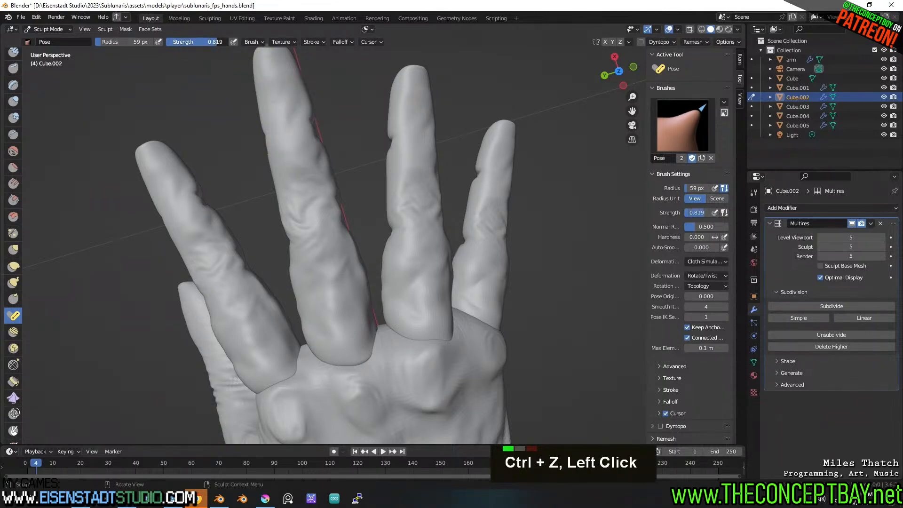
pyautogui.keyDown('ctrl'); pyautogui.click(294, 143); pyautogui.keyUp('ctrl')
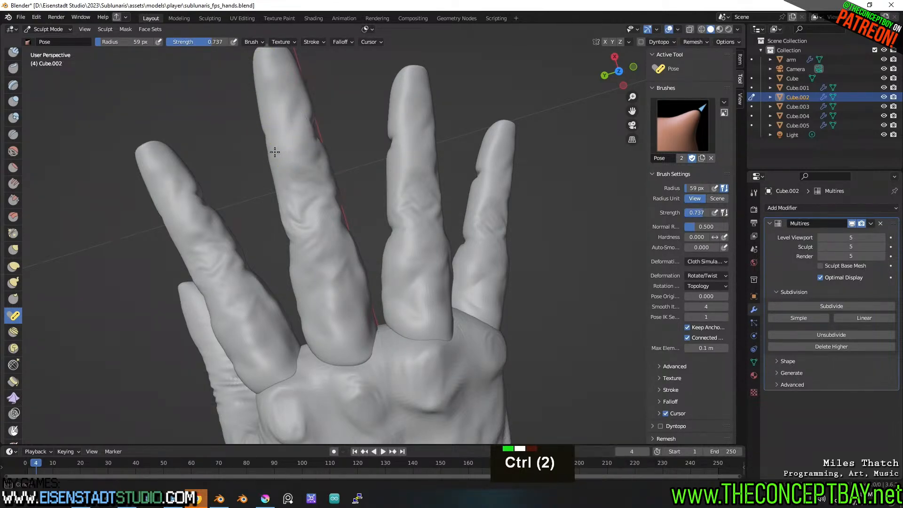
pyautogui.hotkey('ctrl', 'z')
pyautogui.press('f')
pyautogui.click(282, 148)
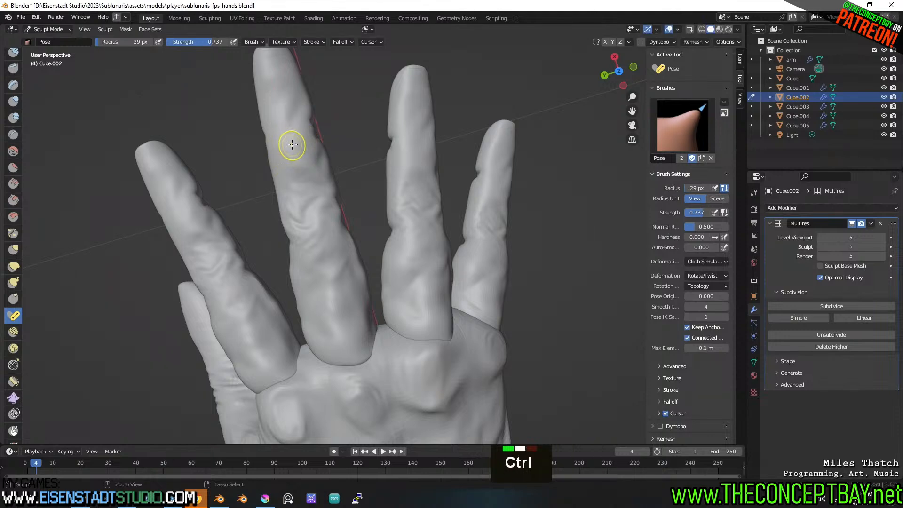
# Try wrinkling the upper joint of the middle finger with the Pose brush, inspect it from several angles, and undo it.
pyautogui.keyDown('ctrl'); pyautogui.click(288, 148); pyautogui.keyUp('ctrl')
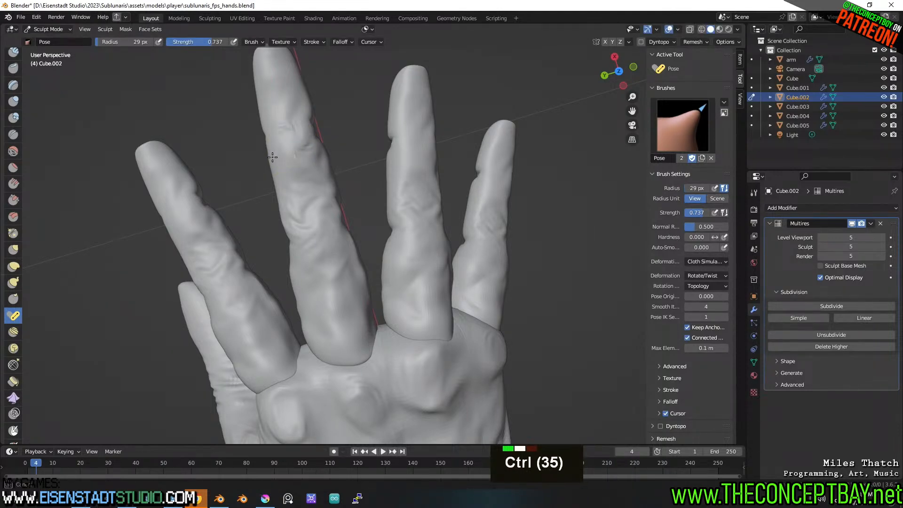
pyautogui.moveTo(272, 157); pyautogui.dragTo(384, 193, button='middle')
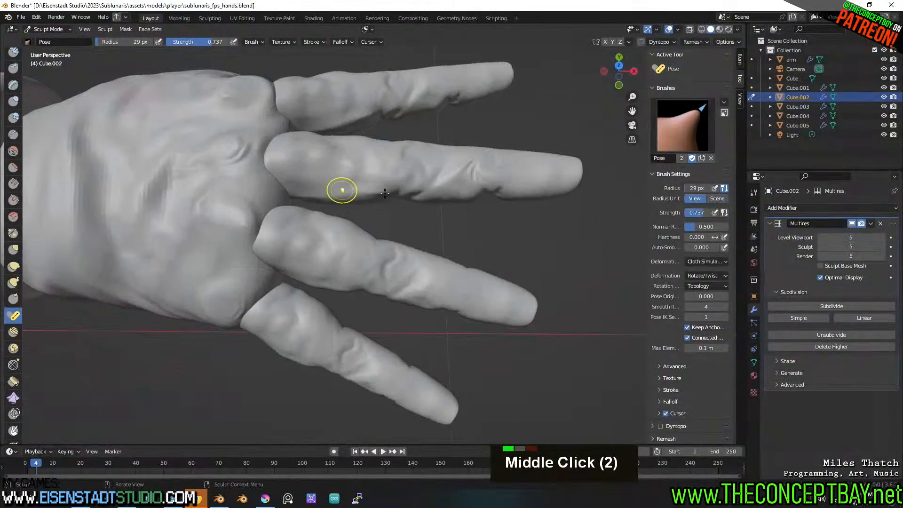
pyautogui.scroll(1, 357, 202)
pyautogui.keyDown('shift'); pyautogui.scroll(1, 327, 216); pyautogui.keyUp('shift')
pyautogui.moveTo(326, 216); pyautogui.dragTo(383, 258, button='middle')
pyautogui.scroll(-2, 383, 258)
pyautogui.hotkey('ctrl', 'z')
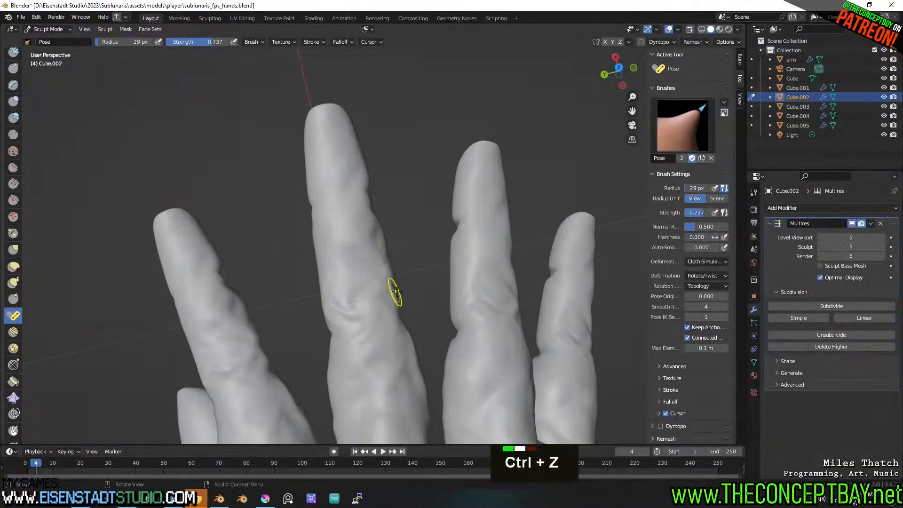
# Try the Clay Thumb brush on the middle finger from the side, and undo the last changes.
pyautogui.moveTo(254, 272); pyautogui.dragTo(348, 210, button='middle')
pyautogui.click(14, 69)
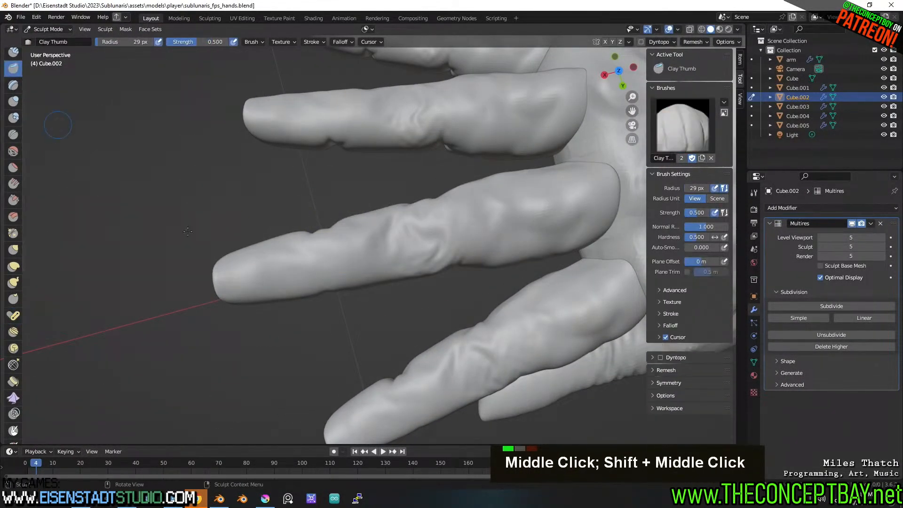
pyautogui.hotkey('ctrl', 'z')
pyautogui.hotkey('ctrl', 'z')
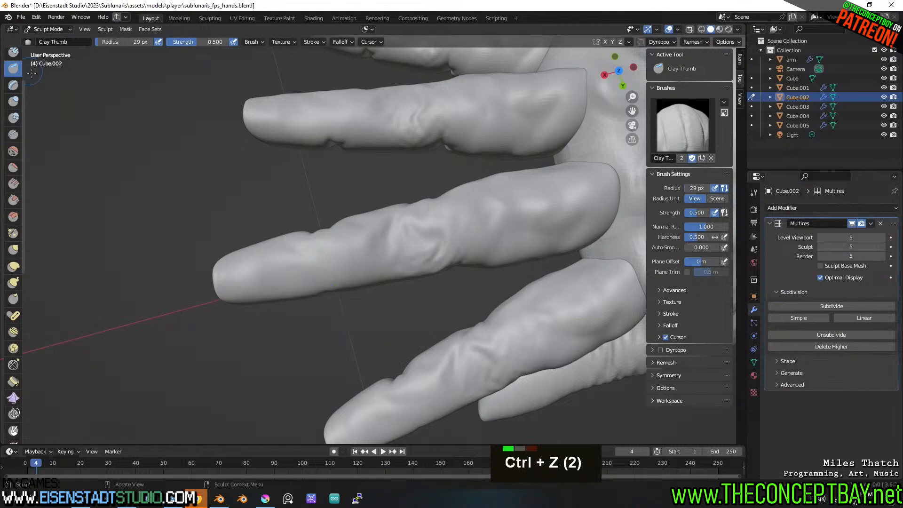
# Switch to the Draw Sharp brush for carving creases into the middle finger.
pyautogui.scroll(7, 10, 67)
pyautogui.scroll(2, 10, 68)
pyautogui.click(12, 75)
# Try carving creases across the upper and middle joints of the middle finger with Draw Sharp, and undo all the strokes.
pyautogui.keyDown('ctrl'); pyautogui.moveTo(311, 239); pyautogui.dragTo(330, 282); pyautogui.keyUp('ctrl')
pyautogui.hotkey('ctrl', 'z')
pyautogui.keyDown('ctrl'); pyautogui.moveTo(331, 239); pyautogui.dragTo(329, 296); pyautogui.keyUp('ctrl')
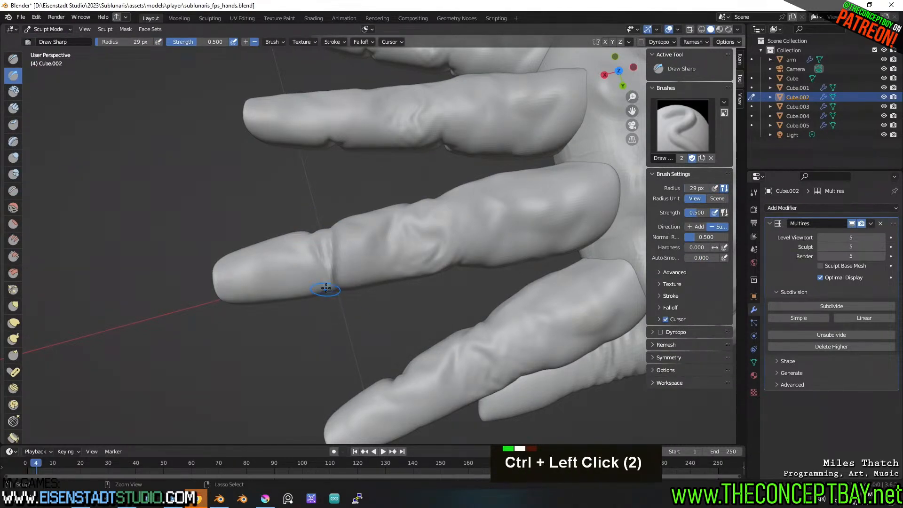
pyautogui.moveTo(350, 156)
pyautogui.mouseDown(button='middle')
pyautogui.moveTo(363, 101)
pyautogui.moveTo(426, 142)
pyautogui.moveTo(444, 232)
pyautogui.mouseUp(button='middle')
pyautogui.moveTo(437, 223)
pyautogui.keyDown('ctrl'); pyautogui.mouseDown()
pyautogui.moveTo(440, 244)
pyautogui.moveTo(464, 260)
pyautogui.mouseUp(); pyautogui.keyUp('ctrl')
pyautogui.hotkey('ctrl', 'z')
pyautogui.hotkey('ctrl', 'z')
pyautogui.hotkey('ctrl', 'z')
pyautogui.hotkey('ctrl', 'z')
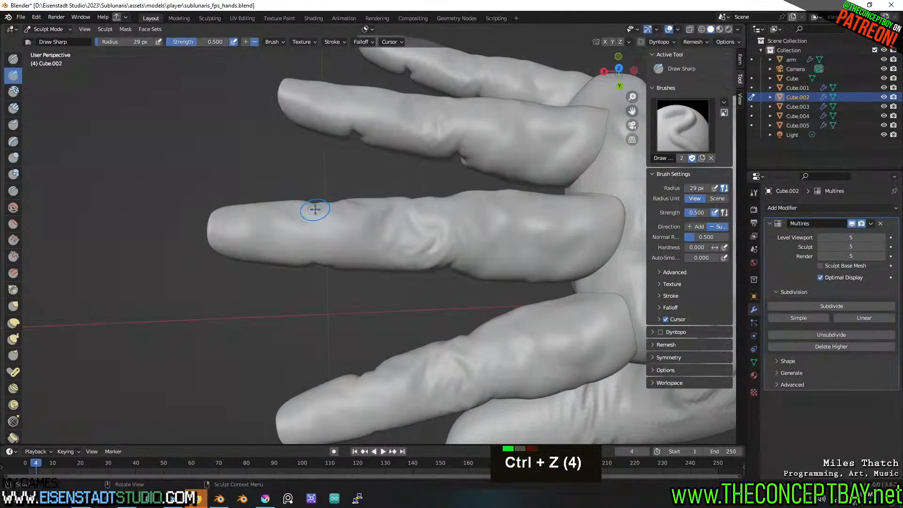
# Carve sharp creases across the upper and middle joints of the middle finger with the 29 px Draw Sharp brush.
pyautogui.doubleClick(320, 230)
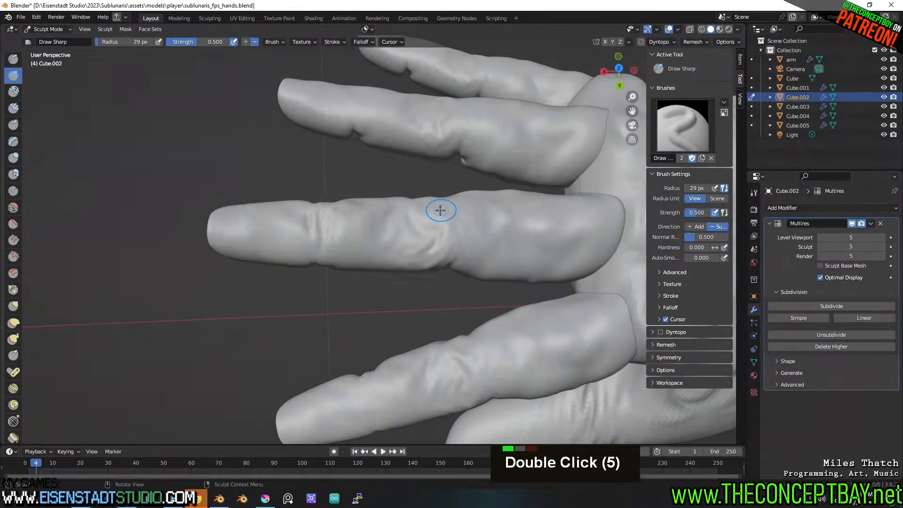
pyautogui.moveTo(440, 210); pyautogui.dragTo(442, 244)
pyautogui.moveTo(464, 242); pyautogui.dragTo(425, 283, button='middle')
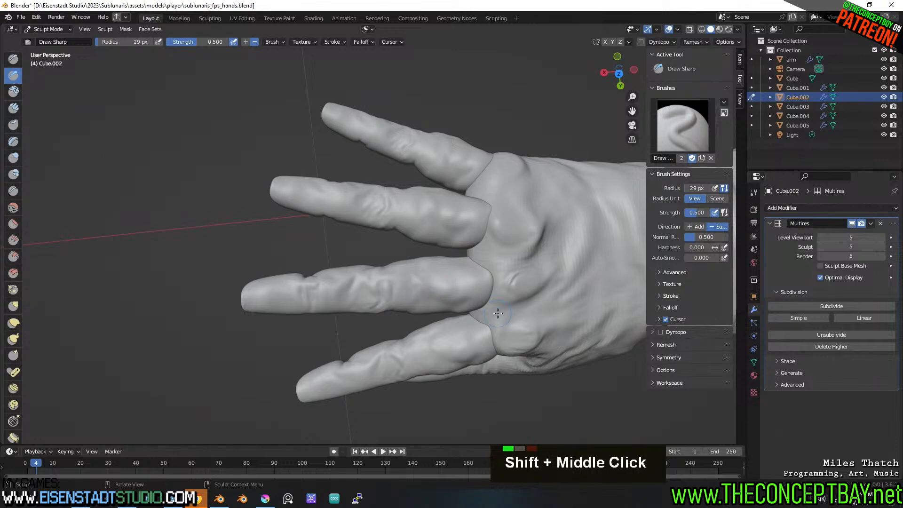
# Try to switch sculpting from the middle finger to the index finger, and enlarge the brush radius to 72 px.
pyautogui.click(64, 33)
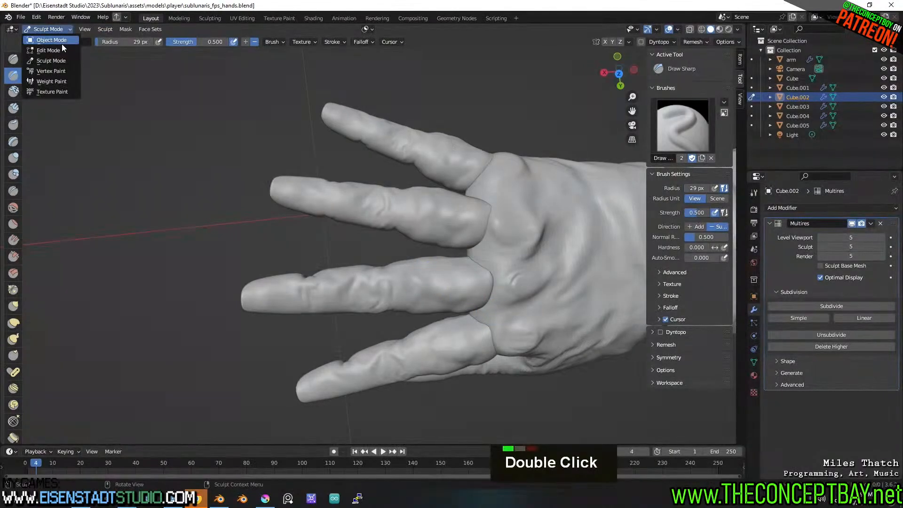
pyautogui.click(61, 42)
pyautogui.moveTo(434, 352)
pyautogui.mouseDown(button='middle')
pyautogui.moveTo(436, 295)
pyautogui.moveTo(409, 272)
pyautogui.moveTo(427, 282)
pyautogui.moveTo(440, 269)
pyautogui.mouseUp(button='middle')
pyautogui.click(409, 269)
pyautogui.hotkey('ctrl', 'Tab')
pyautogui.scroll(4, 402, 298)
pyautogui.moveTo(440, 269); pyautogui.dragTo(426, 289, button='middle')
pyautogui.press('f')
pyautogui.click(442, 300)
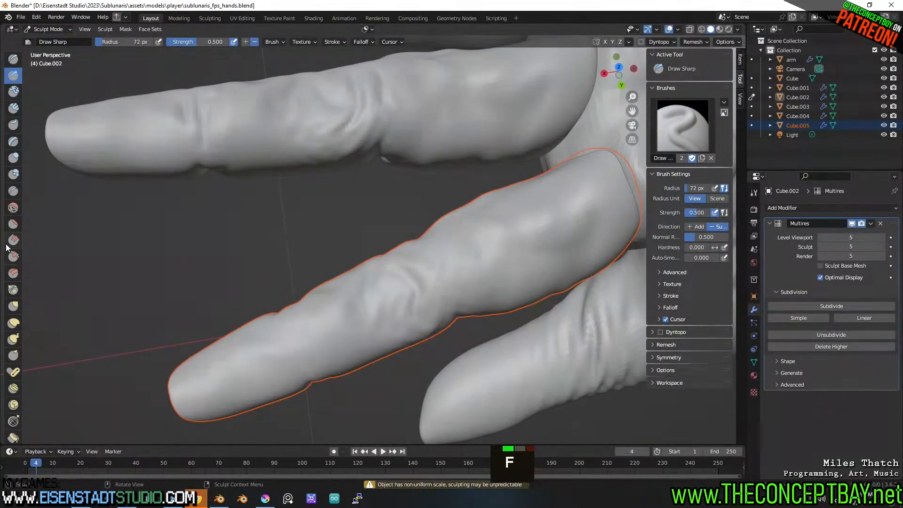
# Switch to the Pose brush and enlarge its radius to 205 px for the index finger.
pyautogui.click(13, 340)
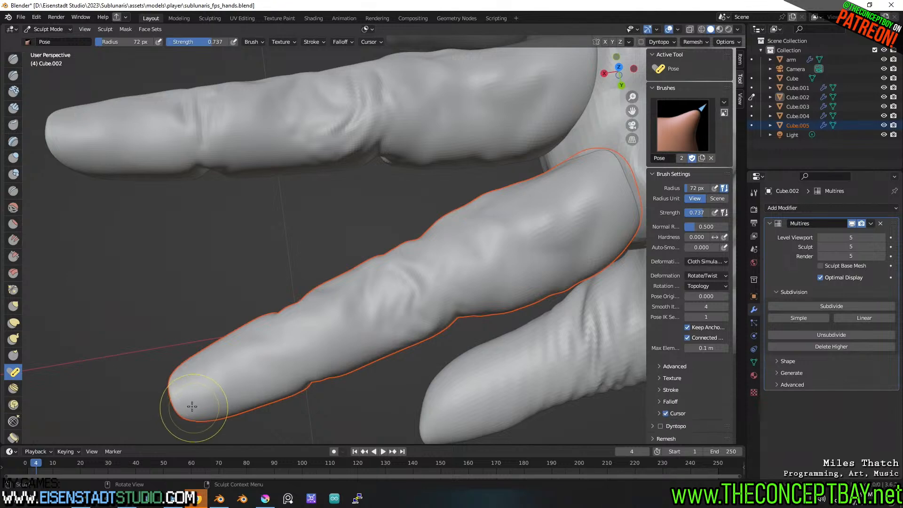
pyautogui.moveTo(179, 401); pyautogui.dragTo(356, 286, button='middle')
pyautogui.scroll(-3, 282, 368)
pyautogui.press('f')
pyautogui.click(409, 252)
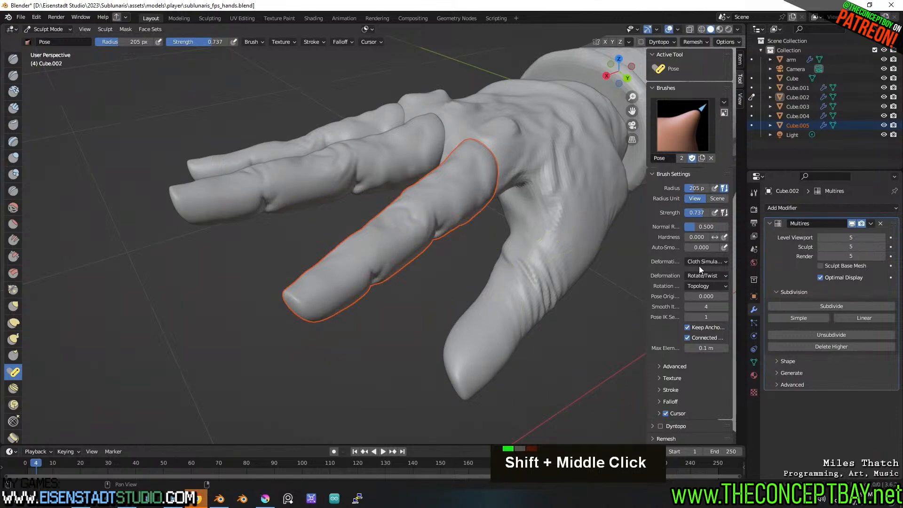
# Select Cube.002 in the object list, then hide and show it again to check which finger it is.
pyautogui.click(799, 97)
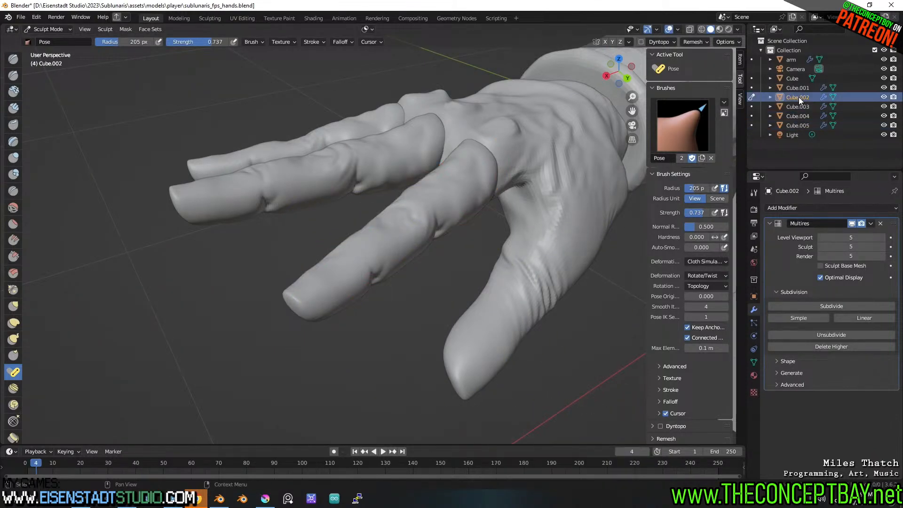
pyautogui.click(884, 97)
pyautogui.click(884, 97)
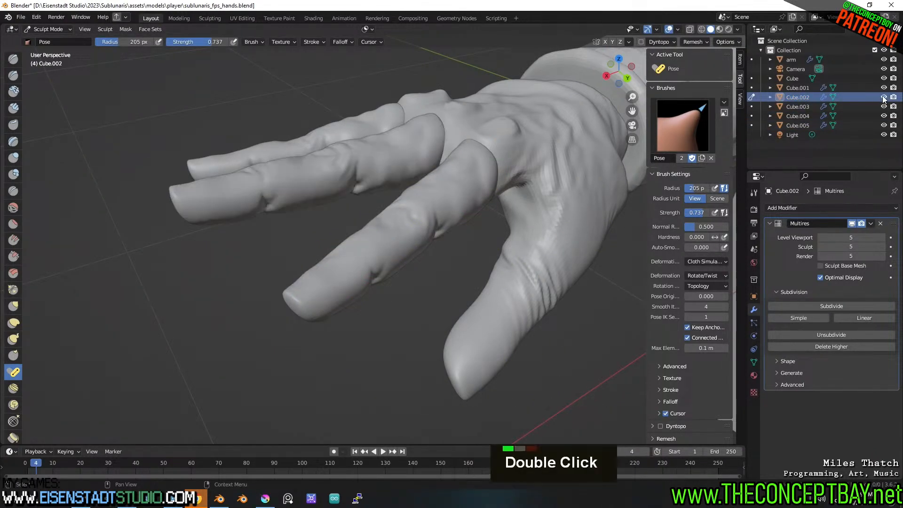
# Select the index finger, Cube.005, in Object Mode and return to Sculpt Mode on it.
pyautogui.click(61, 29)
pyautogui.click(47, 35)
pyautogui.click(356, 255)
pyautogui.hotkey('ctrl', 'Tab')
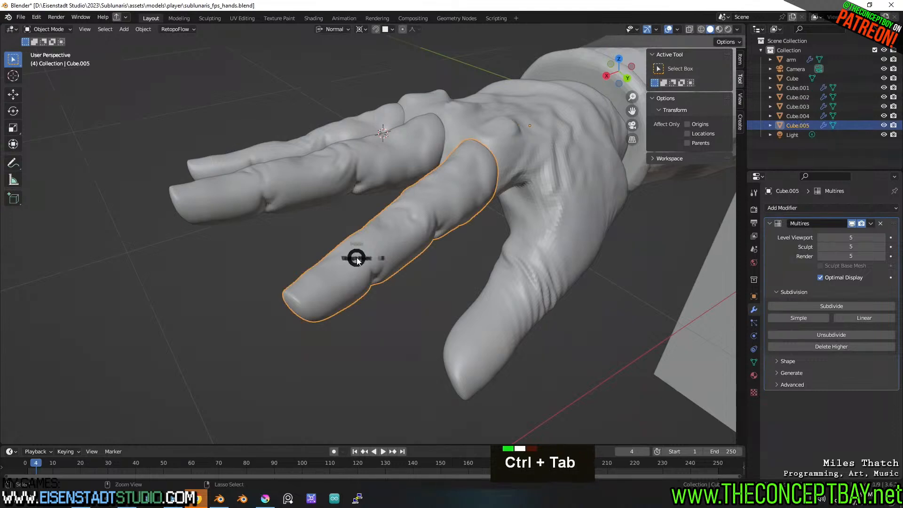
pyautogui.click(357, 310)
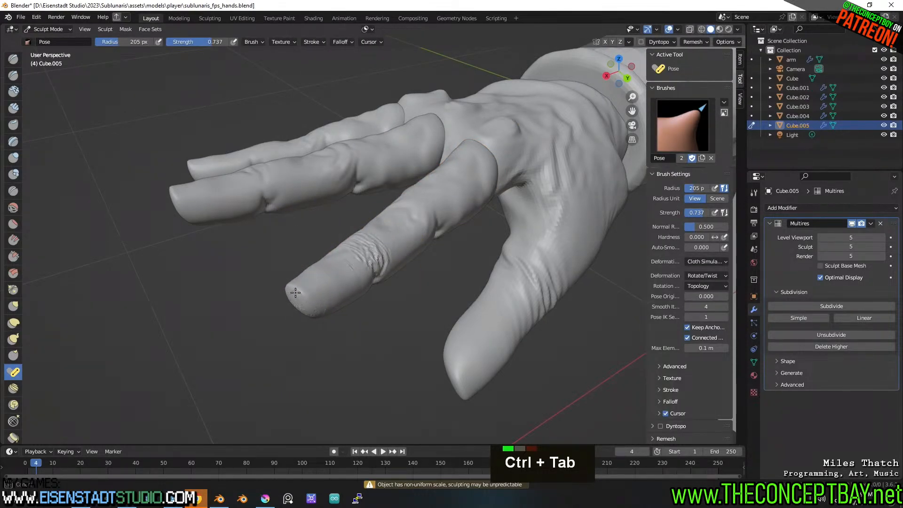
# Try to bend the index fingertip with the 205 px Pose brush at sculpt level 5.
pyautogui.moveTo(359, 307)
pyautogui.mouseDown(button='middle')
pyautogui.moveTo(320, 307)
pyautogui.moveTo(386, 308)
pyautogui.mouseUp(button='middle')
pyautogui.scroll(3, 387, 308)
pyautogui.hotkey('ctrl', 'z')
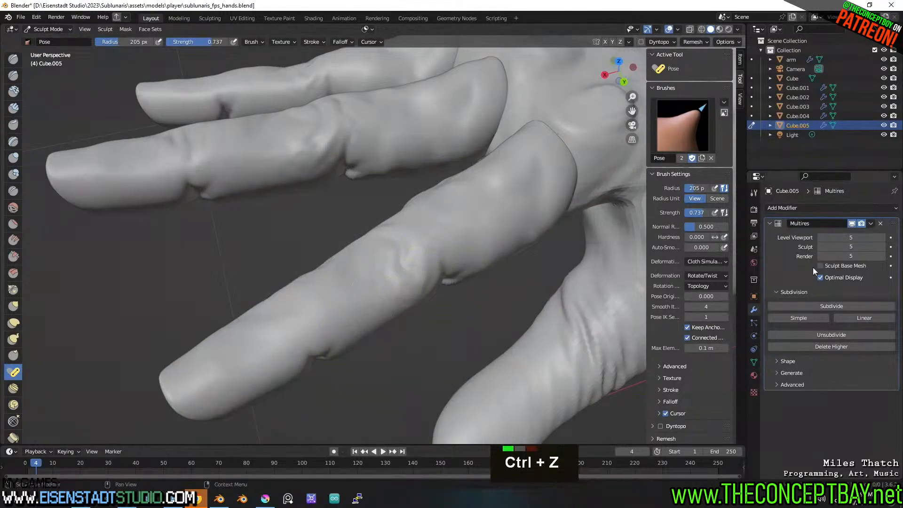
# Pose the index fingertip at Multires sculpt level 4, and restore the sculpt level to 5.
pyautogui.moveTo(413, 332)
pyautogui.keyDown('shift'); pyautogui.mouseDown(button='middle')
pyautogui.moveTo(434, 302)
pyautogui.moveTo(329, 306)
pyautogui.moveTo(366, 312)
pyautogui.moveTo(353, 362)
pyautogui.moveTo(407, 288)
pyautogui.mouseUp(button='middle'); pyautogui.keyUp('shift')
pyautogui.keyDown('shift'); pyautogui.moveTo(463, 304); pyautogui.dragTo(391, 311, button='middle'); pyautogui.keyUp('shift')
pyautogui.moveTo(391, 311); pyautogui.dragTo(421, 362, button='middle')
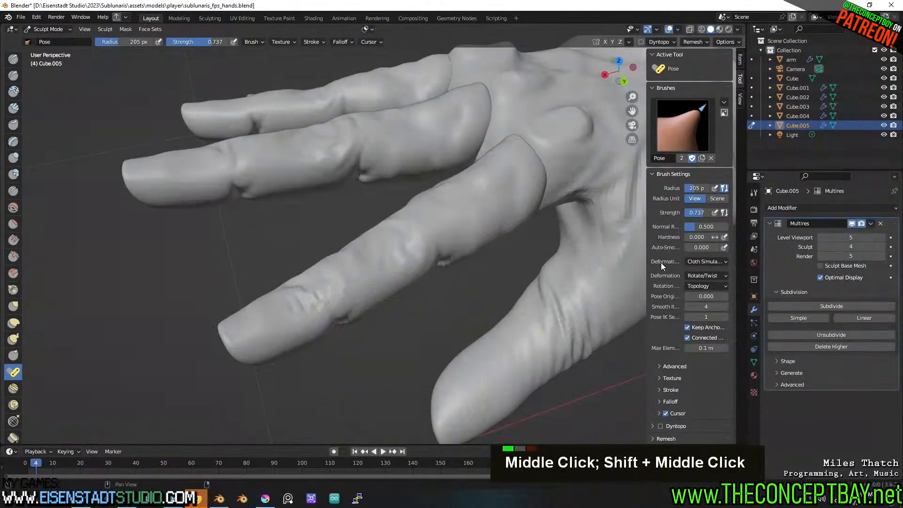
pyautogui.click(882, 246)
pyautogui.moveTo(475, 237)
pyautogui.mouseDown(button='middle')
pyautogui.moveTo(470, 263)
pyautogui.moveTo(489, 371)
pyautogui.moveTo(439, 195)
pyautogui.moveTo(463, 188)
pyautogui.mouseUp(button='middle')
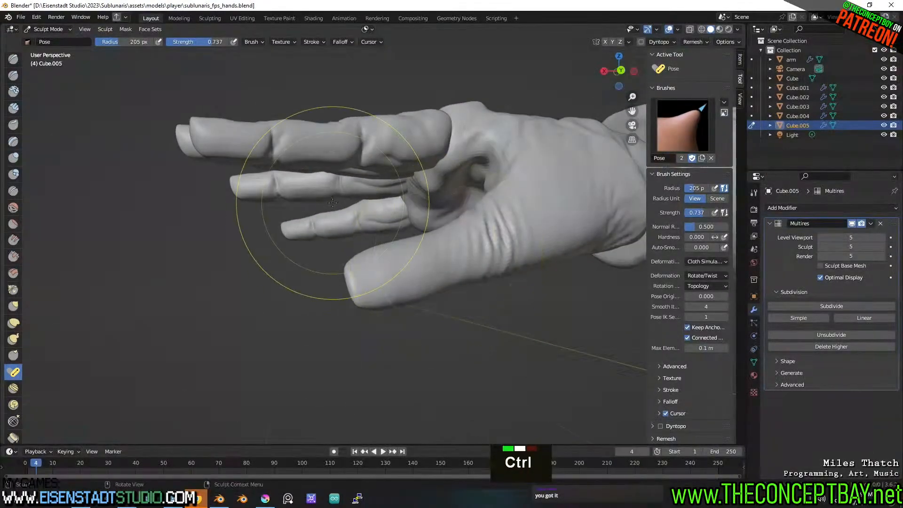
# Switch sculpting from the index finger to the palm and thumb mesh, Cube.001.
pyautogui.hotkey('ctrl', 'Tab')
pyautogui.click(244, 212)
pyautogui.click(376, 273)
pyautogui.hotkey('ctrl', 'Tab')
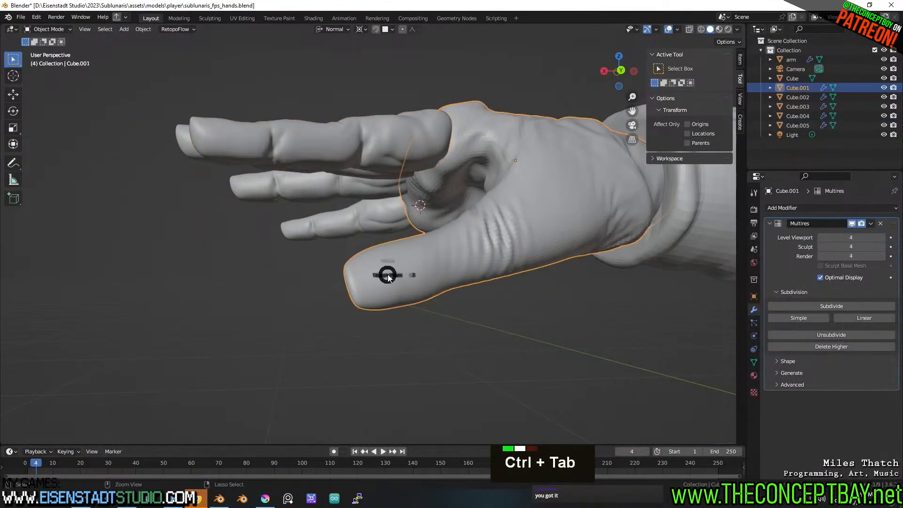
pyautogui.keyDown('ctrl'); pyautogui.click(386, 328); pyautogui.keyUp('ctrl')
# Try to bend the thumb tip with the Pose brush at sculpt level 4.
pyautogui.moveTo(302, 393)
pyautogui.mouseDown(button='middle')
pyautogui.moveTo(329, 386)
pyautogui.moveTo(345, 274)
pyautogui.mouseUp(button='middle')
pyautogui.scroll(2, 347, 383)
pyautogui.moveTo(345, 274)
pyautogui.mouseDown()
pyautogui.moveTo(336, 193)
pyautogui.moveTo(335, 242)
pyautogui.mouseUp()
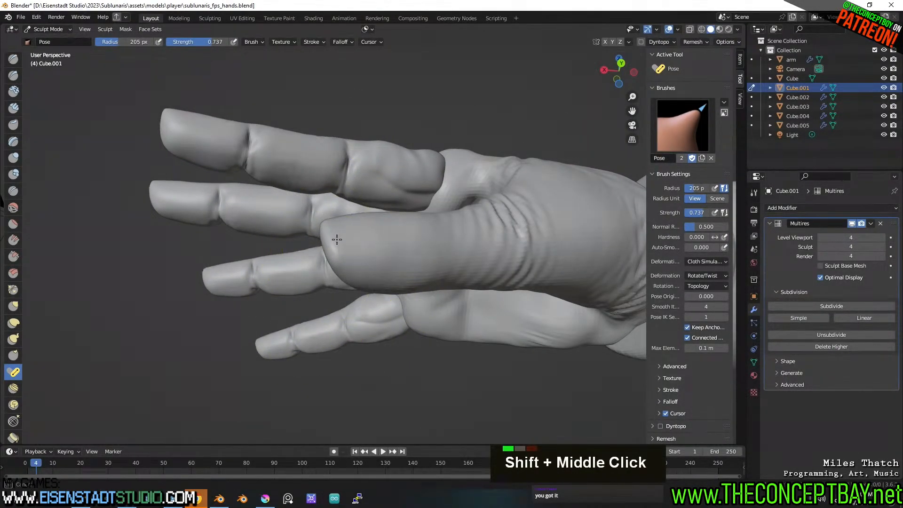
pyautogui.moveTo(335, 242); pyautogui.dragTo(383, 329, button='middle')
pyautogui.hotkey('ctrl', 'z')
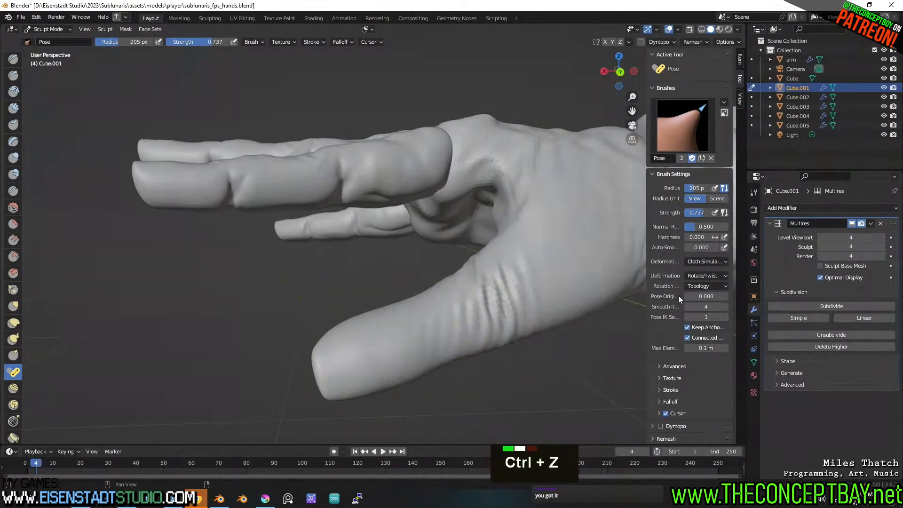
# Lower the hand's Multires sculpt level to 3 and try posing the thumb tip again.
pyautogui.click(819, 247)
pyautogui.moveTo(534, 282); pyautogui.dragTo(253, 262, button='middle')
pyautogui.moveTo(282, 245); pyautogui.dragTo(302, 244)
pyautogui.moveTo(452, 266); pyautogui.dragTo(419, 306, button='middle')
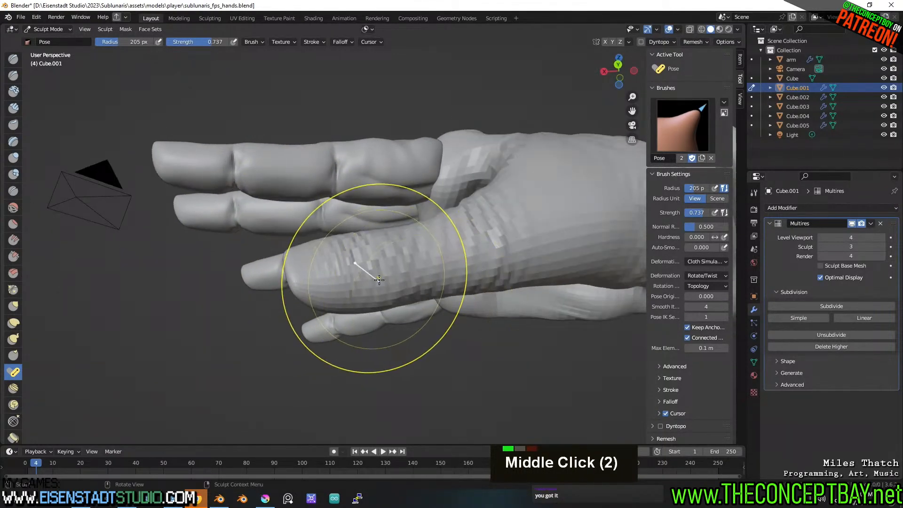
pyautogui.hotkey('ctrl', 'z')
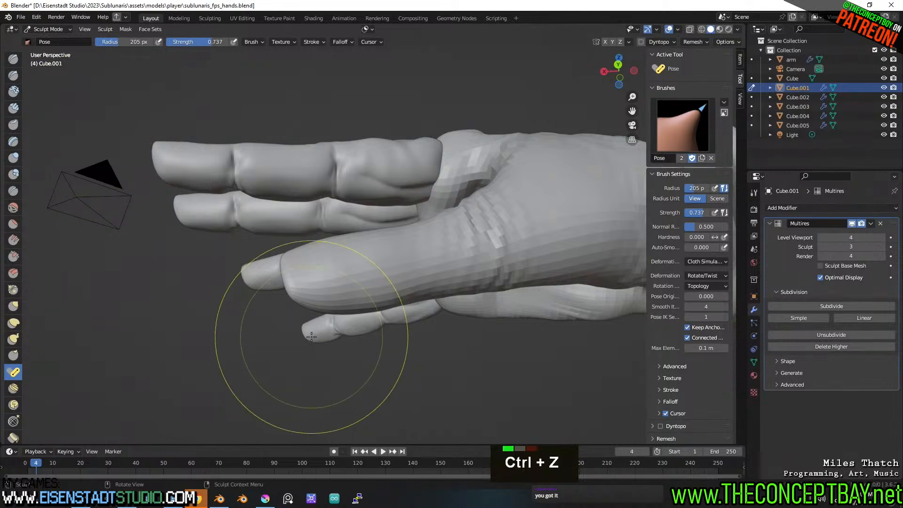
# Switch to the Draw Sharp brush, reduce its radius to 64 px and try a crease across the thumb's upper joint.
pyautogui.hotkey('shift', 'space')
pyautogui.hotkey('shift', 'space')
pyautogui.press('1')
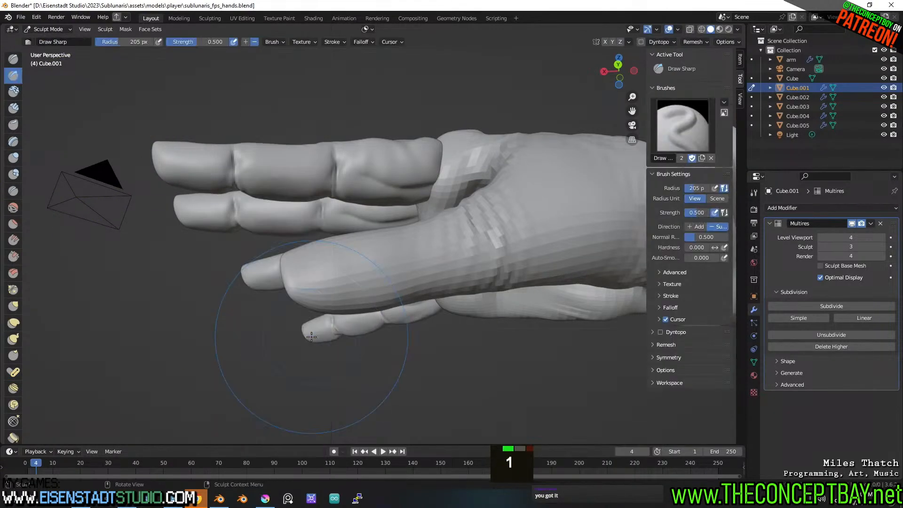
pyautogui.moveTo(399, 254); pyautogui.dragTo(374, 339, button='middle')
pyautogui.press('f')
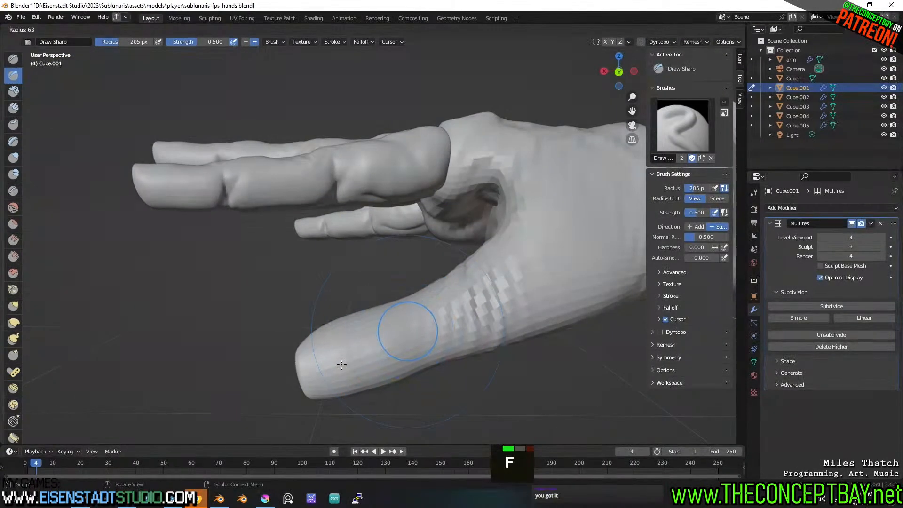
pyautogui.click(400, 322)
pyautogui.hotkey('ctrl', 'z')
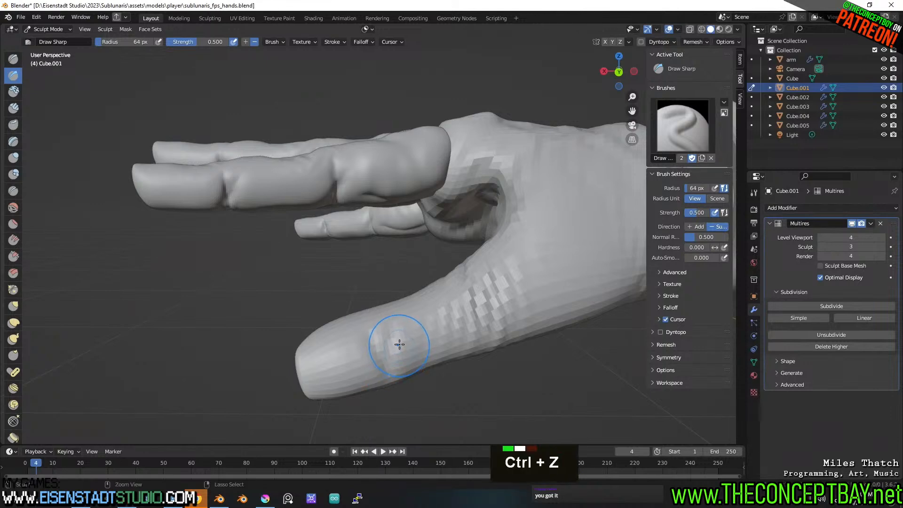
# Reduce the Draw Sharp radius to 30 px and carve creases and raised folds across the thumb's upper joint.
pyautogui.press('f')
pyautogui.click(389, 342)
pyautogui.moveTo(390, 326)
pyautogui.mouseDown()
pyautogui.moveTo(376, 358)
pyautogui.moveTo(375, 318)
pyautogui.mouseUp()
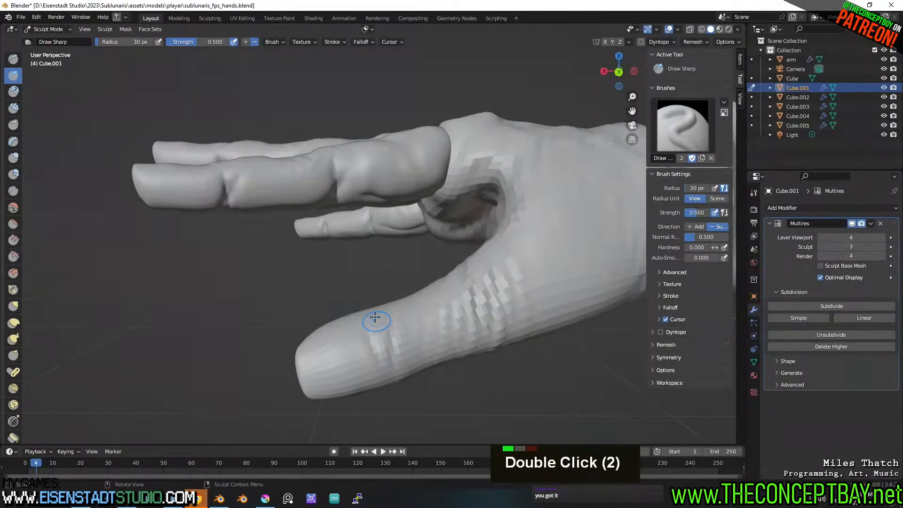
pyautogui.keyDown('ctrl'); pyautogui.click(386, 313); pyautogui.keyUp('ctrl')
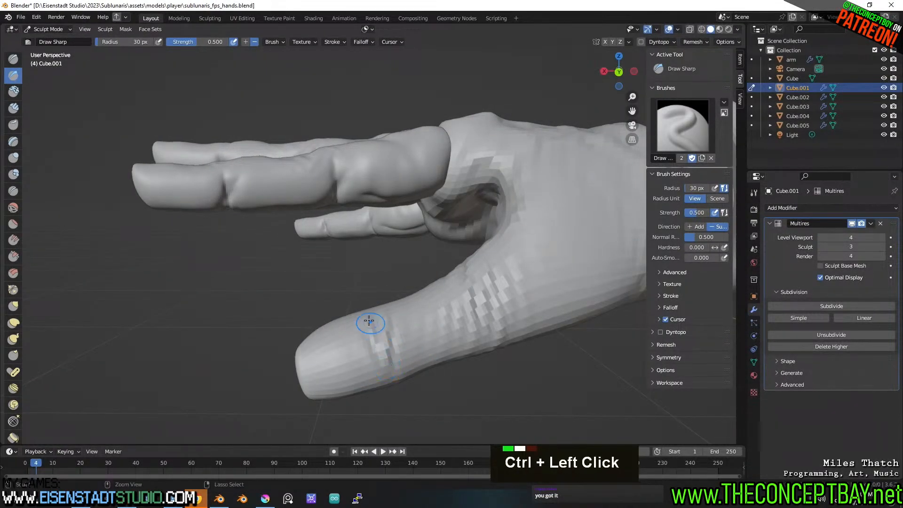
pyautogui.keyDown('ctrl'); pyautogui.click(369, 321); pyautogui.keyUp('ctrl')
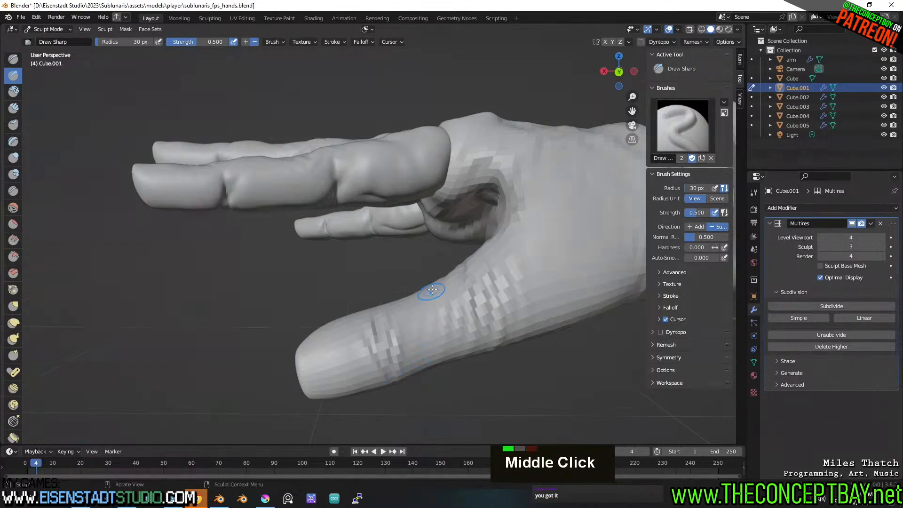
pyautogui.moveTo(430, 292); pyautogui.dragTo(423, 258, button='middle')
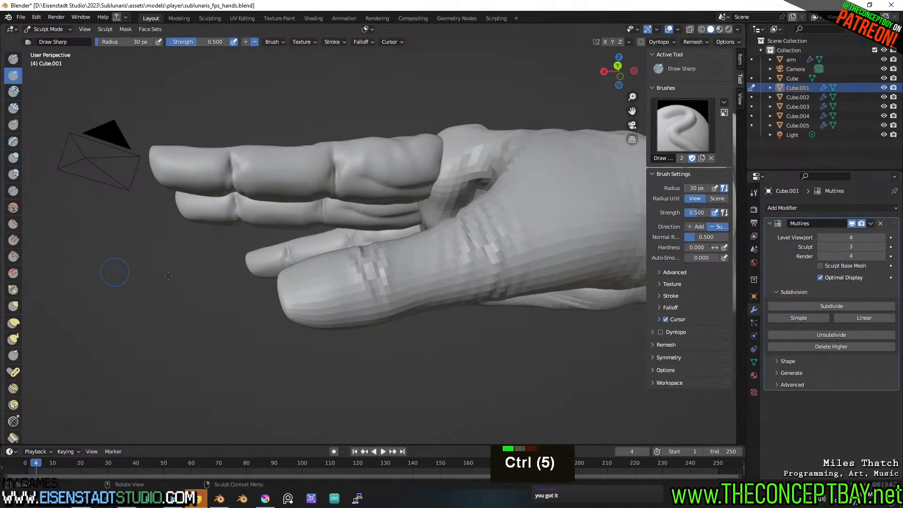
# Switch back to the Pose brush for the thumb.
pyautogui.click(10, 373)
pyautogui.hotkey('ctrl', 'space')
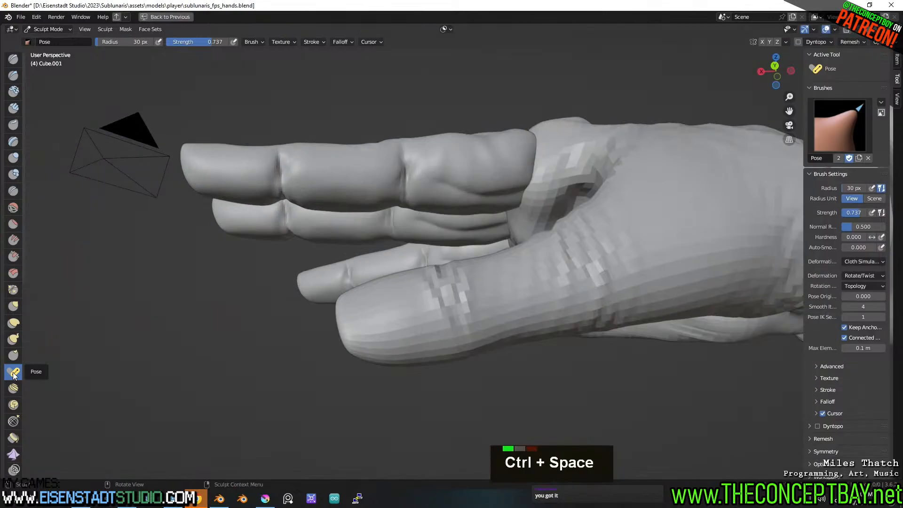
pyautogui.hotkey('ctrl', 'space')
pyautogui.hotkey('shift', 'space')
pyautogui.click(210, 379)
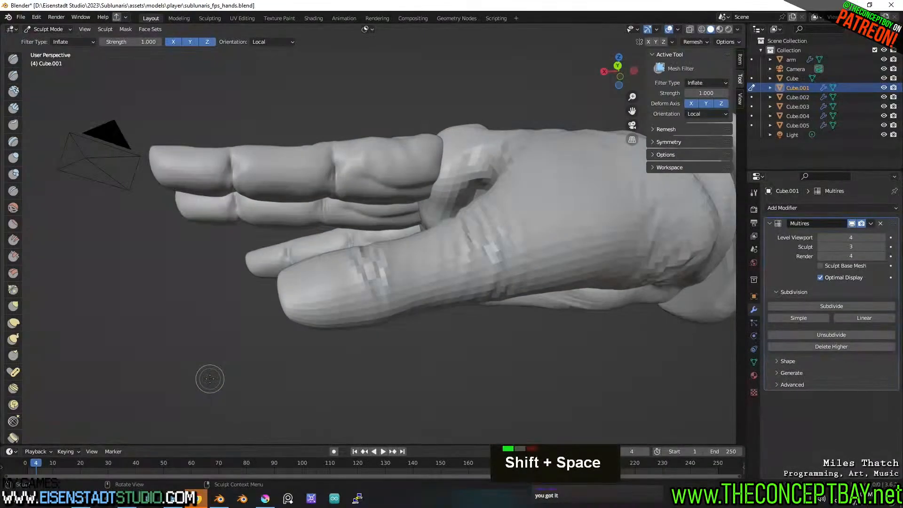
pyautogui.hotkey('shift', 'space')
pyautogui.press('0')
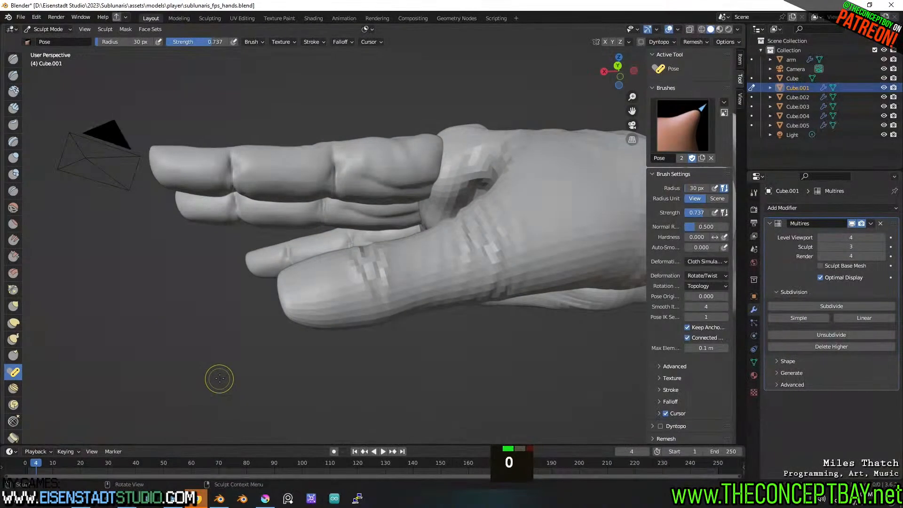
# Enlarge the Pose brush radius to 136 px and bend the thumb tip at its creased joint, undoing unwanted strokes.
pyautogui.moveTo(225, 377)
pyautogui.mouseDown(button='middle')
pyautogui.moveTo(278, 383)
pyautogui.moveTo(335, 319)
pyautogui.moveTo(381, 284)
pyautogui.mouseUp(button='middle')
pyautogui.press('f')
pyautogui.click(362, 305)
pyautogui.press('f')
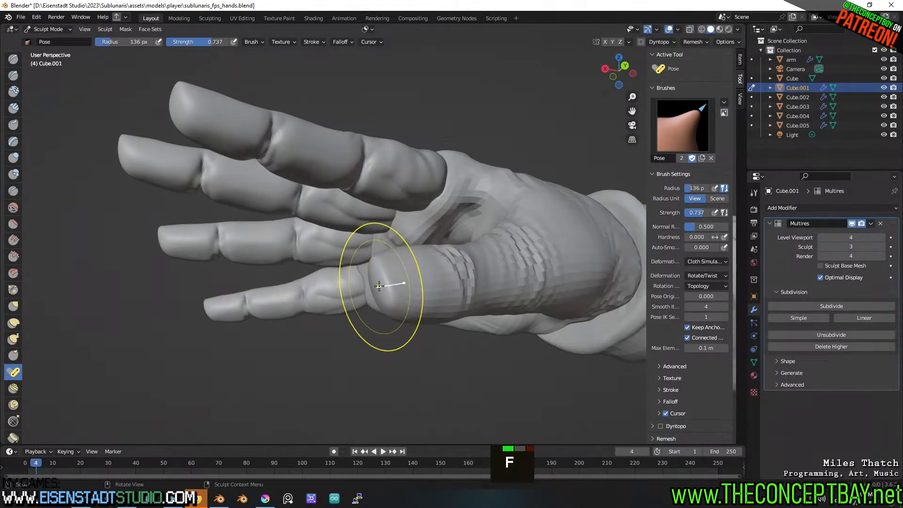
pyautogui.click(386, 284)
pyautogui.moveTo(388, 284)
pyautogui.mouseDown(button='middle')
pyautogui.moveTo(354, 316)
pyautogui.moveTo(365, 330)
pyautogui.moveTo(389, 328)
pyautogui.moveTo(362, 268)
pyautogui.mouseUp(button='middle')
pyautogui.hotkey('ctrl', 'z')
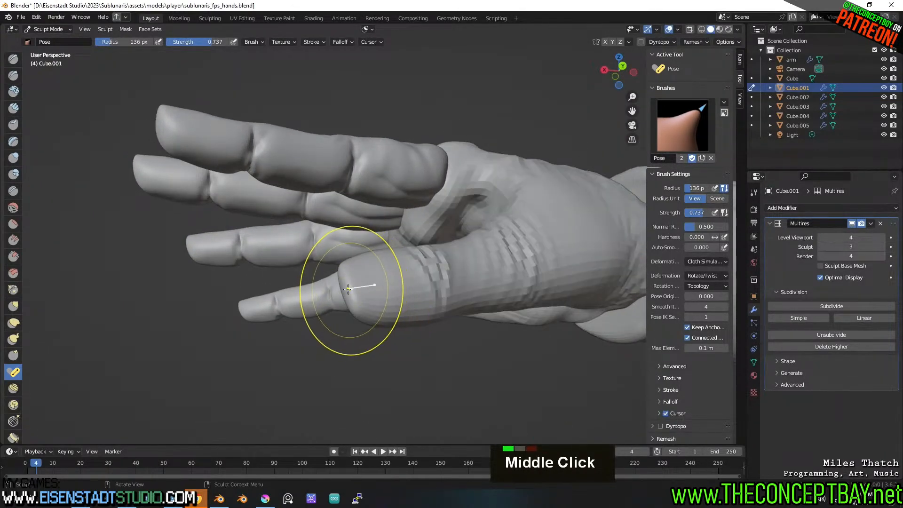
pyautogui.hotkey('ctrl', 'z')
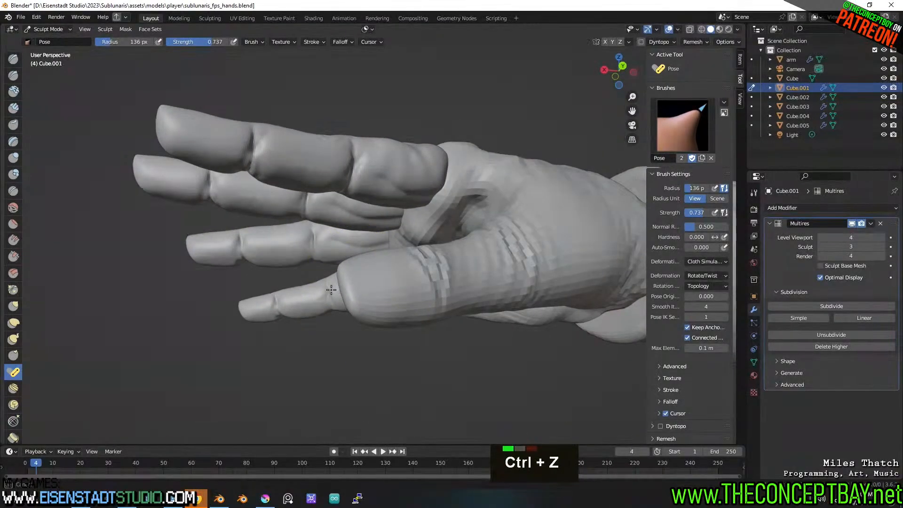
pyautogui.moveTo(350, 285); pyautogui.dragTo(393, 401, button='middle')
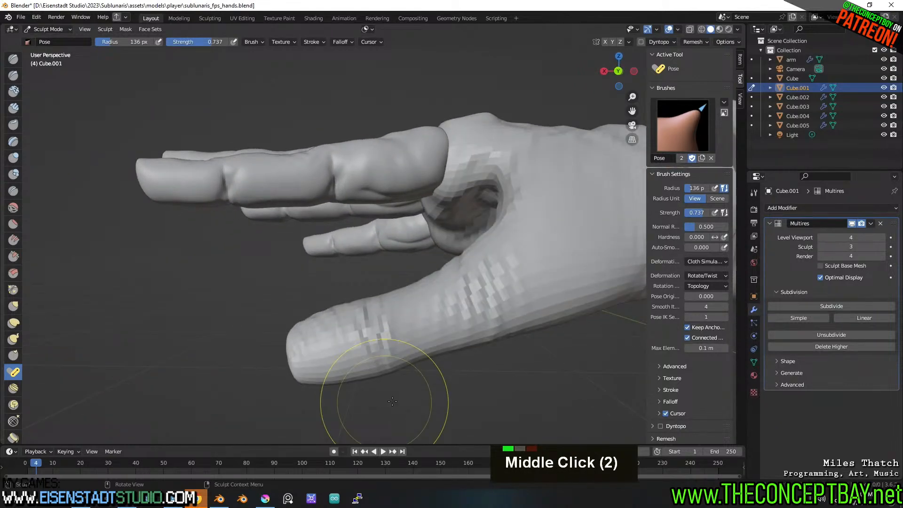
# Restore the hand's Multires sculpt level to 4 and check the thumb and knuckles from the back of the hand.
pyautogui.click(882, 247)
pyautogui.moveTo(487, 282)
pyautogui.mouseDown(button='middle')
pyautogui.moveTo(490, 328)
pyautogui.moveTo(492, 275)
pyautogui.moveTo(468, 308)
pyautogui.moveTo(508, 373)
pyautogui.moveTo(459, 249)
pyautogui.moveTo(438, 263)
pyautogui.mouseUp(button='middle')
pyautogui.scroll(-3, 492, 312)
pyautogui.scroll(2, 427, 290)
pyautogui.scroll(1, 427, 290)
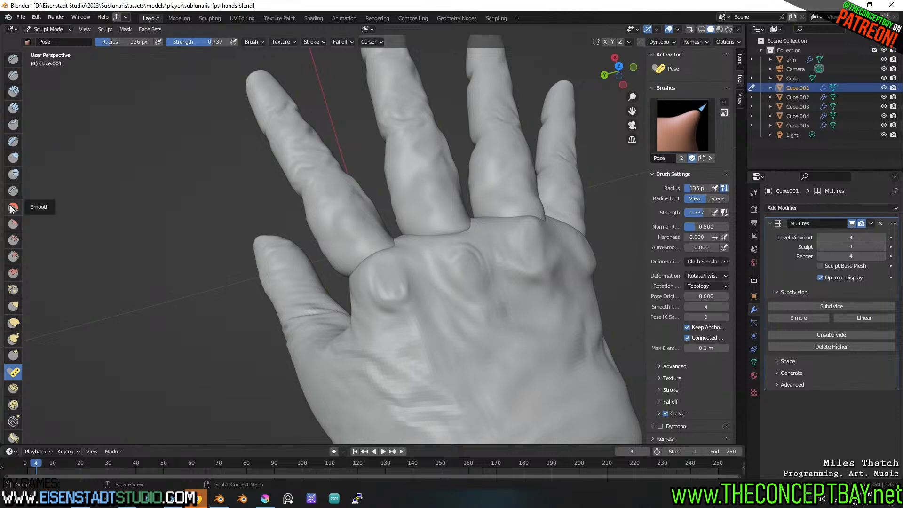
# Switch to the Inflate brush and inspect where the fingers meet the knuckles.
pyautogui.click(18, 165)
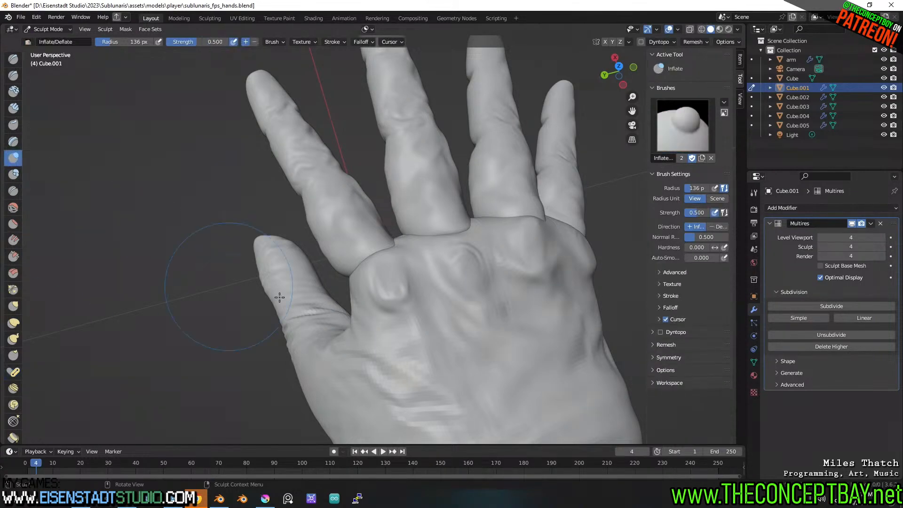
pyautogui.moveTo(377, 283)
pyautogui.keyDown('shift'); pyautogui.mouseDown(button='middle')
pyautogui.moveTo(429, 242)
pyautogui.moveTo(370, 292)
pyautogui.mouseUp(button='middle'); pyautogui.keyUp('shift')
pyautogui.keyDown('shift'); pyautogui.moveTo(447, 289); pyautogui.dragTo(360, 265, button='middle'); pyautogui.keyUp('shift')
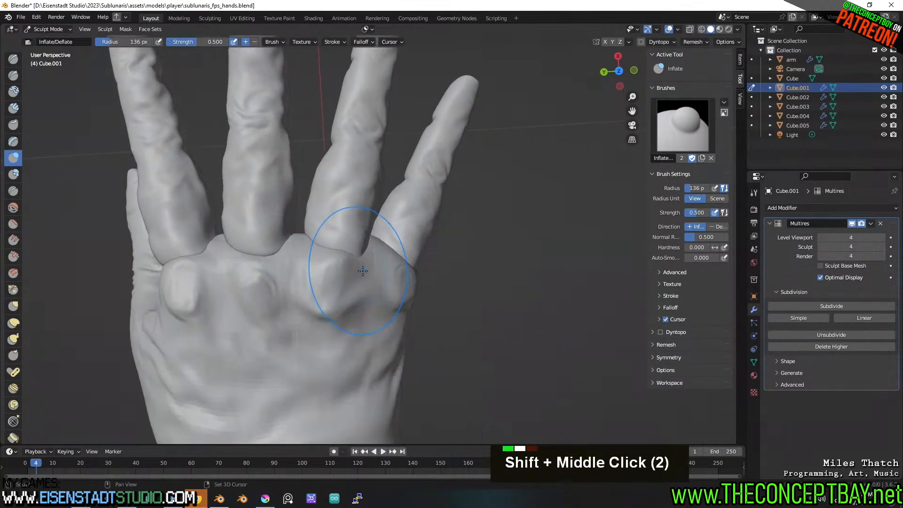
pyautogui.moveTo(399, 301); pyautogui.dragTo(401, 250, button='middle')
# Switch sculpting from the hand to the little finger, Cube.004.
pyautogui.hotkey('ctrl', 'Tab')
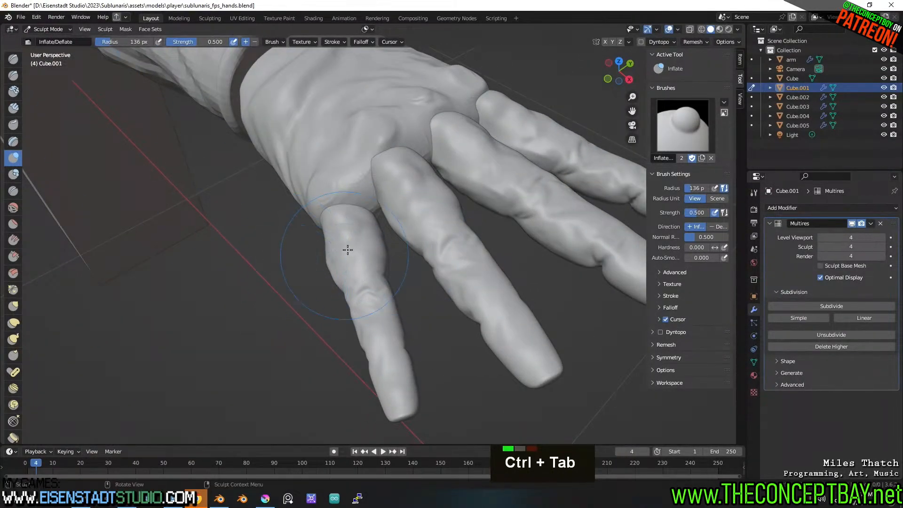
pyautogui.hotkey('ctrl', 'Tab')
pyautogui.hotkey('ctrl', 'Tab')
pyautogui.hotkey('ctrl', 'Tab')
pyautogui.hotkey('ctrl', 'Tab')
pyautogui.click(287, 235)
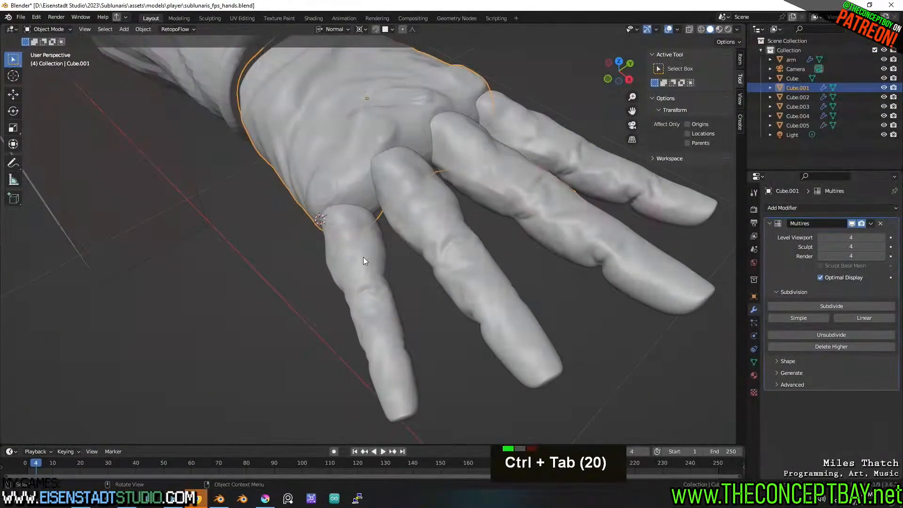
pyautogui.click(363, 257)
pyautogui.hotkey('ctrl', 'Tab')
pyautogui.click(362, 334)
# Try smoothing the little finger's base, undo it, and switch to the Elastic Deform brush with a 95 px radius.
pyautogui.keyDown('shift'); pyautogui.moveTo(395, 229); pyautogui.dragTo(382, 248); pyautogui.keyUp('shift')
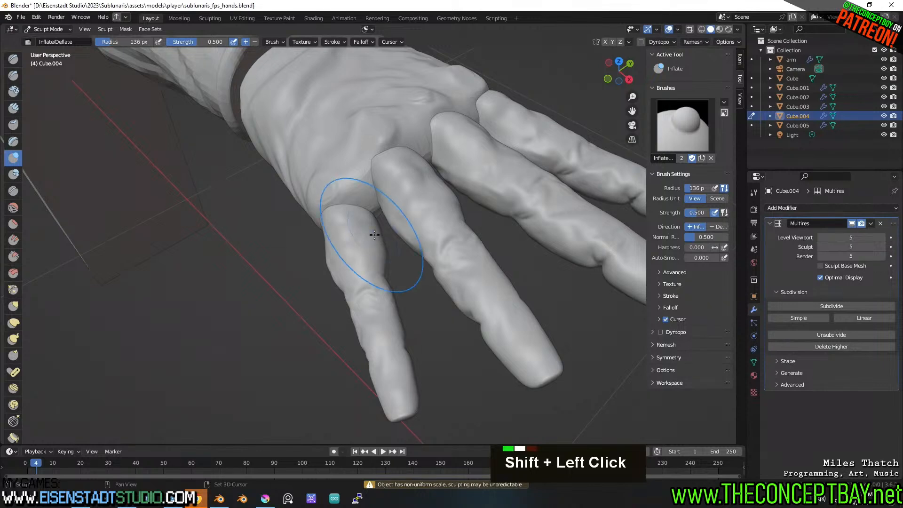
pyautogui.hotkey('ctrl', 'z')
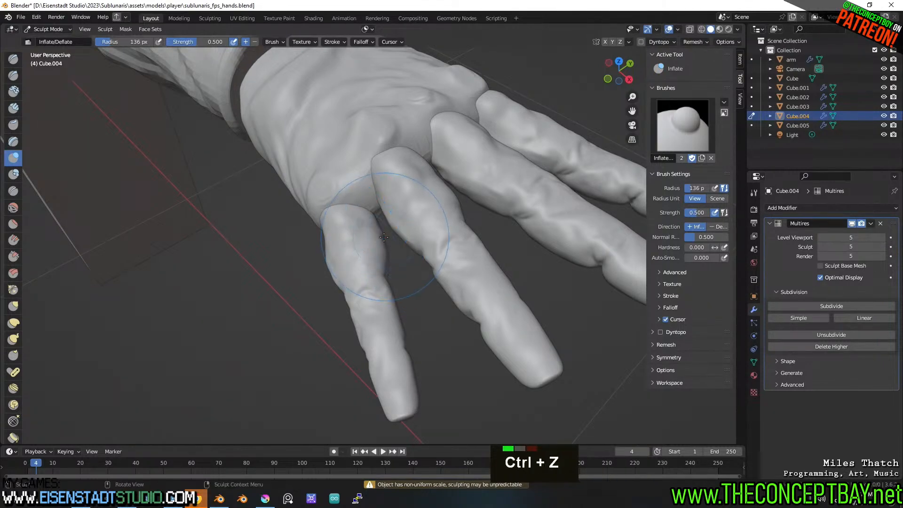
pyautogui.click(14, 323)
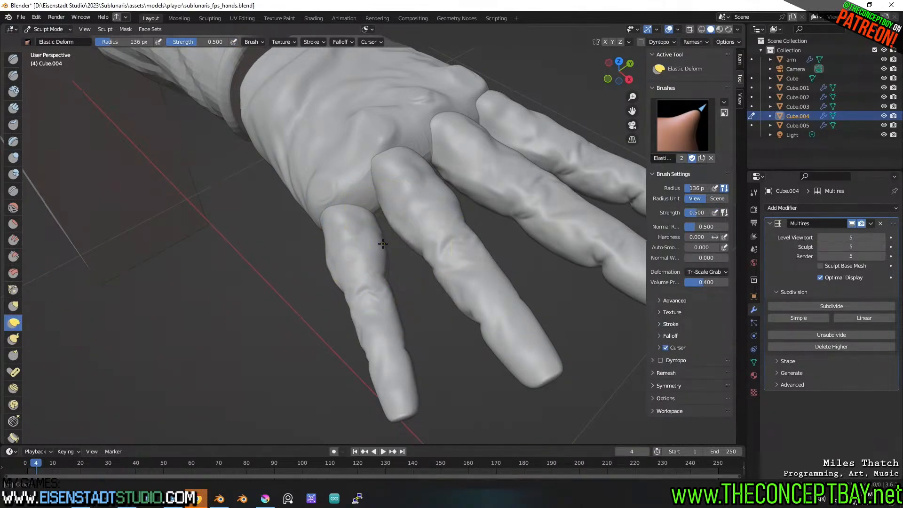
pyautogui.hotkey('ctrl', 'z')
pyautogui.hotkey('ctrl', 'z')
pyautogui.press('f')
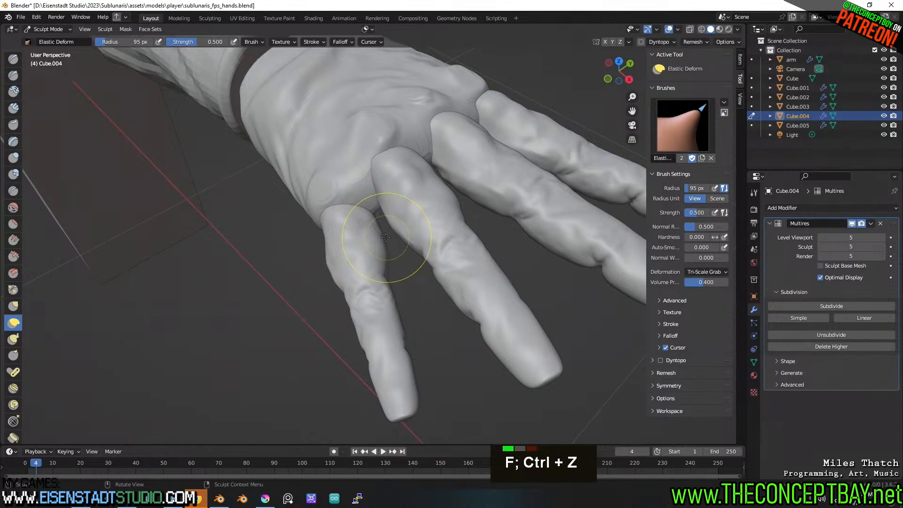
# Try reshaping the little finger's base with the Elastic Deform brush and undo the strokes.
pyautogui.moveTo(363, 242); pyautogui.dragTo(367, 289, button='middle')
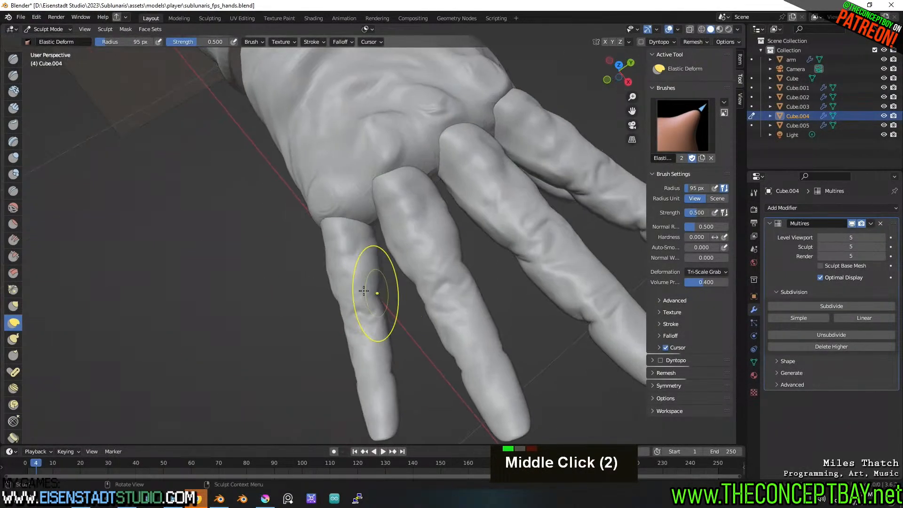
pyautogui.scroll(3, 388, 272)
pyautogui.moveTo(371, 237); pyautogui.dragTo(376, 232)
pyautogui.hotkey('ctrl', 'z')
pyautogui.moveTo(377, 232)
pyautogui.mouseDown(button='middle')
pyautogui.moveTo(358, 267)
pyautogui.moveTo(361, 190)
pyautogui.moveTo(375, 200)
pyautogui.mouseUp(button='middle')
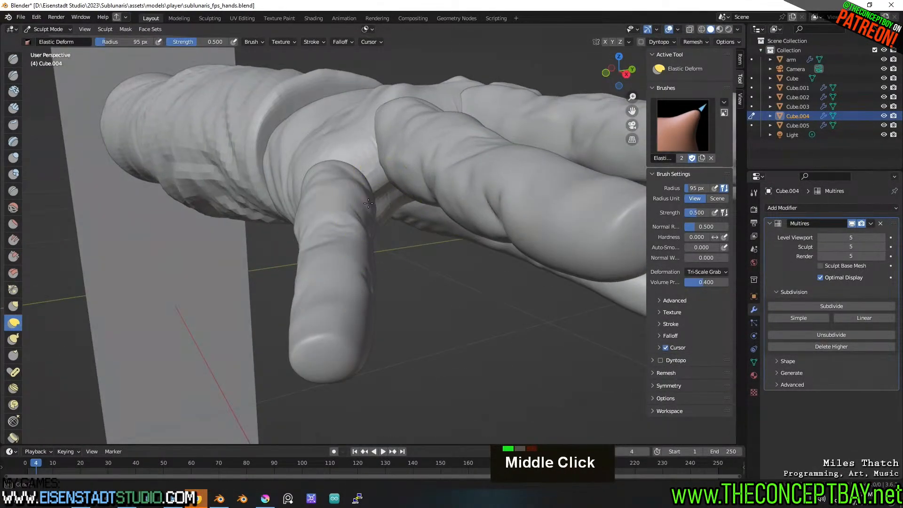
pyautogui.hotkey('ctrl', 'z')
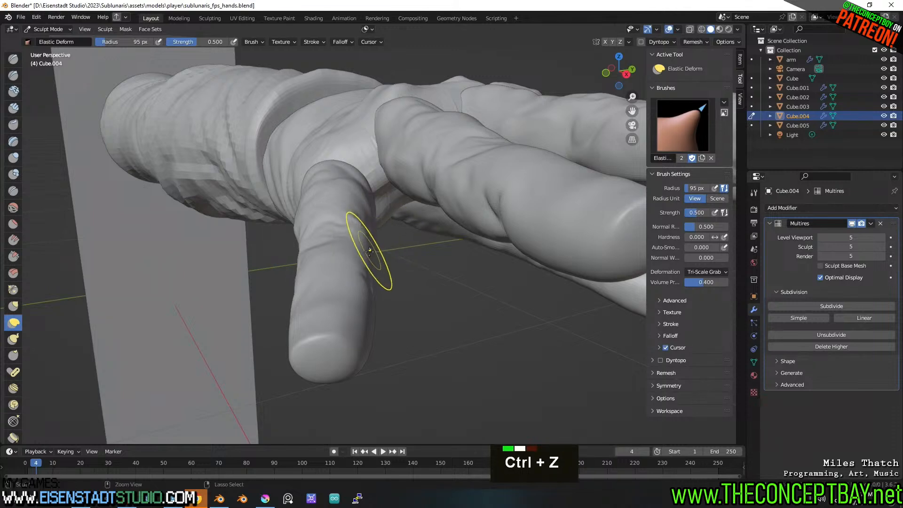
# Check the little finger and the back of the hand, and save the file.
pyautogui.moveTo(384, 247); pyautogui.dragTo(451, 330, button='middle')
pyautogui.scroll(-3, 484, 387)
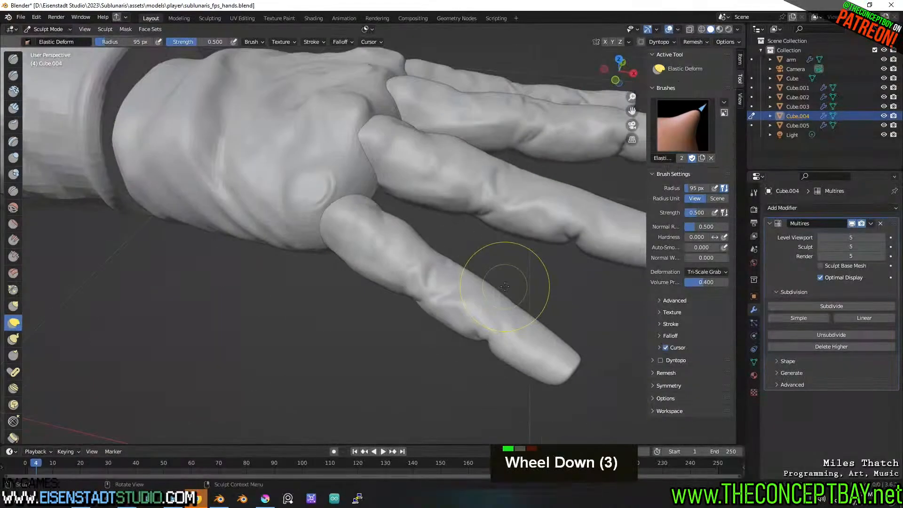
pyautogui.moveTo(484, 387); pyautogui.dragTo(473, 267, button='middle')
pyautogui.hotkey('ctrl', 's')
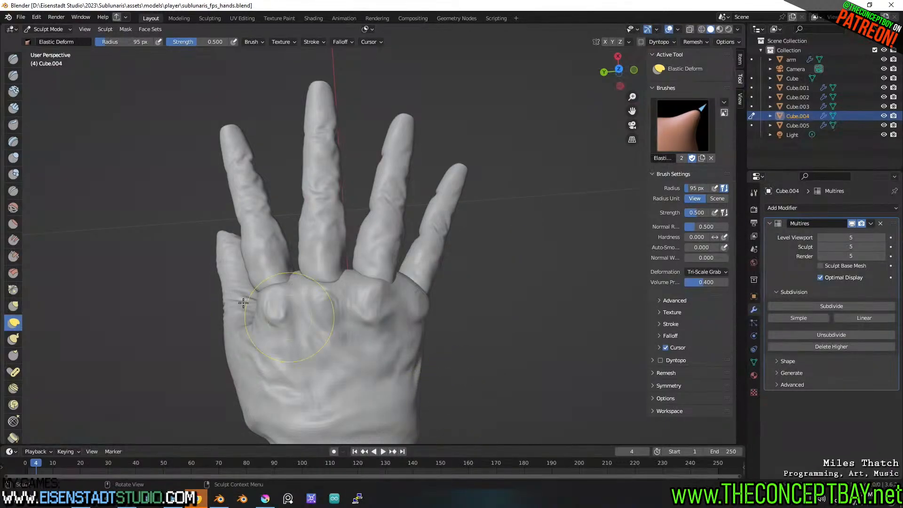
# Switch to Chrome, search Google for "blender machine tools" and open the MACHIN3tools page on Blender Market.
pyautogui.click(200, 498)
pyautogui.click(280, 405)
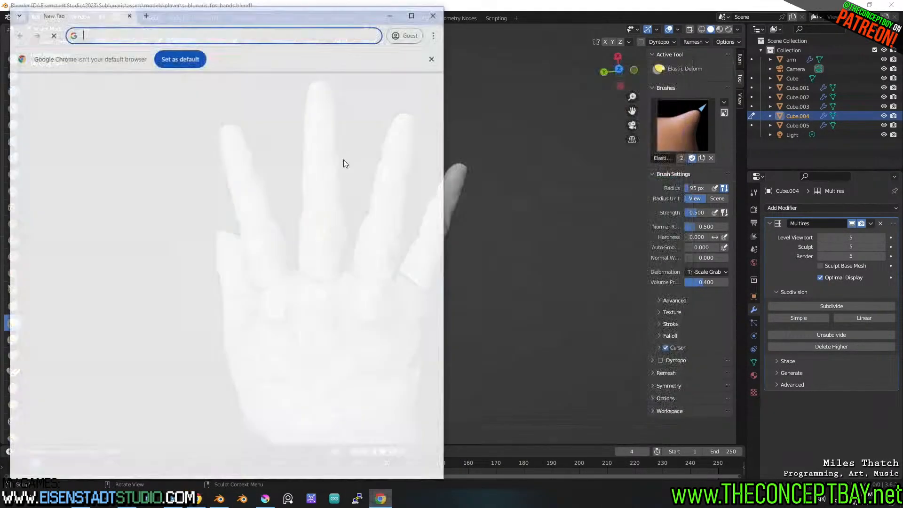
pyautogui.write('blender mac')
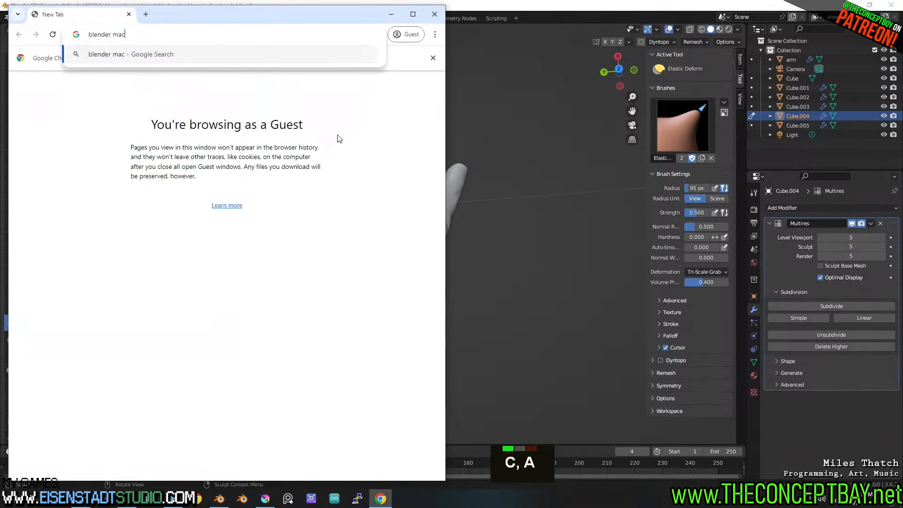
pyautogui.write('hne tools')
pyautogui.press('Return')
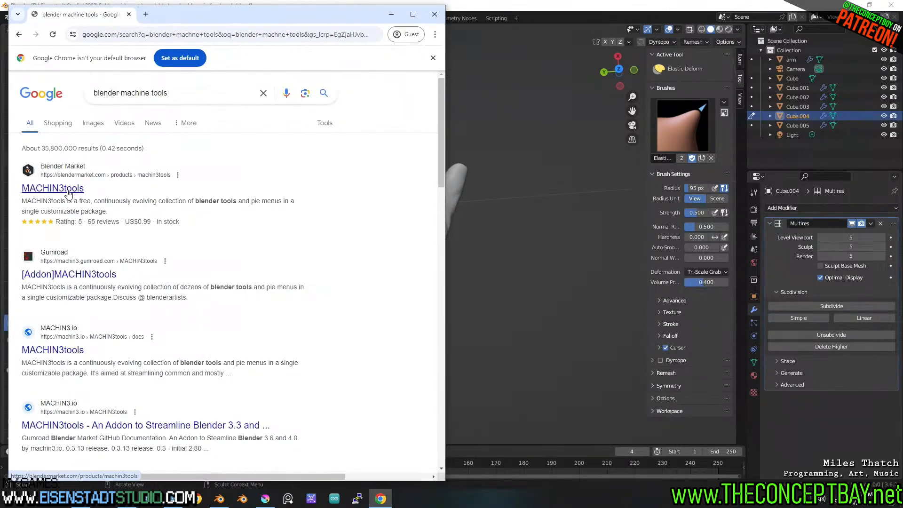
pyautogui.middleClick(68, 193)
pyautogui.hotkey('ctrl', 'Tab')
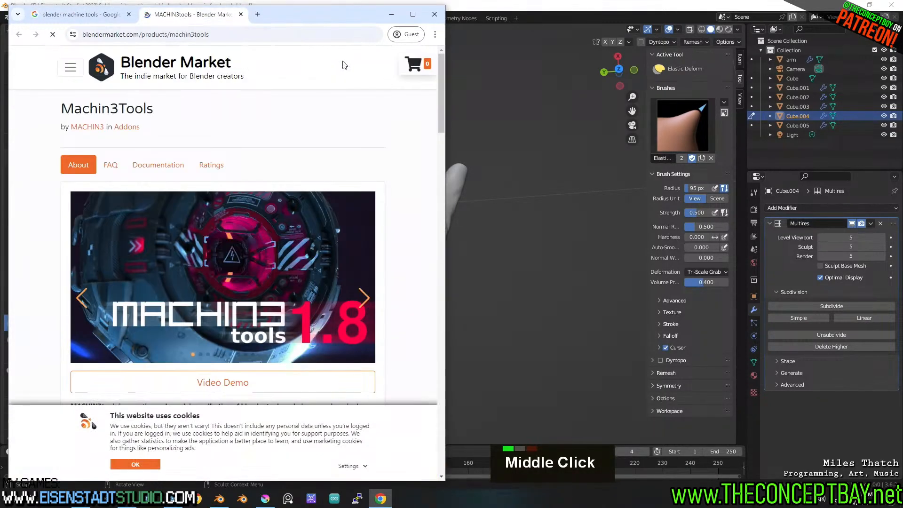
# Read through the MACHIN3tools product page, covering its description, pie menus, tool list and product versions.
pyautogui.scroll(-5, 337, 174)
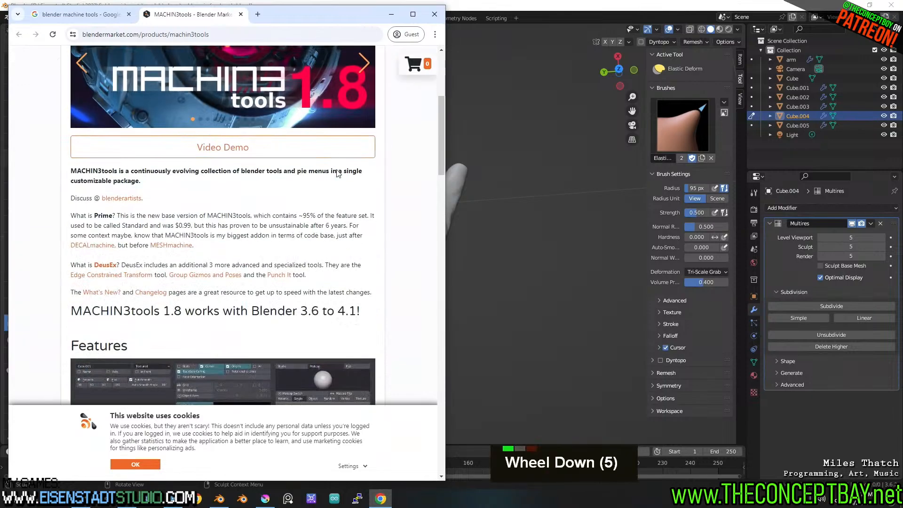
pyautogui.scroll(-4, 337, 169)
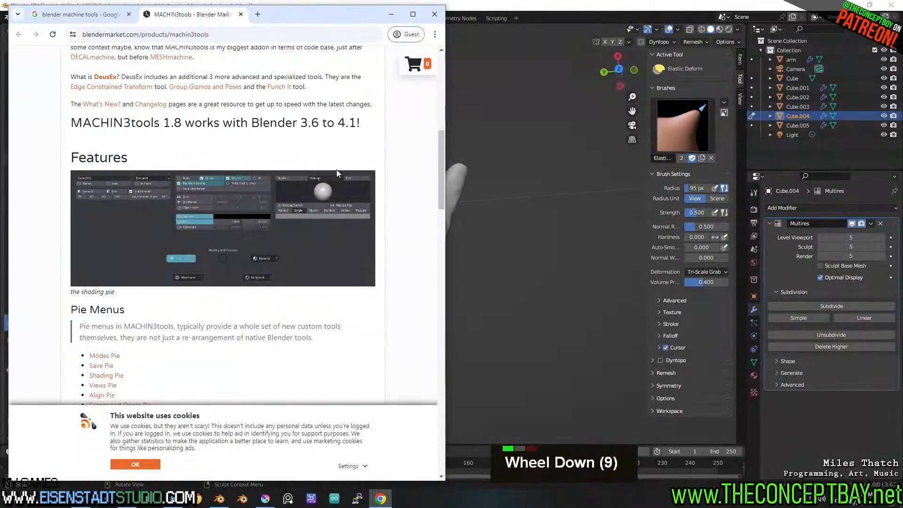
pyautogui.scroll(5, 337, 169)
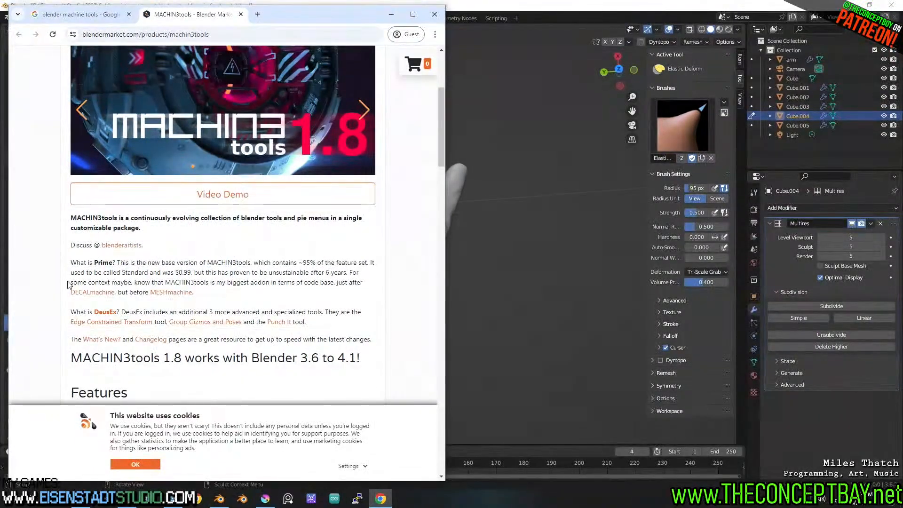
pyautogui.scroll(-1, 68, 285)
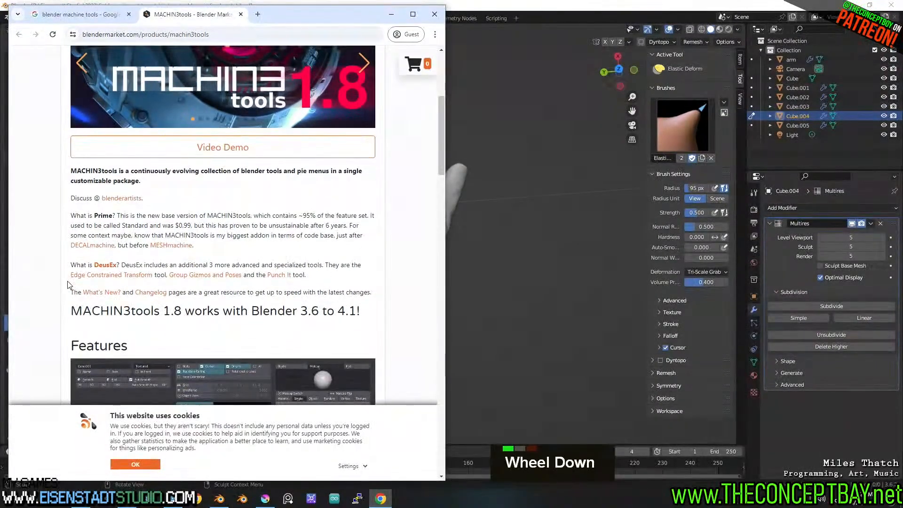
pyautogui.scroll(-11, 68, 284)
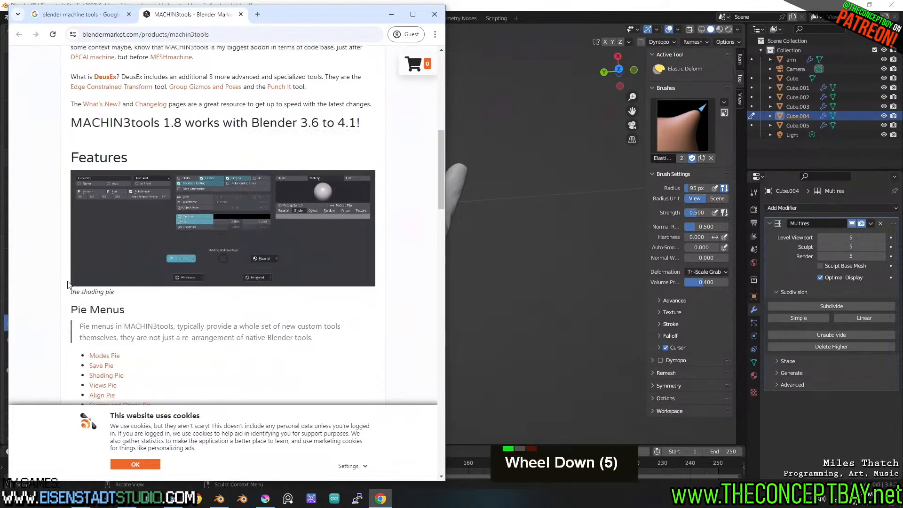
pyautogui.scroll(2, 64, 281)
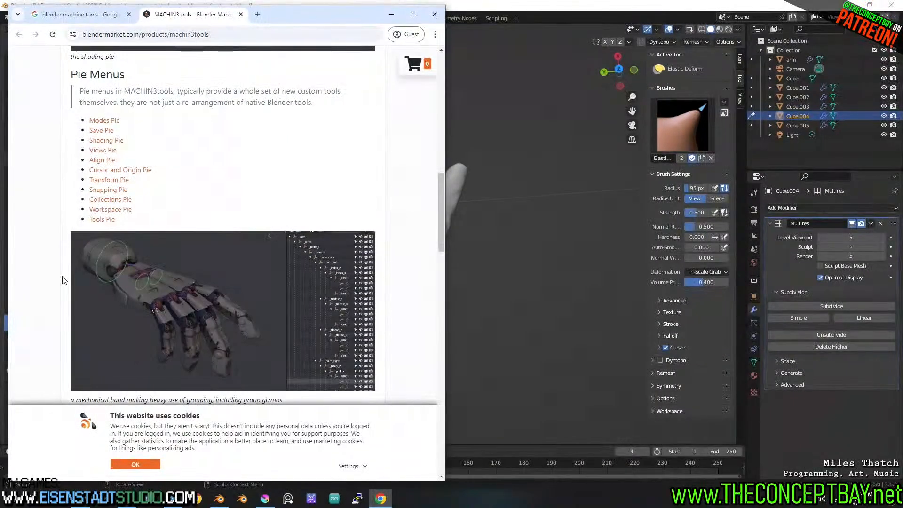
pyautogui.scroll(-6, 65, 281)
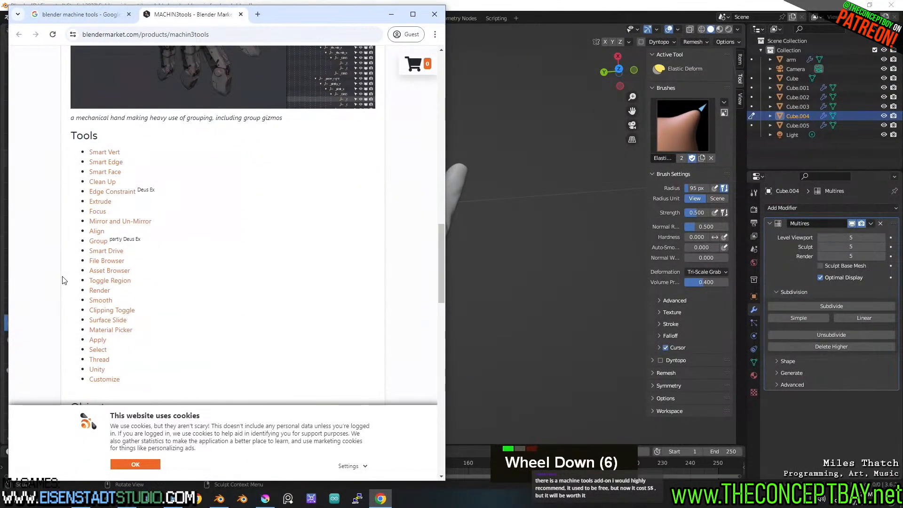
pyautogui.scroll(-6, 64, 280)
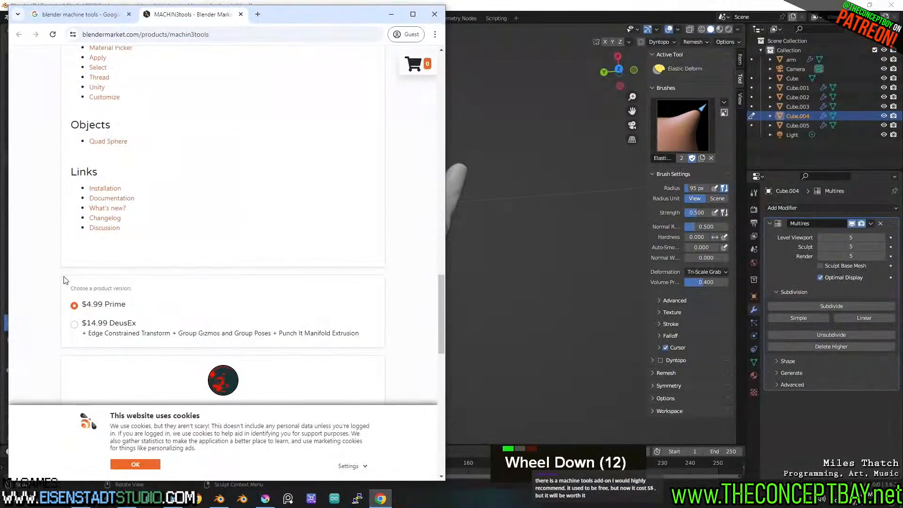
# View the Smart Vert documentation from the tool list, go back to the product page and return to Blender.
pyautogui.scroll(6, 64, 281)
pyautogui.click(112, 153)
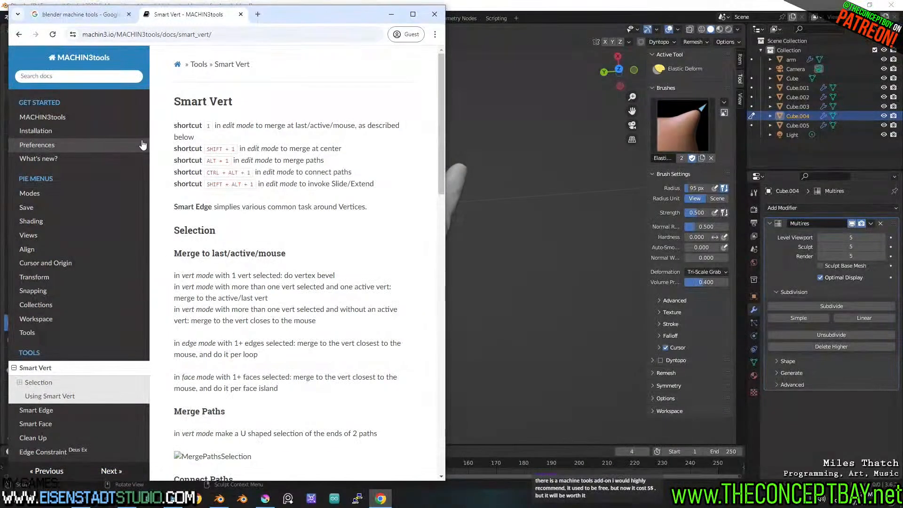
pyautogui.click(19, 34)
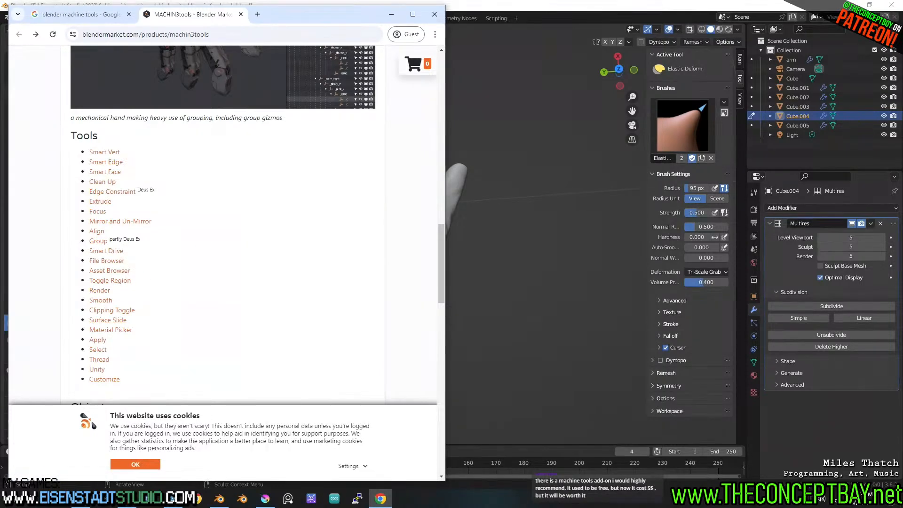
pyautogui.click(528, 6)
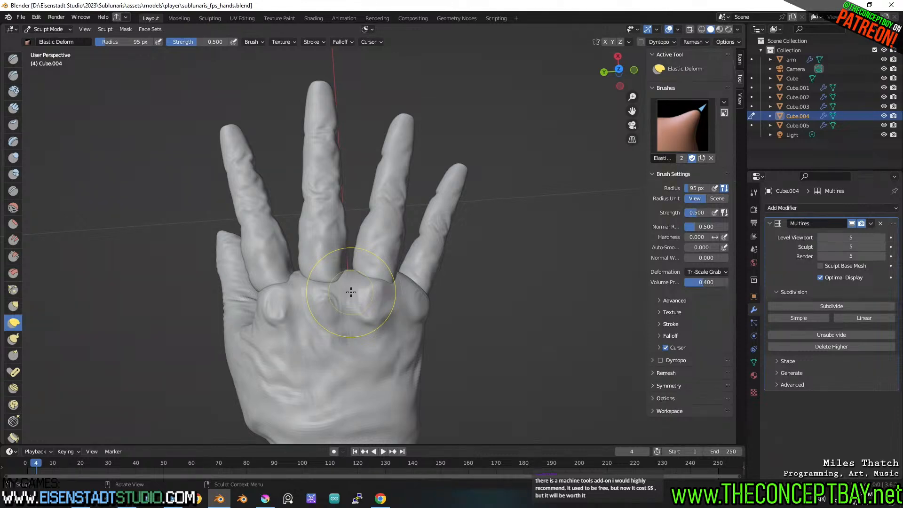
# Enlarge the Elastic Deform brush to a 131 px radius while viewing the thumb side of the hand.
pyautogui.keyDown('shift'); pyautogui.moveTo(327, 309); pyautogui.dragTo(359, 266, button='middle'); pyautogui.keyUp('shift')
pyautogui.scroll(1, 387, 276)
pyautogui.scroll(1, 387, 276)
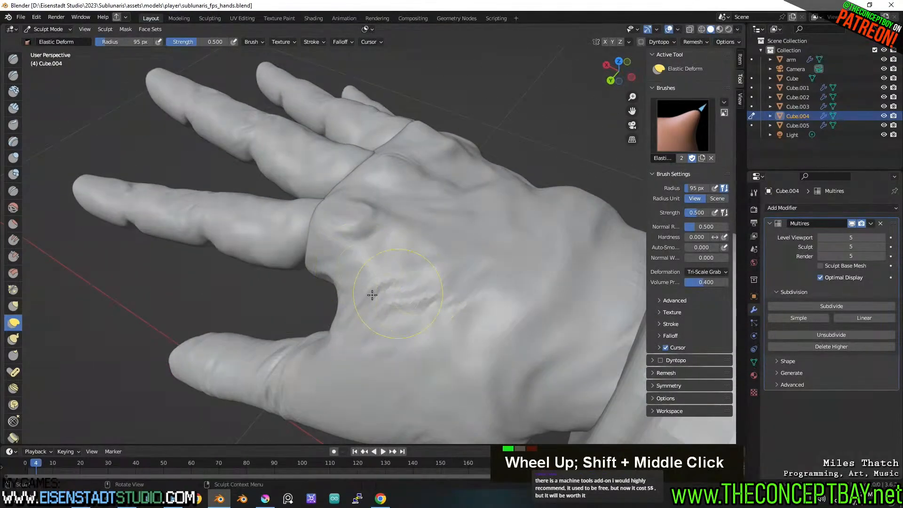
pyautogui.moveTo(372, 295); pyautogui.dragTo(319, 267)
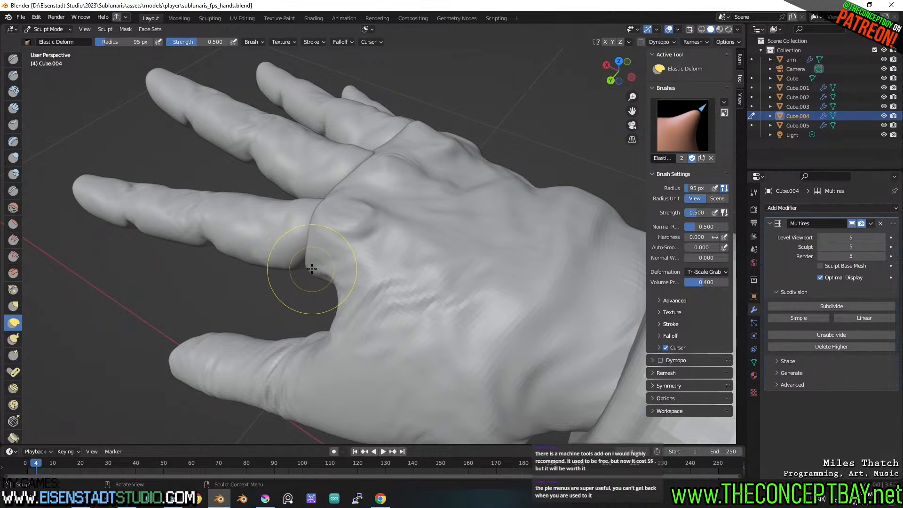
pyautogui.moveTo(299, 273)
pyautogui.mouseDown(button='middle')
pyautogui.moveTo(346, 231)
pyautogui.moveTo(409, 263)
pyautogui.mouseUp(button='middle')
pyautogui.press('f')
pyautogui.click(413, 303)
pyautogui.moveTo(409, 307); pyautogui.dragTo(225, 299, button='middle')
# Switch sculpting from the little finger to the hand, Cube.001.
pyautogui.hotkey('ctrl', 'Tab')
pyautogui.click(366, 242)
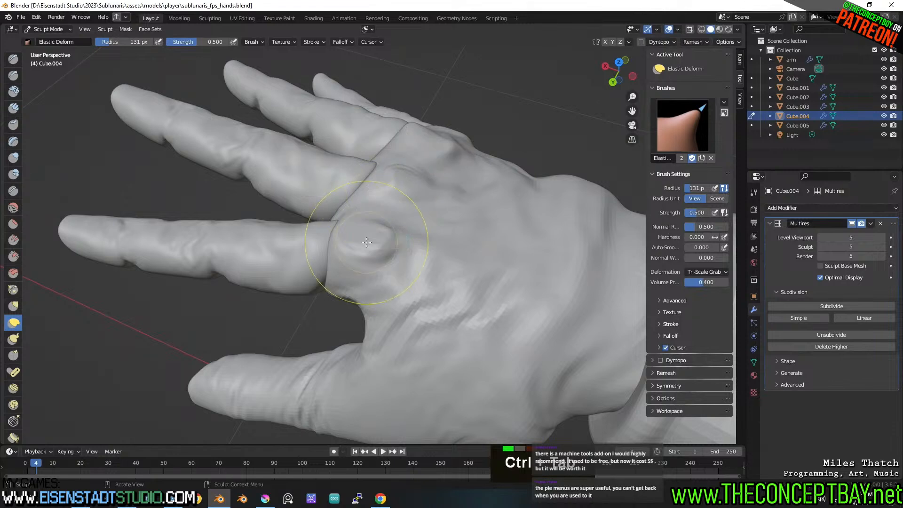
pyautogui.click(390, 236)
pyautogui.hotkey('ctrl', 'Tab')
pyautogui.click(328, 237)
pyautogui.click(391, 238)
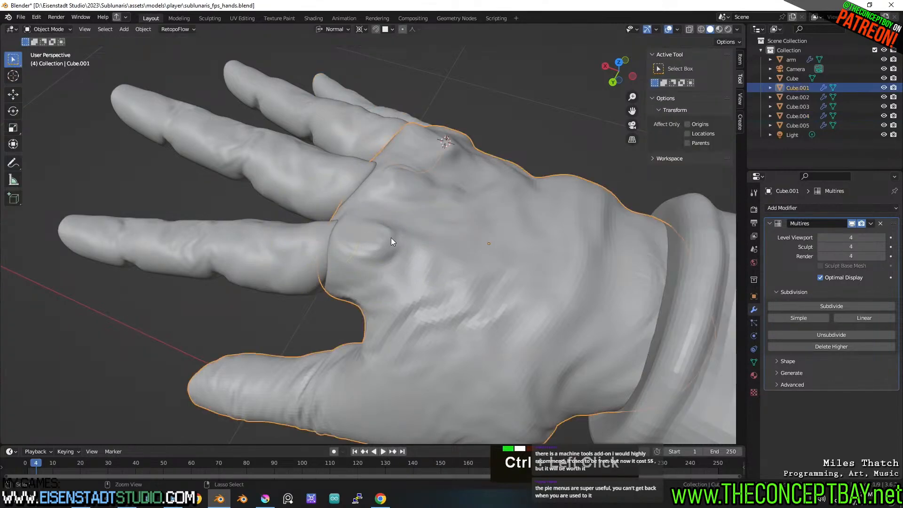
pyautogui.hotkey('ctrl', 'Tab')
pyautogui.click(391, 292)
# Pull out the web between the thumb and index finger from the back and palm sides with Elastic Deform.
pyautogui.moveTo(344, 298); pyautogui.dragTo(301, 311)
pyautogui.moveTo(301, 311)
pyautogui.mouseDown(button='middle')
pyautogui.moveTo(325, 283)
pyautogui.moveTo(381, 294)
pyautogui.moveTo(372, 263)
pyautogui.mouseUp(button='middle')
pyautogui.keyDown('shift'); pyautogui.moveTo(371, 263); pyautogui.dragTo(339, 258, button='middle'); pyautogui.keyUp('shift')
pyautogui.moveTo(339, 259)
pyautogui.mouseDown(button='middle')
pyautogui.moveTo(415, 241)
pyautogui.moveTo(426, 263)
pyautogui.moveTo(423, 202)
pyautogui.mouseUp(button='middle')
pyautogui.scroll(1, 424, 202)
pyautogui.scroll(-3, 417, 186)
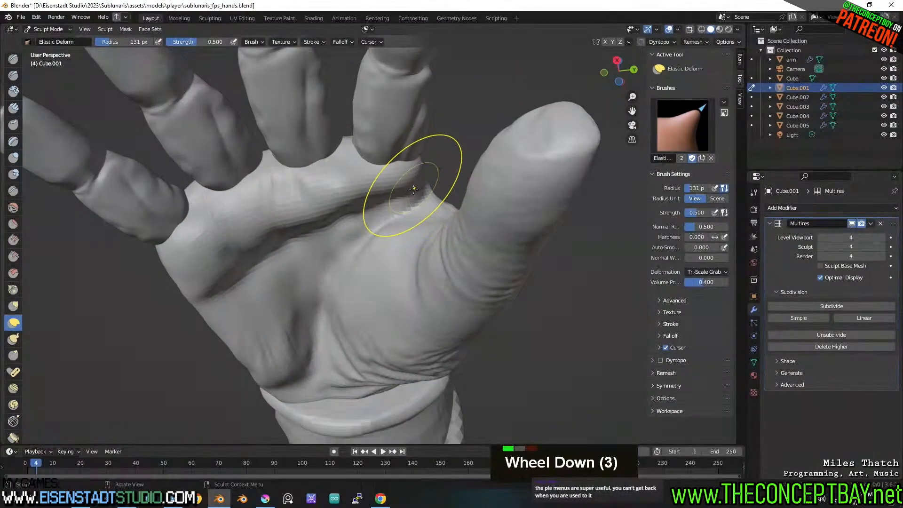
pyautogui.moveTo(414, 189); pyautogui.dragTo(439, 187)
# Reduce the Elastic Deform radius to 83 px and reshape the palm's edge between the finger bases.
pyautogui.moveTo(438, 189); pyautogui.dragTo(278, 228, button='middle')
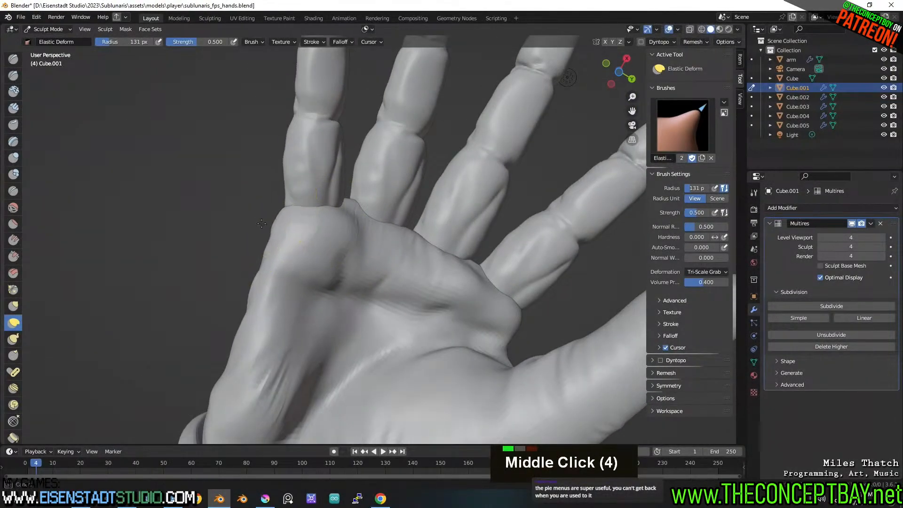
pyautogui.moveTo(352, 213); pyautogui.dragTo(413, 267, button='middle')
pyautogui.scroll(2, 413, 267)
pyautogui.press('f')
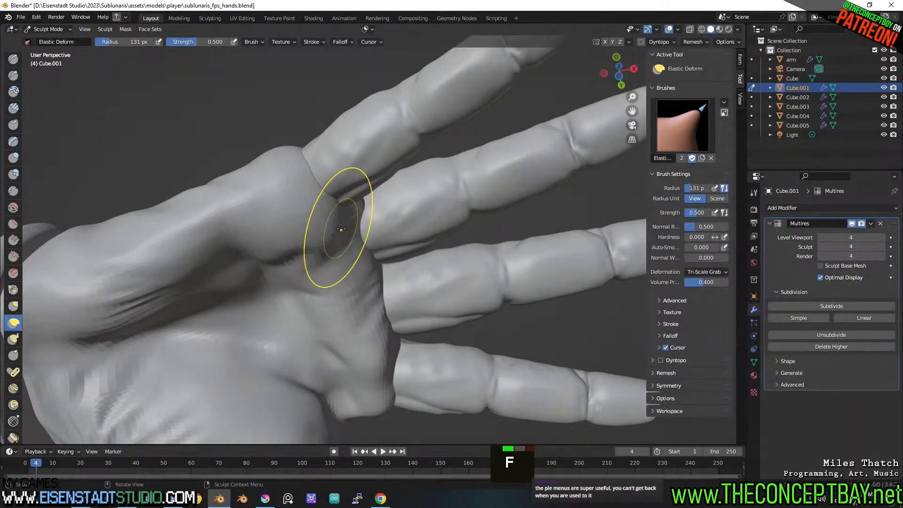
pyautogui.press('f')
pyautogui.doubleClick(345, 222)
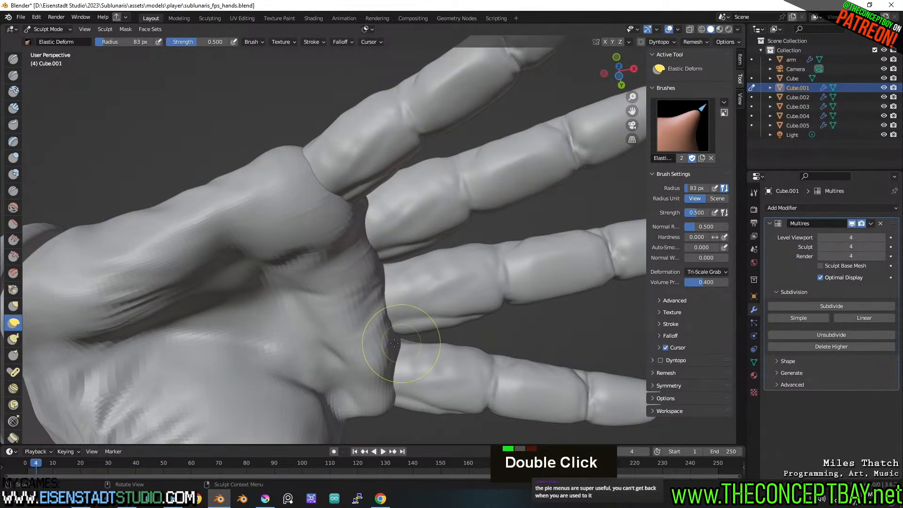
# Set the Elastic Deform radius to 81 px and adjust the hand's edge around the finger bases on the knuckle side.
pyautogui.moveTo(373, 292); pyautogui.dragTo(302, 374, button='middle')
pyautogui.scroll(-2, 319, 258)
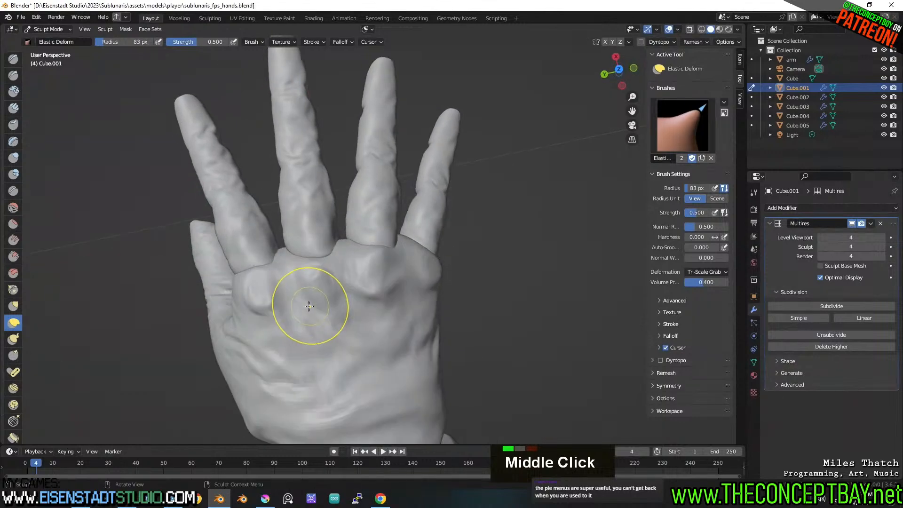
pyautogui.scroll(2, 302, 299)
pyautogui.press('f')
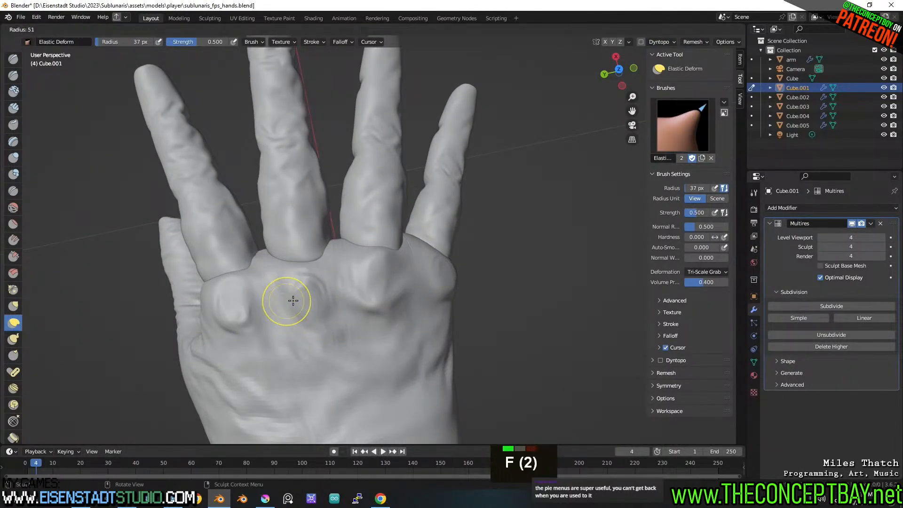
pyautogui.click(293, 300)
pyautogui.doubleClick(274, 269)
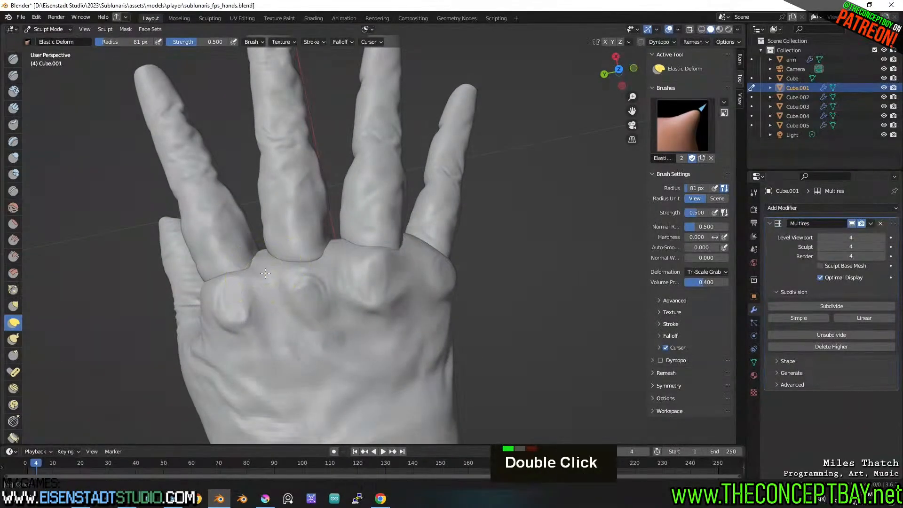
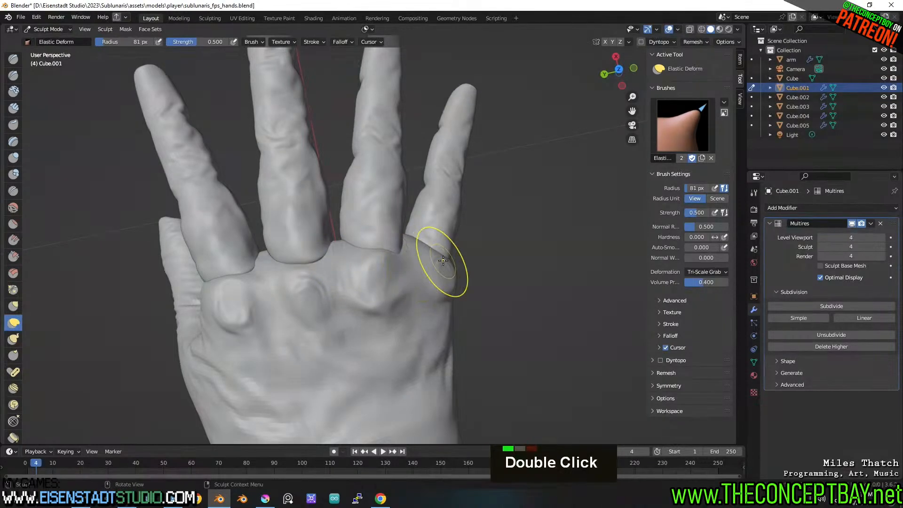
# Set the Elastic Deform radius to 88 px for working on the finger webs from the palm side.
pyautogui.moveTo(495, 284); pyautogui.dragTo(387, 250, button='middle')
pyautogui.moveTo(438, 312)
pyautogui.mouseDown(button='middle')
pyautogui.moveTo(428, 254)
pyautogui.moveTo(372, 294)
pyautogui.moveTo(371, 221)
pyautogui.moveTo(331, 172)
pyautogui.moveTo(291, 179)
pyautogui.mouseUp(button='middle')
pyautogui.scroll(2, 372, 294)
pyautogui.keyDown('shift'); pyautogui.moveTo(291, 179); pyautogui.dragTo(262, 188, button='middle'); pyautogui.keyUp('shift')
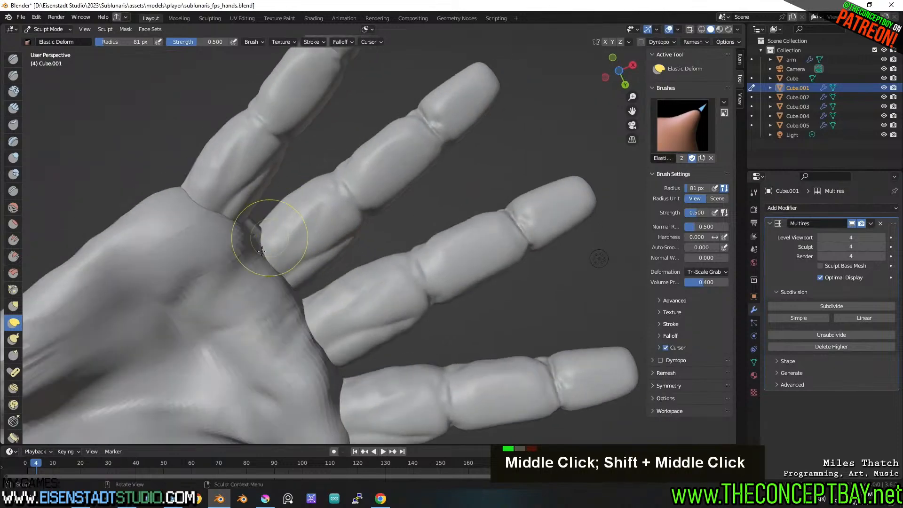
pyautogui.press('f')
pyautogui.moveTo(268, 267); pyautogui.dragTo(233, 247, button='middle')
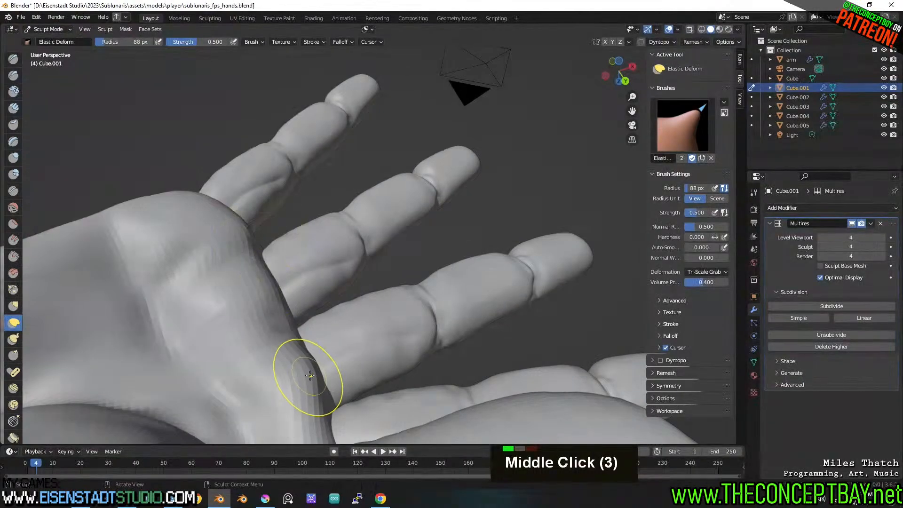
# Try pulling the palm's edge outward at the middle finger's base and undo the stroke.
pyautogui.moveTo(310, 375); pyautogui.dragTo(339, 352)
pyautogui.scroll(-4, 314, 366)
pyautogui.moveTo(313, 366); pyautogui.dragTo(307, 320, button='middle')
pyautogui.scroll(4, 308, 346)
pyautogui.hotkey('ctrl', 'z')
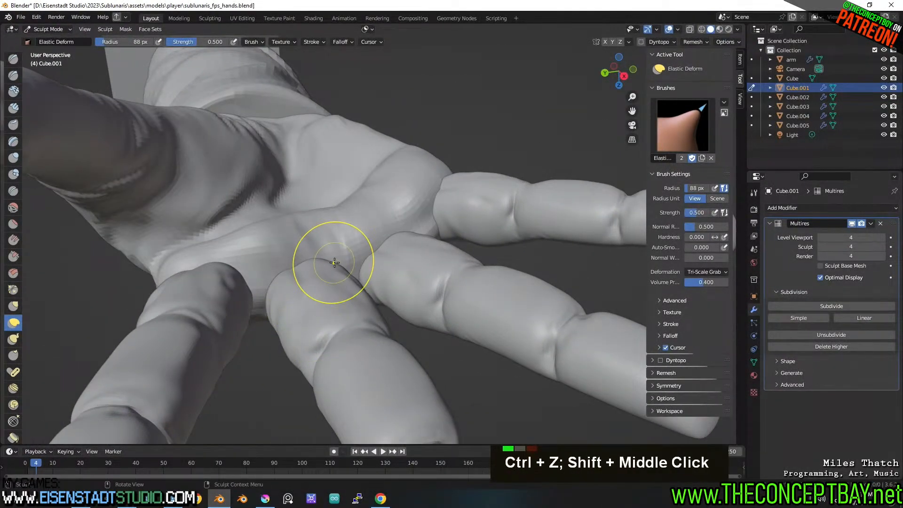
# Switch to the Draw brush and smooth the hand's outer side below the little finger's knuckle.
pyautogui.press('x')
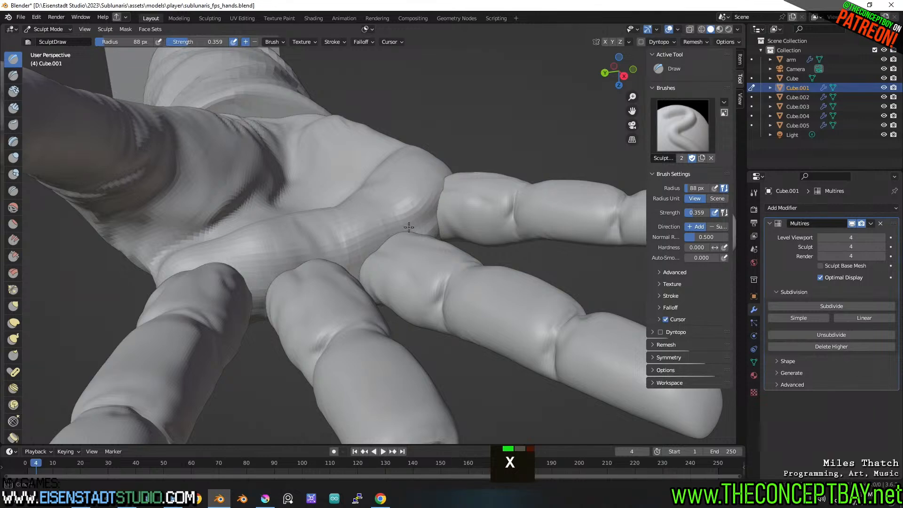
pyautogui.moveTo(206, 291); pyautogui.dragTo(202, 323, button='middle')
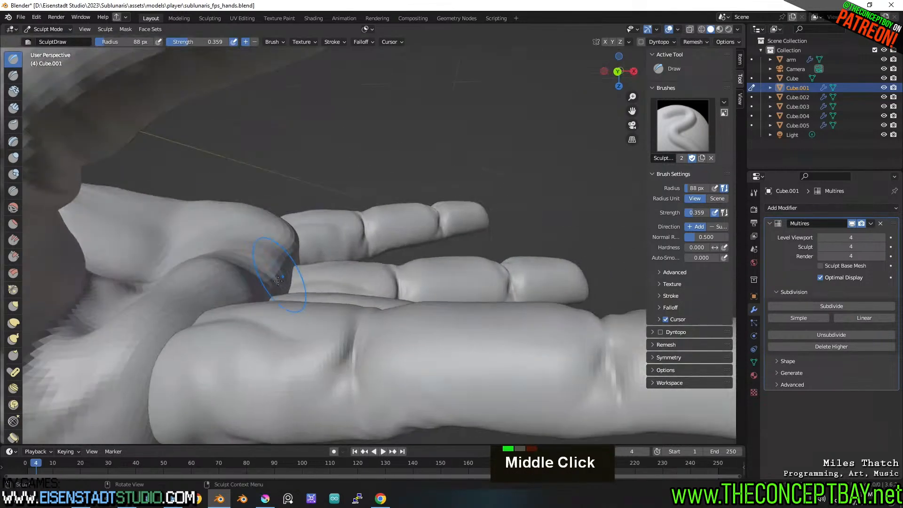
pyautogui.keyDown('shift'); pyautogui.scroll(-3, 203, 323); pyautogui.keyUp('shift')
pyautogui.scroll(-2, 292, 319)
pyautogui.moveTo(292, 319); pyautogui.dragTo(292, 229, button='middle')
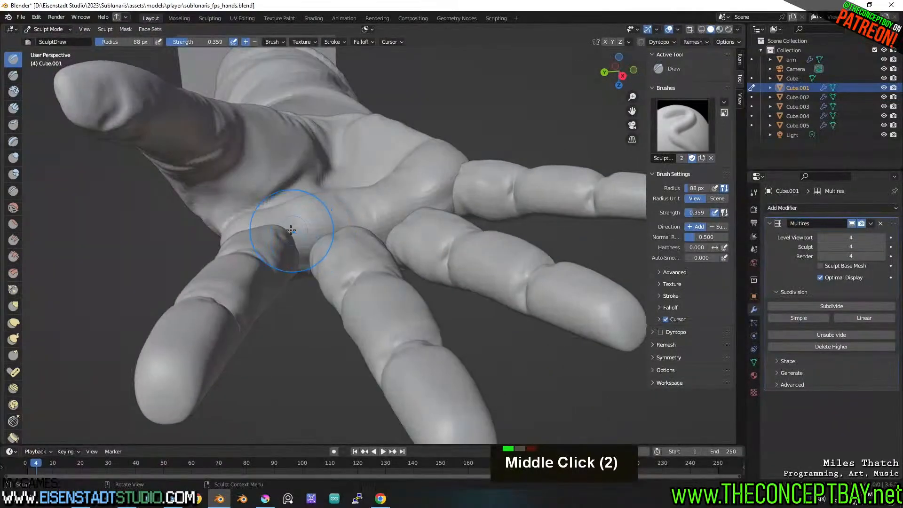
pyautogui.moveTo(488, 189); pyautogui.dragTo(523, 239, button='middle')
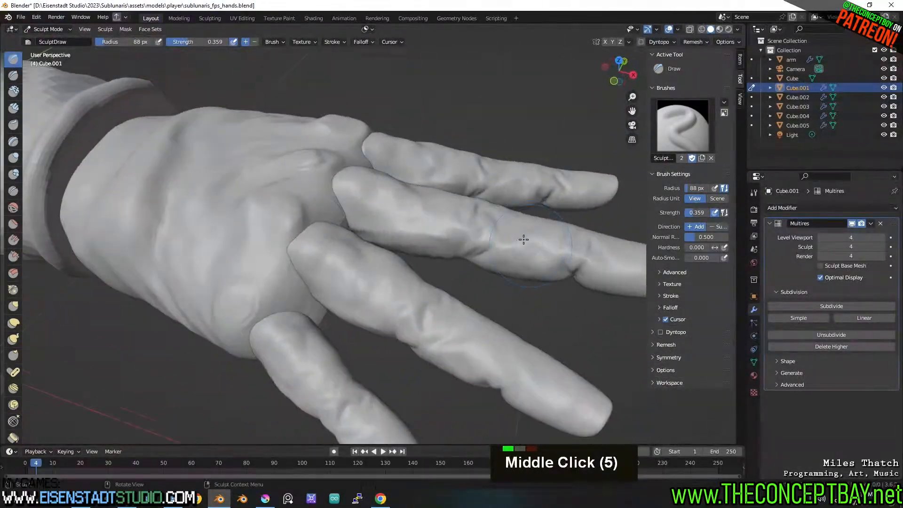
pyautogui.scroll(-3, 449, 247)
pyautogui.moveTo(448, 247); pyautogui.dragTo(383, 324, button='middle')
pyautogui.keyDown('shift'); pyautogui.click(318, 298); pyautogui.keyUp('shift')
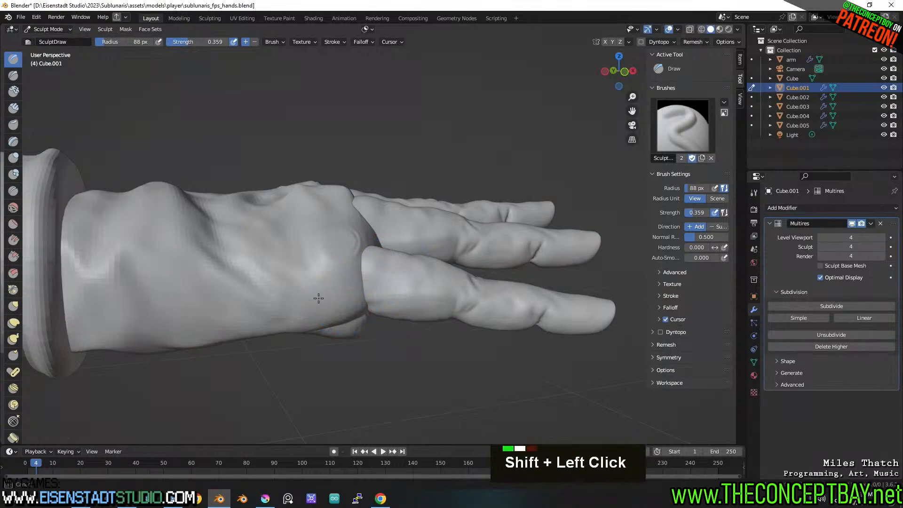
# Carve inward with the Draw brush between the finger bases on the knuckle side of the hand.
pyautogui.moveTo(348, 295); pyautogui.dragTo(472, 322, button='middle')
pyautogui.scroll(2, 333, 308)
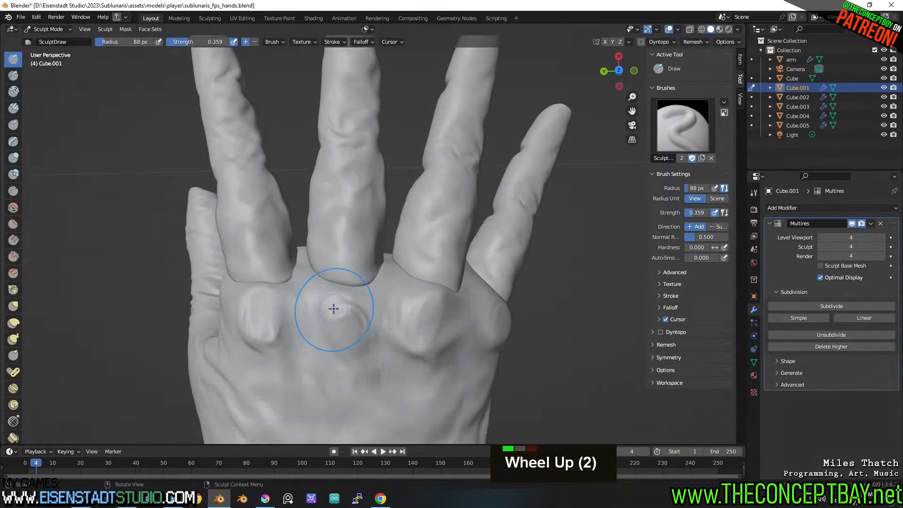
pyautogui.moveTo(428, 249)
pyautogui.mouseDown(button='middle')
pyautogui.moveTo(374, 240)
pyautogui.moveTo(325, 216)
pyautogui.moveTo(349, 213)
pyautogui.mouseUp(button='middle')
pyautogui.keyDown('ctrl'); pyautogui.moveTo(349, 213); pyautogui.dragTo(322, 222); pyautogui.keyUp('ctrl')
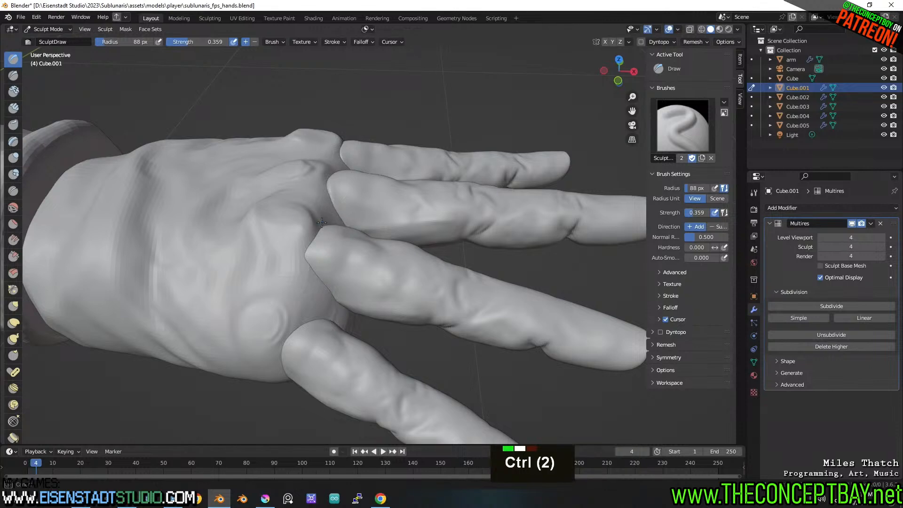
pyautogui.moveTo(318, 290)
pyautogui.keyDown('ctrl'); pyautogui.mouseDown()
pyautogui.moveTo(321, 312)
pyautogui.moveTo(341, 301)
pyautogui.mouseUp(); pyautogui.keyUp('ctrl')
pyautogui.moveTo(369, 158)
pyautogui.mouseDown(button='middle')
pyautogui.moveTo(385, 210)
pyautogui.moveTo(358, 294)
pyautogui.mouseUp(button='middle')
pyautogui.keyDown('ctrl'); pyautogui.moveTo(345, 250); pyautogui.dragTo(339, 236); pyautogui.keyUp('ctrl')
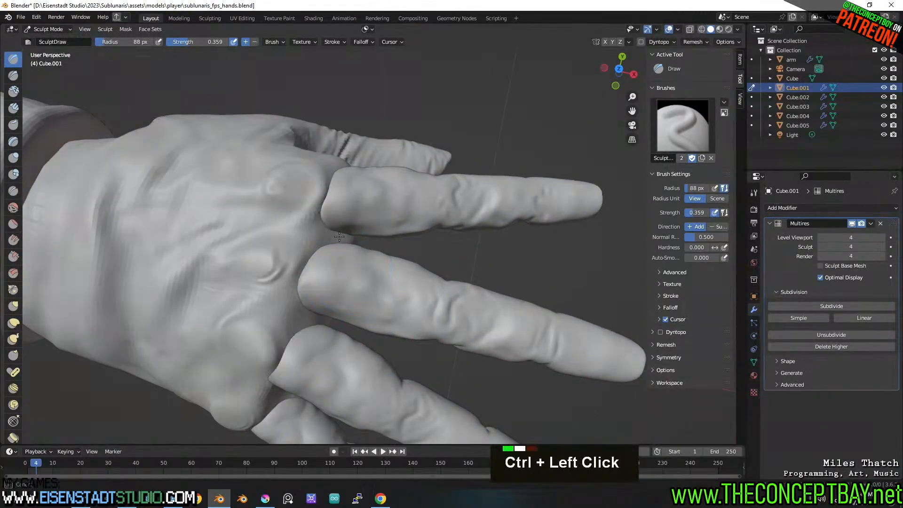
# Smooth the hand's surface beside the index finger's base and along the adjoining palm edge.
pyautogui.moveTo(339, 236); pyautogui.dragTo(198, 193, button='middle')
pyautogui.moveTo(423, 277); pyautogui.dragTo(376, 207, button='middle')
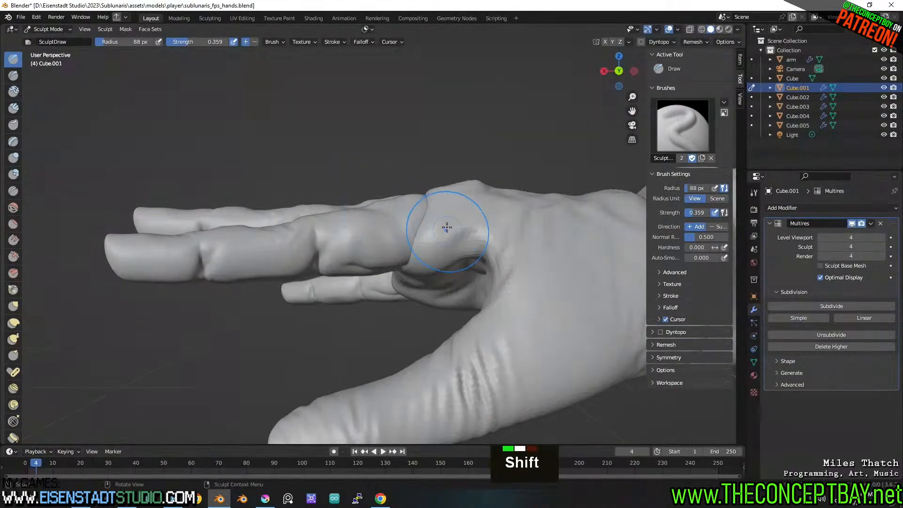
pyautogui.keyDown('shift'); pyautogui.moveTo(447, 227); pyautogui.dragTo(427, 246); pyautogui.keyUp('shift')
pyautogui.moveTo(427, 246)
pyautogui.mouseDown(button='middle')
pyautogui.moveTo(488, 242)
pyautogui.moveTo(405, 267)
pyautogui.mouseUp(button='middle')
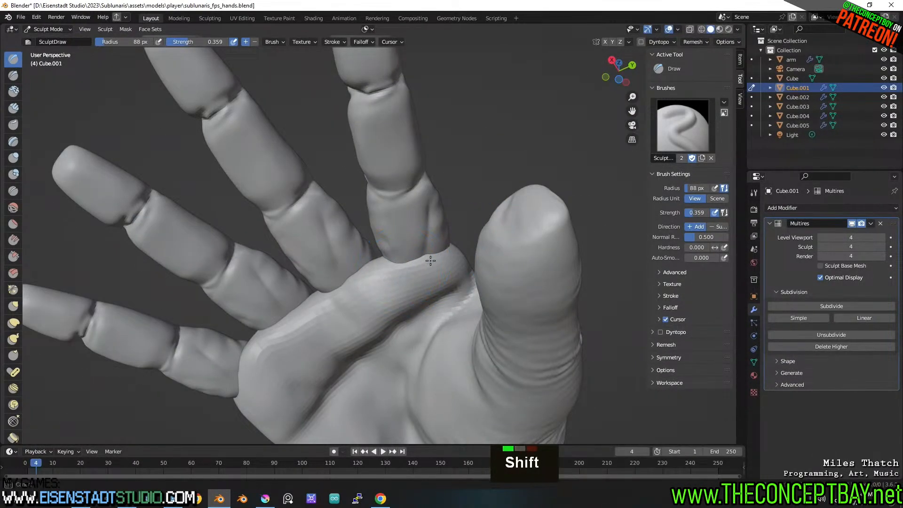
pyautogui.moveTo(339, 241); pyautogui.dragTo(284, 273, button='middle')
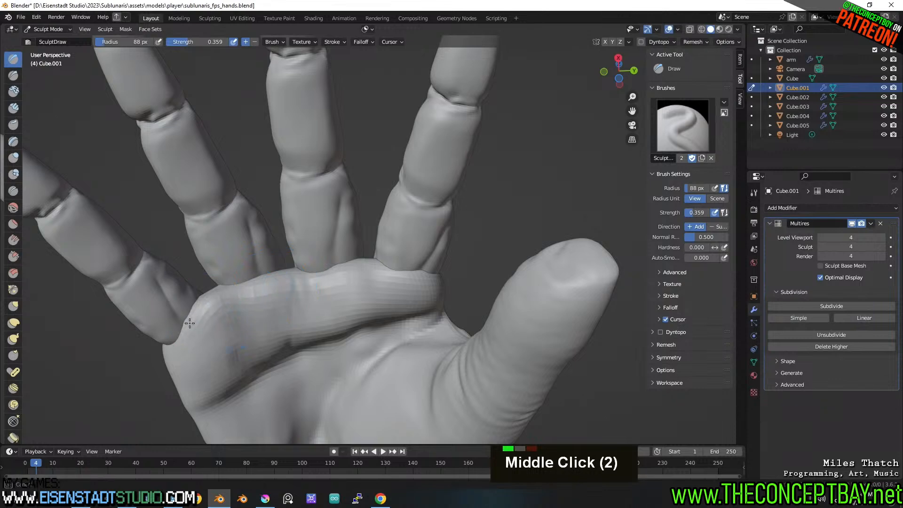
# Switch from Sculpt Mode to Object Mode and select the index finger.
pyautogui.moveTo(172, 338); pyautogui.dragTo(397, 276, button='middle')
pyautogui.scroll(-2, 274, 289)
pyautogui.scroll(-1, 380, 312)
pyautogui.scroll(3, 368, 292)
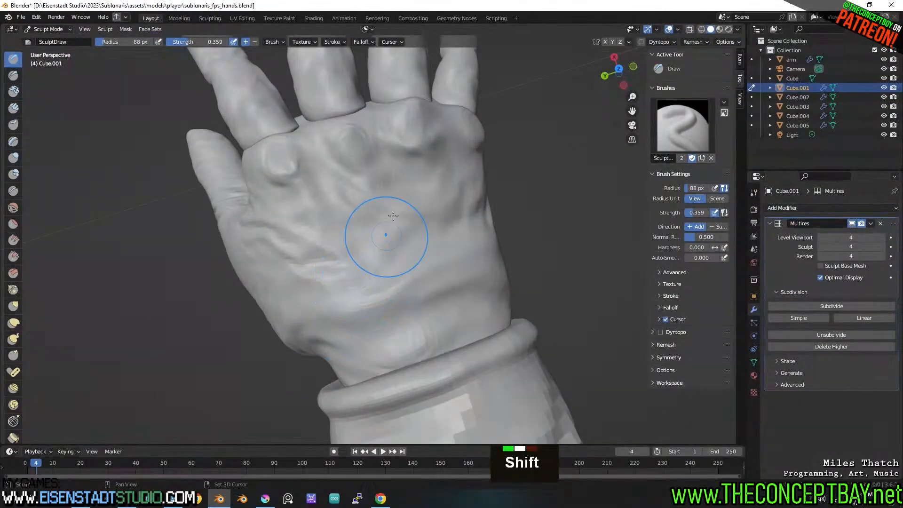
pyautogui.keyDown('shift'); pyautogui.moveTo(384, 175); pyautogui.dragTo(393, 192, button='middle'); pyautogui.keyUp('shift')
pyautogui.scroll(-2, 373, 252)
pyautogui.moveTo(373, 252); pyautogui.dragTo(362, 221, button='middle')
pyautogui.keyDown('shift'); pyautogui.moveTo(362, 221); pyautogui.dragTo(382, 236, button='middle'); pyautogui.keyUp('shift')
pyautogui.hotkey('ctrl', 'Tab')
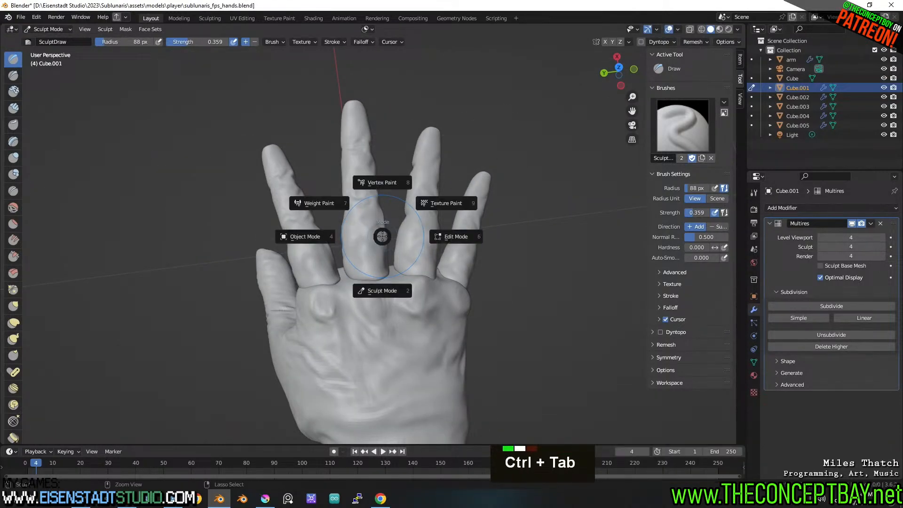
pyautogui.keyDown('ctrl'); pyautogui.click(317, 241); pyautogui.keyUp('ctrl')
pyautogui.keyDown('ctrl'); pyautogui.click(317, 241); pyautogui.keyUp('ctrl')
# Place the 3D cursor at the index finger's base as the pivot and rotate the finger about 7° toward the middle finger.
pyautogui.keyDown('alt'); pyautogui.moveTo(334, 224); pyautogui.dragTo(392, 156, button='middle'); pyautogui.keyUp('alt')
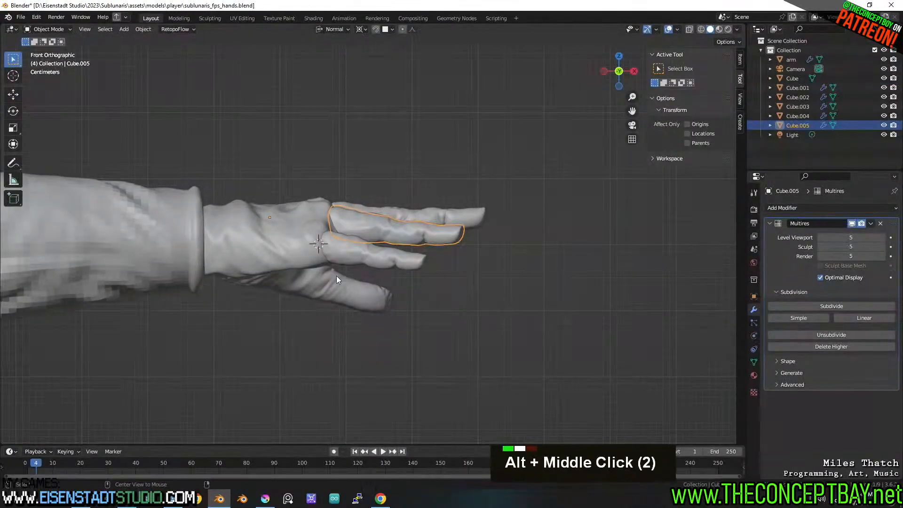
pyautogui.keyDown('alt'); pyautogui.moveTo(336, 275); pyautogui.dragTo(317, 251, button='middle'); pyautogui.keyUp('alt')
pyautogui.keyDown('ctrl'); pyautogui.rightClick(317, 259); pyautogui.keyUp('ctrl')
pyautogui.scroll(2, 317, 260)
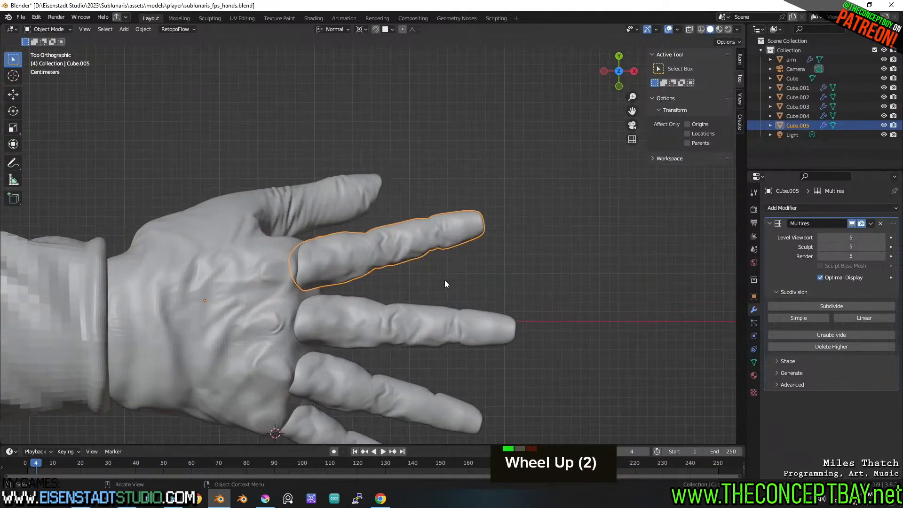
pyautogui.keyDown('shift'); pyautogui.rightClick(292, 273); pyautogui.keyUp('shift')
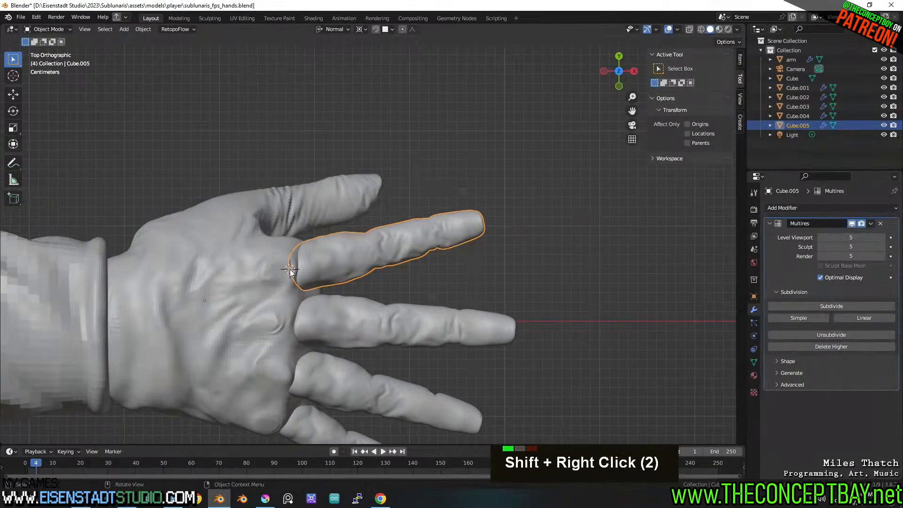
pyautogui.press('.')
pyautogui.click(351, 270)
pyautogui.press('r')
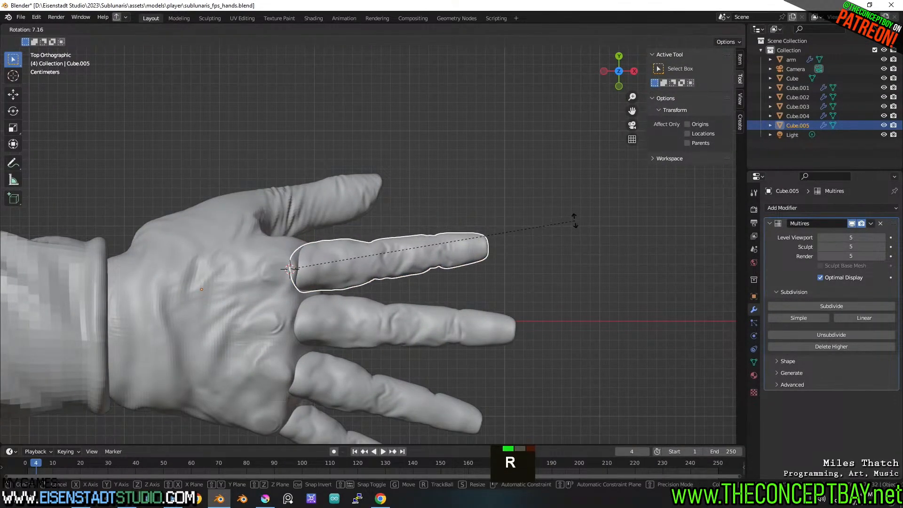
pyautogui.click(573, 220)
# Shift the middle finger slightly to adjust how its base meets the hand in the top view.
pyautogui.click(452, 316)
pyautogui.press('g')
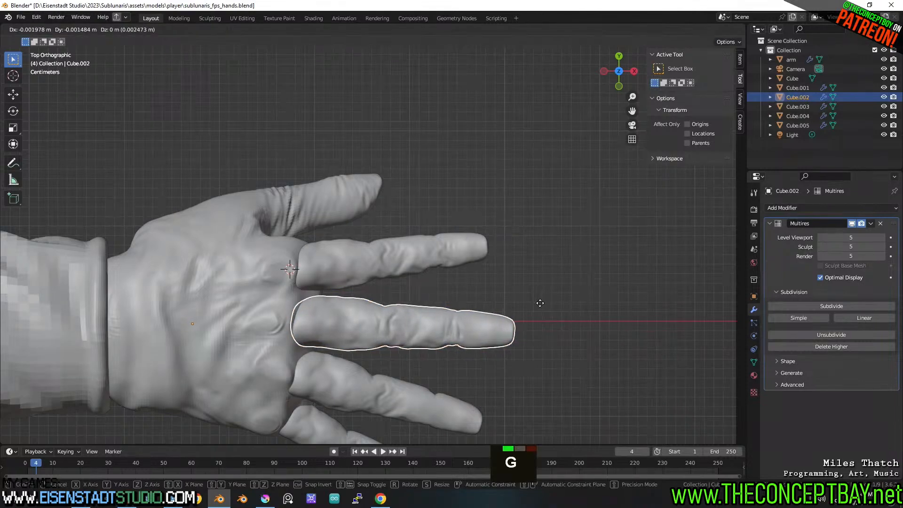
pyautogui.click(539, 303)
pyautogui.keyDown('shift'); pyautogui.moveTo(537, 304); pyautogui.dragTo(447, 342, button='middle'); pyautogui.keyUp('shift')
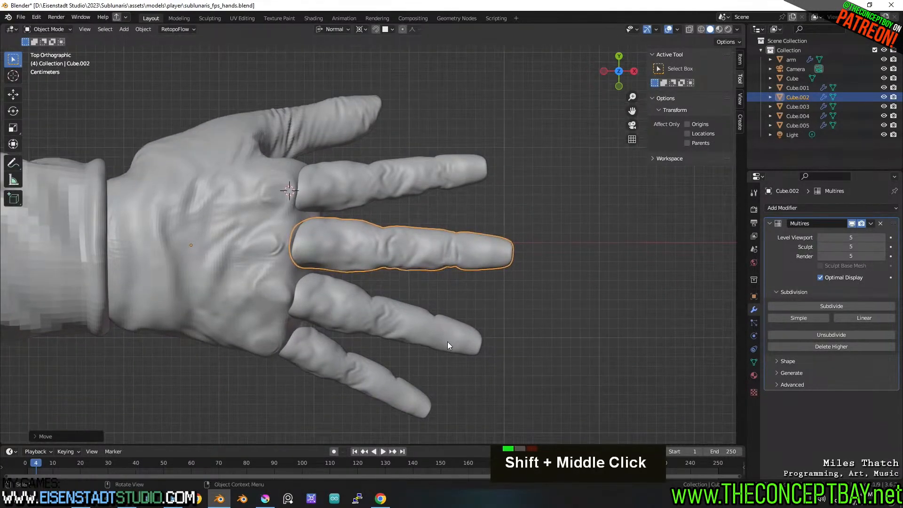
# Nudge the ring finger slightly and shift the little finger slightly up at its joint with the hand.
pyautogui.click(447, 341)
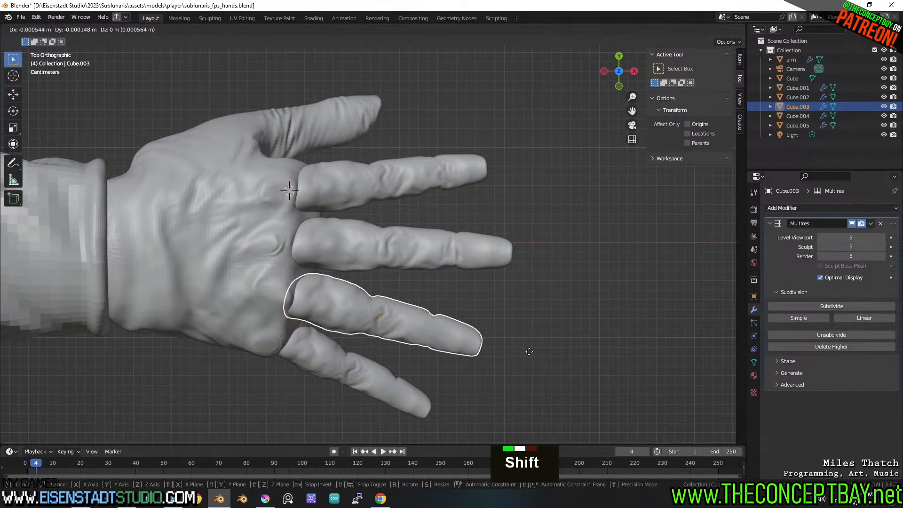
pyautogui.moveTo(520, 355); pyautogui.dragTo(294, 307, button='middle')
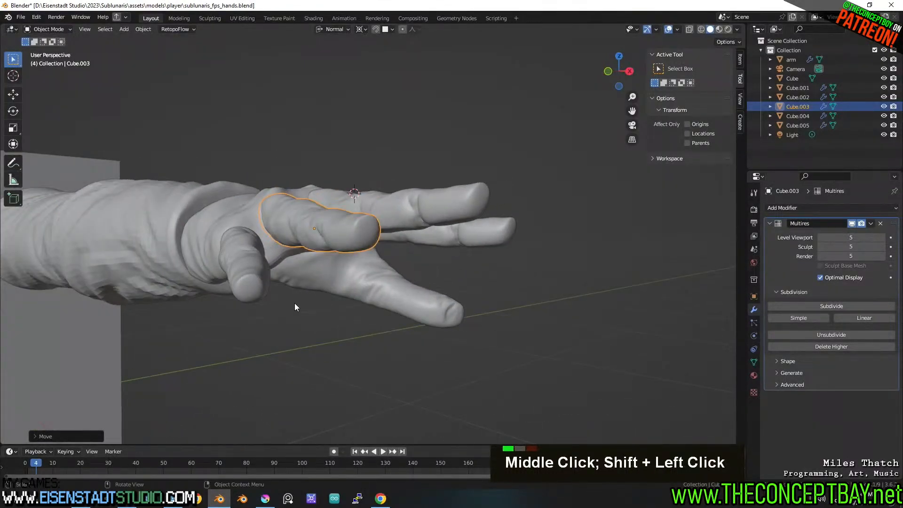
pyautogui.click(268, 286)
pyautogui.press('g')
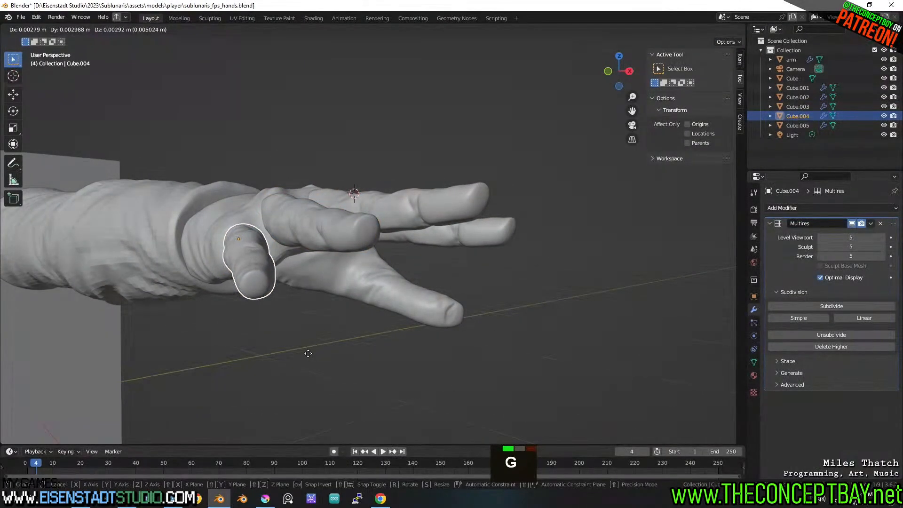
pyautogui.click(307, 354)
# Select the hand's main body and return to Sculpt Mode.
pyautogui.moveTo(307, 342); pyautogui.dragTo(335, 264, button='middle')
pyautogui.moveTo(336, 264); pyautogui.dragTo(383, 297, button='middle')
pyautogui.scroll(-2, 374, 317)
pyautogui.scroll(2, 436, 285)
pyautogui.scroll(1, 349, 242)
pyautogui.keyDown('shift'); pyautogui.scroll(1, 349, 242); pyautogui.keyUp('shift')
pyautogui.scroll(-3, 351, 252)
pyautogui.moveTo(351, 252)
pyautogui.mouseDown(button='middle')
pyautogui.moveTo(396, 230)
pyautogui.moveTo(352, 249)
pyautogui.mouseUp(button='middle')
pyautogui.click(396, 230)
pyautogui.hotkey('ctrl', 'Tab')
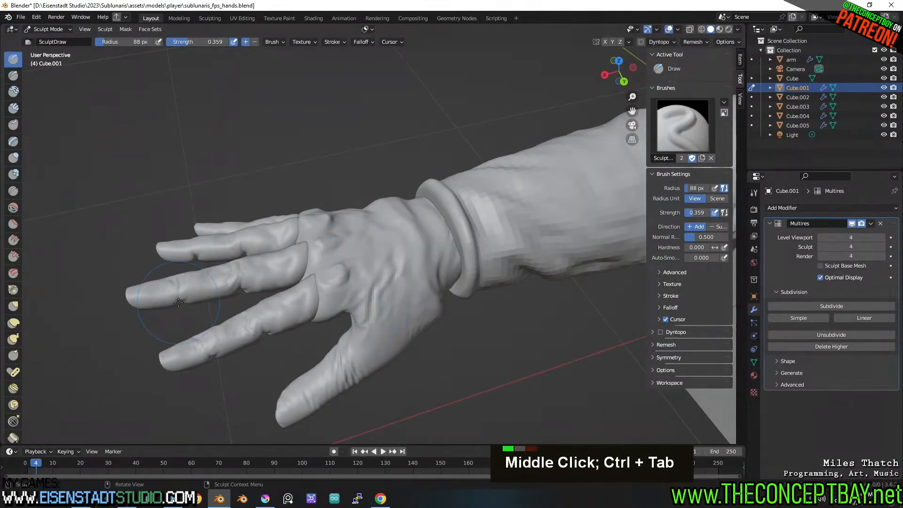
# Choose the Inflate brush with a 143 px radius and smooth the wrinkles across the back of the hand.
pyautogui.click(14, 157)
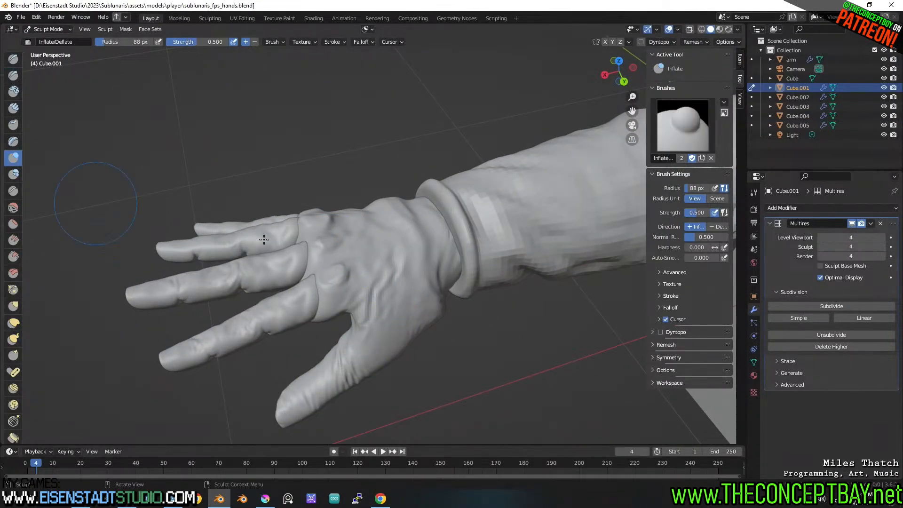
pyautogui.press('f')
pyautogui.doubleClick(346, 192)
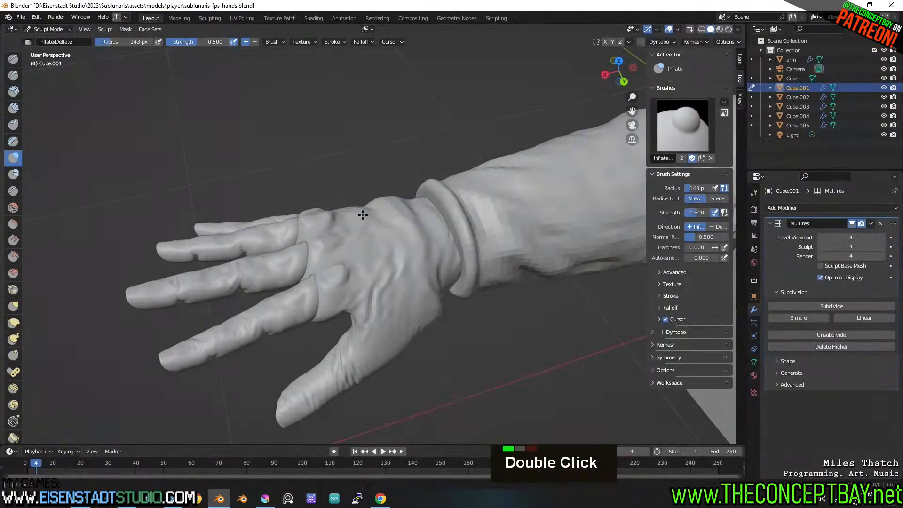
pyautogui.moveTo(429, 251); pyautogui.dragTo(350, 242, button='middle')
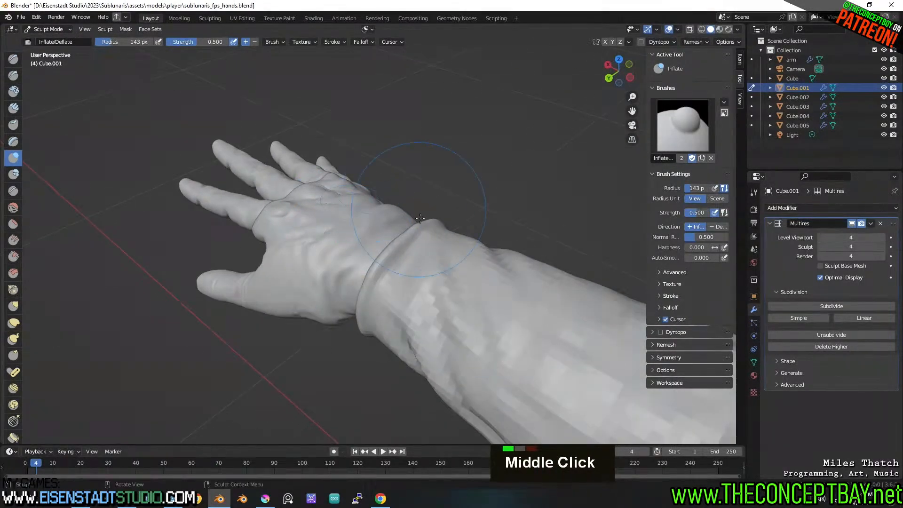
pyautogui.moveTo(420, 218); pyautogui.dragTo(431, 256, button='middle')
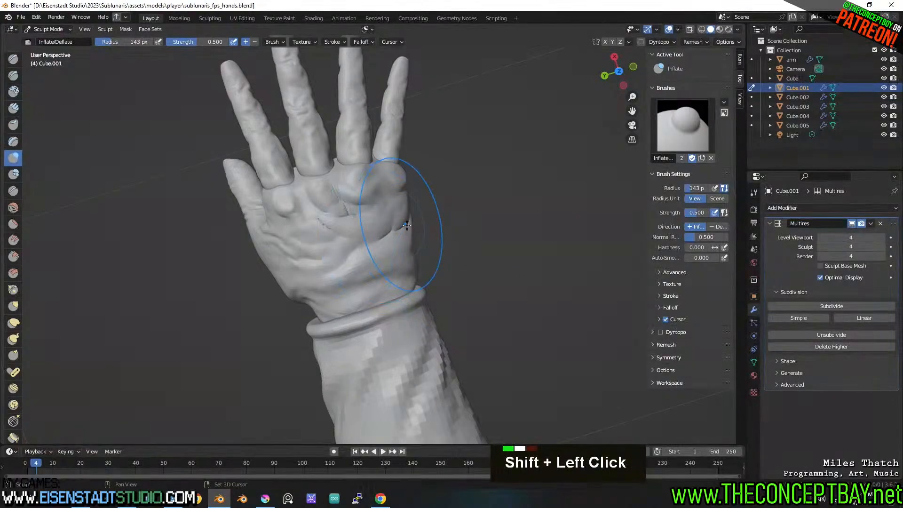
pyautogui.scroll(2, 331, 204)
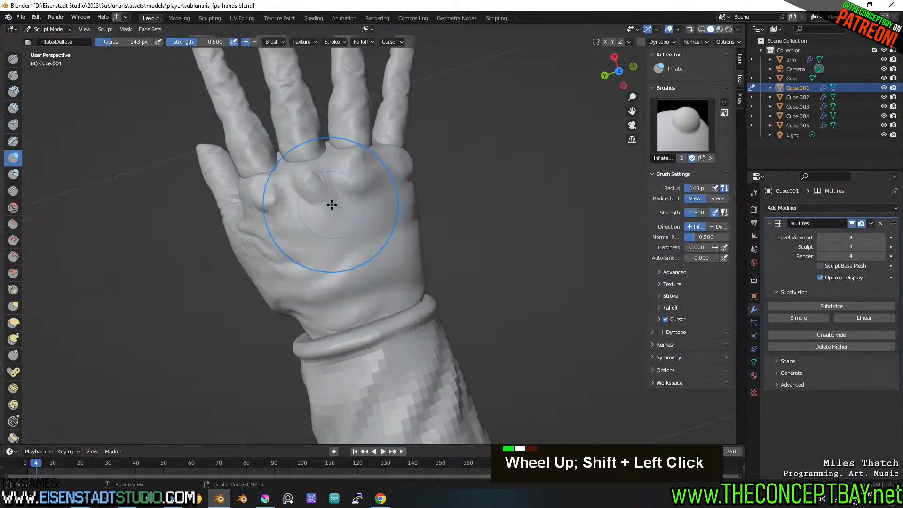
pyautogui.keyDown('shift'); pyautogui.moveTo(302, 160); pyautogui.dragTo(357, 231); pyautogui.keyUp('shift')
pyautogui.moveTo(357, 232)
pyautogui.mouseDown(button='middle')
pyautogui.moveTo(337, 199)
pyautogui.moveTo(383, 212)
pyautogui.moveTo(312, 165)
pyautogui.moveTo(387, 238)
pyautogui.moveTo(357, 297)
pyautogui.moveTo(322, 266)
pyautogui.moveTo(460, 360)
pyautogui.mouseUp(button='middle')
pyautogui.scroll(-3, 460, 361)
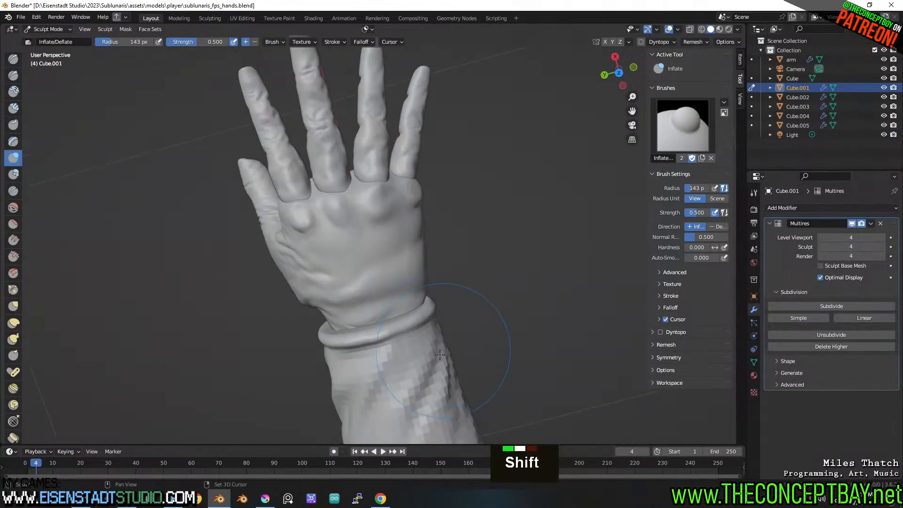
# Try another smoothing stroke across the back of the hand and undo it.
pyautogui.moveTo(270, 329); pyautogui.dragTo(372, 256, button='middle')
pyautogui.moveTo(361, 245)
pyautogui.keyDown('shift'); pyautogui.mouseDown()
pyautogui.moveTo(398, 281)
pyautogui.moveTo(414, 259)
pyautogui.mouseUp(); pyautogui.keyUp('shift')
pyautogui.hotkey('ctrl', 'z')
# Smooth the creases along the thumb and around its base toward the wrist.
pyautogui.moveTo(308, 319); pyautogui.dragTo(327, 326, button='middle')
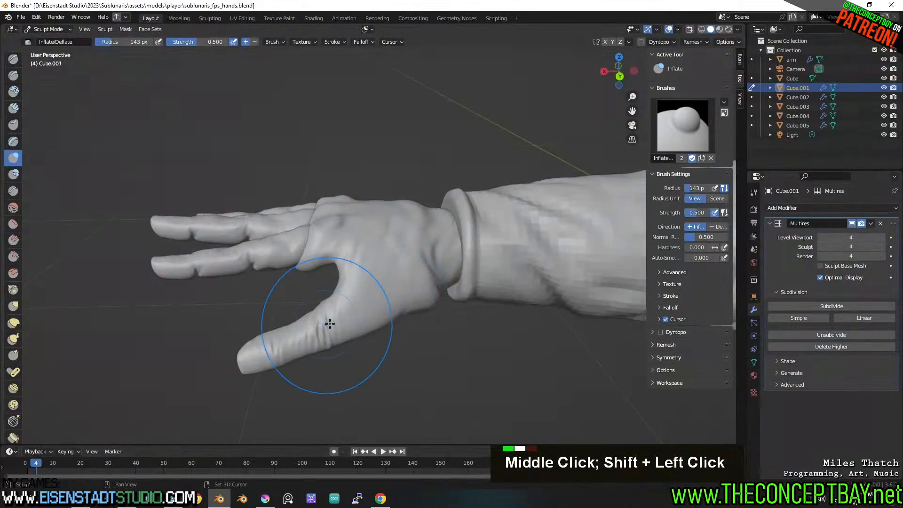
pyautogui.moveTo(326, 326)
pyautogui.keyDown('shift'); pyautogui.mouseDown()
pyautogui.moveTo(309, 353)
pyautogui.moveTo(282, 347)
pyautogui.mouseUp(); pyautogui.keyUp('shift')
pyautogui.moveTo(393, 288)
pyautogui.mouseDown(button='middle')
pyautogui.moveTo(345, 366)
pyautogui.moveTo(324, 362)
pyautogui.mouseUp(button='middle')
pyautogui.moveTo(424, 310)
pyautogui.mouseDown(button='middle')
pyautogui.moveTo(389, 304)
pyautogui.moveTo(369, 269)
pyautogui.mouseUp(button='middle')
pyautogui.keyDown('shift'); pyautogui.moveTo(369, 268); pyautogui.dragTo(427, 279); pyautogui.keyUp('shift')
pyautogui.moveTo(376, 252)
pyautogui.mouseDown(button='middle')
pyautogui.moveTo(401, 241)
pyautogui.moveTo(395, 331)
pyautogui.moveTo(351, 303)
pyautogui.moveTo(418, 296)
pyautogui.mouseUp(button='middle')
pyautogui.keyDown('shift'); pyautogui.moveTo(385, 332); pyautogui.dragTo(442, 205, button='middle'); pyautogui.keyUp('shift')
pyautogui.keyDown('shift'); pyautogui.moveTo(426, 141); pyautogui.dragTo(427, 131); pyautogui.keyUp('shift')
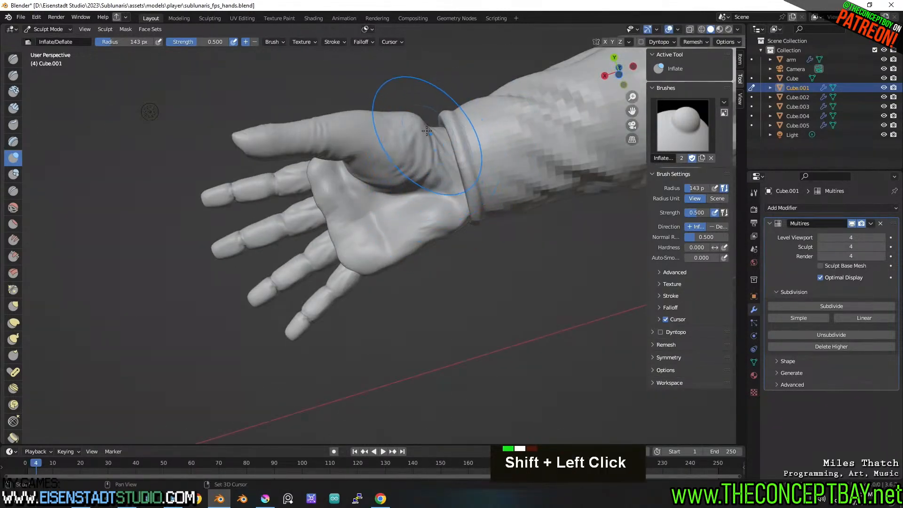
# Deflate the thumb side of the hand near the cuff with the Inflate brush.
pyautogui.middleClick(416, 123)
pyautogui.moveTo(416, 138); pyautogui.dragTo(409, 199, button='middle')
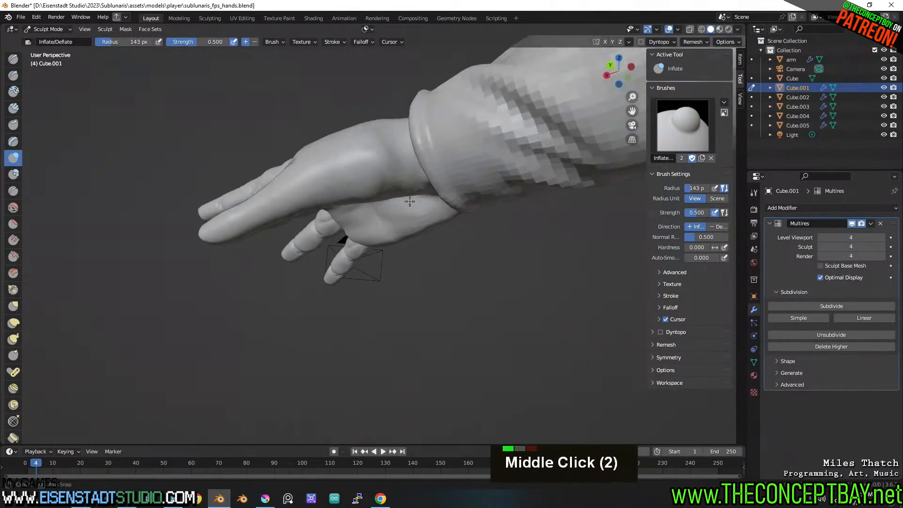
pyautogui.scroll(2, 408, 197)
pyautogui.keyDown('ctrl'); pyautogui.moveTo(391, 124); pyautogui.dragTo(371, 115); pyautogui.keyUp('ctrl')
pyautogui.keyDown('shift'); pyautogui.moveTo(362, 141); pyautogui.dragTo(344, 170, button='middle'); pyautogui.keyUp('shift')
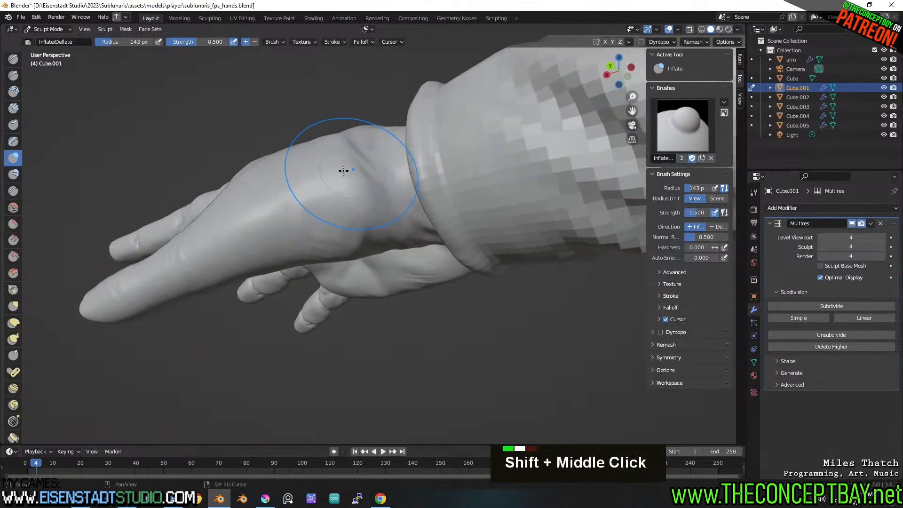
# Switch to the Draw brush and carve inward at the thumb's base near the wrist.
pyautogui.click(14, 59)
pyautogui.keyDown('ctrl'); pyautogui.moveTo(354, 172); pyautogui.dragTo(356, 195); pyautogui.keyUp('ctrl')
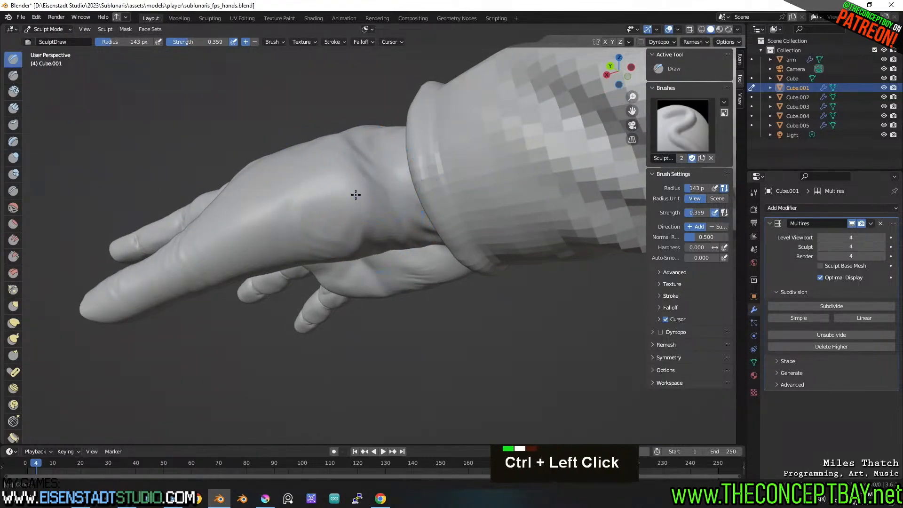
pyautogui.moveTo(358, 196); pyautogui.dragTo(353, 321, button='middle')
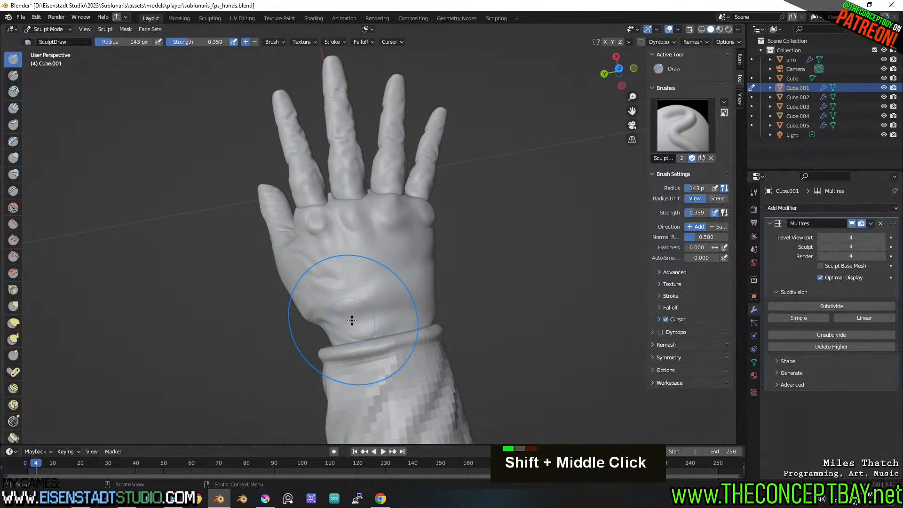
# Leave Sculpt Mode and move the hand together with its four finger objects into a new collection named wrist_sculpt.
pyautogui.keyDown('shift'); pyautogui.moveTo(381, 264); pyautogui.dragTo(384, 305, button='middle'); pyautogui.keyUp('shift')
pyautogui.keyDown('shift'); pyautogui.moveTo(383, 305); pyautogui.dragTo(395, 316, button='middle'); pyautogui.keyUp('shift')
pyautogui.moveTo(461, 316); pyautogui.dragTo(341, 258, button='middle')
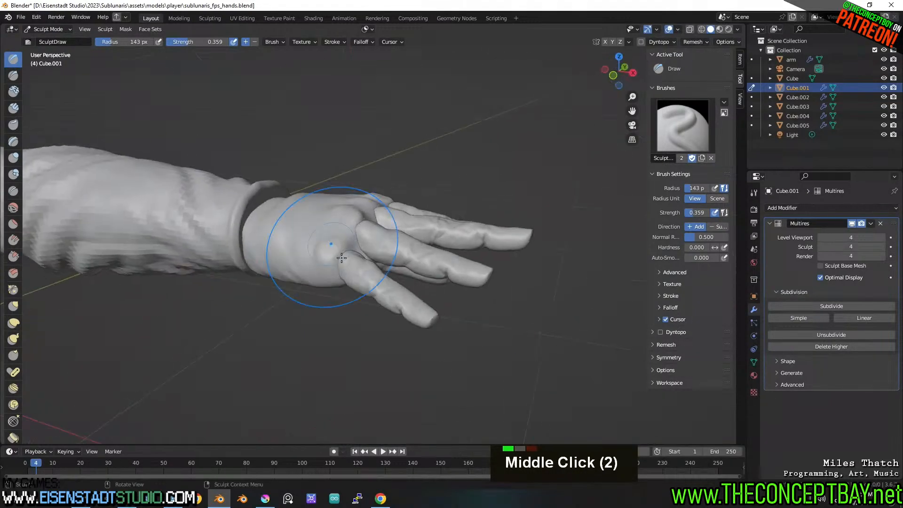
pyautogui.scroll(3, 341, 258)
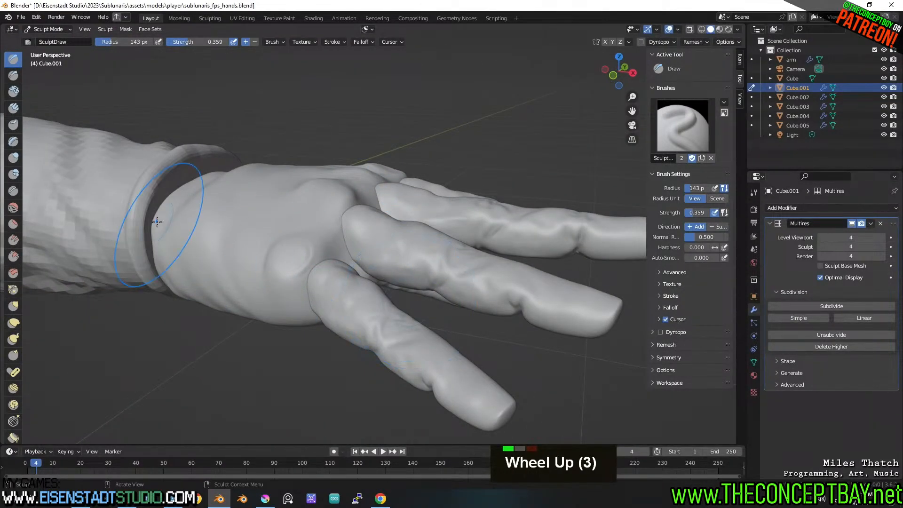
pyautogui.click(61, 25)
pyautogui.click(55, 35)
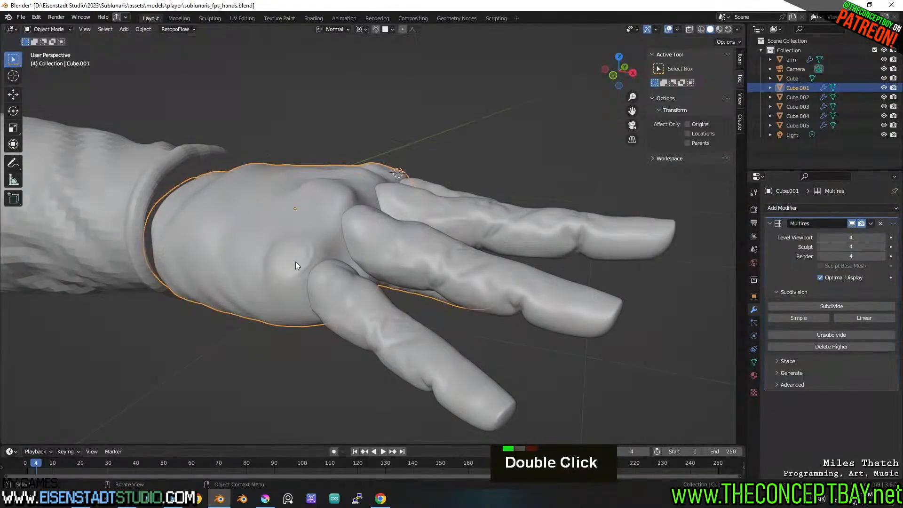
pyautogui.keyDown('shift'); pyautogui.click(400, 336); pyautogui.keyUp('shift')
pyautogui.keyDown('shift'); pyautogui.click(440, 263); pyautogui.keyUp('shift')
pyautogui.keyDown('shift'); pyautogui.click(470, 215); pyautogui.keyUp('shift')
pyautogui.moveTo(469, 215); pyautogui.dragTo(380, 226, button='middle')
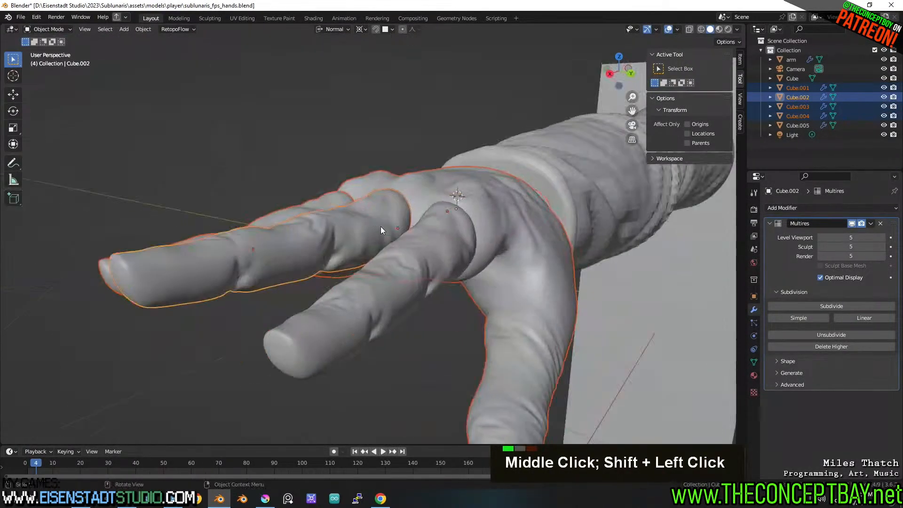
pyautogui.keyDown('shift'); pyautogui.click(507, 311); pyautogui.keyUp('shift')
pyautogui.scroll(-2, 507, 311)
pyautogui.keyDown('shift'); pyautogui.moveTo(507, 311); pyautogui.dragTo(451, 247, button='middle'); pyautogui.keyUp('shift')
pyautogui.rightClick(417, 222)
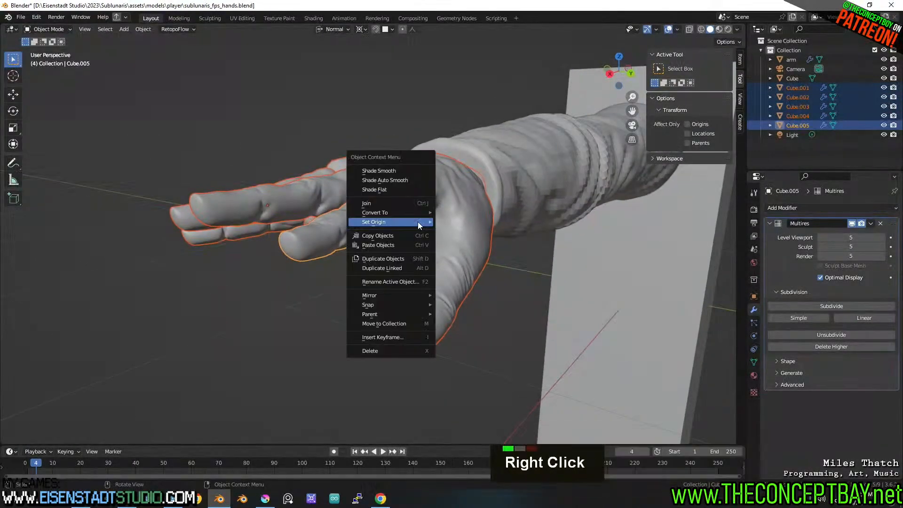
pyautogui.click(393, 326)
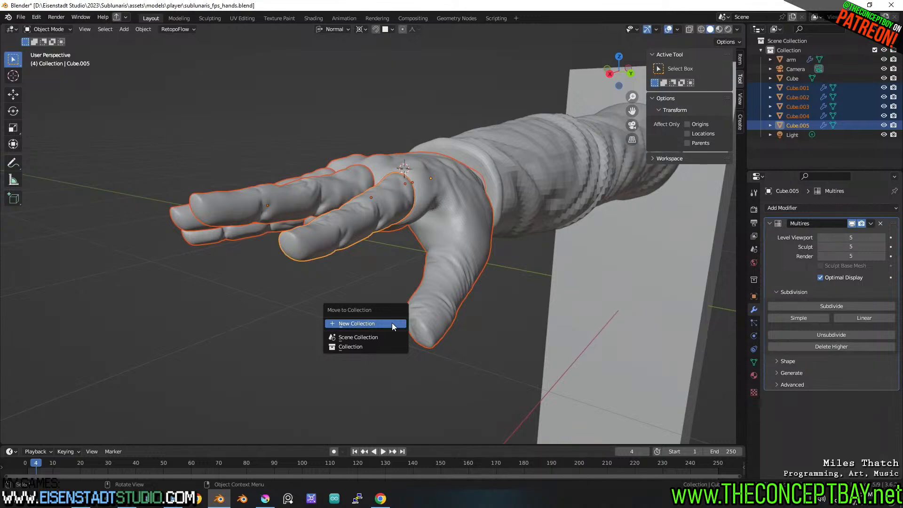
pyautogui.click(391, 323)
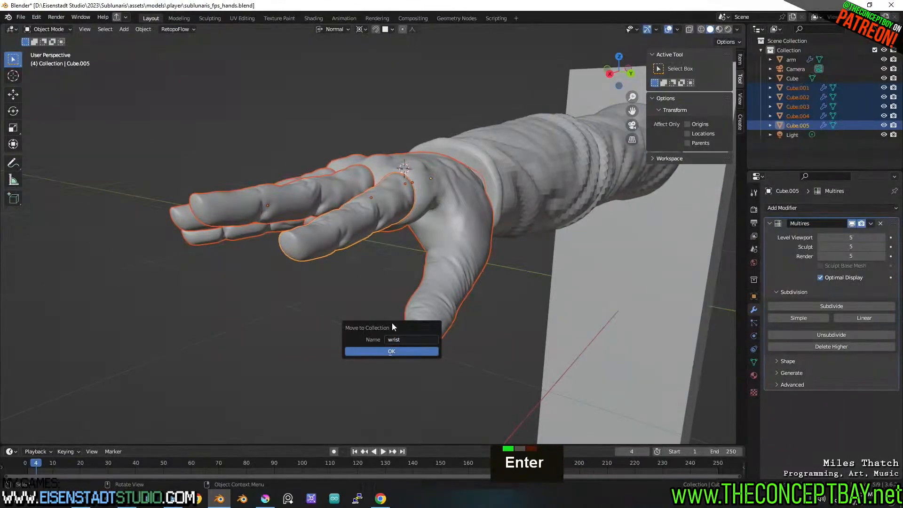
pyautogui.doubleClick(419, 338)
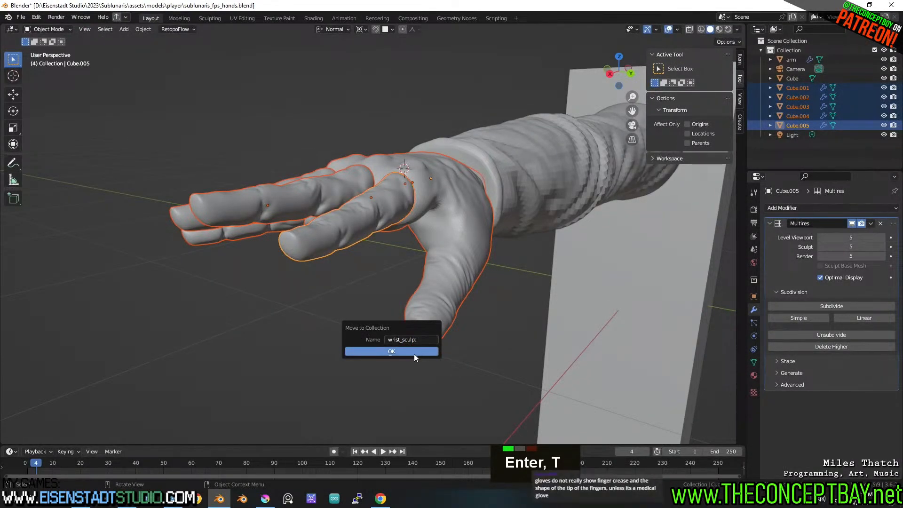
pyautogui.click(415, 352)
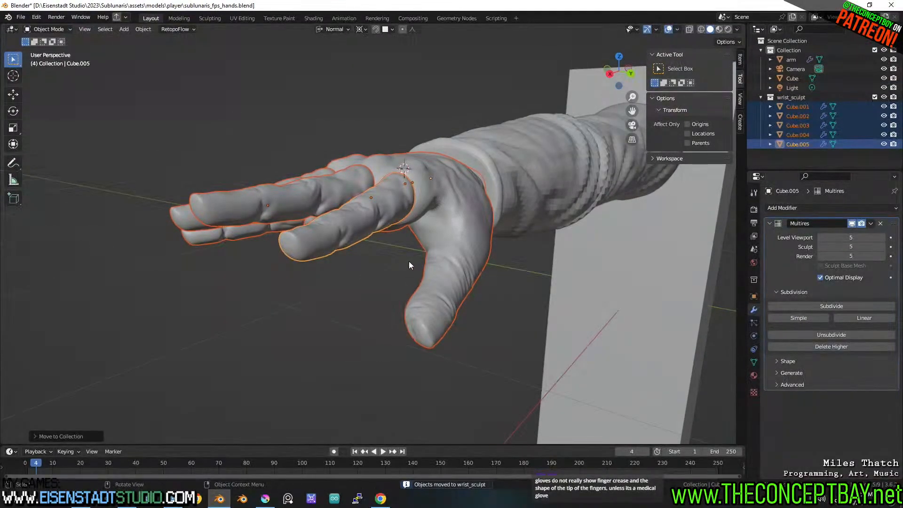
# Enter Sculpt Mode on the index finger and smooth the wrinkles along its side and joints.
pyautogui.moveTo(450, 246); pyautogui.dragTo(383, 272, button='middle')
pyautogui.scroll(2, 402, 319)
pyautogui.click(292, 237)
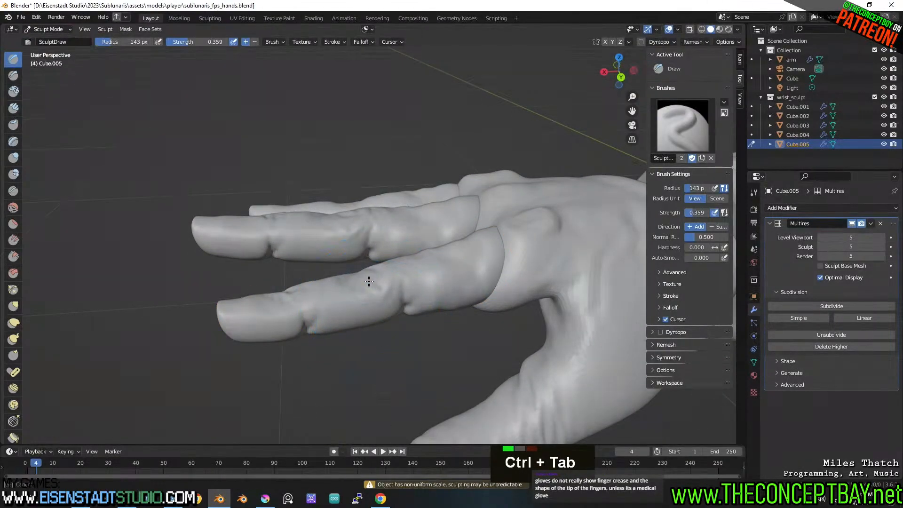
pyautogui.moveTo(358, 279)
pyautogui.keyDown('shift'); pyautogui.mouseDown()
pyautogui.moveTo(379, 273)
pyautogui.moveTo(323, 301)
pyautogui.mouseUp(); pyautogui.keyUp('shift')
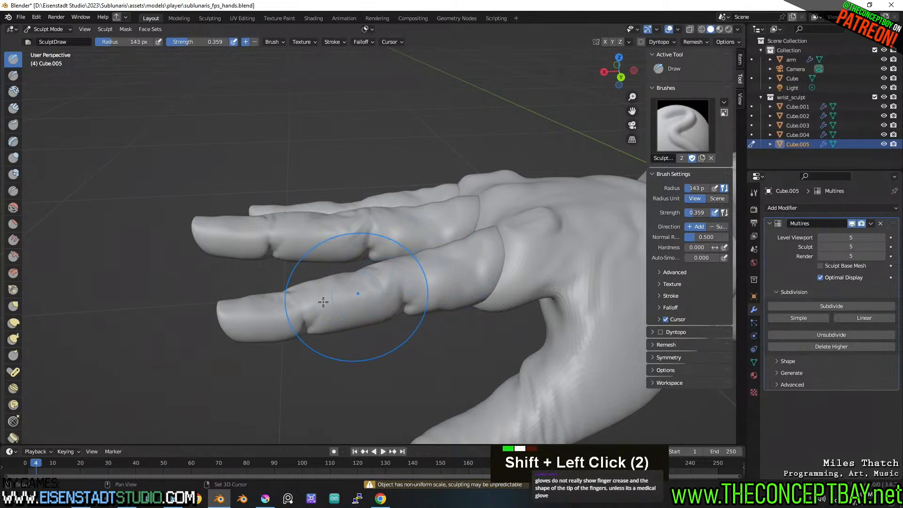
pyautogui.moveTo(332, 286)
pyautogui.mouseDown(button='middle')
pyautogui.moveTo(353, 238)
pyautogui.moveTo(319, 193)
pyautogui.mouseUp(button='middle')
pyautogui.keyDown('shift'); pyautogui.moveTo(318, 191); pyautogui.dragTo(377, 184); pyautogui.keyUp('shift')
pyautogui.keyDown('shift'); pyautogui.moveTo(315, 186); pyautogui.dragTo(389, 181); pyautogui.keyUp('shift')
pyautogui.moveTo(390, 204); pyautogui.dragTo(383, 113, button='middle')
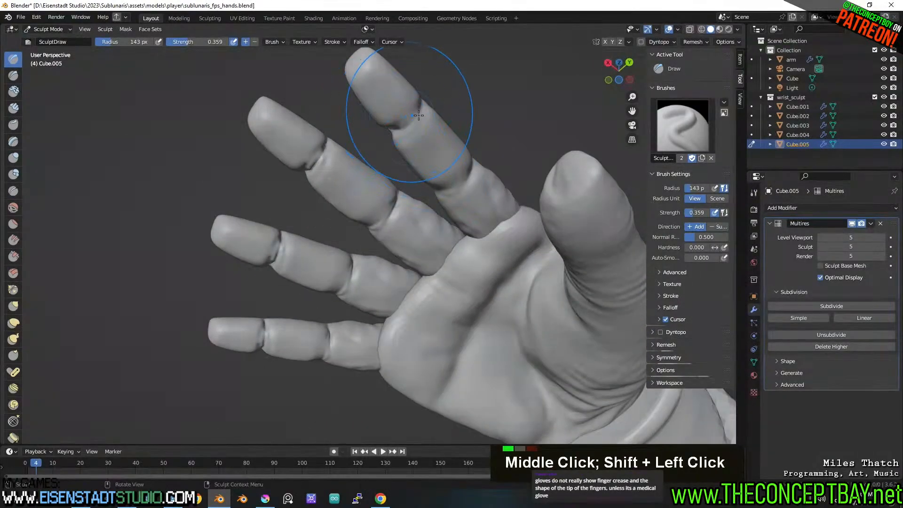
# Reduce the brush radius to 72 px and smooth the index finger's palm-side joint creases.
pyautogui.hotkey('ctrl', 'z')
pyautogui.hotkey('ctrl', 'z')
pyautogui.press('f')
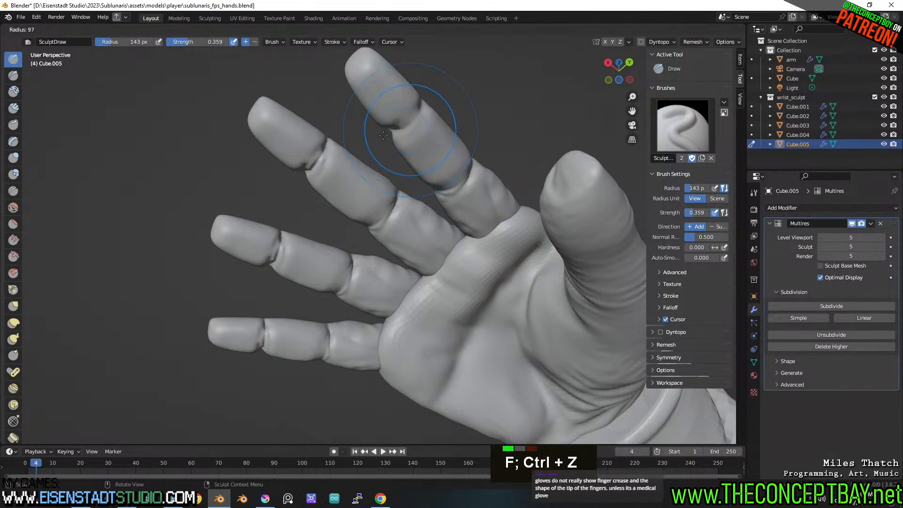
pyautogui.doubleClick(427, 111)
pyautogui.hotkey('ctrl', 'z')
pyautogui.hotkey('ctrl', 'z')
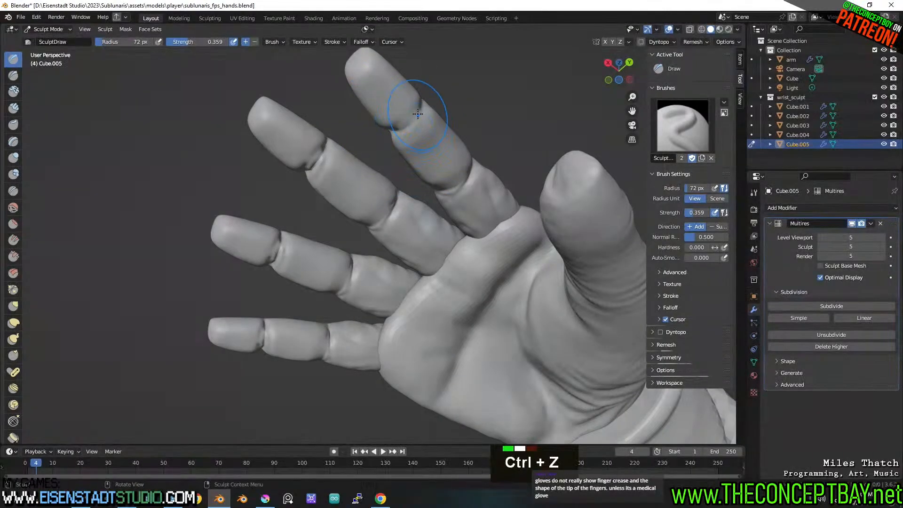
pyautogui.doubleClick(393, 133)
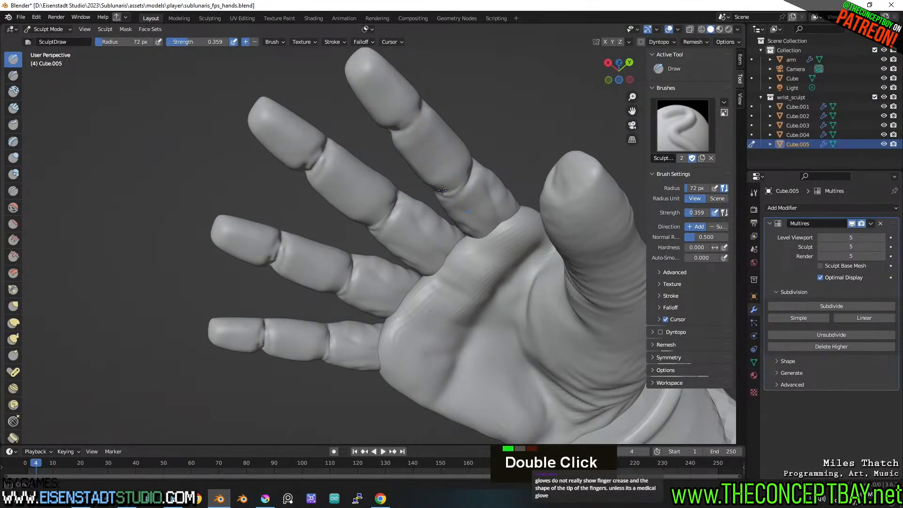
# Switch sculpting from the index finger to the middle finger.
pyautogui.moveTo(442, 190); pyautogui.dragTo(396, 195, button='middle')
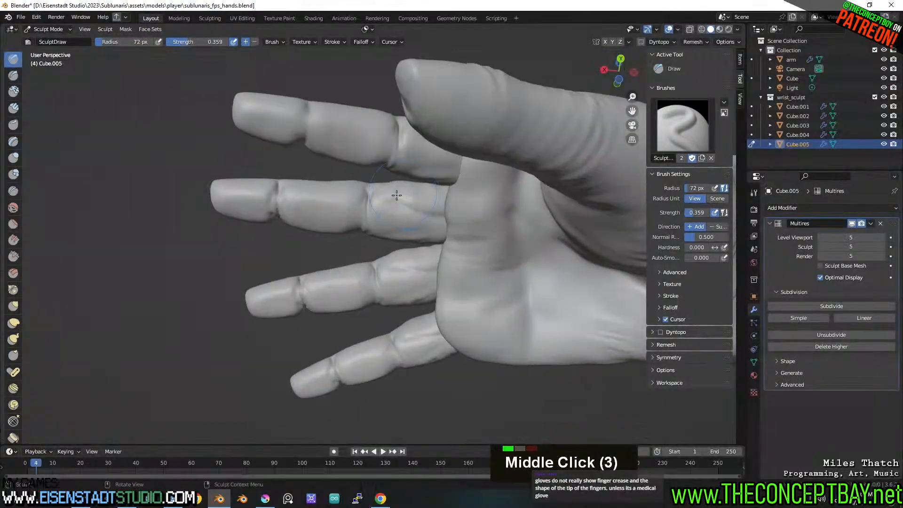
pyautogui.scroll(2, 396, 195)
pyautogui.doubleClick(420, 206)
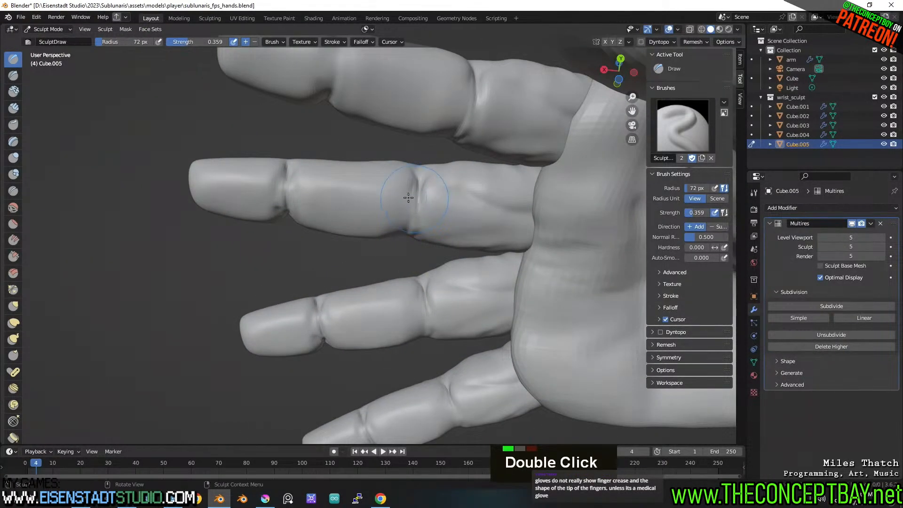
pyautogui.hotkey('ctrl', 'Tab')
pyautogui.keyDown('ctrl'); pyautogui.click(376, 195); pyautogui.keyUp('ctrl')
pyautogui.hotkey('ctrl', 'Tab')
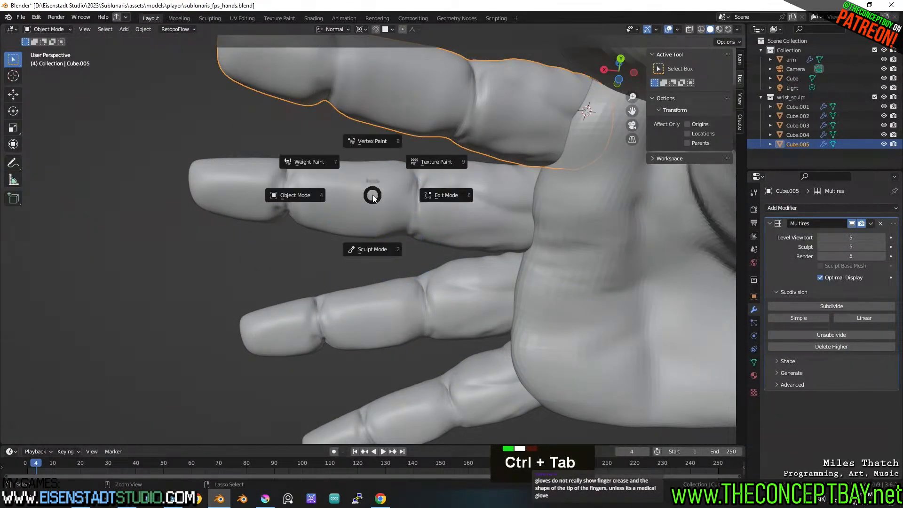
pyautogui.click(372, 196)
pyautogui.click(372, 197)
pyautogui.hotkey('ctrl', 'Tab')
pyautogui.click(374, 246)
# Try smoothing both palm-side joint creases of the middle finger and undo the strokes.
pyautogui.moveTo(410, 203)
pyautogui.keyDown('shift'); pyautogui.mouseDown()
pyautogui.moveTo(416, 190)
pyautogui.moveTo(404, 243)
pyautogui.mouseUp(); pyautogui.keyUp('shift')
pyautogui.moveTo(410, 191); pyautogui.dragTo(407, 201)
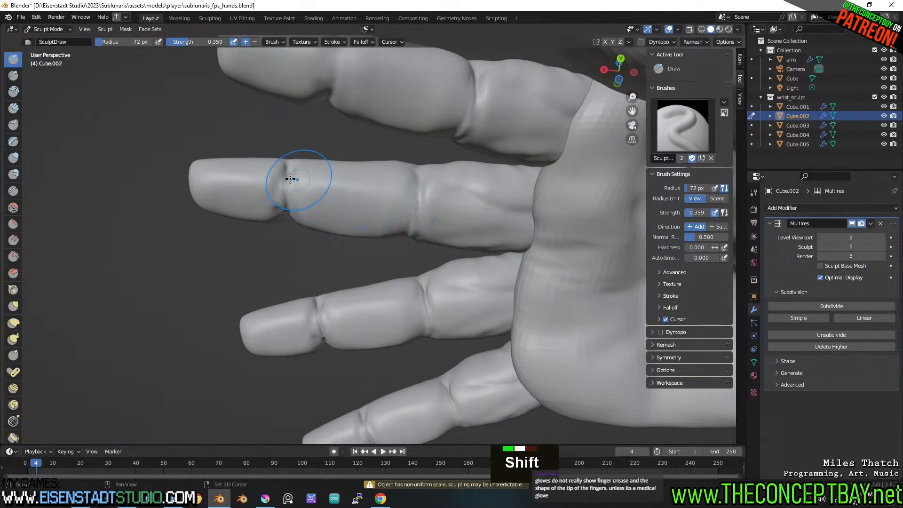
pyautogui.moveTo(293, 180)
pyautogui.keyDown('shift'); pyautogui.mouseDown()
pyautogui.moveTo(296, 210)
pyautogui.moveTo(294, 197)
pyautogui.mouseUp(); pyautogui.keyUp('shift')
pyautogui.moveTo(304, 200)
pyautogui.mouseDown(button='middle')
pyautogui.moveTo(332, 264)
pyautogui.moveTo(304, 200)
pyautogui.mouseUp(button='middle')
pyautogui.keyDown('shift'); pyautogui.moveTo(305, 201); pyautogui.dragTo(345, 240, button='middle'); pyautogui.keyUp('shift')
pyautogui.scroll(1, 348, 244)
pyautogui.hotkey('ctrl', 'z')
pyautogui.hotkey('ctrl', 'z')
pyautogui.hotkey('ctrl', 'z')
pyautogui.hotkey('ctrl', 'z')
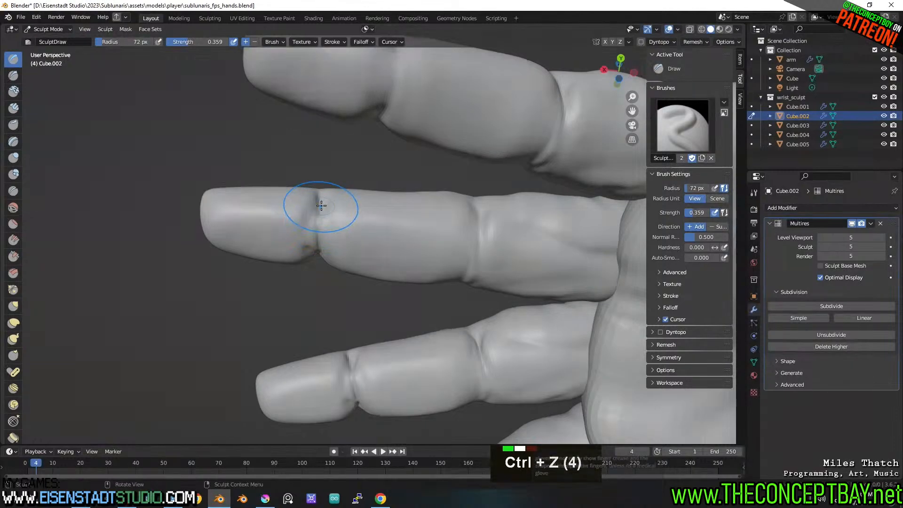
# Smooth the middle finger's outer joint crease around its side and palm face.
pyautogui.moveTo(325, 207)
pyautogui.mouseDown(button='middle')
pyautogui.moveTo(398, 241)
pyautogui.moveTo(475, 239)
pyautogui.mouseUp(button='middle')
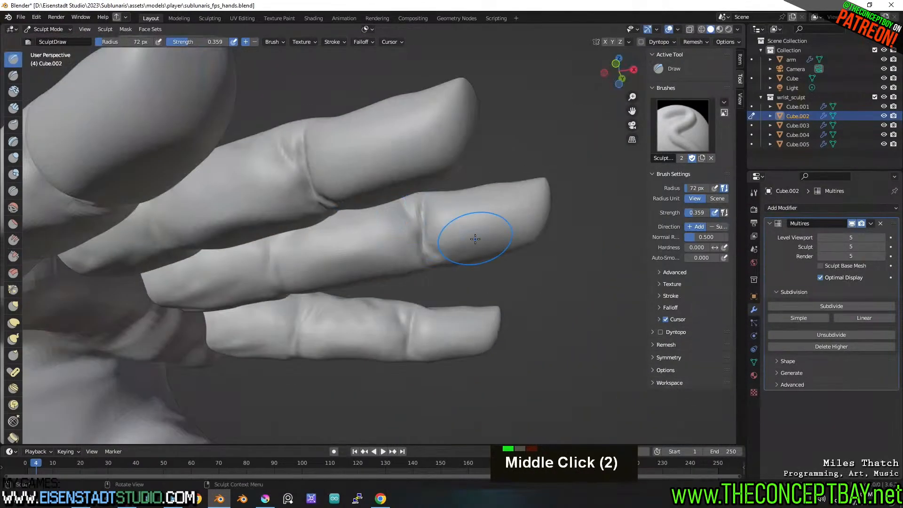
pyautogui.keyDown('shift'); pyautogui.moveTo(427, 233); pyautogui.dragTo(428, 237); pyautogui.keyUp('shift')
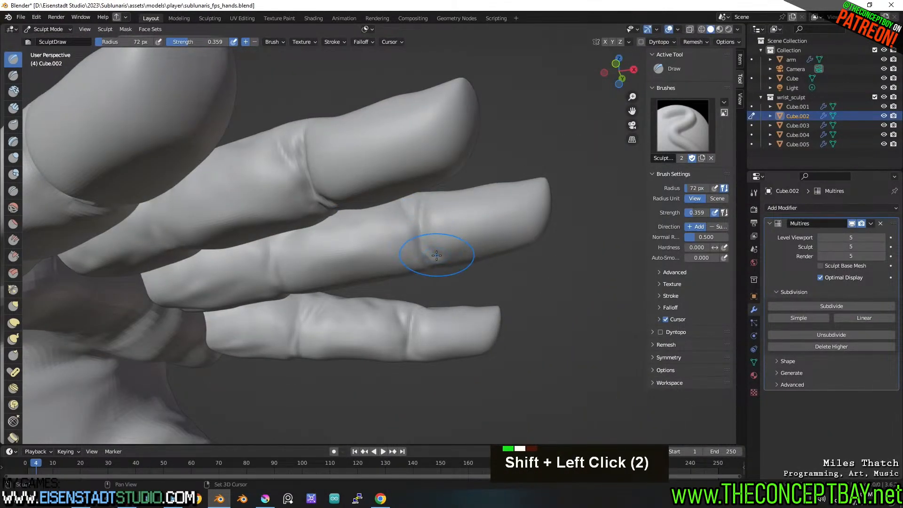
pyautogui.moveTo(425, 236); pyautogui.dragTo(360, 229, button='middle')
pyautogui.keyDown('shift'); pyautogui.moveTo(360, 229); pyautogui.dragTo(354, 199); pyautogui.keyUp('shift')
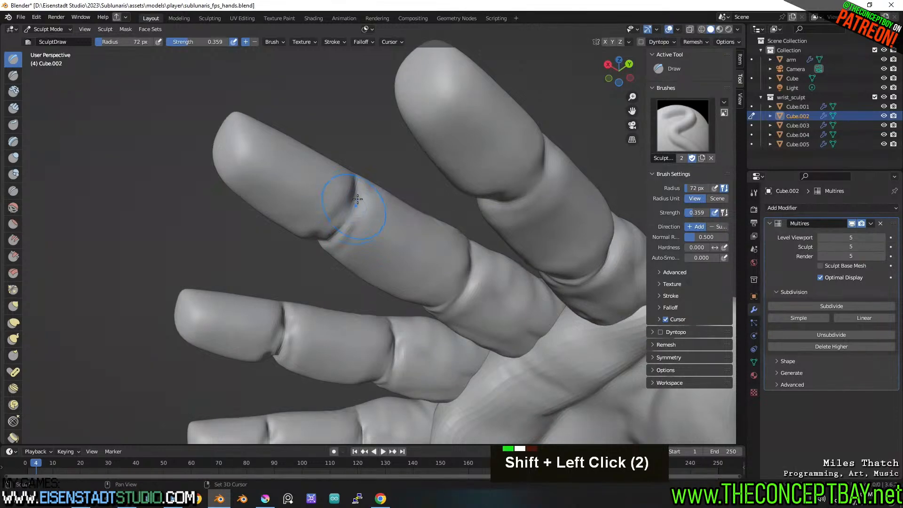
# Switch sculpting from the middle finger to the ring finger.
pyautogui.moveTo(325, 237)
pyautogui.mouseDown(button='middle')
pyautogui.moveTo(274, 341)
pyautogui.moveTo(333, 323)
pyautogui.mouseUp(button='middle')
pyautogui.hotkey('ctrl', 'Tab')
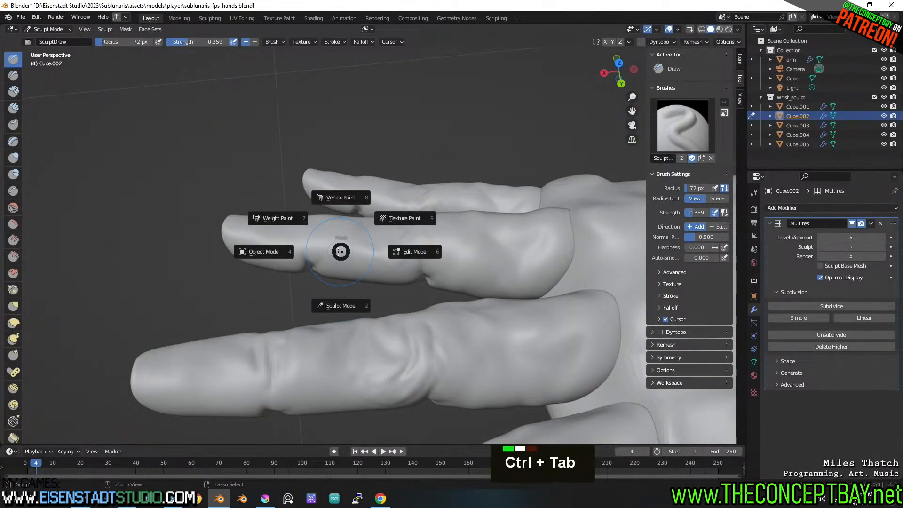
pyautogui.keyDown('ctrl'); pyautogui.click(326, 251); pyautogui.keyUp('ctrl')
pyautogui.click(336, 250)
pyautogui.hotkey('ctrl', 'Tab')
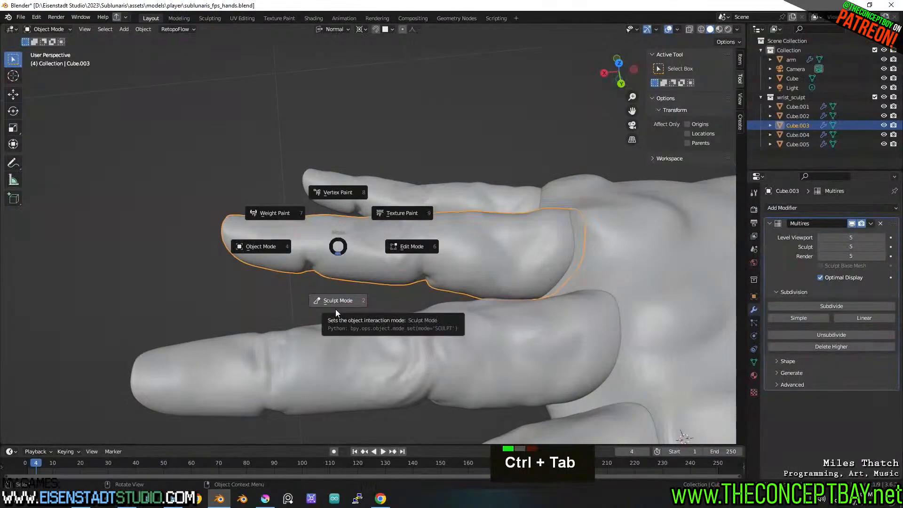
pyautogui.click(338, 302)
# Smooth the ring finger's creases at its joints, working around the outer joint on the palm side.
pyautogui.moveTo(409, 348); pyautogui.dragTo(428, 230, button='middle')
pyautogui.keyDown('shift'); pyautogui.click(417, 219); pyautogui.keyUp('shift')
pyautogui.moveTo(435, 357)
pyautogui.keyDown('shift'); pyautogui.mouseDown(button='middle')
pyautogui.moveTo(415, 276)
pyautogui.moveTo(379, 207)
pyautogui.mouseUp(button='middle'); pyautogui.keyUp('shift')
pyautogui.scroll(-1, 379, 207)
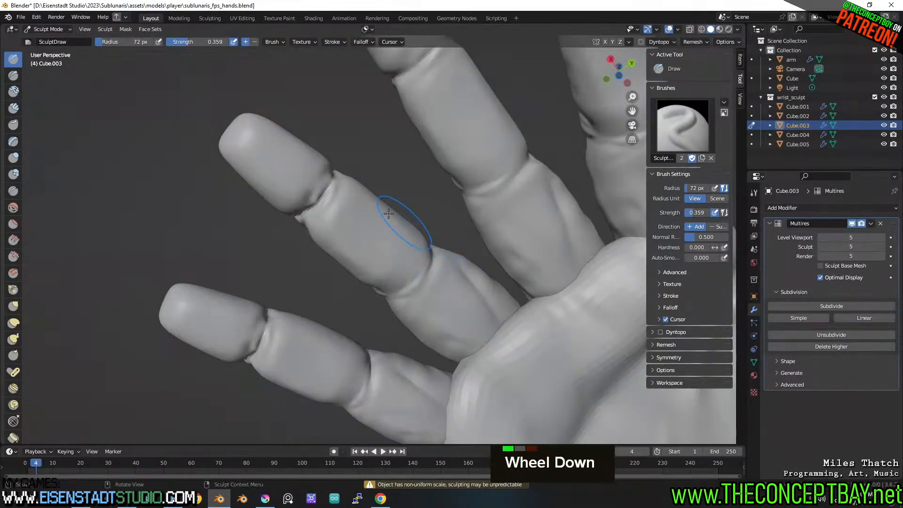
pyautogui.keyDown('shift'); pyautogui.click(303, 204); pyautogui.keyUp('shift')
pyautogui.keyDown('shift'); pyautogui.click(302, 206); pyautogui.keyUp('shift')
pyautogui.keyDown('shift'); pyautogui.click(296, 208); pyautogui.keyUp('shift')
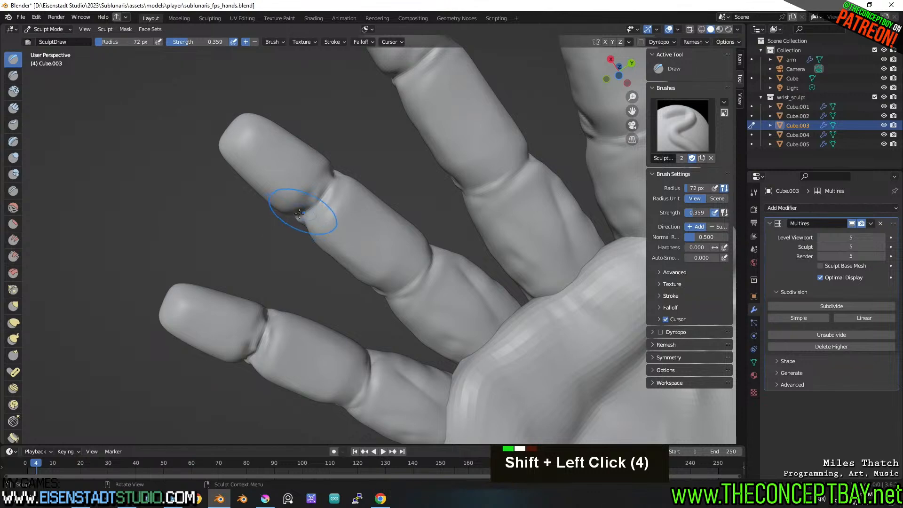
# Try smoothing the ring finger's outer joint from the side and undo the strokes.
pyautogui.moveTo(326, 201); pyautogui.dragTo(460, 309, button='middle')
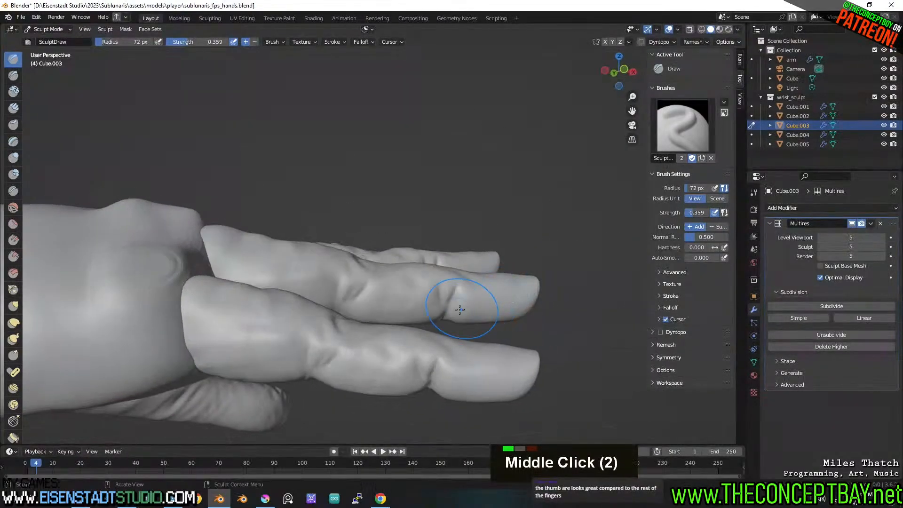
pyautogui.keyDown('shift'); pyautogui.moveTo(447, 296); pyautogui.dragTo(455, 316); pyautogui.keyUp('shift')
pyautogui.moveTo(455, 316)
pyautogui.keyDown('shift'); pyautogui.mouseDown(button='middle')
pyautogui.moveTo(419, 246)
pyautogui.moveTo(425, 221)
pyautogui.moveTo(406, 199)
pyautogui.mouseUp(button='middle'); pyautogui.keyUp('shift')
pyautogui.hotkey('ctrl', 'z')
pyautogui.doubleClick(417, 231)
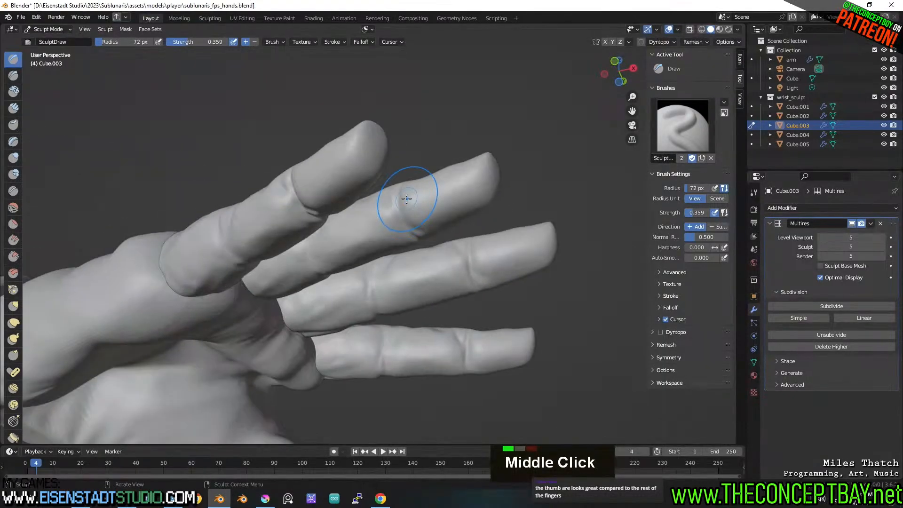
pyautogui.scroll(-1, 396, 212)
pyautogui.moveTo(403, 232); pyautogui.dragTo(355, 192, button='middle')
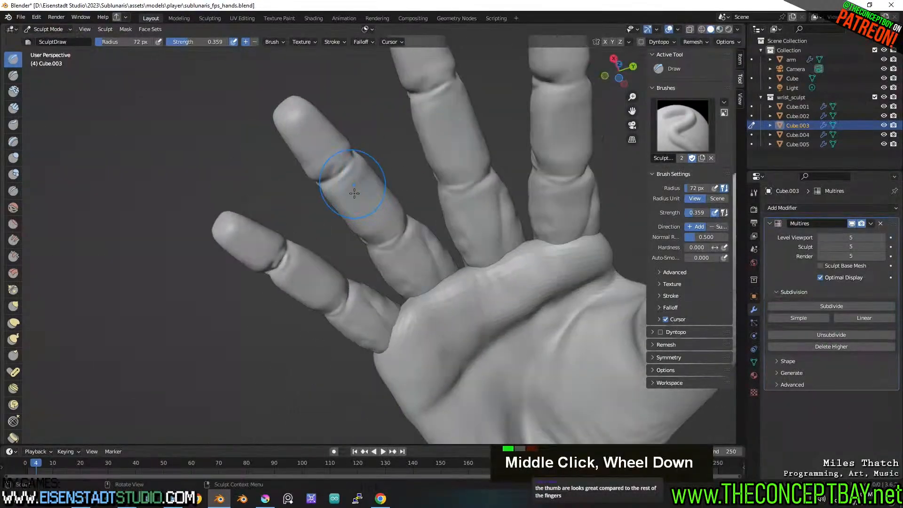
pyautogui.keyDown('shift'); pyautogui.moveTo(432, 272); pyautogui.dragTo(382, 217, button='middle'); pyautogui.keyUp('shift')
pyautogui.scroll(4, 386, 268)
pyautogui.hotkey('ctrl', 'z')
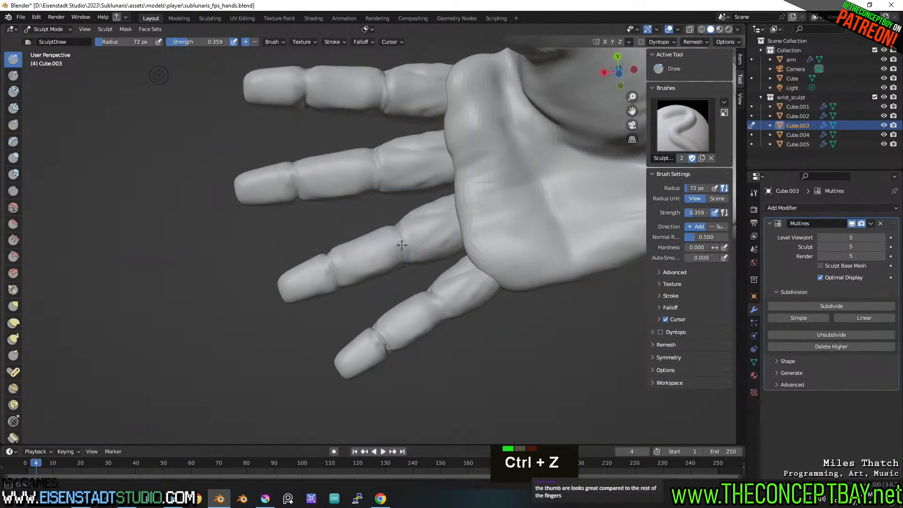
# Smooth both palm-side joint creases of the ring finger and the wrinkles on the back of its middle knuckle.
pyautogui.keyDown('shift'); pyautogui.click(400, 231); pyautogui.keyUp('shift')
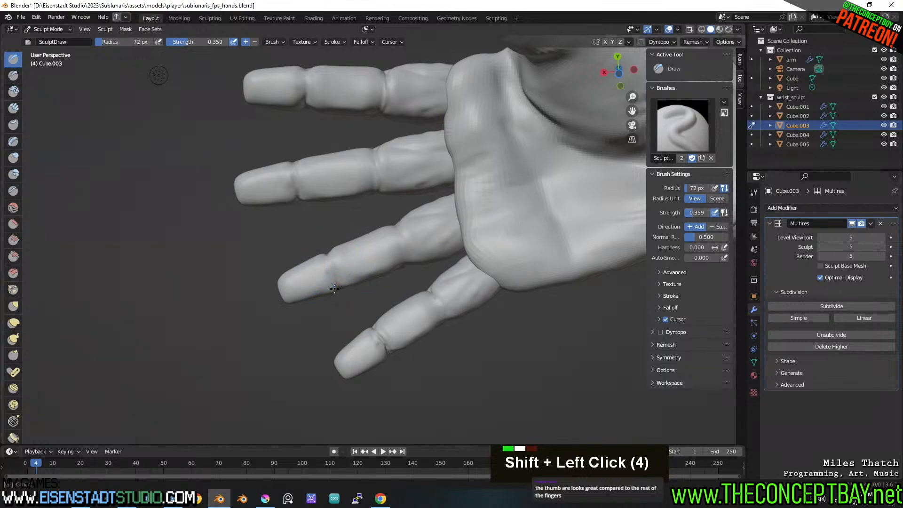
pyautogui.keyDown('shift'); pyautogui.moveTo(334, 289); pyautogui.dragTo(364, 279); pyautogui.keyUp('shift')
pyautogui.moveTo(364, 280); pyautogui.dragTo(393, 388, button='middle')
pyautogui.scroll(-1, 394, 388)
pyautogui.moveTo(403, 290); pyautogui.dragTo(402, 324, button='middle')
pyautogui.keyDown('shift'); pyautogui.click(389, 214); pyautogui.keyUp('shift')
pyautogui.keyDown('shift'); pyautogui.moveTo(386, 216); pyautogui.dragTo(380, 223); pyautogui.keyUp('shift')
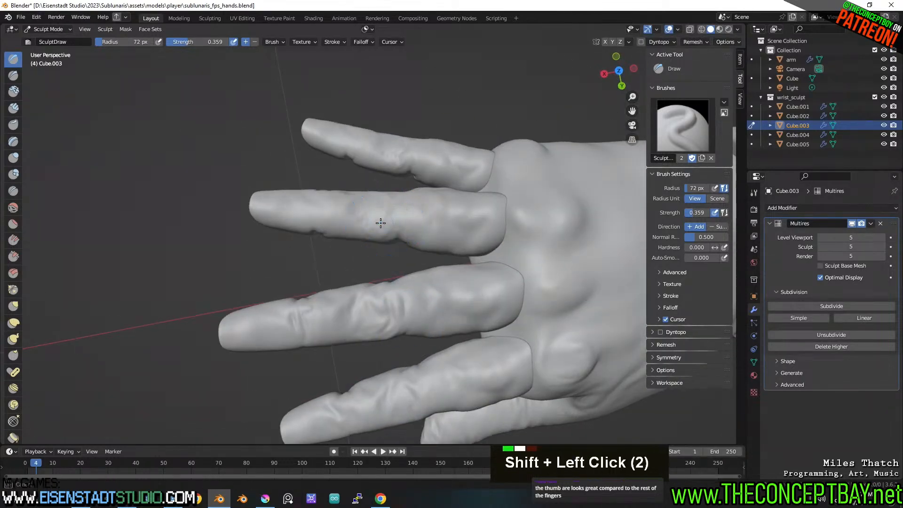
# Switch sculpting from the ring finger to the middle finger and smooth the wrinkles on the back of its middle knuckle.
pyautogui.hotkey('ctrl', 'Tab')
pyautogui.click(371, 310)
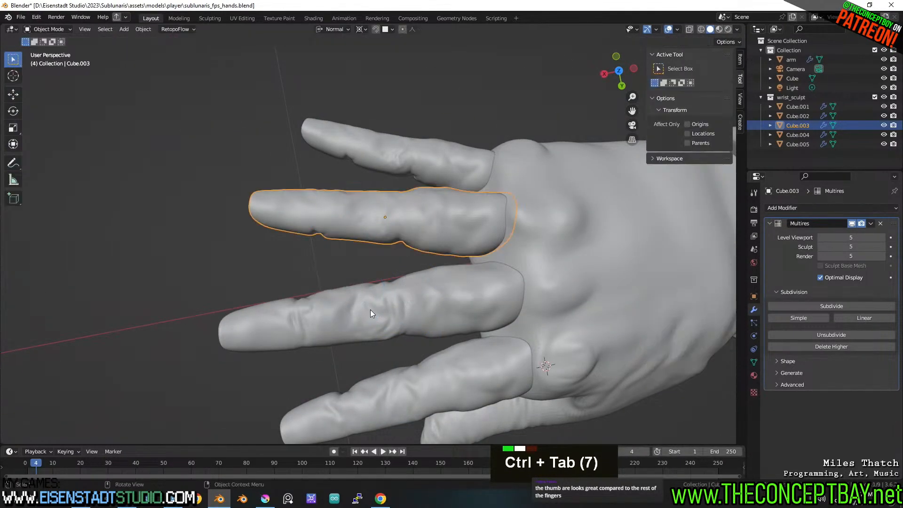
pyautogui.click(370, 309)
pyautogui.hotkey('ctrl', 'Tab')
pyautogui.click(386, 345)
pyautogui.moveTo(395, 315)
pyautogui.keyDown('shift'); pyautogui.mouseDown()
pyautogui.moveTo(375, 329)
pyautogui.moveTo(373, 301)
pyautogui.moveTo(399, 304)
pyautogui.mouseUp(); pyautogui.keyUp('shift')
pyautogui.hotkey('ctrl', 'z')
pyautogui.hotkey('ctrl', 'z')
pyautogui.keyDown('shift'); pyautogui.click(389, 317); pyautogui.keyUp('shift')
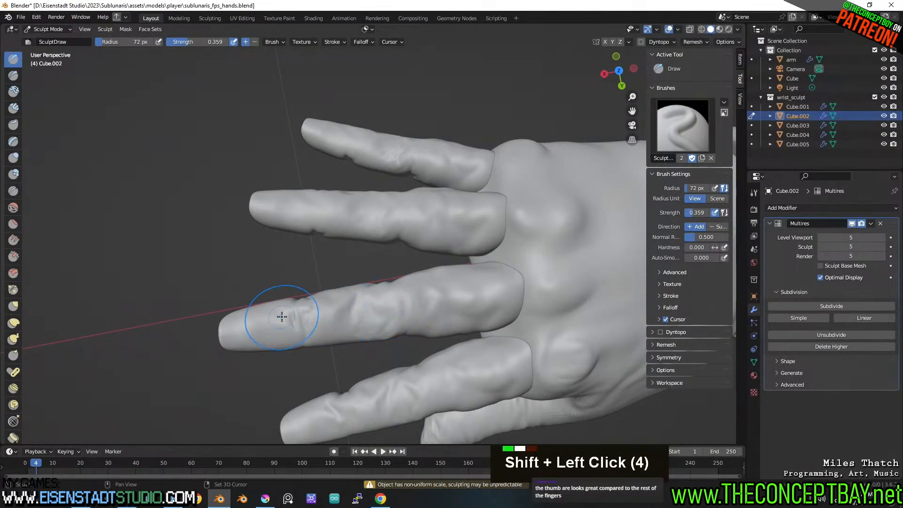
pyautogui.keyDown('shift'); pyautogui.click(383, 284); pyautogui.keyUp('shift')
# Return sculpting to the ring finger, leaving the middle finger.
pyautogui.moveTo(304, 336)
pyautogui.mouseDown(button='middle')
pyautogui.moveTo(415, 269)
pyautogui.moveTo(447, 290)
pyautogui.moveTo(404, 314)
pyautogui.mouseUp(button='middle')
pyautogui.scroll(-3, 421, 286)
pyautogui.moveTo(404, 314)
pyautogui.mouseDown(button='middle')
pyautogui.moveTo(381, 300)
pyautogui.moveTo(400, 307)
pyautogui.mouseUp(button='middle')
pyautogui.scroll(3, 381, 300)
pyautogui.moveTo(400, 307); pyautogui.dragTo(409, 303, button='middle')
pyautogui.scroll(-4, 408, 303)
pyautogui.keyDown('shift'); pyautogui.click(313, 232); pyautogui.keyUp('shift')
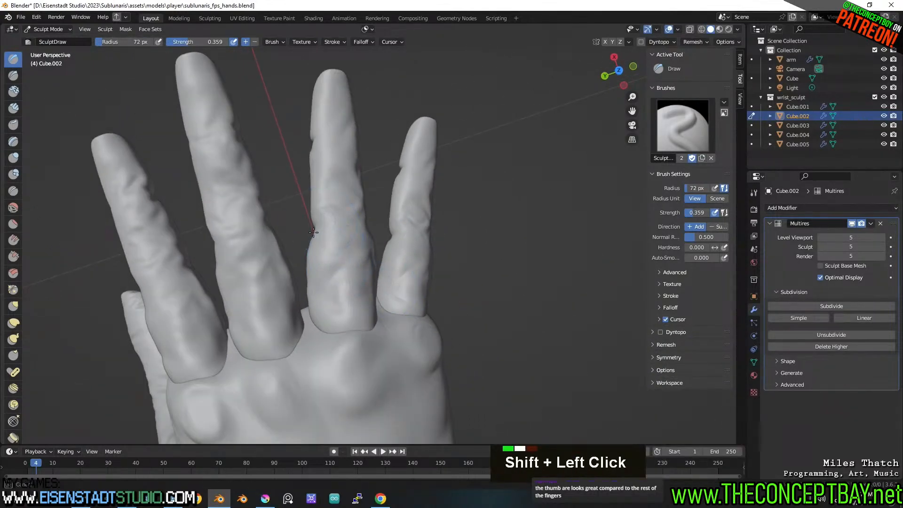
pyautogui.doubleClick(316, 232)
pyautogui.hotkey('ctrl', 'Tab')
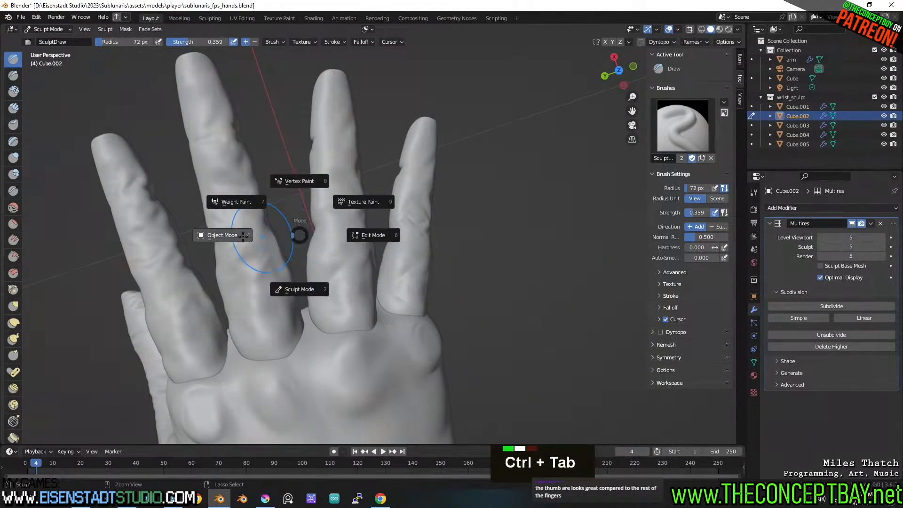
pyautogui.click(229, 235)
pyautogui.click(337, 244)
pyautogui.hotkey('ctrl', 'Tab')
pyautogui.click(337, 296)
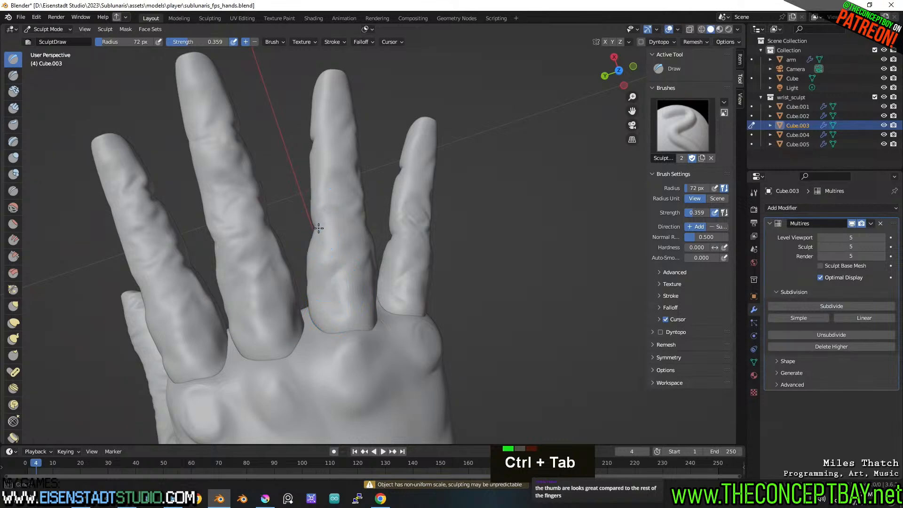
# Carve into the sides of the ring finger between its middle joint and base, then smooth the area near the base.
pyautogui.moveTo(391, 229); pyautogui.dragTo(369, 200, button='middle')
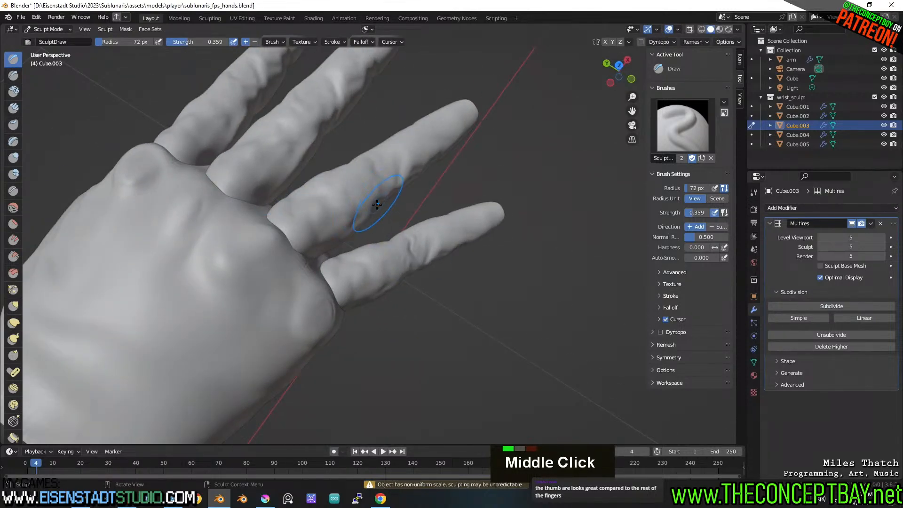
pyautogui.keyDown('shift'); pyautogui.click(349, 236); pyautogui.keyUp('shift')
pyautogui.keyDown('shift'); pyautogui.moveTo(369, 219); pyautogui.dragTo(359, 200); pyautogui.keyUp('shift')
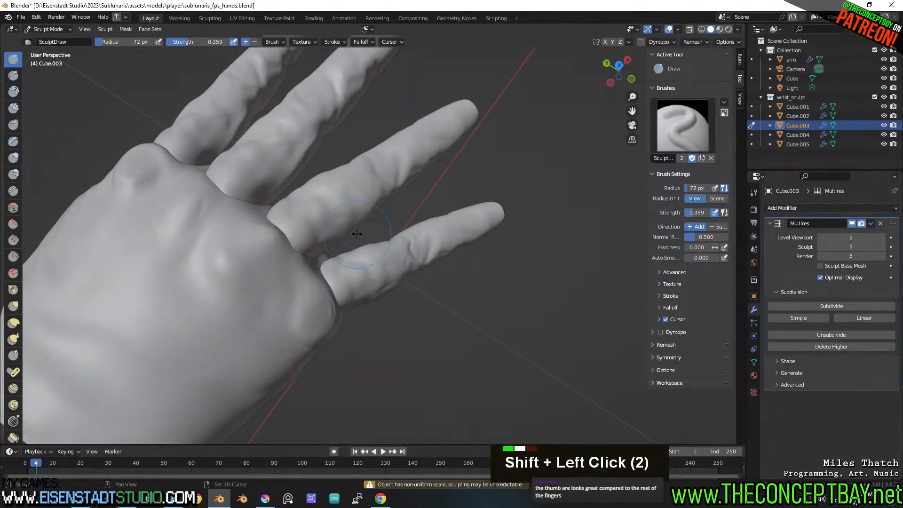
pyautogui.hotkey('ctrl', 'z')
pyautogui.keyDown('ctrl'); pyautogui.click(348, 212); pyautogui.keyUp('ctrl')
pyautogui.moveTo(374, 249); pyautogui.dragTo(404, 272, button='middle')
pyautogui.keyDown('ctrl'); pyautogui.click(405, 273); pyautogui.keyUp('ctrl')
pyautogui.keyDown('ctrl'); pyautogui.click(410, 278); pyautogui.keyUp('ctrl')
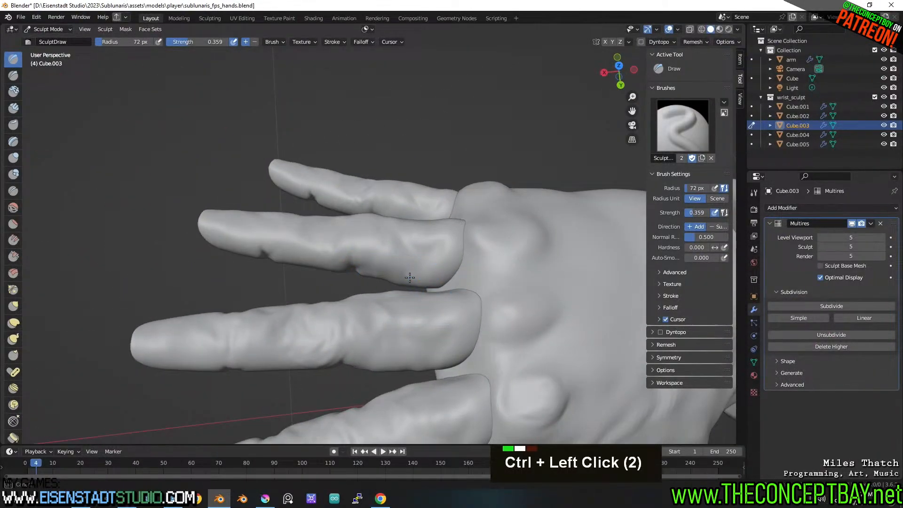
pyautogui.keyDown('shift'); pyautogui.click(434, 275); pyautogui.keyUp('shift')
pyautogui.moveTo(433, 275); pyautogui.dragTo(321, 316, button='middle')
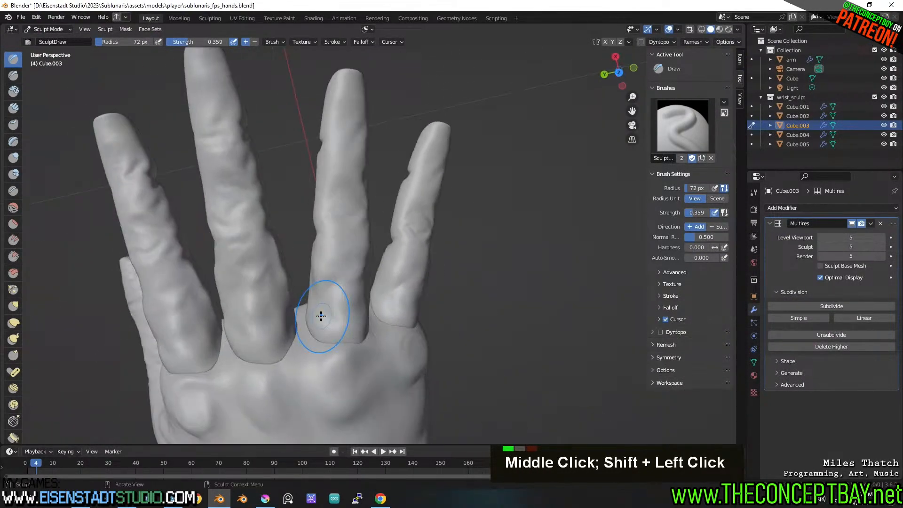
pyautogui.moveTo(400, 314)
pyautogui.mouseDown(button='middle')
pyautogui.moveTo(412, 277)
pyautogui.moveTo(388, 268)
pyautogui.moveTo(389, 283)
pyautogui.mouseUp(button='middle')
# Switch sculpting to the pinky and smooth its middle section from the side.
pyautogui.hotkey('ctrl', 'Tab')
pyautogui.keyDown('ctrl'); pyautogui.click(324, 272); pyautogui.keyUp('ctrl')
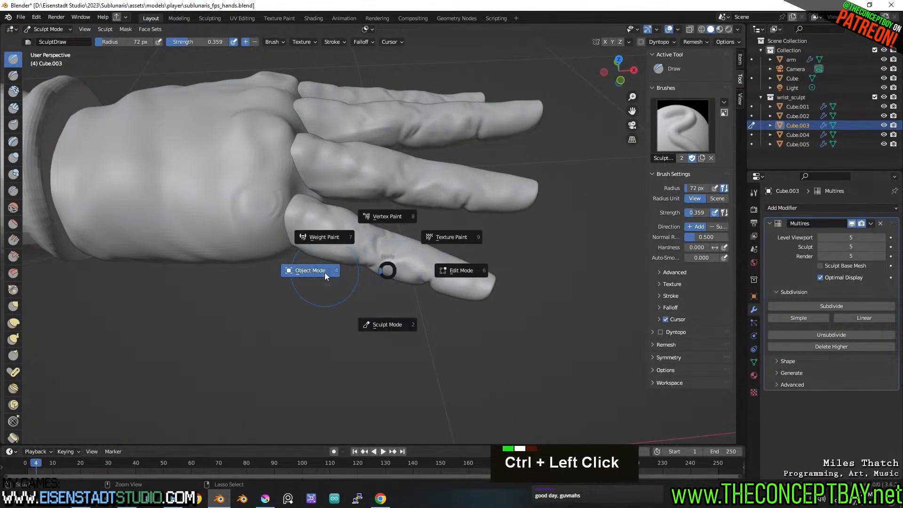
pyautogui.keyDown('ctrl'); pyautogui.click(365, 240); pyautogui.keyUp('ctrl')
pyautogui.hotkey('ctrl', 'Tab')
pyautogui.keyDown('shift'); pyautogui.click(384, 270); pyautogui.keyUp('shift')
pyautogui.moveTo(320, 211)
pyautogui.mouseDown(button='middle')
pyautogui.moveTo(332, 238)
pyautogui.moveTo(347, 242)
pyautogui.moveTo(397, 210)
pyautogui.mouseUp(button='middle')
pyautogui.keyDown('shift'); pyautogui.click(346, 242); pyautogui.keyUp('shift')
pyautogui.scroll(2, 397, 210)
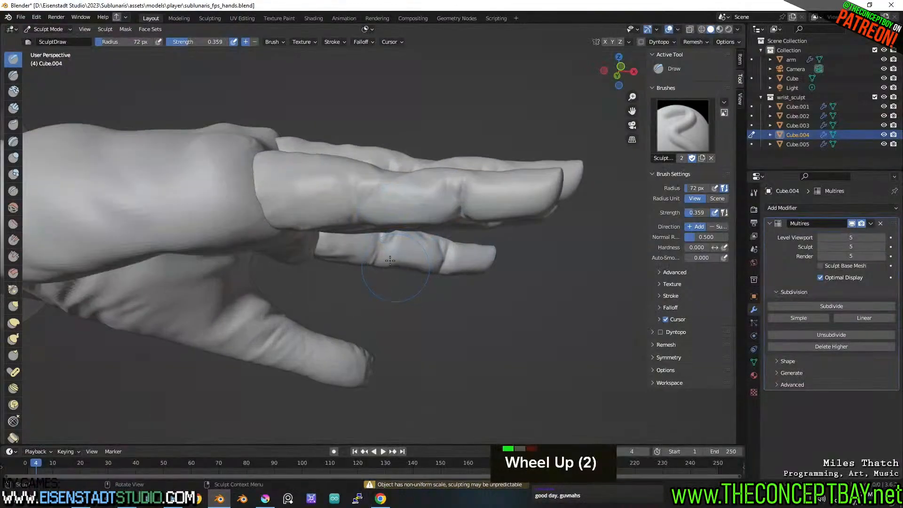
pyautogui.keyDown('shift'); pyautogui.click(397, 249); pyautogui.keyUp('shift')
# Smooth the pinky's middle and outer joint creases on the palm side.
pyautogui.moveTo(397, 249); pyautogui.dragTo(361, 199, button='middle')
pyautogui.keyDown('shift'); pyautogui.click(360, 199); pyautogui.keyUp('shift')
pyautogui.doubleClick(323, 200)
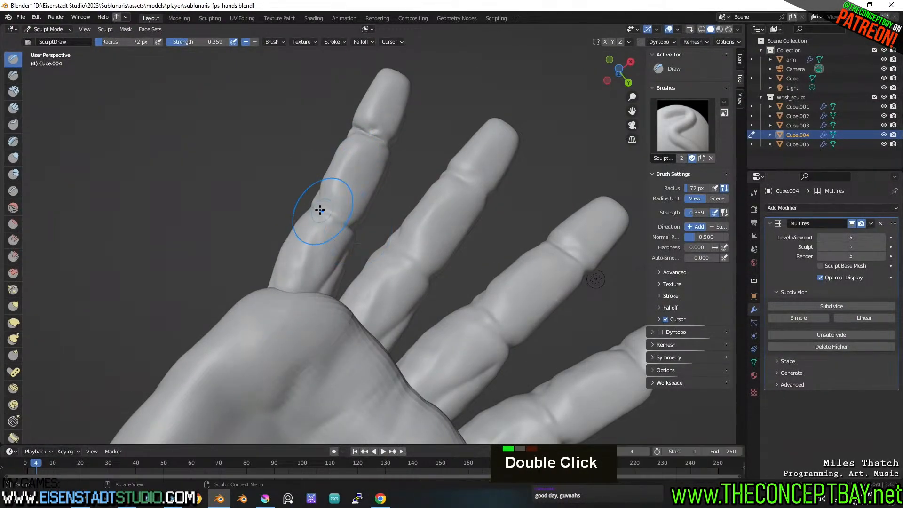
pyautogui.doubleClick(323, 212)
pyautogui.keyDown('shift'); pyautogui.moveTo(327, 215); pyautogui.dragTo(302, 262, button='middle'); pyautogui.keyUp('shift')
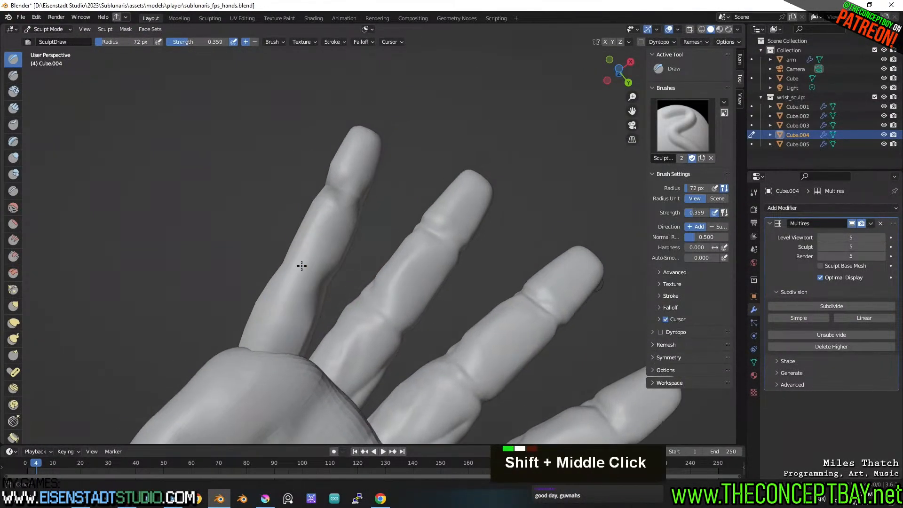
pyautogui.keyDown('shift'); pyautogui.click(333, 207); pyautogui.keyUp('shift')
pyautogui.keyDown('shift'); pyautogui.click(335, 207); pyautogui.keyUp('shift')
pyautogui.moveTo(357, 209)
pyautogui.mouseDown(button='middle')
pyautogui.moveTo(326, 235)
pyautogui.moveTo(376, 258)
pyautogui.moveTo(454, 261)
pyautogui.mouseUp(button='middle')
pyautogui.keyDown('shift'); pyautogui.click(326, 235); pyautogui.keyUp('shift')
pyautogui.doubleClick(301, 262)
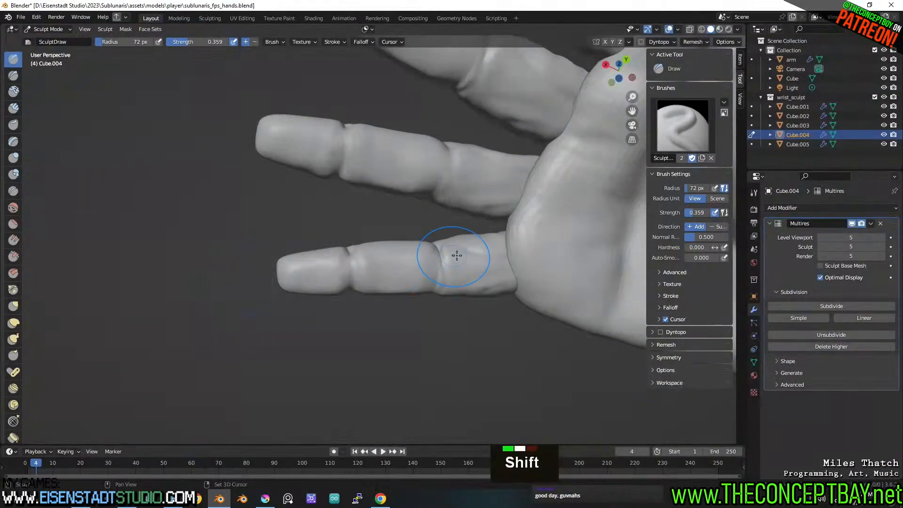
pyautogui.keyDown('shift'); pyautogui.click(443, 253); pyautogui.keyUp('shift')
# Save the hand file and return the pinky to Object Mode.
pyautogui.moveTo(350, 262); pyautogui.dragTo(442, 230, button='middle')
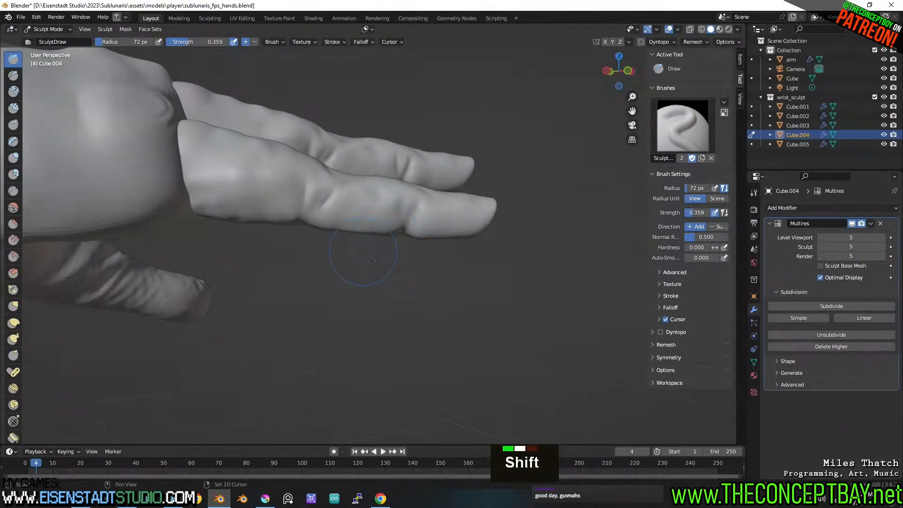
pyautogui.keyDown('shift'); pyautogui.moveTo(372, 259); pyautogui.dragTo(413, 277, button='middle'); pyautogui.keyUp('shift')
pyautogui.moveTo(413, 277); pyautogui.dragTo(379, 282, button='middle')
pyautogui.keyDown('shift'); pyautogui.moveTo(378, 282); pyautogui.dragTo(414, 291, button='middle'); pyautogui.keyUp('shift')
pyautogui.moveTo(414, 291); pyautogui.dragTo(376, 295, button='middle')
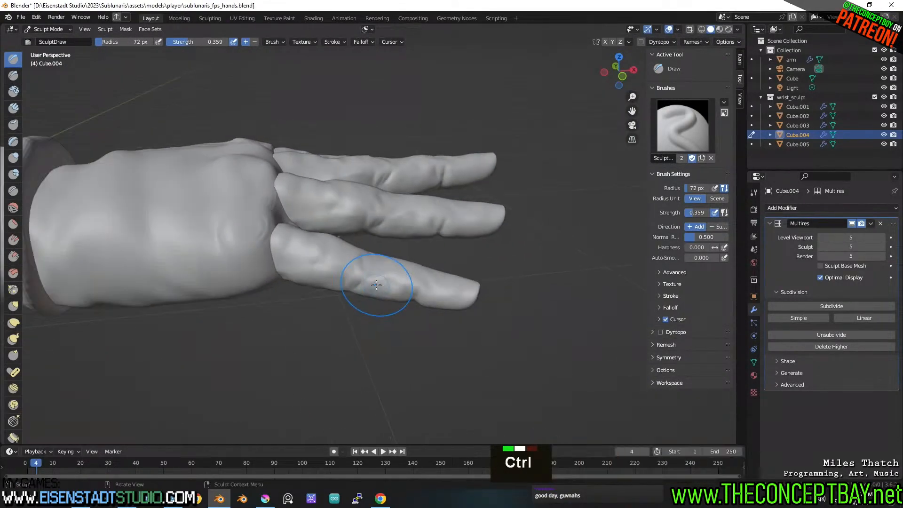
pyautogui.hotkey('ctrl', 's')
pyautogui.click(50, 28)
pyautogui.click(52, 42)
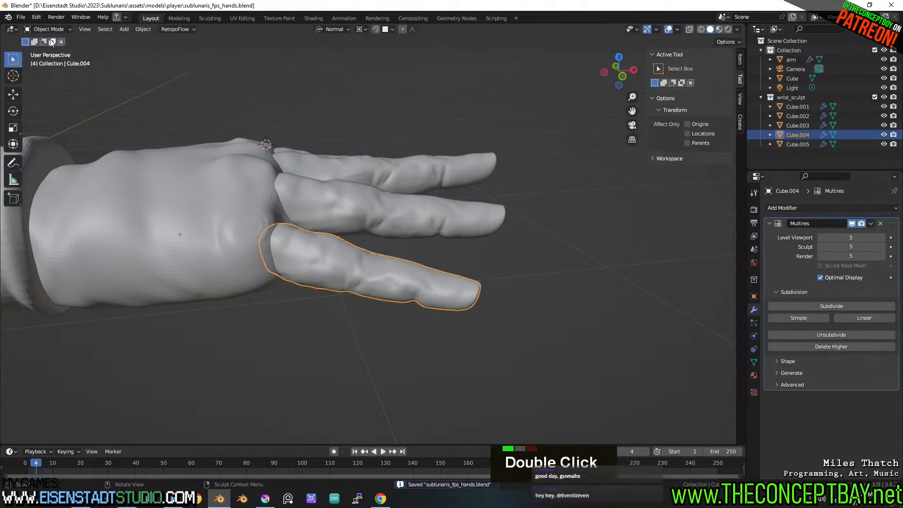
# Rename the hand's main body, including the thumb, as palm.
pyautogui.scroll(-3, 451, 351)
pyautogui.moveTo(315, 266); pyautogui.dragTo(309, 198, button='middle')
pyautogui.click(376, 275)
pyautogui.press('F2')
pyautogui.press('Return')
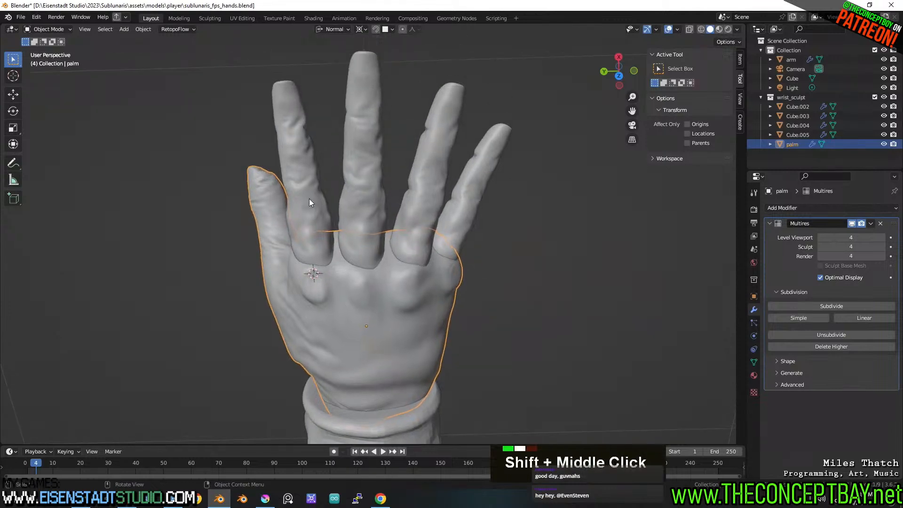
# Rename the index finger object as finger_point.
pyautogui.click(305, 192)
pyautogui.press('F2')
pyautogui.write('finger_')
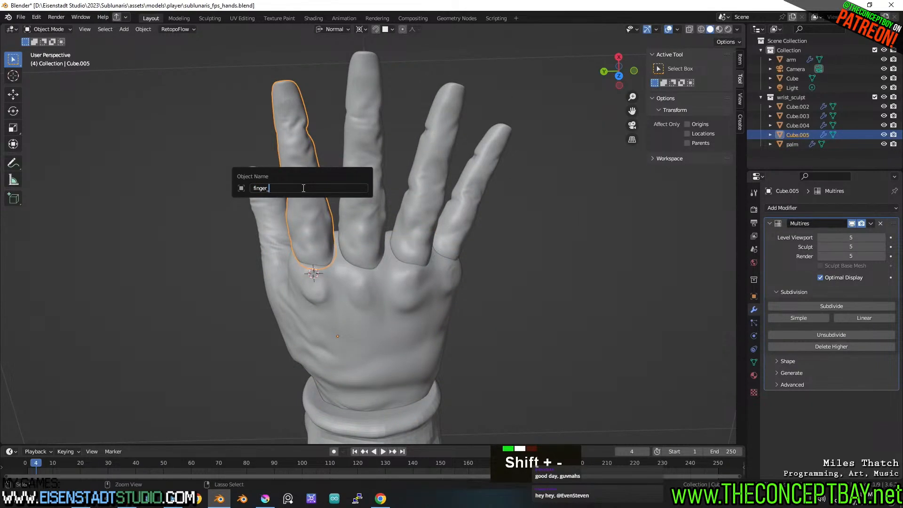
pyautogui.hotkey('ctrl', 'a')
pyautogui.press('Right')
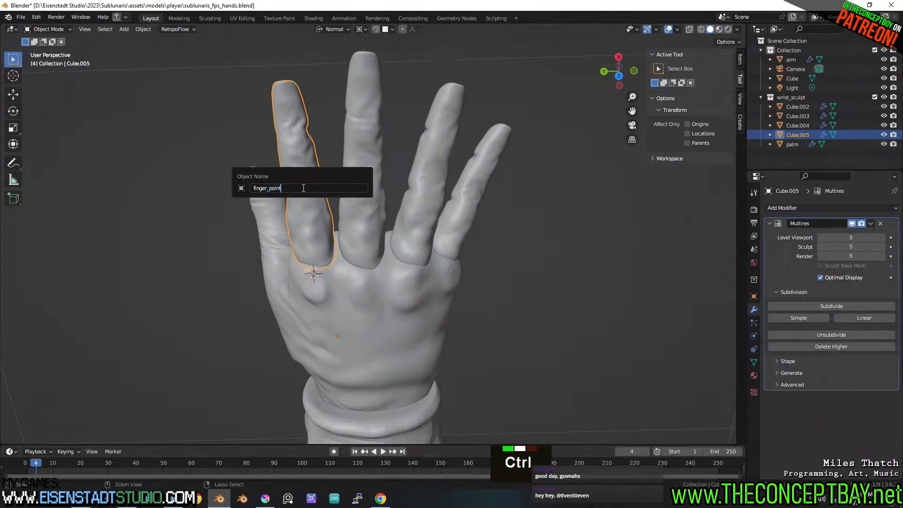
pyautogui.press('Tab')
pyautogui.press('Tab')
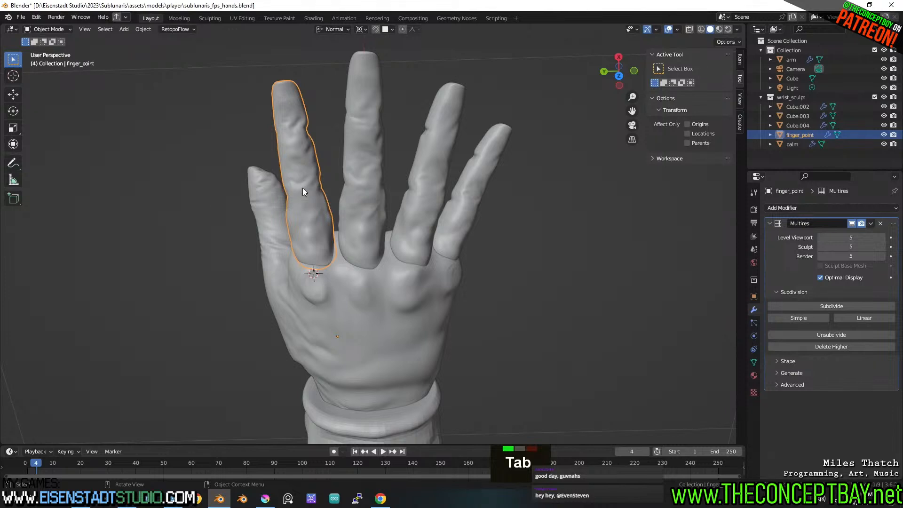
pyautogui.hotkey('ctrl', 'z')
# Rename the middle finger object as finger_middle, reusing the finger_ prefix.
pyautogui.click(379, 179)
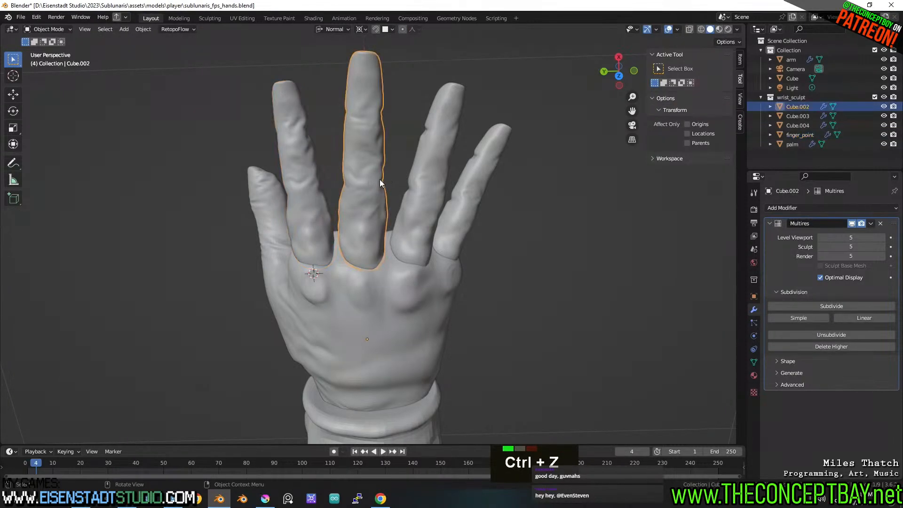
pyautogui.press('Tab')
pyautogui.press('Tab')
pyautogui.press('F2')
pyautogui.write('finger_point')
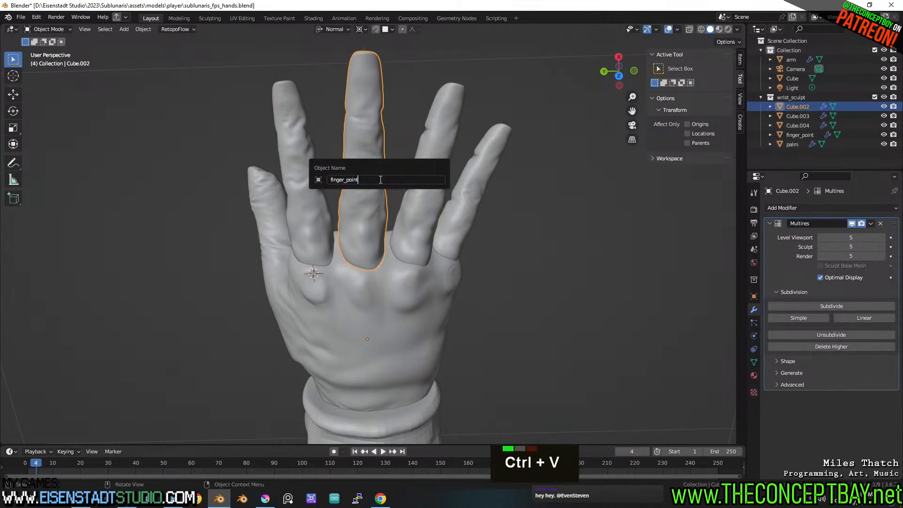
pyautogui.press('BackSpace')
pyautogui.write('middl')
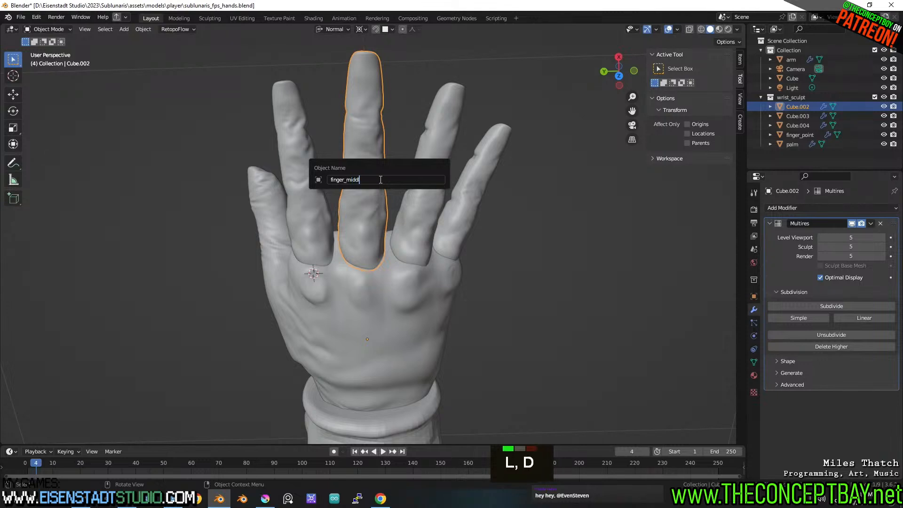
pyautogui.write('e')
pyautogui.press('Return')
# Rename the ring finger object as finger_ring.
pyautogui.click(448, 178)
pyautogui.press('F2')
pyautogui.press('BackSpace')
pyautogui.write('finger_point')
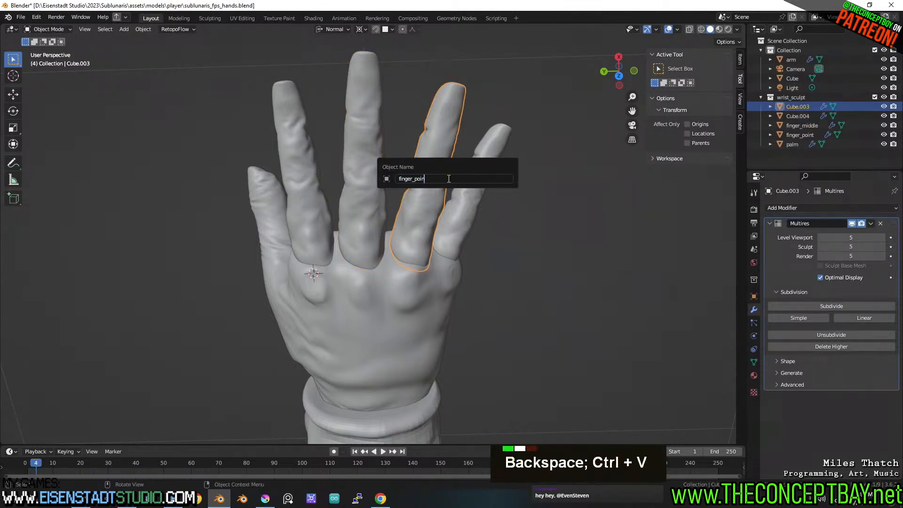
pyautogui.press('BackSpace')
pyautogui.press('BackSpace')
pyautogui.press('BackSpace')
pyautogui.press('BackSpace')
pyautogui.press('BackSpace')
pyautogui.write('re')
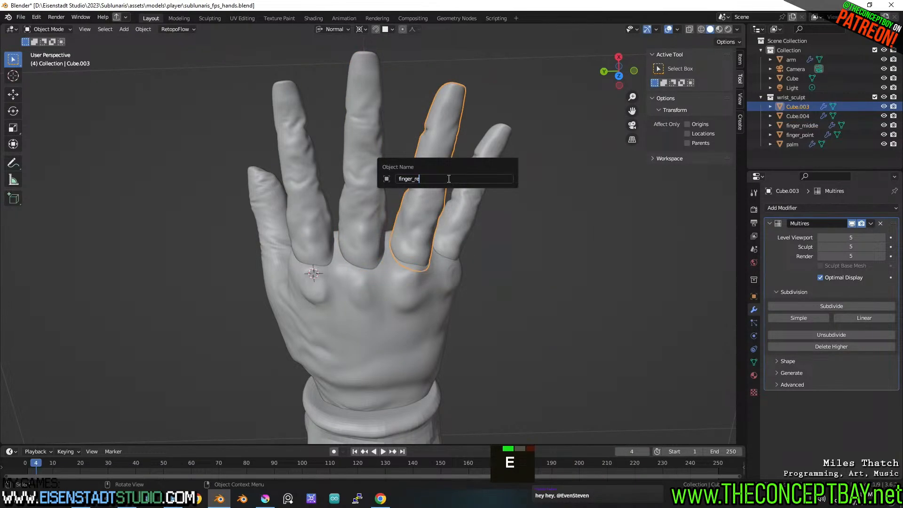
pyautogui.press('BackSpace')
pyautogui.write('ing')
pyautogui.press('Return')
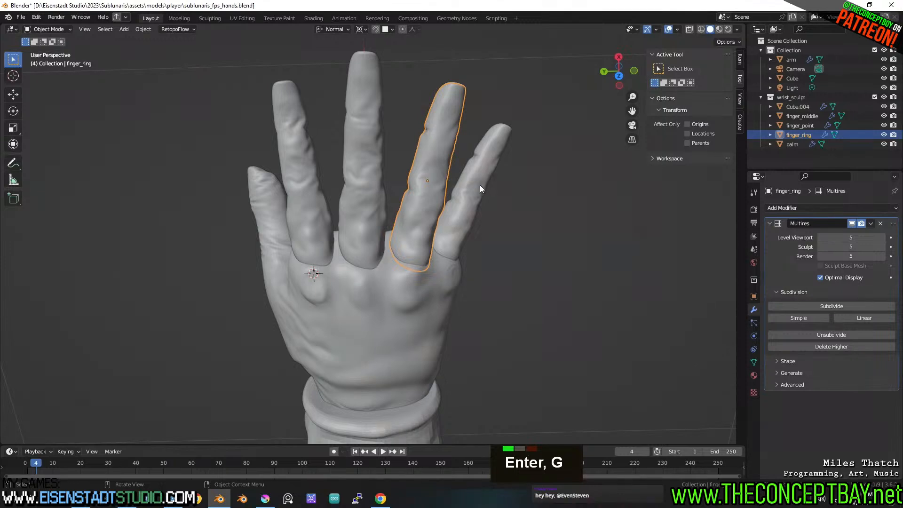
# Rename the pinky object as finger_pinky.
pyautogui.click(480, 186)
pyautogui.press('F2')
pyautogui.write('finger_point')
pyautogui.press('BackSpace')
pyautogui.press('BackSpace')
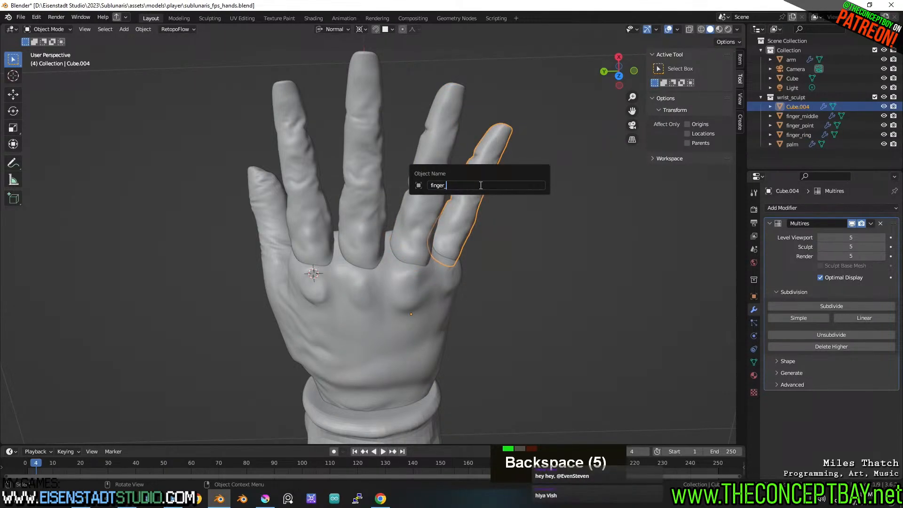
pyautogui.write('pinky')
pyautogui.press('Return')
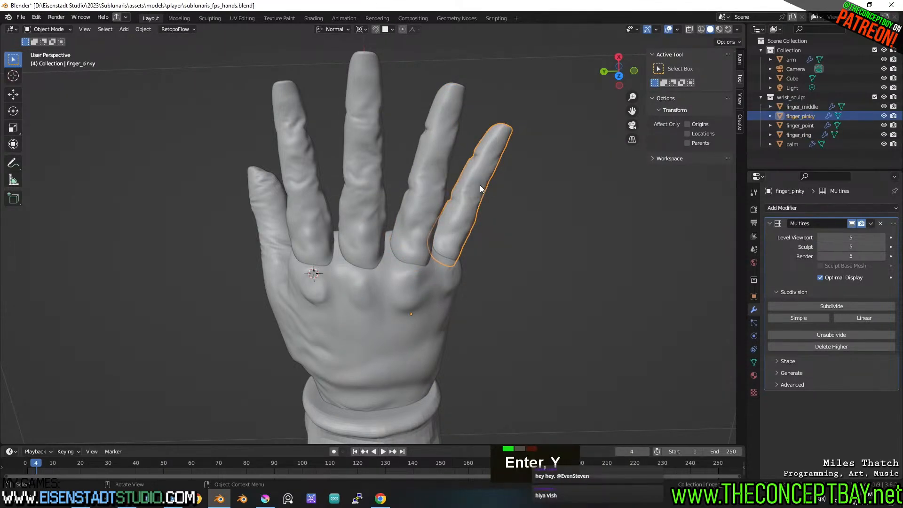
# Select all four fingers and the palm together, with the palm active, and save the file.
pyautogui.keyDown('shift'); pyautogui.click(427, 193); pyautogui.keyUp('shift')
pyautogui.keyDown('shift'); pyautogui.click(365, 192); pyautogui.keyUp('shift')
pyautogui.keyDown('shift'); pyautogui.click(325, 200); pyautogui.keyUp('shift')
pyautogui.keyDown('shift'); pyautogui.click(337, 283); pyautogui.keyUp('shift')
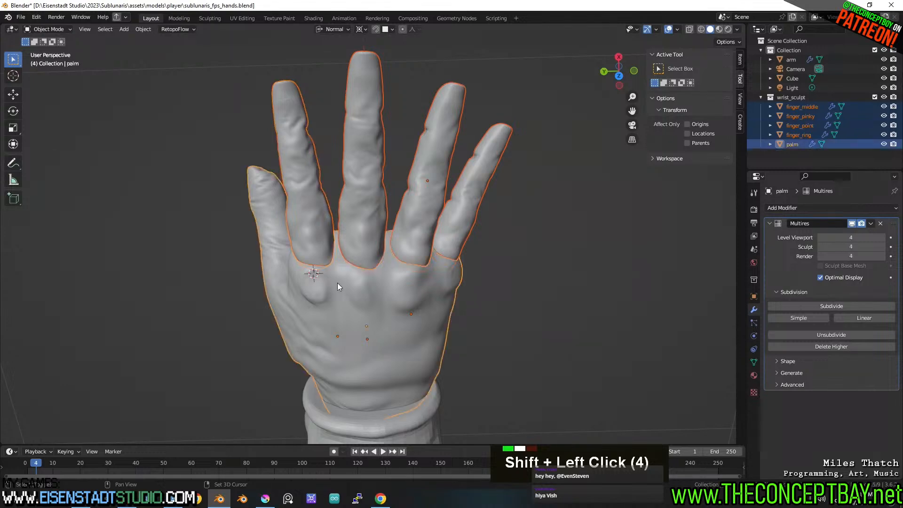
pyautogui.moveTo(337, 284); pyautogui.dragTo(416, 301, button='middle')
pyautogui.scroll(1, 410, 260)
pyautogui.scroll(-2, 441, 216)
pyautogui.hotkey('ctrl', 's')
pyautogui.moveTo(430, 264); pyautogui.dragTo(405, 275, button='middle')
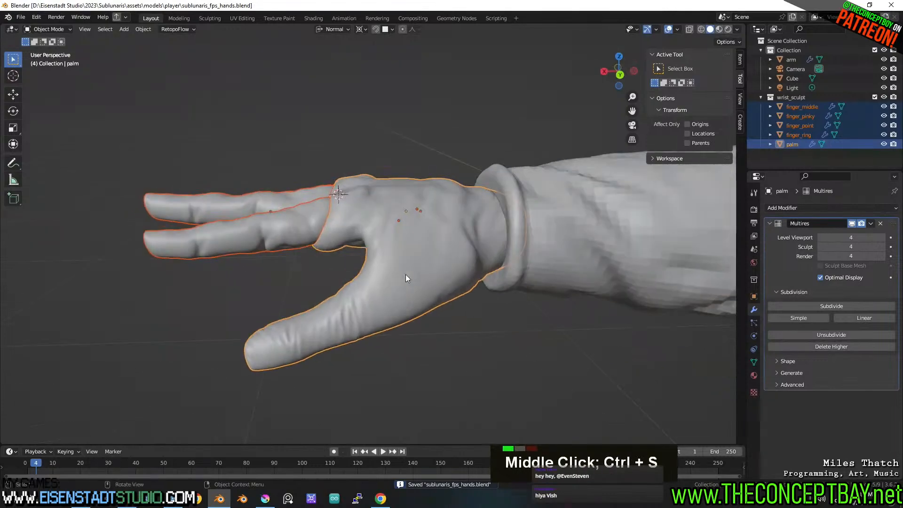
# Duplicate the wrist_sculpt collection and exclude the original collection from the view layer, keeping the duplicate enabled.
pyautogui.click(800, 96)
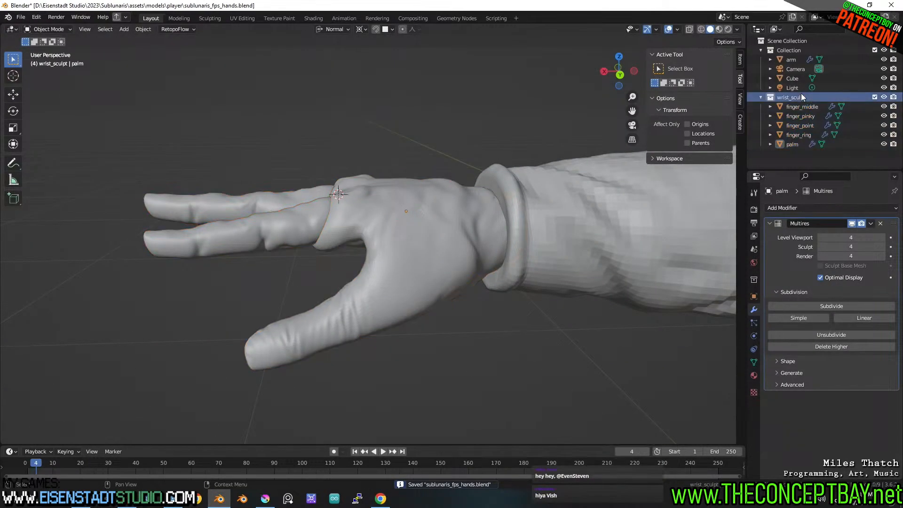
pyautogui.rightClick(801, 96)
pyautogui.click(755, 104)
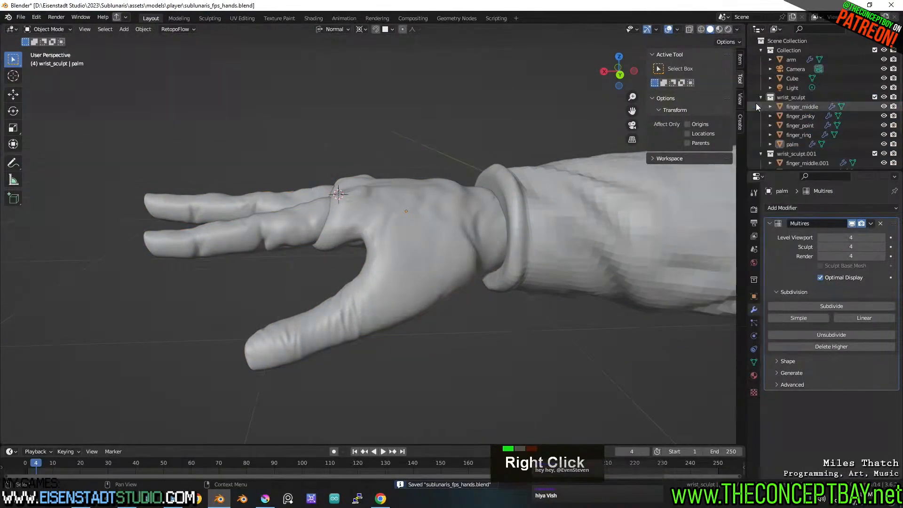
pyautogui.click(874, 153)
pyautogui.click(874, 97)
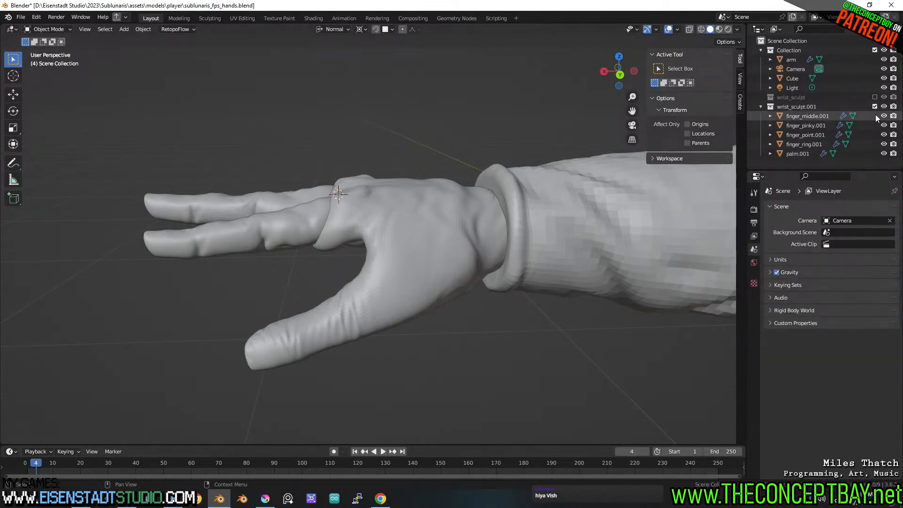
# Convert the duplicated fingers and palm in wrist_sculpt.001 to plain meshes.
pyautogui.click(800, 117)
pyautogui.keyDown('shift'); pyautogui.click(794, 154); pyautogui.keyUp('shift')
pyautogui.rightClick(402, 207)
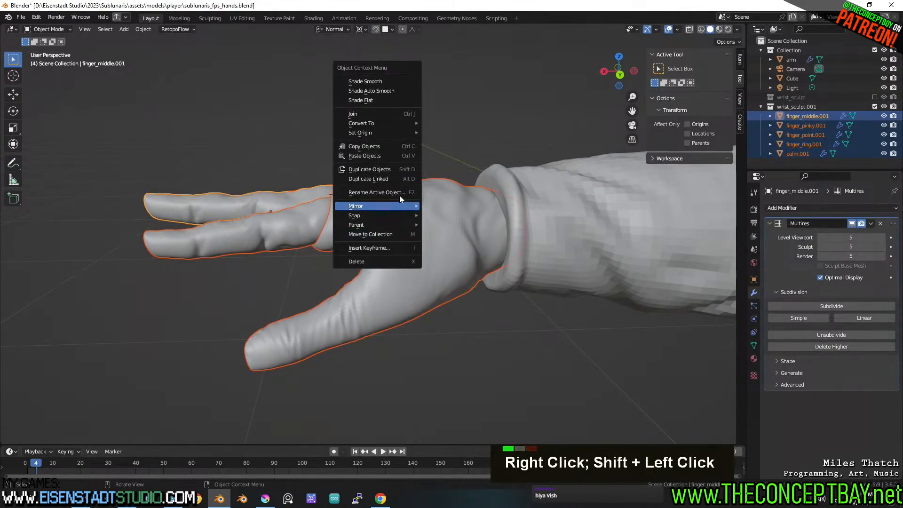
pyautogui.moveTo(406, 122)
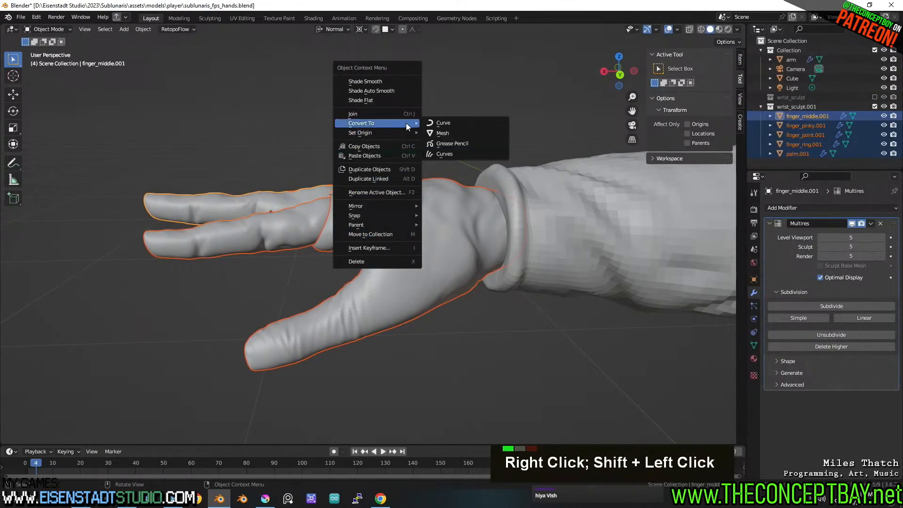
pyautogui.click(431, 134)
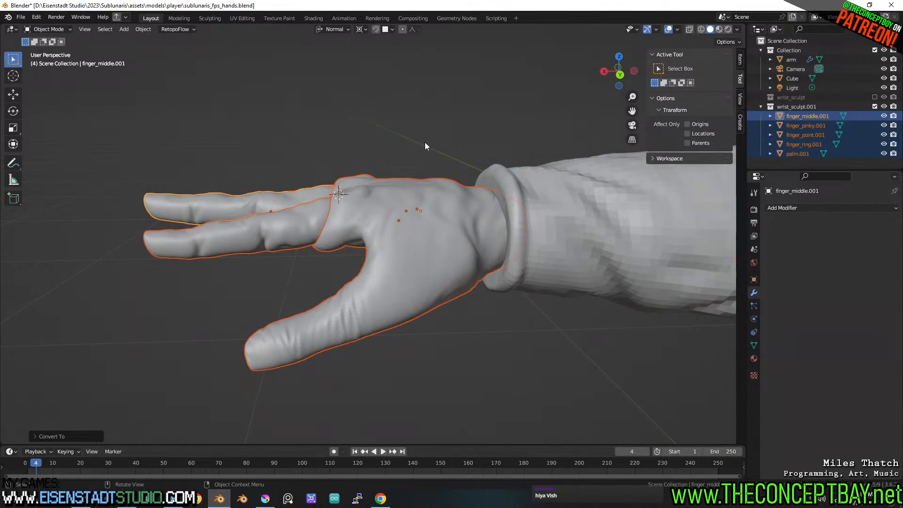
# Join the converted fingers into the palm object and switch the combined hand to Sculpt Mode.
pyautogui.moveTo(425, 142); pyautogui.dragTo(393, 218, button='middle')
pyautogui.keyDown('shift'); pyautogui.click(402, 235); pyautogui.keyUp('shift')
pyautogui.hotkey('ctrl', 'j')
pyautogui.click(56, 30)
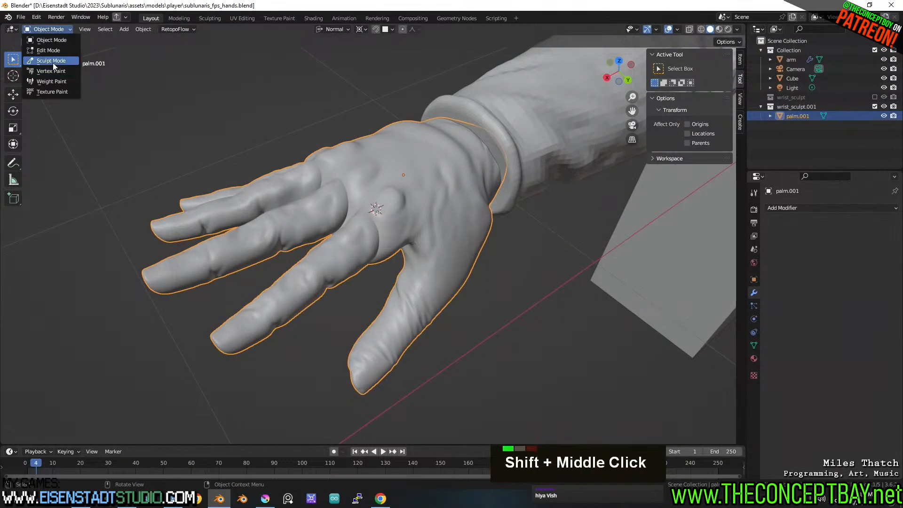
pyautogui.click(52, 61)
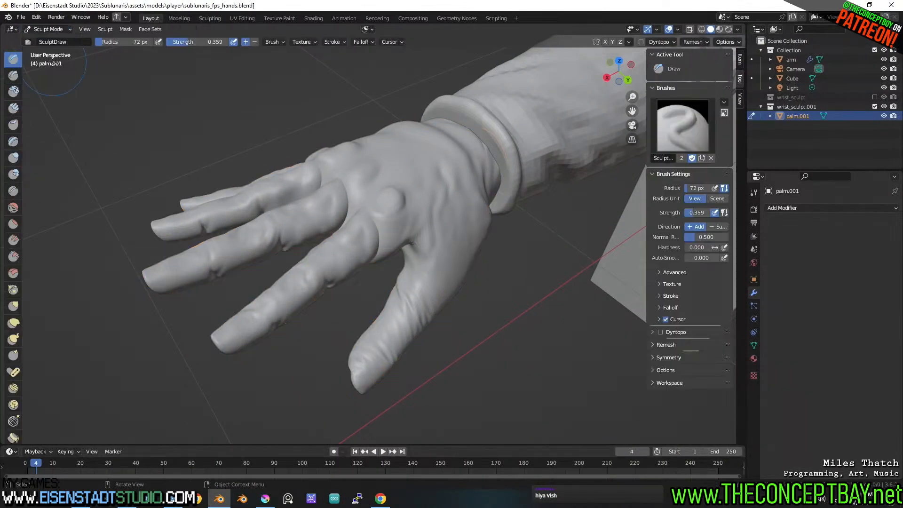
# Try a voxel remesh of the joined hand with a voxel size of 0.002 m.
pyautogui.click(694, 41)
pyautogui.click(696, 61)
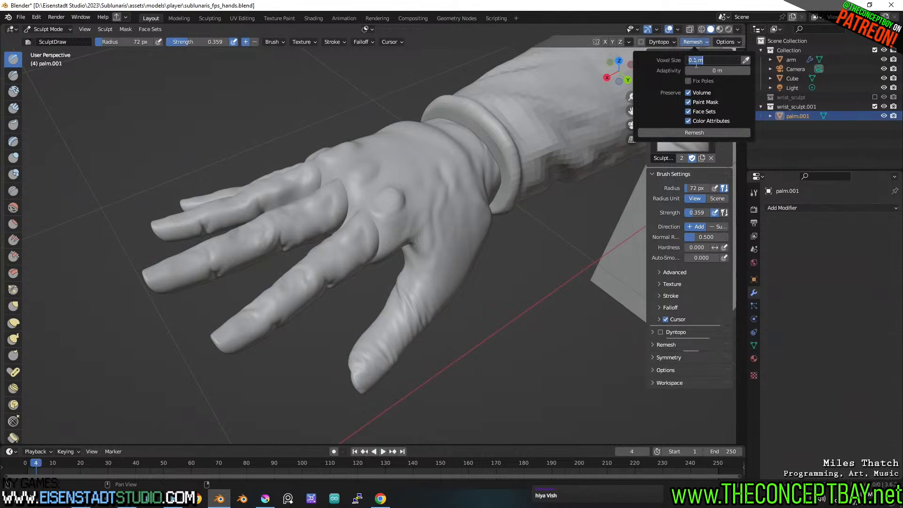
pyautogui.write('0')
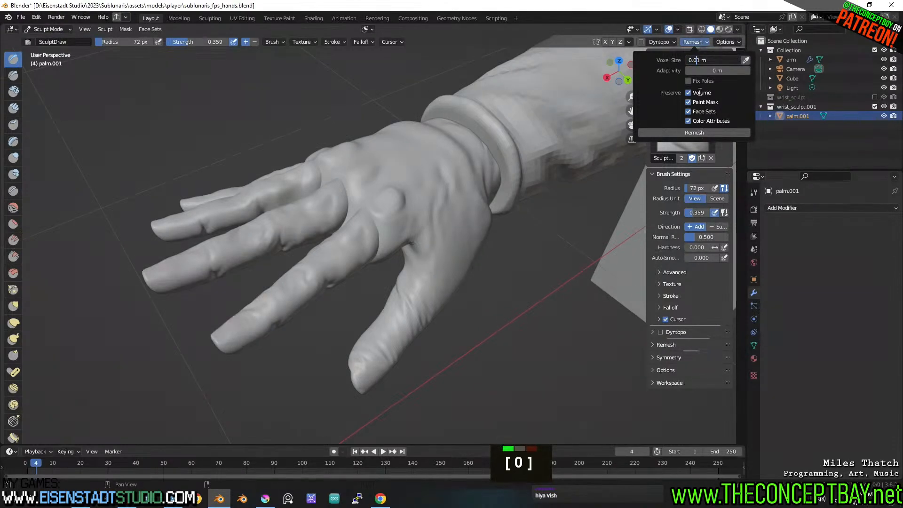
pyautogui.write('0')
pyautogui.press('Right')
pyautogui.press('BackSpace')
pyautogui.write('2')
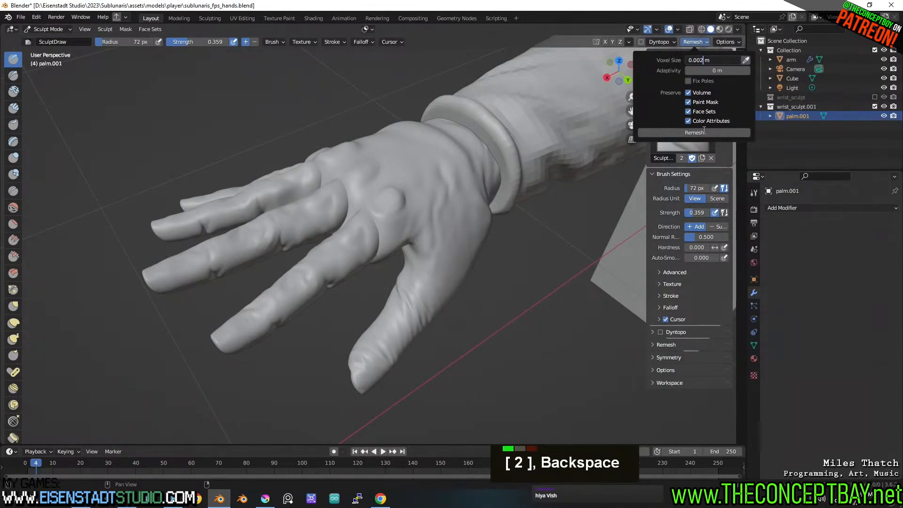
pyautogui.moveTo(428, 222); pyautogui.dragTo(425, 203, button='middle')
pyautogui.scroll(3, 407, 188)
pyautogui.hotkey('ctrl', 'z')
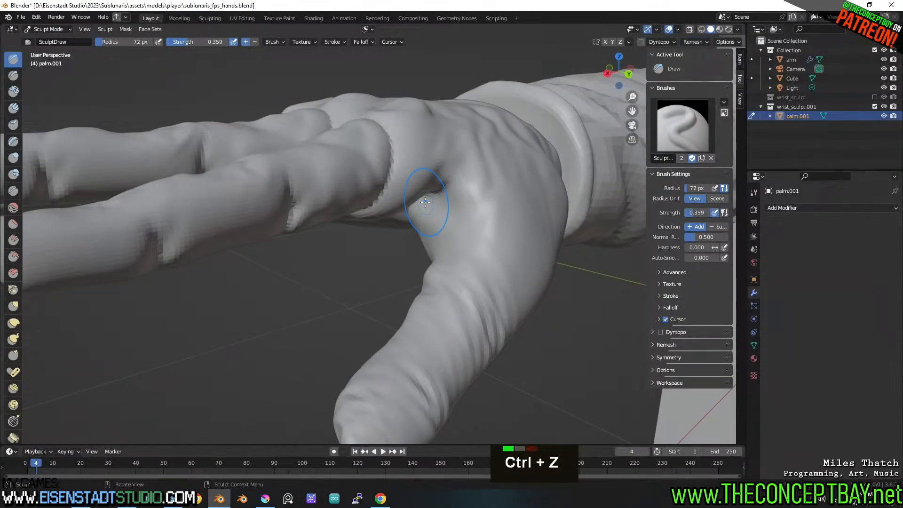
pyautogui.hotkey('ctrl', 'z')
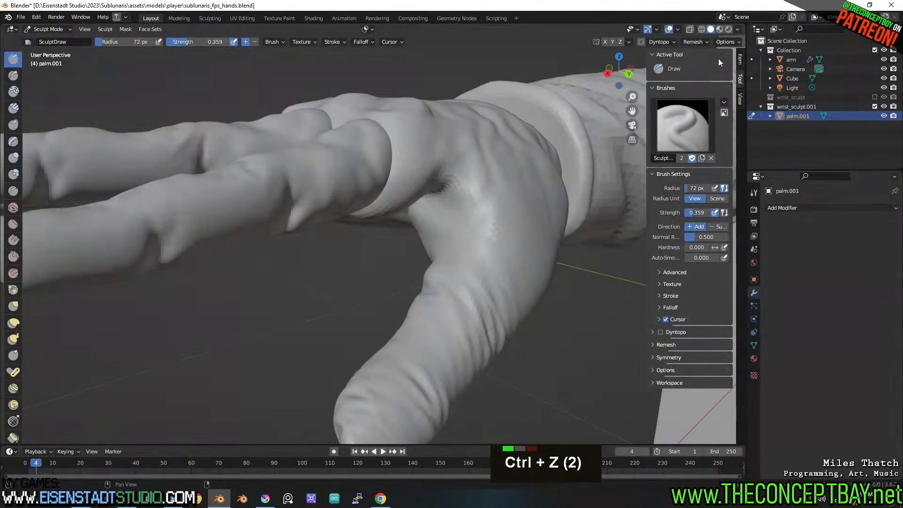
# Set the voxel size to 0.001 m and remesh the joined hand.
pyautogui.click(695, 47)
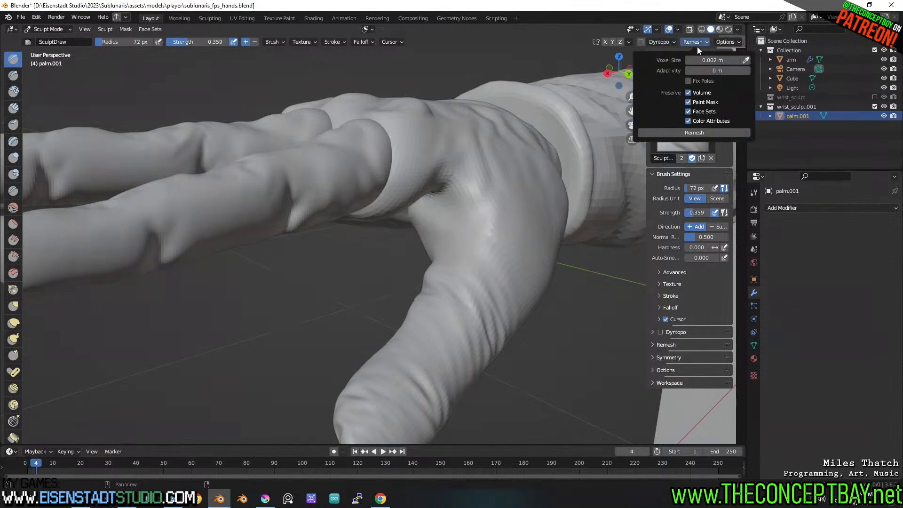
pyautogui.click(700, 60)
pyautogui.press('BackSpace')
pyautogui.write('1')
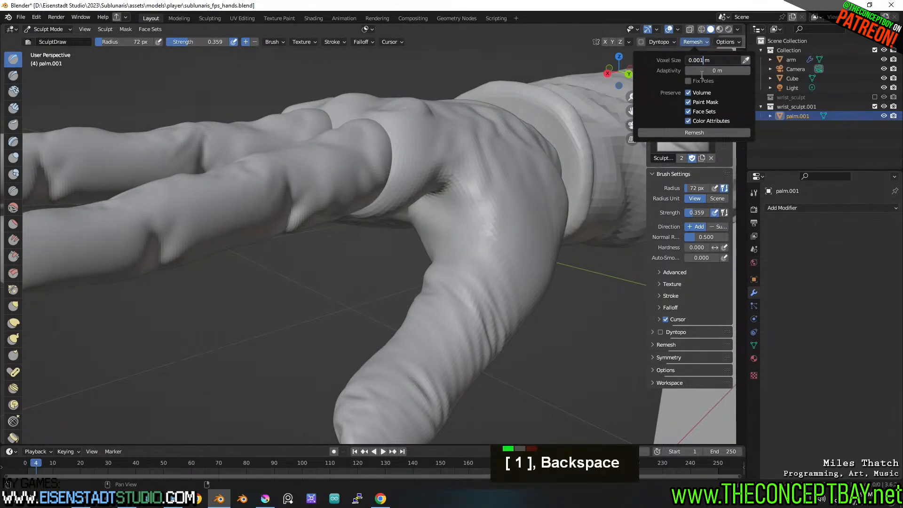
pyautogui.press('Return')
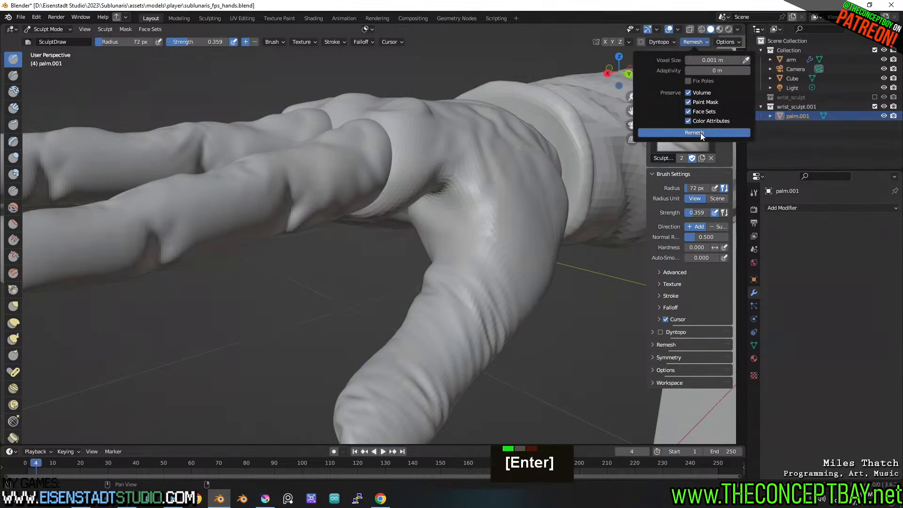
pyautogui.click(701, 133)
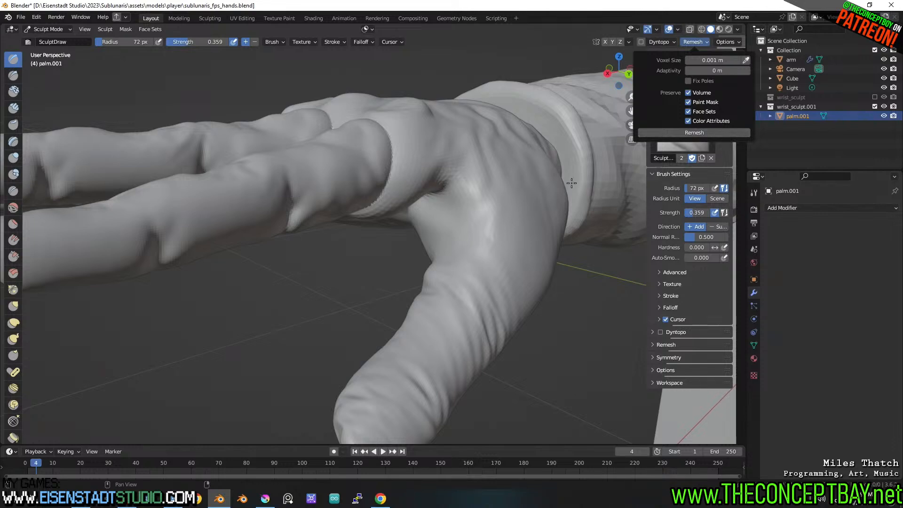
# Smooth the seam where the index finger meets the palm, along its side and knuckle side.
pyautogui.moveTo(432, 176)
pyautogui.mouseDown(button='middle')
pyautogui.moveTo(394, 191)
pyautogui.moveTo(383, 221)
pyautogui.mouseUp(button='middle')
pyautogui.scroll(1, 390, 200)
pyautogui.keyDown('shift'); pyautogui.scroll(1, 386, 212); pyautogui.keyUp('shift')
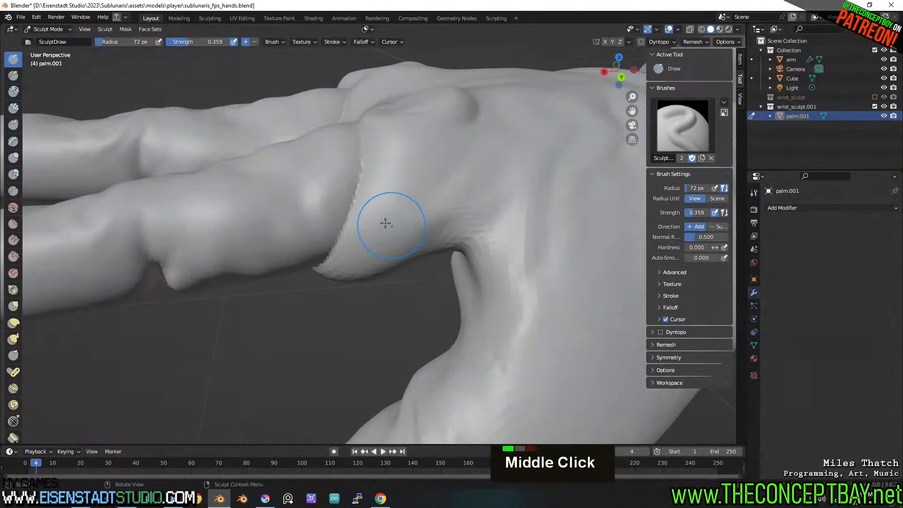
pyautogui.keyDown('shift'); pyautogui.click(363, 180); pyautogui.keyUp('shift')
pyautogui.moveTo(359, 161); pyautogui.dragTo(488, 252, button='middle')
pyautogui.keyDown('shift'); pyautogui.moveTo(466, 254); pyautogui.dragTo(411, 244); pyautogui.keyUp('shift')
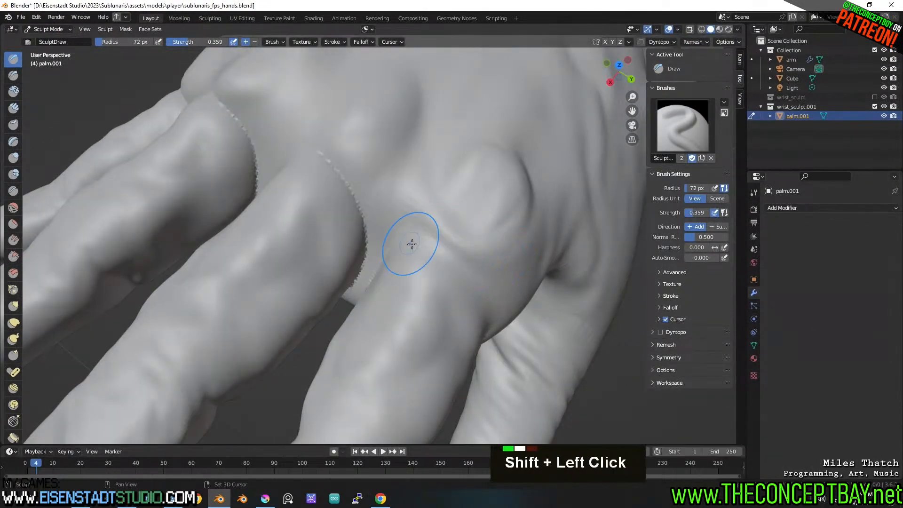
pyautogui.moveTo(414, 245); pyautogui.dragTo(498, 228, button='middle')
pyautogui.keyDown('shift'); pyautogui.moveTo(463, 190); pyautogui.dragTo(455, 224); pyautogui.keyUp('shift')
# Smooth the palm-side seam at the base of the index finger.
pyautogui.moveTo(448, 208); pyautogui.dragTo(430, 116, button='middle')
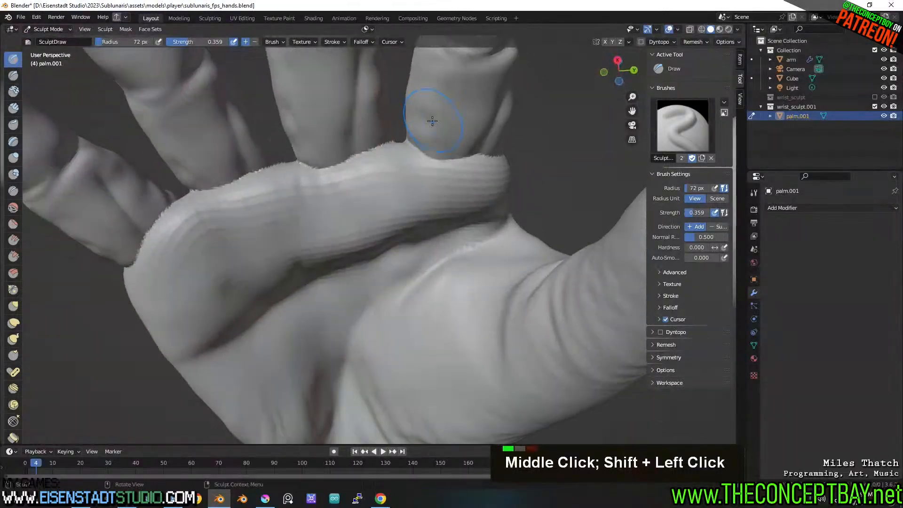
pyautogui.moveTo(429, 116)
pyautogui.keyDown('shift'); pyautogui.mouseDown()
pyautogui.moveTo(452, 146)
pyautogui.moveTo(489, 156)
pyautogui.mouseUp(); pyautogui.keyUp('shift')
pyautogui.moveTo(493, 155)
pyautogui.mouseDown(button='middle')
pyautogui.moveTo(449, 171)
pyautogui.moveTo(383, 120)
pyautogui.mouseUp(button='middle')
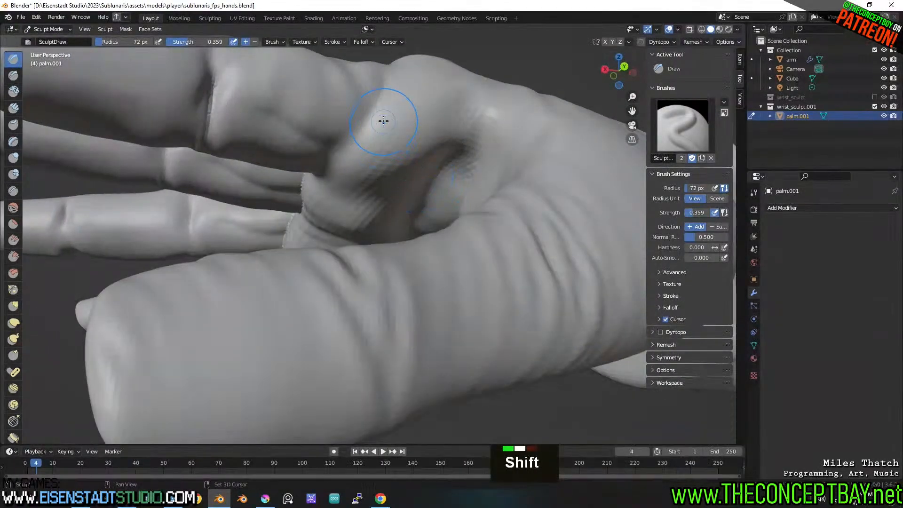
pyautogui.keyDown('shift'); pyautogui.moveTo(383, 121); pyautogui.dragTo(373, 182); pyautogui.keyUp('shift')
pyautogui.moveTo(373, 181)
pyautogui.mouseDown(button='middle')
pyautogui.moveTo(393, 157)
pyautogui.moveTo(402, 196)
pyautogui.mouseUp(button='middle')
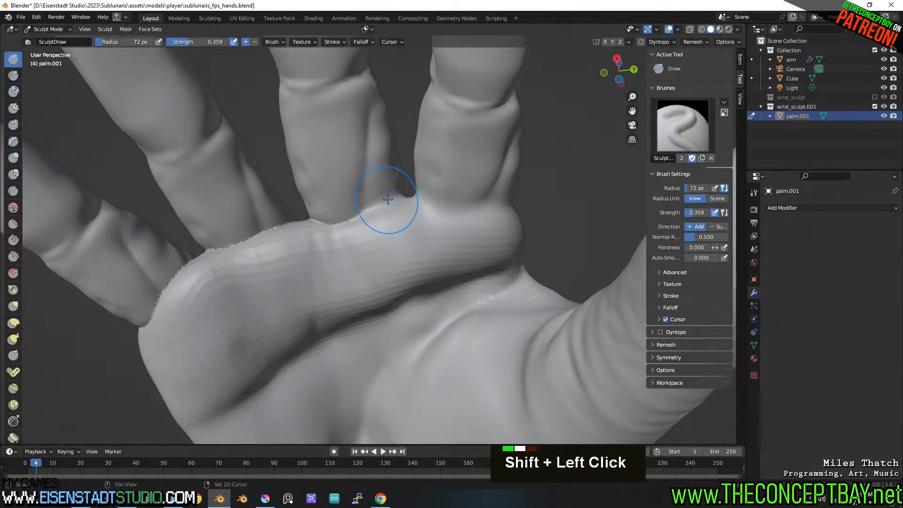
# Smooth the palm-side seam at the base of the middle finger.
pyautogui.keyDown('shift'); pyautogui.moveTo(317, 225); pyautogui.dragTo(306, 228); pyautogui.keyUp('shift')
pyautogui.moveTo(305, 229)
pyautogui.mouseDown(button='middle')
pyautogui.moveTo(343, 273)
pyautogui.moveTo(341, 218)
pyautogui.mouseUp(button='middle')
pyautogui.moveTo(341, 218)
pyautogui.keyDown('shift'); pyautogui.mouseDown()
pyautogui.moveTo(308, 203)
pyautogui.moveTo(296, 167)
pyautogui.mouseUp(); pyautogui.keyUp('shift')
pyautogui.keyDown('shift'); pyautogui.moveTo(296, 167); pyautogui.dragTo(330, 203); pyautogui.keyUp('shift')
# Blend the middle finger's base into the hand by smoothing its knuckle-side seam and the gap beside the index finger.
pyautogui.moveTo(308, 203); pyautogui.dragTo(254, 238, button='middle')
pyautogui.keyDown('shift'); pyautogui.moveTo(336, 172); pyautogui.dragTo(352, 119); pyautogui.keyUp('shift')
pyautogui.keyDown('shift'); pyautogui.moveTo(385, 153); pyautogui.dragTo(409, 231); pyautogui.keyUp('shift')
pyautogui.moveTo(409, 231); pyautogui.dragTo(412, 192, button='middle')
pyautogui.keyDown('shift'); pyautogui.moveTo(412, 192); pyautogui.dragTo(393, 206); pyautogui.keyUp('shift')
pyautogui.moveTo(393, 206)
pyautogui.mouseDown(button='middle')
pyautogui.moveTo(401, 142)
pyautogui.moveTo(413, 171)
pyautogui.moveTo(393, 197)
pyautogui.moveTo(394, 182)
pyautogui.moveTo(392, 258)
pyautogui.mouseUp(button='middle')
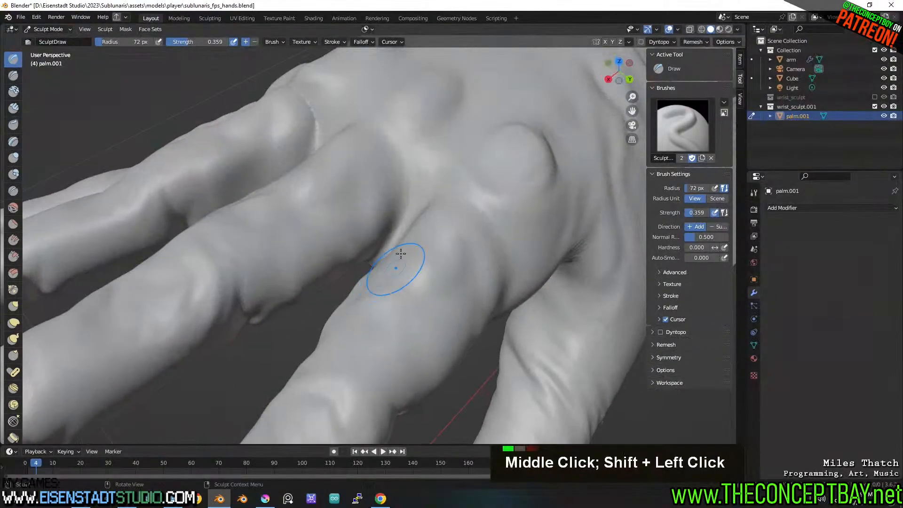
pyautogui.keyDown('shift'); pyautogui.moveTo(391, 259); pyautogui.dragTo(389, 248); pyautogui.keyUp('shift')
# Smooth the seam around the ring finger's base on both the knuckle side and the palm side.
pyautogui.moveTo(389, 248); pyautogui.dragTo(355, 206, button='middle')
pyautogui.keyDown('shift'); pyautogui.moveTo(299, 150); pyautogui.dragTo(275, 156); pyautogui.keyUp('shift')
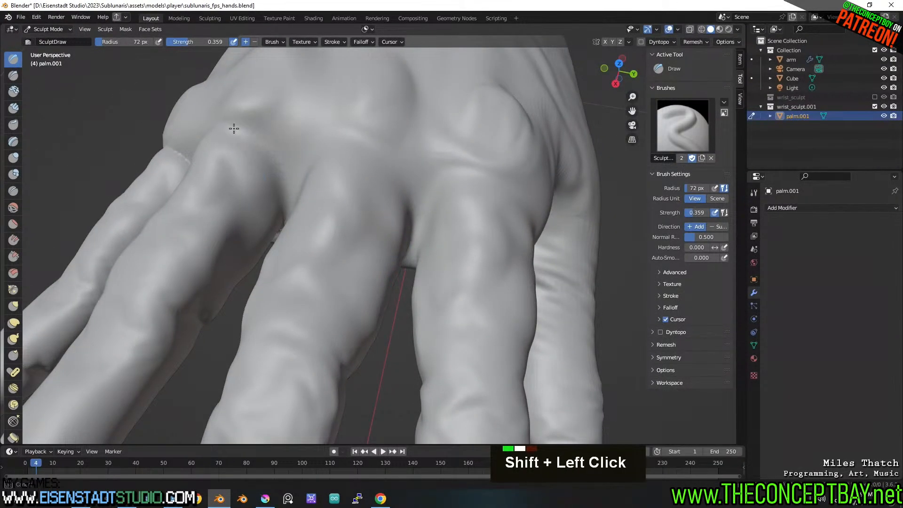
pyautogui.keyDown('shift'); pyautogui.moveTo(234, 129); pyautogui.dragTo(238, 140); pyautogui.keyUp('shift')
pyautogui.moveTo(238, 139); pyautogui.dragTo(346, 113, button='middle')
pyautogui.keyDown('shift'); pyautogui.moveTo(226, 236); pyautogui.dragTo(294, 203, button='middle'); pyautogui.keyUp('shift')
pyautogui.keyDown('shift'); pyautogui.moveTo(287, 235); pyautogui.dragTo(277, 251); pyautogui.keyUp('shift')
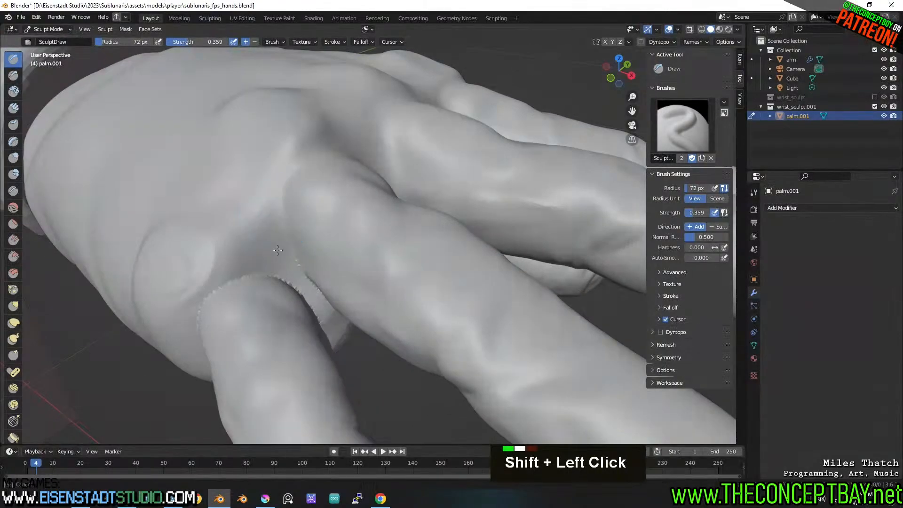
pyautogui.moveTo(344, 324); pyautogui.dragTo(306, 230, button='middle')
pyautogui.keyDown('shift'); pyautogui.moveTo(277, 164); pyautogui.dragTo(367, 186); pyautogui.keyUp('shift')
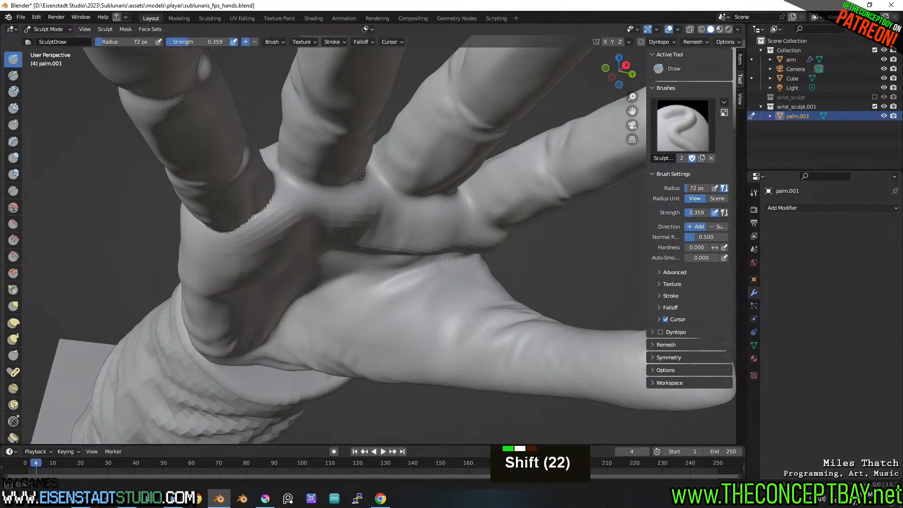
# Smooth the seam all around the pinky's base so it blends into the side of the hand.
pyautogui.moveTo(360, 174); pyautogui.dragTo(327, 242, button='middle')
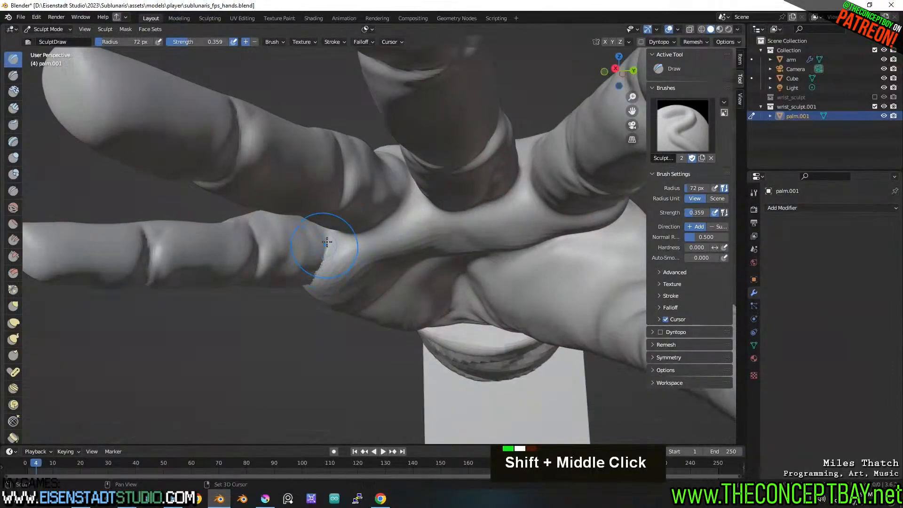
pyautogui.keyDown('shift'); pyautogui.moveTo(327, 242); pyautogui.dragTo(321, 262); pyautogui.keyUp('shift')
pyautogui.moveTo(321, 262); pyautogui.dragTo(376, 235, button='middle')
pyautogui.keyDown('shift'); pyautogui.moveTo(325, 250); pyautogui.dragTo(264, 238); pyautogui.keyUp('shift')
pyautogui.moveTo(264, 238); pyautogui.dragTo(353, 260, button='middle')
pyautogui.keyDown('shift'); pyautogui.moveTo(353, 260); pyautogui.dragTo(352, 174); pyautogui.keyUp('shift')
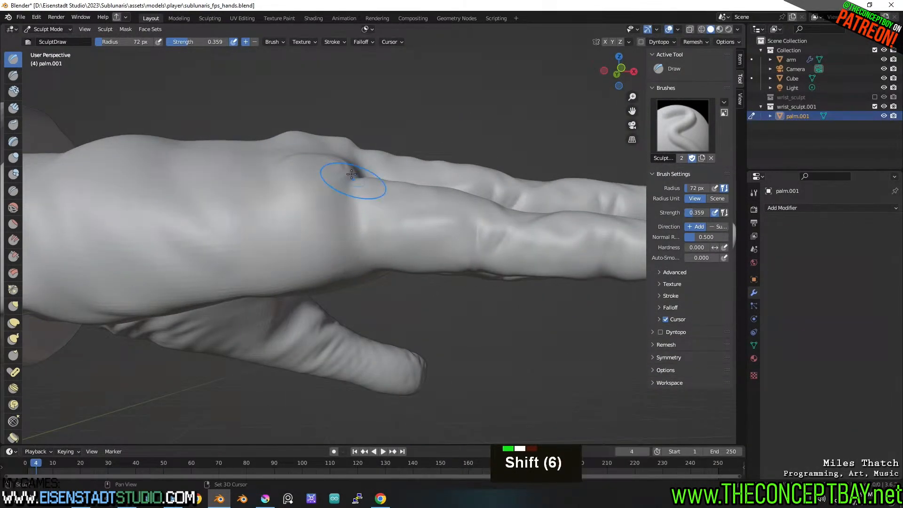
pyautogui.moveTo(352, 174); pyautogui.dragTo(345, 278, button='middle')
pyautogui.moveTo(345, 278)
pyautogui.keyDown('shift'); pyautogui.mouseDown()
pyautogui.moveTo(334, 234)
pyautogui.moveTo(310, 217)
pyautogui.mouseUp(); pyautogui.keyUp('shift')
pyautogui.moveTo(310, 217)
pyautogui.mouseDown(button='middle')
pyautogui.moveTo(431, 266)
pyautogui.moveTo(402, 225)
pyautogui.mouseUp(button='middle')
pyautogui.scroll(-2, 431, 266)
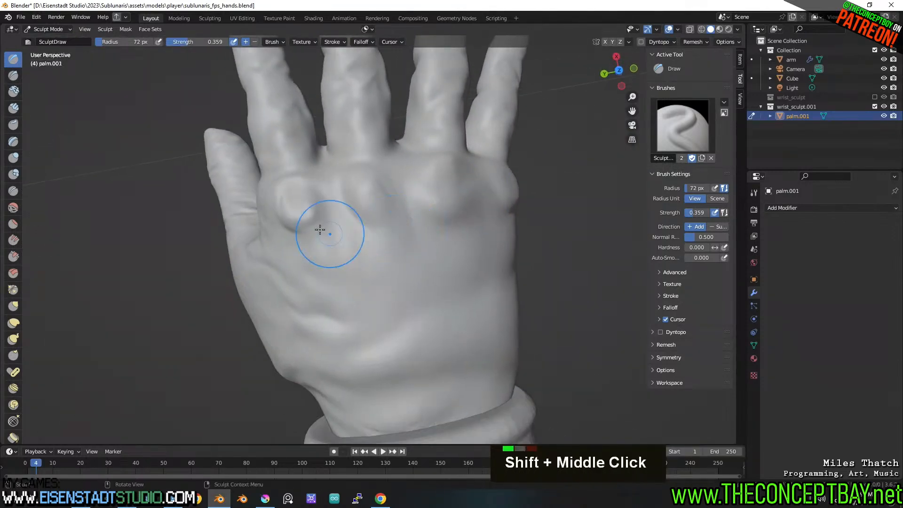
# Activate the Elastic Deform brush and smooth the pinky's lower joint crease on the palm side.
pyautogui.click(17, 324)
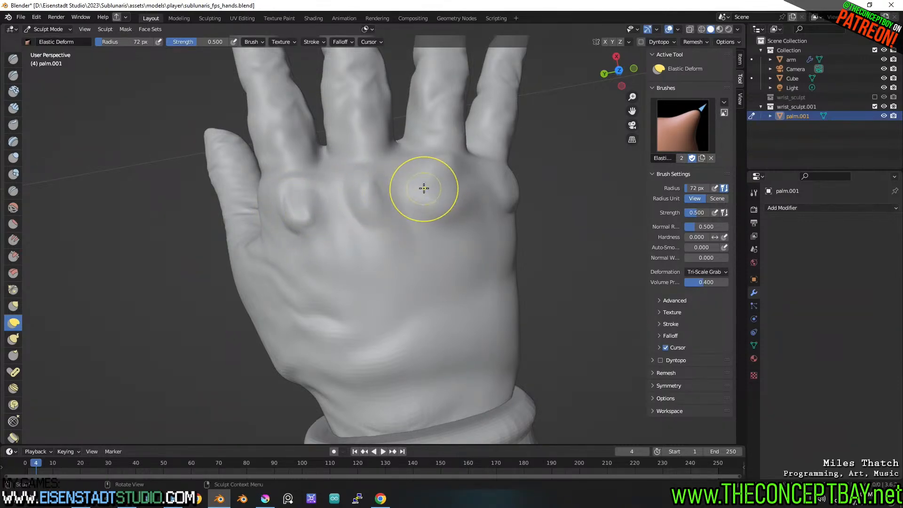
pyautogui.moveTo(438, 188); pyautogui.dragTo(330, 188, button='middle')
pyautogui.scroll(-1, 358, 153)
pyautogui.keyDown('shift'); pyautogui.moveTo(329, 188); pyautogui.dragTo(307, 213, button='middle'); pyautogui.keyUp('shift')
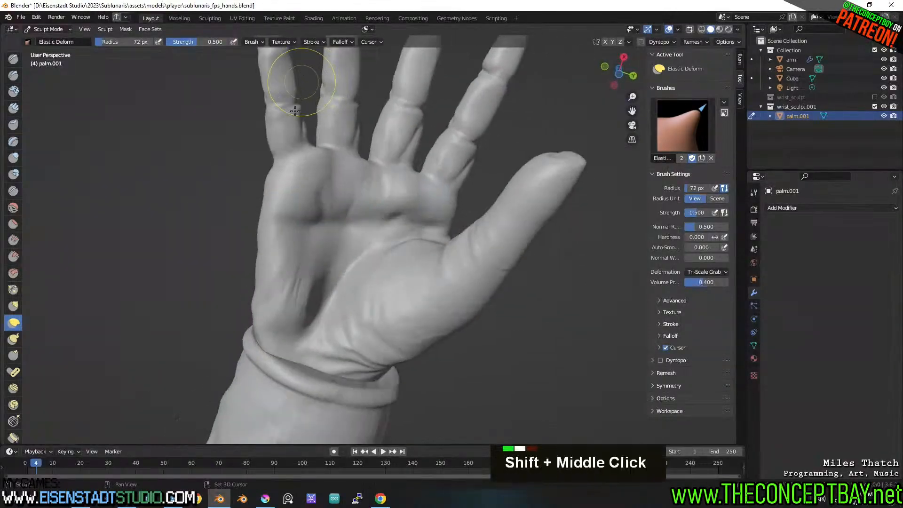
pyautogui.scroll(2, 306, 213)
pyautogui.scroll(2, 307, 213)
pyautogui.keyDown('shift'); pyautogui.moveTo(230, 172); pyautogui.dragTo(246, 181); pyautogui.keyUp('shift')
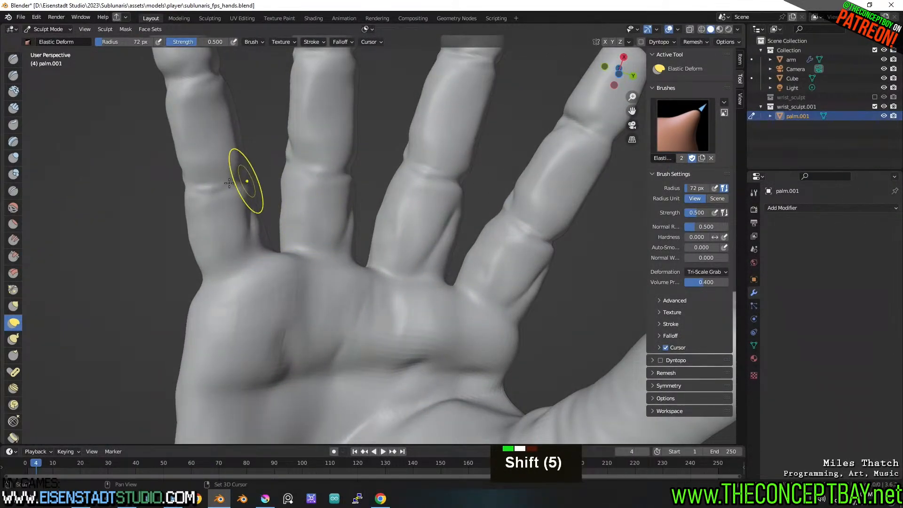
pyautogui.keyDown('shift'); pyautogui.moveTo(190, 174); pyautogui.dragTo(183, 209); pyautogui.keyUp('shift')
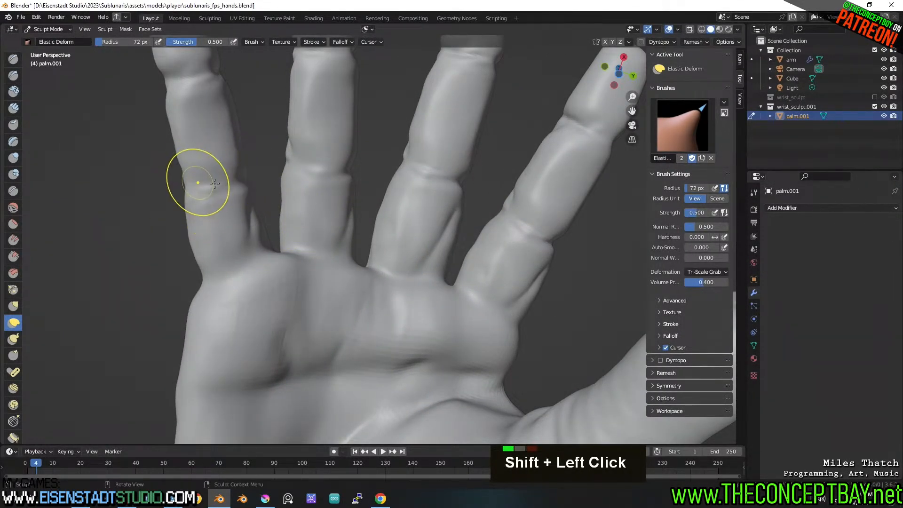
pyautogui.keyDown('shift'); pyautogui.moveTo(214, 184); pyautogui.dragTo(232, 191); pyautogui.keyUp('shift')
# Soften and reshape the ring finger's knuckle on the back of the hand.
pyautogui.moveTo(232, 191); pyautogui.dragTo(299, 319, button='middle')
pyautogui.scroll(-1, 363, 264)
pyautogui.moveTo(363, 264)
pyautogui.mouseDown(button='middle')
pyautogui.moveTo(306, 229)
pyautogui.moveTo(327, 283)
pyautogui.moveTo(413, 252)
pyautogui.moveTo(371, 284)
pyautogui.moveTo(395, 233)
pyautogui.mouseUp(button='middle')
pyautogui.scroll(-3, 326, 283)
pyautogui.scroll(1, 383, 248)
pyautogui.keyDown('shift'); pyautogui.scroll(1, 383, 248); pyautogui.keyUp('shift')
pyautogui.scroll(2, 412, 247)
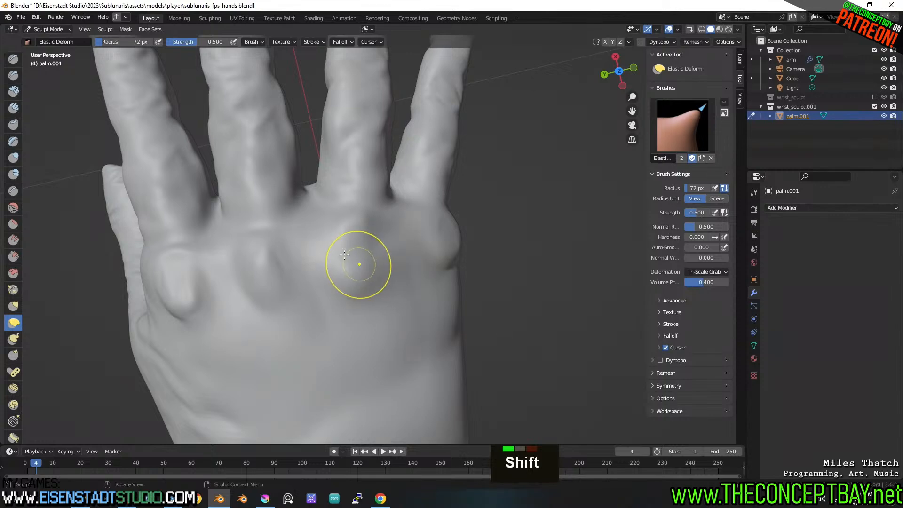
pyautogui.keyDown('shift'); pyautogui.moveTo(352, 225); pyautogui.dragTo(365, 161); pyautogui.keyUp('shift')
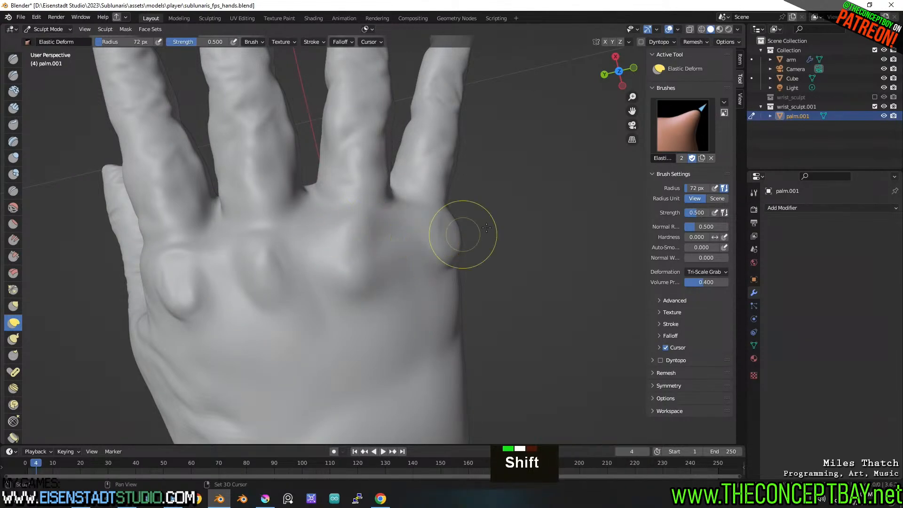
# Rework the pinky's knuckle with the Elastic Deform brush, undoing the first stroke and repeating it.
pyautogui.moveTo(470, 222); pyautogui.dragTo(565, 205, button='middle')
pyautogui.moveTo(462, 240); pyautogui.dragTo(402, 225, button='middle')
pyautogui.keyDown('shift'); pyautogui.moveTo(402, 225); pyautogui.dragTo(340, 223, button='middle'); pyautogui.keyUp('shift')
pyautogui.moveTo(341, 224); pyautogui.dragTo(304, 235, button='middle')
pyautogui.scroll(2, 304, 237)
pyautogui.keyDown('ctrl'); pyautogui.moveTo(313, 247); pyautogui.dragTo(267, 251); pyautogui.keyUp('ctrl')
pyautogui.hotkey('ctrl', 'z')
pyautogui.click(279, 245)
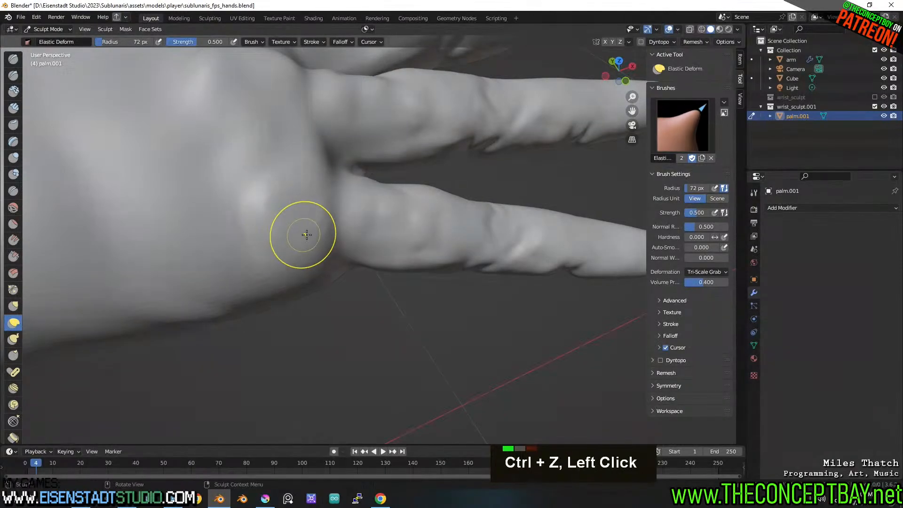
# Carve a dent beside the pinky's knuckle with the inverted Draw brush and smooth the outer edge of the hand around it.
pyautogui.moveTo(269, 227); pyautogui.dragTo(319, 259, button='middle')
pyautogui.keyDown('shift'); pyautogui.moveTo(284, 127); pyautogui.dragTo(284, 227, button='middle'); pyautogui.keyUp('shift')
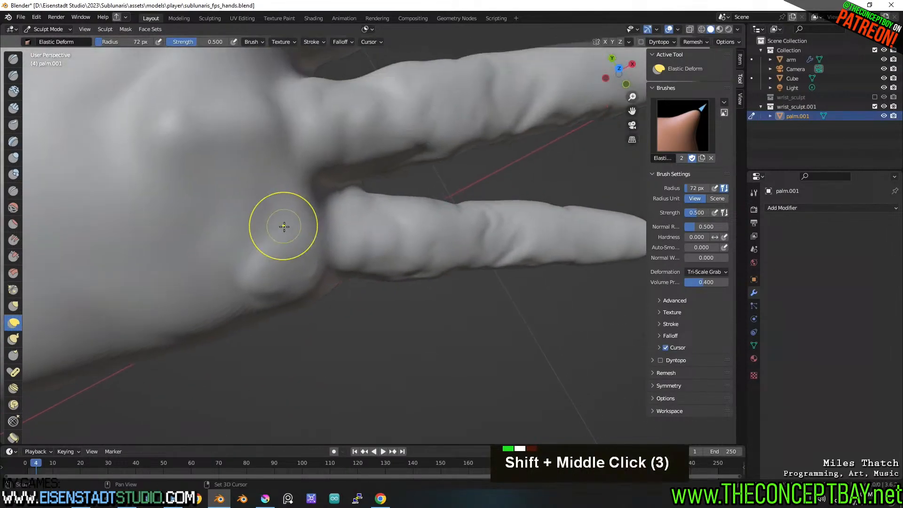
pyautogui.click(13, 58)
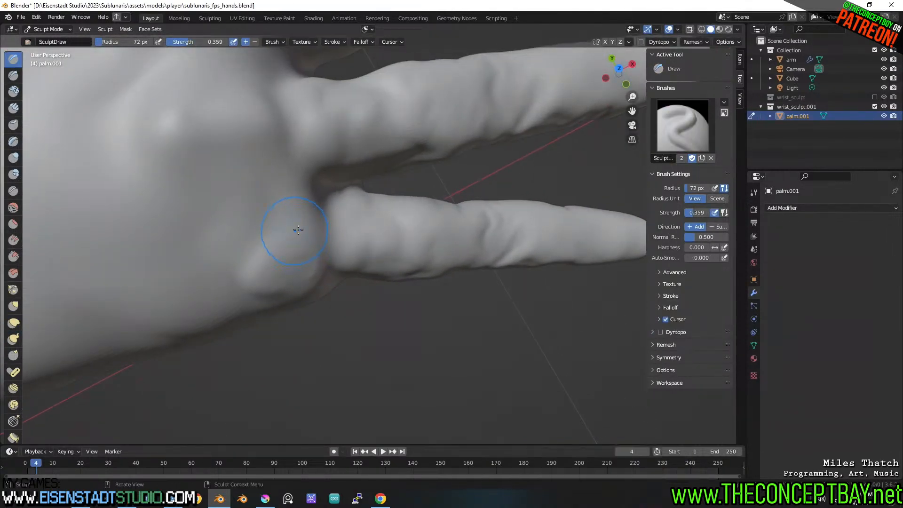
pyautogui.hotkey('ctrl', 'z')
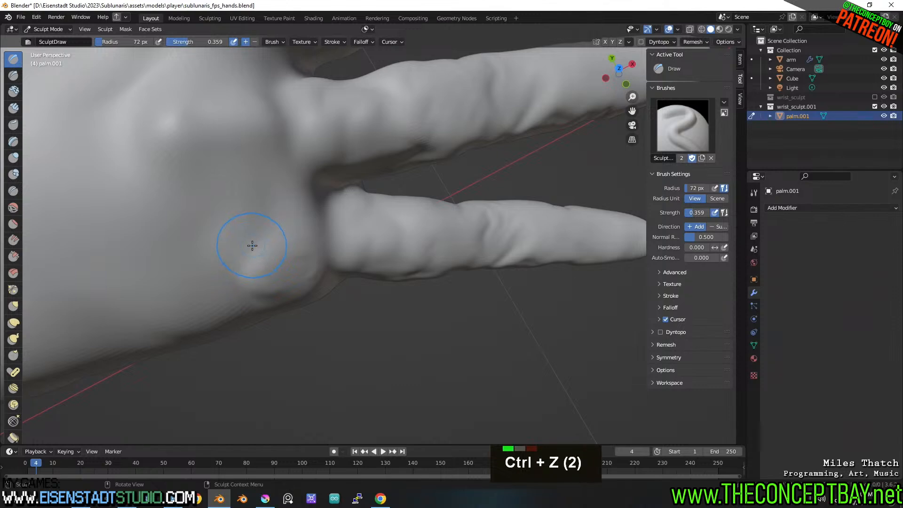
pyautogui.keyDown('ctrl'); pyautogui.moveTo(284, 241); pyautogui.dragTo(313, 253); pyautogui.keyUp('ctrl')
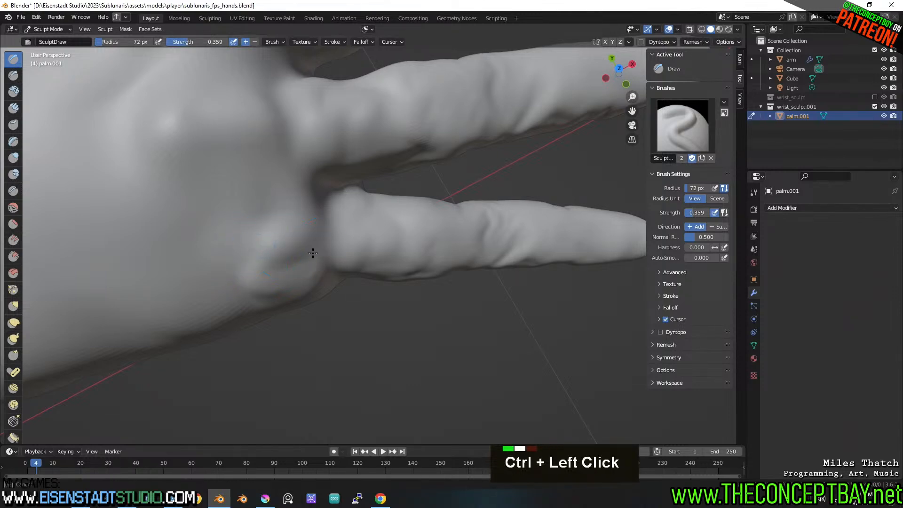
pyautogui.keyDown('shift'); pyautogui.doubleClick(274, 282); pyautogui.keyUp('shift')
pyautogui.keyDown('shift'); pyautogui.moveTo(283, 291); pyautogui.dragTo(316, 289); pyautogui.keyUp('shift')
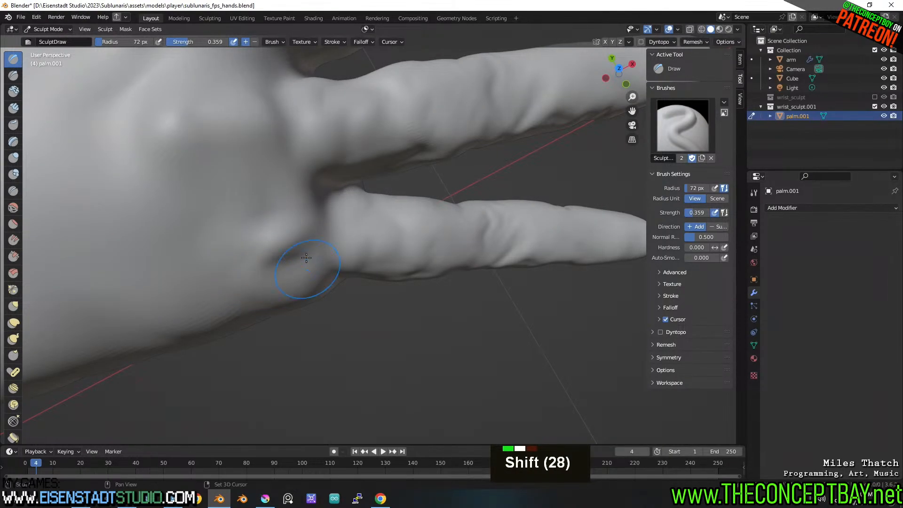
# Smooth and recess the outer side of the pinky's knuckle where it meets the edge of the hand.
pyautogui.moveTo(306, 257); pyautogui.dragTo(414, 257, button='middle')
pyautogui.keyDown('shift'); pyautogui.moveTo(414, 258); pyautogui.dragTo(381, 208, button='middle'); pyautogui.keyUp('shift')
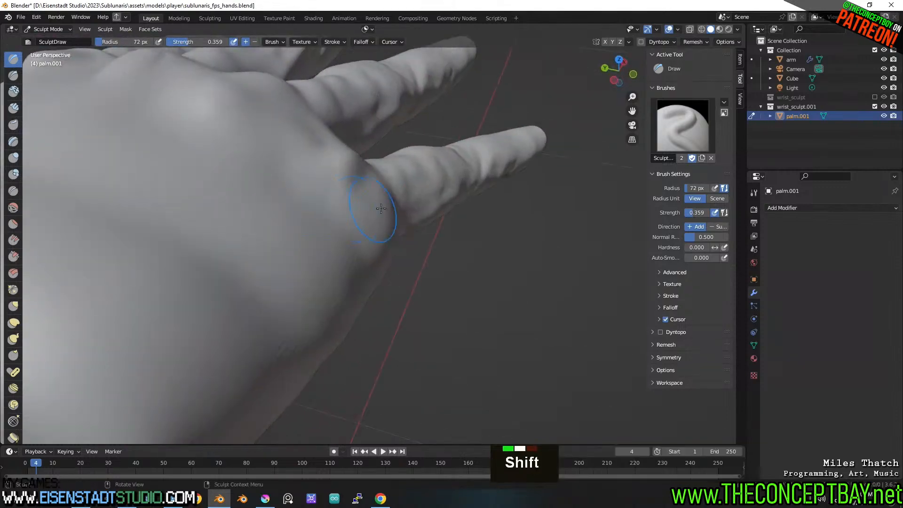
pyautogui.keyDown('shift'); pyautogui.moveTo(381, 208); pyautogui.dragTo(367, 235); pyautogui.keyUp('shift')
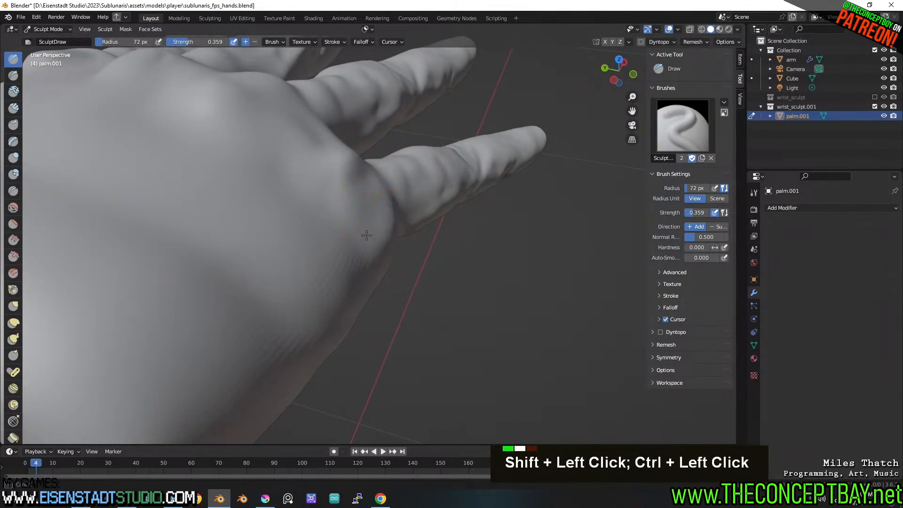
# Carve around the index, middle and ring knuckles with the inverted Draw brush and smooth the index knuckle's grooves.
pyautogui.scroll(-2, 384, 241)
pyautogui.moveTo(292, 185); pyautogui.dragTo(411, 305, button='middle')
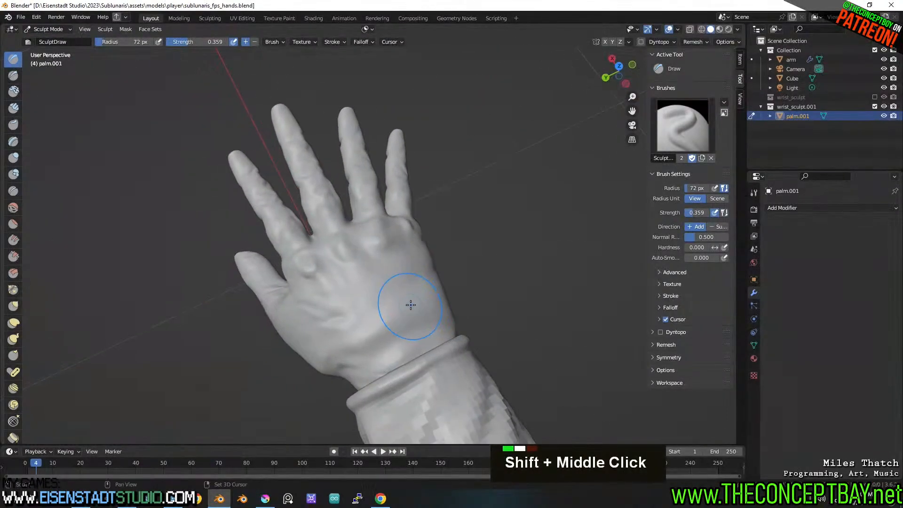
pyautogui.moveTo(362, 262)
pyautogui.keyDown('shift'); pyautogui.mouseDown(button='middle')
pyautogui.moveTo(345, 304)
pyautogui.moveTo(375, 269)
pyautogui.mouseUp(button='middle'); pyautogui.keyUp('shift')
pyautogui.scroll(4, 345, 304)
pyautogui.moveTo(376, 270); pyautogui.dragTo(332, 305, button='middle')
pyautogui.moveTo(295, 278)
pyautogui.keyDown('ctrl'); pyautogui.mouseDown()
pyautogui.moveTo(281, 273)
pyautogui.moveTo(278, 301)
pyautogui.mouseUp(); pyautogui.keyUp('ctrl')
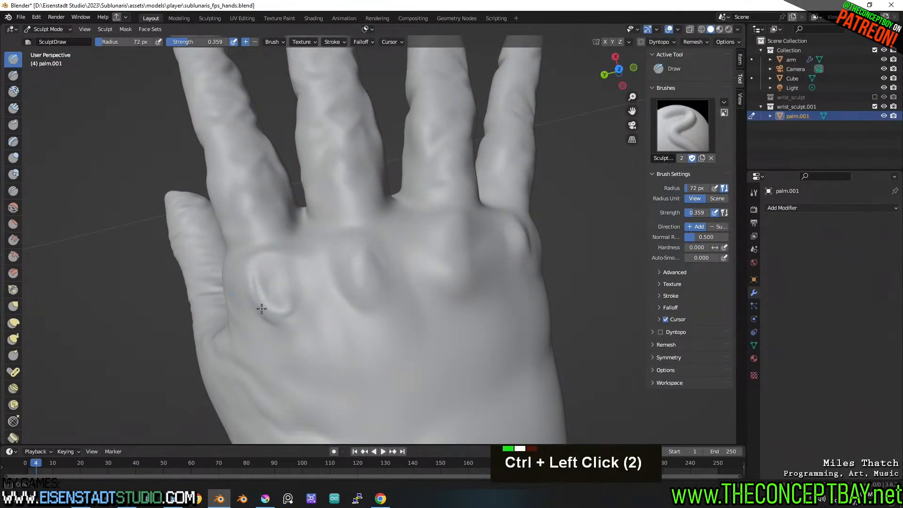
pyautogui.moveTo(366, 269)
pyautogui.keyDown('ctrl'); pyautogui.mouseDown()
pyautogui.moveTo(359, 263)
pyautogui.moveTo(382, 280)
pyautogui.mouseUp(); pyautogui.keyUp('ctrl')
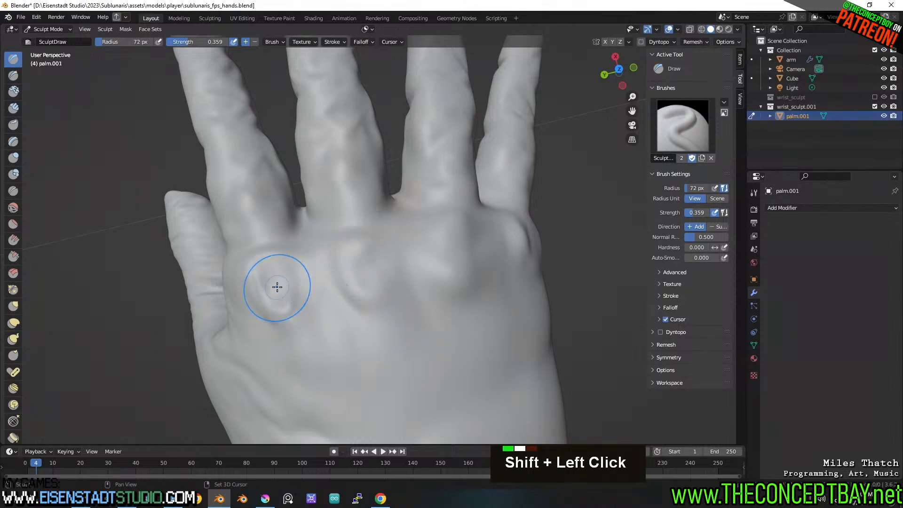
pyautogui.keyDown('shift'); pyautogui.moveTo(277, 287); pyautogui.dragTo(281, 323); pyautogui.keyUp('shift')
pyautogui.moveTo(249, 274)
pyautogui.keyDown('shift'); pyautogui.mouseDown(button='middle')
pyautogui.moveTo(313, 252)
pyautogui.moveTo(379, 212)
pyautogui.mouseUp(button='middle'); pyautogui.keyUp('shift')
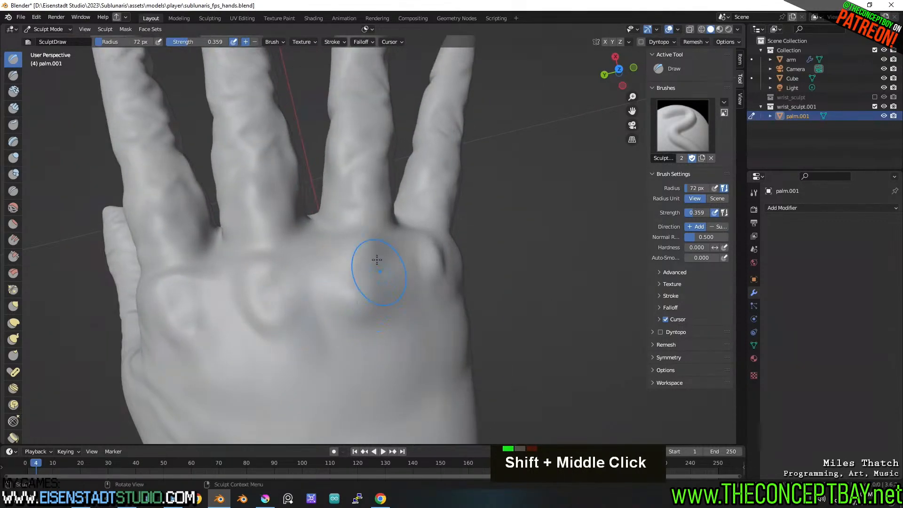
pyautogui.keyDown('ctrl'); pyautogui.moveTo(354, 241); pyautogui.dragTo(351, 242); pyautogui.keyUp('ctrl')
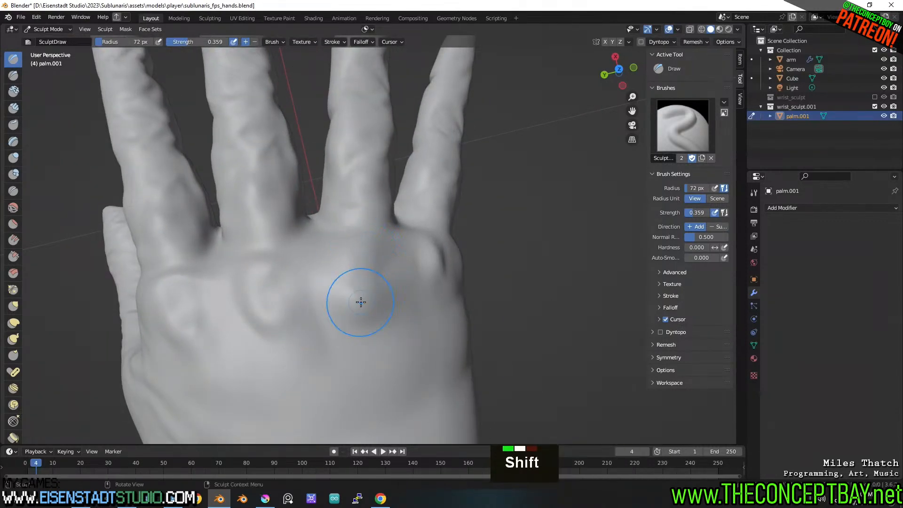
# Smooth the area above the web between the thumb and index finger.
pyautogui.scroll(-2, 202, 211)
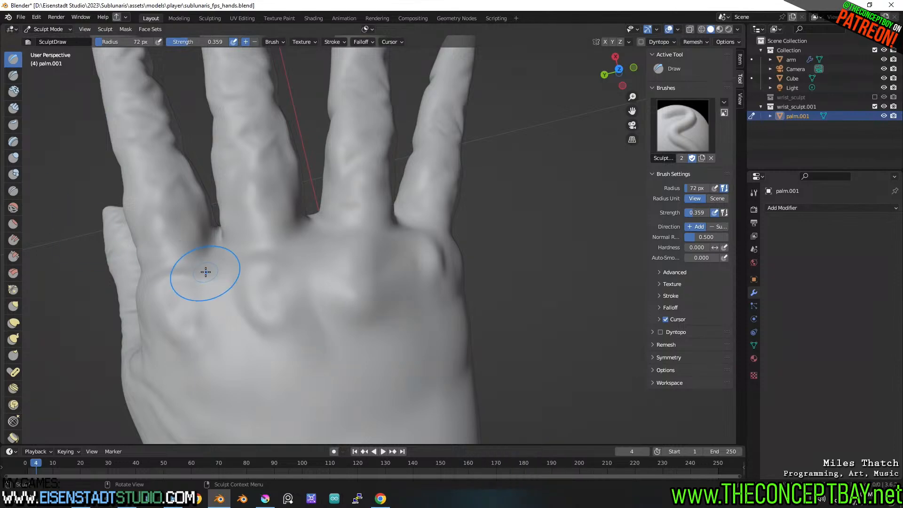
pyautogui.moveTo(218, 292); pyautogui.dragTo(371, 306, button='middle')
pyautogui.scroll(4, 363, 263)
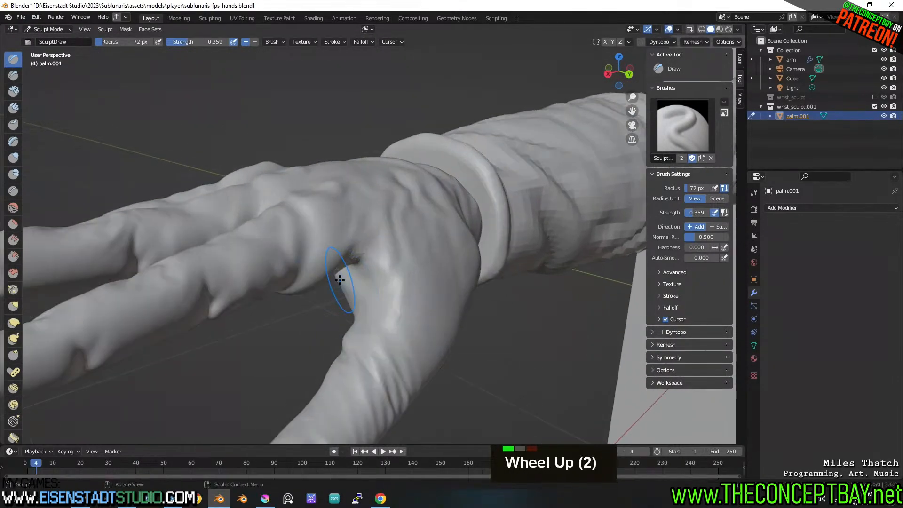
pyautogui.keyDown('shift'); pyautogui.moveTo(373, 183); pyautogui.dragTo(347, 242); pyautogui.keyUp('shift')
# Check the hand from the palm side and against the whole arm, and return to Object Mode.
pyautogui.scroll(-2, 380, 169)
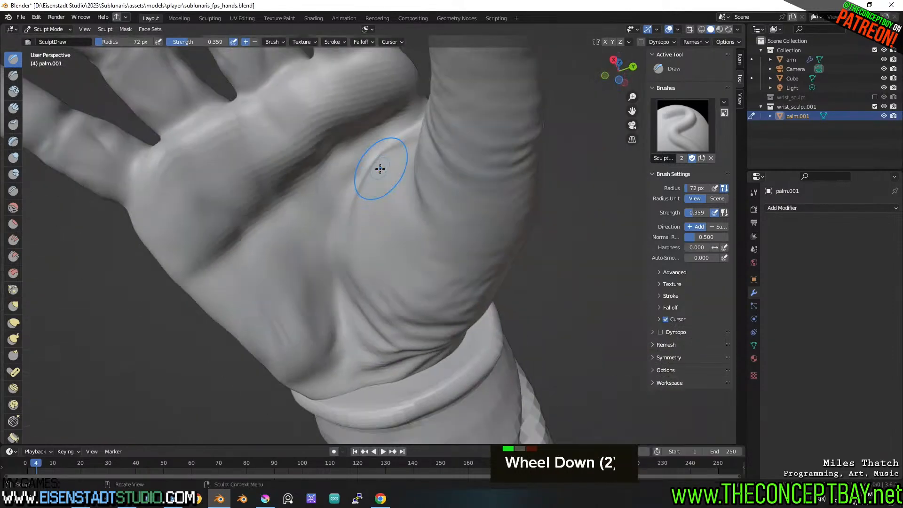
pyautogui.scroll(-2, 380, 169)
pyautogui.moveTo(363, 222); pyautogui.dragTo(459, 289, button='middle')
pyautogui.keyDown('shift'); pyautogui.scroll(-2, 439, 311); pyautogui.keyUp('shift')
pyautogui.scroll(-2, 438, 310)
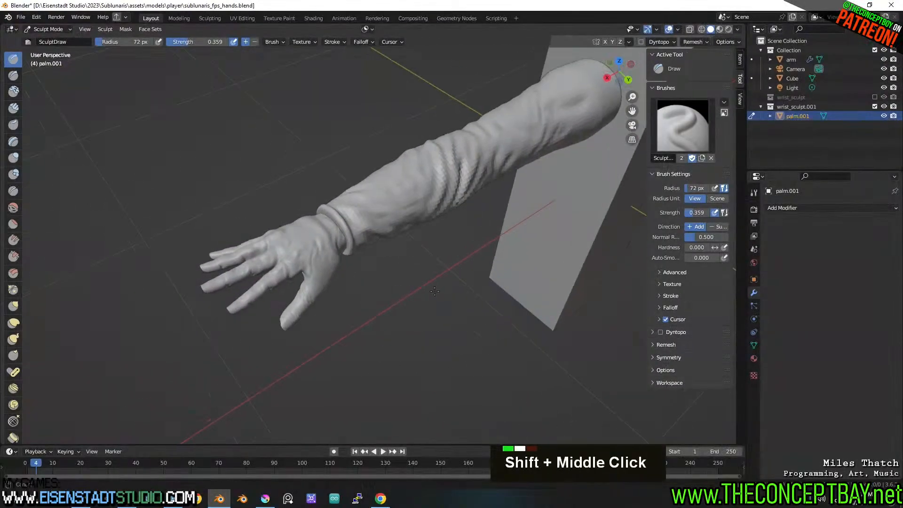
pyautogui.scroll(2, 459, 290)
pyautogui.click(55, 29)
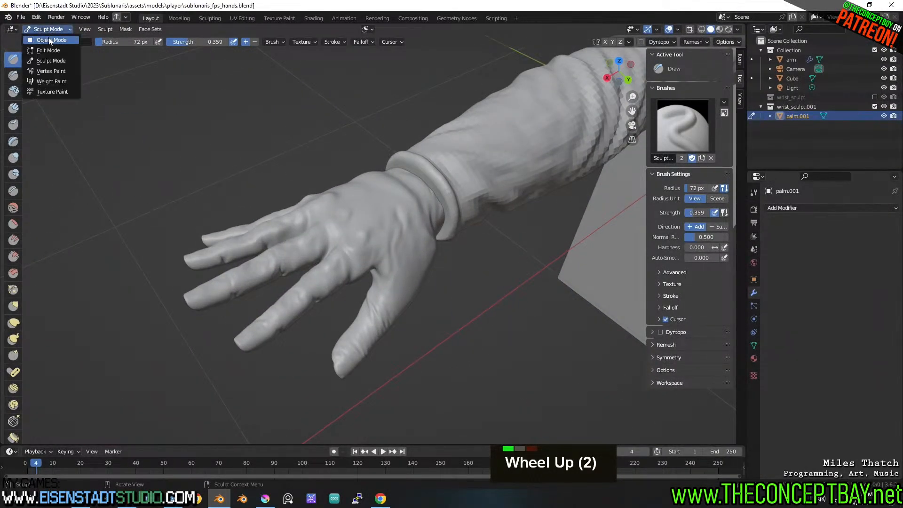
pyautogui.click(49, 40)
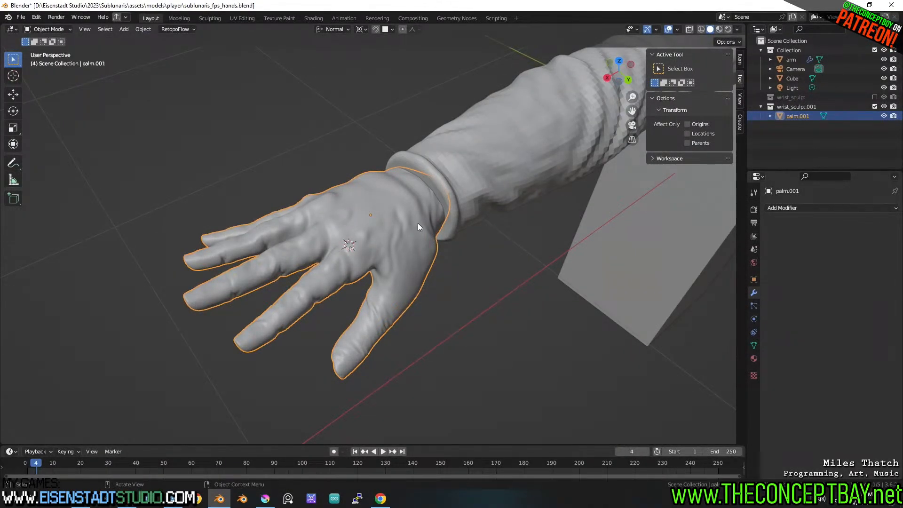
# Select the arm sleeve object and move the 3D cursor to the world origin.
pyautogui.keyDown('shift'); pyautogui.moveTo(475, 229); pyautogui.dragTo(361, 246, button='middle'); pyautogui.keyUp('shift')
pyautogui.scroll(-5, 472, 223)
pyautogui.moveTo(471, 223); pyautogui.dragTo(362, 221, button='middle')
pyautogui.keyDown('shift'); pyautogui.moveTo(363, 220); pyautogui.dragTo(313, 232, button='middle'); pyautogui.keyUp('shift')
pyautogui.keyDown('shift'); pyautogui.scroll(-2, 399, 212); pyautogui.keyUp('shift')
pyautogui.click(419, 257)
pyautogui.scroll(-2, 418, 258)
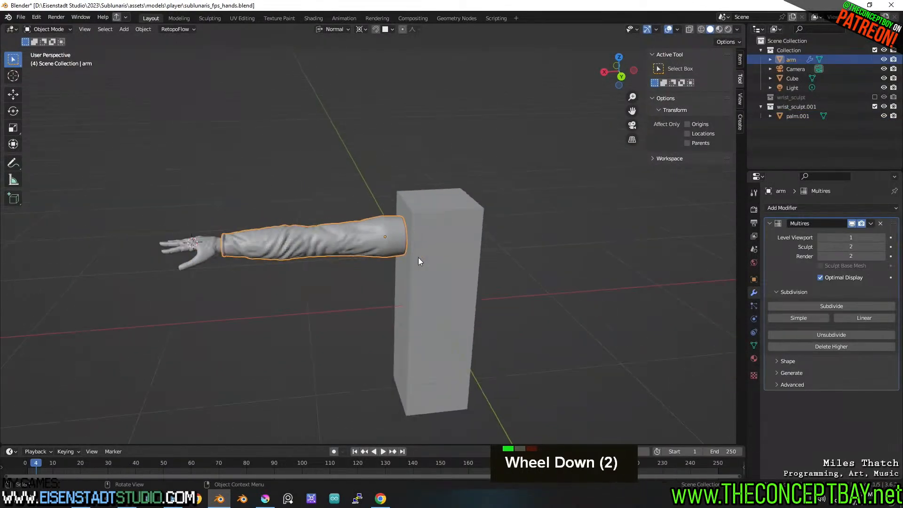
pyautogui.hotkey('shift', 's')
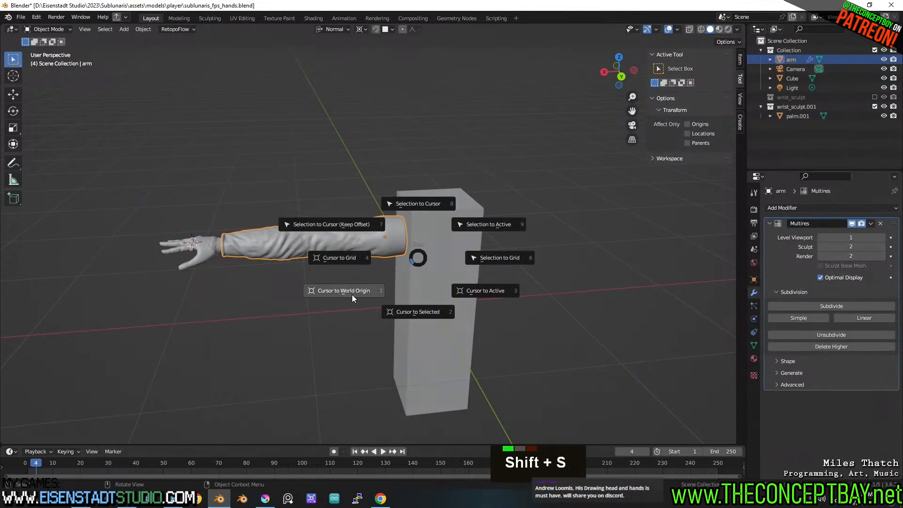
pyautogui.click(352, 294)
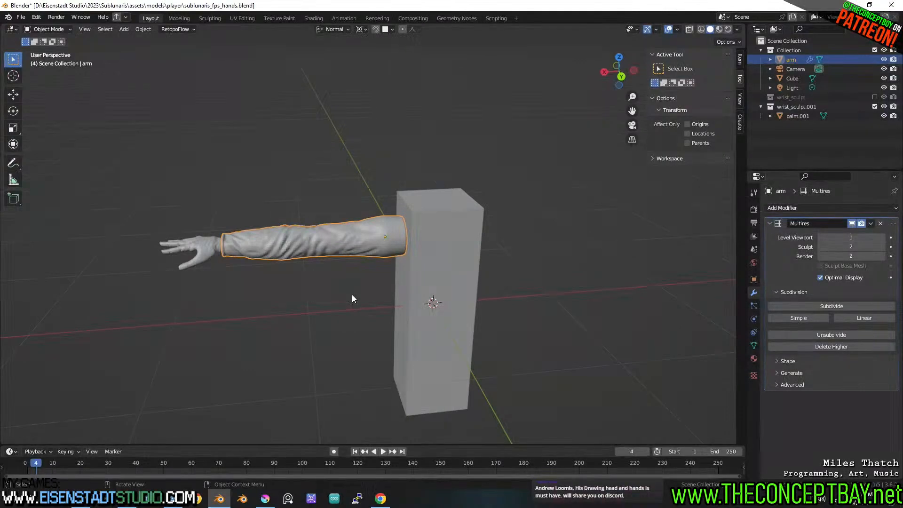
# Add the hand to the arm selection and bring up the pivot point choices.
pyautogui.hotkey('shift', 's')
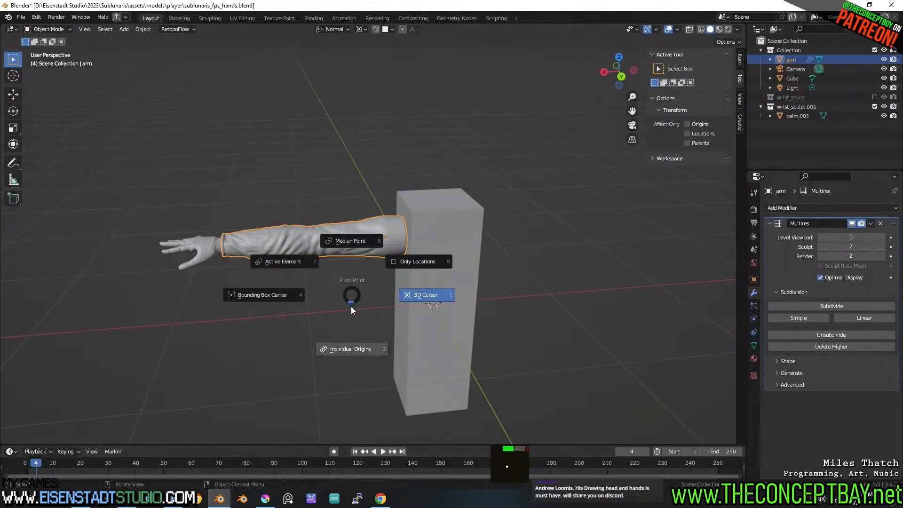
pyautogui.press('Escape')
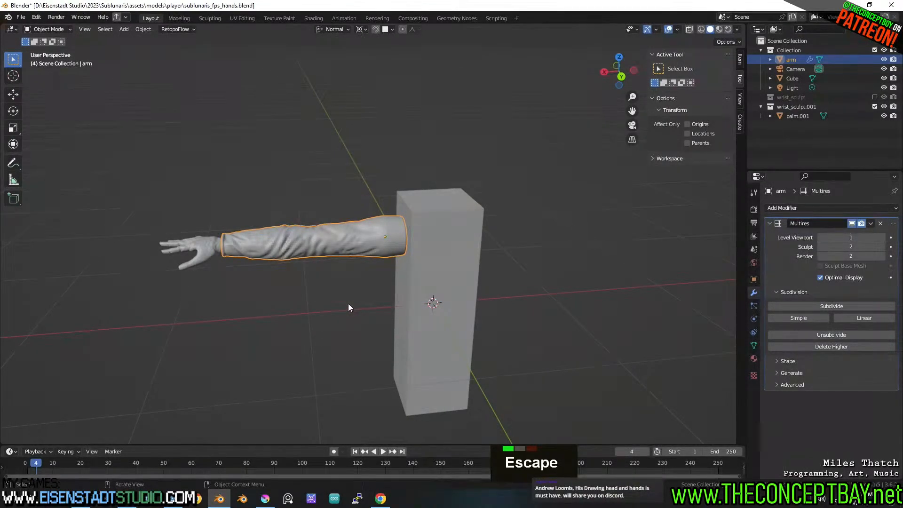
pyautogui.moveTo(349, 308); pyautogui.dragTo(364, 253, button='middle')
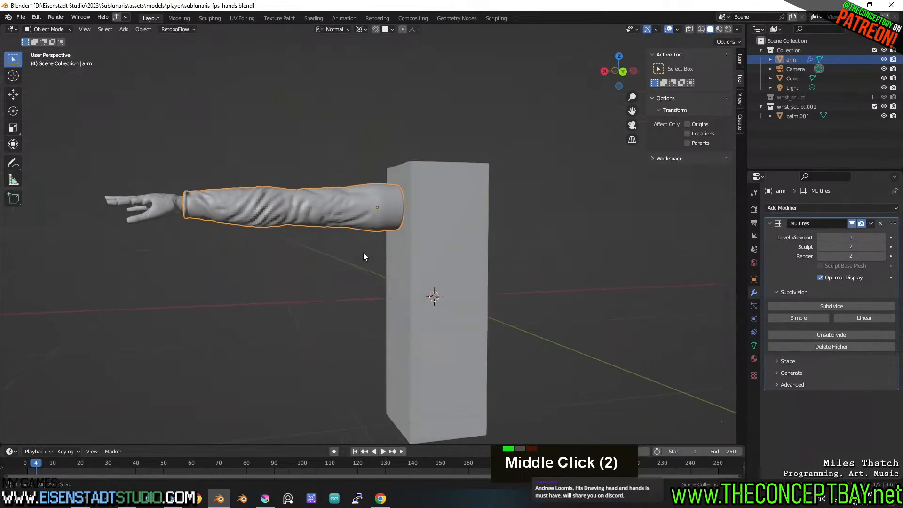
pyautogui.keyDown('shift'); pyautogui.click(161, 198); pyautogui.keyUp('shift')
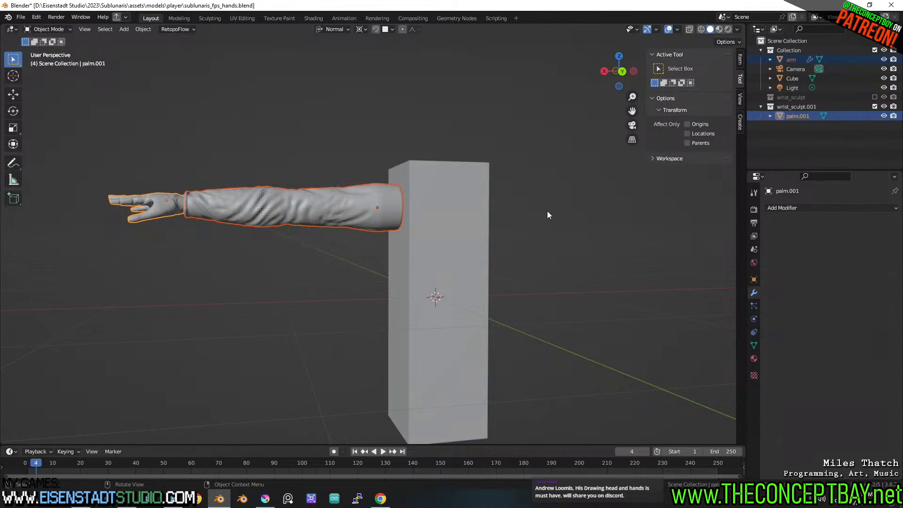
pyautogui.press('.')
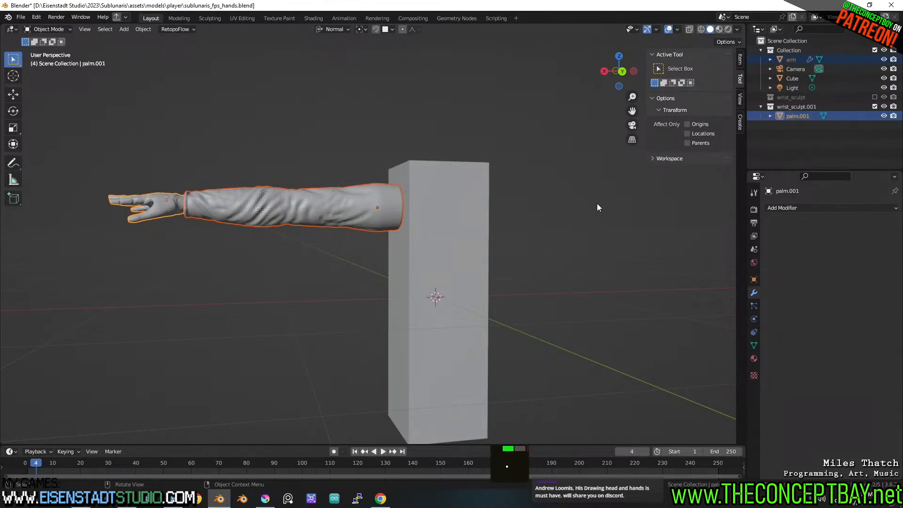
# Scale the hand and sleeve together to about 0.76 and move them about 0.19 m along X to meet the tall block.
pyautogui.keyDown('alt'); pyautogui.moveTo(597, 204); pyautogui.dragTo(599, 208, button='middle'); pyautogui.keyUp('alt')
pyautogui.press('s')
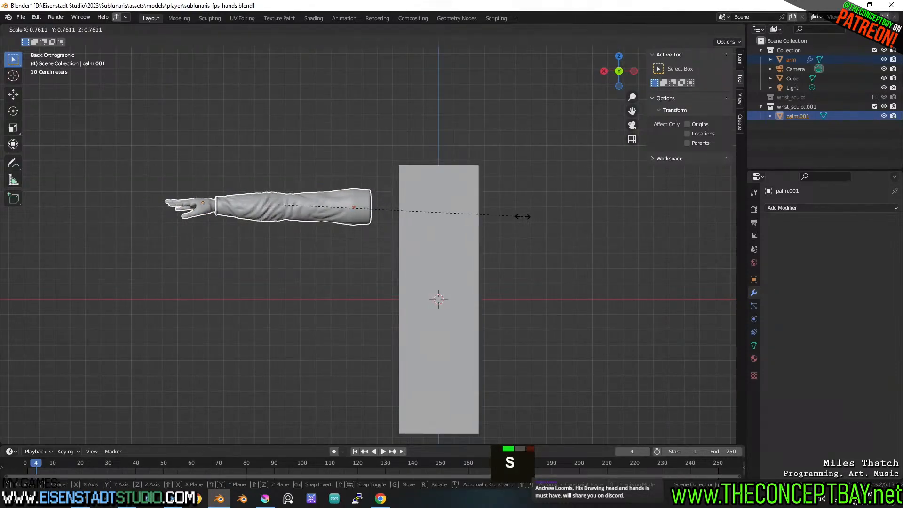
pyautogui.click(526, 214)
pyautogui.press('g')
pyautogui.press('x')
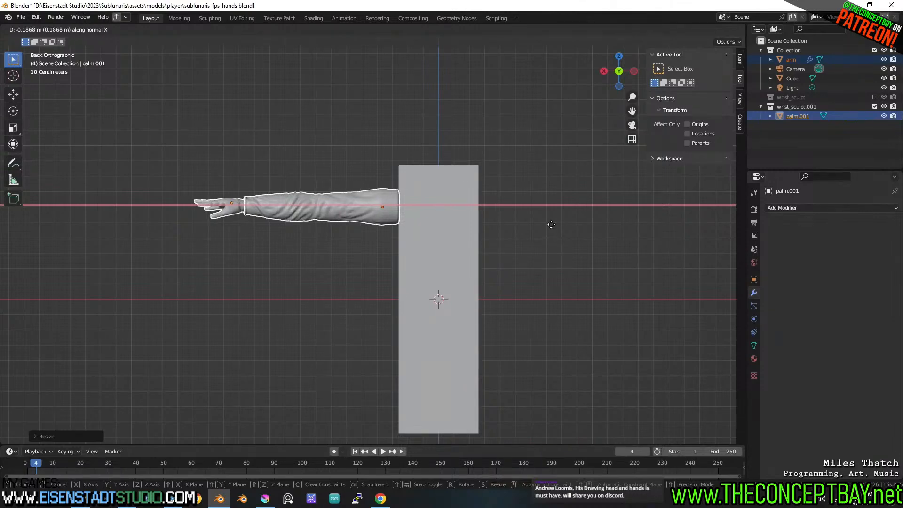
pyautogui.click(552, 224)
# Scale the hand and sleeve down slightly more and move them about 0.055 m along X back against the block.
pyautogui.moveTo(476, 229); pyautogui.dragTo(364, 232, button='middle')
pyautogui.scroll(2, 476, 273)
pyautogui.keyDown('alt'); pyautogui.moveTo(494, 235); pyautogui.dragTo(382, 227, button='middle'); pyautogui.keyUp('alt')
pyautogui.scroll(-3, 547, 221)
pyautogui.keyDown('shift'); pyautogui.moveTo(504, 224); pyautogui.dragTo(464, 210, button='middle'); pyautogui.keyUp('shift')
pyautogui.scroll(1, 470, 210)
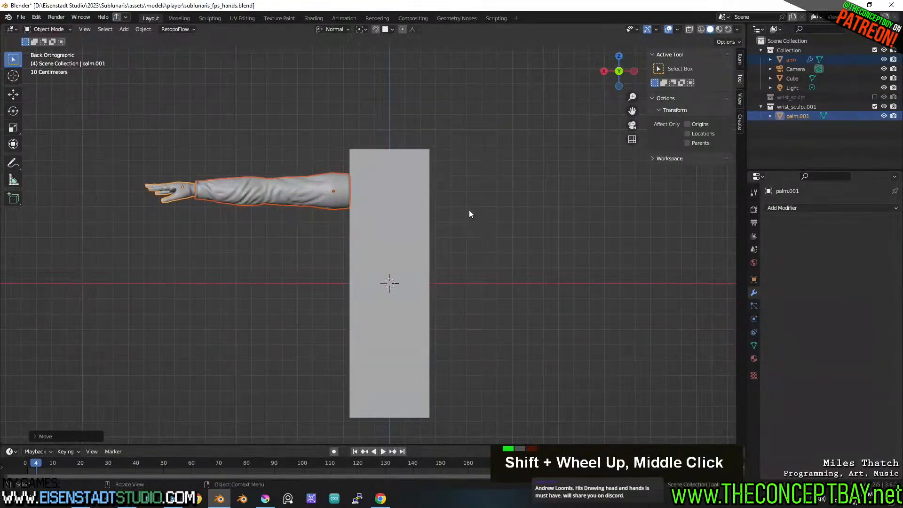
pyautogui.press('s')
pyautogui.click(453, 213)
pyautogui.press('g')
pyautogui.press('x')
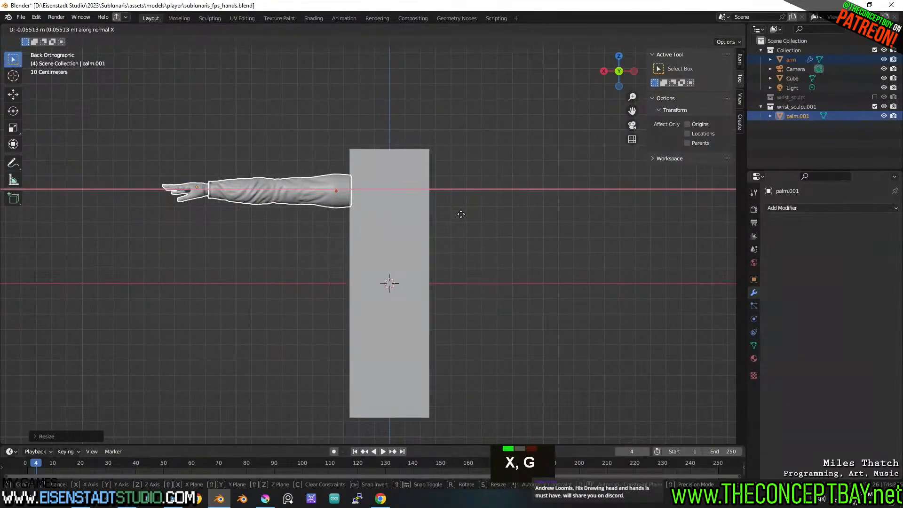
pyautogui.click(463, 217)
# Move the hand and sleeve along Y to line the shoulder end up with the block's side.
pyautogui.moveTo(462, 219); pyautogui.dragTo(315, 179, button='middle')
pyautogui.press('g')
pyautogui.press('y')
pyautogui.click(453, 237)
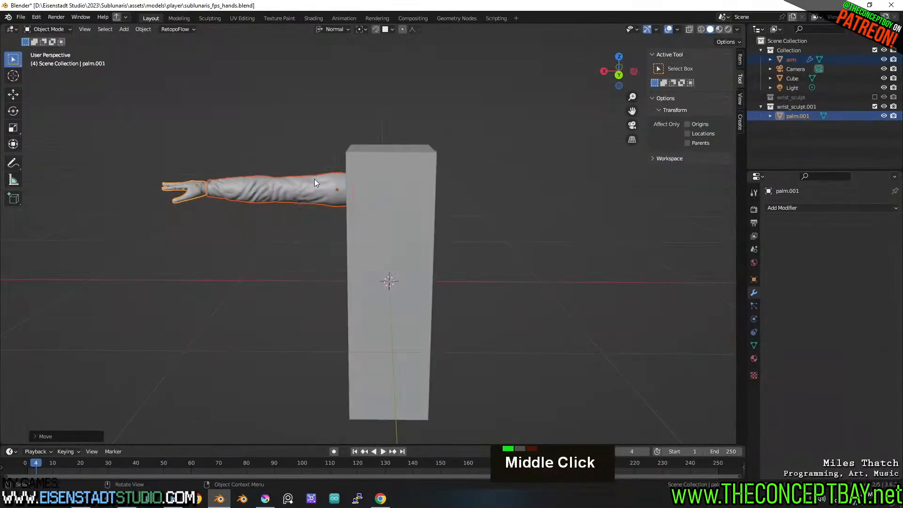
# Select only the sleeve, set the transform pivot point to the 3D Cursor and save the file.
pyautogui.click(314, 179)
pyautogui.press('.')
pyautogui.click(386, 184)
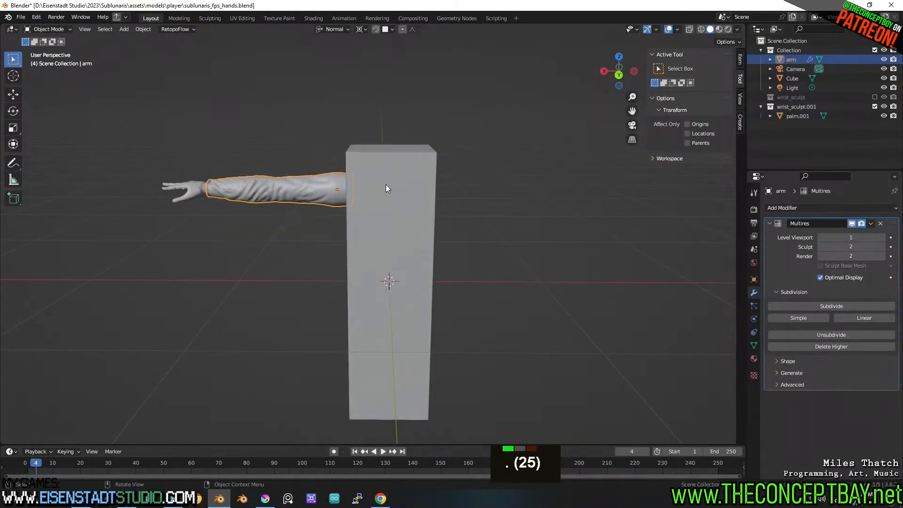
pyautogui.press('.')
pyautogui.click(312, 189)
pyautogui.press('.')
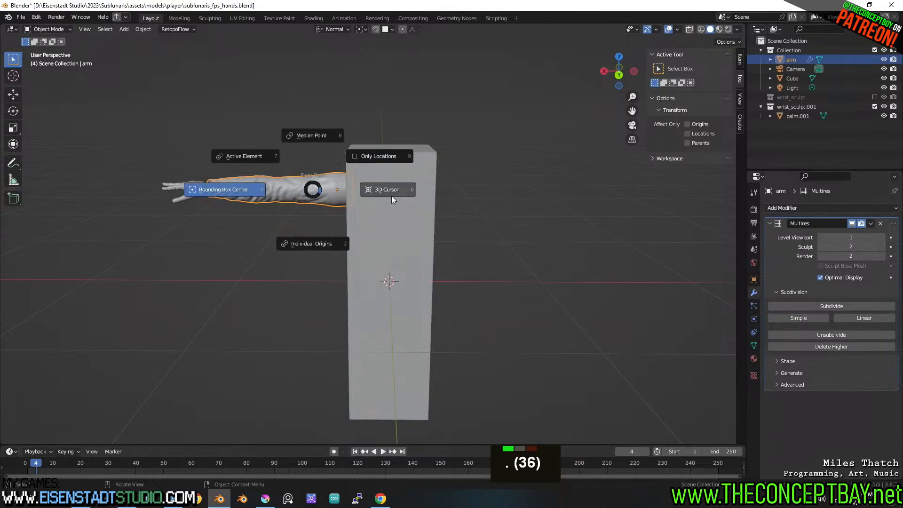
pyautogui.click(391, 196)
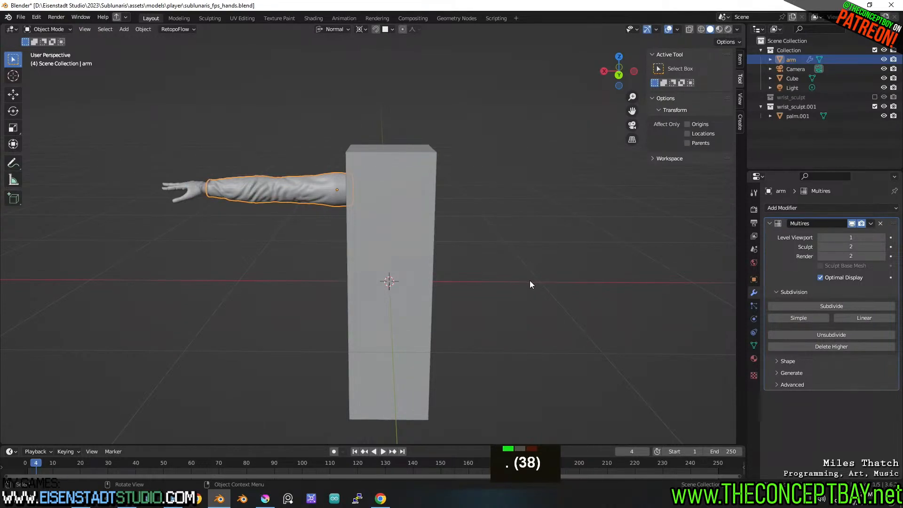
pyautogui.hotkey('ctrl', 's')
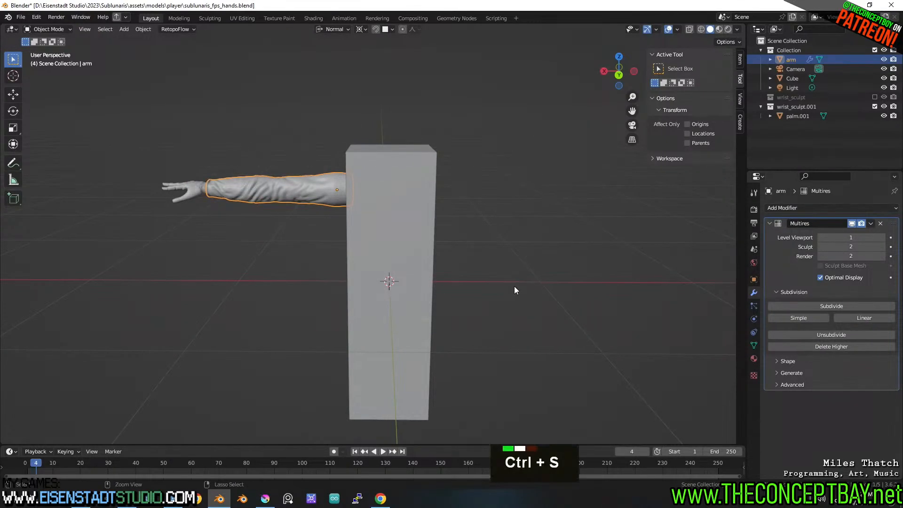
# Duplicate the sleeve in place and mirror the copy along the global X axis to the block's other side.
pyautogui.hotkey('shift', 'd')
pyautogui.rightClick(545, 277)
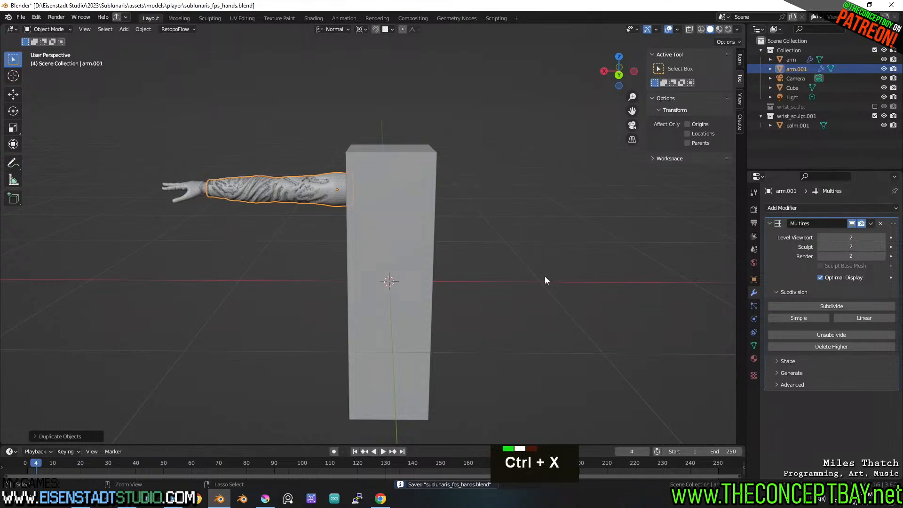
pyautogui.hotkey('ctrl', 'm')
pyautogui.press('x')
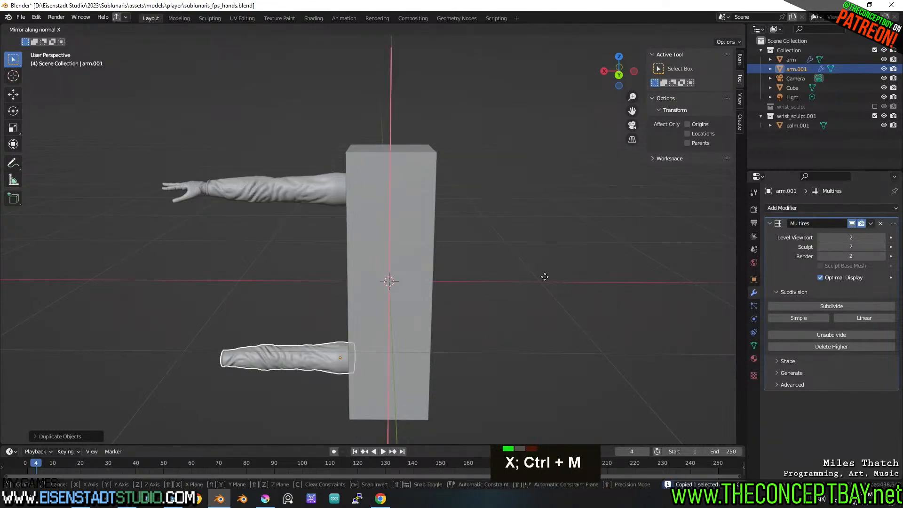
pyautogui.press('x')
pyautogui.click(544, 276)
# Try applying the object transform to the mirrored sleeve and compare both sleeves from above.
pyautogui.moveTo(549, 276); pyautogui.dragTo(489, 303, button='middle')
pyautogui.scroll(1, 475, 272)
pyautogui.hotkey('ctrl', 'a')
pyautogui.click(453, 271)
pyautogui.keyDown('shift'); pyautogui.scroll(2, 444, 241); pyautogui.keyUp('shift')
pyautogui.scroll(2, 469, 215)
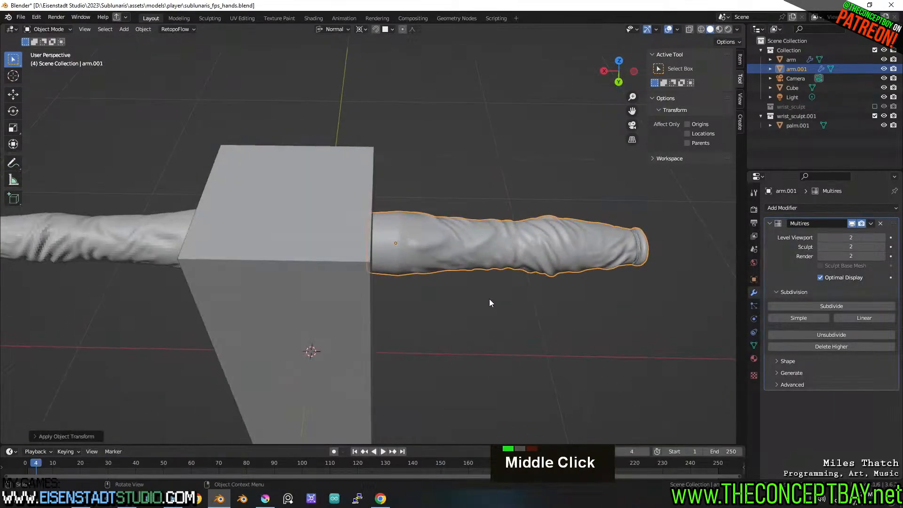
pyautogui.moveTo(394, 275)
pyautogui.keyDown('shift'); pyautogui.mouseDown(button='middle')
pyautogui.moveTo(413, 270)
pyautogui.moveTo(401, 278)
pyautogui.mouseUp(button='middle'); pyautogui.keyUp('shift')
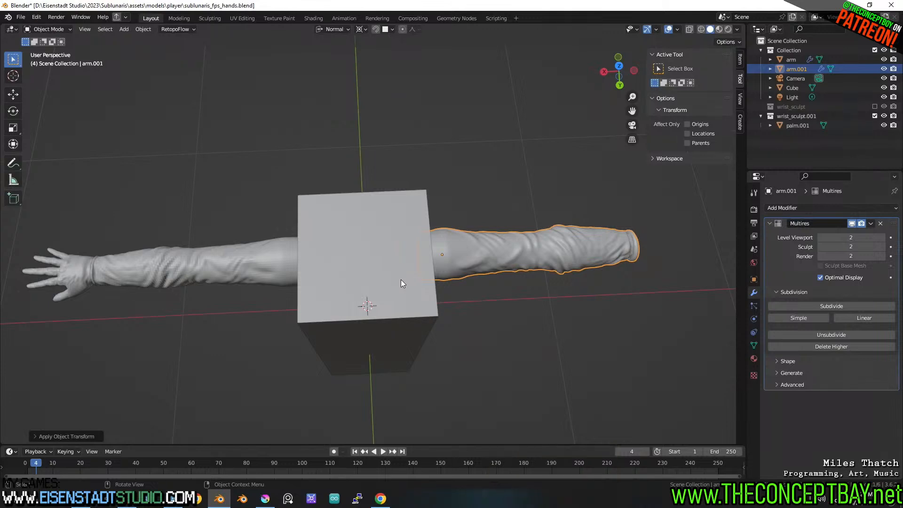
pyautogui.moveTo(406, 279); pyautogui.dragTo(462, 196, button='middle')
# Undo the applied transform while keeping the mirroring, and apply the mirrored sleeve's scale again.
pyautogui.hotkey('ctrl', 'z')
pyautogui.hotkey('ctrl', 'z')
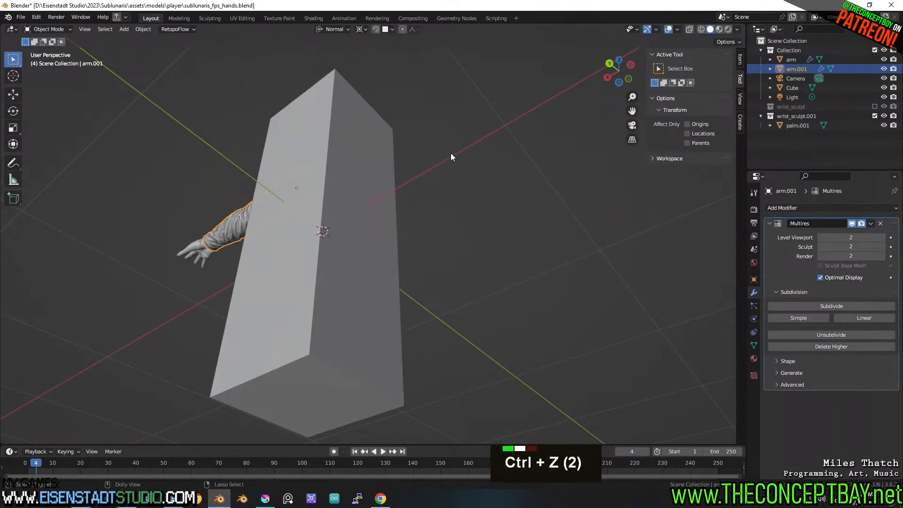
pyautogui.hotkey('ctrl', 'shift', 'z')
pyautogui.moveTo(450, 161); pyautogui.dragTo(450, 235, button='middle')
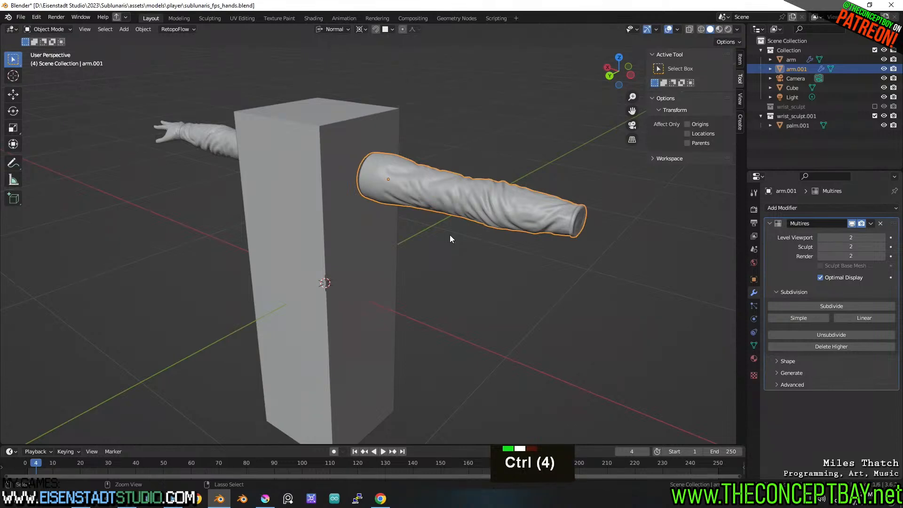
pyautogui.hotkey('ctrl', 'z')
pyautogui.hotkey('ctrl', 'shift', 'z')
pyautogui.hotkey('ctrl', 'a')
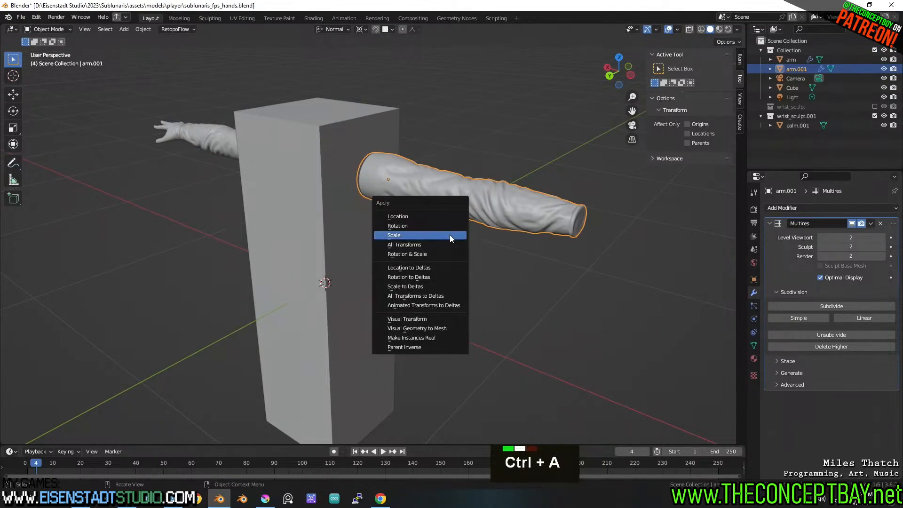
pyautogui.click(449, 236)
pyautogui.press('r')
pyautogui.press('x')
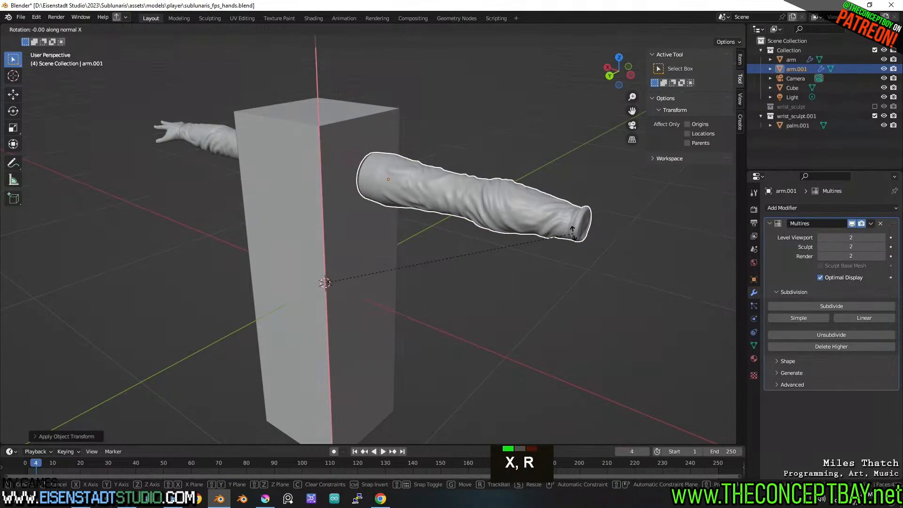
pyautogui.press('Escape')
pyautogui.press('s')
pyautogui.press('x')
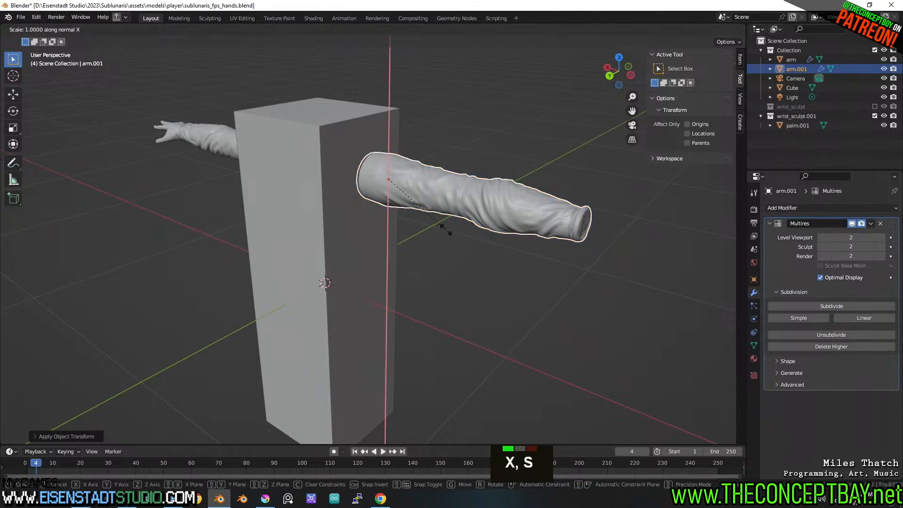
pyautogui.press('Escape')
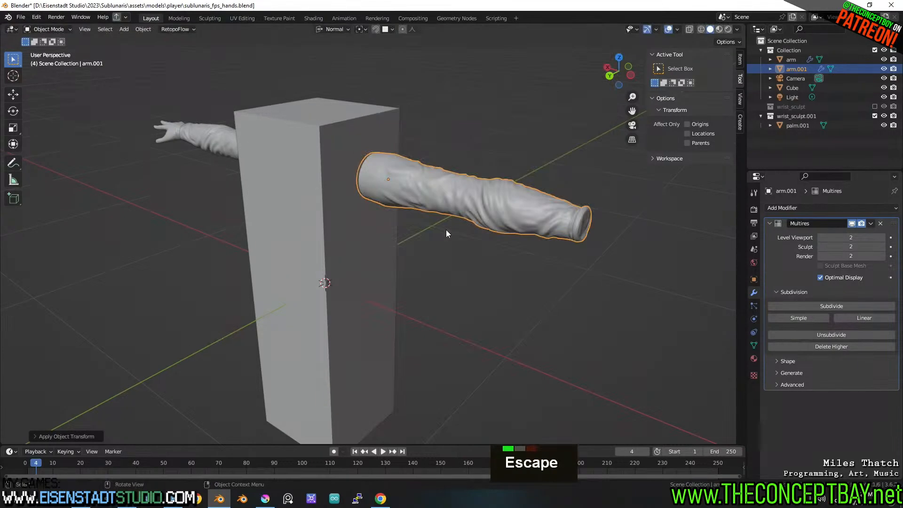
# Rotate the mirrored sleeve 80 degrees about the global X axis.
pyautogui.write('rxx')
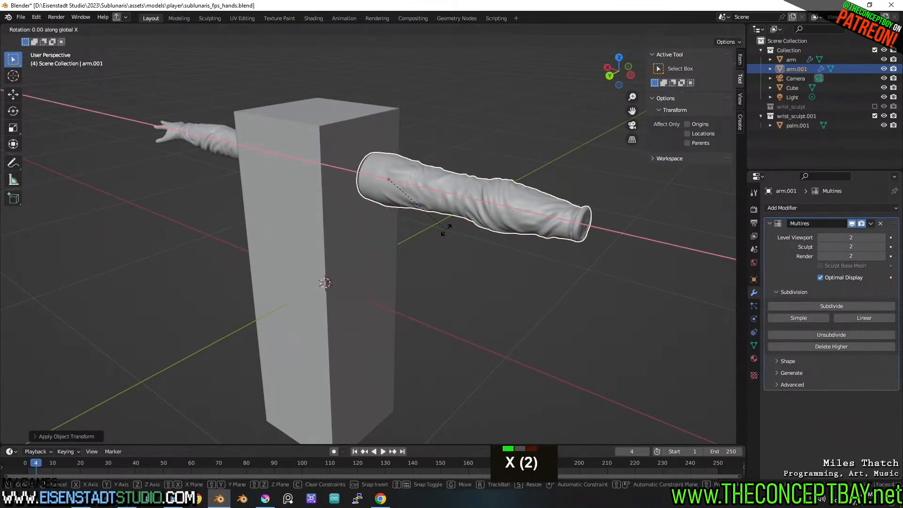
pyautogui.write('80')
pyautogui.press('Return')
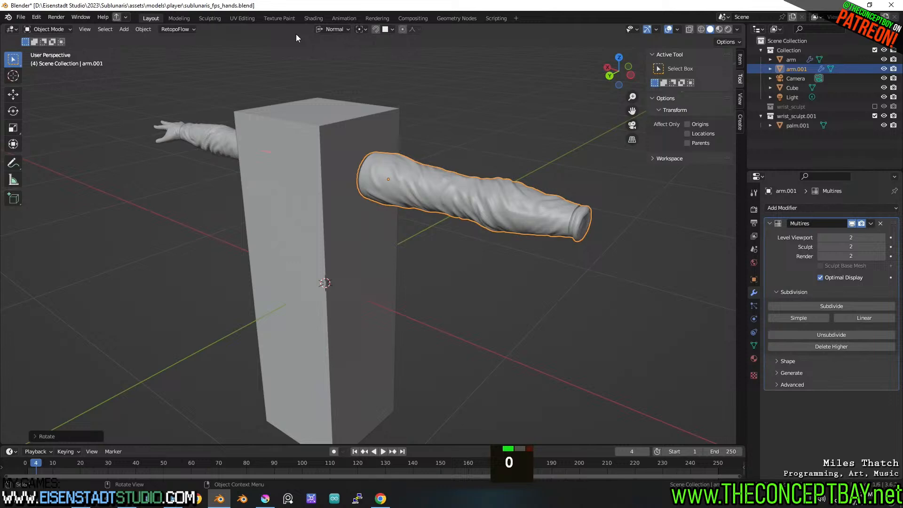
# Set the transform orientation to Global and compare the mirrored sleeve before and after its rotation.
pyautogui.click(334, 30)
pyautogui.click(330, 58)
pyautogui.moveTo(559, 200); pyautogui.dragTo(587, 292, button='middle')
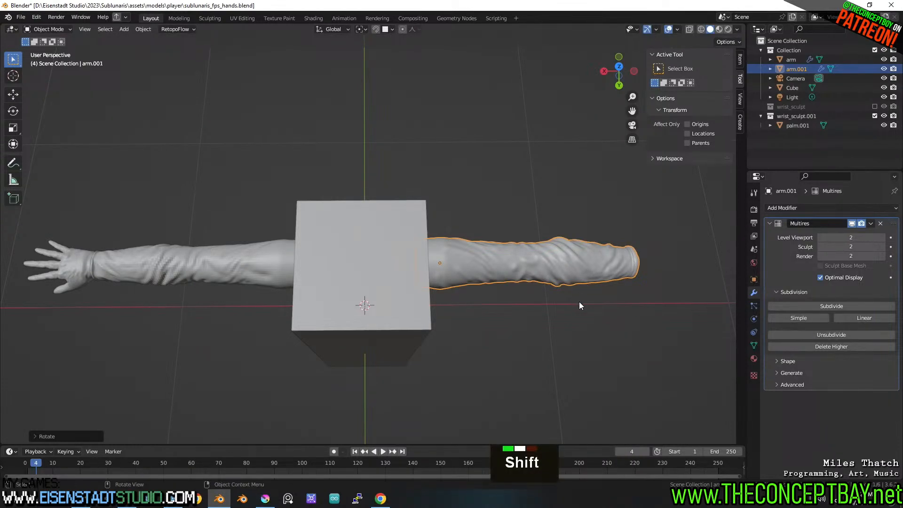
pyautogui.moveTo(579, 301); pyautogui.dragTo(465, 179, button='middle')
pyautogui.hotkey('ctrl', 'z')
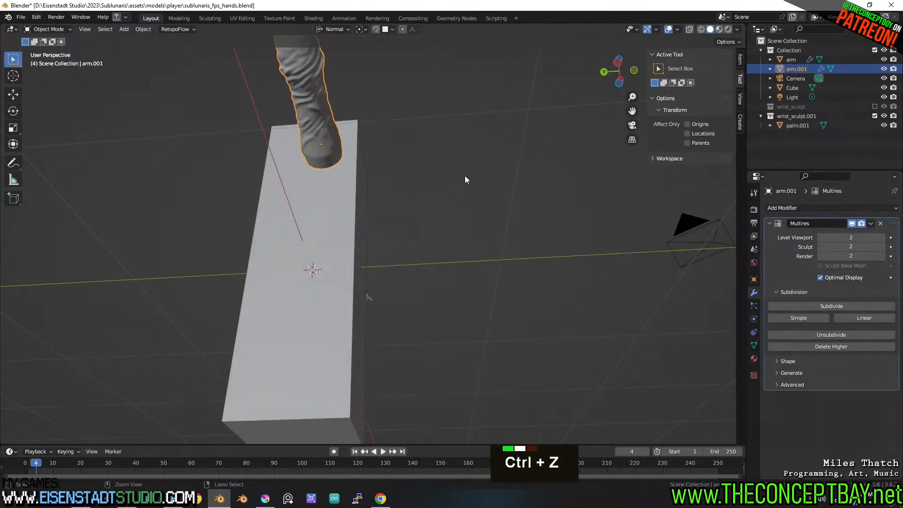
pyautogui.hotkey('ctrl', 'shift', 'z')
pyautogui.moveTo(402, 149); pyautogui.dragTo(397, 224, button='middle')
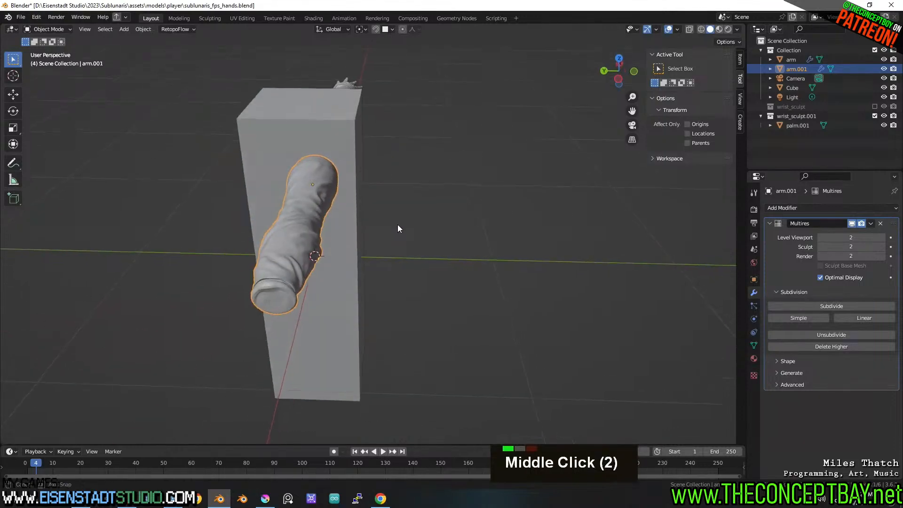
# Rotate the mirrored sleeve freehand about the global X axis in two passes to match its folds to the opposite sleeve.
pyautogui.press('r')
pyautogui.press('x')
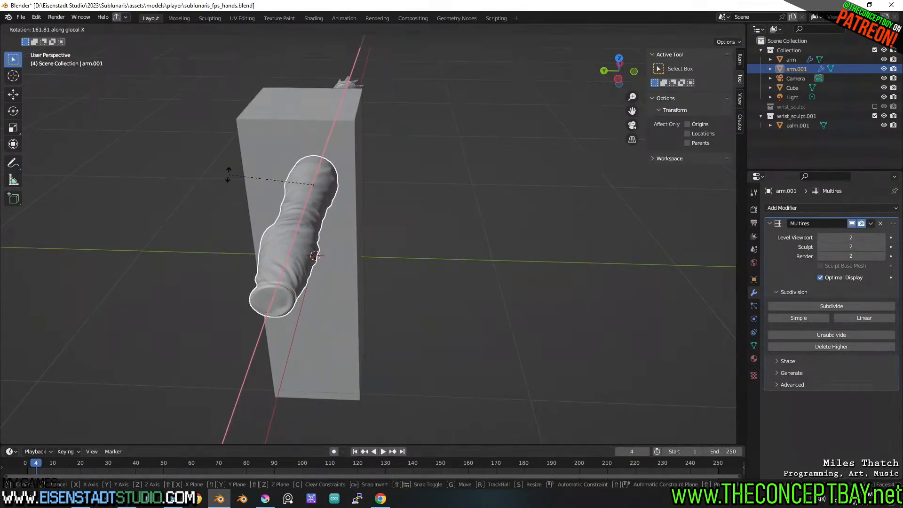
pyautogui.click(241, 170)
pyautogui.moveTo(241, 170); pyautogui.dragTo(372, 244, button='middle')
pyautogui.press('r')
pyautogui.press('x')
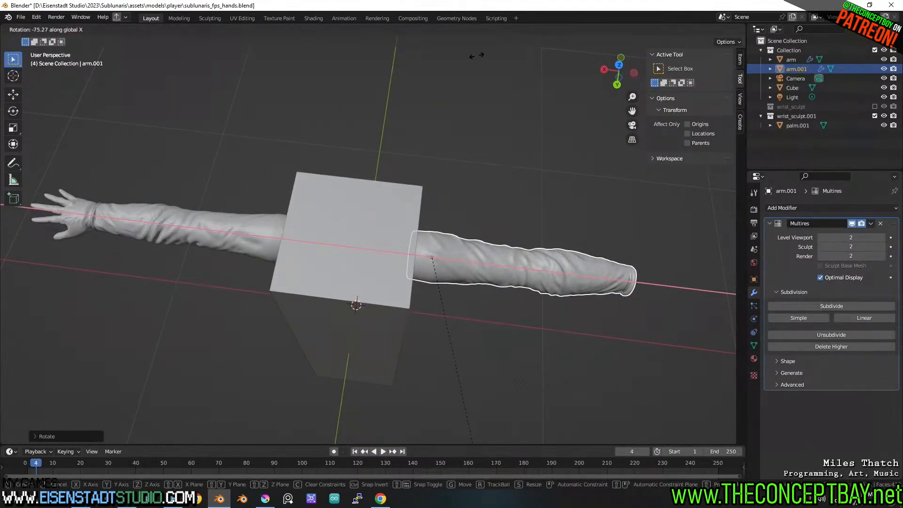
pyautogui.click(490, 404)
pyautogui.moveTo(490, 405); pyautogui.dragTo(506, 374, button='middle')
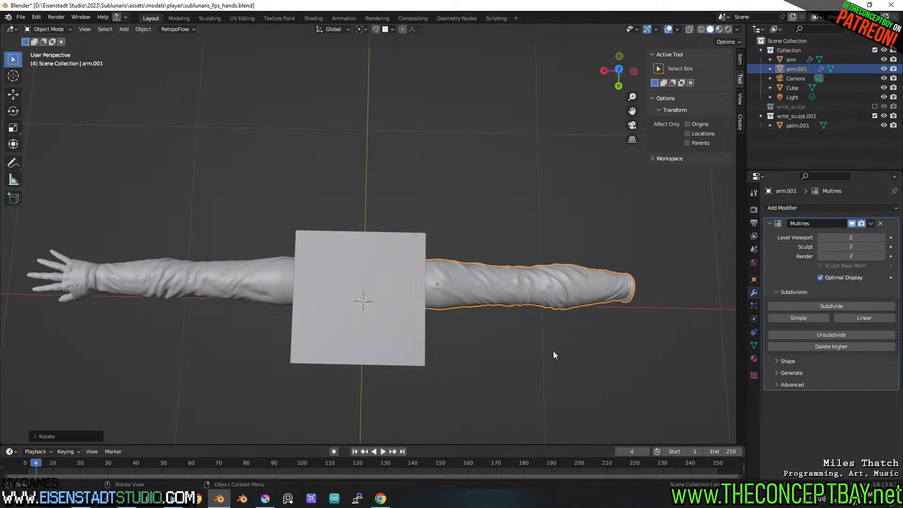
# Apply Shade Smooth to the original sleeve and to the mirrored sleeve.
pyautogui.click(261, 278)
pyautogui.rightClick(261, 279)
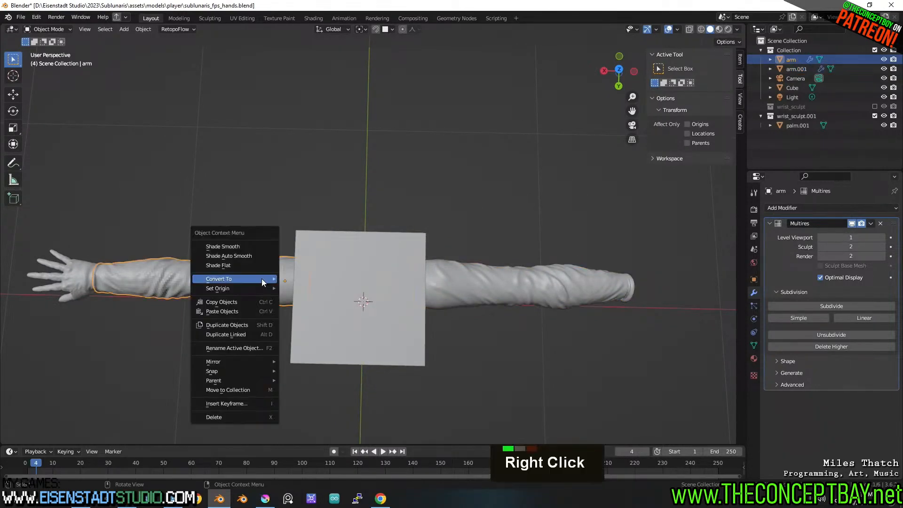
pyautogui.click(258, 243)
pyautogui.rightClick(489, 290)
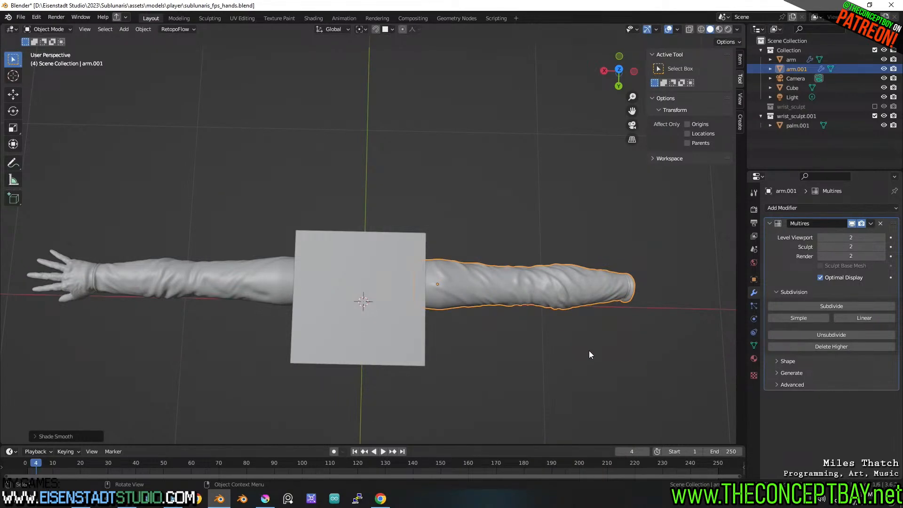
pyautogui.moveTo(589, 350); pyautogui.dragTo(312, 287, button='middle')
pyautogui.scroll(-2, 180, 265)
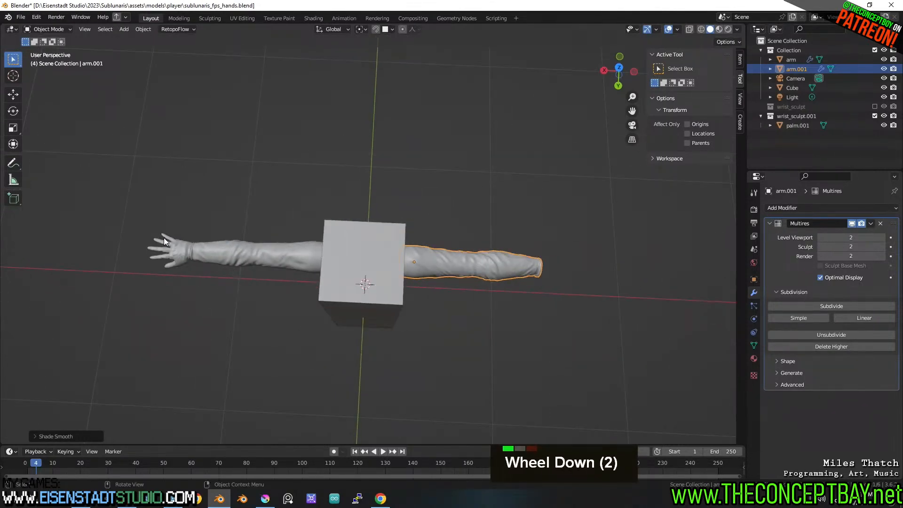
pyautogui.click(180, 259)
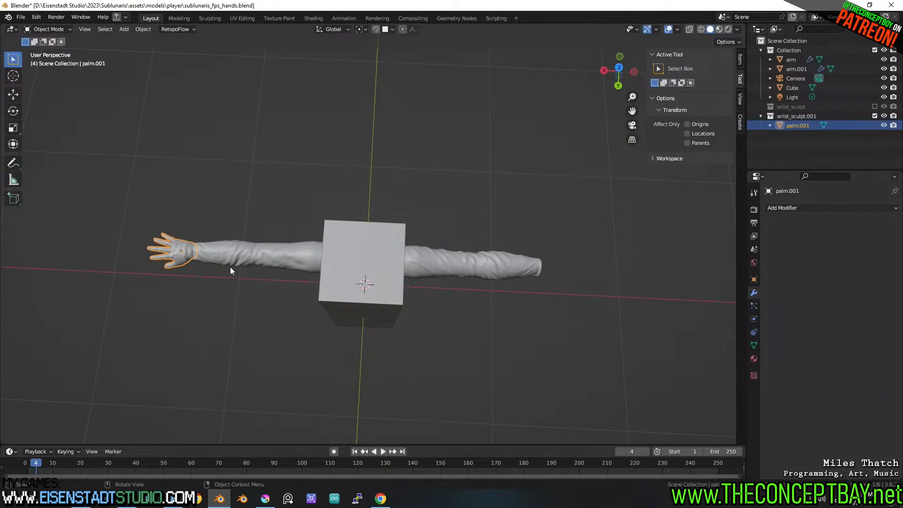
pyautogui.press('m')
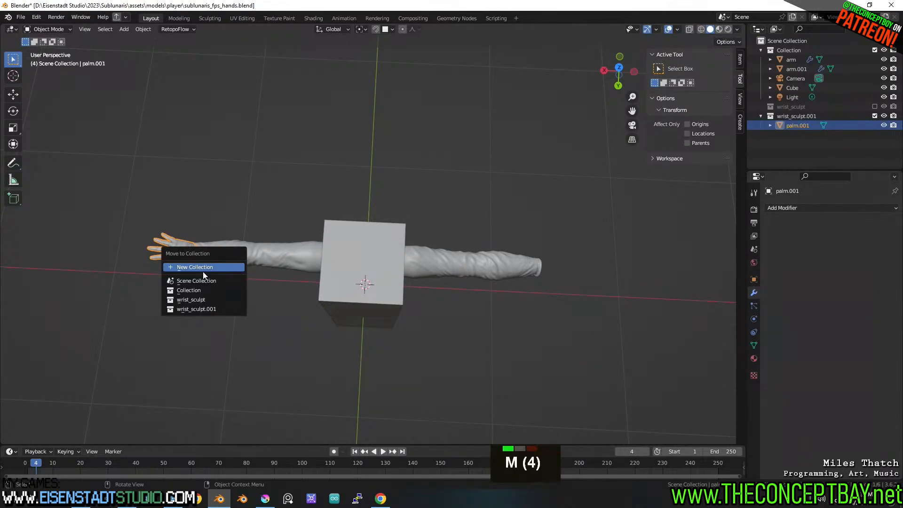
pyautogui.click(472, 272)
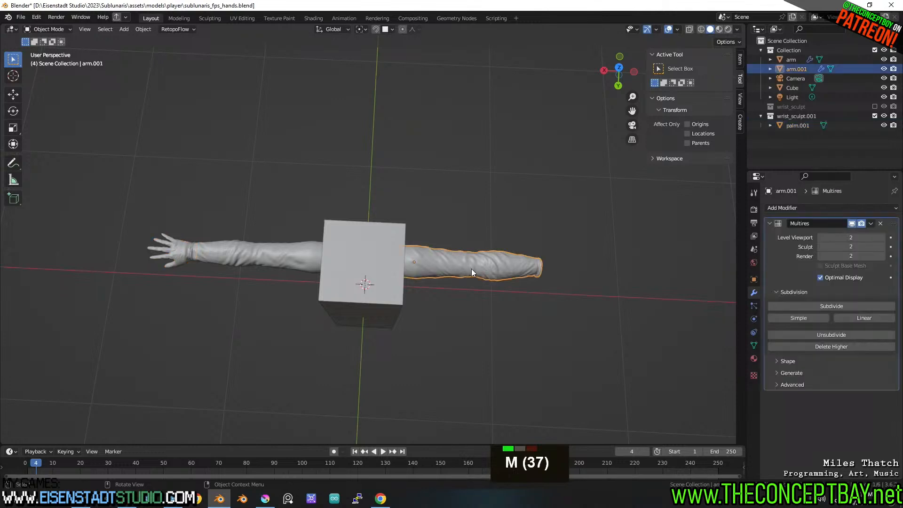
pyautogui.moveTo(472, 269); pyautogui.dragTo(486, 211, button='middle')
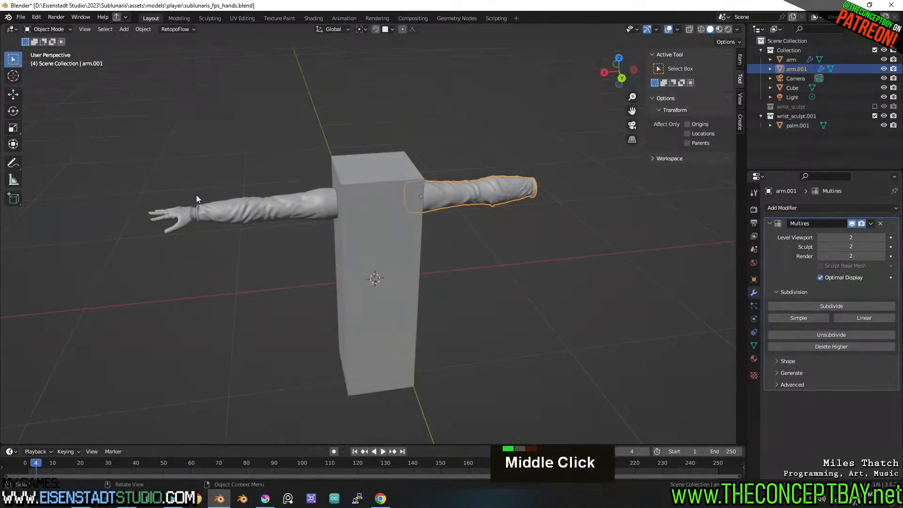
# Add a Mirror modifier to the hand on the X axis with Cube as the mirror object, and save the file.
pyautogui.click(170, 207)
pyautogui.click(803, 208)
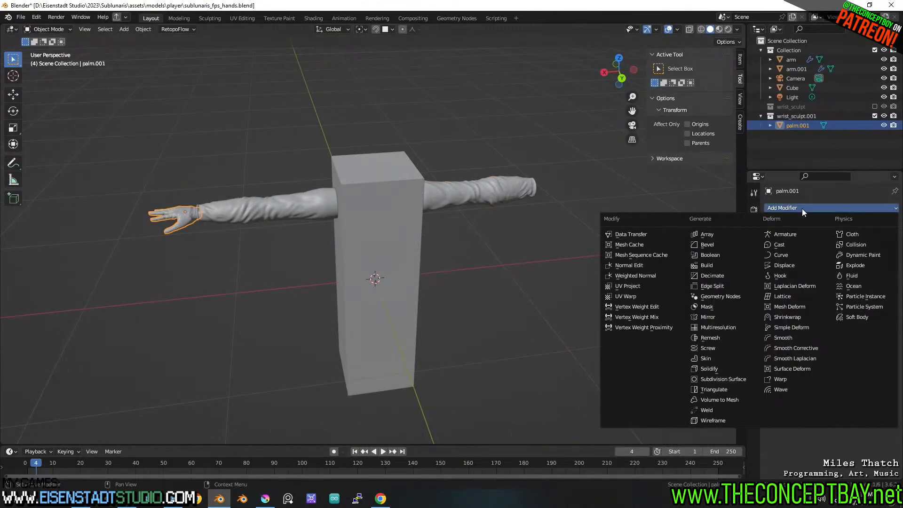
pyautogui.click(717, 317)
pyautogui.click(877, 273)
pyautogui.click(389, 255)
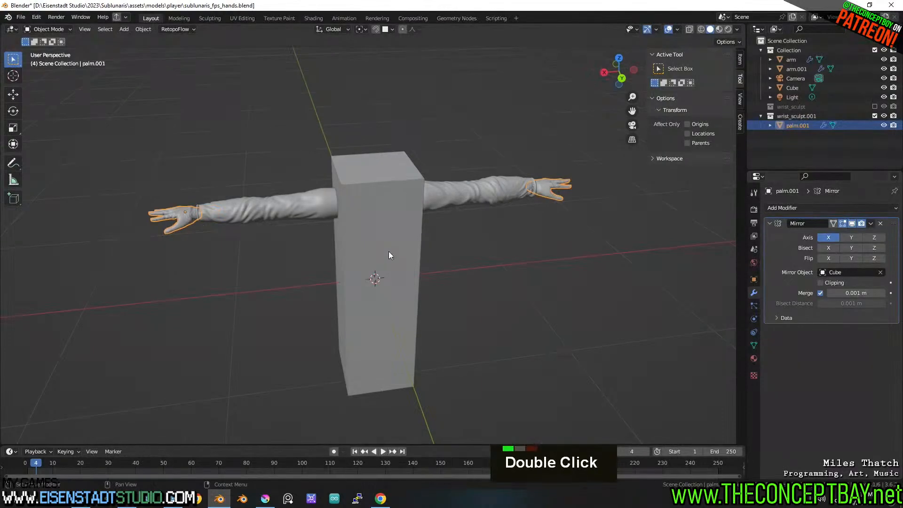
pyautogui.hotkey('ctrl', 's')
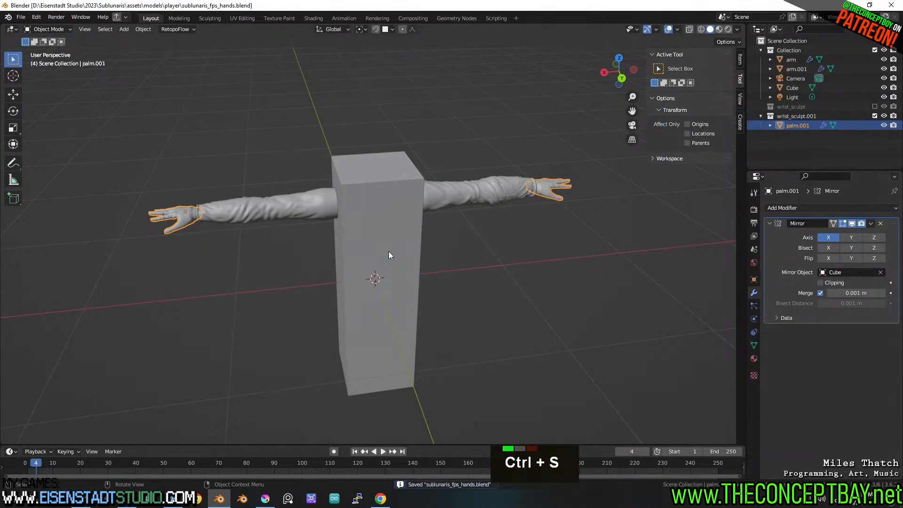
# Deselect the hand, examine both arms from several angles including the top orthographic view, and save the file.
pyautogui.scroll(3, 389, 254)
pyautogui.keyDown('shift'); pyautogui.scroll(-5, 376, 240); pyautogui.keyUp('shift')
pyautogui.moveTo(374, 232); pyautogui.dragTo(311, 223, button='middle')
pyautogui.keyDown('shift'); pyautogui.moveTo(311, 223); pyautogui.dragTo(357, 187, button='middle'); pyautogui.keyUp('shift')
pyautogui.scroll(2, 375, 253)
pyautogui.click(352, 136)
pyautogui.keyDown('shift'); pyautogui.moveTo(353, 136); pyautogui.dragTo(298, 210, button='middle'); pyautogui.keyUp('shift')
pyautogui.keyDown('alt'); pyautogui.middleClick(340, 230); pyautogui.keyUp('alt')
pyautogui.scroll(-3, 330, 230)
pyautogui.hotkey('ctrl', 's')
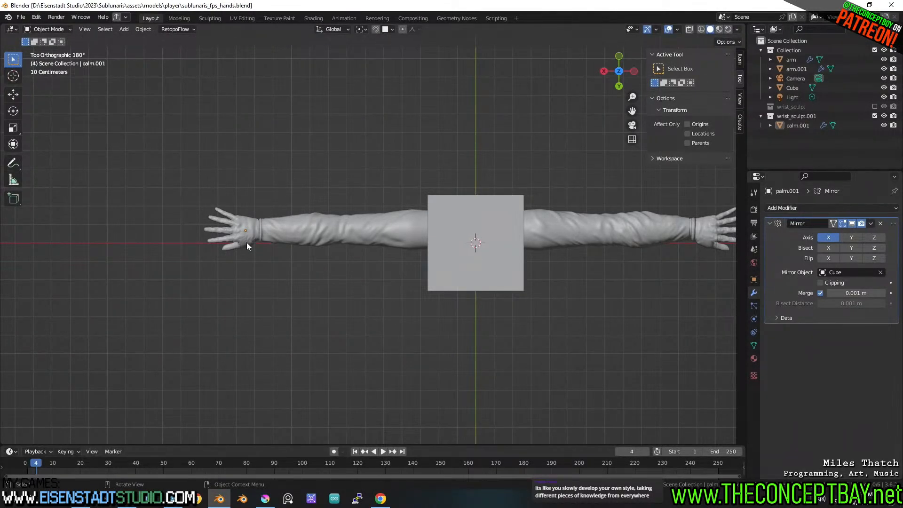
# Apply Shade Smooth to the original sleeve.
pyautogui.scroll(3, 411, 171)
pyautogui.moveTo(246, 241); pyautogui.dragTo(484, 214, button='middle')
pyautogui.scroll(3, 254, 243)
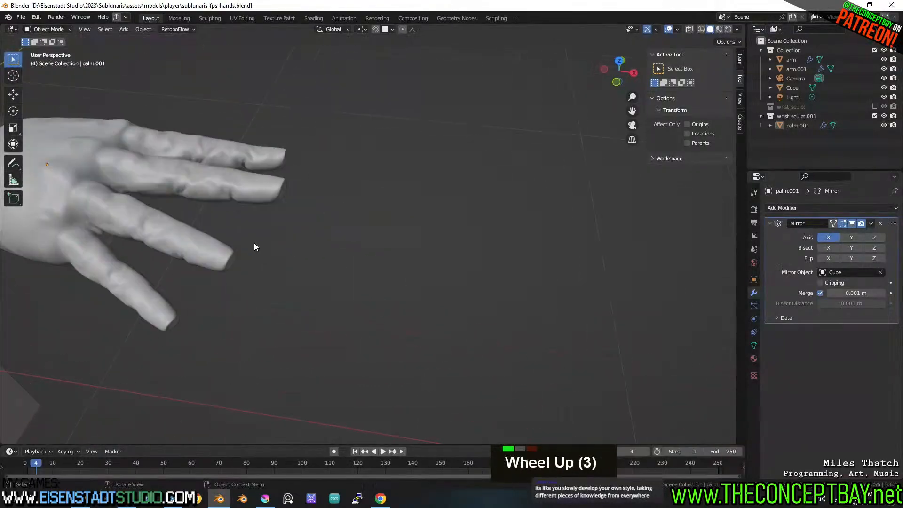
pyautogui.keyDown('shift'); pyautogui.moveTo(254, 244); pyautogui.dragTo(424, 253, button='middle'); pyautogui.keyUp('shift')
pyautogui.click(327, 249)
pyautogui.scroll(-3, 424, 254)
pyautogui.click(306, 262)
pyautogui.rightClick(305, 261)
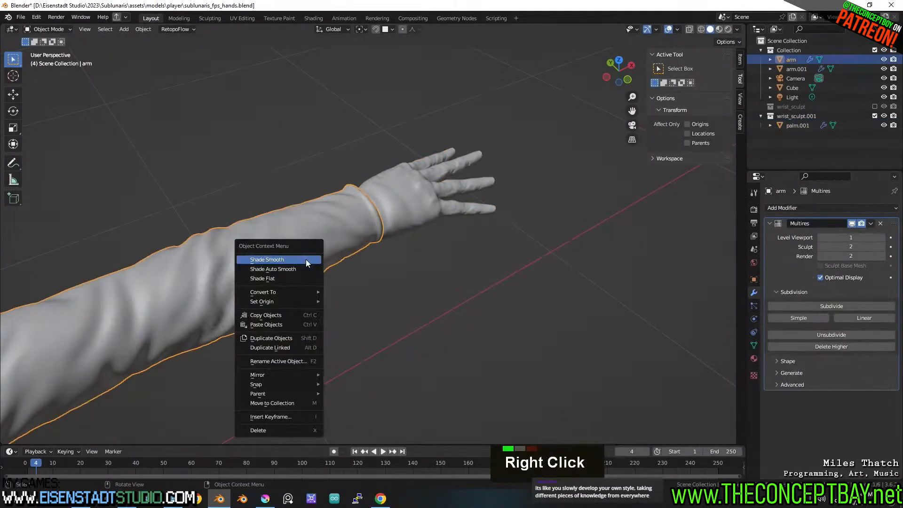
pyautogui.click(306, 262)
# Compare the original sleeve's detail in Sculpt Mode and Object Mode, and set its Multires viewport level to 2.
pyautogui.moveTo(292, 263); pyautogui.dragTo(289, 257, button='middle')
pyautogui.scroll(-1, 289, 257)
pyautogui.keyDown('shift'); pyautogui.moveTo(289, 257); pyautogui.dragTo(382, 230, button='middle'); pyautogui.keyUp('shift')
pyautogui.scroll(3, 363, 235)
pyautogui.scroll(-2, 340, 234)
pyautogui.keyDown('shift'); pyautogui.scroll(-1, 340, 234); pyautogui.keyUp('shift')
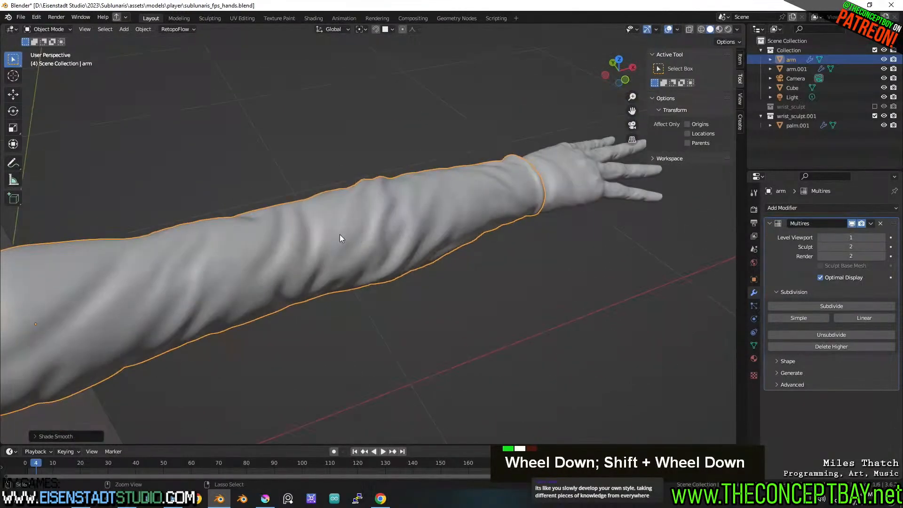
pyautogui.hotkey('ctrl', 'Tab')
pyautogui.press('Escape')
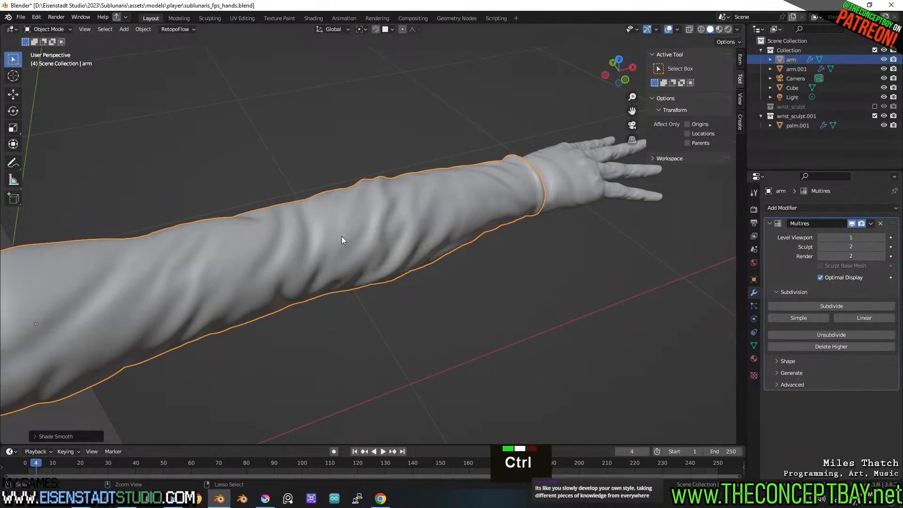
pyautogui.hotkey('ctrl', 'Tab')
pyautogui.hotkey('ctrl', 'Tab')
pyautogui.click(346, 296)
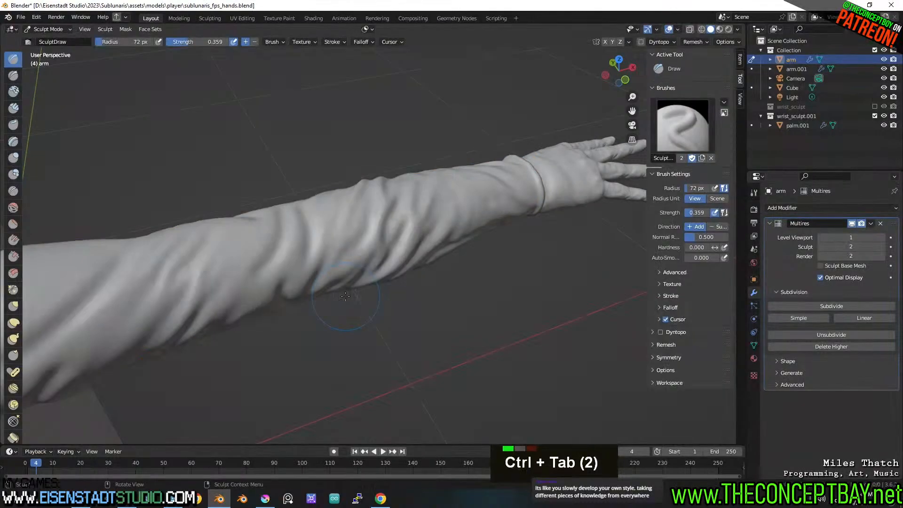
pyautogui.hotkey('ctrl', 'Tab')
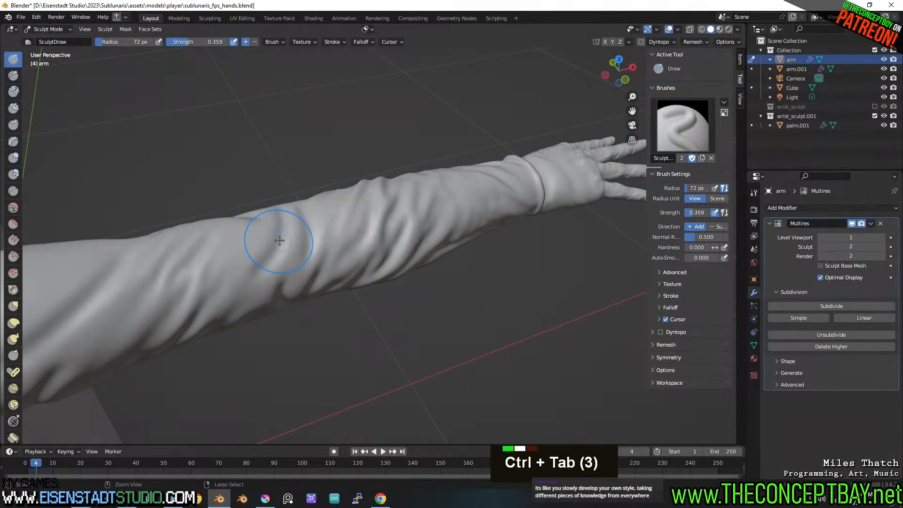
pyautogui.hotkey('ctrl', 'Tab')
pyautogui.click(198, 244)
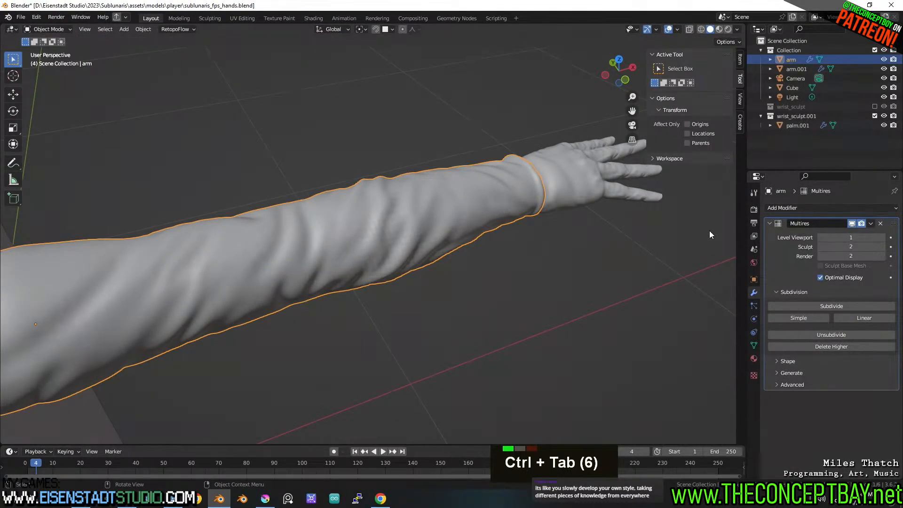
pyautogui.scroll(-3, 405, 226)
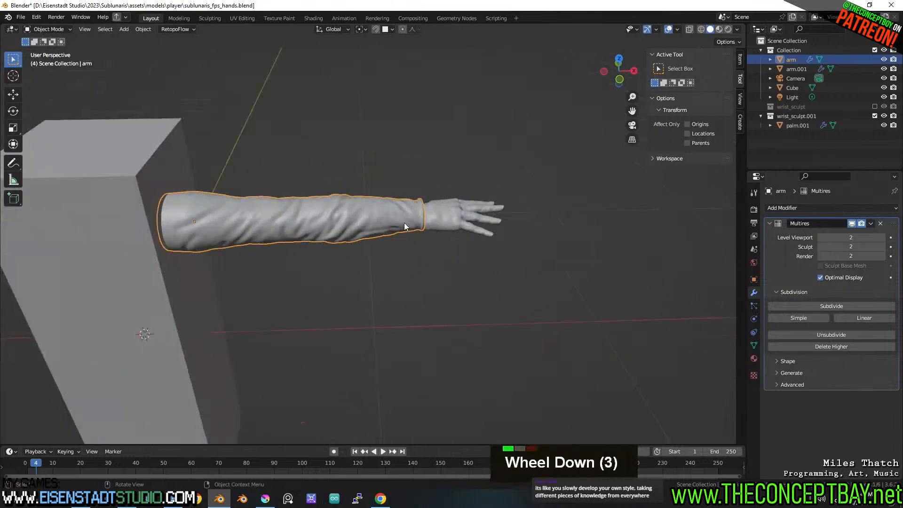
# Select the original hand and its sleeve in turn, and save the file.
pyautogui.keyDown('shift'); pyautogui.moveTo(404, 226); pyautogui.dragTo(499, 234, button='middle'); pyautogui.keyUp('shift')
pyautogui.scroll(2, 529, 230)
pyautogui.click(557, 224)
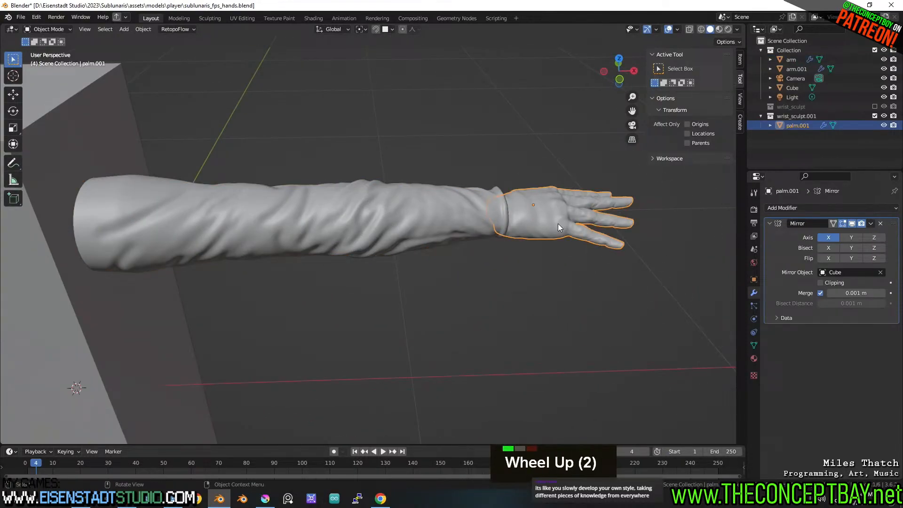
pyautogui.click(460, 219)
pyautogui.hotkey('ctrl', 's')
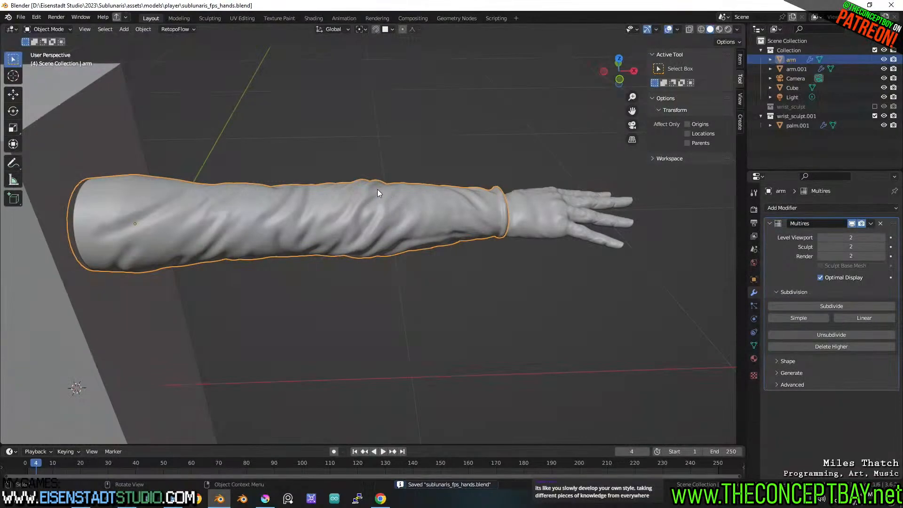
# Examine the arm in front and top orthographic views, deselect the sleeve, and save the file.
pyautogui.keyDown('alt'); pyautogui.moveTo(434, 224); pyautogui.dragTo(453, 266, button='middle'); pyautogui.keyUp('alt')
pyautogui.hotkey('ctrl', 's')
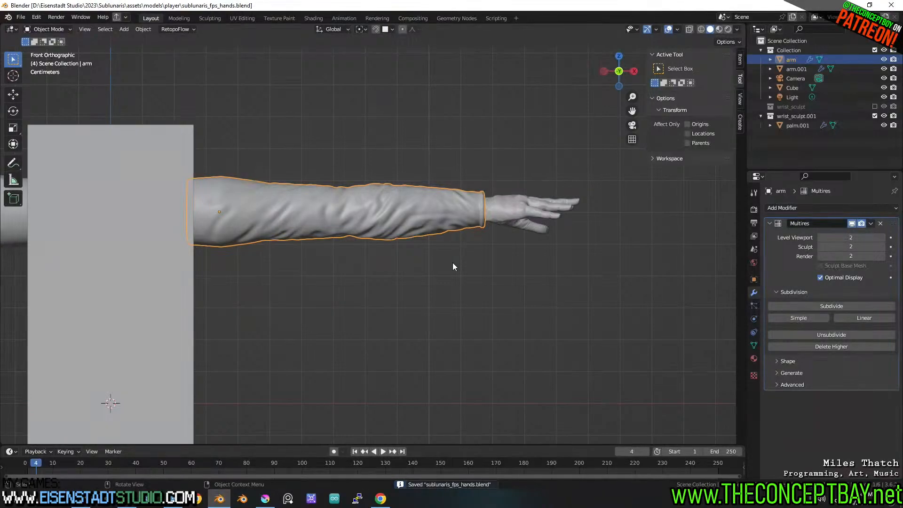
pyautogui.keyDown('alt'); pyautogui.middleClick(418, 238); pyautogui.keyUp('alt')
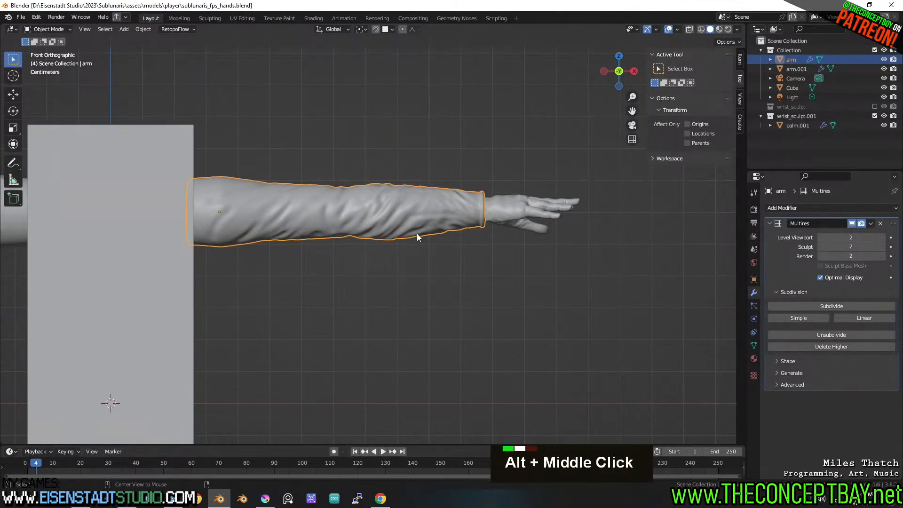
pyautogui.keyDown('alt'); pyautogui.middleClick(403, 219); pyautogui.keyUp('alt')
pyautogui.keyDown('alt'); pyautogui.moveTo(403, 219); pyautogui.dragTo(467, 160, button='middle'); pyautogui.keyUp('alt')
pyautogui.scroll(1, 478, 193)
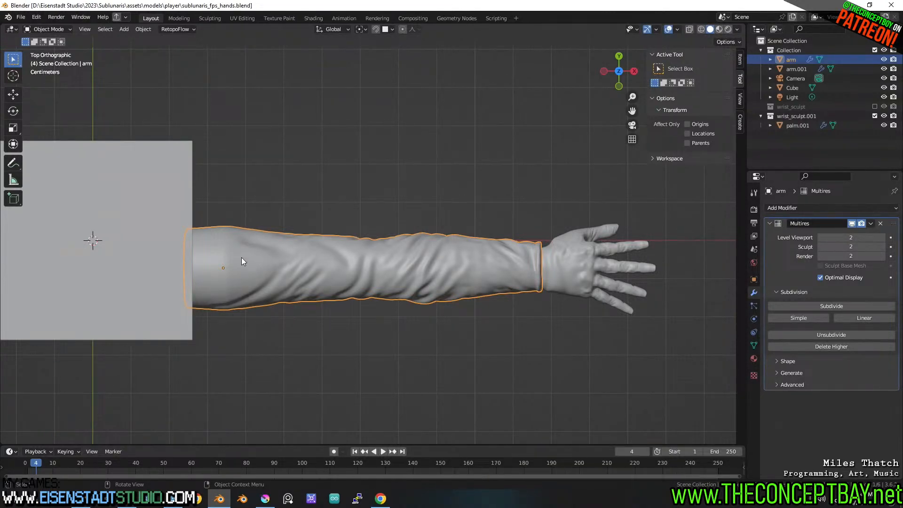
pyautogui.scroll(-4, 244, 194)
pyautogui.click(304, 193)
pyautogui.hotkey('ctrl', 's')
pyautogui.scroll(3, 303, 196)
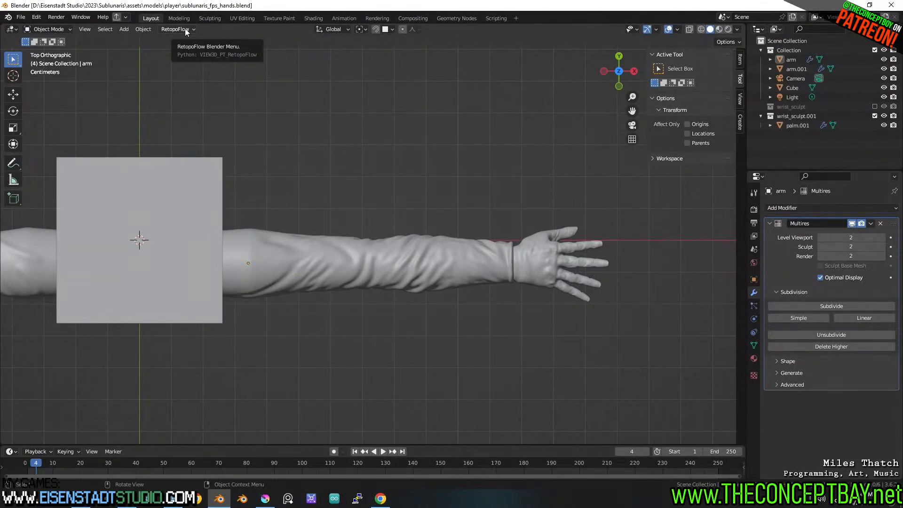
# Hide the body block so the open shoulder ends of the sleeves are exposed.
pyautogui.click(197, 187)
pyautogui.press('h')
pyautogui.keyDown('shift'); pyautogui.moveTo(205, 194); pyautogui.dragTo(264, 191, button='middle'); pyautogui.keyUp('shift')
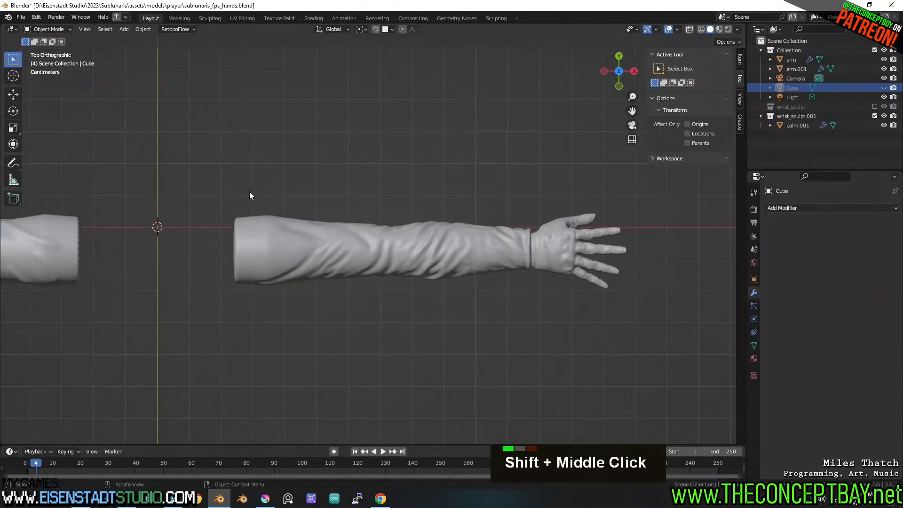
# Start a new RetopoFlow retopology mesh at the 3D cursor.
pyautogui.click(168, 29)
pyautogui.hotkey('shift', 's')
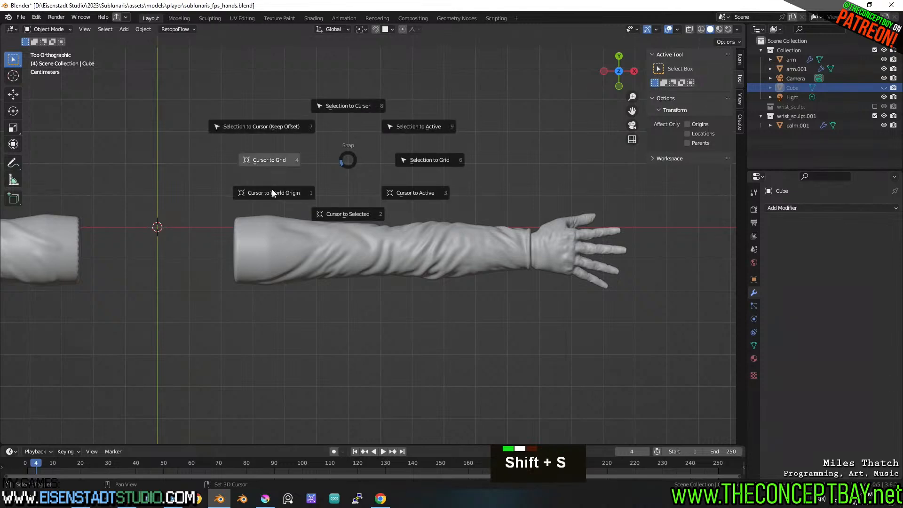
pyautogui.hotkey('shift', 's')
pyautogui.hotkey('shift', 's')
pyautogui.hotkey('shift', 's')
pyautogui.click(175, 29)
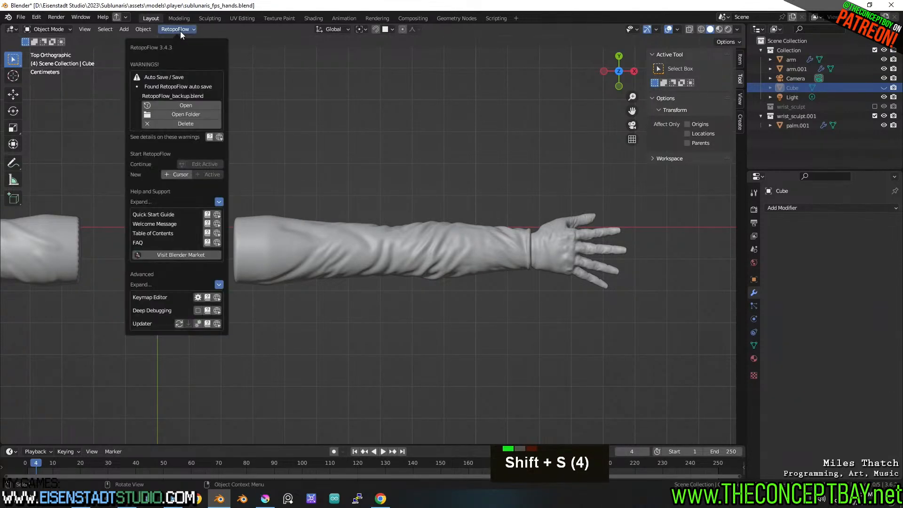
pyautogui.click(179, 176)
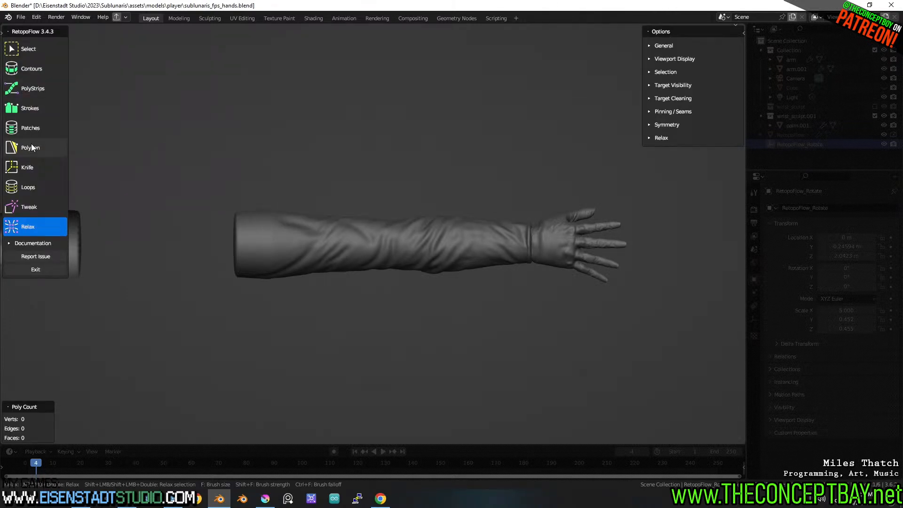
# Draw the first Contours loop around the sleeve close to its open shoulder end.
pyautogui.scroll(3, 292, 254)
pyautogui.scroll(-2, 292, 254)
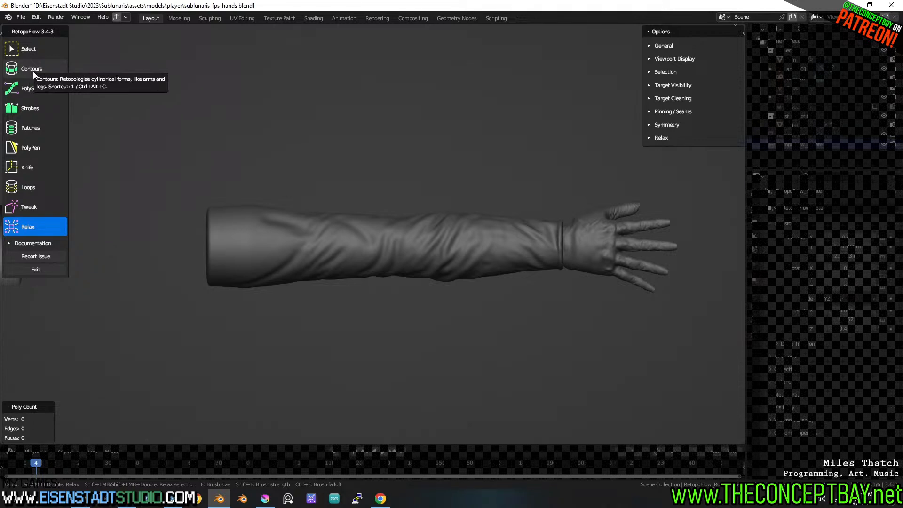
pyautogui.click(33, 71)
pyautogui.press('ctrl')
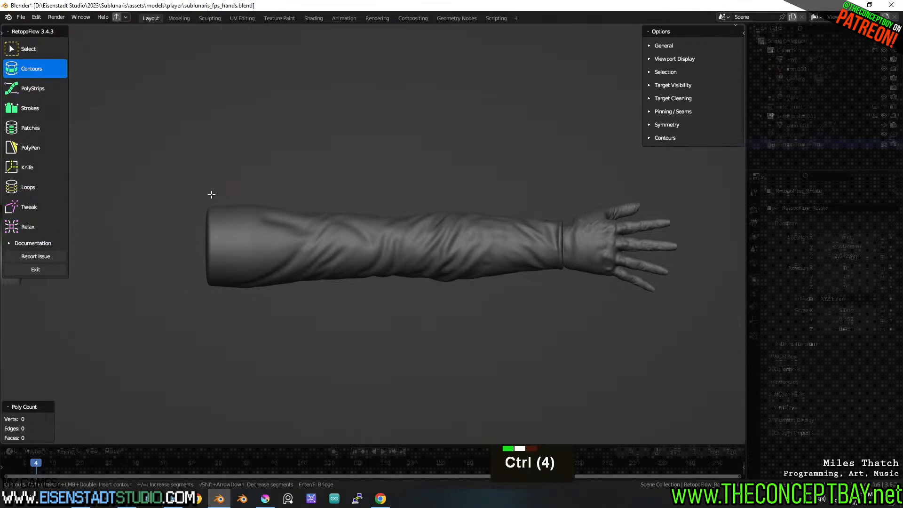
pyautogui.keyDown('ctrl'); pyautogui.moveTo(211, 195); pyautogui.dragTo(212, 330); pyautogui.keyUp('ctrl')
# Try a second contour beside the first, undo it, and set the first loop to 20 segments.
pyautogui.keyDown('ctrl'); pyautogui.moveTo(243, 181); pyautogui.dragTo(246, 327); pyautogui.keyUp('ctrl')
pyautogui.hotkey('ctrl', 'z')
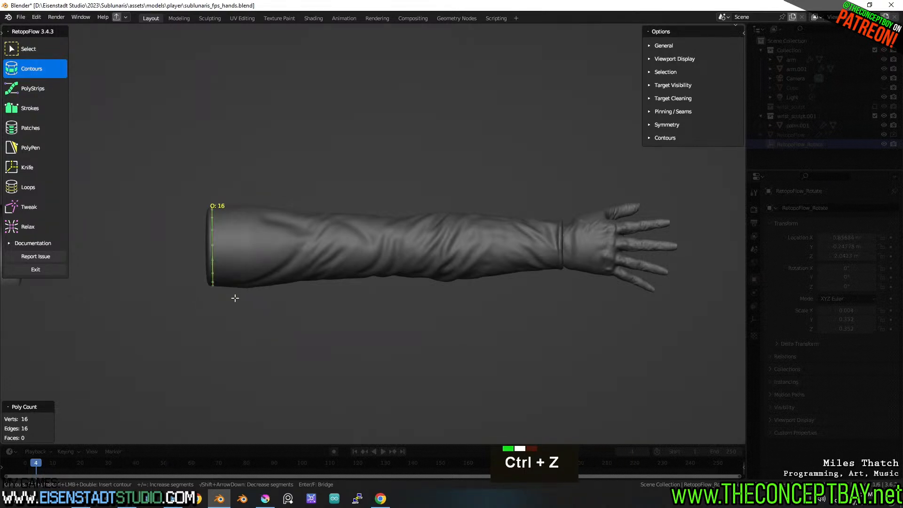
pyautogui.keyDown('ctrl'); pyautogui.scroll(1, 231, 269); pyautogui.keyUp('ctrl')
pyautogui.keyDown('shift'); pyautogui.scroll(2, 231, 269); pyautogui.keyUp('shift')
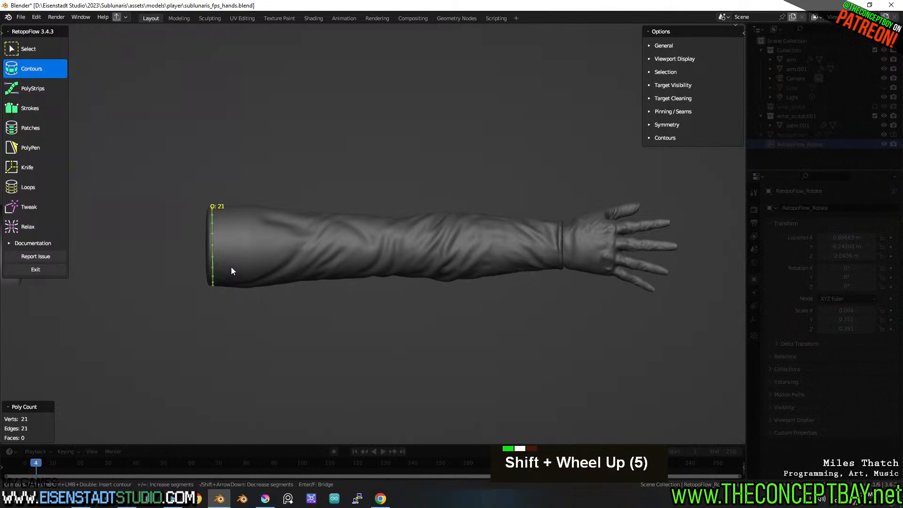
pyautogui.keyDown('shift'); pyautogui.scroll(-1, 233, 254); pyautogui.keyUp('shift')
# Add successive 20-segment contour loops along the upper sleeve from the shoulder end to the elbow folds.
pyautogui.moveTo(228, 191)
pyautogui.keyDown('ctrl'); pyautogui.mouseDown()
pyautogui.moveTo(237, 208)
pyautogui.moveTo(236, 318)
pyautogui.moveTo(249, 210)
pyautogui.moveTo(256, 324)
pyautogui.mouseUp(); pyautogui.keyUp('ctrl')
pyautogui.moveTo(272, 183)
pyautogui.keyDown('ctrl'); pyautogui.mouseDown()
pyautogui.moveTo(279, 332)
pyautogui.moveTo(303, 299)
pyautogui.moveTo(306, 317)
pyautogui.mouseUp(); pyautogui.keyUp('ctrl')
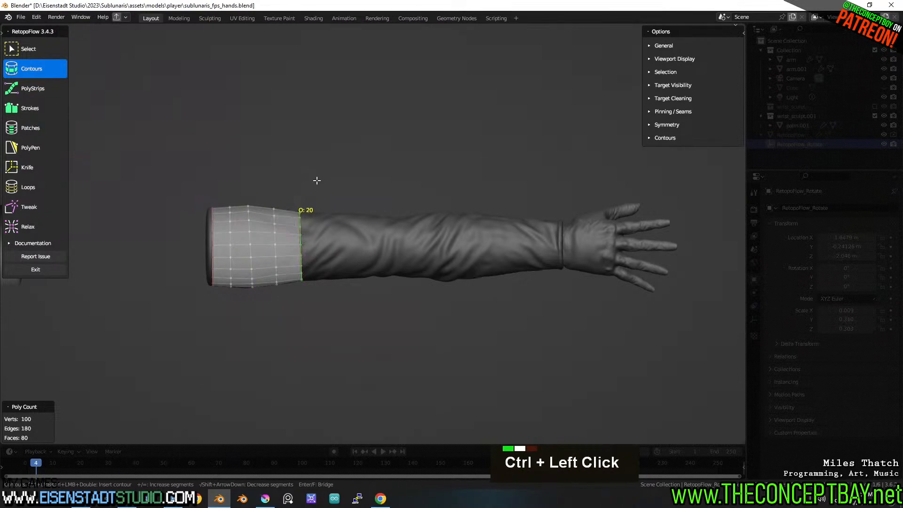
pyautogui.moveTo(319, 185)
pyautogui.keyDown('ctrl'); pyautogui.mouseDown()
pyautogui.moveTo(330, 313)
pyautogui.moveTo(337, 299)
pyautogui.moveTo(339, 321)
pyautogui.mouseUp(); pyautogui.keyUp('ctrl')
pyautogui.keyDown('ctrl'); pyautogui.moveTo(363, 193); pyautogui.dragTo(362, 305); pyautogui.keyUp('ctrl')
pyautogui.keyDown('ctrl'); pyautogui.moveTo(378, 196); pyautogui.dragTo(380, 314); pyautogui.keyUp('ctrl')
pyautogui.moveTo(402, 189)
pyautogui.keyDown('ctrl'); pyautogui.mouseDown()
pyautogui.moveTo(405, 304)
pyautogui.moveTo(424, 316)
pyautogui.mouseUp(); pyautogui.keyUp('ctrl')
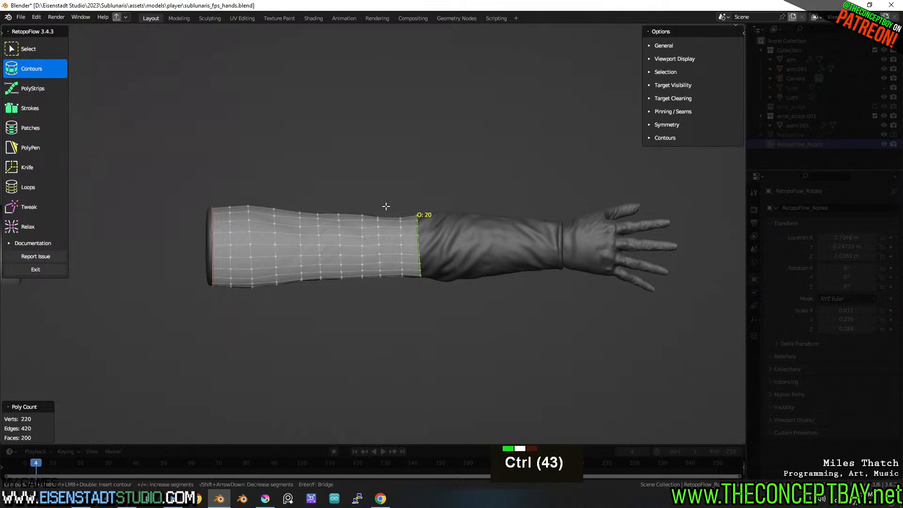
# Insert extra slanted contour loops between the existing ones at the elbow folds.
pyautogui.keyDown('ctrl'); pyautogui.moveTo(398, 203); pyautogui.dragTo(387, 312); pyautogui.keyUp('ctrl')
pyautogui.keyDown('ctrl'); pyautogui.click(416, 237); pyautogui.keyUp('ctrl')
pyautogui.keyDown('ctrl'); pyautogui.moveTo(421, 309); pyautogui.dragTo(420, 310); pyautogui.keyUp('ctrl')
# Continue the 20-segment contour loops from the elbow folds along the forearm, following the sleeve's taper.
pyautogui.keyDown('ctrl'); pyautogui.moveTo(430, 202); pyautogui.dragTo(438, 320); pyautogui.keyUp('ctrl')
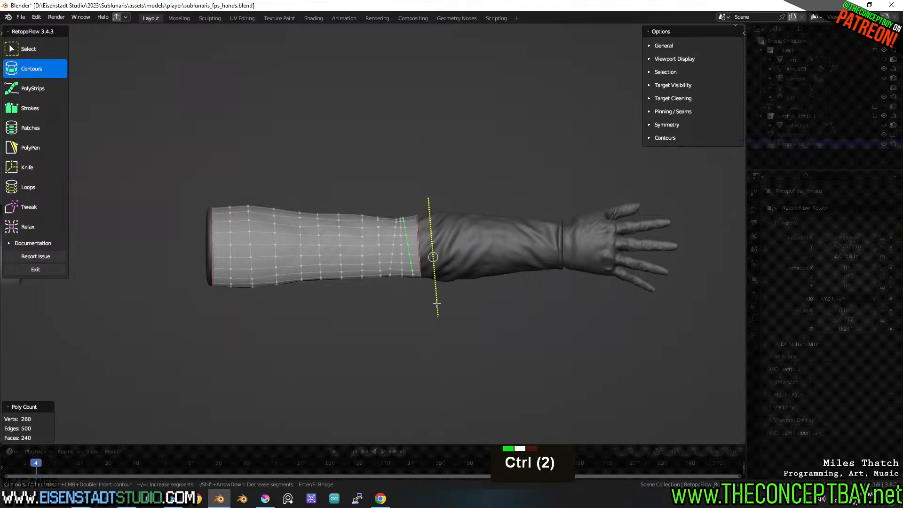
pyautogui.keyDown('ctrl'); pyautogui.moveTo(445, 200); pyautogui.dragTo(450, 308); pyautogui.keyUp('ctrl')
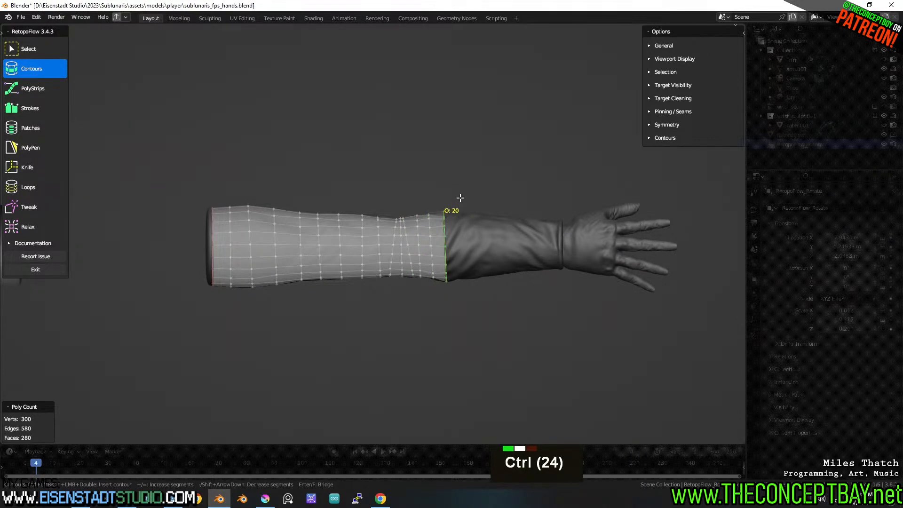
pyautogui.moveTo(460, 198)
pyautogui.keyDown('ctrl'); pyautogui.mouseDown()
pyautogui.moveTo(459, 309)
pyautogui.moveTo(475, 203)
pyautogui.moveTo(472, 298)
pyautogui.mouseUp(); pyautogui.keyUp('ctrl')
pyautogui.keyDown('ctrl'); pyautogui.moveTo(491, 224); pyautogui.dragTo(493, 317); pyautogui.keyUp('ctrl')
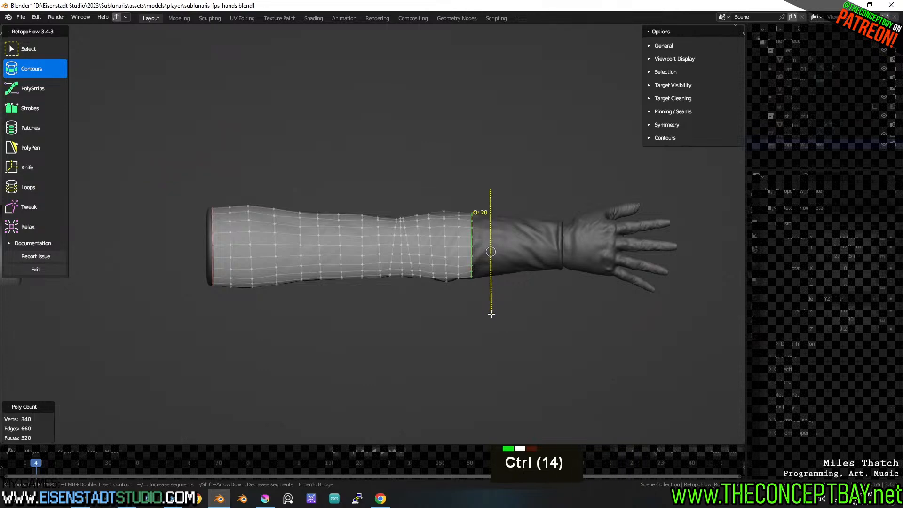
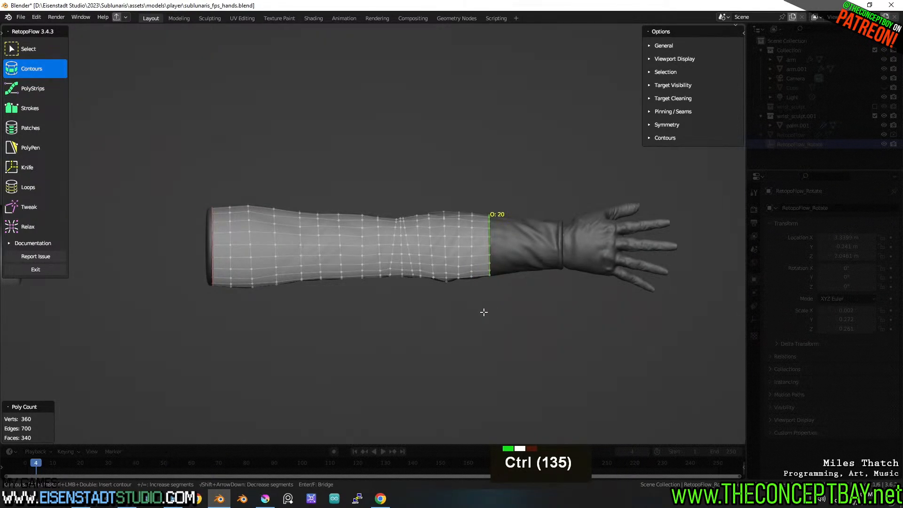
pyautogui.keyDown('ctrl'); pyautogui.click(499, 239); pyautogui.keyUp('ctrl')
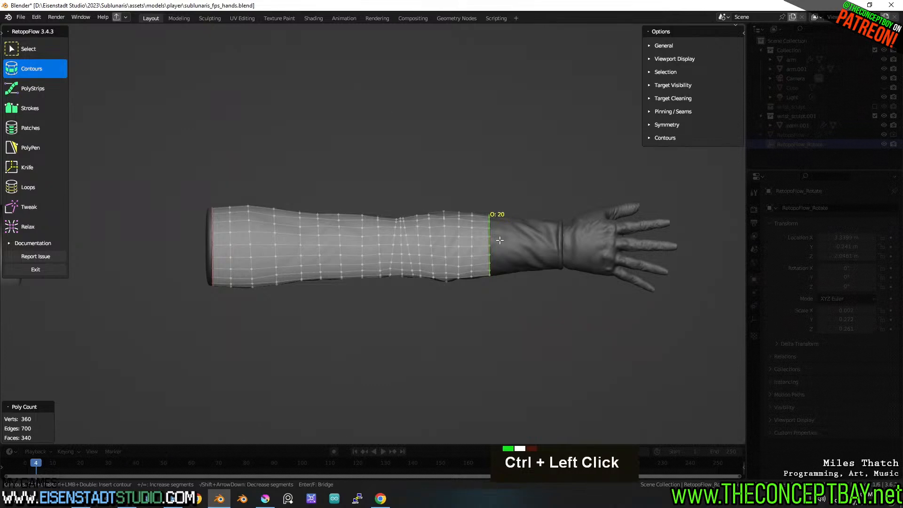
pyautogui.keyDown('ctrl'); pyautogui.click(517, 286); pyautogui.keyUp('ctrl')
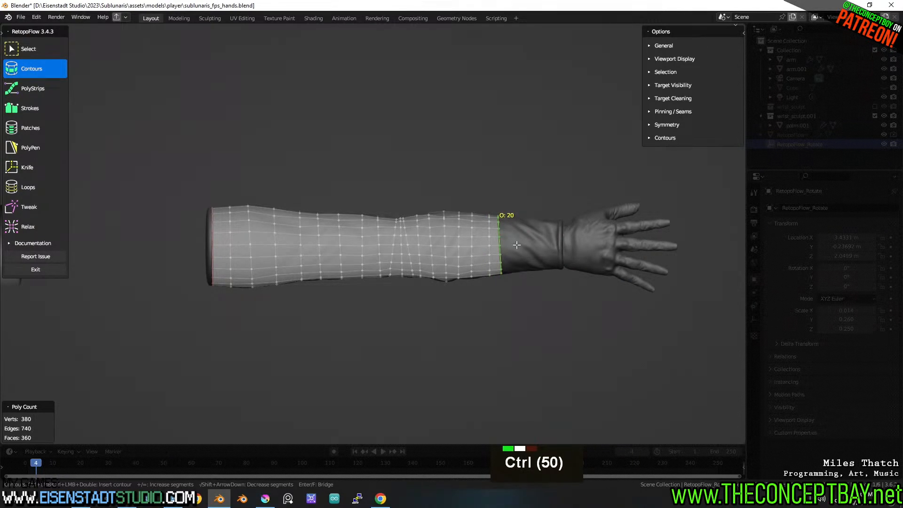
# Try several more contour loops on the lower forearm towards the cuff, and undo them.
pyautogui.keyDown('ctrl'); pyautogui.click(514, 287); pyautogui.keyUp('ctrl')
pyautogui.keyDown('ctrl'); pyautogui.click(515, 242); pyautogui.keyUp('ctrl')
pyautogui.keyDown('ctrl'); pyautogui.click(530, 206); pyautogui.keyUp('ctrl')
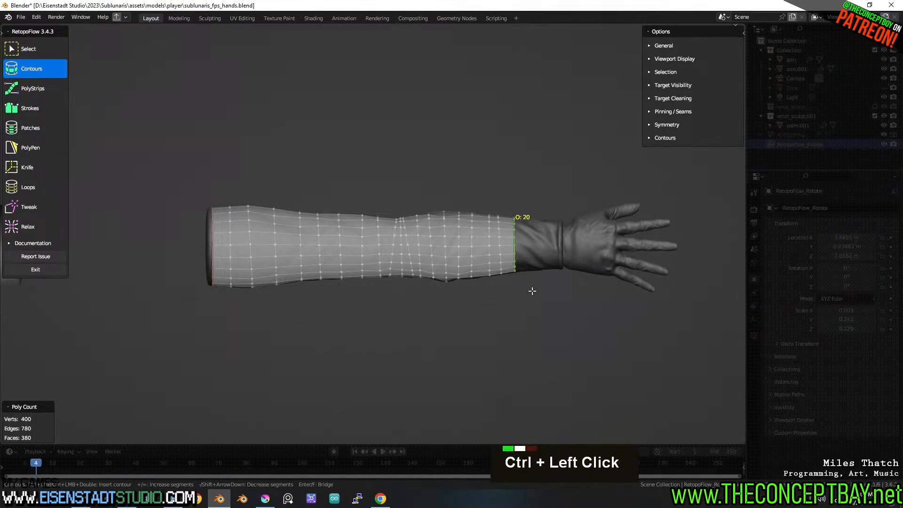
pyautogui.keyDown('ctrl'); pyautogui.click(529, 219); pyautogui.keyUp('ctrl')
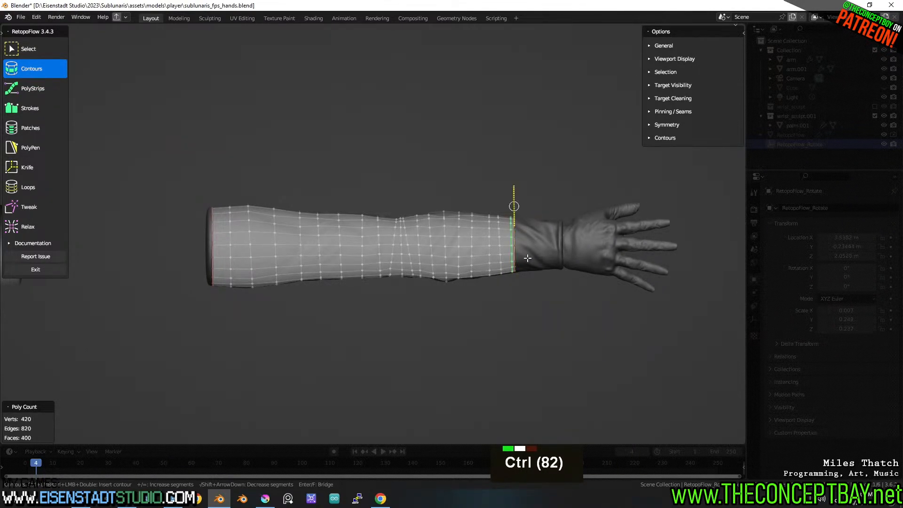
pyautogui.middleClick(531, 283)
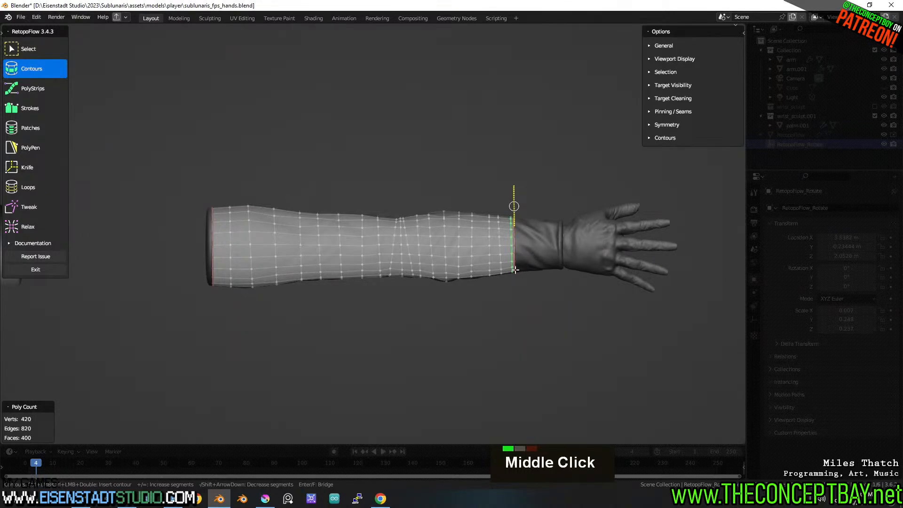
pyautogui.moveTo(538, 280); pyautogui.dragTo(547, 282, button='middle')
pyautogui.hotkey('ctrl', 'z')
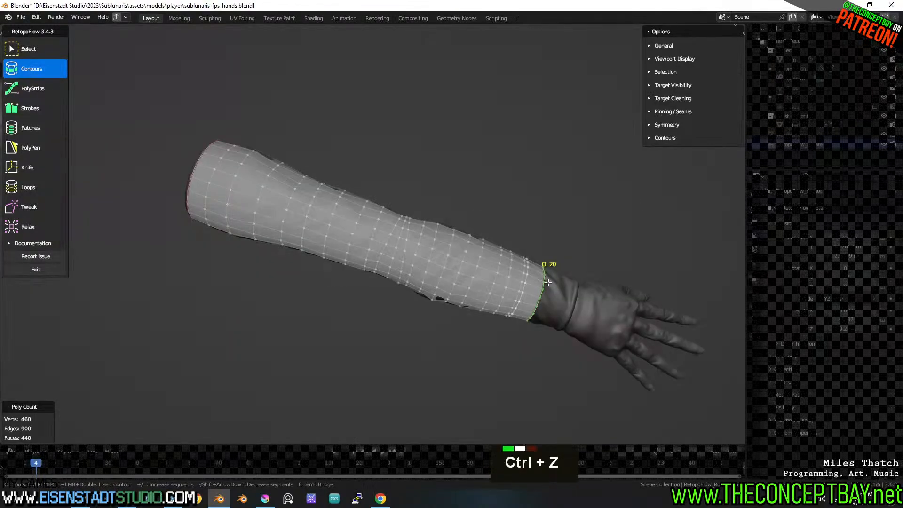
pyautogui.hotkey('ctrl', 'z')
pyautogui.hotkey('ctrl', 'z')
pyautogui.hotkey('ctrl', 'z')
pyautogui.keyDown('alt'); pyautogui.middleClick(536, 285); pyautogui.keyUp('alt')
pyautogui.hotkey('ctrl', 'z')
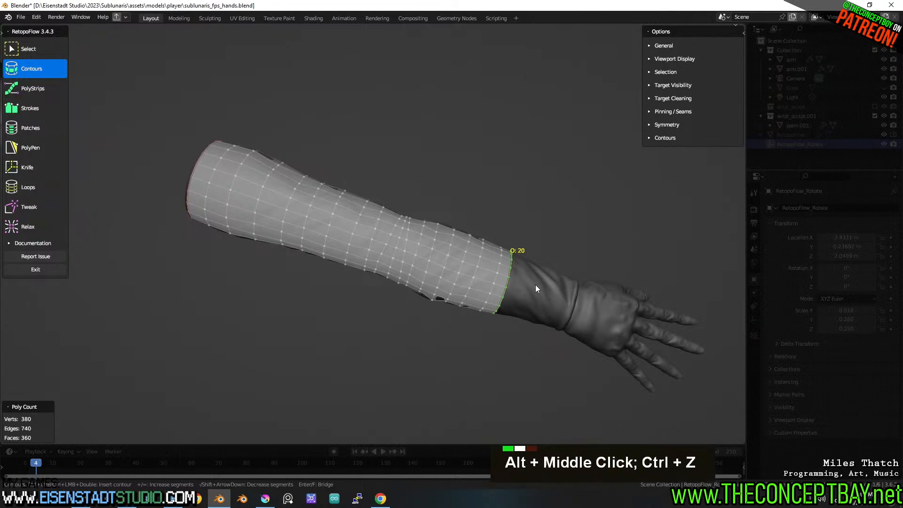
# From the top view, add evenly spaced 20-segment contour loops along the lower forearm up to the sleeve's cuff.
pyautogui.middleClick(472, 277)
pyautogui.keyDown('alt'); pyautogui.moveTo(475, 278); pyautogui.dragTo(524, 279, button='middle'); pyautogui.keyUp('alt')
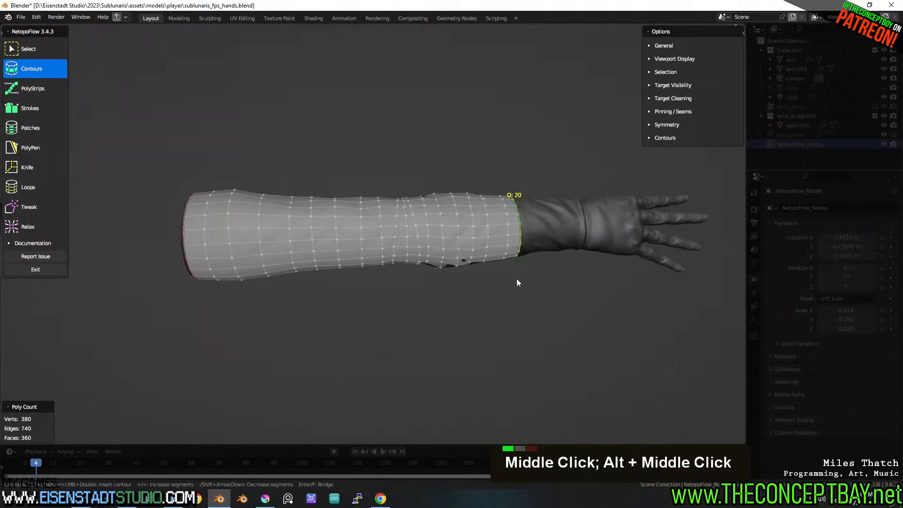
pyautogui.press('KP_7')
pyautogui.keyDown('ctrl'); pyautogui.click(510, 300); pyautogui.keyUp('ctrl')
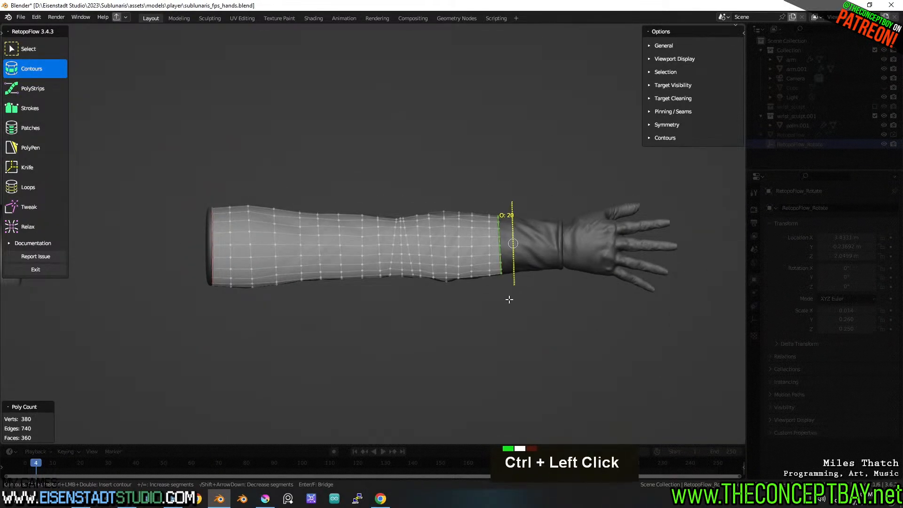
pyautogui.keyDown('ctrl'); pyautogui.click(517, 249); pyautogui.keyUp('ctrl')
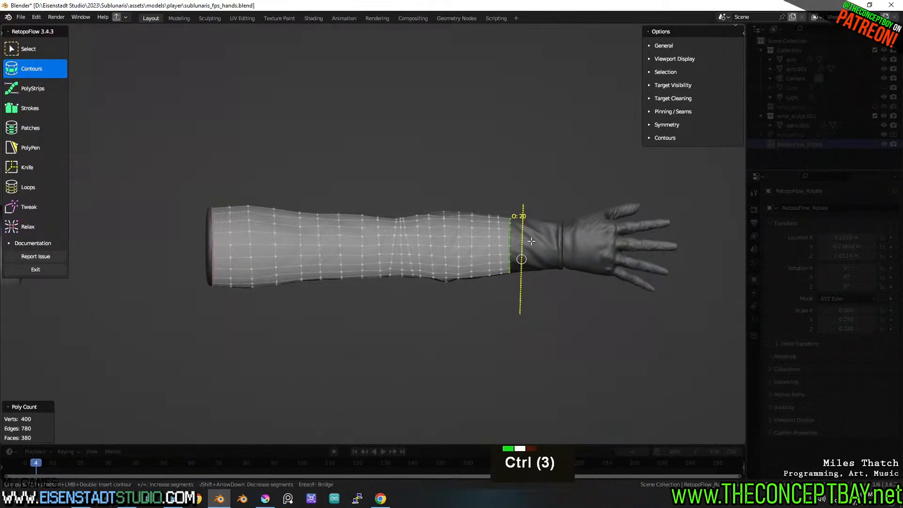
pyautogui.keyDown('ctrl'); pyautogui.click(537, 208); pyautogui.keyUp('ctrl')
pyautogui.keyDown('ctrl'); pyautogui.click(546, 206); pyautogui.keyUp('ctrl')
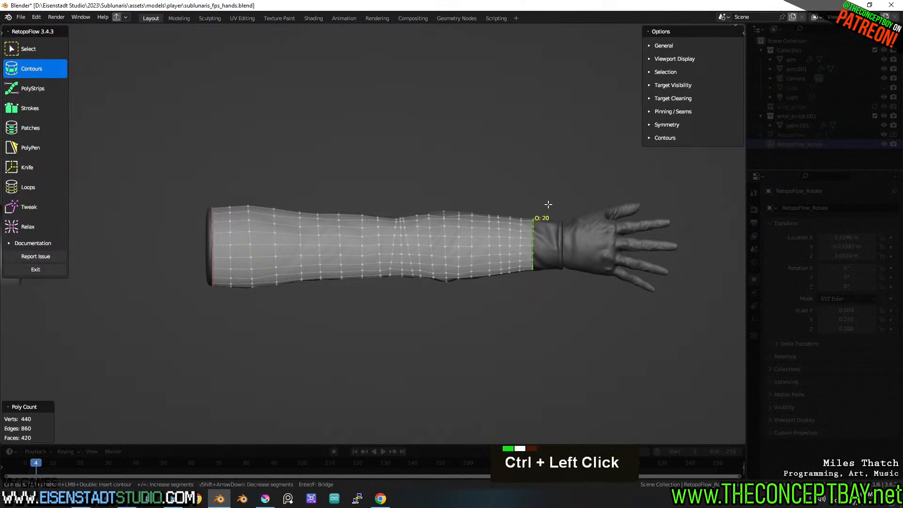
pyautogui.keyDown('ctrl'); pyautogui.click(550, 206); pyautogui.keyUp('ctrl')
pyautogui.keyDown('ctrl'); pyautogui.moveTo(562, 209); pyautogui.dragTo(561, 294); pyautogui.keyUp('ctrl')
# Insert an extra contour loop just before the last loop at the sleeve's cuff edge.
pyautogui.scroll(4, 582, 283)
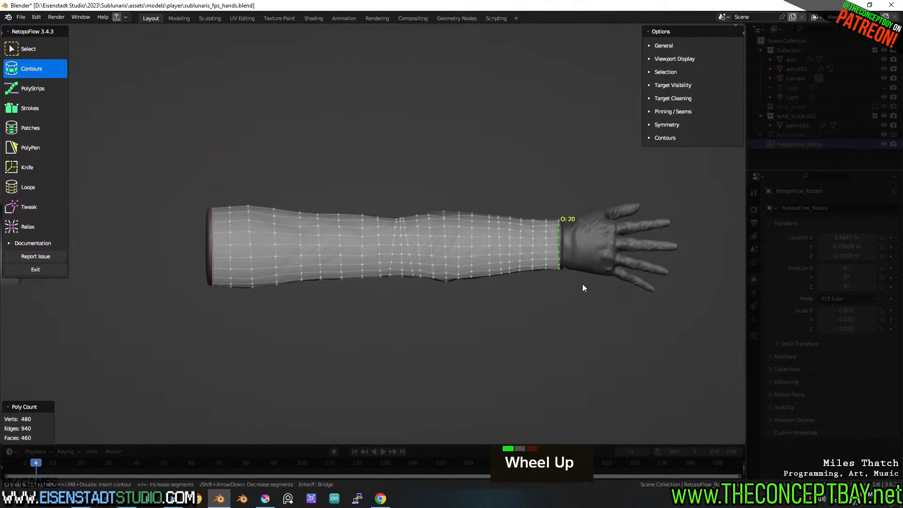
pyautogui.keyDown('alt'); pyautogui.moveTo(639, 272); pyautogui.dragTo(521, 271, button='middle'); pyautogui.keyUp('alt')
pyautogui.moveTo(607, 255)
pyautogui.keyDown('shift'); pyautogui.mouseDown(button='middle')
pyautogui.moveTo(389, 245)
pyautogui.moveTo(509, 258)
pyautogui.mouseUp(button='middle'); pyautogui.keyUp('shift')
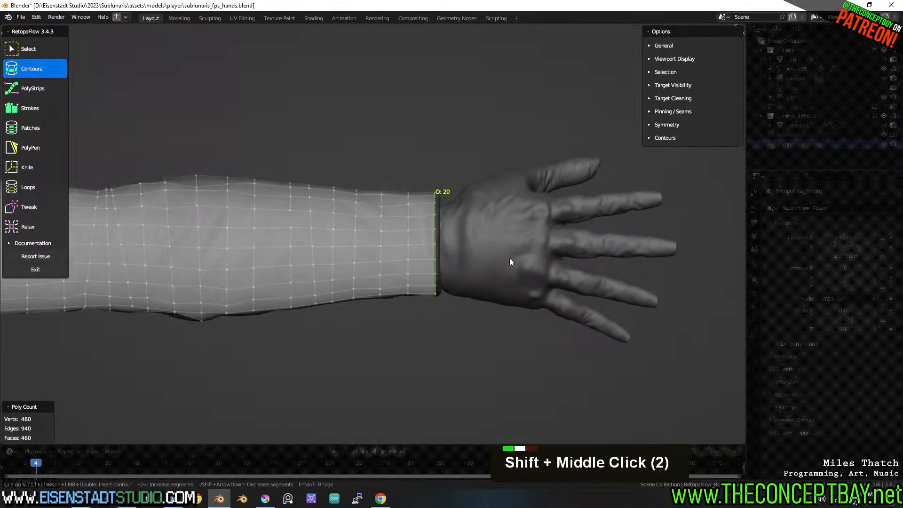
pyautogui.scroll(3, 513, 259)
pyautogui.keyDown('ctrl'); pyautogui.moveTo(454, 158); pyautogui.dragTo(456, 351); pyautogui.keyUp('ctrl')
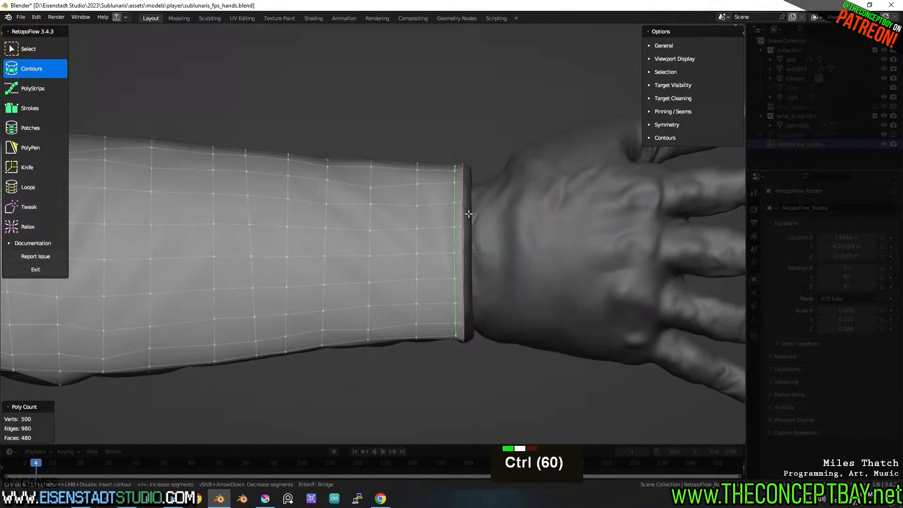
pyautogui.keyDown('alt'); pyautogui.doubleClick(462, 173); pyautogui.keyUp('alt')
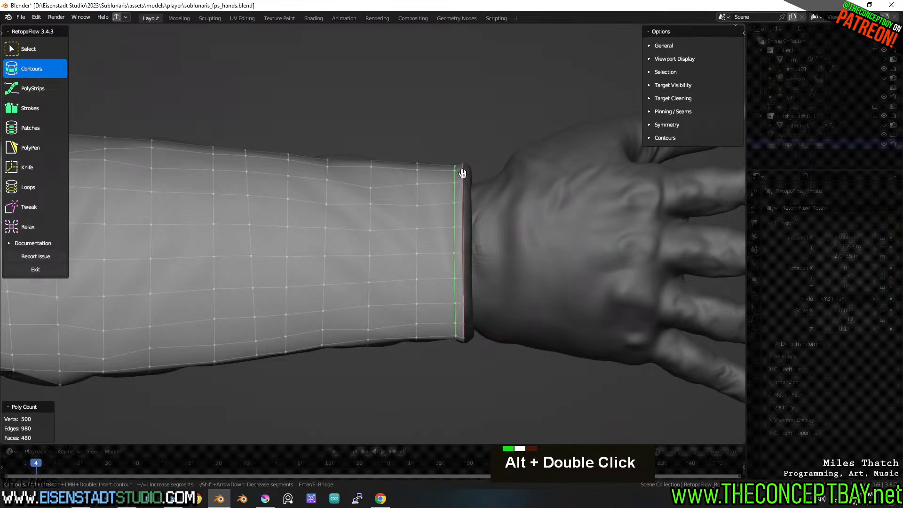
# Extend the 20-segment contour loops over the cuff's rim onto the wrist, with a supporting loop inserted at the rim.
pyautogui.moveTo(473, 174)
pyautogui.keyDown('ctrl'); pyautogui.mouseDown()
pyautogui.moveTo(484, 346)
pyautogui.moveTo(476, 360)
pyautogui.mouseUp(); pyautogui.keyUp('ctrl')
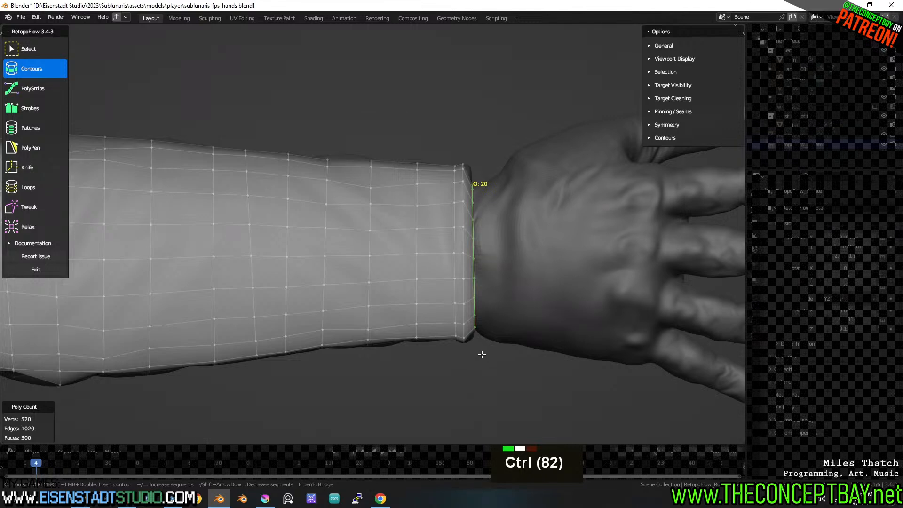
pyautogui.keyDown('ctrl'); pyautogui.moveTo(468, 159); pyautogui.dragTo(472, 377); pyautogui.keyUp('ctrl')
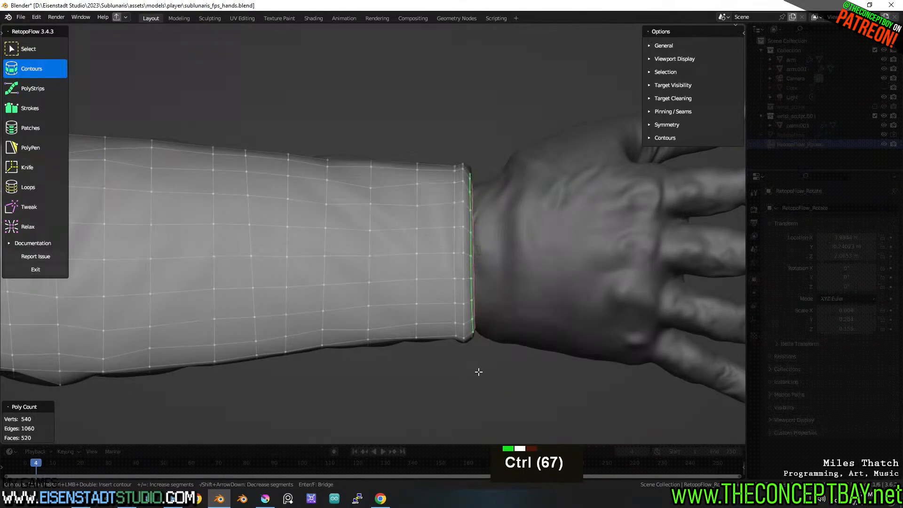
pyautogui.click(468, 307)
pyautogui.doubleClick(471, 308)
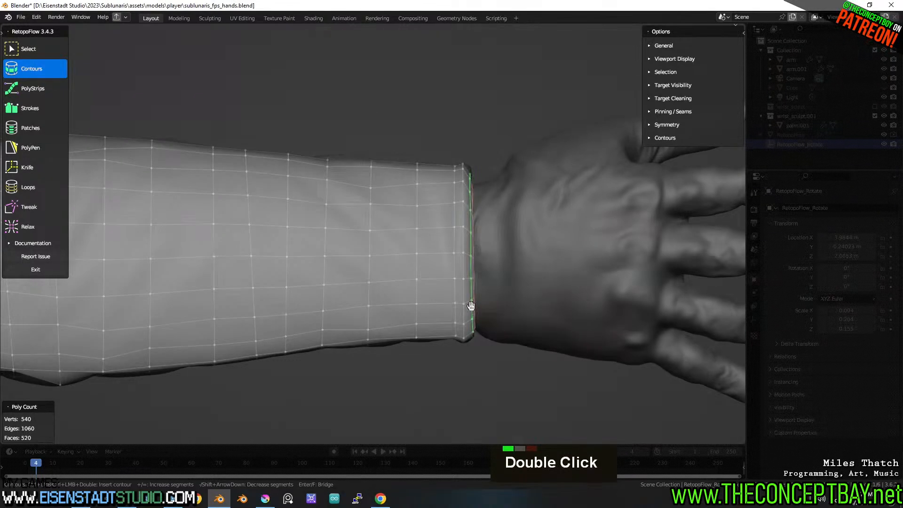
pyautogui.moveTo(489, 303)
pyautogui.keyDown('shift'); pyautogui.mouseDown(button='middle')
pyautogui.moveTo(451, 261)
pyautogui.moveTo(376, 259)
pyautogui.mouseUp(button='middle'); pyautogui.keyUp('shift')
pyautogui.moveTo(386, 164)
pyautogui.keyDown('ctrl'); pyautogui.mouseDown()
pyautogui.moveTo(374, 328)
pyautogui.moveTo(394, 392)
pyautogui.mouseUp(); pyautogui.keyUp('ctrl')
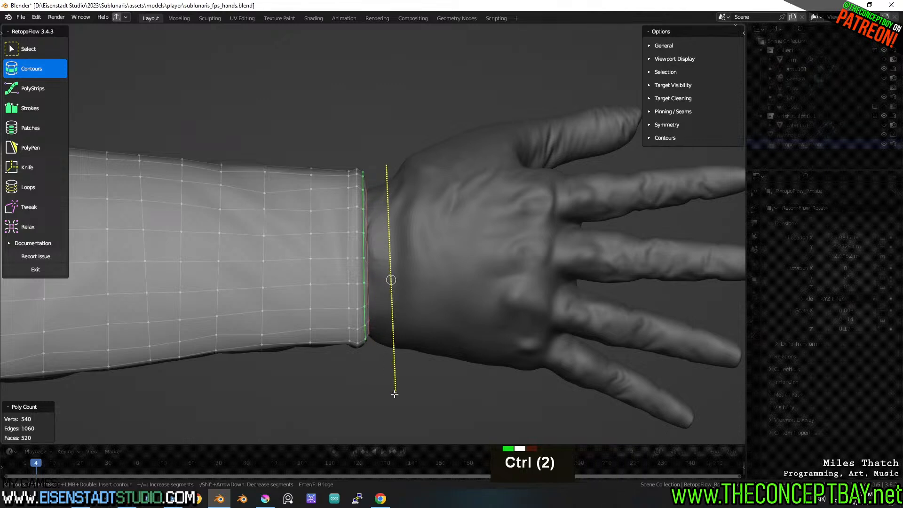
# Try two more contour loops from the wrist across the base of the hand, and undo them.
pyautogui.keyDown('ctrl'); pyautogui.moveTo(415, 123); pyautogui.dragTo(419, 406); pyautogui.keyUp('ctrl')
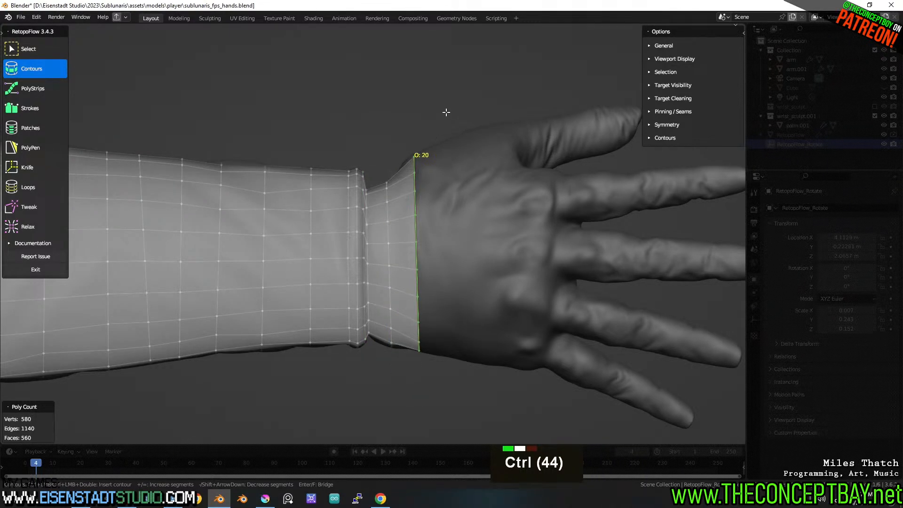
pyautogui.moveTo(446, 112)
pyautogui.keyDown('ctrl'); pyautogui.mouseDown()
pyautogui.moveTo(433, 370)
pyautogui.moveTo(455, 395)
pyautogui.mouseUp(); pyautogui.keyUp('ctrl')
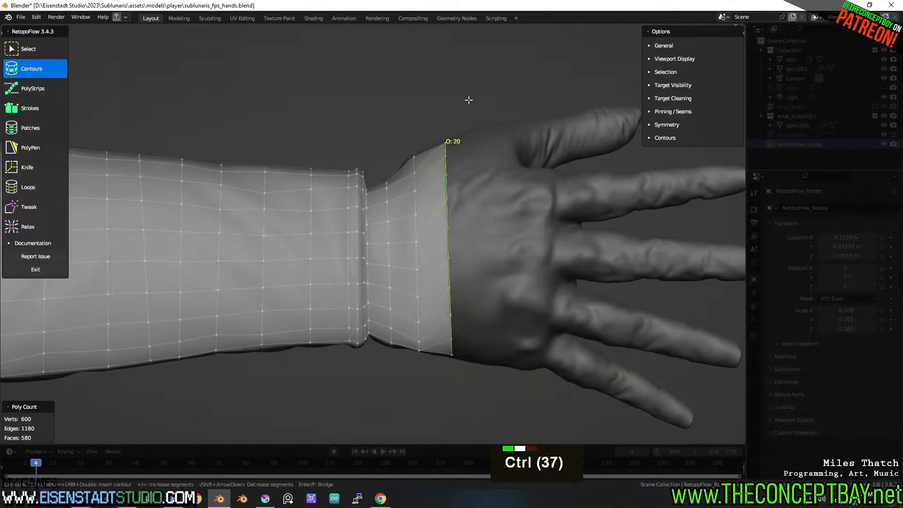
pyautogui.hotkey('ctrl', 'z')
pyautogui.hotkey('ctrl', 'z')
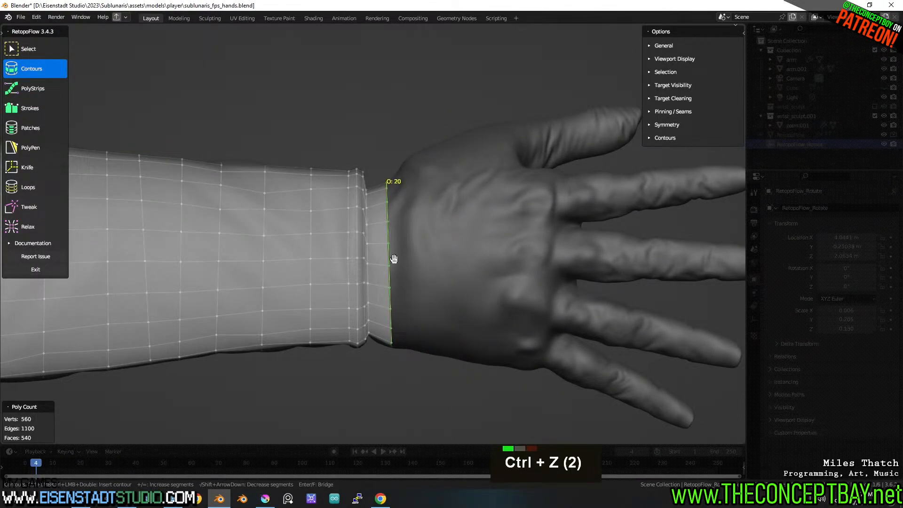
# Draw slanted 16-segment contour loops around the thumb's base, redoing the first one, and continue along its lower part.
pyautogui.moveTo(394, 259); pyautogui.dragTo(391, 311, button='middle')
pyautogui.rightClick(414, 266)
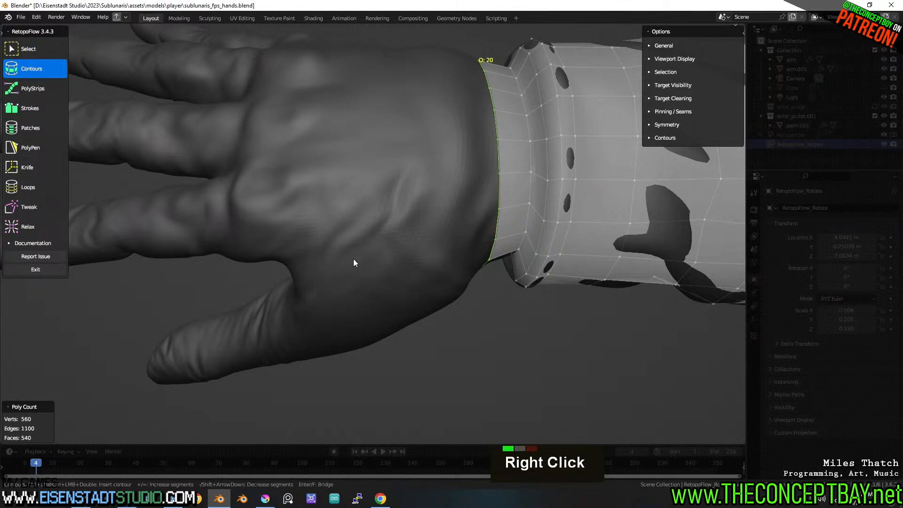
pyautogui.moveTo(355, 263)
pyautogui.mouseDown(button='middle')
pyautogui.moveTo(377, 227)
pyautogui.moveTo(343, 188)
pyautogui.moveTo(357, 269)
pyautogui.mouseUp(button='middle')
pyautogui.moveTo(296, 210)
pyautogui.keyDown('ctrl'); pyautogui.mouseDown()
pyautogui.moveTo(488, 262)
pyautogui.moveTo(300, 207)
pyautogui.moveTo(386, 336)
pyautogui.moveTo(457, 291)
pyautogui.moveTo(460, 302)
pyautogui.mouseUp(); pyautogui.keyUp('ctrl')
pyautogui.hotkey('ctrl', 'z')
pyautogui.keyDown('ctrl'); pyautogui.moveTo(292, 249); pyautogui.dragTo(406, 331); pyautogui.keyUp('ctrl')
pyautogui.keyDown('ctrl'); pyautogui.moveTo(263, 238); pyautogui.dragTo(332, 343); pyautogui.keyUp('ctrl')
pyautogui.keyDown('ctrl'); pyautogui.moveTo(243, 252); pyautogui.dragTo(308, 369); pyautogui.keyUp('ctrl')
# Continue the 16-segment contour loops along the thumb to its tip, spacing them closely at the end.
pyautogui.keyDown('shift'); pyautogui.moveTo(309, 369); pyautogui.dragTo(407, 323, button='middle'); pyautogui.keyUp('shift')
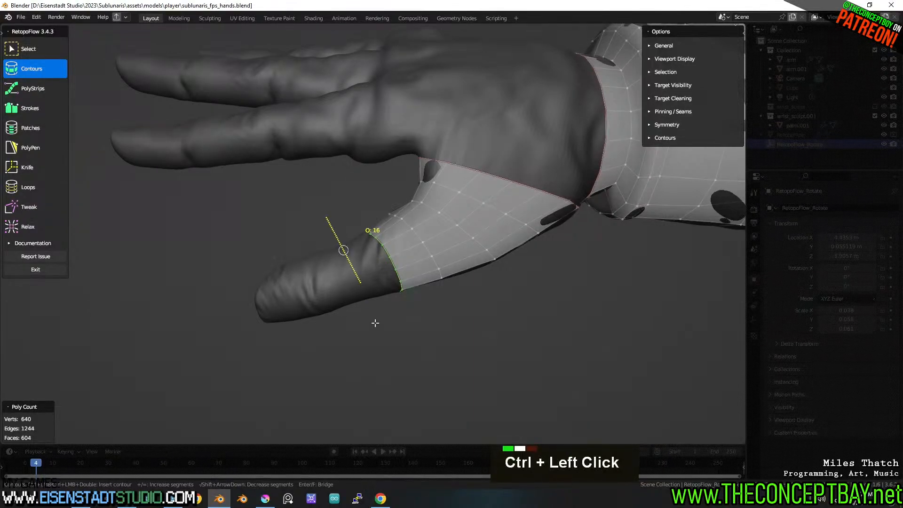
pyautogui.keyDown('ctrl'); pyautogui.moveTo(330, 219); pyautogui.dragTo(387, 336); pyautogui.keyUp('ctrl')
pyautogui.keyDown('ctrl'); pyautogui.moveTo(303, 226); pyautogui.dragTo(356, 342); pyautogui.keyUp('ctrl')
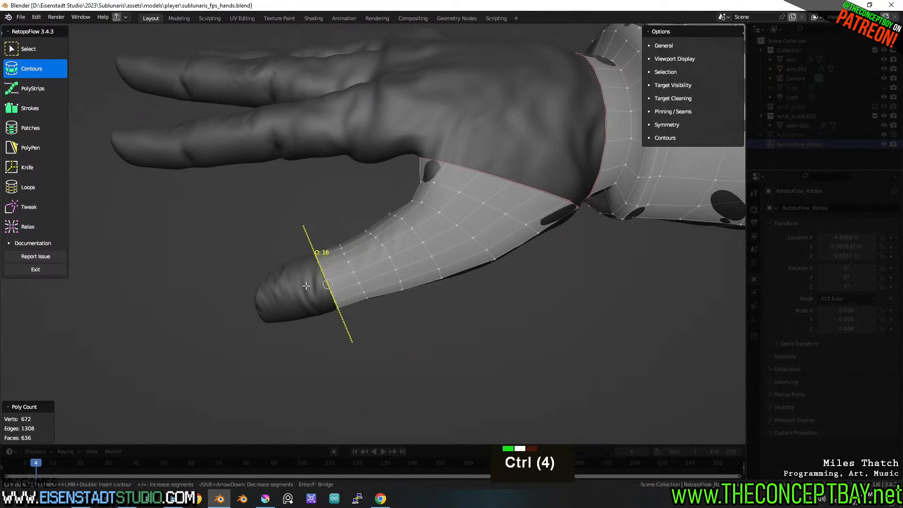
pyautogui.keyDown('ctrl'); pyautogui.moveTo(272, 228); pyautogui.dragTo(322, 369); pyautogui.keyUp('ctrl')
pyautogui.moveTo(322, 368); pyautogui.dragTo(323, 292, button='middle')
pyautogui.keyDown('ctrl'); pyautogui.moveTo(259, 193); pyautogui.dragTo(294, 315); pyautogui.keyUp('ctrl')
pyautogui.keyDown('ctrl'); pyautogui.moveTo(248, 201); pyautogui.dragTo(281, 316); pyautogui.keyUp('ctrl')
pyautogui.keyDown('ctrl'); pyautogui.moveTo(242, 218); pyautogui.dragTo(268, 305); pyautogui.keyUp('ctrl')
pyautogui.scroll(2, 244, 259)
pyautogui.moveTo(244, 259)
pyautogui.keyDown('shift'); pyautogui.mouseDown(button='middle')
pyautogui.moveTo(337, 277)
pyautogui.moveTo(302, 263)
pyautogui.moveTo(276, 219)
pyautogui.mouseUp(button='middle'); pyautogui.keyUp('shift')
pyautogui.keyDown('ctrl'); pyautogui.moveTo(270, 203); pyautogui.dragTo(294, 285); pyautogui.keyUp('ctrl')
# From the top view, start a separate set of 16-segment contour loops on the index finger from its base towards the middle.
pyautogui.moveTo(298, 226); pyautogui.dragTo(409, 303, button='middle')
pyautogui.moveTo(555, 238); pyautogui.dragTo(469, 190, button='middle')
pyautogui.keyDown('shift'); pyautogui.moveTo(468, 190); pyautogui.dragTo(466, 237, button='middle'); pyautogui.keyUp('shift')
pyautogui.press('KP_7')
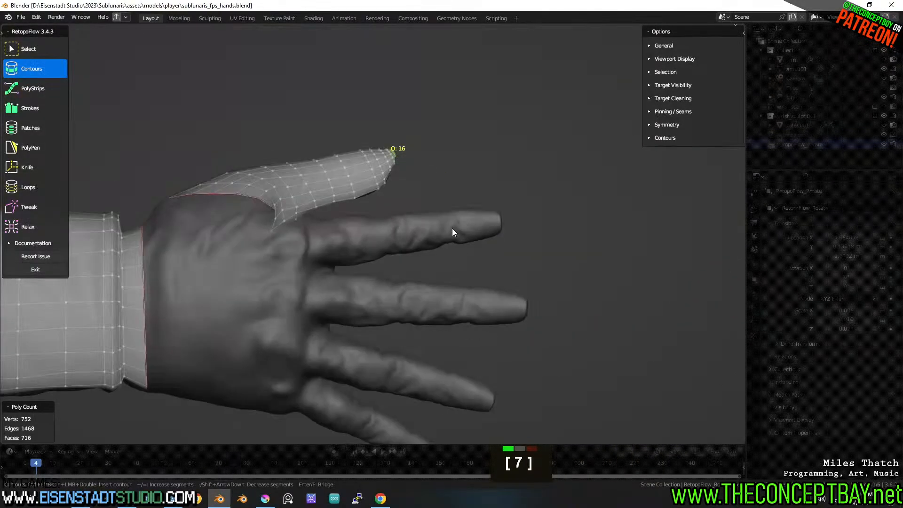
pyautogui.click(377, 268)
pyautogui.keyDown('ctrl'); pyautogui.moveTo(338, 268); pyautogui.dragTo(334, 214); pyautogui.keyUp('ctrl')
pyautogui.keyDown('ctrl'); pyautogui.moveTo(348, 266); pyautogui.dragTo(345, 211); pyautogui.keyUp('ctrl')
pyautogui.keyDown('ctrl'); pyautogui.moveTo(362, 266); pyautogui.dragTo(359, 211); pyautogui.keyUp('ctrl')
pyautogui.keyDown('ctrl'); pyautogui.moveTo(378, 266); pyautogui.dragTo(374, 209); pyautogui.keyUp('ctrl')
pyautogui.keyDown('ctrl'); pyautogui.moveTo(389, 266); pyautogui.dragTo(384, 208); pyautogui.keyUp('ctrl')
pyautogui.keyDown('ctrl'); pyautogui.moveTo(403, 260); pyautogui.dragTo(401, 205); pyautogui.keyUp('ctrl')
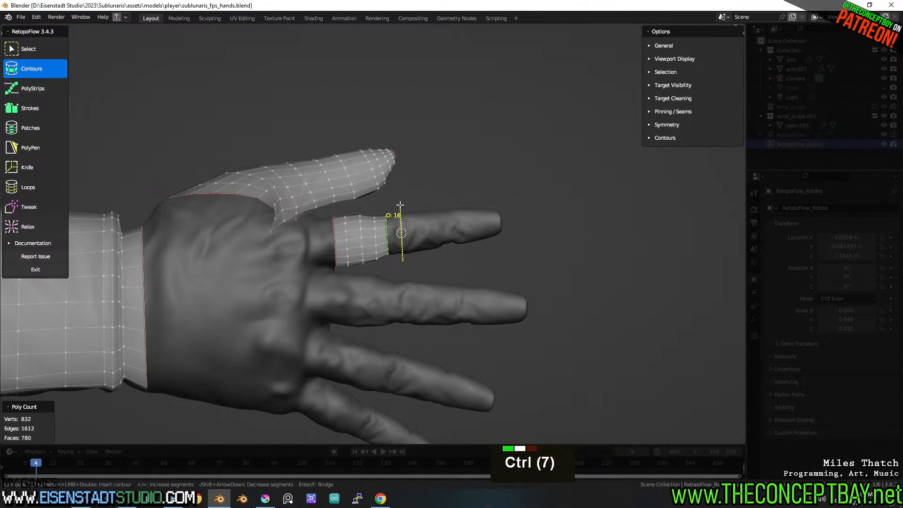
# Continue the index finger's 16-segment contour loops from its middle to the fingertip.
pyautogui.keyDown('ctrl'); pyautogui.moveTo(416, 261); pyautogui.dragTo(417, 213); pyautogui.keyUp('ctrl')
pyautogui.keyDown('ctrl'); pyautogui.moveTo(431, 258); pyautogui.dragTo(427, 206); pyautogui.keyUp('ctrl')
pyautogui.moveTo(445, 258)
pyautogui.keyDown('ctrl'); pyautogui.mouseDown()
pyautogui.moveTo(440, 204)
pyautogui.moveTo(444, 214)
pyautogui.moveTo(451, 202)
pyautogui.moveTo(467, 252)
pyautogui.moveTo(463, 205)
pyautogui.mouseUp(); pyautogui.keyUp('ctrl')
pyautogui.moveTo(479, 245)
pyautogui.keyDown('ctrl'); pyautogui.mouseDown()
pyautogui.moveTo(474, 193)
pyautogui.moveTo(488, 203)
pyautogui.moveTo(496, 239)
pyautogui.moveTo(494, 202)
pyautogui.mouseUp(); pyautogui.keyUp('ctrl')
pyautogui.keyDown('ctrl'); pyautogui.moveTo(500, 239); pyautogui.dragTo(499, 222); pyautogui.keyUp('ctrl')
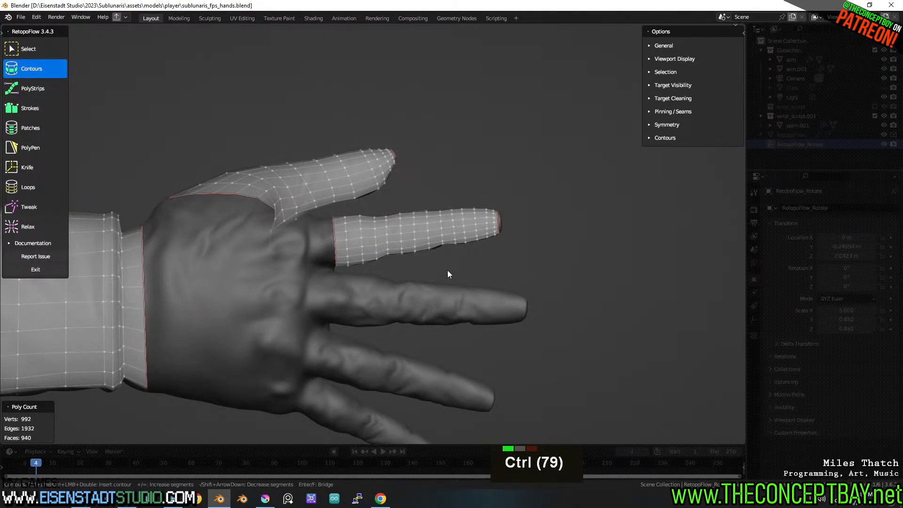
# Start a separate set of 16-segment contour loops on the middle finger, from its base to around its middle.
pyautogui.keyDown('ctrl'); pyautogui.moveTo(337, 272); pyautogui.dragTo(331, 327); pyautogui.keyUp('ctrl')
pyautogui.keyDown('ctrl'); pyautogui.moveTo(348, 271); pyautogui.dragTo(343, 329); pyautogui.keyUp('ctrl')
pyautogui.moveTo(364, 269)
pyautogui.keyDown('ctrl'); pyautogui.mouseDown()
pyautogui.moveTo(358, 331)
pyautogui.moveTo(377, 281)
pyautogui.moveTo(372, 333)
pyautogui.mouseUp(); pyautogui.keyUp('ctrl')
pyautogui.keyDown('ctrl'); pyautogui.moveTo(389, 273); pyautogui.dragTo(388, 301); pyautogui.keyUp('ctrl')
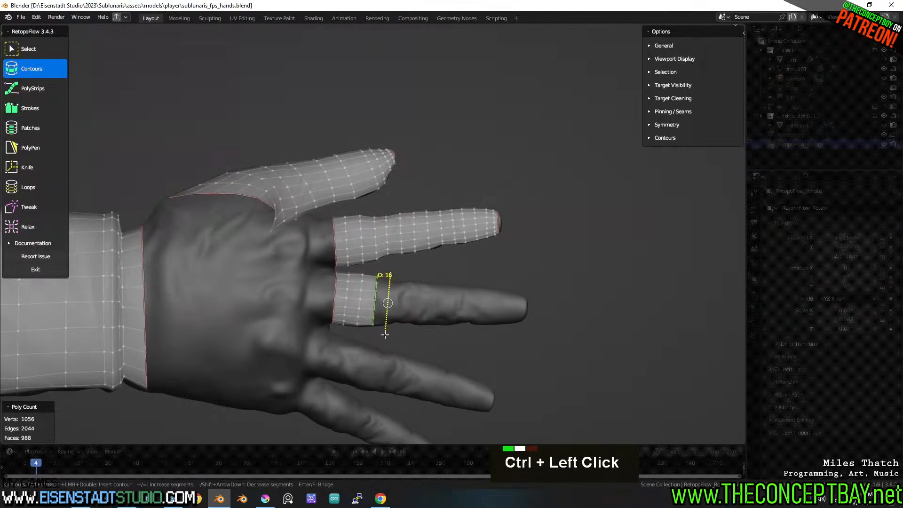
pyautogui.keyDown('ctrl'); pyautogui.moveTo(385, 334); pyautogui.dragTo(385, 335); pyautogui.keyUp('ctrl')
pyautogui.keyDown('ctrl'); pyautogui.moveTo(399, 272); pyautogui.dragTo(394, 336); pyautogui.keyUp('ctrl')
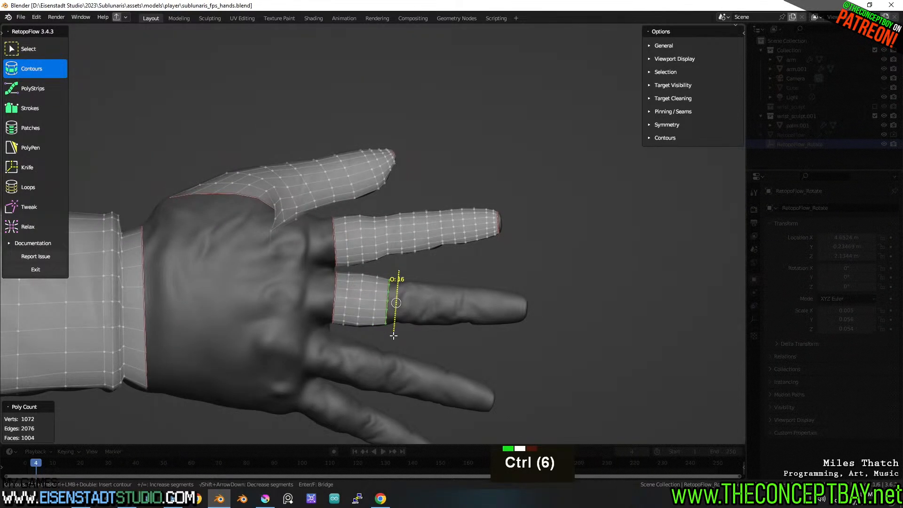
pyautogui.keyDown('ctrl'); pyautogui.moveTo(410, 275); pyautogui.dragTo(403, 336); pyautogui.keyUp('ctrl')
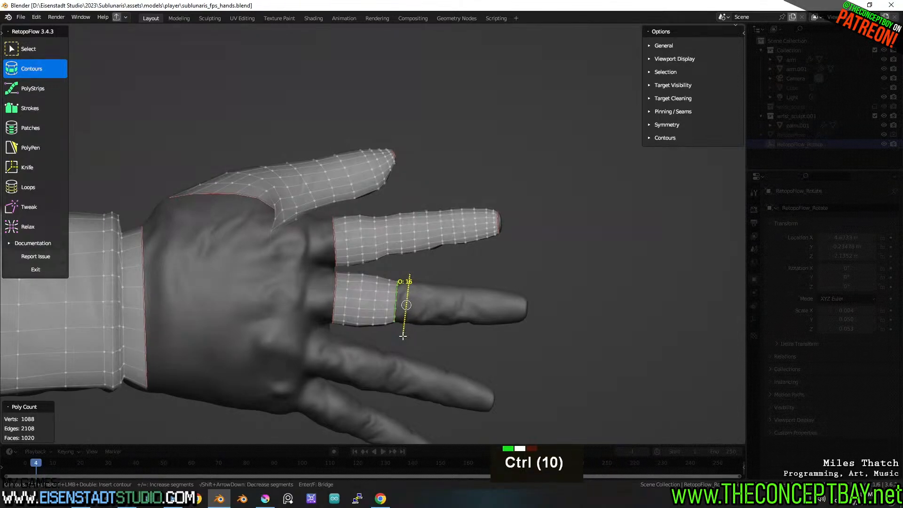
pyautogui.keyDown('ctrl'); pyautogui.moveTo(419, 276); pyautogui.dragTo(417, 291); pyautogui.keyUp('ctrl')
pyautogui.keyDown('ctrl'); pyautogui.moveTo(415, 336); pyautogui.dragTo(427, 332); pyautogui.keyUp('ctrl')
# Continue the middle finger's 16-segment contour loops from its middle to just short of the fingertip.
pyautogui.keyDown('ctrl'); pyautogui.moveTo(445, 277); pyautogui.dragTo(440, 338); pyautogui.keyUp('ctrl')
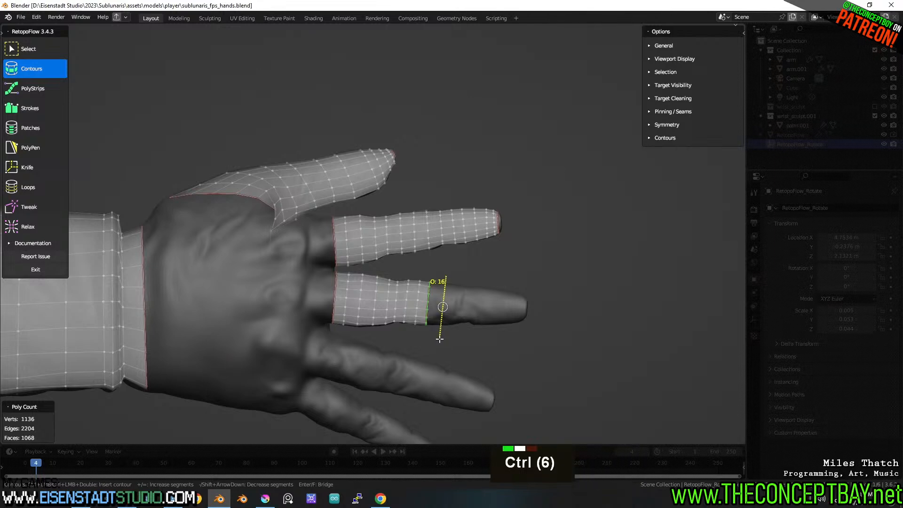
pyautogui.moveTo(458, 281)
pyautogui.keyDown('ctrl'); pyautogui.mouseDown()
pyautogui.moveTo(452, 343)
pyautogui.moveTo(467, 315)
pyautogui.moveTo(465, 338)
pyautogui.mouseUp(); pyautogui.keyUp('ctrl')
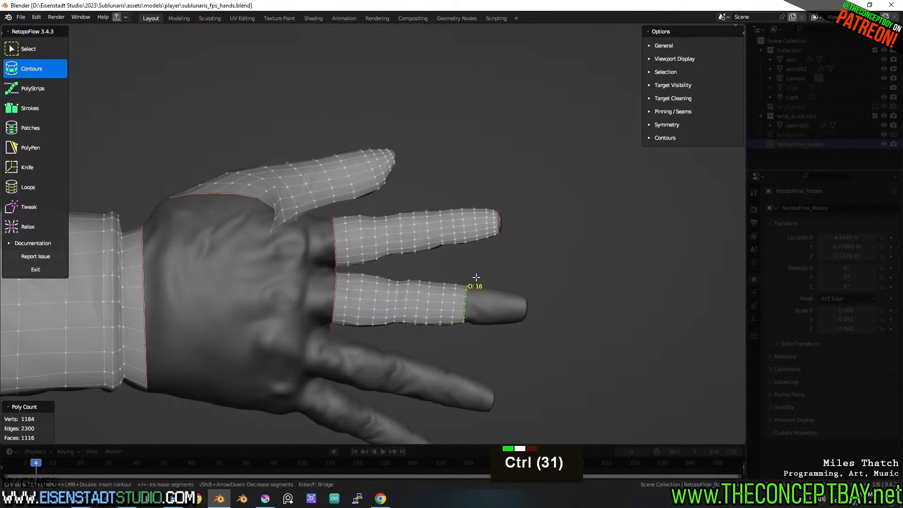
pyautogui.moveTo(476, 278)
pyautogui.keyDown('ctrl'); pyautogui.mouseDown()
pyautogui.moveTo(471, 341)
pyautogui.moveTo(461, 281)
pyautogui.moveTo(458, 338)
pyautogui.mouseUp(); pyautogui.keyUp('ctrl')
pyautogui.keyDown('ctrl'); pyautogui.moveTo(486, 278); pyautogui.dragTo(481, 345); pyautogui.keyUp('ctrl')
pyautogui.keyDown('ctrl'); pyautogui.moveTo(497, 281); pyautogui.dragTo(489, 342); pyautogui.keyUp('ctrl')
pyautogui.keyDown('ctrl'); pyautogui.moveTo(512, 279); pyautogui.dragTo(503, 337); pyautogui.keyUp('ctrl')
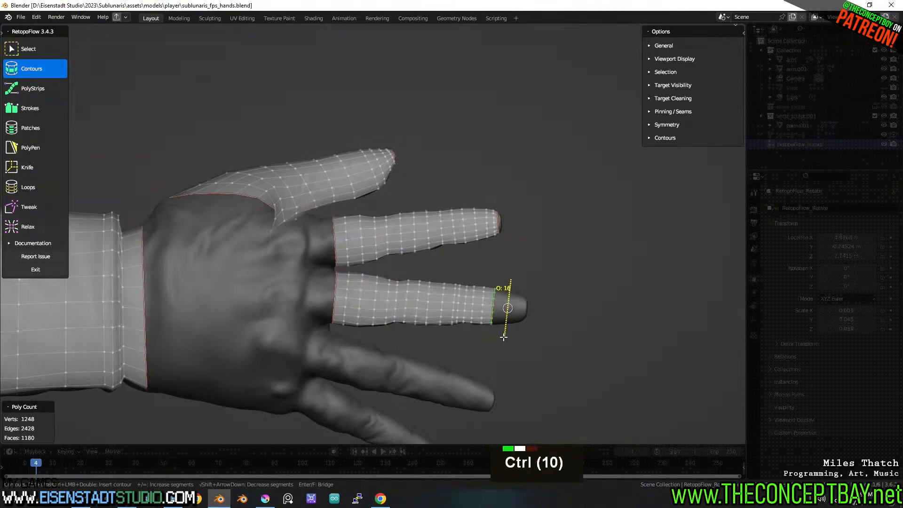
pyautogui.keyDown('ctrl'); pyautogui.moveTo(520, 285); pyautogui.dragTo(513, 350); pyautogui.keyUp('ctrl')
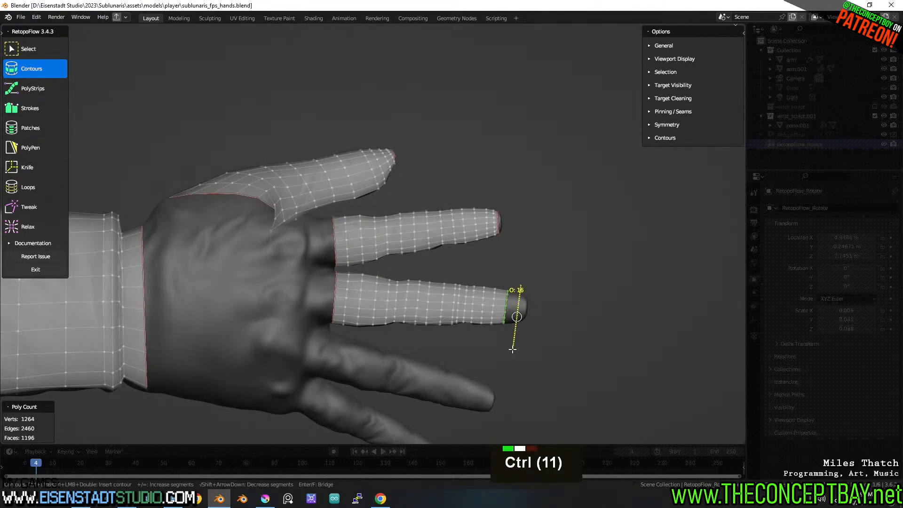
pyautogui.keyDown('ctrl'); pyautogui.moveTo(523, 288); pyautogui.dragTo(517, 342); pyautogui.keyUp('ctrl')
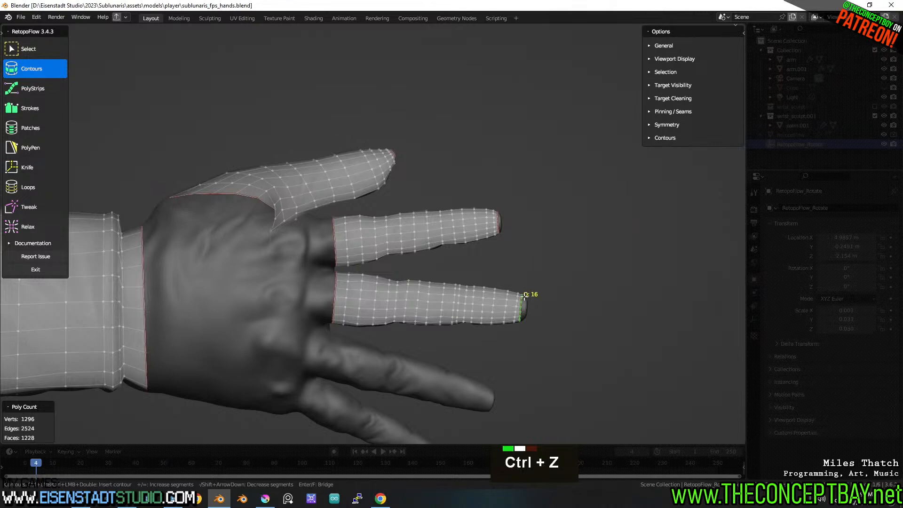
# Undo the last loop near the middle fingertip, redraw it, and add one more 16-segment contour at the very end.
pyautogui.hotkey('ctrl', 'z')
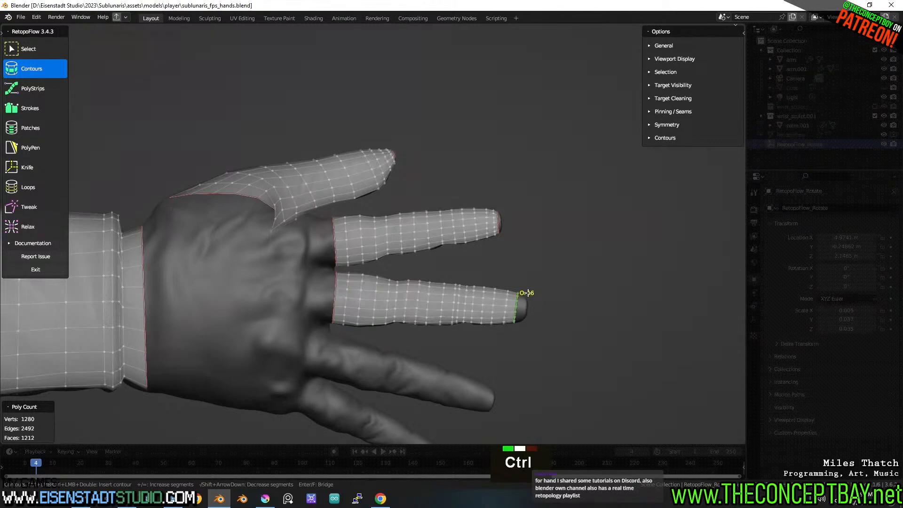
pyautogui.keyDown('ctrl'); pyautogui.moveTo(526, 288); pyautogui.dragTo(517, 337); pyautogui.keyUp('ctrl')
pyautogui.scroll(5, 518, 311)
pyautogui.keyDown('shift'); pyautogui.moveTo(537, 328); pyautogui.dragTo(410, 274, button='middle'); pyautogui.keyUp('shift')
pyautogui.keyDown('shift'); pyautogui.moveTo(599, 337); pyautogui.dragTo(519, 291, button='middle'); pyautogui.keyUp('shift')
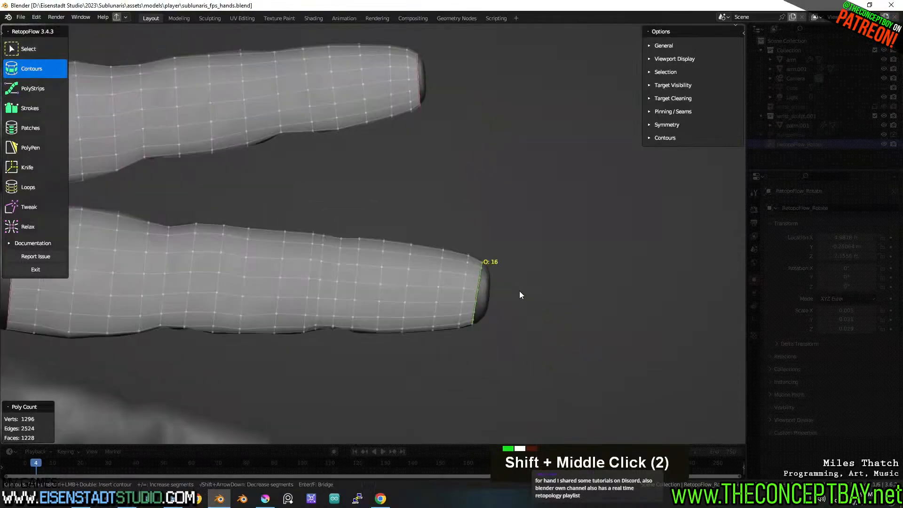
pyautogui.scroll(1, 493, 252)
pyautogui.keyDown('shift'); pyautogui.scroll(1, 493, 252); pyautogui.keyUp('shift')
pyautogui.keyDown('ctrl'); pyautogui.moveTo(488, 246); pyautogui.dragTo(479, 337); pyautogui.keyUp('ctrl')
pyautogui.scroll(-4, 408, 345)
pyautogui.keyDown('shift'); pyautogui.scroll(-2, 536, 291); pyautogui.keyUp('shift')
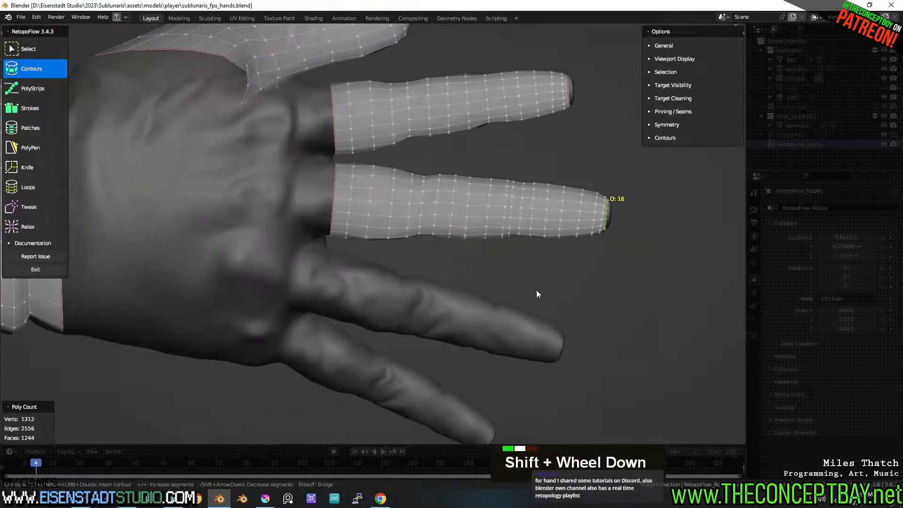
# Draw the first 16-segment contour loop around the ring finger's base, undoing and redrawing it once.
pyautogui.moveTo(339, 301); pyautogui.dragTo(385, 284, button='middle')
pyautogui.scroll(-2, 358, 254)
pyautogui.keyDown('ctrl'); pyautogui.moveTo(335, 195); pyautogui.dragTo(355, 282); pyautogui.keyUp('ctrl')
pyautogui.hotkey('ctrl', 'z')
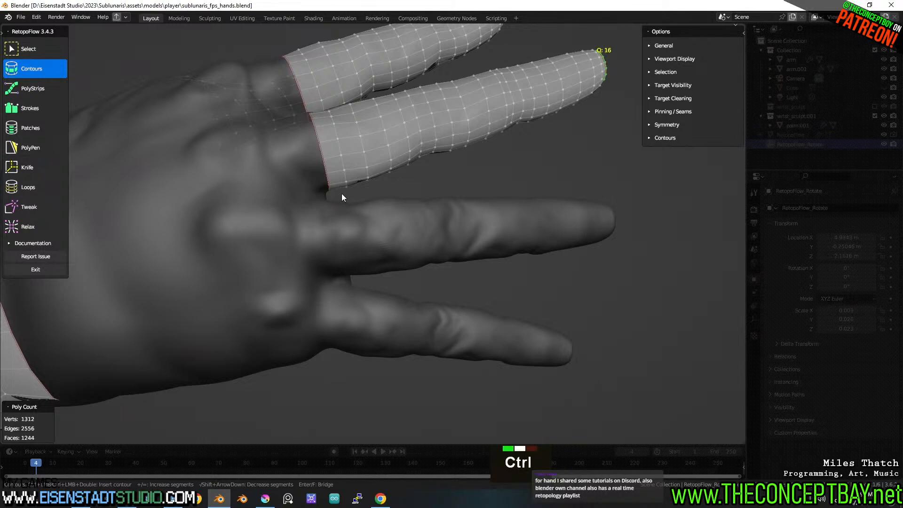
pyautogui.keyDown('ctrl'); pyautogui.moveTo(342, 194); pyautogui.dragTo(361, 279); pyautogui.keyUp('ctrl')
pyautogui.moveTo(375, 273)
pyautogui.mouseDown(button='middle')
pyautogui.moveTo(364, 276)
pyautogui.moveTo(383, 270)
pyautogui.moveTo(397, 284)
pyautogui.mouseUp(button='middle')
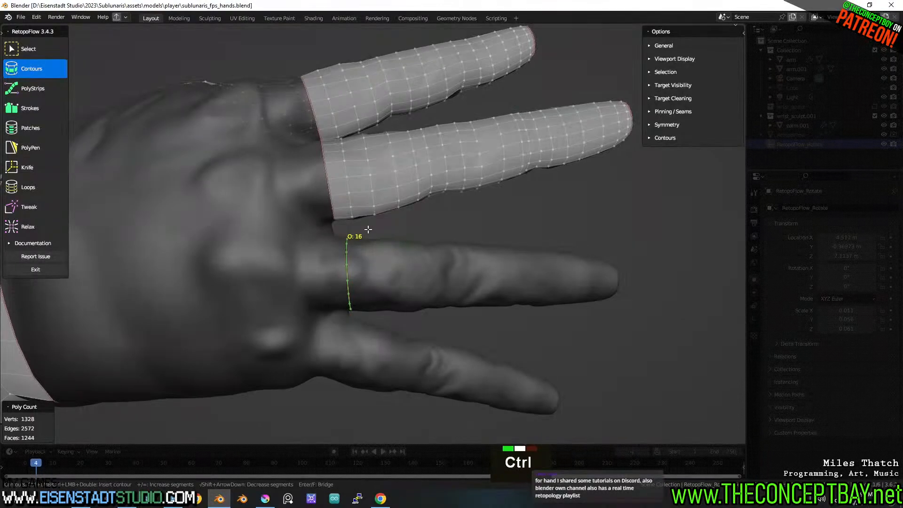
# Continue the 16-segment contour loops along the ring finger from its base to past its middle.
pyautogui.keyDown('ctrl'); pyautogui.moveTo(368, 233); pyautogui.dragTo(371, 317); pyautogui.keyUp('ctrl')
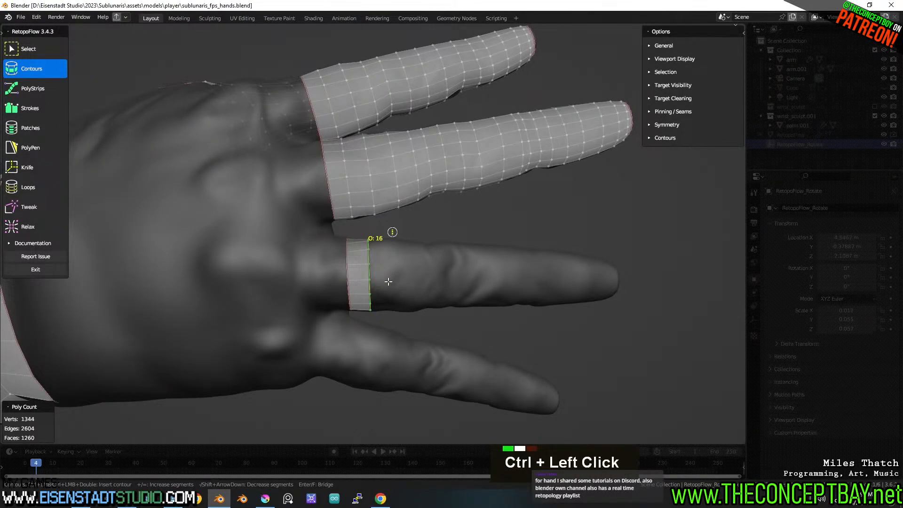
pyautogui.keyDown('ctrl'); pyautogui.moveTo(392, 229); pyautogui.dragTo(391, 320); pyautogui.keyUp('ctrl')
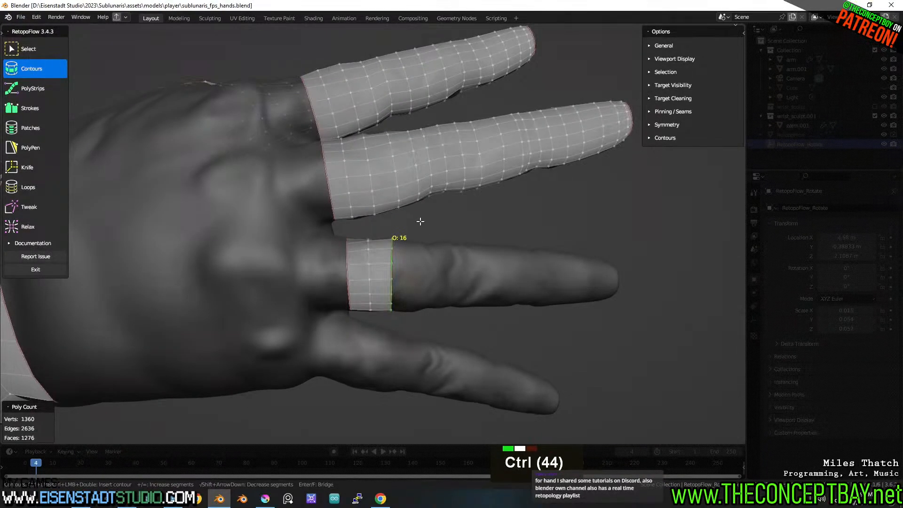
pyautogui.keyDown('ctrl'); pyautogui.moveTo(419, 228); pyautogui.dragTo(420, 324); pyautogui.keyUp('ctrl')
pyautogui.keyDown('shift'); pyautogui.moveTo(470, 300); pyautogui.dragTo(400, 300, button='middle'); pyautogui.keyUp('shift')
pyautogui.moveTo(356, 230)
pyautogui.keyDown('ctrl'); pyautogui.mouseDown()
pyautogui.moveTo(356, 330)
pyautogui.moveTo(374, 235)
pyautogui.moveTo(377, 330)
pyautogui.mouseUp(); pyautogui.keyUp('ctrl')
pyautogui.moveTo(397, 233)
pyautogui.keyDown('ctrl'); pyautogui.mouseDown()
pyautogui.moveTo(398, 334)
pyautogui.moveTo(428, 316)
pyautogui.moveTo(419, 325)
pyautogui.mouseUp(); pyautogui.keyUp('ctrl')
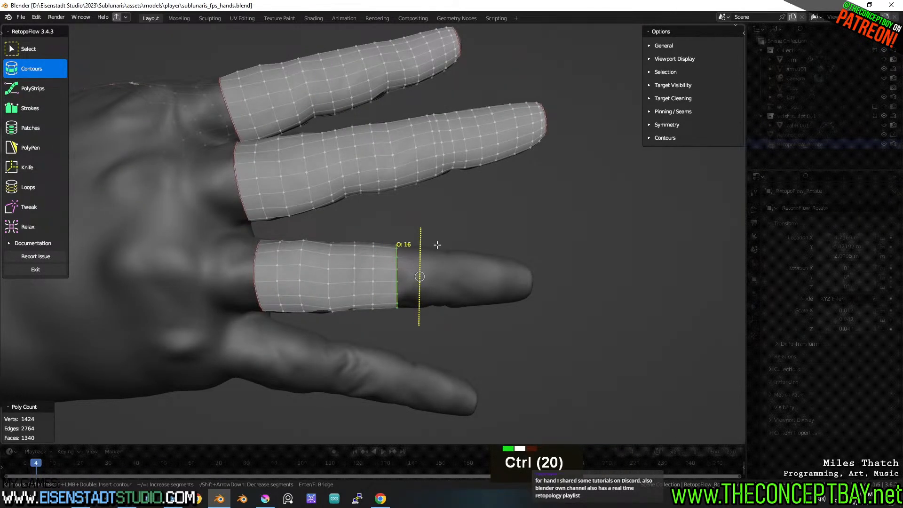
pyautogui.keyDown('ctrl'); pyautogui.moveTo(438, 235); pyautogui.dragTo(436, 330); pyautogui.keyUp('ctrl')
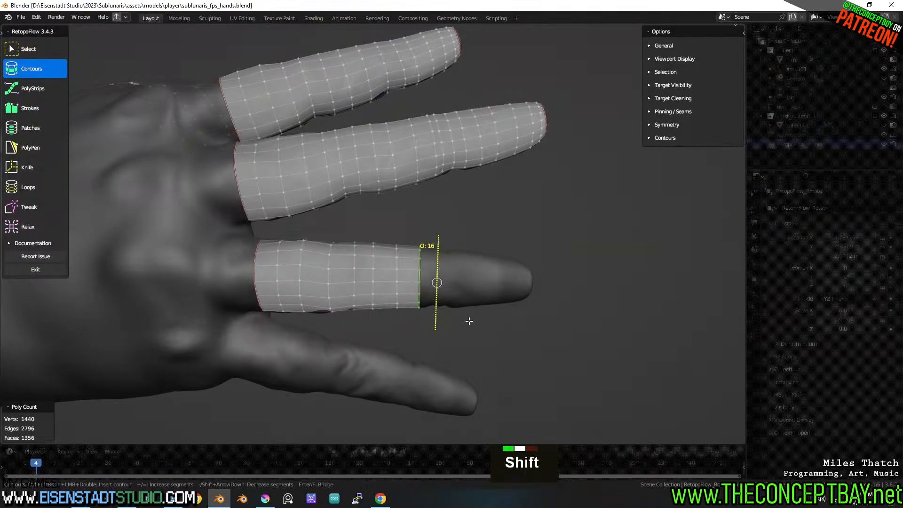
# Finish the ring finger's 16-segment contour loops up to its tip, spacing them closely at the end.
pyautogui.keyDown('shift'); pyautogui.moveTo(469, 321); pyautogui.dragTo(431, 322, button='middle'); pyautogui.keyUp('shift')
pyautogui.keyDown('ctrl'); pyautogui.moveTo(396, 242); pyautogui.dragTo(401, 336); pyautogui.keyUp('ctrl')
pyautogui.moveTo(408, 249)
pyautogui.keyDown('ctrl'); pyautogui.mouseDown()
pyautogui.moveTo(407, 353)
pyautogui.moveTo(424, 248)
pyautogui.moveTo(426, 350)
pyautogui.mouseUp(); pyautogui.keyUp('ctrl')
pyautogui.keyDown('ctrl'); pyautogui.moveTo(441, 251); pyautogui.dragTo(442, 351); pyautogui.keyUp('ctrl')
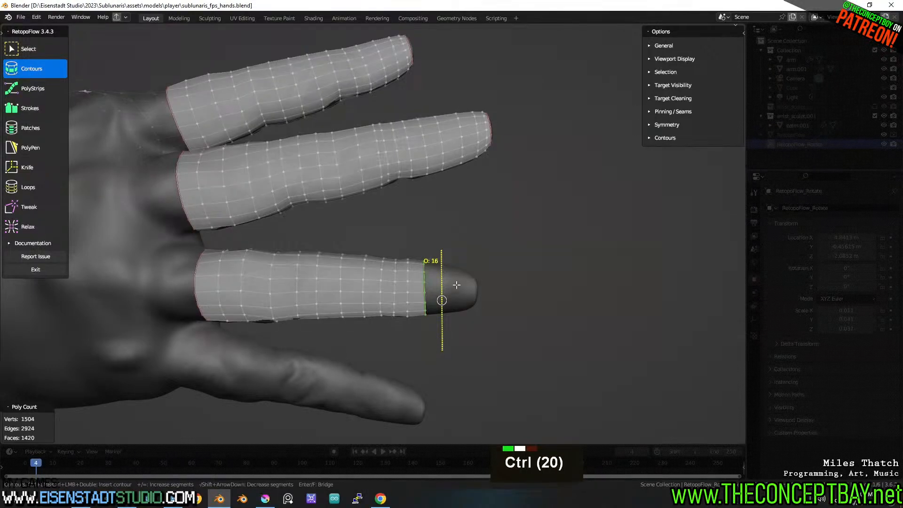
pyautogui.keyDown('ctrl'); pyautogui.moveTo(456, 253); pyautogui.dragTo(456, 348); pyautogui.keyUp('ctrl')
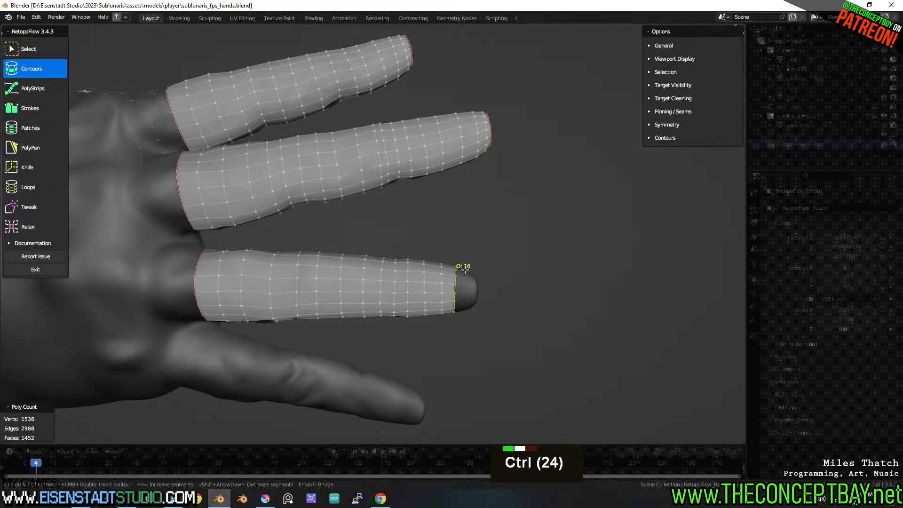
pyautogui.keyDown('ctrl'); pyautogui.moveTo(465, 263); pyautogui.dragTo(461, 336); pyautogui.keyUp('ctrl')
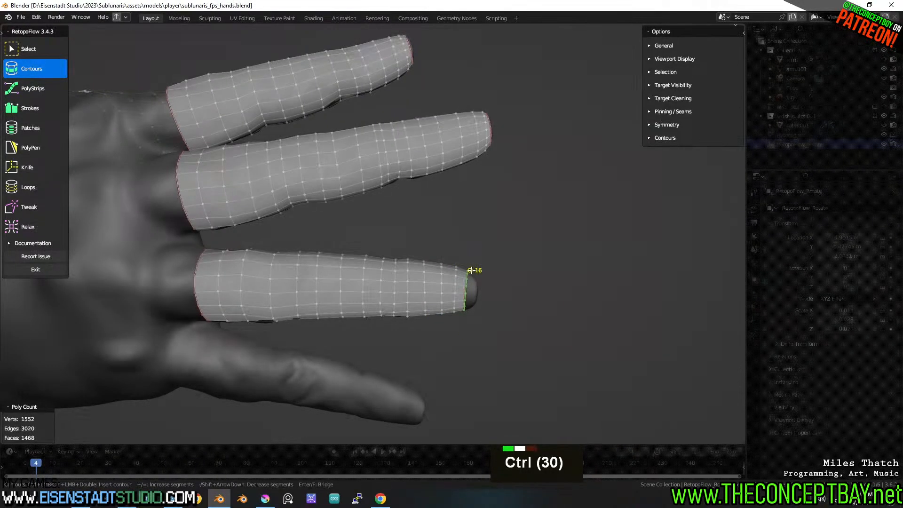
pyautogui.keyDown('ctrl'); pyautogui.moveTo(473, 269); pyautogui.dragTo(473, 322); pyautogui.keyUp('ctrl')
# Start a separate set of slanted 16-segment contour loops on the little finger, from its base to its middle.
pyautogui.keyDown('shift'); pyautogui.moveTo(421, 334); pyautogui.dragTo(492, 297, button='middle'); pyautogui.keyUp('shift')
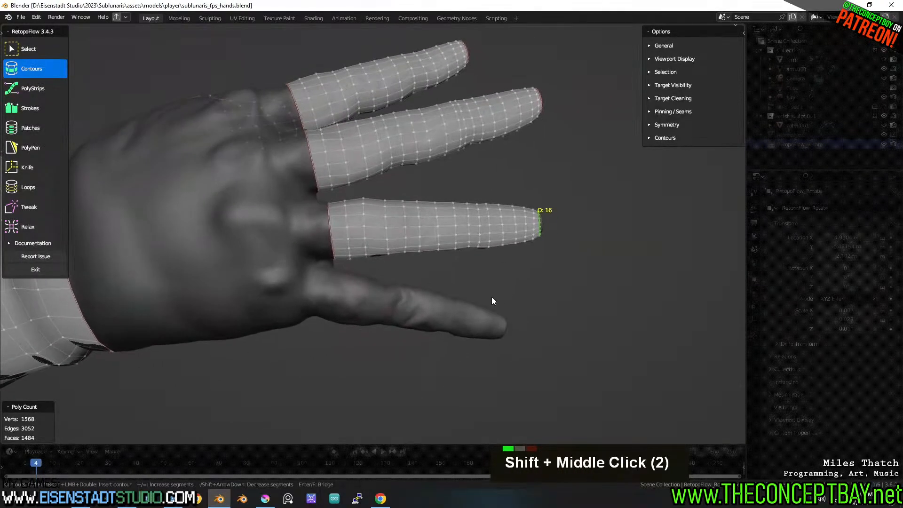
pyautogui.scroll(-1, 303, 272)
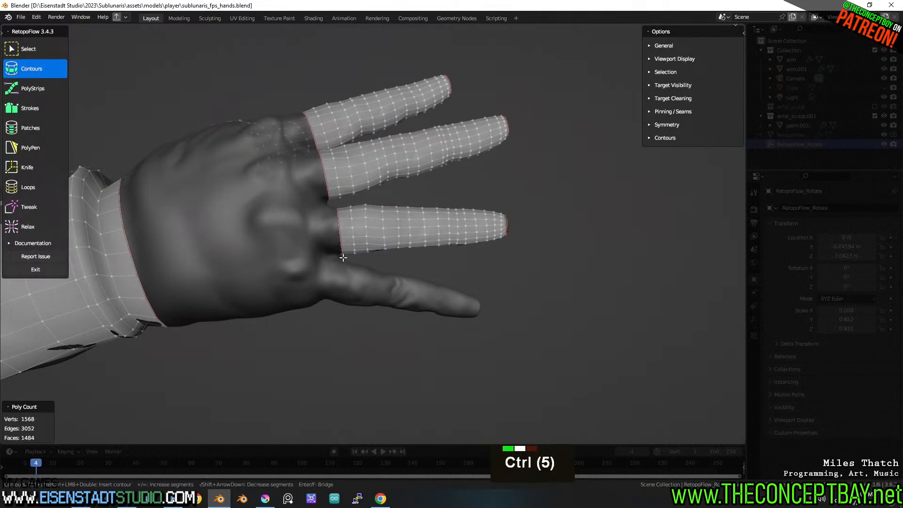
pyautogui.keyDown('ctrl'); pyautogui.moveTo(343, 257); pyautogui.dragTo(324, 309); pyautogui.keyUp('ctrl')
pyautogui.keyDown('ctrl'); pyautogui.moveTo(348, 261); pyautogui.dragTo(332, 312); pyautogui.keyUp('ctrl')
pyautogui.keyDown('ctrl'); pyautogui.moveTo(361, 259); pyautogui.dragTo(342, 324); pyautogui.keyUp('ctrl')
pyautogui.keyDown('ctrl'); pyautogui.moveTo(369, 262); pyautogui.dragTo(354, 325); pyautogui.keyUp('ctrl')
pyautogui.keyDown('ctrl'); pyautogui.moveTo(381, 266); pyautogui.dragTo(367, 325); pyautogui.keyUp('ctrl')
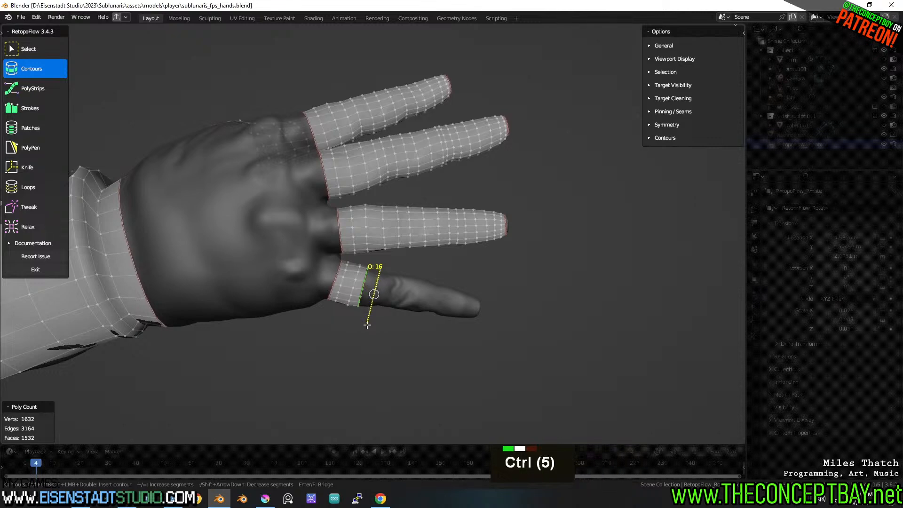
pyautogui.keyDown('ctrl'); pyautogui.moveTo(389, 269); pyautogui.dragTo(378, 322); pyautogui.keyUp('ctrl')
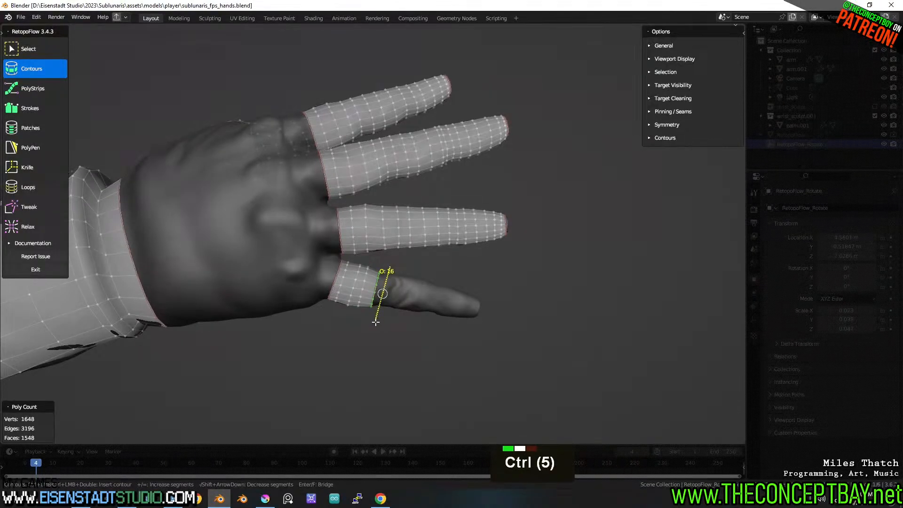
pyautogui.keyDown('ctrl'); pyautogui.moveTo(398, 268); pyautogui.dragTo(389, 325); pyautogui.keyUp('ctrl')
pyautogui.keyDown('ctrl'); pyautogui.moveTo(404, 270); pyautogui.dragTo(398, 325); pyautogui.keyUp('ctrl')
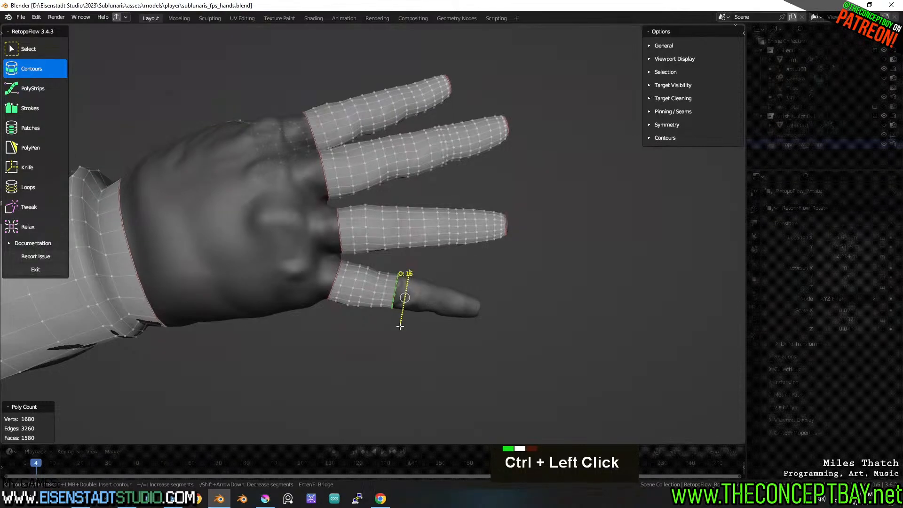
# Continue the little finger's 16-segment contour loops from its middle to the very end of the fingertip.
pyautogui.moveTo(420, 272)
pyautogui.keyDown('ctrl'); pyautogui.mouseDown()
pyautogui.moveTo(410, 327)
pyautogui.moveTo(429, 280)
pyautogui.moveTo(426, 334)
pyautogui.mouseUp(); pyautogui.keyUp('ctrl')
pyautogui.keyDown('ctrl'); pyautogui.moveTo(443, 281); pyautogui.dragTo(432, 337); pyautogui.keyUp('ctrl')
pyautogui.keyDown('ctrl'); pyautogui.moveTo(453, 281); pyautogui.dragTo(442, 340); pyautogui.keyUp('ctrl')
pyautogui.keyDown('ctrl'); pyautogui.moveTo(465, 287); pyautogui.dragTo(451, 339); pyautogui.keyUp('ctrl')
pyautogui.keyDown('ctrl'); pyautogui.moveTo(476, 288); pyautogui.dragTo(466, 341); pyautogui.keyUp('ctrl')
pyautogui.scroll(5, 476, 337)
pyautogui.keyDown('shift'); pyautogui.moveTo(532, 363); pyautogui.dragTo(424, 286, button='middle'); pyautogui.keyUp('shift')
pyautogui.moveTo(455, 243)
pyautogui.keyDown('ctrl'); pyautogui.mouseDown()
pyautogui.moveTo(440, 375)
pyautogui.moveTo(425, 383)
pyautogui.moveTo(452, 254)
pyautogui.moveTo(437, 317)
pyautogui.mouseUp(); pyautogui.keyUp('ctrl')
# Switch to the Patches tool and select a boundary edge on the open end of the little finger's mesh.
pyautogui.scroll(-5, 413, 306)
pyautogui.keyDown('shift'); pyautogui.moveTo(413, 306); pyautogui.dragTo(428, 332, button='middle'); pyautogui.keyUp('shift')
pyautogui.scroll(2, 444, 332)
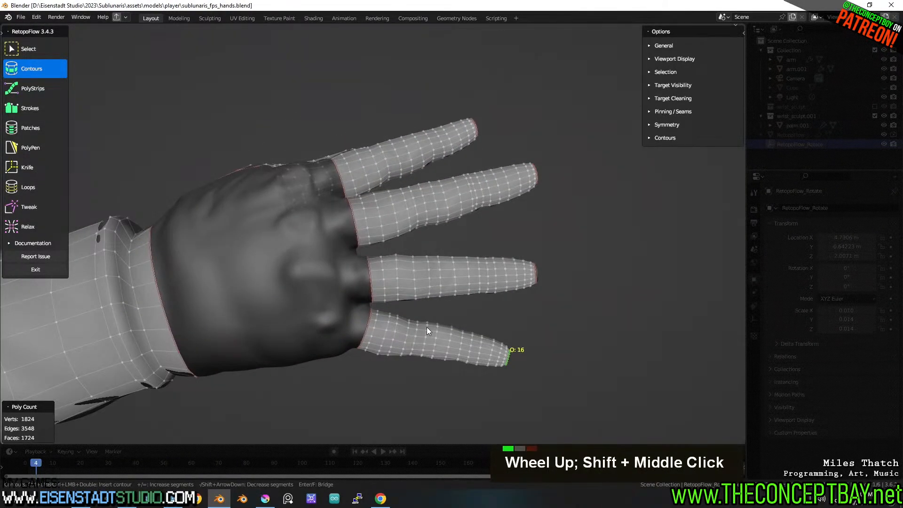
pyautogui.scroll(3, 377, 315)
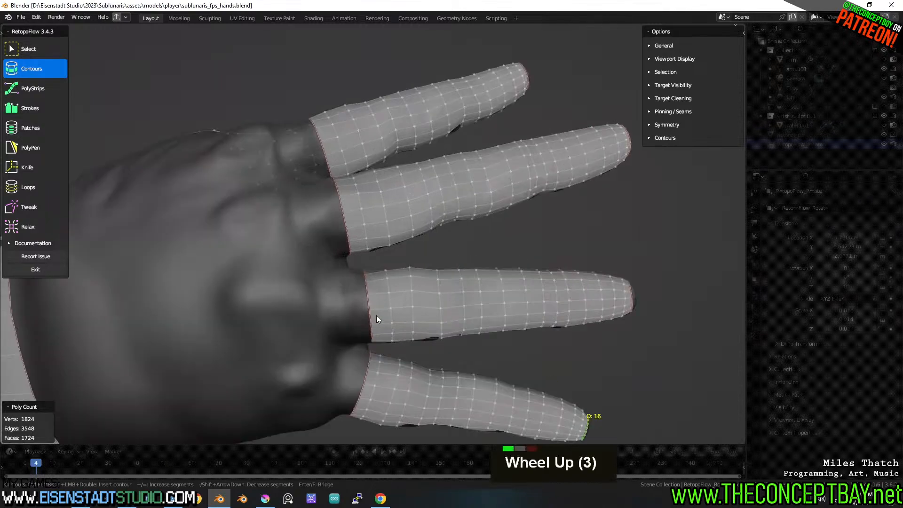
pyautogui.moveTo(376, 315); pyautogui.dragTo(333, 230, button='middle')
pyautogui.keyDown('shift'); pyautogui.moveTo(333, 230); pyautogui.dragTo(379, 282, button='middle'); pyautogui.keyUp('shift')
pyautogui.scroll(2, 329, 288)
pyautogui.moveTo(276, 293); pyautogui.dragTo(409, 282, button='middle')
pyautogui.keyDown('shift'); pyautogui.moveTo(410, 282); pyautogui.dragTo(363, 256, button='middle'); pyautogui.keyUp('shift')
pyautogui.scroll(2, 363, 300)
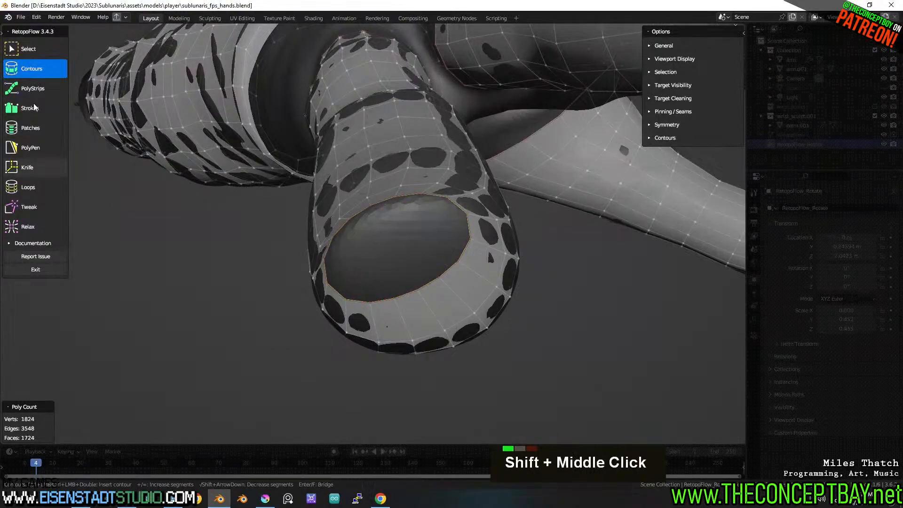
pyautogui.click(32, 134)
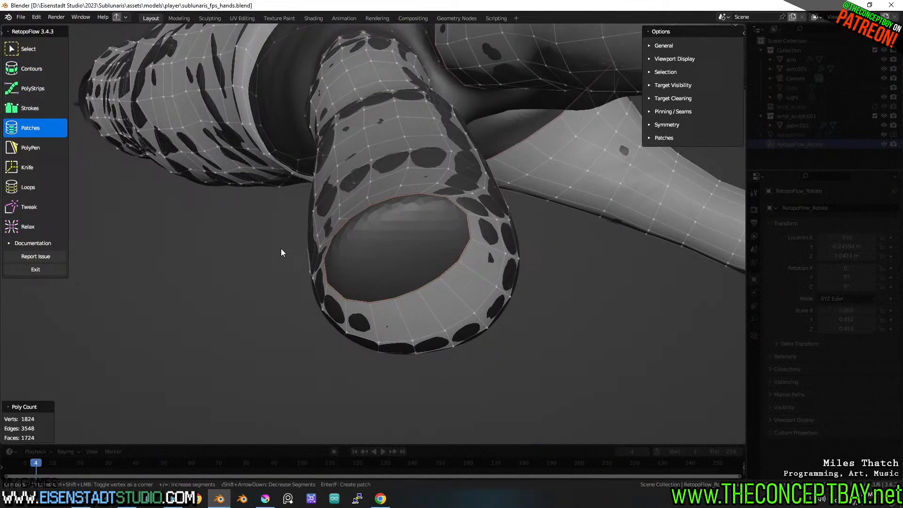
pyautogui.click(332, 237)
pyautogui.keyDown('shift'); pyautogui.click(347, 298); pyautogui.keyUp('shift')
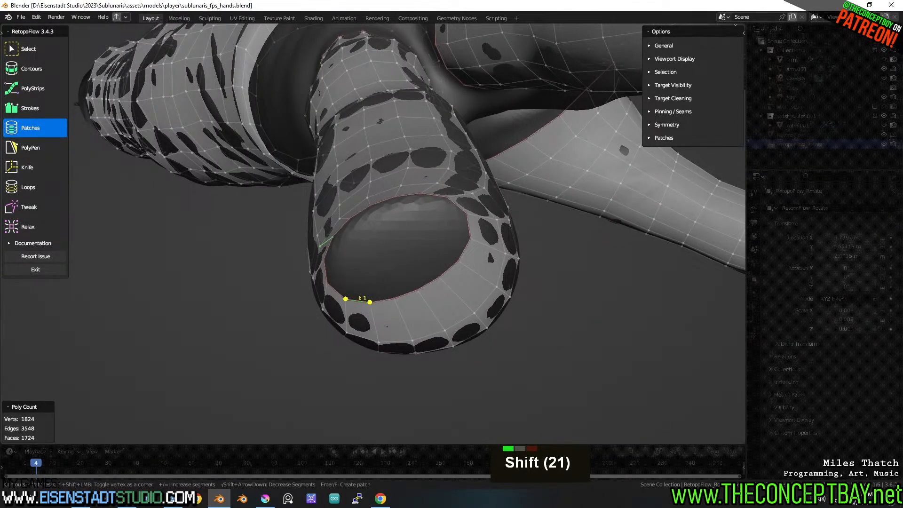
pyautogui.keyDown('ctrl'); pyautogui.click(368, 303); pyautogui.keyUp('ctrl')
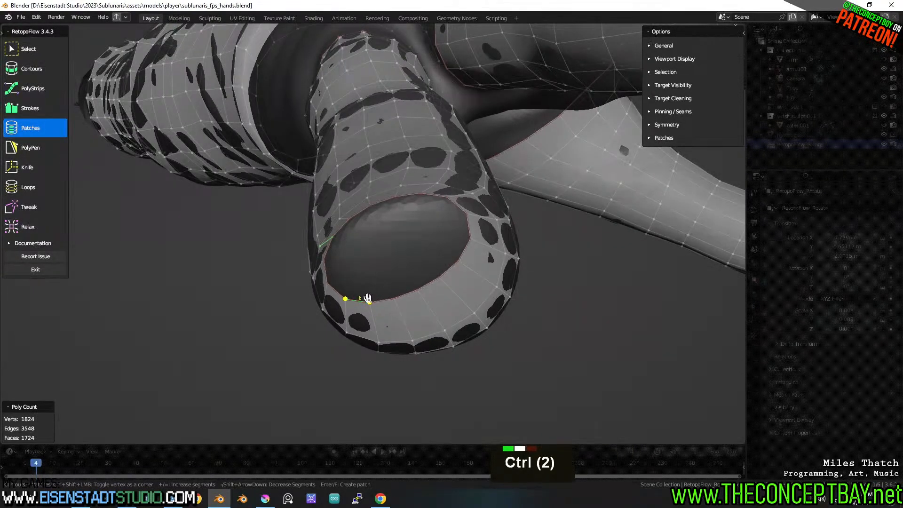
# Undo the last edge selection and try picking boundary edges one by one around the little fingertip's opening.
pyautogui.hotkey('ctrl', 'z')
pyautogui.click(349, 301)
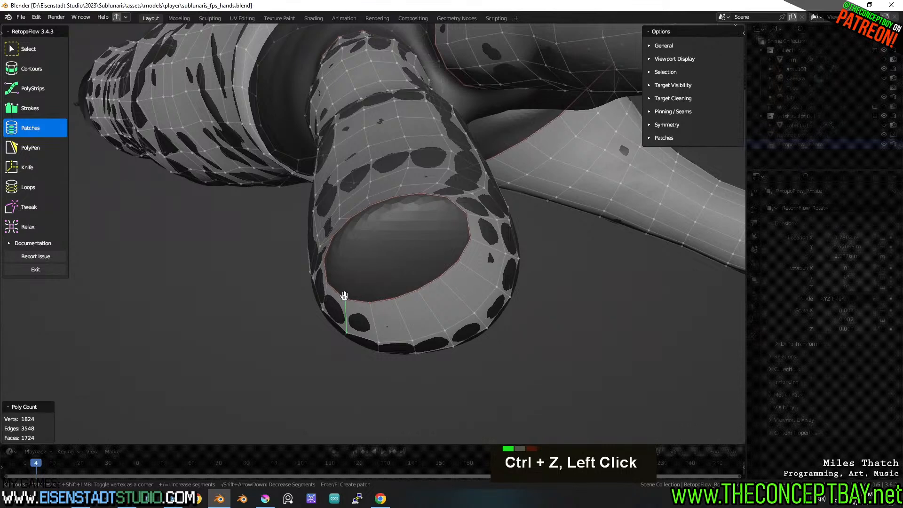
pyautogui.click(344, 296)
pyautogui.click(335, 233)
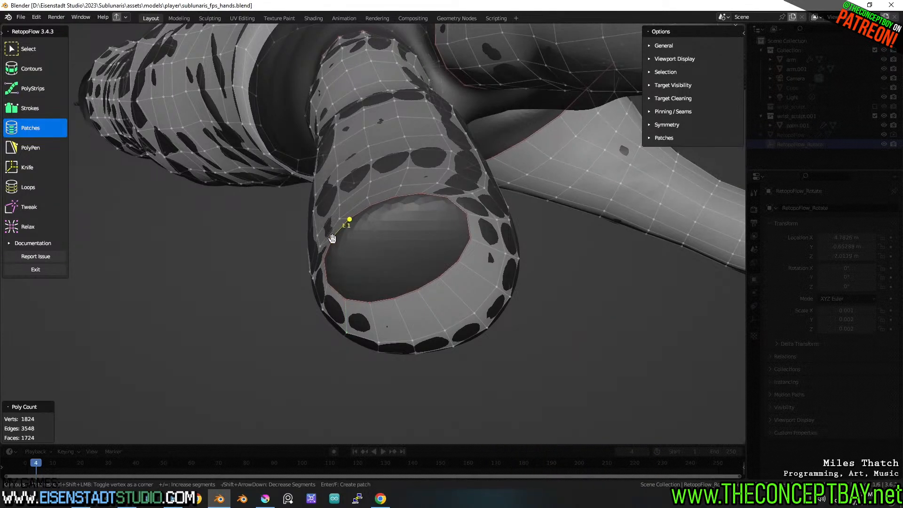
pyautogui.keyDown('ctrl'); pyautogui.click(335, 236); pyautogui.keyUp('ctrl')
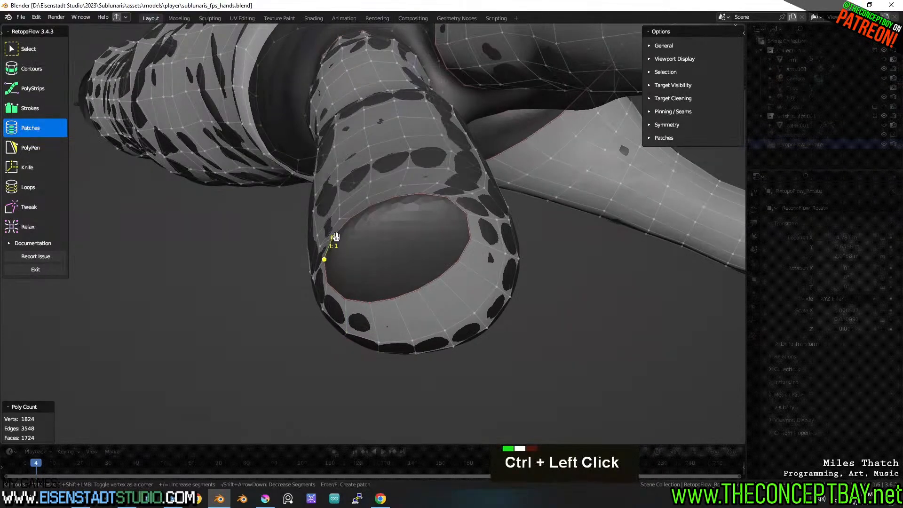
pyautogui.keyDown('ctrl'); pyautogui.click(339, 231); pyautogui.keyUp('ctrl')
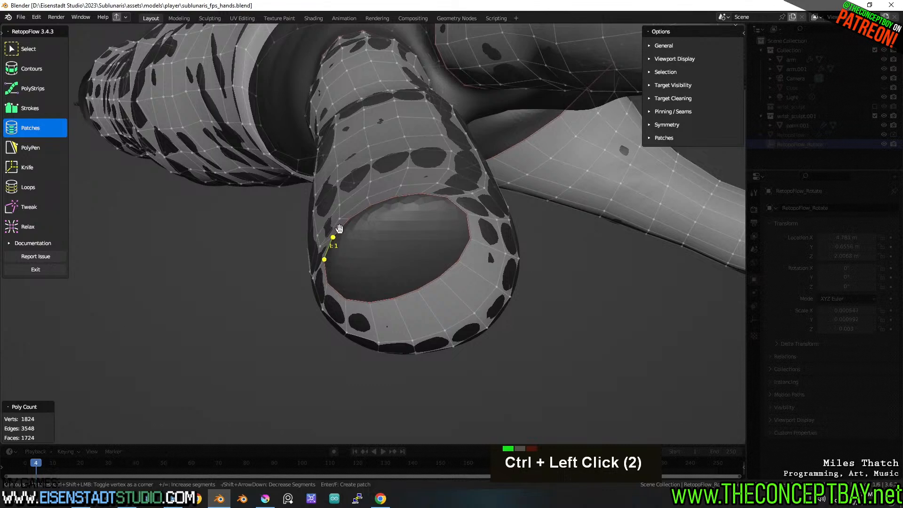
pyautogui.click(339, 229)
# Expand the Patches options and try bridging two pairs of opposite boundary edges across the little fingertip's opening.
pyautogui.click(662, 138)
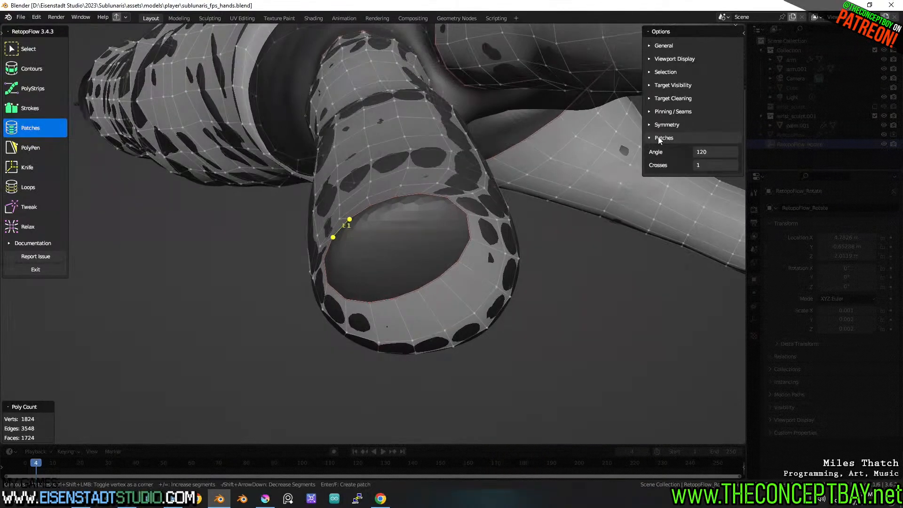
pyautogui.press('shift')
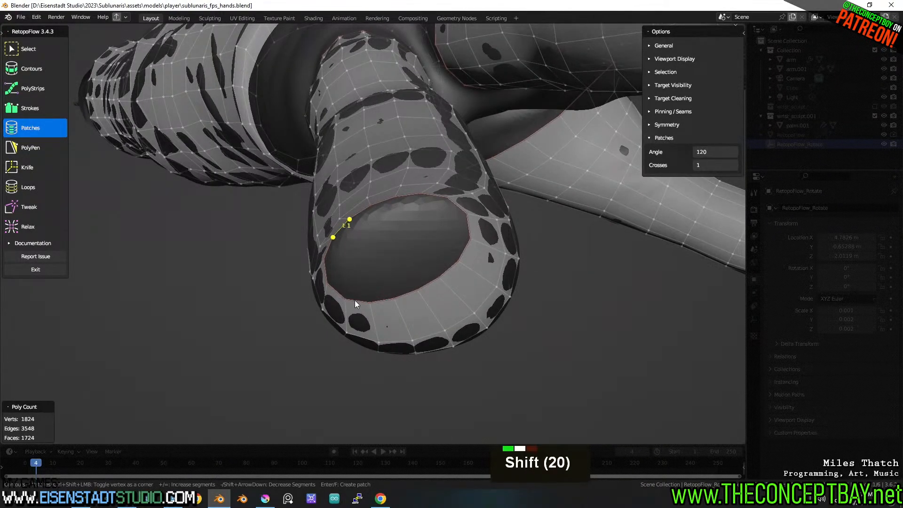
pyautogui.keyDown('shift'); pyautogui.click(355, 301); pyautogui.keyUp('shift')
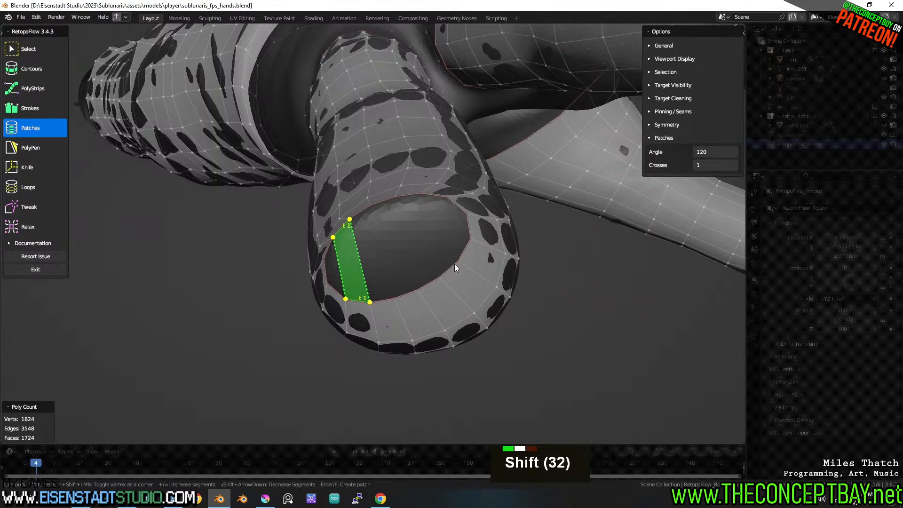
pyautogui.keyDown('shift'); pyautogui.click(464, 250); pyautogui.keyUp('shift')
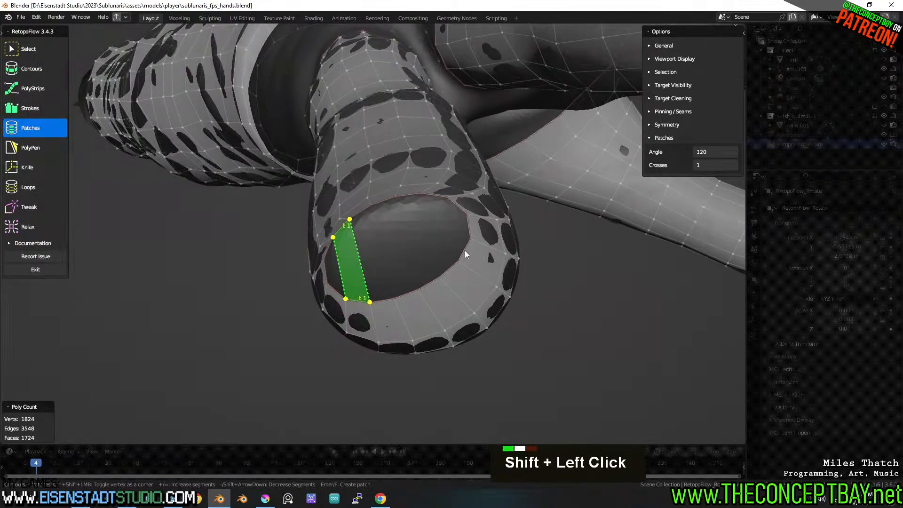
pyautogui.keyDown('shift'); pyautogui.click(431, 196); pyautogui.keyUp('shift')
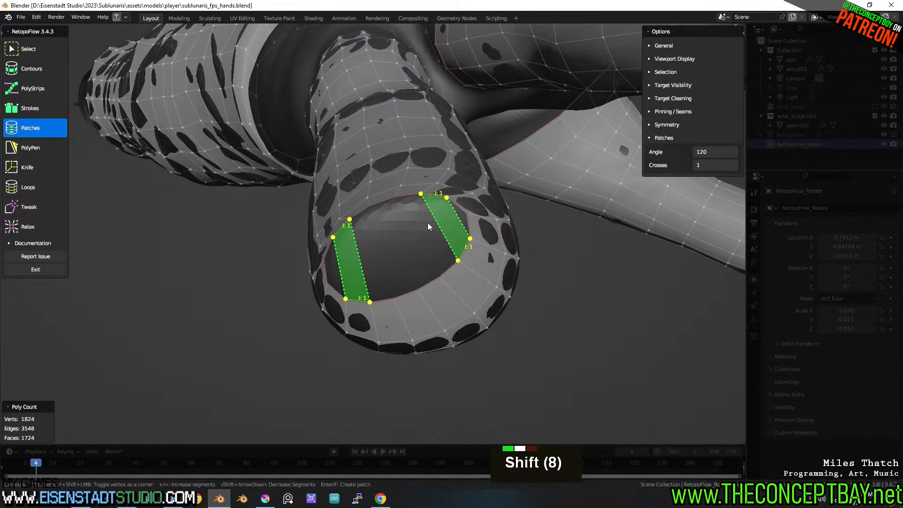
pyautogui.moveTo(427, 222)
pyautogui.mouseDown(button='middle')
pyautogui.moveTo(431, 232)
pyautogui.moveTo(425, 228)
pyautogui.mouseUp(button='middle')
pyautogui.press('Escape')
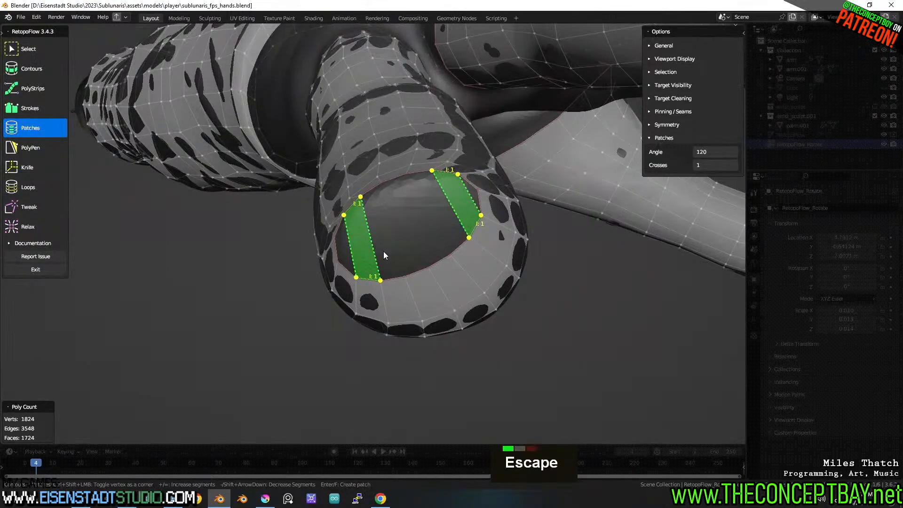
pyautogui.keyDown('shift'); pyautogui.click(355, 277); pyautogui.keyUp('shift')
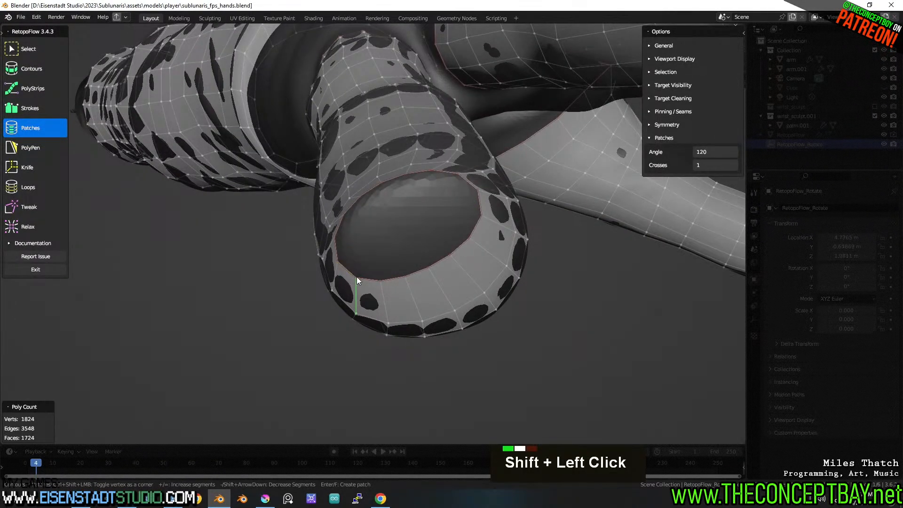
pyautogui.keyDown('alt'); pyautogui.click(361, 276); pyautogui.keyUp('alt')
pyautogui.keyDown('shift'); pyautogui.click(355, 278); pyautogui.keyUp('shift')
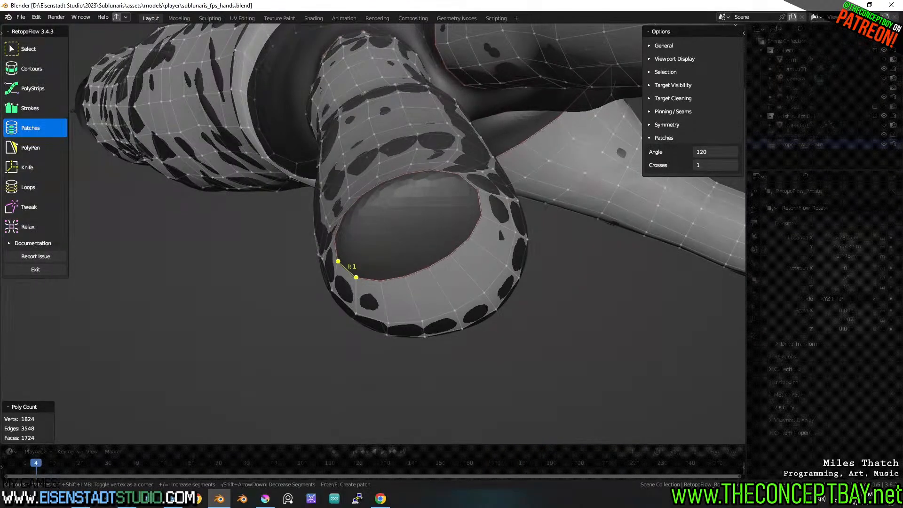
pyautogui.moveTo(353, 275); pyautogui.dragTo(400, 249)
pyautogui.hotkey('ctrl', 'z')
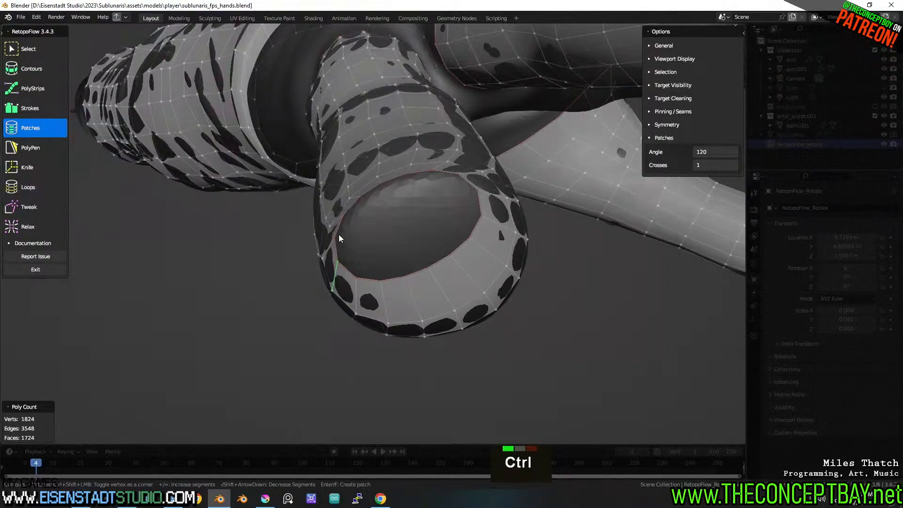
pyautogui.keyDown('ctrl'); pyautogui.moveTo(336, 237); pyautogui.dragTo(343, 216); pyautogui.keyUp('ctrl')
pyautogui.moveTo(354, 234); pyautogui.dragTo(356, 238, button='middle')
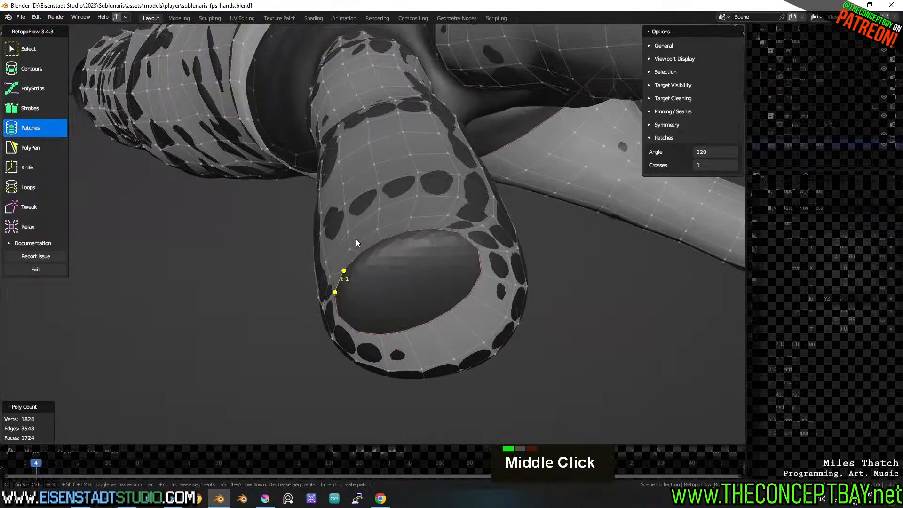
# Try adding several boundary edges as patch ends across the fingertip opening, and undo the added selections.
pyautogui.keyDown('shift'); pyautogui.click(366, 330); pyautogui.keyUp('shift')
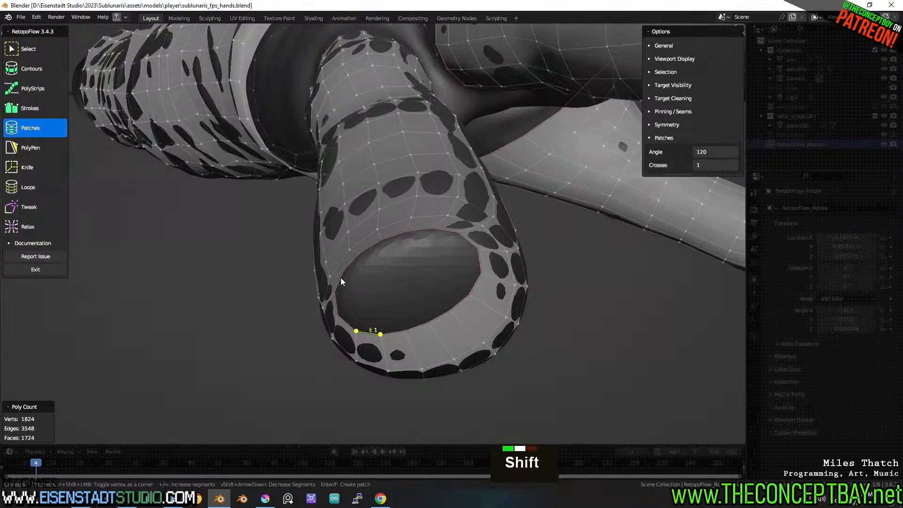
pyautogui.keyDown('shift'); pyautogui.click(351, 264); pyautogui.keyUp('shift')
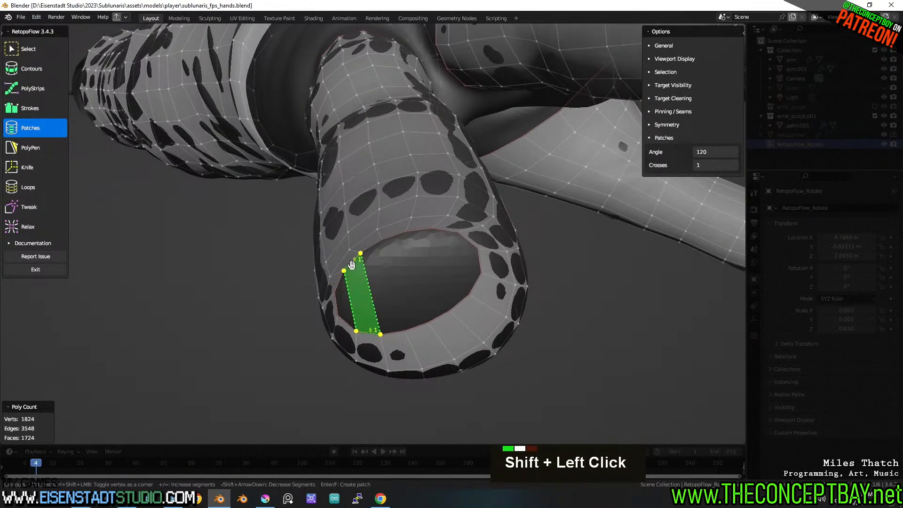
pyautogui.keyDown('shift'); pyautogui.click(468, 294); pyautogui.keyUp('shift')
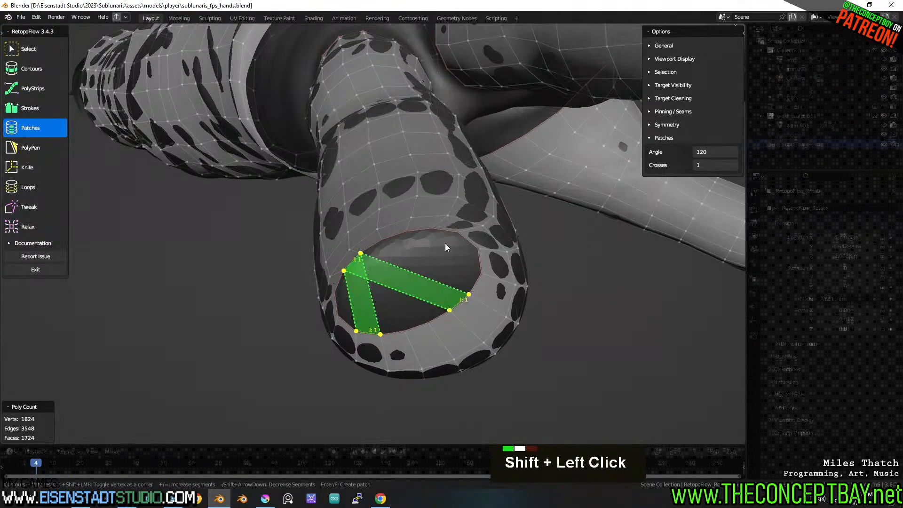
pyautogui.keyDown('shift'); pyautogui.click(428, 228); pyautogui.keyUp('shift')
pyautogui.keyDown('shift'); pyautogui.click(387, 242); pyautogui.keyUp('shift')
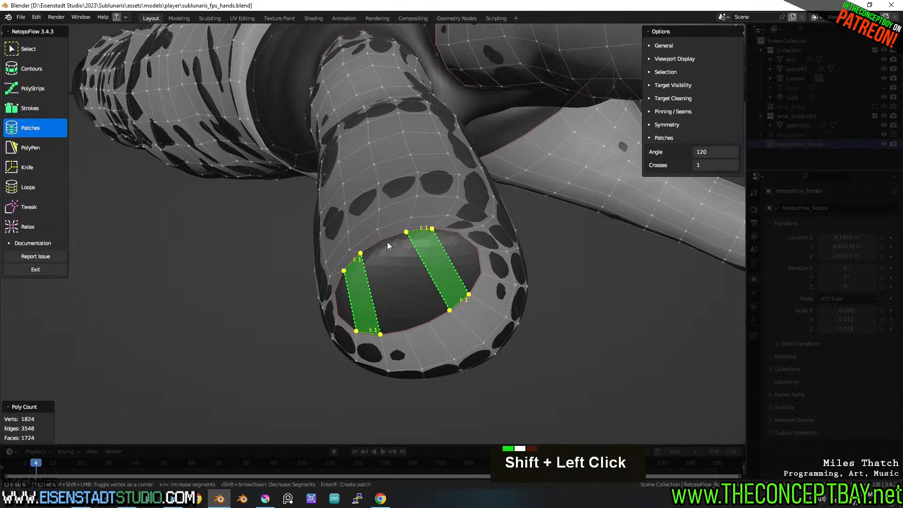
pyautogui.hotkey('ctrl', 'z')
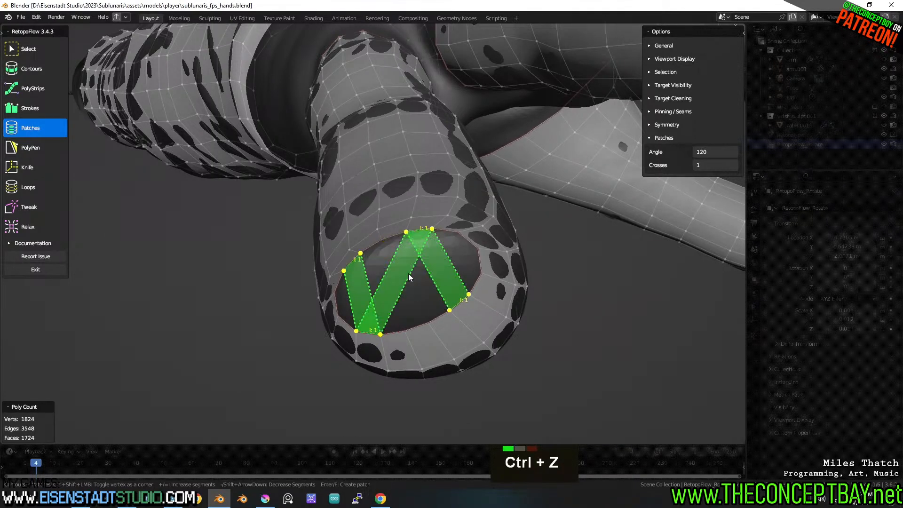
pyautogui.hotkey('ctrl', 'z')
pyautogui.hotkey('ctrl', 'z')
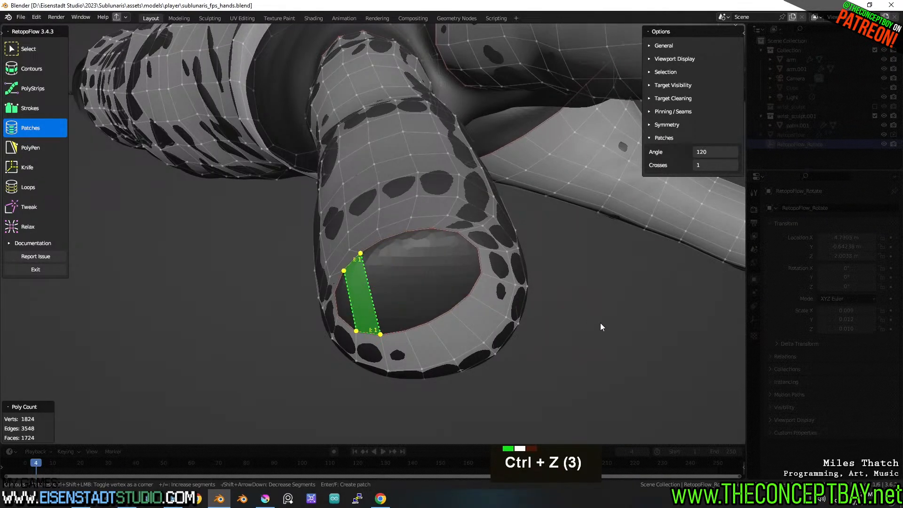
pyautogui.hotkey('ctrl', 'z')
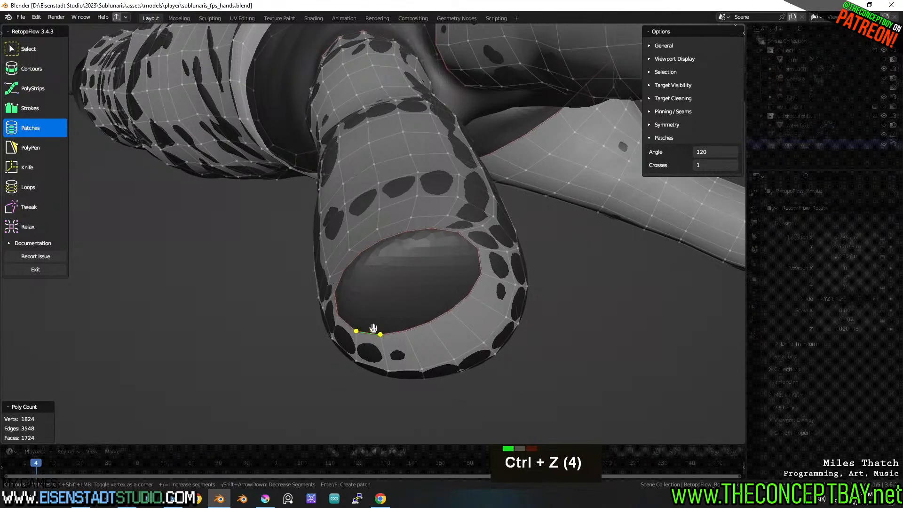
# Try to select the fingertip opening's whole boundary loop, and undo the edge move.
pyautogui.keyDown('alt'); pyautogui.click(359, 329); pyautogui.keyUp('alt')
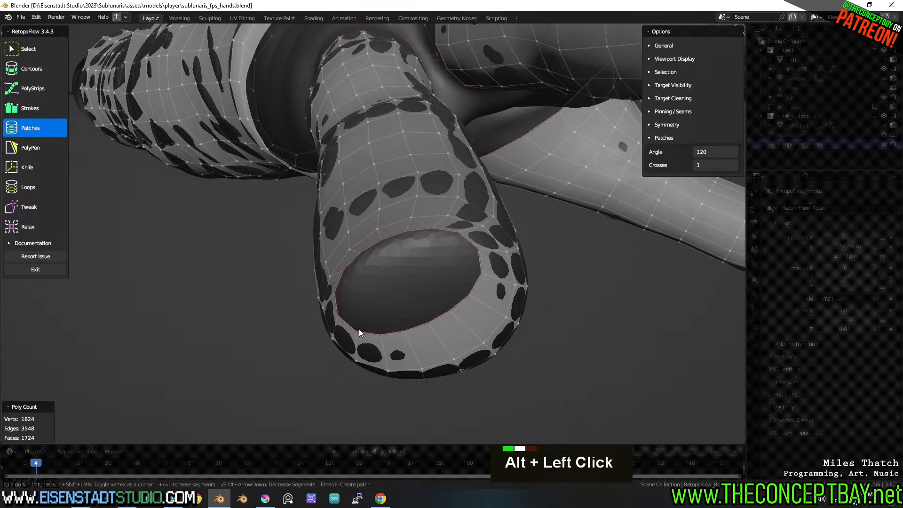
pyautogui.keyDown('alt'); pyautogui.click(358, 329); pyautogui.keyUp('alt')
pyautogui.scroll(2, 354, 381)
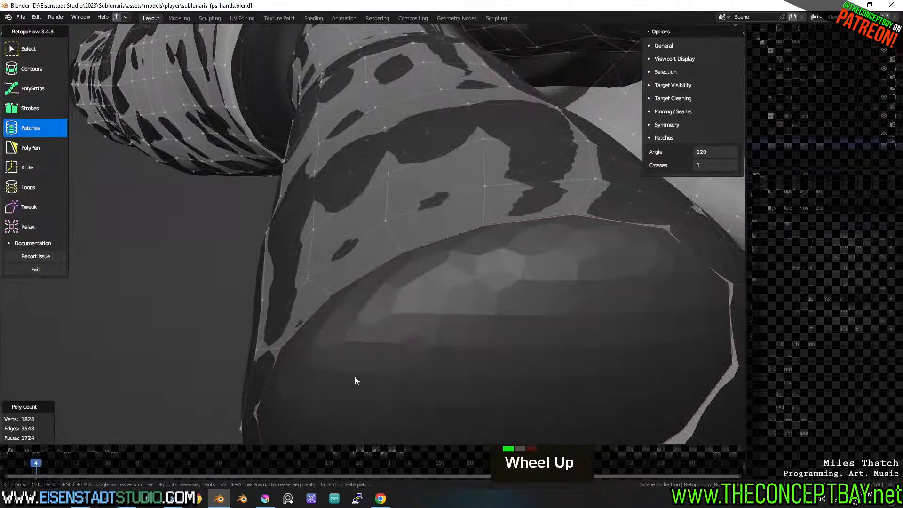
pyautogui.scroll(-2, 372, 388)
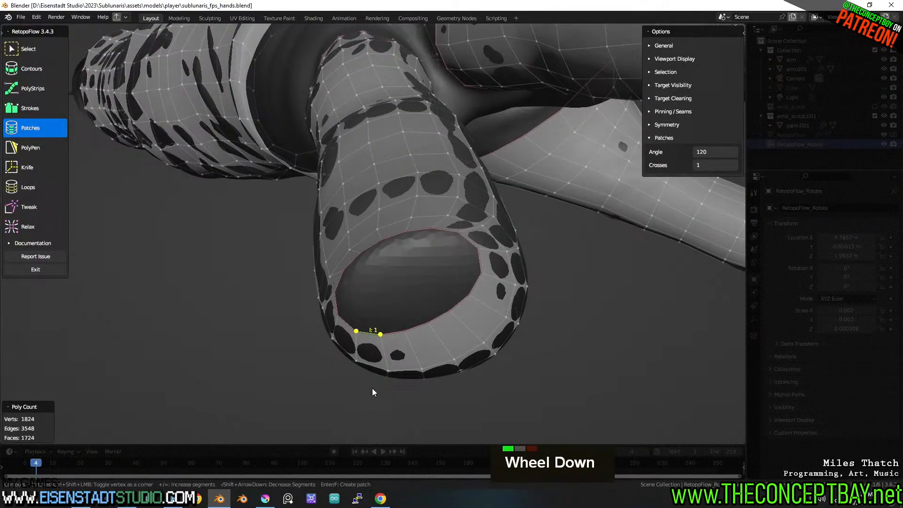
pyautogui.click(357, 325)
pyautogui.moveTo(357, 328); pyautogui.dragTo(390, 288)
pyautogui.hotkey('ctrl', 'z')
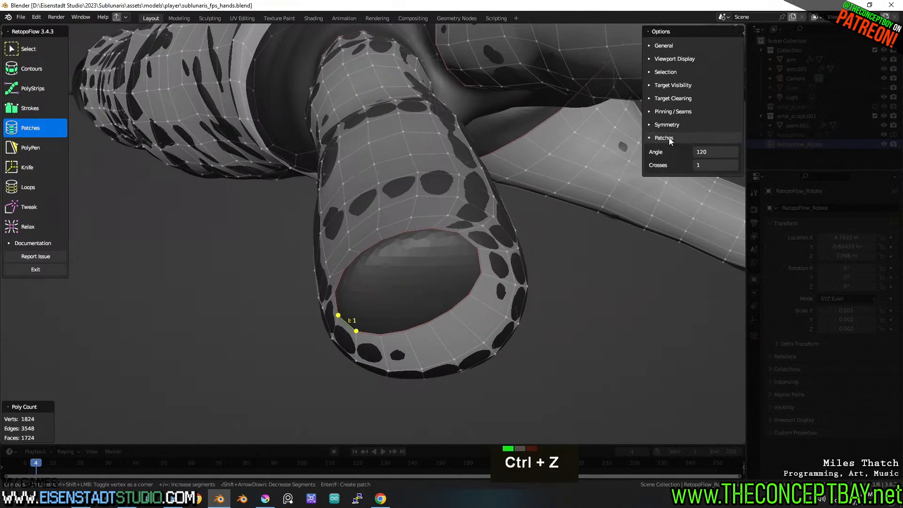
# Look through the Symmetry and Selection options for a suitable setting, keeping Patches as the tool.
pyautogui.click(666, 125)
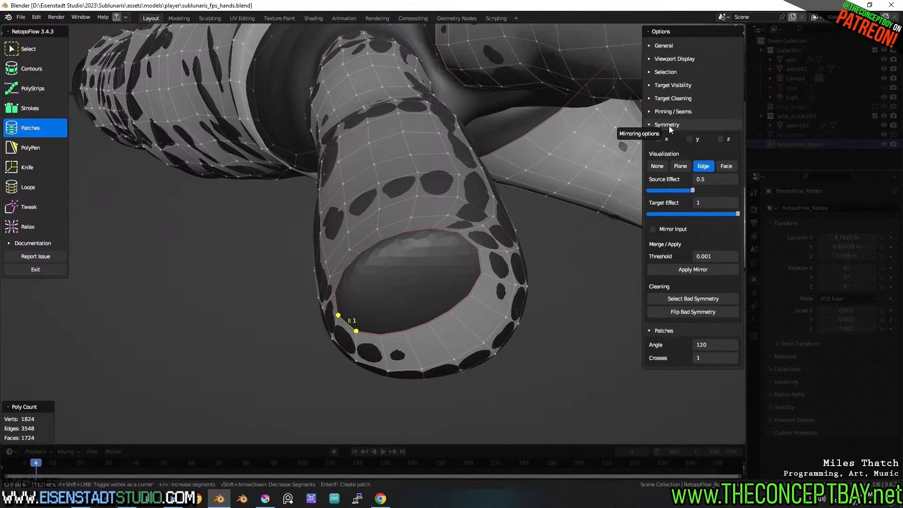
pyautogui.click(670, 128)
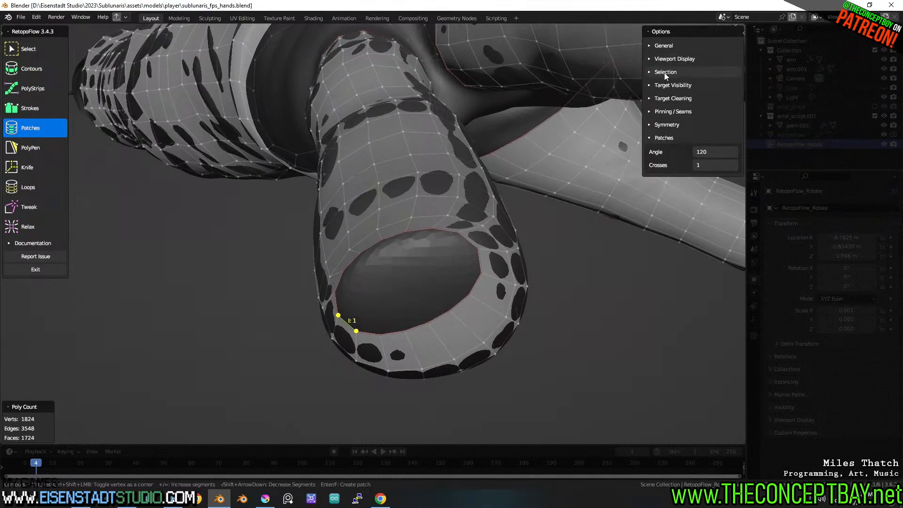
pyautogui.click(664, 73)
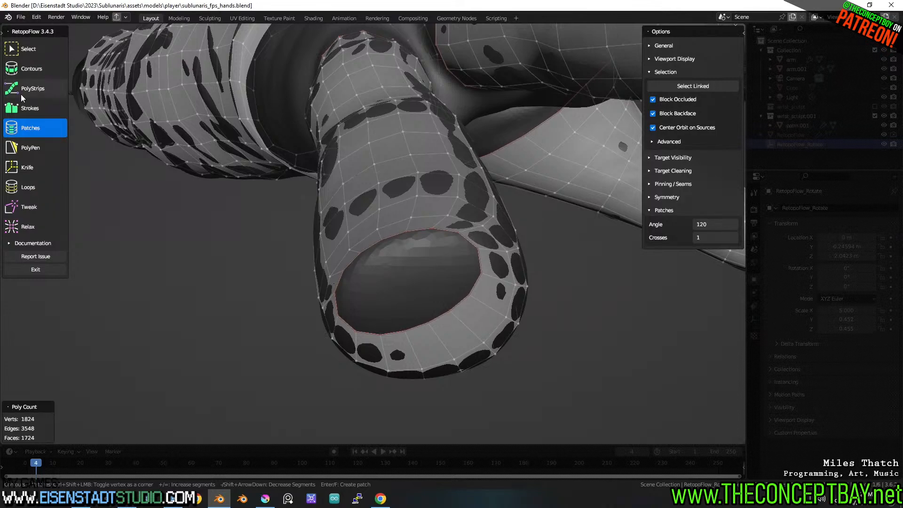
pyautogui.click(27, 148)
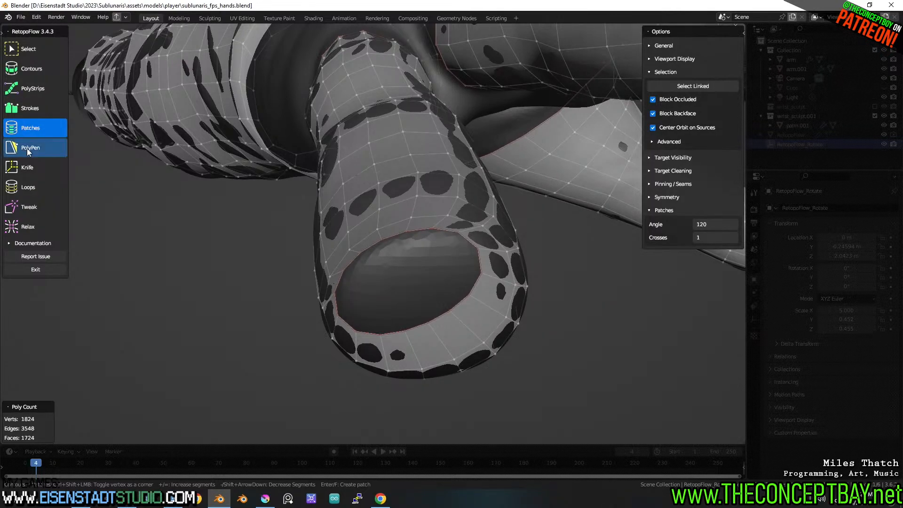
pyautogui.click(37, 124)
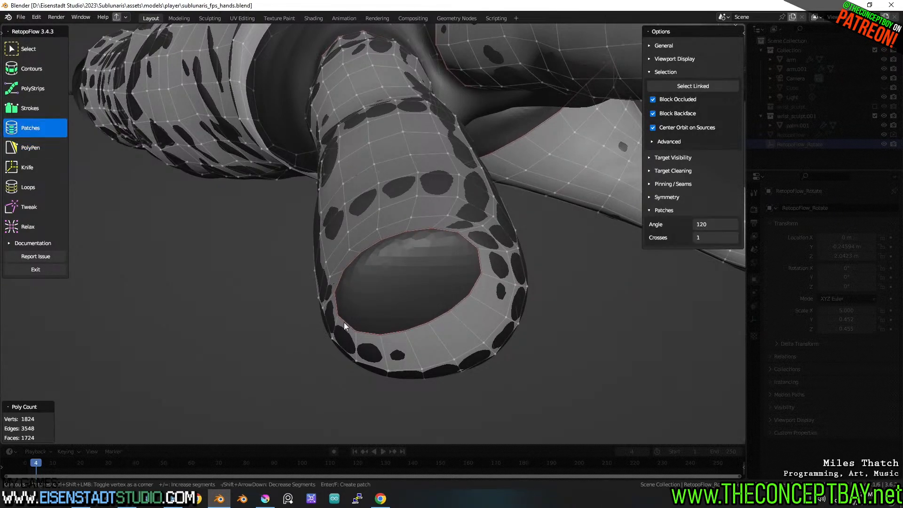
pyautogui.doubleClick(345, 270)
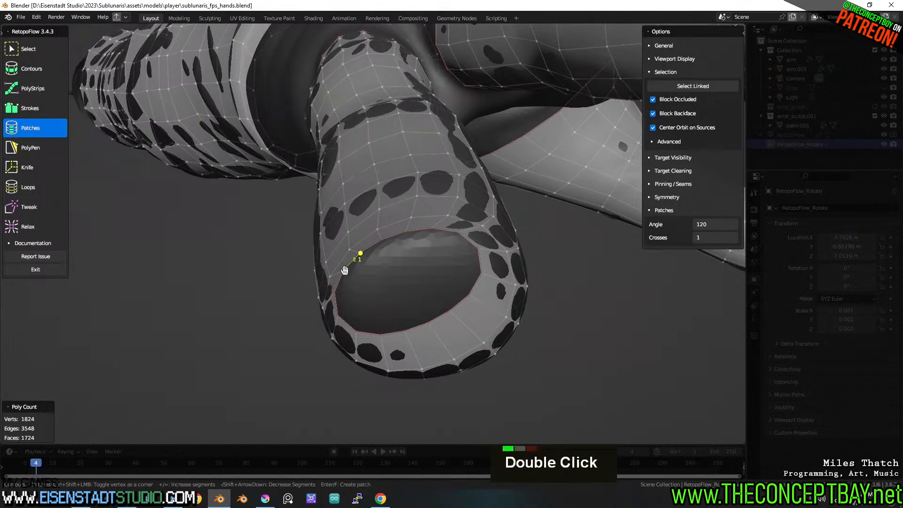
pyautogui.click(344, 272)
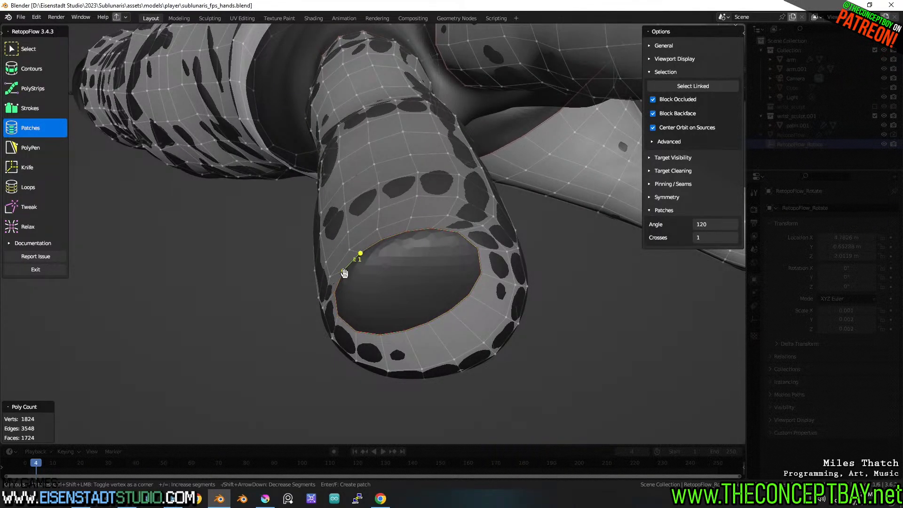
pyautogui.hotkey('ctrl', 'z')
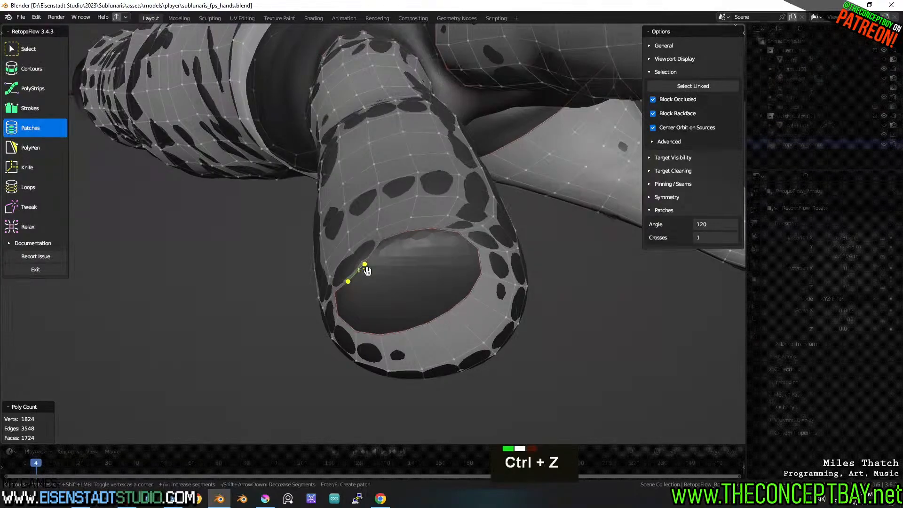
# Try bridging a pair of opposite boundary edges across the little fingertip's opening, and clear the selection.
pyautogui.click(335, 303)
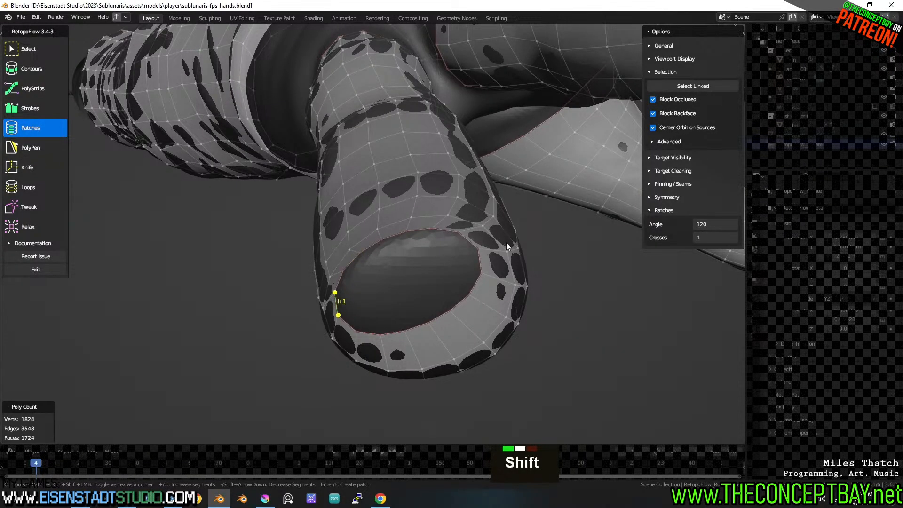
pyautogui.keyDown('shift'); pyautogui.click(472, 241); pyautogui.keyUp('shift')
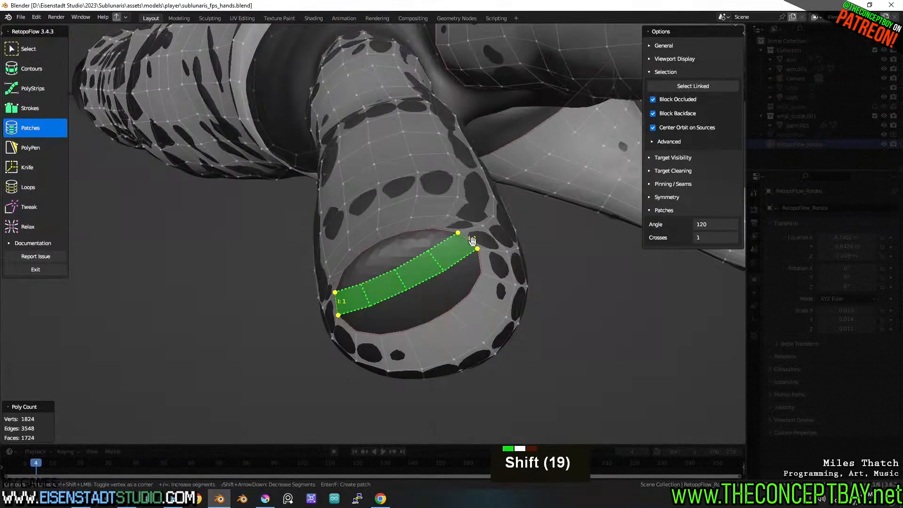
pyautogui.keyDown('alt'); pyautogui.keyDown('shift'); pyautogui.click(355, 332); pyautogui.keyUp('shift'); pyautogui.keyUp('alt')
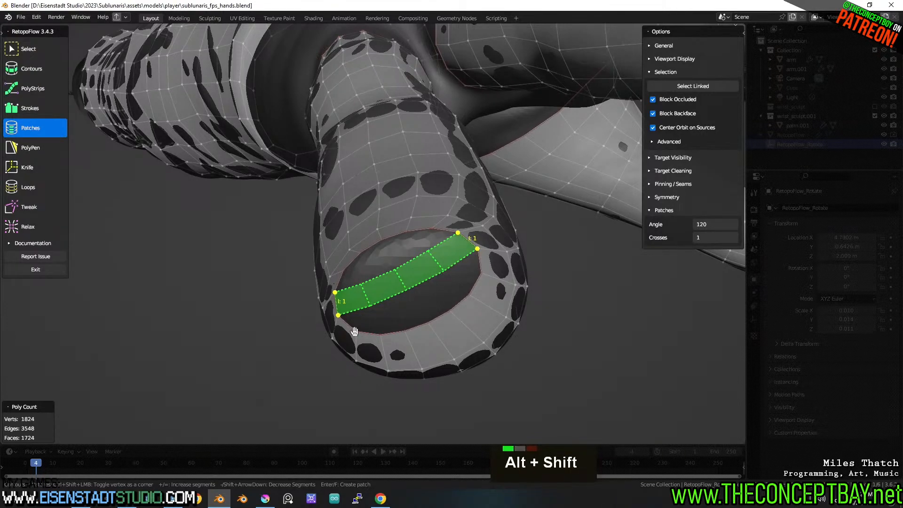
pyautogui.keyDown('alt'); pyautogui.keyDown('shift'); pyautogui.click(355, 332); pyautogui.keyUp('shift'); pyautogui.keyUp('alt')
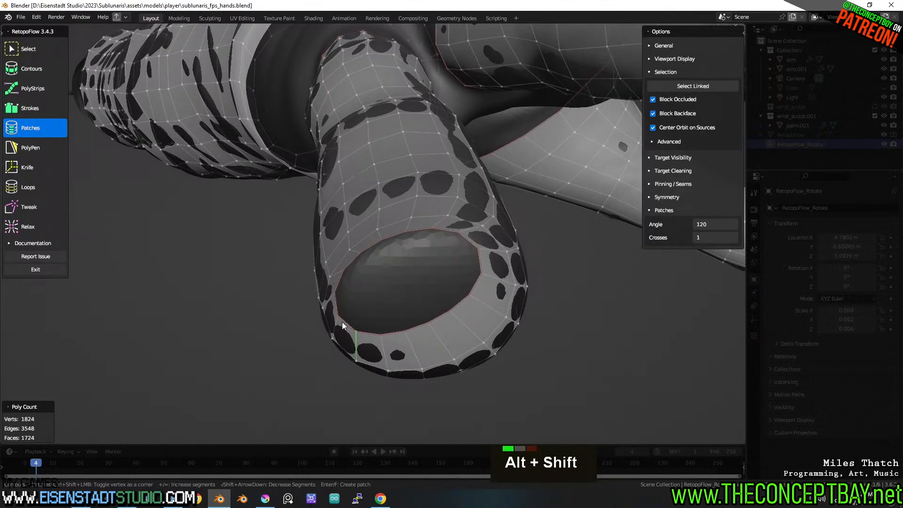
# Try to mark vertices along the near rim of the fingertip opening as patch corners.
pyautogui.keyDown('ctrl'); pyautogui.keyDown('shift'); pyautogui.click(335, 295); pyautogui.keyUp('shift'); pyautogui.keyUp('ctrl')
pyautogui.keyDown('ctrl'); pyautogui.keyDown('shift'); pyautogui.click(344, 274); pyautogui.keyUp('shift'); pyautogui.keyUp('ctrl')
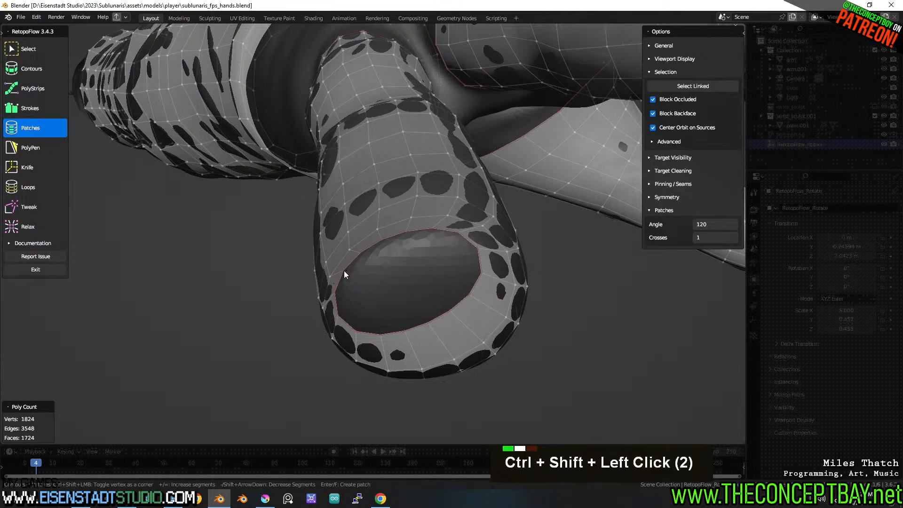
pyautogui.keyDown('ctrl'); pyautogui.click(344, 272); pyautogui.keyUp('ctrl')
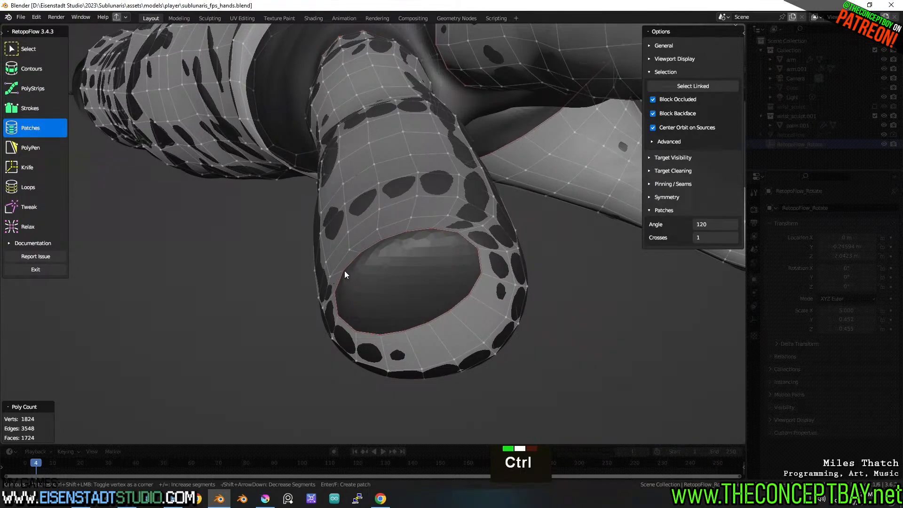
pyautogui.keyDown('ctrl'); pyautogui.click(344, 270); pyautogui.keyUp('ctrl')
pyautogui.keyDown('ctrl'); pyautogui.click(341, 270); pyautogui.keyUp('ctrl')
pyautogui.keyDown('ctrl'); pyautogui.click(344, 271); pyautogui.keyUp('ctrl')
pyautogui.keyDown('ctrl'); pyautogui.click(344, 274); pyautogui.keyUp('ctrl')
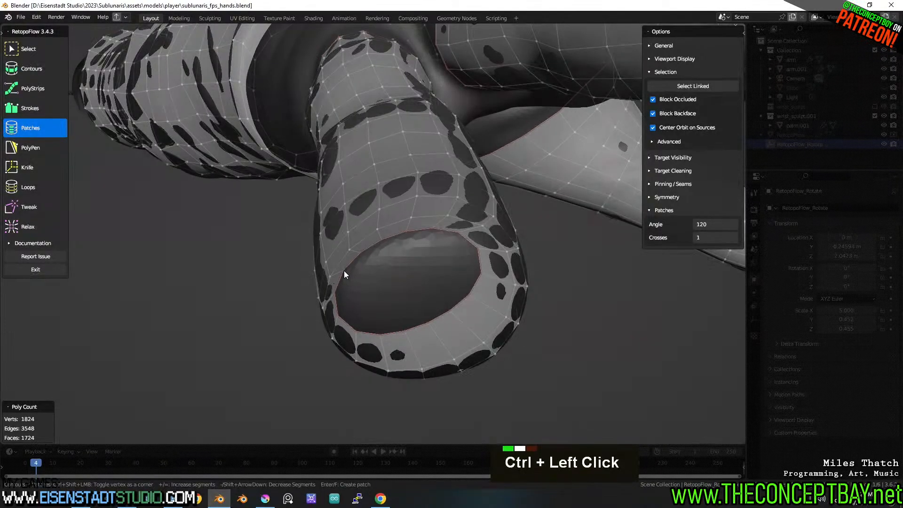
pyautogui.keyDown('ctrl'); pyautogui.click(344, 274); pyautogui.keyUp('ctrl')
pyautogui.keyDown('ctrl'); pyautogui.click(344, 274); pyautogui.keyUp('ctrl')
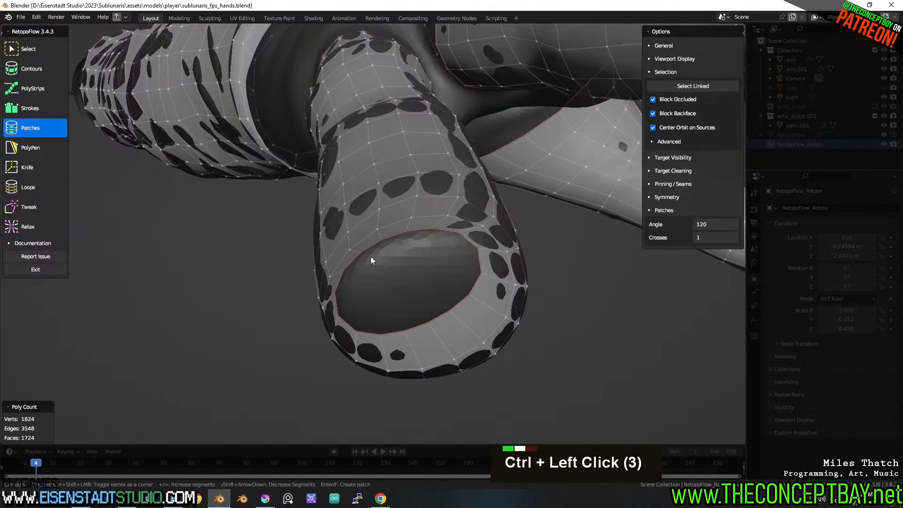
pyautogui.keyDown('ctrl'); pyautogui.click(355, 331); pyautogui.keyUp('ctrl')
# Try collecting separate boundary edges from the opening's upper and lower sides for a patch, and clear the selection.
pyautogui.keyDown('shift'); pyautogui.click(356, 331); pyautogui.keyUp('shift')
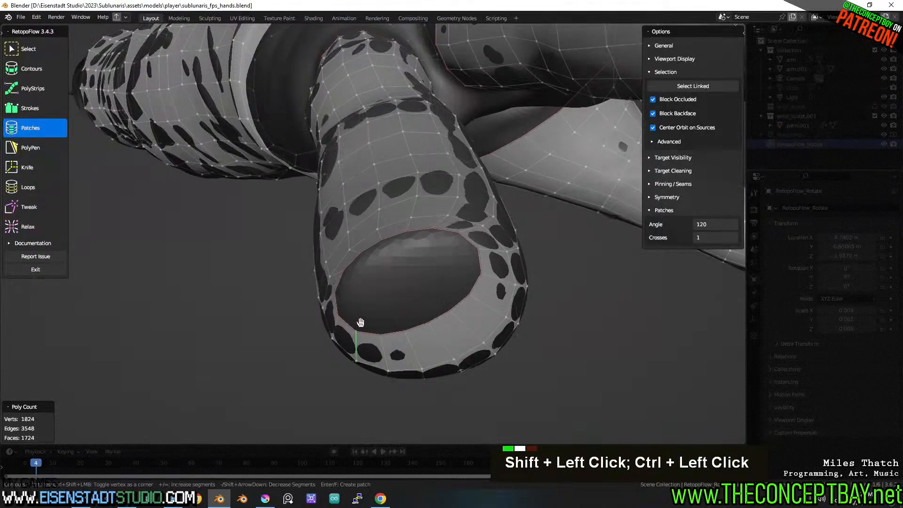
pyautogui.keyDown('shift'); pyautogui.click(348, 271); pyautogui.keyUp('shift')
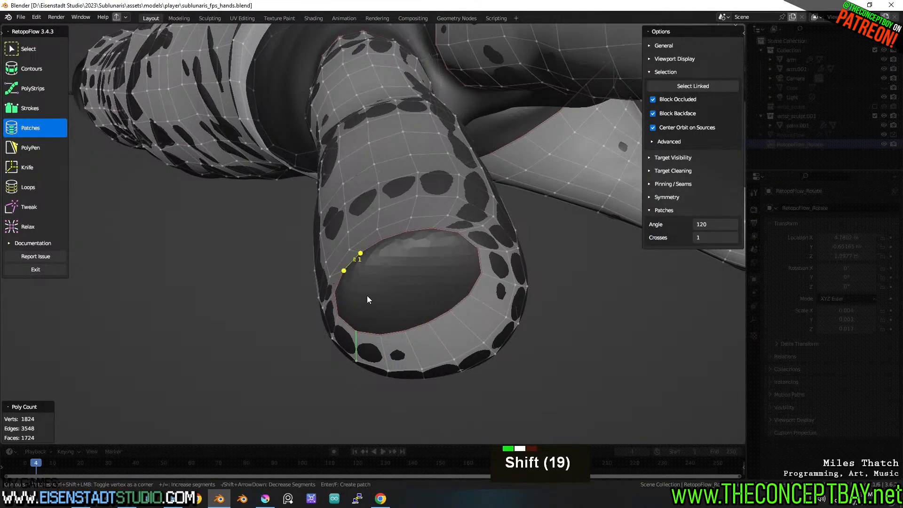
pyautogui.keyDown('shift'); pyautogui.moveTo(363, 325); pyautogui.dragTo(466, 278); pyautogui.keyUp('shift')
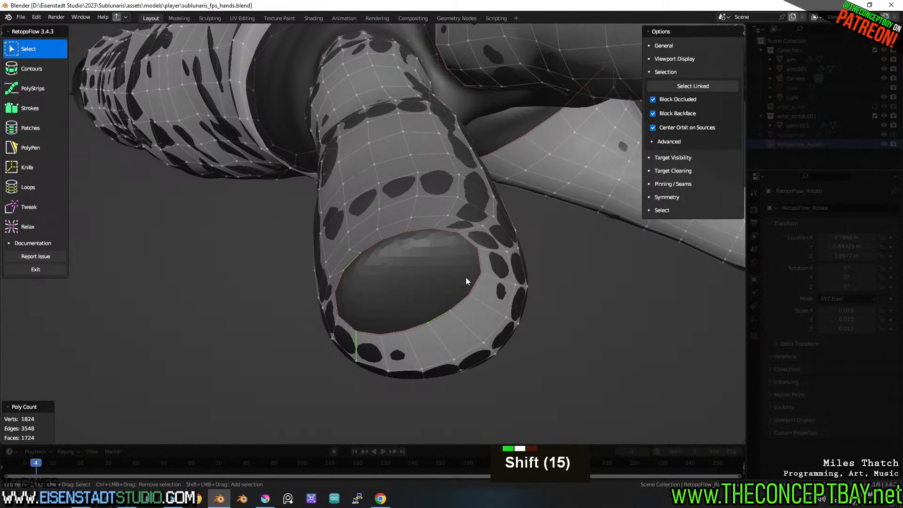
pyautogui.click(606, 306)
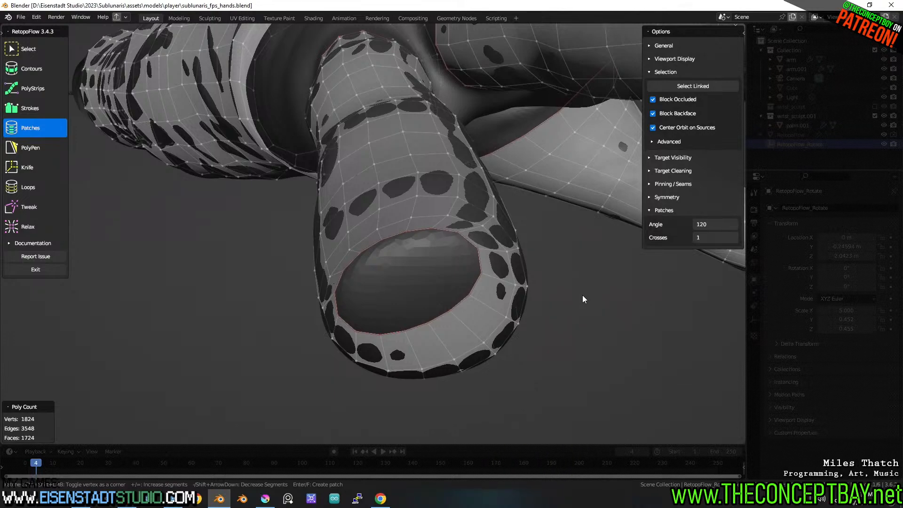
# Read the Patches tool's help page on creating patches and selecting edges, and close it.
pyautogui.click(40, 68)
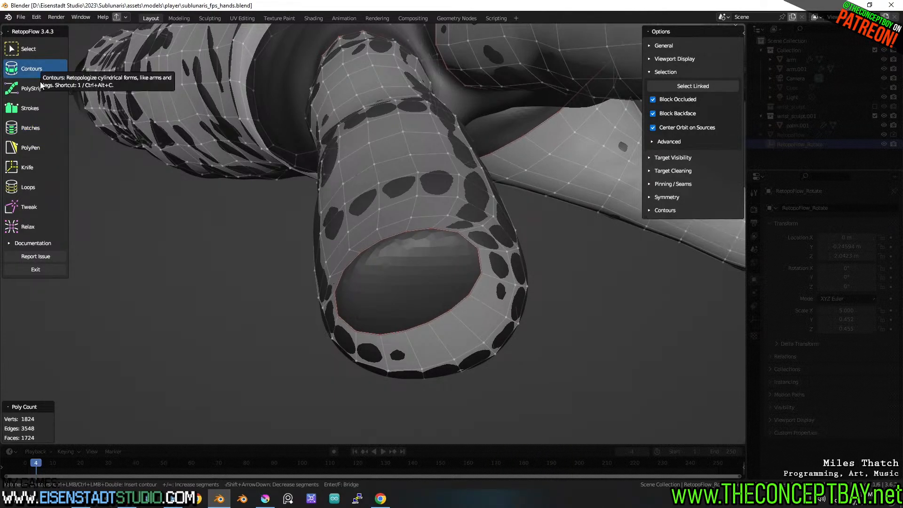
pyautogui.click(28, 126)
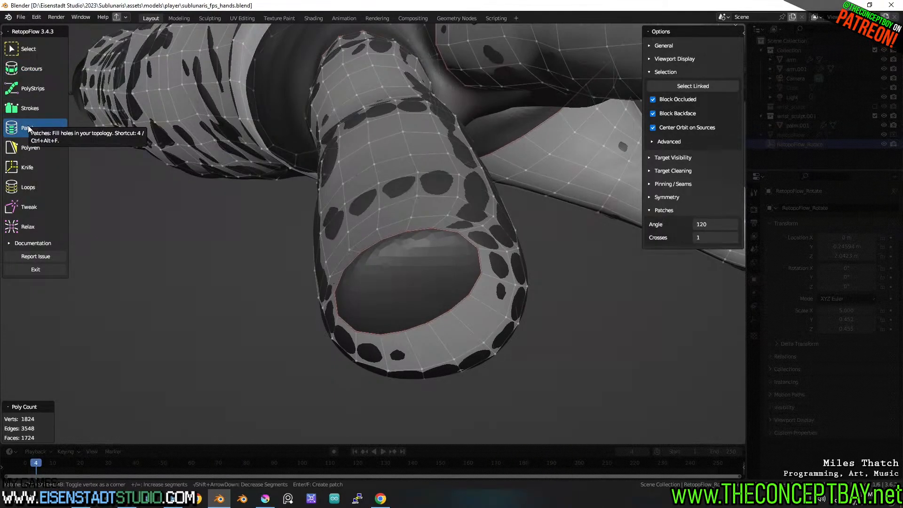
pyautogui.click(32, 242)
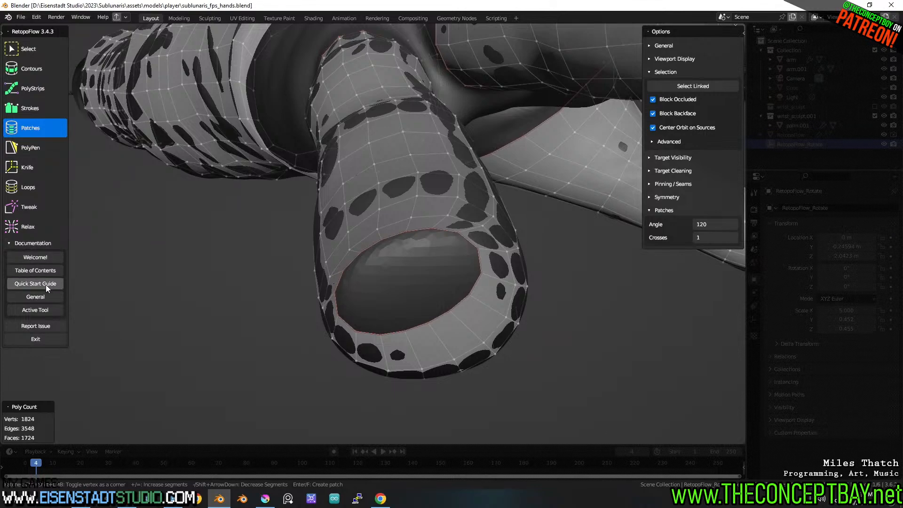
pyautogui.click(39, 310)
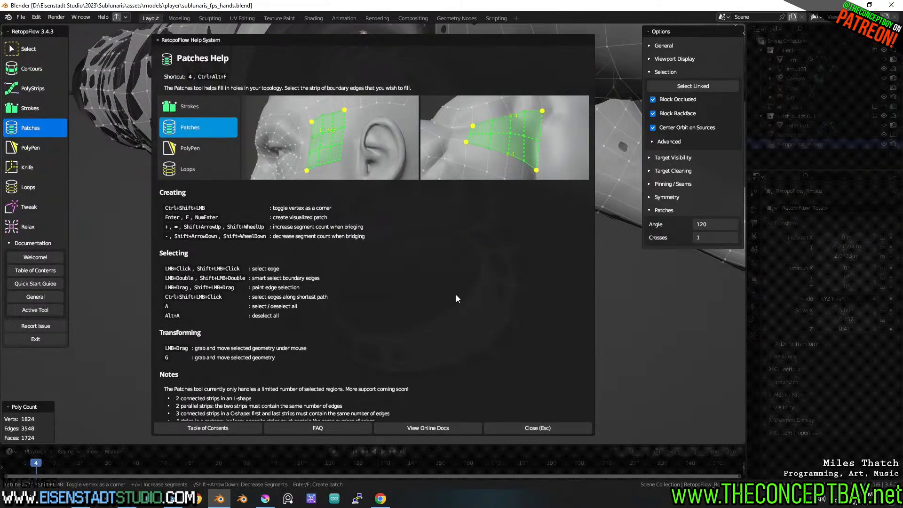
pyautogui.click(525, 430)
# Try again to toggle two boundary vertices of the fingertip opening as patch corners.
pyautogui.keyDown('ctrl'); pyautogui.keyDown('shift'); pyautogui.click(357, 331); pyautogui.keyUp('shift'); pyautogui.keyUp('ctrl')
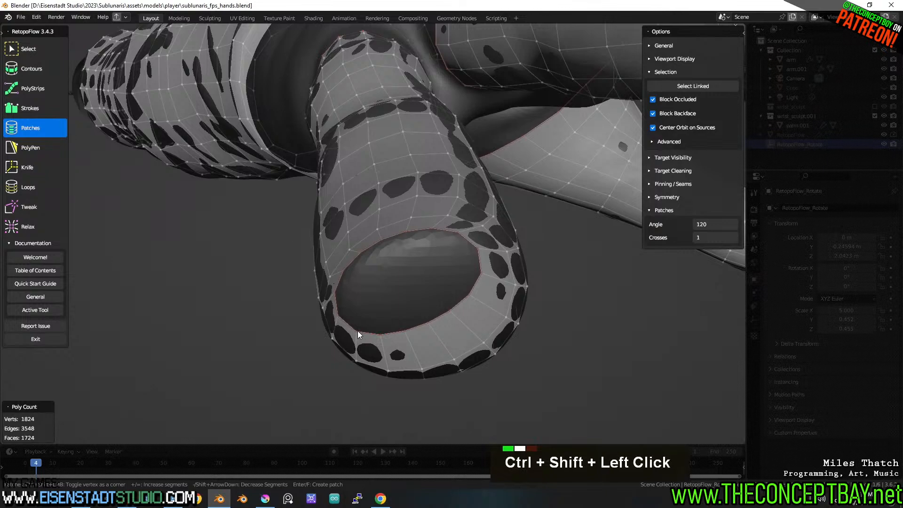
pyautogui.keyDown('ctrl'); pyautogui.keyDown('shift'); pyautogui.click(346, 277); pyautogui.keyUp('shift'); pyautogui.keyUp('ctrl')
pyautogui.keyDown('ctrl'); pyautogui.keyDown('shift'); pyautogui.click(344, 270); pyautogui.keyUp('shift'); pyautogui.keyUp('ctrl')
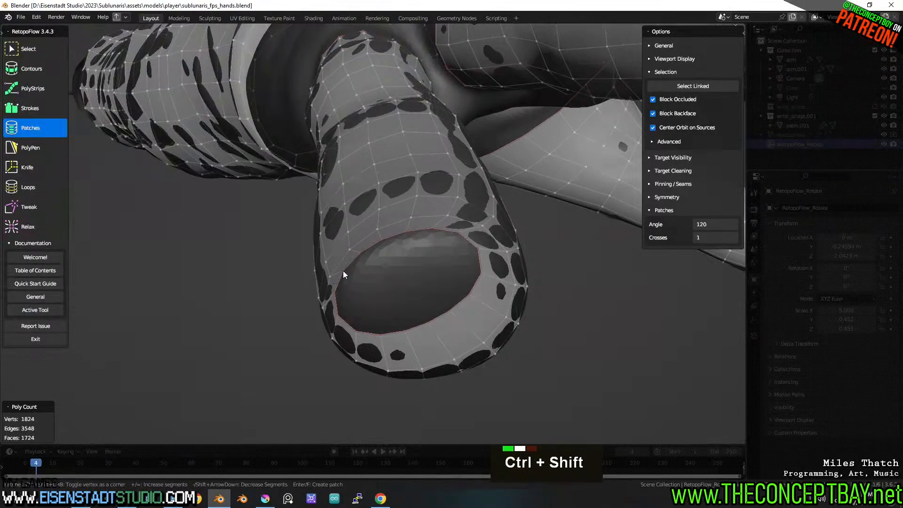
pyautogui.keyDown('ctrl'); pyautogui.keyDown('shift'); pyautogui.click(342, 270); pyautogui.keyUp('shift'); pyautogui.keyUp('ctrl')
pyautogui.keyDown('ctrl'); pyautogui.click(342, 270); pyautogui.keyUp('ctrl')
pyautogui.keyDown('ctrl'); pyautogui.keyDown('shift'); pyautogui.click(342, 270); pyautogui.keyUp('shift'); pyautogui.keyUp('ctrl')
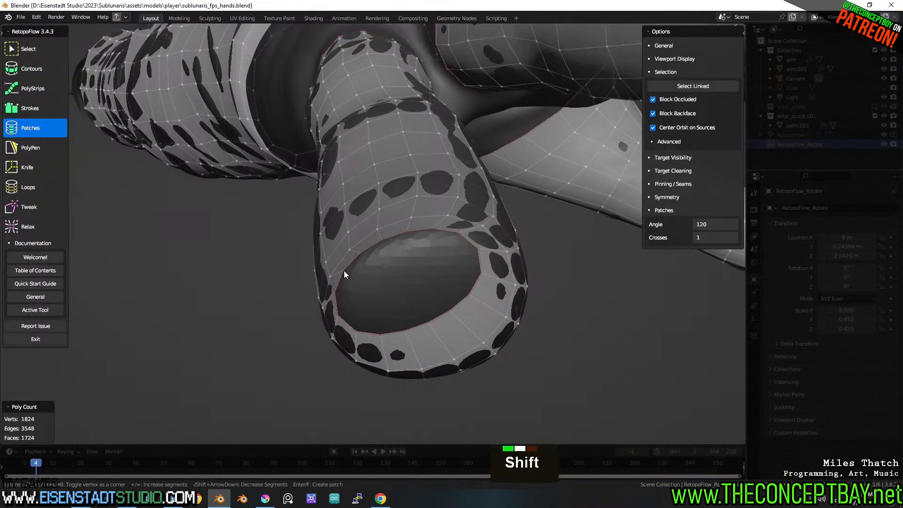
# Select a shortest-path strip of 12 boundary edges around the opening and try to create a patch from it.
pyautogui.keyDown('shift'); pyautogui.click(344, 270); pyautogui.keyUp('shift')
pyautogui.keyDown('ctrl'); pyautogui.keyDown('shift'); pyautogui.click(368, 336); pyautogui.keyUp('shift'); pyautogui.keyUp('ctrl')
pyautogui.keyDown('ctrl'); pyautogui.keyDown('shift'); pyautogui.click(368, 335); pyautogui.keyUp('shift'); pyautogui.keyUp('ctrl')
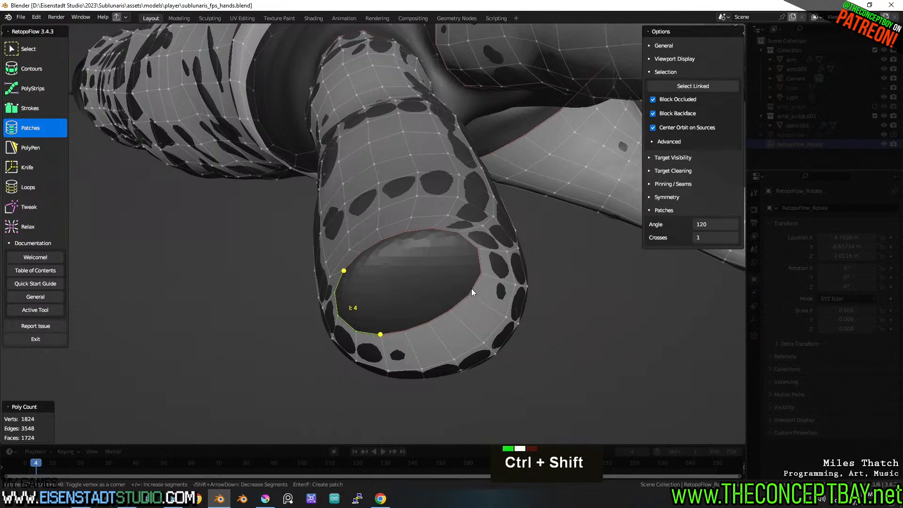
pyautogui.keyDown('ctrl'); pyautogui.keyDown('shift'); pyautogui.click(432, 229); pyautogui.keyUp('shift'); pyautogui.keyUp('ctrl')
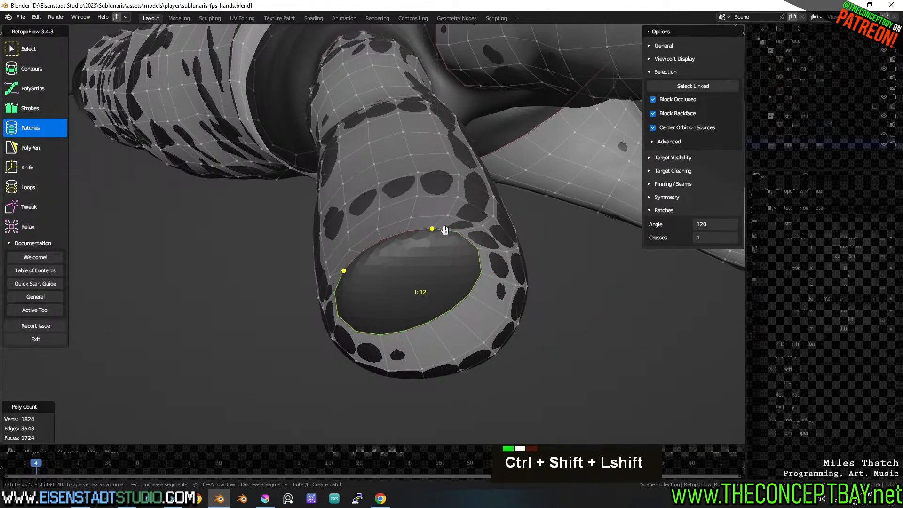
pyautogui.press('Return')
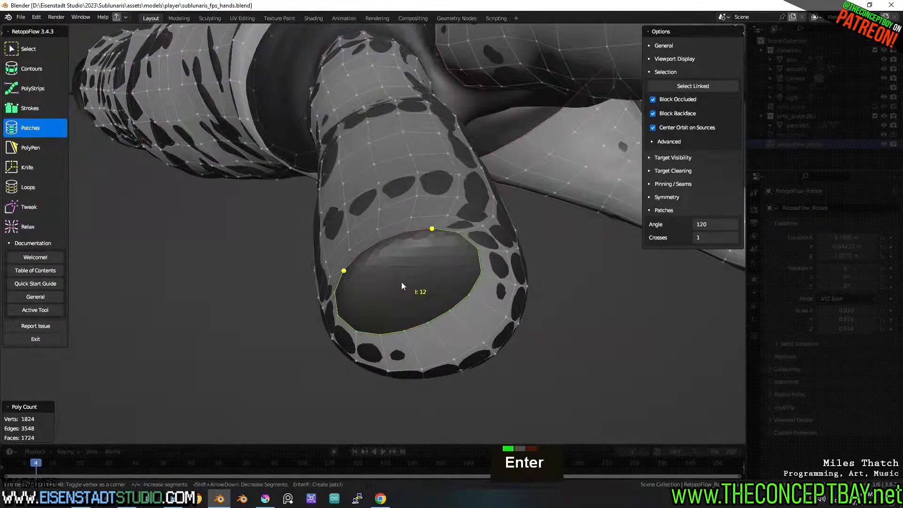
# Try toggling a corner at the end of the selected boundary strip, and undo the move and the selection.
pyautogui.keyDown('ctrl'); pyautogui.keyDown('shift'); pyautogui.click(363, 265); pyautogui.keyUp('shift'); pyautogui.keyUp('ctrl')
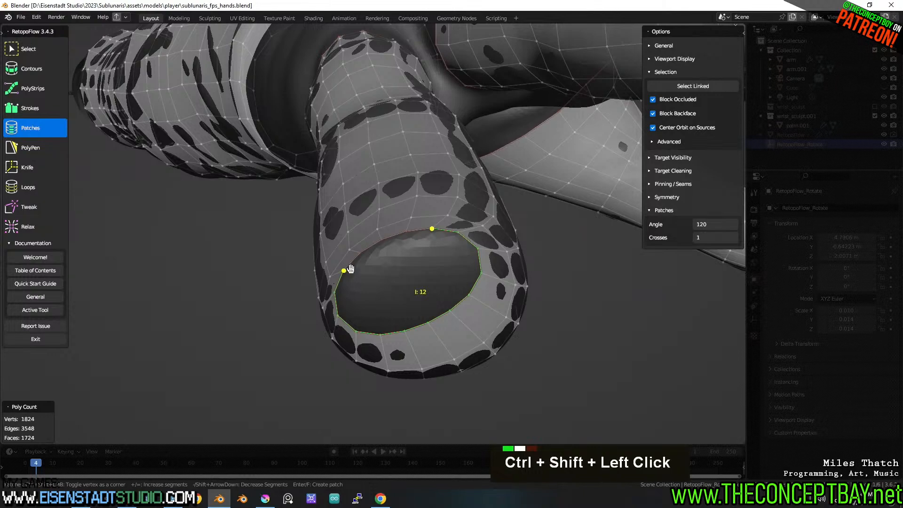
pyautogui.keyDown('ctrl'); pyautogui.keyDown('shift'); pyautogui.click(362, 265); pyautogui.keyUp('shift'); pyautogui.keyUp('ctrl')
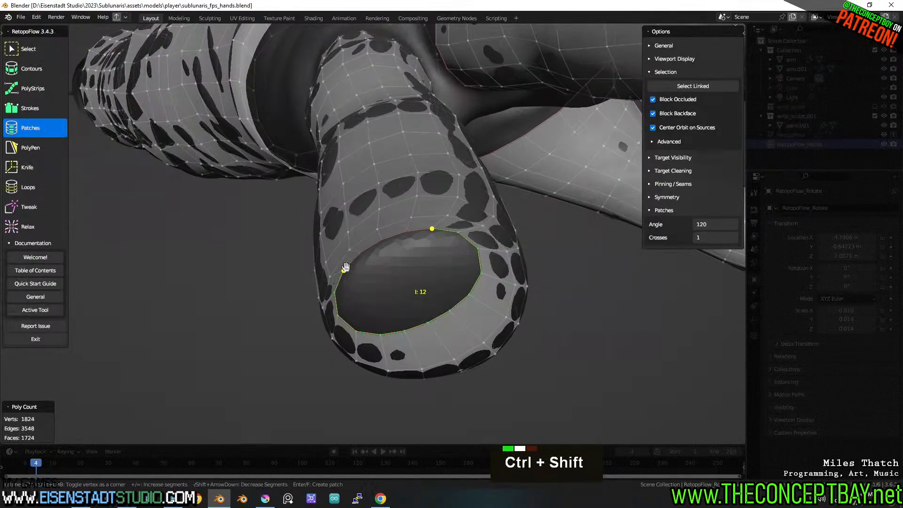
pyautogui.moveTo(343, 267); pyautogui.dragTo(370, 244)
pyautogui.hotkey('ctrl', 'z')
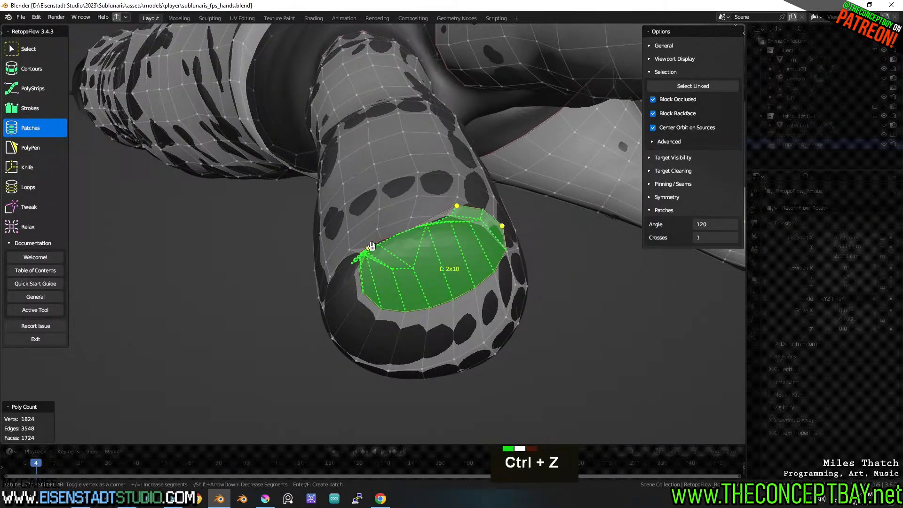
pyautogui.hotkey('ctrl', 'z')
# Try combining single boundary edges from the opening's upper and lower rim, and deselect them.
pyautogui.click(345, 269)
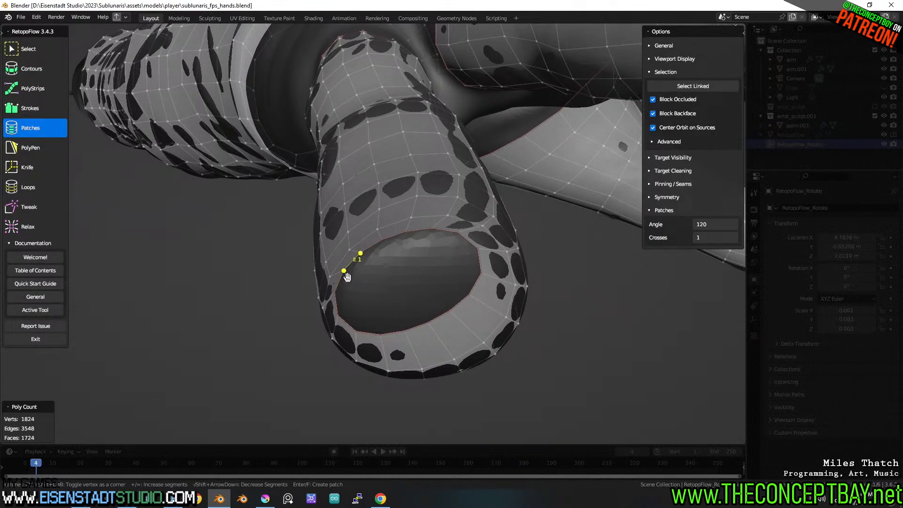
pyautogui.keyDown('ctrl'); pyautogui.click(367, 329); pyautogui.keyUp('ctrl')
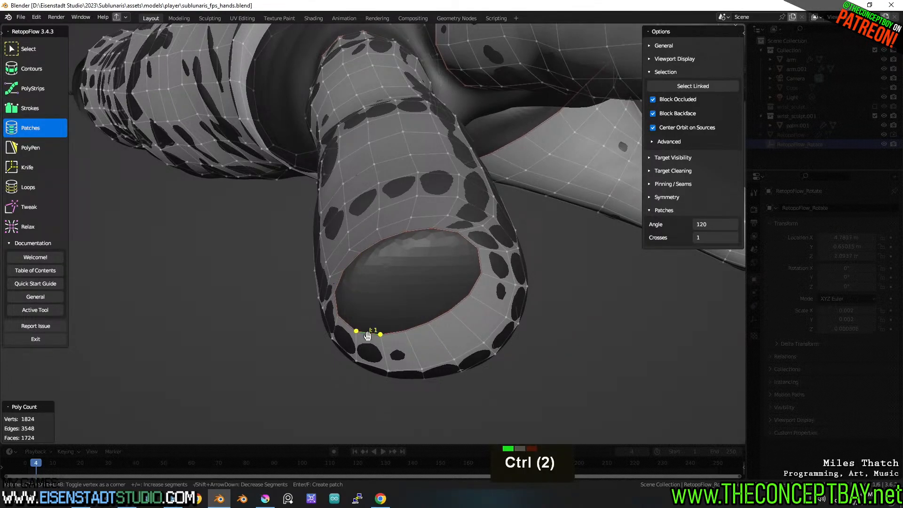
pyautogui.keyDown('ctrl'); pyautogui.click(344, 272); pyautogui.keyUp('ctrl')
pyautogui.keyDown('ctrl'); pyautogui.click(345, 270); pyautogui.keyUp('ctrl')
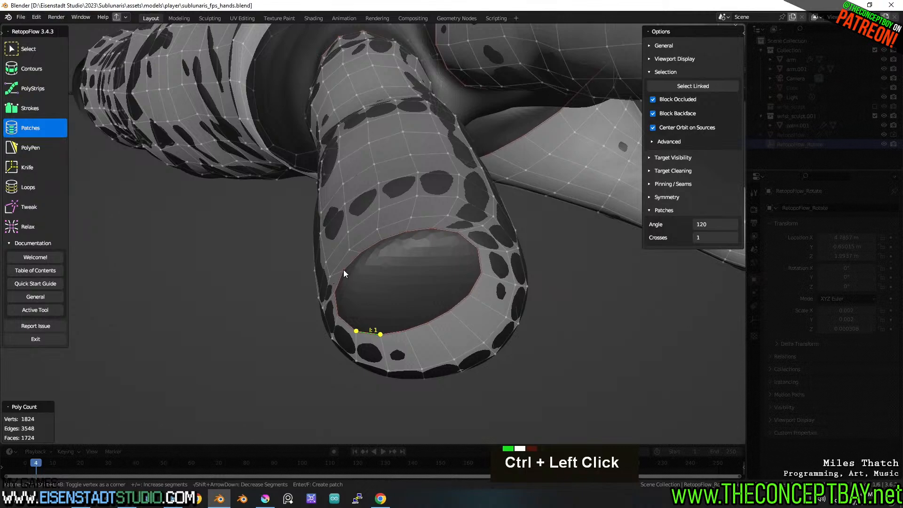
pyautogui.keyDown('shift'); pyautogui.click(344, 270); pyautogui.keyUp('shift')
pyautogui.click(376, 306)
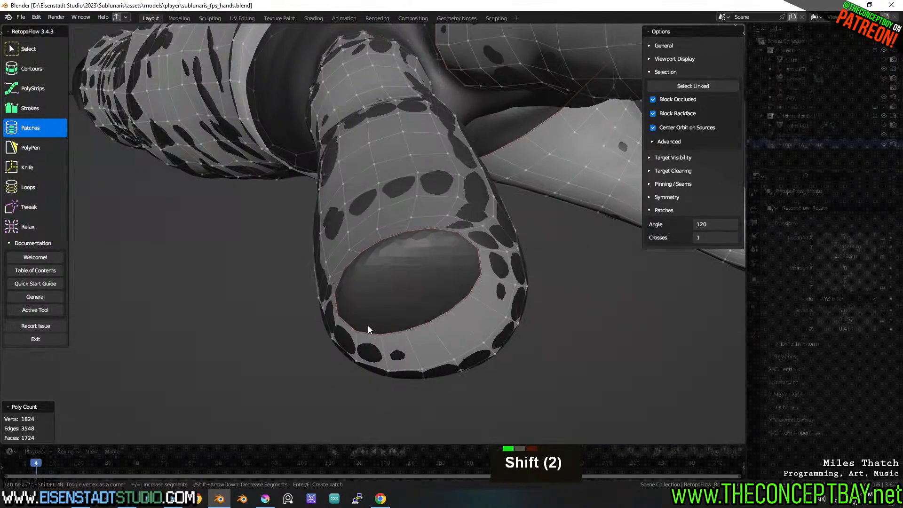
# Select the fingertip opening's whole boundary loop by extending edge paths from the lower rim around it.
pyautogui.keyDown('shift'); pyautogui.click(367, 327); pyautogui.keyUp('shift')
pyautogui.keyDown('ctrl'); pyautogui.keyDown('shift'); pyautogui.click(352, 261); pyautogui.keyUp('shift'); pyautogui.keyUp('ctrl')
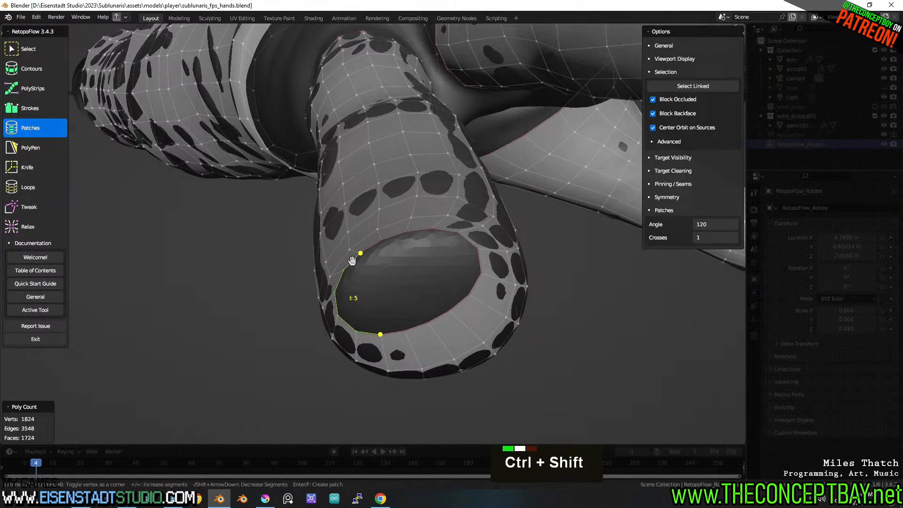
pyautogui.keyDown('ctrl'); pyautogui.keyDown('shift'); pyautogui.click(425, 230); pyautogui.keyUp('shift'); pyautogui.keyUp('ctrl')
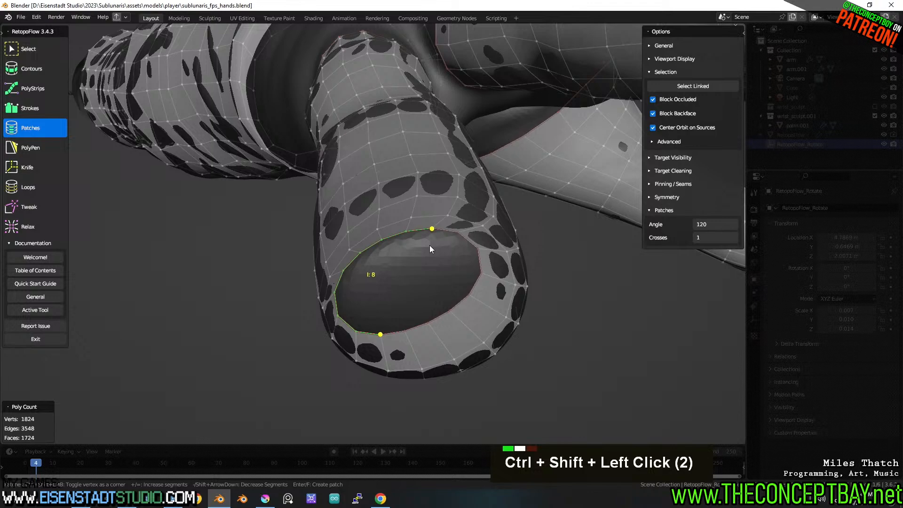
pyautogui.keyDown('ctrl'); pyautogui.keyDown('shift'); pyautogui.click(473, 289); pyautogui.keyUp('shift'); pyautogui.keyUp('ctrl')
pyautogui.keyDown('ctrl'); pyautogui.keyDown('shift'); pyautogui.click(391, 332); pyautogui.keyUp('shift'); pyautogui.keyUp('ctrl')
pyautogui.keyDown('ctrl'); pyautogui.keyDown('shift'); pyautogui.click(453, 310); pyautogui.keyUp('shift'); pyautogui.keyUp('ctrl')
pyautogui.keyDown('ctrl'); pyautogui.keyDown('shift'); pyautogui.click(430, 323); pyautogui.keyUp('shift'); pyautogui.keyUp('ctrl')
pyautogui.keyDown('ctrl'); pyautogui.keyDown('shift'); pyautogui.click(405, 330); pyautogui.keyUp('shift'); pyautogui.keyUp('ctrl')
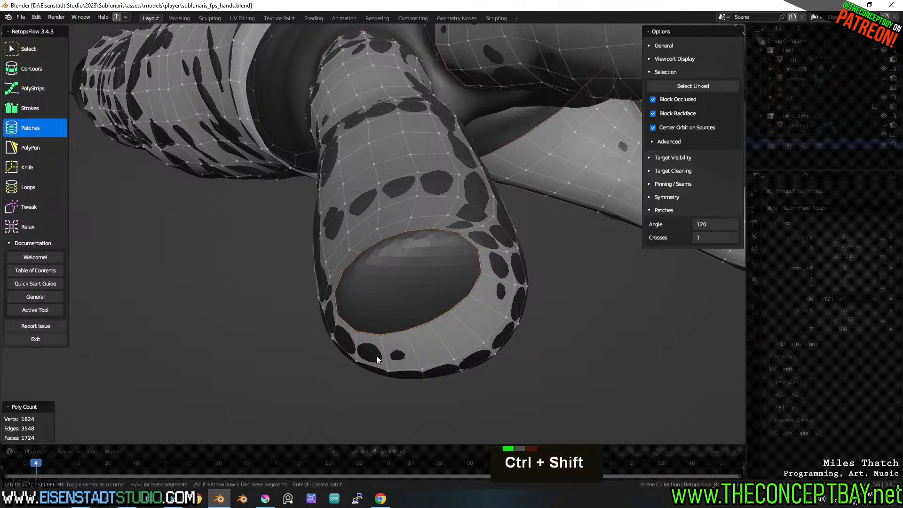
# Reopen the Patches help page and read the notes on supported strip layouts and corner handling.
pyautogui.click(41, 309)
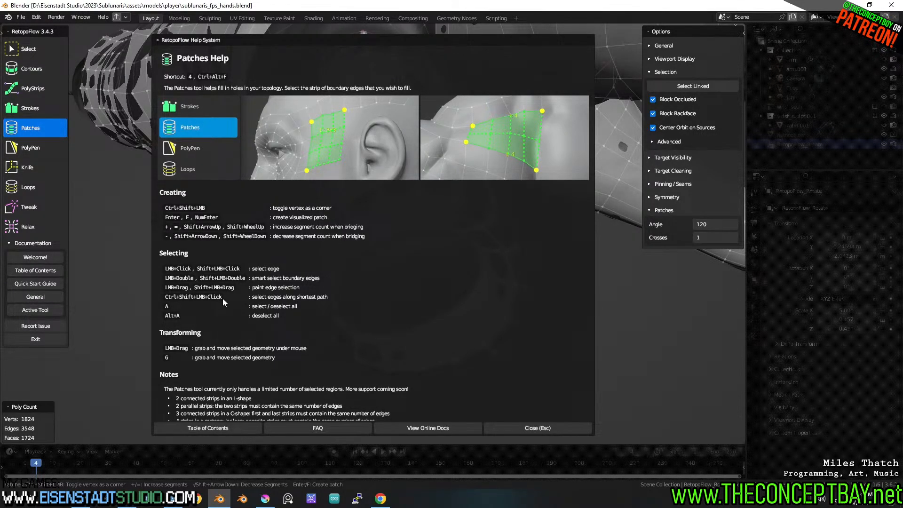
pyautogui.scroll(-1, 223, 302)
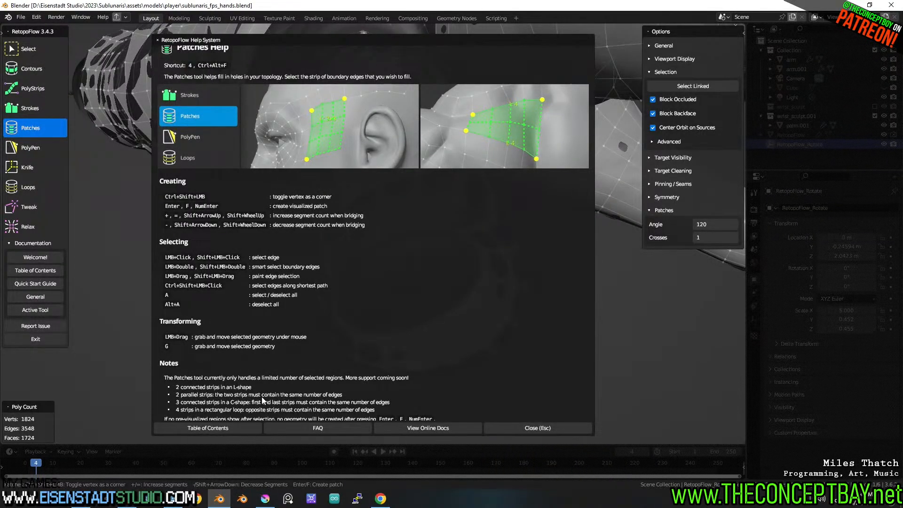
pyautogui.scroll(-1, 265, 398)
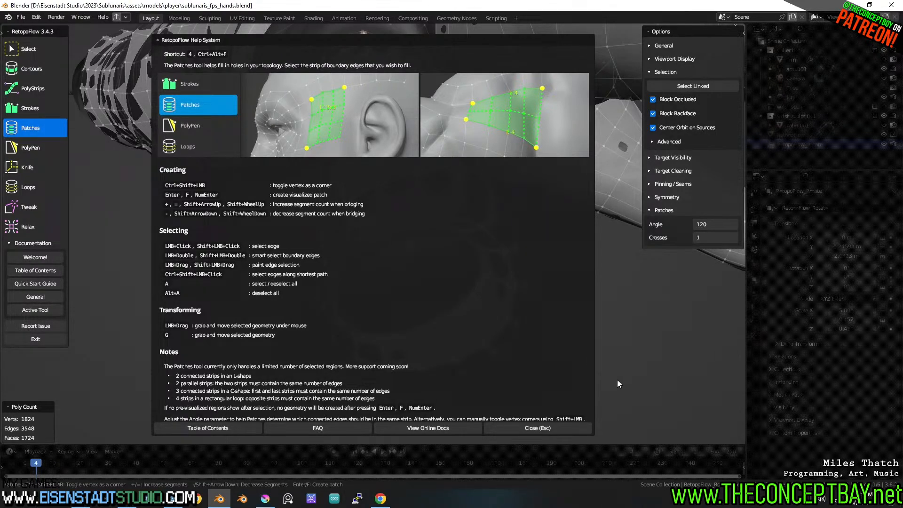
# Close the help page and bridge two pairs of opposite rim edges across the fingertip opening with three-segment patches.
pyautogui.click(555, 427)
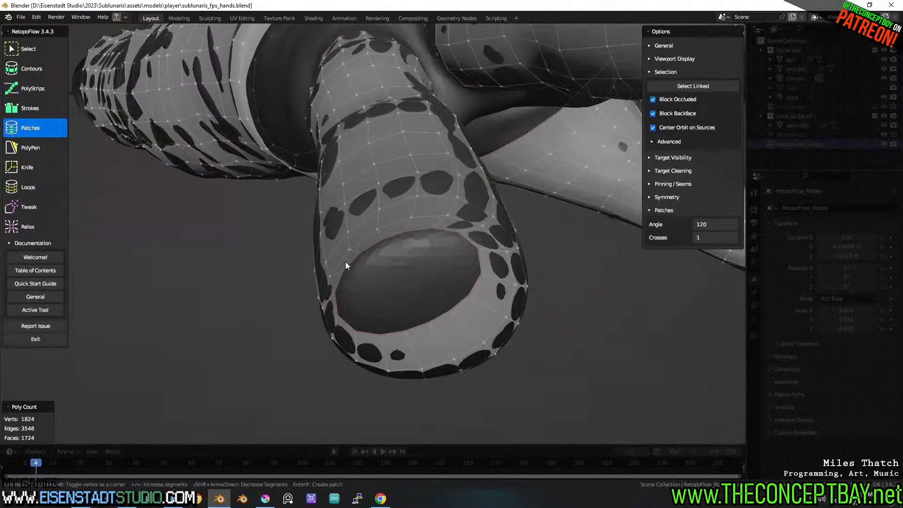
pyautogui.click(352, 262)
pyautogui.keyDown('shift'); pyautogui.click(369, 332); pyautogui.keyUp('shift')
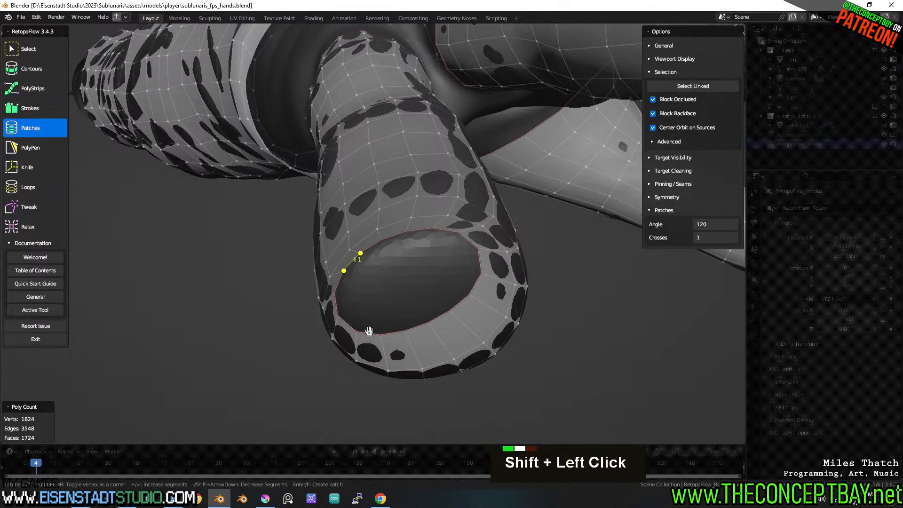
pyautogui.keyDown('shift'); pyautogui.scroll(2, 370, 324); pyautogui.keyUp('shift')
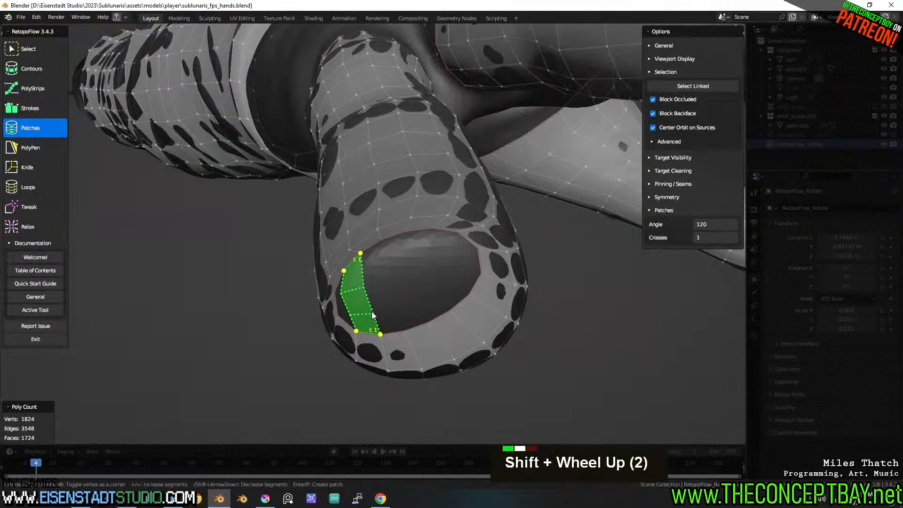
pyautogui.keyDown('shift'); pyautogui.click(425, 230); pyautogui.keyUp('shift')
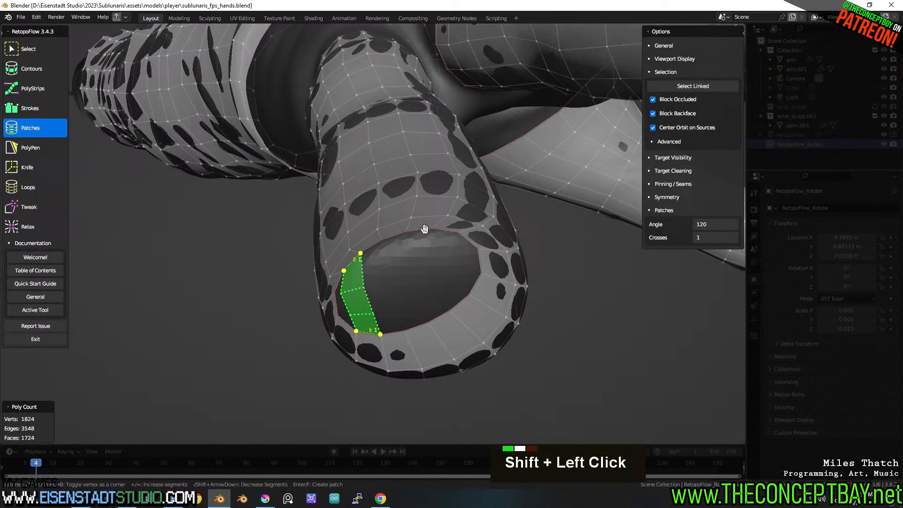
pyautogui.keyDown('shift'); pyautogui.click(470, 288); pyautogui.keyUp('shift')
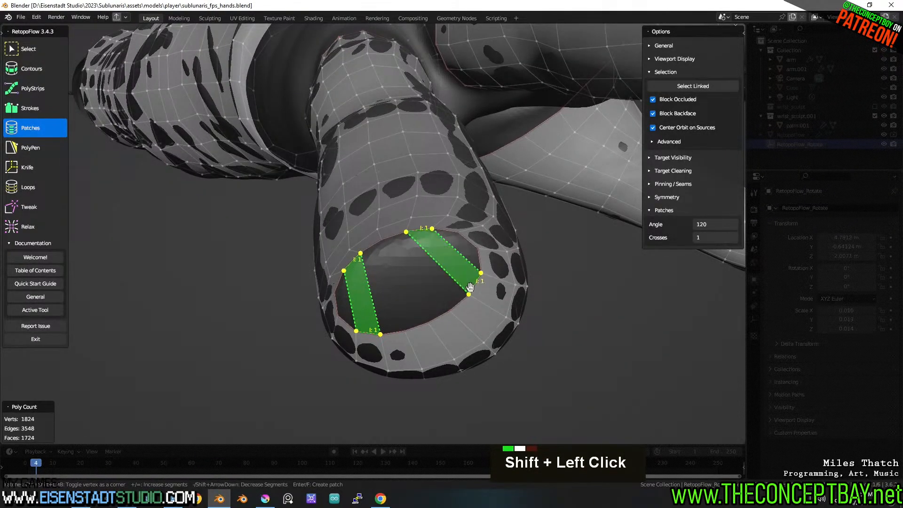
pyautogui.keyDown('shift'); pyautogui.scroll(1, 471, 287); pyautogui.keyUp('shift')
pyautogui.keyDown('shift'); pyautogui.scroll(1, 470, 287); pyautogui.keyUp('shift')
pyautogui.keyDown('shift'); pyautogui.click(453, 261); pyautogui.keyUp('shift')
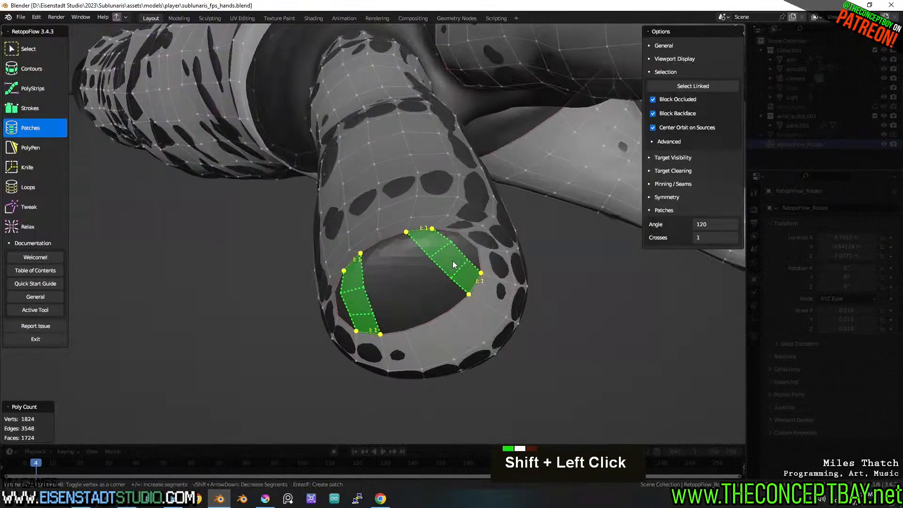
pyautogui.press('Return')
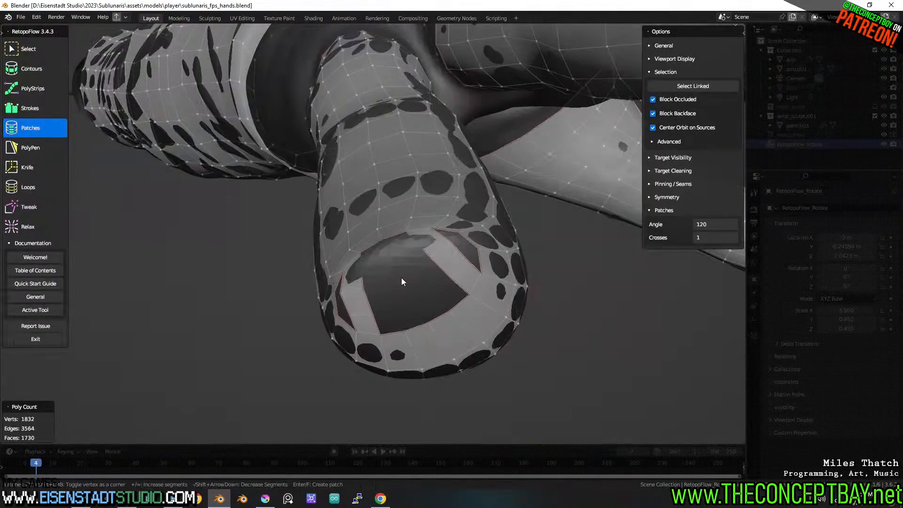
# Try bridging the central gap between the two patch strips by selecting their facing side edges, and drop the selection.
pyautogui.click(368, 298)
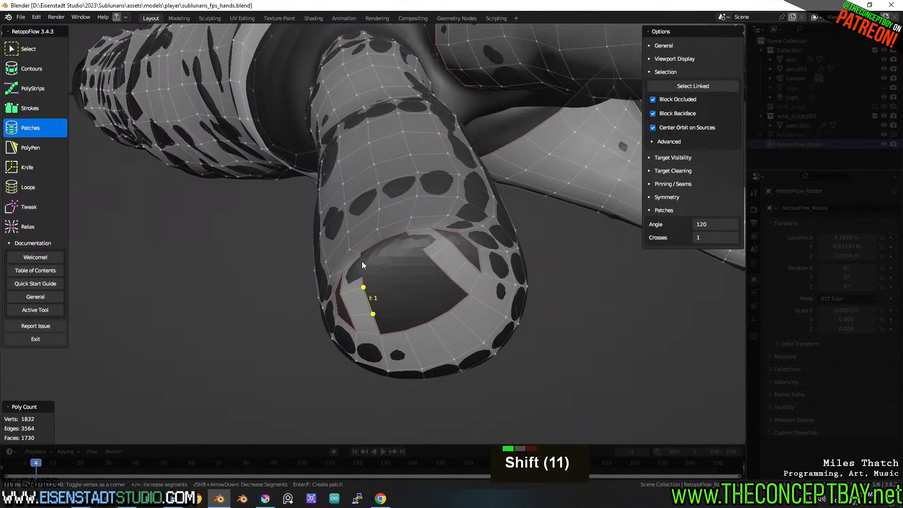
pyautogui.click(363, 274)
pyautogui.keyDown('shift'); pyautogui.click(377, 319); pyautogui.keyUp('shift')
pyautogui.keyDown('shift'); pyautogui.click(415, 248); pyautogui.keyUp('shift')
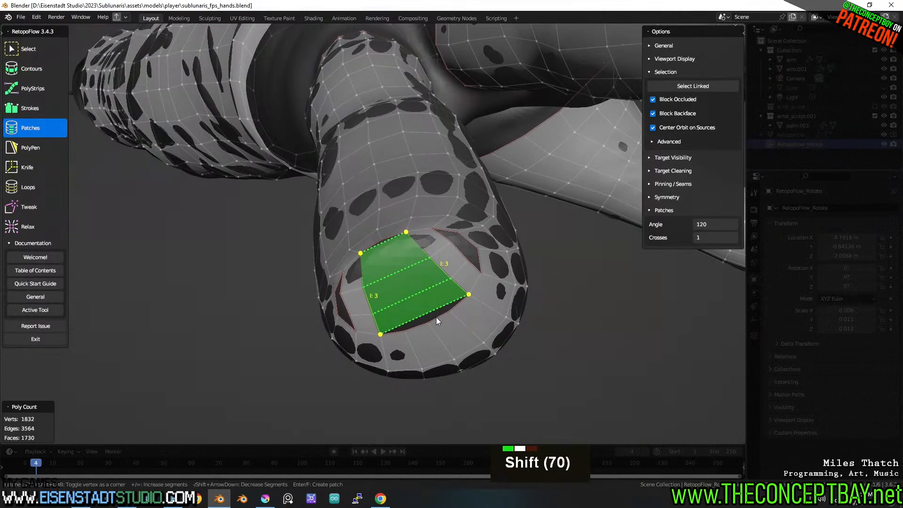
pyautogui.click(441, 263)
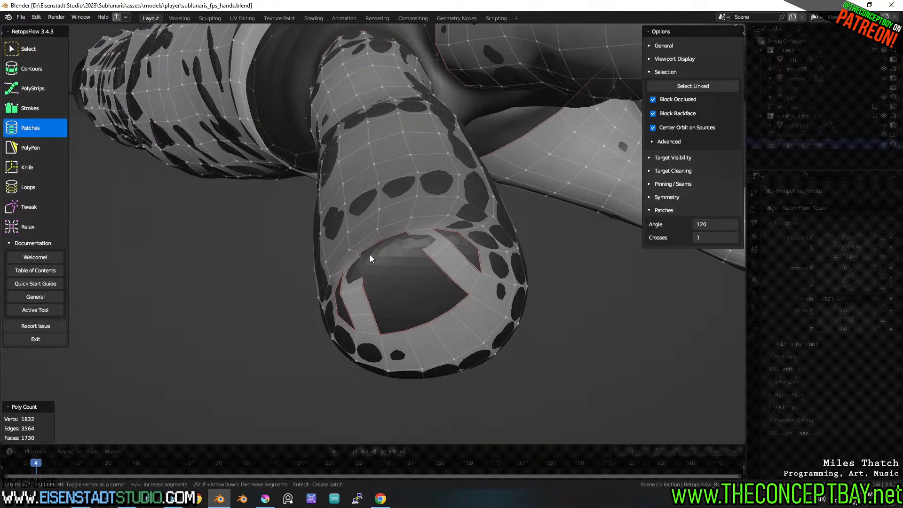
# Undo the two patch strips and their edge selections so the fingertip opening is empty again.
pyautogui.moveTo(392, 276)
pyautogui.mouseDown(button='middle')
pyautogui.moveTo(397, 273)
pyautogui.moveTo(394, 282)
pyautogui.mouseUp(button='middle')
pyautogui.hotkey('ctrl', 'z')
pyautogui.hotkey('ctrl', 'z')
pyautogui.hotkey('ctrl', 'z')
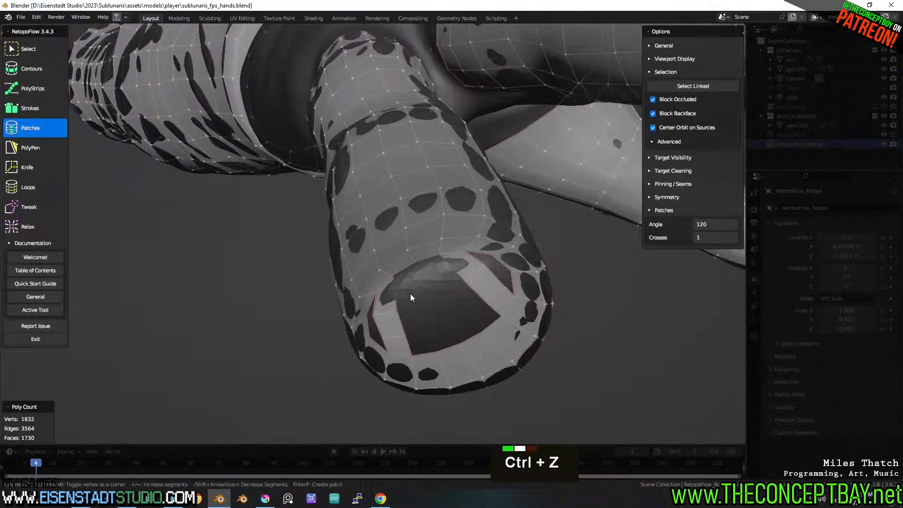
pyautogui.hotkey('ctrl', 'z')
pyautogui.hotkey('ctrl', 'z')
pyautogui.hotkey('ctrl', 'z')
pyautogui.hotkey('ctrl', 'z')
pyautogui.hotkey('ctrl', 'z')
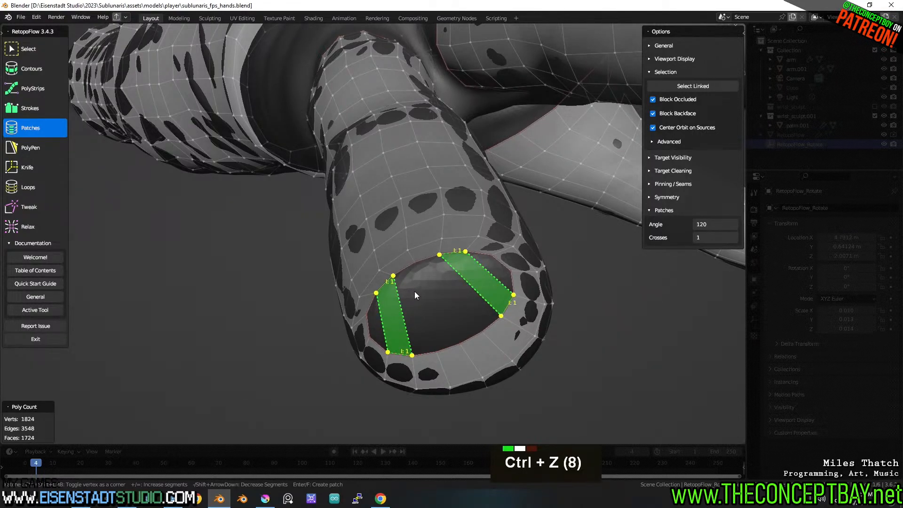
pyautogui.hotkey('ctrl', 'z')
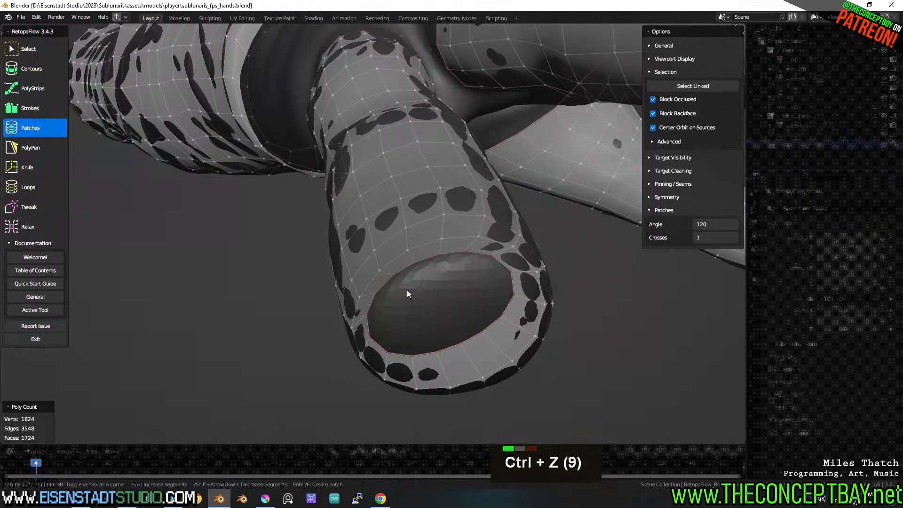
# Try pairing a single upper-rim edge with a nearer lower-rim edge of the fingertip opening to preview a bridge.
pyautogui.press('shift')
pyautogui.press('shift')
pyautogui.press('shift')
pyautogui.press('shift')
pyautogui.press('shift')
pyautogui.press('shift')
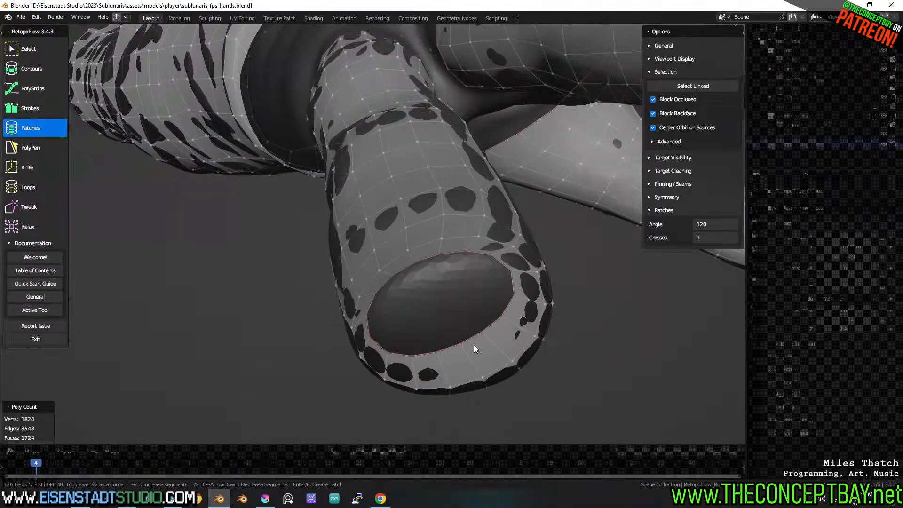
pyautogui.keyDown('shift'); pyautogui.click(457, 253); pyautogui.keyUp('shift')
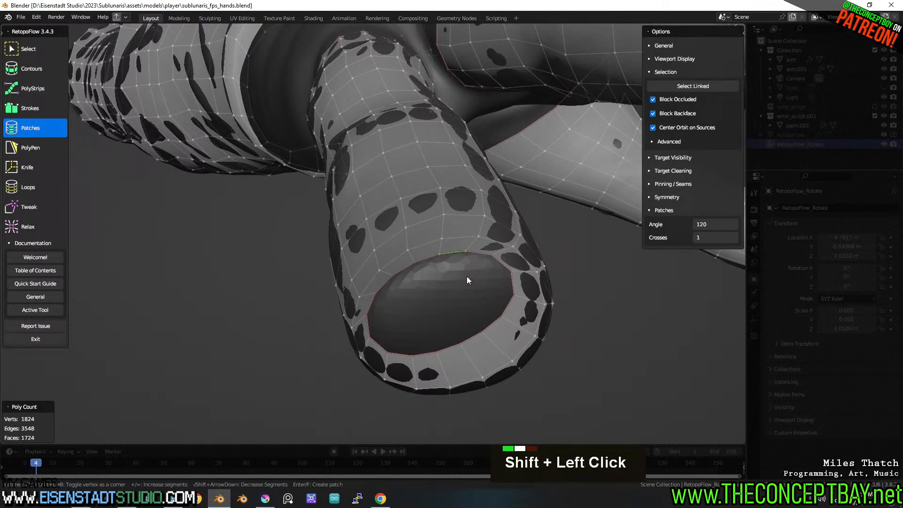
pyautogui.click(491, 324)
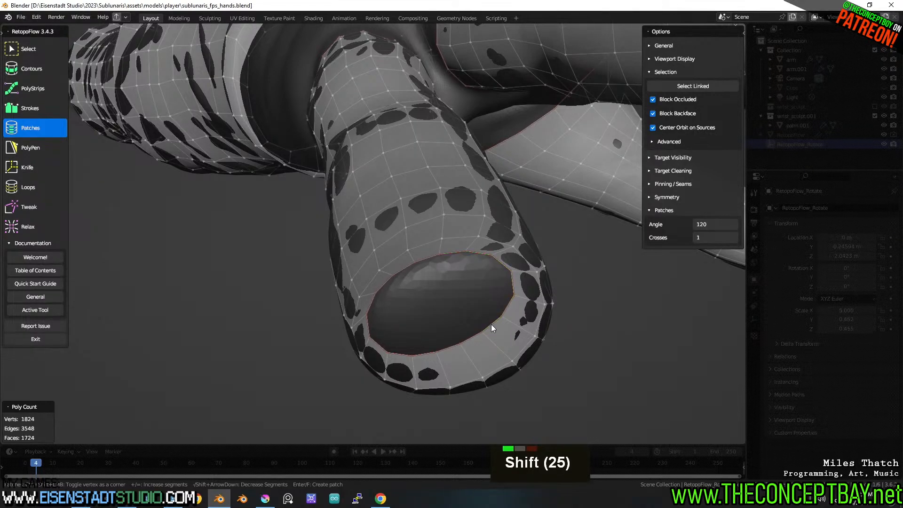
pyautogui.keyDown('shift'); pyautogui.click(451, 251); pyautogui.keyUp('shift')
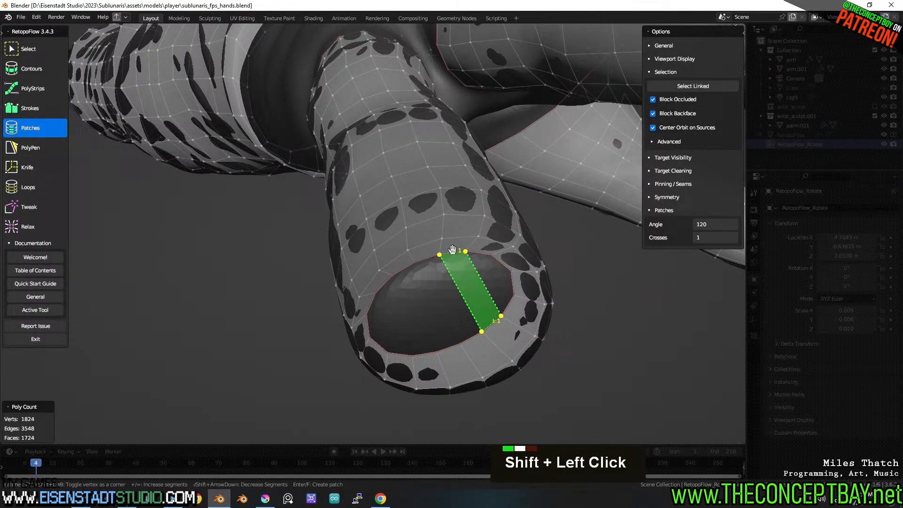
# Try previewing two bridges at once from four single rim edges, adding and removing an adjacent upper-rim edge.
pyautogui.click(385, 282)
pyautogui.keyDown('shift'); pyautogui.click(423, 353); pyautogui.keyUp('shift')
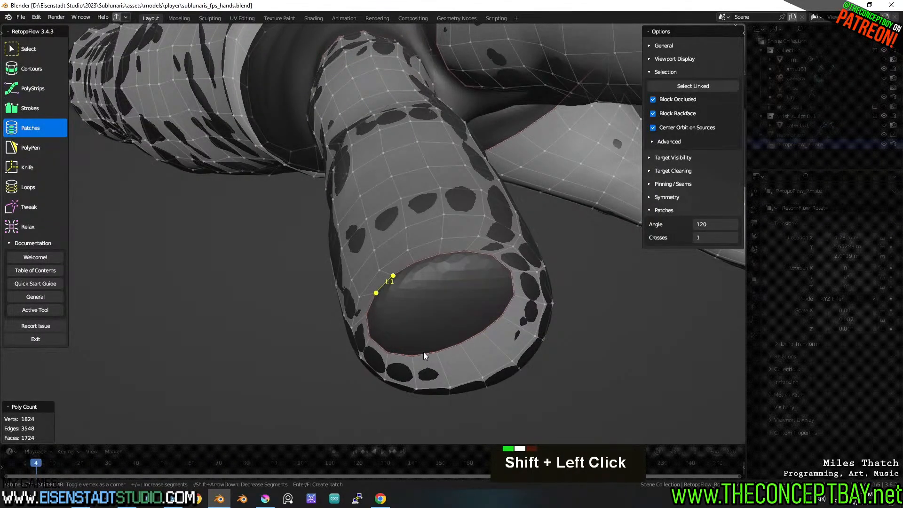
pyautogui.keyDown('shift'); pyautogui.click(451, 253); pyautogui.keyUp('shift')
pyautogui.keyDown('shift'); pyautogui.click(486, 326); pyautogui.keyUp('shift')
pyautogui.keyDown('shift'); pyautogui.scroll(2, 486, 326); pyautogui.keyUp('shift')
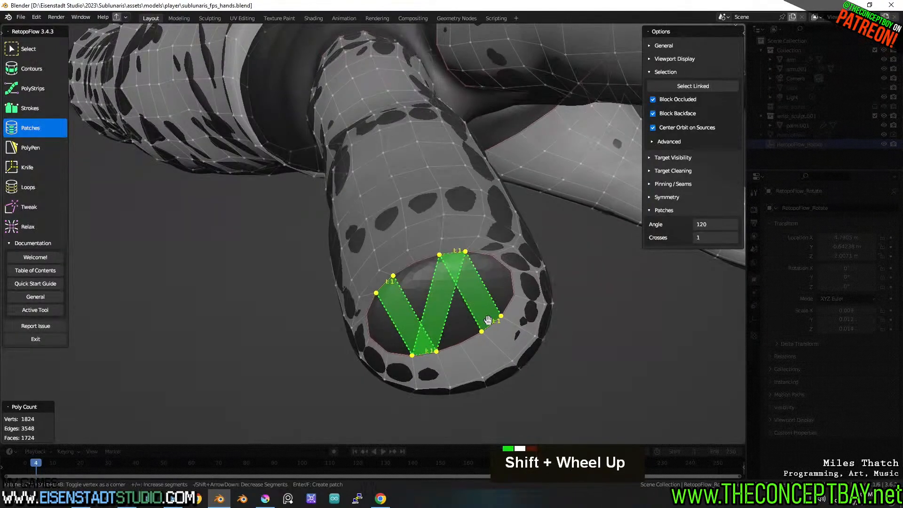
pyautogui.keyDown('shift'); pyautogui.click(427, 259); pyautogui.keyUp('shift')
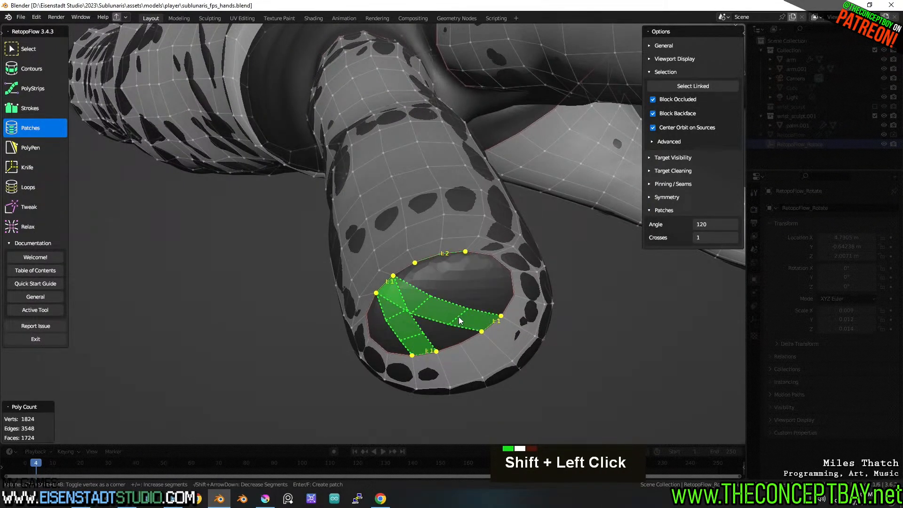
pyautogui.keyDown('shift'); pyautogui.click(432, 259); pyautogui.keyUp('shift')
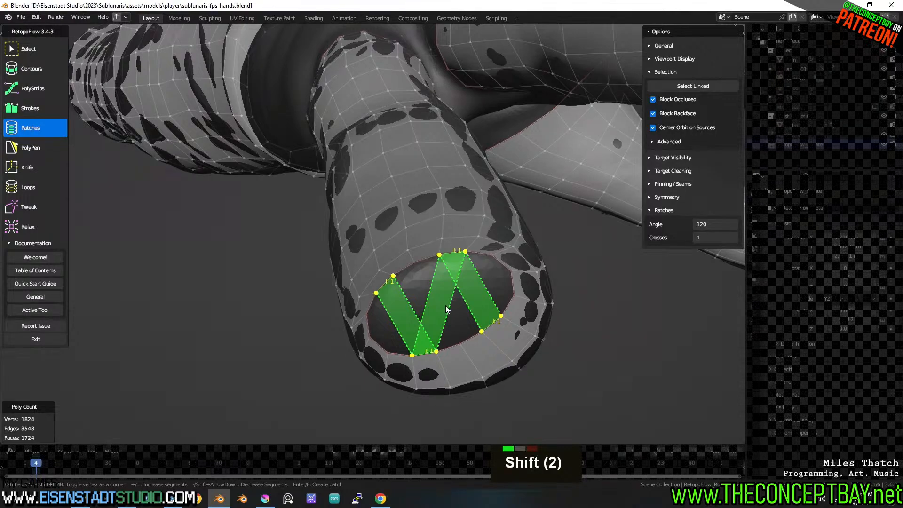
# Create a four-segment patch between one lower-rim edge and one upper-rim edge near the opening's left end.
pyautogui.click(429, 355)
pyautogui.click(428, 353)
pyautogui.keyDown('shift'); pyautogui.click(389, 280); pyautogui.keyUp('shift')
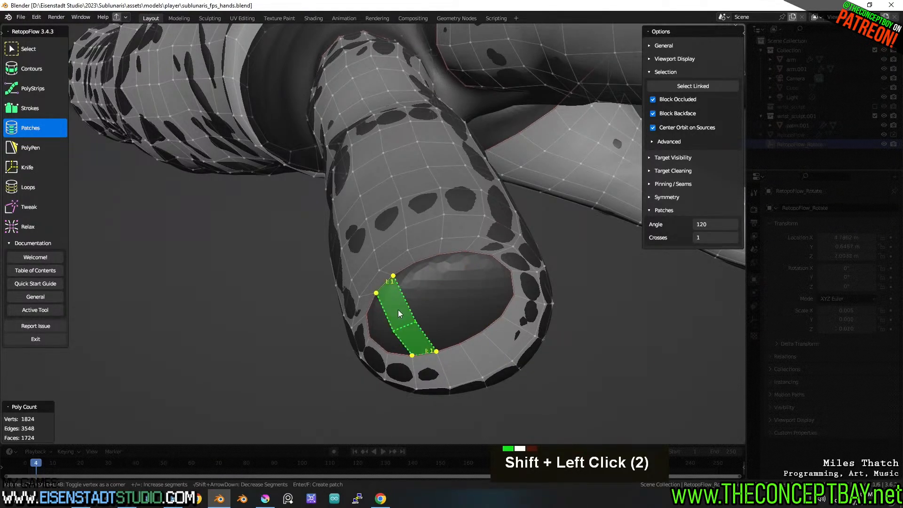
pyautogui.keyDown('shift'); pyautogui.scroll(2, 398, 309); pyautogui.keyUp('shift')
pyautogui.keyDown('shift'); pyautogui.scroll(1, 398, 310); pyautogui.keyUp('shift')
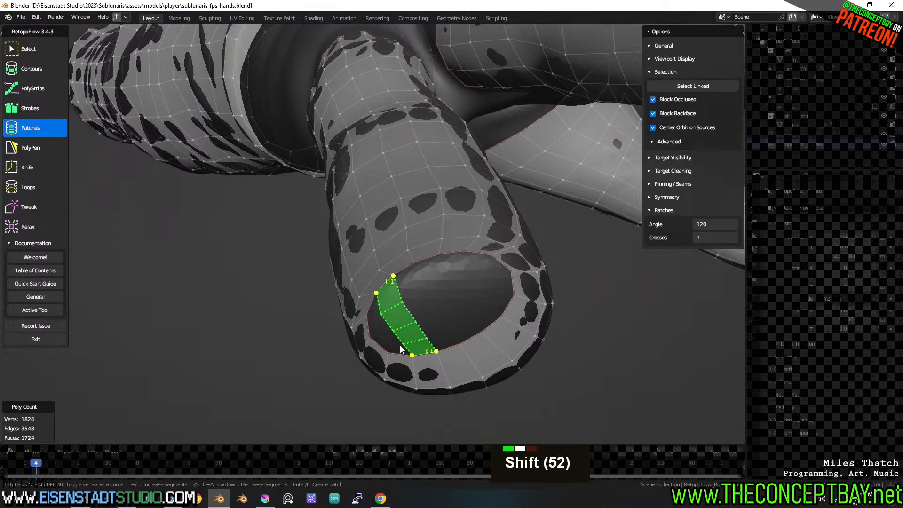
pyautogui.press('Return')
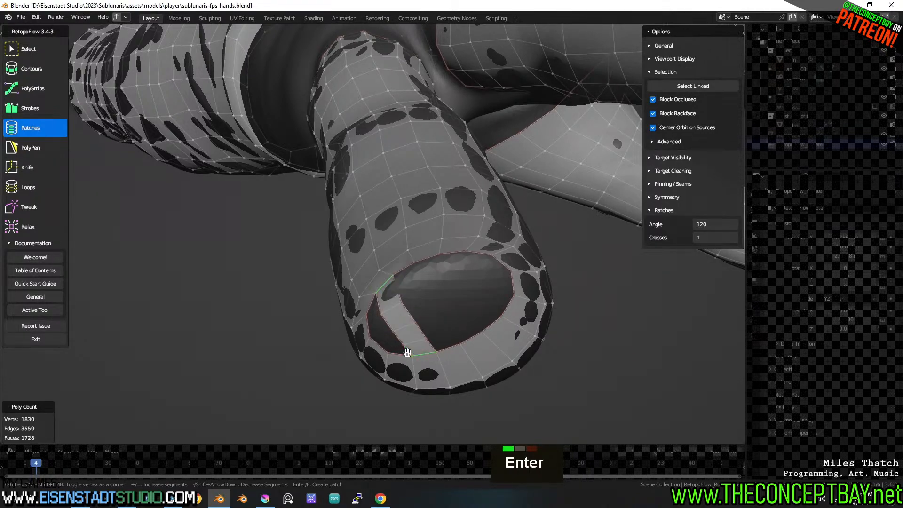
# Create a second four-segment patch between an upper-rim edge and a lower-rim edge near the opening's right end.
pyautogui.click(448, 253)
pyautogui.keyDown('shift'); pyautogui.click(489, 320); pyautogui.keyUp('shift')
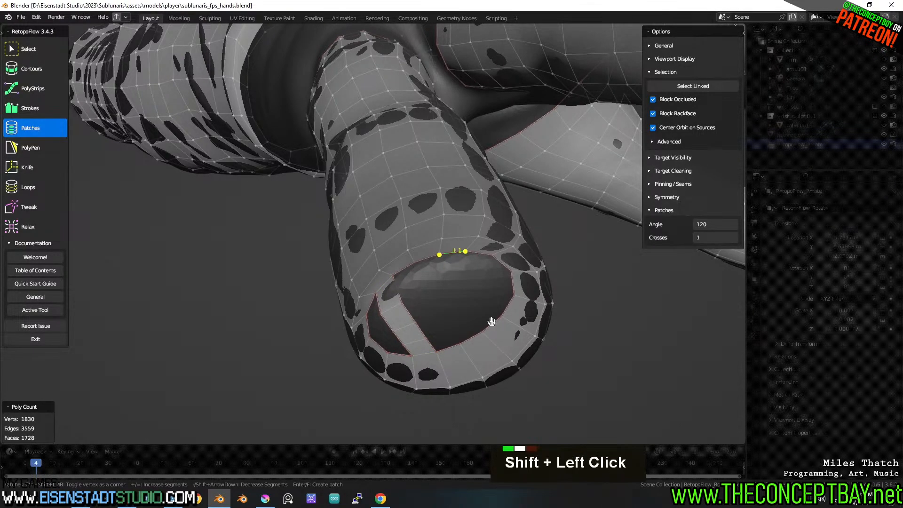
pyautogui.keyDown('shift'); pyautogui.scroll(2, 491, 322); pyautogui.keyUp('shift')
pyautogui.keyDown('shift'); pyautogui.scroll(1, 491, 322); pyautogui.keyUp('shift')
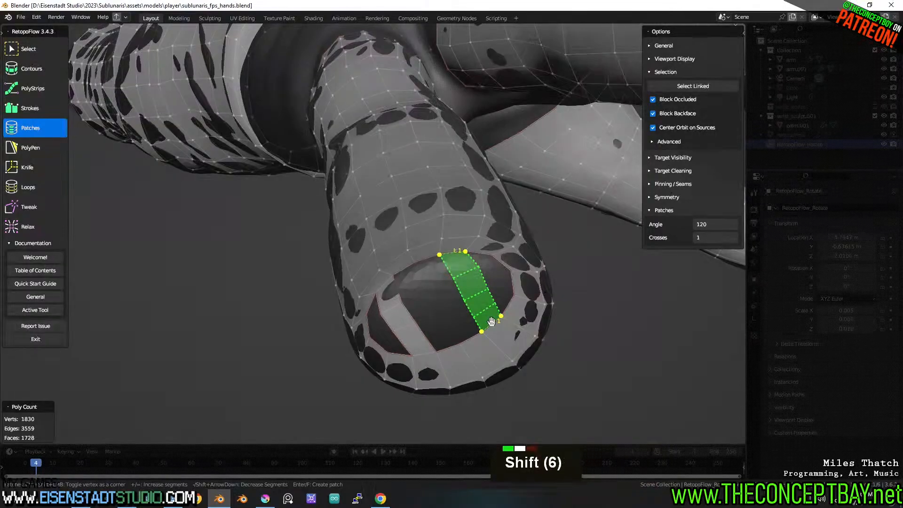
pyautogui.press('Return')
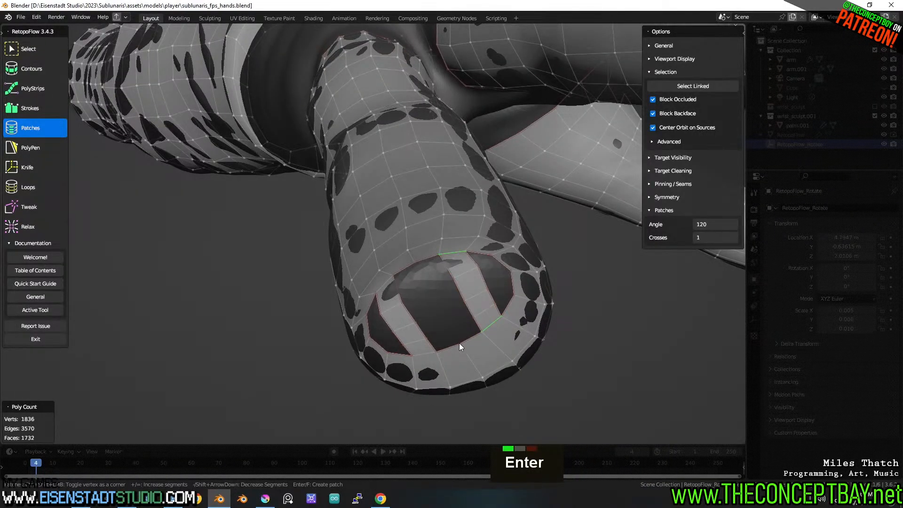
# Fill the gap between the two strips with a two-by-four patch from the remaining upper and lower rim edges.
pyautogui.click(450, 347)
pyautogui.keyDown('shift'); pyautogui.click(414, 267); pyautogui.keyUp('shift')
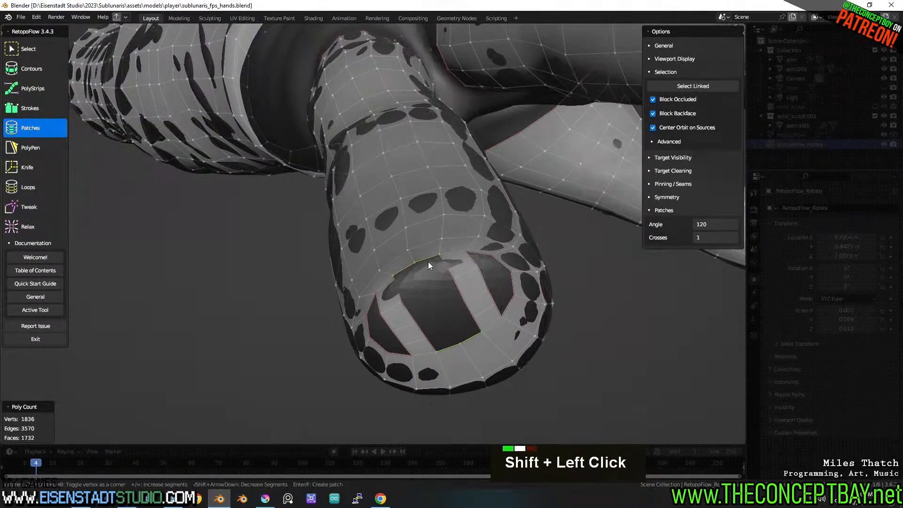
pyautogui.keyDown('shift'); pyautogui.scroll(1, 428, 261); pyautogui.keyUp('shift')
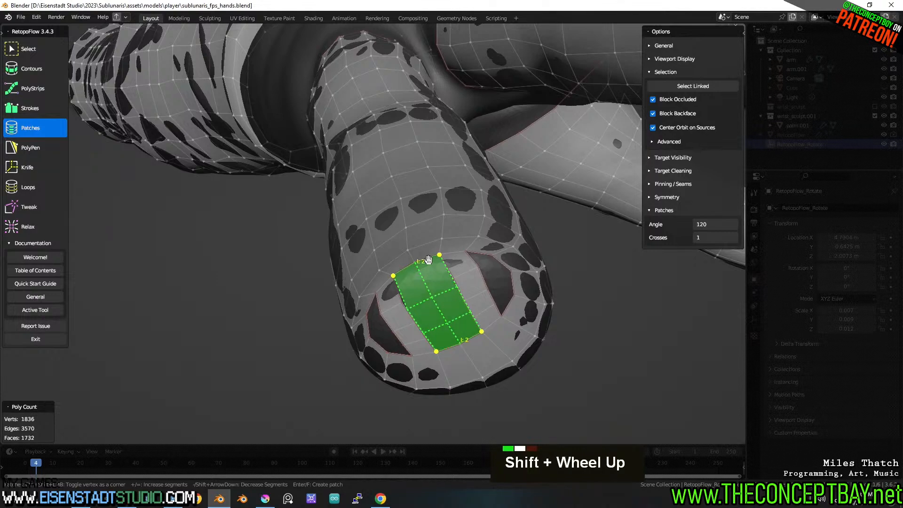
pyautogui.keyDown('shift'); pyautogui.scroll(1, 434, 301); pyautogui.keyUp('shift')
pyautogui.press('Return')
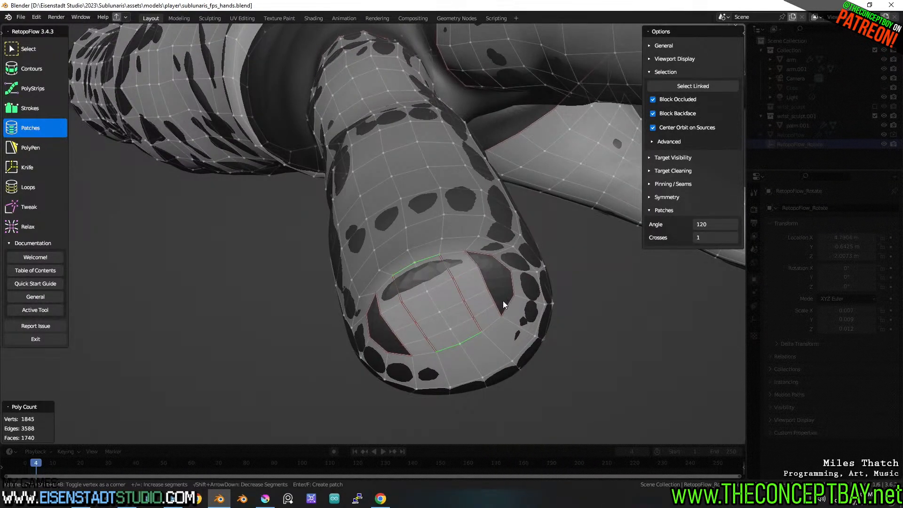
pyautogui.moveTo(503, 301); pyautogui.dragTo(521, 306, button='middle')
pyautogui.scroll(3, 513, 312)
pyautogui.scroll(-4, 531, 296)
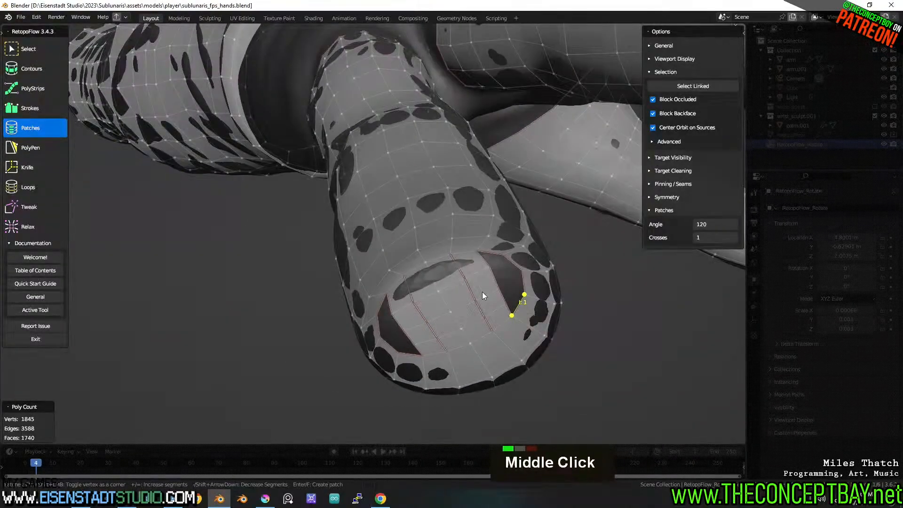
pyautogui.press('c')
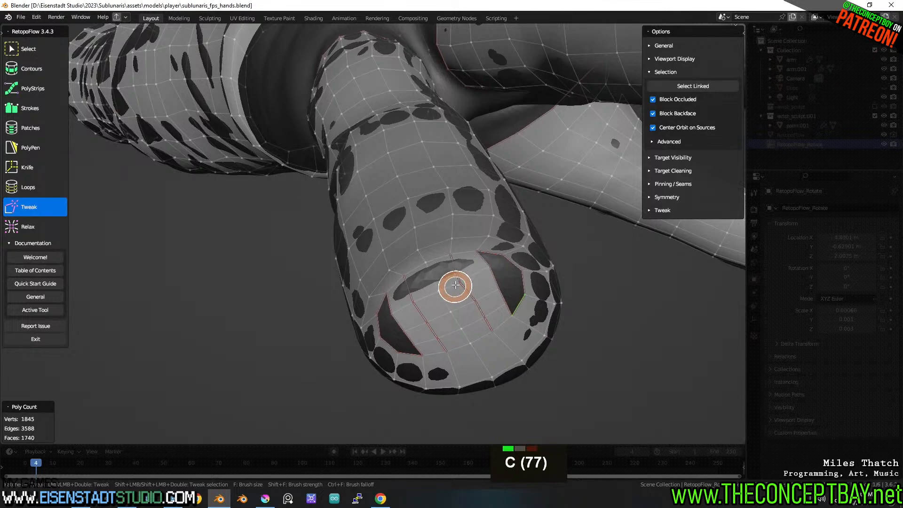
pyautogui.press('Escape')
pyautogui.hotkey('ctrl', 'z')
pyautogui.hotkey('ctrl', 'z')
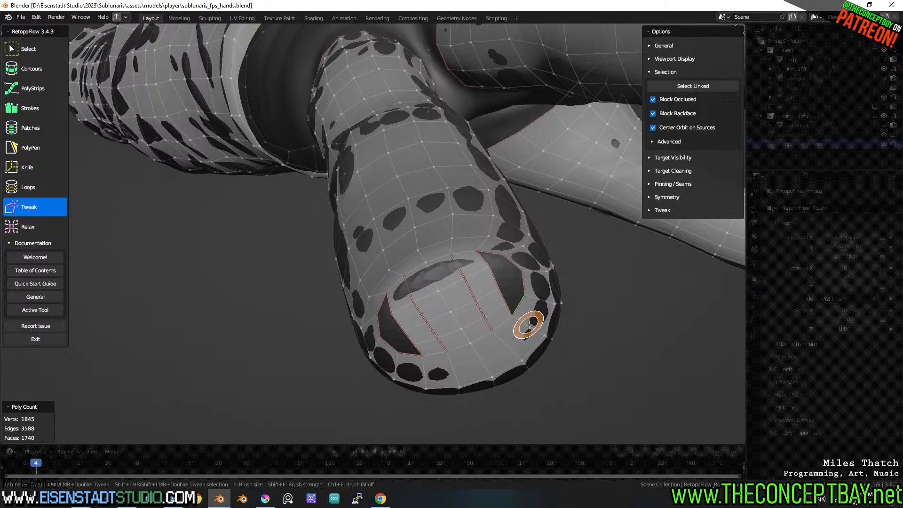
# Try to bridge the fingertip's right-hand hole with a PolyStrips quad strip from the outer rim to the patch edge.
pyautogui.click(40, 70)
pyautogui.click(46, 87)
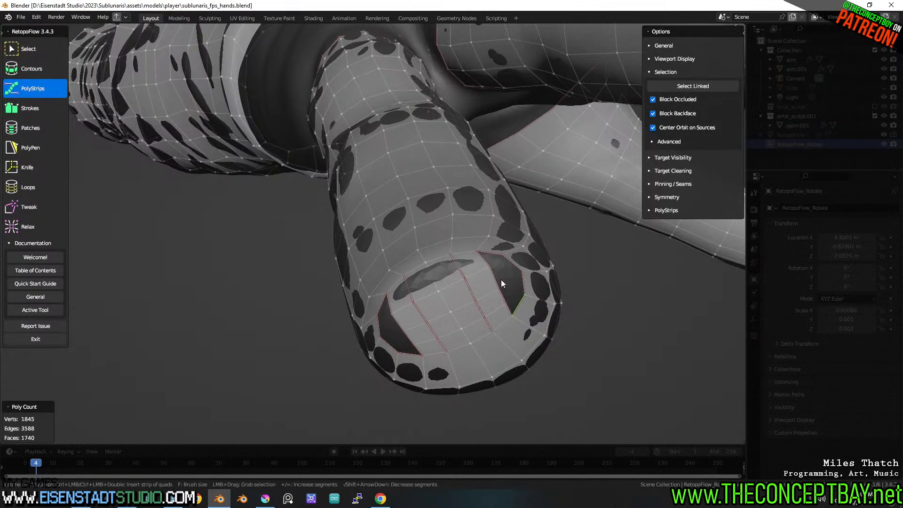
pyautogui.press('f')
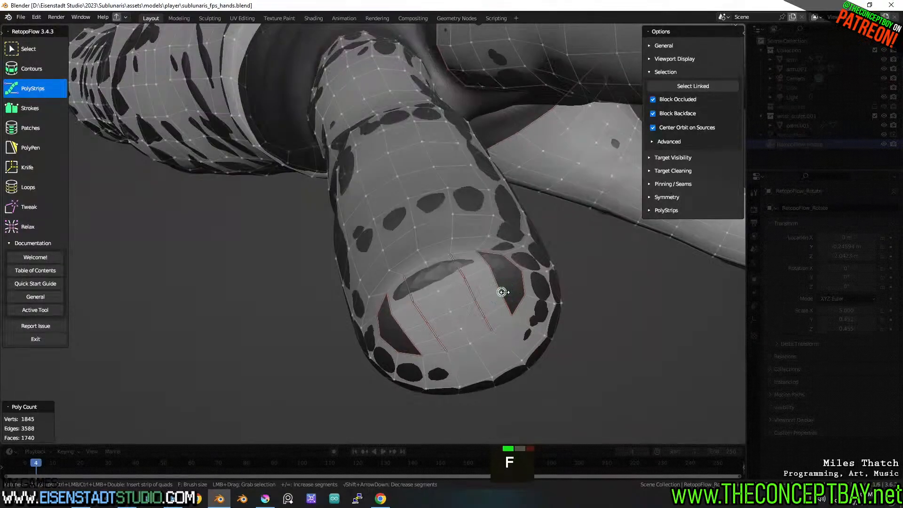
pyautogui.click(511, 293)
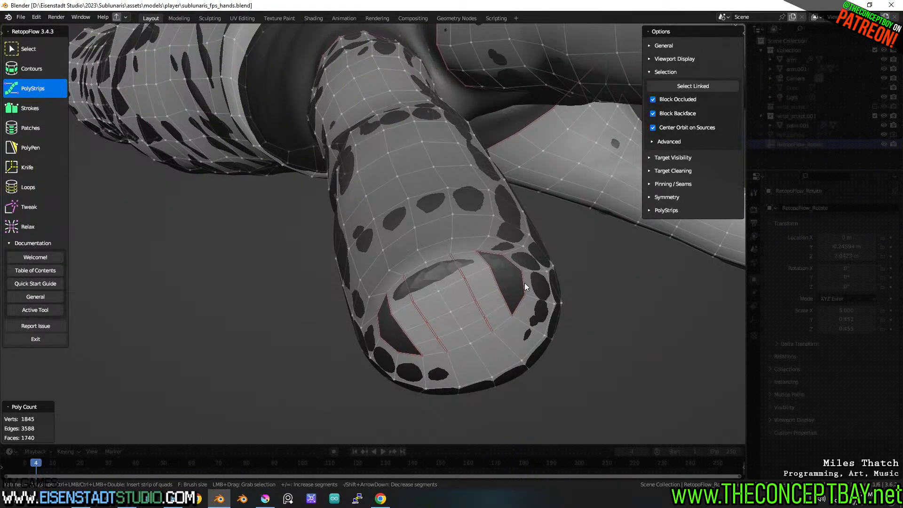
pyautogui.moveTo(525, 283); pyautogui.dragTo(491, 304)
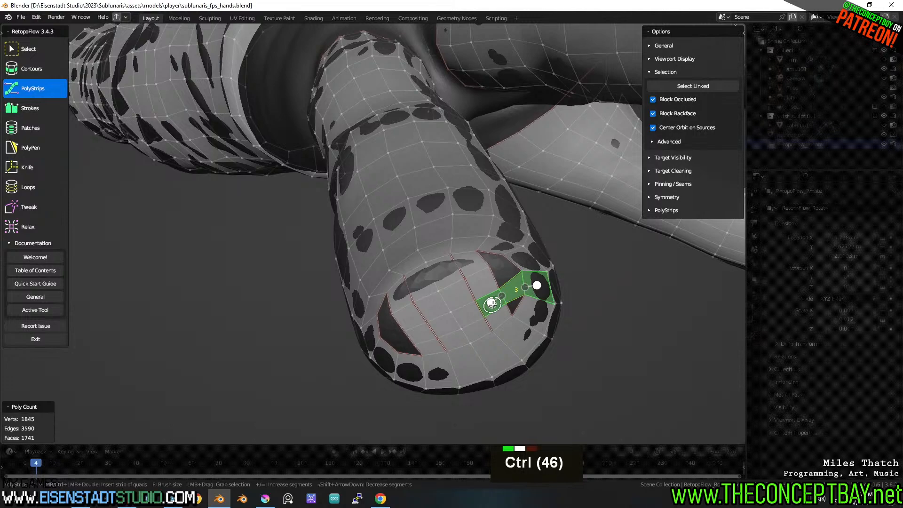
pyautogui.hotkey('ctrl', 'z')
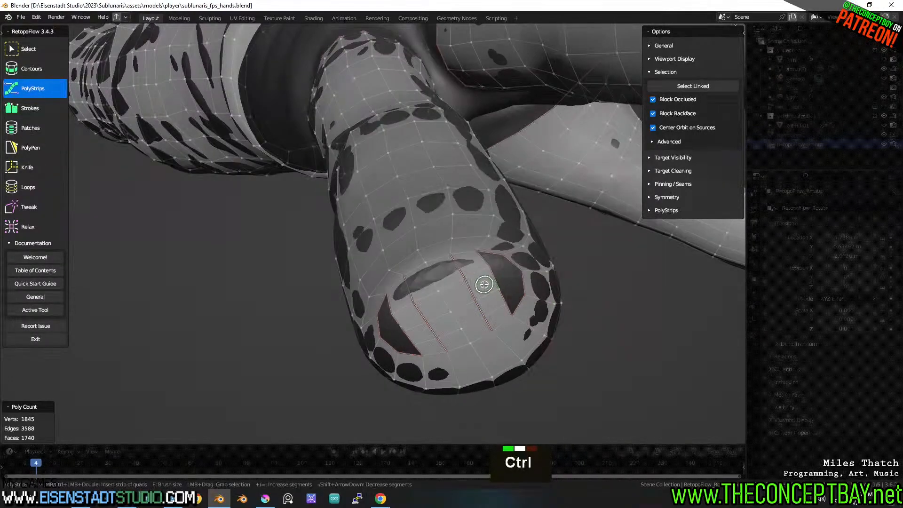
pyautogui.scroll(2, 486, 284)
pyautogui.scroll(-2, 522, 283)
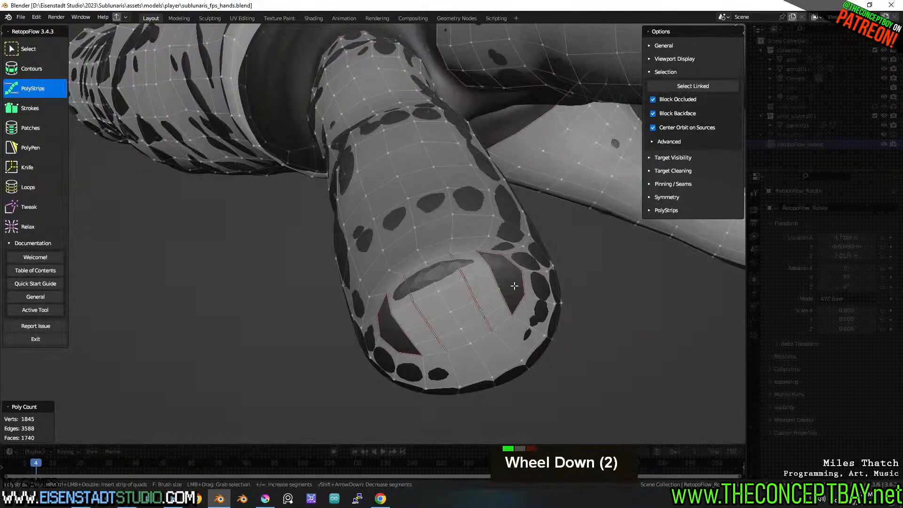
# Fill the upper part of the fingertip's right-hand hole with PolyPen faces, starting with a triangle in the top corner.
pyautogui.moveTo(514, 286)
pyautogui.keyDown('ctrl'); pyautogui.mouseDown(button='middle')
pyautogui.moveTo(527, 292)
pyautogui.moveTo(508, 286)
pyautogui.mouseUp(button='middle'); pyautogui.keyUp('ctrl')
pyautogui.keyDown('ctrl'); pyautogui.moveTo(508, 286); pyautogui.dragTo(507, 279, button='middle'); pyautogui.keyUp('ctrl')
pyautogui.keyDown('shift'); pyautogui.moveTo(507, 279); pyautogui.dragTo(517, 288, button='middle'); pyautogui.keyUp('shift')
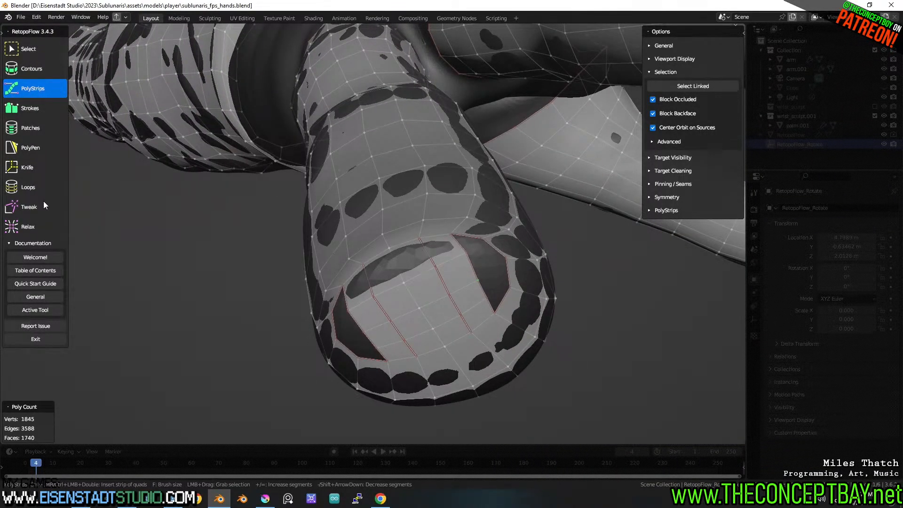
pyautogui.click(46, 148)
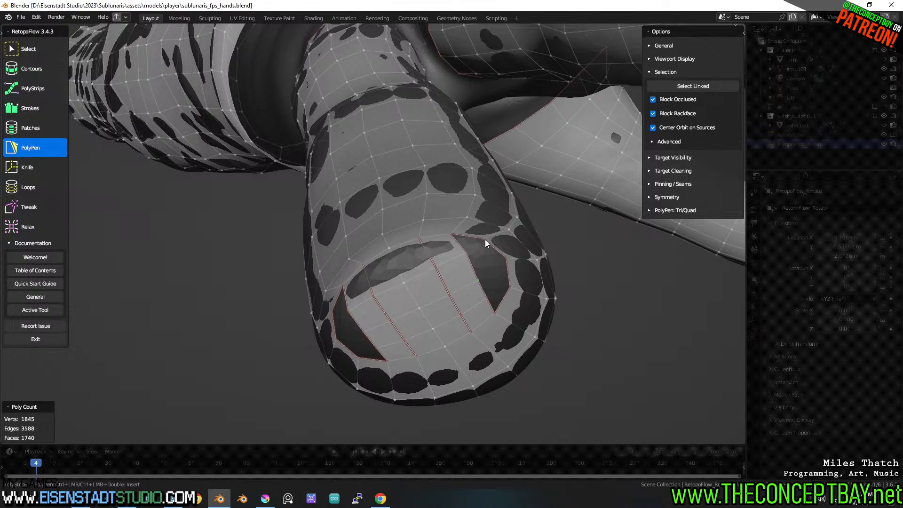
pyautogui.keyDown('ctrl'); pyautogui.click(475, 247); pyautogui.keyUp('ctrl')
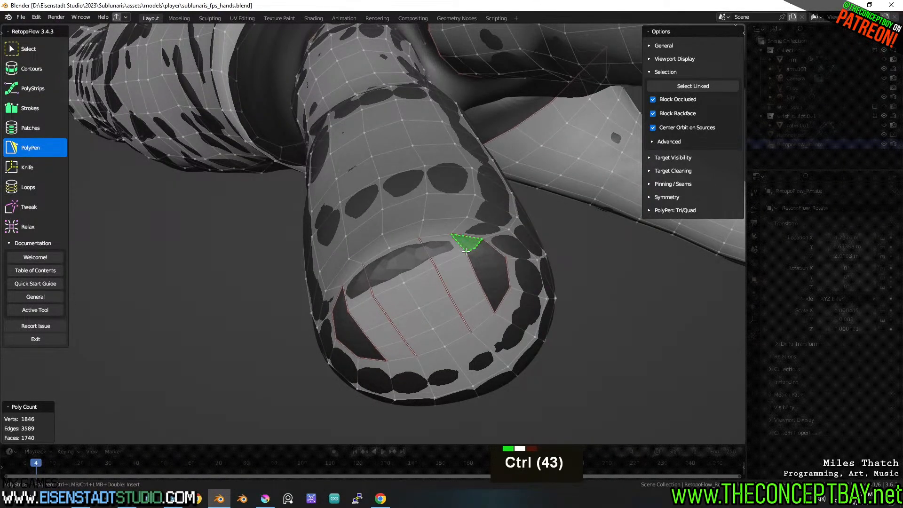
pyautogui.keyDown('ctrl'); pyautogui.click(464, 249); pyautogui.keyUp('ctrl')
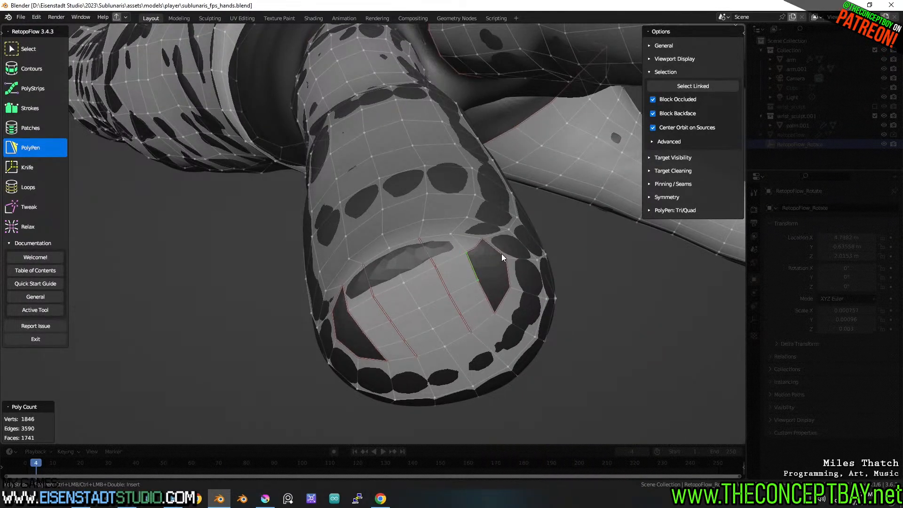
pyautogui.keyDown('ctrl'); pyautogui.click(489, 272); pyautogui.keyUp('ctrl')
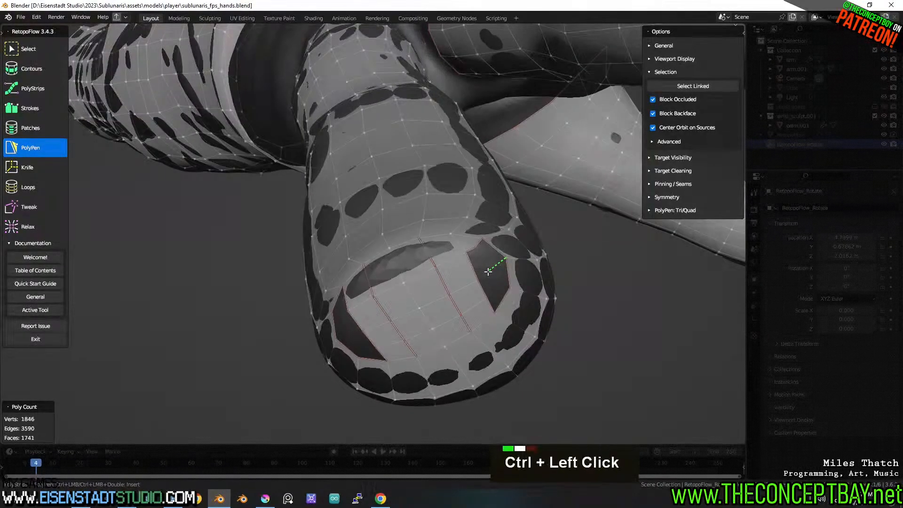
pyautogui.keyDown('ctrl'); pyautogui.click(488, 272); pyautogui.keyUp('ctrl')
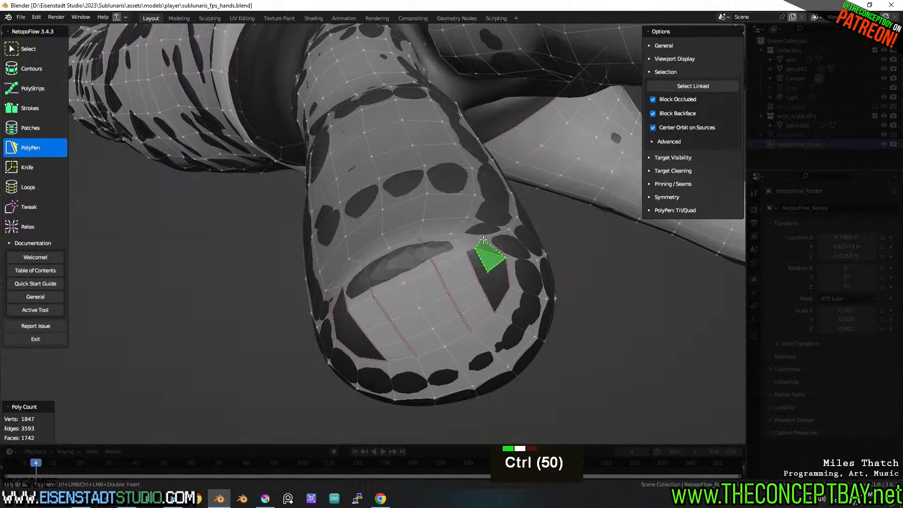
pyautogui.keyDown('ctrl'); pyautogui.click(483, 240); pyautogui.keyUp('ctrl')
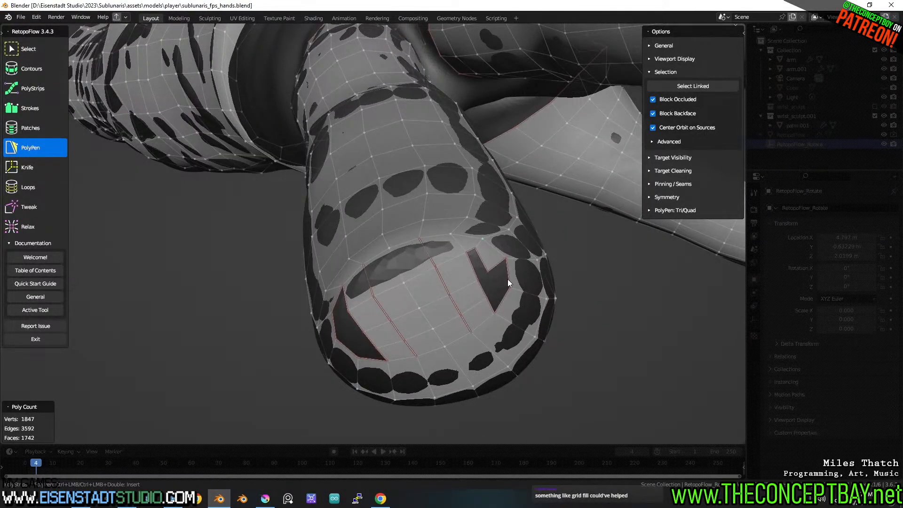
# Close the rest of the right-hand hole with four PolyPen faces, starting from its lower corner.
pyautogui.press('ctrl')
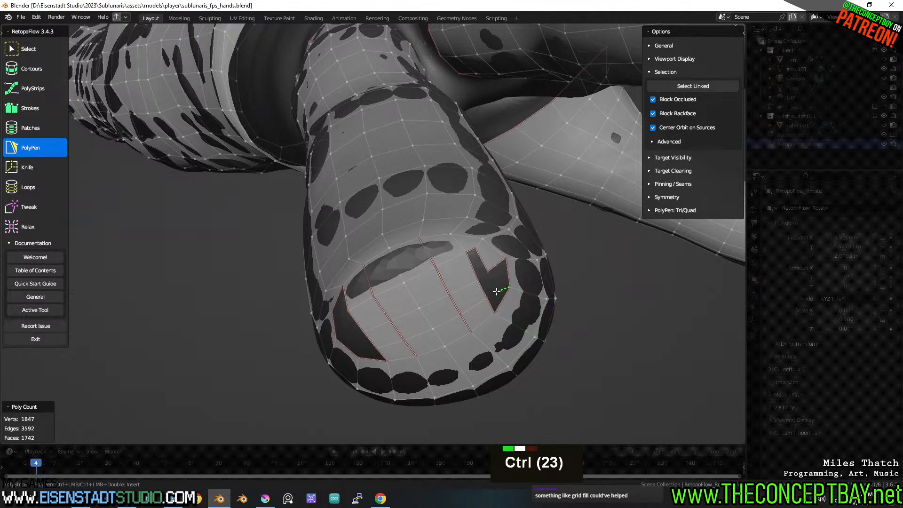
pyautogui.keyDown('ctrl'); pyautogui.click(496, 290); pyautogui.keyUp('ctrl')
pyautogui.keyDown('ctrl'); pyautogui.click(491, 302); pyautogui.keyUp('ctrl')
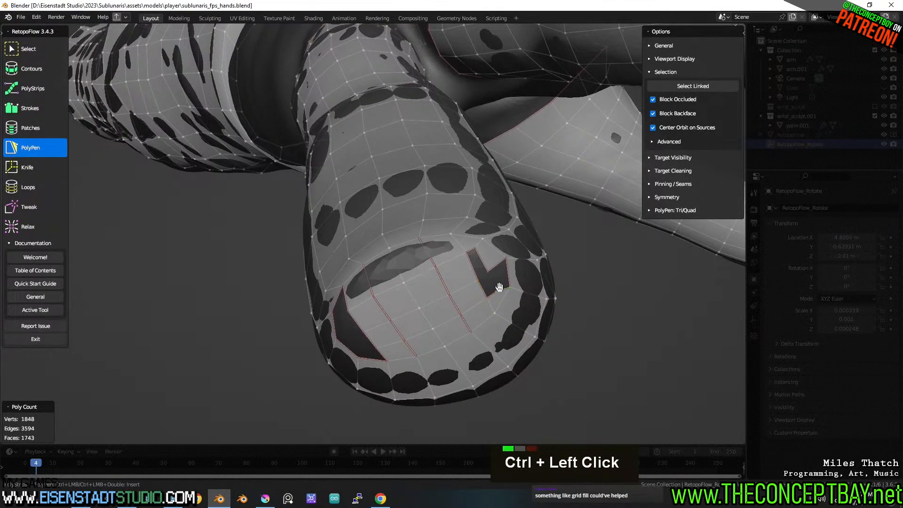
pyautogui.keyDown('ctrl'); pyautogui.click(496, 267); pyautogui.keyUp('ctrl')
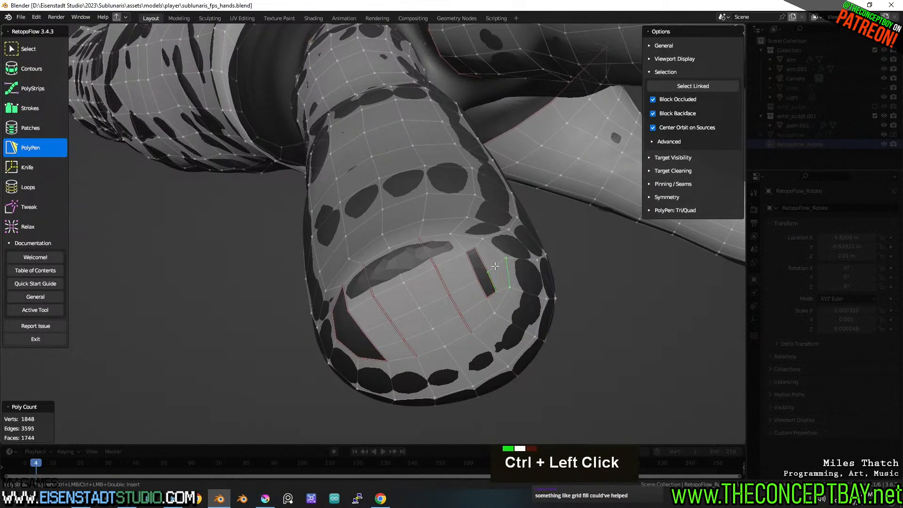
pyautogui.keyDown('ctrl'); pyautogui.click(484, 288); pyautogui.keyUp('ctrl')
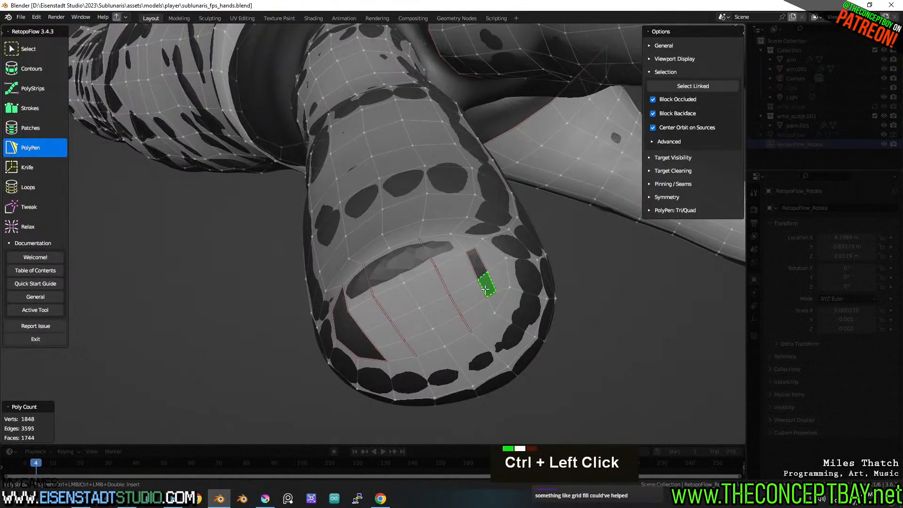
pyautogui.keyDown('ctrl'); pyautogui.click(485, 265); pyautogui.keyUp('ctrl')
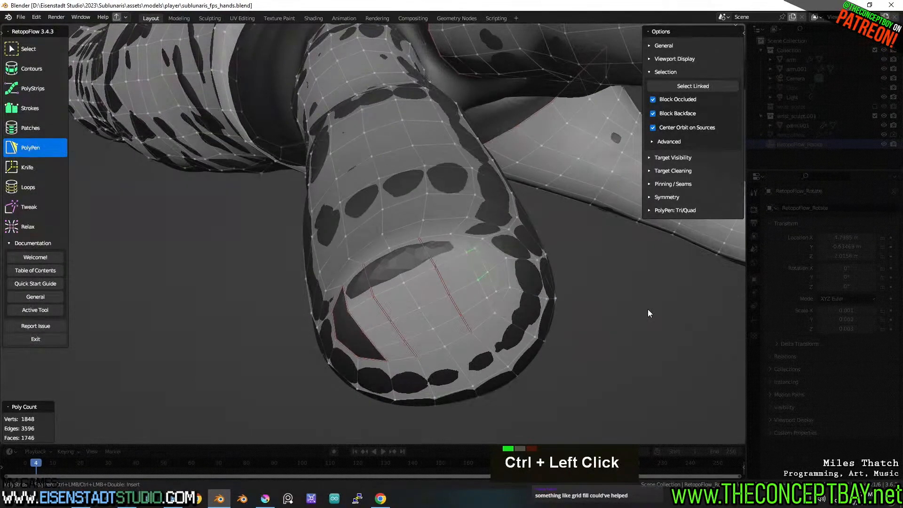
# Cap the upper and lower corners of the fingertip's left-hand hole with one PolyPen triangle each.
pyautogui.moveTo(507, 306); pyautogui.dragTo(463, 317, button='middle')
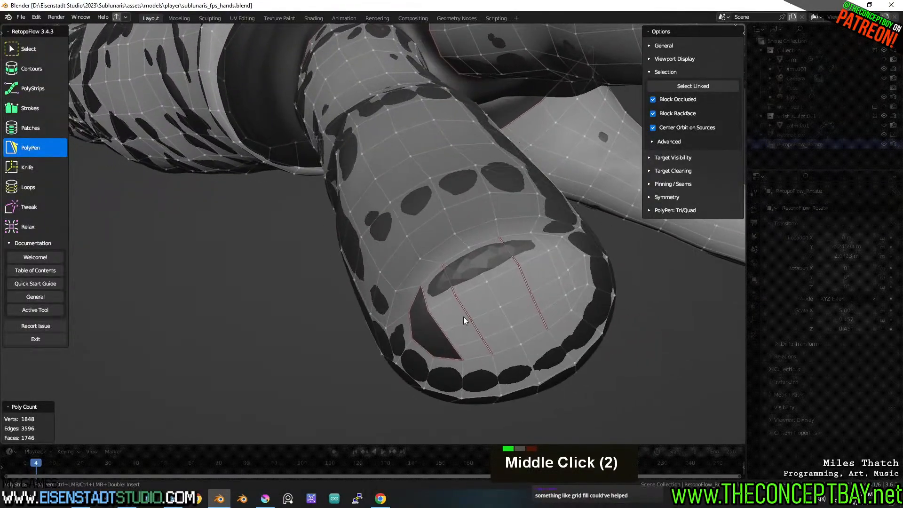
pyautogui.keyDown('ctrl'); pyautogui.click(414, 312); pyautogui.keyUp('ctrl')
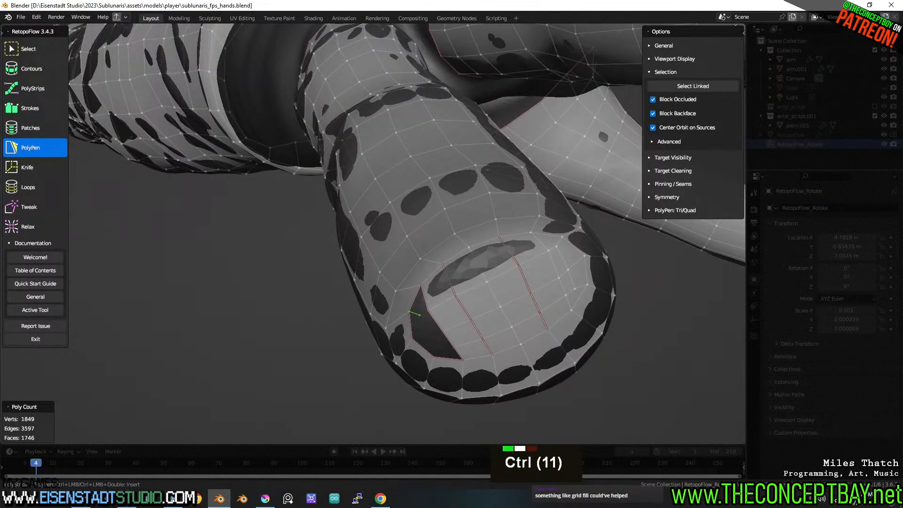
pyautogui.keyDown('ctrl'); pyautogui.click(424, 301); pyautogui.keyUp('ctrl')
pyautogui.keyDown('ctrl'); pyautogui.click(424, 302); pyautogui.keyUp('ctrl')
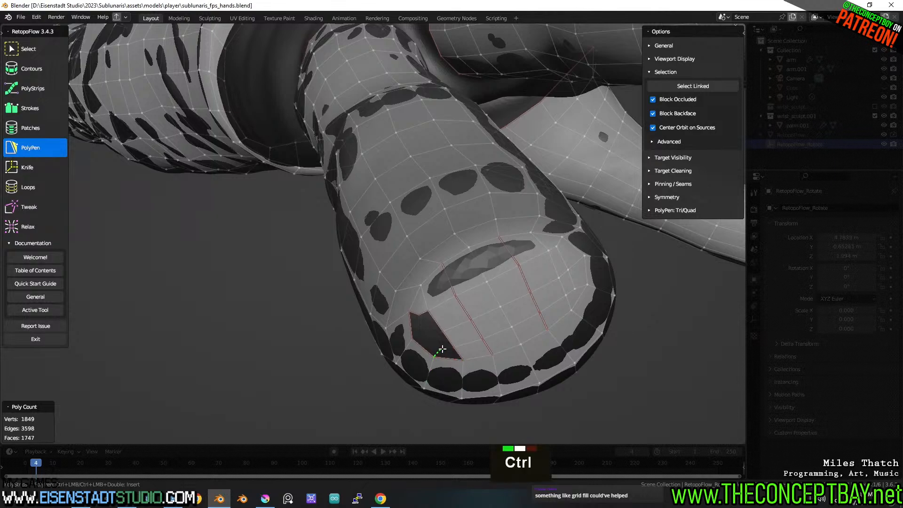
pyautogui.keyDown('ctrl'); pyautogui.click(435, 355); pyautogui.keyUp('ctrl')
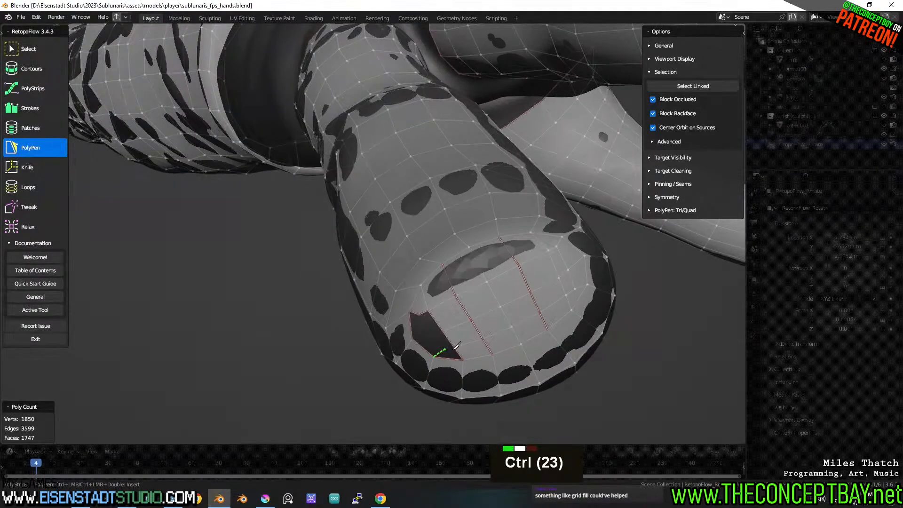
pyautogui.keyDown('ctrl'); pyautogui.click(456, 352); pyautogui.keyUp('ctrl')
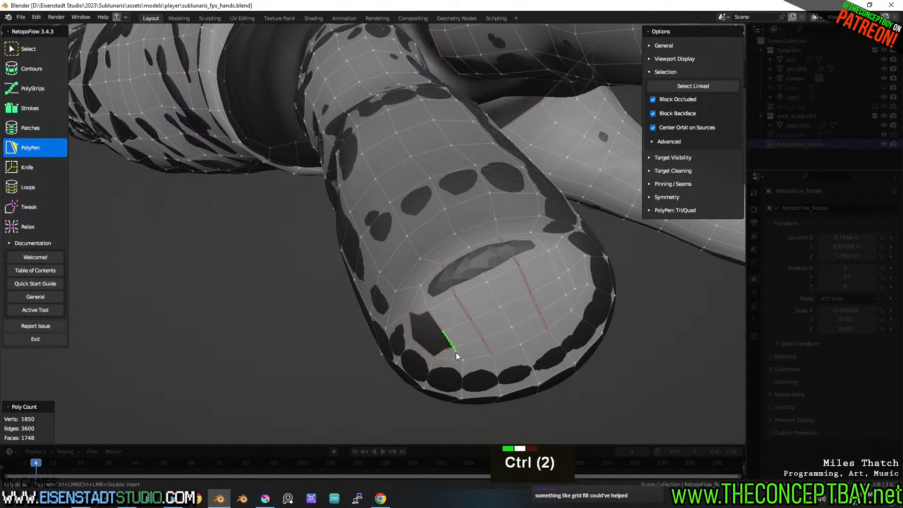
# Try to fill the lower part of the left-hand hole with a single face spanning rim to patch.
pyautogui.keyDown('ctrl'); pyautogui.click(425, 349); pyautogui.keyUp('ctrl')
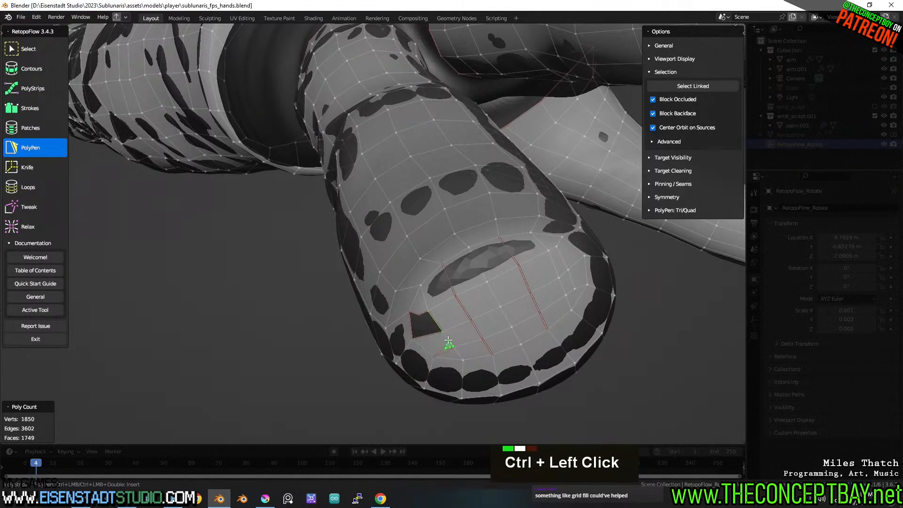
pyautogui.hotkey('ctrl', 'z')
pyautogui.click(447, 339)
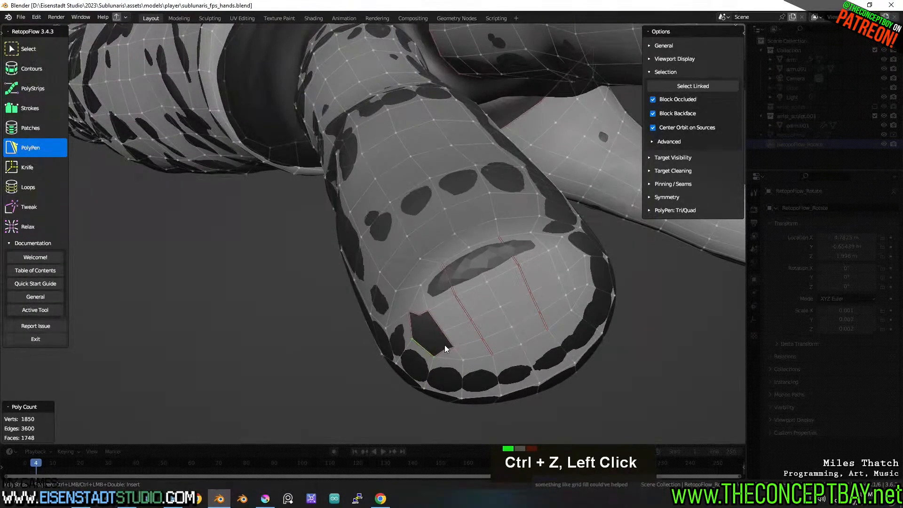
# Close the remaining left-hand hole with four PolyPen faces built around a new inner vertex.
pyautogui.keyDown('ctrl'); pyautogui.click(429, 338); pyautogui.keyUp('ctrl')
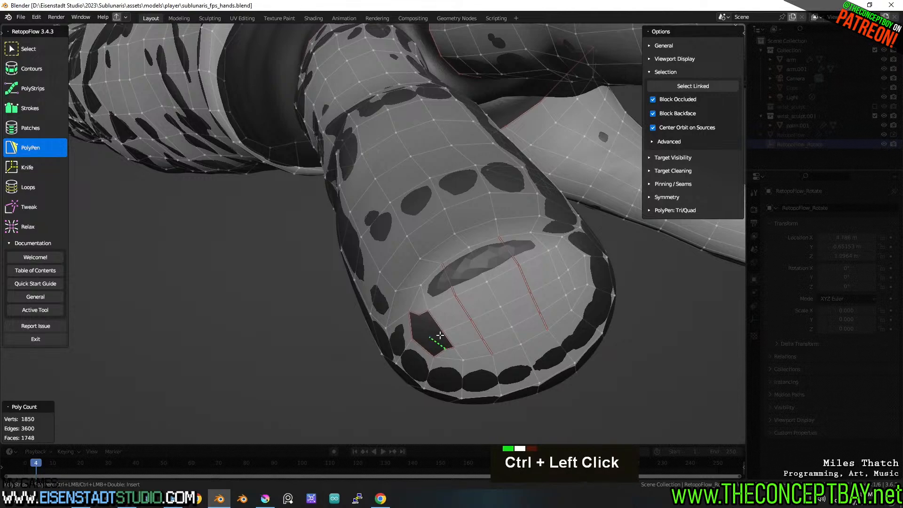
pyautogui.keyDown('ctrl'); pyautogui.click(440, 331); pyautogui.keyUp('ctrl')
pyautogui.keyDown('ctrl'); pyautogui.click(432, 327); pyautogui.keyUp('ctrl')
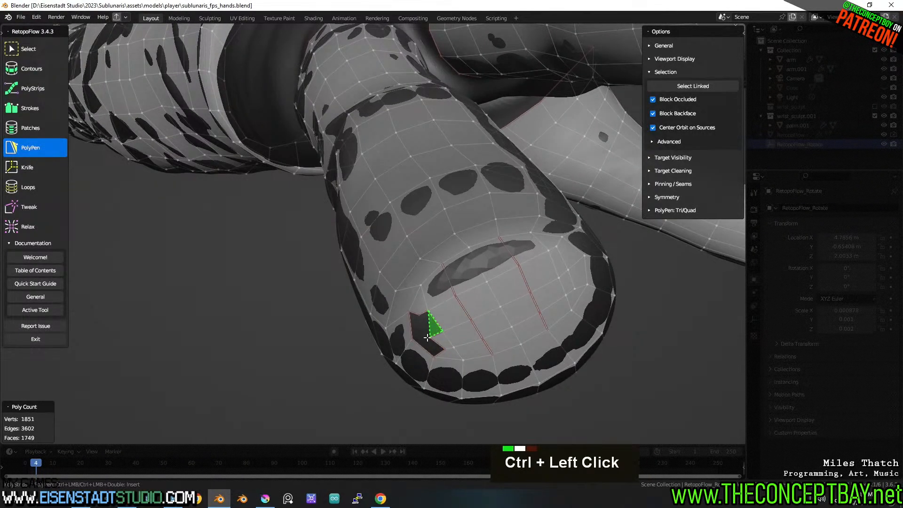
pyautogui.keyDown('ctrl'); pyautogui.click(419, 315); pyautogui.keyUp('ctrl')
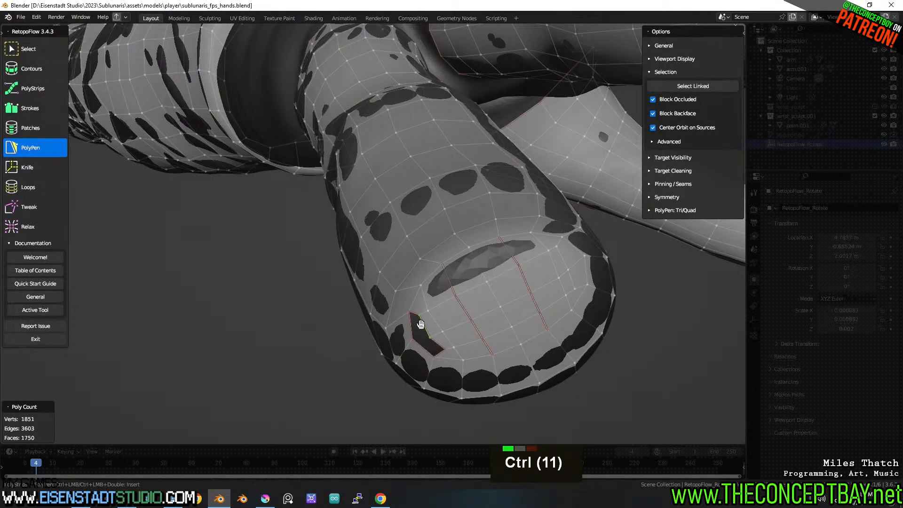
pyautogui.keyDown('ctrl'); pyautogui.click(434, 349); pyautogui.keyUp('ctrl')
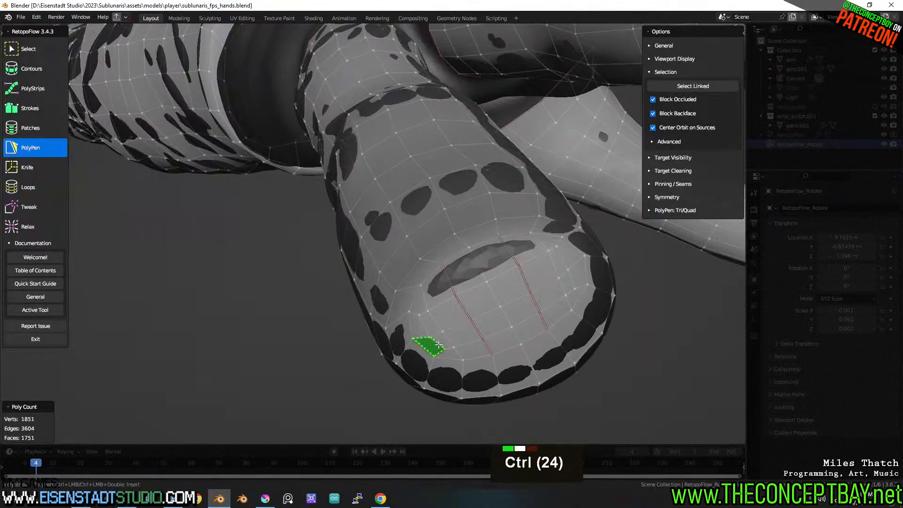
pyautogui.keyDown('ctrl'); pyautogui.click(439, 346); pyautogui.keyUp('ctrl')
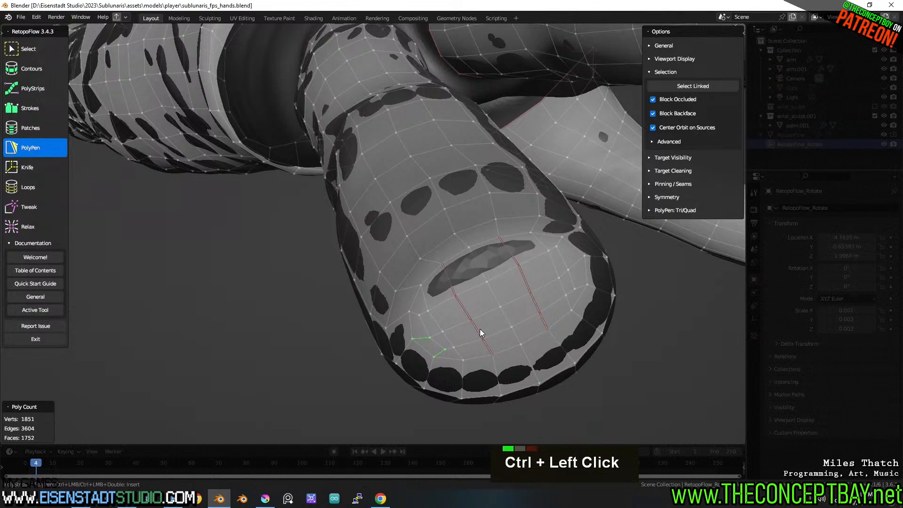
# Grab an edge in the lower half of each patch seam and snap it to the neighbouring patch to merge the doubled vertices.
pyautogui.click(29, 49)
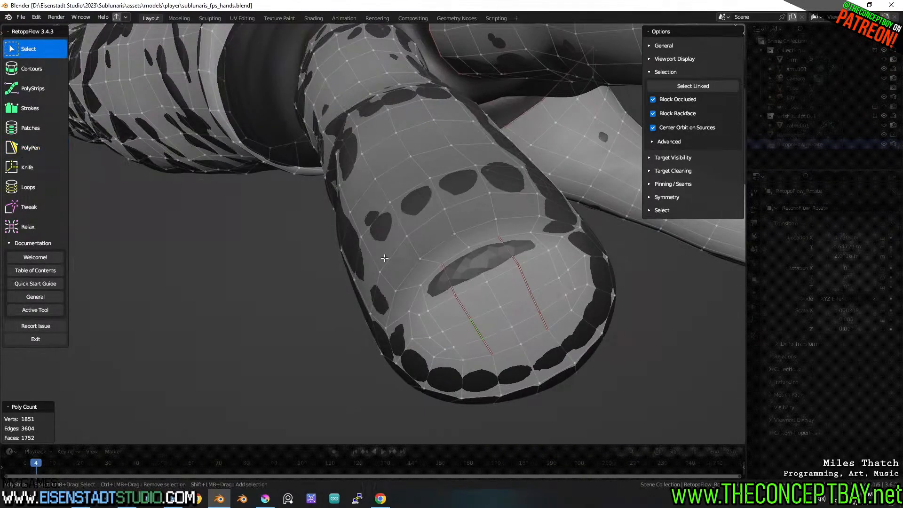
pyautogui.press('g')
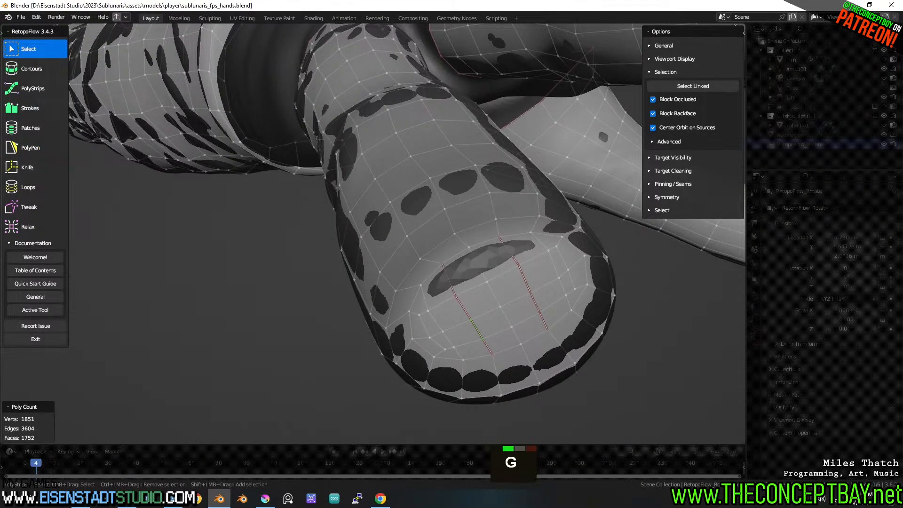
pyautogui.click(487, 322)
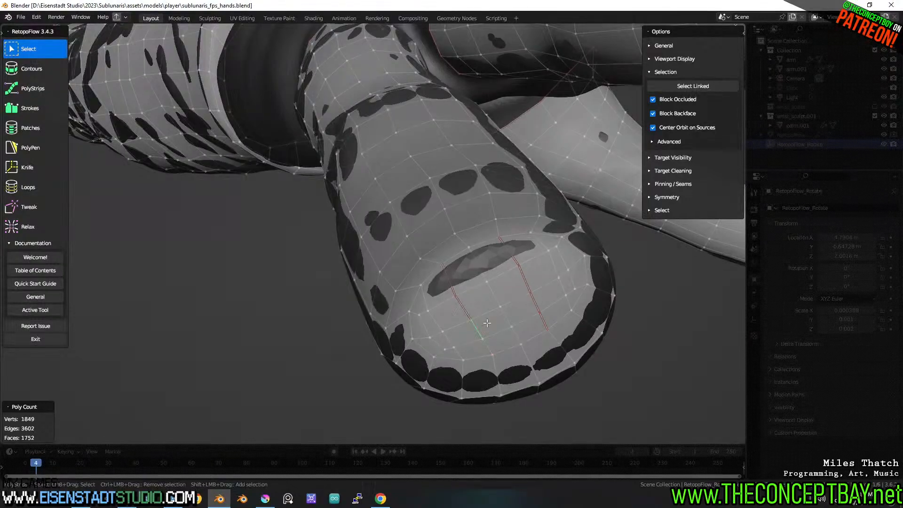
pyautogui.press('g')
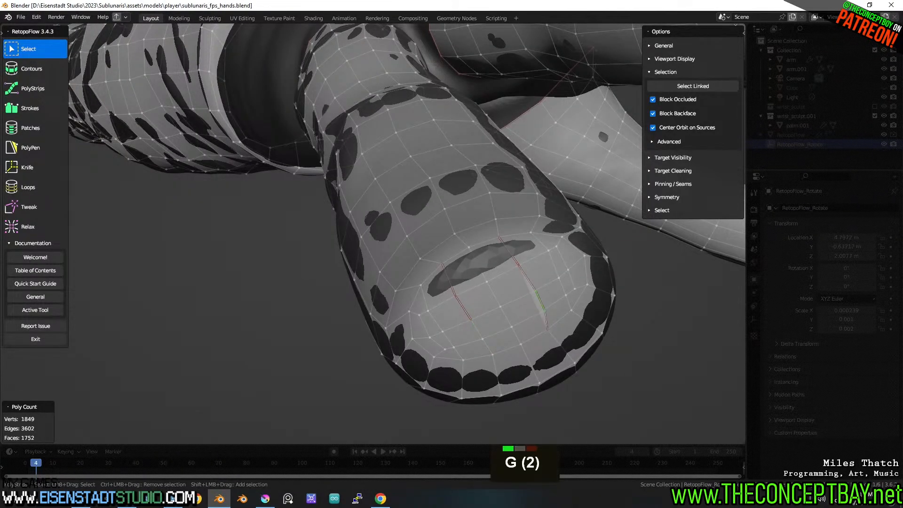
pyautogui.click(525, 277)
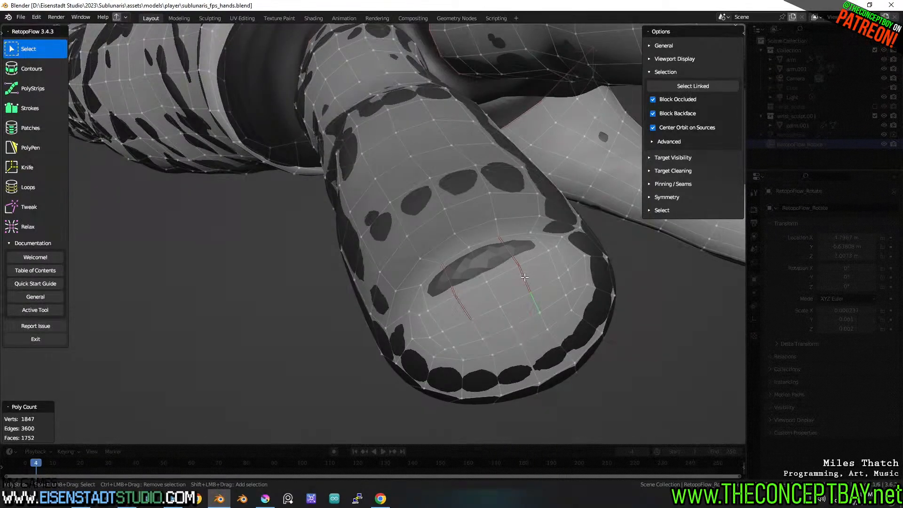
# Grab an edge in the upper half of each patch seam and snap it onto the neighbouring patch to merge the remaining doubled vertices.
pyautogui.press('g')
pyautogui.click(528, 271)
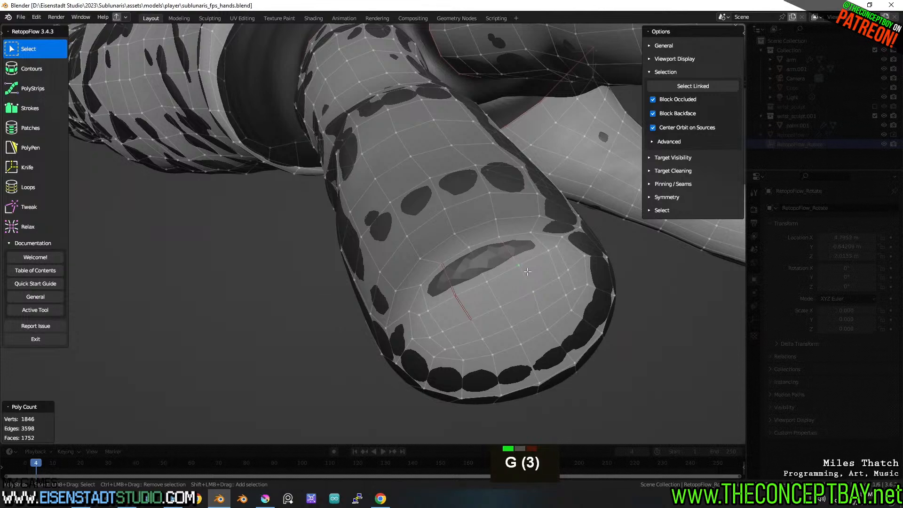
pyautogui.click(464, 297)
pyautogui.press('g')
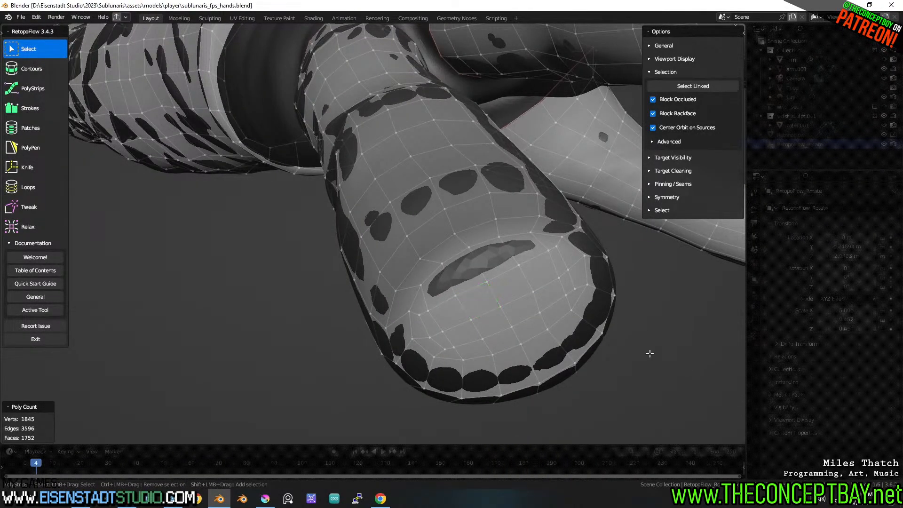
pyautogui.scroll(-4, 649, 355)
pyautogui.moveTo(649, 355); pyautogui.dragTo(585, 324, button='middle')
pyautogui.scroll(2, 579, 338)
pyautogui.scroll(2, 573, 325)
pyautogui.keyDown('shift'); pyautogui.scroll(1, 566, 324); pyautogui.keyUp('shift')
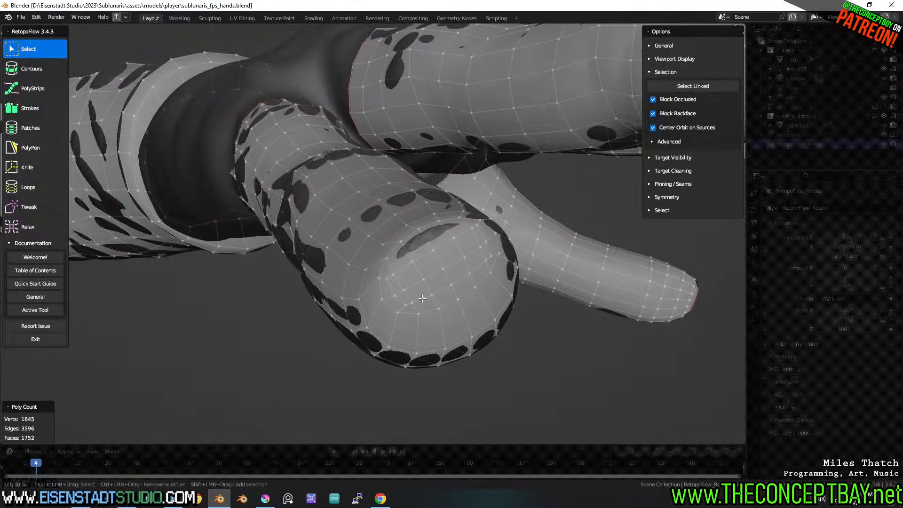
# Undo all of the fingertip's closing work, from the seam merges back through the PolyPen faces and bridging patches, to the open rim.
pyautogui.hotkey('ctrl', 'z')
pyautogui.hotkey('ctrl', 'z')
pyautogui.hotkey('ctrl', 'z')
pyautogui.hotkey('ctrl', 'z')
pyautogui.hotkey('ctrl', 'z')
pyautogui.hotkey('ctrl', 'z')
pyautogui.hotkey('ctrl', 'z')
pyautogui.hotkey('ctrl', 'z')
pyautogui.hotkey('ctrl', 'z')
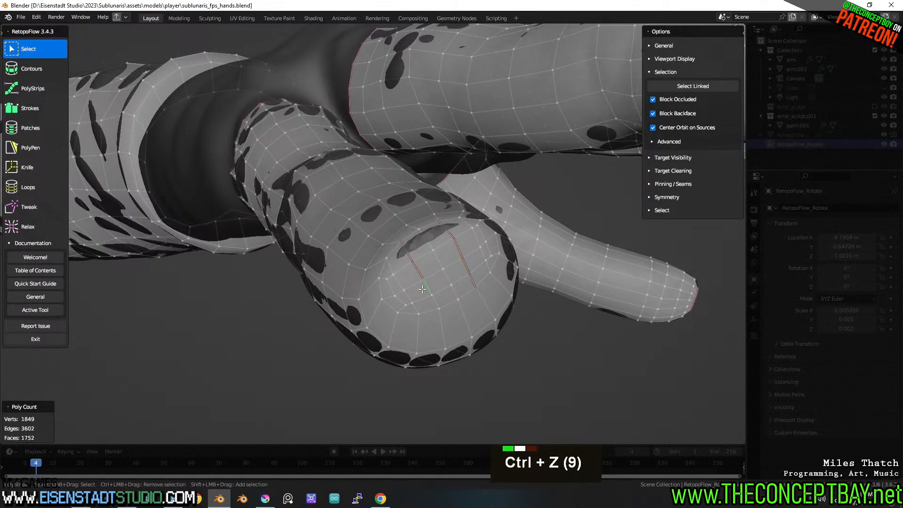
pyautogui.hotkey('ctrl', 'z')
pyautogui.hotkey('ctrl', 'z')
pyautogui.hotkey('ctrl', 'z')
pyautogui.hotkey('ctrl', 'z')
pyautogui.hotkey('ctrl', 'z')
pyautogui.hotkey('ctrl', 'z')
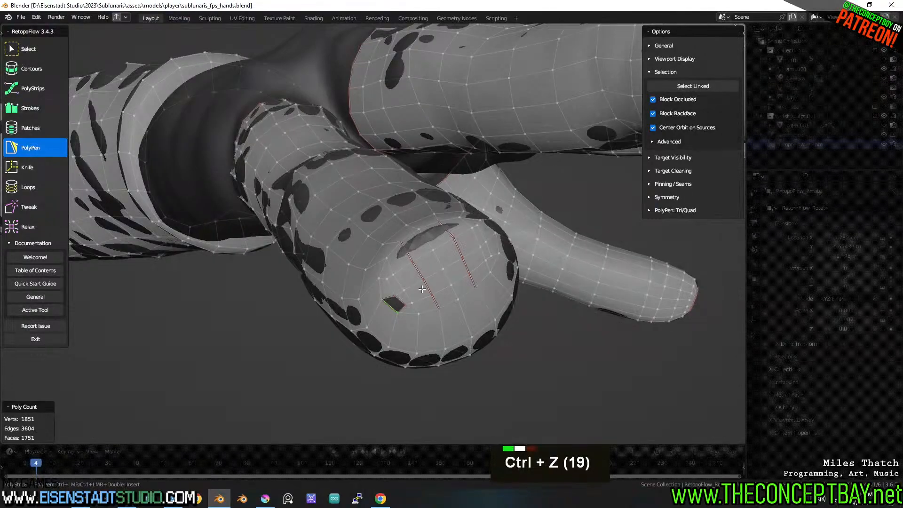
pyautogui.moveTo(424, 289); pyautogui.dragTo(440, 298, button='middle')
pyautogui.hotkey('ctrl', 'z')
pyautogui.hotkey('ctrl', 'z')
pyautogui.hotkey('ctrl', 'z')
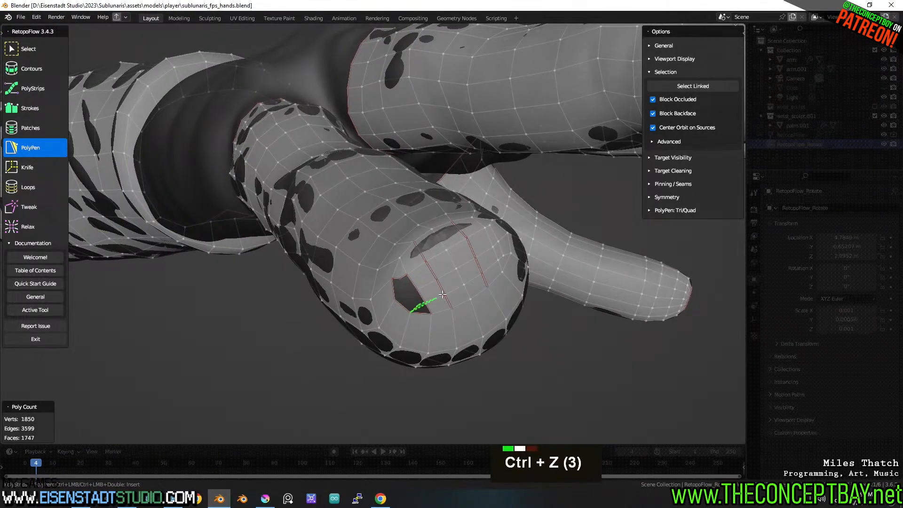
pyautogui.hotkey('ctrl', 'z')
pyautogui.hotkey('ctrl', 'z')
pyautogui.hotkey('ctrl', 'z')
pyautogui.hotkey('ctrl', 'z')
pyautogui.hotkey('ctrl', 'z')
pyautogui.hotkey('ctrl', 'z')
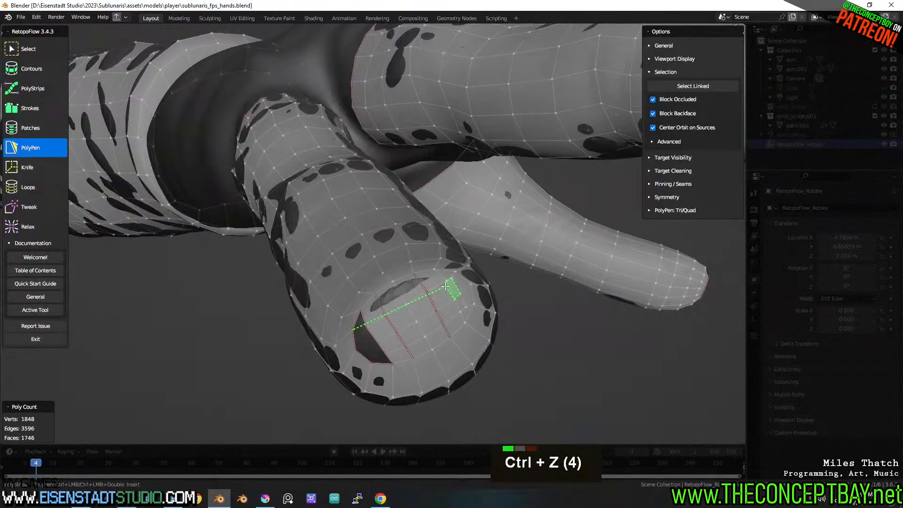
pyautogui.hotkey('ctrl', 'z')
pyautogui.hotkey('ctrl', 'z')
pyautogui.hotkey('ctrl', 'z')
pyautogui.hotkey('ctrl', 'z')
pyautogui.hotkey('ctrl', 'z')
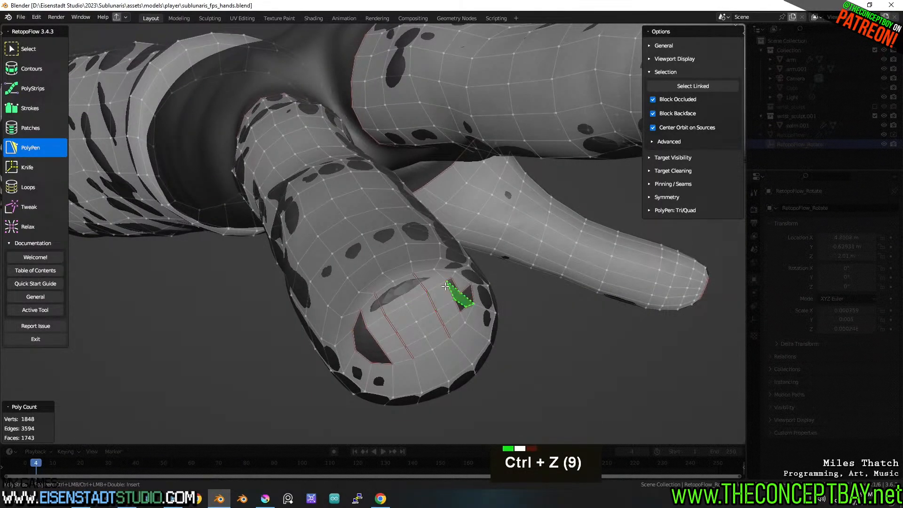
pyautogui.hotkey('ctrl', 'z')
pyautogui.hotkey('ctrl', 'z')
pyautogui.hotkey('ctrl', 'z')
pyautogui.hotkey('ctrl', 'z')
pyautogui.hotkey('ctrl', 'z')
pyautogui.hotkey('ctrl', 'z')
pyautogui.hotkey('ctrl', 'z')
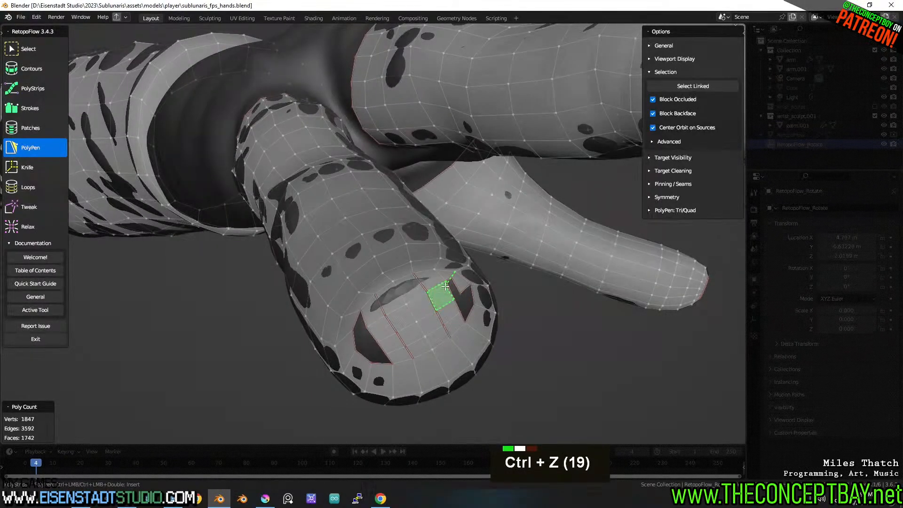
pyautogui.hotkey('ctrl', 'z')
pyautogui.hotkey('ctrl', 'z')
pyautogui.hotkey('ctrl', 'z')
pyautogui.hotkey('ctrl', 'z')
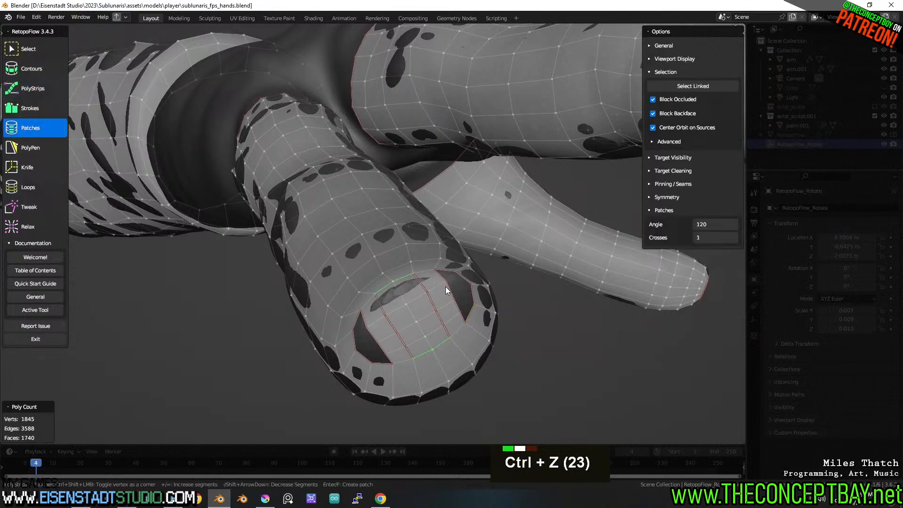
pyautogui.hotkey('ctrl', 'z')
pyautogui.hotkey('ctrl', 'z')
pyautogui.hotkey('ctrl', 'z')
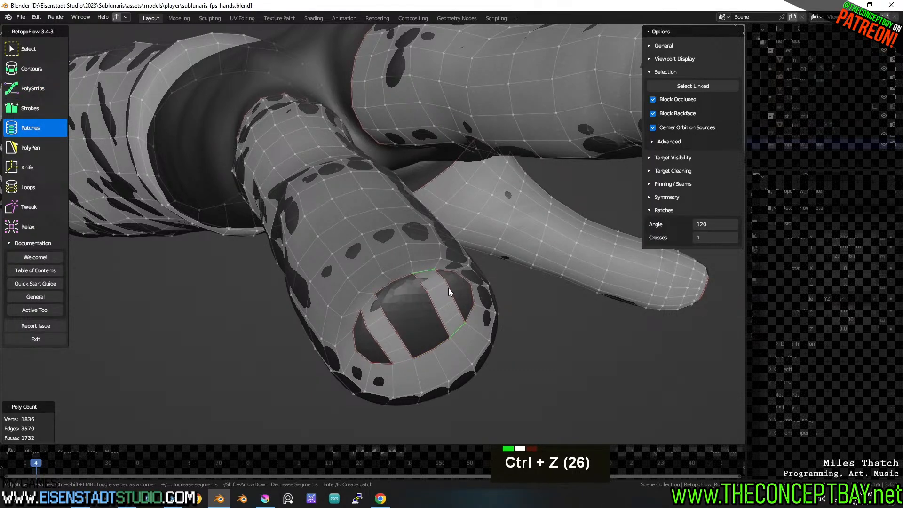
pyautogui.hotkey('ctrl', 'z')
pyautogui.hotkey('ctrl', 'z')
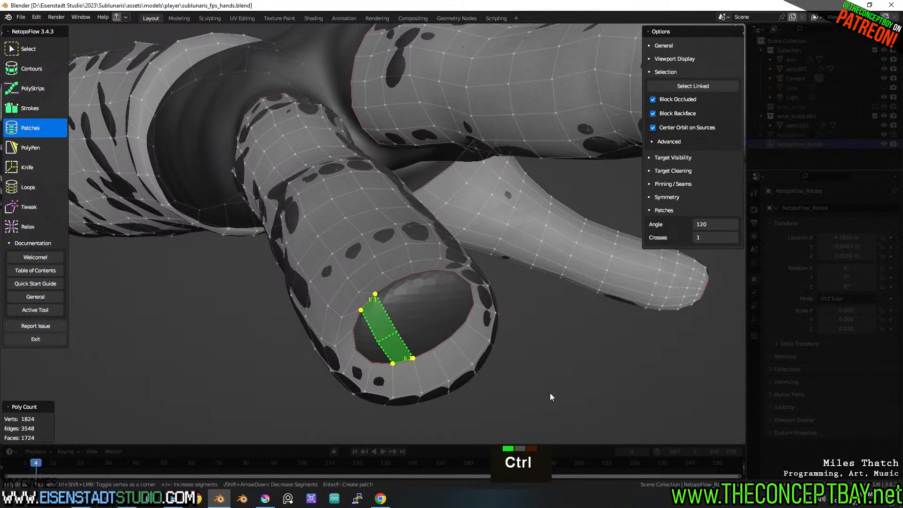
# Cap the open fingertip with seven PolyPen faces, one at each end and parallel strips between opposite rim edges.
pyautogui.click(33, 147)
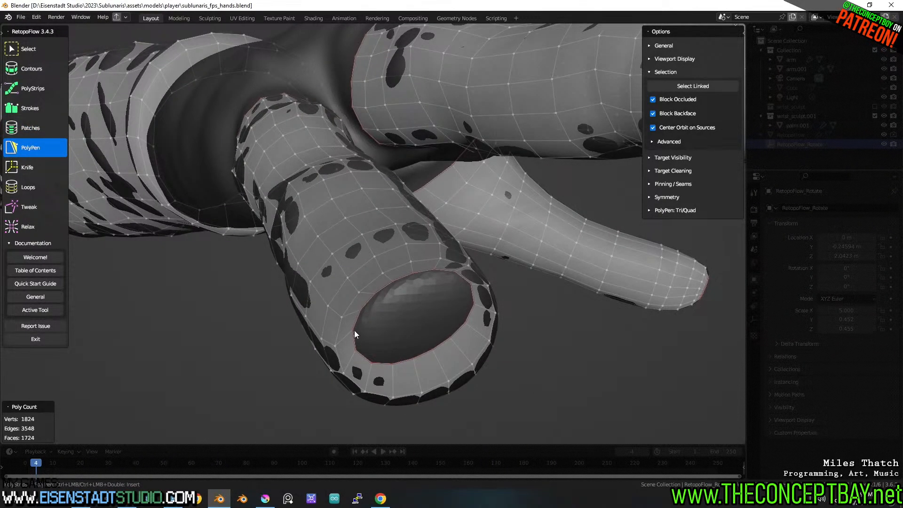
pyautogui.press('ctrl')
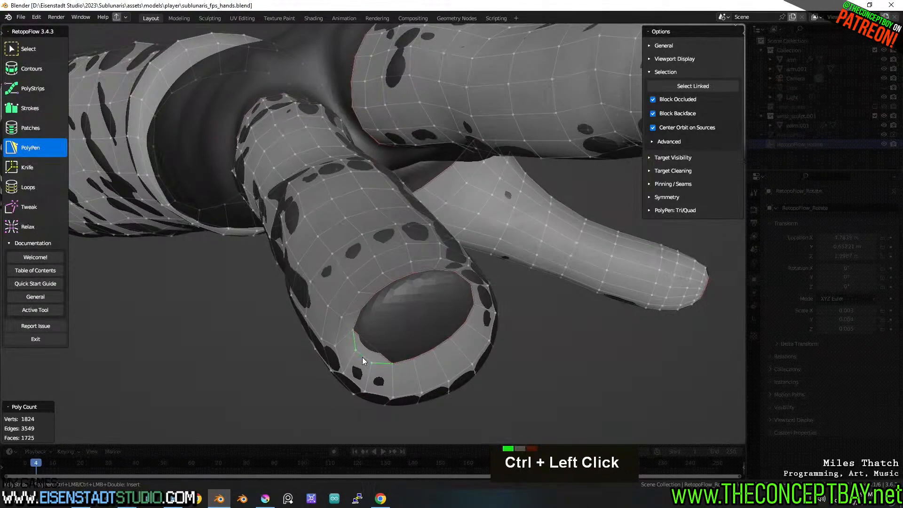
pyautogui.click(439, 270)
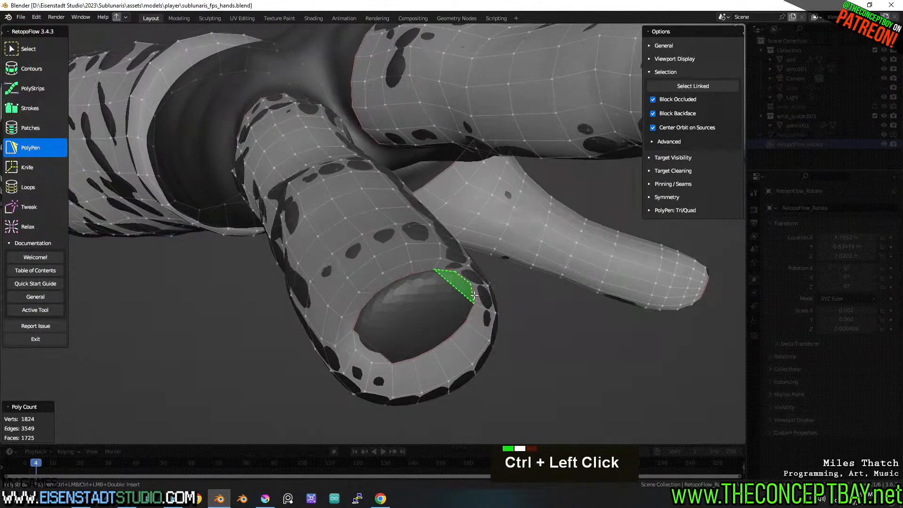
pyautogui.keyDown('ctrl'); pyautogui.click(474, 294); pyautogui.keyUp('ctrl')
pyautogui.keyDown('ctrl'); pyautogui.click(425, 271); pyautogui.keyUp('ctrl')
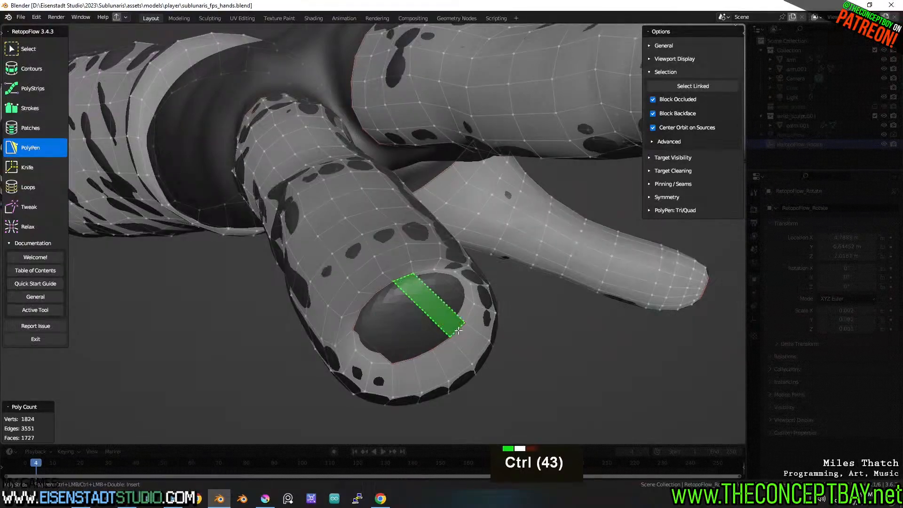
pyautogui.keyDown('ctrl'); pyautogui.click(384, 285); pyautogui.keyUp('ctrl')
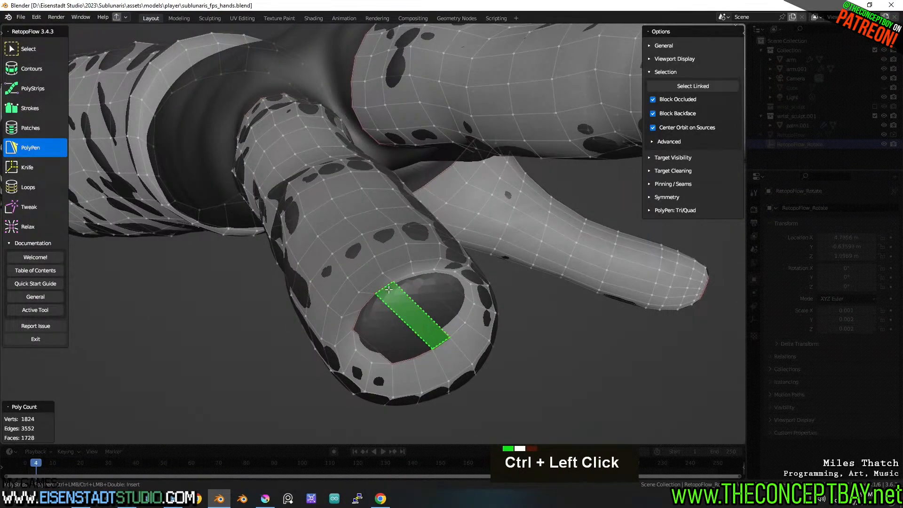
pyautogui.keyDown('ctrl'); pyautogui.click(389, 289); pyautogui.keyUp('ctrl')
pyautogui.keyDown('ctrl'); pyautogui.click(419, 353); pyautogui.keyUp('ctrl')
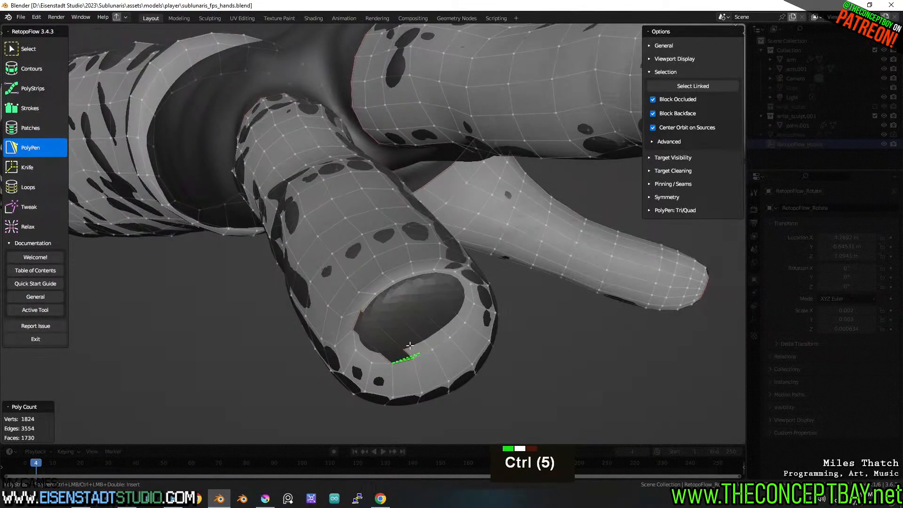
pyautogui.keyDown('ctrl'); pyautogui.click(358, 319); pyautogui.keyUp('ctrl')
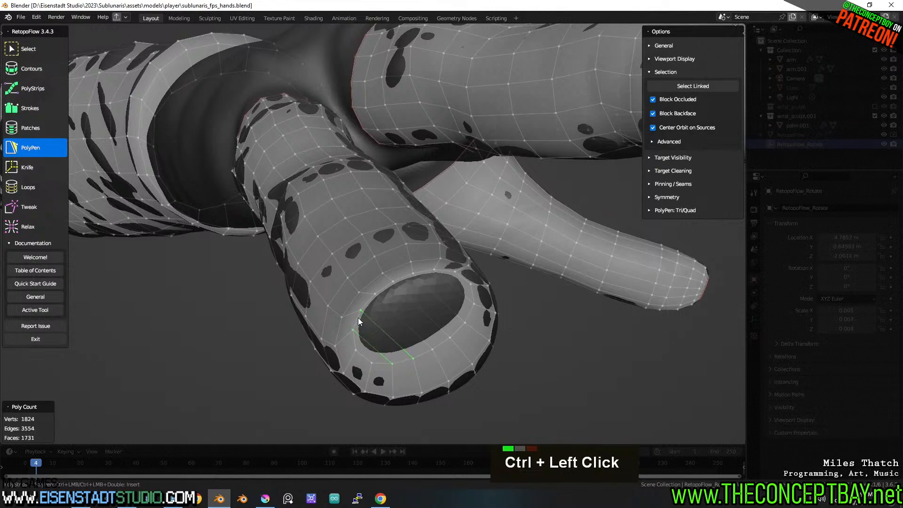
# Cap the neighbouring finger's open tip with seven PolyPen faces spanning diagonally between opposite rim edges.
pyautogui.scroll(-3, 519, 366)
pyautogui.moveTo(519, 350); pyautogui.dragTo(547, 319, button='middle')
pyautogui.scroll(3, 559, 337)
pyautogui.scroll(-3, 456, 324)
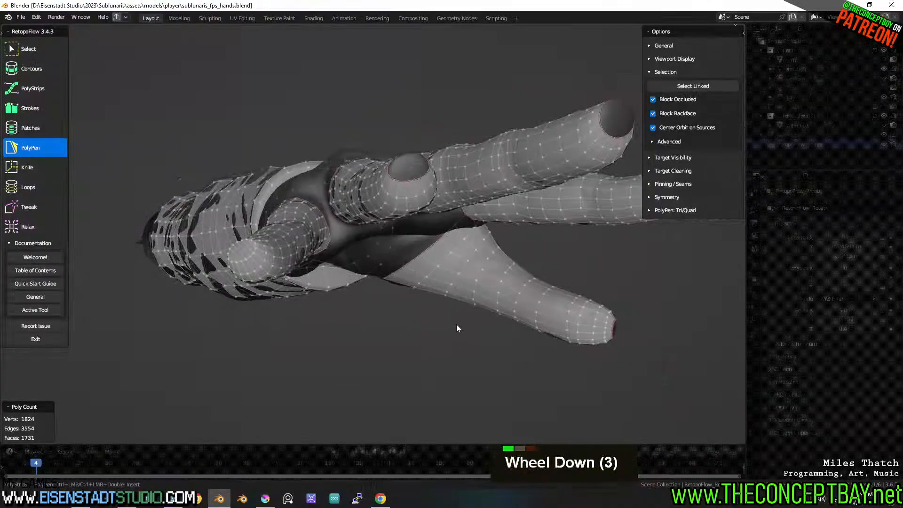
pyautogui.moveTo(456, 323); pyautogui.dragTo(465, 335, button='middle')
pyautogui.scroll(3, 470, 312)
pyautogui.scroll(4, 410, 304)
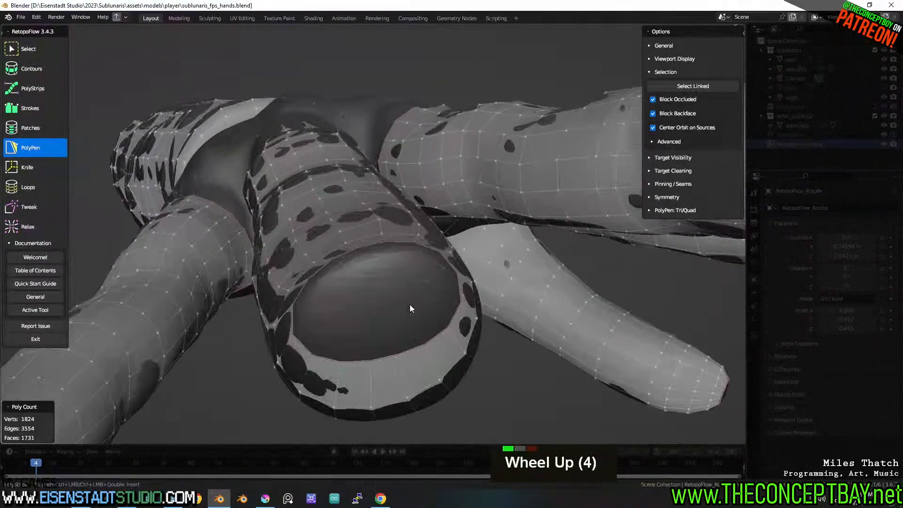
pyautogui.scroll(-1, 372, 319)
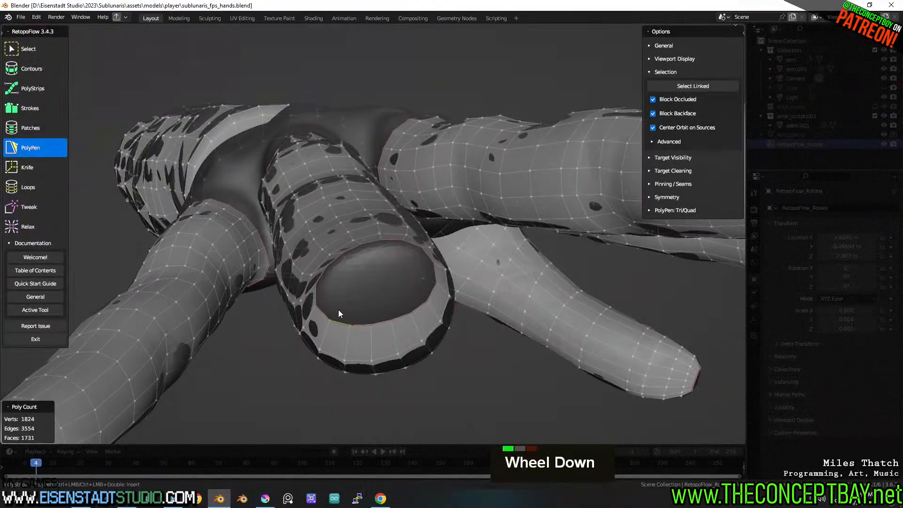
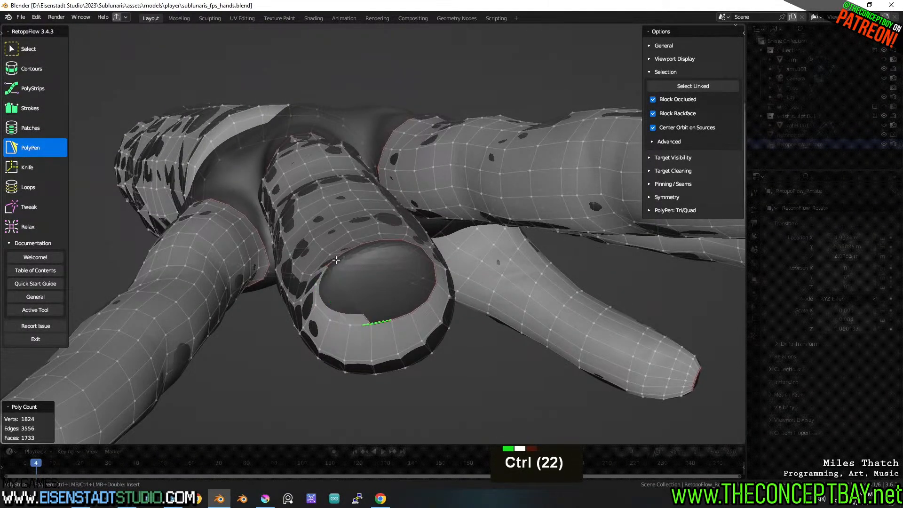
pyautogui.keyDown('ctrl'); pyautogui.click(336, 260); pyautogui.keyUp('ctrl')
pyautogui.keyDown('ctrl'); pyautogui.click(385, 305); pyautogui.keyUp('ctrl')
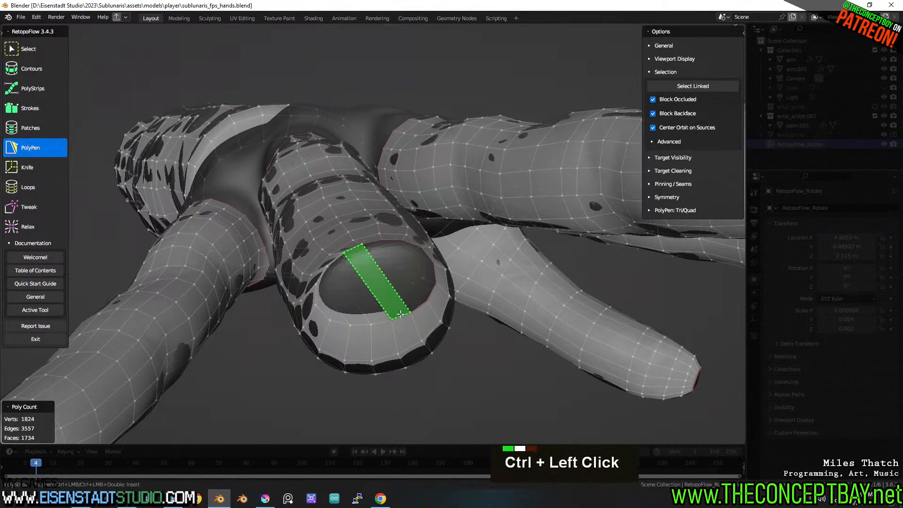
pyautogui.keyDown('ctrl'); pyautogui.click(396, 310); pyautogui.keyUp('ctrl')
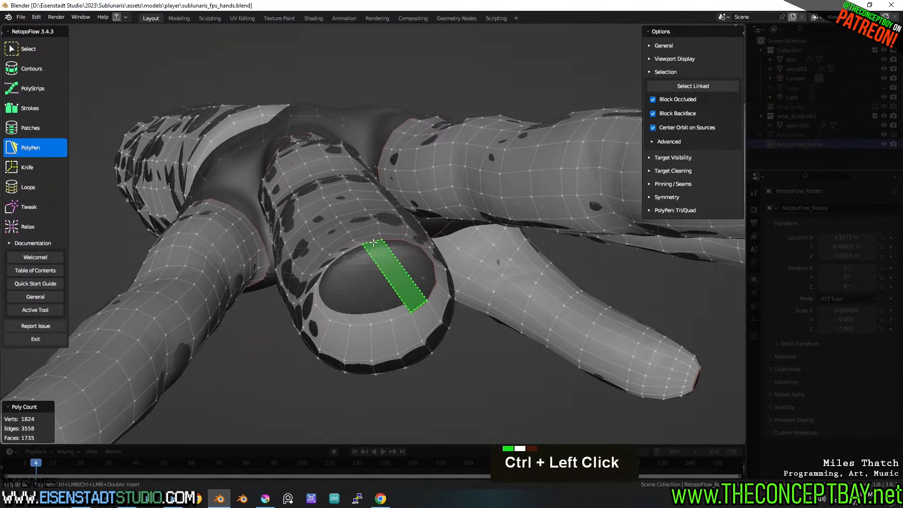
pyautogui.keyDown('ctrl'); pyautogui.click(373, 242); pyautogui.keyUp('ctrl')
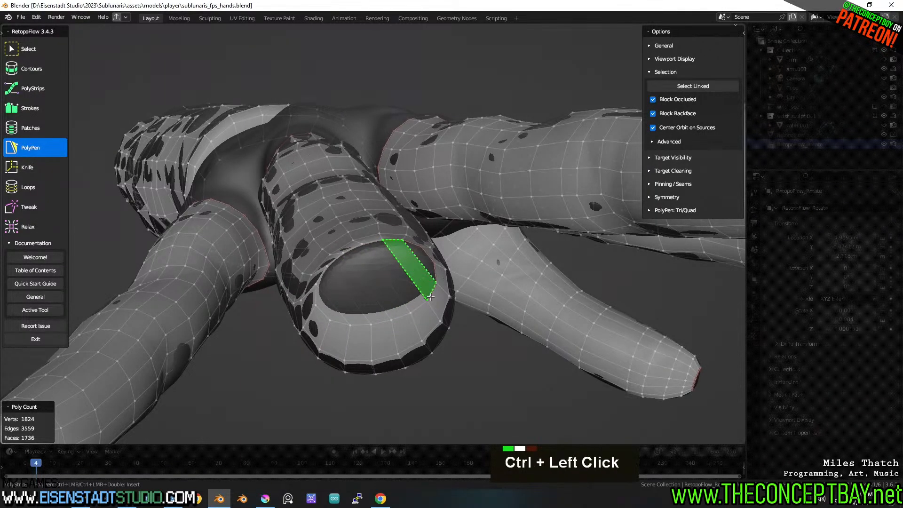
pyautogui.keyDown('ctrl'); pyautogui.click(431, 297); pyautogui.keyUp('ctrl')
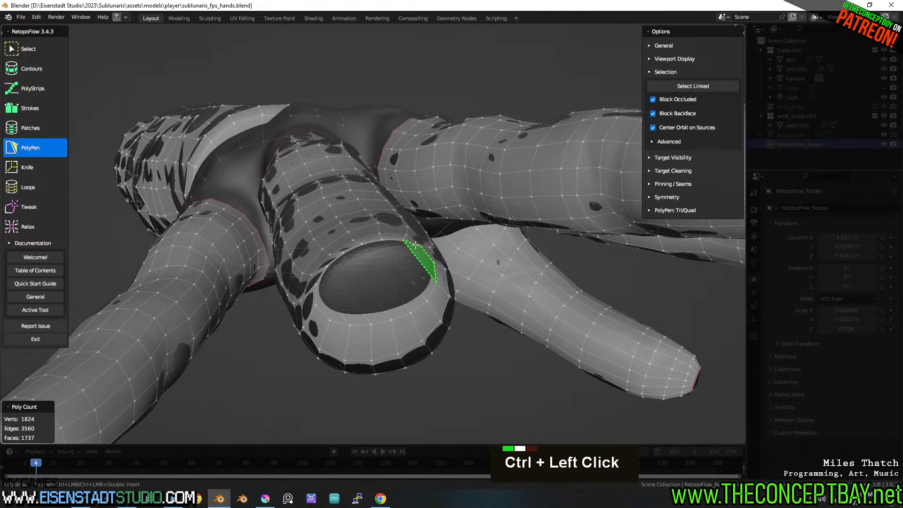
pyautogui.keyDown('ctrl'); pyautogui.click(416, 245); pyautogui.keyUp('ctrl')
# Close the third finger's open tip with seven PolyPen faces running lengthwise from the upper to the lower rim.
pyautogui.scroll(-3, 477, 253)
pyautogui.moveTo(477, 253); pyautogui.dragTo(355, 222, button='middle')
pyautogui.scroll(2, 419, 255)
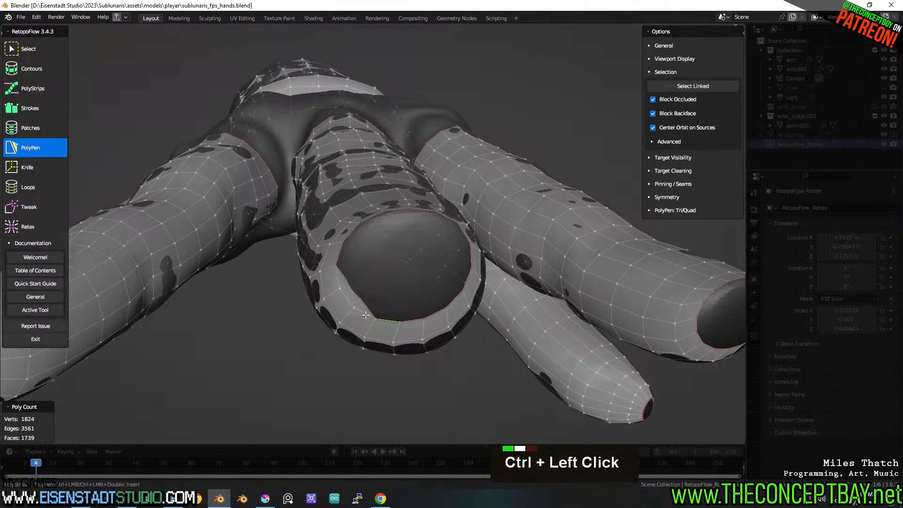
pyautogui.moveTo(366, 315); pyautogui.dragTo(381, 322, button='middle')
pyautogui.hotkey('ctrl', 'z')
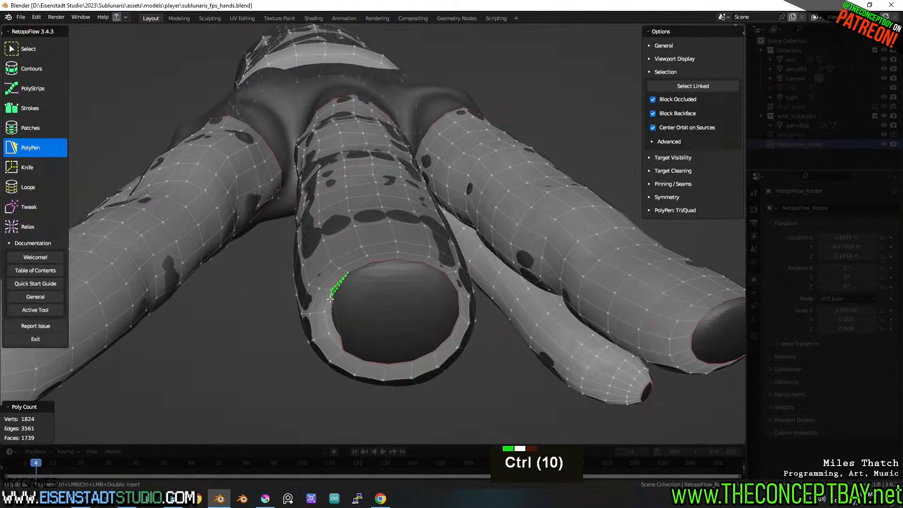
pyautogui.keyDown('ctrl'); pyautogui.click(349, 351); pyautogui.keyUp('ctrl')
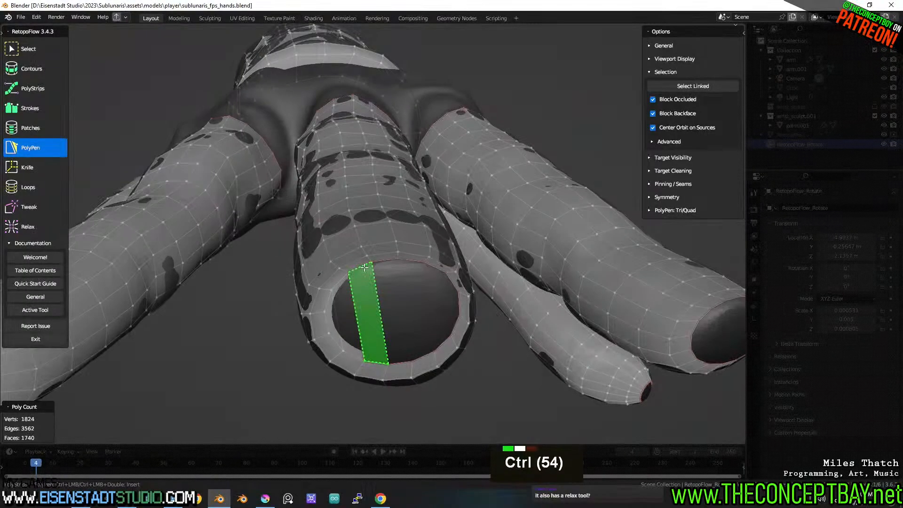
pyautogui.keyDown('ctrl'); pyautogui.click(376, 260); pyautogui.keyUp('ctrl')
pyautogui.keyDown('ctrl'); pyautogui.click(401, 361); pyautogui.keyUp('ctrl')
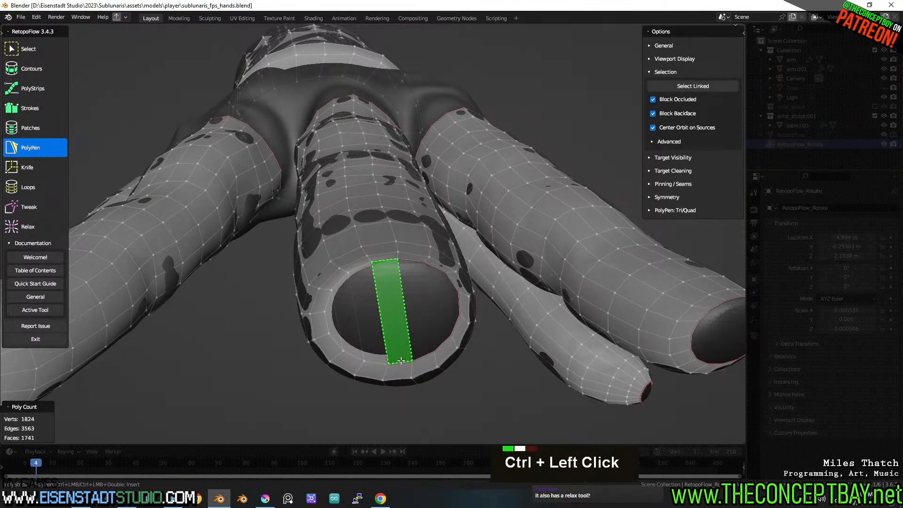
pyautogui.keyDown('ctrl'); pyautogui.click(409, 259); pyautogui.keyUp('ctrl')
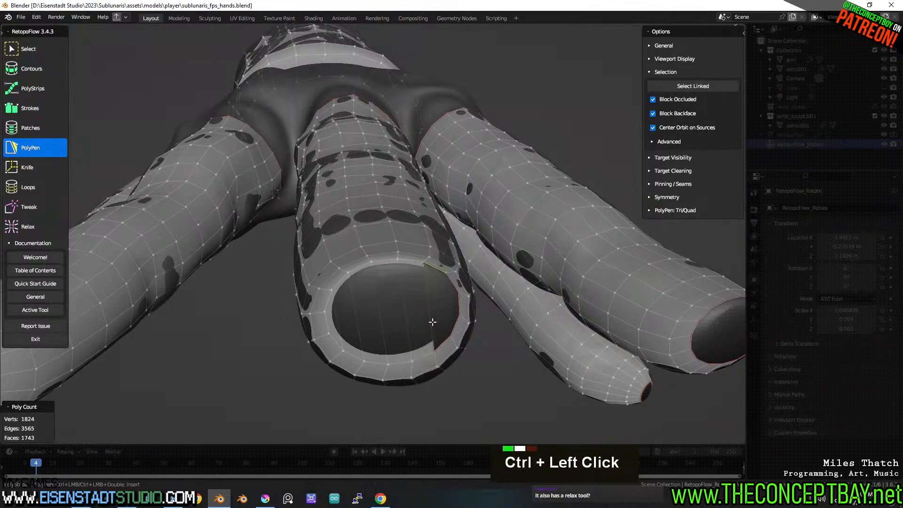
pyautogui.keyDown('ctrl'); pyautogui.click(442, 339); pyautogui.keyUp('ctrl')
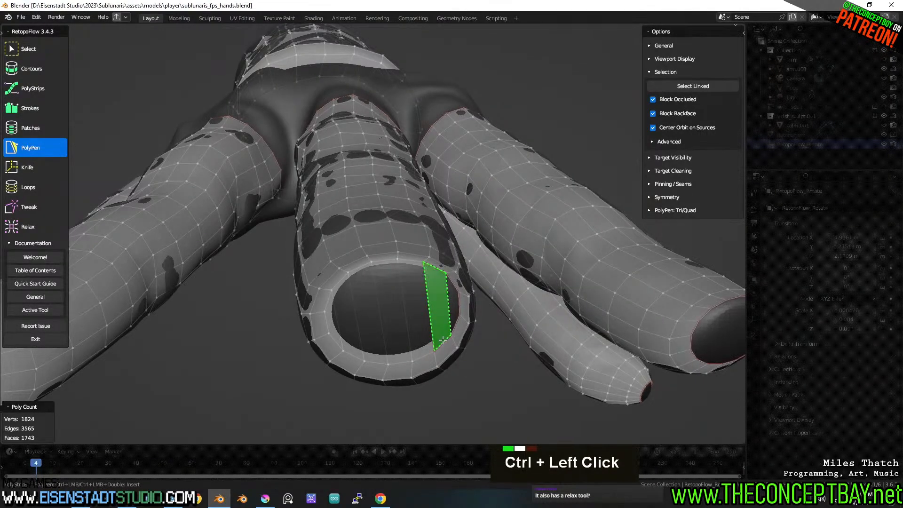
pyautogui.keyDown('ctrl'); pyautogui.click(452, 281); pyautogui.keyUp('ctrl')
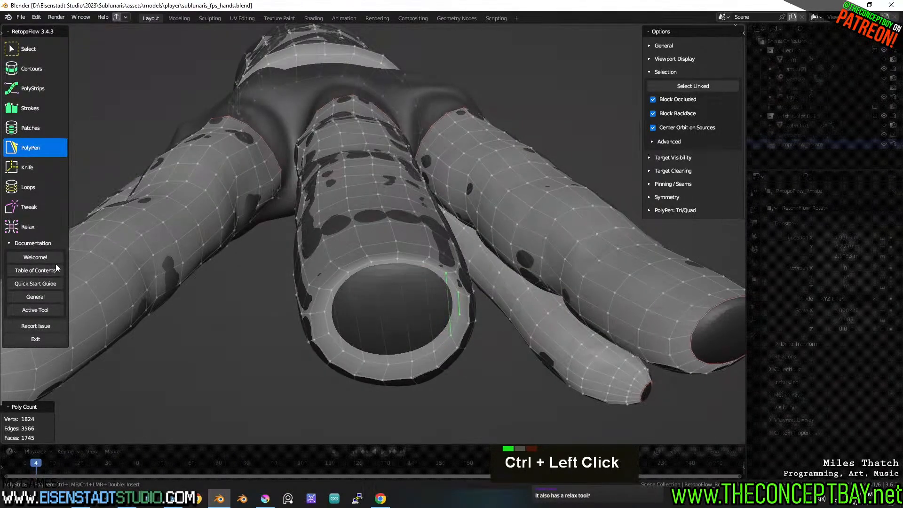
# Try to smooth the third finger's newly capped tip with the Relax brush.
pyautogui.click(28, 226)
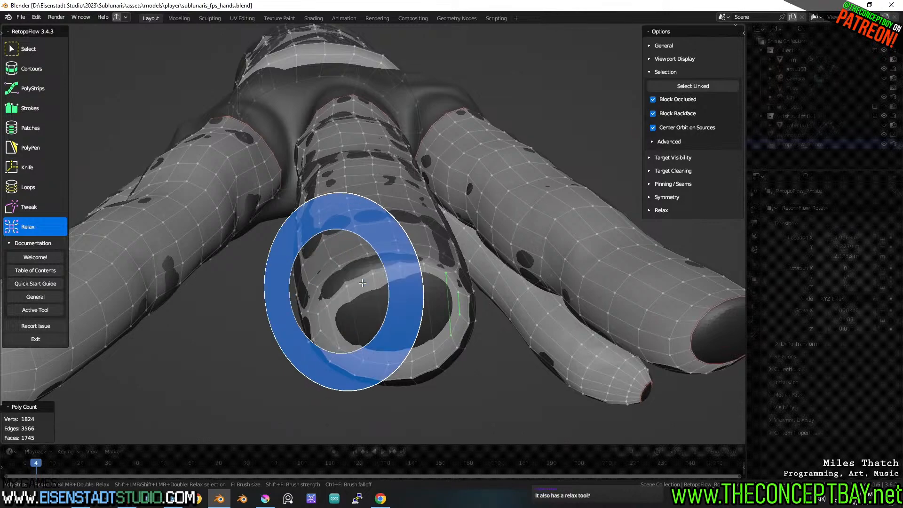
pyautogui.moveTo(362, 283)
pyautogui.mouseDown()
pyautogui.moveTo(442, 290)
pyautogui.moveTo(446, 308)
pyautogui.moveTo(364, 342)
pyautogui.moveTo(327, 325)
pyautogui.moveTo(329, 311)
pyautogui.mouseUp()
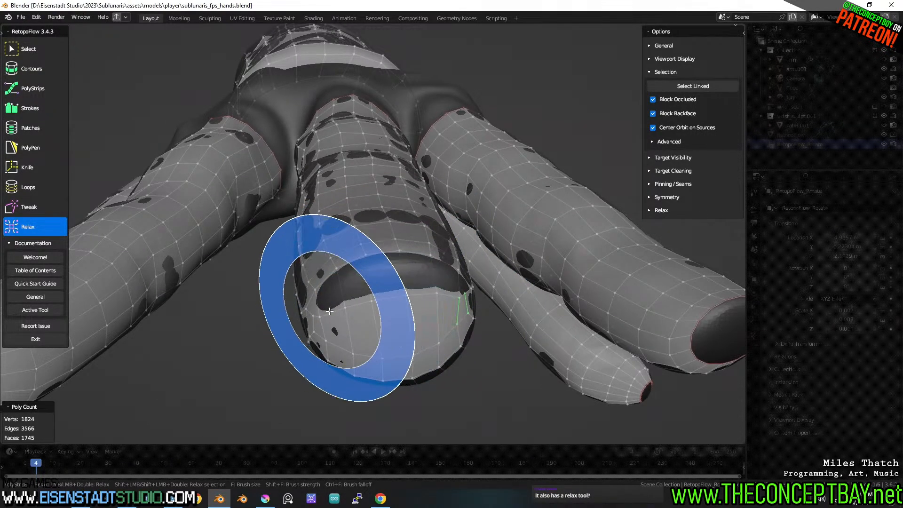
pyautogui.moveTo(417, 292)
pyautogui.mouseDown(button='middle')
pyautogui.moveTo(485, 357)
pyautogui.moveTo(470, 317)
pyautogui.moveTo(494, 252)
pyautogui.moveTo(385, 270)
pyautogui.moveTo(355, 298)
pyautogui.mouseUp(button='middle')
pyautogui.scroll(-2, 475, 339)
pyautogui.scroll(1, 509, 316)
pyautogui.scroll(2, 357, 287)
pyautogui.hotkey('ctrl', 'z')
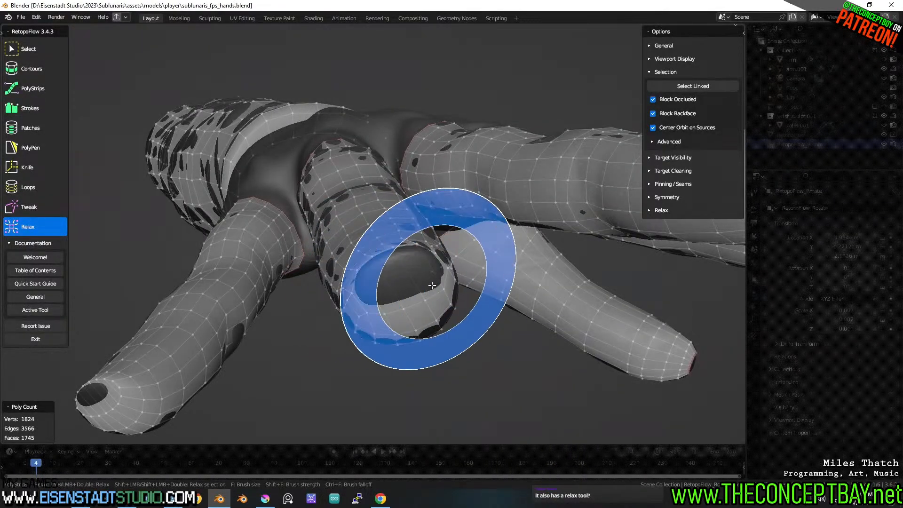
pyautogui.scroll(1, 432, 285)
pyautogui.hotkey('ctrl', 'z')
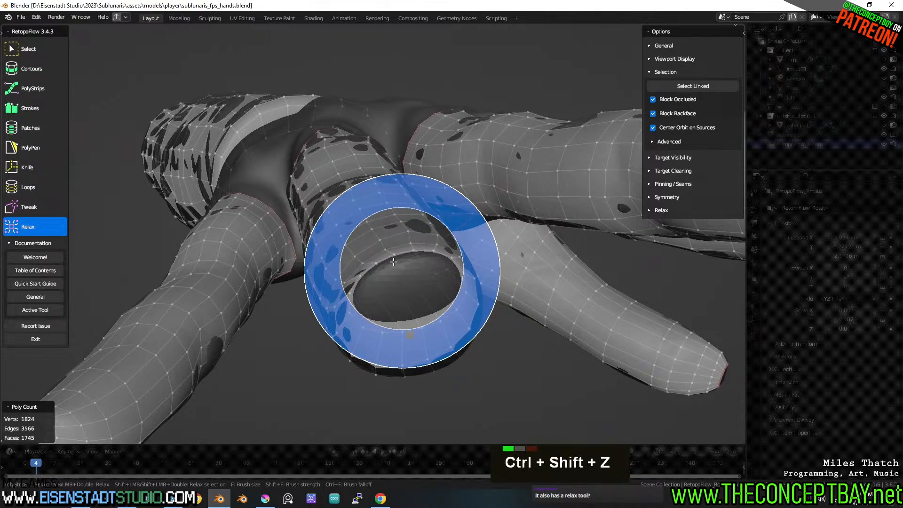
# Try to relax the same fingertip's cap by brushing it from the side.
pyautogui.moveTo(384, 269); pyautogui.dragTo(432, 268, button='middle')
pyautogui.keyDown('shift'); pyautogui.moveTo(432, 268); pyautogui.dragTo(449, 294, button='middle'); pyautogui.keyUp('shift')
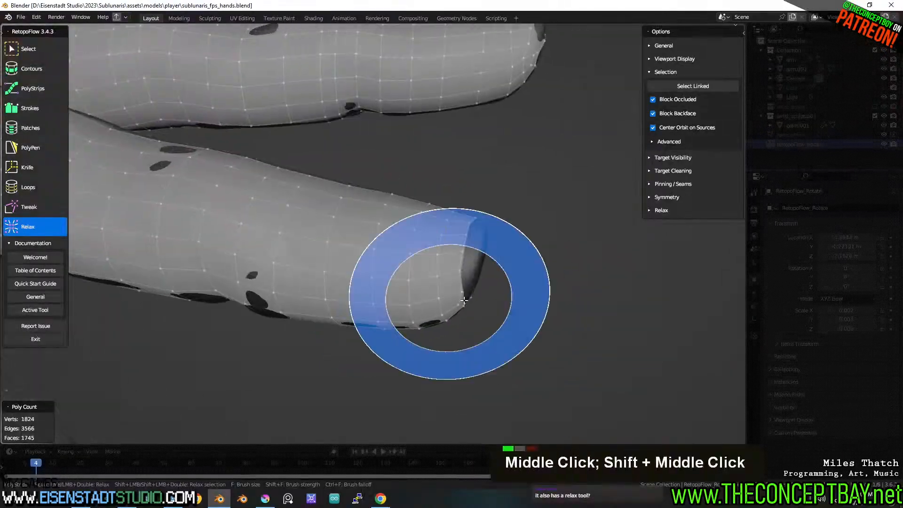
pyautogui.scroll(1, 449, 301)
pyautogui.keyDown('shift'); pyautogui.scroll(1, 449, 301); pyautogui.keyUp('shift')
pyautogui.scroll(1, 449, 301)
pyautogui.moveTo(423, 286)
pyautogui.mouseDown()
pyautogui.moveTo(429, 320)
pyautogui.moveTo(440, 242)
pyautogui.mouseUp()
pyautogui.moveTo(440, 242); pyautogui.dragTo(290, 267, button='middle')
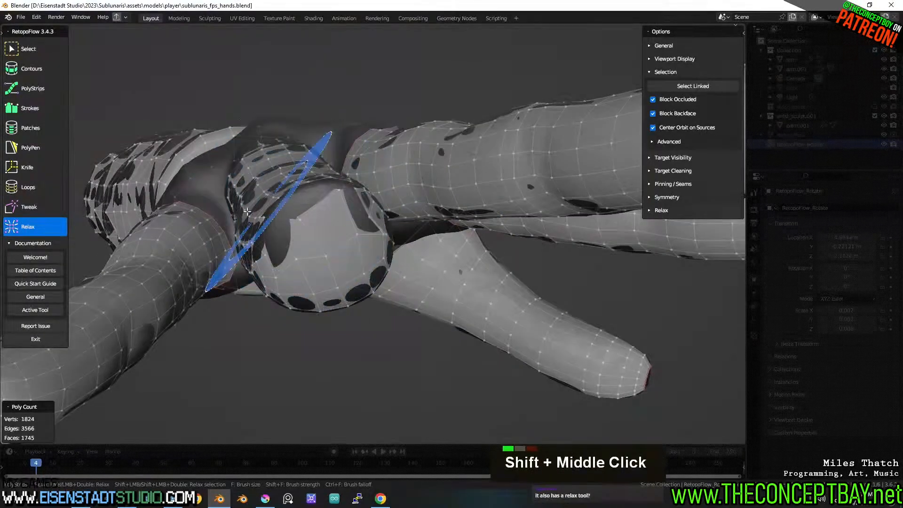
pyautogui.moveTo(329, 238); pyautogui.dragTo(371, 310, button='middle')
pyautogui.hotkey('ctrl', 'z')
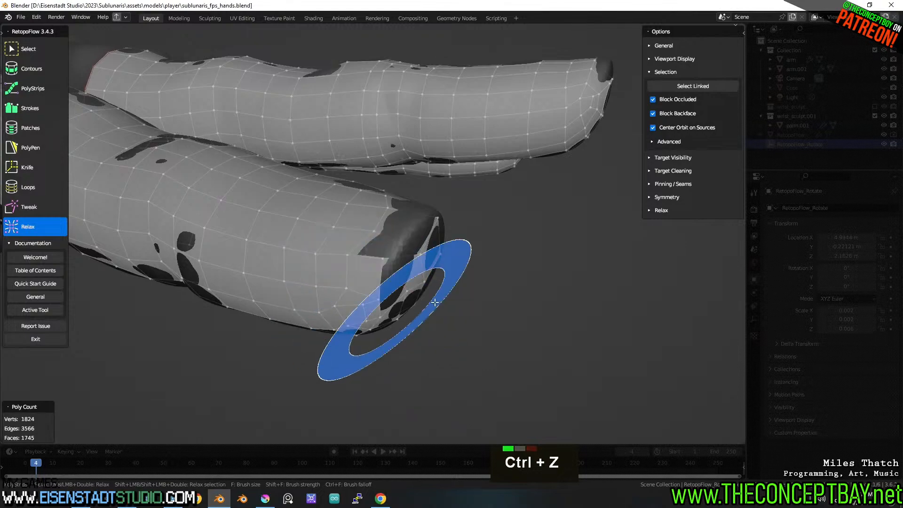
# Brush around the fingertip's cap with Relax from several viewing angles.
pyautogui.moveTo(383, 287); pyautogui.dragTo(379, 292, button='middle')
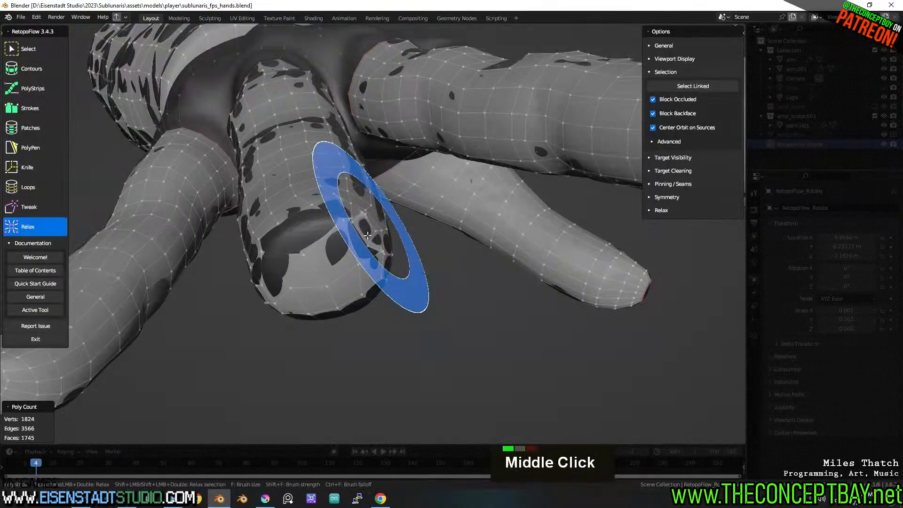
pyautogui.moveTo(367, 235); pyautogui.dragTo(332, 274, button='middle')
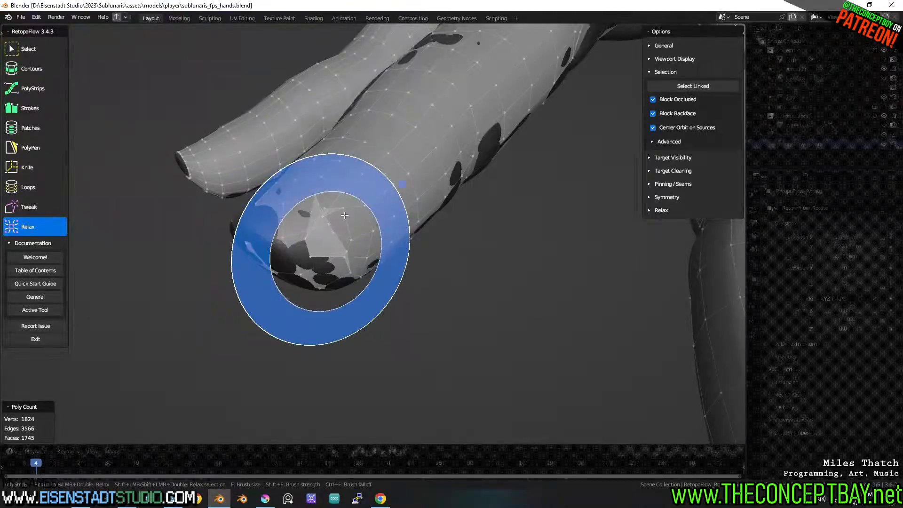
pyautogui.moveTo(441, 335); pyautogui.dragTo(452, 328, button='middle')
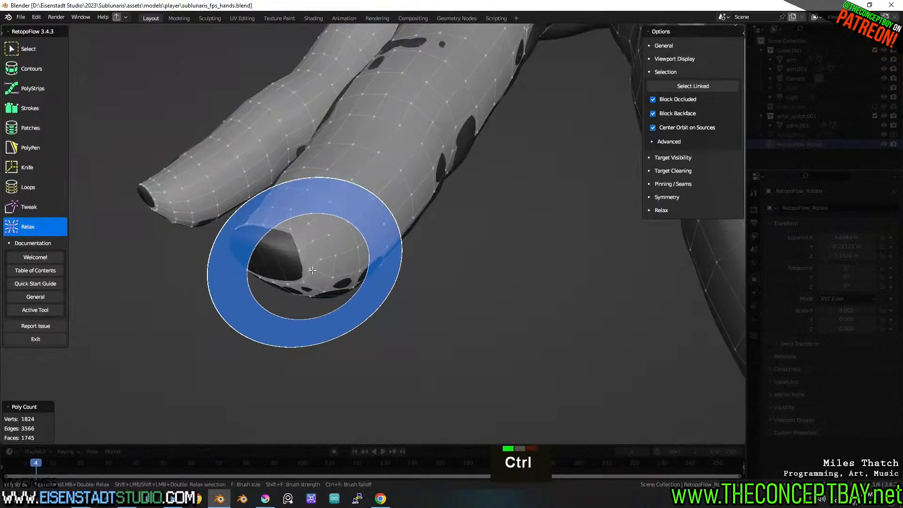
pyautogui.moveTo(289, 248); pyautogui.dragTo(347, 296, button='middle')
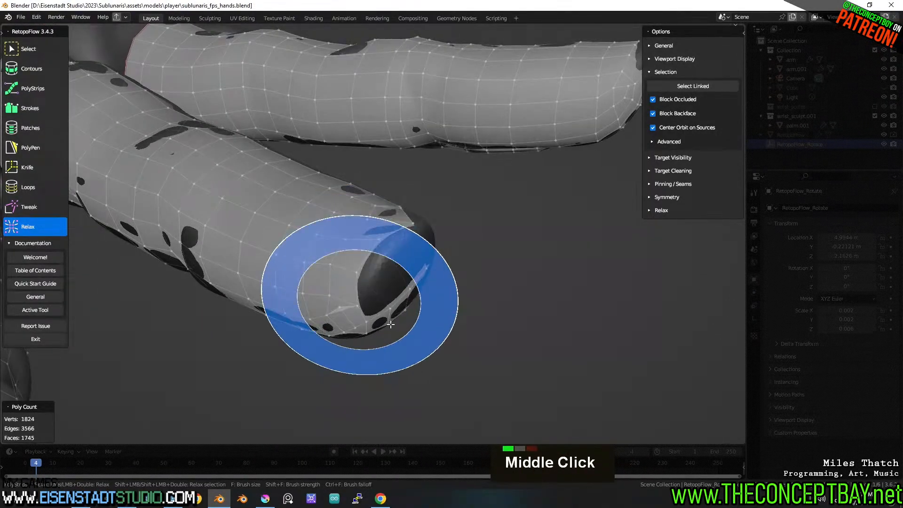
pyautogui.moveTo(388, 322); pyautogui.dragTo(398, 352, button='middle')
# Undo all remaining Relax strokes on the fingertip, back to its unrelaxed cap.
pyautogui.hotkey('ctrl', 'z')
pyautogui.hotkey('ctrl', 'z')
pyautogui.hotkey('ctrl', 'z')
pyautogui.hotkey('ctrl', 'z')
pyautogui.hotkey('ctrl', 'z')
pyautogui.hotkey('ctrl', 'z')
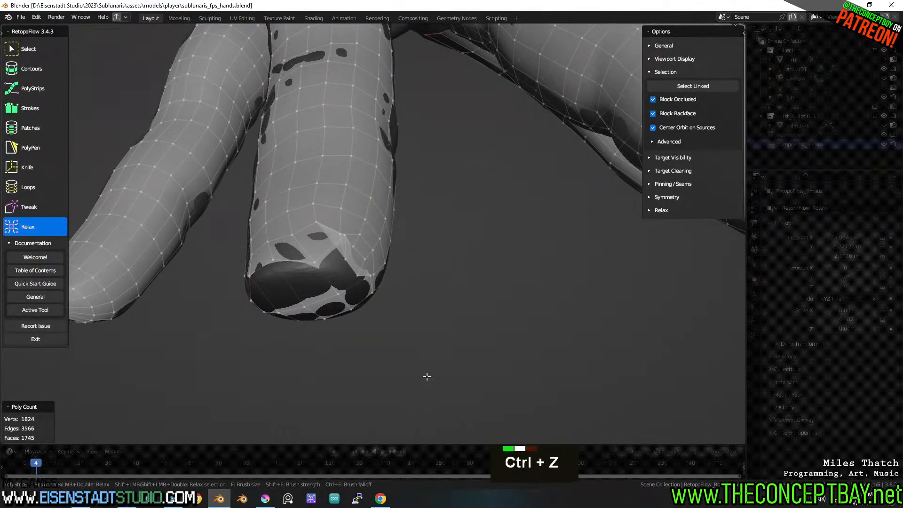
pyautogui.hotkey('ctrl', 'z')
pyautogui.hotkey('ctrl', 'z')
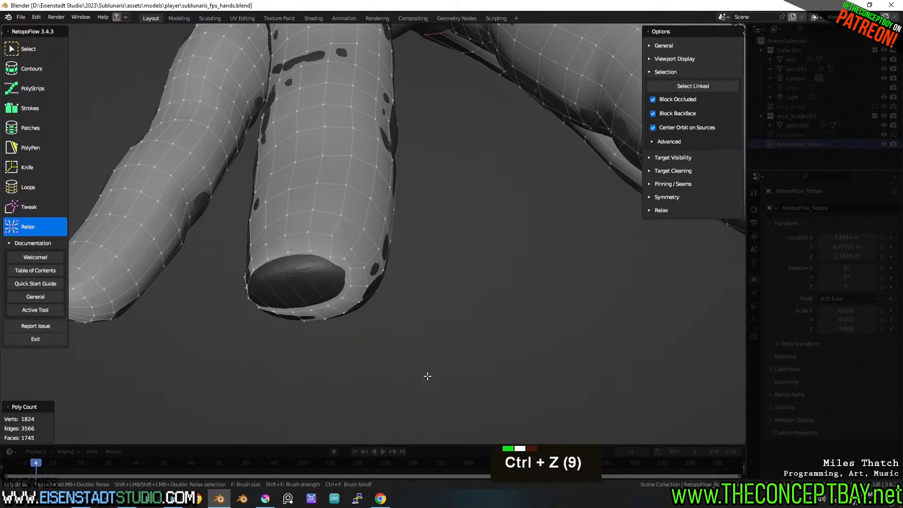
pyautogui.hotkey('ctrl', 'z')
# Select the edge loop around the third finger's cap and slide it with the Loops tool.
pyautogui.moveTo(426, 366); pyautogui.dragTo(397, 298, button='middle')
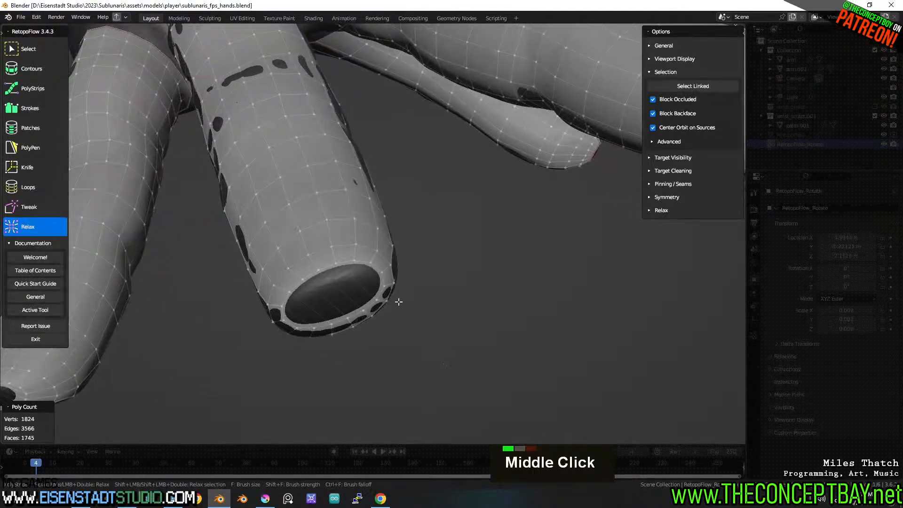
pyautogui.click(38, 70)
pyautogui.doubleClick(344, 261)
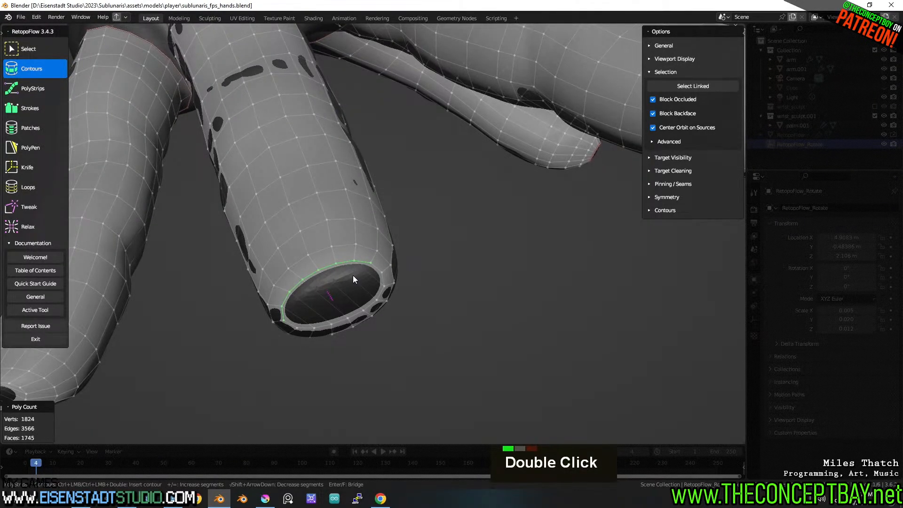
pyautogui.click(30, 180)
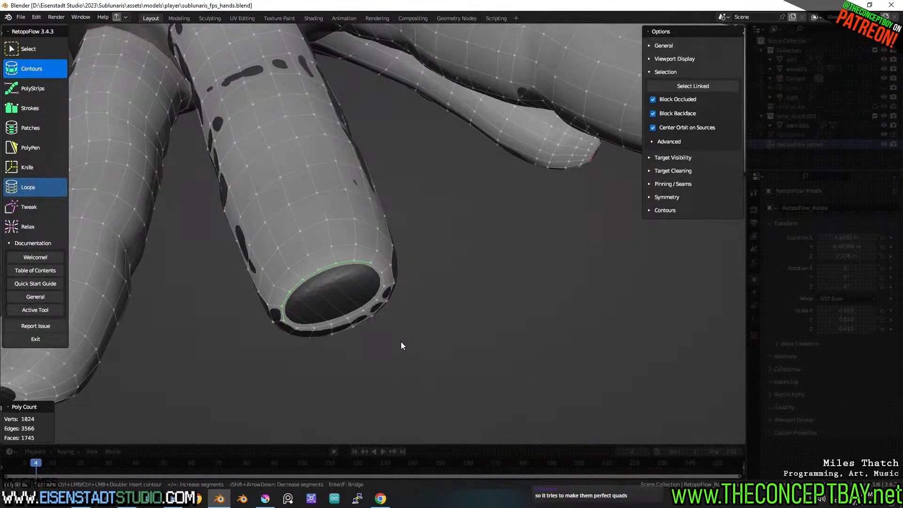
pyautogui.keyDown('shift'); pyautogui.doubleClick(378, 268); pyautogui.keyUp('shift')
pyautogui.keyDown('shift'); pyautogui.click(384, 282); pyautogui.keyUp('shift')
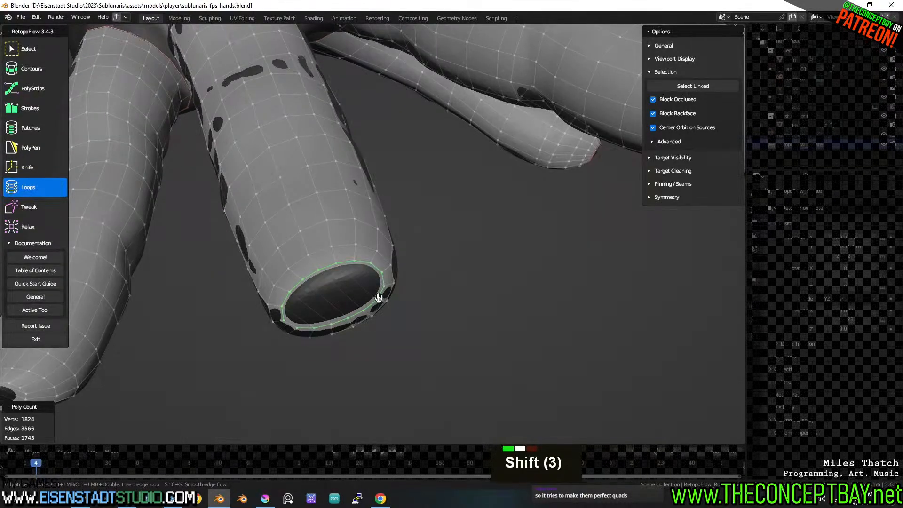
pyautogui.moveTo(381, 274); pyautogui.dragTo(407, 289)
# Examine the capped fingertips and the shifted edge loop from several angles.
pyautogui.moveTo(408, 288); pyautogui.dragTo(415, 262, button='middle')
pyautogui.scroll(-3, 405, 272)
pyautogui.scroll(1, 406, 258)
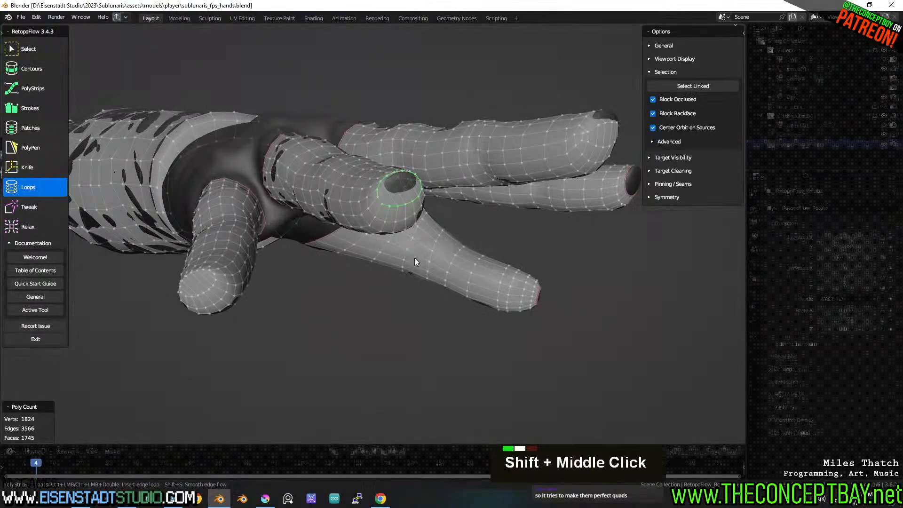
pyautogui.moveTo(283, 269); pyautogui.dragTo(317, 266, button='middle')
pyautogui.keyDown('shift'); pyautogui.moveTo(462, 218); pyautogui.dragTo(551, 150, button='middle'); pyautogui.keyUp('shift')
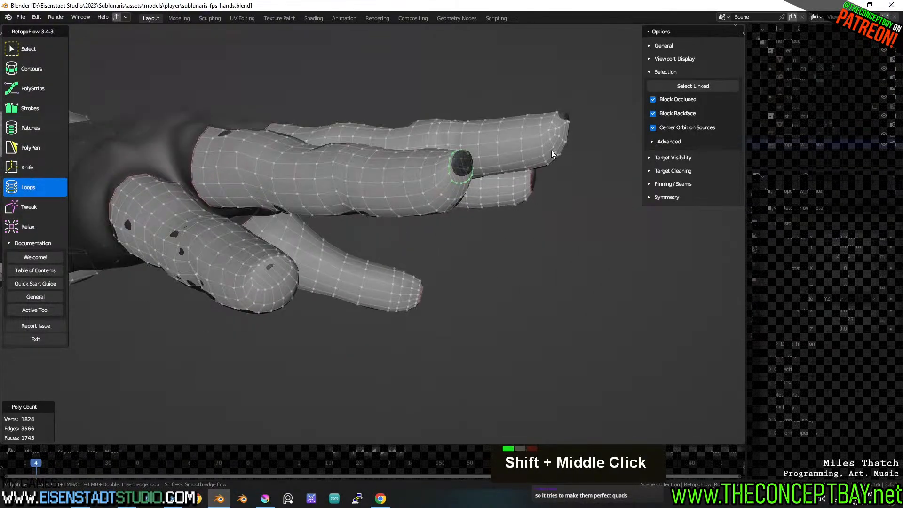
pyautogui.keyDown('shift'); pyautogui.moveTo(512, 219); pyautogui.dragTo(411, 236, button='middle'); pyautogui.keyUp('shift')
pyautogui.scroll(5, 329, 255)
pyautogui.scroll(-4, 371, 247)
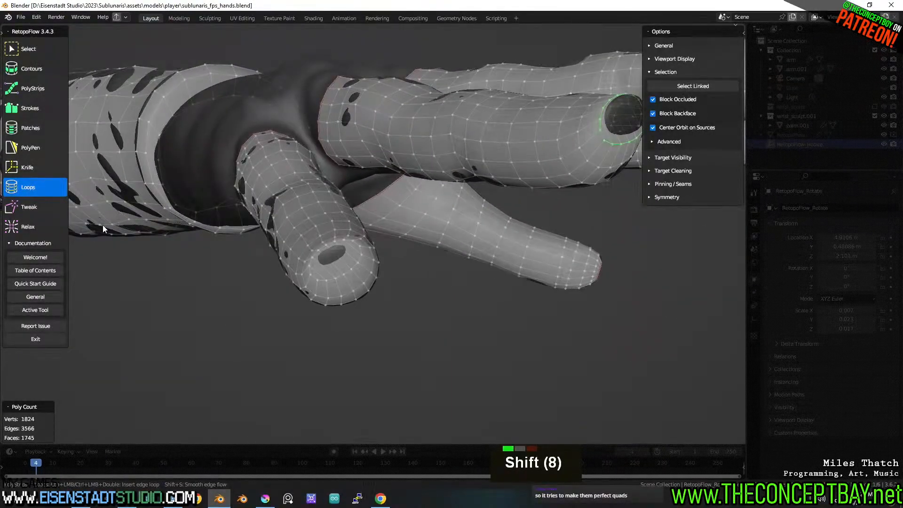
# Try to smooth another finger's capped tip with the Relax brush.
pyautogui.click(29, 220)
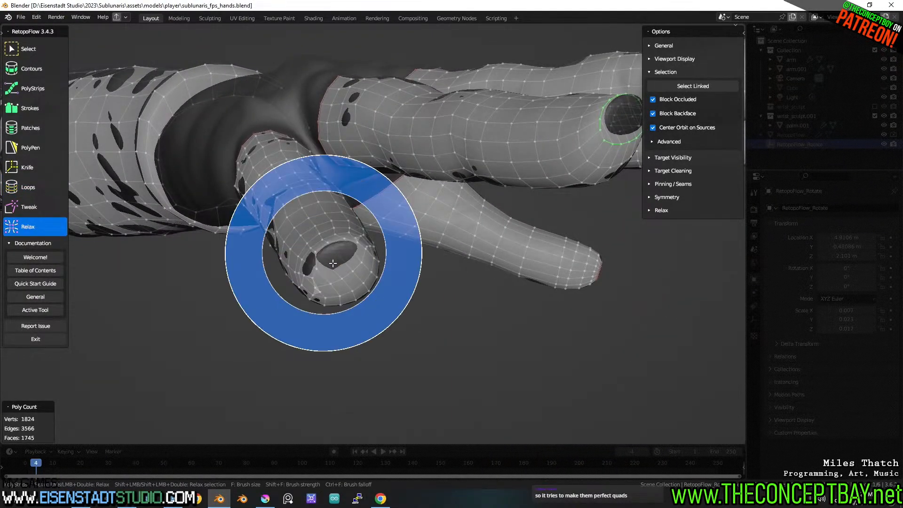
pyautogui.scroll(1, 335, 264)
pyautogui.hotkey('ctrl', 'z')
pyautogui.scroll(1, 332, 266)
pyautogui.moveTo(329, 269)
pyautogui.mouseDown()
pyautogui.moveTo(294, 296)
pyautogui.moveTo(314, 278)
pyautogui.mouseUp()
pyautogui.moveTo(314, 277)
pyautogui.mouseDown(button='middle')
pyautogui.moveTo(442, 270)
pyautogui.moveTo(475, 256)
pyautogui.moveTo(464, 245)
pyautogui.moveTo(395, 282)
pyautogui.moveTo(381, 278)
pyautogui.moveTo(377, 305)
pyautogui.moveTo(470, 280)
pyautogui.moveTo(490, 256)
pyautogui.moveTo(457, 272)
pyautogui.mouseUp(button='middle')
pyautogui.scroll(-2, 463, 242)
pyautogui.scroll(-2, 452, 254)
pyautogui.scroll(3, 369, 344)
pyautogui.hotkey('ctrl', 'z')
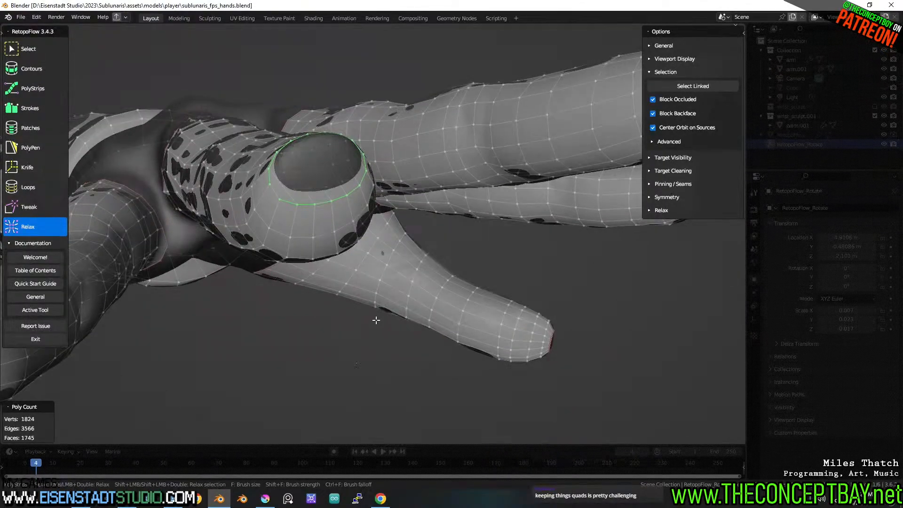
# Toggle the selection of the whole mesh and leave everything deselected.
pyautogui.press('a')
pyautogui.press('a')
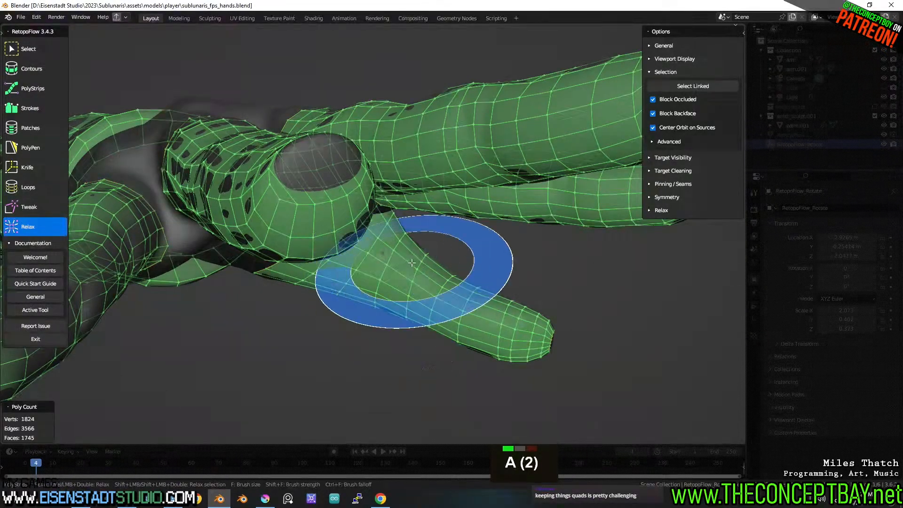
pyautogui.press('a')
pyautogui.press('a')
pyautogui.press('a')
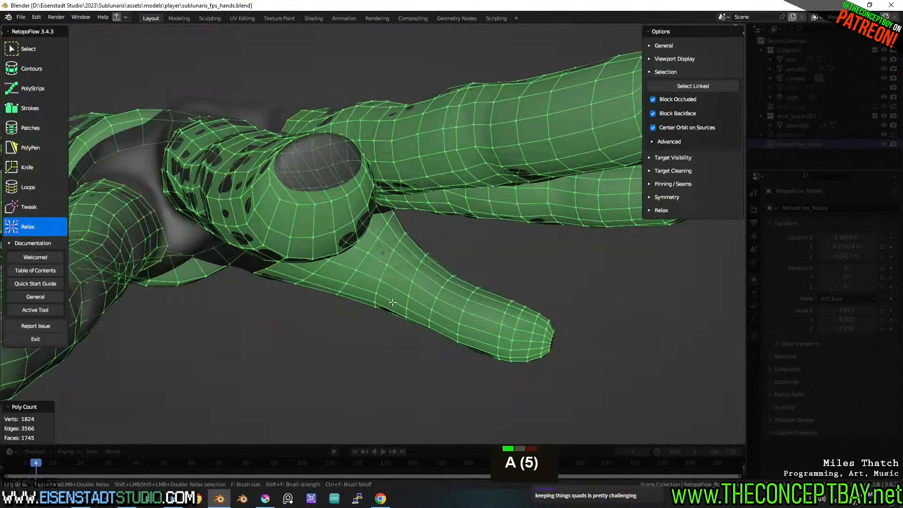
pyautogui.press('a')
# Inspect the finger caps from several sides and locate the fourth finger's open tip.
pyautogui.moveTo(395, 282); pyautogui.dragTo(332, 302, button='middle')
pyautogui.scroll(3, 333, 303)
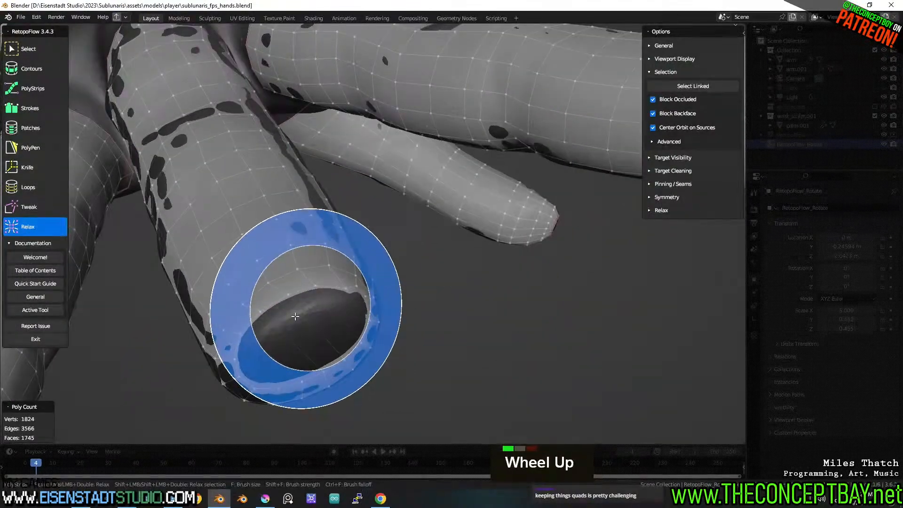
pyautogui.moveTo(353, 301); pyautogui.dragTo(306, 291, button='middle')
pyautogui.scroll(-2, 452, 295)
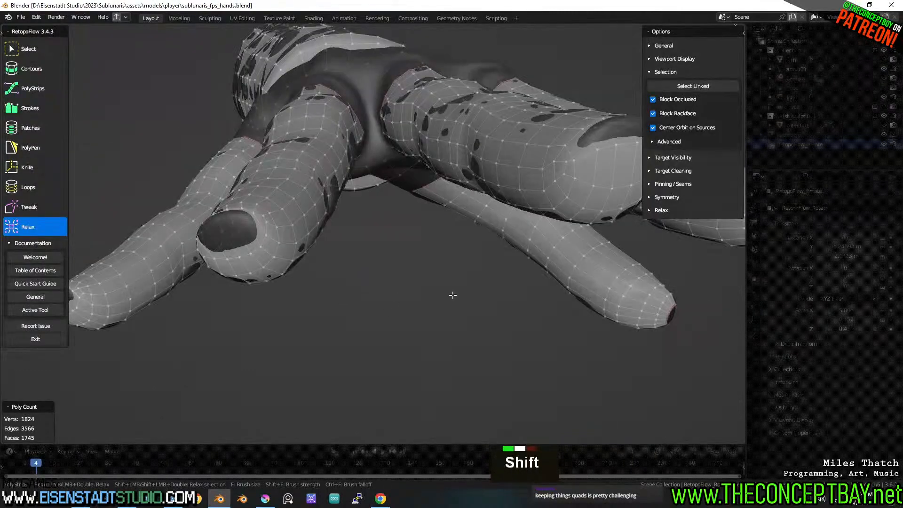
pyautogui.moveTo(452, 295); pyautogui.dragTo(470, 296, button='middle')
pyautogui.keyDown('shift'); pyautogui.moveTo(470, 296); pyautogui.dragTo(376, 301, button='middle'); pyautogui.keyUp('shift')
pyautogui.keyDown('shift'); pyautogui.moveTo(376, 301); pyautogui.dragTo(393, 276, button='middle'); pyautogui.keyUp('shift')
pyautogui.moveTo(393, 275)
pyautogui.keyDown('shift'); pyautogui.mouseDown(button='middle')
pyautogui.moveTo(363, 272)
pyautogui.moveTo(364, 245)
pyautogui.mouseUp(button='middle'); pyautogui.keyUp('shift')
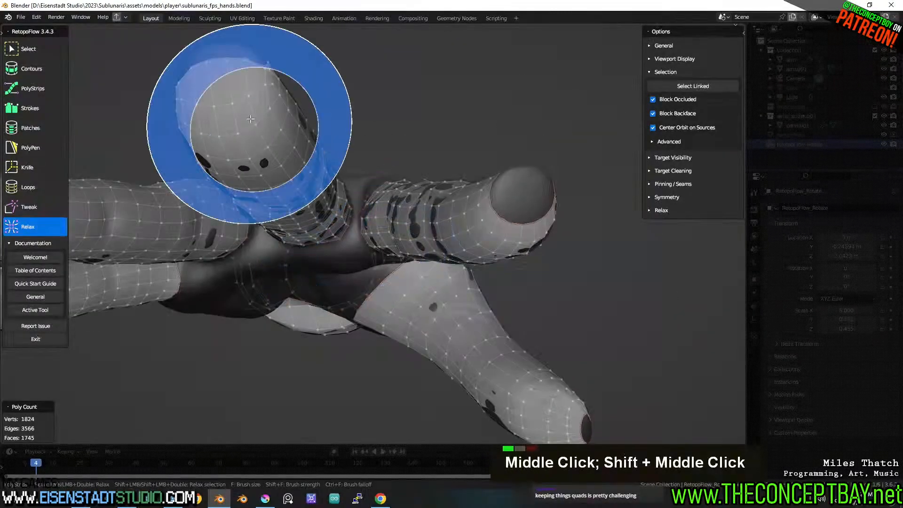
pyautogui.moveTo(314, 111)
pyautogui.mouseDown(button='middle')
pyautogui.moveTo(429, 161)
pyautogui.moveTo(399, 212)
pyautogui.moveTo(417, 212)
pyautogui.moveTo(389, 235)
pyautogui.moveTo(332, 221)
pyautogui.mouseUp(button='middle')
pyautogui.scroll(2, 399, 212)
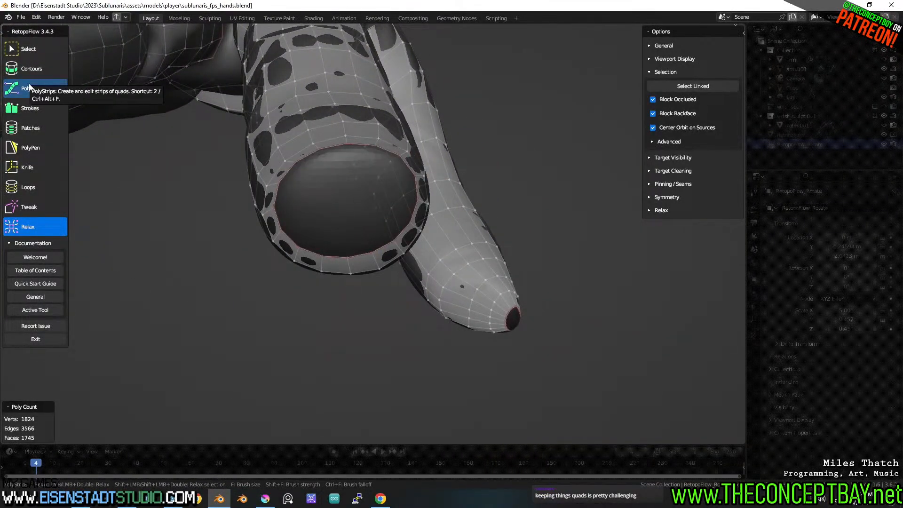
# Try to start capping the fourth finger's open tip with a PolyPen face on the rim, and undo it.
pyautogui.click(35, 87)
pyautogui.click(28, 147)
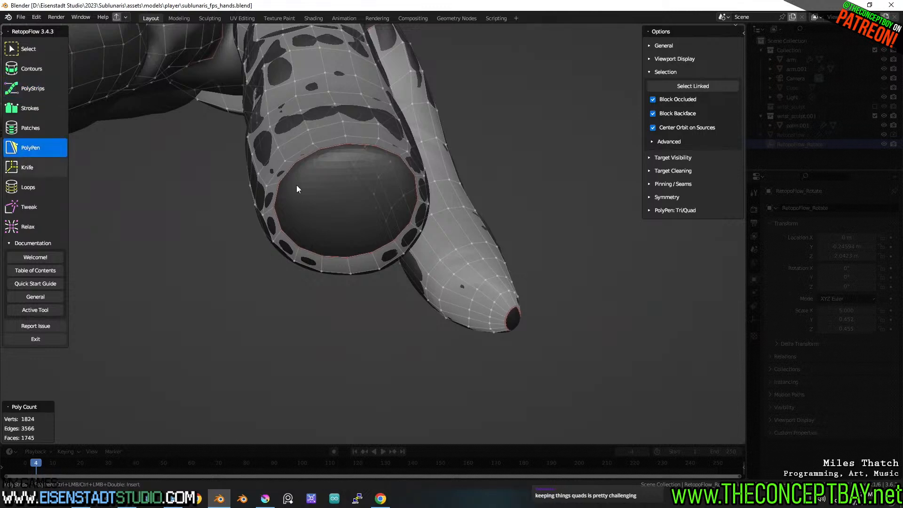
pyautogui.moveTo(296, 185)
pyautogui.mouseDown(button='middle')
pyautogui.moveTo(322, 175)
pyautogui.moveTo(305, 178)
pyautogui.mouseUp(button='middle')
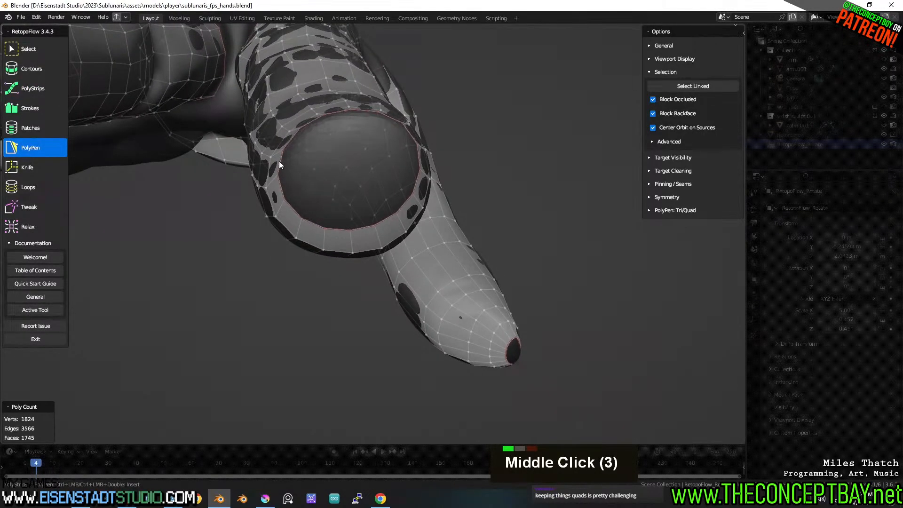
pyautogui.keyDown('ctrl'); pyautogui.click(297, 213); pyautogui.keyUp('ctrl')
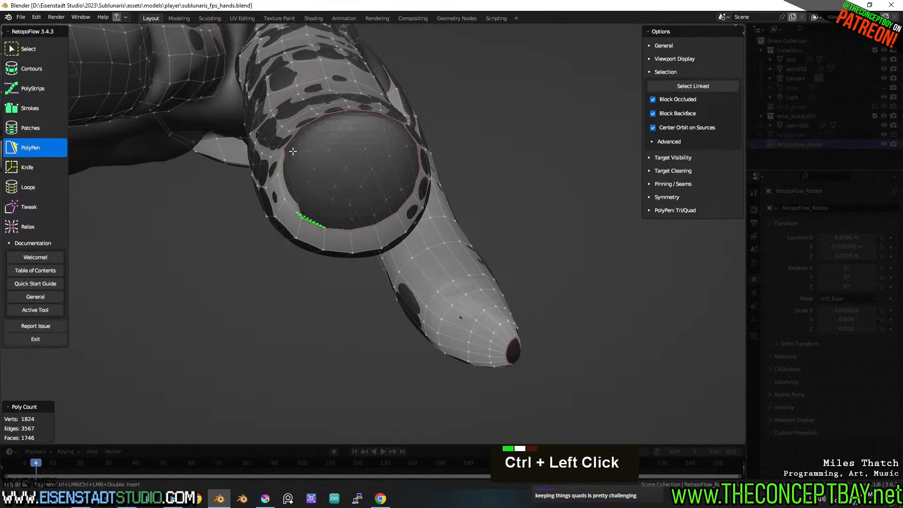
pyautogui.moveTo(293, 140); pyautogui.dragTo(301, 168, button='middle')
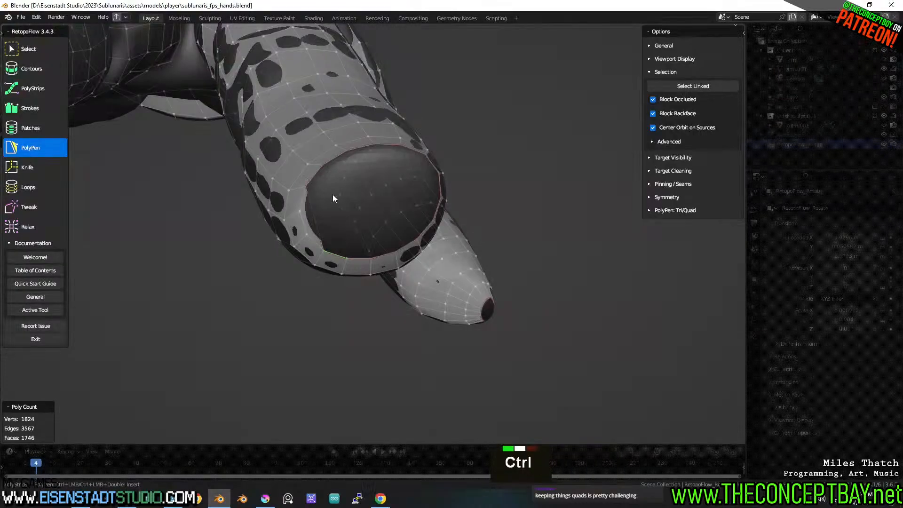
pyautogui.hotkey('ctrl', 'z')
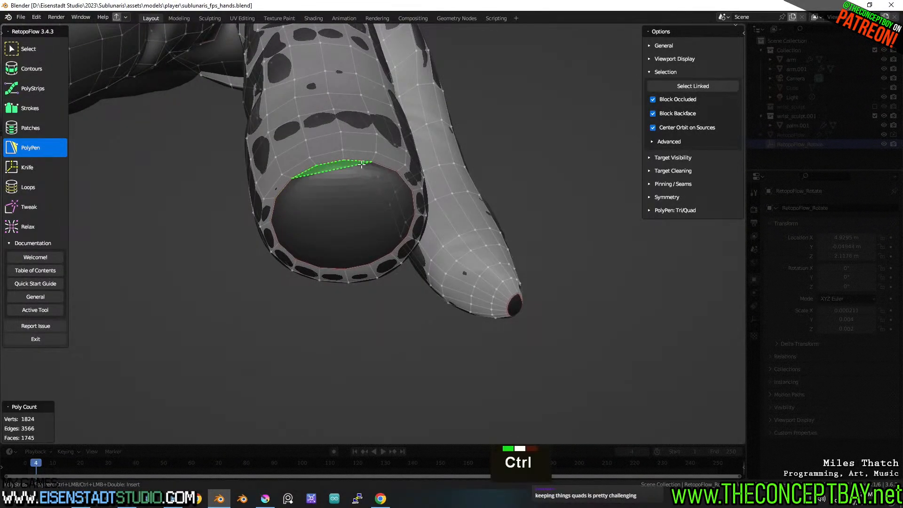
# Cap the fourth finger's open tip with PolyPen strips running crosswise between opposite rim edges.
pyautogui.keyDown('ctrl'); pyautogui.click(362, 163); pyautogui.keyUp('ctrl')
pyautogui.keyDown('ctrl'); pyautogui.click(278, 196); pyautogui.keyUp('ctrl')
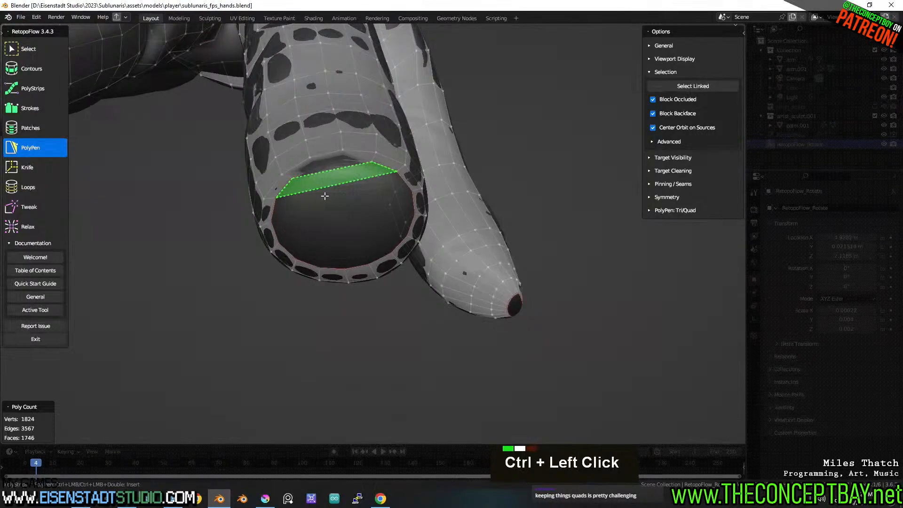
pyautogui.keyDown('ctrl'); pyautogui.click(408, 188); pyautogui.keyUp('ctrl')
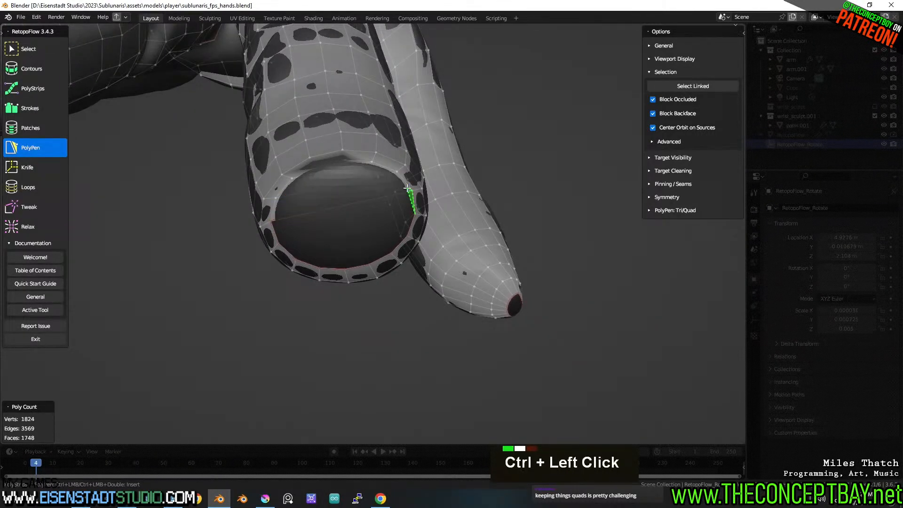
pyautogui.keyDown('ctrl'); pyautogui.click(277, 233); pyautogui.keyUp('ctrl')
pyautogui.keyDown('ctrl'); pyautogui.click(409, 226); pyautogui.keyUp('ctrl')
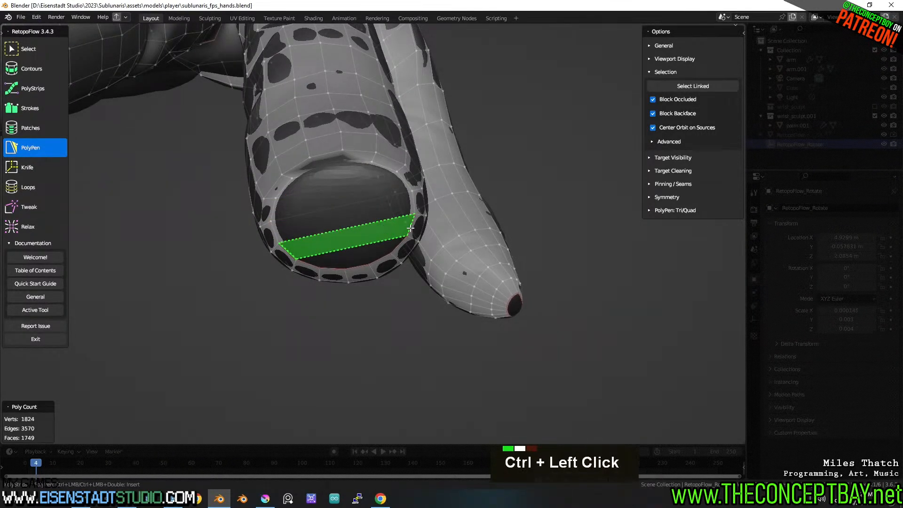
pyautogui.keyDown('ctrl'); pyautogui.click(309, 264); pyautogui.keyUp('ctrl')
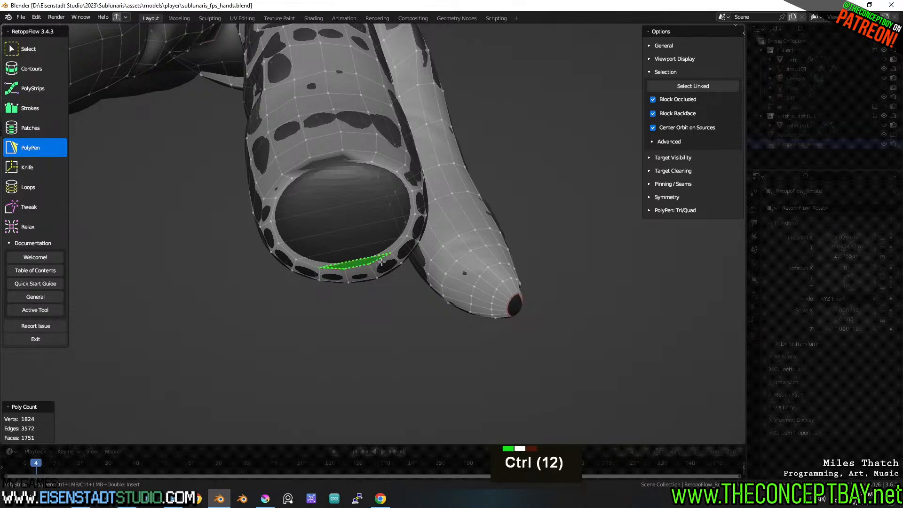
pyautogui.keyDown('ctrl'); pyautogui.click(381, 262); pyautogui.keyUp('ctrl')
pyautogui.moveTo(382, 266); pyautogui.dragTo(222, 258, button='middle')
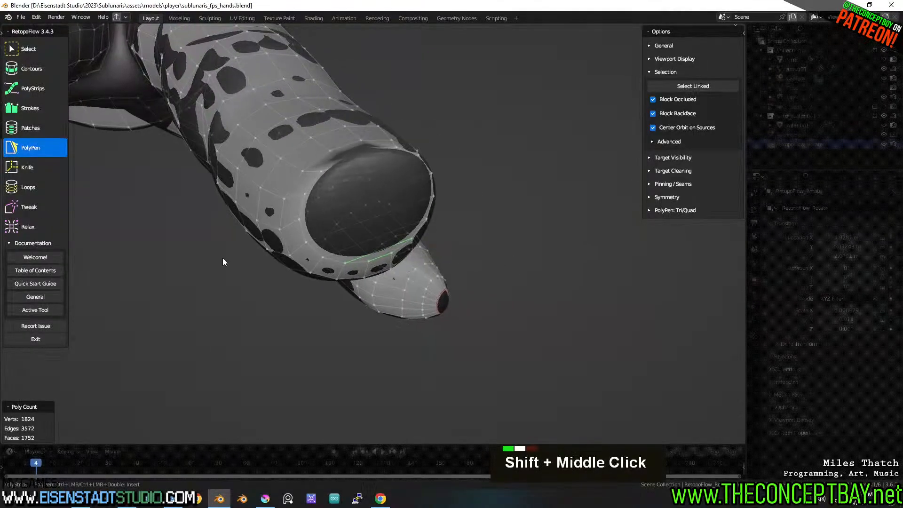
# Try to smooth the fourth finger's new cap with the Relax brush from several sides.
pyautogui.click(40, 225)
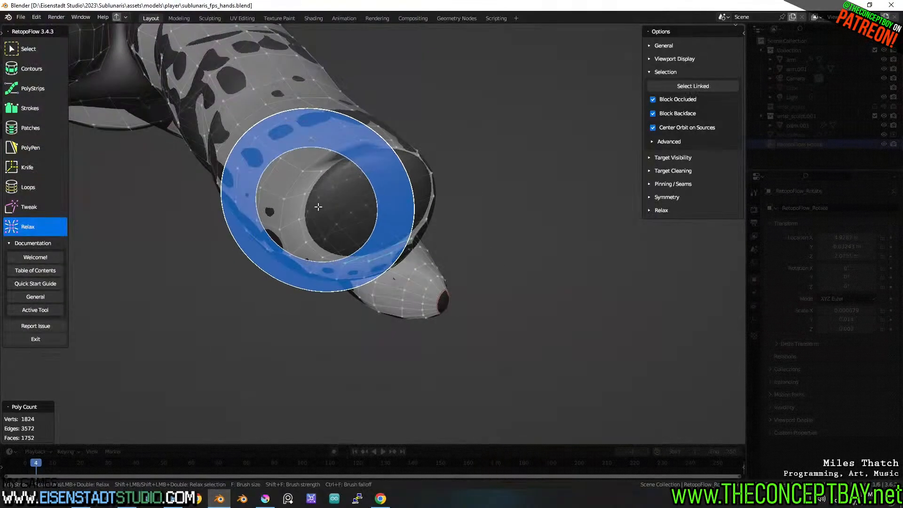
pyautogui.moveTo(403, 170)
pyautogui.mouseDown(button='middle')
pyautogui.moveTo(287, 219)
pyautogui.moveTo(306, 198)
pyautogui.moveTo(380, 176)
pyautogui.mouseUp(button='middle')
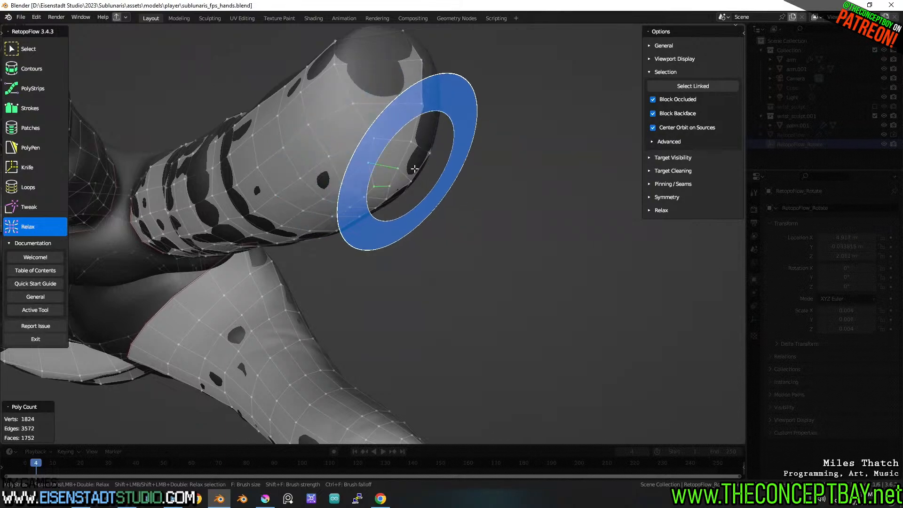
pyautogui.moveTo(413, 161)
pyautogui.mouseDown(button='middle')
pyautogui.moveTo(321, 160)
pyautogui.moveTo(383, 218)
pyautogui.moveTo(378, 202)
pyautogui.mouseUp(button='middle')
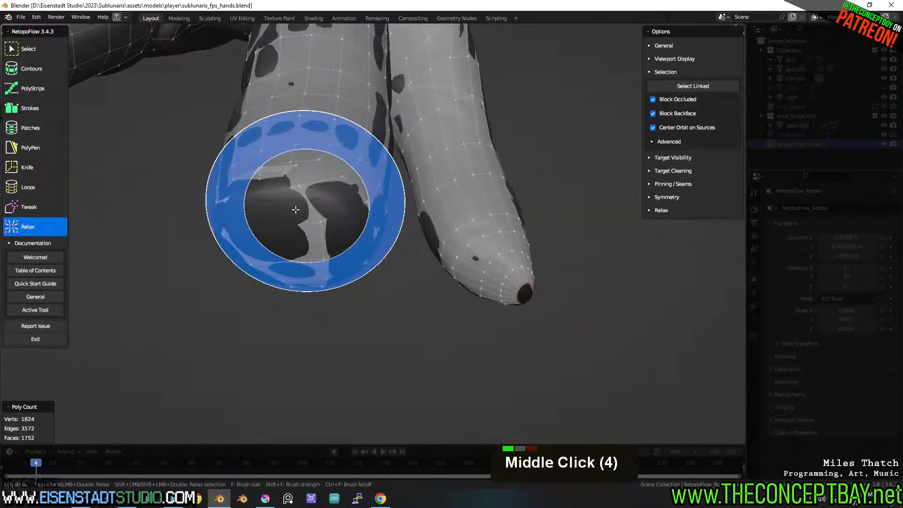
pyautogui.moveTo(294, 208); pyautogui.dragTo(353, 206, button='middle')
pyautogui.moveTo(423, 221)
pyautogui.mouseDown(button='middle')
pyautogui.moveTo(494, 241)
pyautogui.moveTo(410, 231)
pyautogui.mouseUp(button='middle')
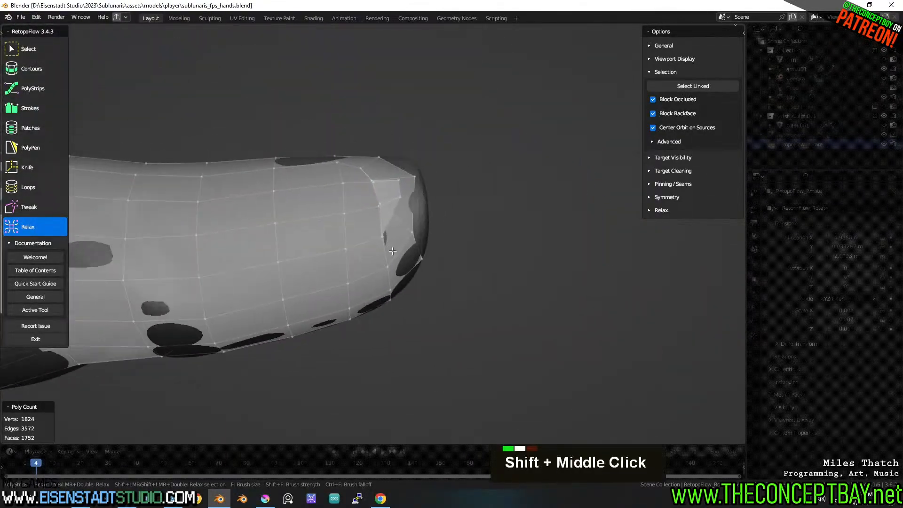
pyautogui.doubleClick(399, 190)
pyautogui.doubleClick(377, 203)
pyautogui.doubleClick(377, 204)
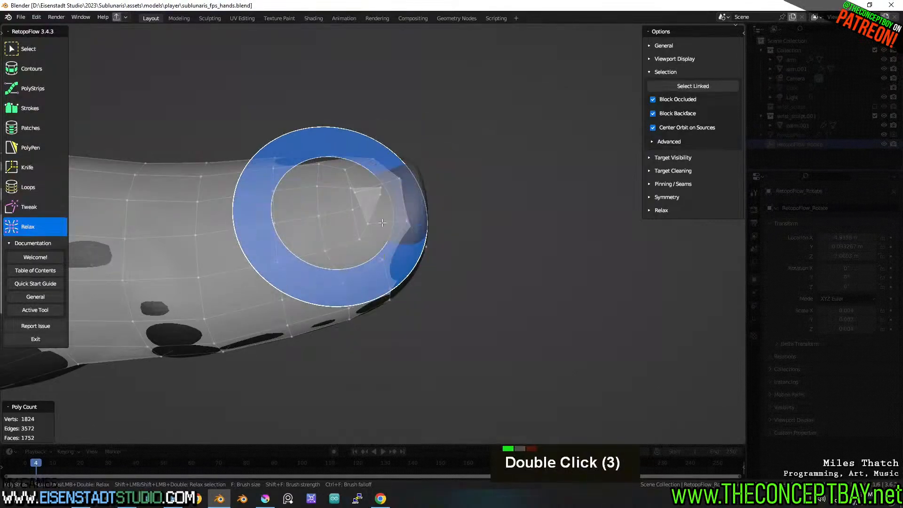
pyautogui.moveTo(363, 190); pyautogui.dragTo(425, 185, button='middle')
# Undo the Relax strokes and the crosswise PolyPen strips on the fourth finger's tip.
pyautogui.hotkey('ctrl', 'z')
pyautogui.hotkey('ctrl', 'z')
pyautogui.hotkey('ctrl', 'z')
pyautogui.hotkey('ctrl', 'z')
pyautogui.hotkey('ctrl', 'z')
pyautogui.hotkey('ctrl', 'z')
pyautogui.hotkey('ctrl', 'z')
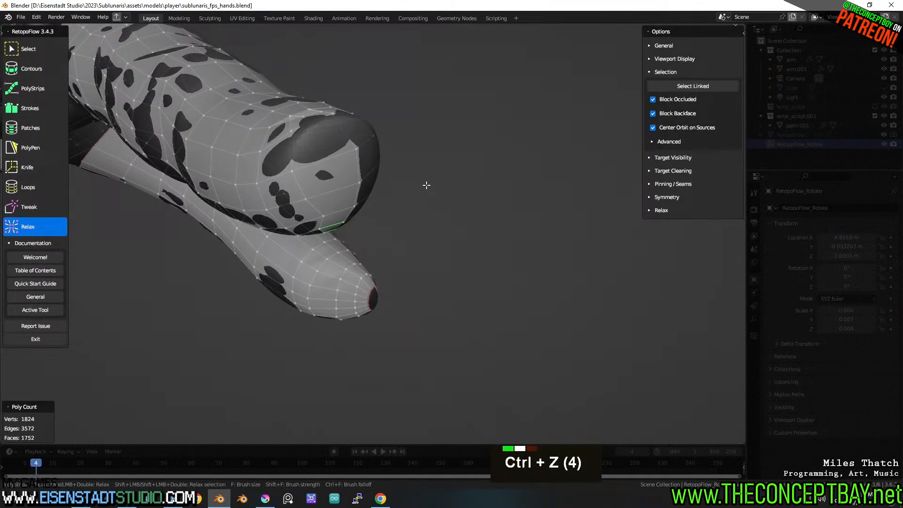
pyautogui.hotkey('ctrl', 'z')
pyautogui.hotkey('ctrl', 'z')
pyautogui.hotkey('ctrl', 'z')
pyautogui.hotkey('ctrl', 'z')
pyautogui.hotkey('ctrl', 'z')
pyautogui.hotkey('ctrl', 'z')
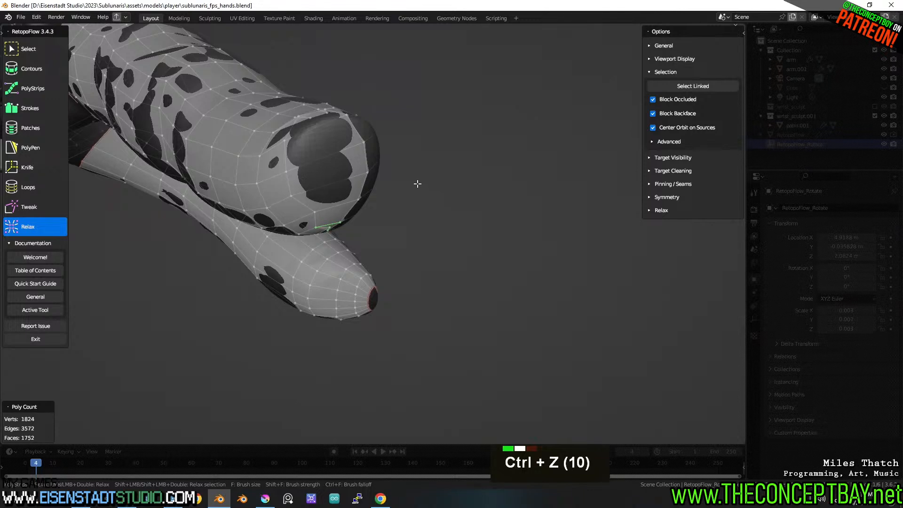
pyautogui.hotkey('ctrl', 'z')
pyautogui.hotkey('ctrl', 'z')
pyautogui.hotkey('ctrl', 'z')
pyautogui.hotkey('ctrl', 'z')
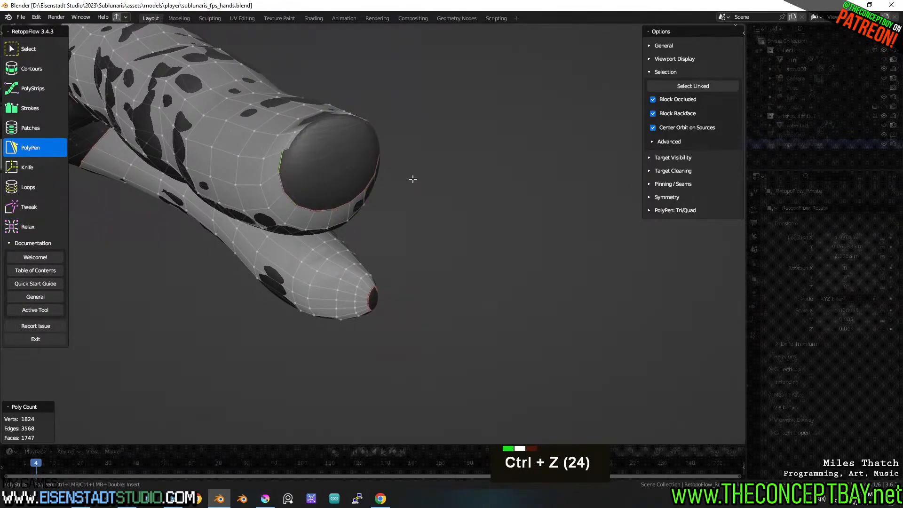
# Cap the fourth finger's open tip again with PolyPen strips linking its upper and lower rim edges.
pyautogui.moveTo(185, 201); pyautogui.dragTo(282, 233, button='middle')
pyautogui.moveTo(282, 233); pyautogui.dragTo(248, 216, button='middle')
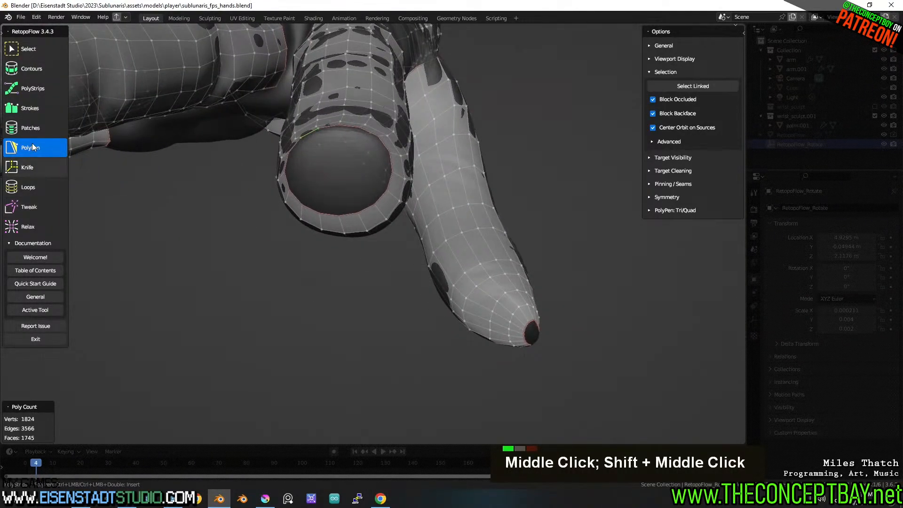
pyautogui.moveTo(292, 195); pyautogui.dragTo(304, 219, button='middle')
pyautogui.scroll(2, 304, 186)
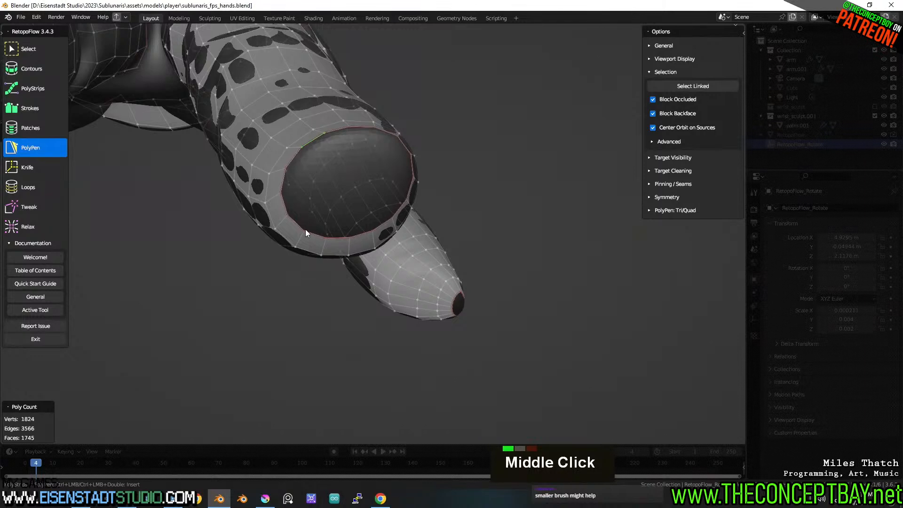
pyautogui.keyDown('ctrl'); pyautogui.click(284, 182); pyautogui.keyUp('ctrl')
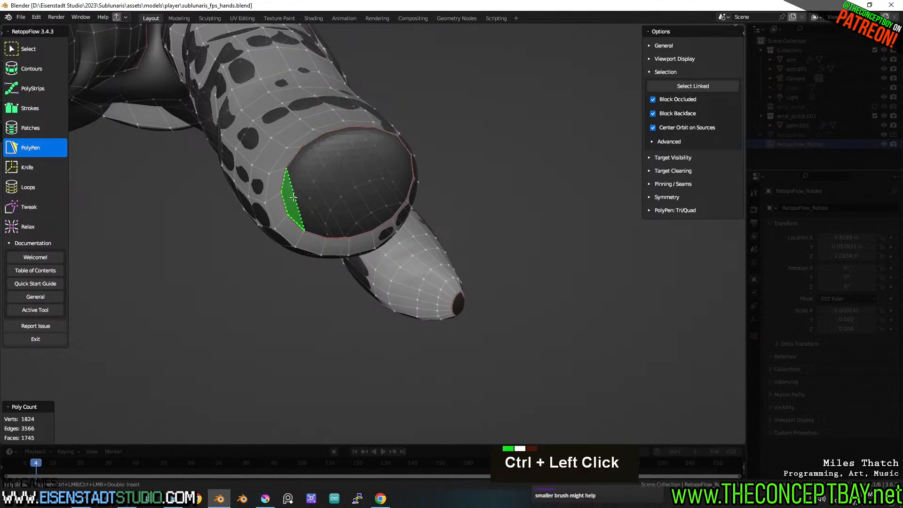
pyautogui.keyDown('ctrl'); pyautogui.click(314, 232); pyautogui.keyUp('ctrl')
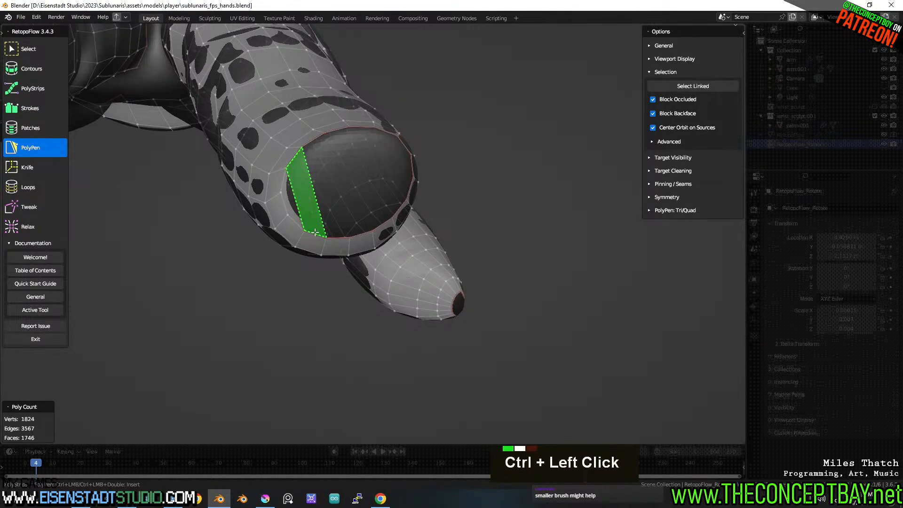
pyautogui.keyDown('ctrl'); pyautogui.click(317, 145); pyautogui.keyUp('ctrl')
pyautogui.keyDown('ctrl'); pyautogui.click(357, 229); pyautogui.keyUp('ctrl')
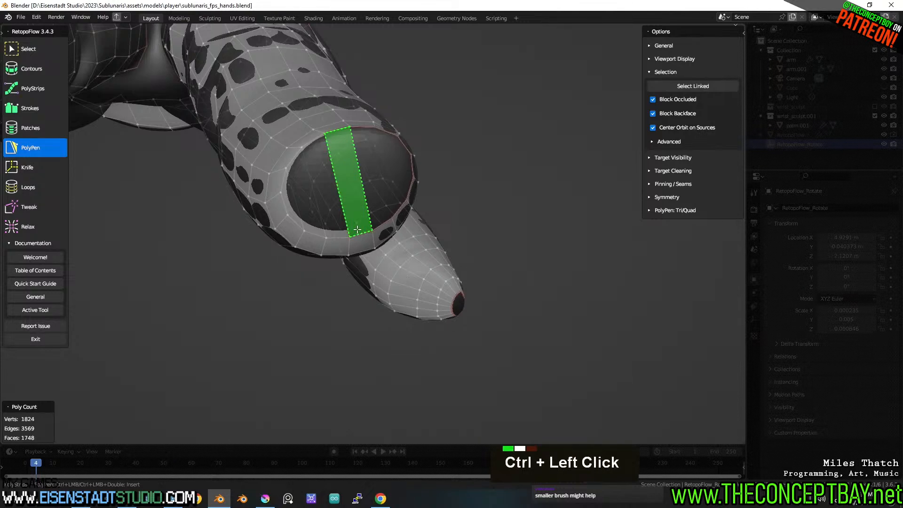
pyautogui.keyDown('ctrl'); pyautogui.click(364, 130); pyautogui.keyUp('ctrl')
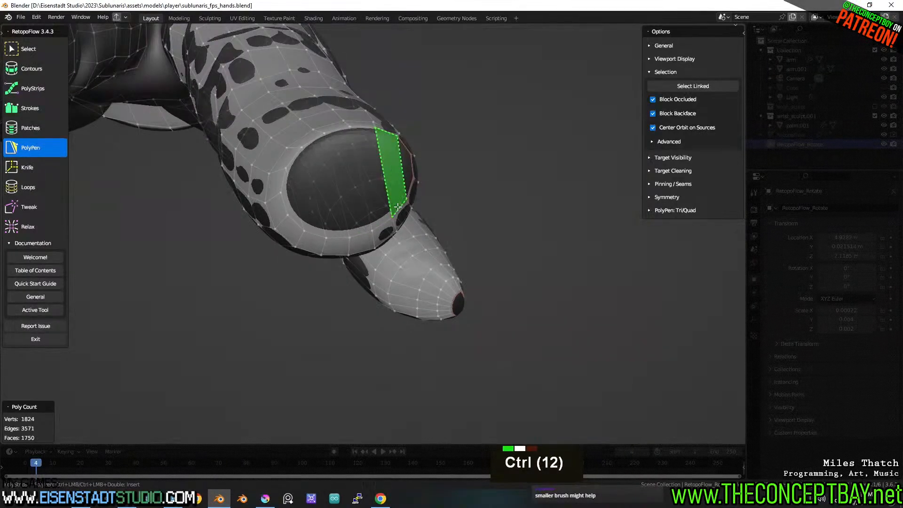
pyautogui.keyDown('ctrl'); pyautogui.click(398, 207); pyautogui.keyUp('ctrl')
pyautogui.keyDown('ctrl'); pyautogui.click(403, 144); pyautogui.keyUp('ctrl')
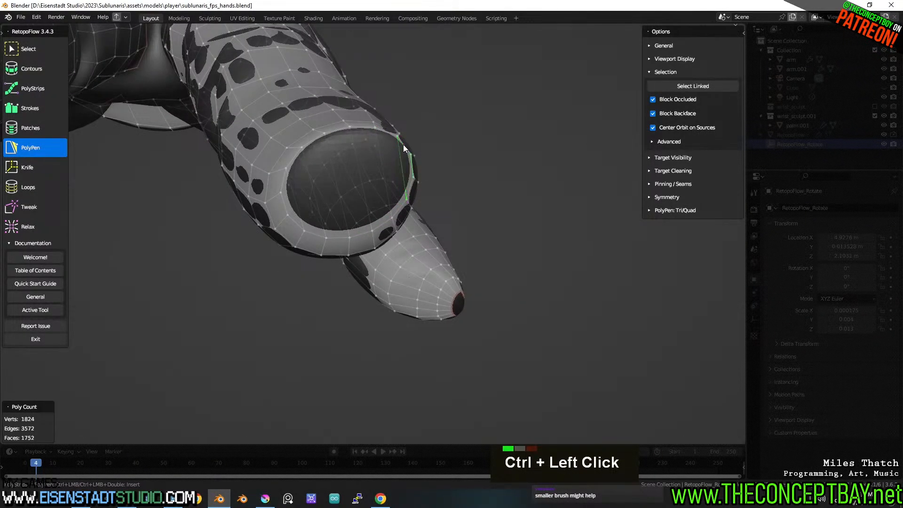
# Try to smooth the rebuilt fingertip cap with a resized Relax brush, undoing the last strokes.
pyautogui.click(26, 229)
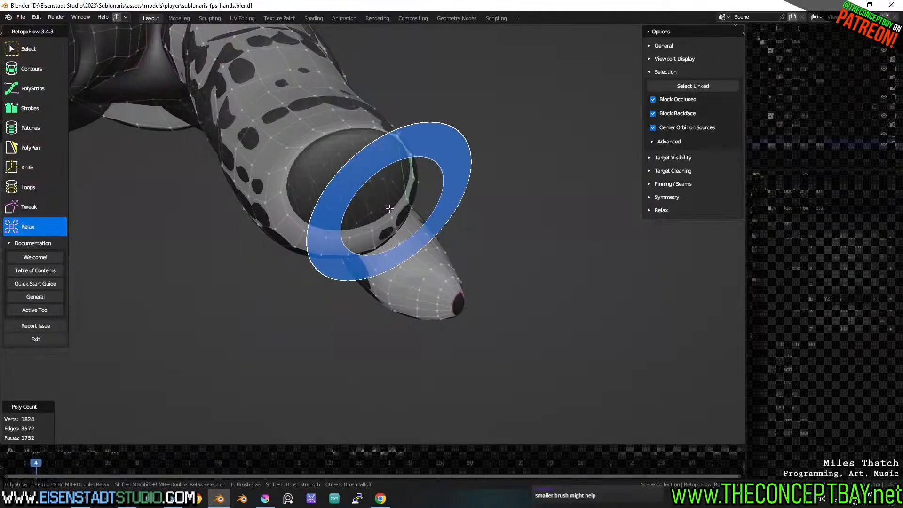
pyautogui.press('f')
pyautogui.doubleClick(306, 200)
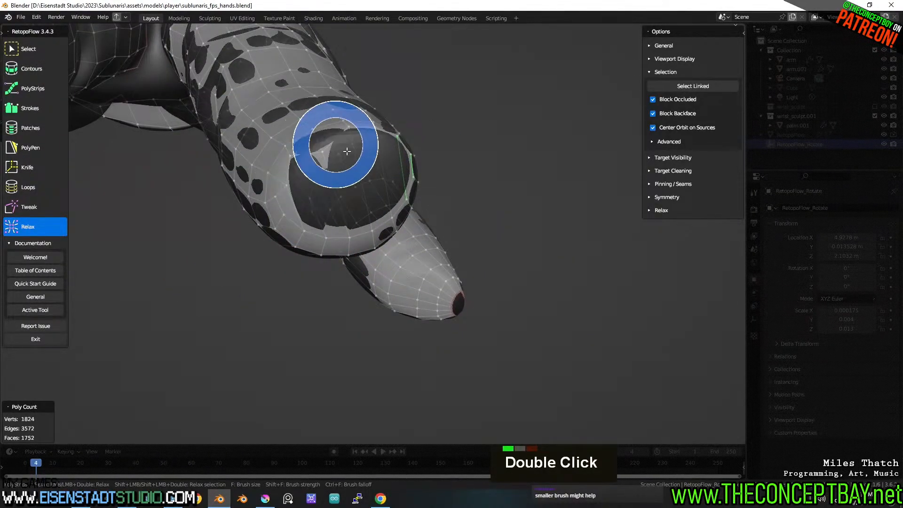
pyautogui.moveTo(331, 194)
pyautogui.mouseDown(button='middle')
pyautogui.moveTo(317, 195)
pyautogui.moveTo(387, 168)
pyautogui.mouseUp(button='middle')
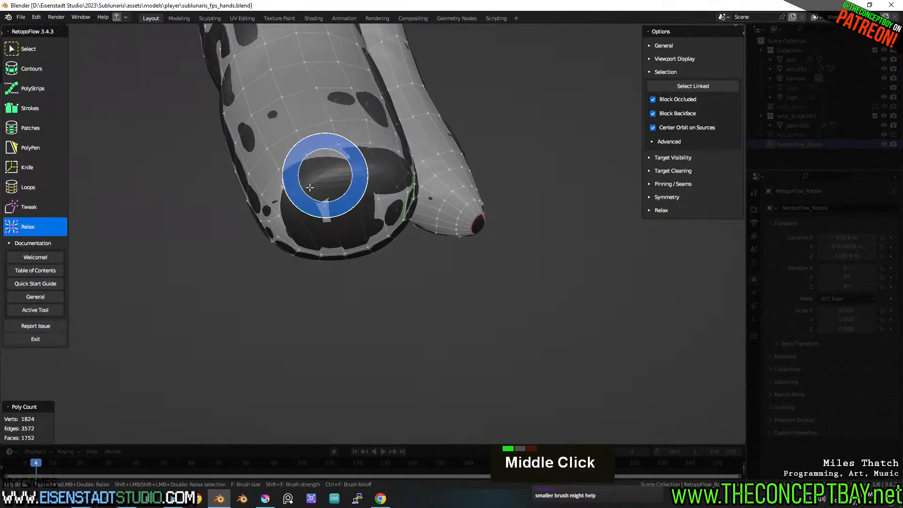
pyautogui.press('f')
pyautogui.doubleClick(362, 170)
pyautogui.moveTo(328, 178)
pyautogui.mouseDown(button='middle')
pyautogui.moveTo(348, 151)
pyautogui.moveTo(379, 156)
pyautogui.mouseUp(button='middle')
pyautogui.hotkey('ctrl', 'z')
pyautogui.hotkey('ctrl', 'z')
pyautogui.hotkey('ctrl', 'z')
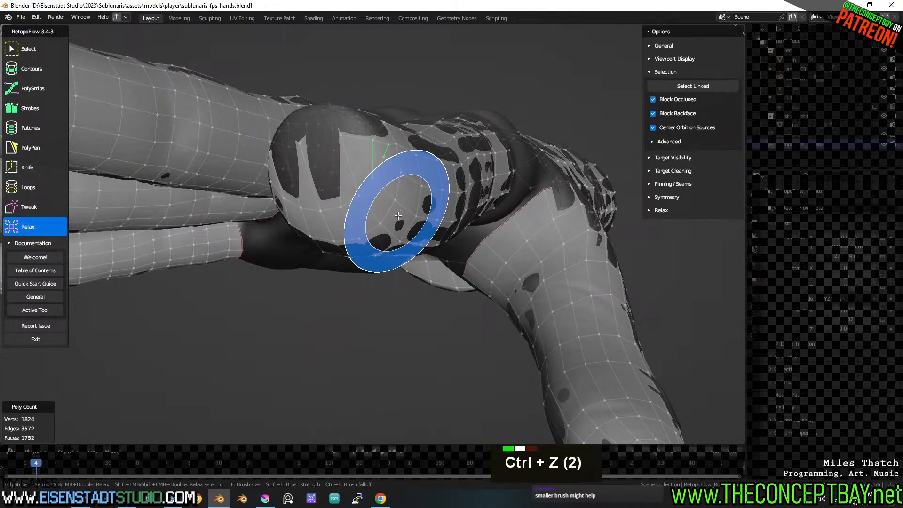
# Try relaxing the fingertip cap from other angles, and undo the strokes.
pyautogui.moveTo(371, 170); pyautogui.dragTo(387, 182, button='middle')
pyautogui.moveTo(305, 191); pyautogui.dragTo(323, 231, button='middle')
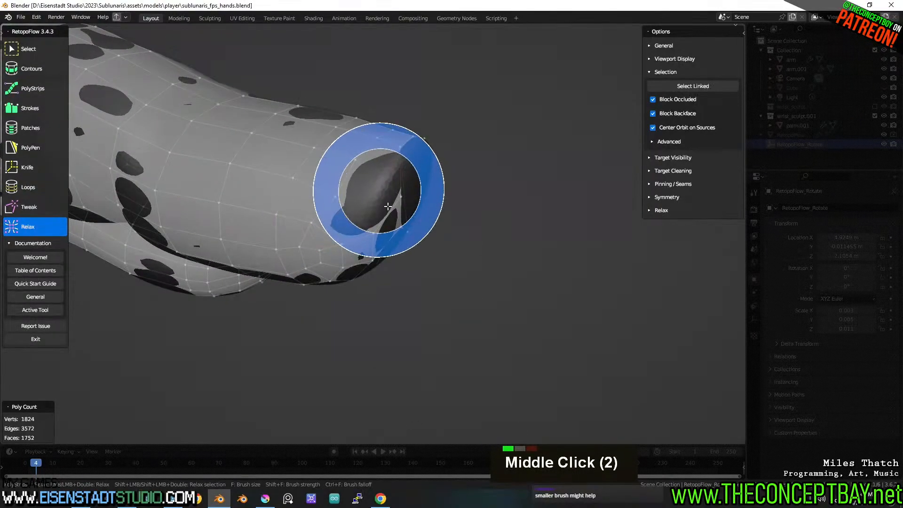
pyautogui.moveTo(359, 208); pyautogui.dragTo(331, 205, button='middle')
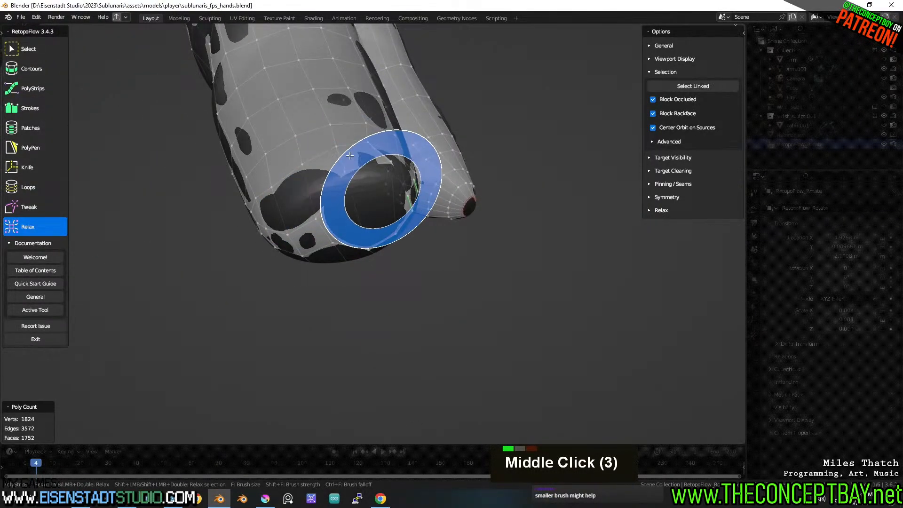
pyautogui.moveTo(384, 193); pyautogui.dragTo(332, 177, button='middle')
pyautogui.scroll(-2, 359, 174)
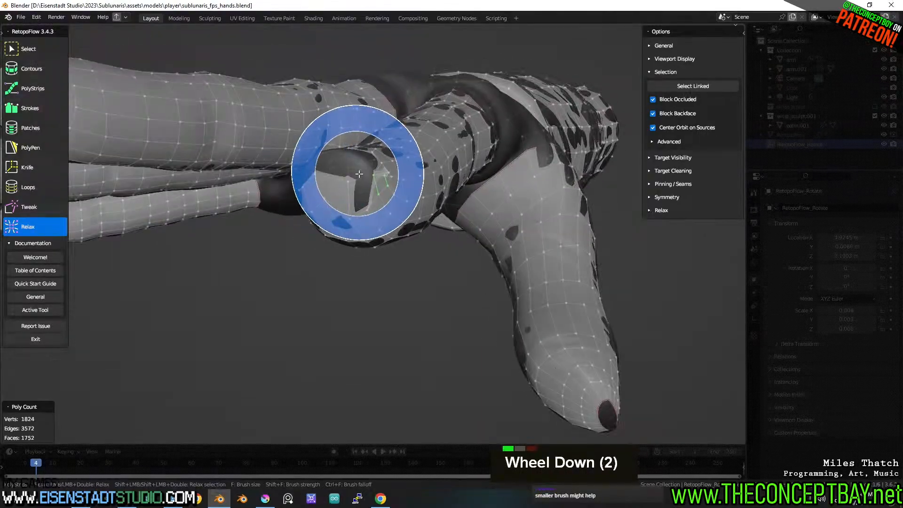
pyautogui.scroll(-1, 364, 182)
pyautogui.hotkey('ctrl', 'z')
pyautogui.hotkey('ctrl', 'z')
pyautogui.hotkey('ctrl', 'z')
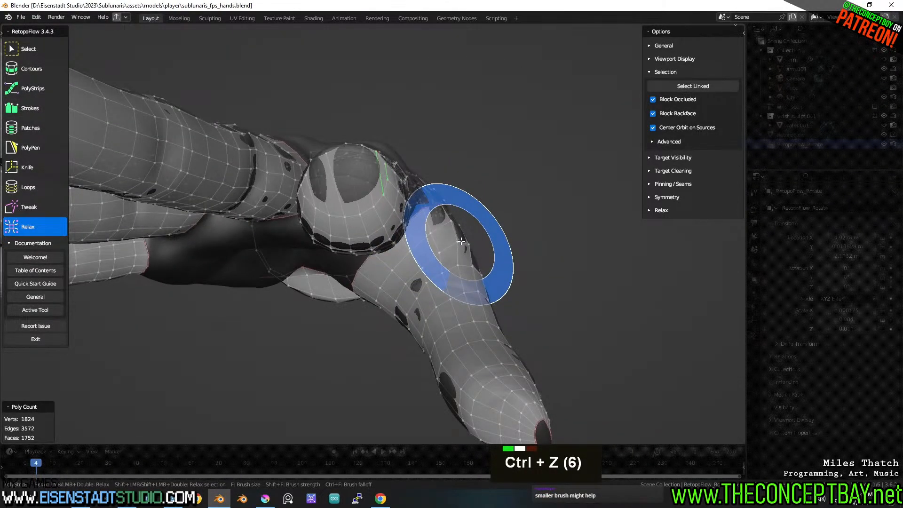
# Try to smooth the fourth finger's cap rim with a resized Relax brush, and undo the strokes.
pyautogui.moveTo(461, 241); pyautogui.dragTo(540, 272, button='middle')
pyautogui.scroll(-3, 494, 252)
pyautogui.moveTo(494, 252); pyautogui.dragTo(493, 268, button='middle')
pyautogui.scroll(3, 452, 270)
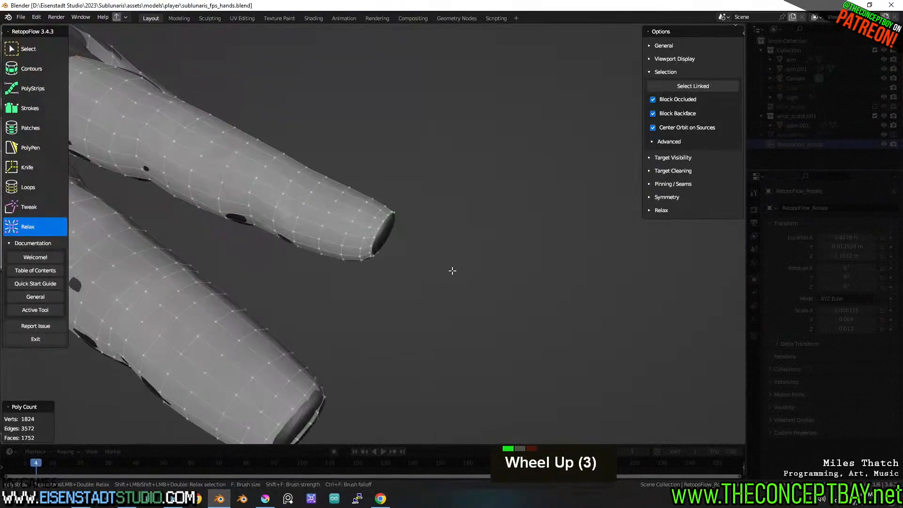
pyautogui.scroll(1, 452, 271)
pyautogui.press('f')
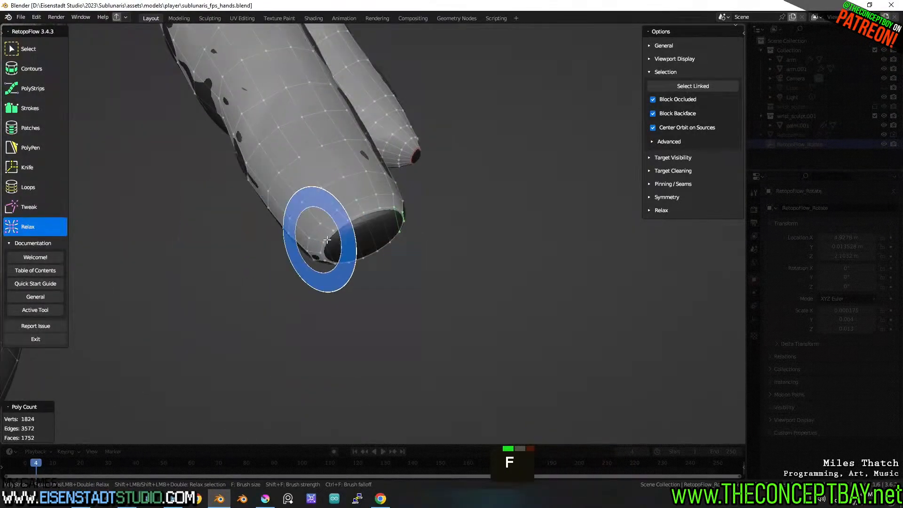
pyautogui.doubleClick(351, 228)
pyautogui.doubleClick(369, 220)
pyautogui.doubleClick(402, 209)
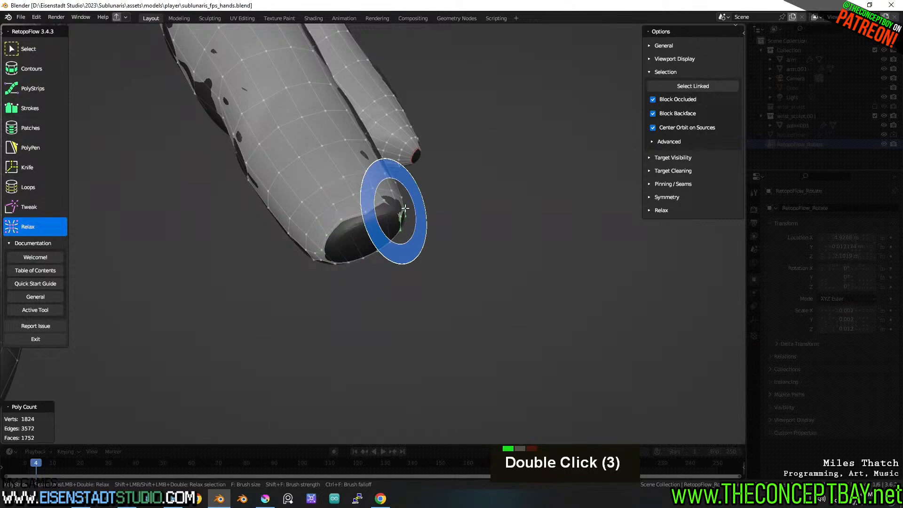
pyautogui.moveTo(403, 204); pyautogui.dragTo(345, 234, button='middle')
pyautogui.hotkey('ctrl', 'z')
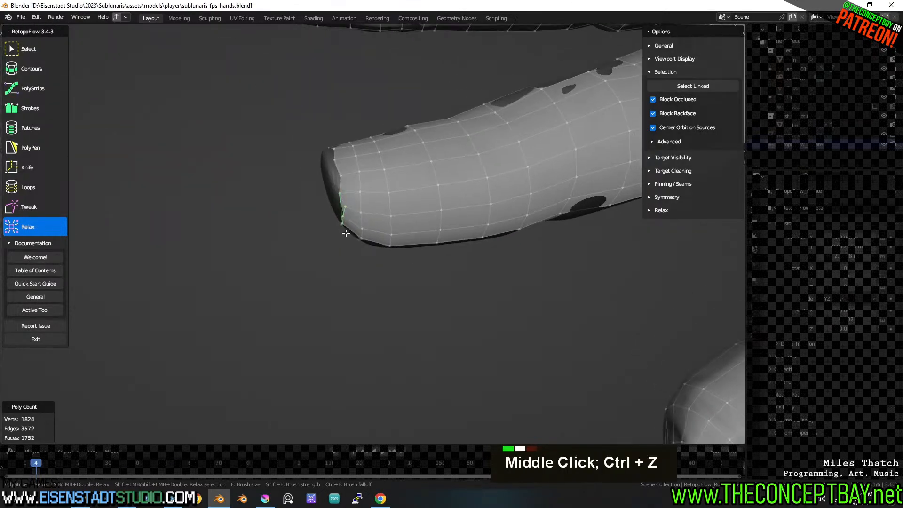
pyautogui.scroll(2, 322, 192)
pyautogui.hotkey('ctrl', 'z')
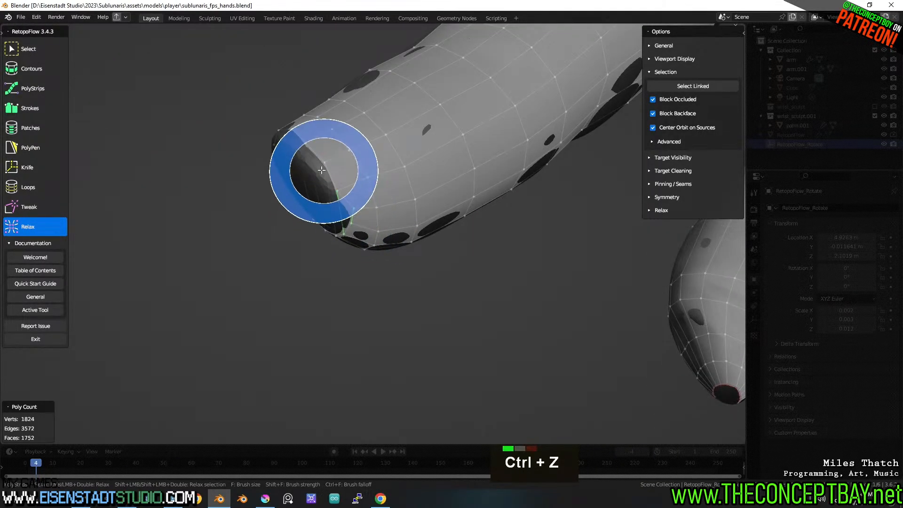
# Undo the remaining Relax strokes on the fourth finger's cap.
pyautogui.moveTo(322, 170); pyautogui.dragTo(476, 193, button='middle')
pyautogui.hotkey('ctrl', 'z')
pyautogui.hotkey('ctrl', 'z')
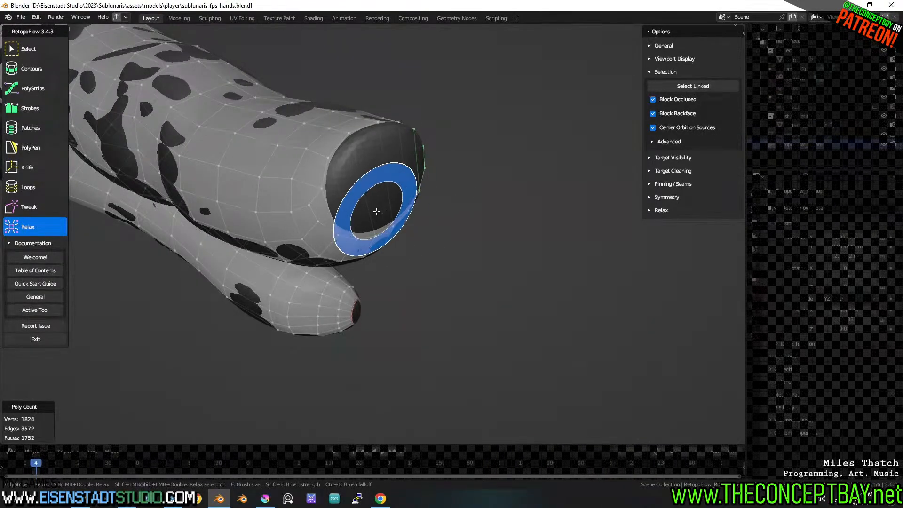
pyautogui.moveTo(379, 201); pyautogui.dragTo(379, 193, button='middle')
pyautogui.hotkey('ctrl', 'z')
pyautogui.hotkey('ctrl', 'z')
pyautogui.hotkey('ctrl', 'z')
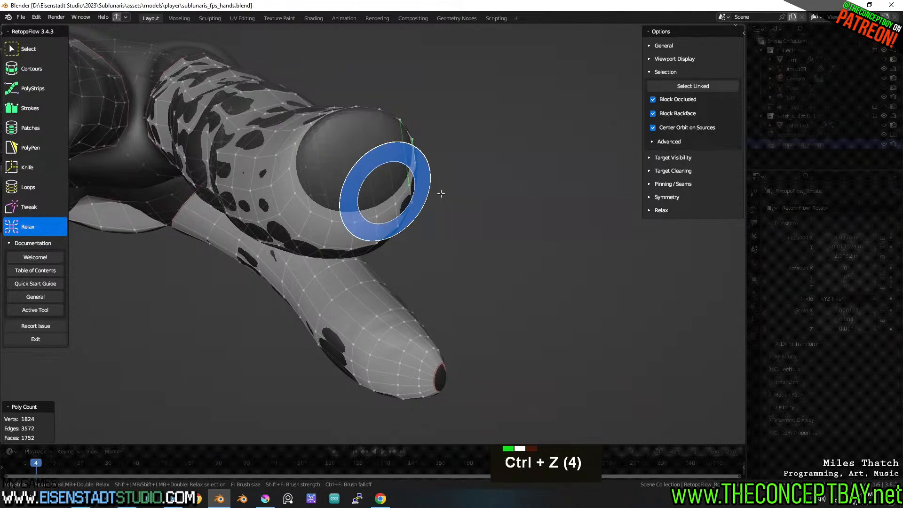
pyautogui.middleClick(439, 194)
pyautogui.hotkey('ctrl', 'z')
# Undo the PolyPen strips across the fourth finger's tip until the whole rim is open again.
pyautogui.moveTo(404, 226); pyautogui.dragTo(376, 219, button='middle')
pyautogui.hotkey('ctrl', 'z')
pyautogui.scroll(2, 399, 205)
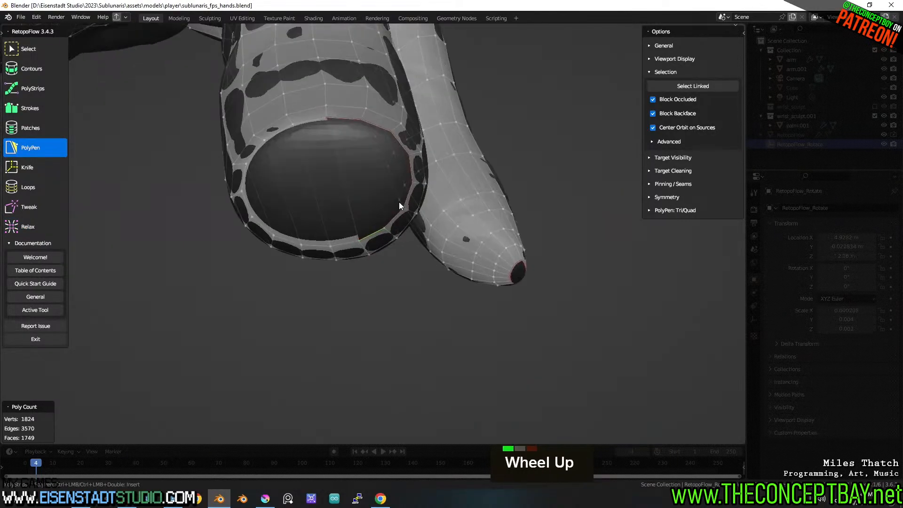
pyautogui.hotkey('ctrl', 'z')
pyautogui.hotkey('ctrl', 'z')
pyautogui.hotkey('ctrl', 'z')
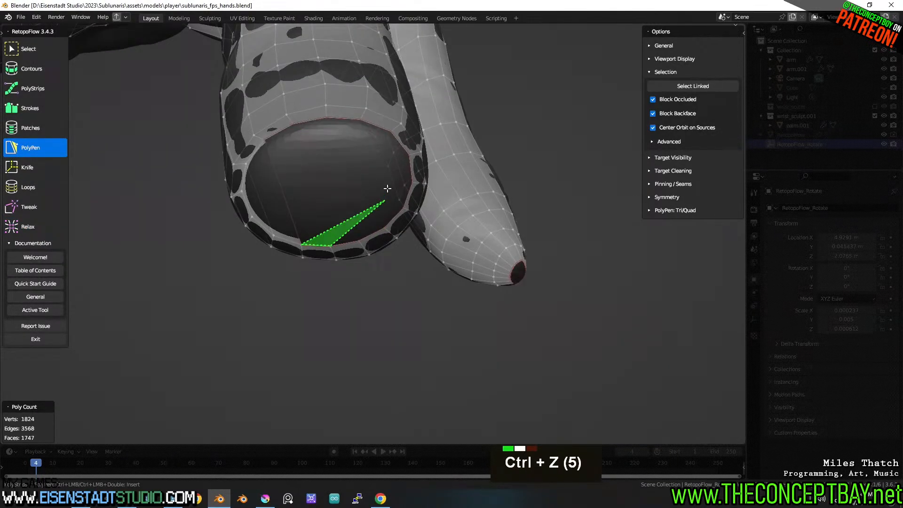
pyautogui.hotkey('ctrl', 'z')
pyautogui.moveTo(367, 191); pyautogui.dragTo(334, 167, button='middle')
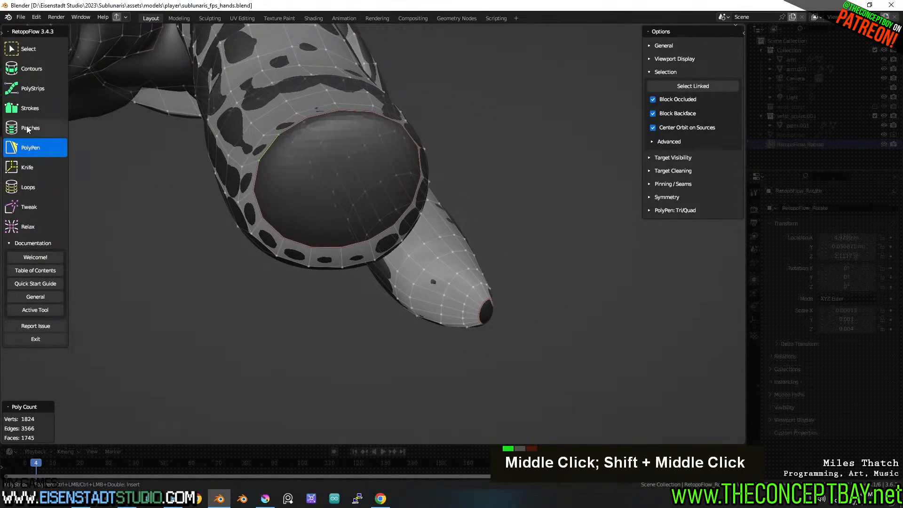
# Preview a Patches fill between two opposite two-edge runs of the fingertip rim, trying three to five segments across.
pyautogui.click(33, 104)
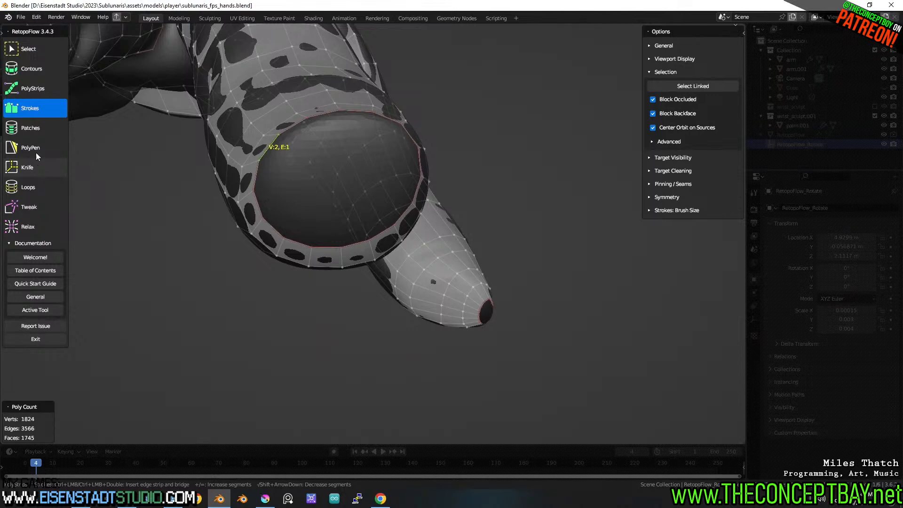
pyautogui.keyDown('shift'); pyautogui.click(258, 212); pyautogui.keyUp('shift')
pyautogui.moveTo(259, 212); pyautogui.dragTo(404, 186, button='middle')
pyautogui.keyDown('shift'); pyautogui.click(398, 175); pyautogui.keyUp('shift')
pyautogui.scroll(2, 403, 185)
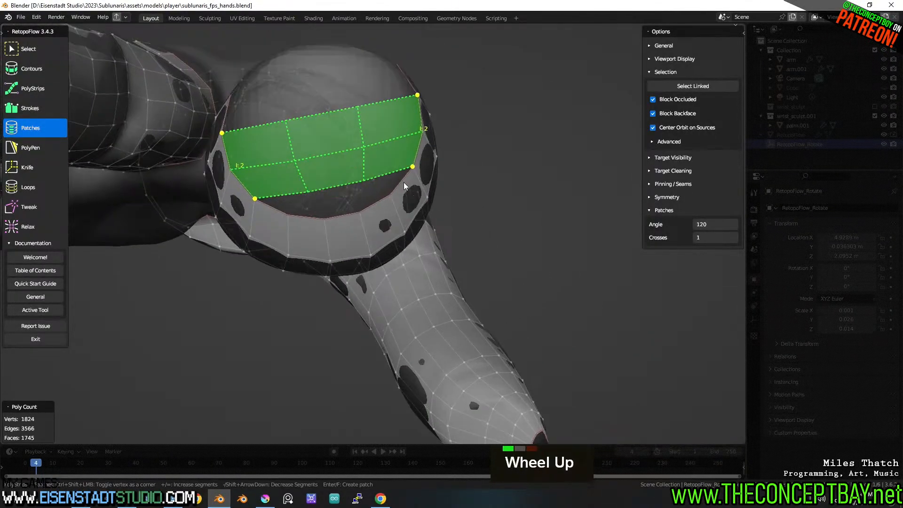
pyautogui.keyDown('ctrl'); pyautogui.scroll(1, 403, 185); pyautogui.keyUp('ctrl')
pyautogui.keyDown('shift'); pyautogui.scroll(1, 405, 186); pyautogui.keyUp('shift')
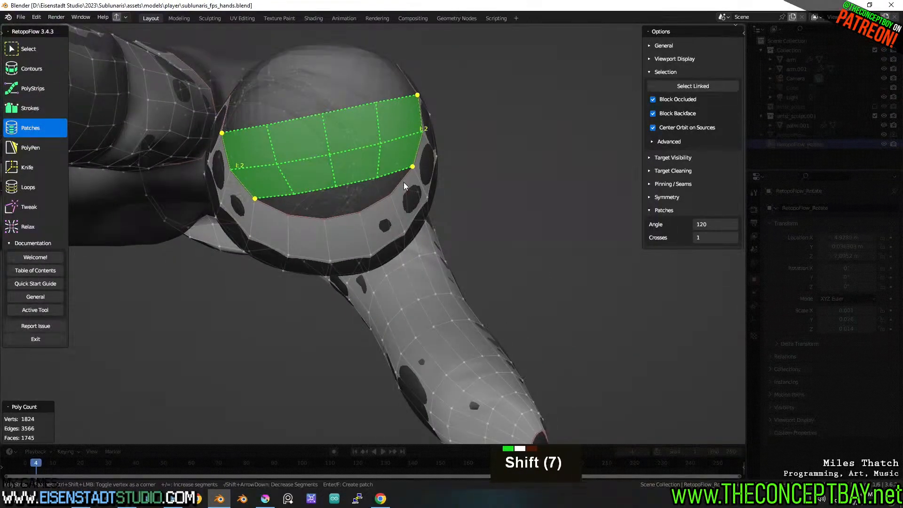
pyautogui.keyDown('shift'); pyautogui.scroll(-1, 277, 188); pyautogui.keyUp('shift')
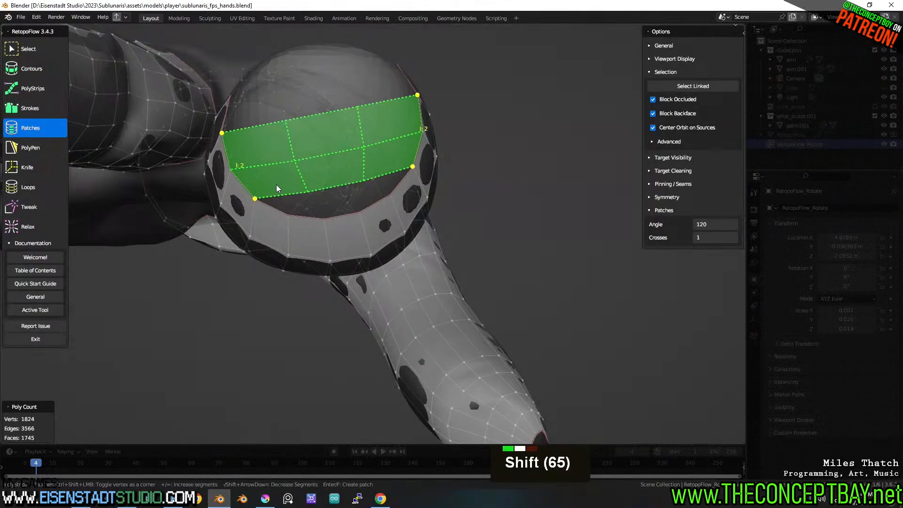
pyautogui.keyDown('shift'); pyautogui.scroll(1, 276, 188); pyautogui.keyUp('shift')
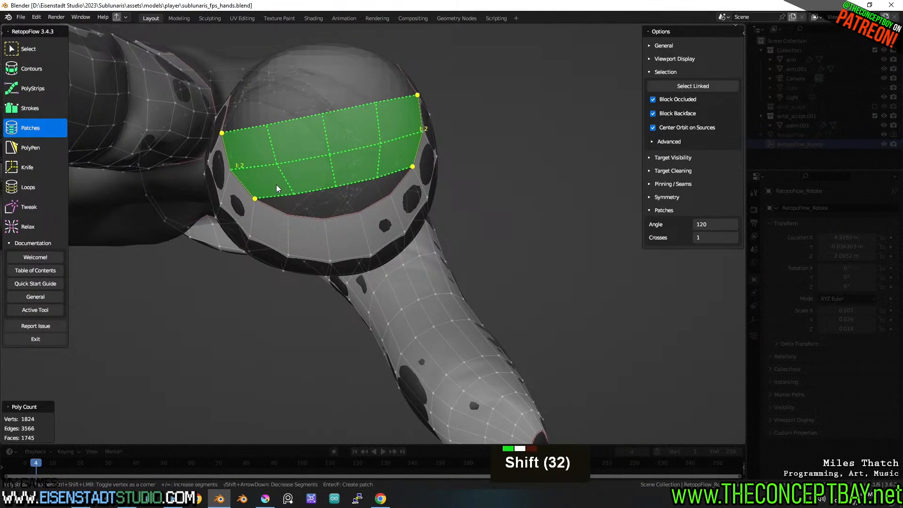
pyautogui.keyDown('shift'); pyautogui.scroll(1, 277, 188); pyautogui.keyUp('shift')
pyautogui.moveTo(276, 188); pyautogui.dragTo(314, 201, button='middle')
# Extend both selected rim runs to five edges each and create a patch three segments across to cap the fingertip.
pyautogui.keyDown('shift'); pyautogui.click(409, 132); pyautogui.keyUp('shift')
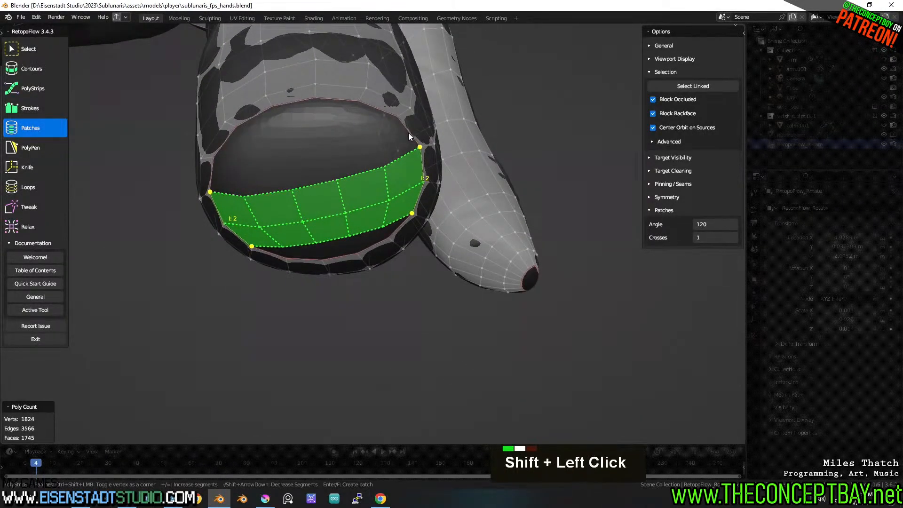
pyautogui.keyDown('shift'); pyautogui.click(212, 167); pyautogui.keyUp('shift')
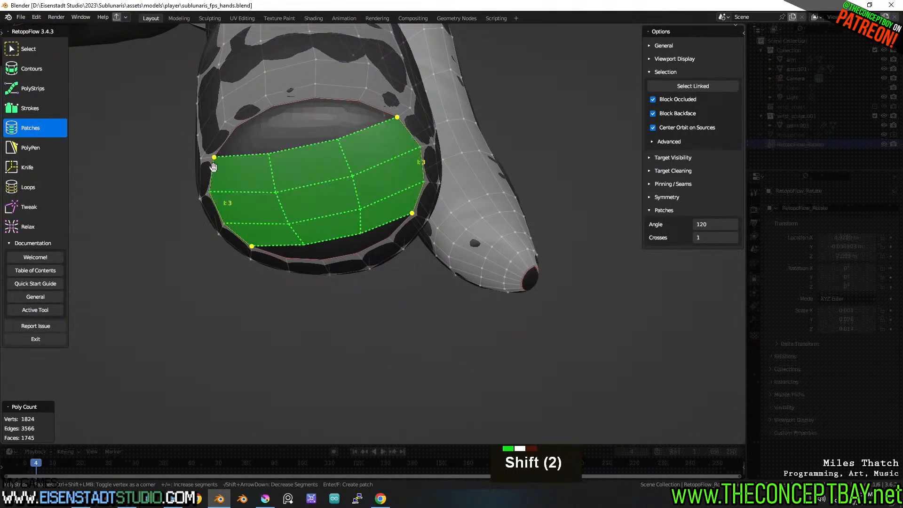
pyautogui.keyDown('shift'); pyautogui.click(228, 141); pyautogui.keyUp('shift')
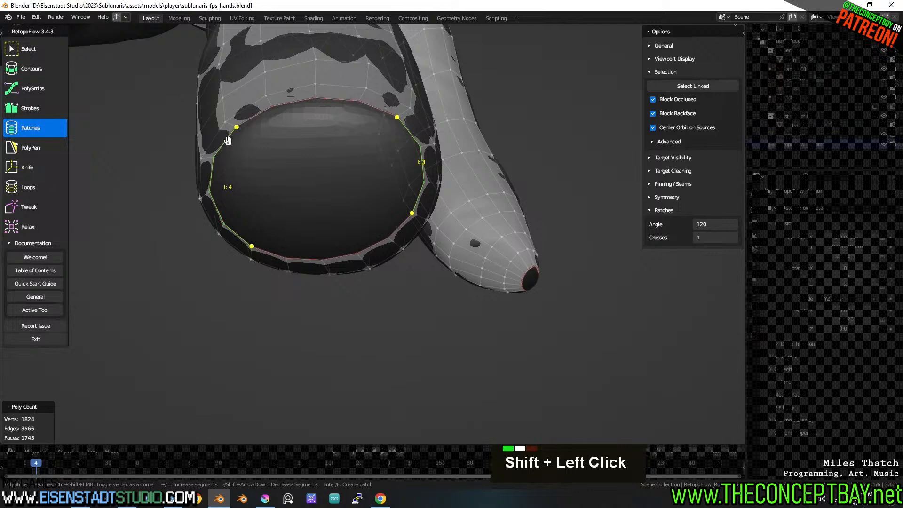
pyautogui.keyDown('shift'); pyautogui.click(373, 112); pyautogui.keyUp('shift')
pyautogui.keyDown('shift'); pyautogui.scroll(1, 357, 182); pyautogui.keyUp('shift')
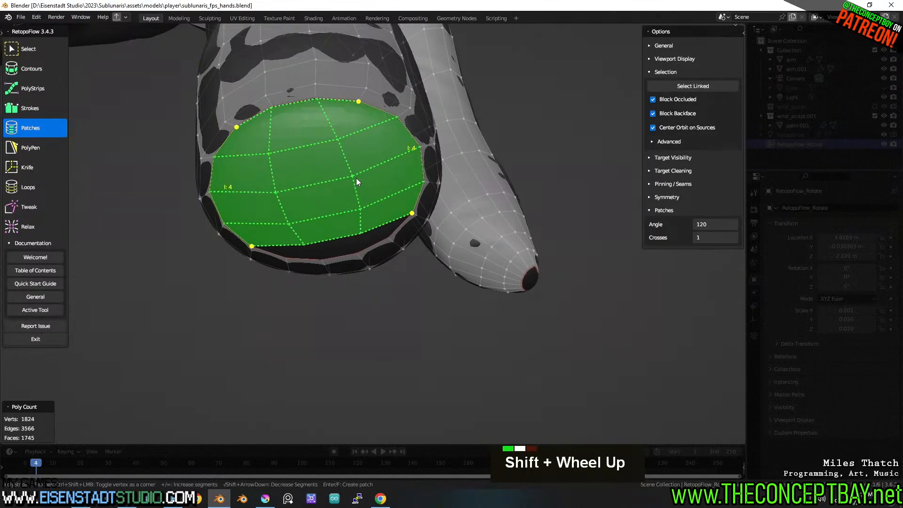
pyautogui.moveTo(362, 197); pyautogui.dragTo(365, 172, button='middle')
pyautogui.keyDown('shift'); pyautogui.click(397, 201); pyautogui.keyUp('shift')
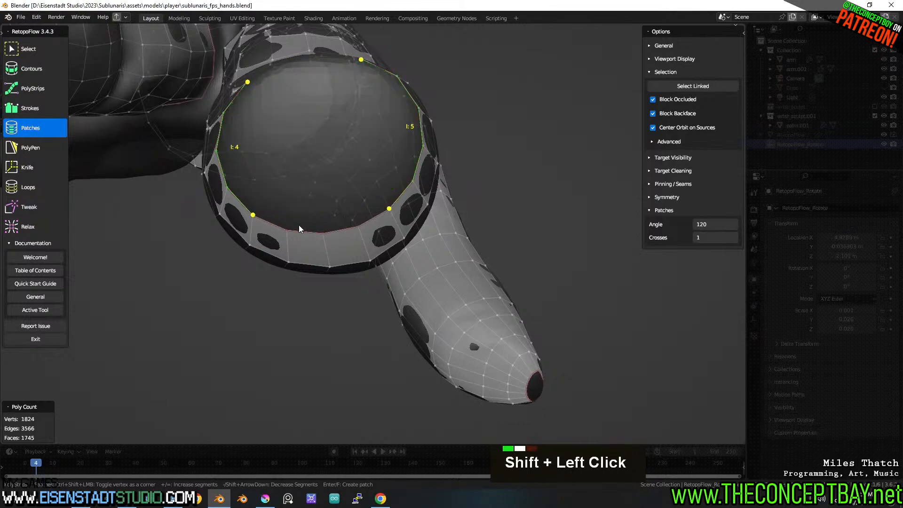
pyautogui.keyDown('shift'); pyautogui.click(277, 228); pyautogui.keyUp('shift')
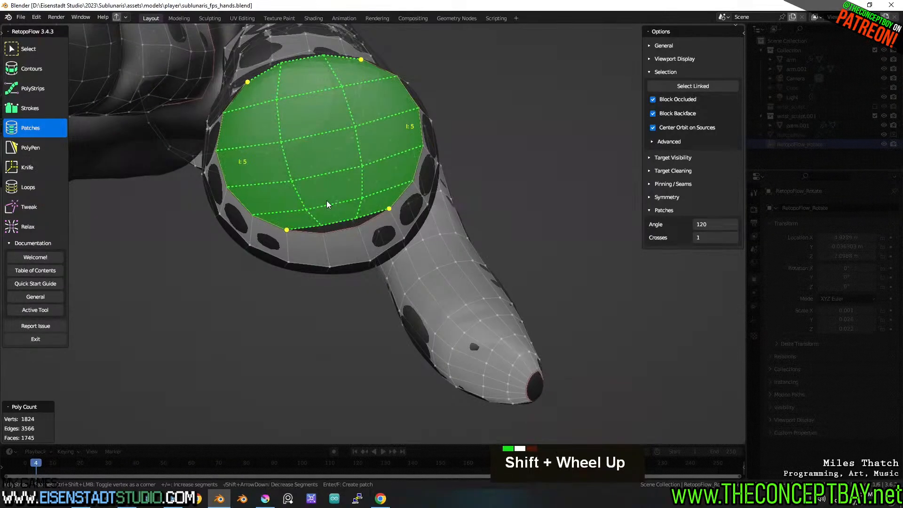
pyautogui.moveTo(328, 205); pyautogui.dragTo(366, 220, button='middle')
pyautogui.press('Return')
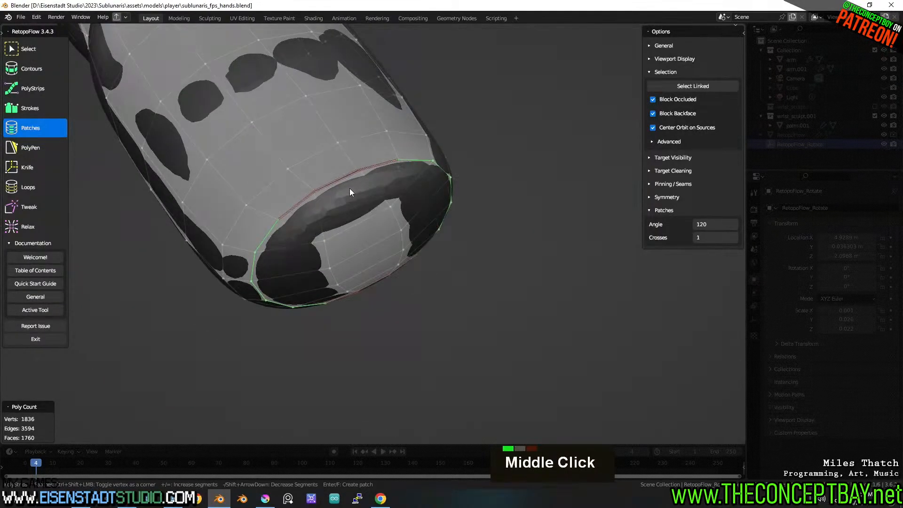
# Select the middle unmerged edge along the new cap's upper border and set the automerge distance to 7.
pyautogui.click(336, 180)
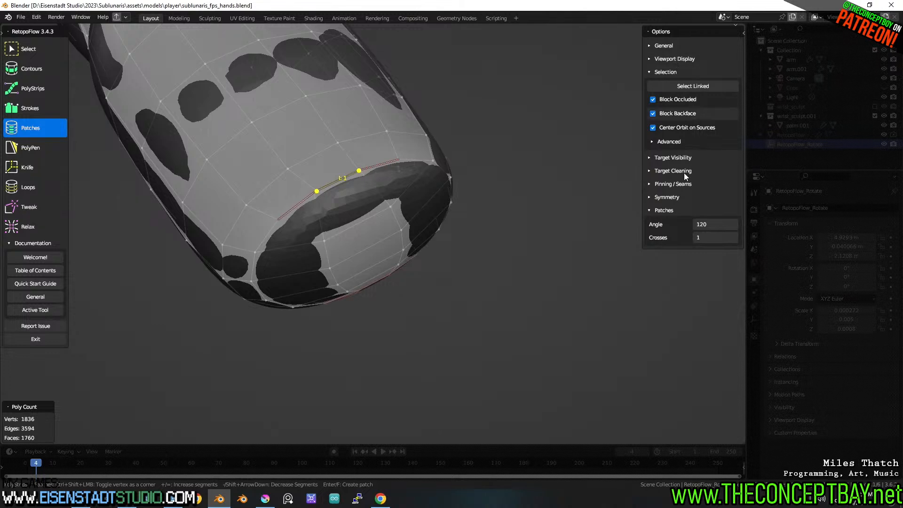
pyautogui.click(666, 43)
pyautogui.click(666, 44)
pyautogui.click(667, 44)
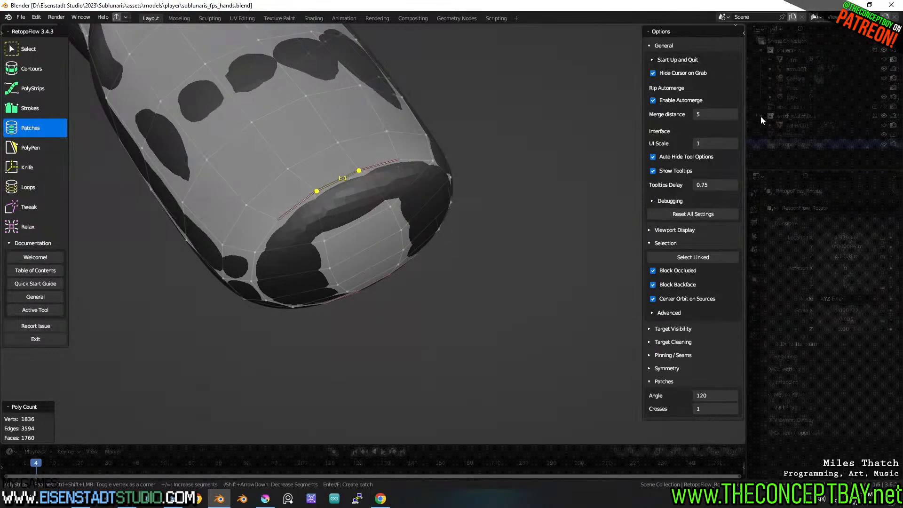
pyautogui.press('Return')
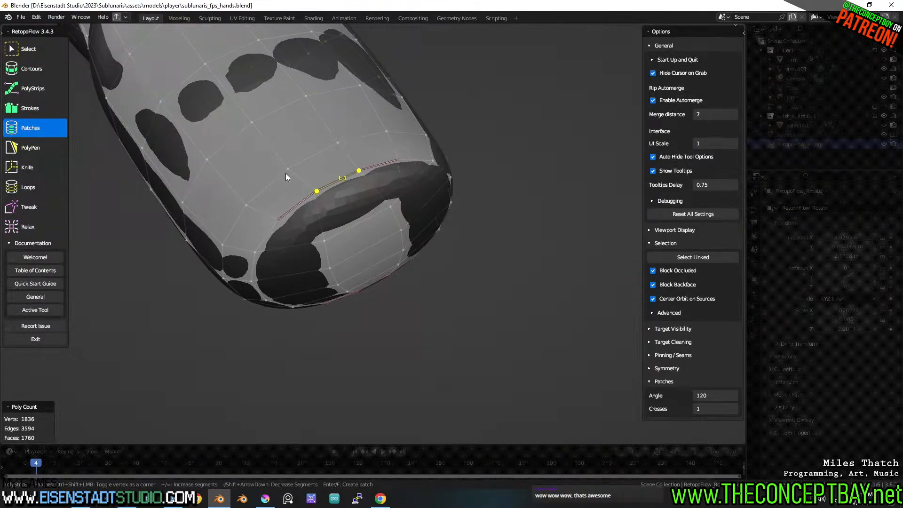
# Move the new patch's loose border edges onto the fingertip rim with the Select tool so their vertices merge.
pyautogui.moveTo(340, 207); pyautogui.dragTo(335, 214, button='middle')
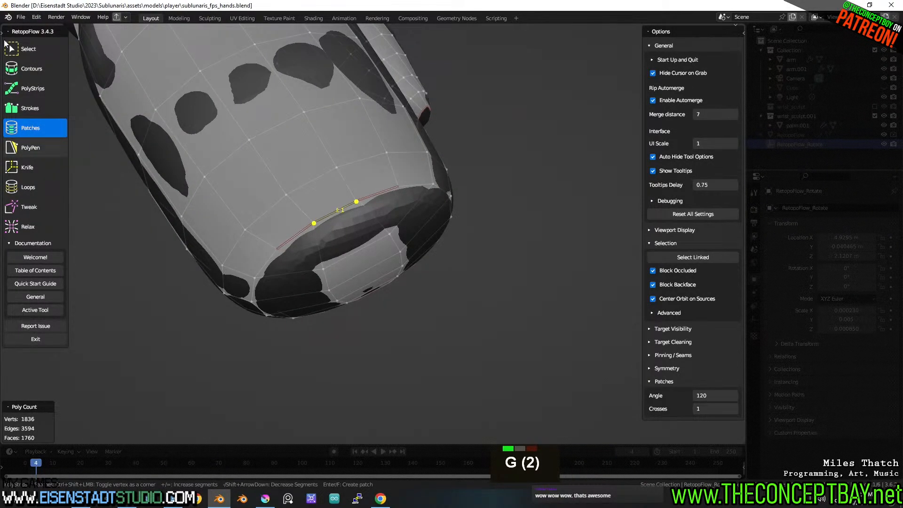
pyautogui.click(19, 51)
pyautogui.press('g')
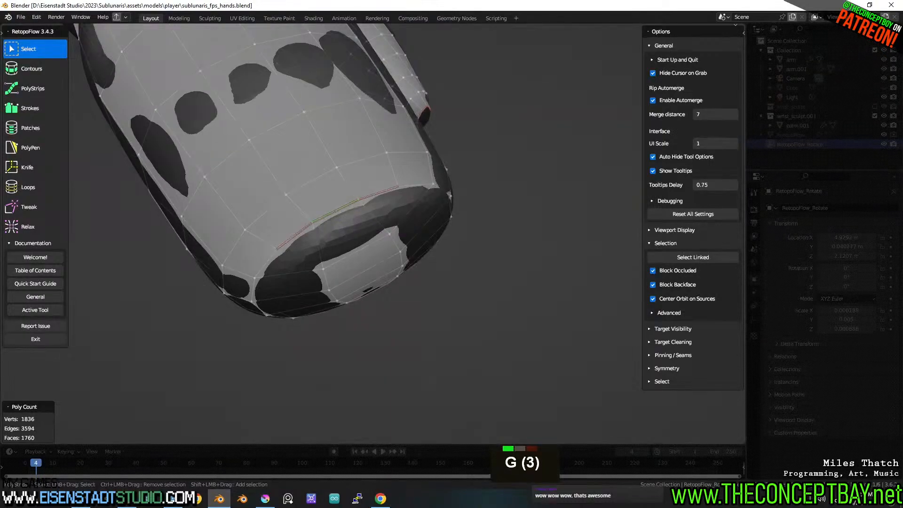
pyautogui.press('g')
pyautogui.moveTo(348, 285); pyautogui.dragTo(332, 163, button='middle')
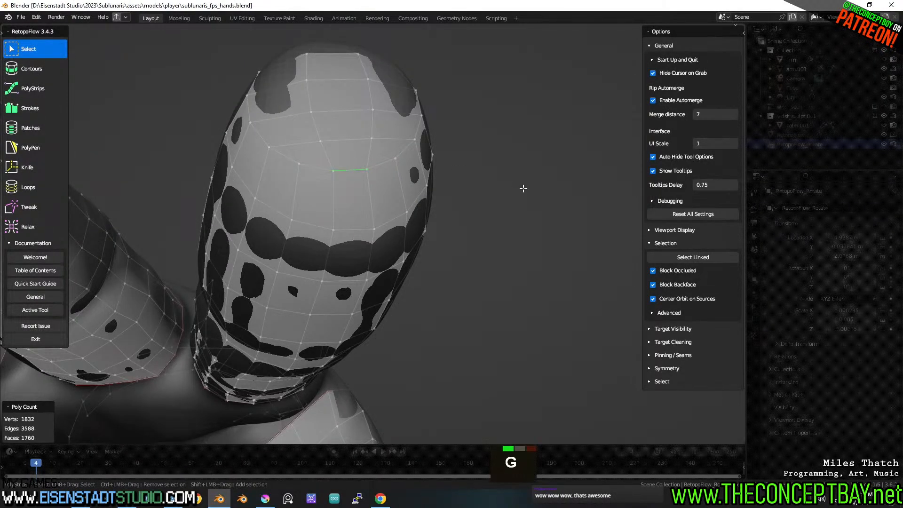
# Try to grab and move the lower rim of the neighbouring finger's open tip.
pyautogui.moveTo(430, 182); pyautogui.dragTo(333, 180, button='middle')
pyautogui.scroll(-1, 330, 138)
pyautogui.moveTo(337, 194); pyautogui.dragTo(323, 202, button='middle')
pyautogui.press('g')
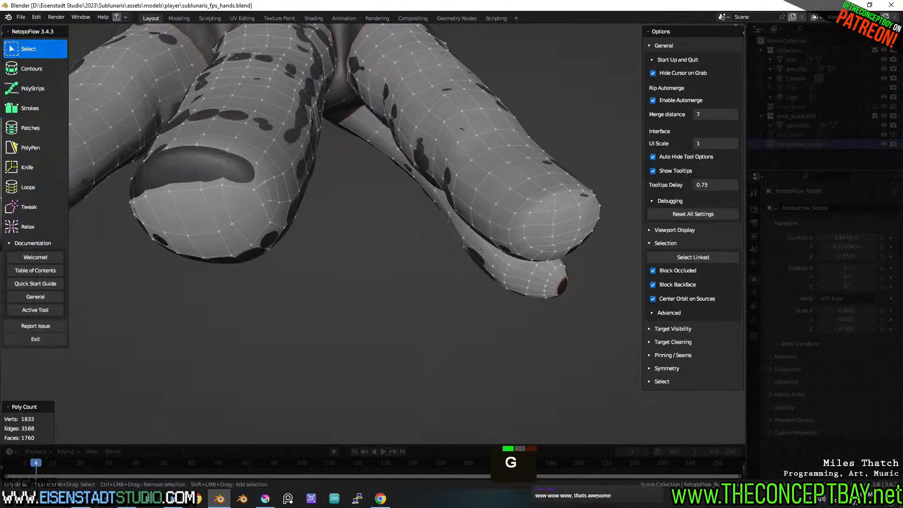
pyautogui.click(226, 179)
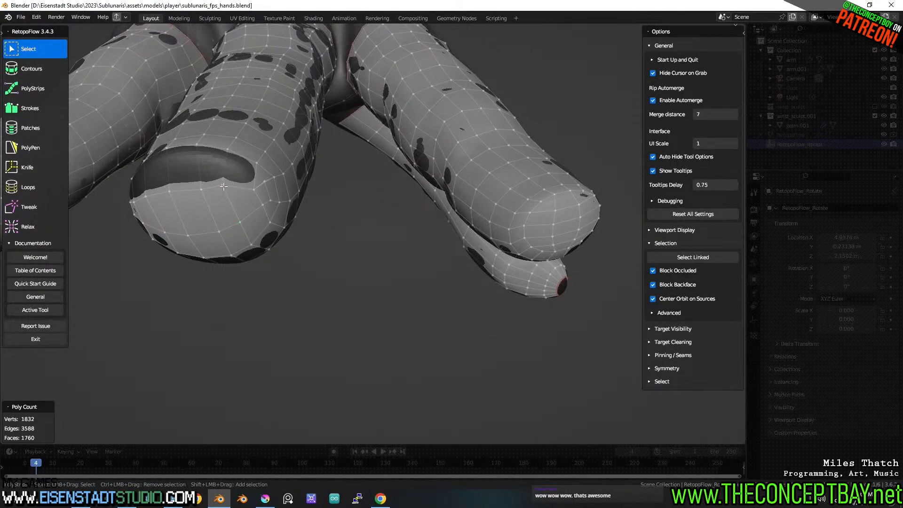
pyautogui.press('g')
pyautogui.press('g')
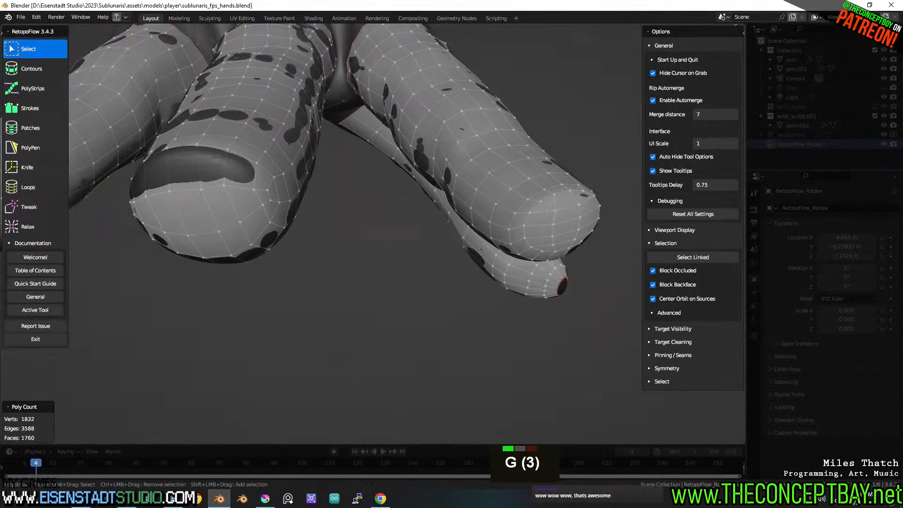
pyautogui.moveTo(268, 210); pyautogui.dragTo(298, 221, button='middle')
pyautogui.scroll(1, 280, 228)
pyautogui.scroll(2, 287, 226)
pyautogui.press('k')
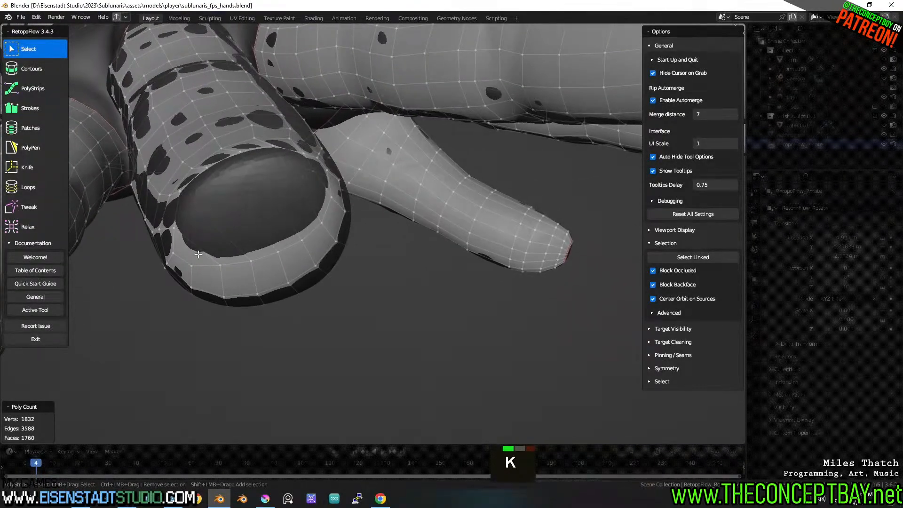
pyautogui.press('Escape')
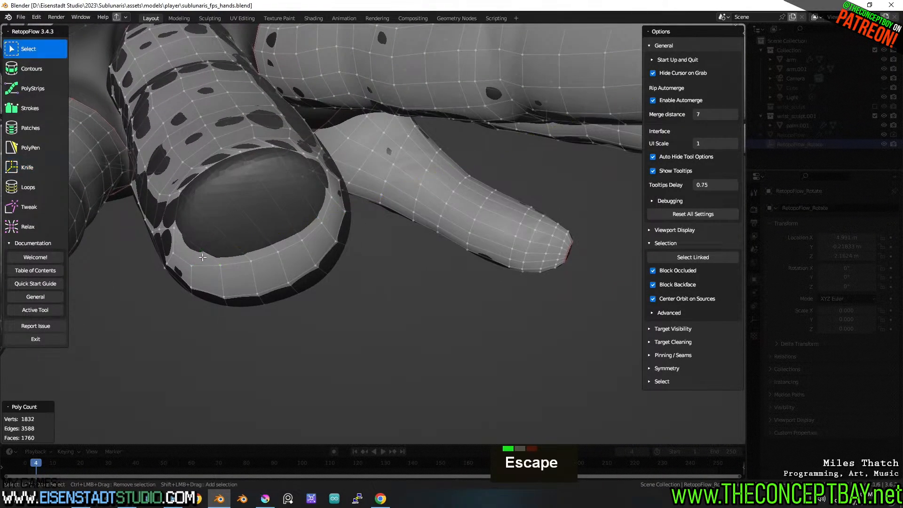
pyautogui.press('k')
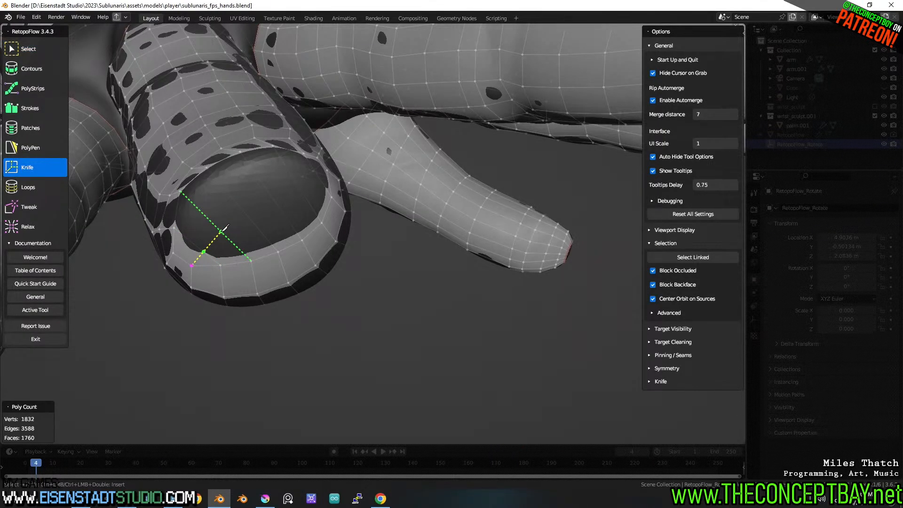
pyautogui.press('Escape')
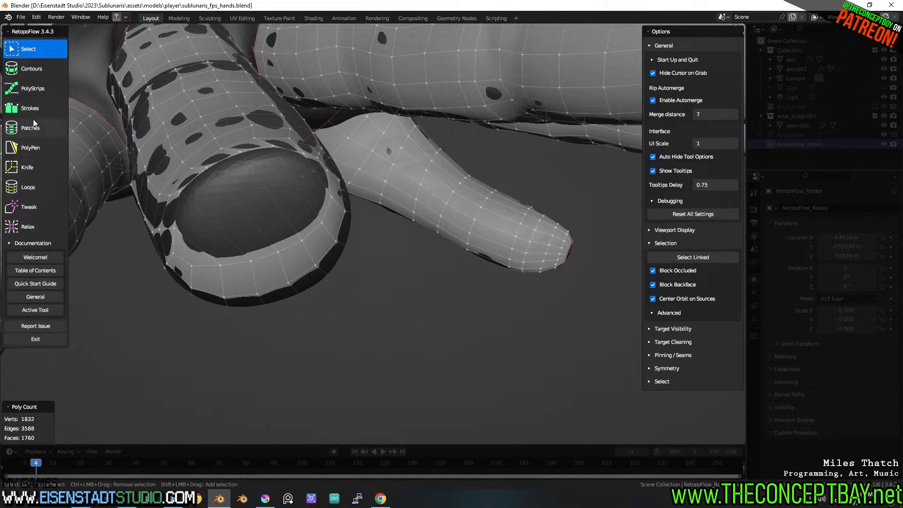
# Draw a five-segment edge strip with Strokes across the neighbouring finger's open tip, from one side of its rim to the other.
pyautogui.press('3')
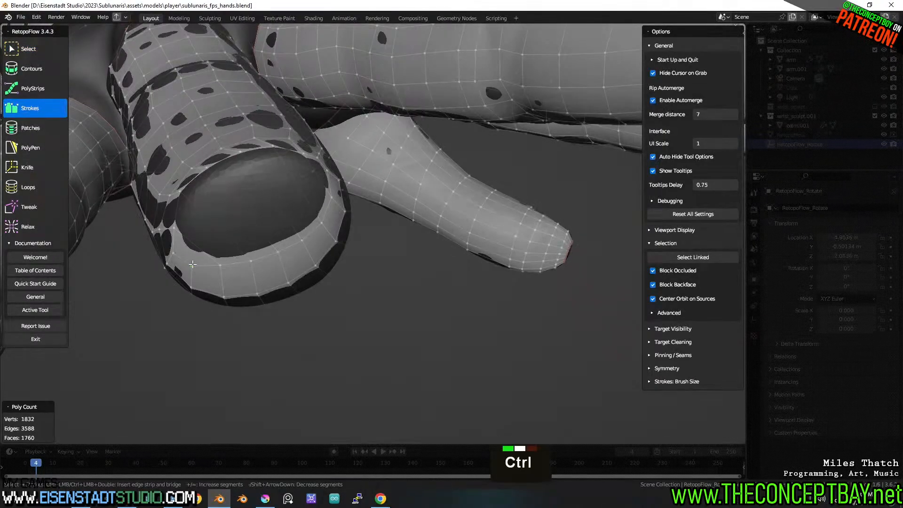
pyautogui.moveTo(190, 264)
pyautogui.keyDown('ctrl'); pyautogui.mouseDown()
pyautogui.moveTo(215, 236)
pyautogui.moveTo(282, 203)
pyautogui.moveTo(333, 196)
pyautogui.mouseUp(); pyautogui.keyUp('ctrl')
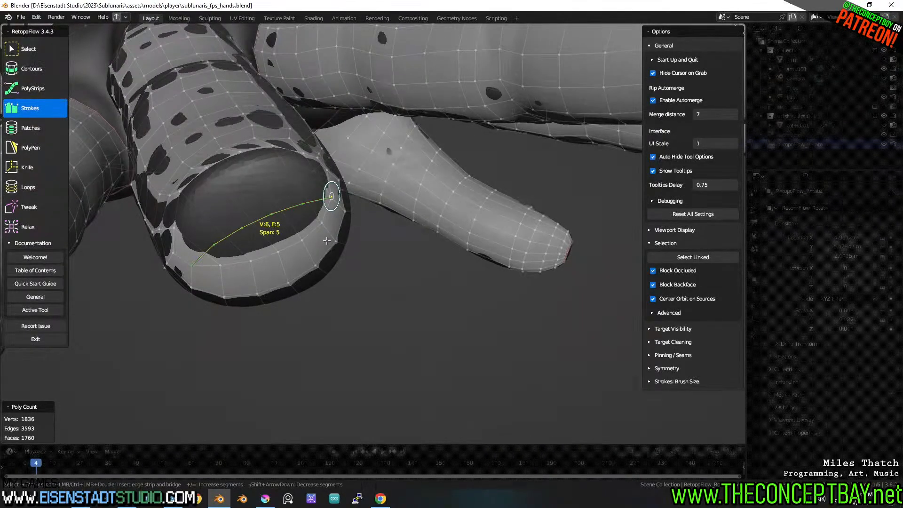
pyautogui.moveTo(326, 241)
pyautogui.mouseDown(button='middle')
pyautogui.moveTo(316, 238)
pyautogui.moveTo(374, 244)
pyautogui.mouseUp(button='middle')
pyautogui.press('ctrl')
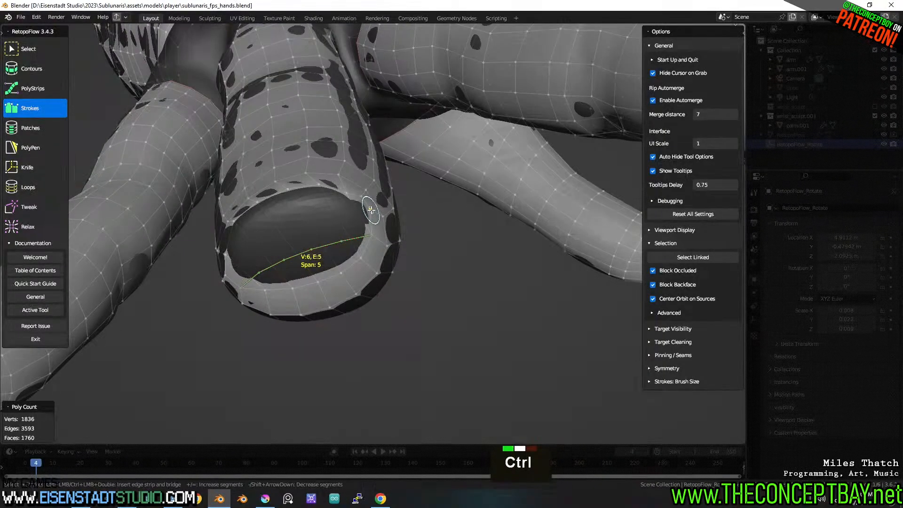
# Try to bridge the ring fingertip opening with a strip of faces using the Strokes tool.
pyautogui.keyDown('ctrl'); pyautogui.click(368, 210); pyautogui.keyUp('ctrl')
pyautogui.moveTo(350, 212)
pyautogui.keyDown('ctrl'); pyautogui.mouseDown()
pyautogui.moveTo(317, 216)
pyautogui.moveTo(225, 276)
pyautogui.mouseUp(); pyautogui.keyUp('ctrl')
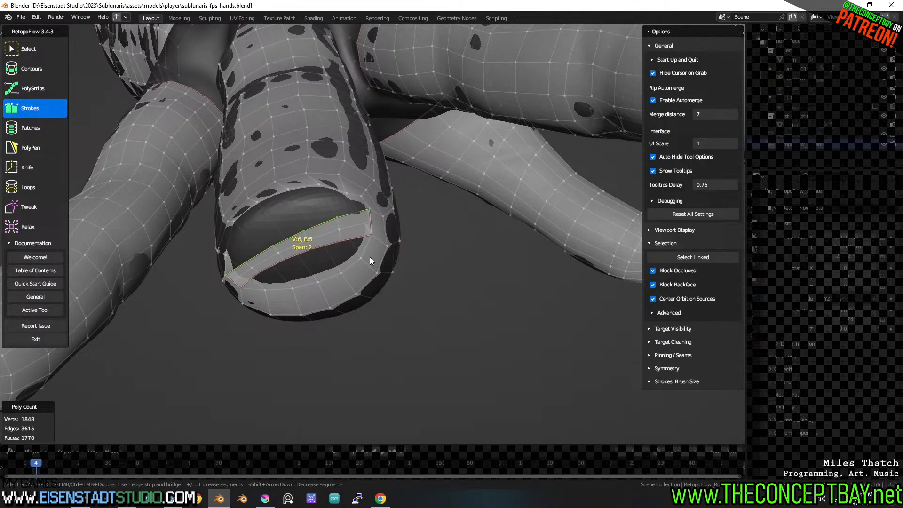
pyautogui.hotkey('ctrl', 'z')
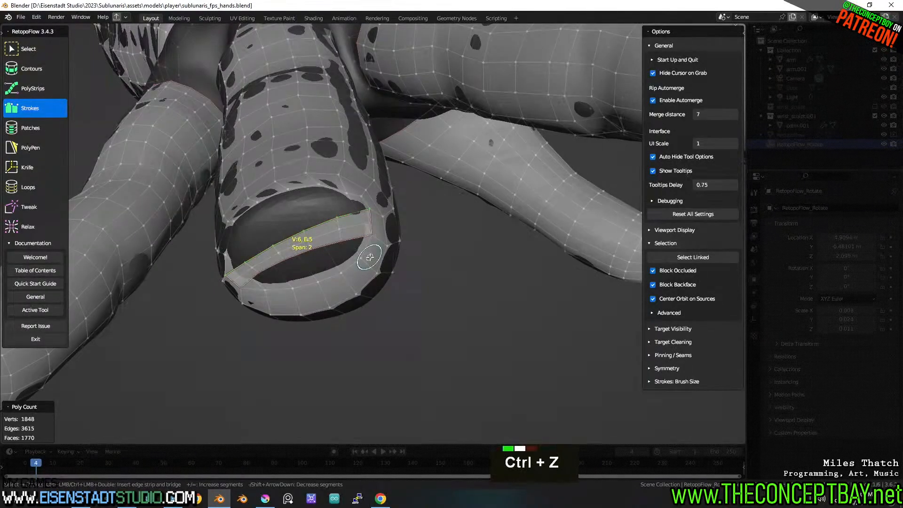
pyautogui.hotkey('ctrl', 'z')
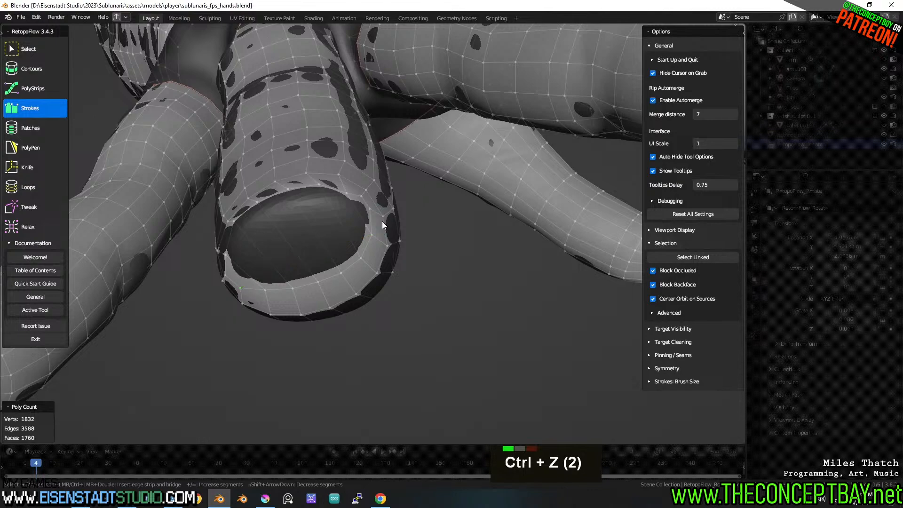
# Try to draw a quad strip across the ring fingertip opening with the PolyStrips tool.
pyautogui.press('0')
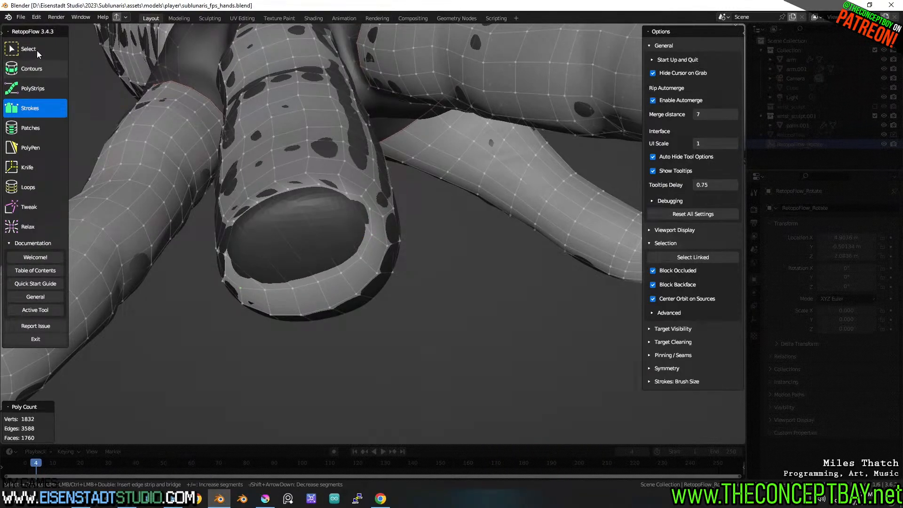
pyautogui.moveTo(239, 274)
pyautogui.mouseDown()
pyautogui.moveTo(290, 254)
pyautogui.moveTo(360, 207)
pyautogui.moveTo(271, 243)
pyautogui.moveTo(240, 275)
pyautogui.moveTo(272, 243)
pyautogui.moveTo(244, 269)
pyautogui.mouseUp()
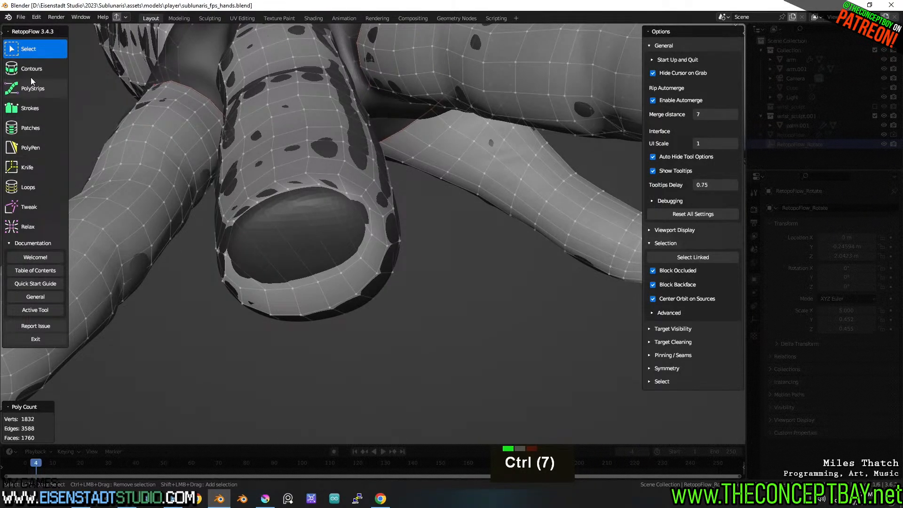
pyautogui.click(32, 93)
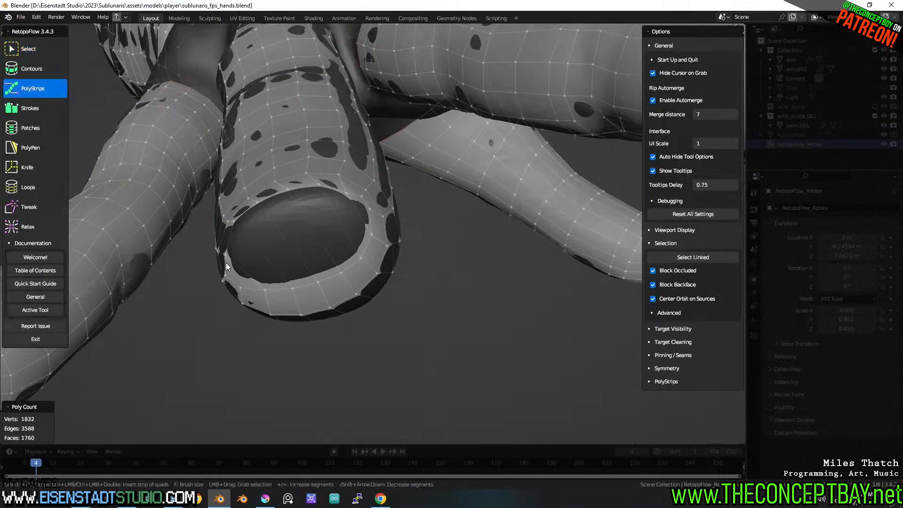
pyautogui.press('ctrl')
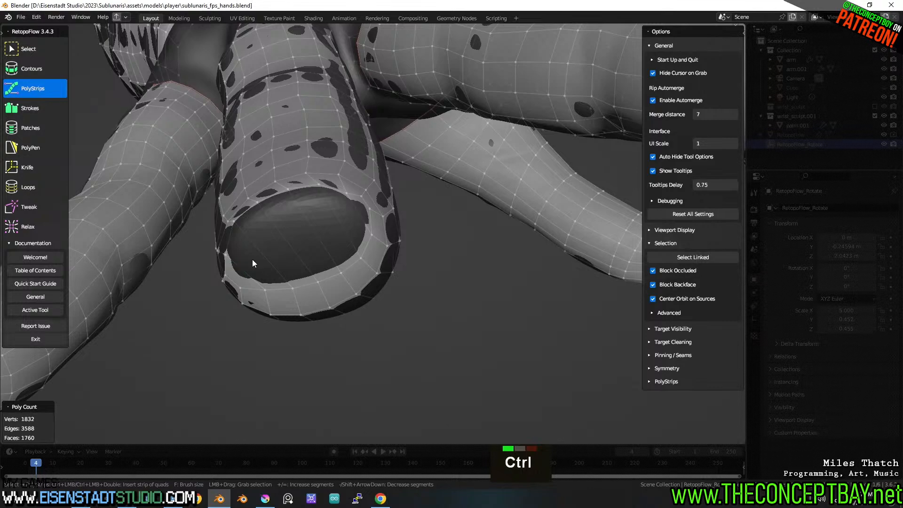
pyautogui.keyDown('ctrl'); pyautogui.moveTo(253, 260); pyautogui.dragTo(355, 212); pyautogui.keyUp('ctrl')
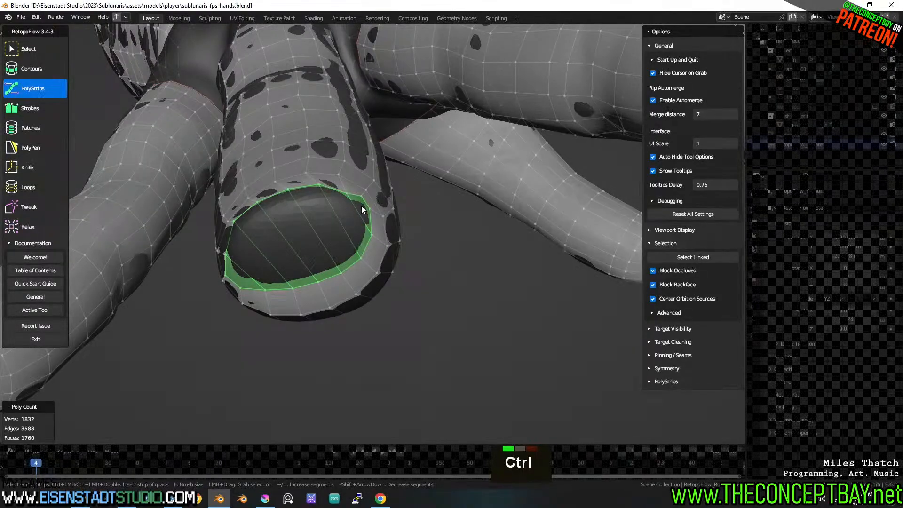
# Select the thin strip of faces around the ring fingertip opening and delete the faces.
pyautogui.doubleClick(370, 208)
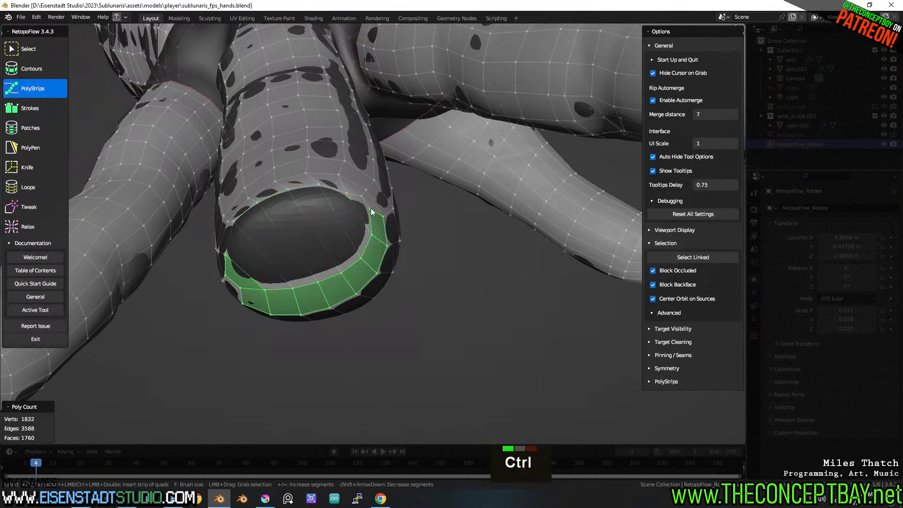
pyautogui.press('Delete')
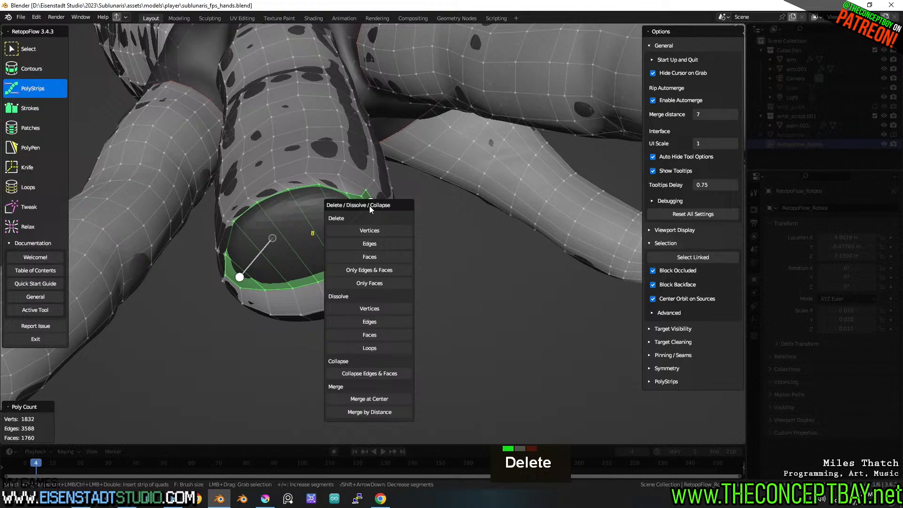
pyautogui.click(369, 231)
pyautogui.moveTo(356, 245); pyautogui.dragTo(330, 241, button='middle')
pyautogui.hotkey('ctrl', 'z')
pyautogui.press('x')
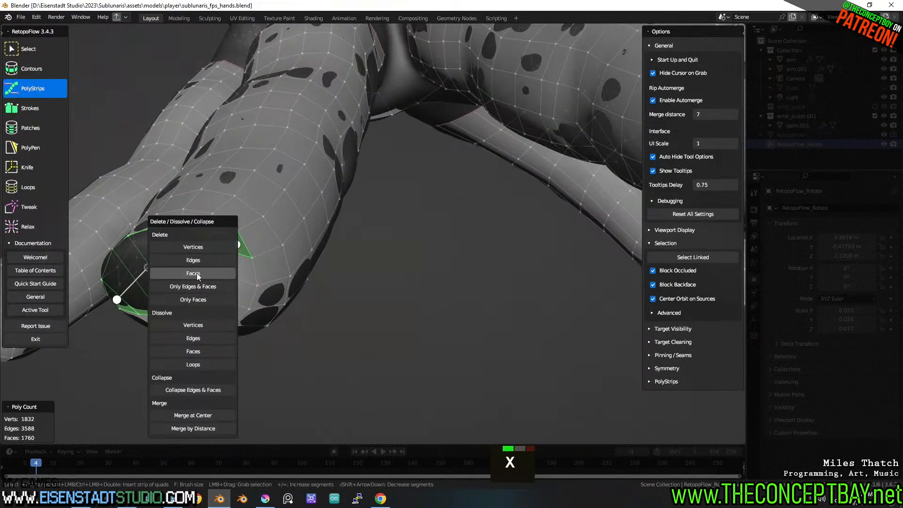
pyautogui.click(193, 273)
# Undo the face deletion at the ring fingertip and the tool changes before it.
pyautogui.moveTo(243, 264); pyautogui.dragTo(397, 255, button='middle')
pyautogui.scroll(-3, 396, 256)
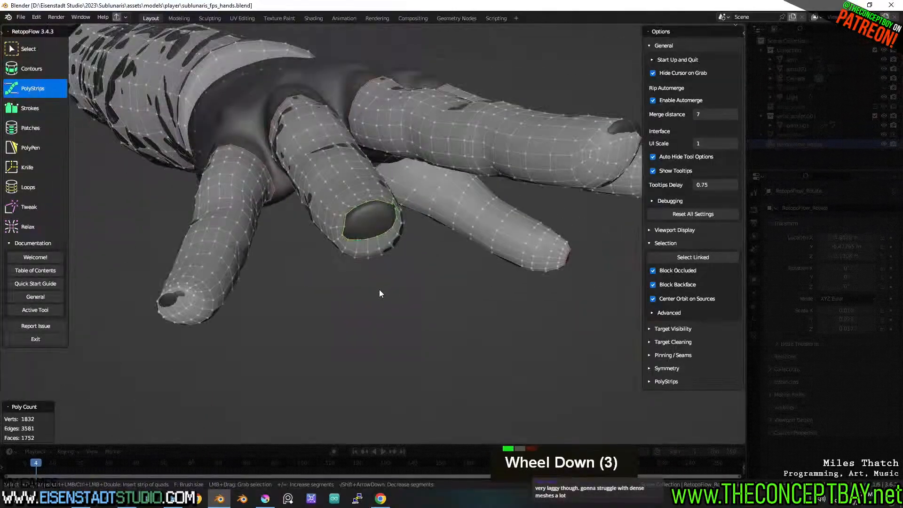
pyautogui.moveTo(379, 289); pyautogui.dragTo(450, 246, button='middle')
pyautogui.keyDown('shift'); pyautogui.moveTo(451, 246); pyautogui.dragTo(425, 255, button='middle'); pyautogui.keyUp('shift')
pyautogui.keyDown('shift'); pyautogui.scroll(1, 434, 247); pyautogui.keyUp('shift')
pyautogui.moveTo(425, 255); pyautogui.dragTo(433, 258, button='middle')
pyautogui.hotkey('ctrl', 'z')
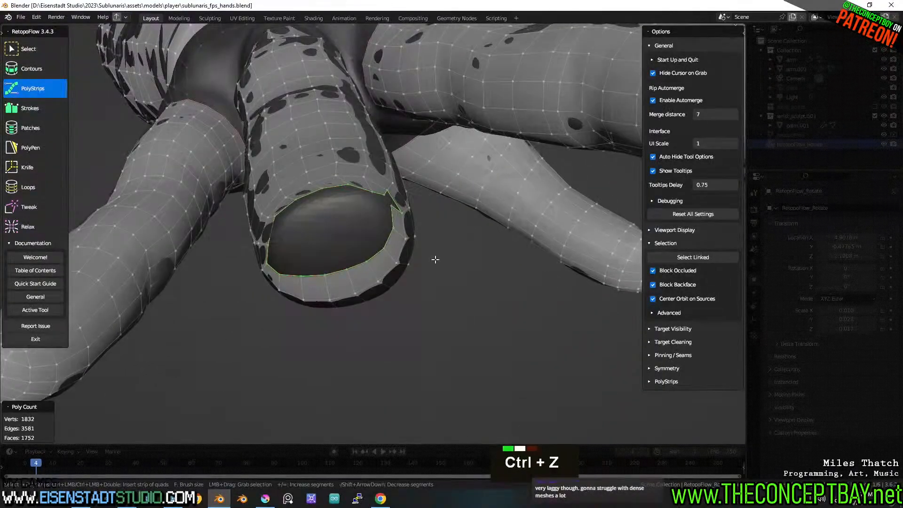
pyautogui.hotkey('ctrl', 'z')
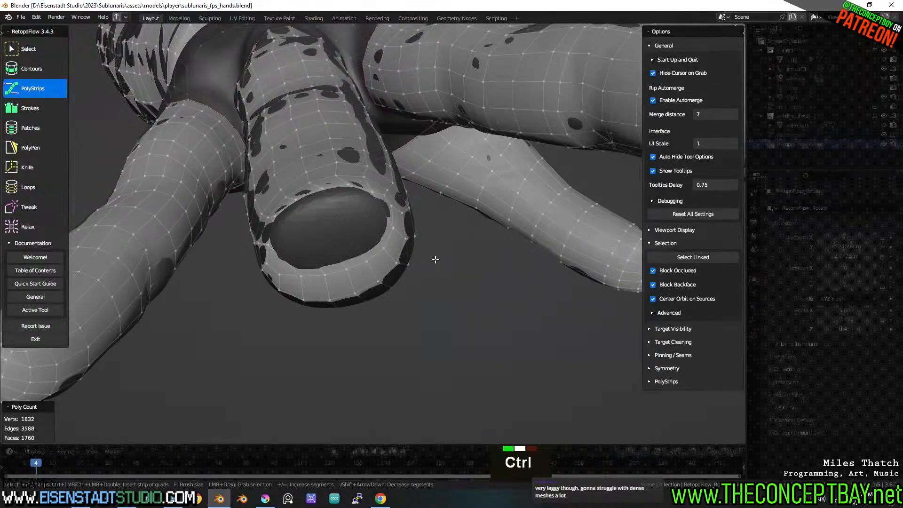
pyautogui.hotkey('ctrl', 'z')
pyautogui.hotkey('ctrl', 'z')
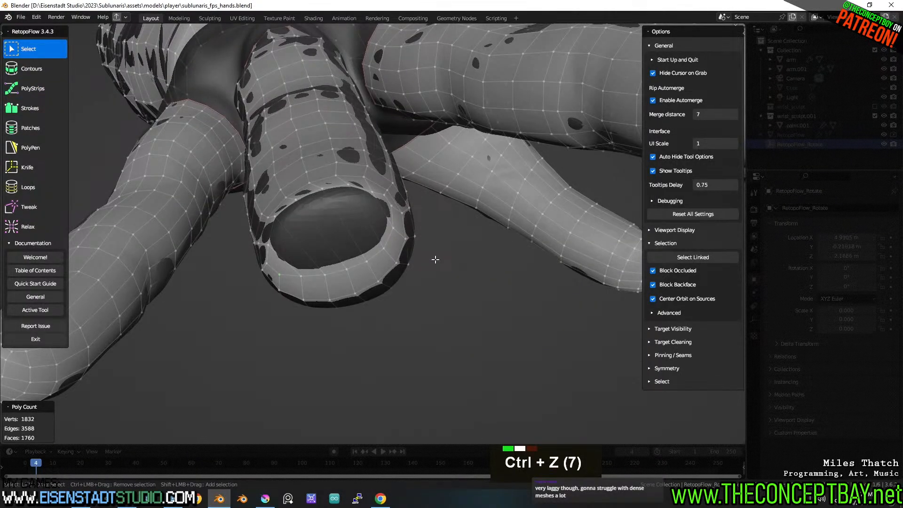
# Undo the earlier edits that filled the index fingertip with the Patches tool, leaving its tip open.
pyautogui.scroll(-3, 435, 259)
pyautogui.keyDown('ctrl'); pyautogui.scroll(-1, 436, 259); pyautogui.keyUp('ctrl')
pyautogui.hotkey('ctrl', 'z')
pyautogui.hotkey('ctrl', 'z')
pyautogui.hotkey('ctrl', 'z')
pyautogui.hotkey('ctrl', 'z')
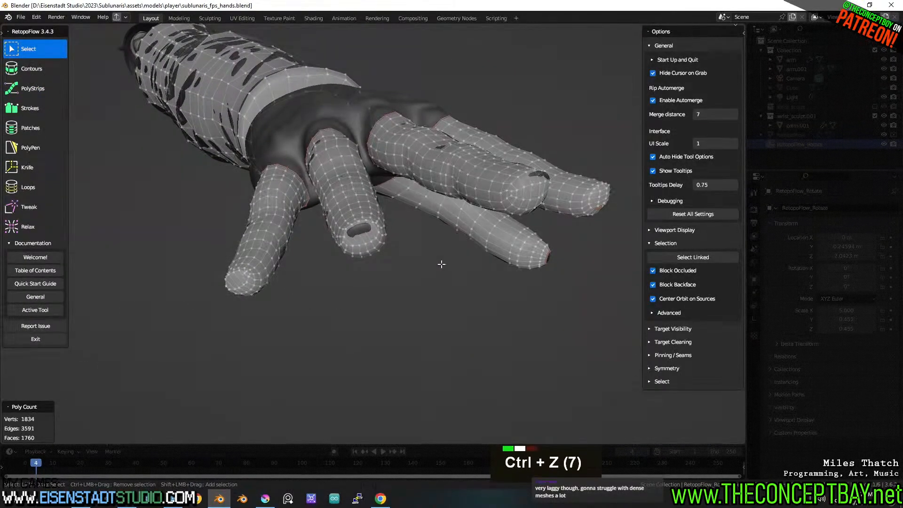
pyautogui.hotkey('ctrl', 'z')
pyautogui.hotkey('ctrl', 'z')
pyautogui.hotkey('ctrl', 'z')
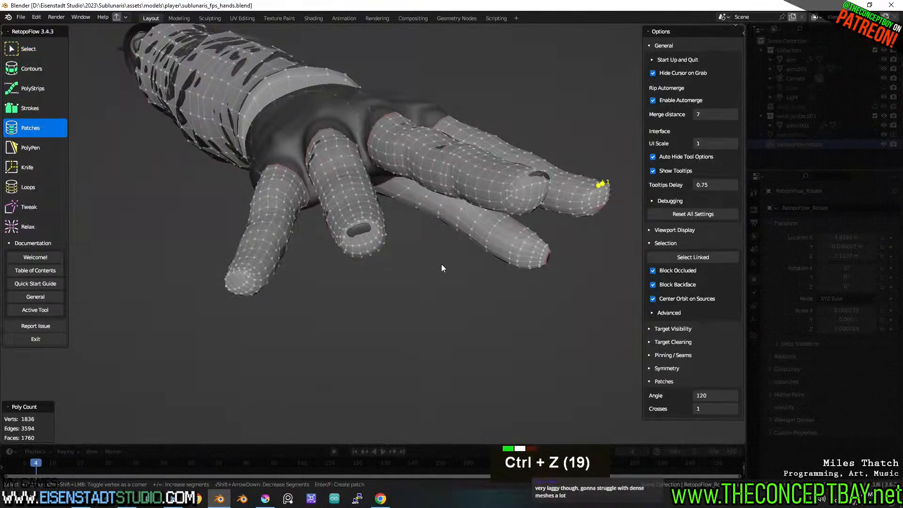
pyautogui.middleClick(443, 267)
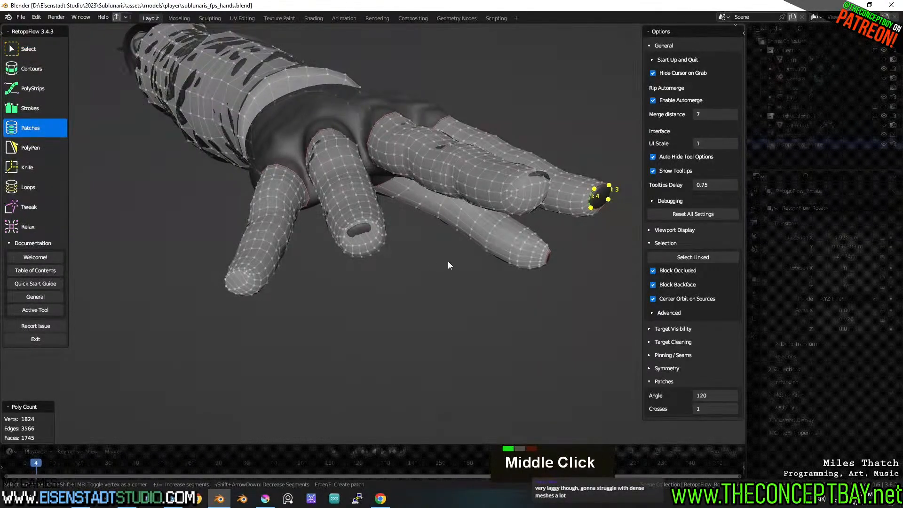
pyautogui.moveTo(450, 267); pyautogui.dragTo(456, 270, button='middle')
pyautogui.hotkey('ctrl', 'z')
pyautogui.hotkey('ctrl', 'z')
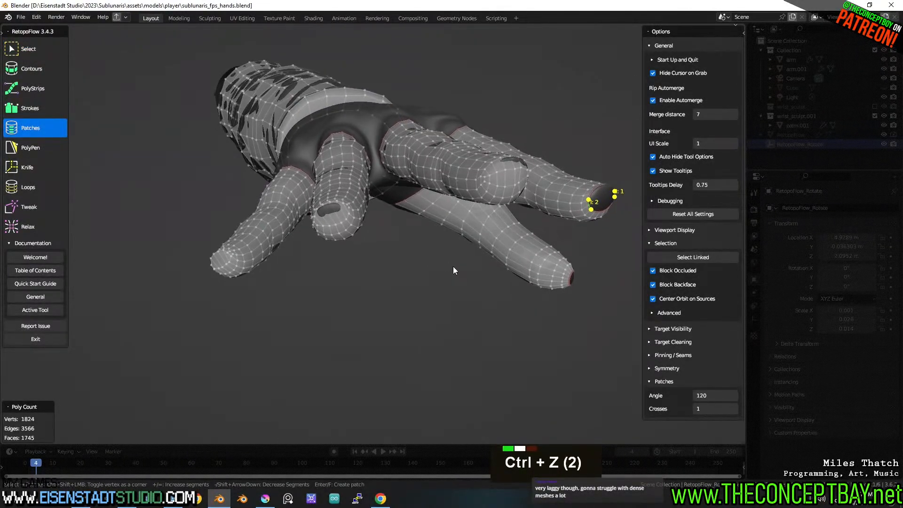
pyautogui.hotkey('ctrl', 'z')
pyautogui.hotkey('ctrl', 'z')
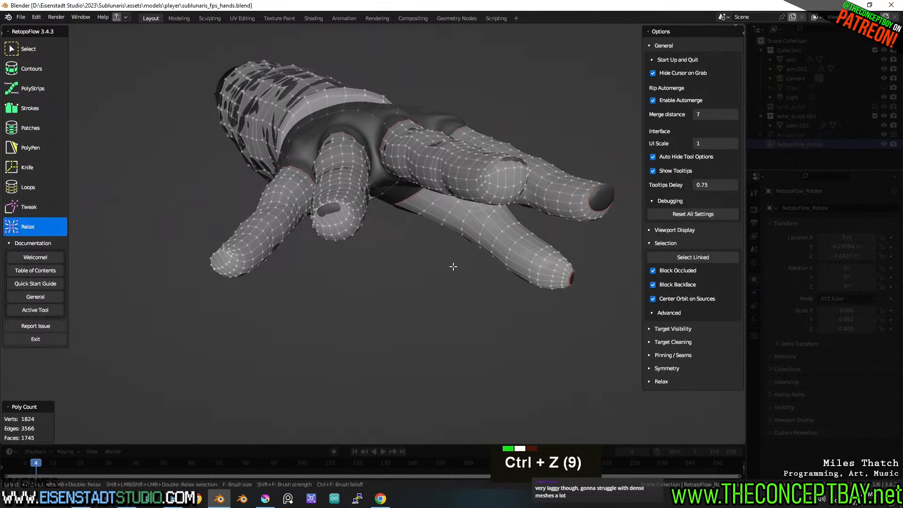
# Step back through the earlier Relax and Loops edits on the ring fingertip.
pyautogui.hotkey('ctrl', 'z')
pyautogui.hotkey('ctrl', 'z')
pyautogui.hotkey('ctrl', 'z')
pyautogui.hotkey('ctrl', 'z')
pyautogui.hotkey('ctrl', 'z')
pyautogui.hotkey('ctrl', 'z')
pyautogui.hotkey('ctrl', 'z')
pyautogui.hotkey('ctrl', 'z')
pyautogui.hotkey('ctrl', 'z')
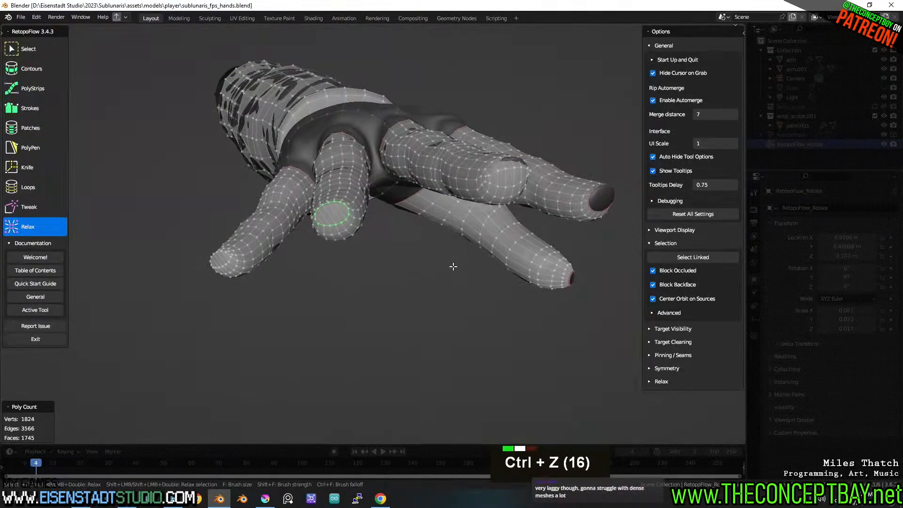
pyautogui.hotkey('ctrl', 'z')
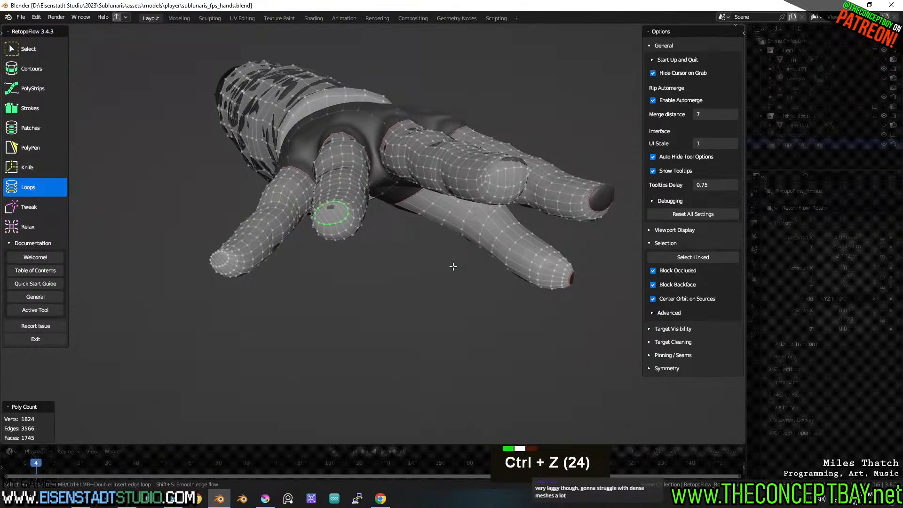
pyautogui.hotkey('ctrl', 'z')
pyautogui.hotkey('ctrl', 'z')
pyautogui.hotkey('ctrl', 'z')
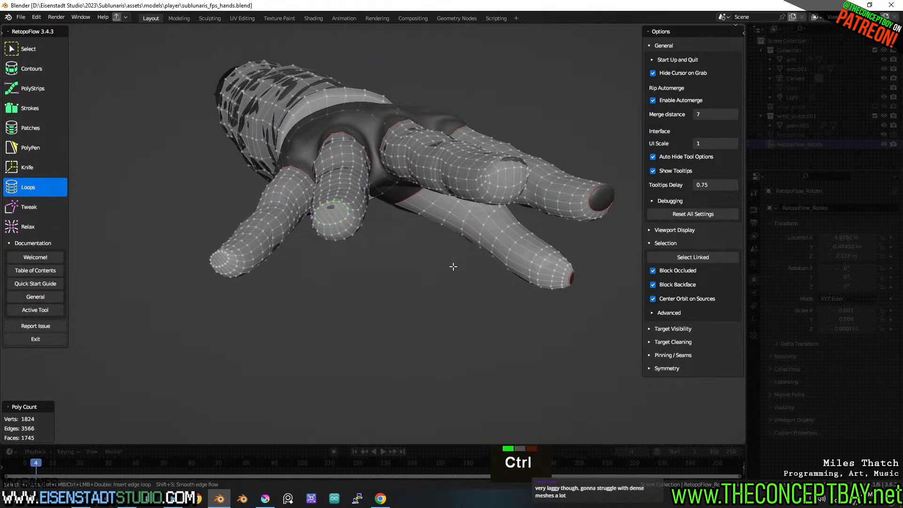
# Undo the PolyPen faces that close the middle fingertip.
pyautogui.hotkey('ctrl', 'z')
pyautogui.hotkey('ctrl', 'z')
pyautogui.hotkey('ctrl', 'z')
pyautogui.hotkey('ctrl', 'z')
pyautogui.hotkey('ctrl', 'z')
pyautogui.hotkey('ctrl', 'z')
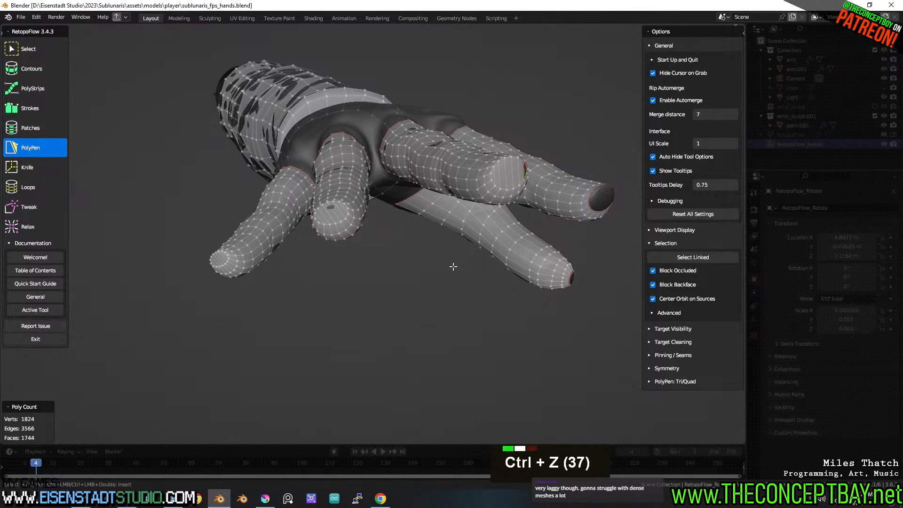
pyautogui.hotkey('ctrl', 'z')
pyautogui.hotkey('ctrl', 'z')
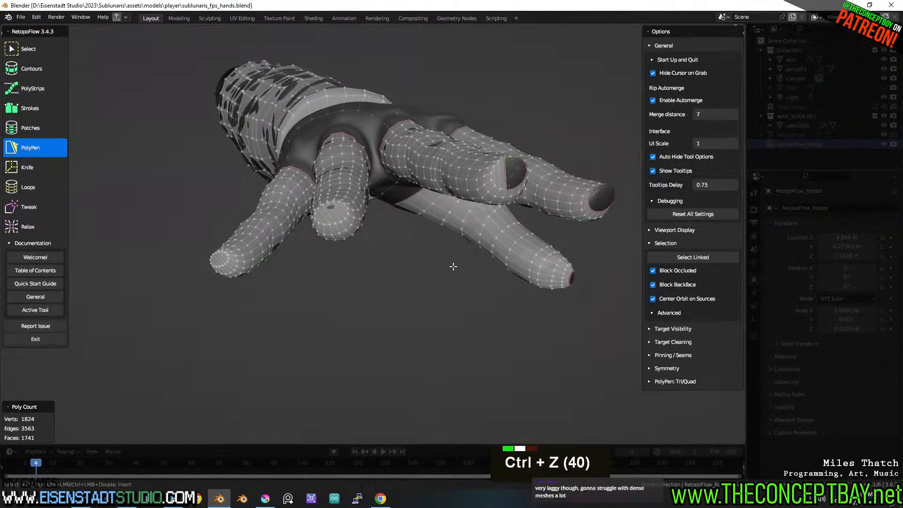
pyautogui.hotkey('ctrl', 'z')
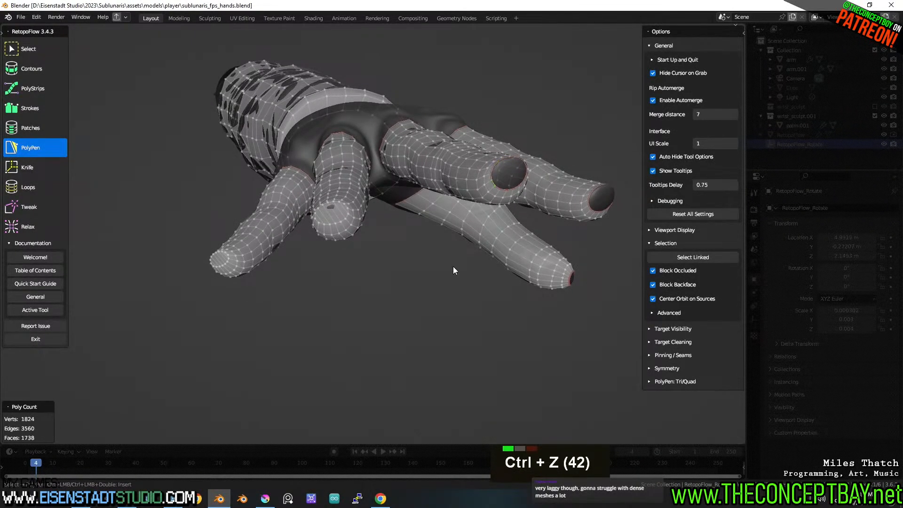
pyautogui.hotkey('ctrl', 'z')
pyautogui.hotkey('ctrl', 'z')
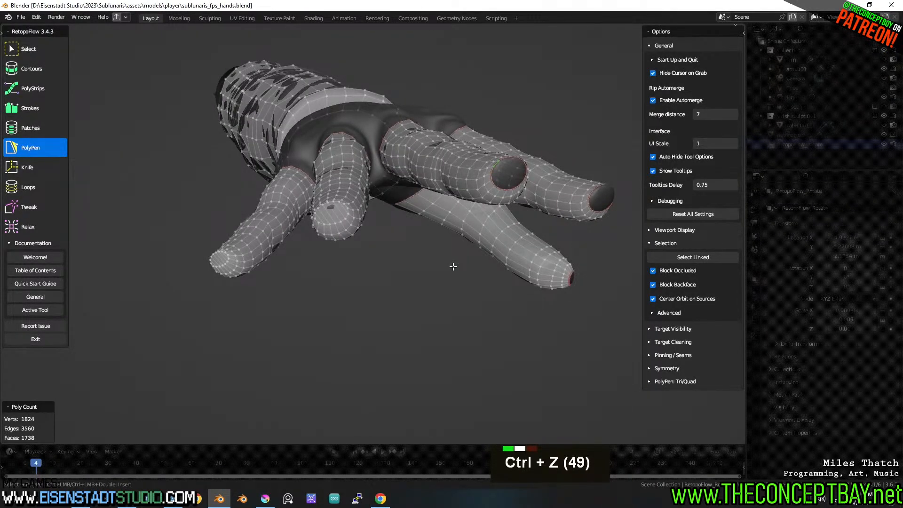
# Undo the PolyPen faces that cap the ring fingertip.
pyautogui.hotkey('ctrl', 'z')
pyautogui.hotkey('ctrl', 'z')
pyautogui.hotkey('ctrl', 'z')
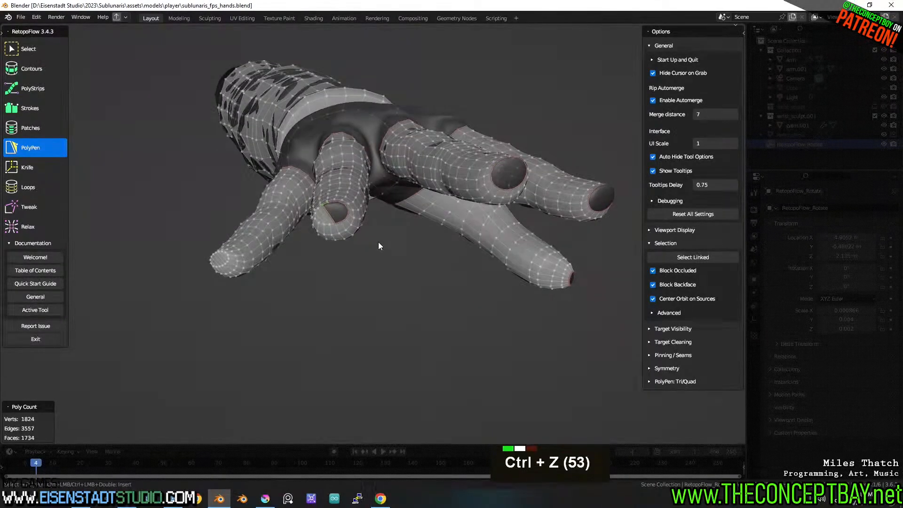
pyautogui.hotkey('ctrl', 'z')
# Undo the PolyPen faces that cap the little fingertip.
pyautogui.middleClick(386, 253)
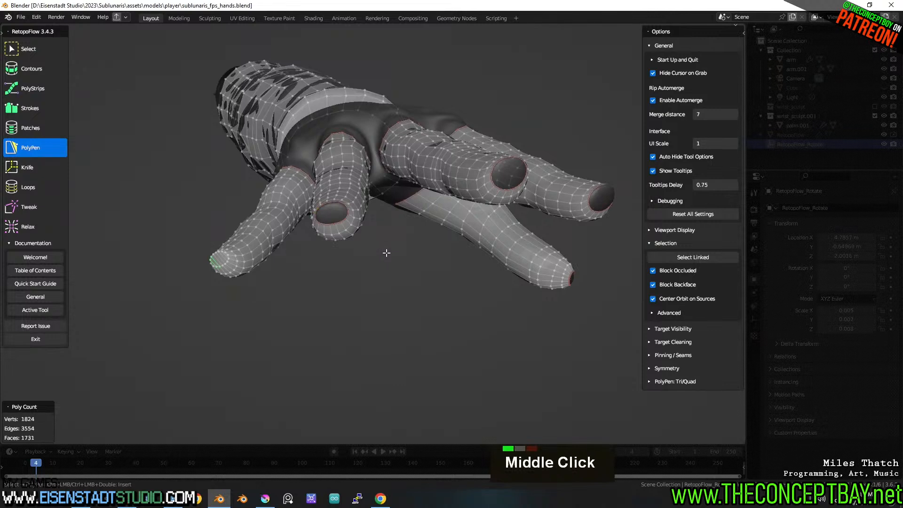
pyautogui.moveTo(399, 249); pyautogui.dragTo(404, 246, button='middle')
pyautogui.hotkey('ctrl', 'z')
pyautogui.hotkey('ctrl', 'z')
pyautogui.hotkey('ctrl', 'z')
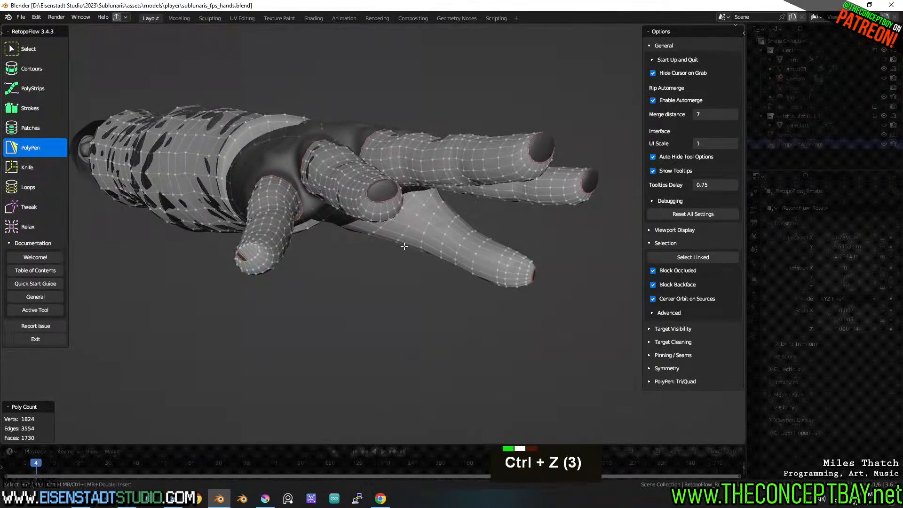
pyautogui.hotkey('ctrl', 'z')
pyautogui.hotkey('ctrl', 'z')
pyautogui.hotkey('ctrl', 'z')
pyautogui.hotkey('ctrl', 'z')
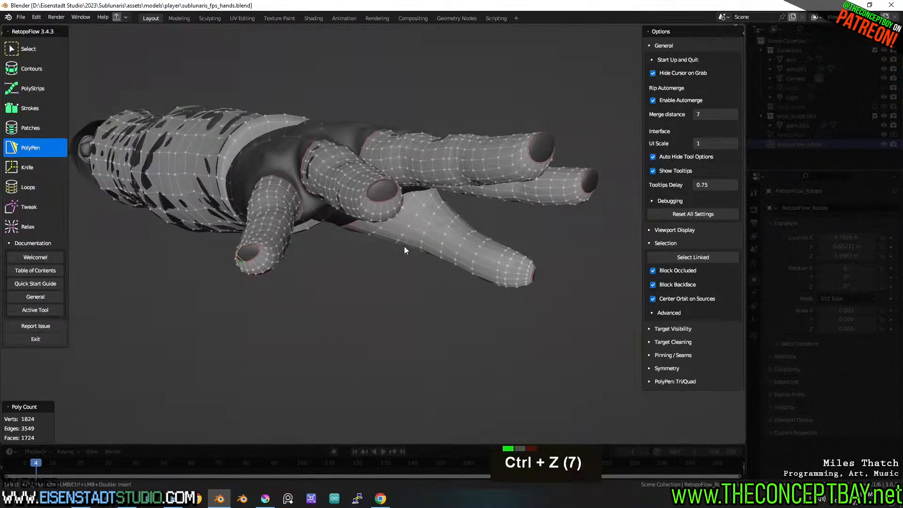
# Undo the leftover PolyPen edge that spans the open rim of the little fingertip.
pyautogui.scroll(2, 351, 292)
pyautogui.keyDown('shift'); pyautogui.moveTo(351, 292); pyautogui.dragTo(434, 257, button='middle'); pyautogui.keyUp('shift')
pyautogui.scroll(3, 365, 251)
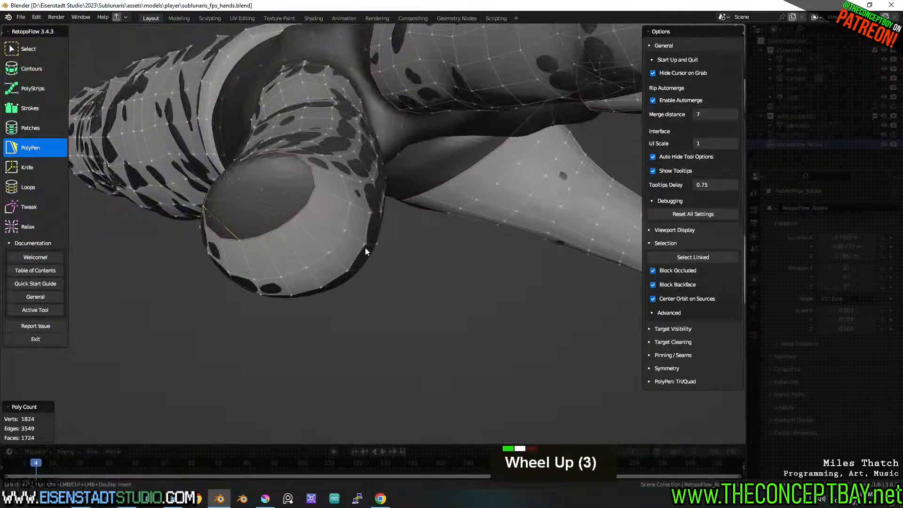
pyautogui.moveTo(365, 252); pyautogui.dragTo(388, 262, button='middle')
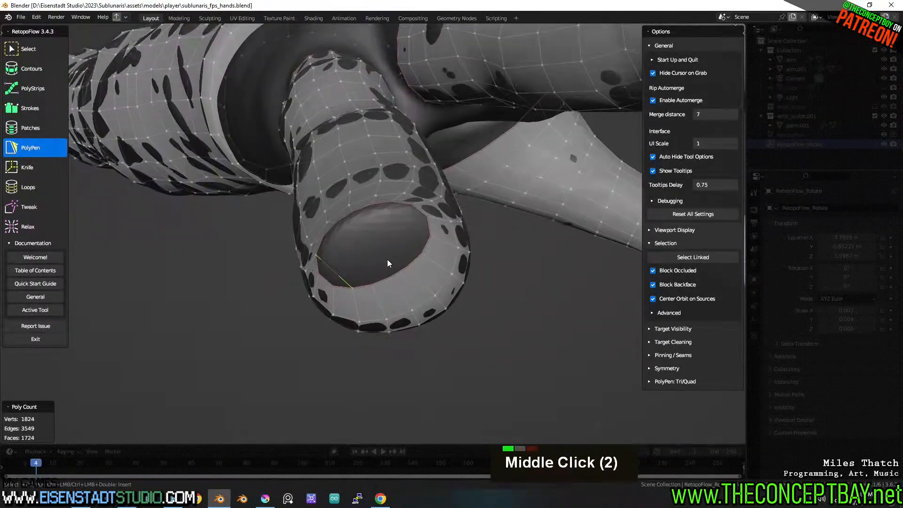
pyautogui.click(46, 88)
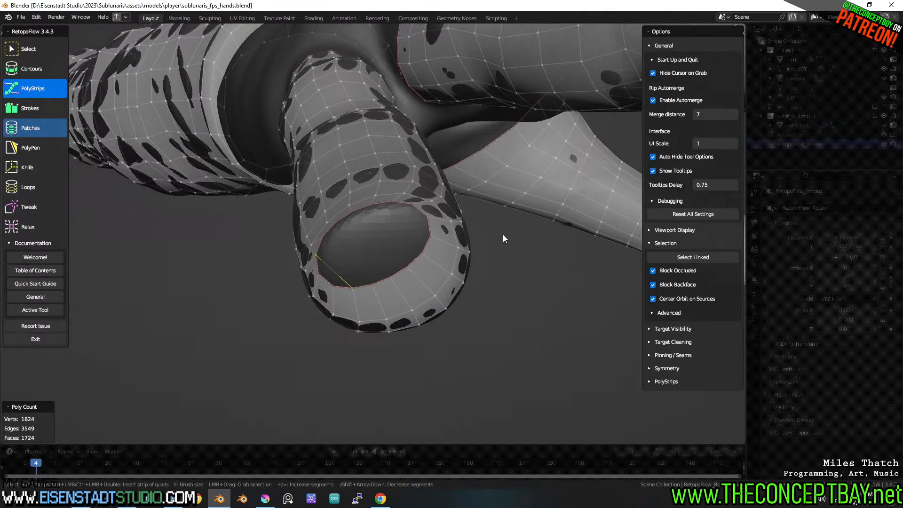
pyautogui.click(341, 285)
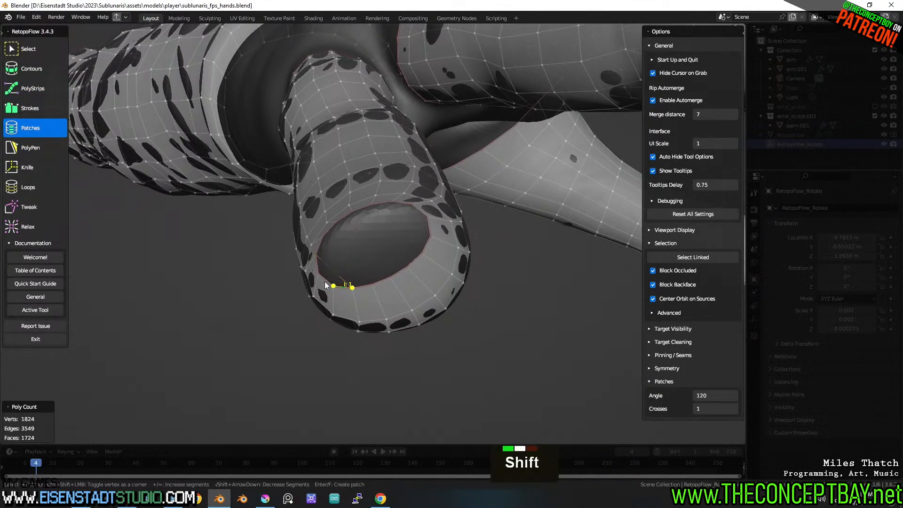
pyautogui.hotkey('ctrl', 'z')
pyautogui.hotkey('ctrl', 'z')
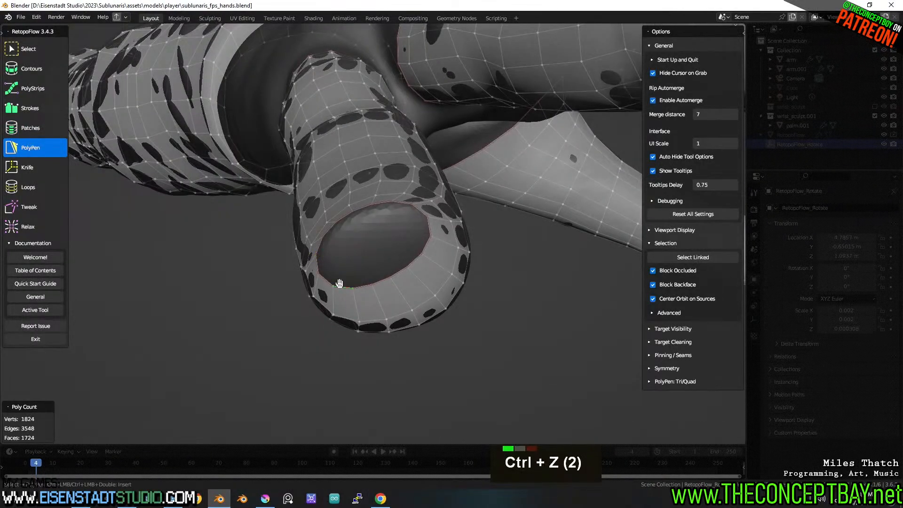
# Try to set up a Patches fill across the little fingertip opening from three rim edges at each narrow end.
pyautogui.keyDown('shift'); pyautogui.click(319, 263); pyautogui.keyUp('shift')
pyautogui.keyDown('shift'); pyautogui.click(328, 281); pyautogui.keyUp('shift')
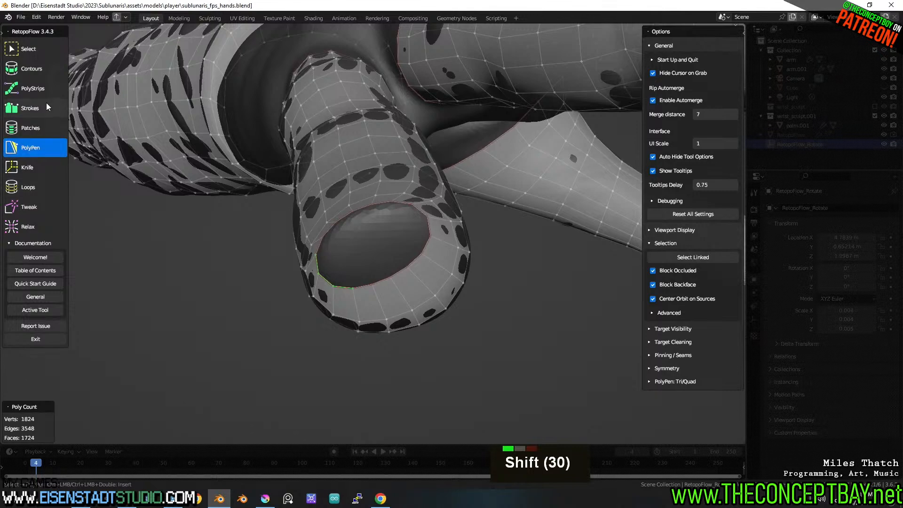
pyautogui.keyDown('ctrl'); pyautogui.click(407, 205); pyautogui.keyUp('ctrl')
pyautogui.keyDown('ctrl'); pyautogui.click(419, 212); pyautogui.keyUp('ctrl')
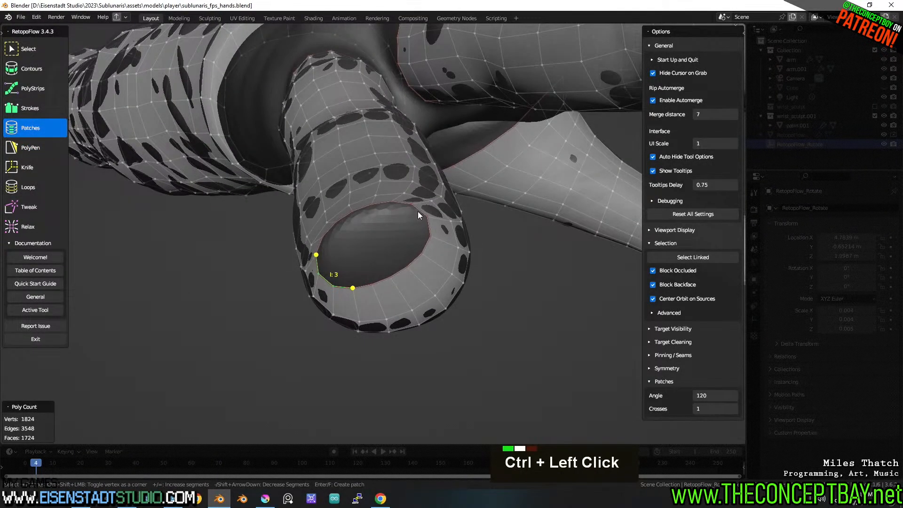
pyautogui.keyDown('ctrl'); pyautogui.click(418, 208); pyautogui.keyUp('ctrl')
pyautogui.keyDown('ctrl'); pyautogui.click(406, 204); pyautogui.keyUp('ctrl')
pyautogui.keyDown('shift'); pyautogui.click(417, 208); pyautogui.keyUp('shift')
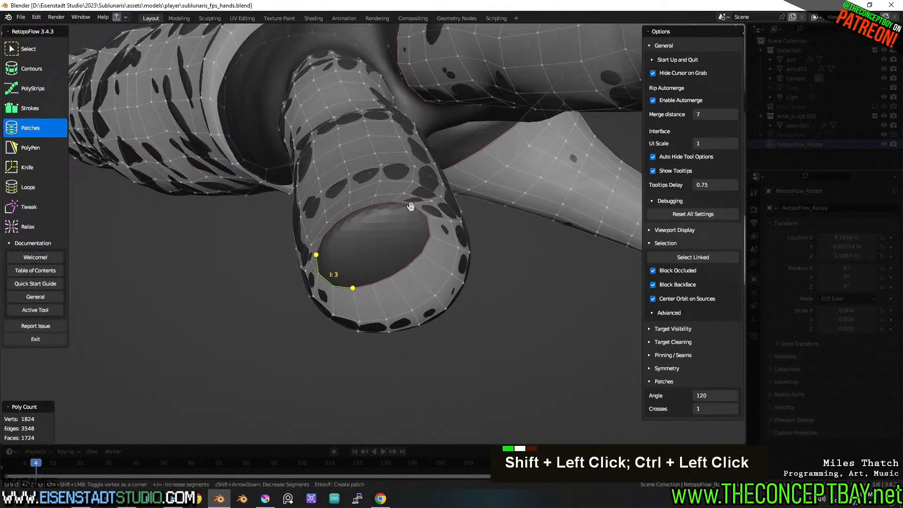
pyautogui.keyDown('shift'); pyautogui.click(431, 230); pyautogui.keyUp('shift')
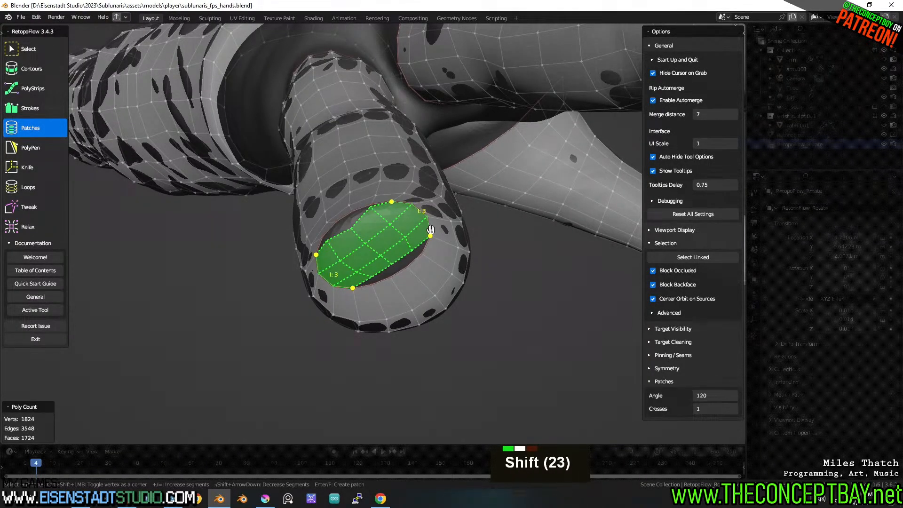
# Try extending both end selections on the little fingertip rim to five edges each for the patch preview.
pyautogui.keyDown('shift'); pyautogui.click(426, 249); pyautogui.keyUp('shift')
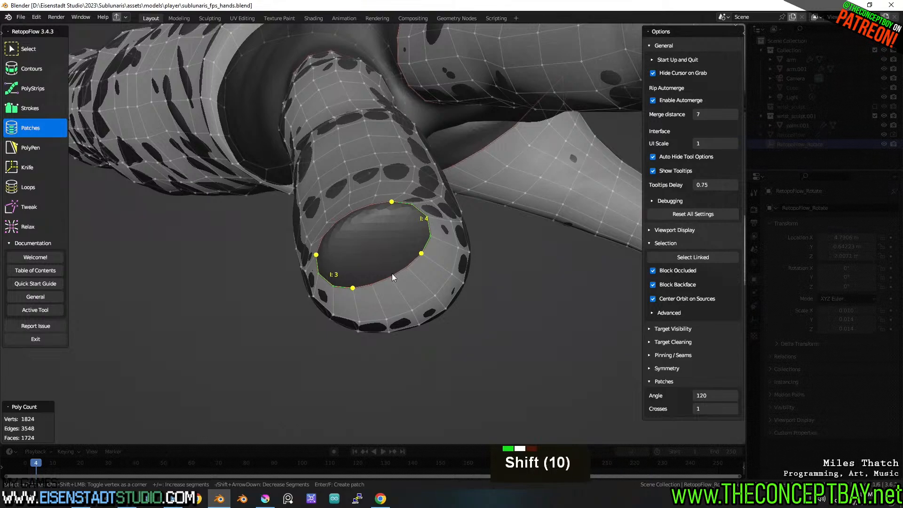
pyautogui.keyDown('shift'); pyautogui.click(360, 284); pyautogui.keyUp('shift')
pyautogui.keyDown('shift'); pyautogui.click(360, 285); pyautogui.keyUp('shift')
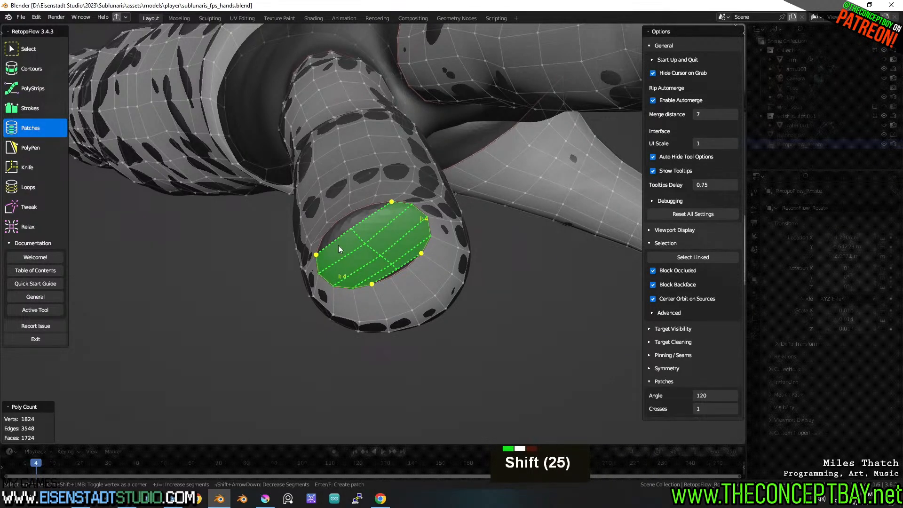
pyautogui.keyDown('shift'); pyautogui.click(323, 237); pyautogui.keyUp('shift')
pyautogui.keyDown('shift'); pyautogui.click(372, 204); pyautogui.keyUp('shift')
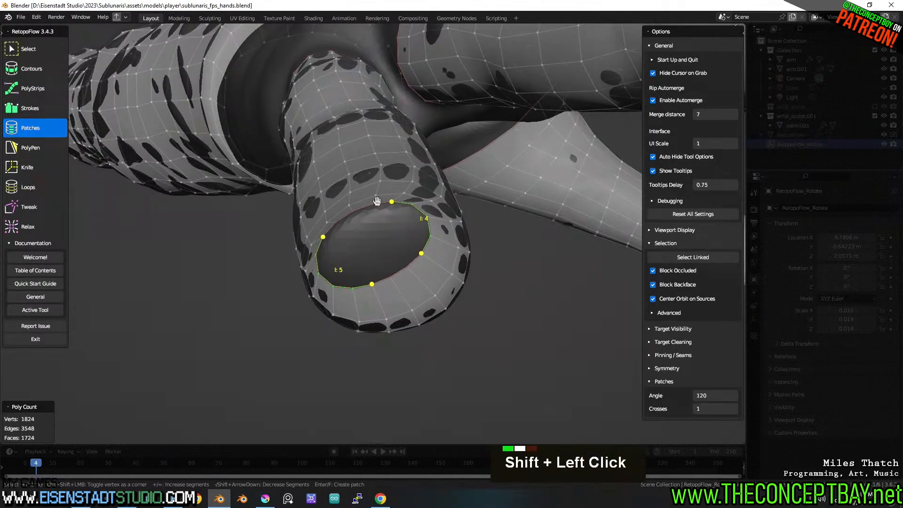
pyautogui.scroll(3, 381, 242)
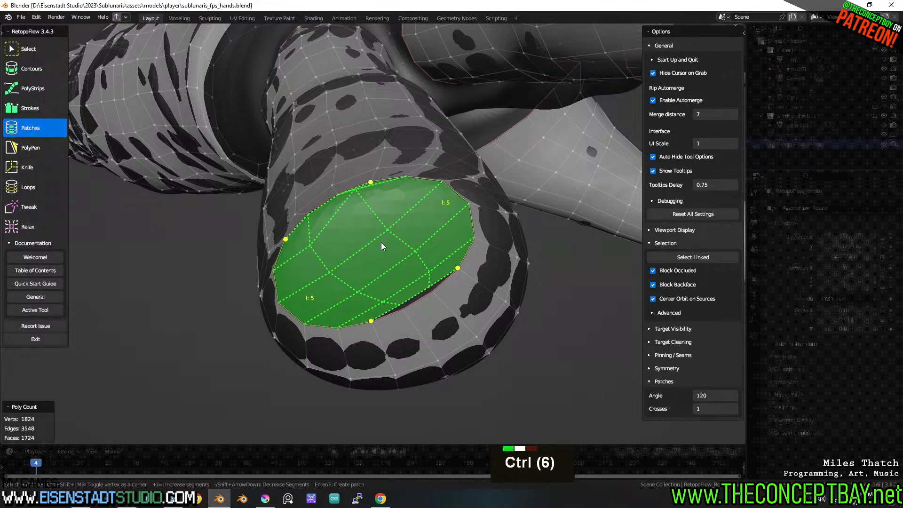
pyautogui.moveTo(380, 242); pyautogui.dragTo(394, 253, button='middle')
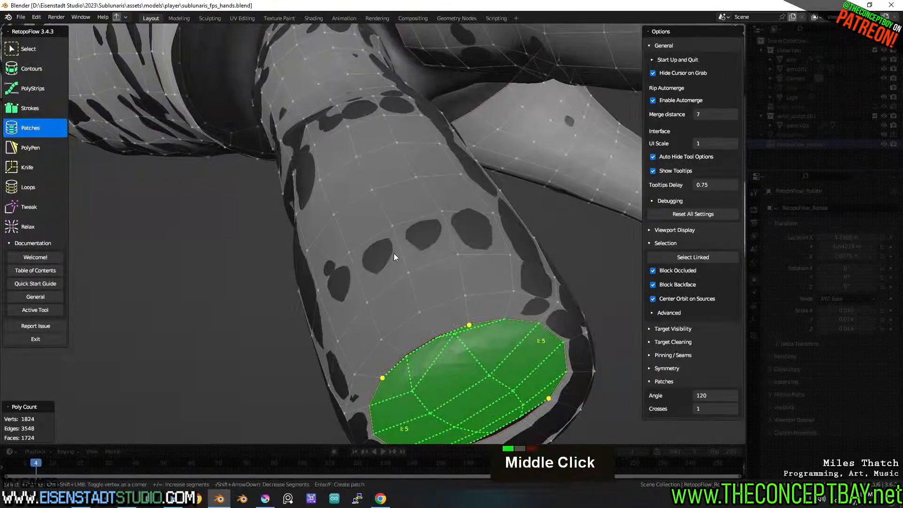
pyautogui.moveTo(451, 337); pyautogui.dragTo(373, 312, button='middle')
# Select six rim edges along each long side of the little fingertip opening as the borders of a patch.
pyautogui.click(313, 319)
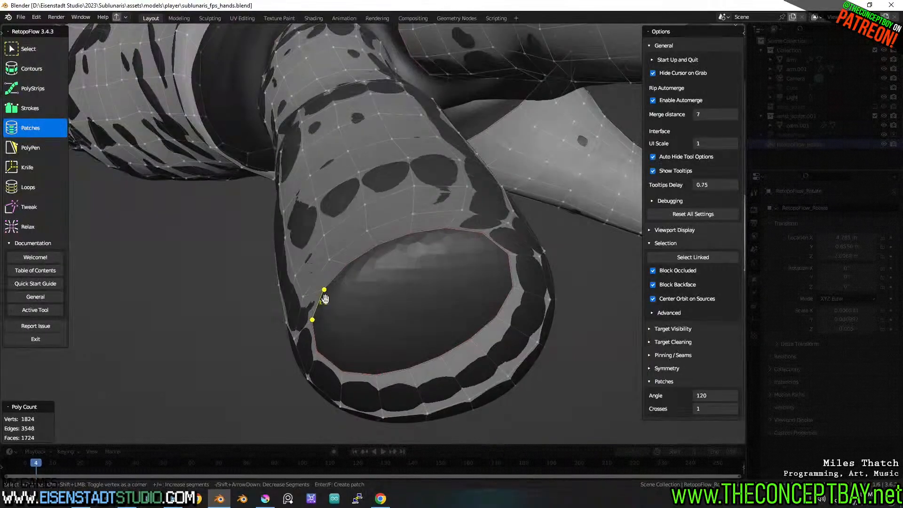
pyautogui.keyDown('shift'); pyautogui.click(347, 264); pyautogui.keyUp('shift')
pyautogui.keyDown('shift'); pyautogui.click(378, 246); pyautogui.keyUp('shift')
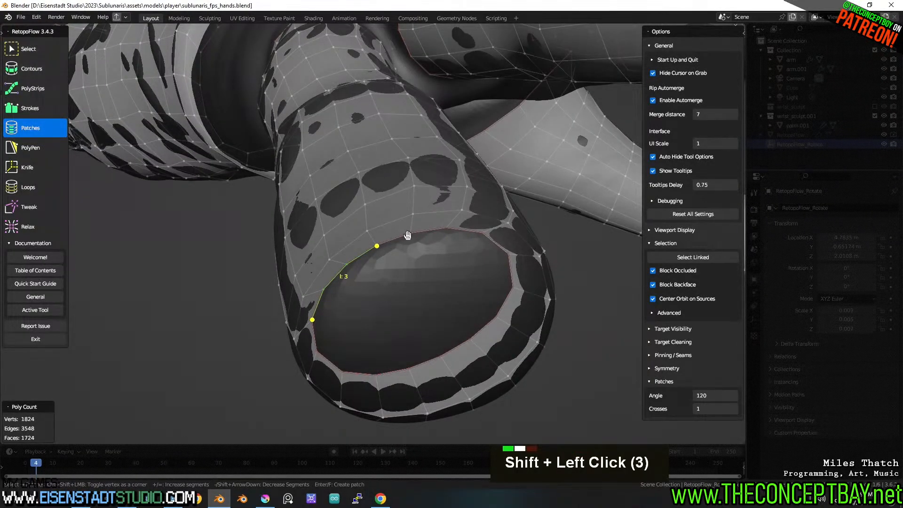
pyautogui.keyDown('shift'); pyautogui.click(446, 229); pyautogui.keyUp('shift')
pyautogui.keyDown('shift'); pyautogui.click(481, 233); pyautogui.keyUp('shift')
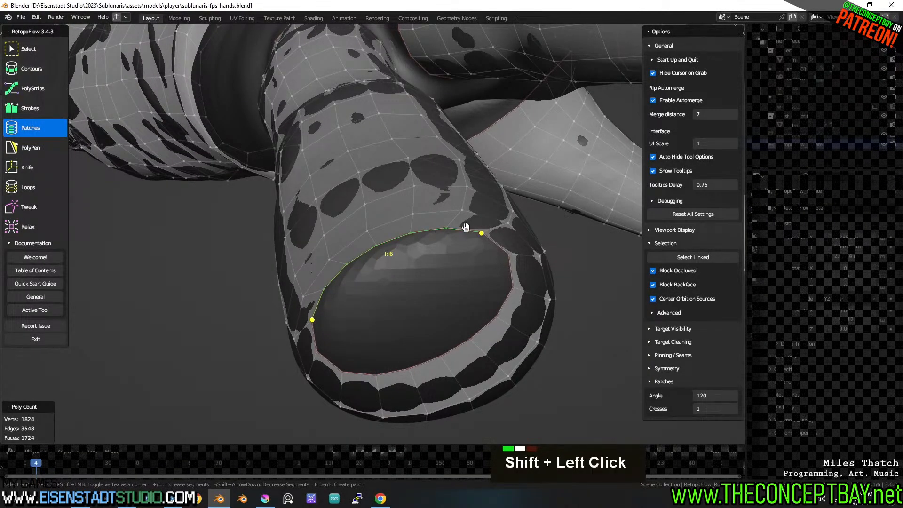
pyautogui.keyDown('shift'); pyautogui.click(511, 288); pyautogui.keyUp('shift')
pyautogui.keyDown('shift'); pyautogui.click(490, 326); pyautogui.keyUp('shift')
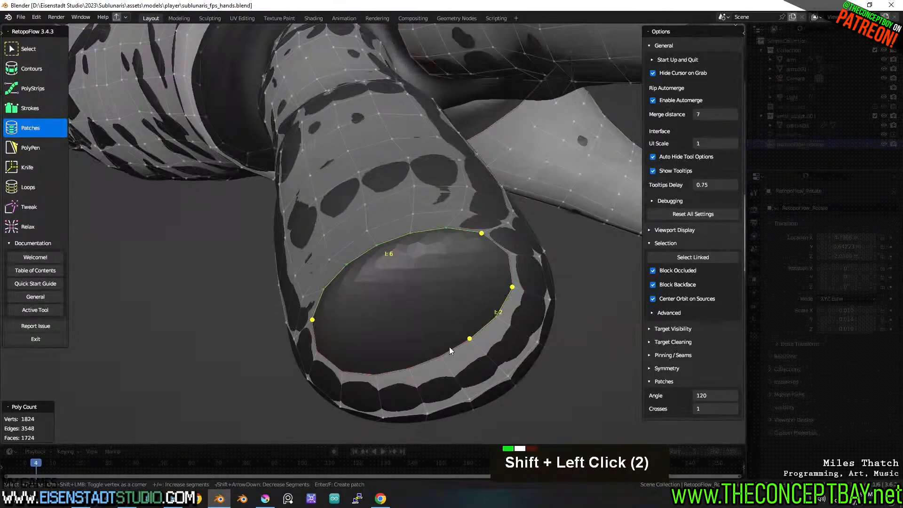
pyautogui.keyDown('shift'); pyautogui.click(440, 356); pyautogui.keyUp('shift')
pyautogui.keyDown('shift'); pyautogui.click(407, 368); pyautogui.keyUp('shift')
pyautogui.keyDown('shift'); pyautogui.click(362, 375); pyautogui.keyUp('shift')
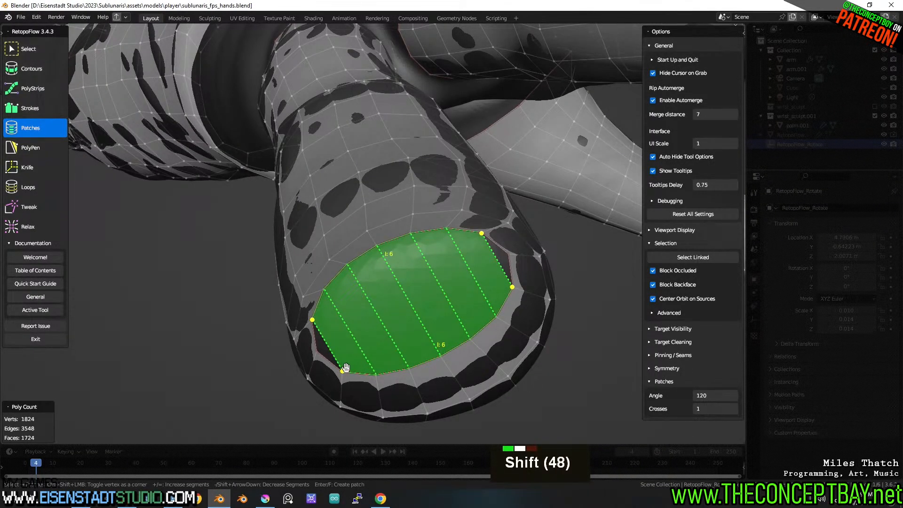
# Add one lengthwise dividing line to the patch preview on the little fingertip and create the patch.
pyautogui.keyDown('ctrl'); pyautogui.scroll(1, 377, 336); pyautogui.keyUp('ctrl')
pyautogui.keyDown('shift'); pyautogui.scroll(1, 376, 335); pyautogui.keyUp('shift')
pyautogui.keyDown('ctrl'); pyautogui.scroll(1, 377, 335); pyautogui.keyUp('ctrl')
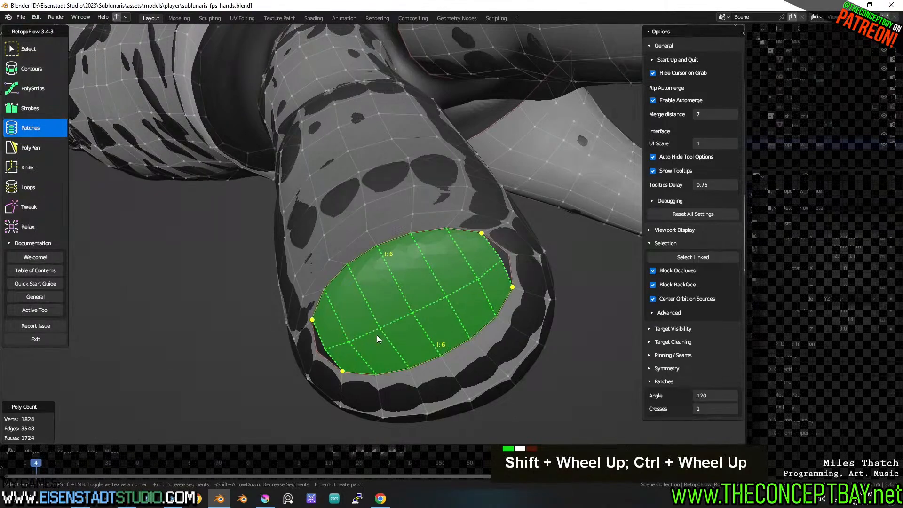
pyautogui.press('Return')
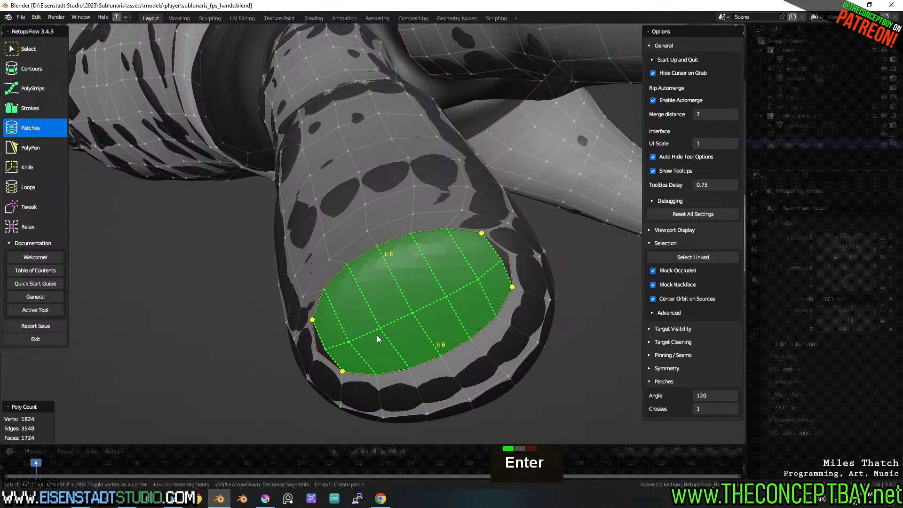
# Try to close the narrow gap at one end of the little fingertip patch by grabbing its edge with the Patches tool.
pyautogui.press('c')
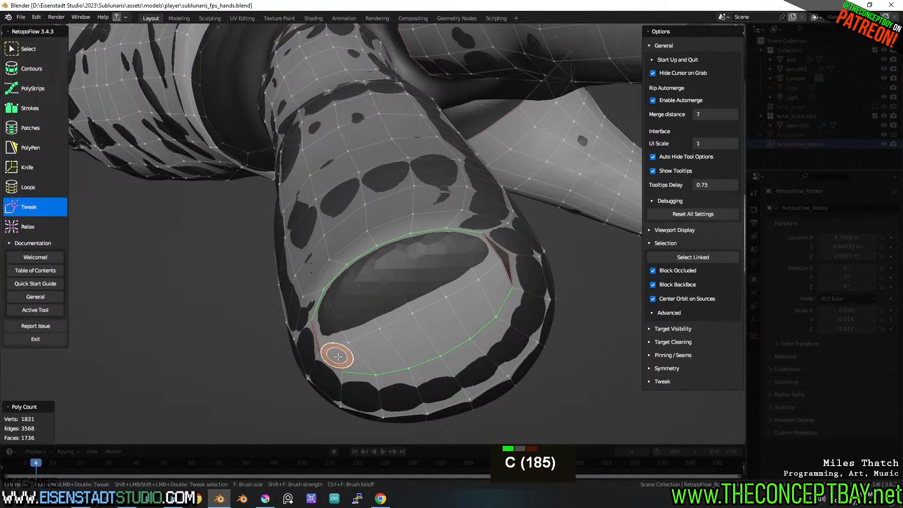
pyautogui.press('4')
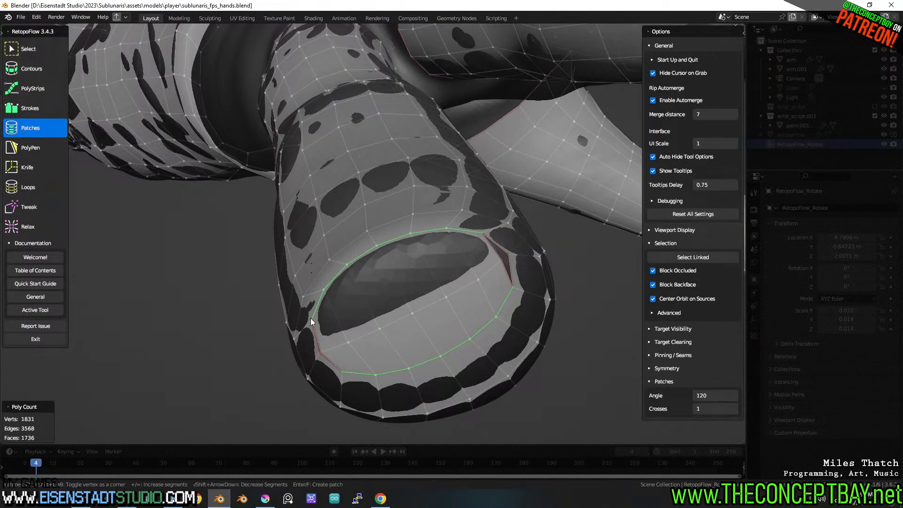
pyautogui.keyDown('ctrl'); pyautogui.click(323, 352); pyautogui.keyUp('ctrl')
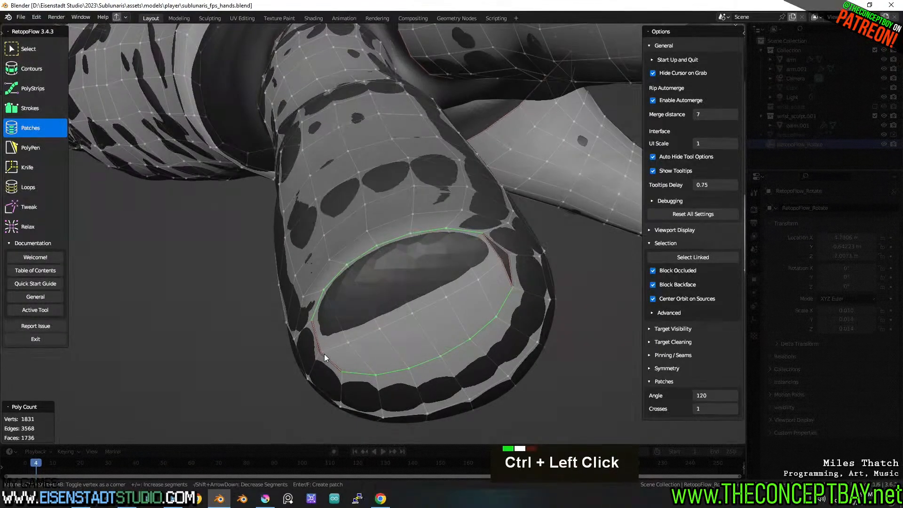
pyautogui.click(326, 359)
pyautogui.press('g')
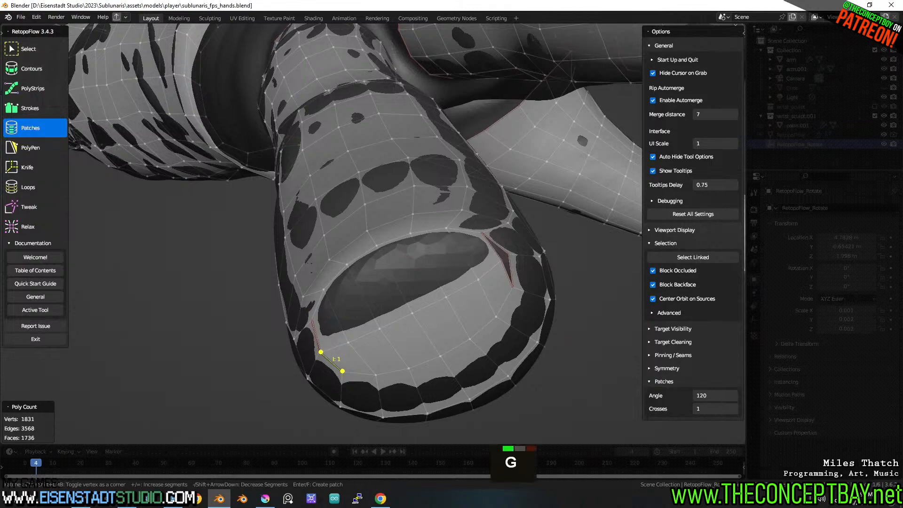
pyautogui.press('g')
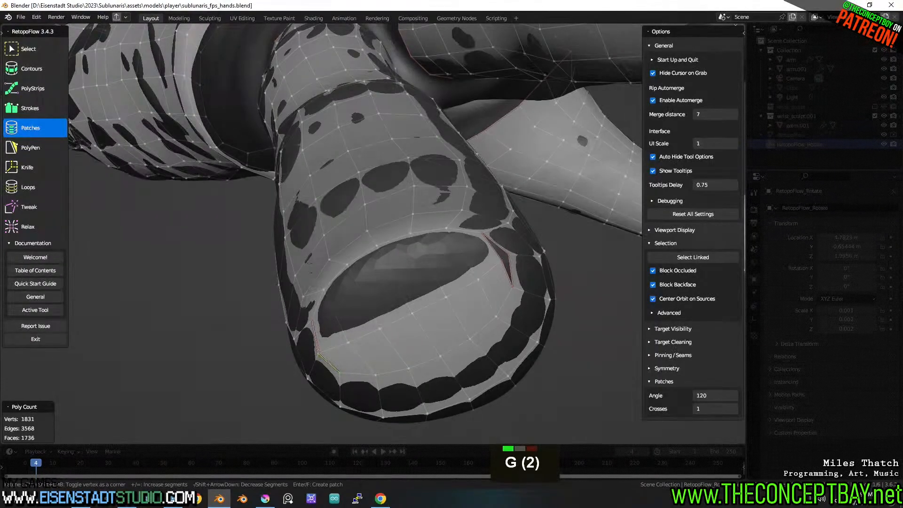
pyautogui.click(322, 349)
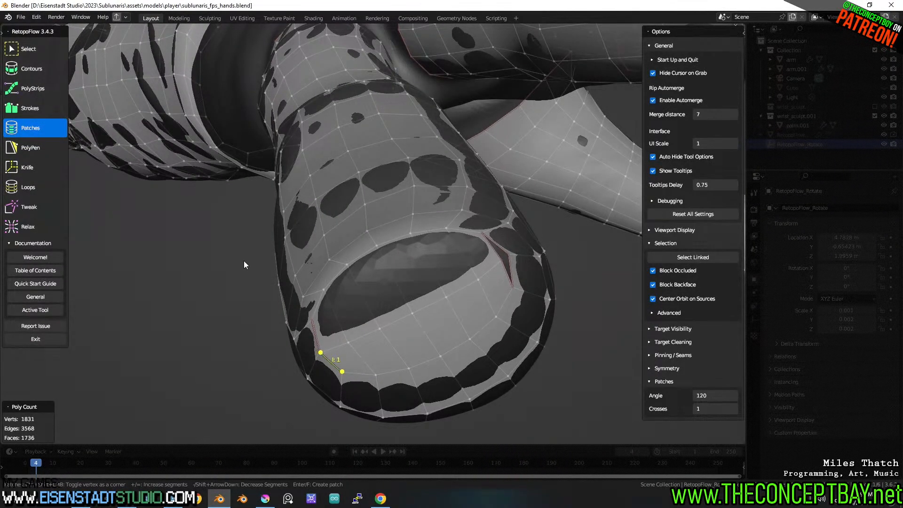
# Move the loose vertices with the Select tool to merge the patch with the rim at both ends of the little fingertip.
pyautogui.click(38, 50)
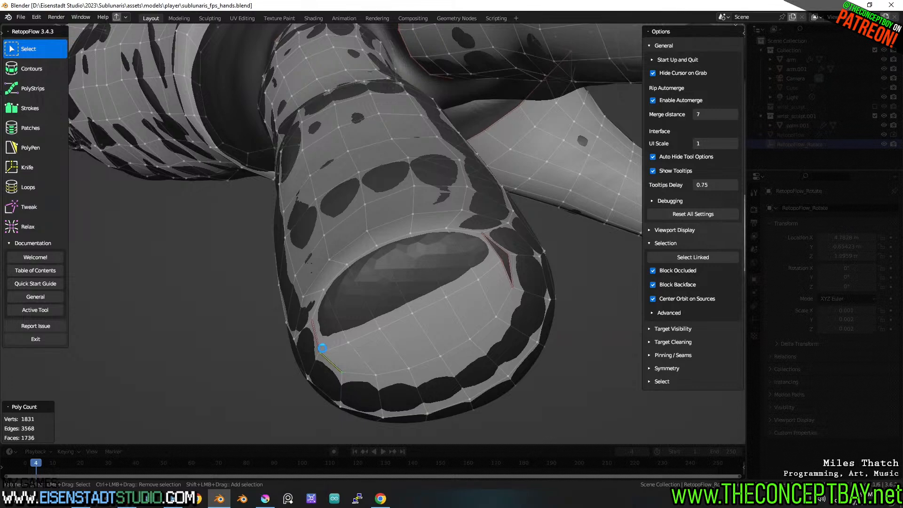
pyautogui.press('g')
pyautogui.click(325, 350)
pyautogui.press('g')
pyautogui.click(523, 288)
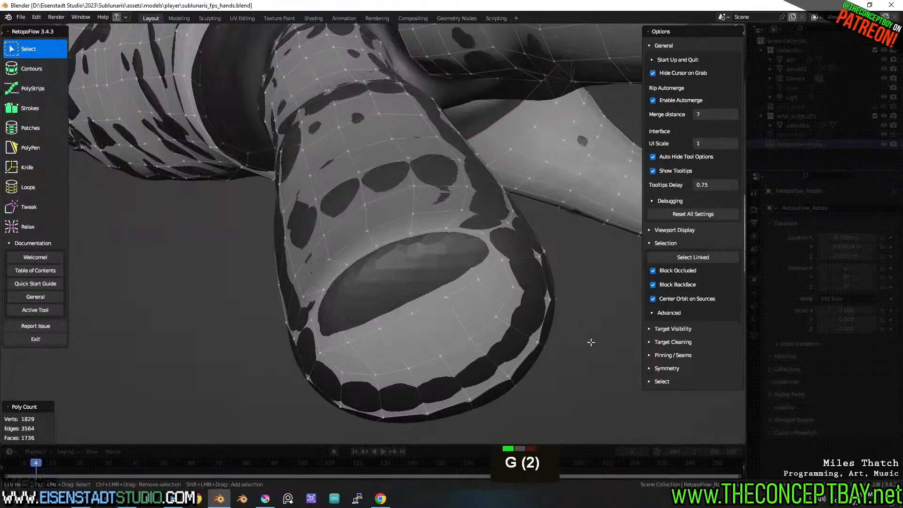
# Smooth the new cap faces on the little fingertip with the Relax brush.
pyautogui.scroll(-2, 555, 341)
pyautogui.moveTo(555, 341); pyautogui.dragTo(451, 330, button='middle')
pyautogui.scroll(-2, 529, 332)
pyautogui.scroll(1, 500, 320)
pyautogui.scroll(2, 461, 320)
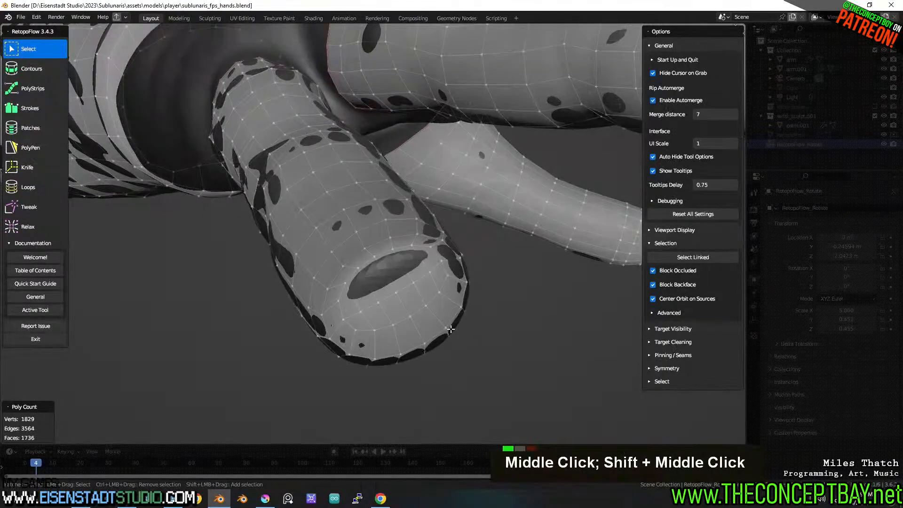
pyautogui.click(19, 227)
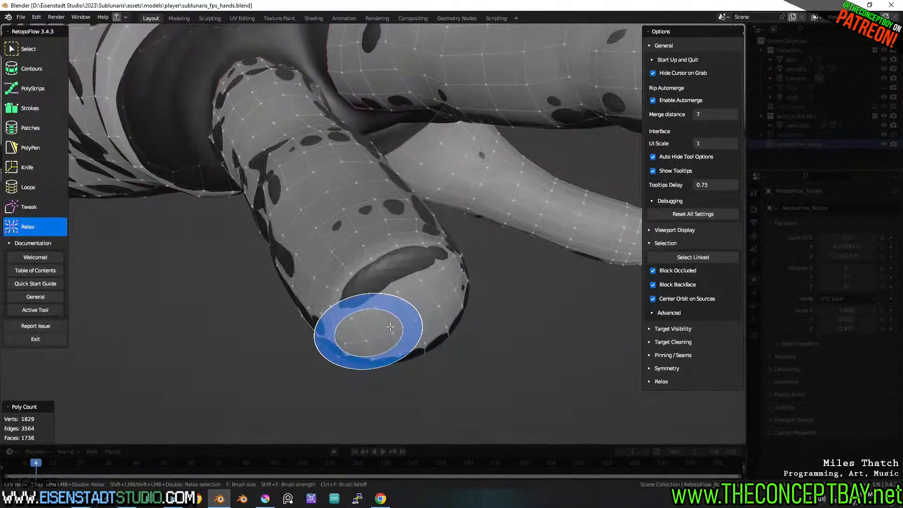
pyautogui.moveTo(373, 334)
pyautogui.mouseDown(button='middle')
pyautogui.moveTo(516, 289)
pyautogui.moveTo(409, 300)
pyautogui.moveTo(151, 225)
pyautogui.mouseUp(button='middle')
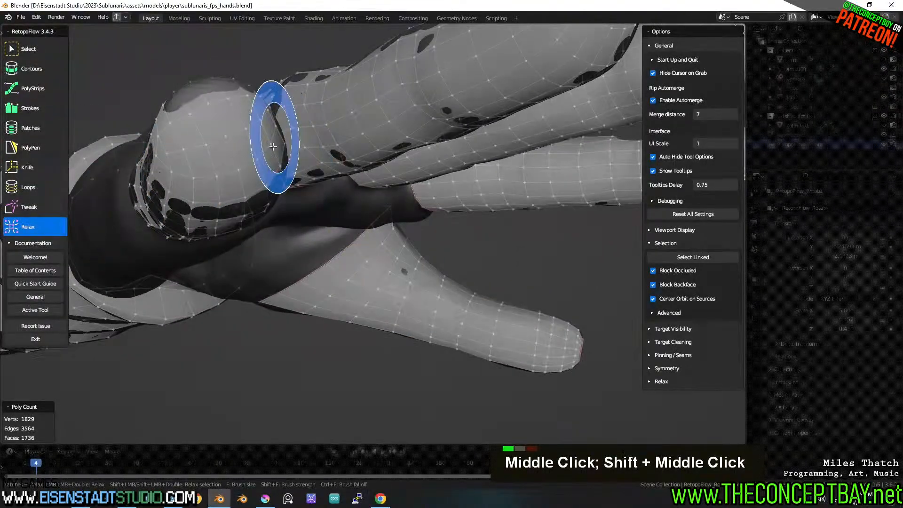
pyautogui.moveTo(171, 177); pyautogui.dragTo(312, 212, button='middle')
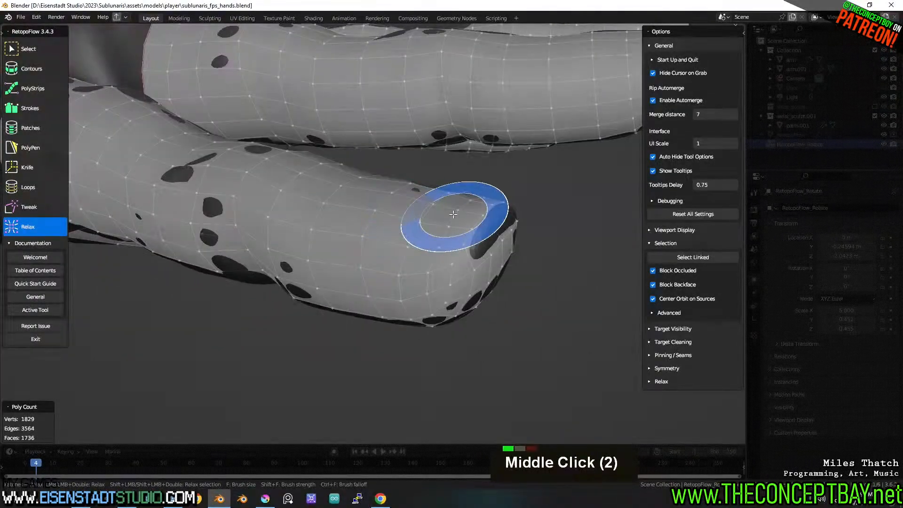
# With the Patches tool, select six rim edges along the upper side of the adjacent open fingertip and one edge on its lower side.
pyautogui.scroll(-2, 408, 202)
pyautogui.keyDown('shift'); pyautogui.scroll(1, 409, 203); pyautogui.keyUp('shift')
pyautogui.moveTo(408, 202); pyautogui.dragTo(419, 261, button='middle')
pyautogui.scroll(2, 369, 252)
pyautogui.keyDown('shift'); pyautogui.moveTo(418, 261); pyautogui.dragTo(447, 271, button='middle'); pyautogui.keyUp('shift')
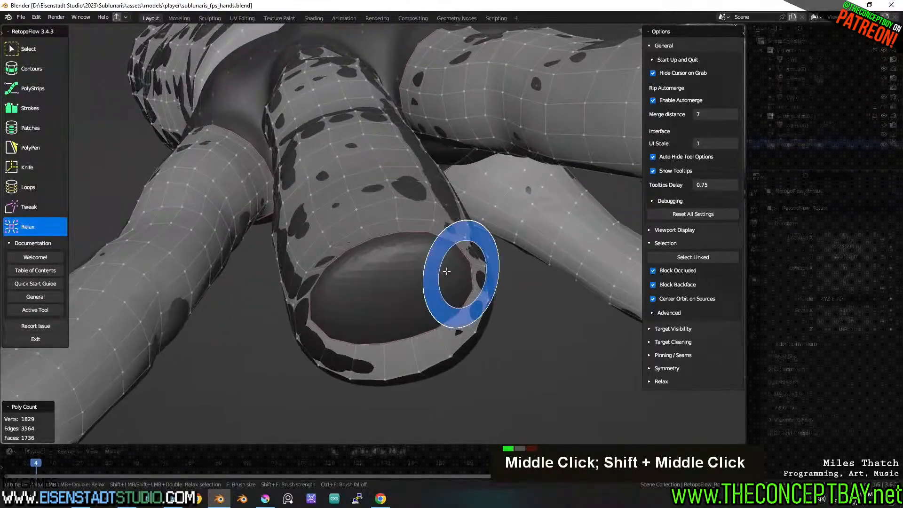
pyautogui.click(38, 149)
pyautogui.moveTo(261, 270); pyautogui.dragTo(329, 298, button='middle')
pyautogui.click(334, 284)
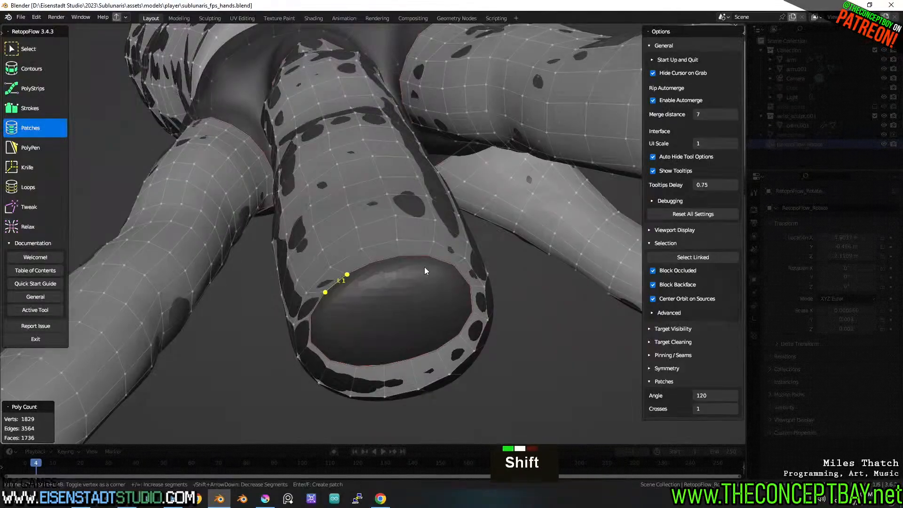
pyautogui.keyDown('ctrl'); pyautogui.keyDown('shift'); pyautogui.click(441, 261); pyautogui.keyUp('shift'); pyautogui.keyUp('ctrl')
pyautogui.keyDown('shift'); pyautogui.click(312, 314); pyautogui.keyUp('shift')
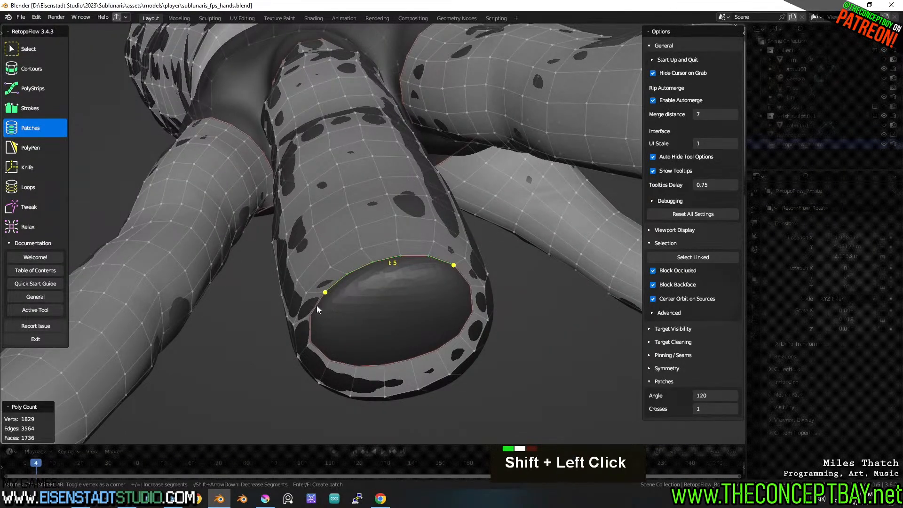
pyautogui.keyDown('shift'); pyautogui.click(331, 363); pyautogui.keyUp('shift')
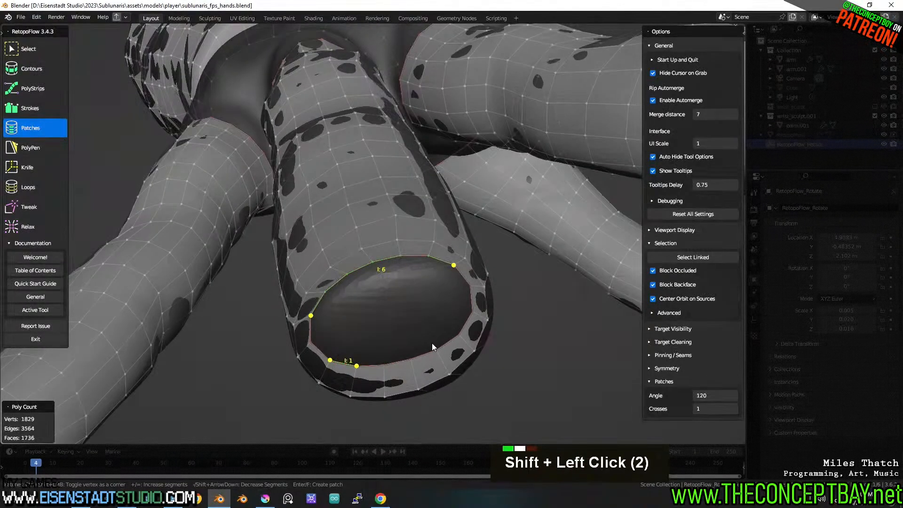
pyautogui.keyDown('ctrl'); pyautogui.keyDown('shift'); pyautogui.click(460, 325); pyautogui.keyUp('shift'); pyautogui.keyUp('ctrl')
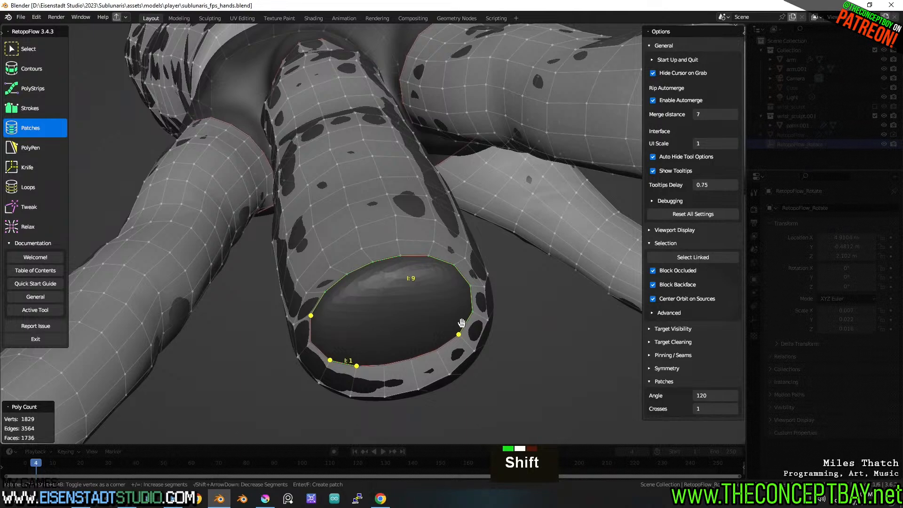
pyautogui.keyDown('shift'); pyautogui.click(471, 304); pyautogui.keyUp('shift')
pyautogui.hotkey('ctrl', 'z')
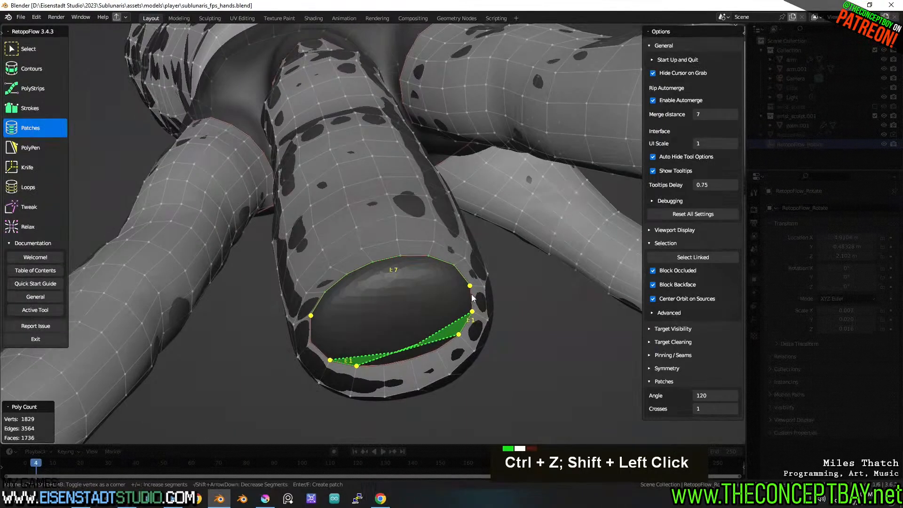
pyautogui.hotkey('ctrl', 'z')
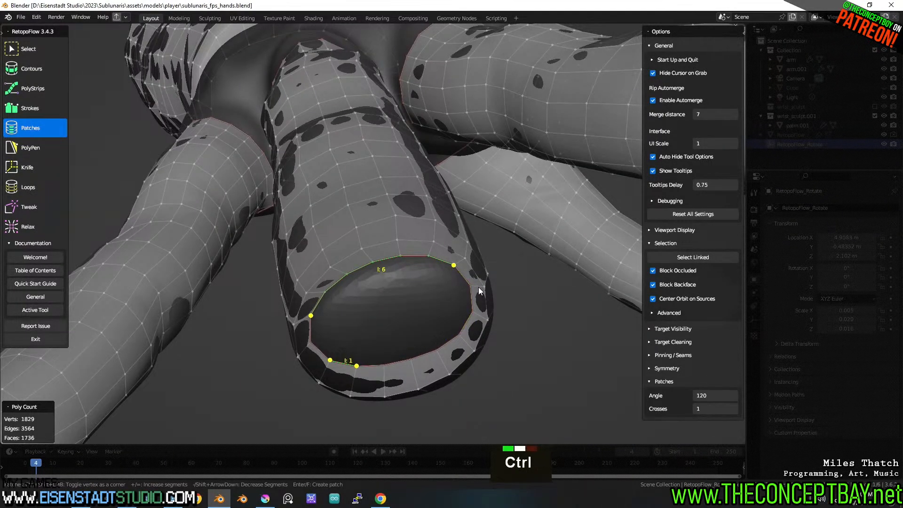
# Complete a matching chain of six rim edges along the lower side of the opening to preview a quad patch.
pyautogui.keyDown('shift'); pyautogui.click(472, 312); pyautogui.keyUp('shift')
pyautogui.keyDown('shift'); pyautogui.click(442, 350); pyautogui.keyUp('shift')
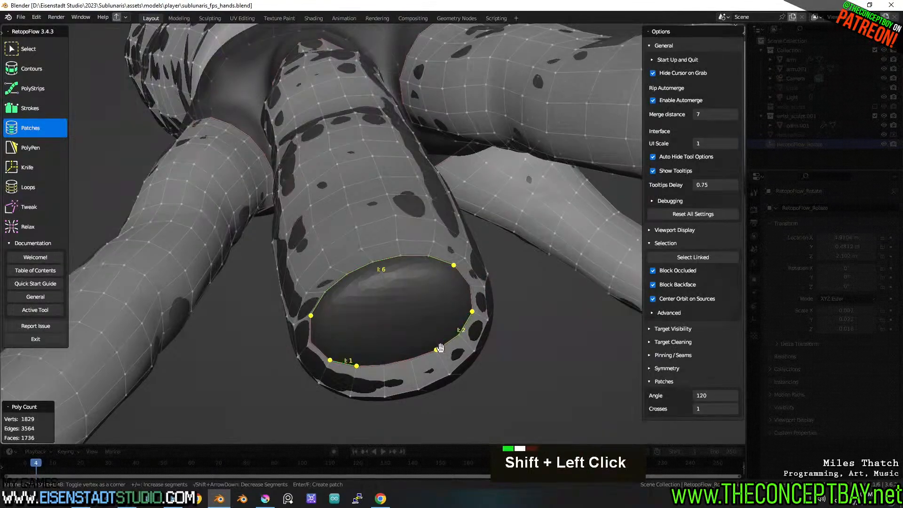
pyautogui.keyDown('shift'); pyautogui.click(424, 360); pyautogui.keyUp('shift')
pyautogui.keyDown('shift'); pyautogui.click(404, 362); pyautogui.keyUp('shift')
pyautogui.keyDown('shift'); pyautogui.click(377, 366); pyautogui.keyUp('shift')
pyautogui.keyDown('shift'); pyautogui.click(357, 365); pyautogui.keyUp('shift')
pyautogui.keyDown('shift'); pyautogui.click(384, 365); pyautogui.keyUp('shift')
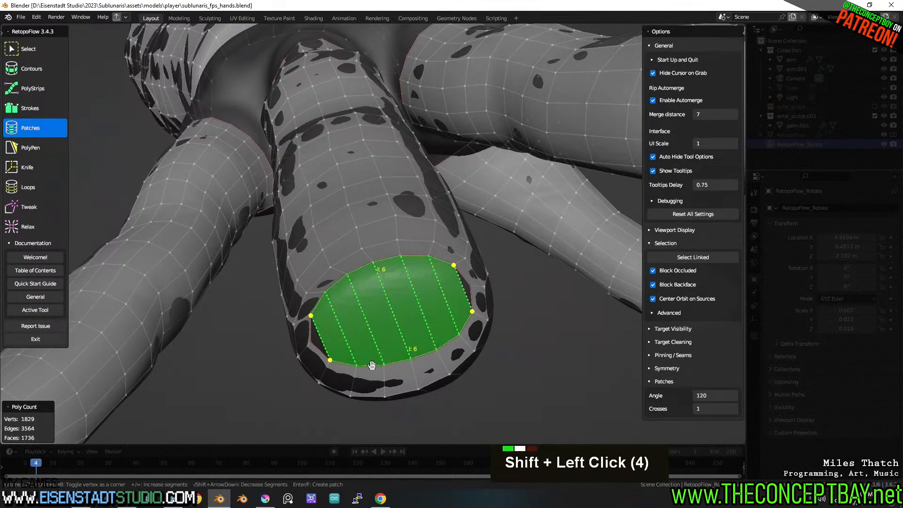
# Try a lengthwise dividing line on the patch preview and a version with seven rim edges on each side.
pyautogui.keyDown('ctrl'); pyautogui.scroll(1, 424, 313); pyautogui.keyUp('ctrl')
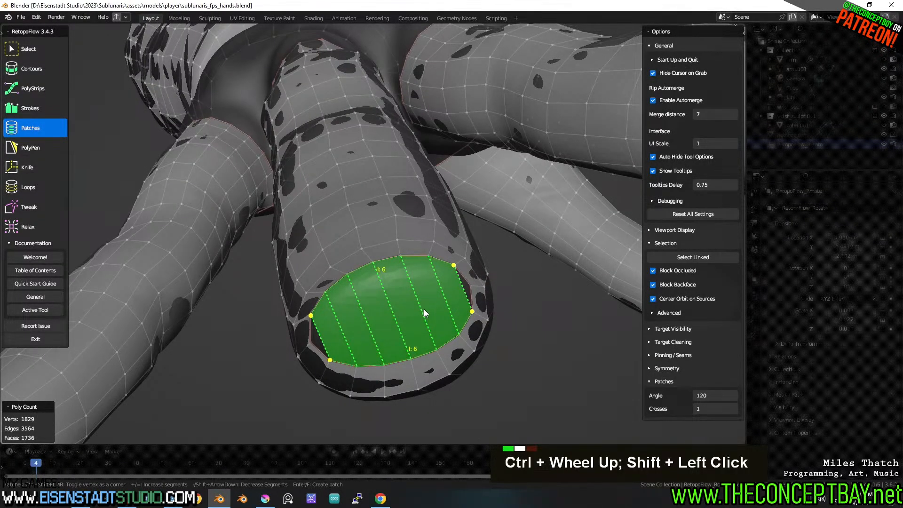
pyautogui.keyDown('shift'); pyautogui.scroll(1, 458, 302); pyautogui.keyUp('shift')
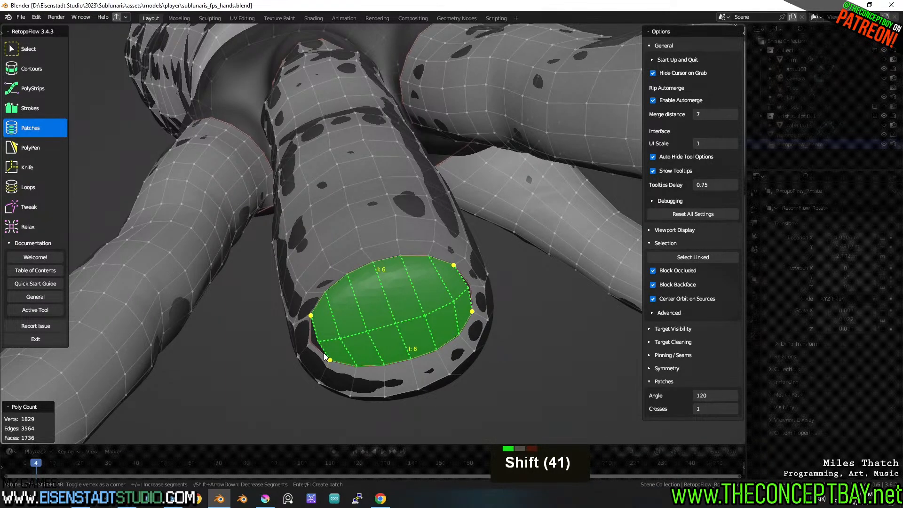
pyautogui.keyDown('shift'); pyautogui.click(312, 343); pyautogui.keyUp('shift')
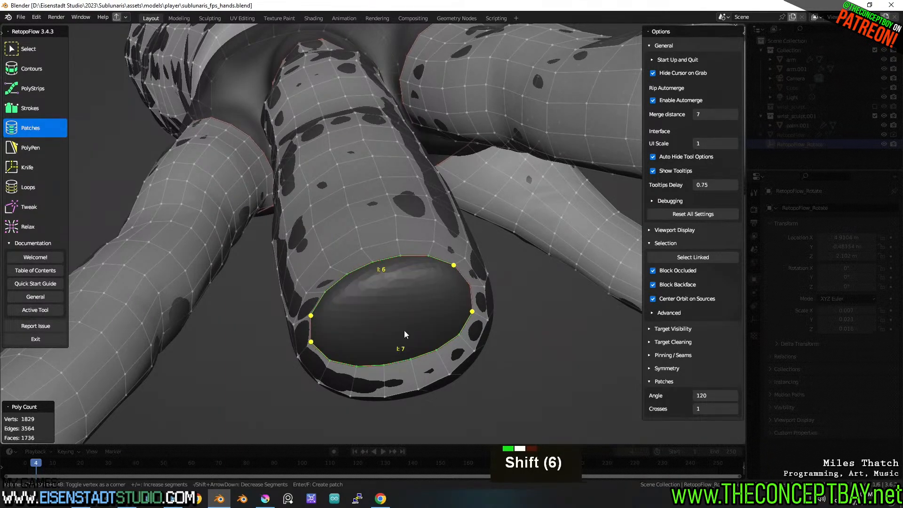
pyautogui.keyDown('shift'); pyautogui.click(470, 302); pyautogui.keyUp('shift')
pyautogui.keyDown('shift'); pyautogui.click(470, 301); pyautogui.keyUp('shift')
pyautogui.keyDown('shift'); pyautogui.click(467, 280); pyautogui.keyUp('shift')
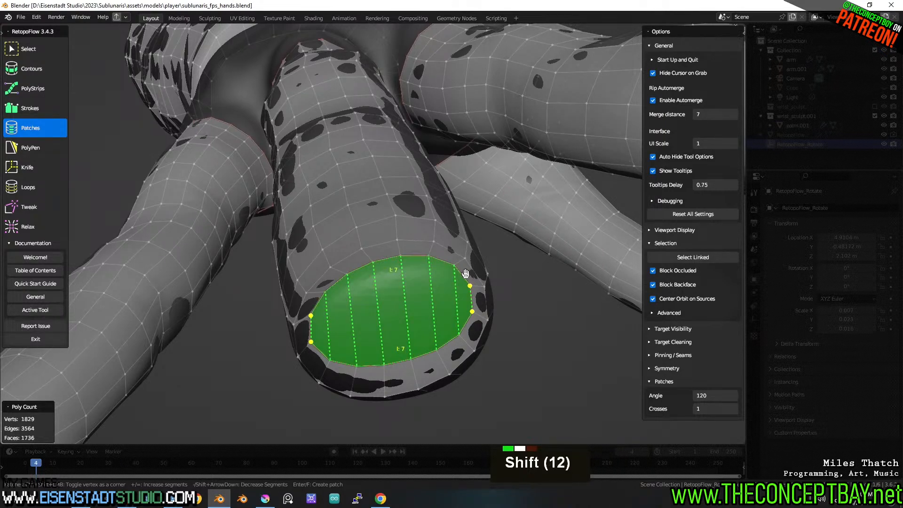
pyautogui.keyDown('shift'); pyautogui.click(466, 274); pyautogui.keyUp('shift')
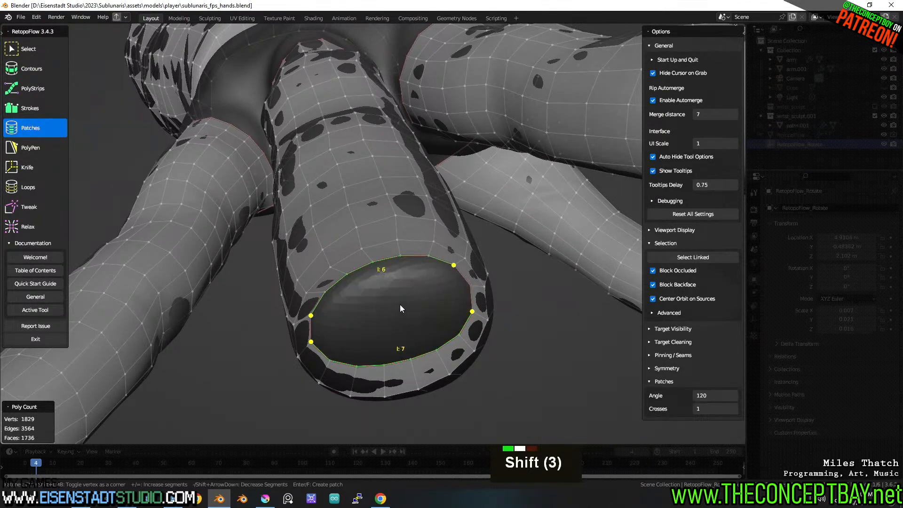
pyautogui.keyDown('shift'); pyautogui.click(327, 354); pyautogui.keyUp('shift')
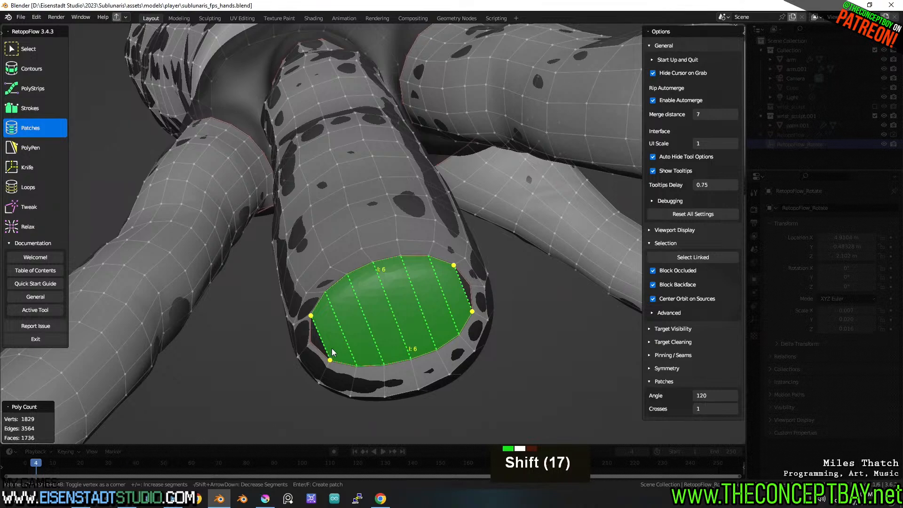
# Add one lengthwise dividing line to the six-column patch preview and create the patch.
pyautogui.keyDown('shift'); pyautogui.scroll(1, 368, 336); pyautogui.keyUp('shift')
pyautogui.click(367, 336)
pyautogui.press('Return')
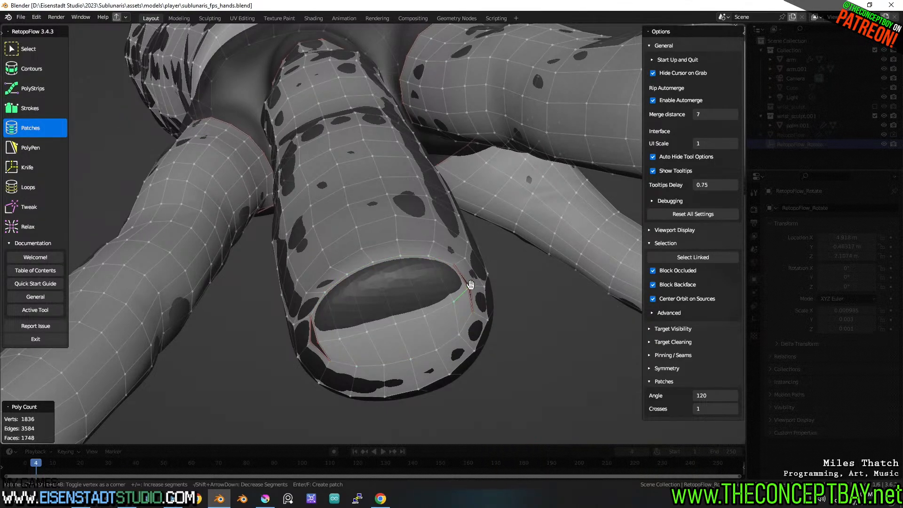
# Try to close the gap at one end of the new patch by moving its edge with the Patches tool.
pyautogui.press('g')
pyautogui.click(474, 284)
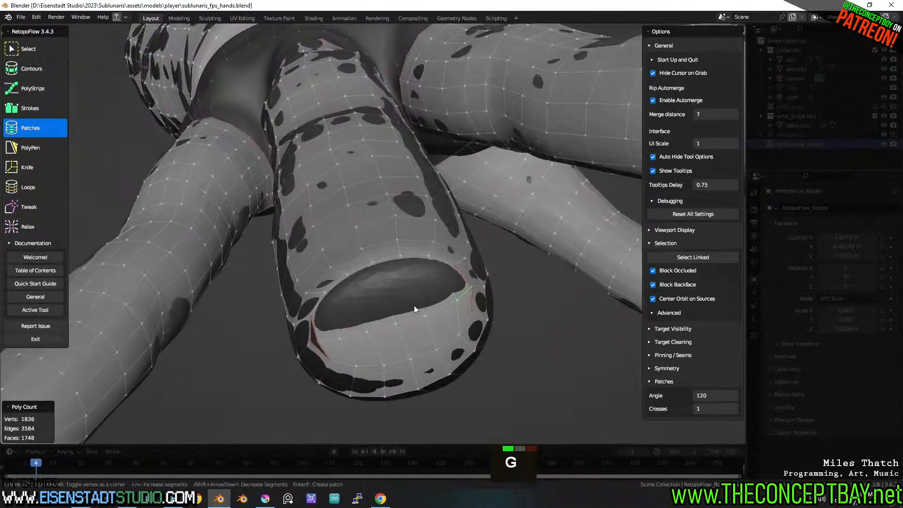
pyautogui.press('g')
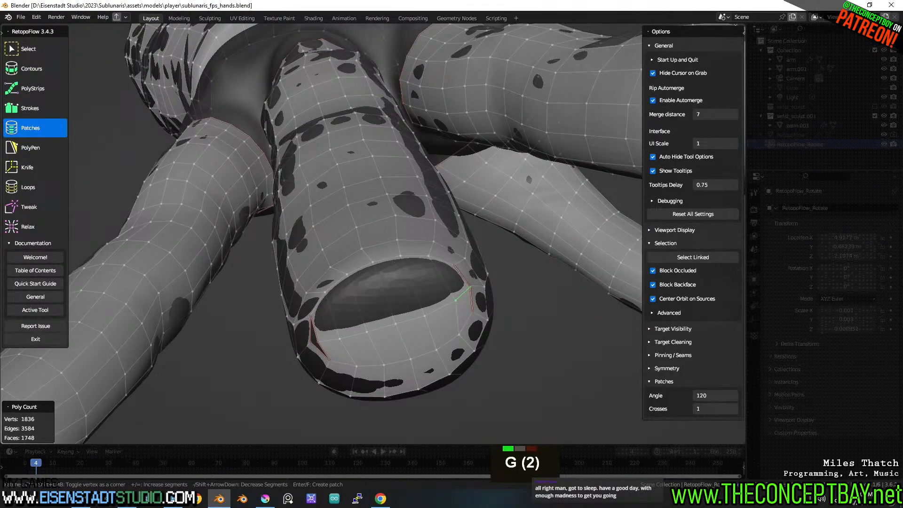
# Move the patch's loose end vertices with the Select tool to merge them with the rim on both sides of the fingertip.
pyautogui.click(28, 48)
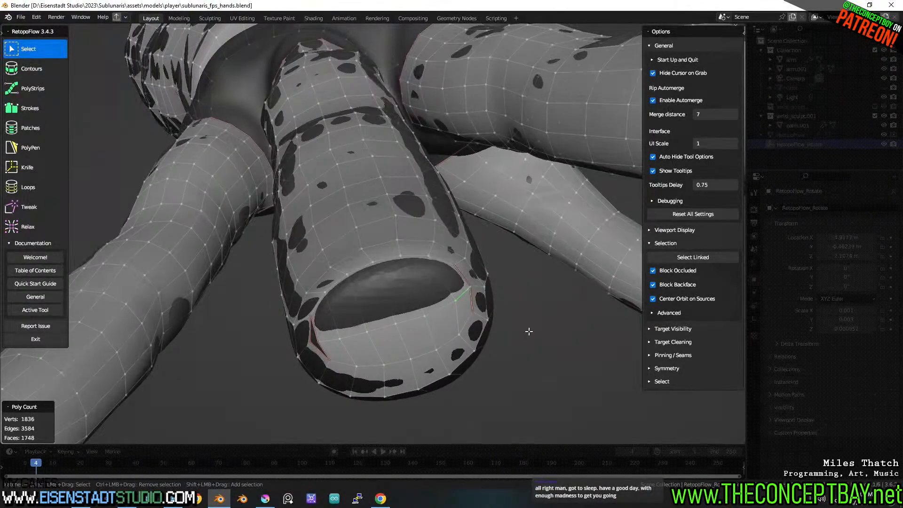
pyautogui.press('g')
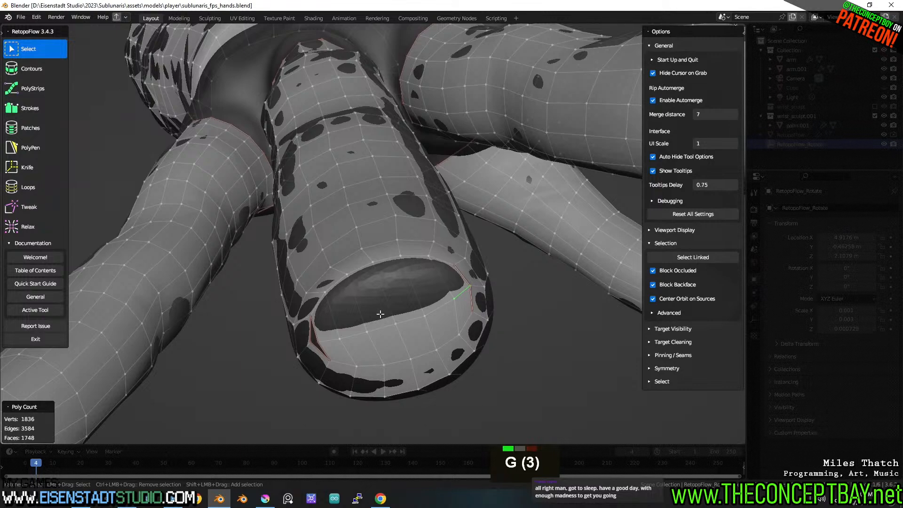
pyautogui.click(322, 348)
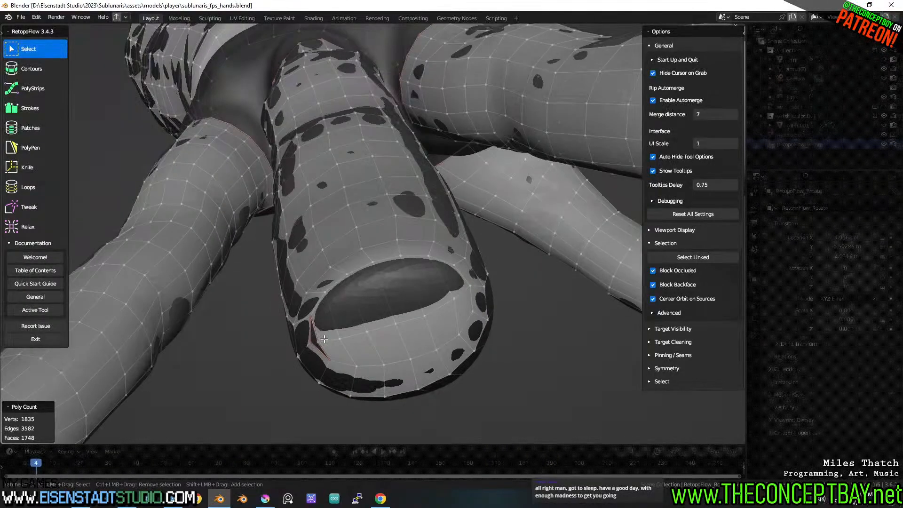
pyautogui.press('g')
pyautogui.click(337, 342)
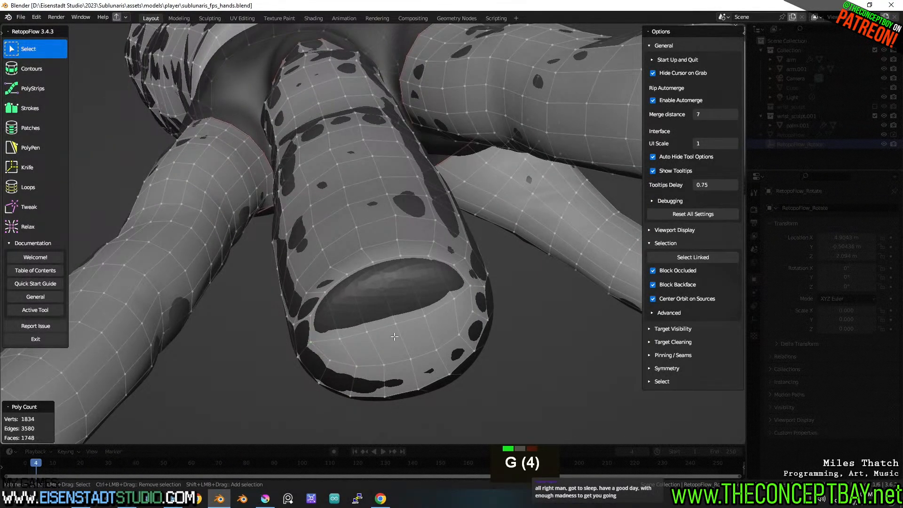
# Enlarge the Relax brush and smooth the new cap faces and surrounding rim of the fingertip.
pyautogui.scroll(-2, 398, 336)
pyautogui.moveTo(398, 336); pyautogui.dragTo(383, 312, button='middle')
pyautogui.scroll(2, 351, 331)
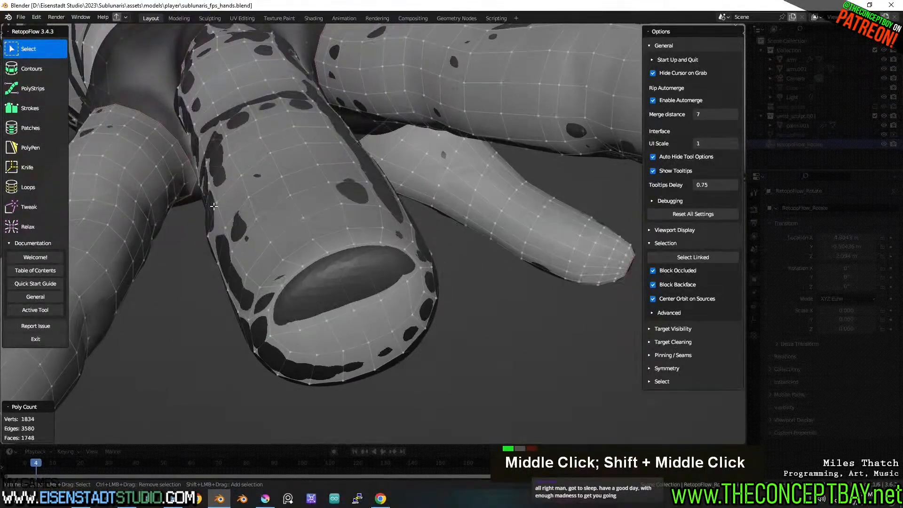
pyautogui.click(28, 227)
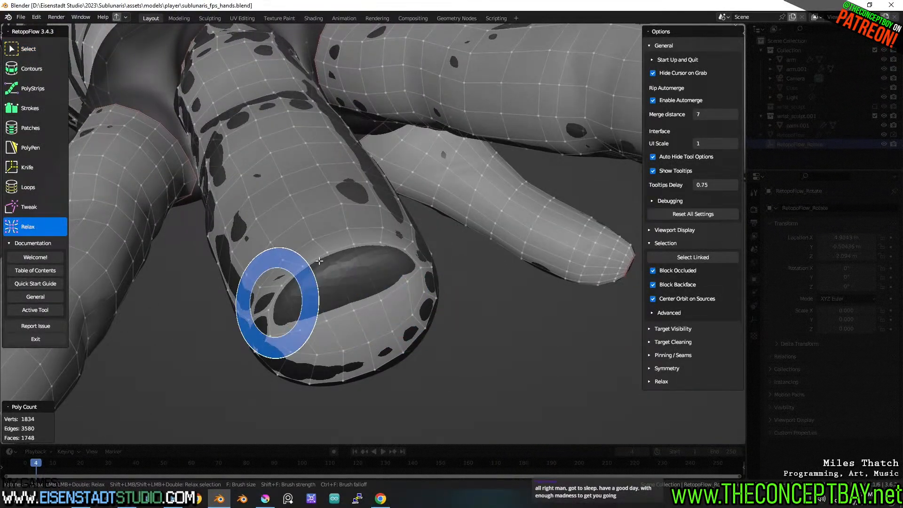
pyautogui.hotkey('ctrl', 'z')
pyautogui.press('f')
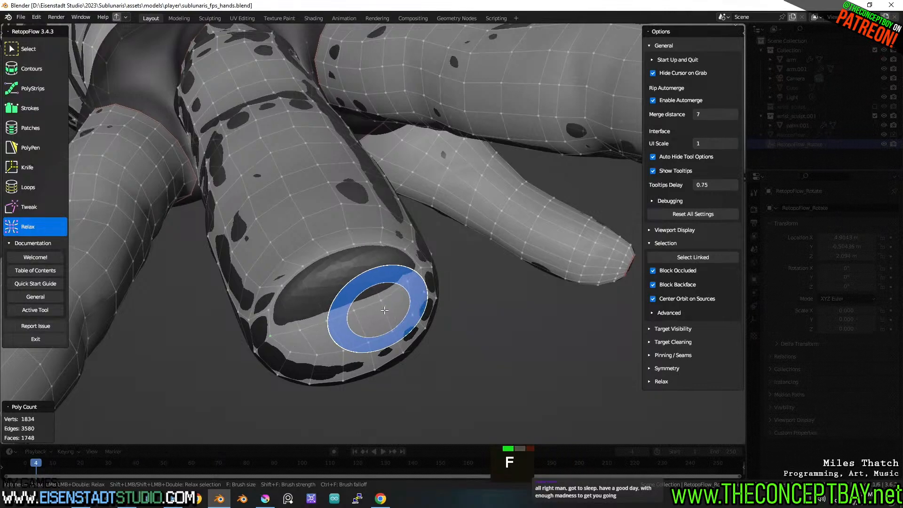
pyautogui.scroll(-2, 292, 423)
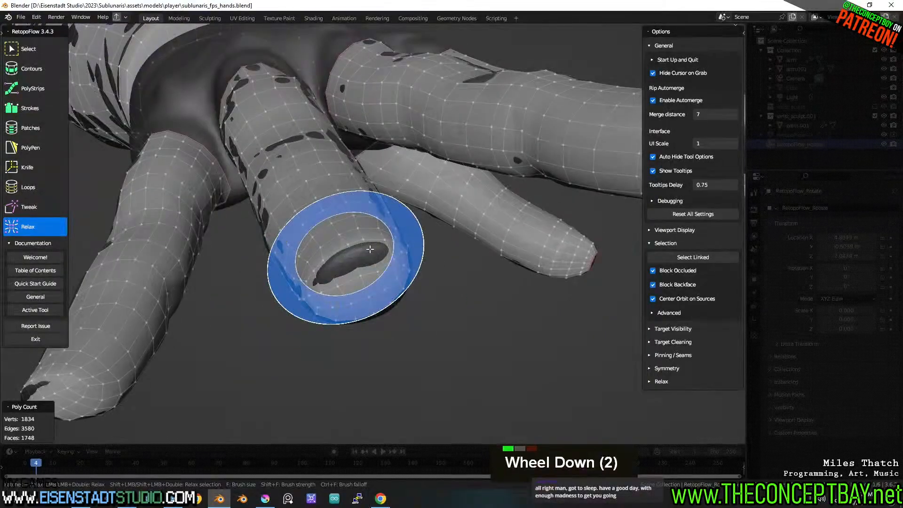
pyautogui.moveTo(370, 248)
pyautogui.mouseDown(button='middle')
pyautogui.moveTo(326, 274)
pyautogui.moveTo(500, 210)
pyautogui.moveTo(463, 192)
pyautogui.mouseUp(button='middle')
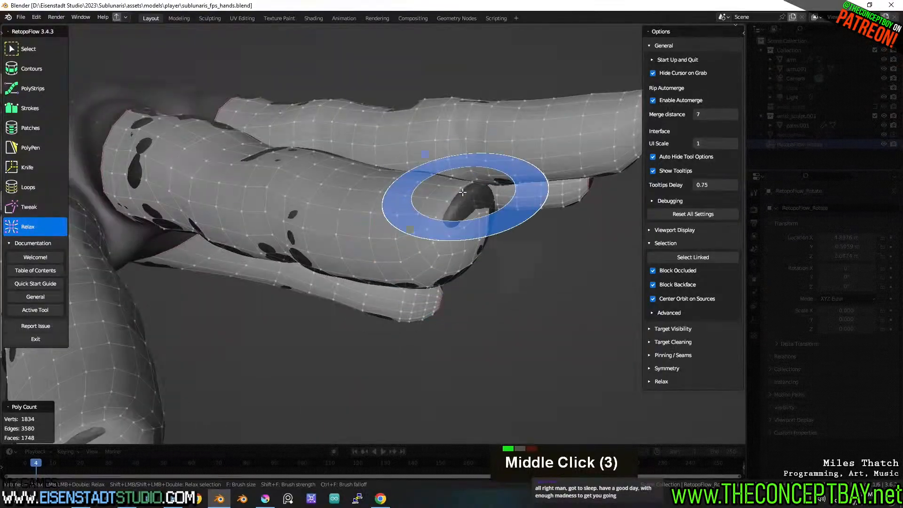
pyautogui.scroll(1, 418, 283)
pyautogui.moveTo(417, 282); pyautogui.dragTo(409, 232, button='middle')
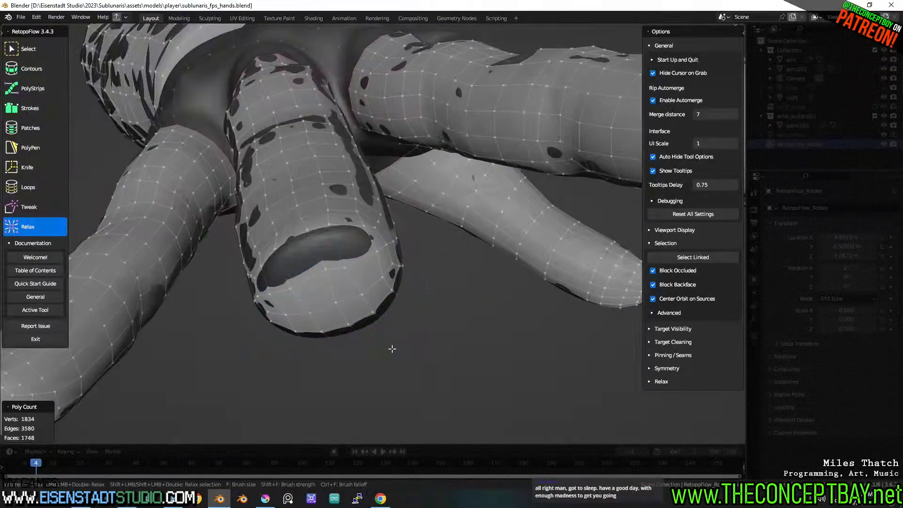
# With the Patches tool, select six rim edges along the upper side of the next open fingertip.
pyautogui.moveTo(392, 349)
pyautogui.mouseDown(button='middle')
pyautogui.moveTo(379, 359)
pyautogui.moveTo(417, 347)
pyautogui.moveTo(304, 329)
pyautogui.moveTo(324, 313)
pyautogui.moveTo(416, 303)
pyautogui.moveTo(293, 341)
pyautogui.moveTo(322, 333)
pyautogui.mouseUp(button='middle')
pyautogui.scroll(-3, 337, 324)
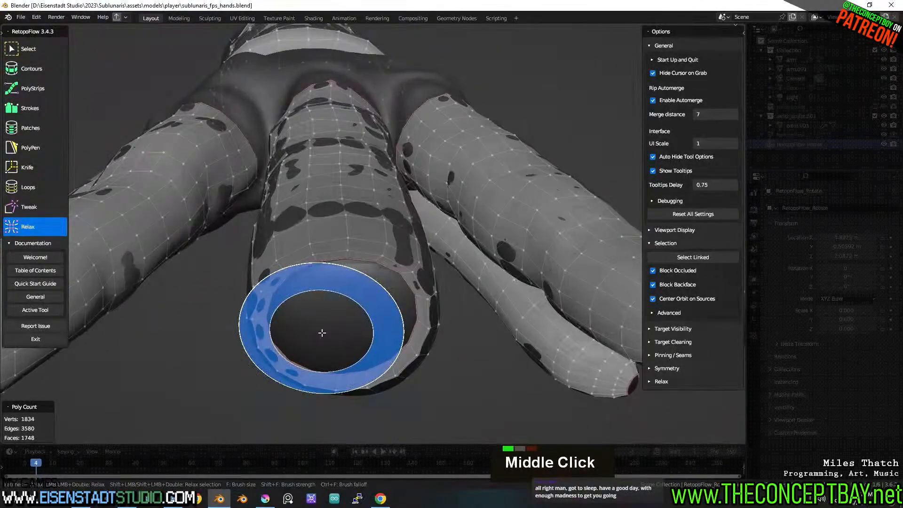
pyautogui.click(38, 109)
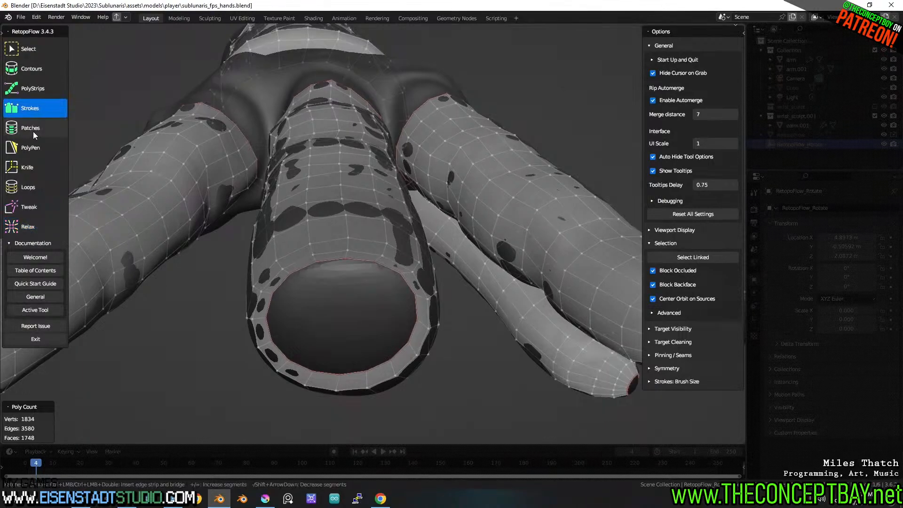
pyautogui.click(33, 133)
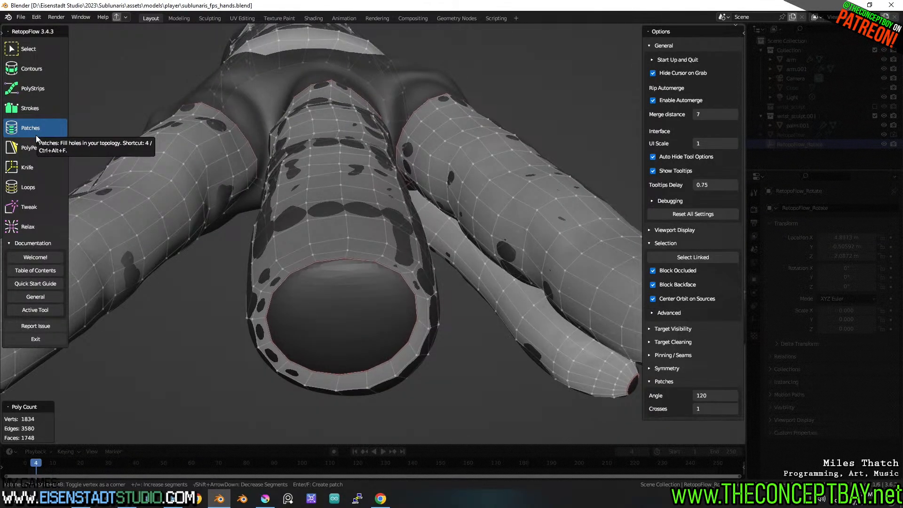
pyautogui.moveTo(290, 285); pyautogui.dragTo(310, 293, button='middle')
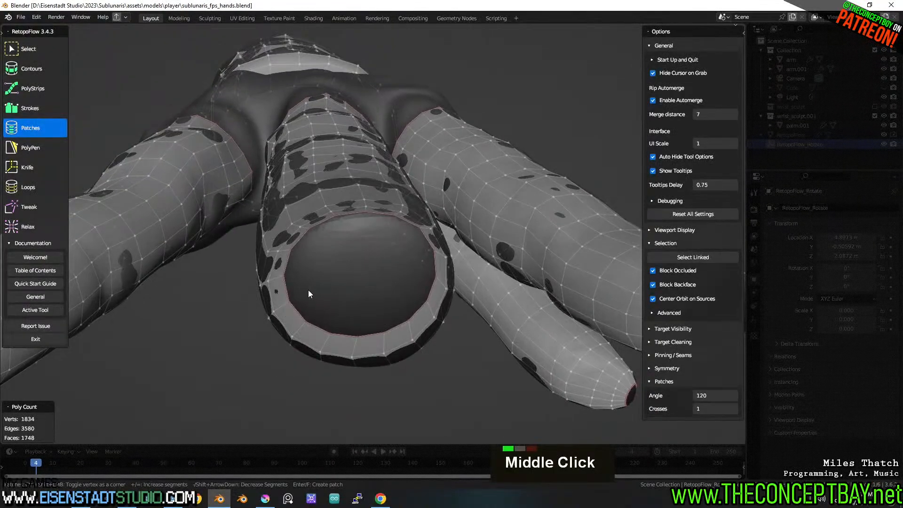
pyautogui.click(289, 267)
pyautogui.keyDown('ctrl'); pyautogui.keyDown('shift'); pyautogui.click(409, 224); pyautogui.keyUp('shift'); pyautogui.keyUp('ctrl')
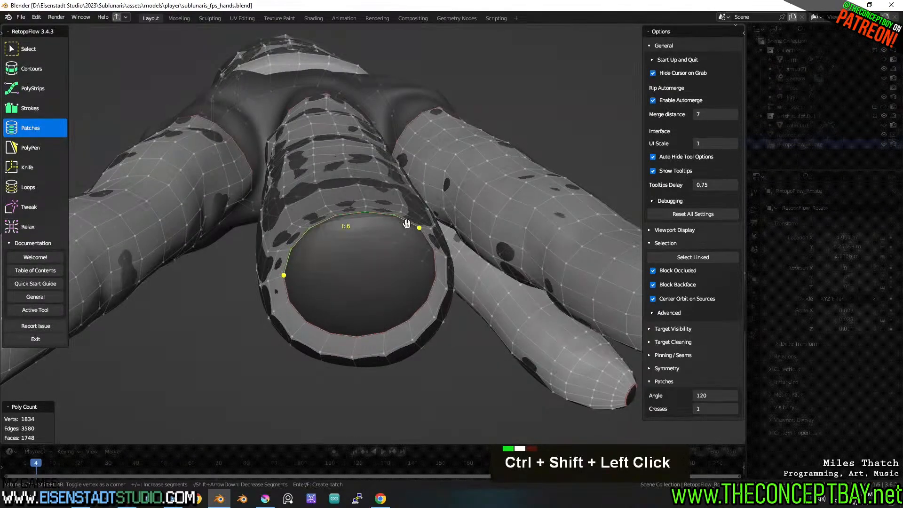
# Add six rim edges along the lower side of the open fingertip to the patch selection, opposite the six upper ones.
pyautogui.keyDown('shift'); pyautogui.click(433, 279); pyautogui.keyUp('shift')
pyautogui.keyDown('ctrl'); pyautogui.keyDown('shift'); pyautogui.click(320, 323); pyautogui.keyUp('shift'); pyautogui.keyUp('ctrl')
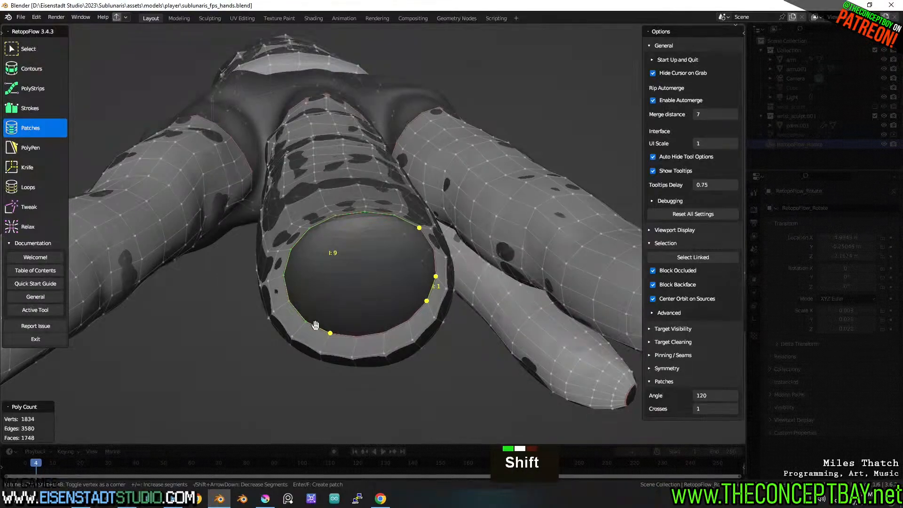
pyautogui.keyDown('shift'); pyautogui.click(314, 325); pyautogui.keyUp('shift')
pyautogui.keyDown('shift'); pyautogui.click(301, 312); pyautogui.keyUp('shift')
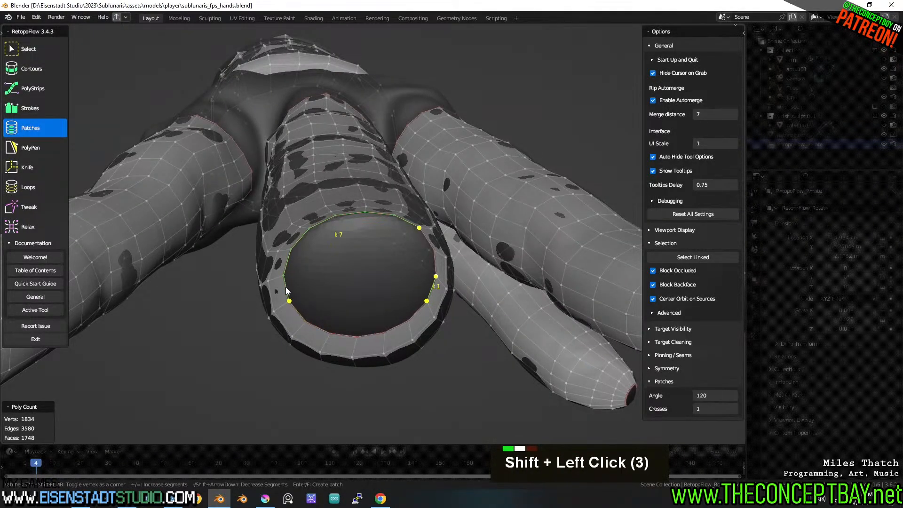
pyautogui.keyDown('shift'); pyautogui.click(315, 326); pyautogui.keyUp('shift')
pyautogui.keyDown('ctrl'); pyautogui.keyDown('shift'); pyautogui.click(388, 331); pyautogui.keyUp('shift'); pyautogui.keyUp('ctrl')
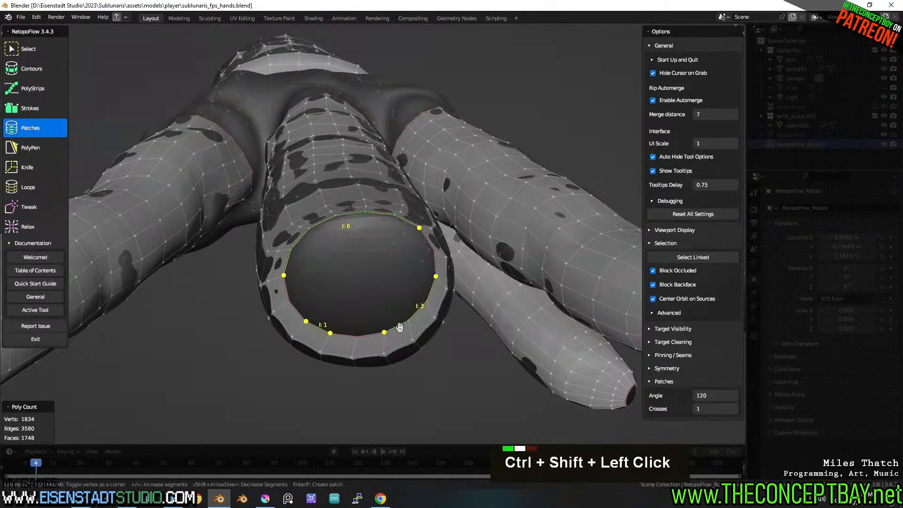
pyautogui.keyDown('ctrl'); pyautogui.keyDown('shift'); pyautogui.click(350, 337); pyautogui.keyUp('shift'); pyautogui.keyUp('ctrl')
pyautogui.keyDown('ctrl'); pyautogui.keyDown('shift'); pyautogui.click(376, 333); pyautogui.keyUp('shift'); pyautogui.keyUp('ctrl')
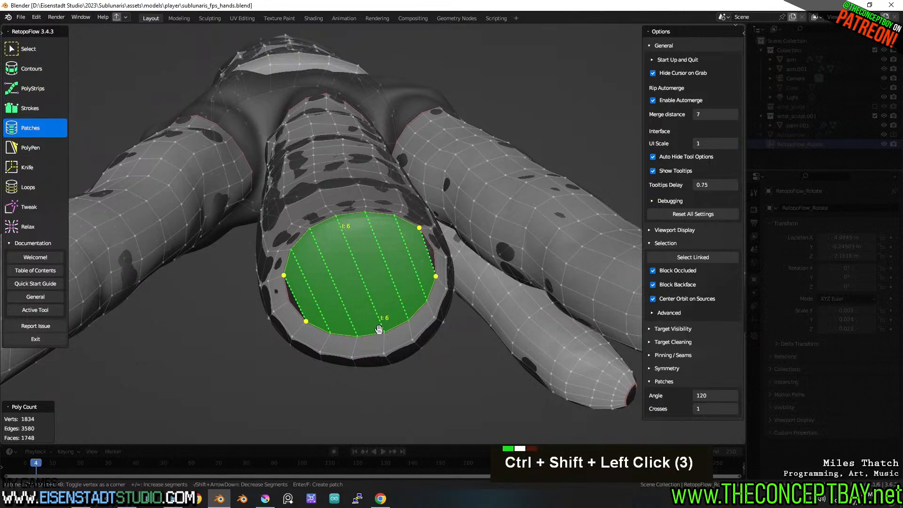
# Raise the patch preview to one cross and create the patch across the fingertip opening.
pyautogui.keyDown('ctrl'); pyautogui.keyDown('shift'); pyautogui.scroll(1, 379, 329); pyautogui.keyUp('shift'); pyautogui.keyUp('ctrl')
pyautogui.keyDown('shift'); pyautogui.scroll(1, 378, 326); pyautogui.keyUp('shift')
pyautogui.keyDown('ctrl'); pyautogui.keyDown('shift'); pyautogui.scroll(1, 377, 325); pyautogui.keyUp('shift'); pyautogui.keyUp('ctrl')
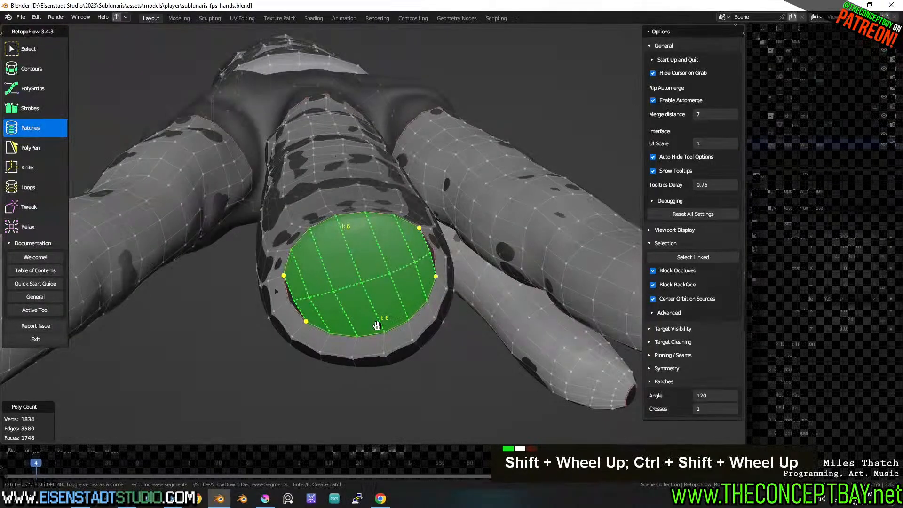
pyautogui.press('Return')
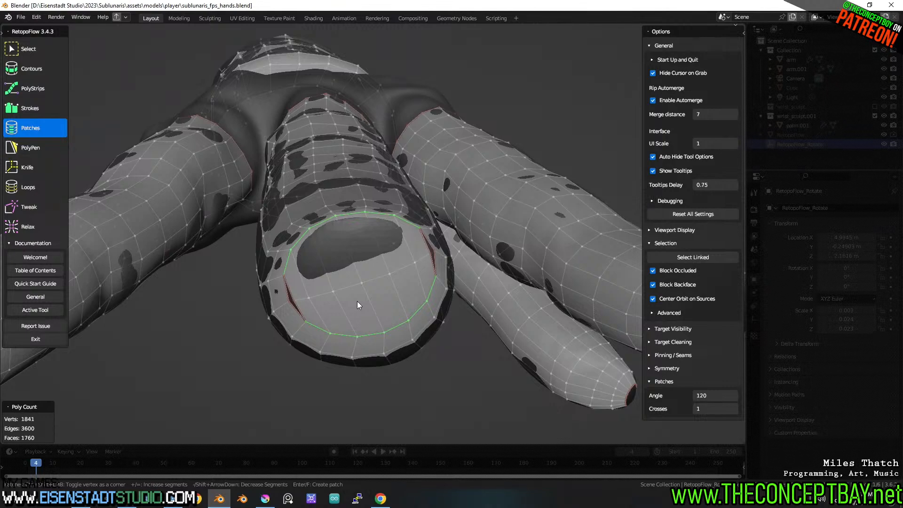
# Try to move the patch's loose end edge onto the rim with the Contours tool.
pyautogui.click(33, 68)
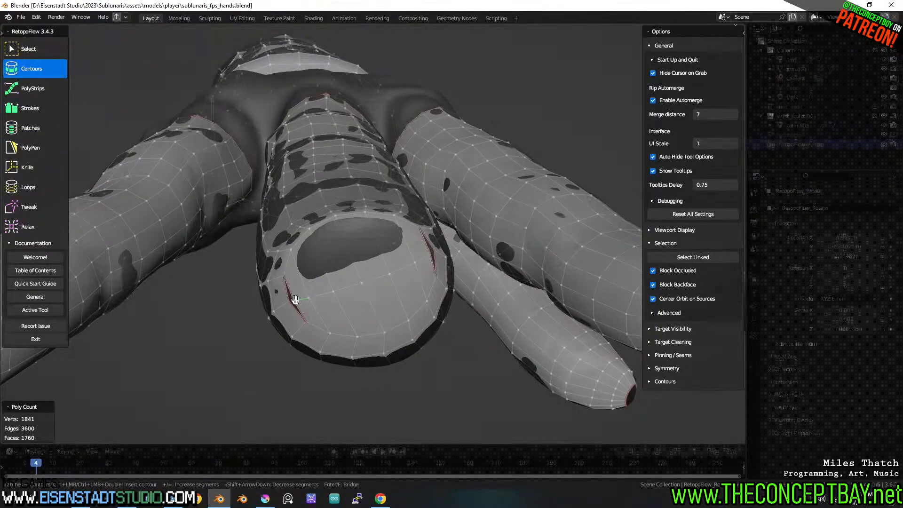
pyautogui.press('g')
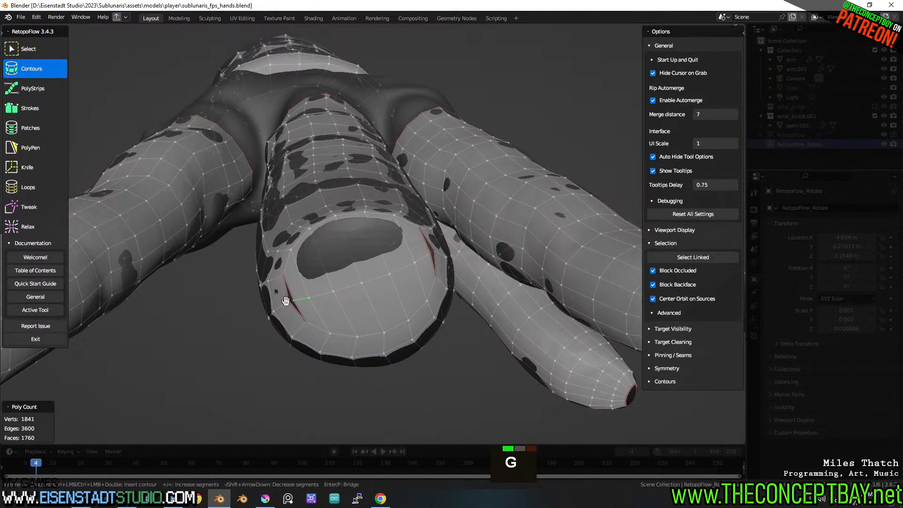
pyautogui.press('g')
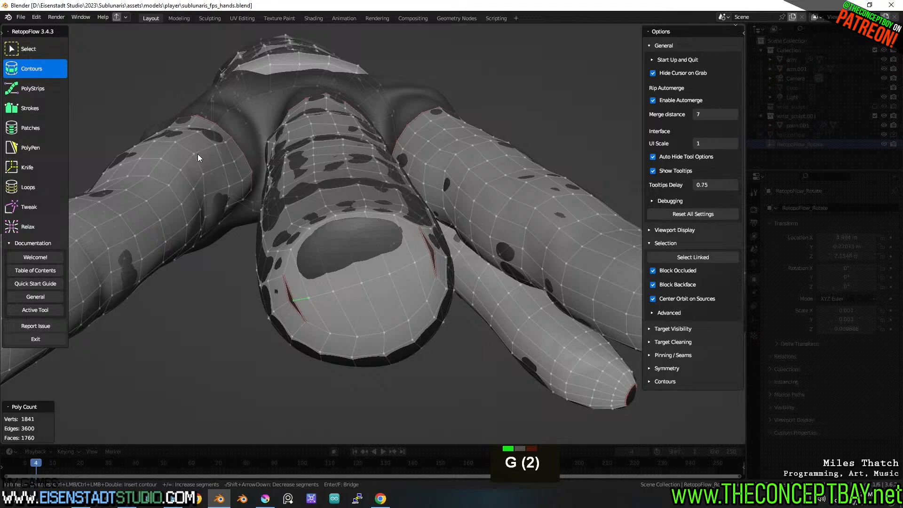
# Merge the patch's loose end vertices with the rim on both sides of the fingertip using the Select tool.
pyautogui.click(29, 49)
pyautogui.press('g')
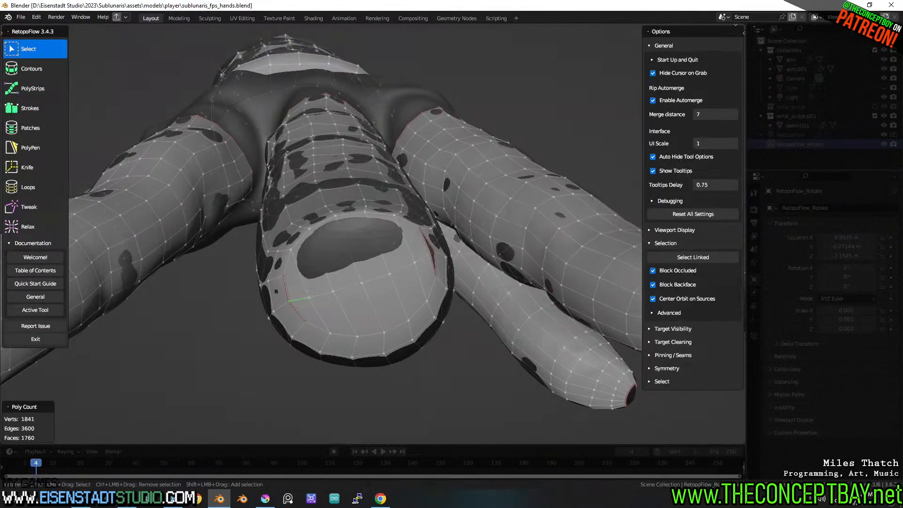
pyautogui.click(385, 264)
pyautogui.press('g')
pyautogui.press('g')
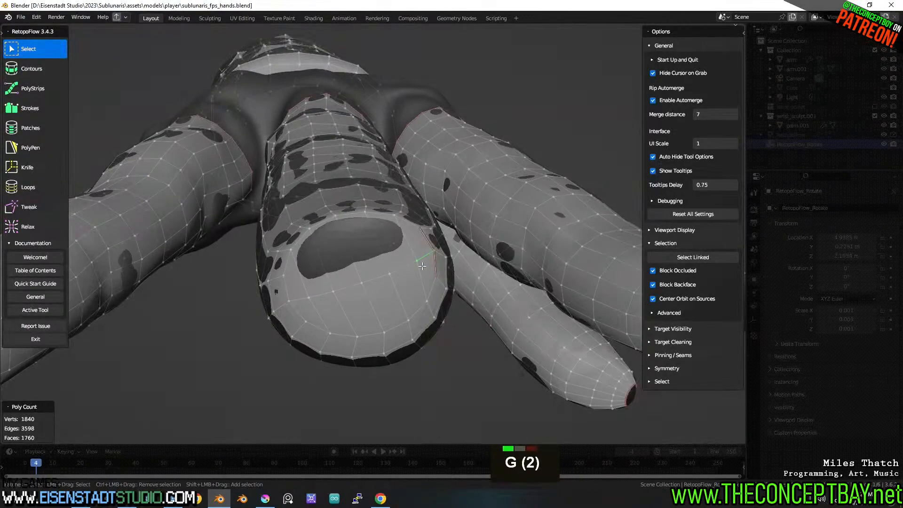
pyautogui.click(422, 266)
# Smooth the new fingertip cap and its surrounding rim with the Relax brush.
pyautogui.scroll(-2, 437, 286)
pyautogui.moveTo(437, 286); pyautogui.dragTo(433, 327, button='middle')
pyautogui.scroll(3, 433, 327)
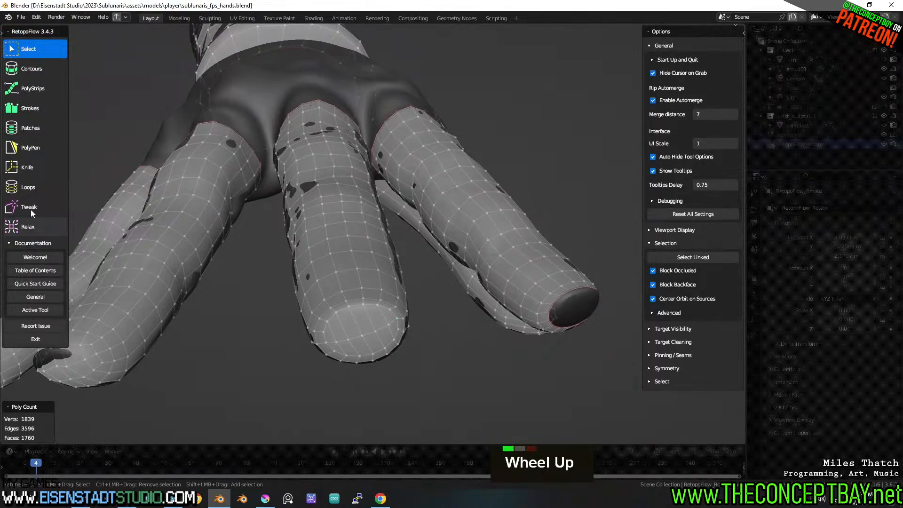
pyautogui.click(38, 230)
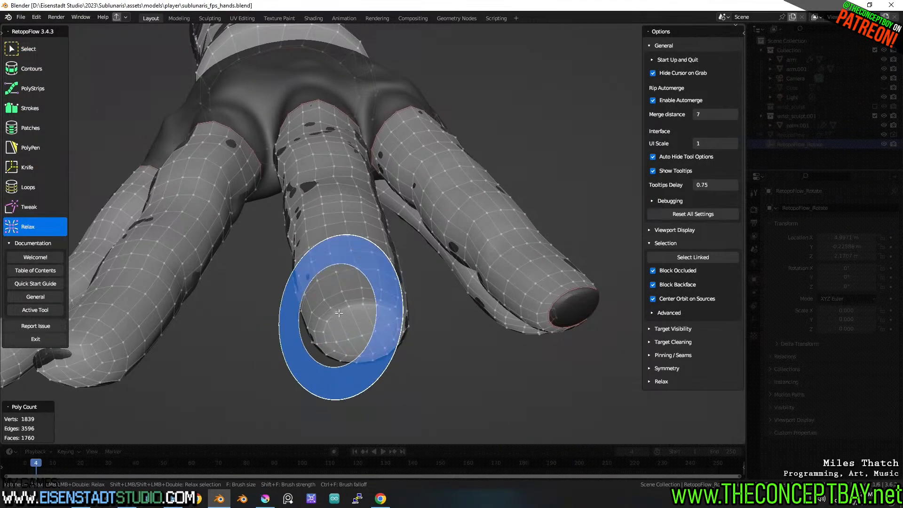
# With the Patches tool, select five upper and five lower rim edges of the next open fingertip and preview the patch with two crosses.
pyautogui.moveTo(373, 282)
pyautogui.mouseDown(button='middle')
pyautogui.moveTo(353, 306)
pyautogui.moveTo(337, 281)
pyautogui.moveTo(395, 250)
pyautogui.moveTo(355, 302)
pyautogui.moveTo(323, 221)
pyautogui.moveTo(312, 262)
pyautogui.moveTo(292, 272)
pyautogui.mouseUp(button='middle')
pyautogui.scroll(3, 354, 301)
pyautogui.scroll(-1, 354, 302)
pyautogui.click(31, 128)
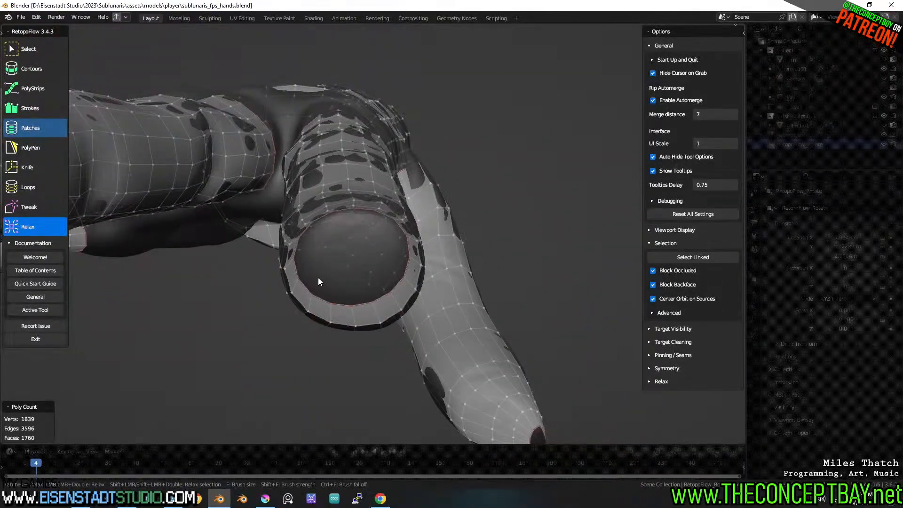
pyautogui.moveTo(315, 230); pyautogui.dragTo(317, 241, button='middle')
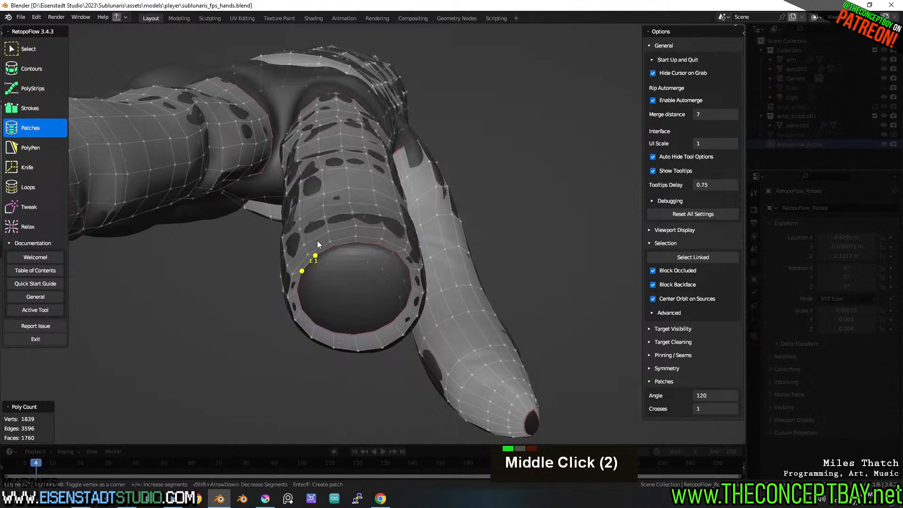
pyautogui.keyDown('ctrl'); pyautogui.keyDown('shift'); pyautogui.click(388, 252); pyautogui.keyUp('shift'); pyautogui.keyUp('ctrl')
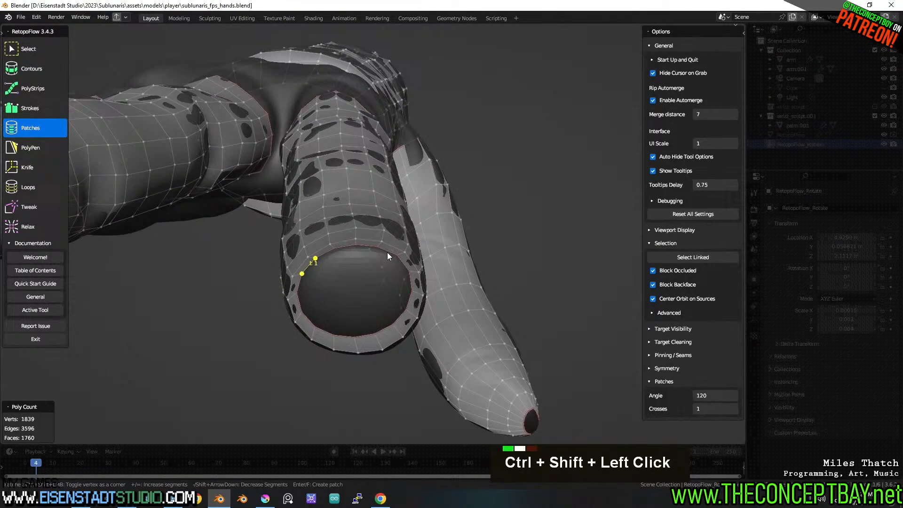
pyautogui.keyDown('shift'); pyautogui.click(405, 310); pyautogui.keyUp('shift')
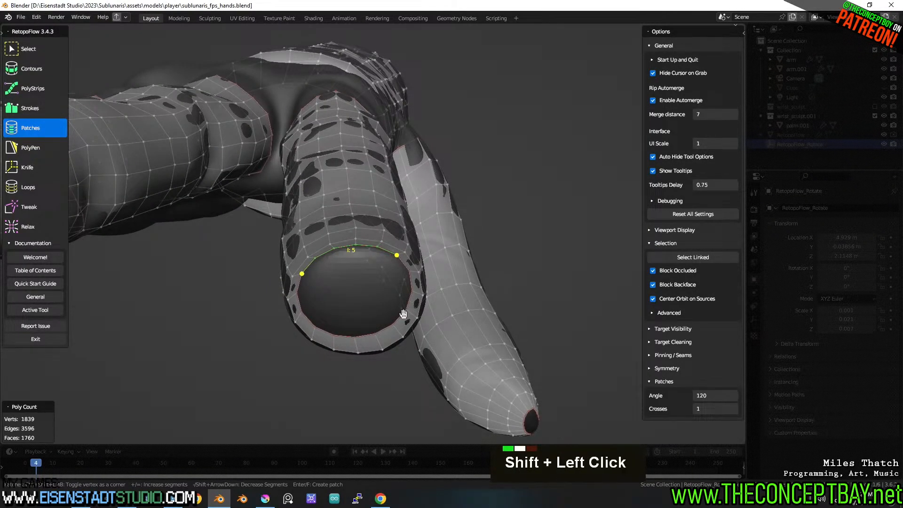
pyautogui.keyDown('ctrl'); pyautogui.keyDown('shift'); pyautogui.click(355, 337); pyautogui.keyUp('shift'); pyautogui.keyUp('ctrl')
pyautogui.keyDown('ctrl'); pyautogui.keyDown('shift'); pyautogui.click(323, 328); pyautogui.keyUp('shift'); pyautogui.keyUp('ctrl')
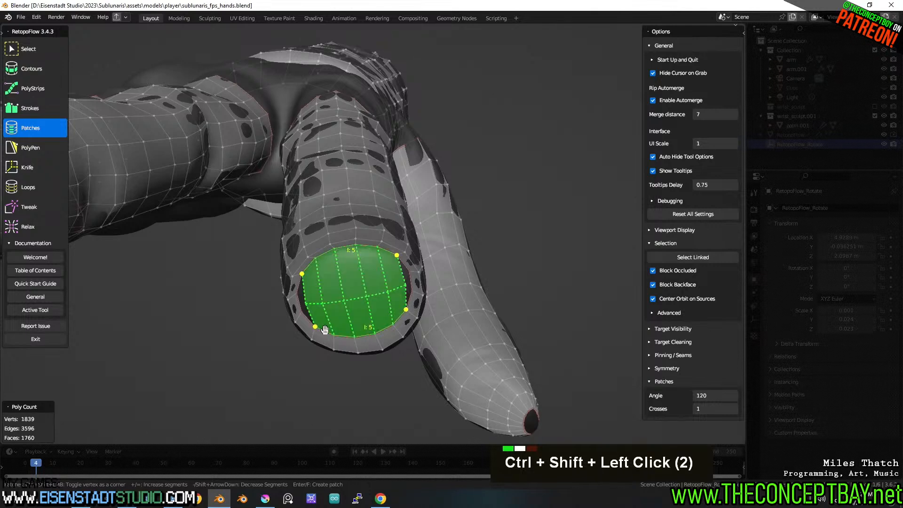
pyautogui.keyDown('ctrl'); pyautogui.keyDown('shift'); pyautogui.scroll(1, 356, 303); pyautogui.keyUp('shift'); pyautogui.keyUp('ctrl')
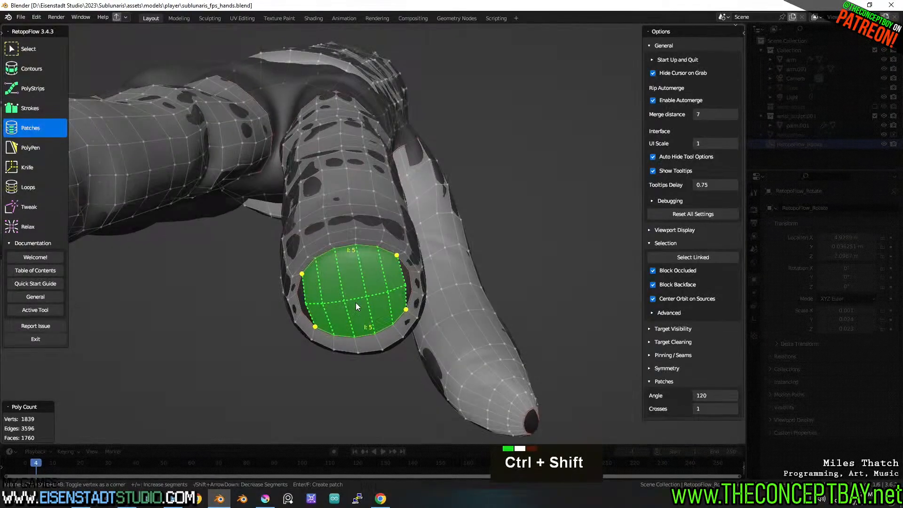
pyautogui.keyDown('shift'); pyautogui.scroll(1, 356, 303); pyautogui.keyUp('shift')
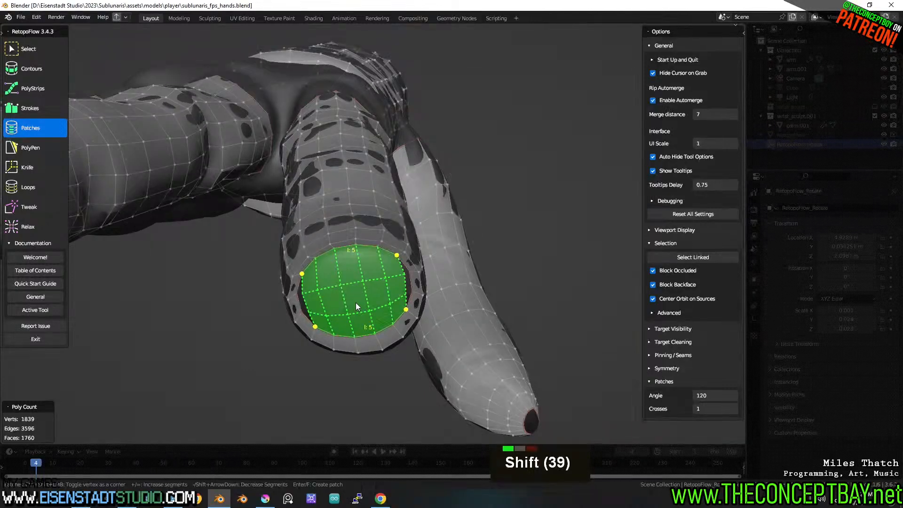
pyautogui.press('shift')
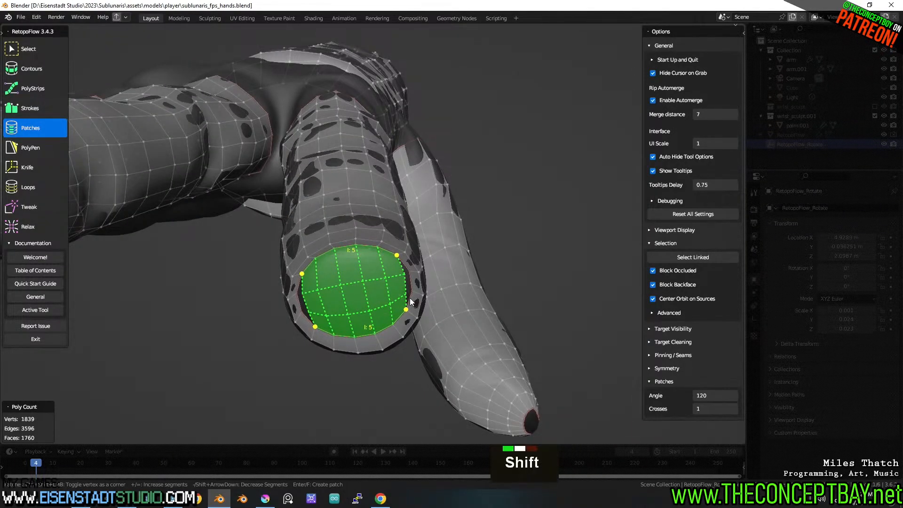
# Try widening both rim selections to seven edges each and creating the patch with two crosses.
pyautogui.keyDown('shift'); pyautogui.click(407, 308); pyautogui.keyUp('shift')
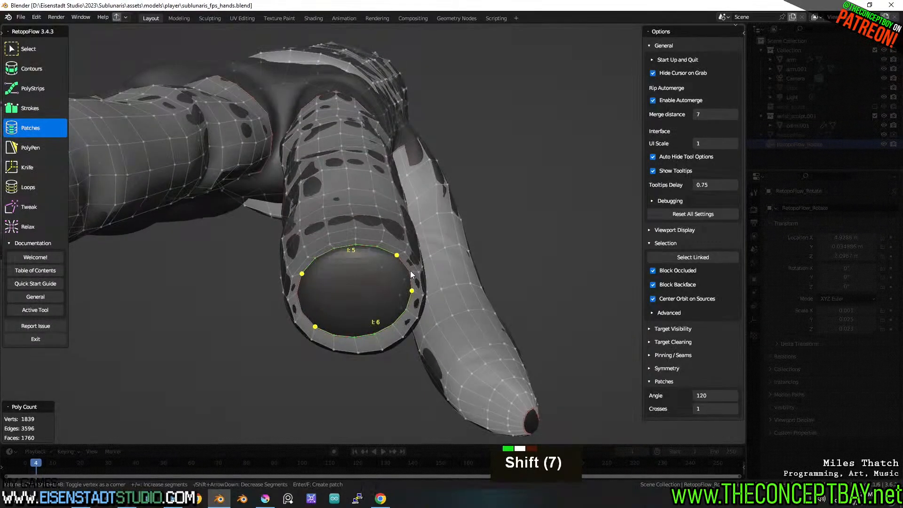
pyautogui.keyDown('shift'); pyautogui.click(409, 271); pyautogui.keyUp('shift')
pyautogui.keyDown('shift'); pyautogui.click(300, 289); pyautogui.keyUp('shift')
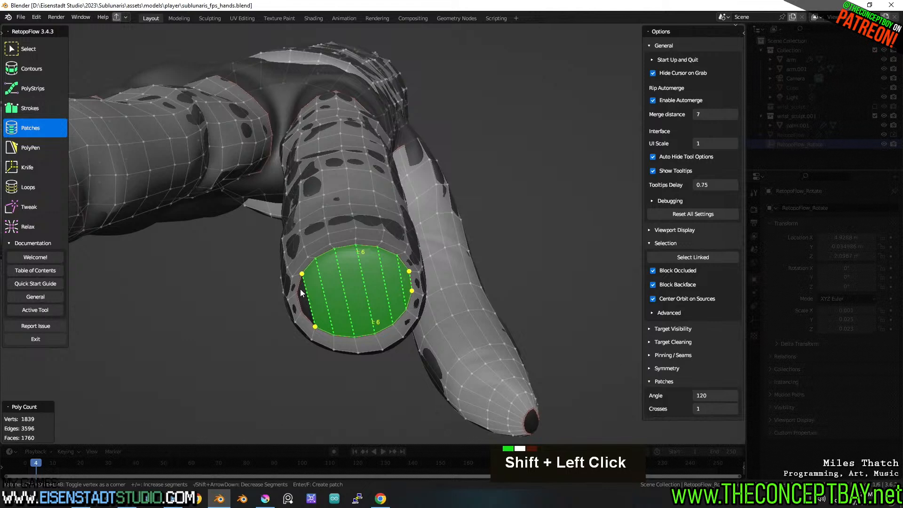
pyautogui.keyDown('shift'); pyautogui.click(306, 316); pyautogui.keyUp('shift')
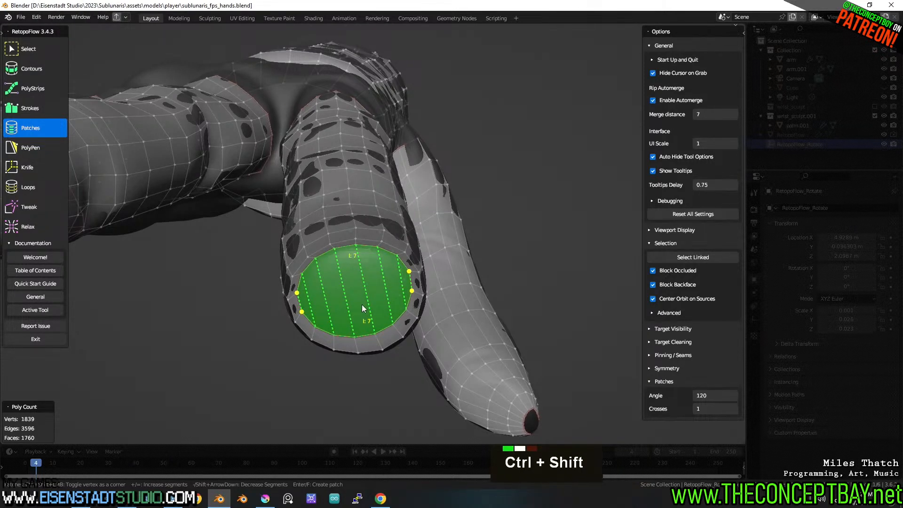
pyautogui.keyDown('ctrl'); pyautogui.keyDown('shift'); pyautogui.scroll(1, 362, 304); pyautogui.keyUp('shift'); pyautogui.keyUp('ctrl')
pyautogui.keyDown('shift'); pyautogui.scroll(1, 362, 304); pyautogui.keyUp('shift')
pyautogui.keyDown('shift'); pyautogui.scroll(1, 362, 309); pyautogui.keyUp('shift')
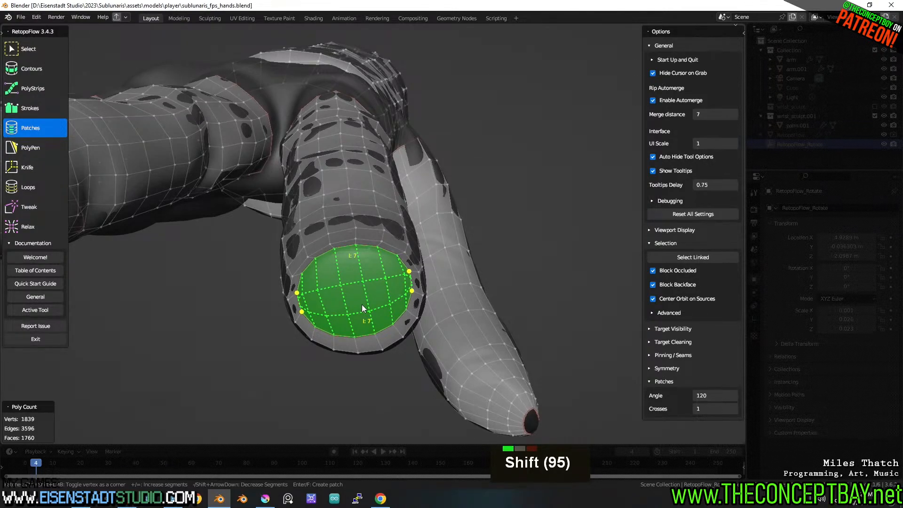
pyautogui.press('Return')
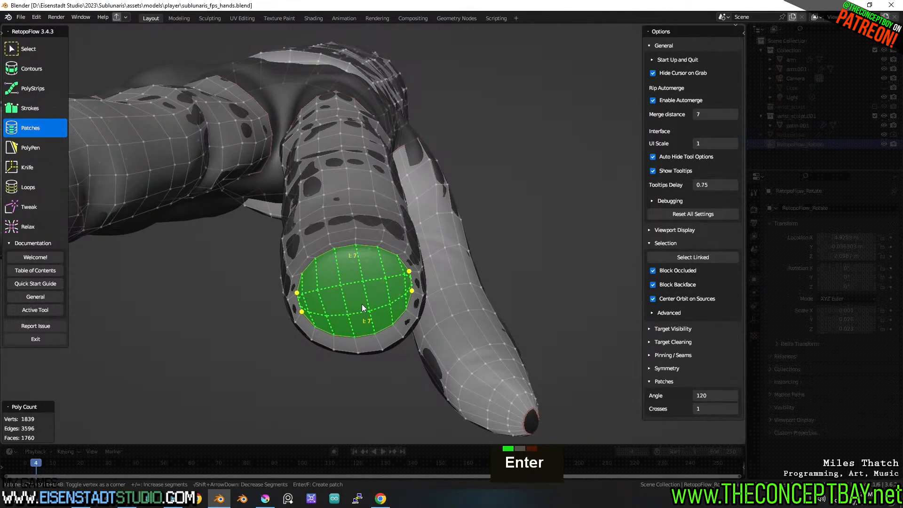
# Undo the seven-edge patch and narrow both rim selections back to five edges each.
pyautogui.moveTo(363, 304); pyautogui.dragTo(416, 282, button='middle')
pyautogui.scroll(1, 353, 305)
pyautogui.hotkey('ctrl', 'z')
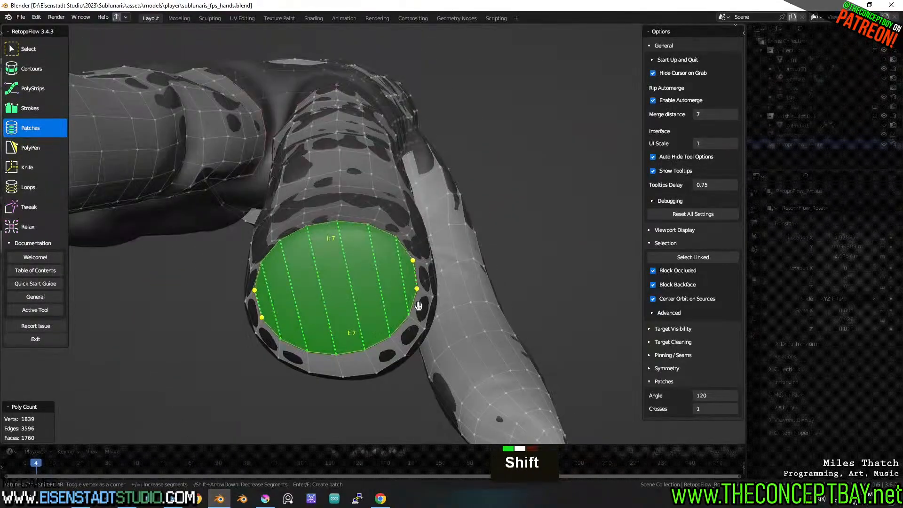
pyautogui.keyDown('shift'); pyautogui.click(416, 283); pyautogui.keyUp('shift')
pyautogui.keyDown('shift'); pyautogui.click(416, 291); pyautogui.keyUp('shift')
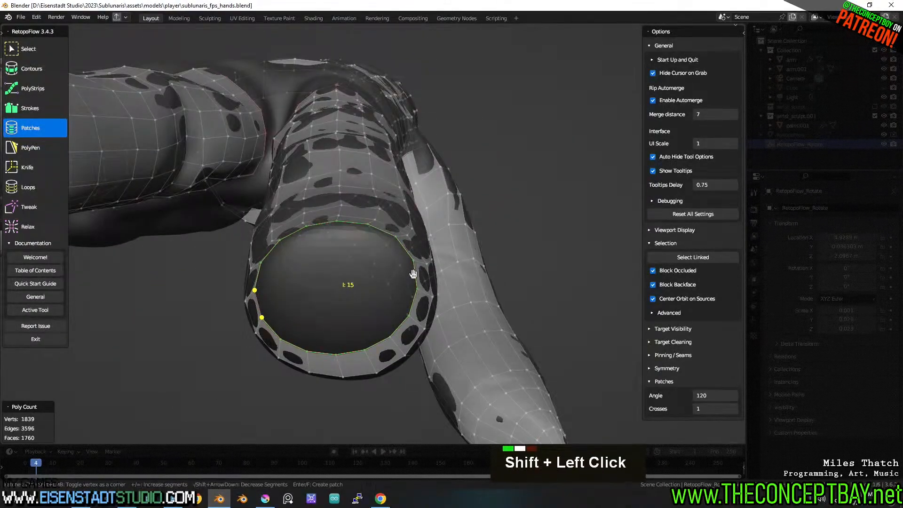
pyautogui.keyDown('shift'); pyautogui.click(413, 299); pyautogui.keyUp('shift')
pyautogui.keyDown('shift'); pyautogui.click(407, 250); pyautogui.keyUp('shift')
pyautogui.keyDown('shift'); pyautogui.click(254, 277); pyautogui.keyUp('shift')
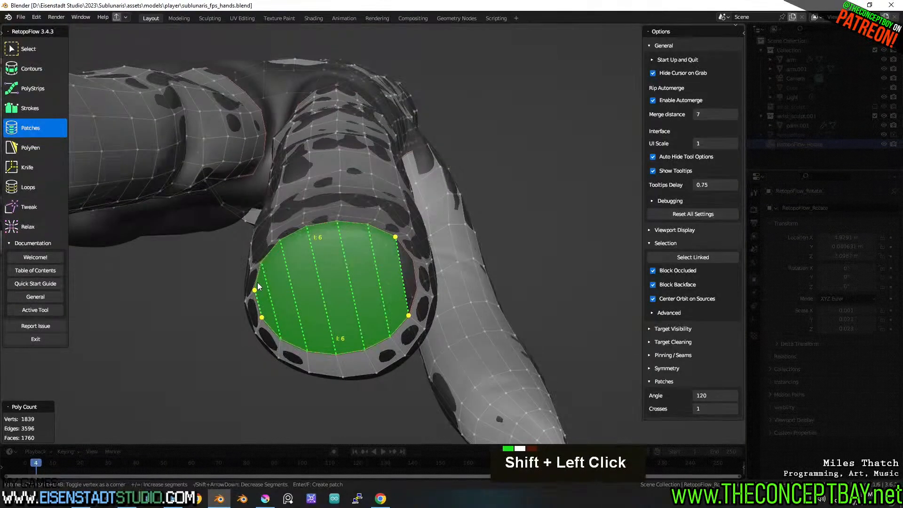
# Fill the opening between the two five-edge selections with a patch that has two crosses.
pyautogui.keyDown('ctrl'); pyautogui.keyDown('shift'); pyautogui.scroll(1, 335, 313); pyautogui.keyUp('shift'); pyautogui.keyUp('ctrl')
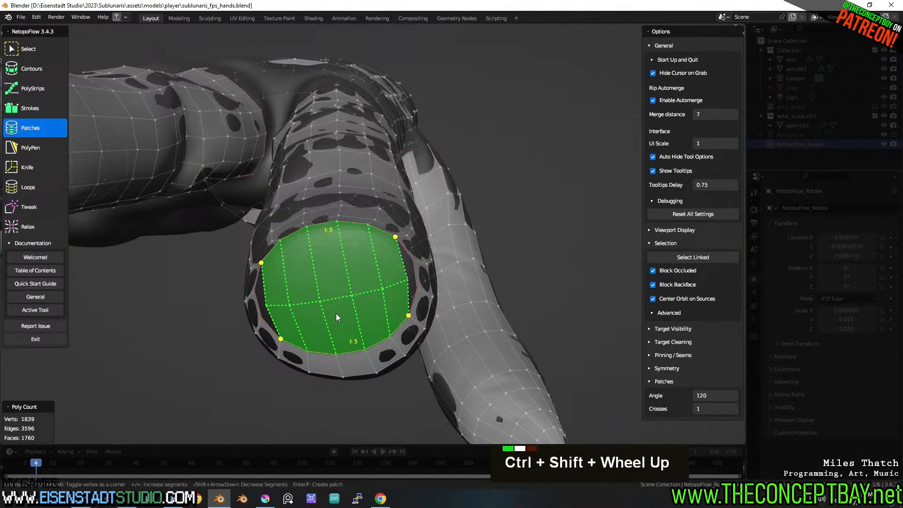
pyautogui.keyDown('shift'); pyautogui.scroll(1, 336, 313); pyautogui.keyUp('shift')
pyautogui.press('Return')
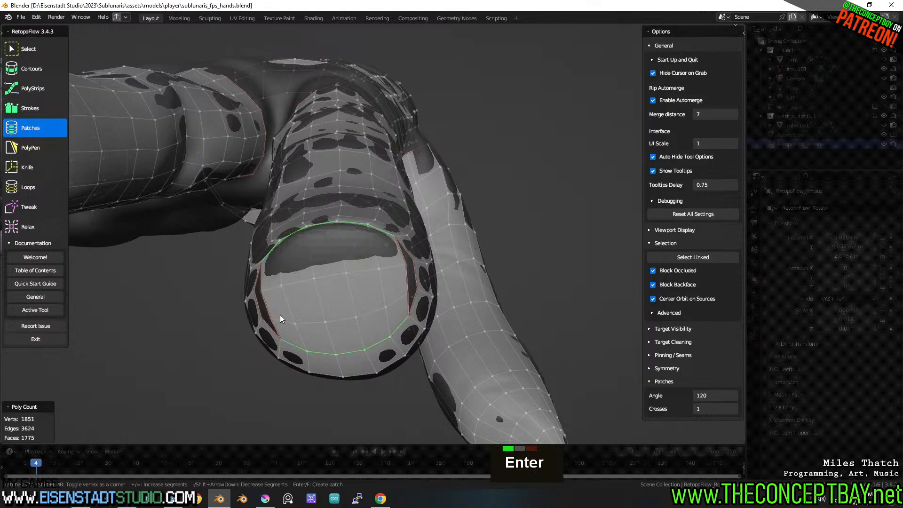
# Merge the loose end edges and vertices of the new patch onto the fingertip rim, closing the narrow gaps on both sides.
pyautogui.click(266, 302)
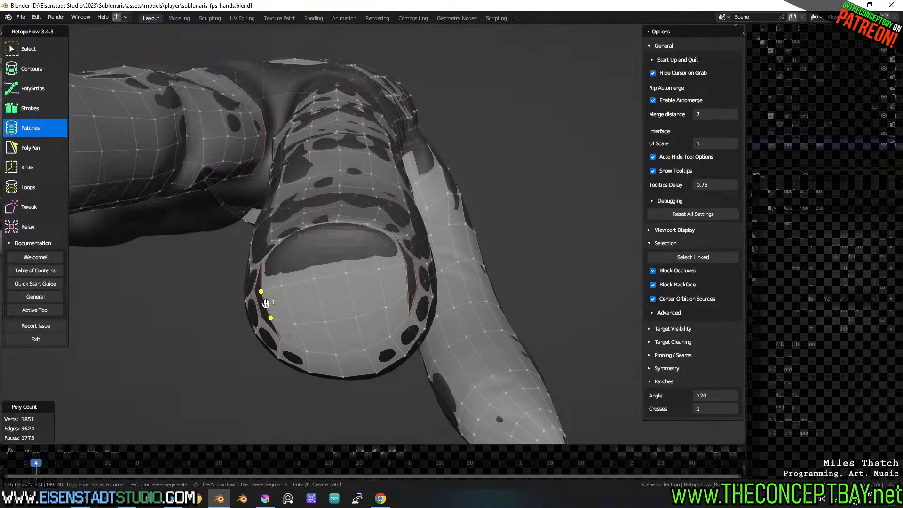
pyautogui.doubleClick(28, 49)
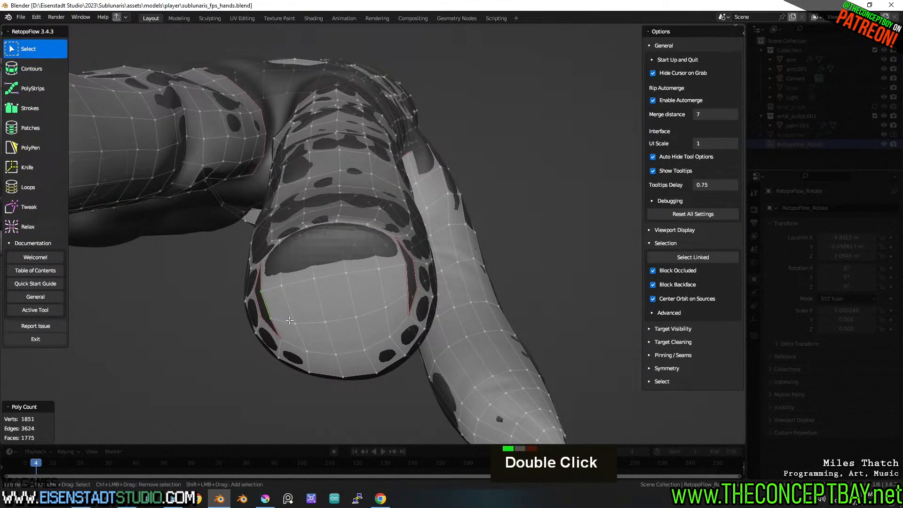
pyautogui.press('g')
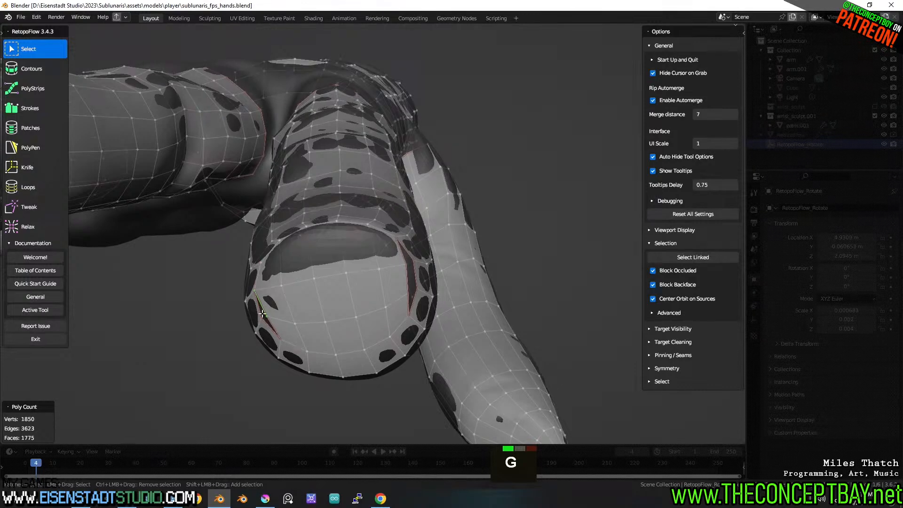
pyautogui.press('g')
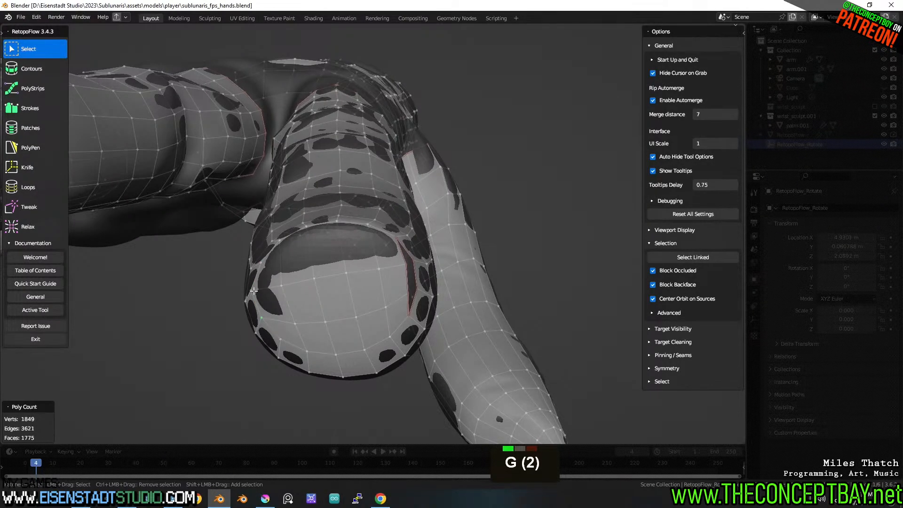
pyautogui.press('g')
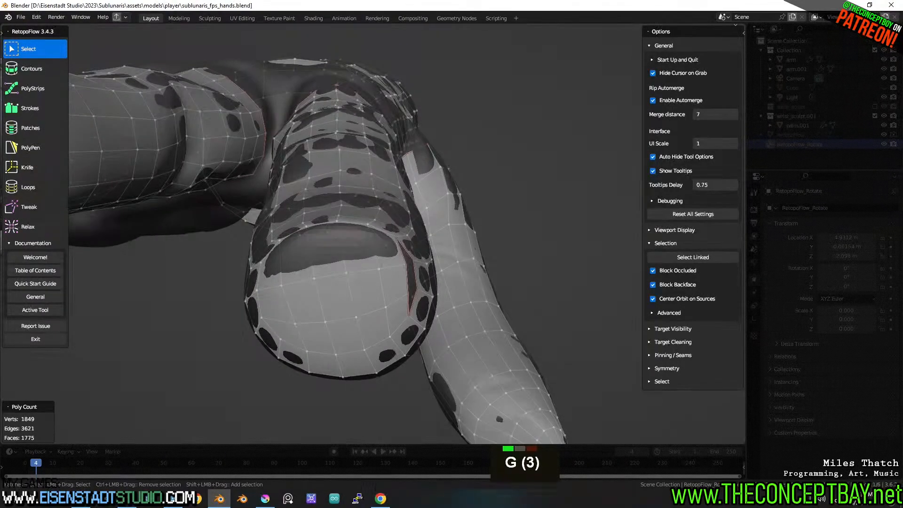
pyautogui.press('g')
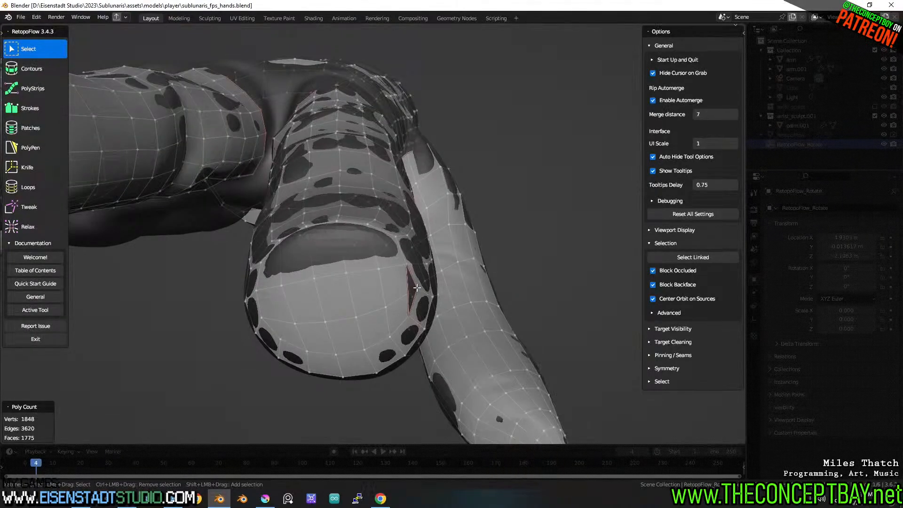
pyautogui.press('g')
pyautogui.scroll(-2, 421, 299)
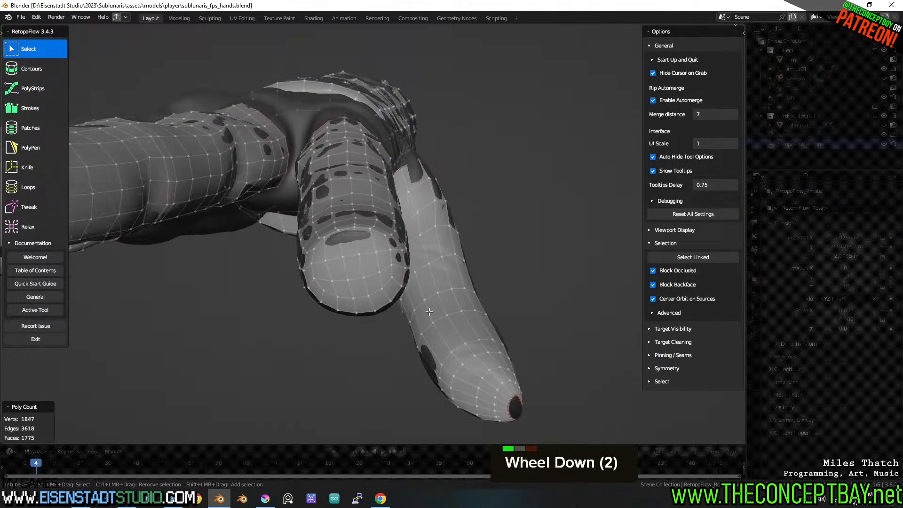
# Relax the geometry around the newly closed fingertip with the Relax tool and save the file.
pyautogui.moveTo(420, 299); pyautogui.dragTo(433, 332, button='middle')
pyautogui.scroll(1, 114, 248)
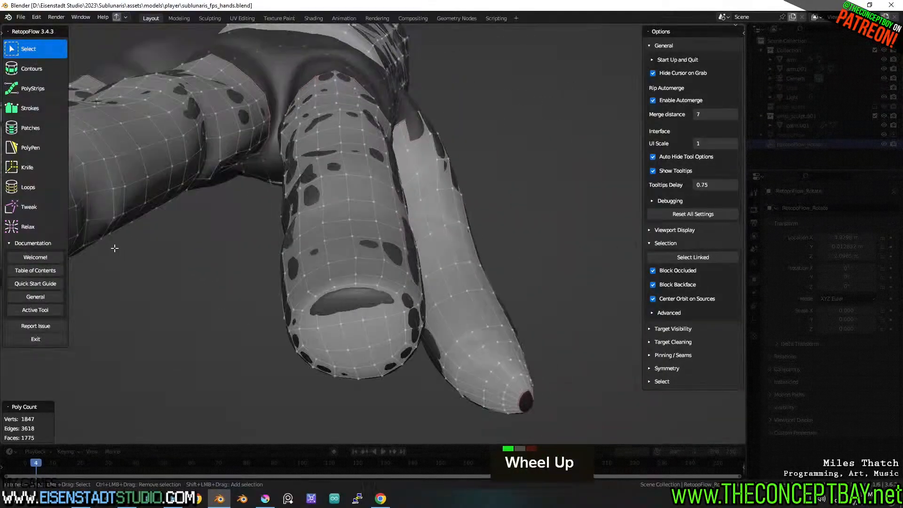
pyautogui.click(29, 227)
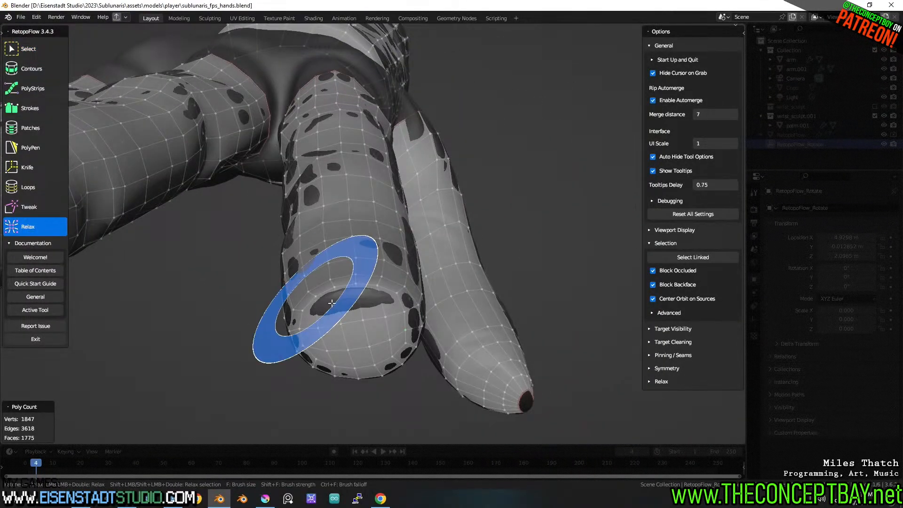
pyautogui.hotkey('ctrl', 's')
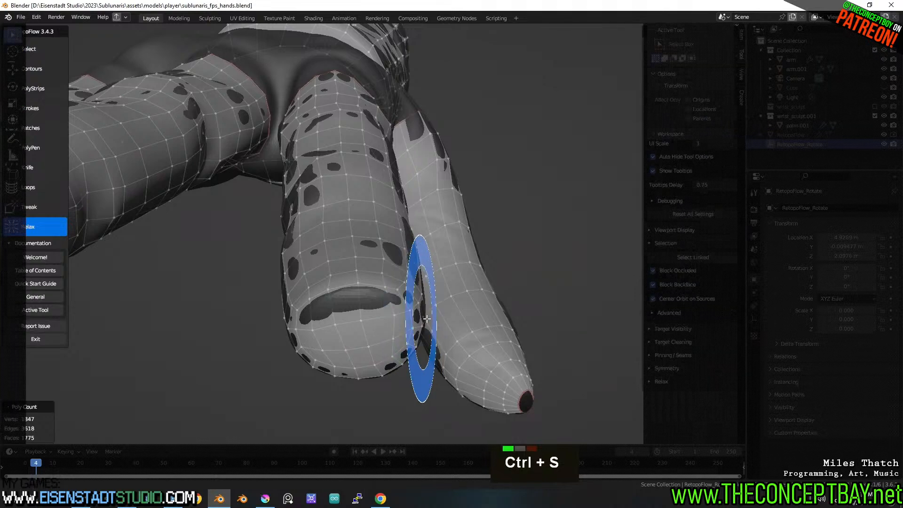
# With the Patches tool, select five rim edges along each long side of the open thumb tip.
pyautogui.click(39, 50)
pyautogui.moveTo(316, 238); pyautogui.dragTo(337, 193, button='middle')
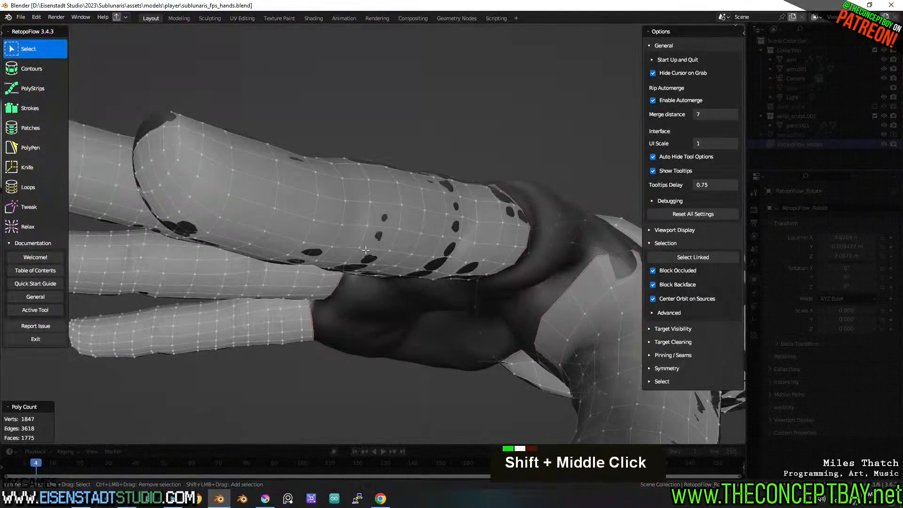
pyautogui.scroll(-2, 337, 194)
pyautogui.keyDown('shift'); pyautogui.scroll(-2, 338, 194); pyautogui.keyUp('shift')
pyautogui.scroll(3, 337, 193)
pyautogui.keyDown('shift'); pyautogui.moveTo(471, 301); pyautogui.dragTo(418, 268, button='middle'); pyautogui.keyUp('shift')
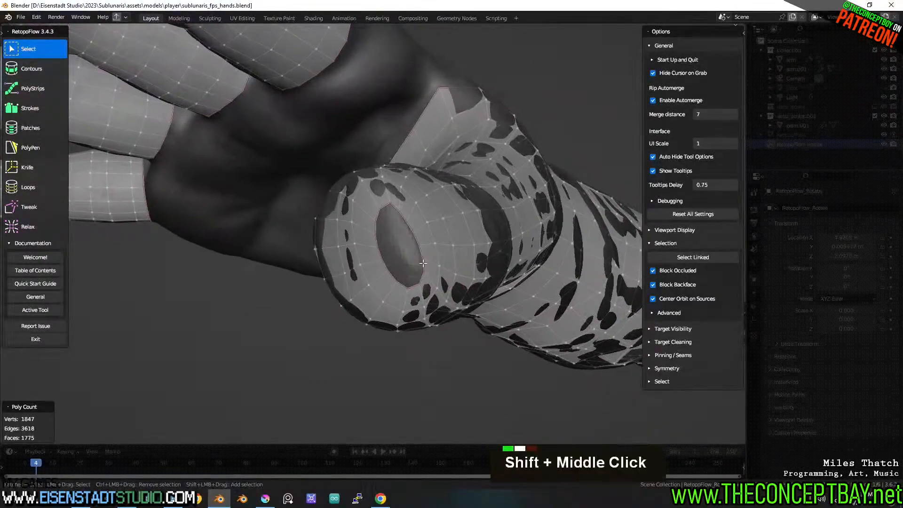
pyautogui.keyDown('shift'); pyautogui.scroll(1, 418, 268); pyautogui.keyUp('shift')
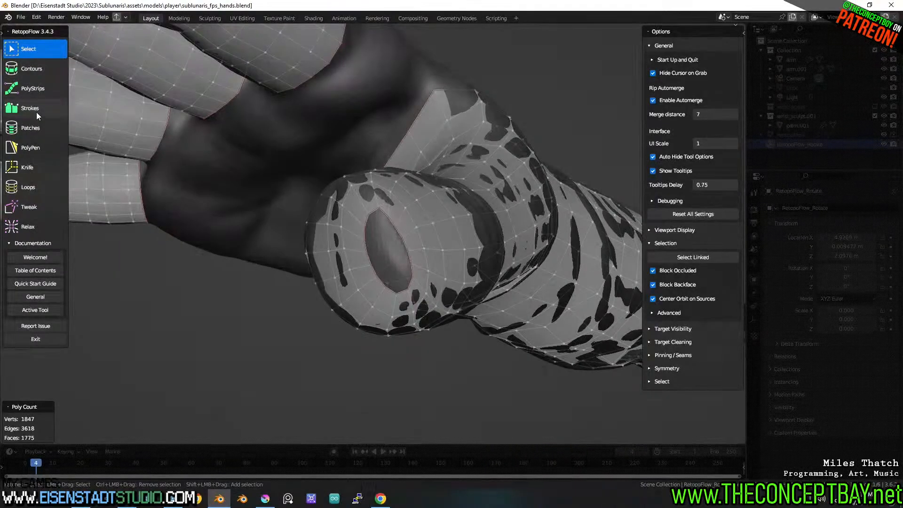
pyautogui.click(33, 127)
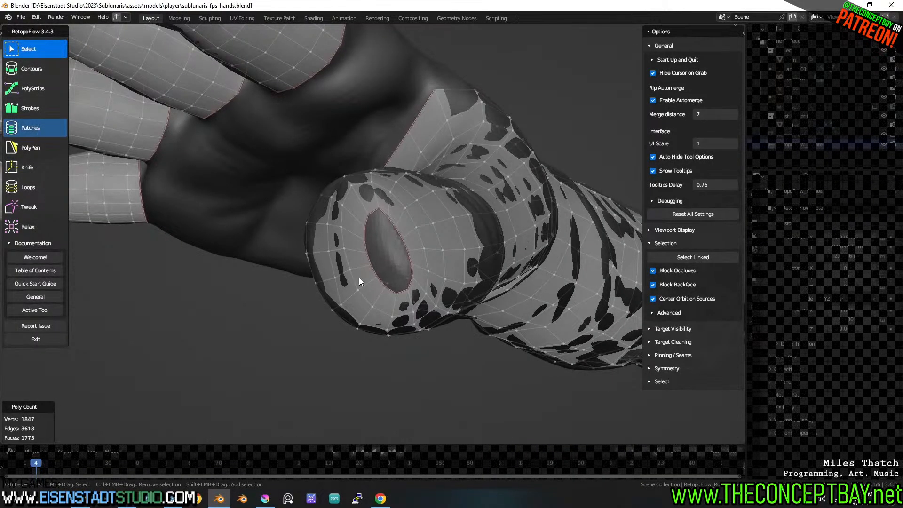
pyautogui.click(389, 219)
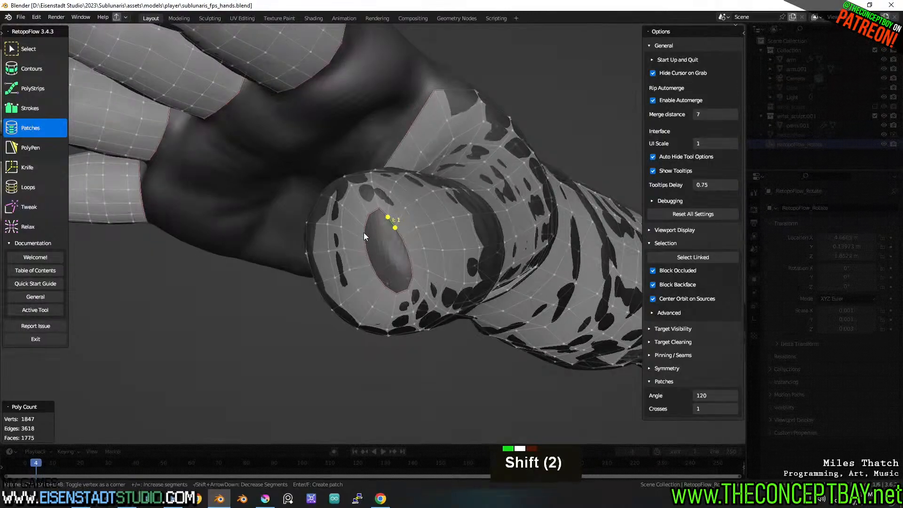
pyautogui.keyDown('ctrl'); pyautogui.keyDown('shift'); pyautogui.click(409, 272); pyautogui.keyUp('shift'); pyautogui.keyUp('ctrl')
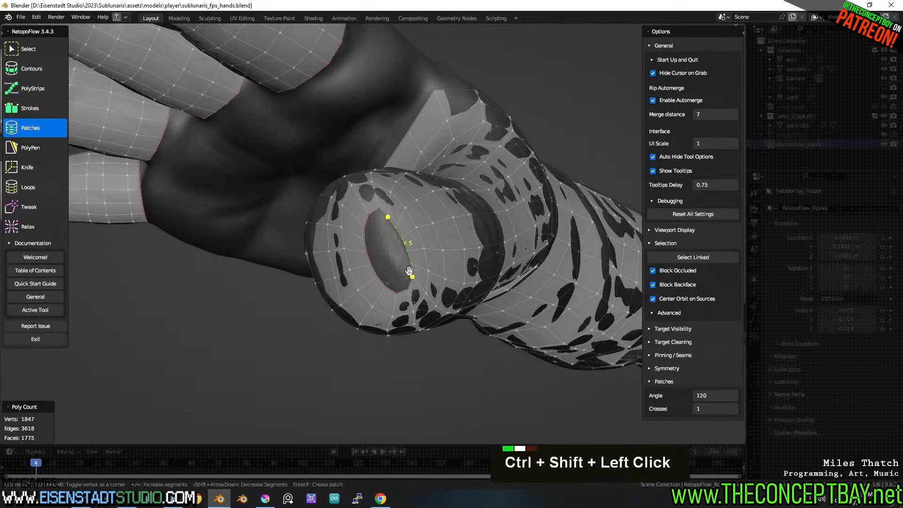
pyautogui.keyDown('shift'); pyautogui.click(384, 286); pyautogui.keyUp('shift')
pyautogui.keyDown('ctrl'); pyautogui.keyDown('shift'); pyautogui.click(365, 227); pyautogui.keyUp('shift'); pyautogui.keyUp('ctrl')
# Fill the thumb tip opening between the two five-edge selections with a patch that has two crosses.
pyautogui.keyDown('ctrl'); pyautogui.keyDown('shift'); pyautogui.scroll(1, 369, 228); pyautogui.keyUp('shift'); pyautogui.keyUp('ctrl')
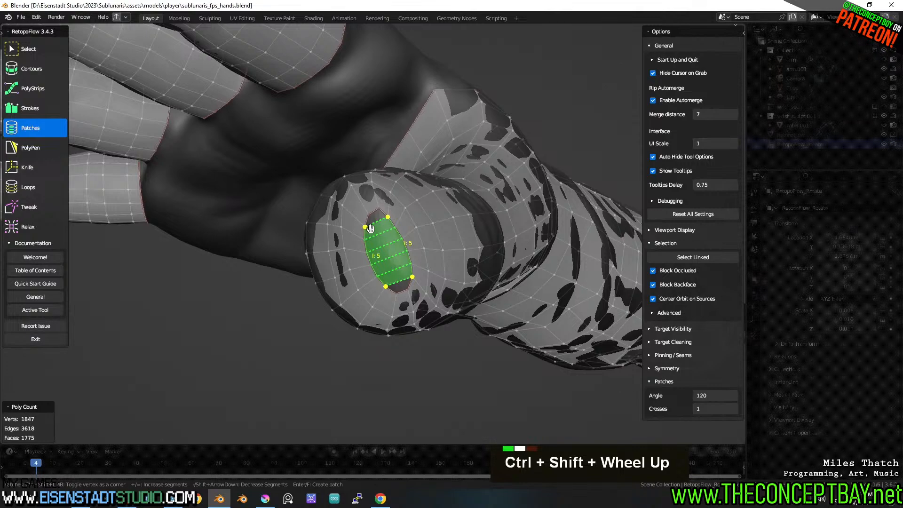
pyautogui.keyDown('shift'); pyautogui.scroll(2, 382, 243); pyautogui.keyUp('shift')
pyautogui.press('Return')
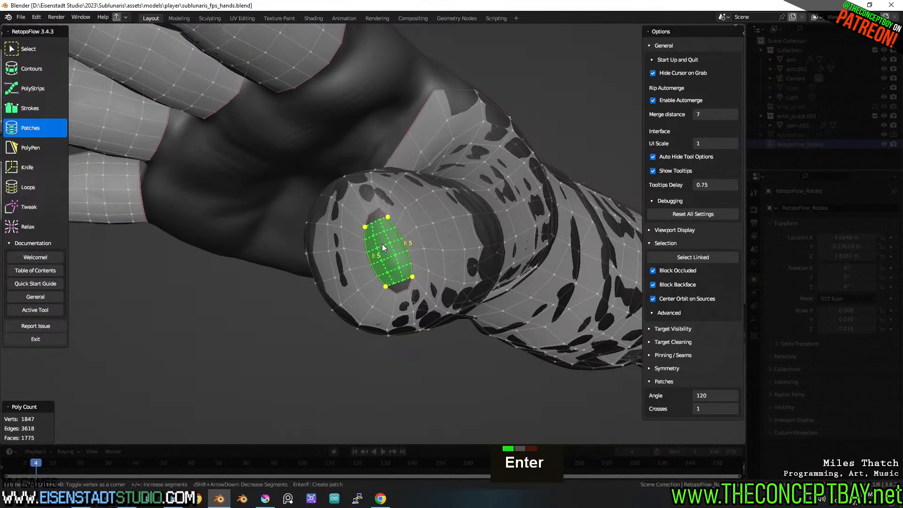
pyautogui.scroll(2, 382, 244)
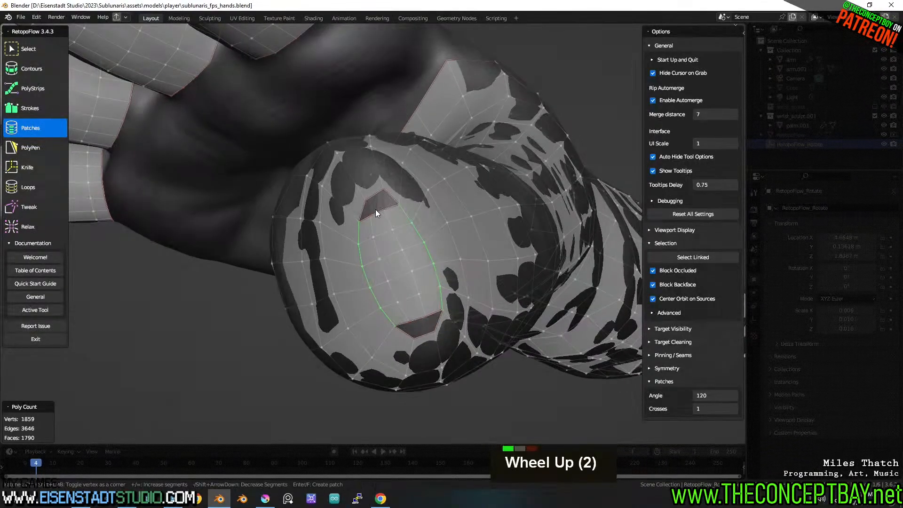
# Merge the thumb patch's end edges onto the rim to close the small gap at each end.
pyautogui.press('q')
pyautogui.press('q')
pyautogui.press('q')
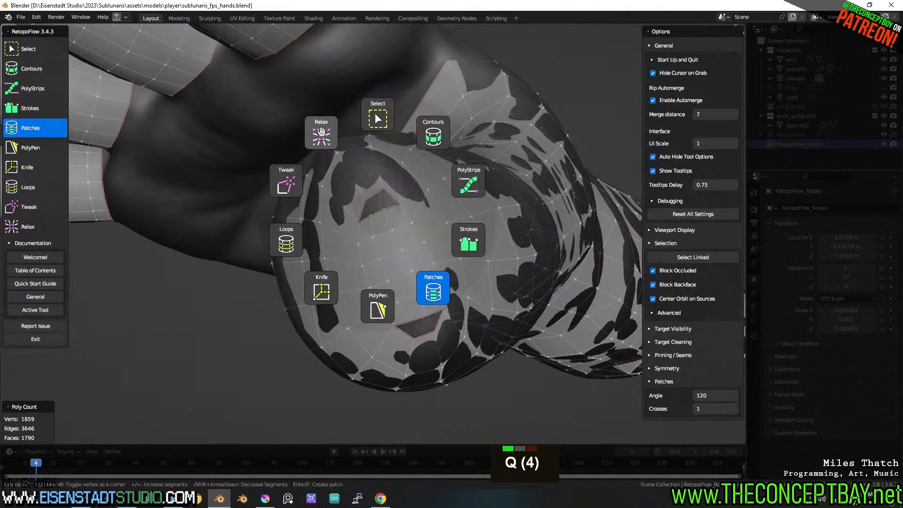
pyautogui.press('g')
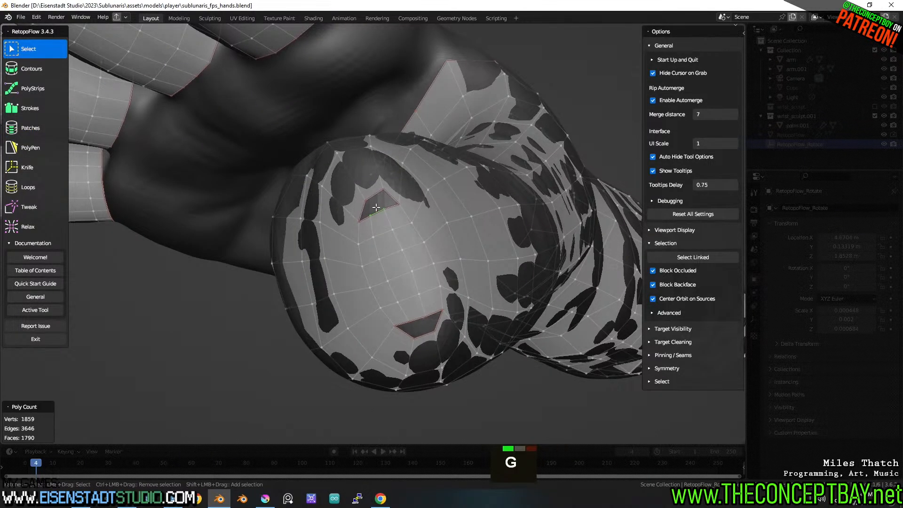
pyautogui.click(378, 204)
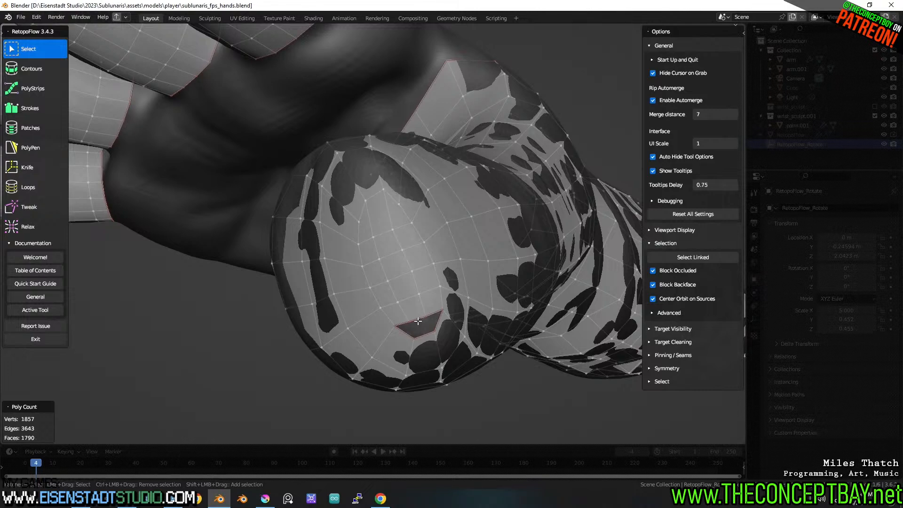
pyautogui.press('g')
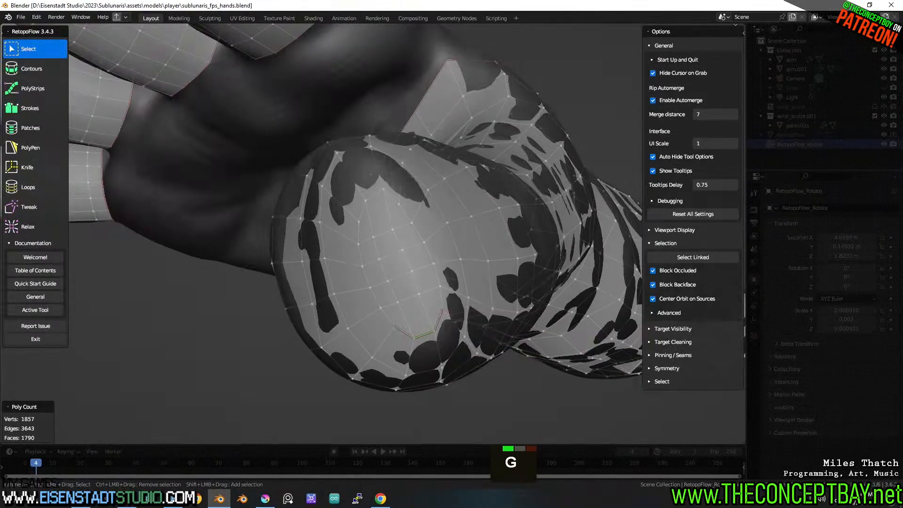
pyautogui.click(424, 334)
# Examine the closed thumb tip and the uncovered back of the hand between the finger bases and the wrist.
pyautogui.scroll(-5, 425, 334)
pyautogui.moveTo(424, 333); pyautogui.dragTo(469, 324, button='middle')
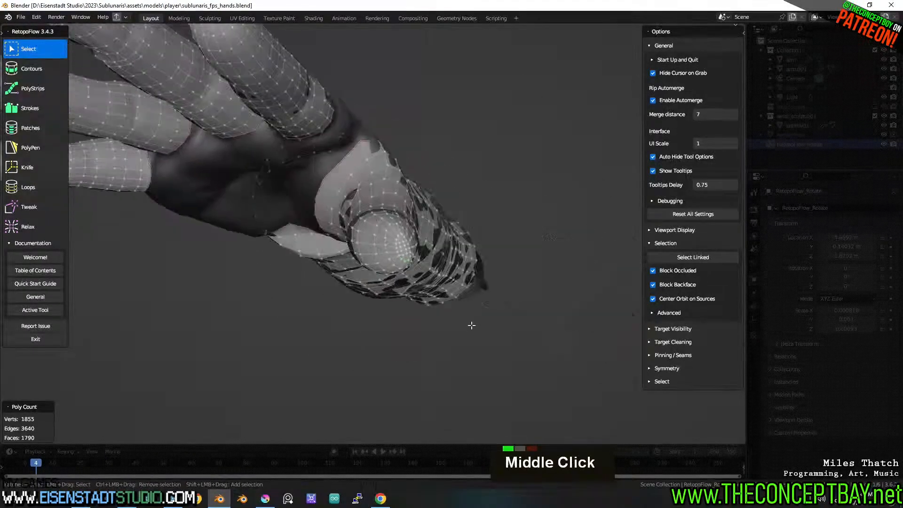
pyautogui.scroll(-4, 416, 263)
pyautogui.moveTo(416, 264); pyautogui.dragTo(398, 269, button='middle')
pyautogui.scroll(5, 396, 323)
pyautogui.moveTo(429, 214); pyautogui.dragTo(359, 249, button='middle')
pyautogui.scroll(-3, 358, 250)
pyautogui.keyDown('shift'); pyautogui.moveTo(555, 268); pyautogui.dragTo(357, 300, button='middle'); pyautogui.keyUp('shift')
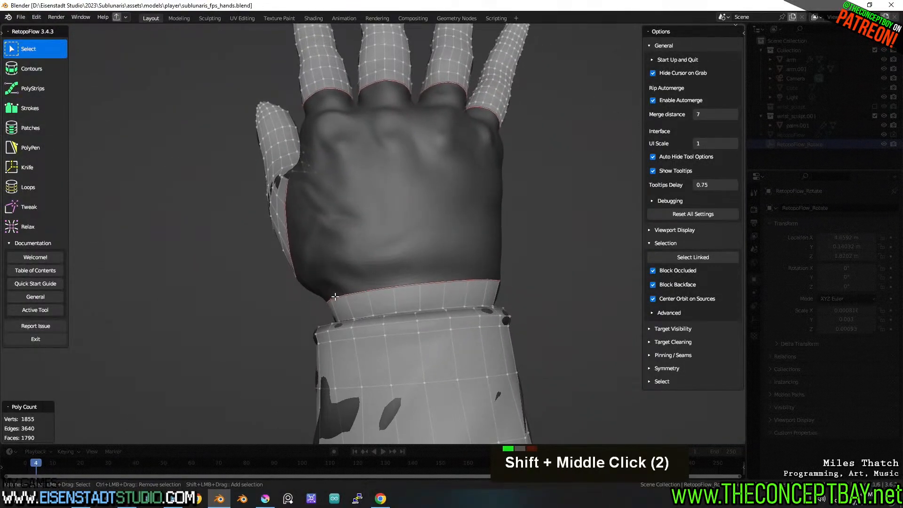
# Try to select the wrist's open rim edges as a continuous path across the back of the hand.
pyautogui.keyDown('shift'); pyautogui.moveTo(445, 275); pyautogui.dragTo(329, 277, button='middle'); pyautogui.keyUp('shift')
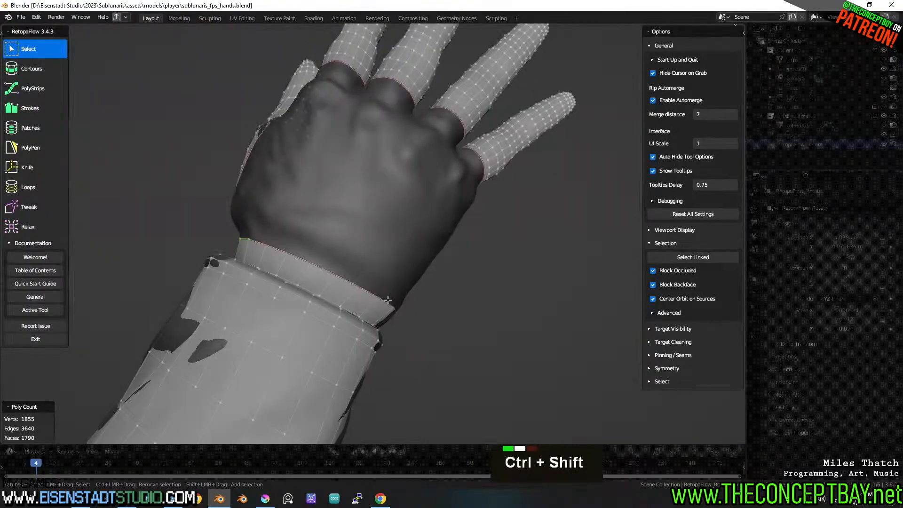
pyautogui.keyDown('ctrl'); pyautogui.keyDown('shift'); pyautogui.click(244, 239); pyautogui.keyUp('shift'); pyautogui.keyUp('ctrl')
pyautogui.moveTo(437, 284); pyautogui.dragTo(357, 257, button='middle')
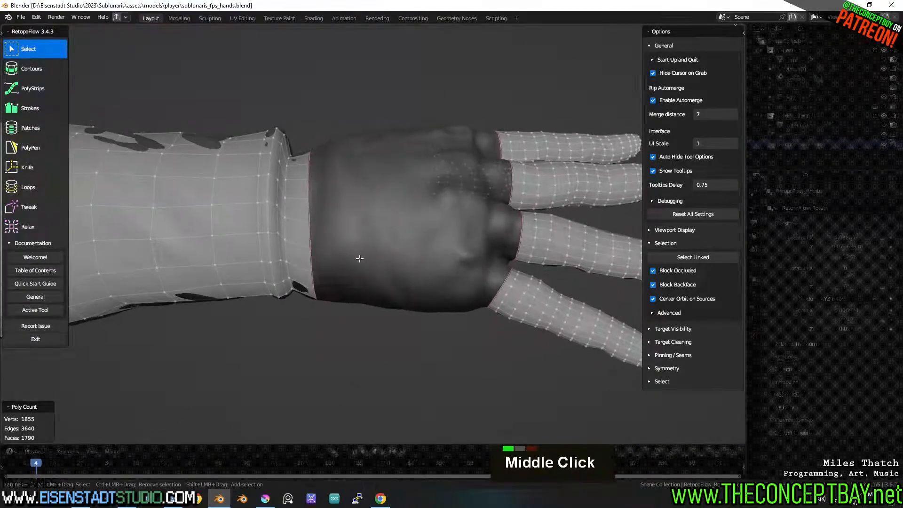
pyautogui.keyDown('shift'); pyautogui.click(311, 255); pyautogui.keyUp('shift')
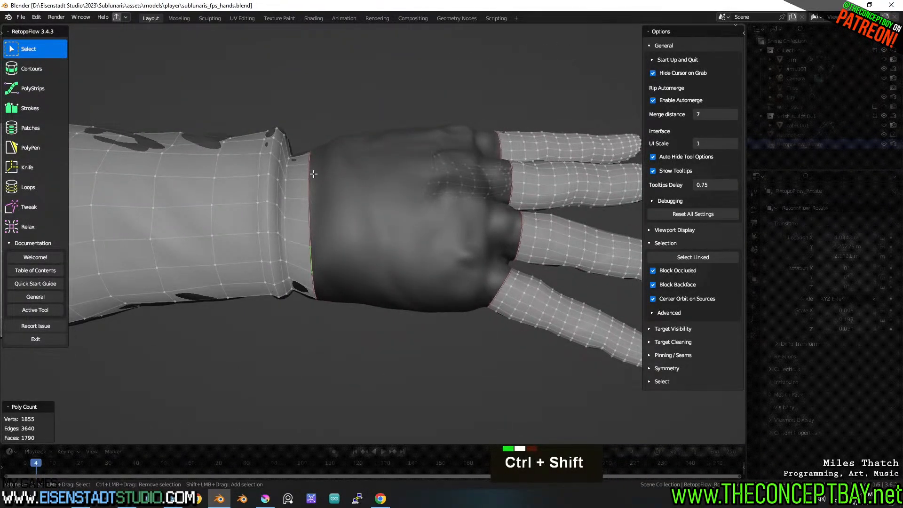
pyautogui.moveTo(314, 174); pyautogui.dragTo(317, 230, button='middle')
pyautogui.keyDown('ctrl'); pyautogui.keyDown('shift'); pyautogui.rightClick(300, 144); pyautogui.keyUp('shift'); pyautogui.keyUp('ctrl')
pyautogui.keyDown('ctrl'); pyautogui.keyDown('shift'); pyautogui.click(299, 143); pyautogui.keyUp('shift'); pyautogui.keyUp('ctrl')
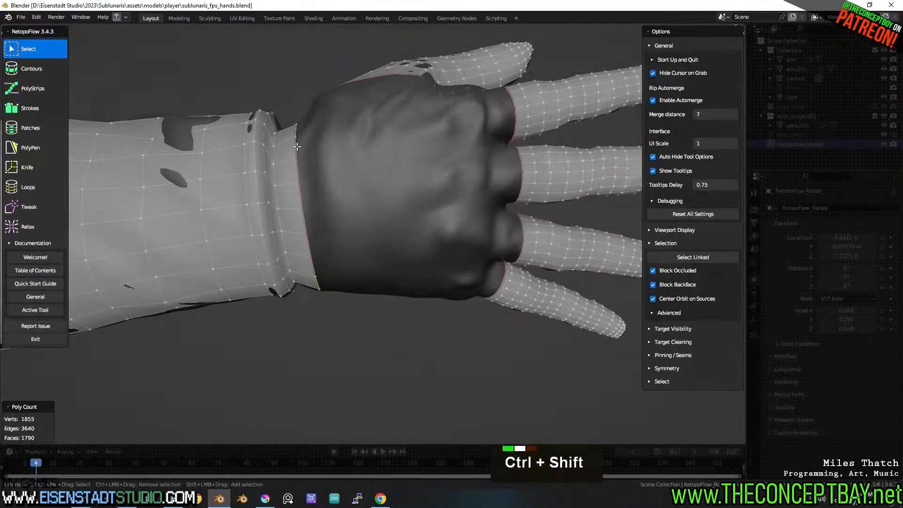
pyautogui.keyDown('ctrl'); pyautogui.keyDown('shift'); pyautogui.click(294, 149); pyautogui.keyUp('shift'); pyautogui.keyUp('ctrl')
pyautogui.moveTo(295, 131); pyautogui.dragTo(325, 276, button='middle')
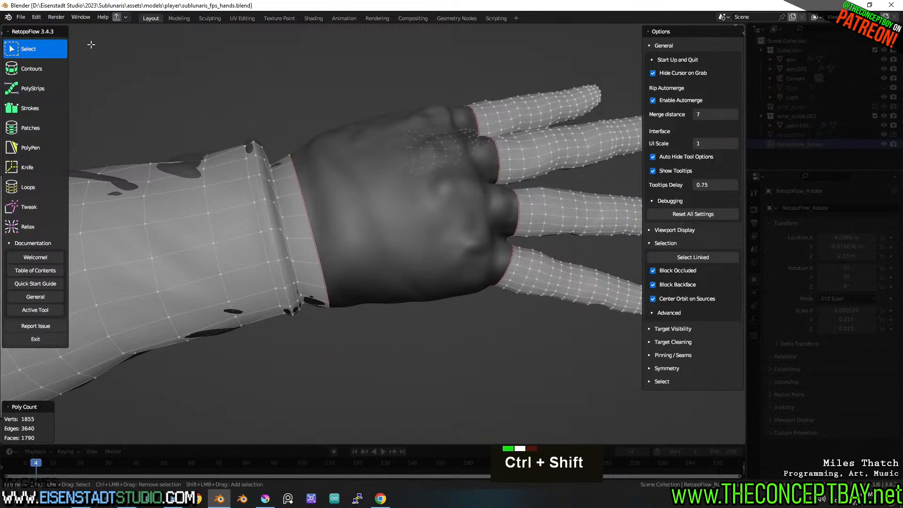
# Save the file, exit RetopoFlow and switch the retopology mesh to Object Mode.
pyautogui.hotkey('ctrl', 's')
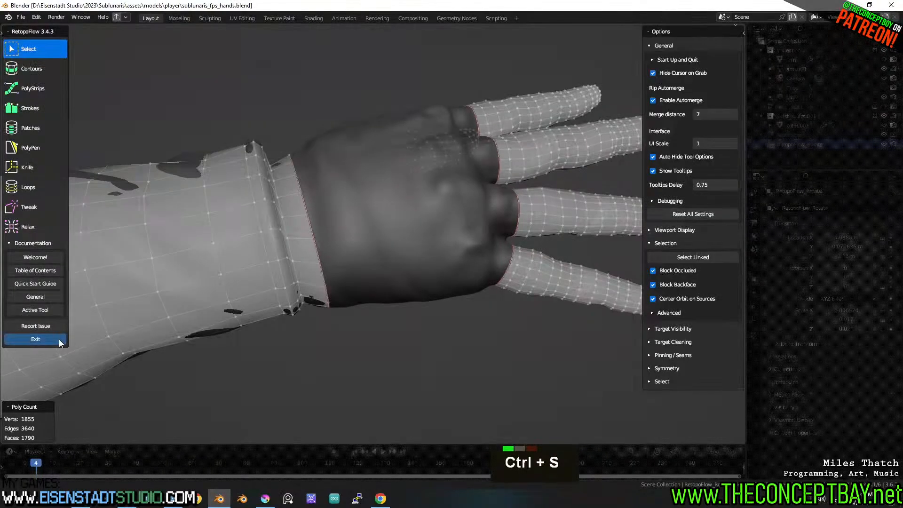
pyautogui.click(35, 339)
pyautogui.scroll(-11, 380, 233)
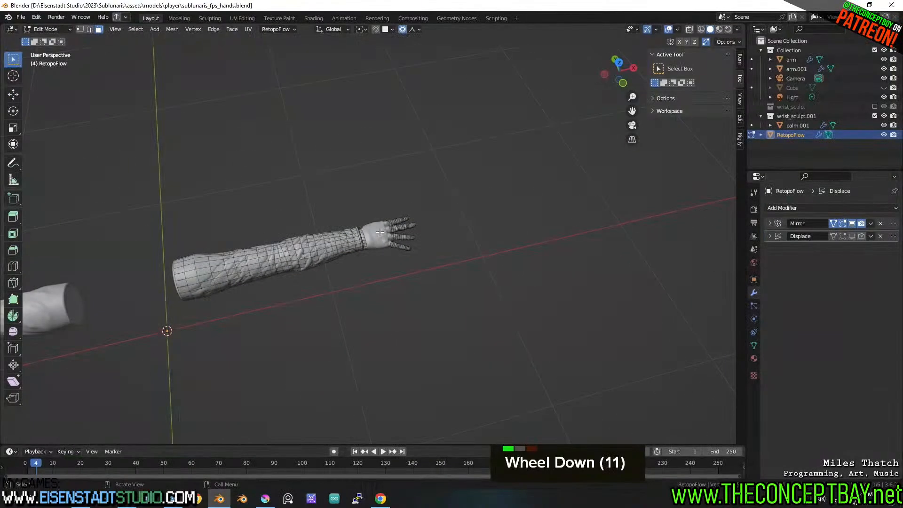
pyautogui.click(58, 29)
pyautogui.click(59, 38)
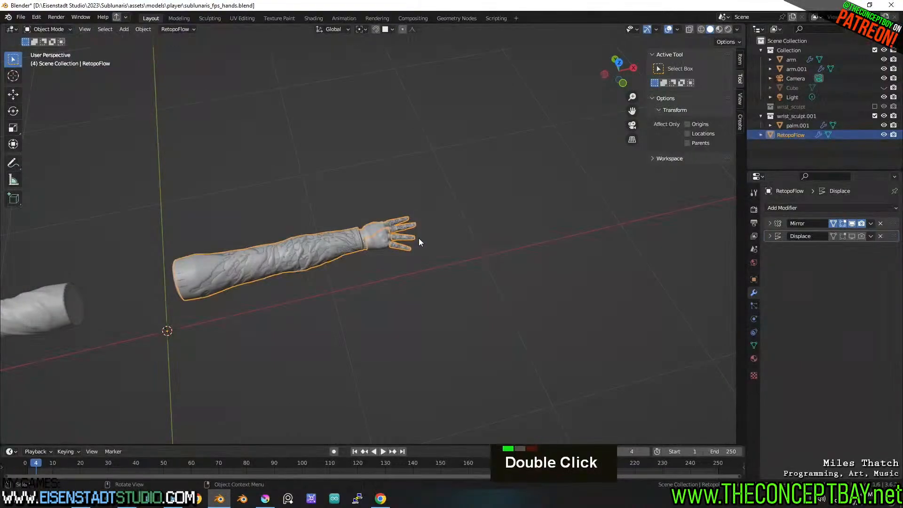
pyautogui.doubleClick(381, 241)
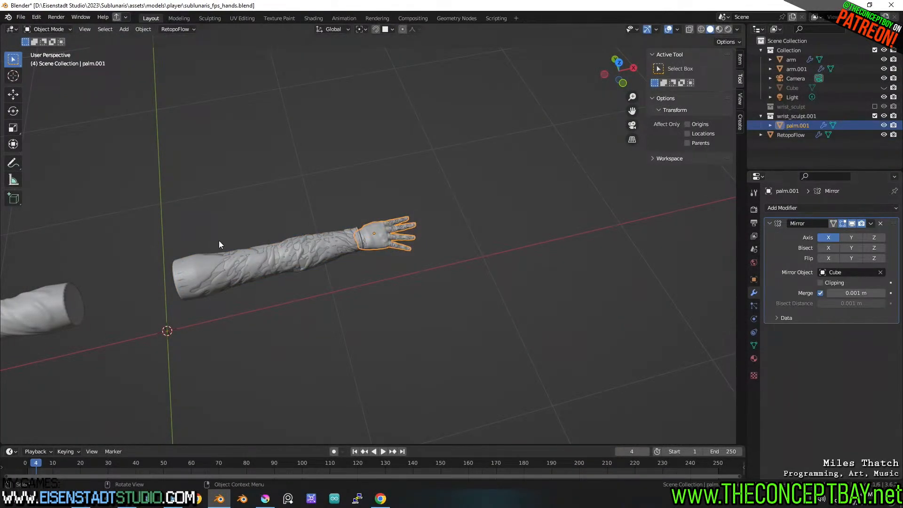
pyautogui.click(202, 272)
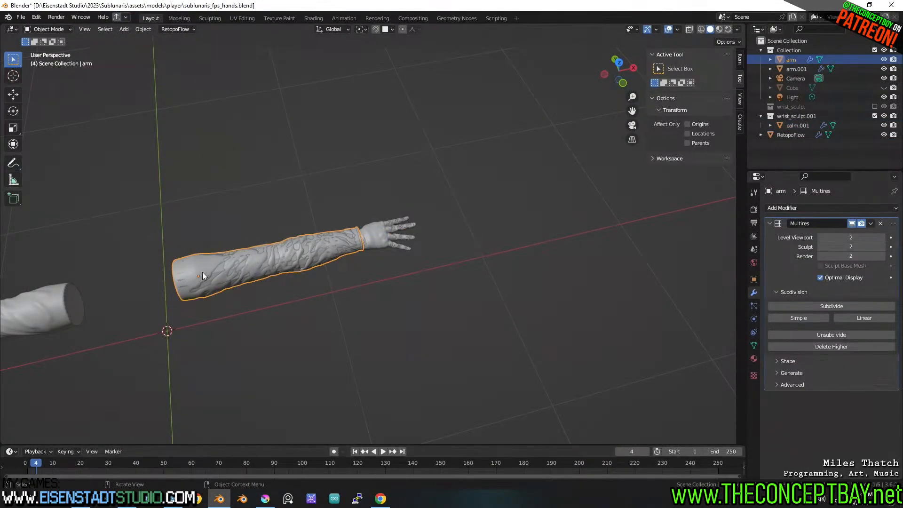
pyautogui.press('h')
pyautogui.click(81, 309)
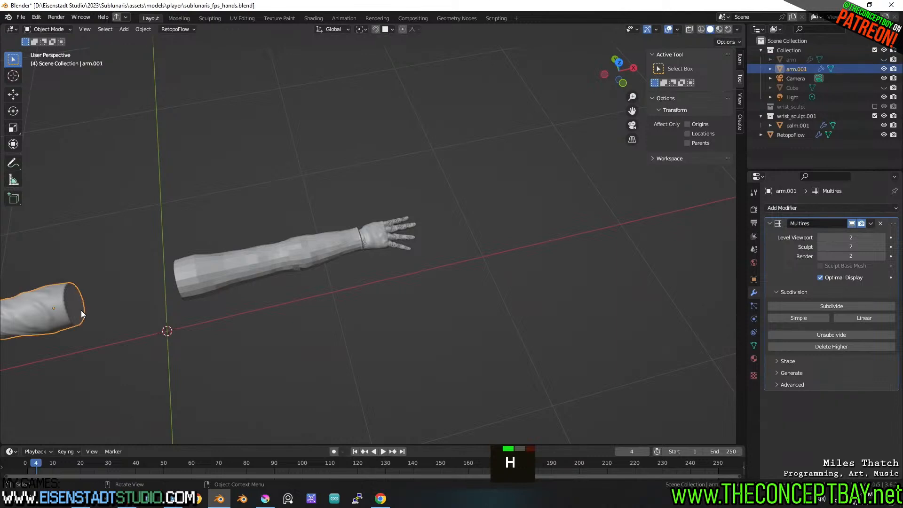
pyautogui.scroll(-3, 81, 310)
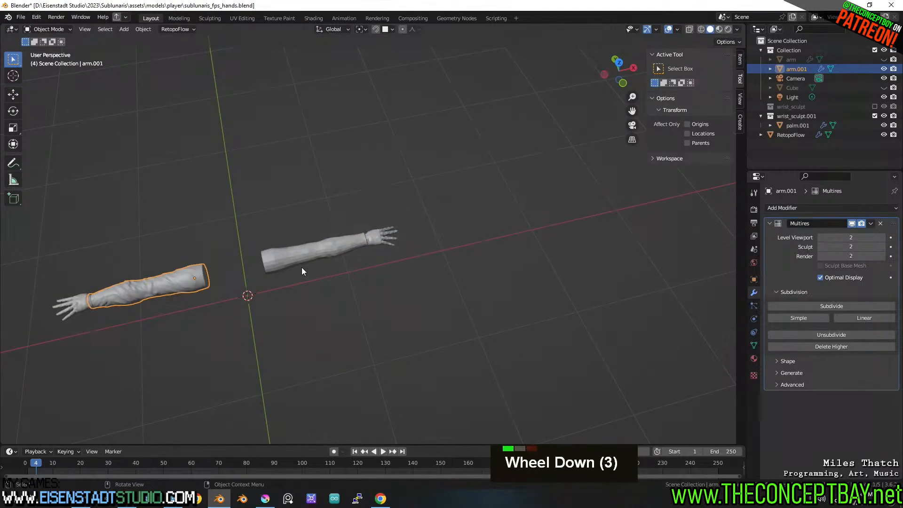
pyautogui.hotkey('ctrl', 'z')
pyautogui.hotkey('ctrl', 'z')
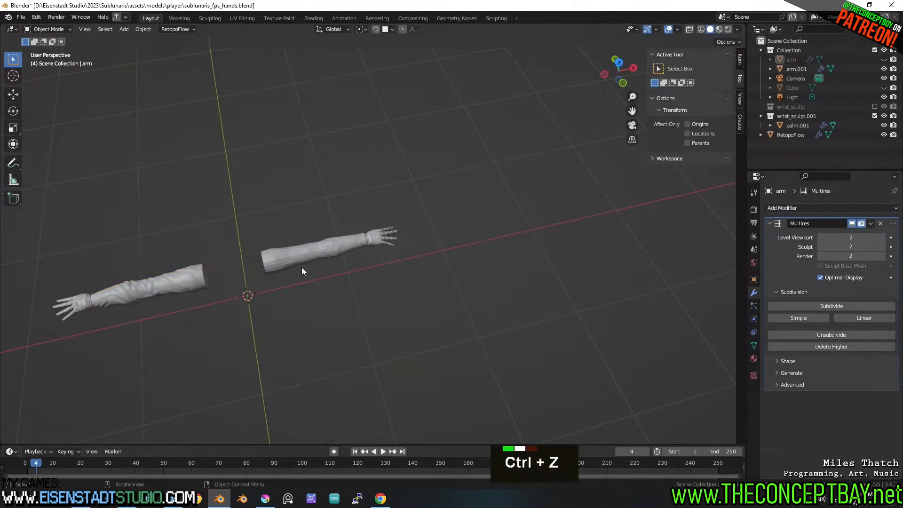
# Hide the second arm sculpt, arm.001, and turn off the viewport display of palm.001's Mirror modifier.
pyautogui.click(170, 276)
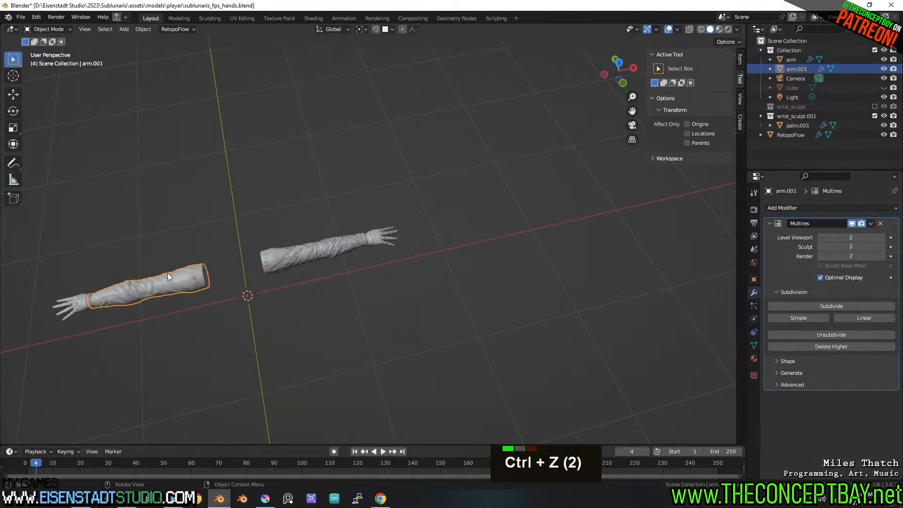
pyautogui.press('h')
pyautogui.click(64, 307)
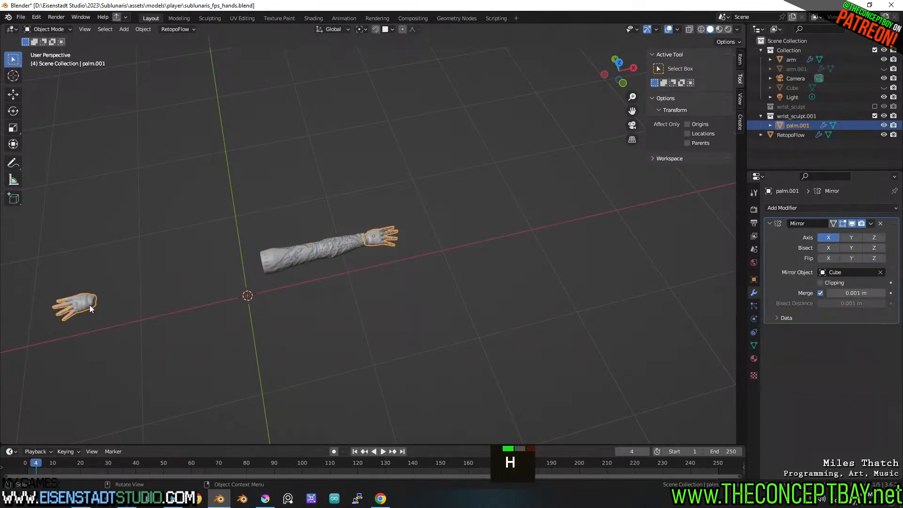
pyautogui.click(851, 224)
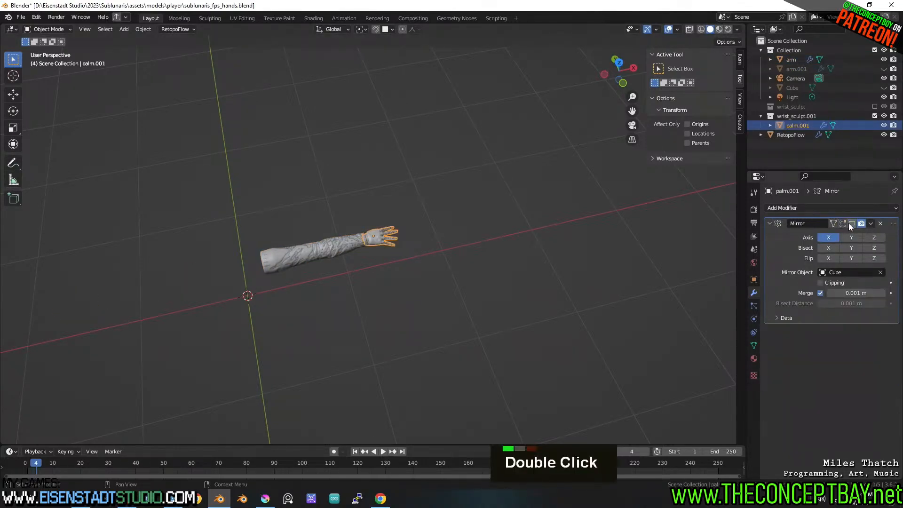
# Select the retopology mesh at the wrist, save the file and continue editing the mesh in RetopoFlow.
pyautogui.scroll(9, 309, 241)
pyautogui.click(293, 249)
pyautogui.scroll(2, 362, 253)
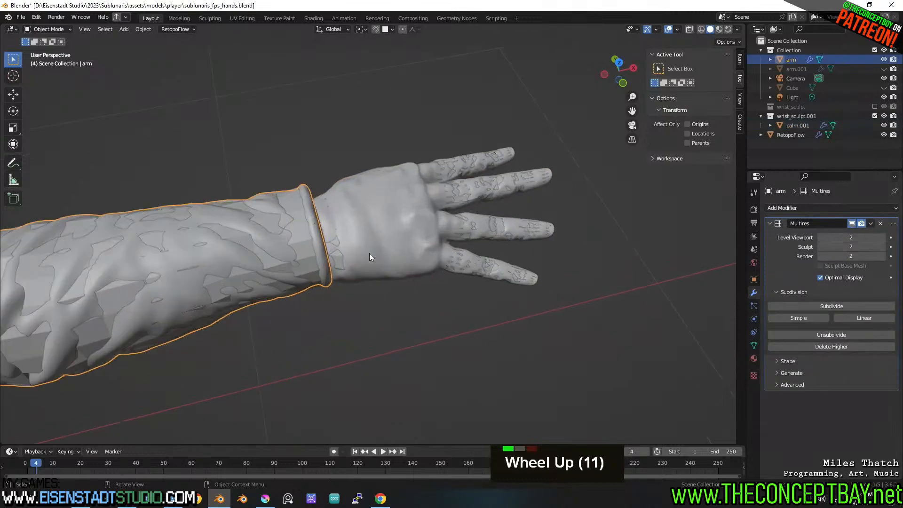
pyautogui.moveTo(368, 253); pyautogui.dragTo(349, 251, button='middle')
pyautogui.click(348, 250)
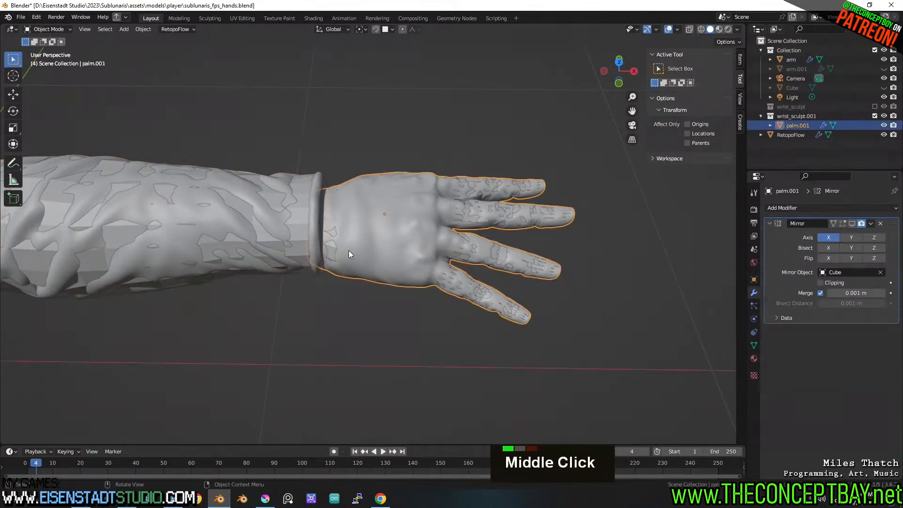
pyautogui.click(241, 215)
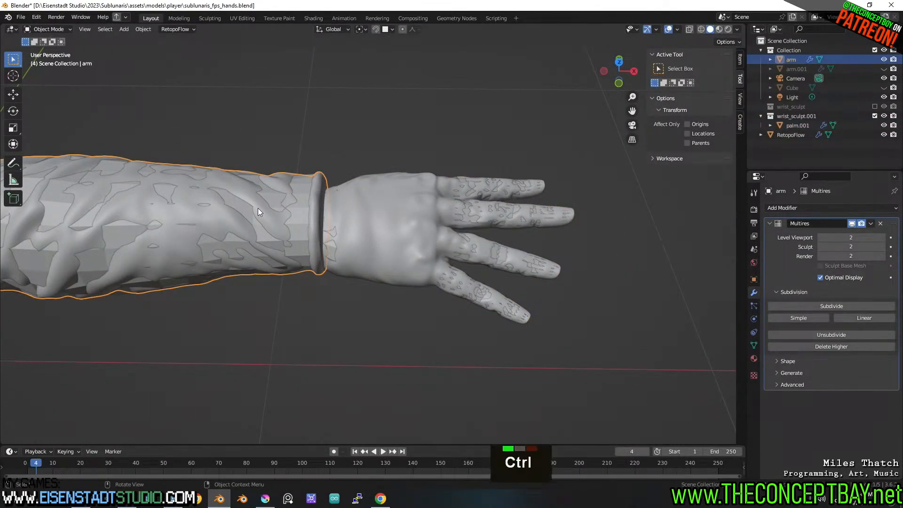
pyautogui.keyDown('ctrl'); pyautogui.click(258, 208); pyautogui.keyUp('ctrl')
pyautogui.hotkey('ctrl', 's')
pyautogui.click(174, 31)
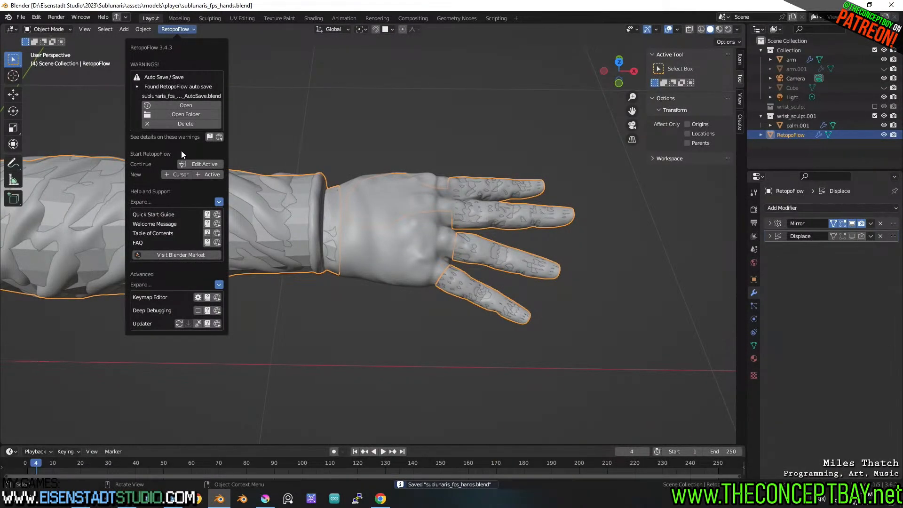
pyautogui.click(188, 162)
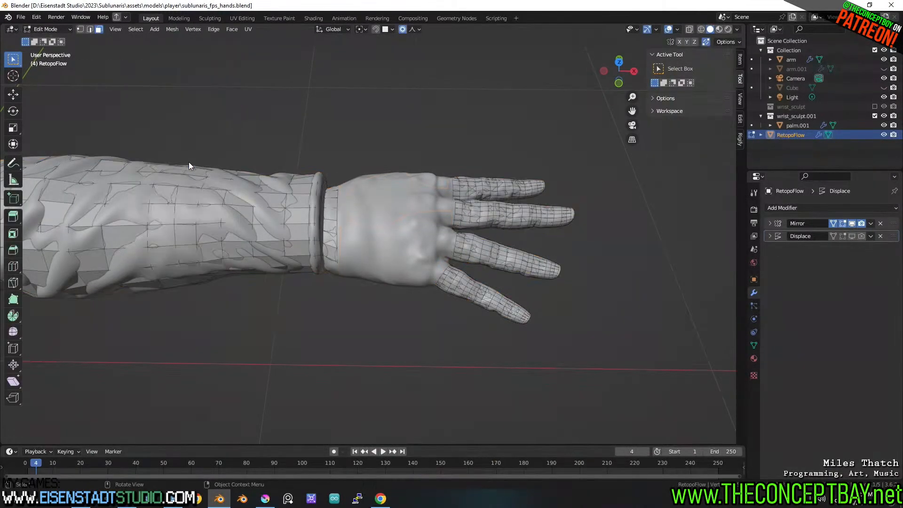
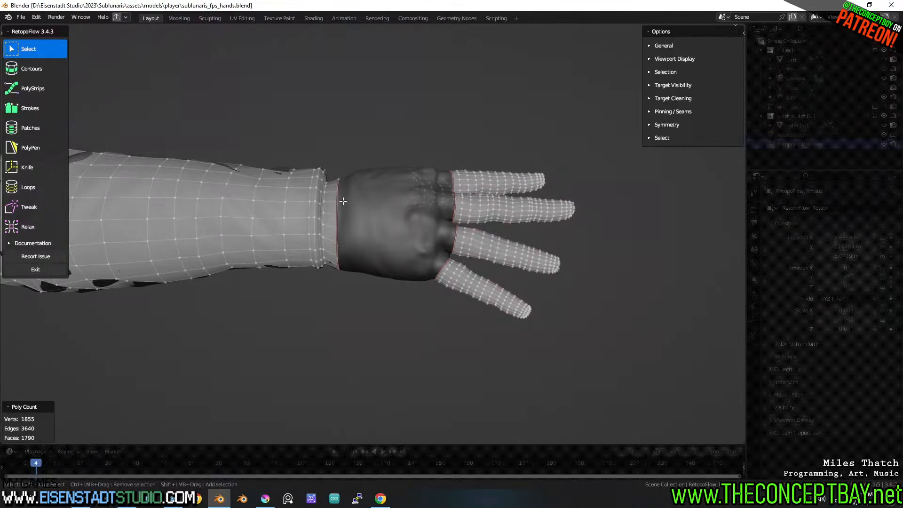
# Try to path-select the wrist's open rim edges across the back of the hand with the Select tool.
pyautogui.moveTo(343, 201); pyautogui.dragTo(313, 261, button='middle')
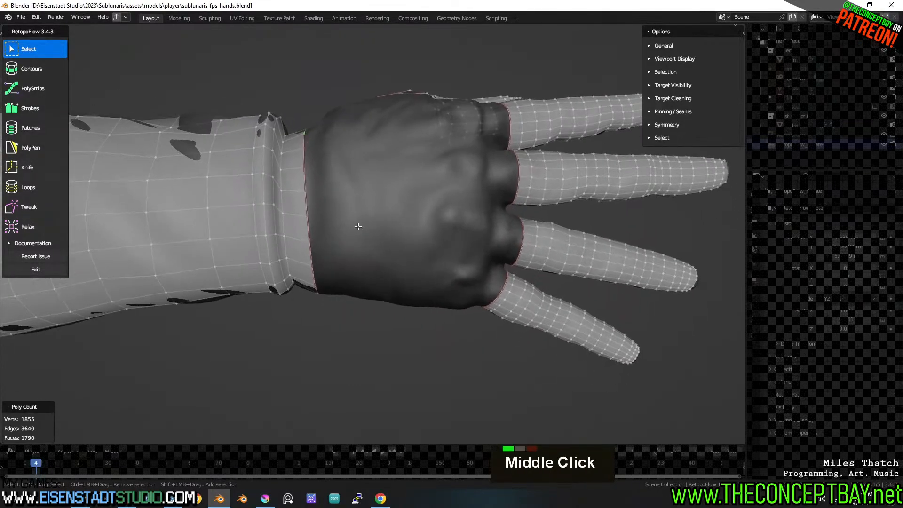
pyautogui.keyDown('ctrl'); pyautogui.keyDown('shift'); pyautogui.click(310, 254); pyautogui.keyUp('shift'); pyautogui.keyUp('ctrl')
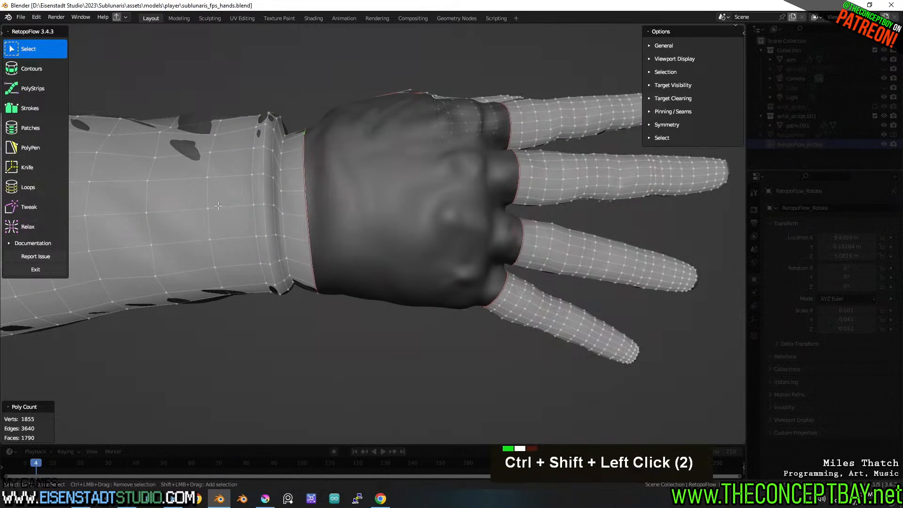
pyautogui.keyDown('ctrl'); pyautogui.click(317, 274); pyautogui.keyUp('ctrl')
pyautogui.moveTo(317, 273); pyautogui.dragTo(326, 264, button='middle')
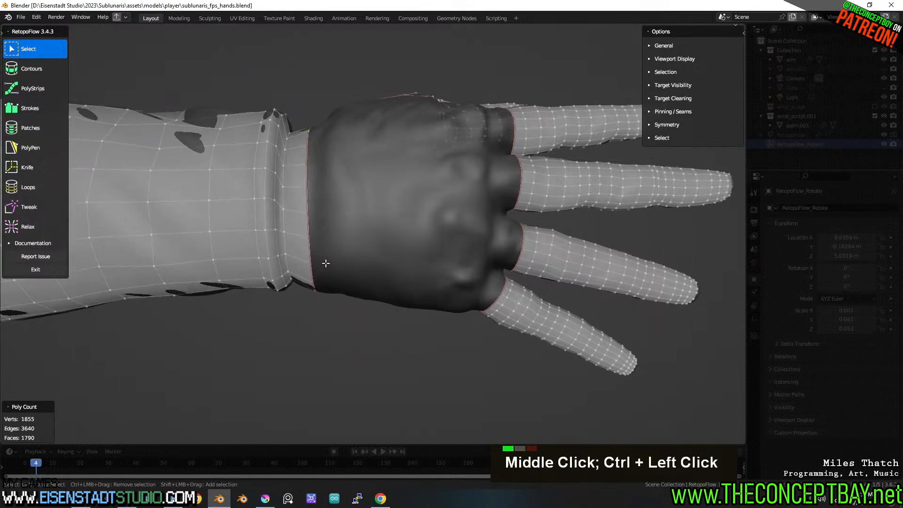
# Switch to the Strokes tool and select the wrist's open rim edges across the back of the hand.
pyautogui.click(29, 148)
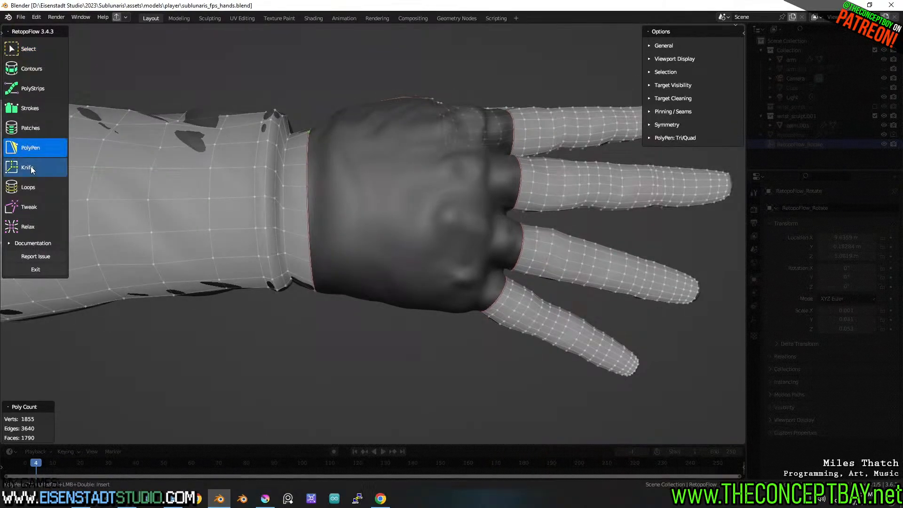
pyautogui.click(30, 166)
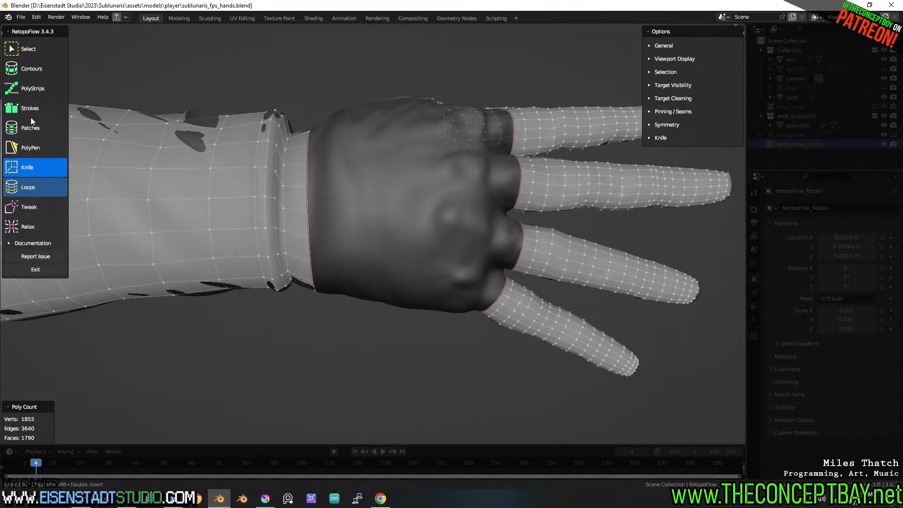
pyautogui.click(42, 109)
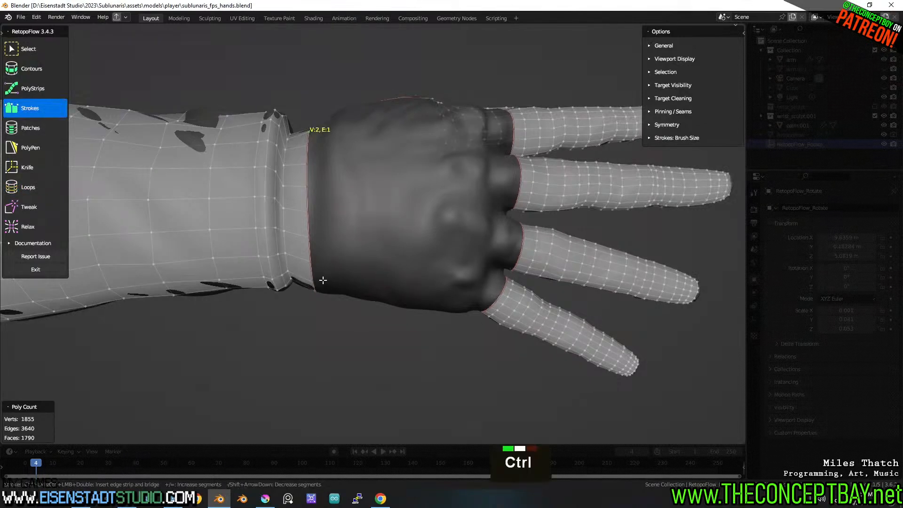
pyautogui.keyDown('ctrl'); pyautogui.click(312, 266); pyautogui.keyUp('ctrl')
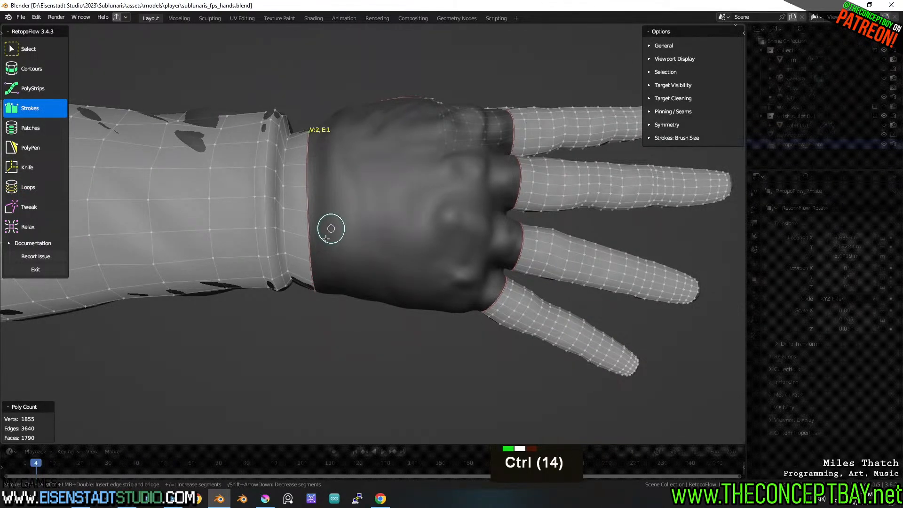
pyautogui.keyDown('shift'); pyautogui.click(312, 270); pyautogui.keyUp('shift')
pyautogui.keyDown('ctrl'); pyautogui.keyDown('shift'); pyautogui.click(309, 221); pyautogui.keyUp('shift'); pyautogui.keyUp('ctrl')
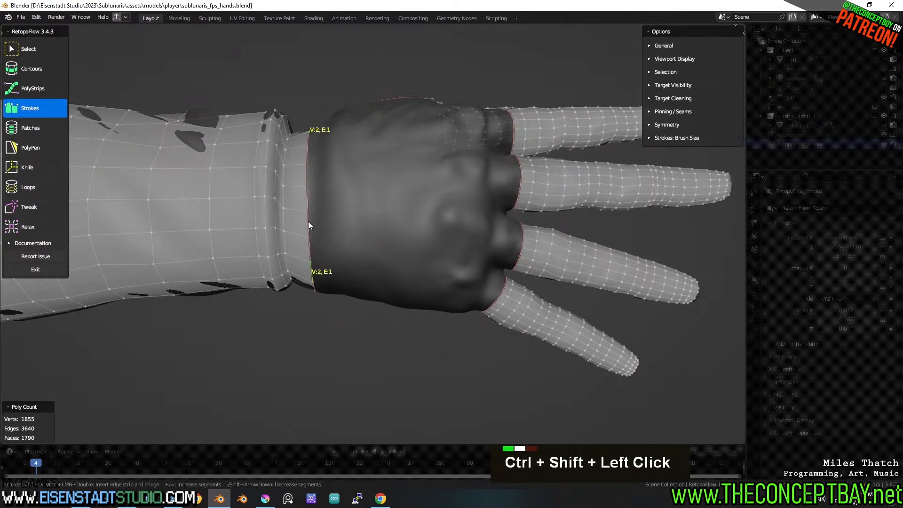
pyautogui.moveTo(306, 146)
pyautogui.mouseDown(button='middle')
pyautogui.moveTo(314, 188)
pyautogui.moveTo(294, 133)
pyautogui.mouseUp(button='middle')
pyautogui.keyDown('ctrl'); pyautogui.keyDown('shift'); pyautogui.click(294, 133); pyautogui.keyUp('shift'); pyautogui.keyUp('ctrl')
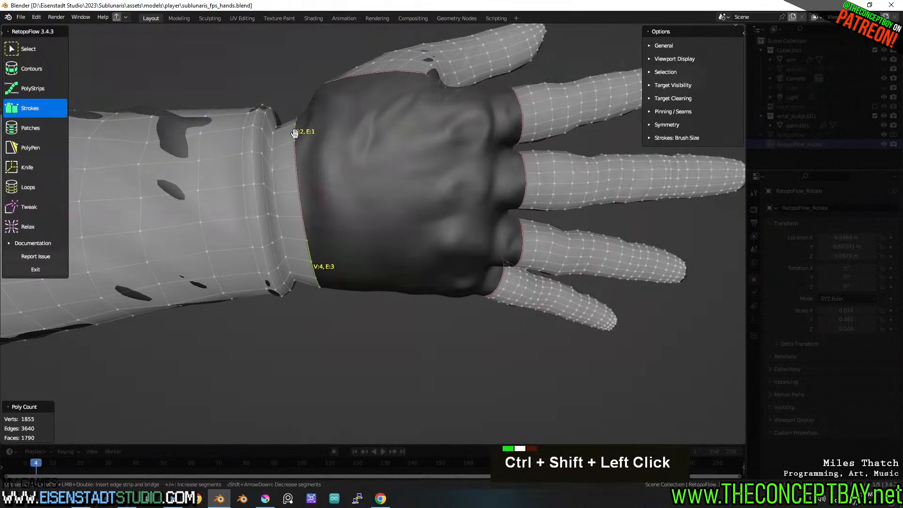
pyautogui.keyDown('ctrl'); pyautogui.keyDown('shift'); pyautogui.click(296, 136); pyautogui.keyUp('shift'); pyautogui.keyUp('ctrl')
pyautogui.keyDown('ctrl'); pyautogui.keyDown('shift'); pyautogui.click(304, 228); pyautogui.keyUp('shift'); pyautogui.keyUp('ctrl')
pyautogui.keyDown('ctrl'); pyautogui.keyDown('shift'); pyautogui.click(301, 197); pyautogui.keyUp('shift'); pyautogui.keyUp('ctrl')
pyautogui.keyDown('ctrl'); pyautogui.keyDown('shift'); pyautogui.click(327, 198); pyautogui.keyUp('shift'); pyautogui.keyUp('ctrl')
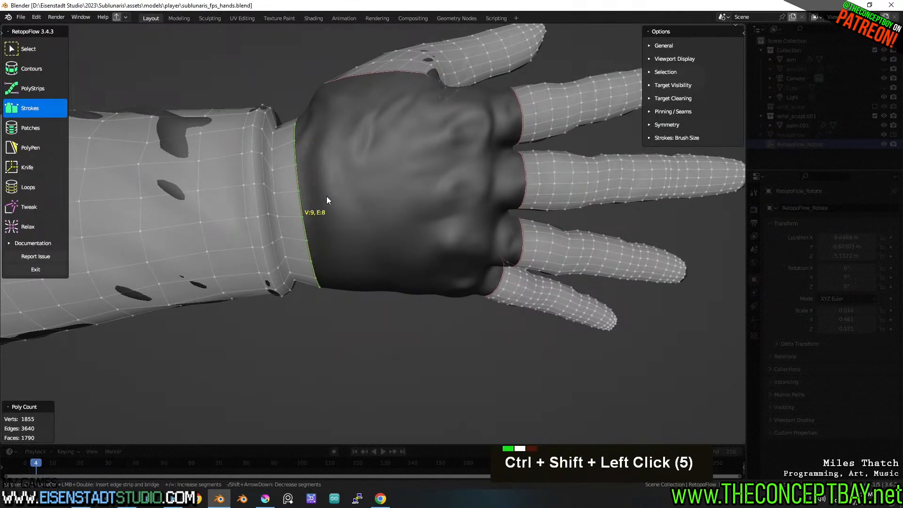
# Draw a stroke across the base of the hand to extend the wrist rim, and reduce the new strip to one span.
pyautogui.moveTo(327, 196); pyautogui.dragTo(348, 168, button='middle')
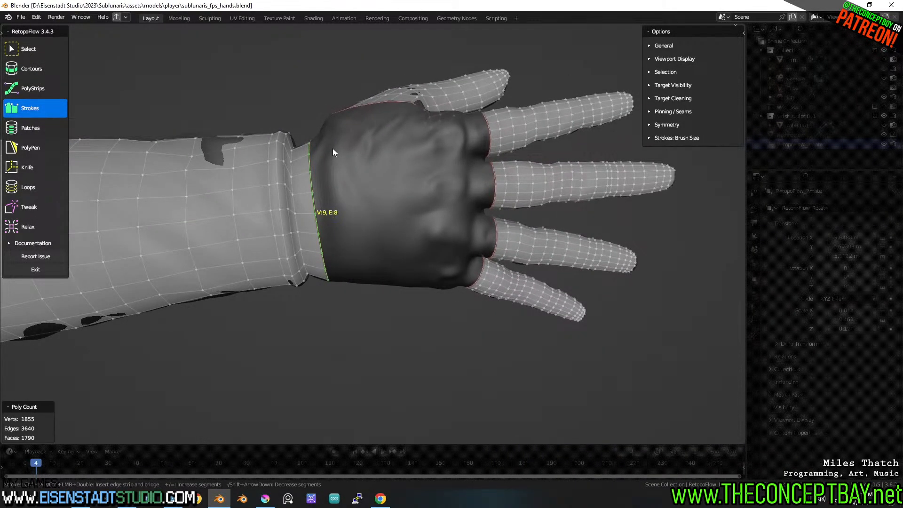
pyautogui.keyDown('ctrl'); pyautogui.moveTo(323, 134); pyautogui.dragTo(351, 277); pyautogui.keyUp('ctrl')
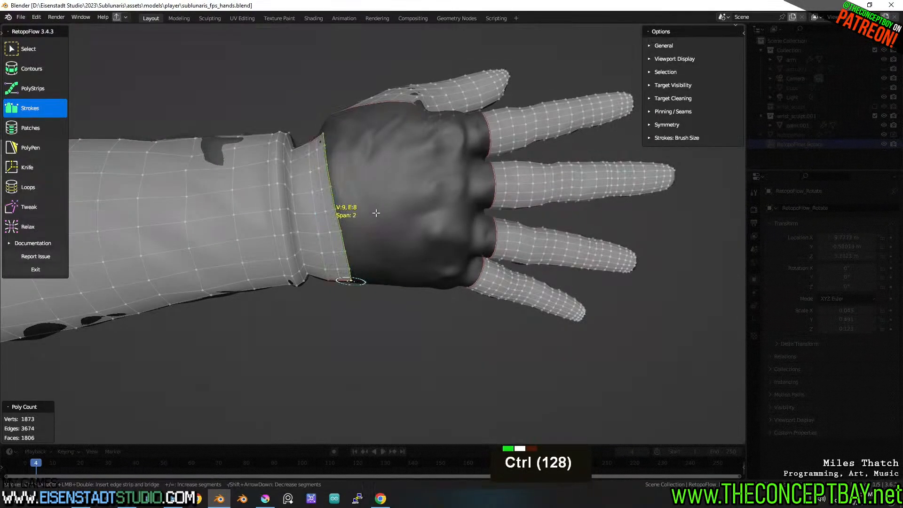
pyautogui.hotkey('ctrl', '-')
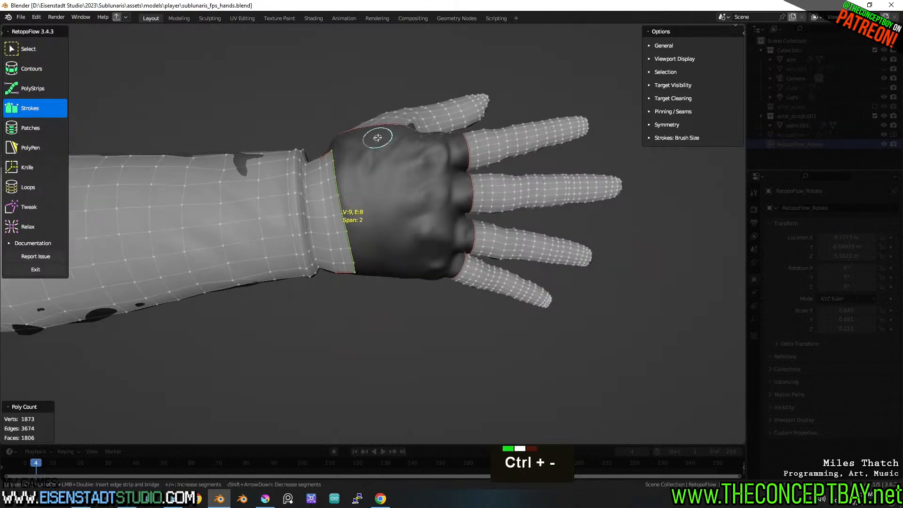
pyautogui.hotkey('shift', '-')
pyautogui.press('-')
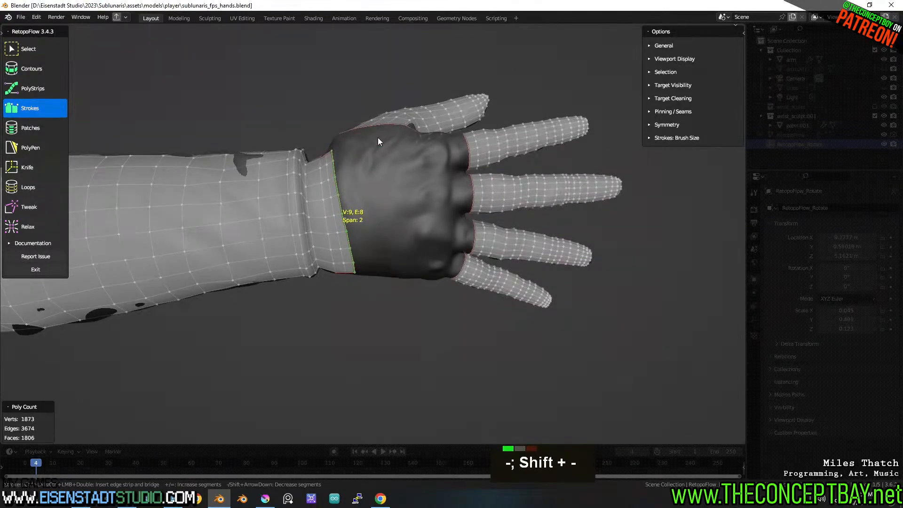
pyautogui.hotkey('shift', '-')
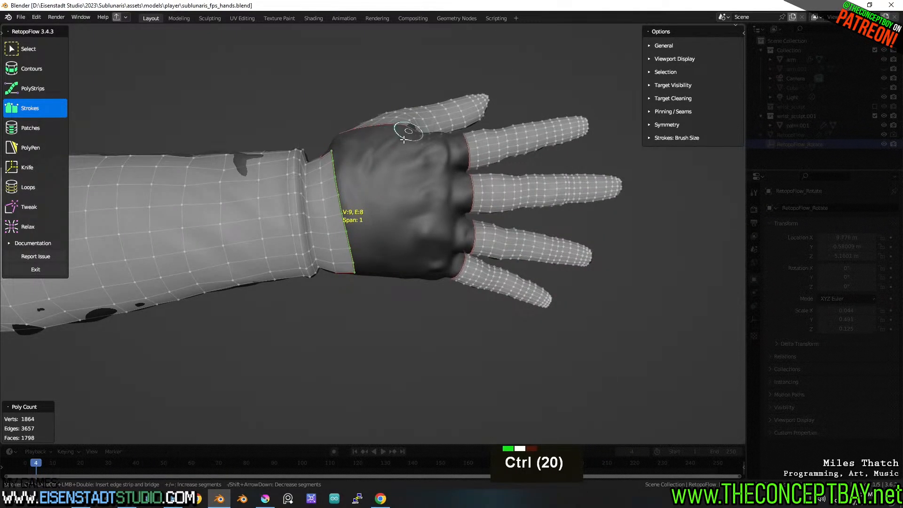
# Extend the patch toward the knuckles with two strokes, a three-span strip to mid-hand and a two-span strip beyond it.
pyautogui.keyDown('ctrl'); pyautogui.moveTo(393, 141); pyautogui.dragTo(410, 272); pyautogui.keyUp('ctrl')
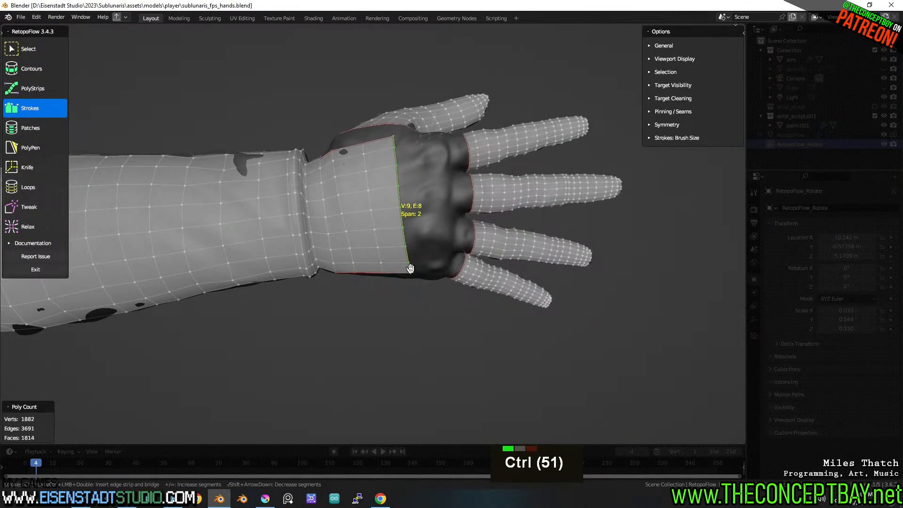
pyautogui.press('=')
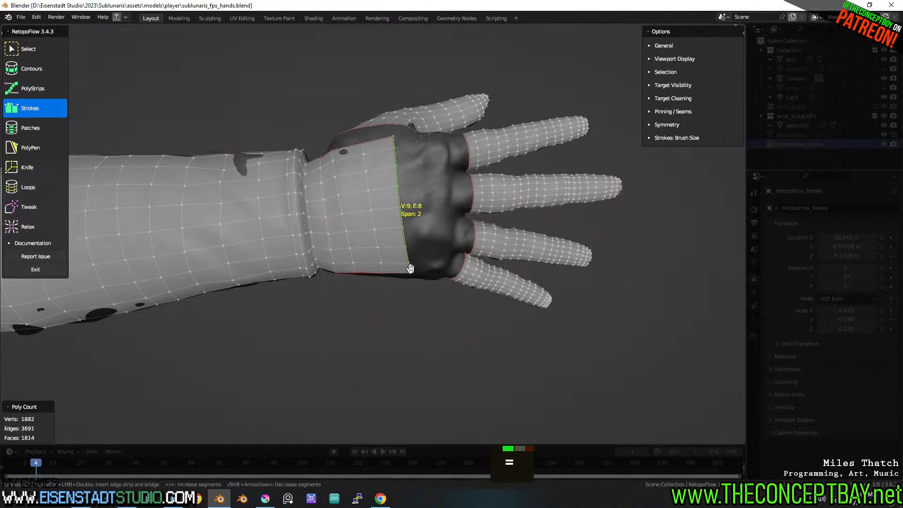
pyautogui.press('ctrl')
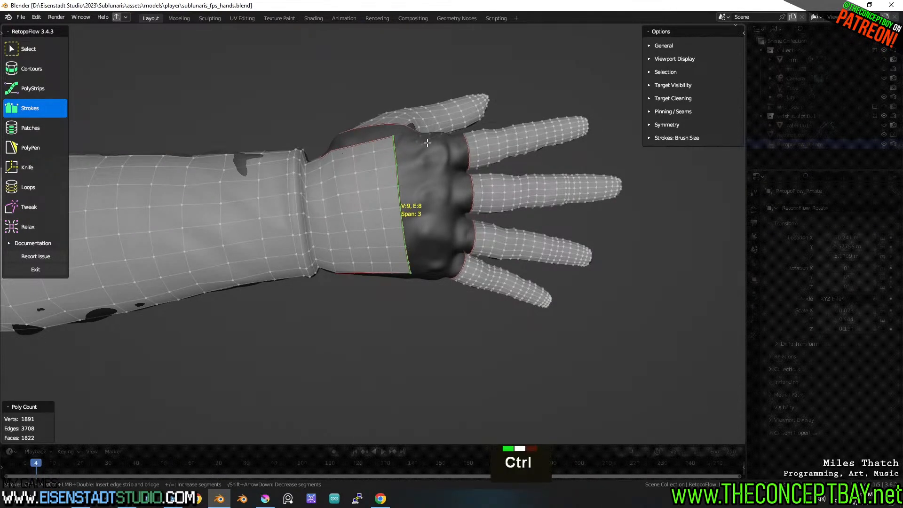
pyautogui.keyDown('ctrl'); pyautogui.moveTo(426, 140); pyautogui.dragTo(439, 279); pyautogui.keyUp('ctrl')
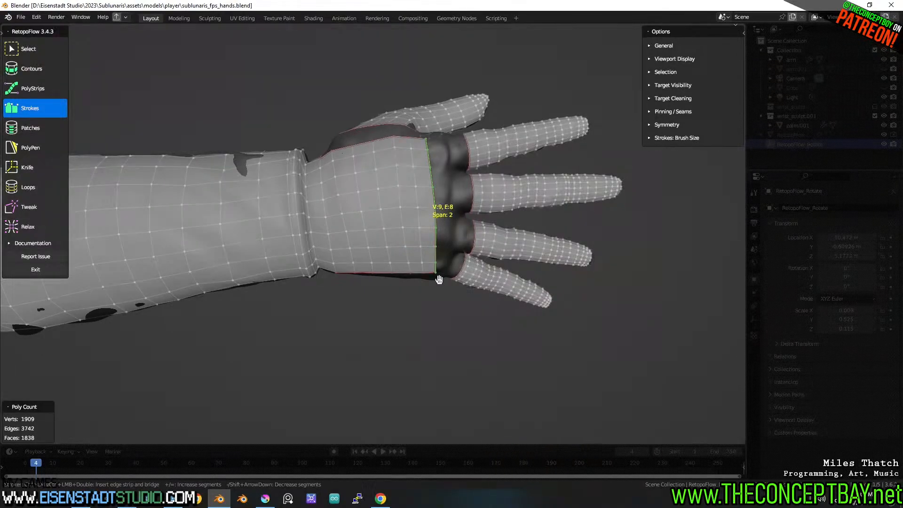
# Draw another stroke just before the knuckles to extend the back-of-hand patch with a narrow two-span strip.
pyautogui.scroll(2, 420, 246)
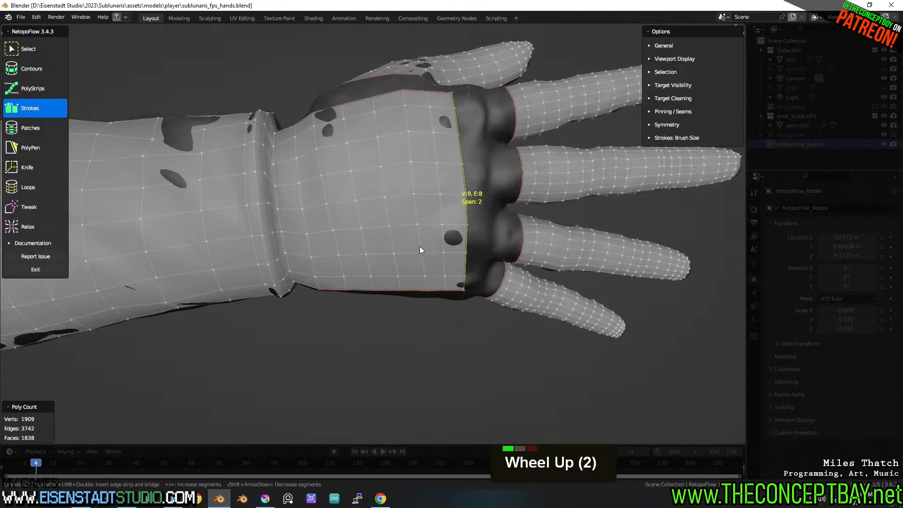
pyautogui.keyDown('shift'); pyautogui.middleClick(420, 246); pyautogui.keyUp('shift')
pyautogui.keyDown('shift'); pyautogui.scroll(1, 412, 222); pyautogui.keyUp('shift')
pyautogui.scroll(1, 409, 206)
pyautogui.keyDown('shift'); pyautogui.moveTo(409, 207); pyautogui.dragTo(378, 218, button='middle'); pyautogui.keyUp('shift')
pyautogui.keyDown('ctrl'); pyautogui.moveTo(355, 88); pyautogui.dragTo(370, 207); pyautogui.keyUp('ctrl')
pyautogui.keyDown('ctrl'); pyautogui.moveTo(377, 323); pyautogui.dragTo(377, 322); pyautogui.keyUp('ctrl')
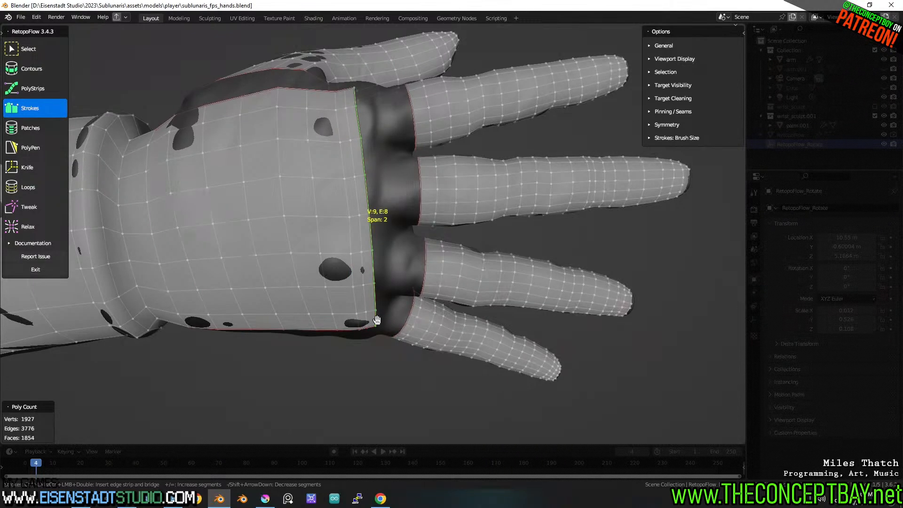
# Extend the back-of-hand patch across the knuckles with a two-span stroke ending just short of the finger bases.
pyautogui.keyDown('ctrl'); pyautogui.moveTo(377, 88); pyautogui.dragTo(386, 329); pyautogui.keyUp('ctrl')
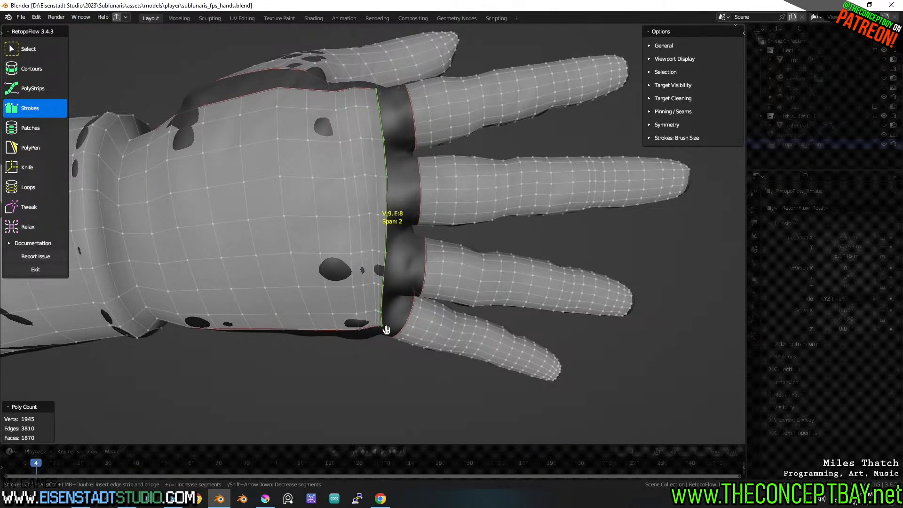
pyautogui.hotkey('ctrl', 'z')
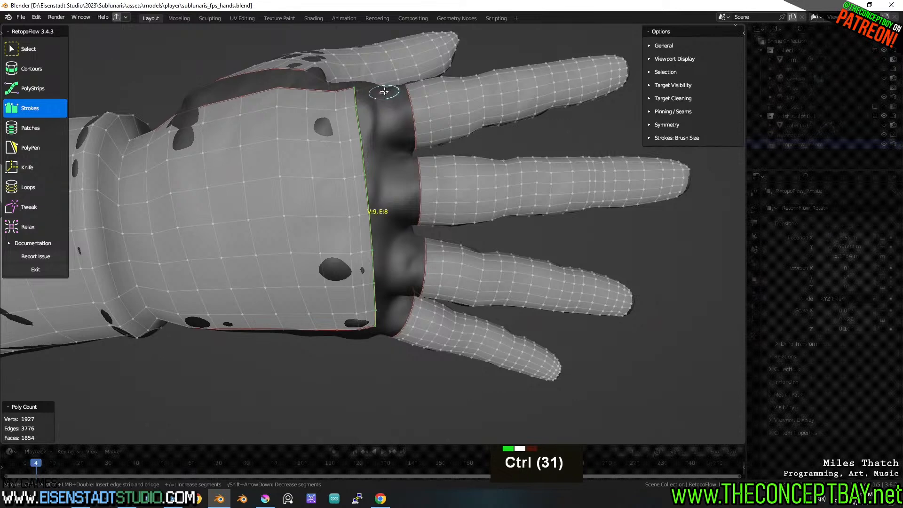
pyautogui.moveTo(383, 94)
pyautogui.keyDown('ctrl'); pyautogui.mouseDown()
pyautogui.moveTo(401, 230)
pyautogui.moveTo(392, 328)
pyautogui.mouseUp(); pyautogui.keyUp('ctrl')
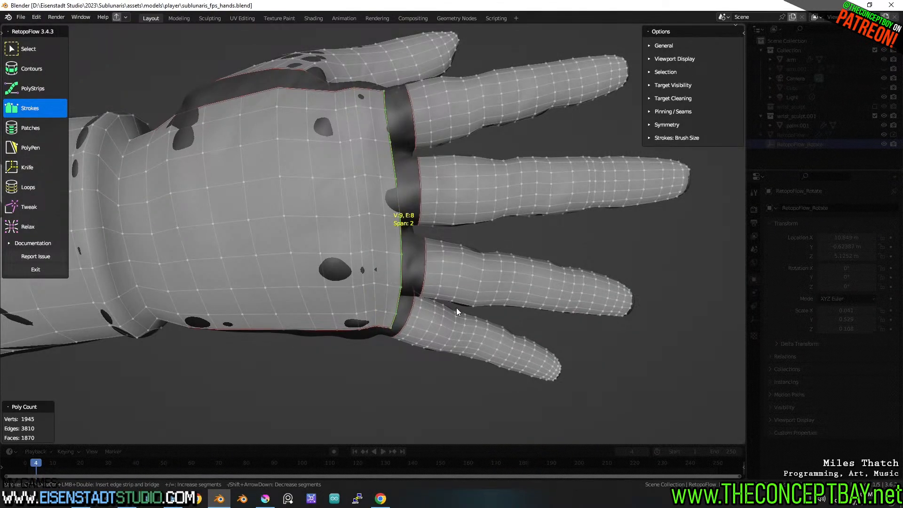
# Use PolyStrips with an enlarged brush to bridge the gap between the side of the hand and the thumb base with one wide quad.
pyautogui.moveTo(456, 307); pyautogui.dragTo(449, 283, button='middle')
pyautogui.scroll(2, 419, 303)
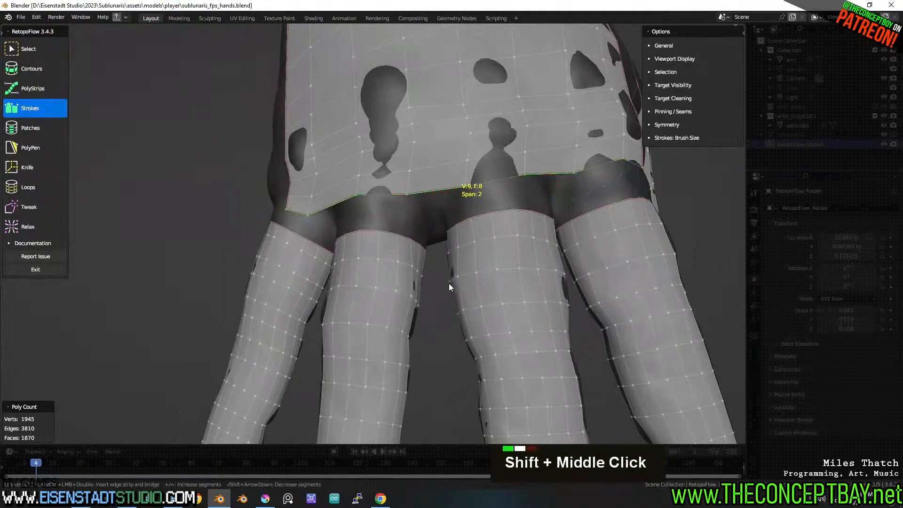
pyautogui.scroll(2, 448, 284)
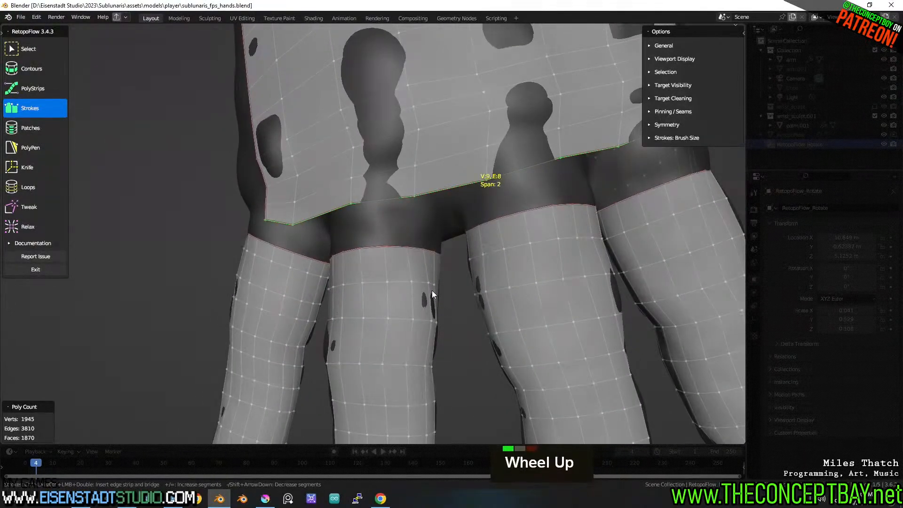
pyautogui.keyDown('shift'); pyautogui.moveTo(413, 306); pyautogui.dragTo(341, 282, button='middle'); pyautogui.keyUp('shift')
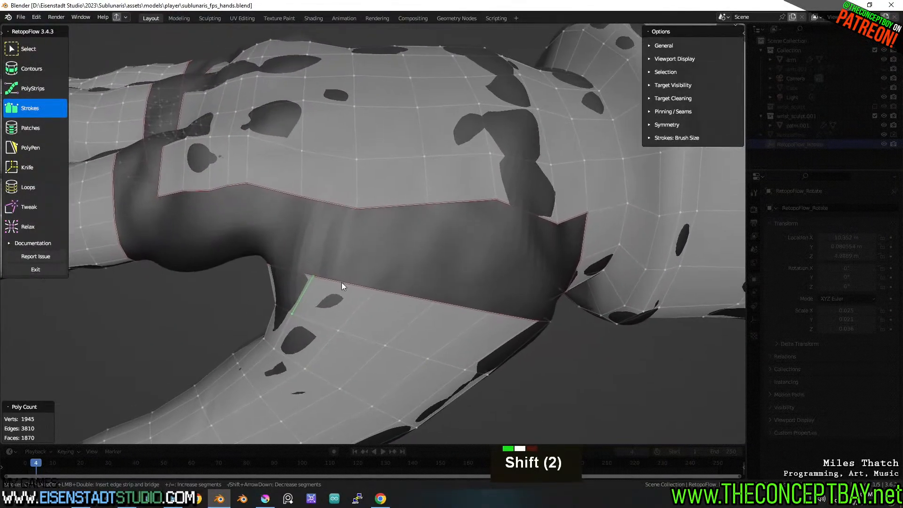
pyautogui.click(41, 89)
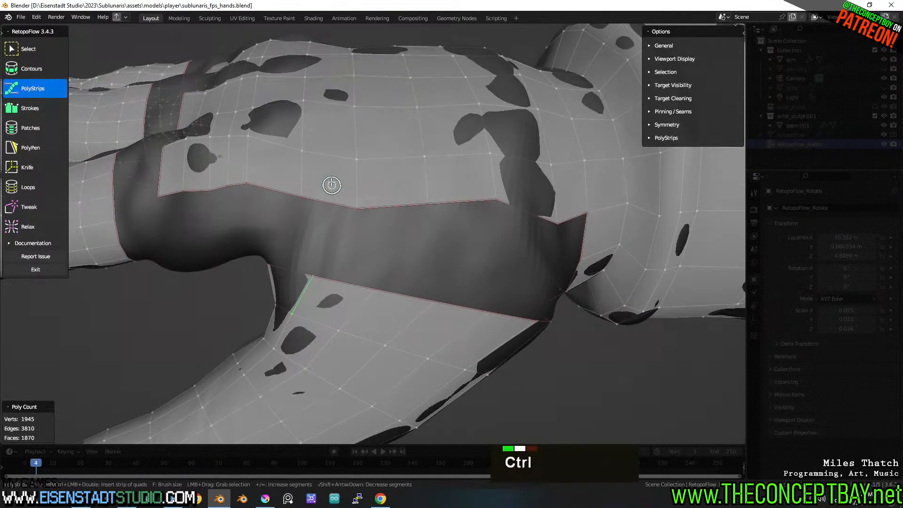
pyautogui.keyDown('ctrl'); pyautogui.moveTo(332, 184); pyautogui.dragTo(333, 278); pyautogui.keyUp('ctrl')
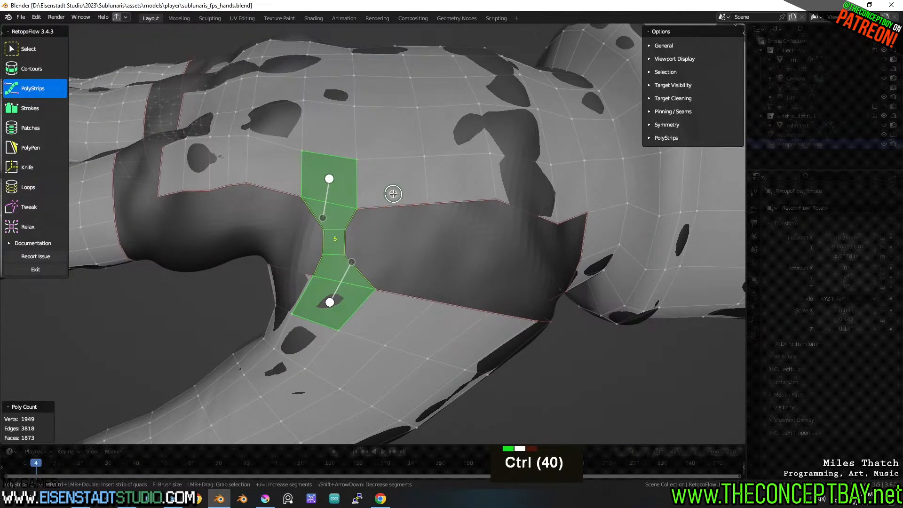
pyautogui.press('f')
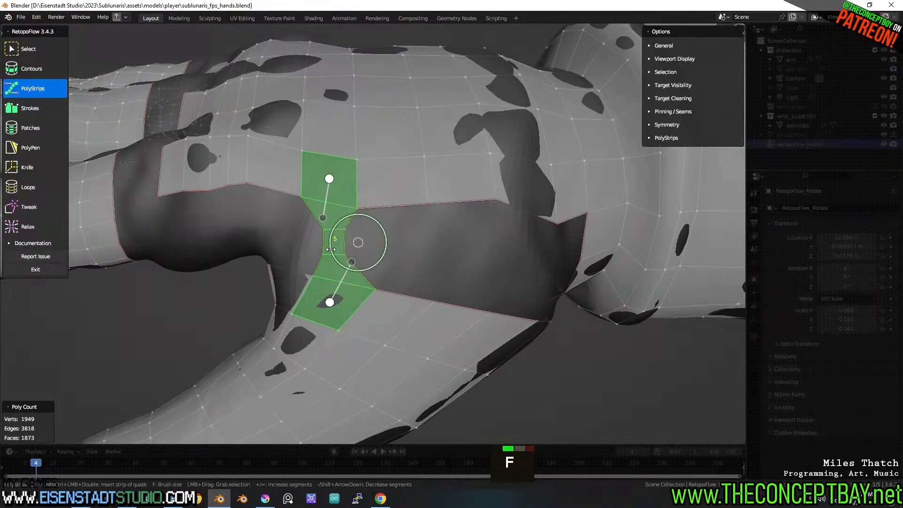
pyautogui.hotkey('ctrl', 'z')
pyautogui.keyDown('ctrl'); pyautogui.moveTo(334, 181); pyautogui.dragTo(331, 284); pyautogui.keyUp('ctrl')
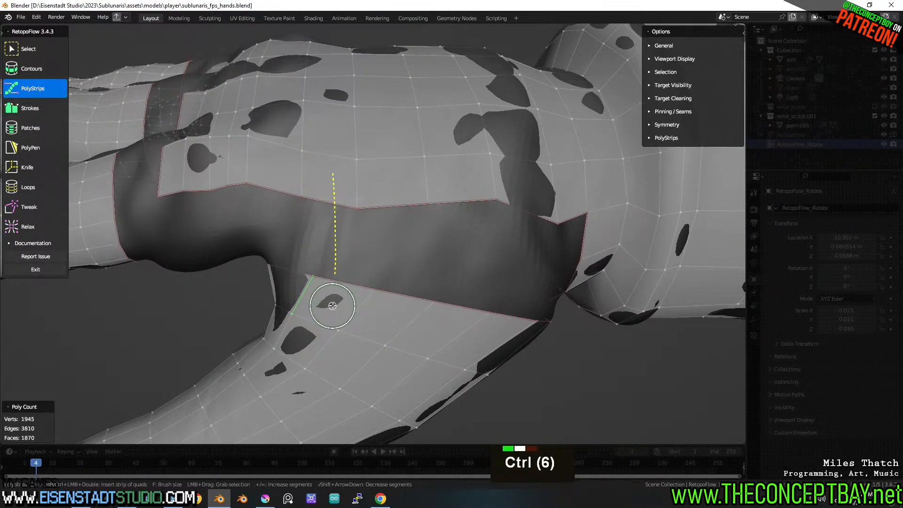
pyautogui.keyDown('ctrl'); pyautogui.moveTo(402, 171); pyautogui.dragTo(401, 320); pyautogui.keyUp('ctrl')
pyautogui.keyDown('ctrl'); pyautogui.moveTo(459, 184); pyautogui.dragTo(447, 374); pyautogui.keyUp('ctrl')
pyautogui.hotkey('ctrl', 'z')
pyautogui.hotkey('ctrl', 'z')
# Draw a second PolyStrips bridge from hand to thumb, nearer the wrist, and reduce its segments to a single quad across the gap.
pyautogui.keyDown('shift'); pyautogui.moveTo(458, 264); pyautogui.dragTo(307, 252, button='middle'); pyautogui.keyUp('shift')
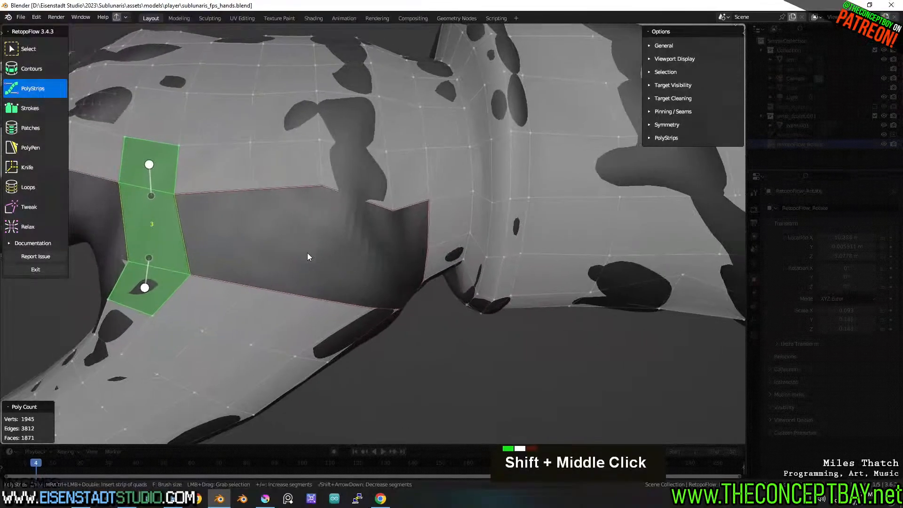
pyautogui.moveTo(278, 166)
pyautogui.keyDown('ctrl'); pyautogui.mouseDown()
pyautogui.moveTo(268, 282)
pyautogui.moveTo(254, 316)
pyautogui.mouseUp(); pyautogui.keyUp('ctrl')
pyautogui.keyDown('shift'); pyautogui.scroll(1, 259, 315); pyautogui.keyUp('shift')
pyautogui.keyDown('shift'); pyautogui.scroll(-2, 256, 314); pyautogui.keyUp('shift')
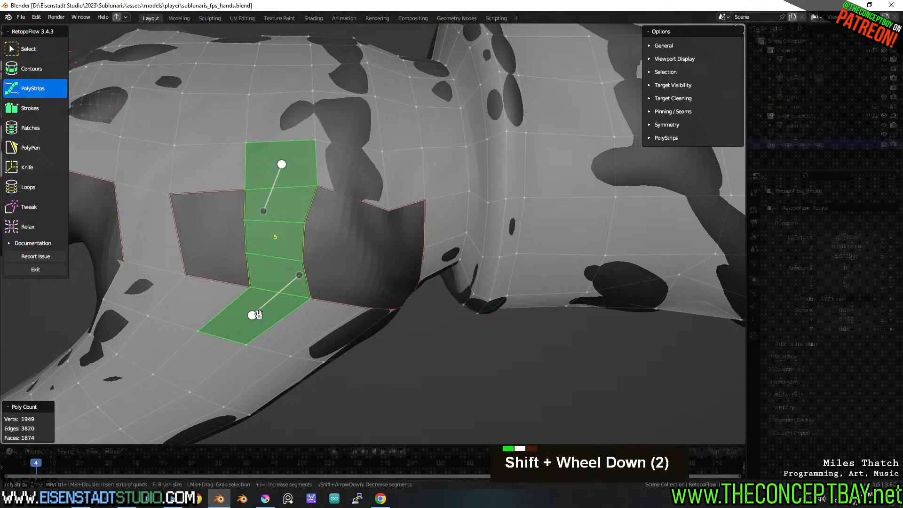
# Fill the hole between the two bridges and add an adjoining bridge toward the wrist, reduced to a three-segment strip.
pyautogui.keyDown('ctrl'); pyautogui.moveTo(159, 231); pyautogui.dragTo(264, 239); pyautogui.keyUp('ctrl')
pyautogui.keyDown('shift'); pyautogui.moveTo(306, 248); pyautogui.dragTo(232, 240, button='middle'); pyautogui.keyUp('shift')
pyautogui.moveTo(284, 180)
pyautogui.keyDown('ctrl'); pyautogui.mouseDown()
pyautogui.moveTo(278, 276)
pyautogui.moveTo(255, 312)
pyautogui.mouseUp(); pyautogui.keyUp('ctrl')
pyautogui.keyDown('shift'); pyautogui.scroll(1, 285, 268); pyautogui.keyUp('shift')
pyautogui.keyDown('shift'); pyautogui.scroll(-2, 285, 268); pyautogui.keyUp('shift')
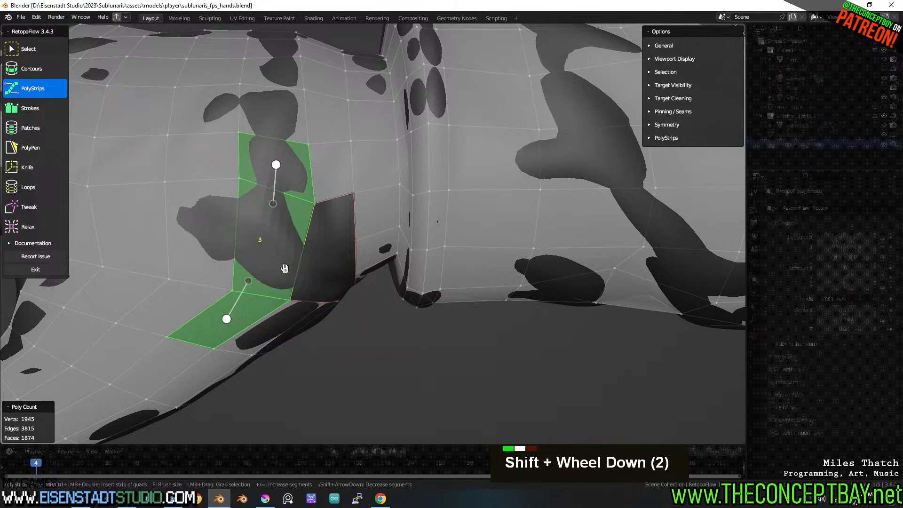
pyautogui.moveTo(290, 276); pyautogui.dragTo(281, 193, button='middle')
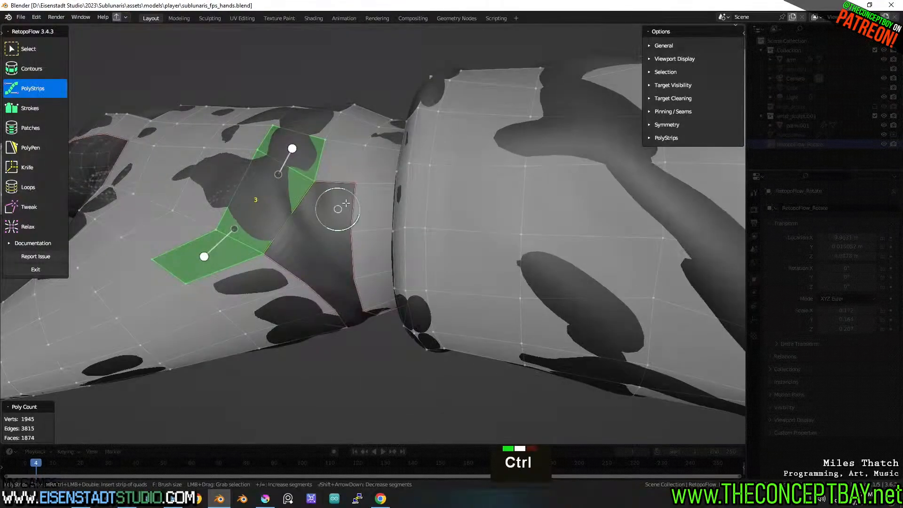
pyautogui.keyDown('ctrl'); pyautogui.click(280, 189); pyautogui.keyUp('ctrl')
pyautogui.moveTo(282, 190)
pyautogui.keyDown('ctrl'); pyautogui.mouseDown()
pyautogui.moveTo(373, 203)
pyautogui.moveTo(270, 201)
pyautogui.mouseUp(); pyautogui.keyUp('ctrl')
pyautogui.hotkey('ctrl', 'z')
pyautogui.hotkey('ctrl', 'z')
pyautogui.moveTo(334, 178)
pyautogui.keyDown('ctrl'); pyautogui.mouseDown()
pyautogui.moveTo(327, 199)
pyautogui.moveTo(370, 206)
pyautogui.mouseUp(); pyautogui.keyUp('ctrl')
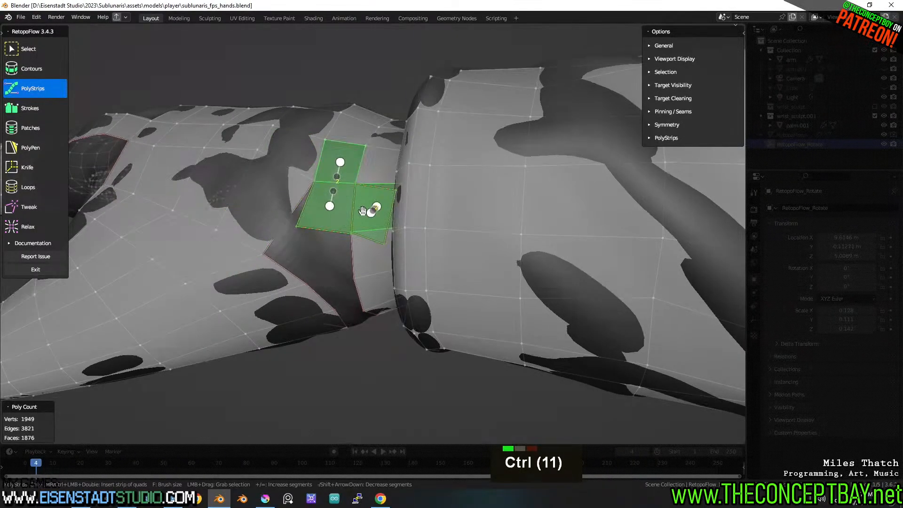
pyautogui.hotkey('ctrl', 'z')
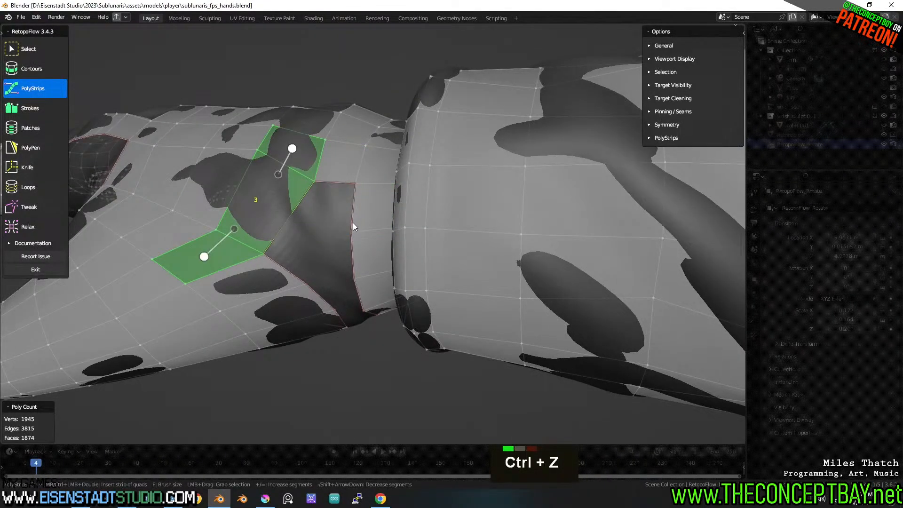
# Switch to PolyPen and add three faces in the gap between the newest bridge and the wrist edge.
pyautogui.click(40, 154)
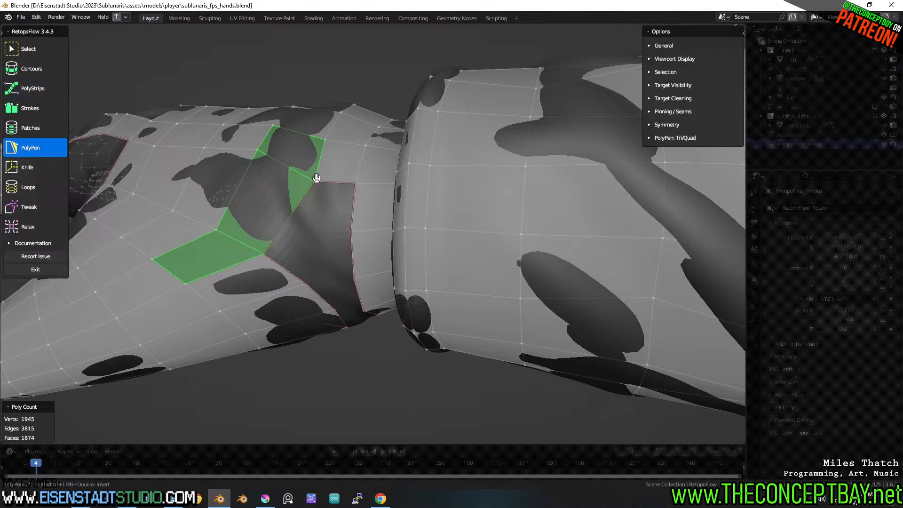
pyautogui.keyDown('ctrl'); pyautogui.click(324, 215); pyautogui.keyUp('ctrl')
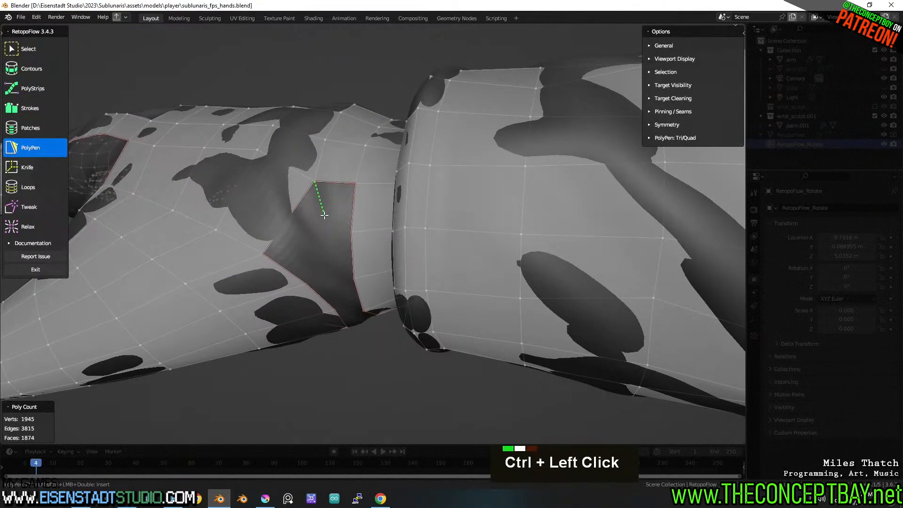
pyautogui.keyDown('ctrl'); pyautogui.click(305, 246); pyautogui.keyUp('ctrl')
pyautogui.keyDown('ctrl'); pyautogui.click(264, 253); pyautogui.keyUp('ctrl')
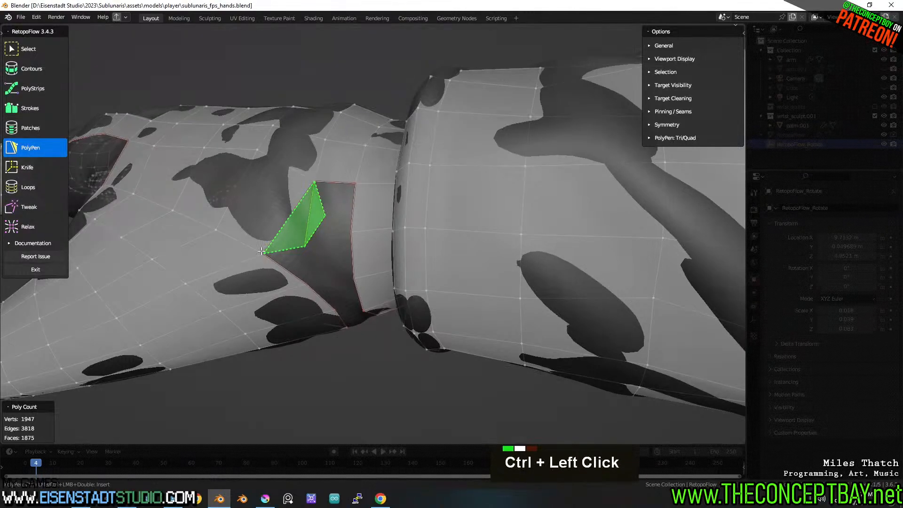
pyautogui.keyDown('ctrl'); pyautogui.click(324, 215); pyautogui.keyUp('ctrl')
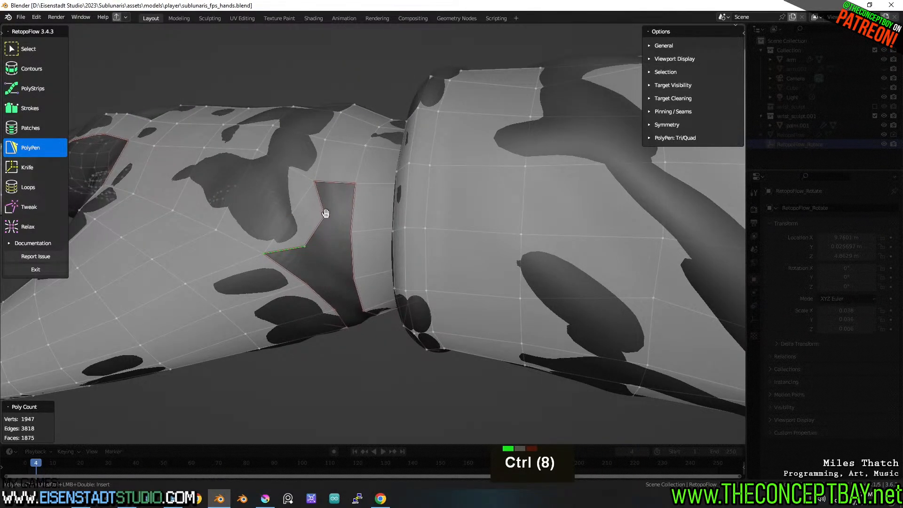
pyautogui.keyDown('ctrl'); pyautogui.click(353, 214); pyautogui.keyUp('ctrl')
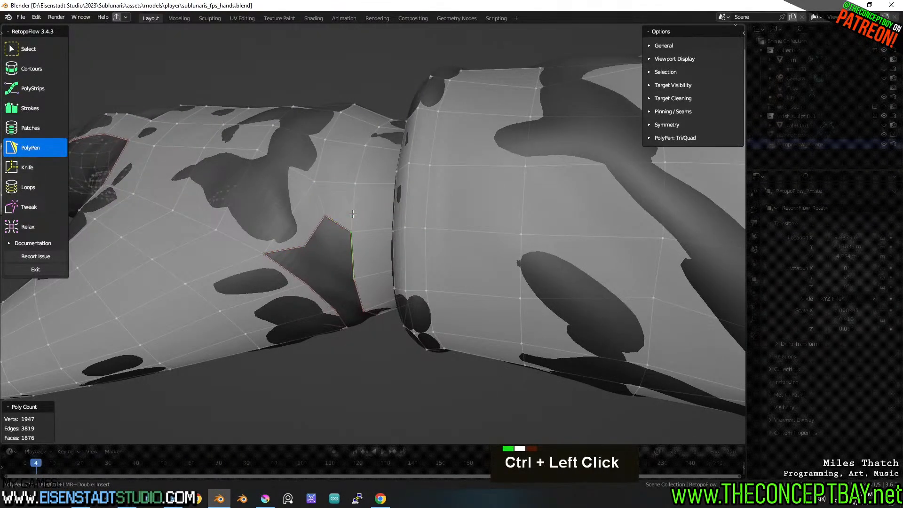
pyautogui.keyDown('ctrl'); pyautogui.click(314, 231); pyautogui.keyUp('ctrl')
# Continue the PolyPen quads down the narrow gap, joining the wrist-side faces to the open edge of the thumb base.
pyautogui.moveTo(336, 276); pyautogui.dragTo(327, 253, button='middle')
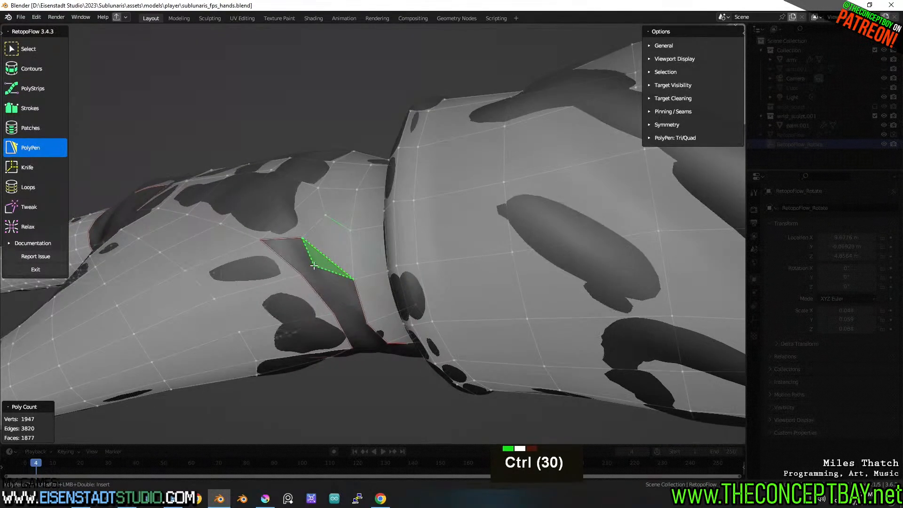
pyautogui.keyDown('ctrl'); pyautogui.click(315, 267); pyautogui.keyUp('ctrl')
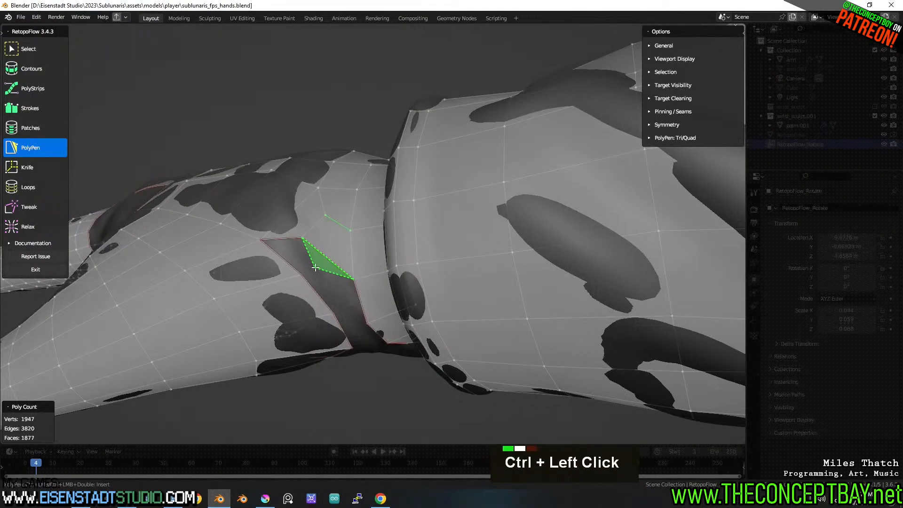
pyautogui.keyDown('ctrl'); pyautogui.click(342, 301); pyautogui.keyUp('ctrl')
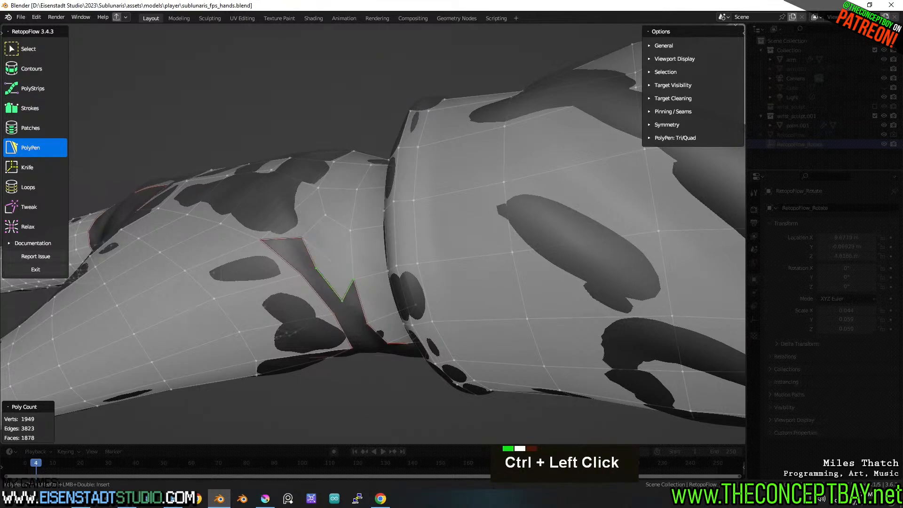
pyautogui.keyDown('ctrl'); pyautogui.click(319, 296); pyautogui.keyUp('ctrl')
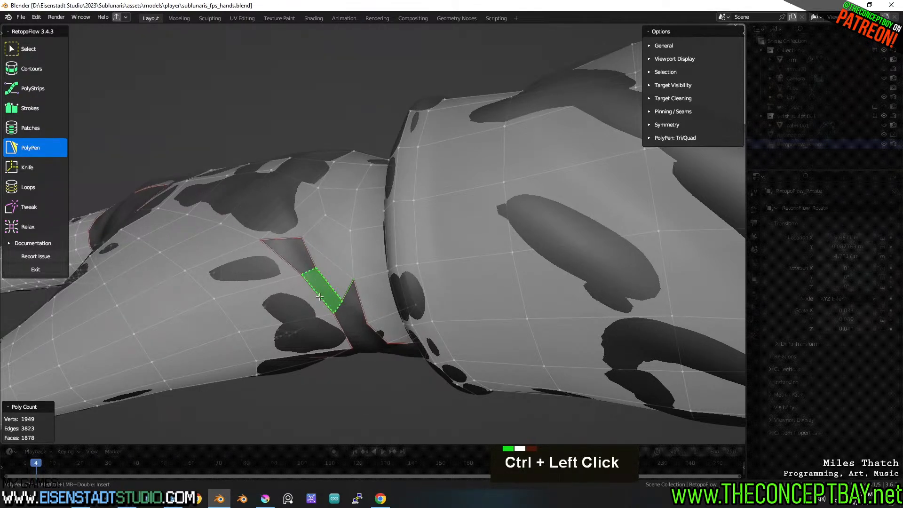
pyautogui.keyDown('ctrl'); pyautogui.click(307, 250); pyautogui.keyUp('ctrl')
# Reposition vertices along the thumb's open edge on the palm side, and bridge that edge to the wrist rim with a quad.
pyautogui.moveTo(340, 274)
pyautogui.mouseDown(button='middle')
pyautogui.moveTo(368, 290)
pyautogui.moveTo(360, 303)
pyautogui.moveTo(323, 249)
pyautogui.moveTo(336, 233)
pyautogui.moveTo(334, 244)
pyautogui.moveTo(324, 230)
pyautogui.moveTo(356, 300)
pyautogui.moveTo(337, 255)
pyautogui.moveTo(324, 257)
pyautogui.moveTo(343, 274)
pyautogui.moveTo(339, 224)
pyautogui.moveTo(328, 242)
pyautogui.moveTo(332, 275)
pyautogui.mouseUp(button='middle')
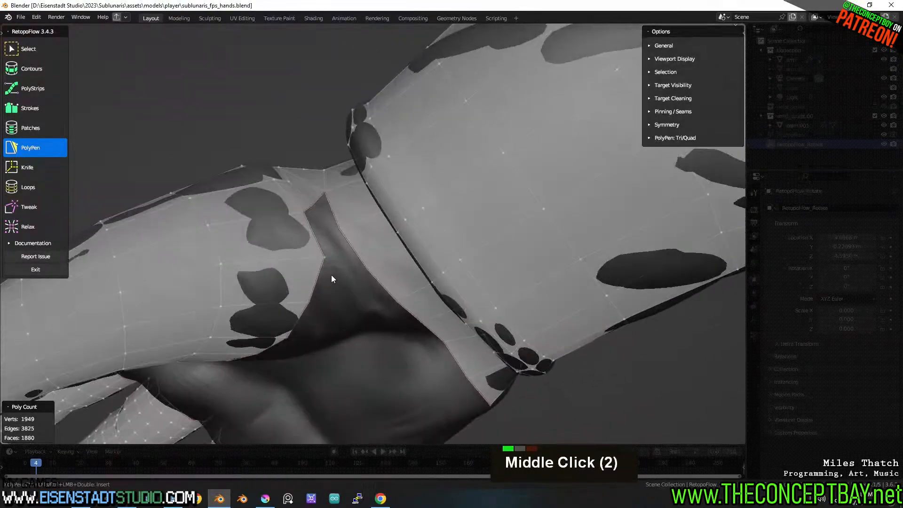
pyautogui.press('g')
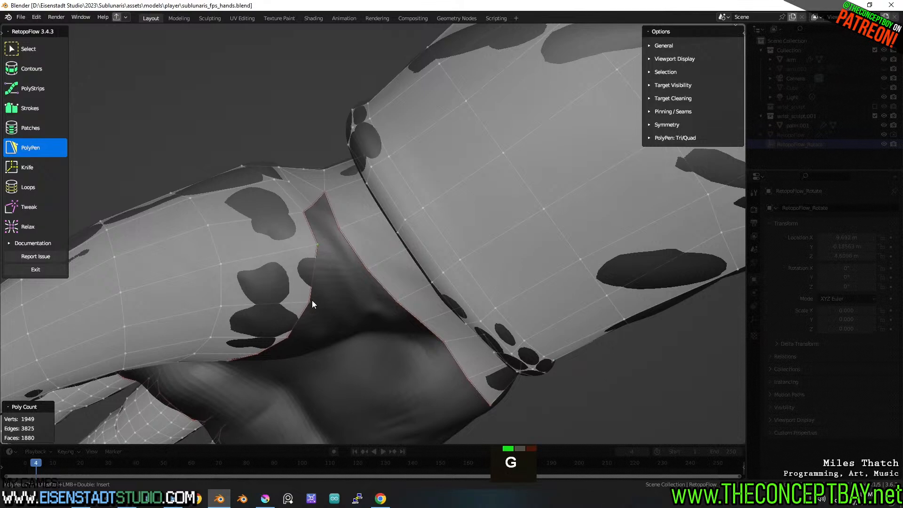
pyautogui.press('g')
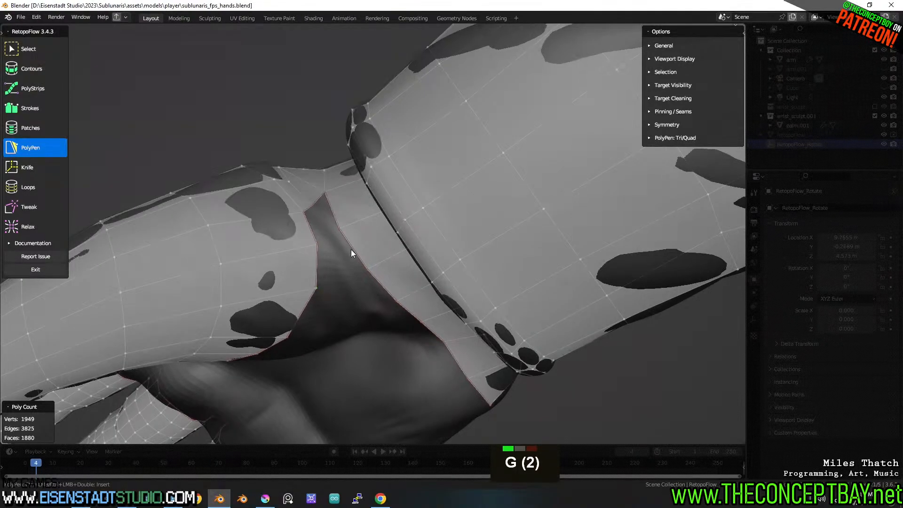
pyautogui.keyDown('ctrl'); pyautogui.click(341, 248); pyautogui.keyUp('ctrl')
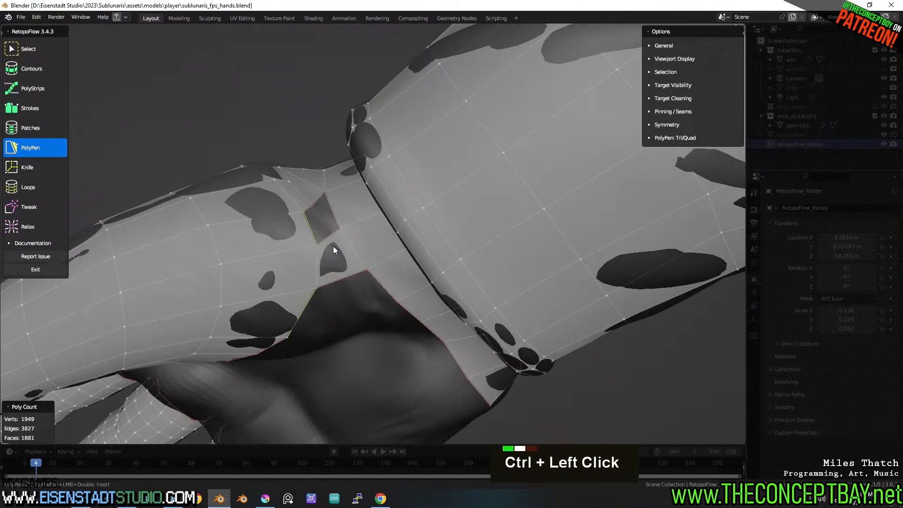
# Try to fill the diamond-shaped hole at the thumb base with PolyPen faces built around new inner vertices.
pyautogui.moveTo(333, 247); pyautogui.dragTo(324, 218, button='middle')
pyautogui.scroll(2, 324, 221)
pyautogui.press('ctrl')
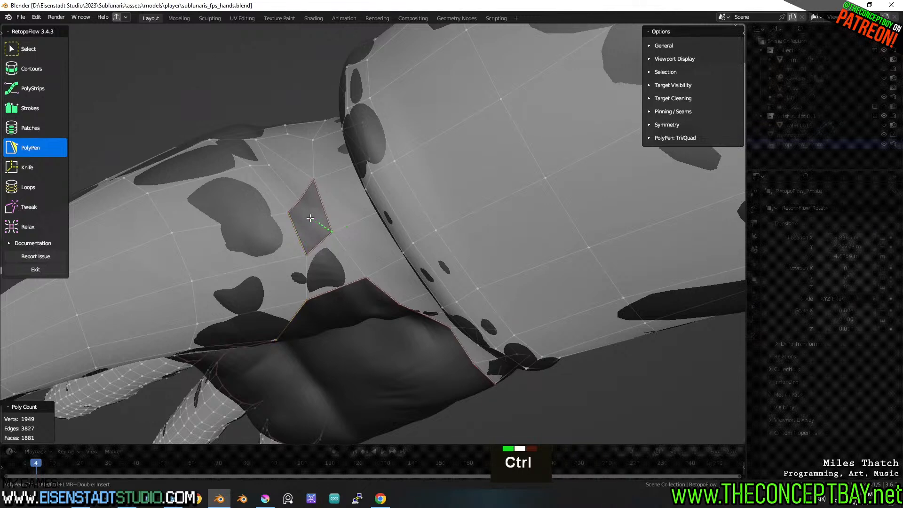
pyautogui.keyDown('ctrl'); pyautogui.click(315, 219); pyautogui.keyUp('ctrl')
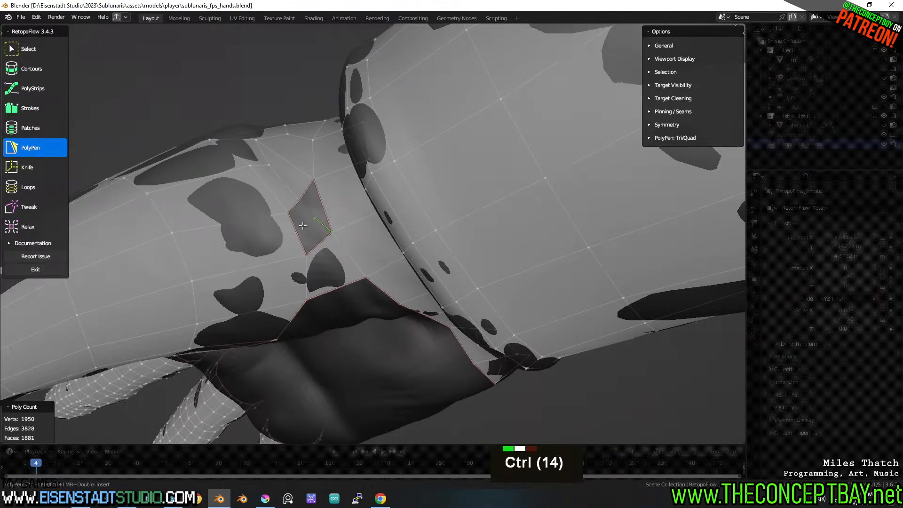
pyautogui.keyDown('ctrl'); pyautogui.click(305, 226); pyautogui.keyUp('ctrl')
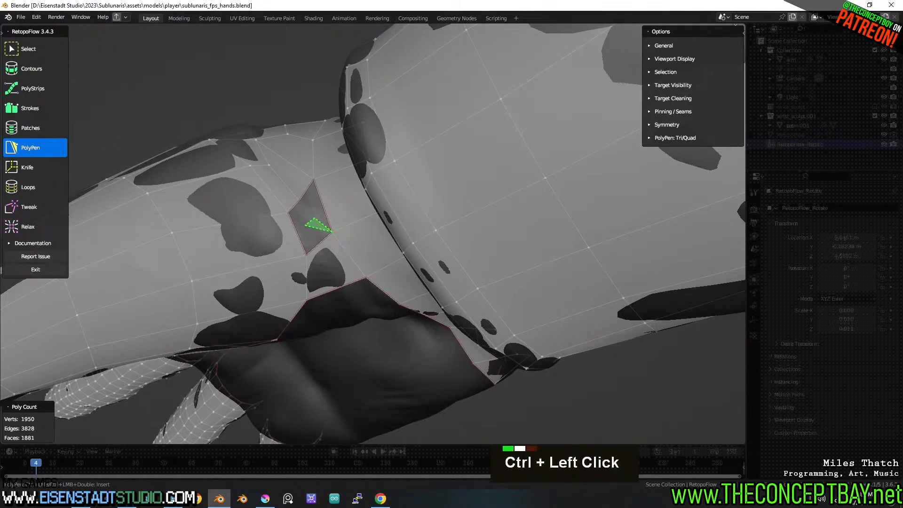
pyautogui.keyDown('ctrl'); pyautogui.click(306, 254); pyautogui.keyUp('ctrl')
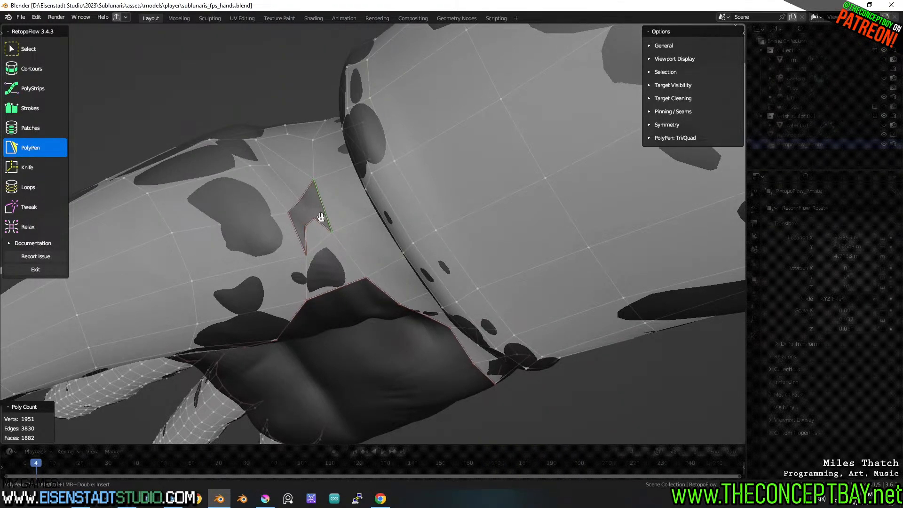
pyautogui.keyDown('ctrl'); pyautogui.click(305, 190); pyautogui.keyUp('ctrl')
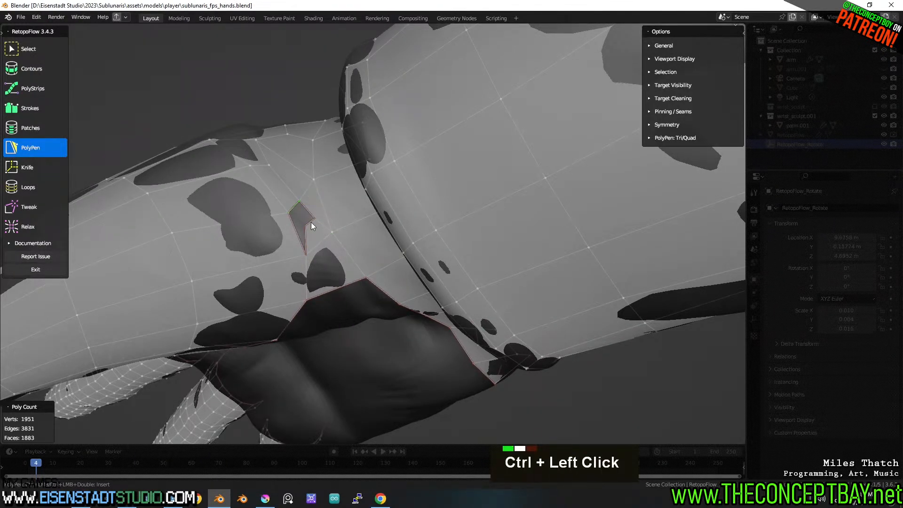
# Undo the faces drawn inside the diamond-shaped hole, going back to its first inner edge.
pyautogui.hotkey('ctrl', 'z')
pyautogui.hotkey('ctrl', 'z')
pyautogui.hotkey('ctrl', 'z')
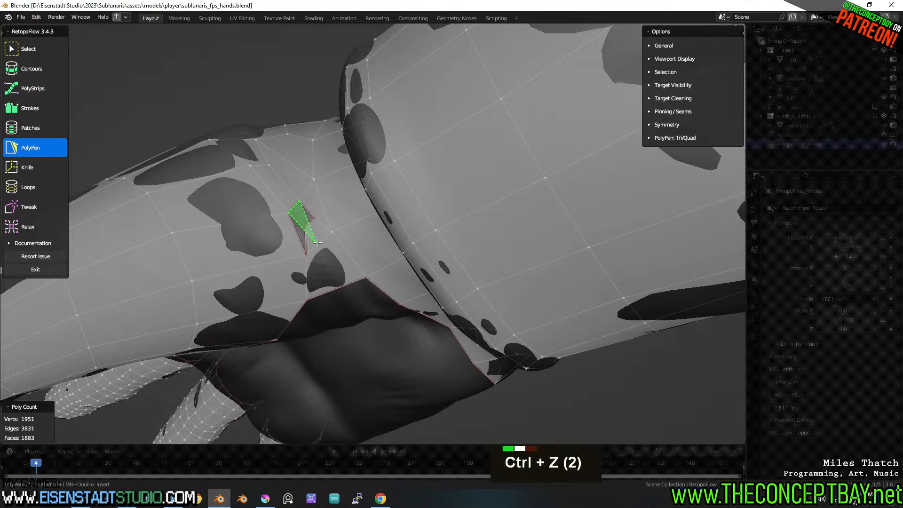
pyautogui.hotkey('ctrl', 'z')
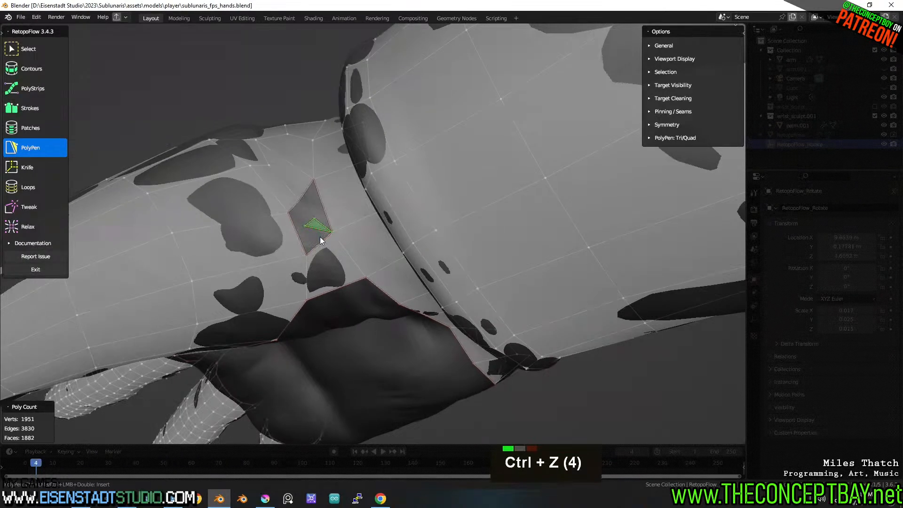
pyautogui.hotkey('ctrl', 'z')
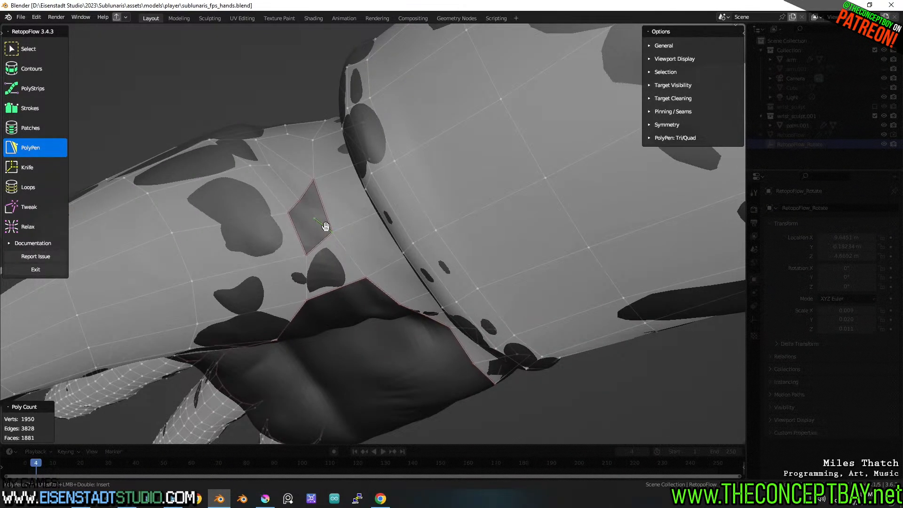
# Fill the upper corner of the hole with a PolyPen face, and try a further face along its thumb side before undoing it.
pyautogui.keyDown('ctrl'); pyautogui.click(308, 189); pyautogui.keyUp('ctrl')
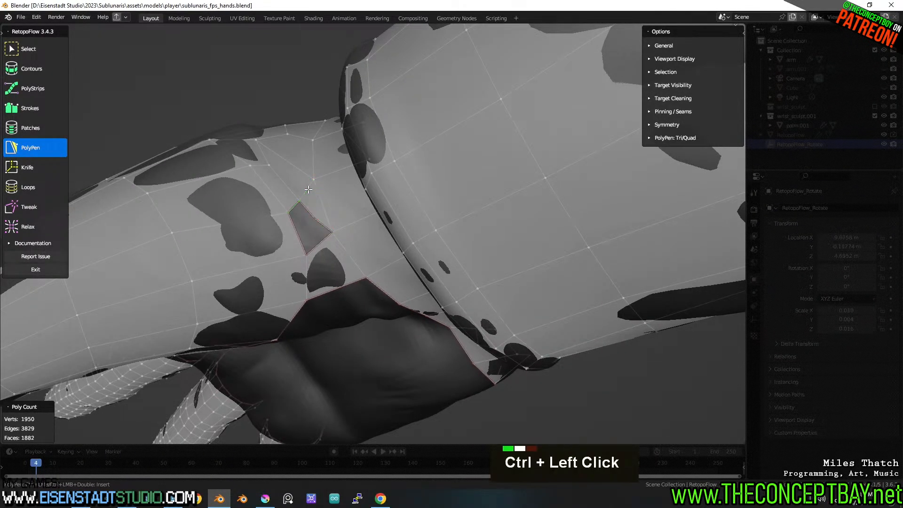
pyautogui.keyDown('ctrl'); pyautogui.click(301, 227); pyautogui.keyUp('ctrl')
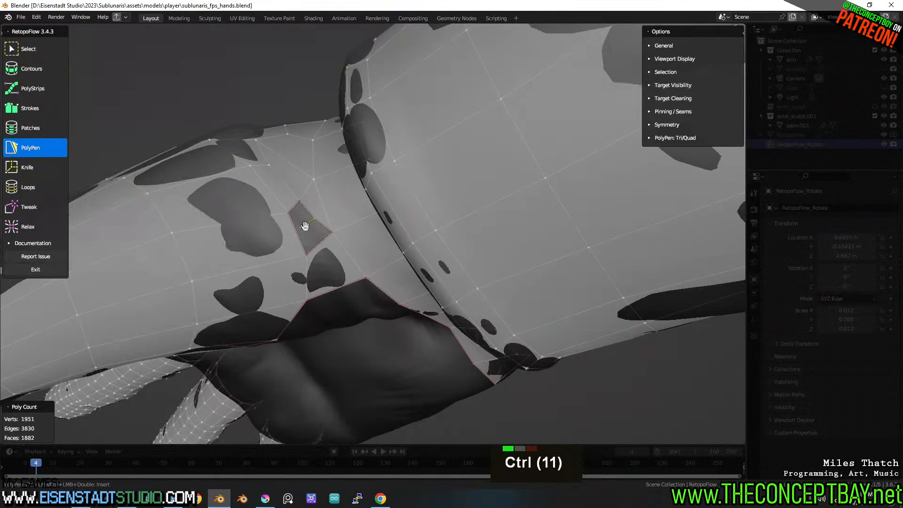
pyautogui.keyDown('ctrl'); pyautogui.click(295, 207); pyautogui.keyUp('ctrl')
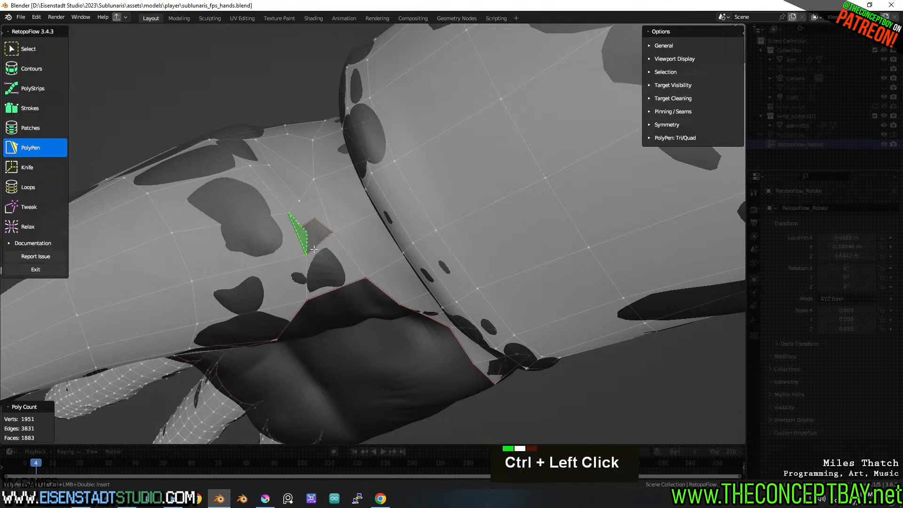
pyautogui.hotkey('ctrl', 'z')
pyautogui.hotkey('ctrl', 'z')
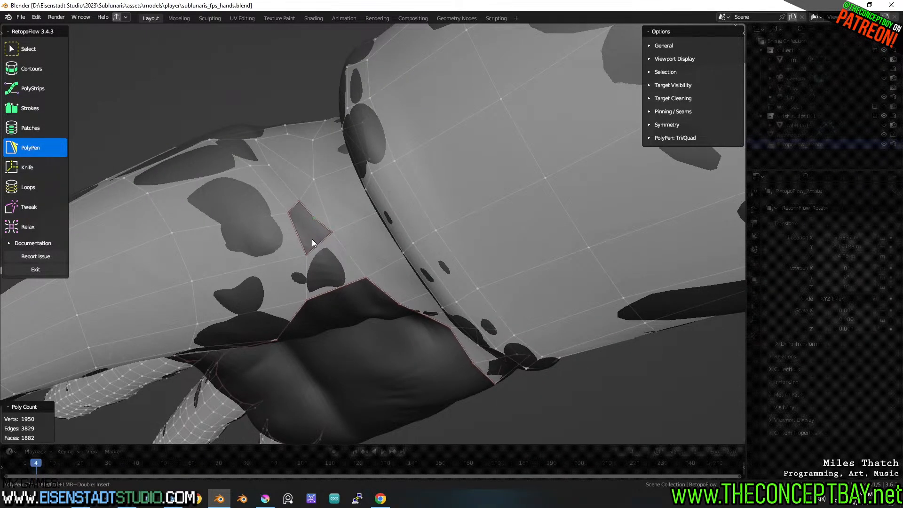
# Try to close the rest of the hole by adding a lower PolyPen face and merging the inner vertices into the border.
pyautogui.press('ctrl')
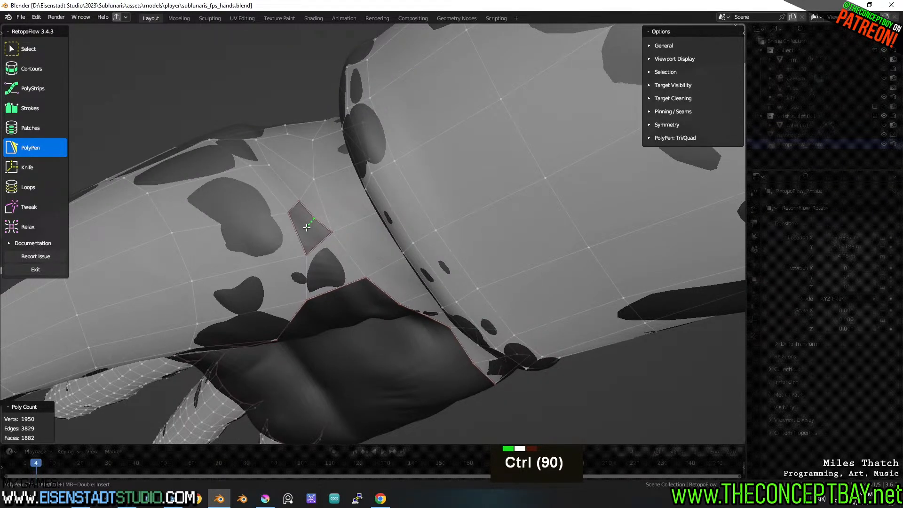
pyautogui.keyDown('ctrl'); pyautogui.click(308, 225); pyautogui.keyUp('ctrl')
pyautogui.keyDown('ctrl'); pyautogui.click(320, 246); pyautogui.keyUp('ctrl')
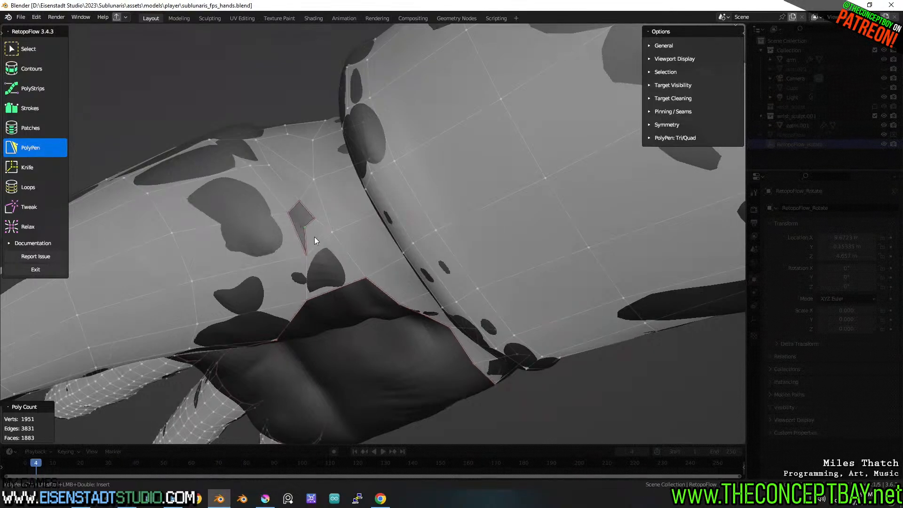
pyautogui.press('g')
pyautogui.press('1')
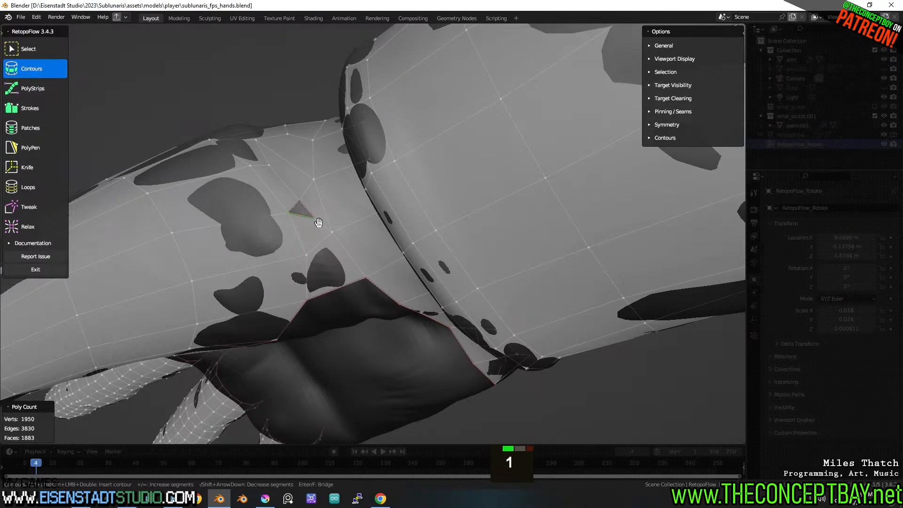
pyautogui.press('Escape')
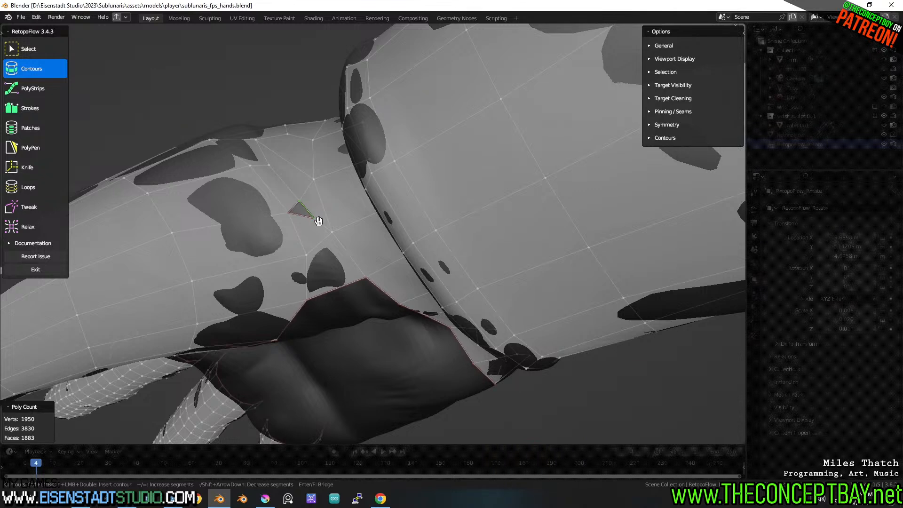
pyautogui.click(38, 42)
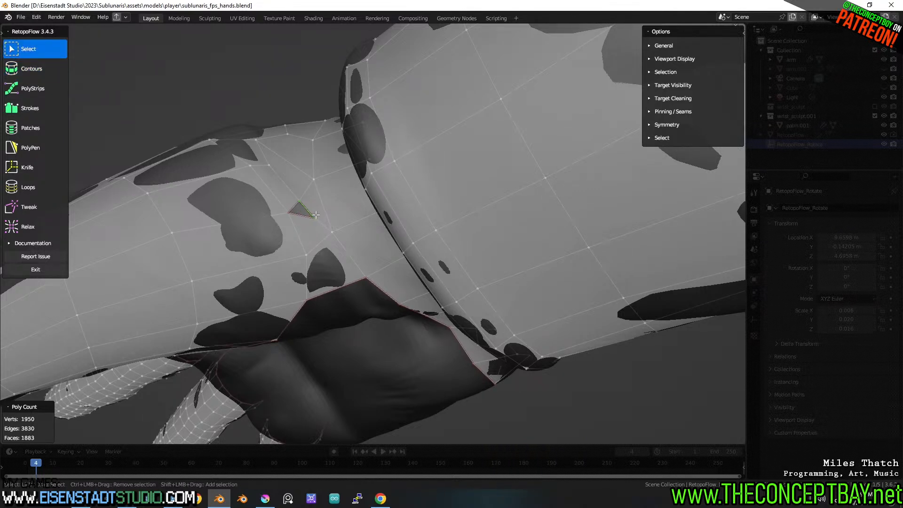
pyautogui.press('g')
# Try nudging a vertex near the closed gap, and examine the surrounding topology from the hand, palm and wrist sides.
pyautogui.moveTo(345, 227); pyautogui.dragTo(361, 292, button='middle')
pyautogui.scroll(-4, 357, 273)
pyautogui.scroll(3, 327, 200)
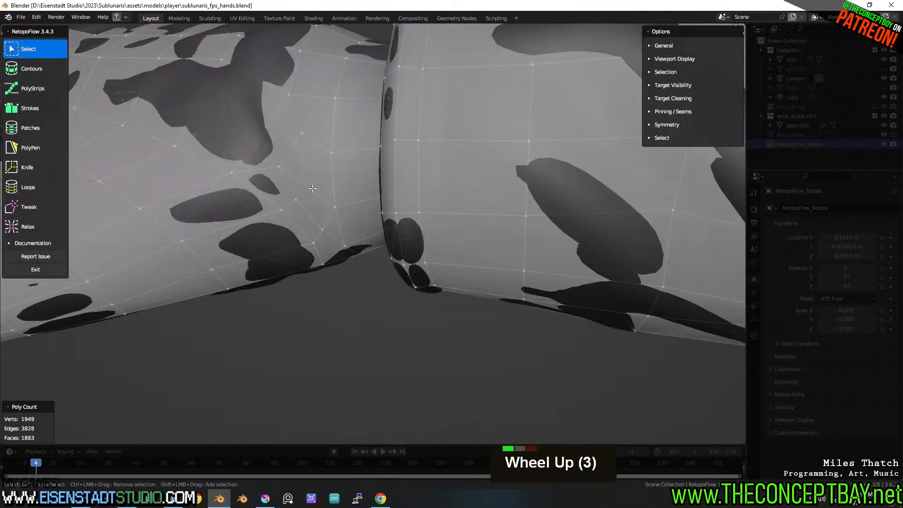
pyautogui.press('g')
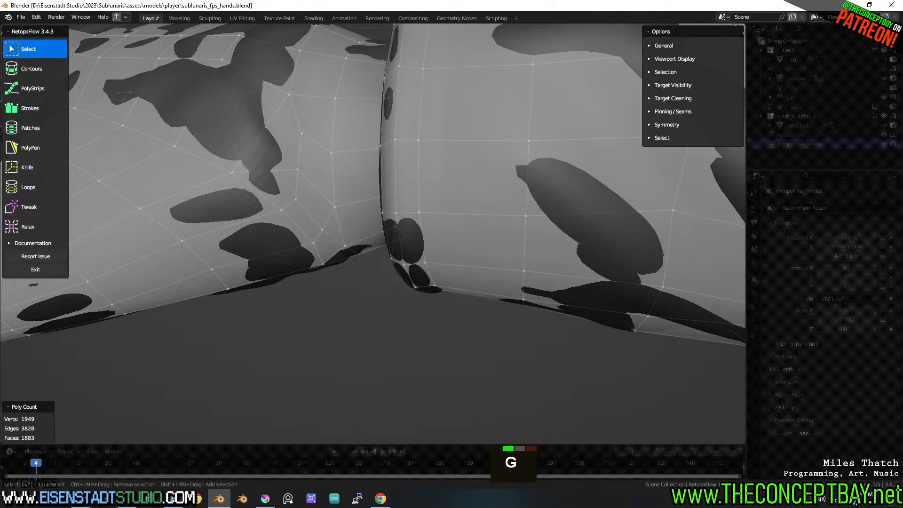
pyautogui.scroll(-2, 327, 223)
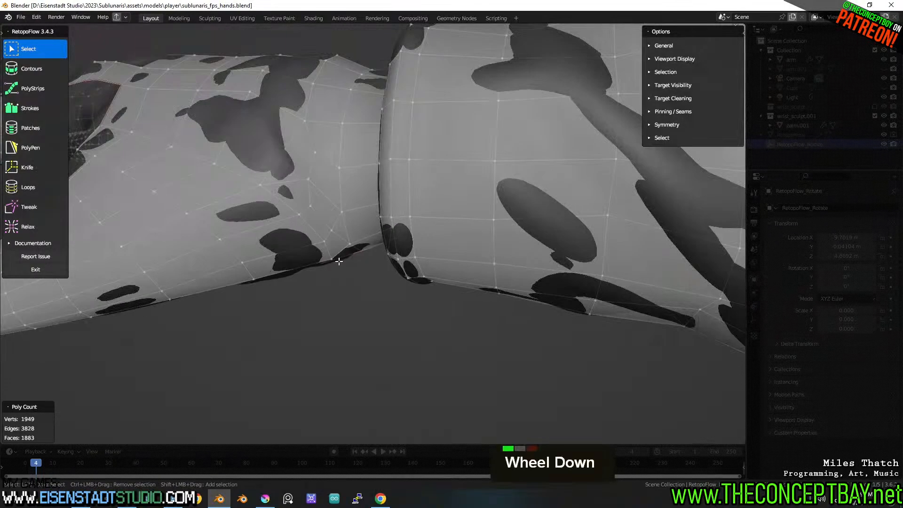
pyautogui.moveTo(326, 223); pyautogui.dragTo(351, 172, button='middle')
pyautogui.scroll(-3, 351, 172)
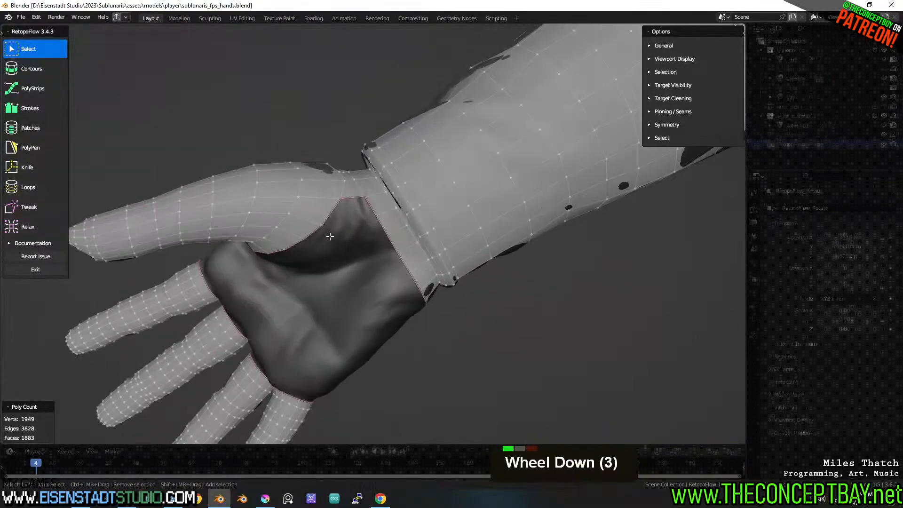
pyautogui.moveTo(329, 236); pyautogui.dragTo(349, 226, button='middle')
pyautogui.keyDown('shift'); pyautogui.moveTo(522, 187); pyautogui.dragTo(511, 206, button='middle'); pyautogui.keyUp('shift')
pyautogui.moveTo(467, 159); pyautogui.dragTo(432, 126, button='middle')
# Undo the vertex moves, the merges and the lower face, leaving only the hole's upper corner filled.
pyautogui.hotkey('ctrl', 'z')
pyautogui.hotkey('ctrl', 'z')
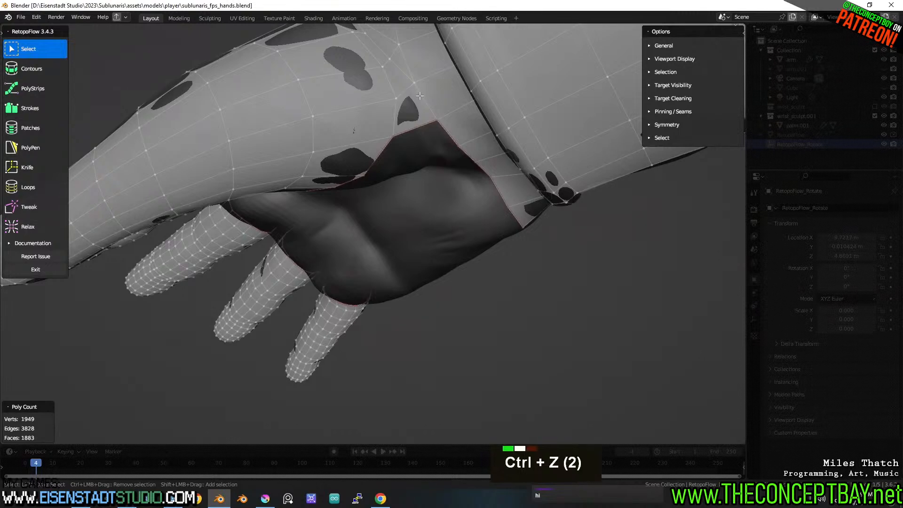
pyautogui.keyDown('shift'); pyautogui.moveTo(407, 62); pyautogui.dragTo(402, 122, button='middle'); pyautogui.keyUp('shift')
pyautogui.hotkey('ctrl', 'z')
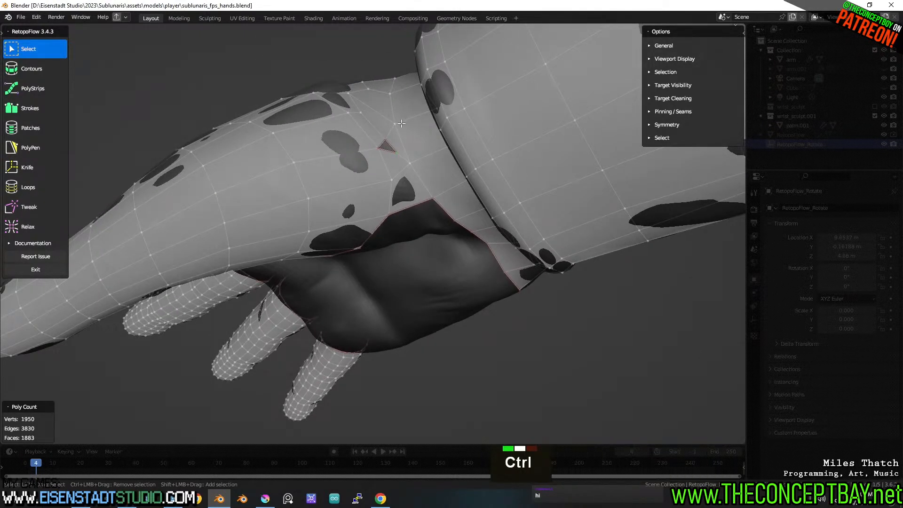
pyautogui.hotkey('ctrl', 'z')
pyautogui.hotkey('ctrl', 'z')
pyautogui.hotkey('ctrl', 'z')
pyautogui.hotkey('ctrl', 'z')
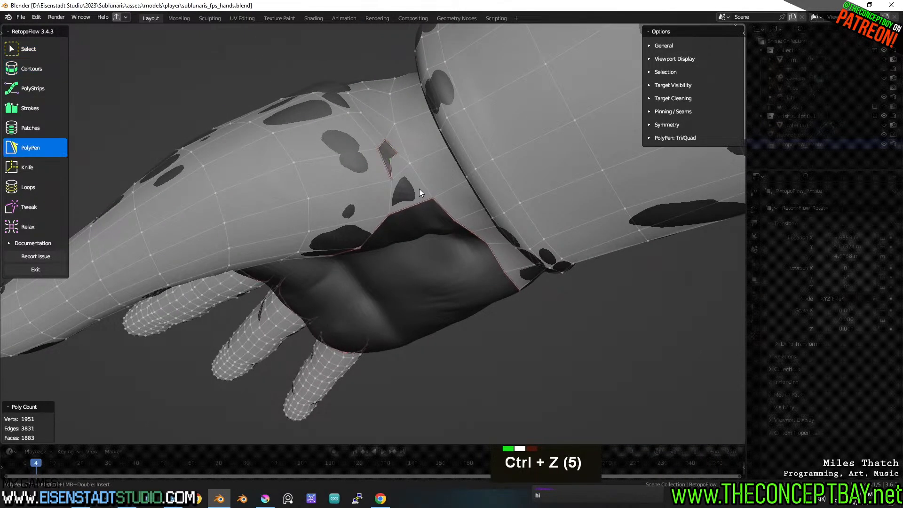
pyautogui.hotkey('ctrl', 'z')
pyautogui.hotkey('ctrl', 'z')
pyautogui.hotkey('ctrl', 'z')
# Insert an edge loop with the Loops tool through the quad between the small hole and the open palm edge.
pyautogui.hotkey('ctrl', 'r')
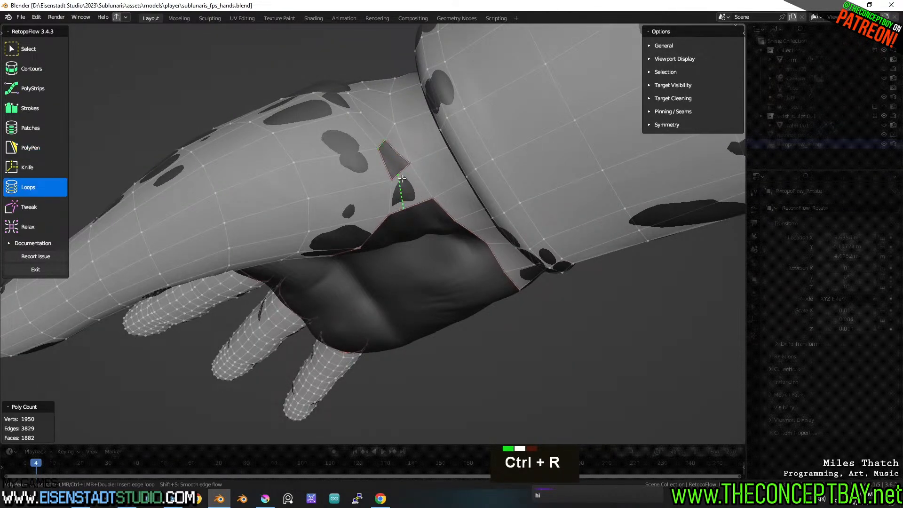
pyautogui.click(403, 177)
pyautogui.scroll(3, 417, 170)
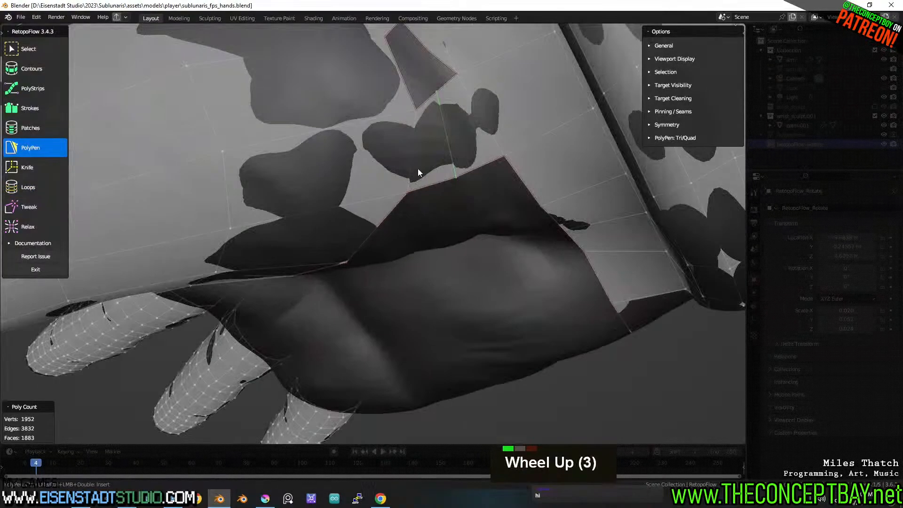
pyautogui.keyDown('shift'); pyautogui.moveTo(417, 170); pyautogui.dragTo(402, 236, button='middle'); pyautogui.keyUp('shift')
# Delete the inner edge and its face from the hole's upper corner, and try to dissolve the leftover inner edge.
pyautogui.press('1')
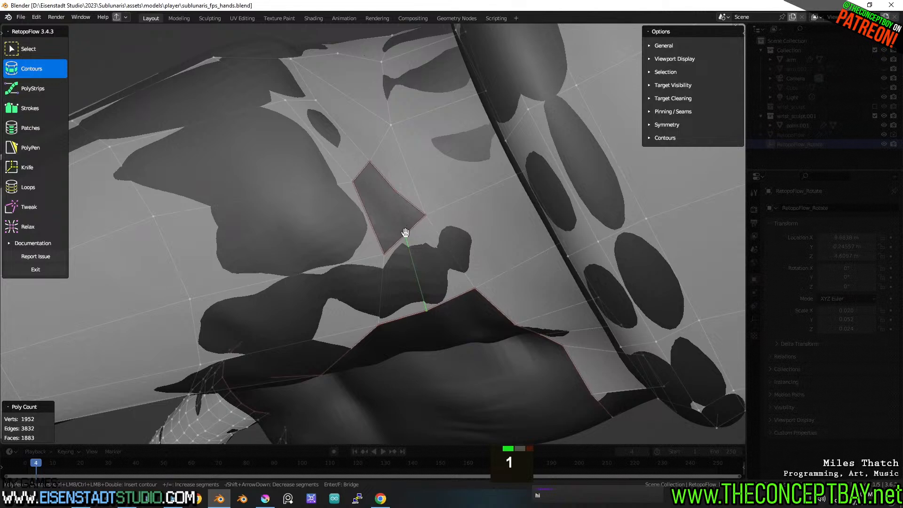
pyautogui.press('x')
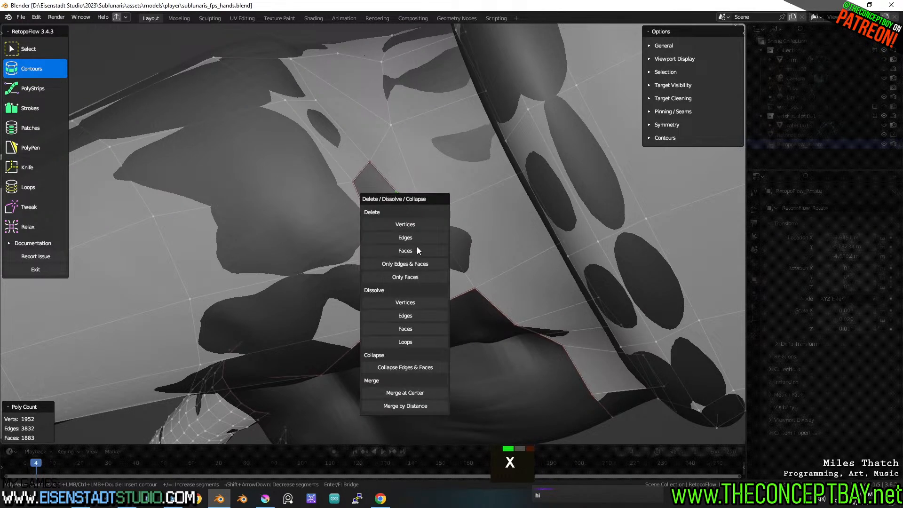
pyautogui.click(406, 238)
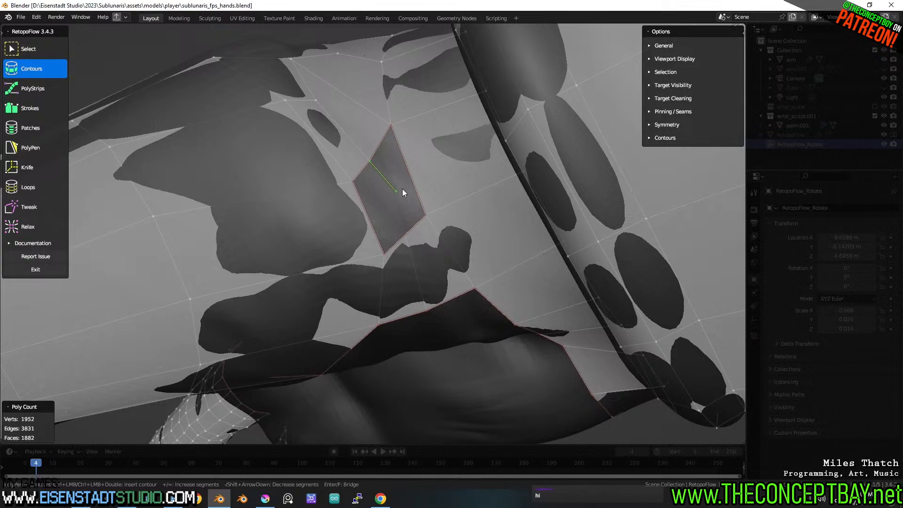
pyautogui.press('g')
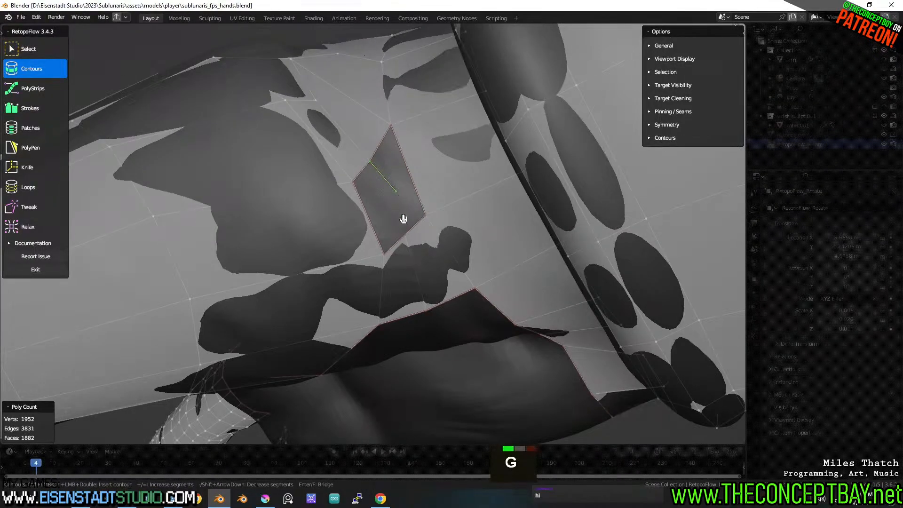
pyautogui.press('Escape')
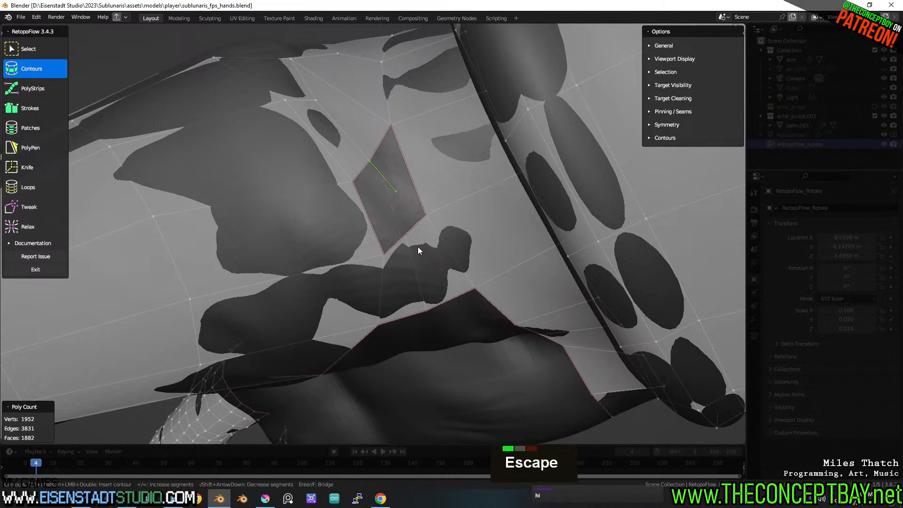
pyautogui.press('x')
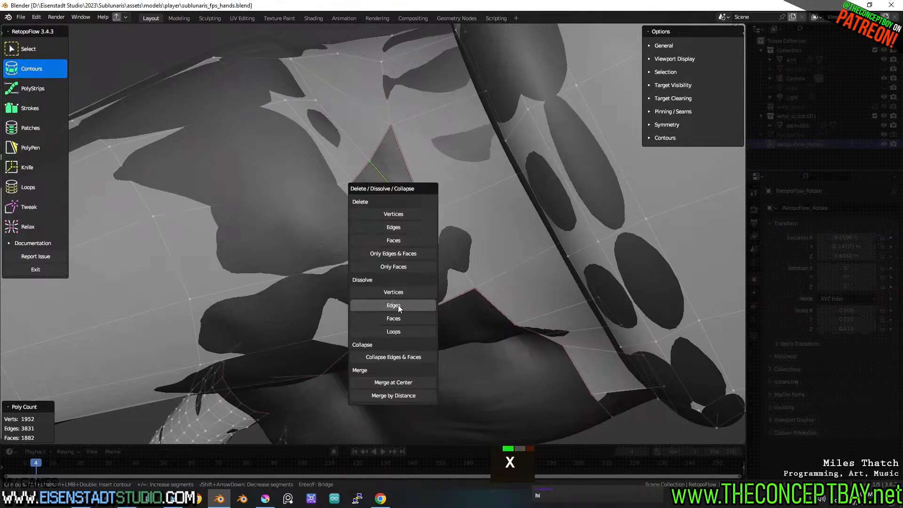
pyautogui.click(398, 305)
# Fill the diamond-shaped hole at the thumb base with two side-by-side quads using the PolyPen tool.
pyautogui.press('2')
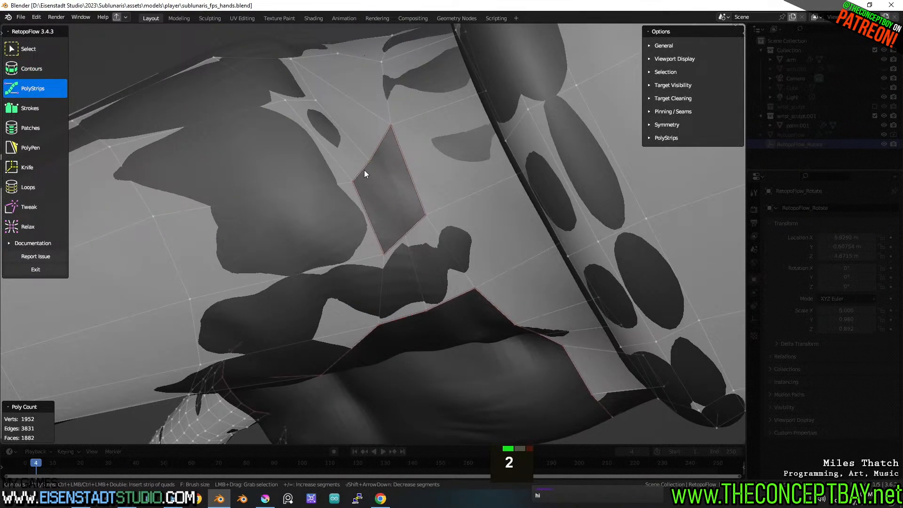
pyautogui.click(57, 148)
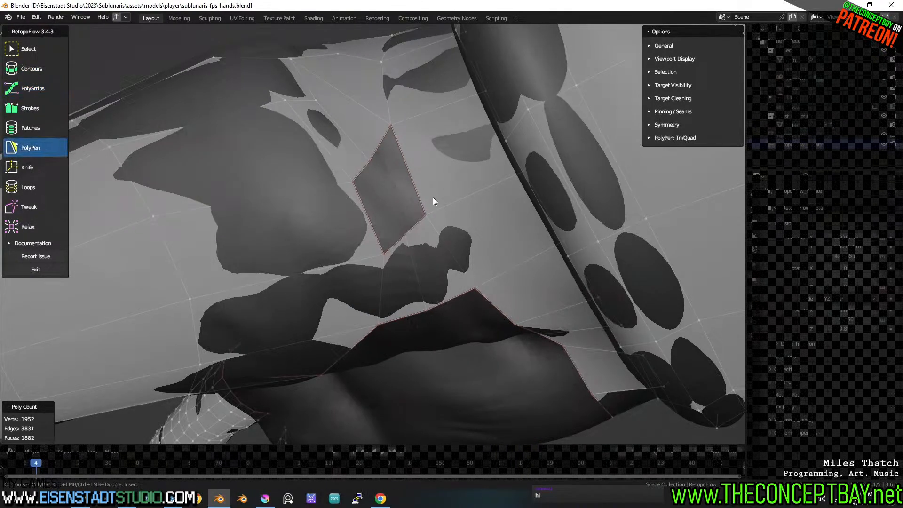
pyautogui.keyDown('ctrl'); pyautogui.click(396, 242); pyautogui.keyUp('ctrl')
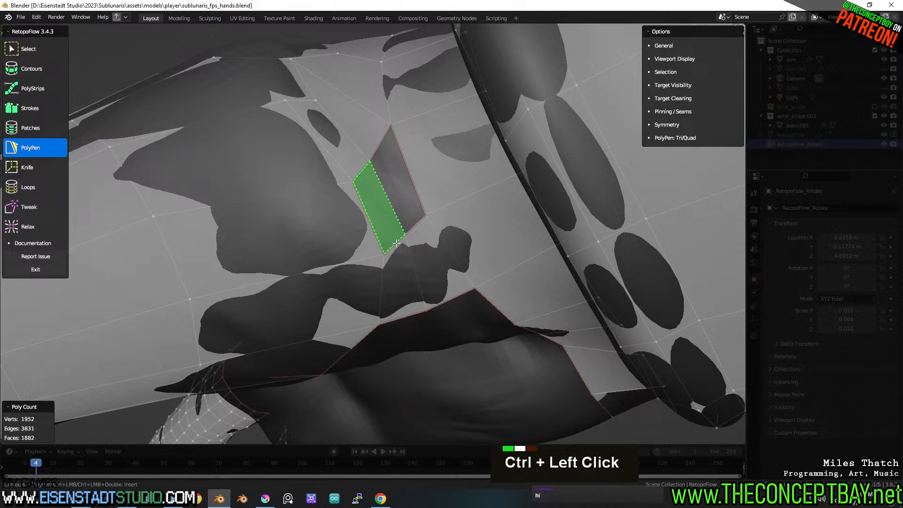
pyautogui.click(414, 225)
pyautogui.keyDown('ctrl'); pyautogui.click(380, 143); pyautogui.keyUp('ctrl')
pyautogui.click(422, 270)
# Extend the wrist's open palm-side edge with one row of quads using Strokes, aligned to the thumb-side border.
pyautogui.moveTo(422, 270); pyautogui.dragTo(269, 194, button='middle')
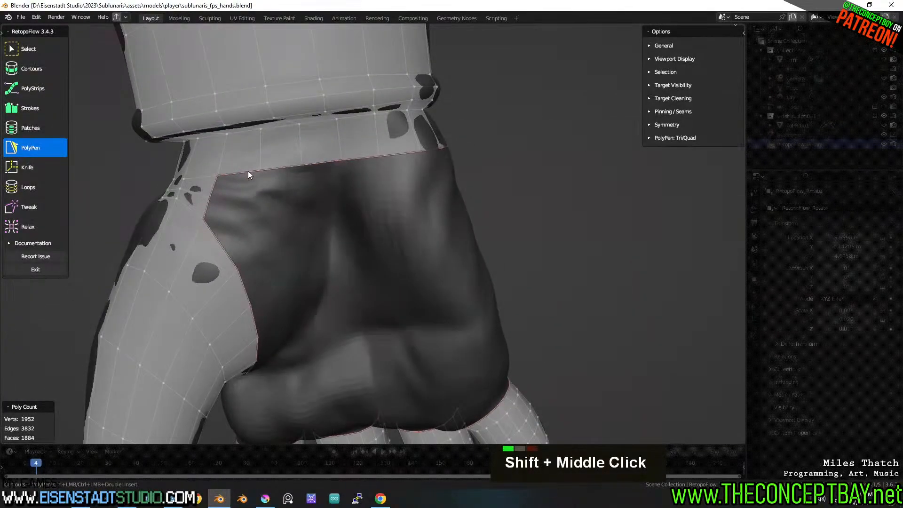
pyautogui.keyDown('ctrl'); pyautogui.keyDown('shift'); pyautogui.click(430, 146); pyautogui.keyUp('shift'); pyautogui.keyUp('ctrl')
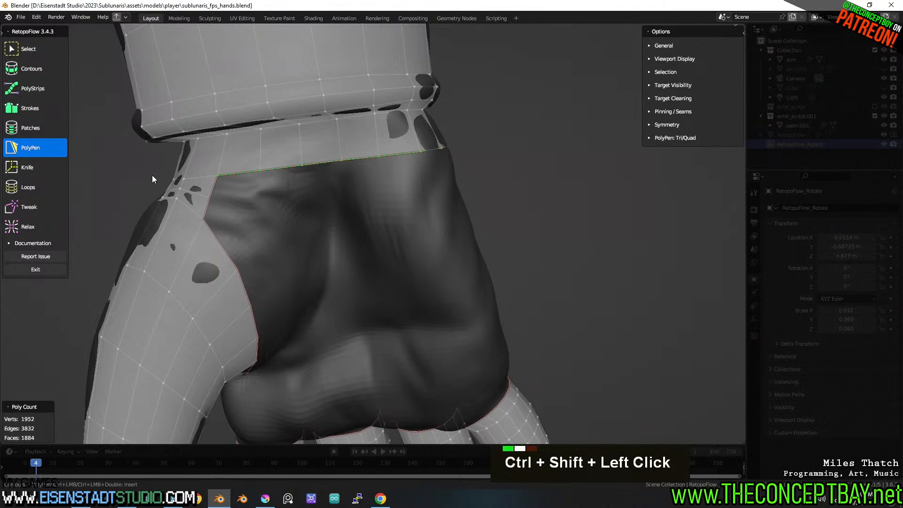
pyautogui.click(41, 109)
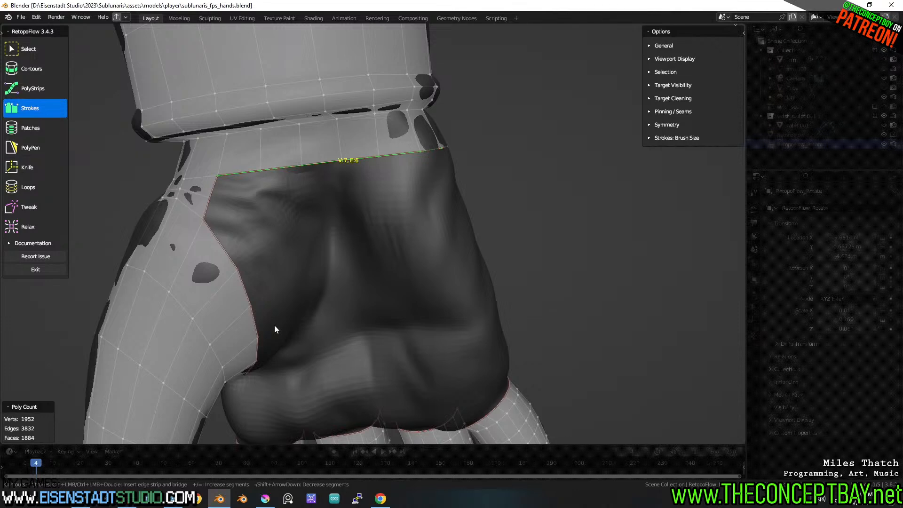
pyautogui.moveTo(221, 200)
pyautogui.keyDown('ctrl'); pyautogui.mouseDown()
pyautogui.moveTo(373, 209)
pyautogui.moveTo(459, 195)
pyautogui.moveTo(470, 210)
pyautogui.mouseUp(); pyautogui.keyUp('ctrl')
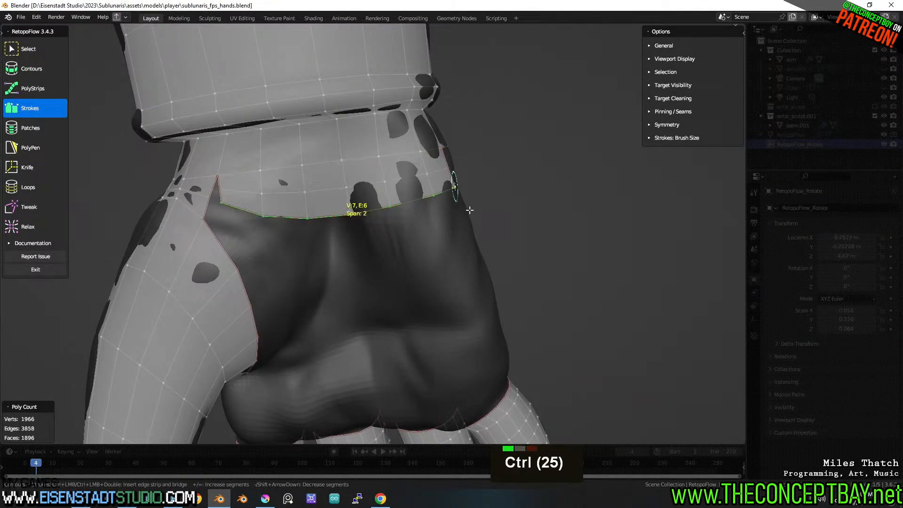
pyautogui.hotkey('ctrl', 'z')
pyautogui.moveTo(209, 195)
pyautogui.keyDown('ctrl'); pyautogui.mouseDown()
pyautogui.moveTo(351, 198)
pyautogui.moveTo(447, 182)
pyautogui.moveTo(445, 189)
pyautogui.mouseUp(); pyautogui.keyUp('ctrl')
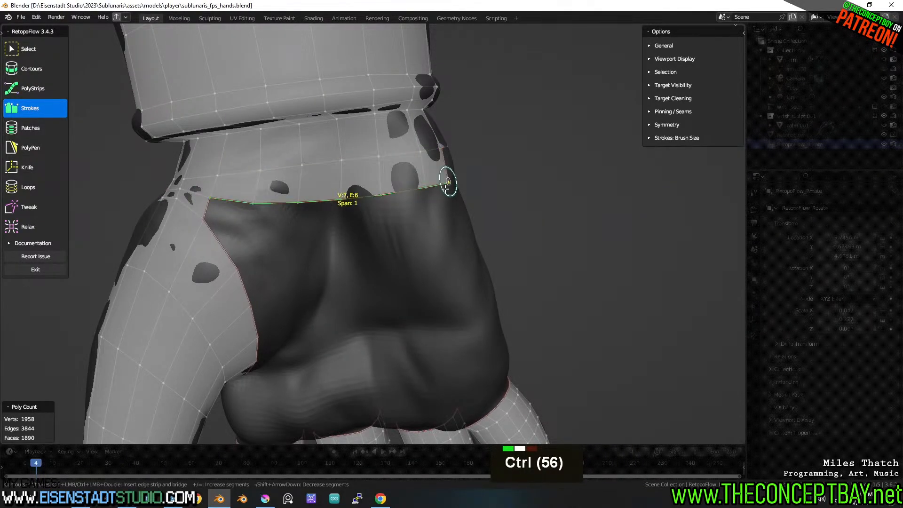
pyautogui.moveTo(445, 189); pyautogui.dragTo(381, 166, button='middle')
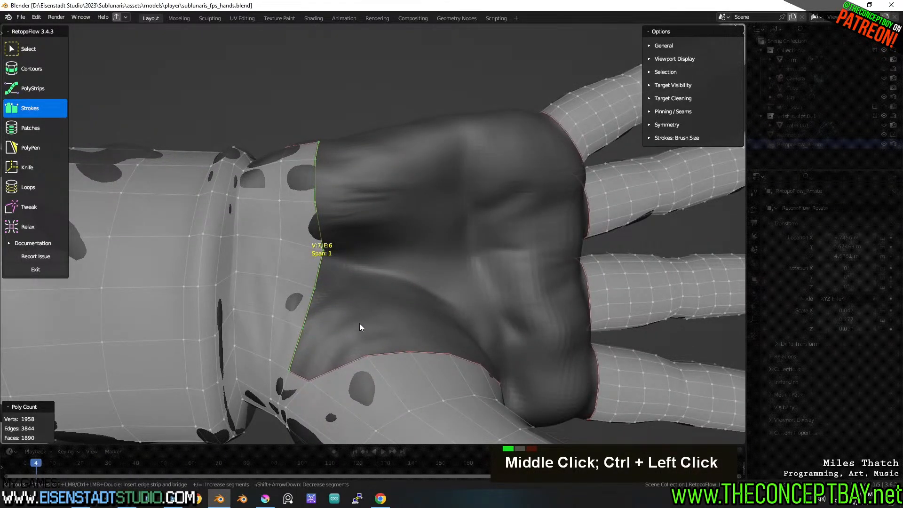
# Bridge the gap between the new wrist row and the thumb base with a quad using PolyStrips.
pyautogui.press('q')
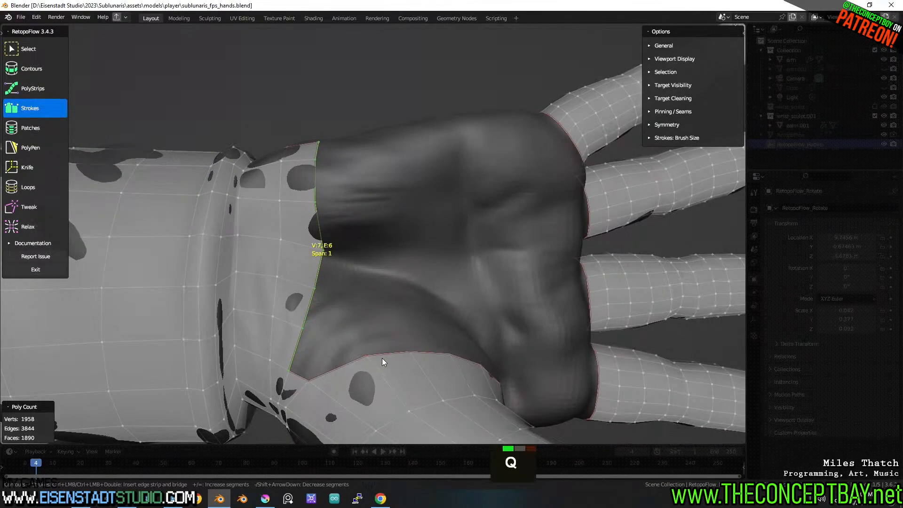
pyautogui.click(479, 336)
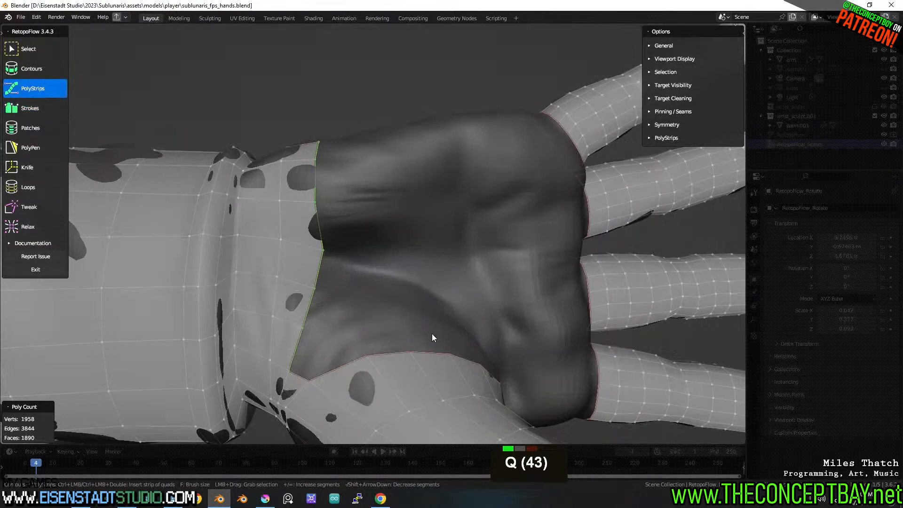
pyautogui.keyDown('ctrl'); pyautogui.click(283, 343); pyautogui.keyUp('ctrl')
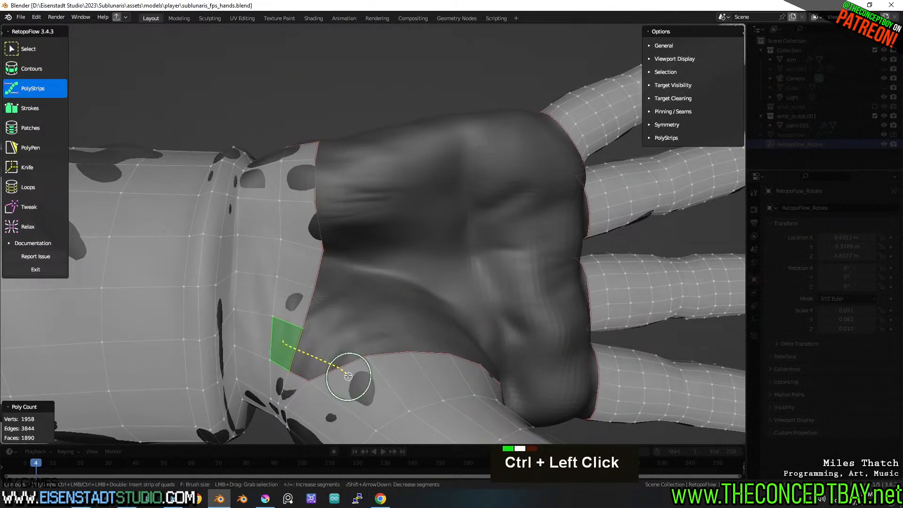
pyautogui.keyDown('ctrl'); pyautogui.click(364, 394); pyautogui.keyUp('ctrl')
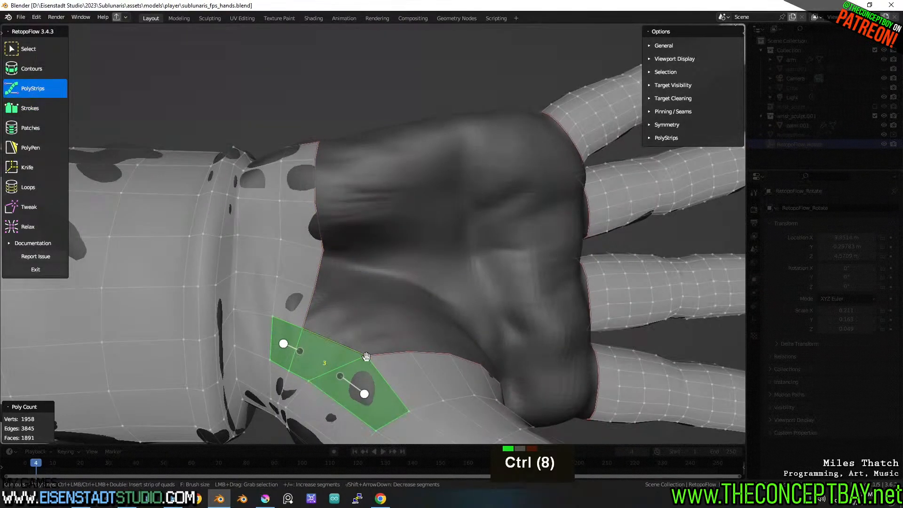
pyautogui.hotkey('ctrl', 'z')
# Try a Strokes extension across the palm from the single open edge of the bridging quad.
pyautogui.press('q')
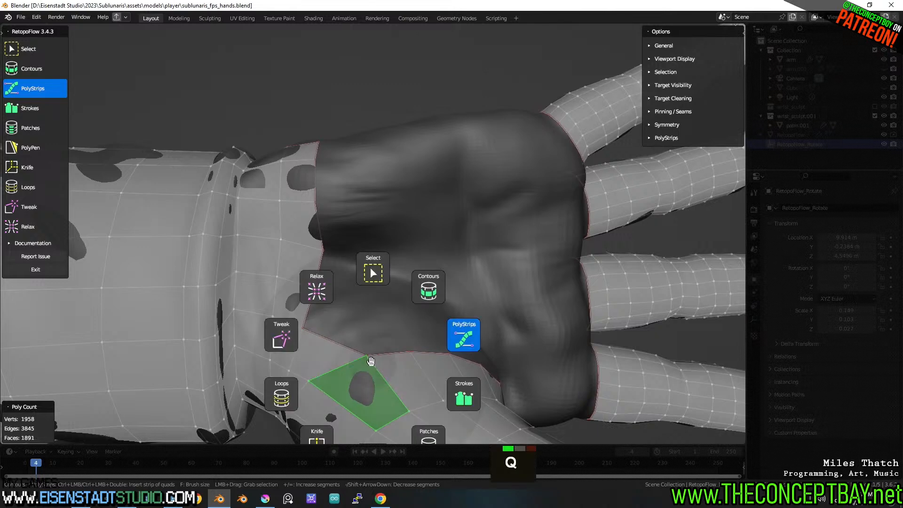
pyautogui.click(428, 287)
pyautogui.press('q')
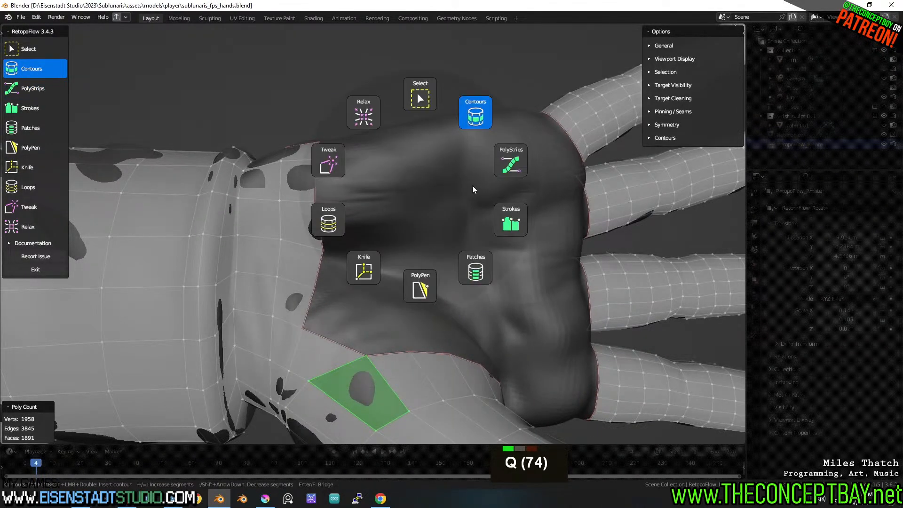
pyautogui.click(513, 221)
pyautogui.click(343, 345)
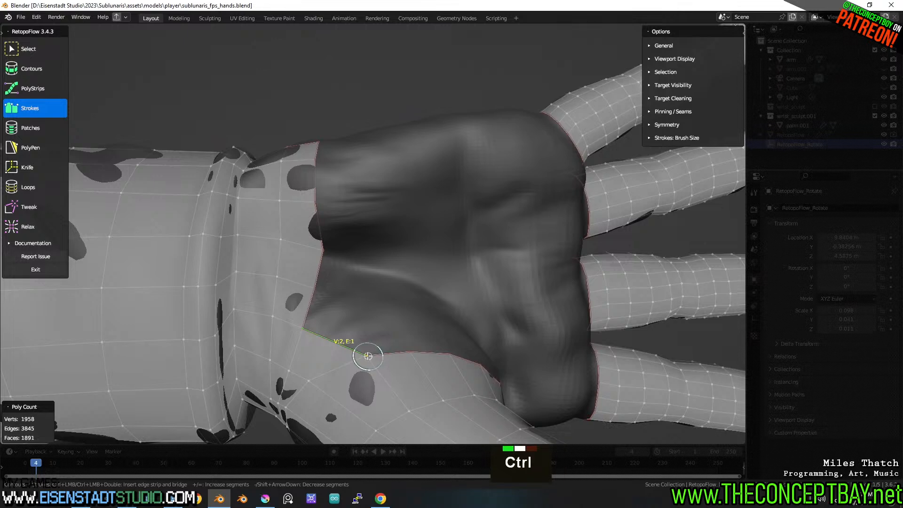
pyautogui.moveTo(368, 355)
pyautogui.keyDown('ctrl'); pyautogui.mouseDown()
pyautogui.moveTo(385, 206)
pyautogui.moveTo(382, 137)
pyautogui.mouseUp(); pyautogui.keyUp('ctrl')
pyautogui.hotkey('ctrl', 'z')
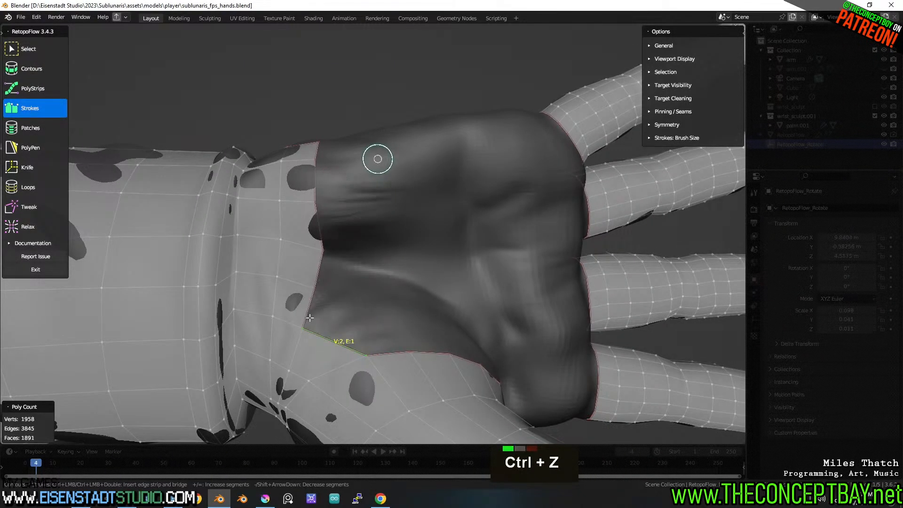
# Try adding another row of quads across the palm from the wrist's open edge with Strokes, and undo it.
pyautogui.keyDown('shift'); pyautogui.doubleClick(311, 309); pyautogui.keyUp('shift')
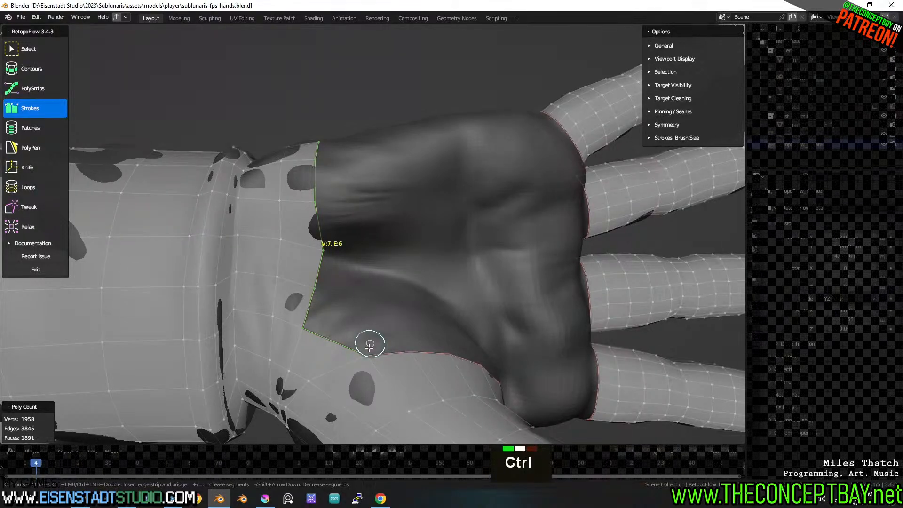
pyautogui.keyDown('ctrl'); pyautogui.moveTo(368, 355); pyautogui.dragTo(369, 135); pyautogui.keyUp('ctrl')
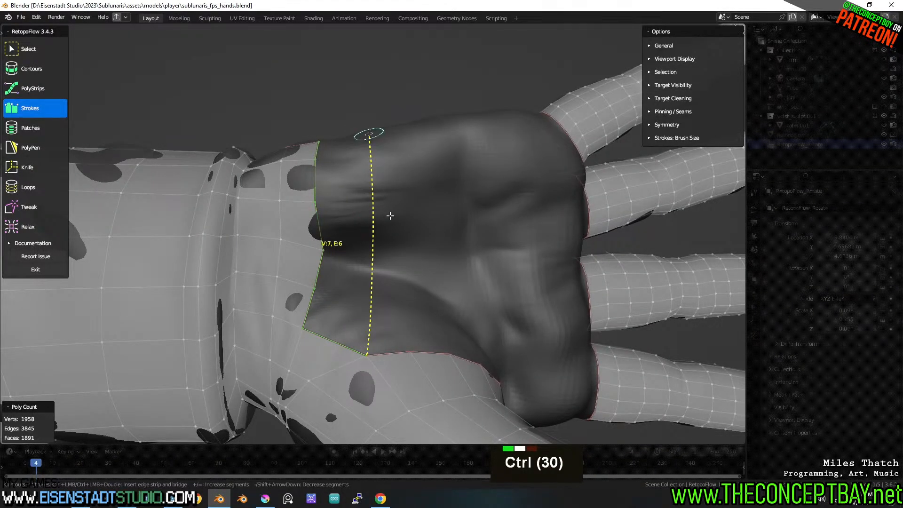
pyautogui.hotkey('ctrl', 'z')
pyautogui.click(393, 240)
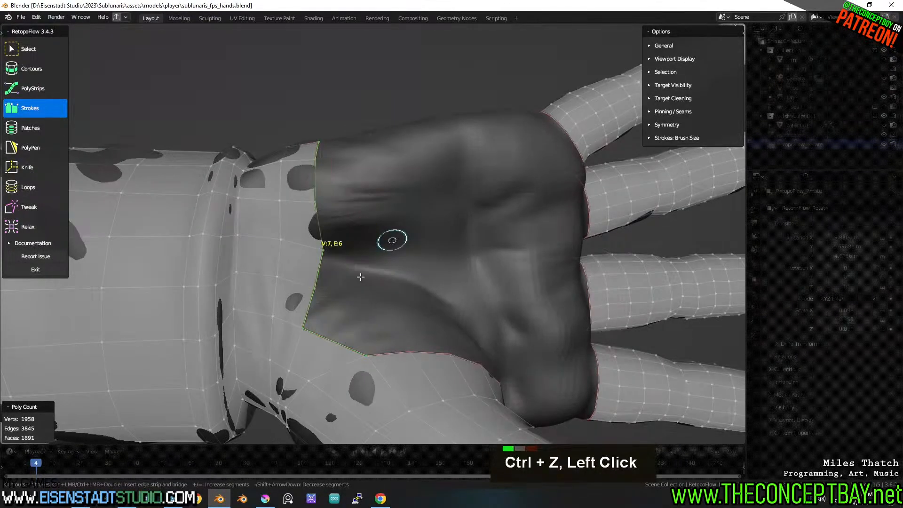
pyautogui.keyDown('shift'); pyautogui.click(323, 337); pyautogui.keyUp('shift')
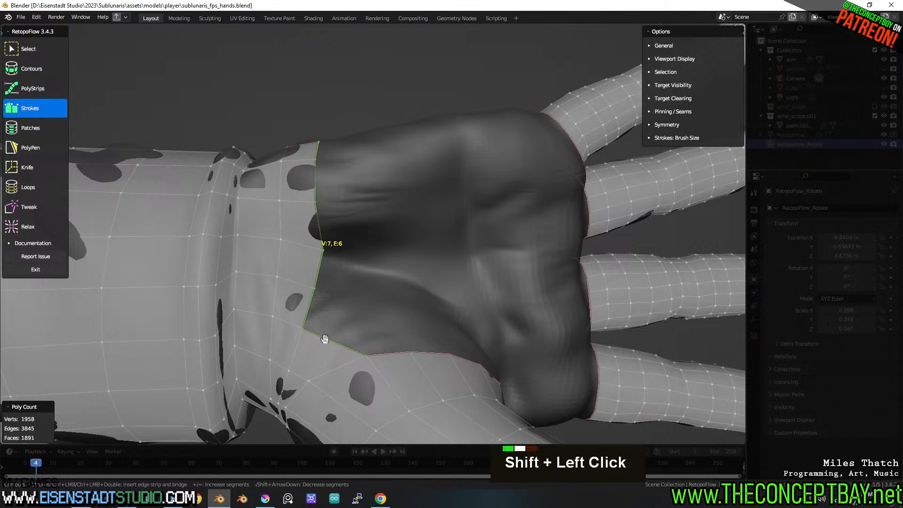
pyautogui.keyDown('ctrl'); pyautogui.moveTo(368, 353); pyautogui.dragTo(378, 133); pyautogui.keyUp('ctrl')
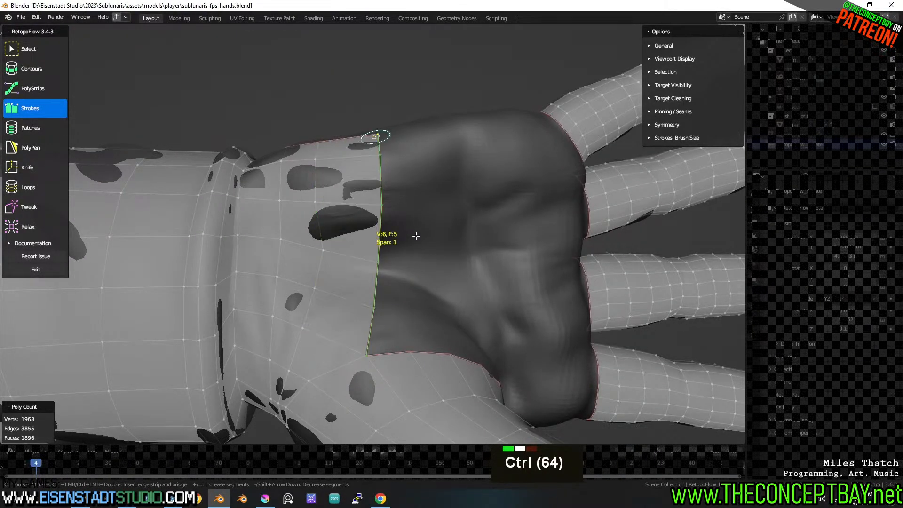
pyautogui.keyDown('shift'); pyautogui.moveTo(390, 257); pyautogui.dragTo(484, 303, button='middle'); pyautogui.keyUp('shift')
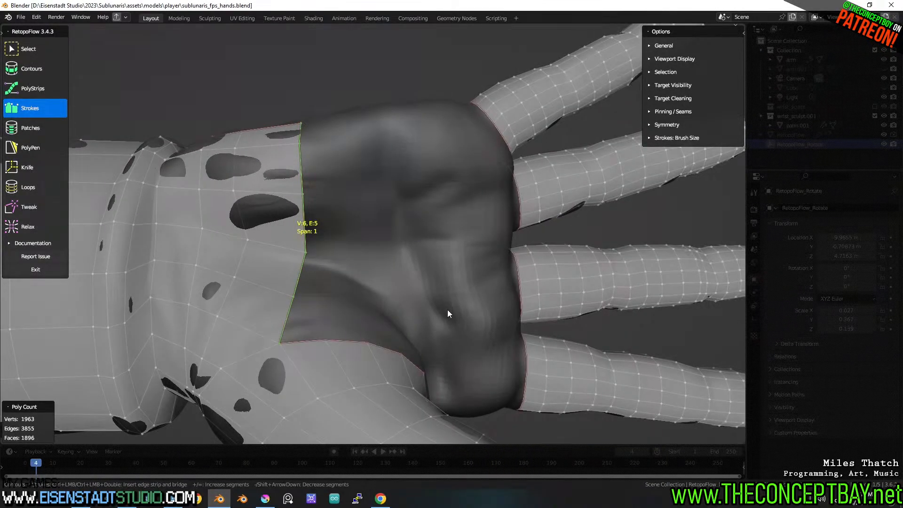
pyautogui.click(41, 132)
pyautogui.hotkey('ctrl', 'z')
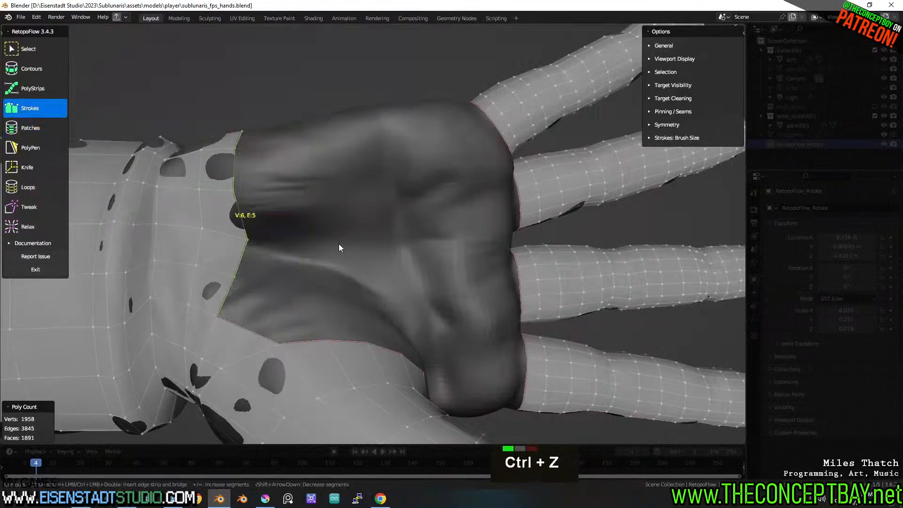
# Draw a curved PolyStrips strip of seven quads from the middle of the wrist edge around the thumb mound.
pyautogui.click(37, 69)
pyautogui.click(33, 89)
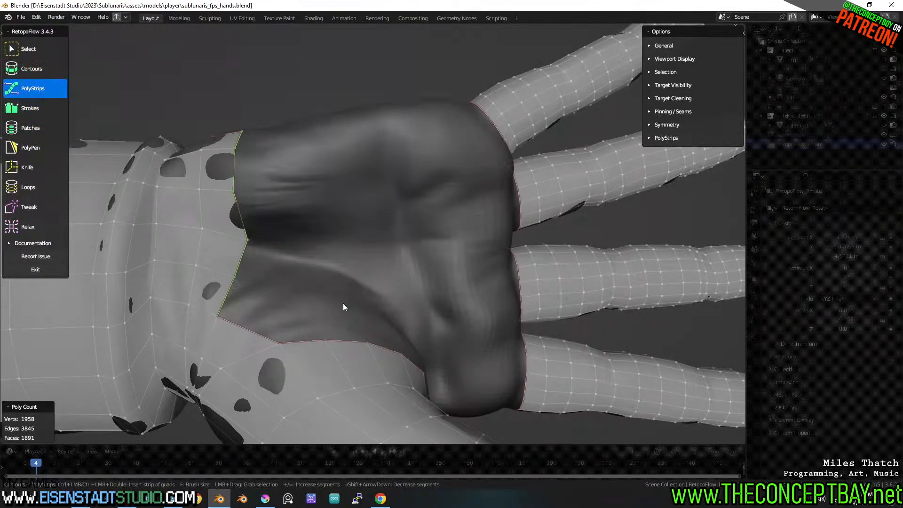
pyautogui.moveTo(219, 214)
pyautogui.keyDown('ctrl'); pyautogui.mouseDown()
pyautogui.moveTo(285, 217)
pyautogui.moveTo(405, 292)
pyautogui.moveTo(457, 385)
pyautogui.mouseUp(); pyautogui.keyUp('ctrl')
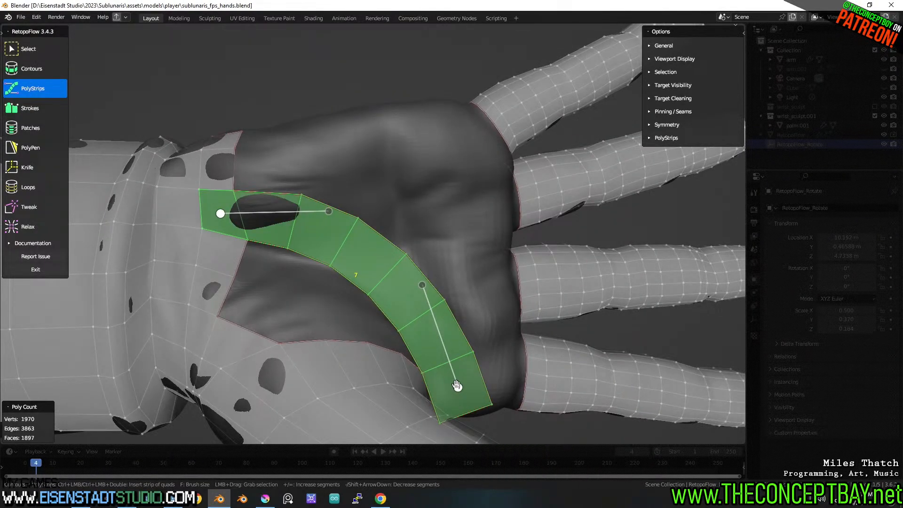
pyautogui.moveTo(457, 385); pyautogui.dragTo(458, 303, button='middle')
pyautogui.scroll(-2, 564, 357)
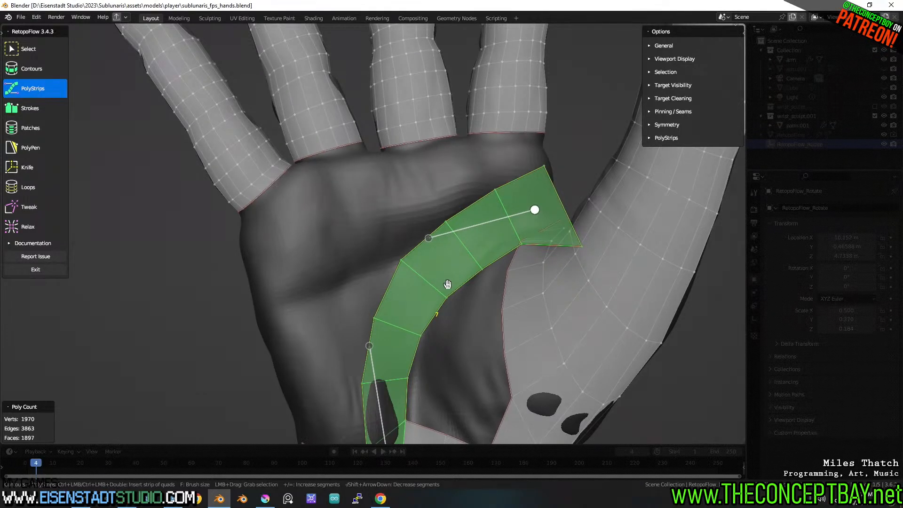
# Try narrowing and reshaping the curved strip's end between the thumb and index finger with its curve handles.
pyautogui.keyDown('shift'); pyautogui.click(534, 209); pyautogui.keyUp('shift')
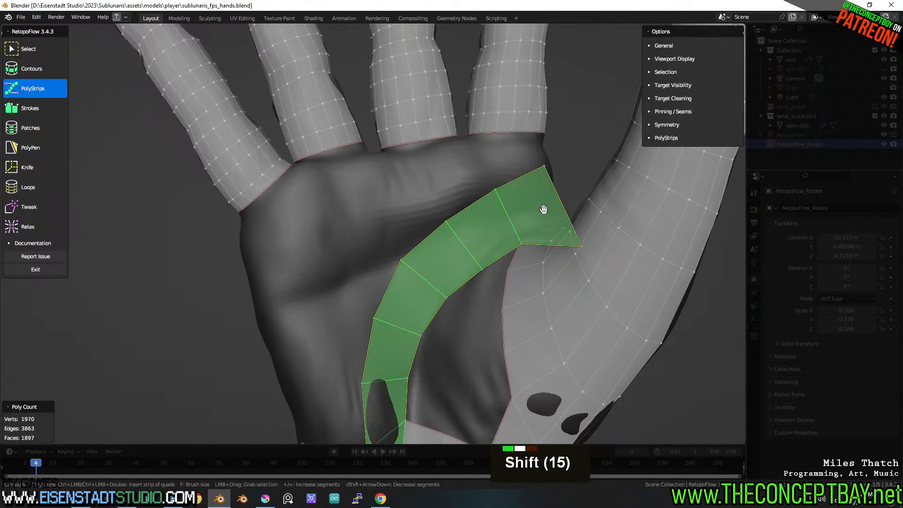
pyautogui.click(537, 211)
pyautogui.hotkey('ctrl', 'z')
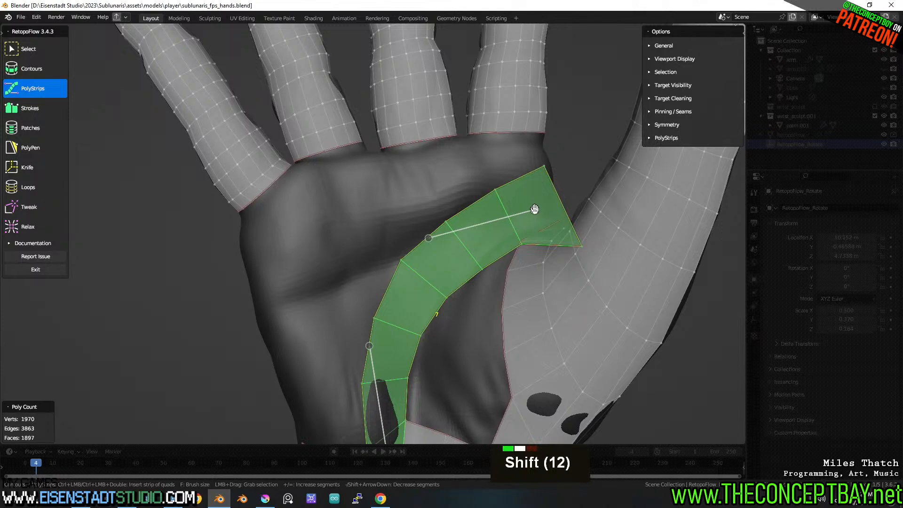
pyautogui.keyDown('alt'); pyautogui.keyDown('shift'); pyautogui.click(532, 208); pyautogui.keyUp('shift'); pyautogui.keyUp('alt')
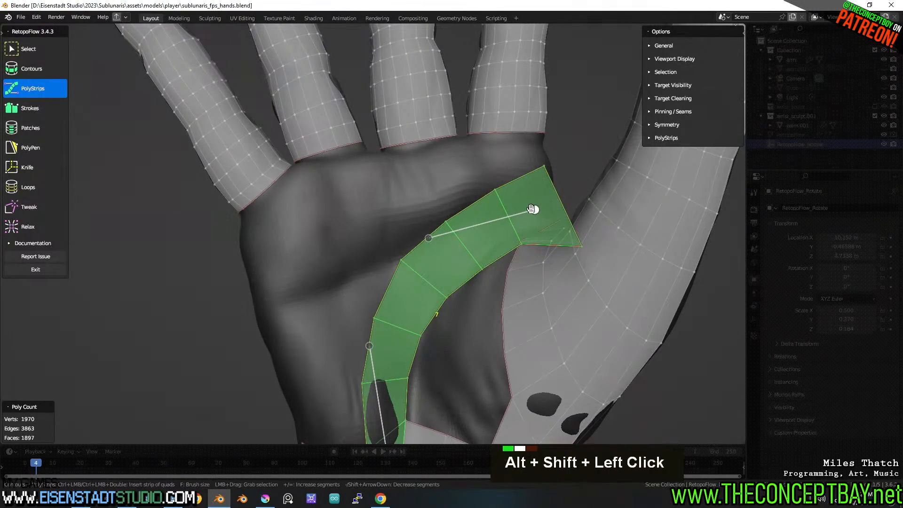
pyautogui.keyDown('alt'); pyautogui.keyDown('shift'); pyautogui.click(512, 211); pyautogui.keyUp('shift'); pyautogui.keyUp('alt')
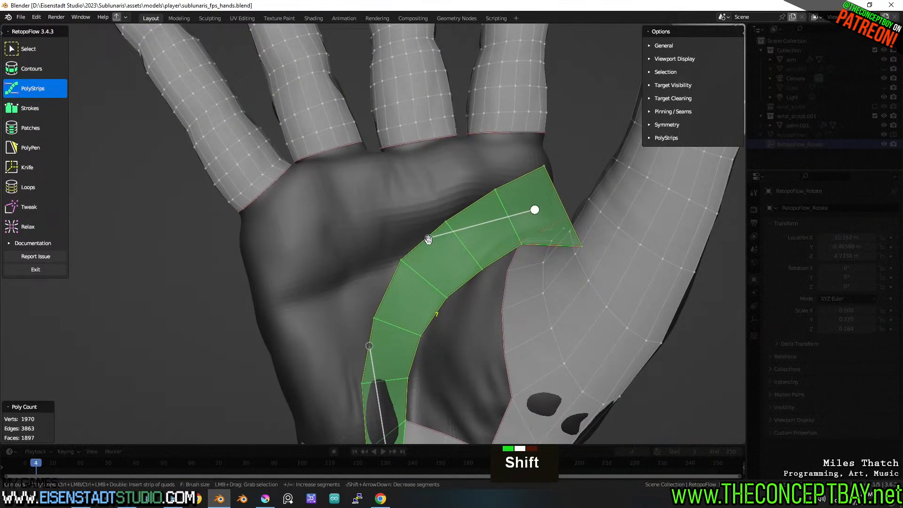
pyautogui.keyDown('shift'); pyautogui.click(512, 211); pyautogui.keyUp('shift')
pyautogui.keyDown('alt'); pyautogui.keyDown('shift'); pyautogui.click(513, 211); pyautogui.keyUp('shift'); pyautogui.keyUp('alt')
pyautogui.moveTo(428, 239)
pyautogui.keyDown('shift'); pyautogui.mouseDown()
pyautogui.moveTo(426, 207)
pyautogui.moveTo(433, 237)
pyautogui.moveTo(479, 225)
pyautogui.moveTo(434, 237)
pyautogui.moveTo(406, 232)
pyautogui.moveTo(437, 241)
pyautogui.mouseUp(); pyautogui.keyUp('shift')
pyautogui.hotkey('ctrl', 'z')
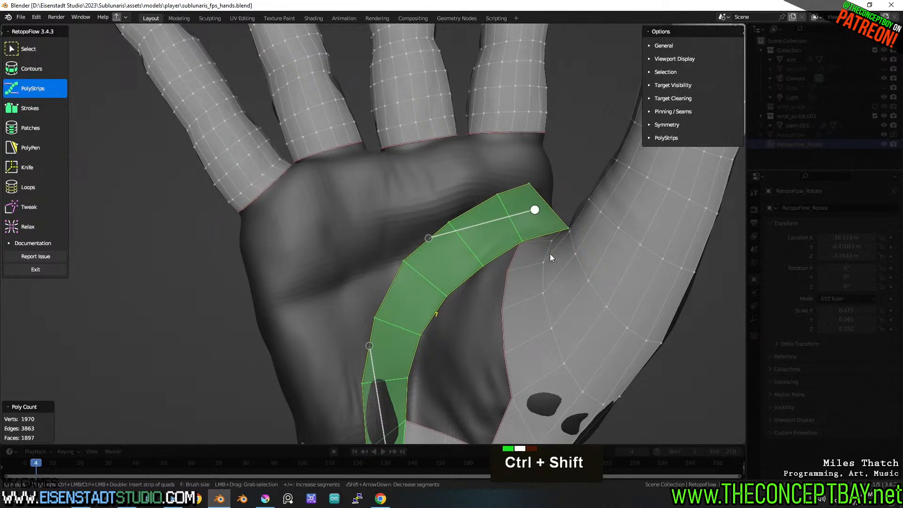
# Undo the handle adjustments and the curved strip around the thumb mound.
pyautogui.moveTo(582, 223); pyautogui.dragTo(568, 274, button='middle')
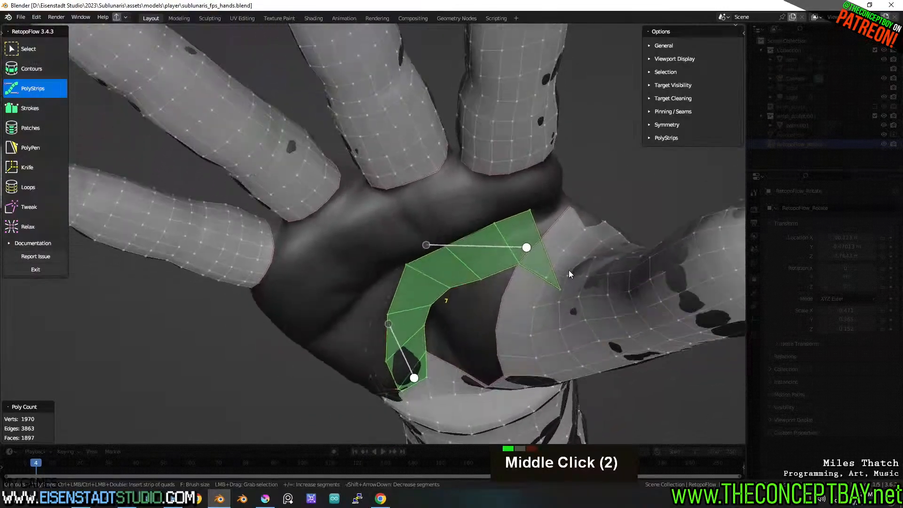
pyautogui.hotkey('ctrl', 'z')
pyautogui.keyDown('shift'); pyautogui.moveTo(510, 228); pyautogui.dragTo(489, 171, button='middle'); pyautogui.keyUp('shift')
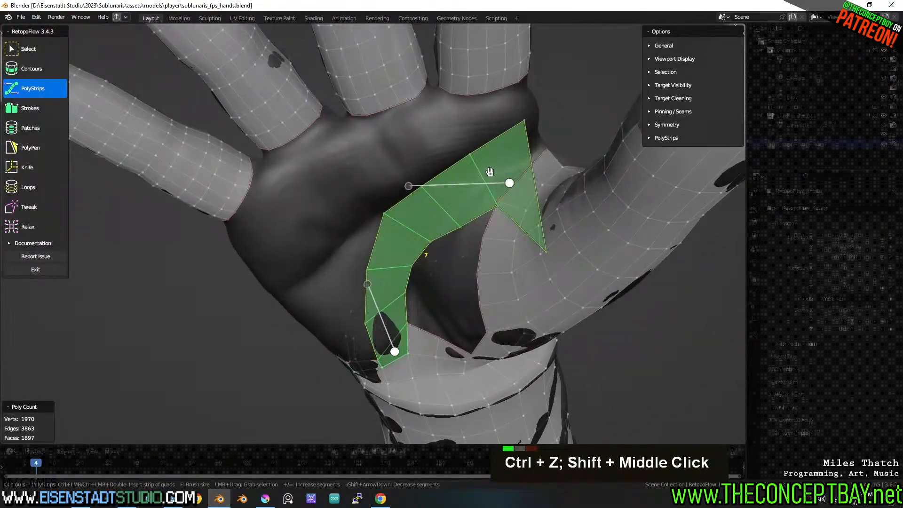
pyautogui.hotkey('ctrl', 'z')
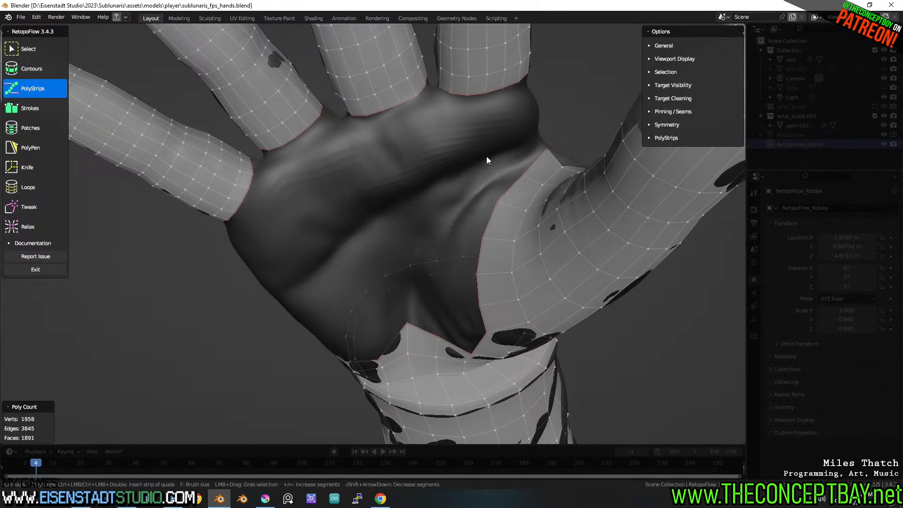
# Try drawing a curved PolyStrips strip around the thumb mound between the index side and the wrist edge, and undo it.
pyautogui.press('ctrl')
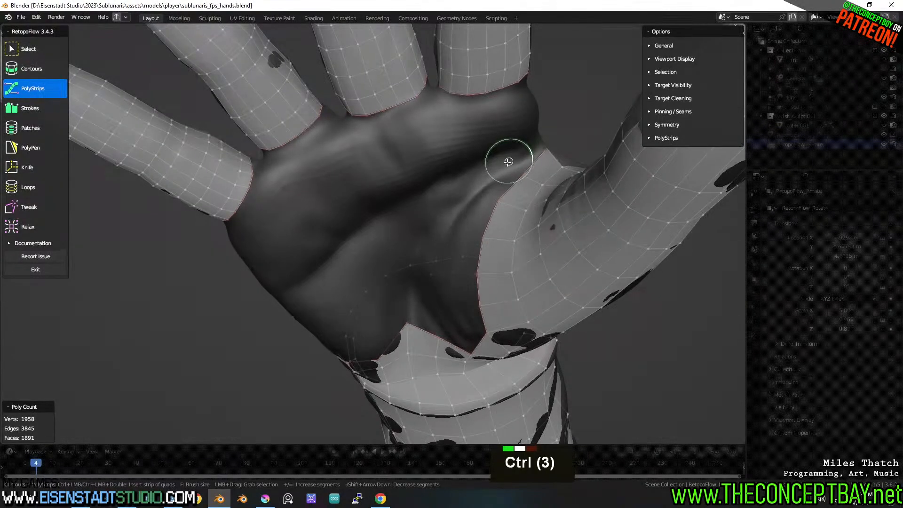
pyautogui.moveTo(495, 164)
pyautogui.keyDown('ctrl'); pyautogui.mouseDown()
pyautogui.moveTo(429, 203)
pyautogui.moveTo(390, 282)
pyautogui.moveTo(399, 328)
pyautogui.moveTo(422, 335)
pyautogui.moveTo(442, 214)
pyautogui.moveTo(520, 150)
pyautogui.mouseUp(); pyautogui.keyUp('ctrl')
pyautogui.hotkey('ctrl', 'z')
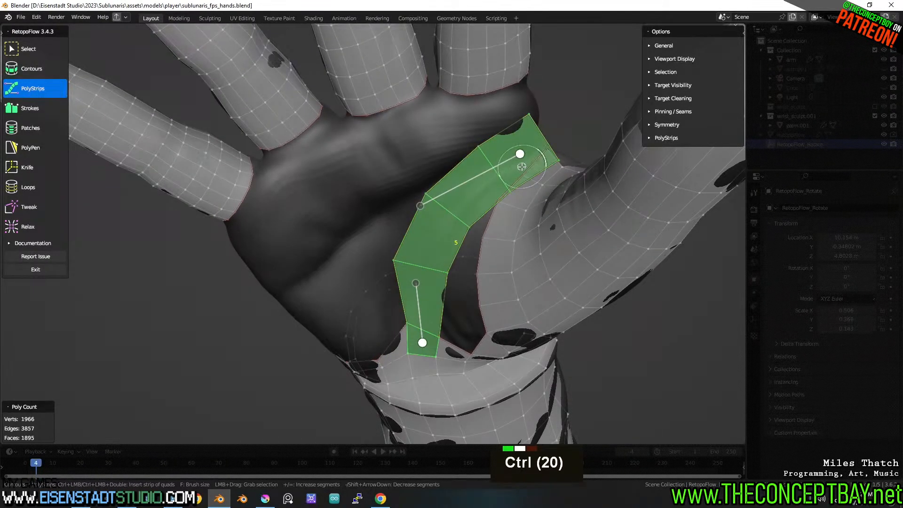
pyautogui.hotkey('ctrl', 'z')
# Resize the brush and draw a curved PolyStrips strip of eight quads from the wrist edge to the gap between thumb and index finger.
pyautogui.moveTo(464, 232); pyautogui.dragTo(464, 153, button='middle')
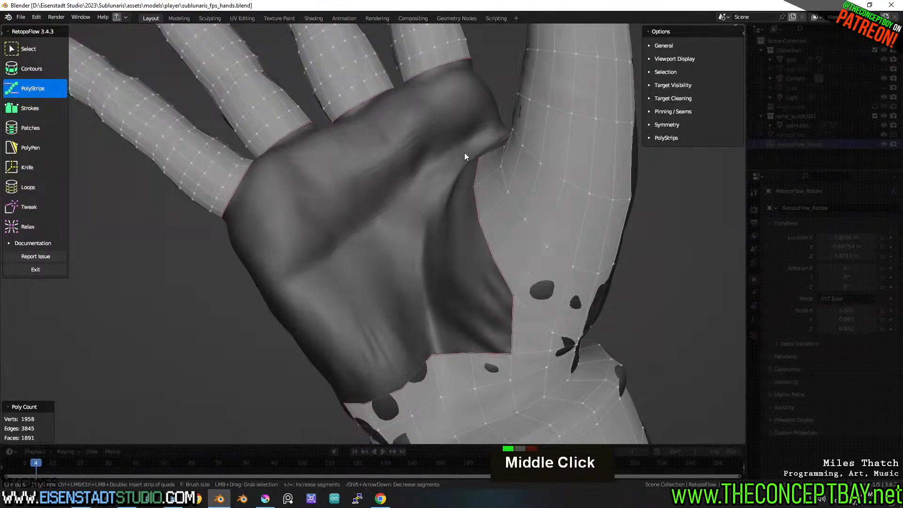
pyautogui.press('f')
pyautogui.press('f')
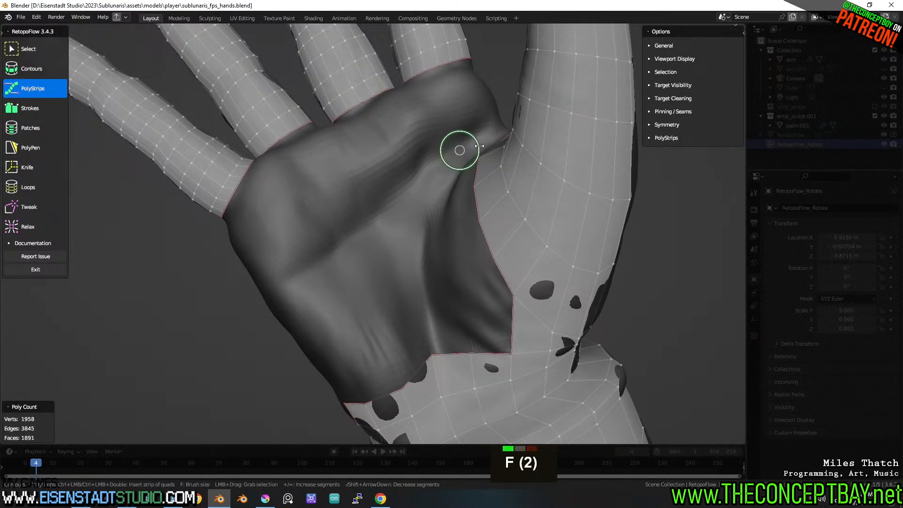
pyautogui.keyDown('ctrl'); pyautogui.moveTo(454, 373); pyautogui.dragTo(418, 278); pyautogui.keyUp('ctrl')
pyautogui.hotkey('ctrl', 'z')
pyautogui.moveTo(424, 381)
pyautogui.keyDown('ctrl'); pyautogui.mouseDown()
pyautogui.moveTo(404, 313)
pyautogui.moveTo(429, 168)
pyautogui.moveTo(490, 129)
pyautogui.mouseUp(); pyautogui.keyUp('ctrl')
pyautogui.moveTo(498, 152)
pyautogui.mouseDown(button='middle')
pyautogui.moveTo(498, 226)
pyautogui.moveTo(503, 143)
pyautogui.mouseUp(button='middle')
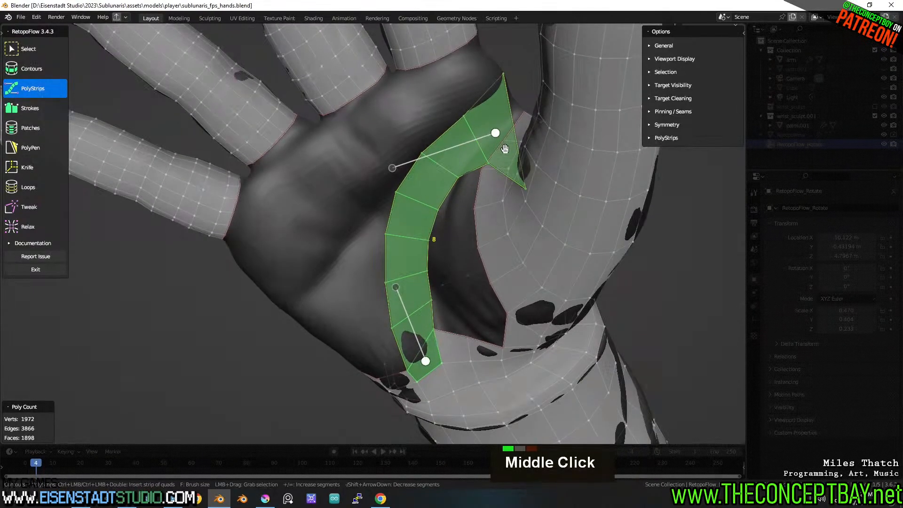
# Delete the oversized last face of the curved strip between the thumb and index finger.
pyautogui.click(505, 149)
pyautogui.press('x')
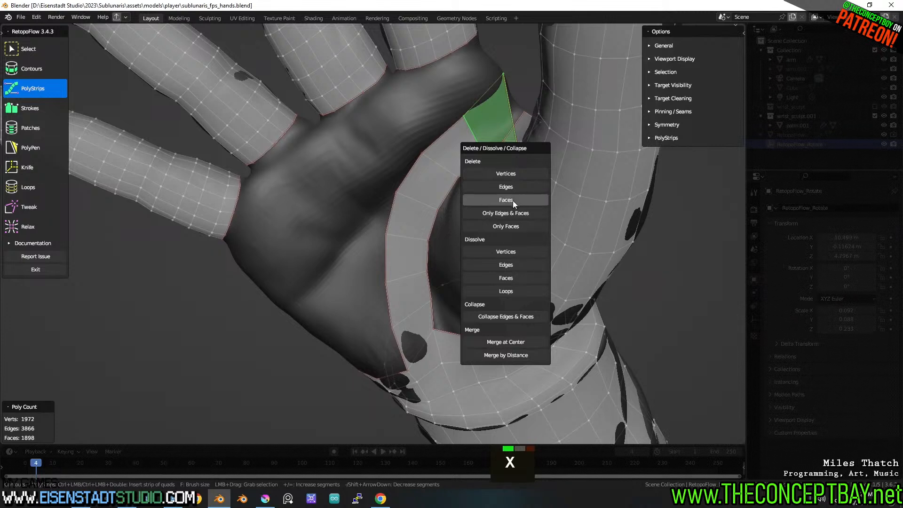
pyautogui.click(512, 202)
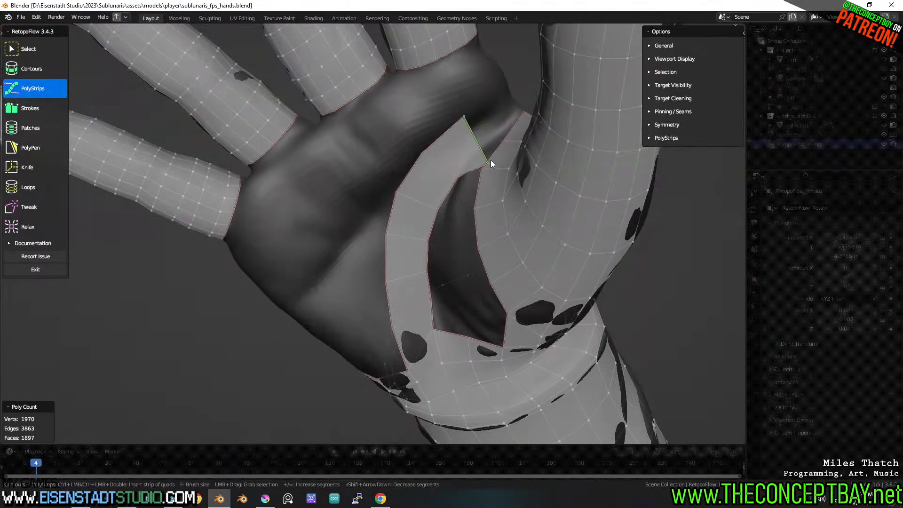
# Move the strip's end quad toward the fingers and shift its inner corner vertex away from the thumb mesh.
pyautogui.press('g')
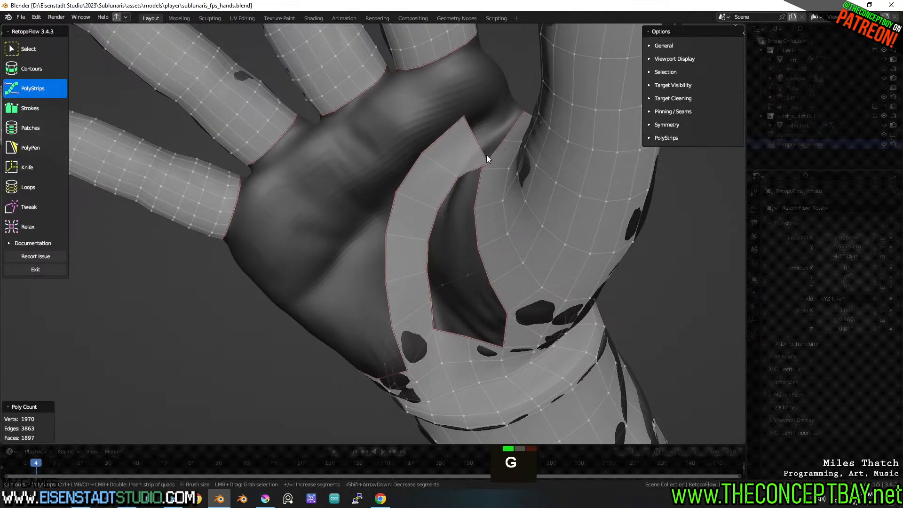
pyautogui.press('g')
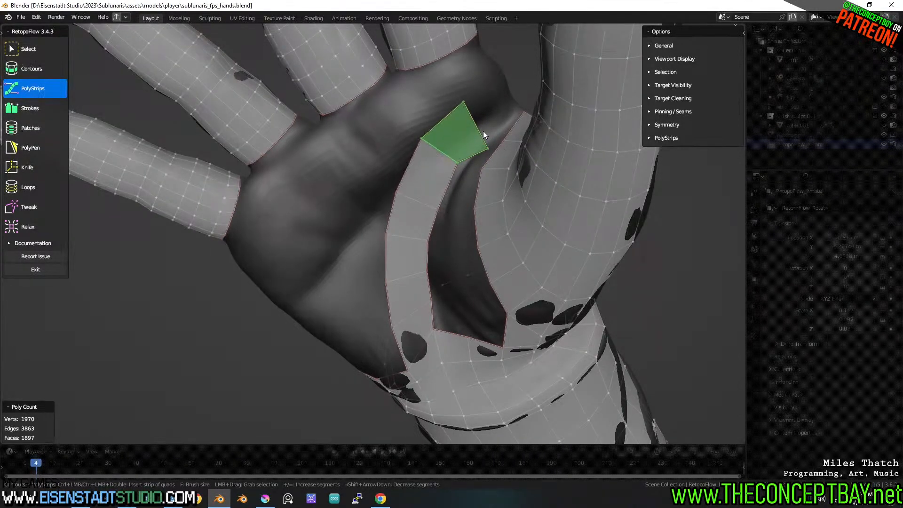
pyautogui.click(491, 144)
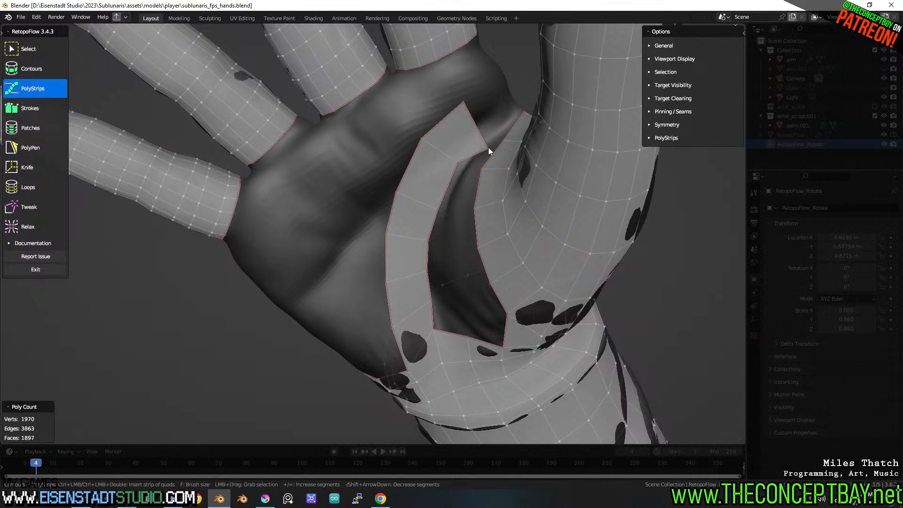
pyautogui.click(487, 149)
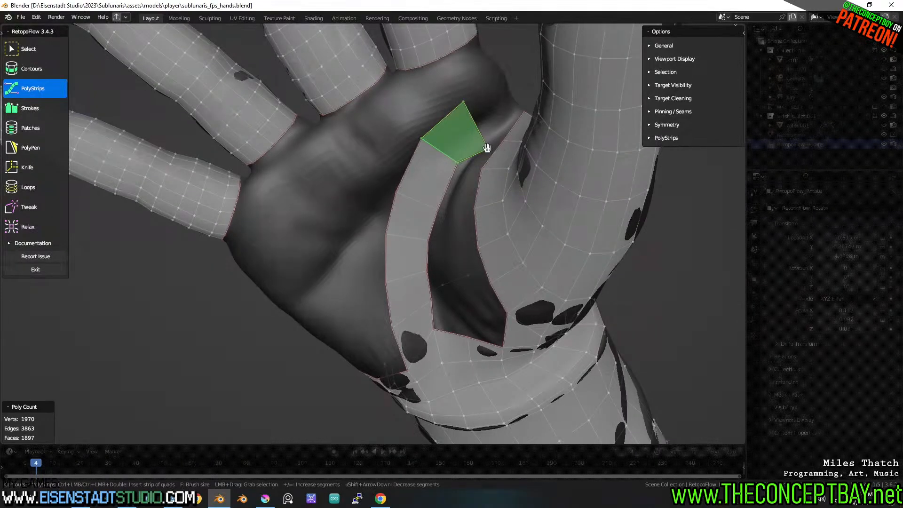
pyautogui.press('1')
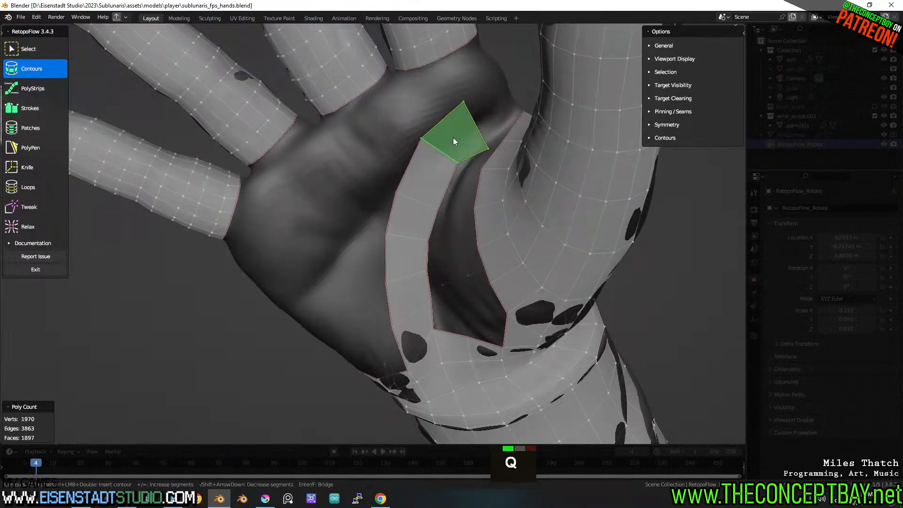
pyautogui.press('q')
pyautogui.click(502, 149)
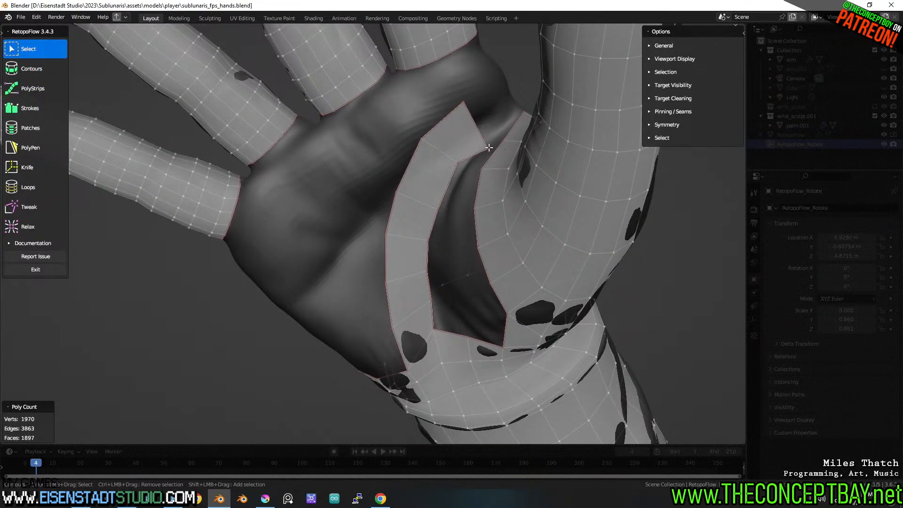
pyautogui.press('g')
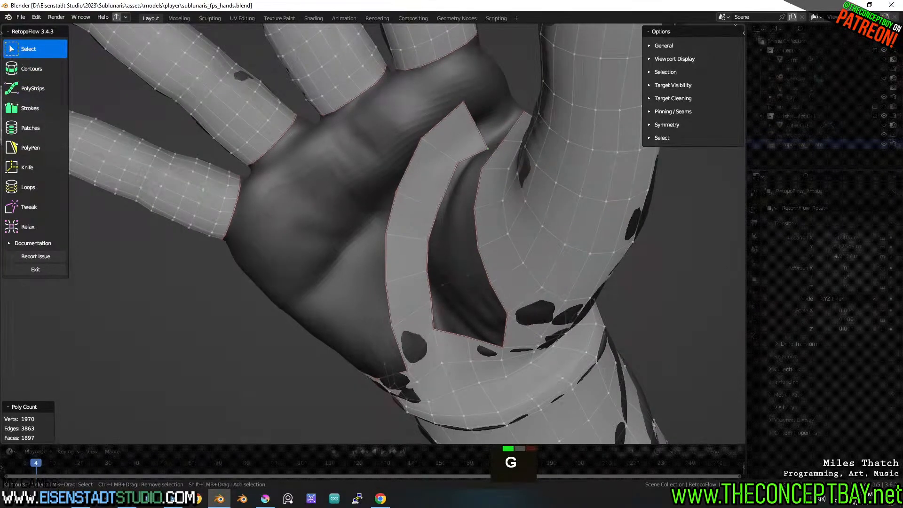
pyautogui.click(496, 144)
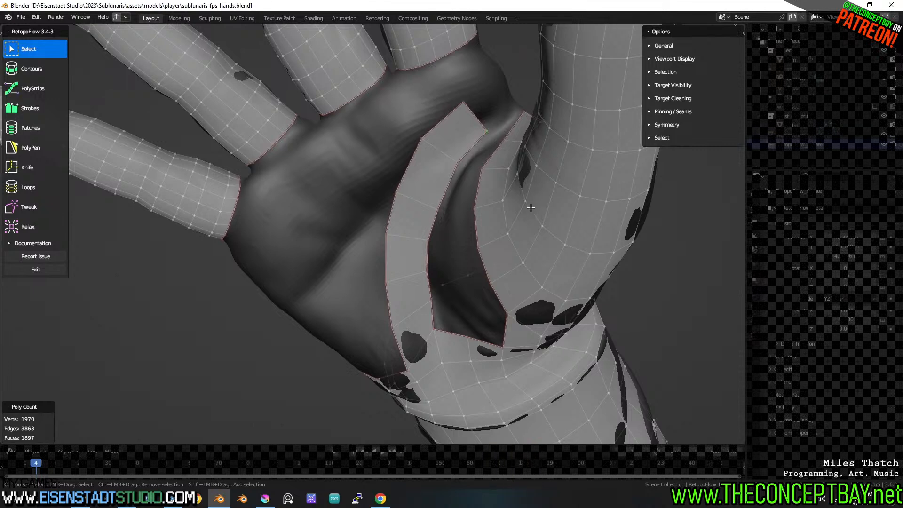
# Try selecting the curved strip's inner boundary edges facing the thumb mound.
pyautogui.moveTo(496, 256); pyautogui.dragTo(499, 233, button='middle')
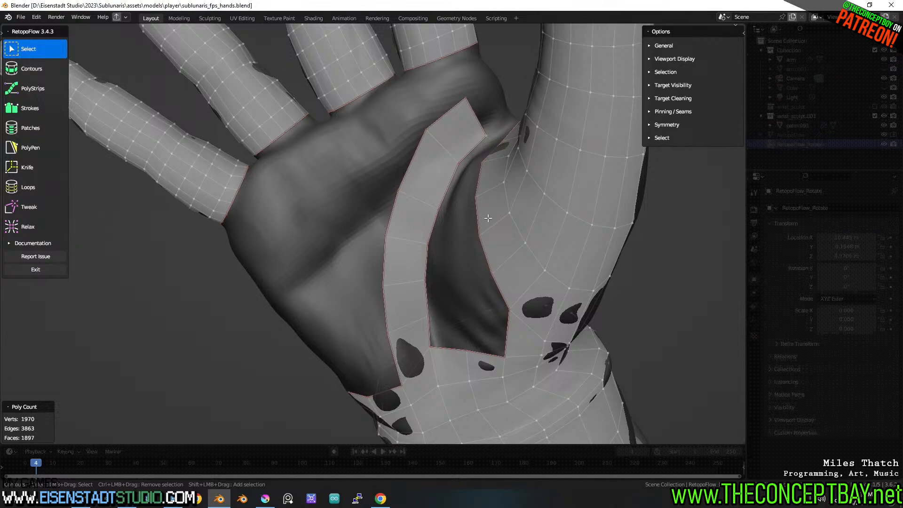
pyautogui.moveTo(488, 218); pyautogui.dragTo(523, 237, button='middle')
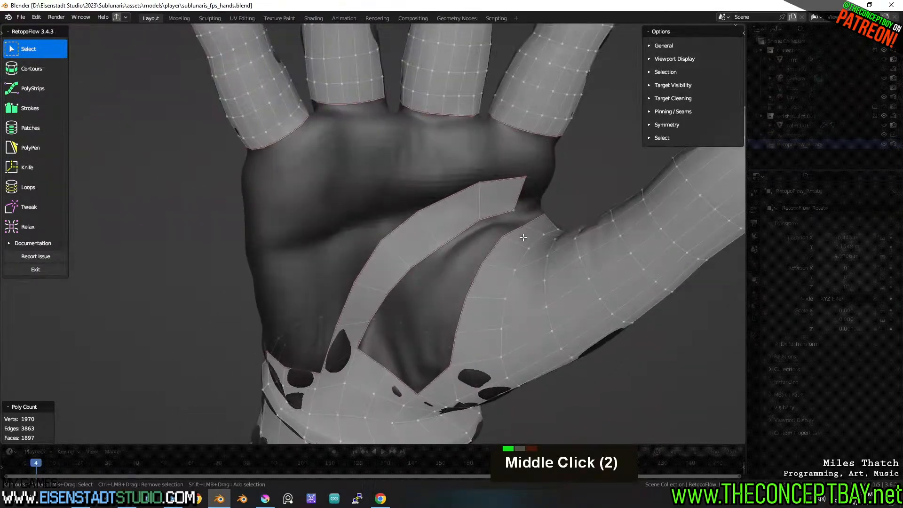
pyautogui.doubleClick(365, 332)
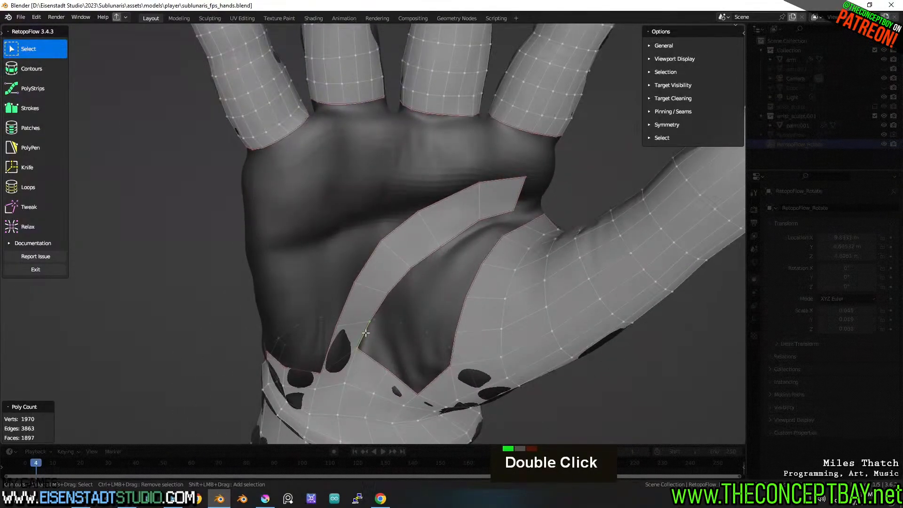
pyautogui.keyDown('shift'); pyautogui.click(366, 332); pyautogui.keyUp('shift')
pyautogui.keyDown('shift'); pyautogui.doubleClick(366, 331); pyautogui.keyUp('shift')
pyautogui.keyDown('shift'); pyautogui.click(367, 331); pyautogui.keyUp('shift')
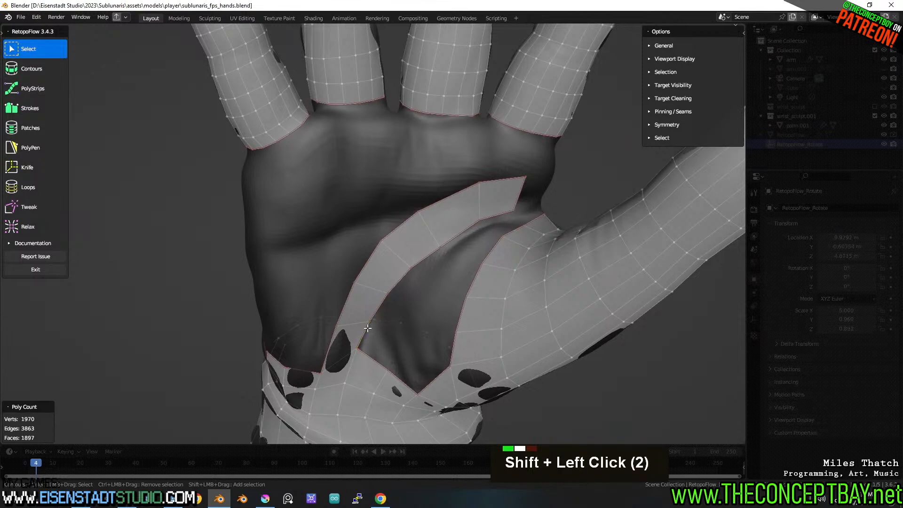
pyautogui.keyDown('ctrl'); pyautogui.click(376, 313); pyautogui.keyUp('ctrl')
pyautogui.keyDown('shift'); pyautogui.click(378, 308); pyautogui.keyUp('shift')
pyautogui.keyDown('ctrl'); pyautogui.keyDown('shift'); pyautogui.click(377, 305); pyautogui.keyUp('shift'); pyautogui.keyUp('ctrl')
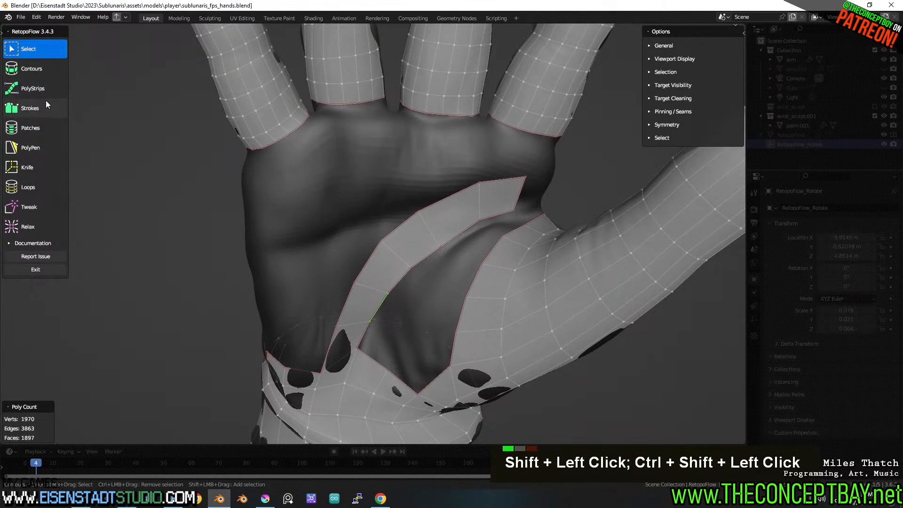
# Select the curved strip's inner edge and add a row of six quads along it toward the thumb with Strokes.
pyautogui.click(43, 112)
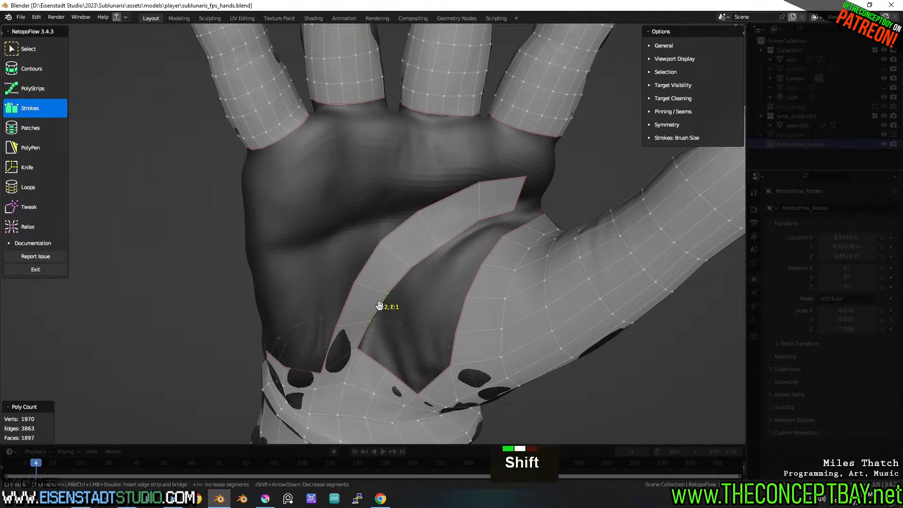
pyautogui.keyDown('shift'); pyautogui.click(398, 278); pyautogui.keyUp('shift')
pyautogui.keyDown('shift'); pyautogui.click(398, 279); pyautogui.keyUp('shift')
pyautogui.keyDown('shift'); pyautogui.click(398, 279); pyautogui.keyUp('shift')
pyautogui.keyDown('shift'); pyautogui.click(398, 279); pyautogui.keyUp('shift')
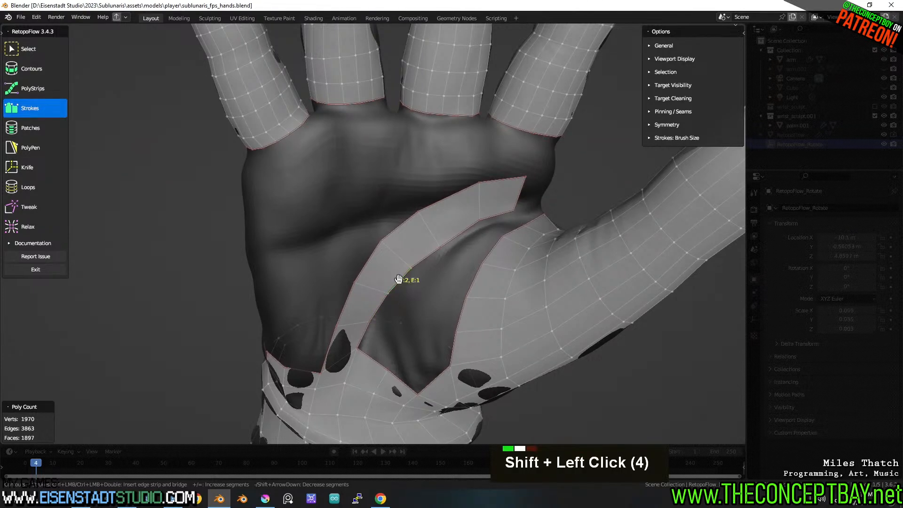
pyautogui.keyDown('ctrl'); pyautogui.click(390, 363); pyautogui.keyUp('ctrl')
pyautogui.moveTo(390, 364)
pyautogui.keyDown('ctrl'); pyautogui.mouseDown()
pyautogui.moveTo(410, 308)
pyautogui.moveTo(453, 261)
pyautogui.moveTo(517, 216)
pyautogui.mouseUp(); pyautogui.keyUp('ctrl')
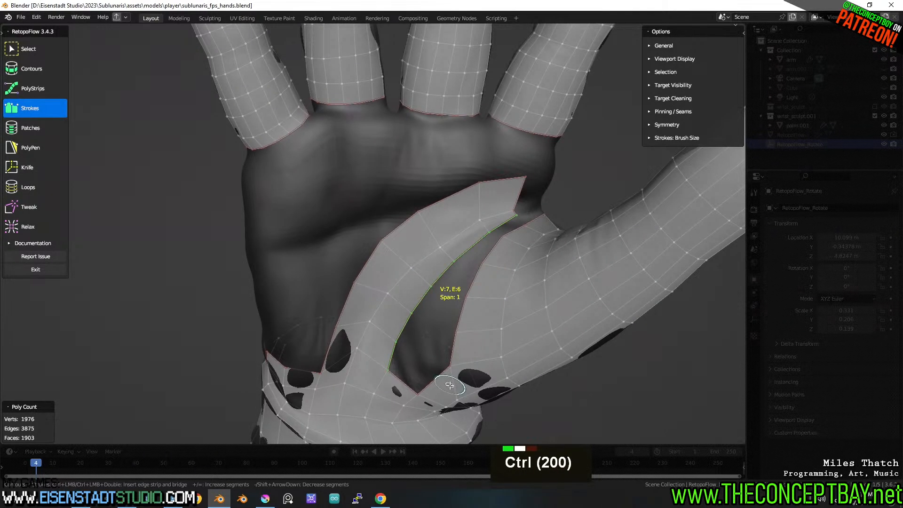
# Fill the remaining gap between the new row and the thumb base with six bridging PolyStrips quads.
pyautogui.click(46, 89)
pyautogui.keyDown('ctrl'); pyautogui.moveTo(383, 348); pyautogui.dragTo(438, 386); pyautogui.keyUp('ctrl')
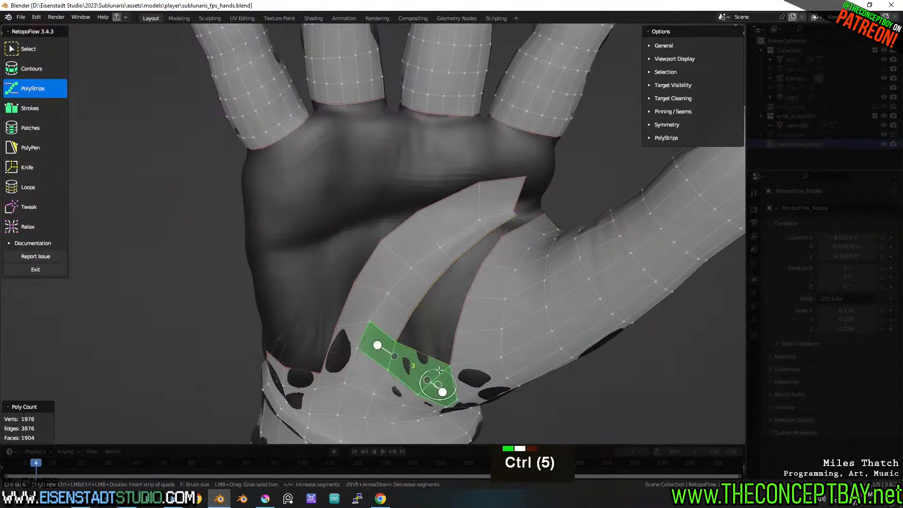
pyautogui.moveTo(460, 350)
pyautogui.keyDown('ctrl'); pyautogui.mouseDown()
pyautogui.moveTo(399, 328)
pyautogui.moveTo(390, 313)
pyautogui.moveTo(411, 290)
pyautogui.moveTo(472, 314)
pyautogui.mouseUp(); pyautogui.keyUp('ctrl')
pyautogui.moveTo(481, 281)
pyautogui.keyDown('ctrl'); pyautogui.mouseDown()
pyautogui.moveTo(427, 259)
pyautogui.moveTo(504, 254)
pyautogui.mouseUp(); pyautogui.keyUp('ctrl')
pyautogui.keyDown('ctrl'); pyautogui.moveTo(503, 219); pyautogui.dragTo(534, 241); pyautogui.keyUp('ctrl')
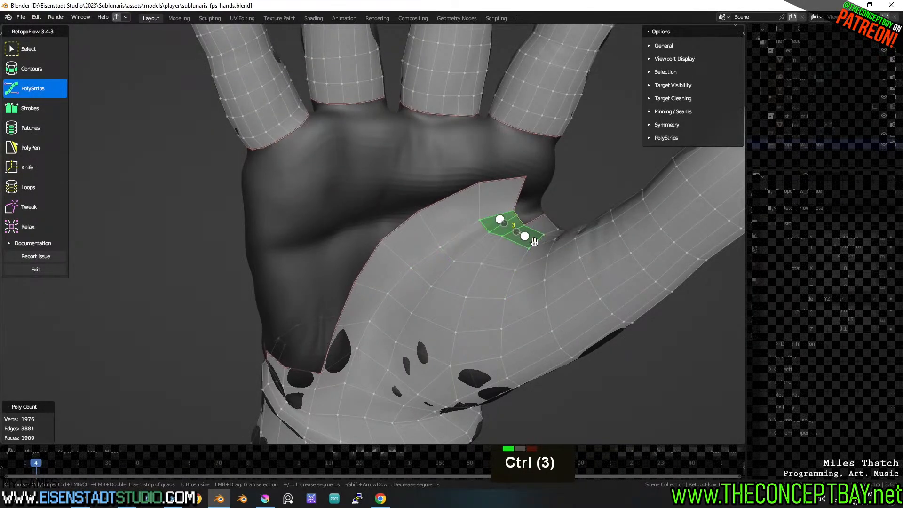
# Pull the thumb patch's outer edge vertices below the index finger back toward the thumb to smooth its curve.
pyautogui.moveTo(526, 241); pyautogui.dragTo(471, 313, button='middle')
pyautogui.moveTo(485, 264); pyautogui.dragTo(473, 311, button='middle')
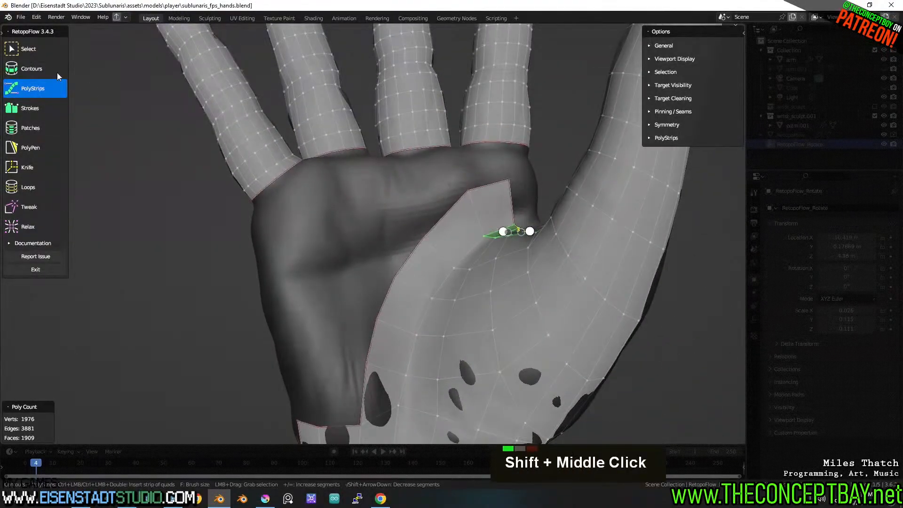
pyautogui.click(44, 55)
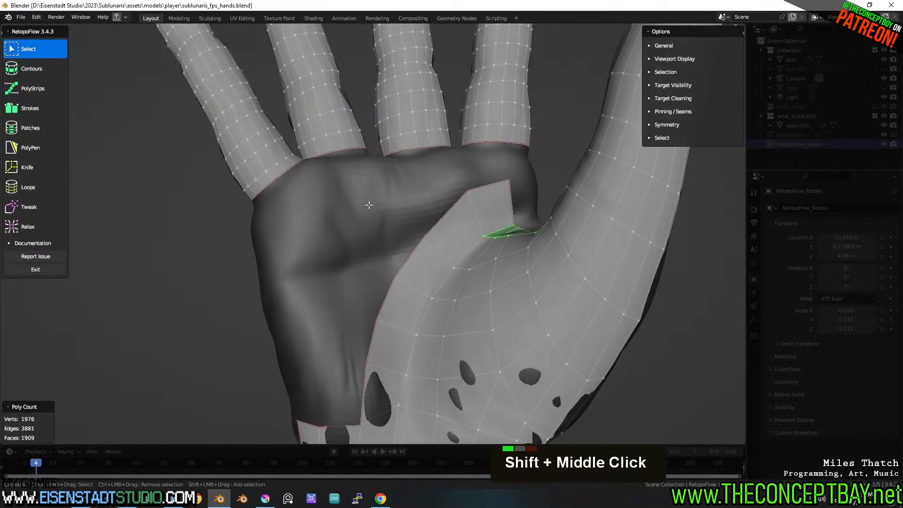
pyautogui.click(472, 188)
pyautogui.press('g')
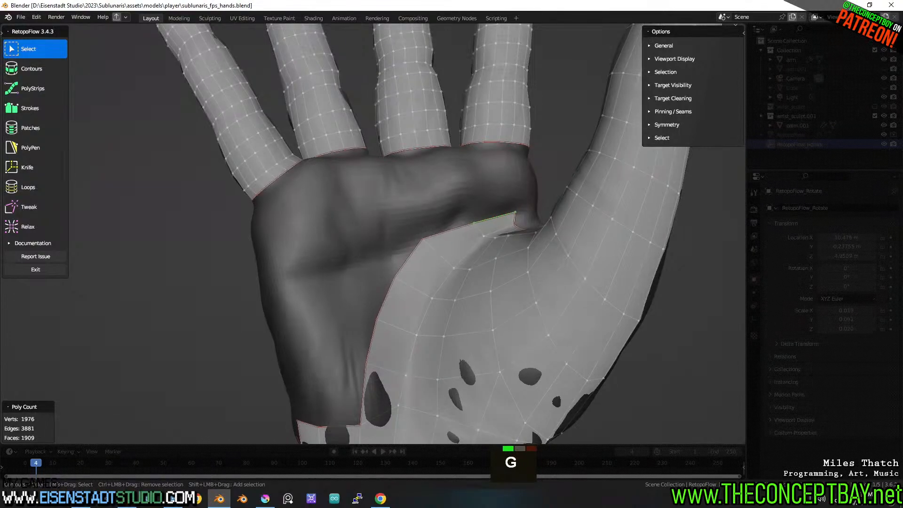
pyautogui.press('g')
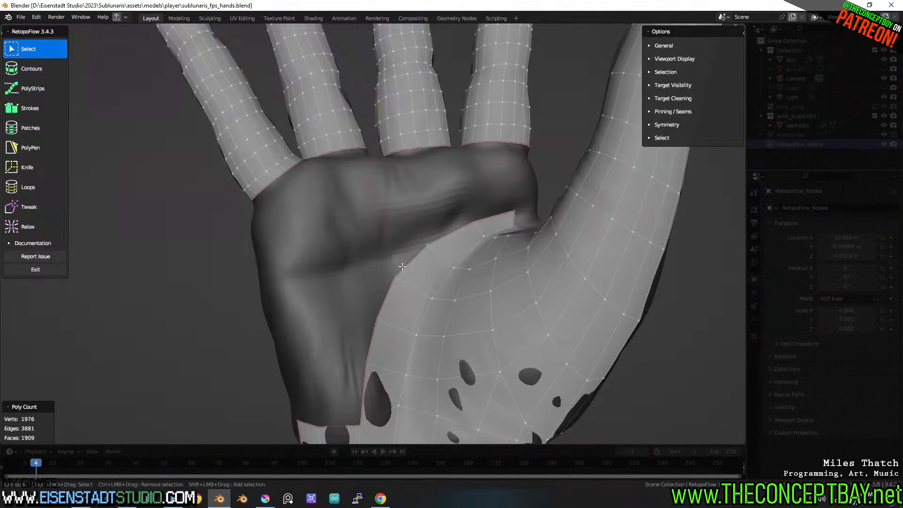
pyautogui.press('g')
# Draw a PolyStrips strip across the palm just below the fingers and set it to eight segments.
pyautogui.click(47, 88)
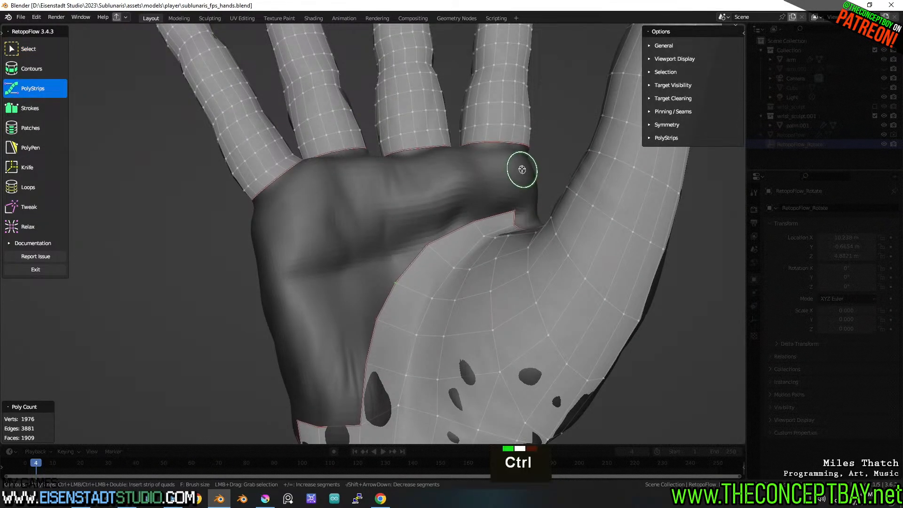
pyautogui.moveTo(523, 168)
pyautogui.keyDown('ctrl'); pyautogui.mouseDown()
pyautogui.moveTo(441, 174)
pyautogui.moveTo(303, 207)
pyautogui.moveTo(277, 227)
pyautogui.mouseUp(); pyautogui.keyUp('ctrl')
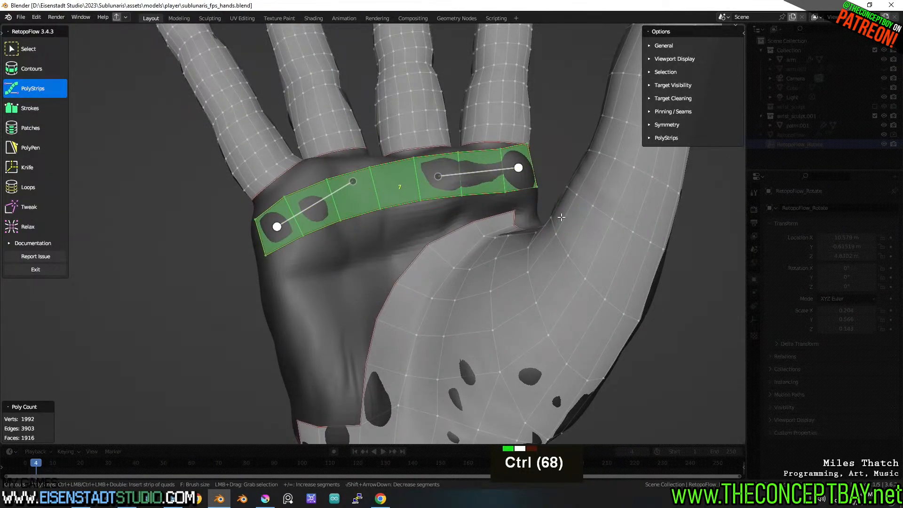
pyautogui.hotkey('shift', '=')
pyautogui.hotkey('shift', '=')
pyautogui.hotkey('shift', '=')
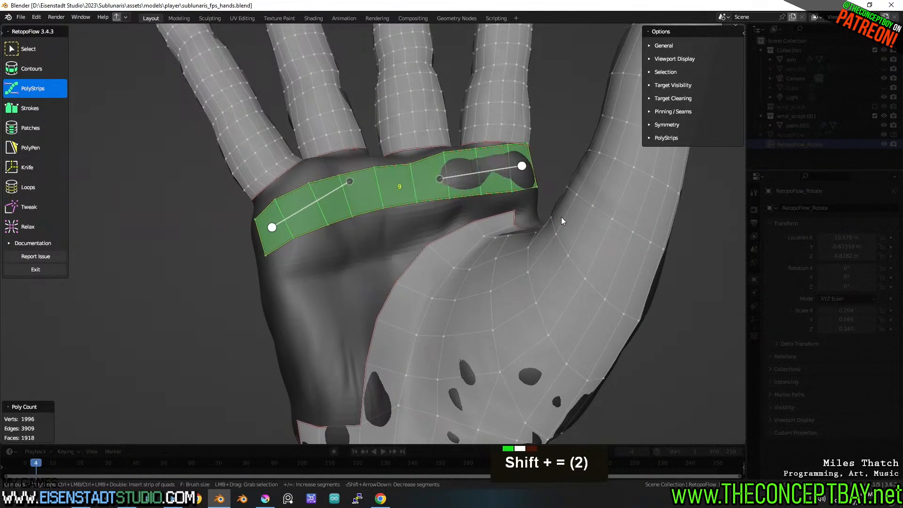
pyautogui.hotkey('shift', '-')
pyautogui.hotkey('shift', '-')
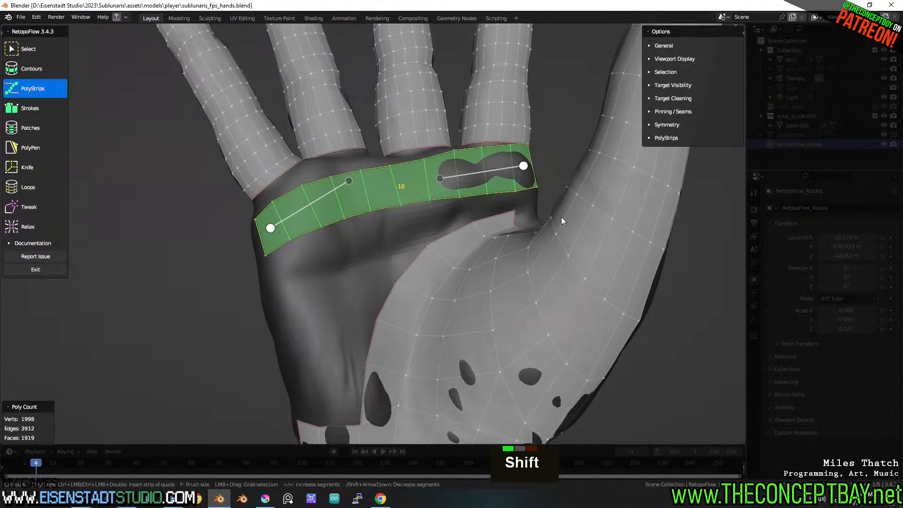
pyautogui.press('-')
pyautogui.press('-')
pyautogui.press('-')
pyautogui.press('=')
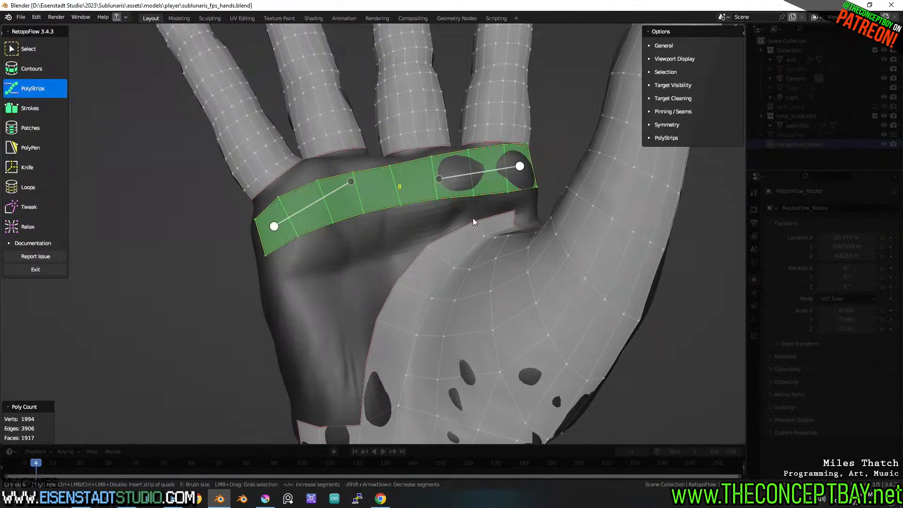
# Bridge the strip below the fingers to the thumb patch with one quad under the index finger, and undo a second bridge beside it.
pyautogui.press('ctrl')
pyautogui.keyDown('ctrl'); pyautogui.moveTo(490, 184); pyautogui.dragTo(491, 219); pyautogui.keyUp('ctrl')
pyautogui.keyDown('ctrl'); pyautogui.moveTo(445, 181); pyautogui.dragTo(459, 239); pyautogui.keyUp('ctrl')
pyautogui.hotkey('ctrl', 'z')
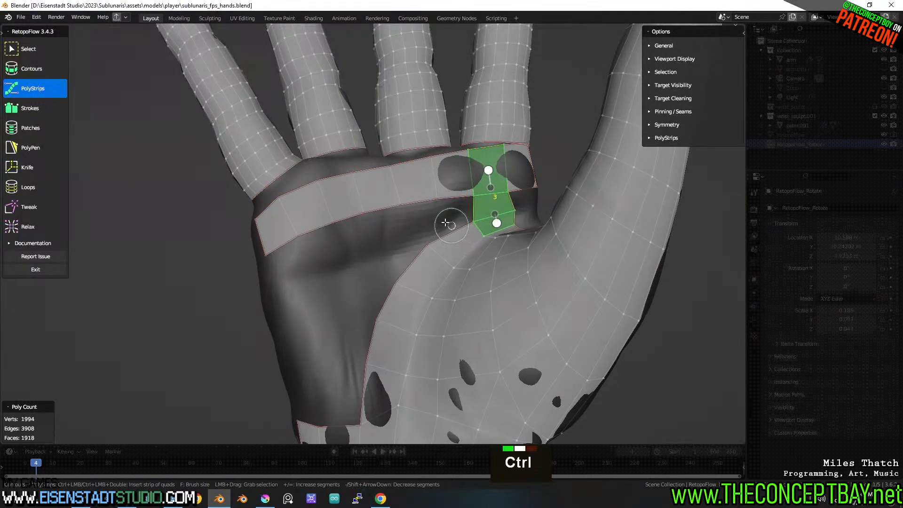
pyautogui.moveTo(377, 197)
pyautogui.keyDown('ctrl'); pyautogui.mouseDown()
pyautogui.moveTo(424, 284)
pyautogui.moveTo(426, 275)
pyautogui.mouseUp(); pyautogui.keyUp('ctrl')
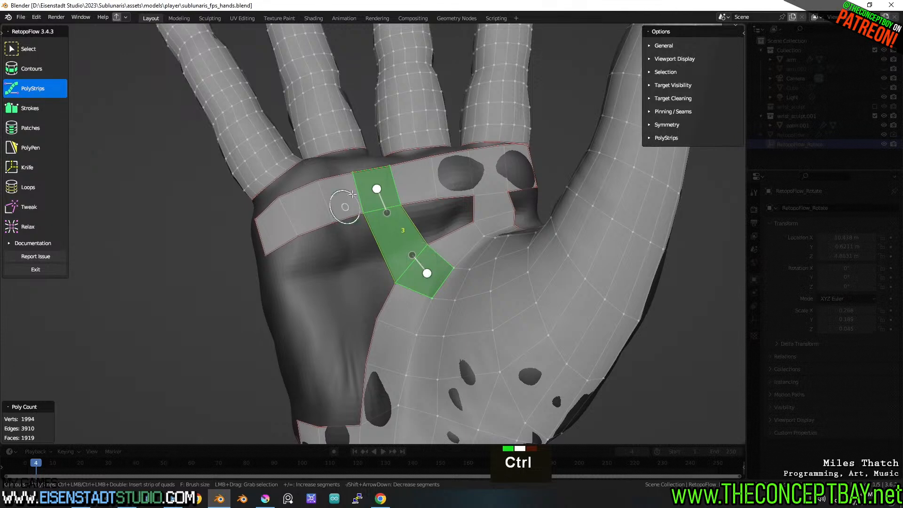
pyautogui.hotkey('ctrl', 'z')
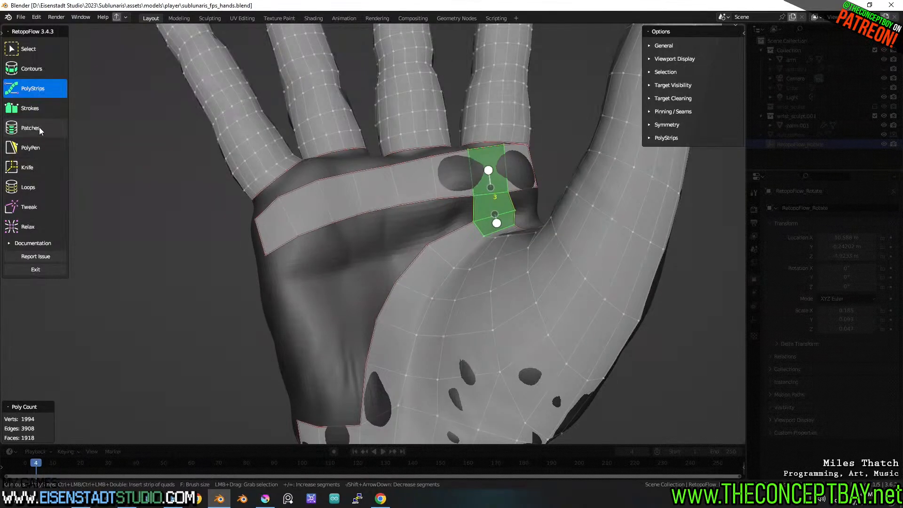
pyautogui.click(52, 109)
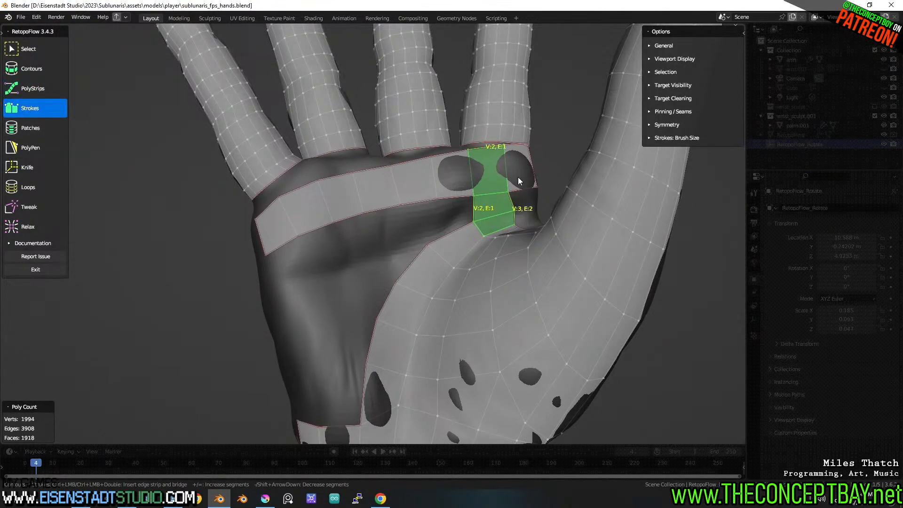
pyautogui.keyDown('shift'); pyautogui.doubleClick(462, 198); pyautogui.keyUp('shift')
pyautogui.keyDown('ctrl'); pyautogui.doubleClick(460, 197); pyautogui.keyUp('ctrl')
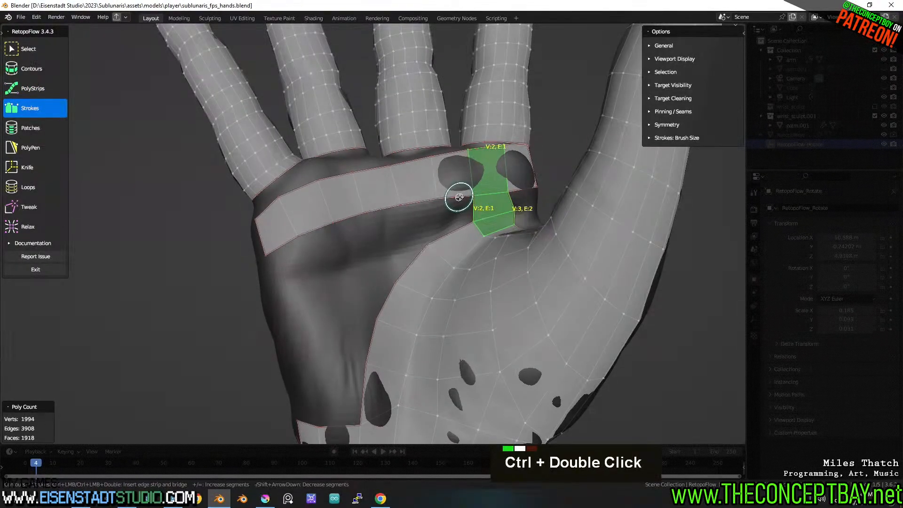
pyautogui.hotkey('ctrl', 'z')
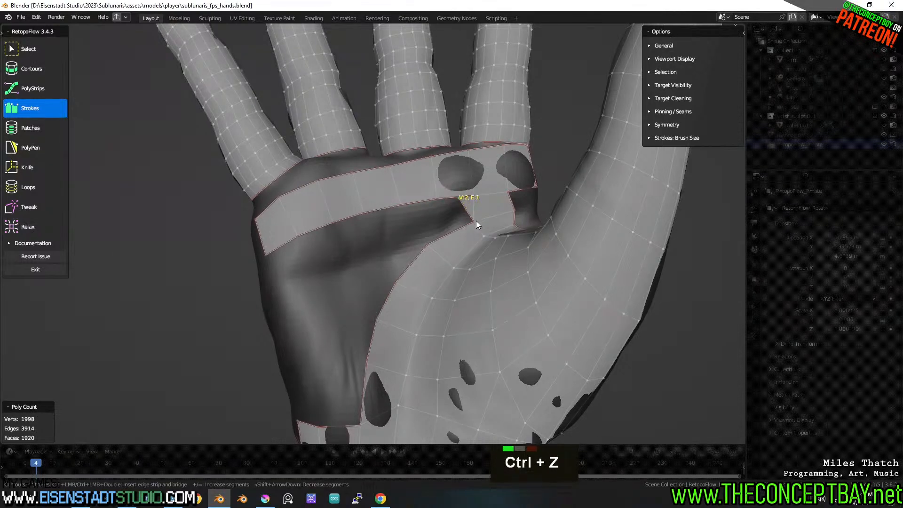
pyautogui.hotkey('ctrl', 'z')
# Extend the thumb patch's palm-side edge with a Strokes row of five quads running from the finger strip to the wrist patch.
pyautogui.doubleClick(457, 191)
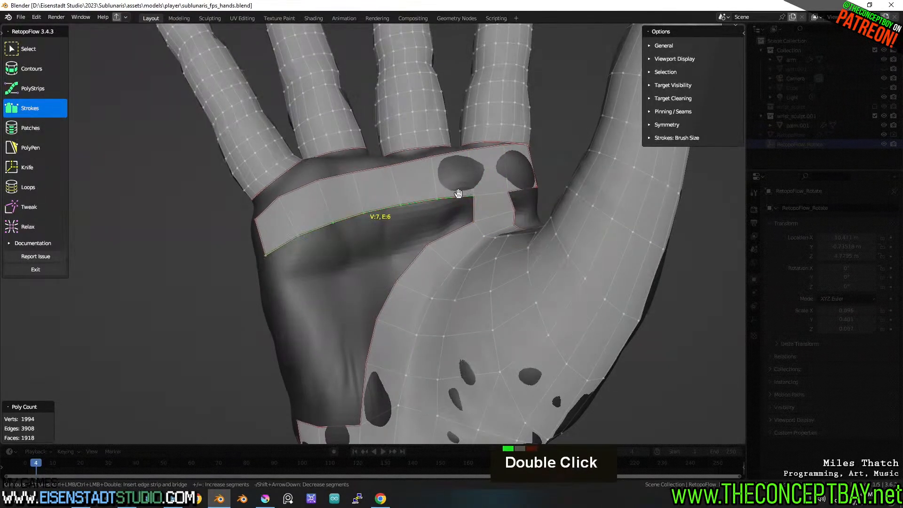
pyautogui.press('ctrl')
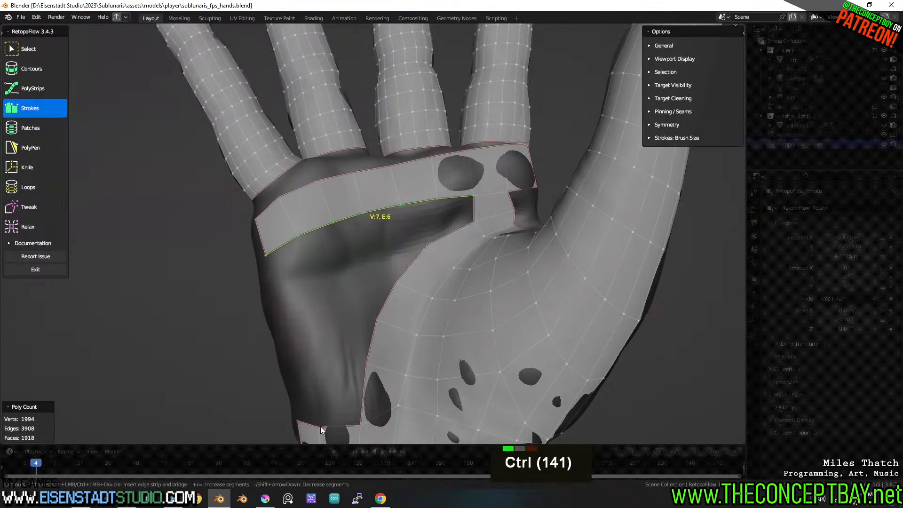
pyautogui.doubleClick(368, 359)
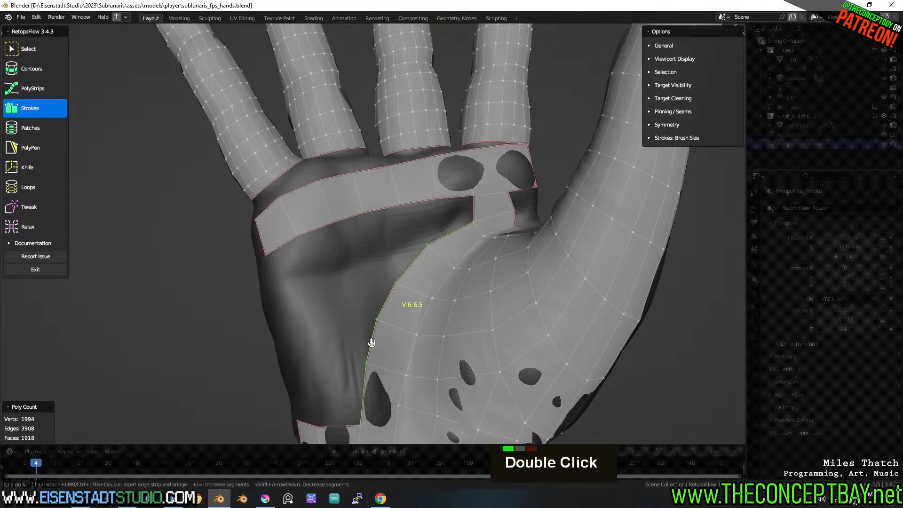
pyautogui.press('ctrl')
pyautogui.moveTo(438, 198)
pyautogui.keyDown('ctrl'); pyautogui.mouseDown()
pyautogui.moveTo(395, 226)
pyautogui.moveTo(317, 390)
pyautogui.moveTo(319, 426)
pyautogui.moveTo(390, 236)
pyautogui.moveTo(463, 201)
pyautogui.moveTo(437, 294)
pyautogui.mouseUp(); pyautogui.keyUp('ctrl')
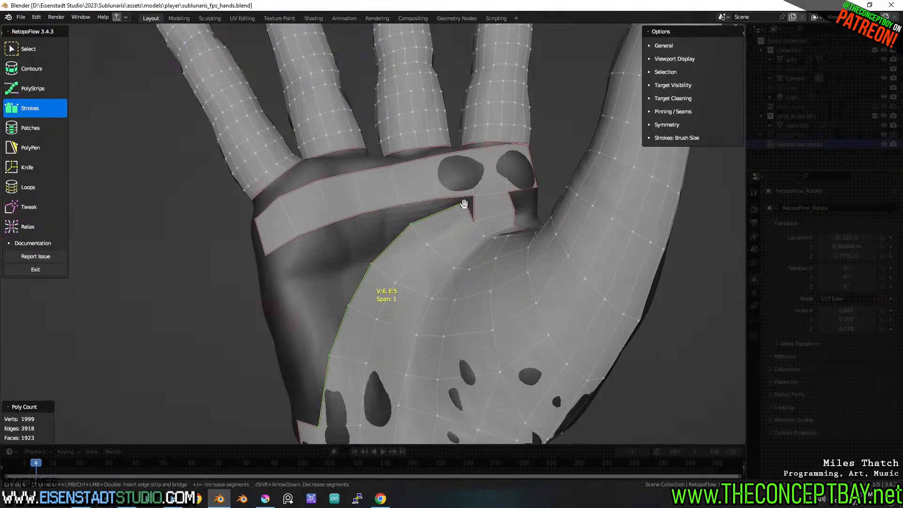
# Weld the new row's upper edge vertices onto the finger strip's lower edge and undo the final extra edge move.
pyautogui.click(475, 210)
pyautogui.press('g')
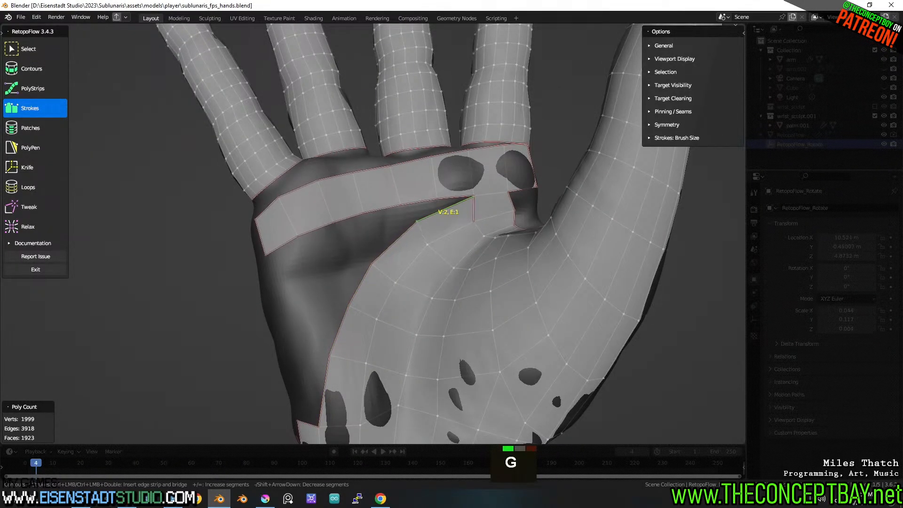
pyautogui.click(416, 222)
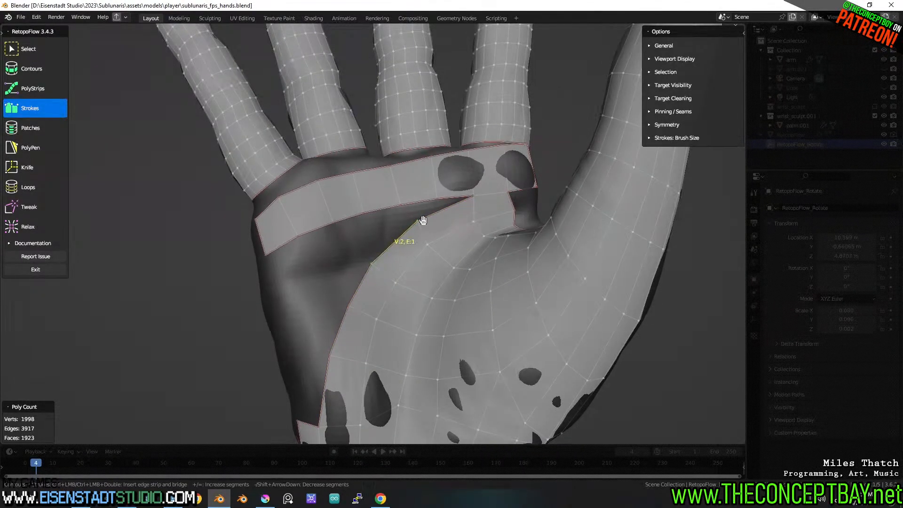
pyautogui.press('g')
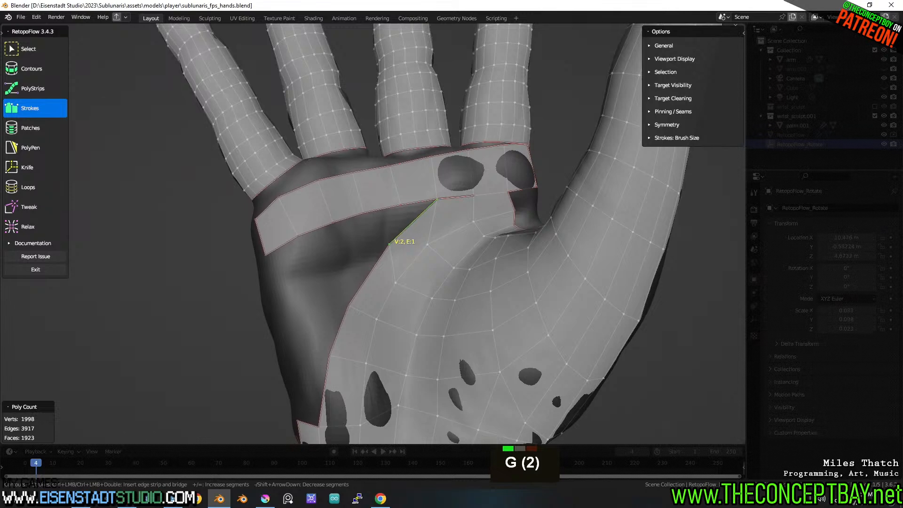
pyautogui.click(428, 214)
pyautogui.click(387, 241)
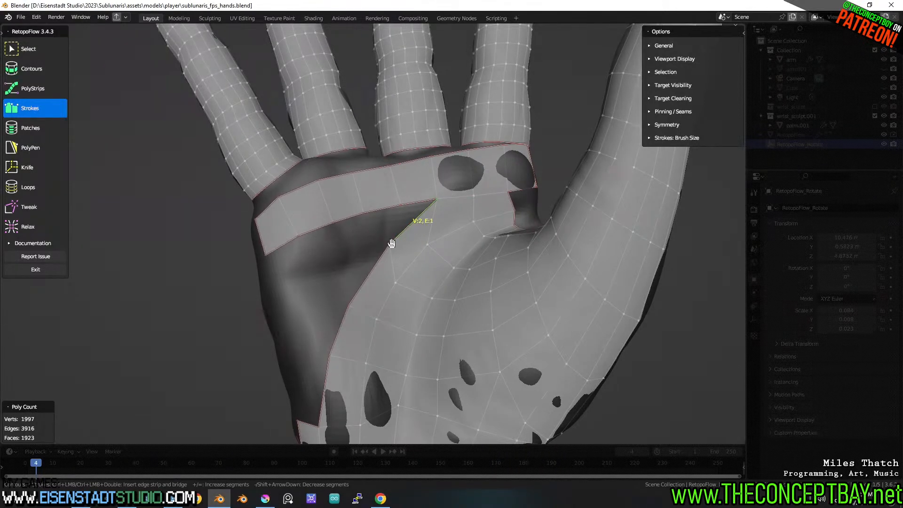
pyautogui.press('g')
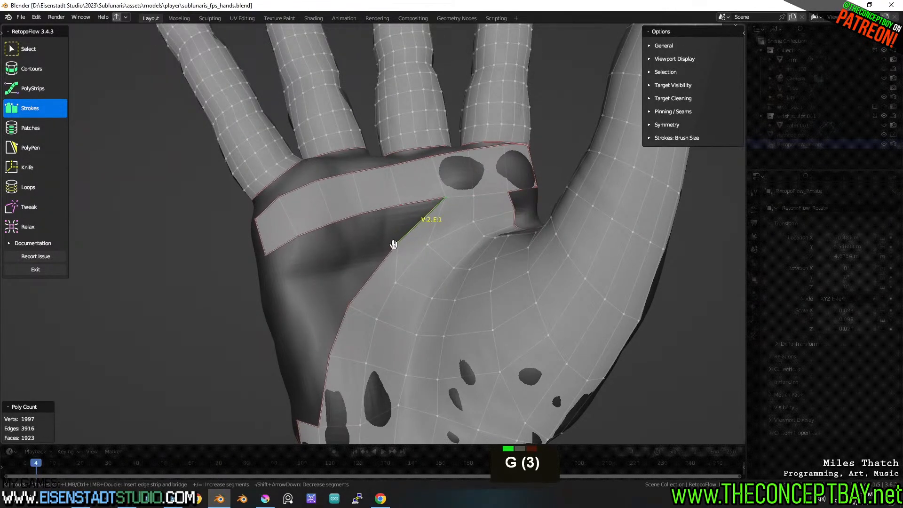
pyautogui.hotkey('ctrl', 'z')
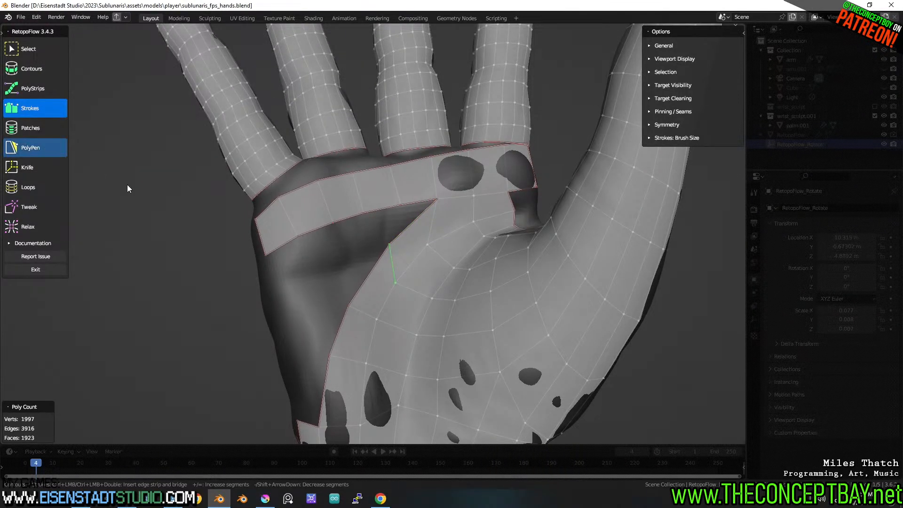
pyautogui.click(31, 147)
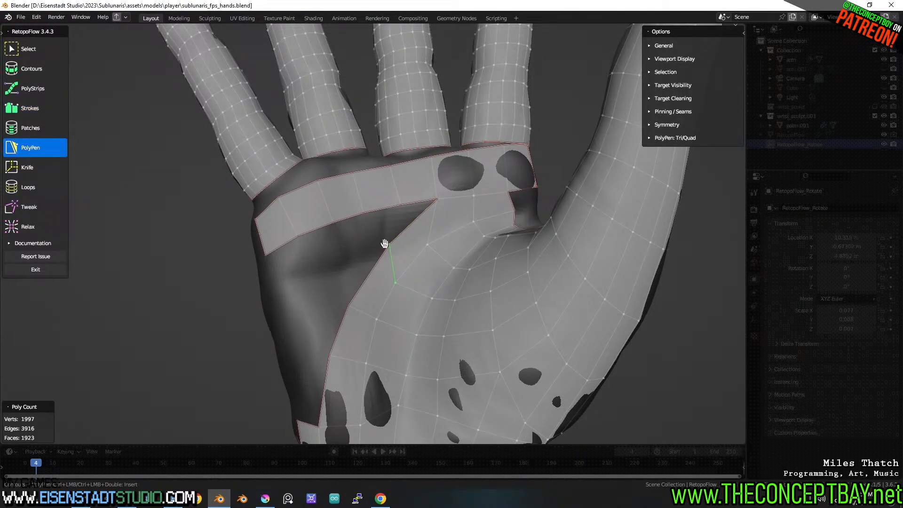
pyautogui.keyDown('ctrl'); pyautogui.click(401, 215); pyautogui.keyUp('ctrl')
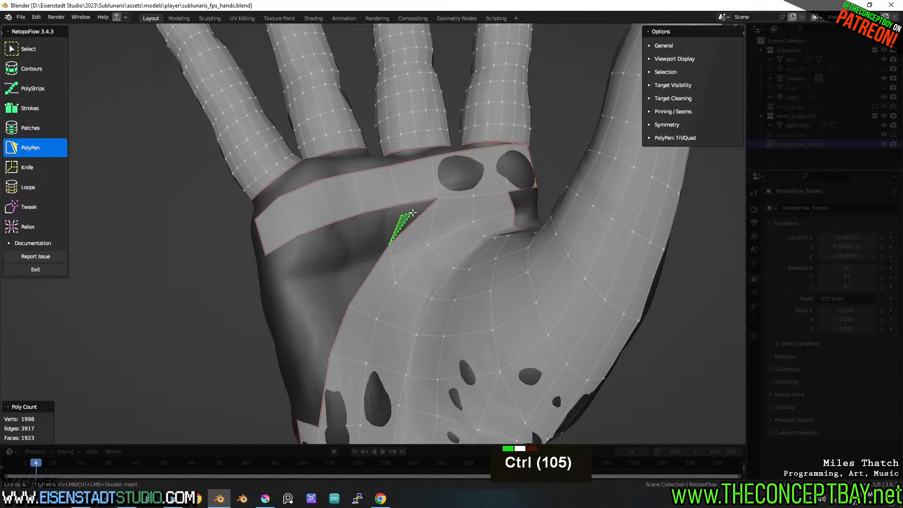
pyautogui.keyDown('ctrl'); pyautogui.click(430, 202); pyautogui.keyUp('ctrl')
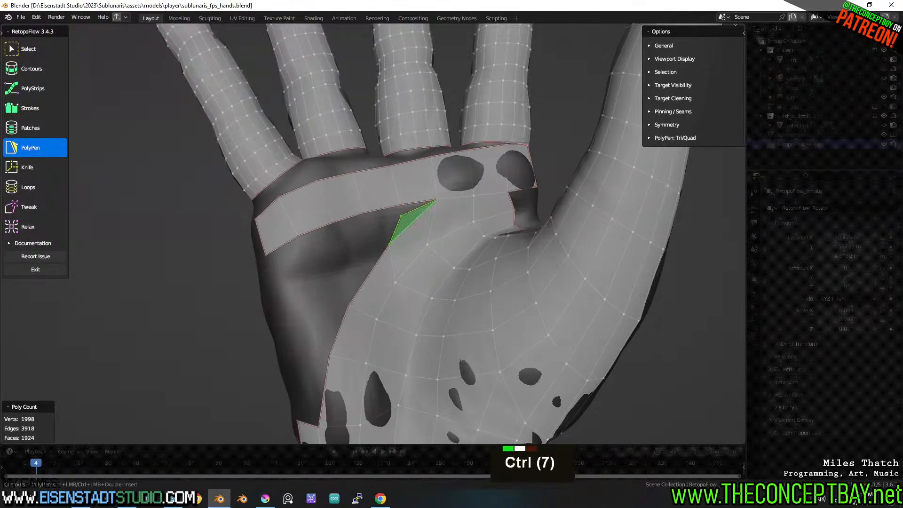
pyautogui.hotkey('ctrl', 'z')
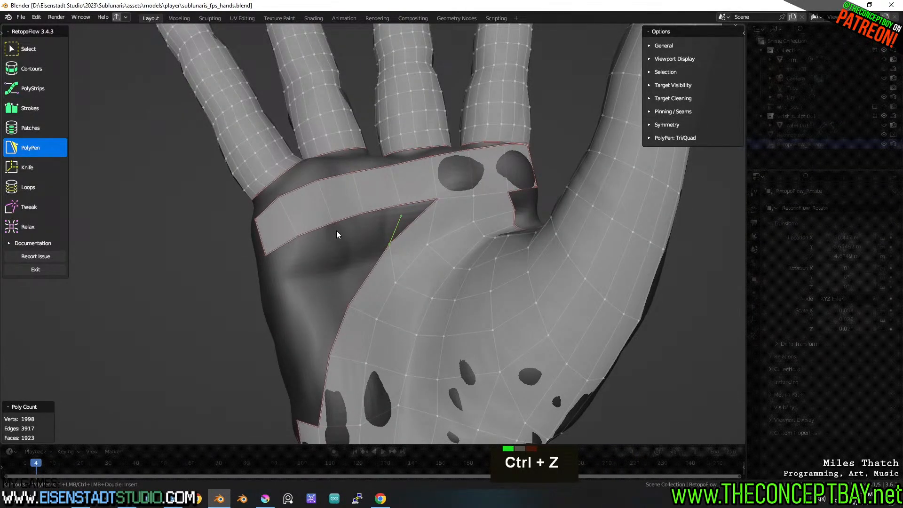
pyautogui.hotkey('ctrl', 'z')
# Fill the notch between the finger strip and the thumb patch with a PolyPen triangle and an adjoining quad.
pyautogui.press('ctrl')
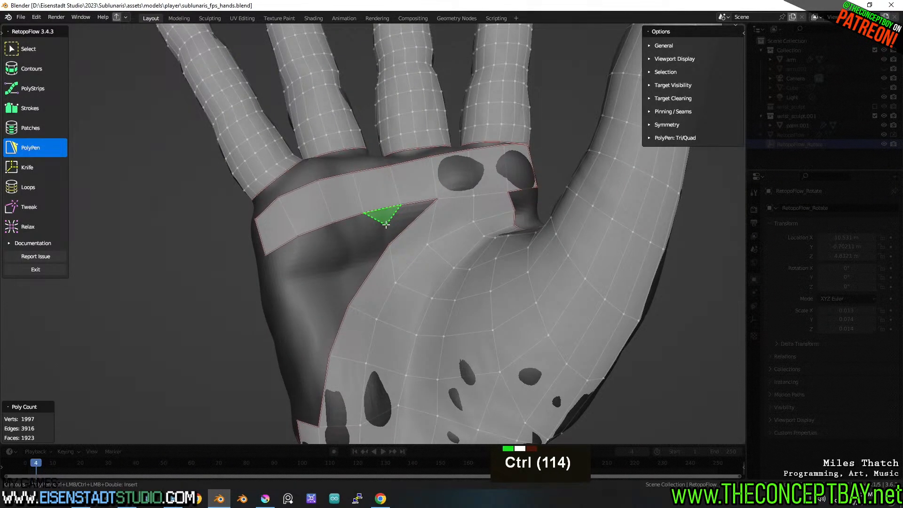
pyautogui.keyDown('ctrl'); pyautogui.click(386, 224); pyautogui.keyUp('ctrl')
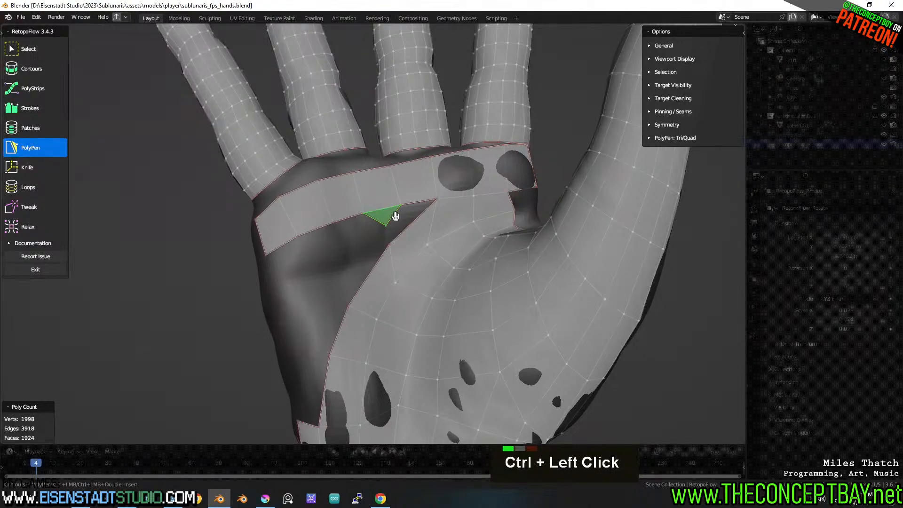
pyautogui.keyDown('ctrl'); pyautogui.click(395, 215); pyautogui.keyUp('ctrl')
pyautogui.keyDown('shift'); pyautogui.moveTo(395, 215); pyautogui.dragTo(432, 220, button='middle'); pyautogui.keyUp('shift')
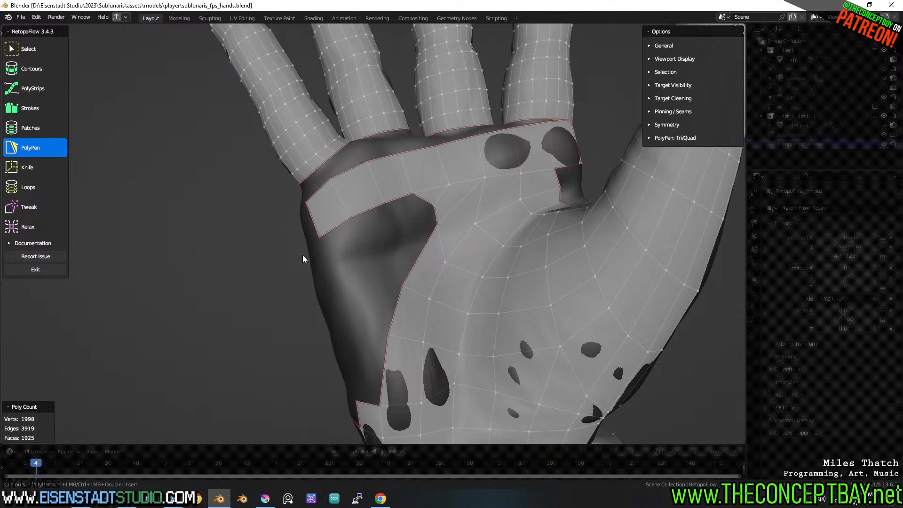
pyautogui.doubleClick(430, 236)
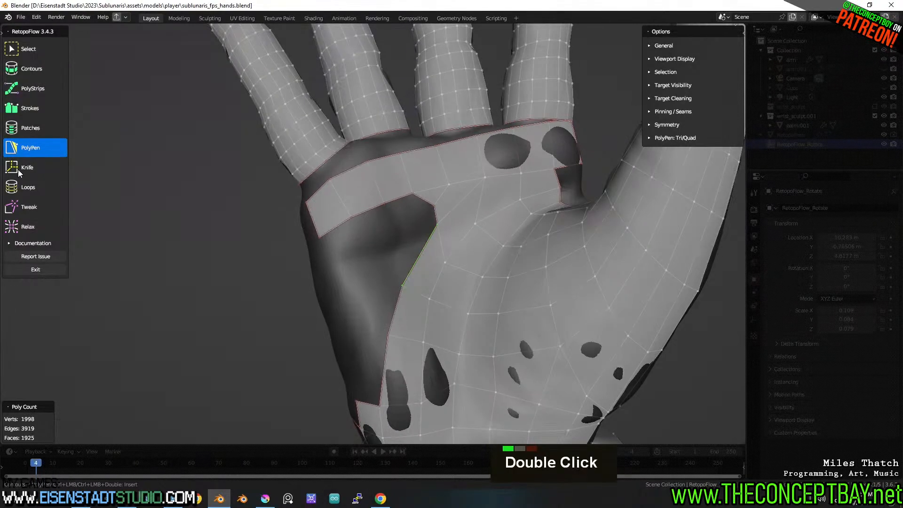
pyautogui.click(55, 116)
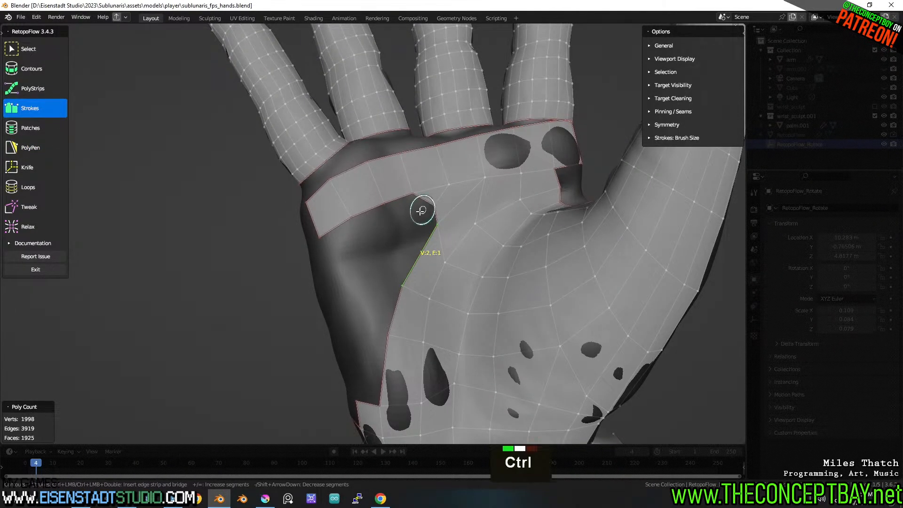
pyautogui.moveTo(433, 207)
pyautogui.keyDown('ctrl'); pyautogui.mouseDown()
pyautogui.moveTo(385, 254)
pyautogui.moveTo(355, 386)
pyautogui.moveTo(371, 270)
pyautogui.moveTo(413, 158)
pyautogui.moveTo(430, 253)
pyautogui.mouseUp(); pyautogui.keyUp('ctrl')
pyautogui.keyDown('ctrl'); pyautogui.moveTo(432, 203); pyautogui.dragTo(432, 204); pyautogui.keyUp('ctrl')
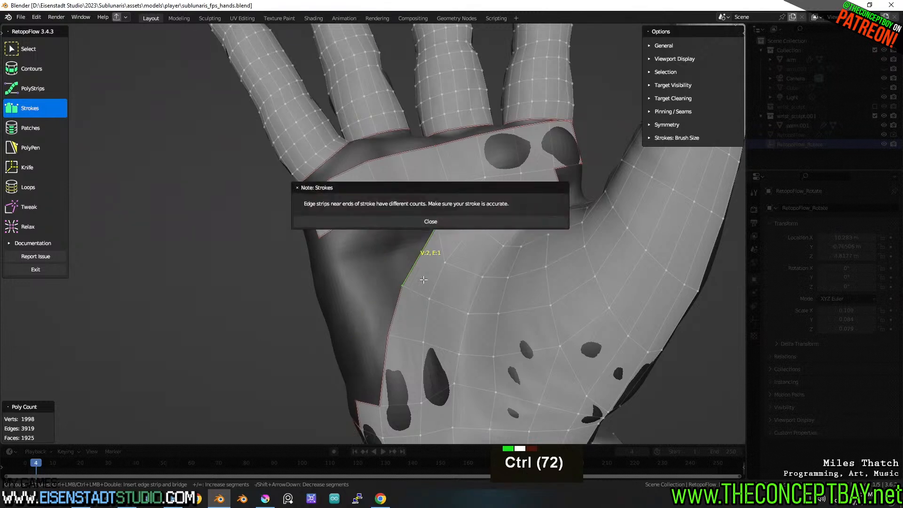
pyautogui.keyDown('shift'); pyautogui.doubleClick(398, 298); pyautogui.keyUp('shift')
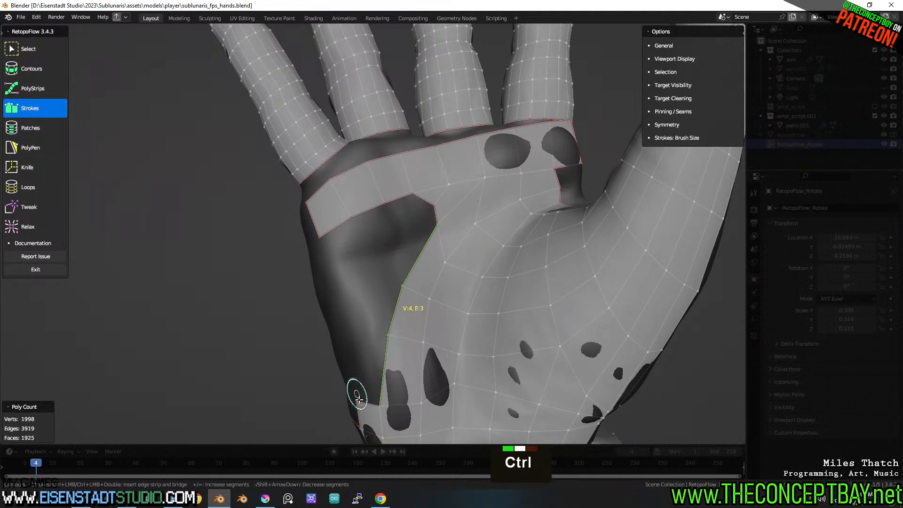
pyautogui.keyDown('ctrl'); pyautogui.moveTo(356, 402); pyautogui.dragTo(401, 234); pyautogui.keyUp('ctrl')
pyautogui.keyDown('ctrl'); pyautogui.moveTo(435, 206); pyautogui.dragTo(438, 203); pyautogui.keyUp('ctrl')
pyautogui.moveTo(404, 303); pyautogui.dragTo(527, 257, button='middle')
pyautogui.hotkey('ctrl', 'z')
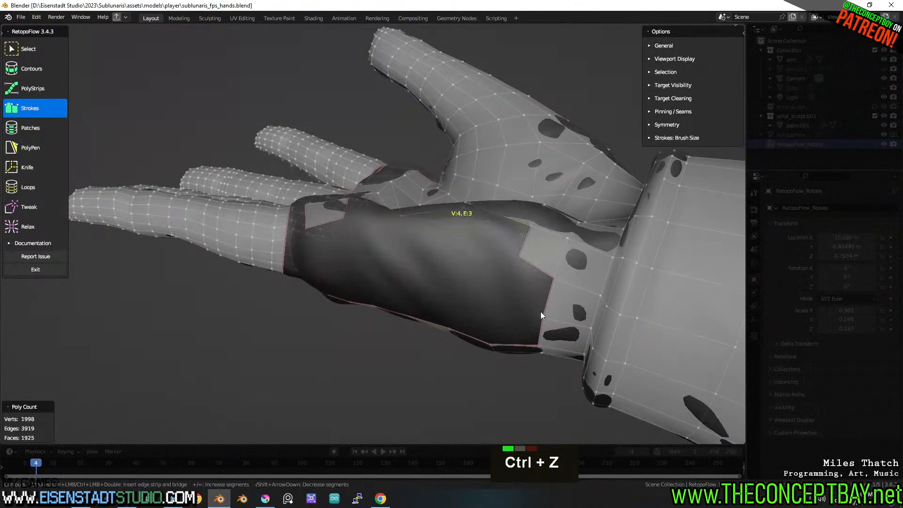
# Bridge the two recessed wrist boundary edges on the hand's outer side with a Strokes row of two quads.
pyautogui.moveTo(540, 311); pyautogui.dragTo(486, 236, button='middle')
pyautogui.press('3')
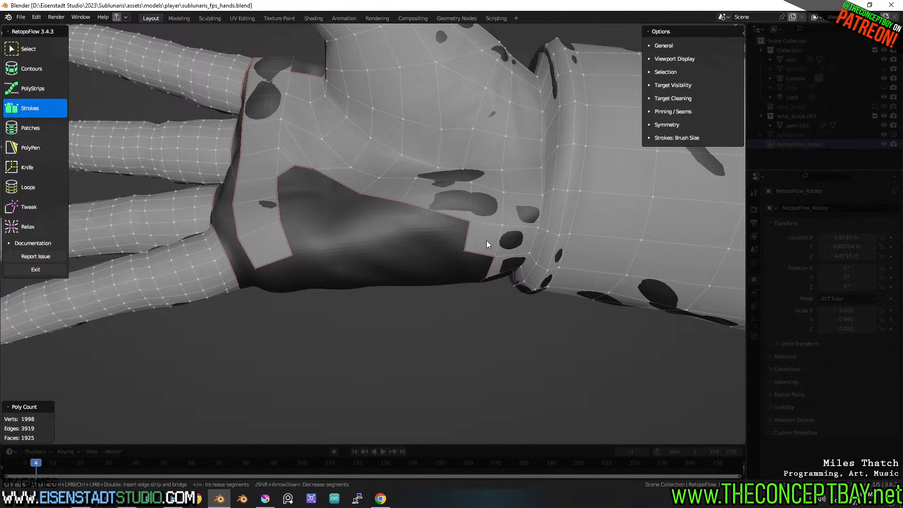
pyautogui.moveTo(484, 242); pyautogui.dragTo(481, 193, button='middle')
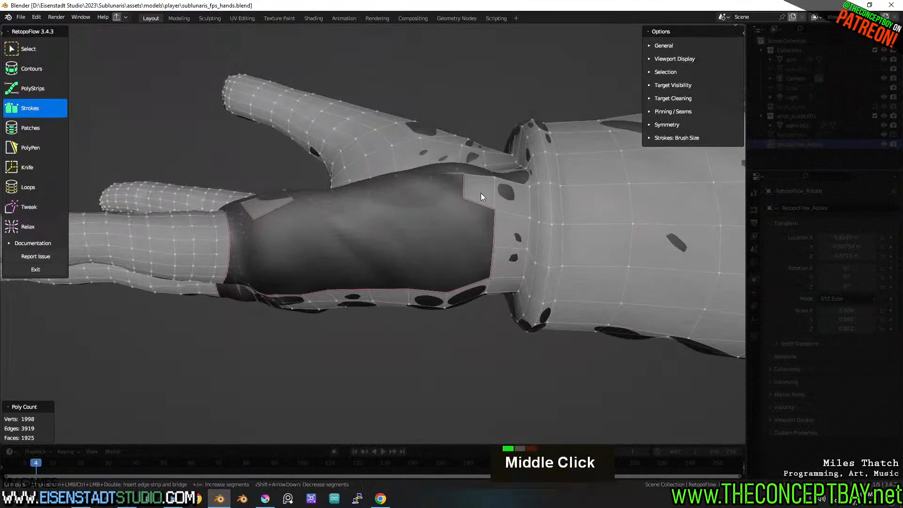
pyautogui.keyDown('ctrl'); pyautogui.moveTo(462, 197); pyautogui.dragTo(448, 292); pyautogui.keyUp('ctrl')
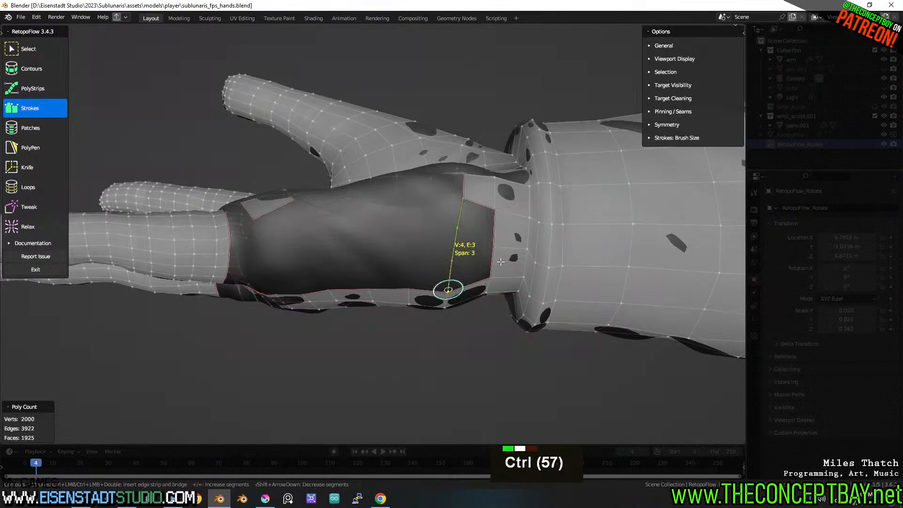
pyautogui.hotkey('ctrl', 'z')
pyautogui.doubleClick(496, 226)
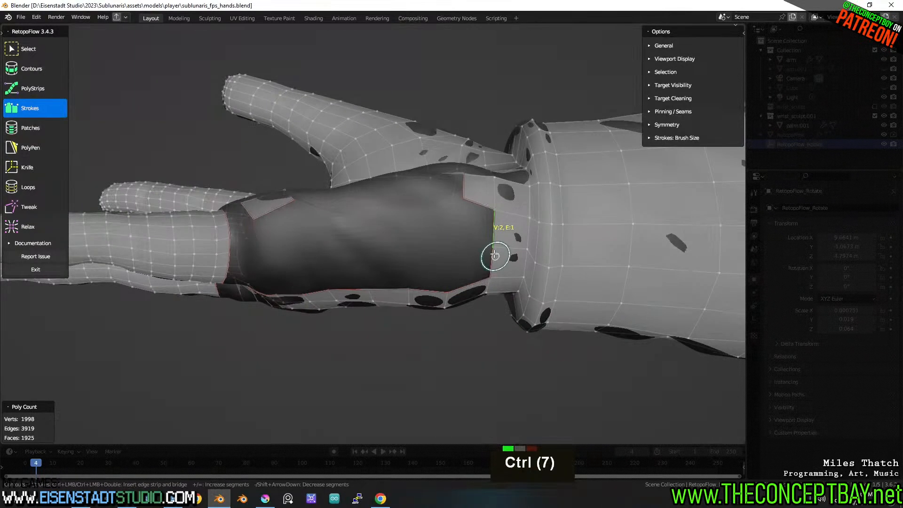
pyautogui.doubleClick(493, 253)
pyautogui.keyDown('shift'); pyautogui.click(492, 230); pyautogui.keyUp('shift')
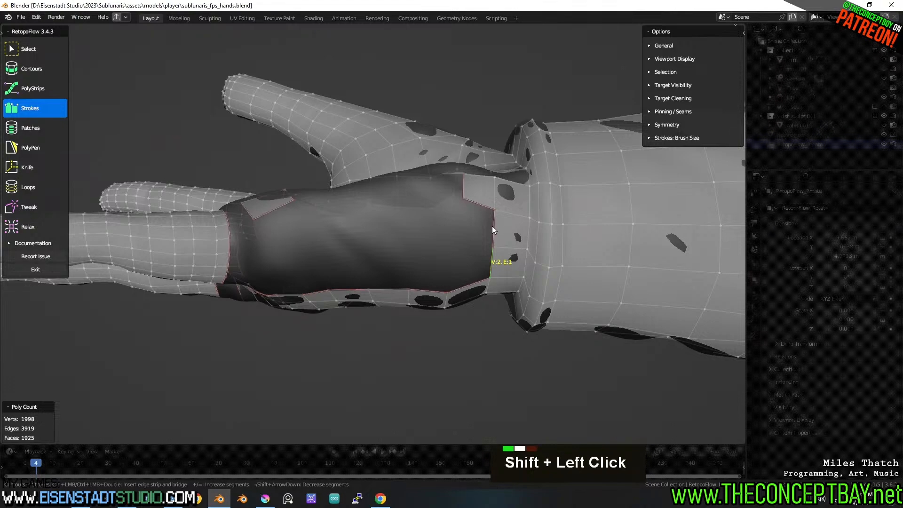
pyautogui.keyDown('ctrl'); pyautogui.moveTo(463, 199); pyautogui.dragTo(448, 295); pyautogui.keyUp('ctrl')
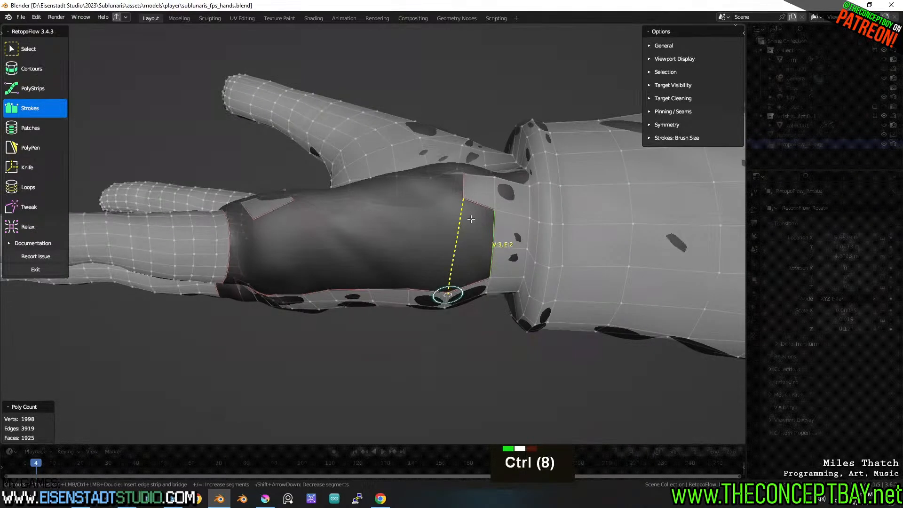
# Extend the three-edge wrist boundary on the hand's outer side toward the little finger with a two-span Strokes patch of quads.
pyautogui.moveTo(484, 222)
pyautogui.mouseDown(button='middle')
pyautogui.moveTo(490, 239)
pyautogui.moveTo(482, 218)
pyautogui.moveTo(475, 228)
pyautogui.moveTo(478, 216)
pyautogui.mouseUp(button='middle')
pyautogui.keyDown('shift'); pyautogui.click(467, 199); pyautogui.keyUp('shift')
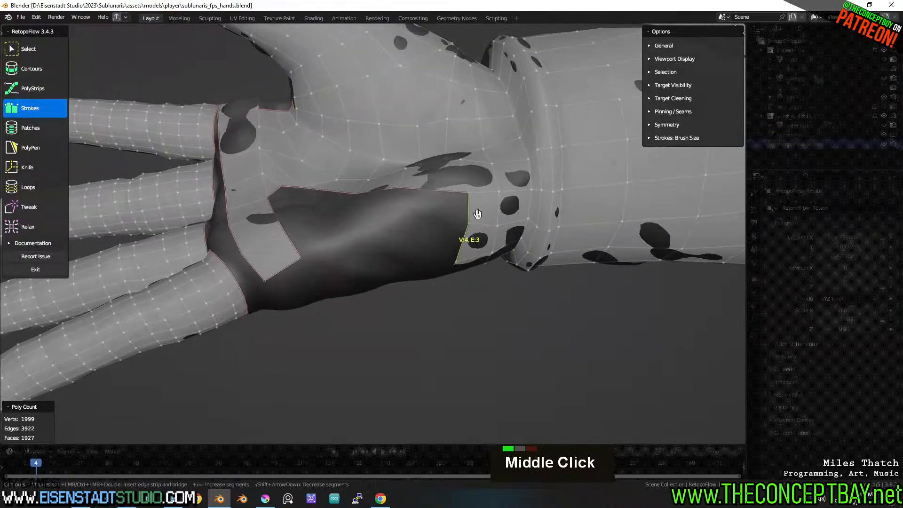
pyautogui.moveTo(399, 190); pyautogui.dragTo(405, 247, button='middle')
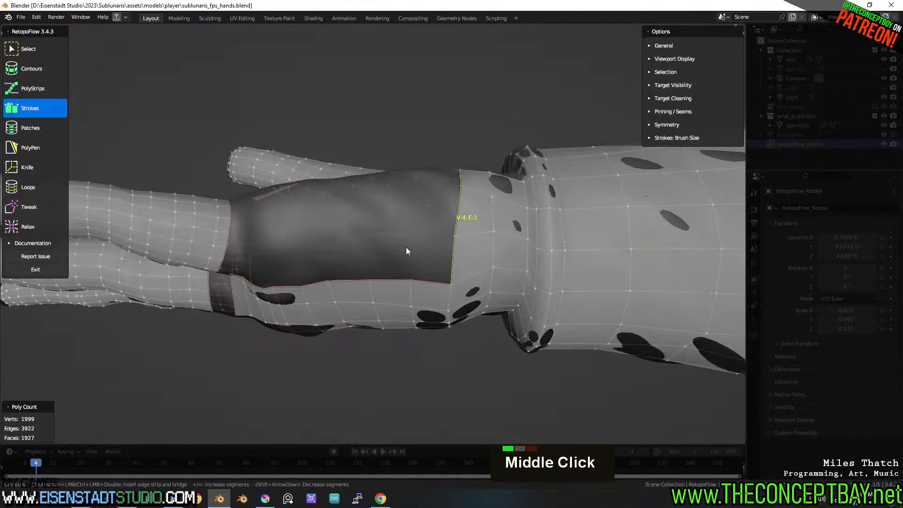
pyautogui.moveTo(371, 279)
pyautogui.keyDown('ctrl'); pyautogui.mouseDown()
pyautogui.moveTo(377, 179)
pyautogui.moveTo(459, 178)
pyautogui.moveTo(456, 187)
pyautogui.mouseUp(); pyautogui.keyUp('ctrl')
pyautogui.middleClick(444, 221)
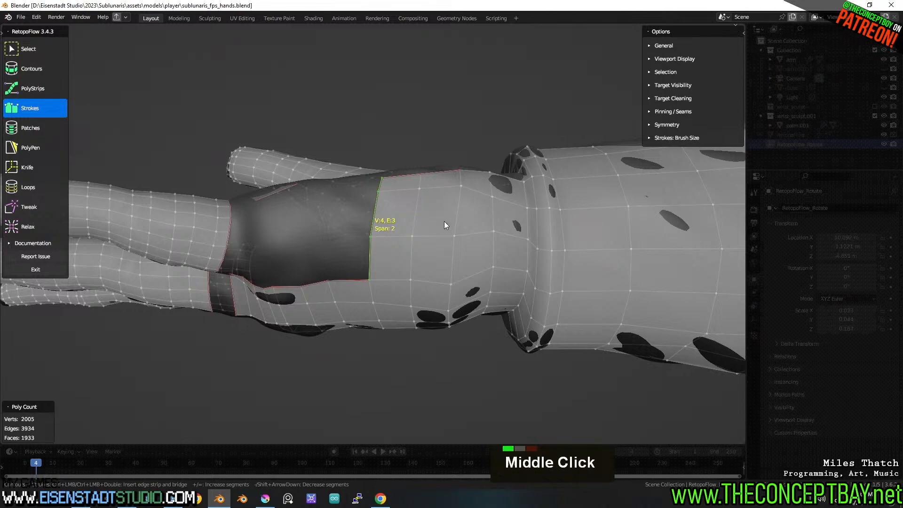
pyautogui.moveTo(444, 221); pyautogui.dragTo(448, 263, button='middle')
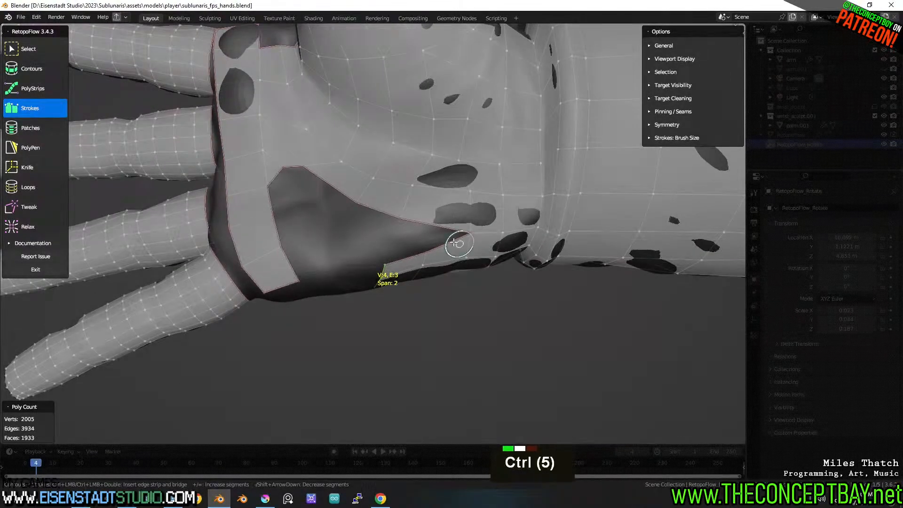
pyautogui.hotkey('ctrl', 'r')
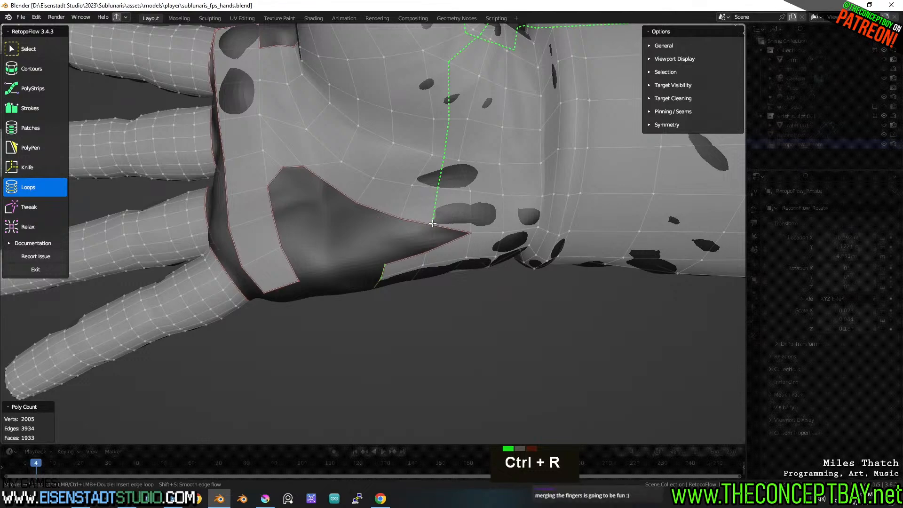
pyautogui.press('Escape')
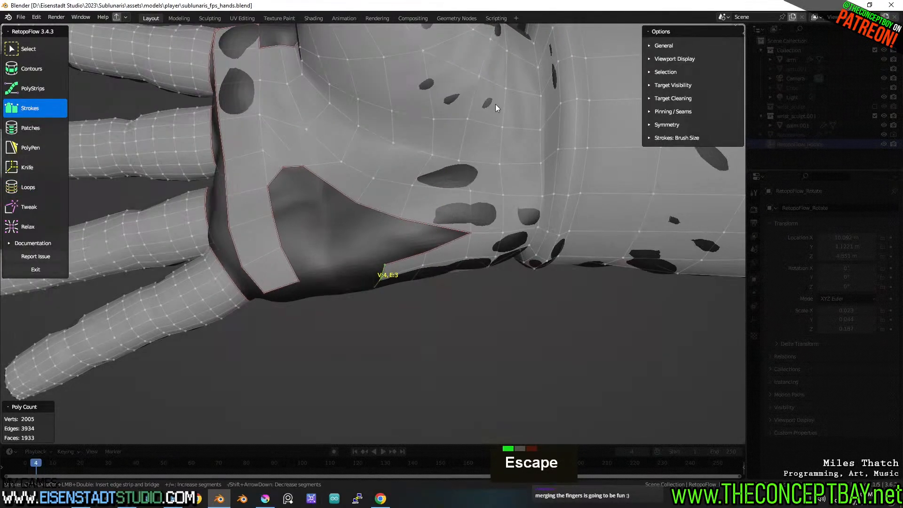
pyautogui.scroll(-2, 496, 104)
pyautogui.moveTo(496, 64); pyautogui.dragTo(514, 72, button='middle')
pyautogui.scroll(2, 436, 171)
pyautogui.keyDown('shift'); pyautogui.moveTo(435, 171); pyautogui.dragTo(425, 221, button='middle'); pyautogui.keyUp('shift')
pyautogui.keyDown('shift'); pyautogui.moveTo(390, 246); pyautogui.dragTo(403, 219, button='middle'); pyautogui.keyUp('shift')
pyautogui.scroll(1, 393, 216)
pyautogui.press('k')
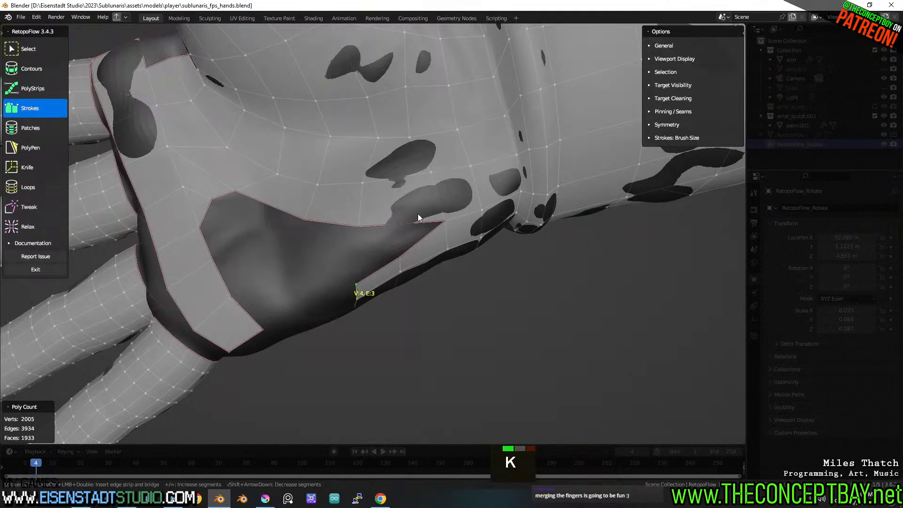
pyautogui.press('Escape')
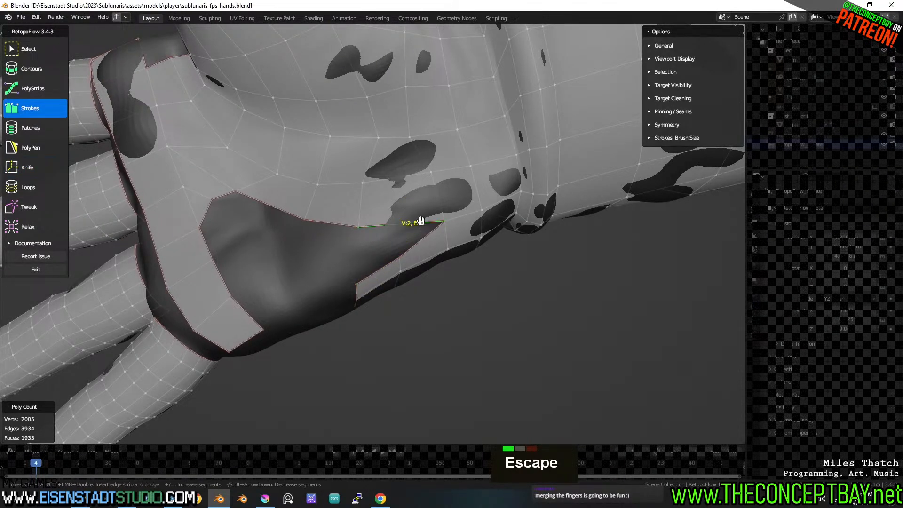
pyautogui.press('k')
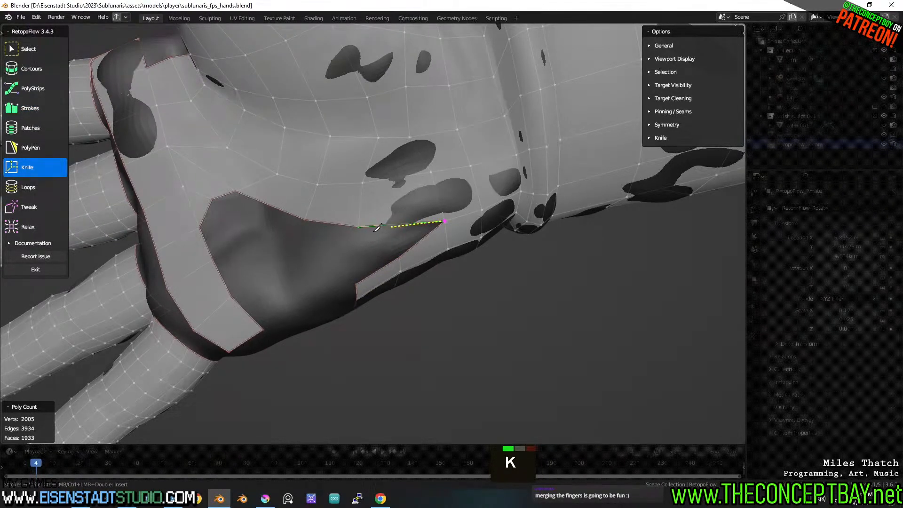
pyautogui.press('Escape')
pyautogui.moveTo(301, 274); pyautogui.dragTo(202, 265, button='middle')
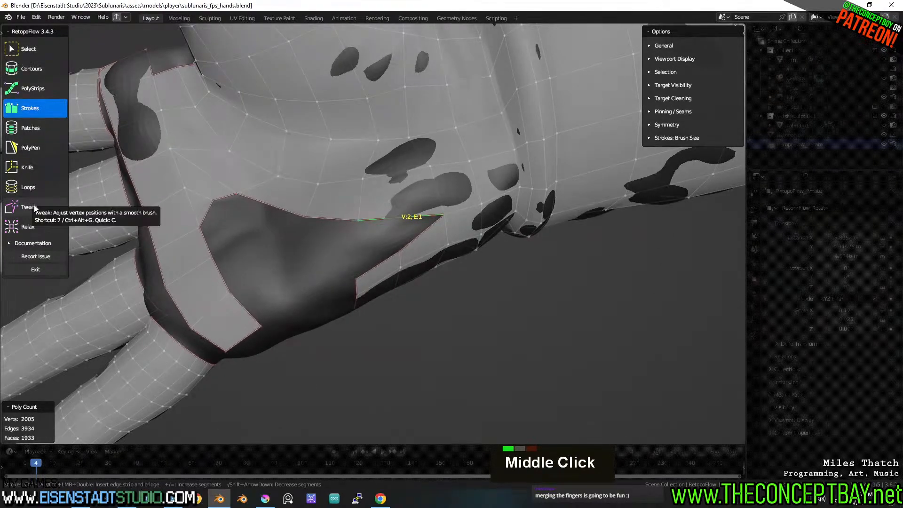
# Try a Knife cut from the palm vertex beside the opening's wrist-side tip, undoing the last cut segment.
pyautogui.click(28, 167)
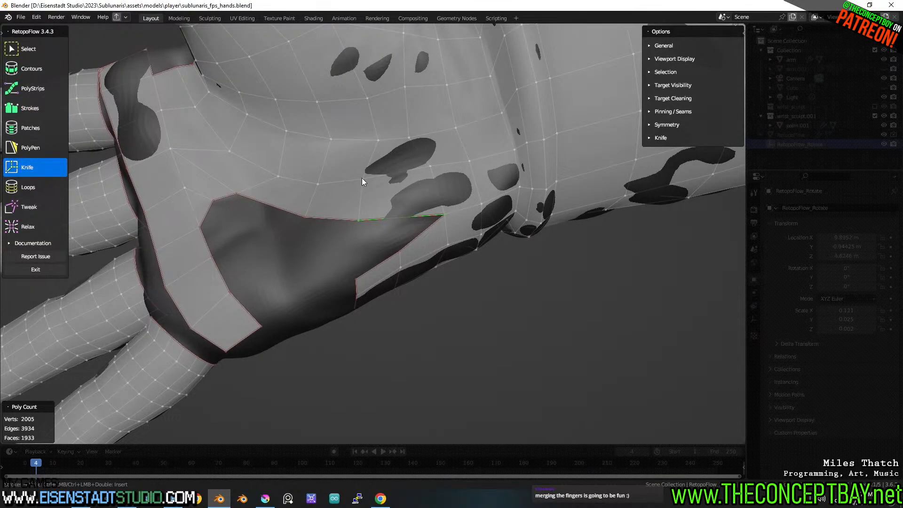
pyautogui.click(362, 178)
pyautogui.moveTo(394, 207); pyautogui.dragTo(391, 213, button='middle')
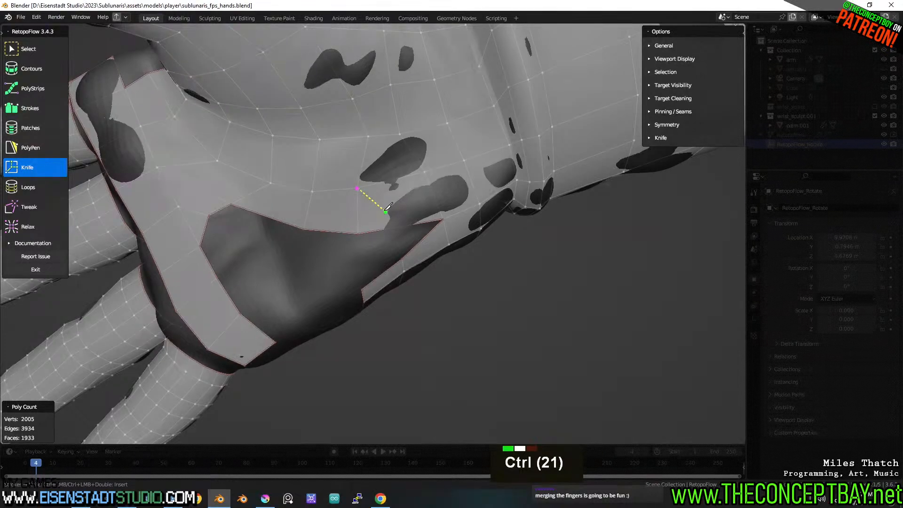
pyautogui.keyDown('ctrl'); pyautogui.click(385, 202); pyautogui.keyUp('ctrl')
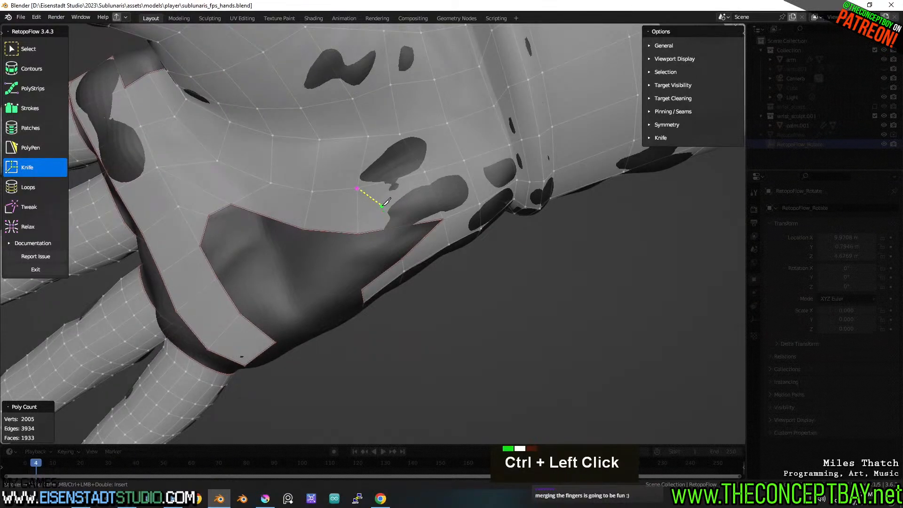
pyautogui.keyDown('ctrl'); pyautogui.click(398, 227); pyautogui.keyUp('ctrl')
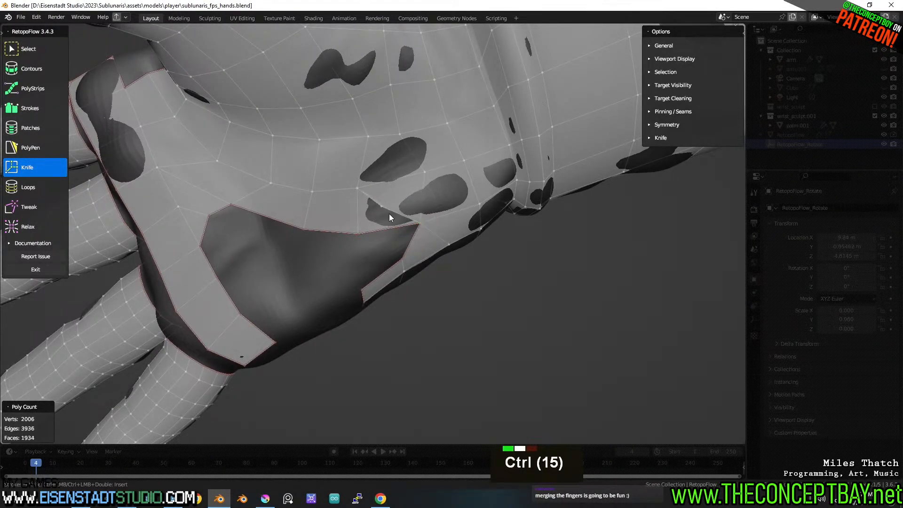
pyautogui.hotkey('ctrl', 'z')
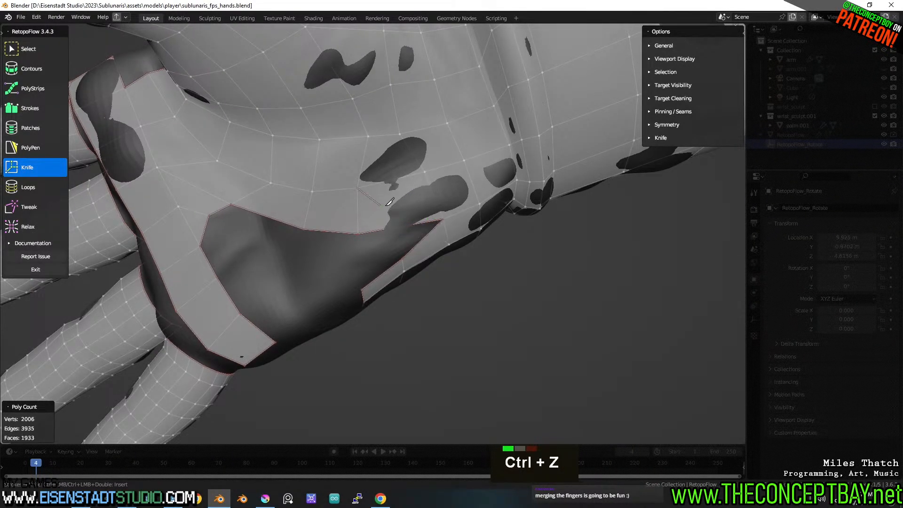
# Set the automerge merge distance to 5 in the general options.
pyautogui.click(679, 45)
pyautogui.doubleClick(719, 114)
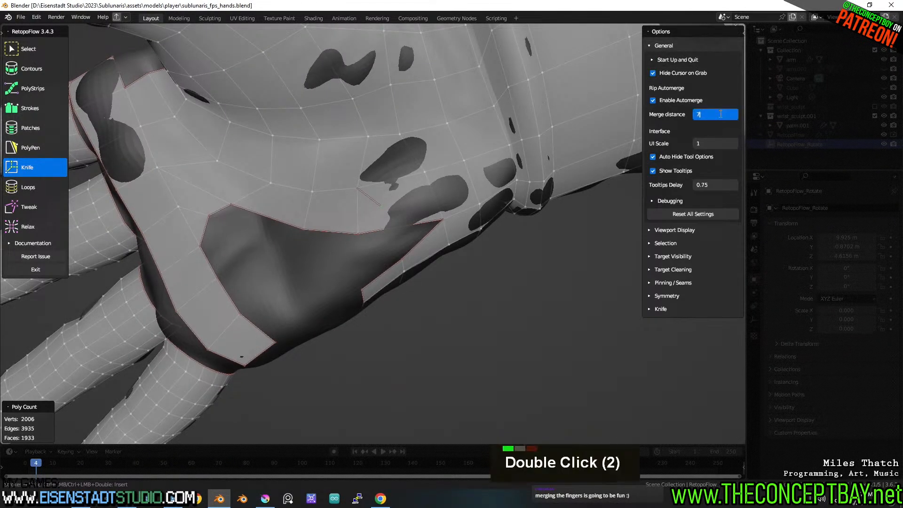
pyautogui.press('BackSpace')
pyautogui.write('5')
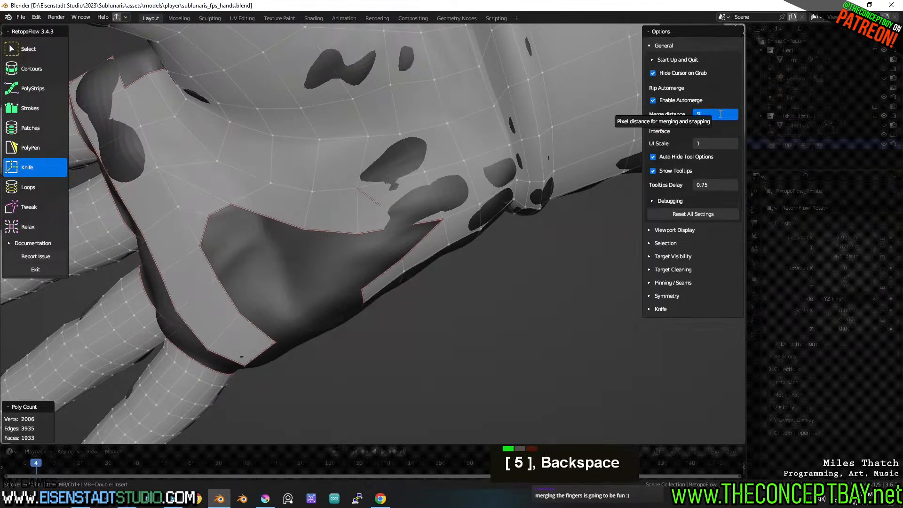
pyautogui.press('Return')
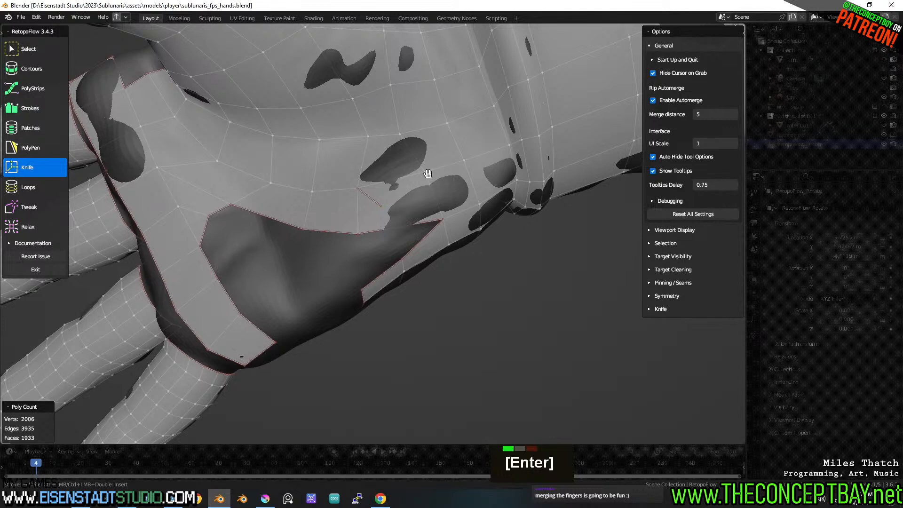
# Try to continue the Knife cut across the palm faces beside the opening's wrist-side tip.
pyautogui.press('ctrl')
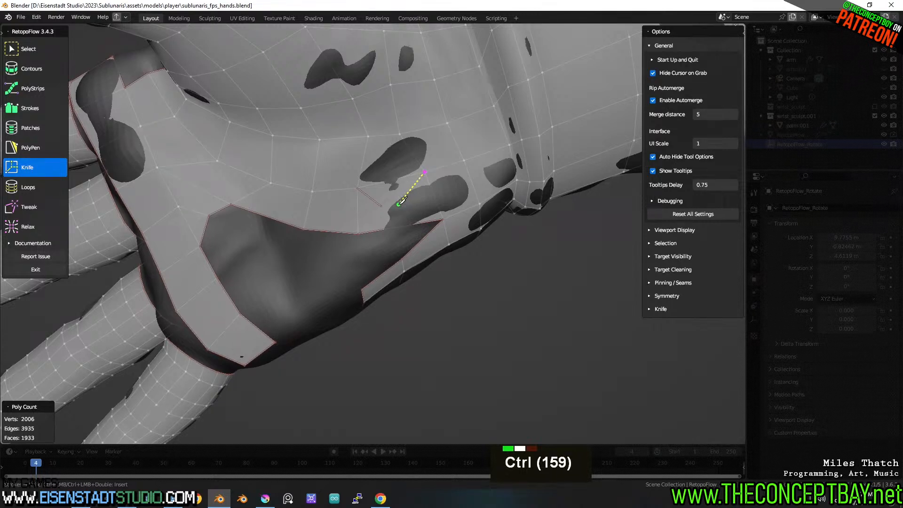
pyautogui.keyDown('ctrl'); pyautogui.click(404, 202); pyautogui.keyUp('ctrl')
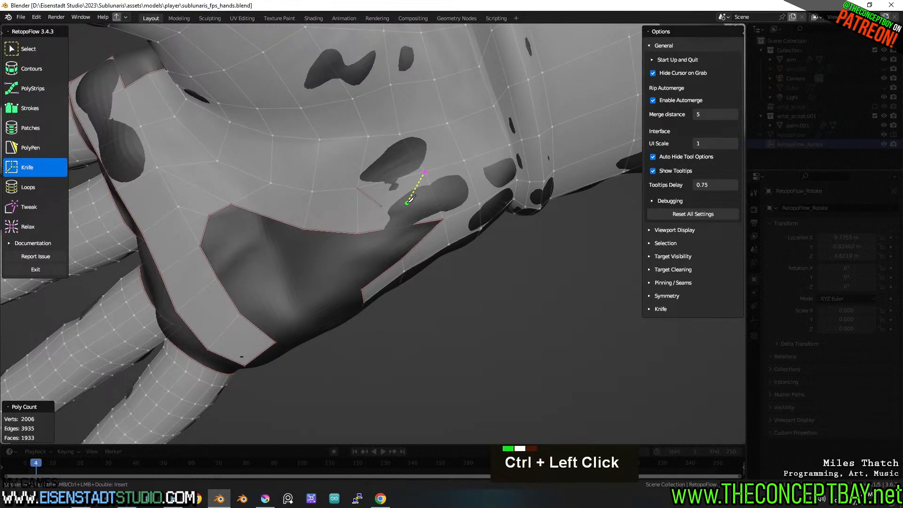
pyautogui.keyDown('ctrl'); pyautogui.click(394, 198); pyautogui.keyUp('ctrl')
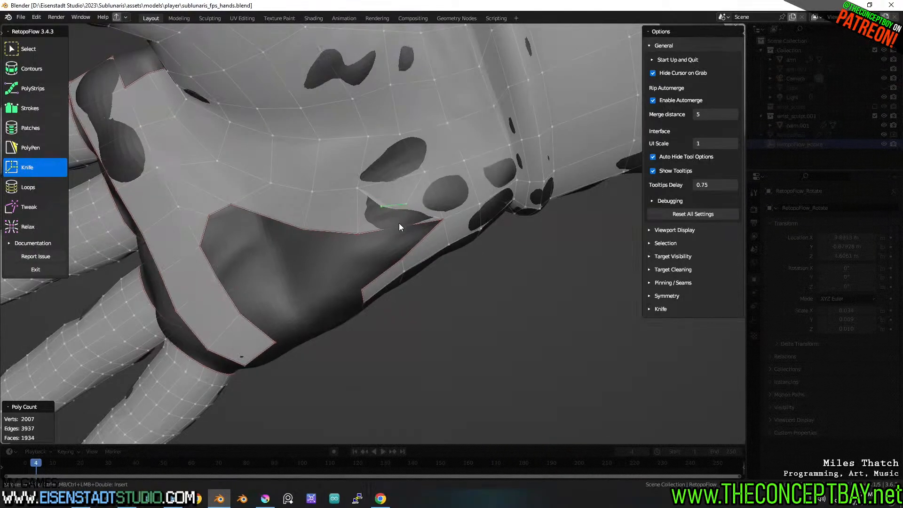
pyautogui.keyDown('ctrl'); pyautogui.click(395, 205); pyautogui.keyUp('ctrl')
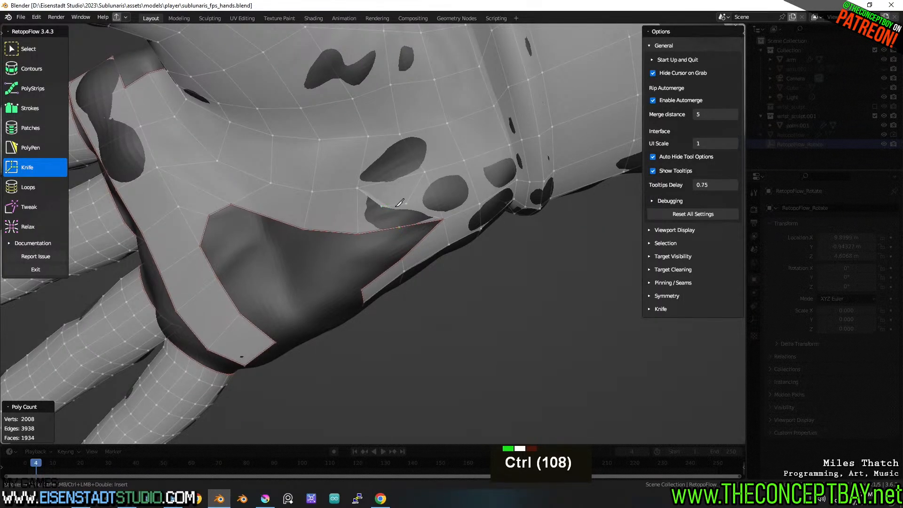
# Undo all the Knife cuts made beside the opening's wrist-side tip.
pyautogui.hotkey('ctrl', 'z')
pyautogui.hotkey('ctrl', 'z')
pyautogui.hotkey('ctrl', 'z')
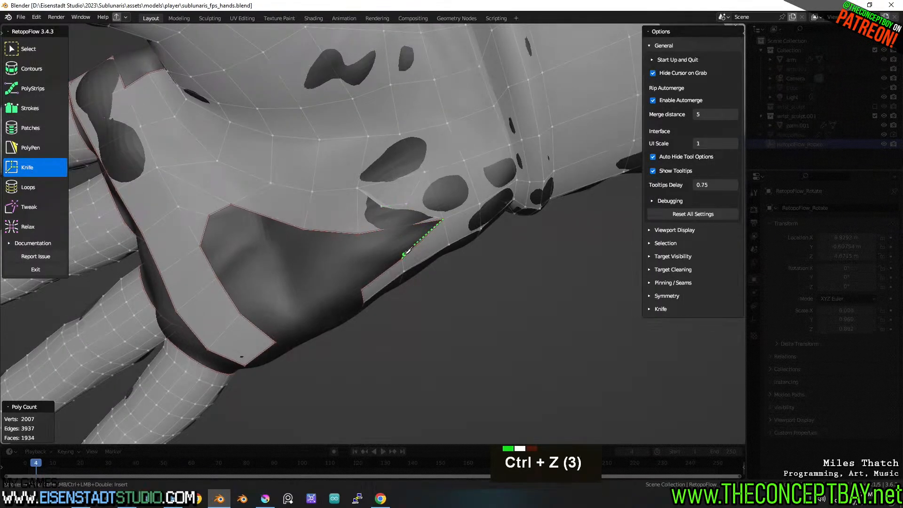
pyautogui.moveTo(423, 239); pyautogui.dragTo(427, 230, button='middle')
pyautogui.hotkey('ctrl', 'z')
pyautogui.hotkey('ctrl', 'z')
pyautogui.hotkey('ctrl', 'z')
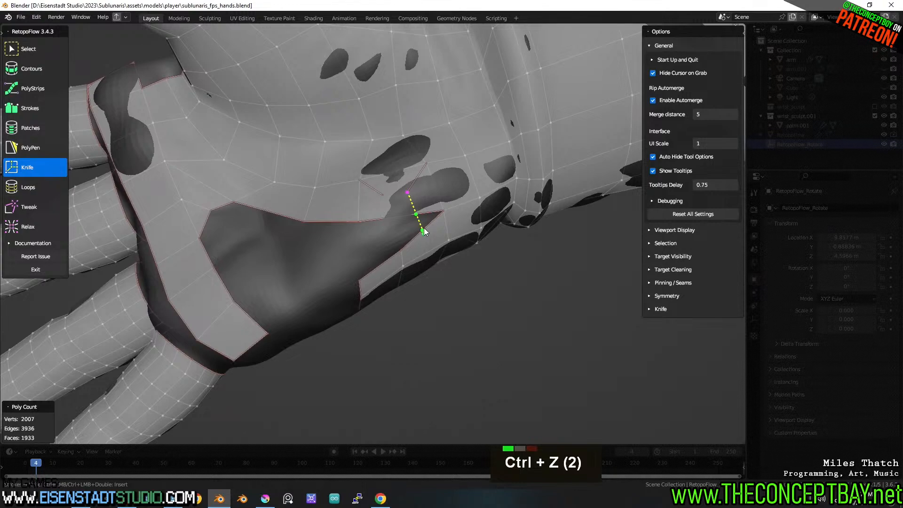
pyautogui.hotkey('ctrl', 'z')
pyautogui.moveTo(385, 213); pyautogui.dragTo(398, 204, button='middle')
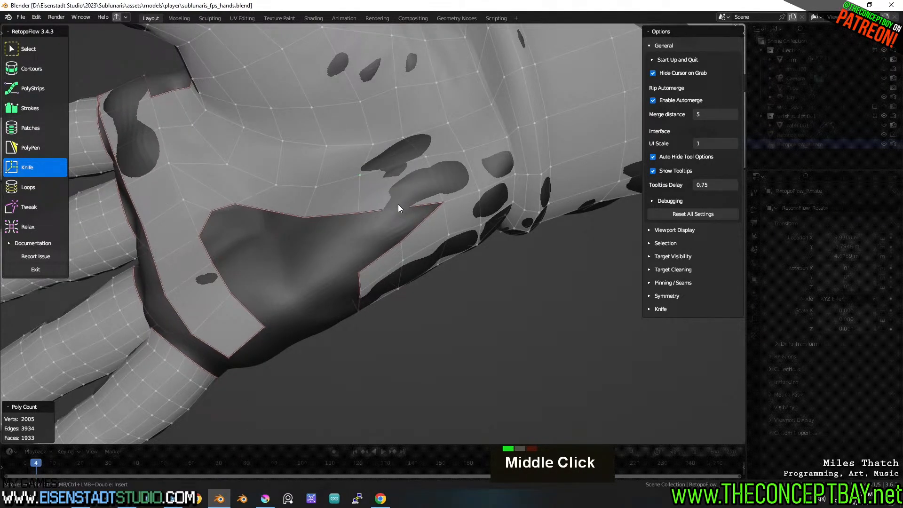
# Reposition the palm vertices around the opening's thumb-side corner with the Select tool to even out the surrounding quads.
pyautogui.moveTo(391, 212); pyautogui.dragTo(431, 239, button='middle')
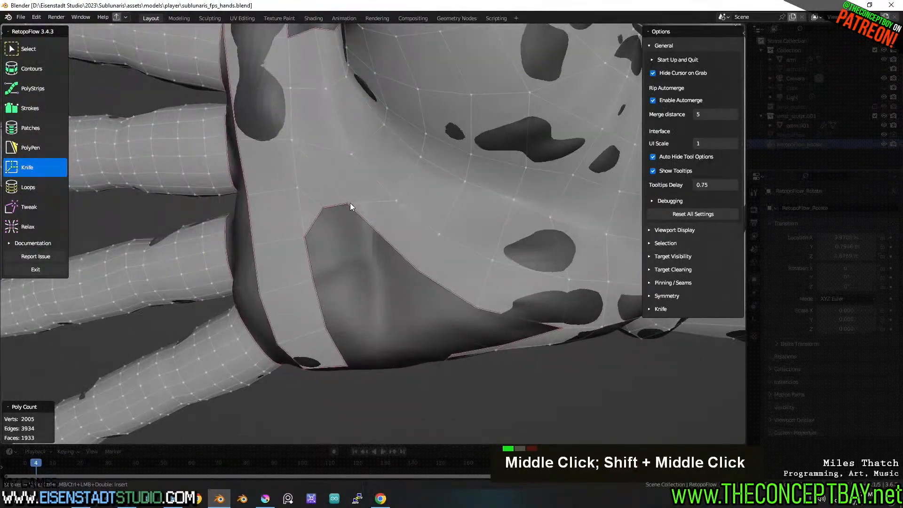
pyautogui.click(28, 48)
pyautogui.press('g')
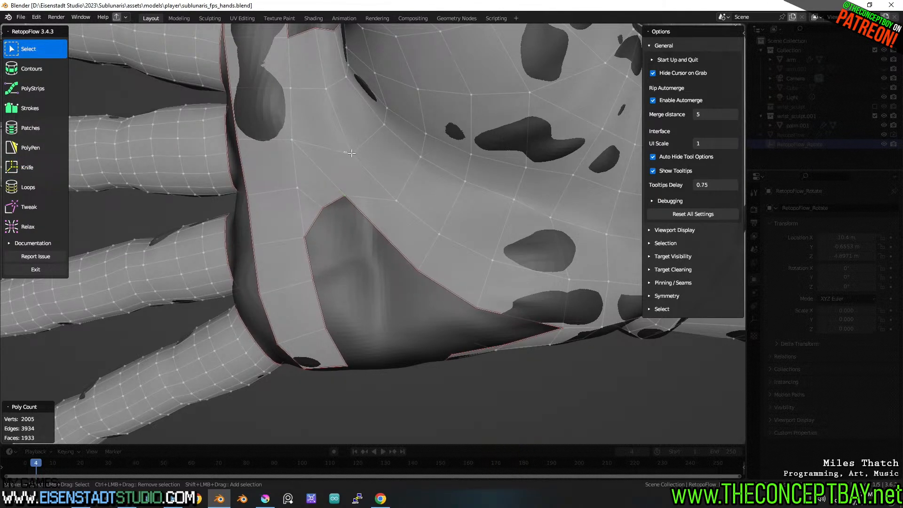
pyautogui.press('g')
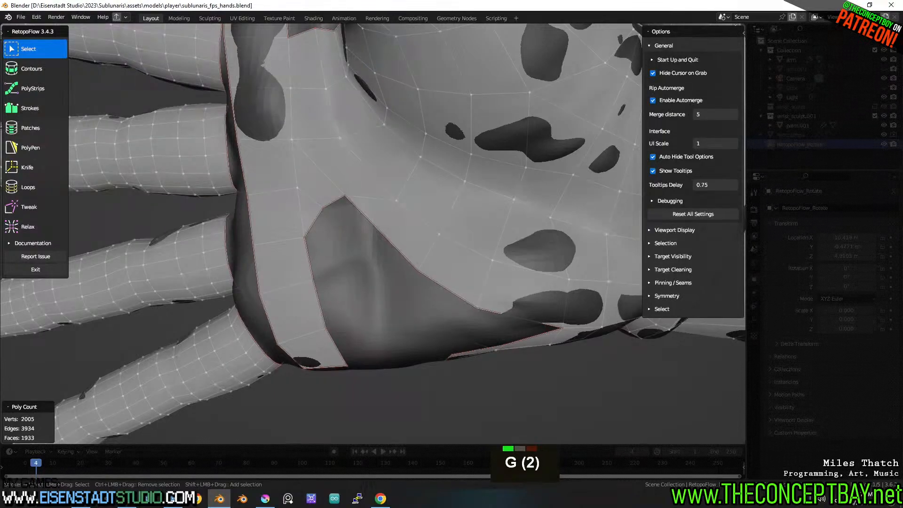
pyautogui.press('g')
pyautogui.scroll(-2, 423, 254)
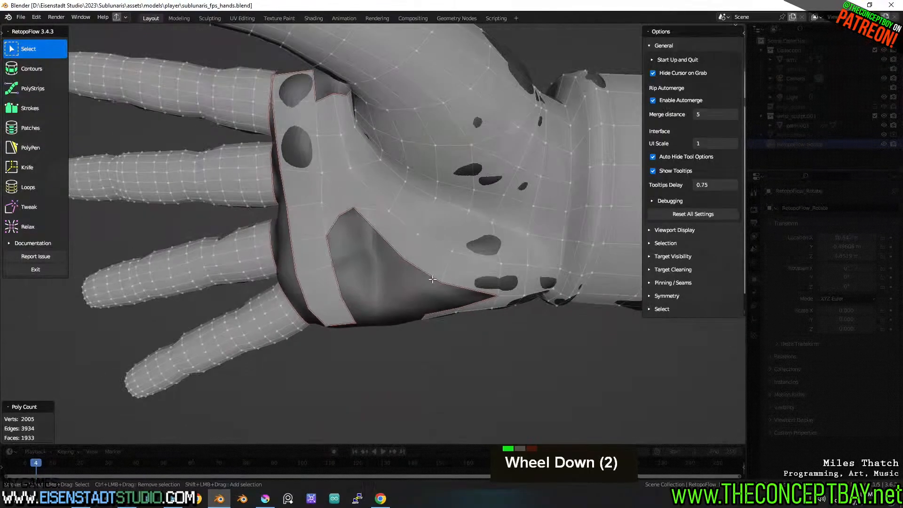
pyautogui.moveTo(424, 254); pyautogui.dragTo(352, 200, button='middle')
pyautogui.press('g')
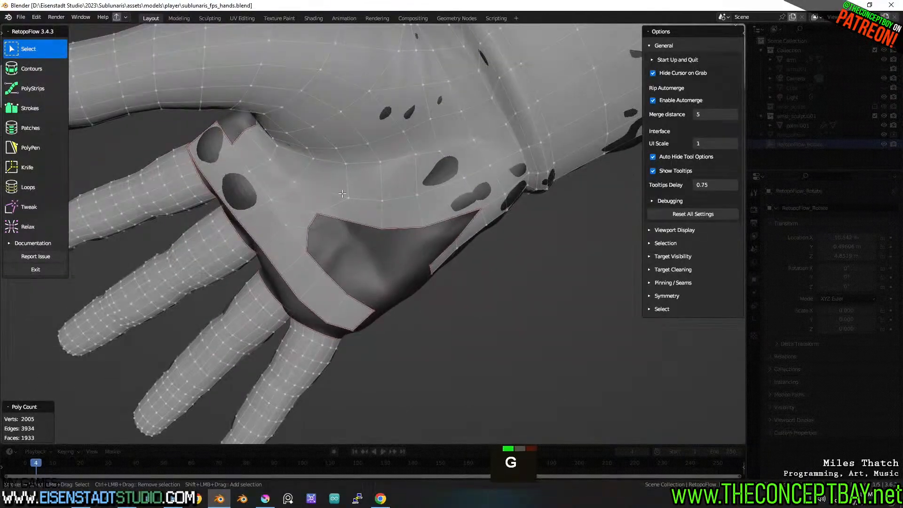
pyautogui.moveTo(348, 203); pyautogui.dragTo(328, 187, button='middle')
pyautogui.press('g')
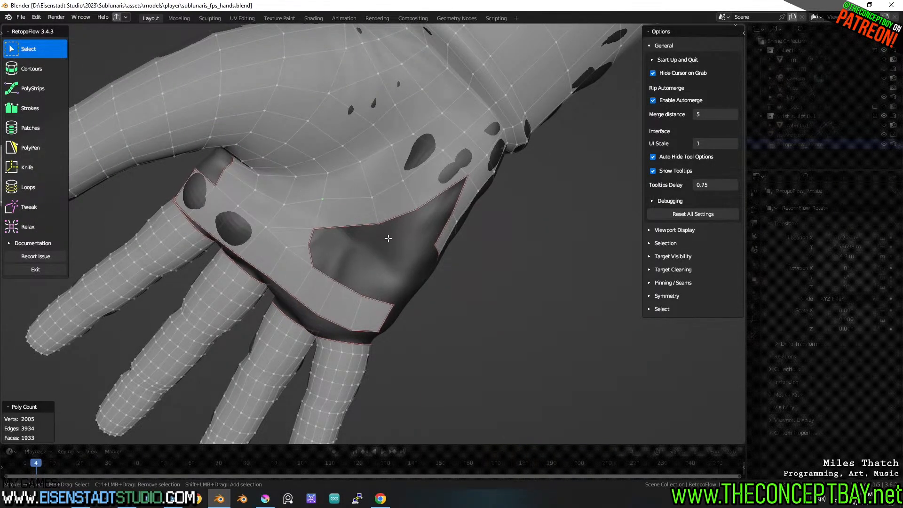
# Inspect the open gap at the finger bases and save the Blender file.
pyautogui.moveTo(383, 181); pyautogui.dragTo(388, 214, button='middle')
pyautogui.keyDown('shift'); pyautogui.moveTo(389, 214); pyautogui.dragTo(378, 199, button='middle'); pyautogui.keyUp('shift')
pyautogui.scroll(-3, 378, 200)
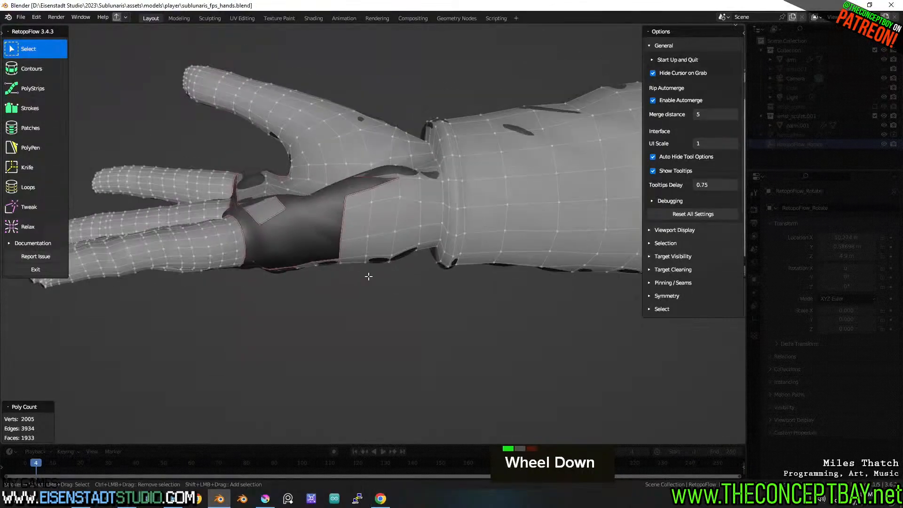
pyautogui.moveTo(368, 275); pyautogui.dragTo(373, 248, button='middle')
pyautogui.scroll(4, 372, 257)
pyautogui.keyDown('shift'); pyautogui.moveTo(373, 248); pyautogui.dragTo(372, 246, button='middle'); pyautogui.keyUp('shift')
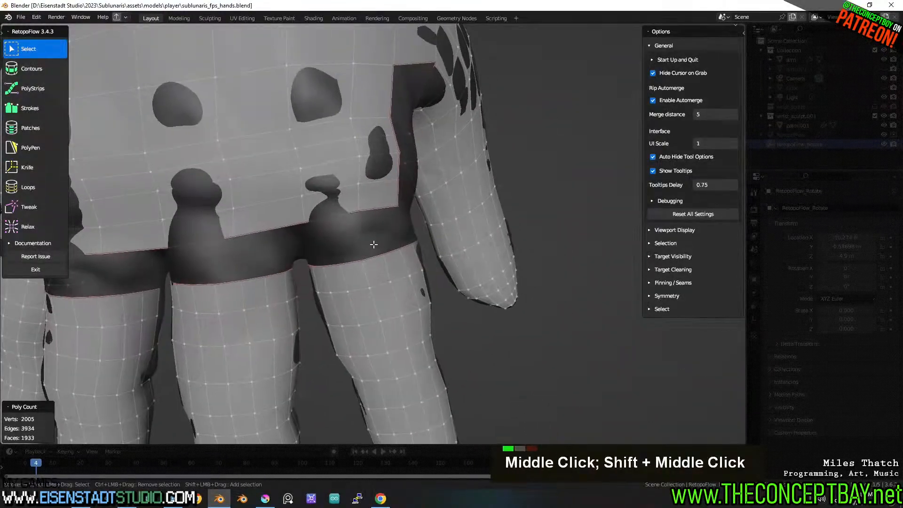
pyautogui.hotkey('ctrl', 's')
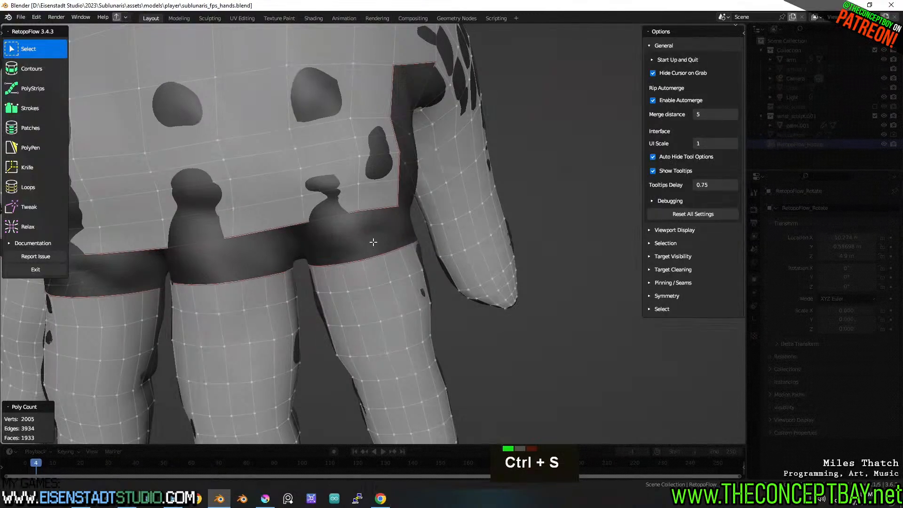